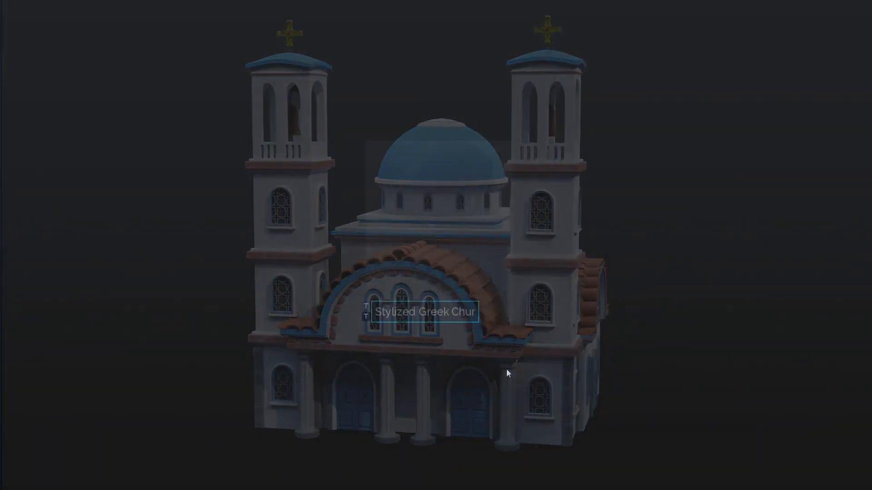
# Move the "Stylized Greek Church" title note to the upper part of the canvas and enlarge it
pyautogui.moveTo(448, 317); pyautogui.dragTo(448, 43)
pyautogui.moveTo(485, 47); pyautogui.dragTo(561, 61)
pyautogui.moveTo(500, 48); pyautogui.dragTo(473, 43)
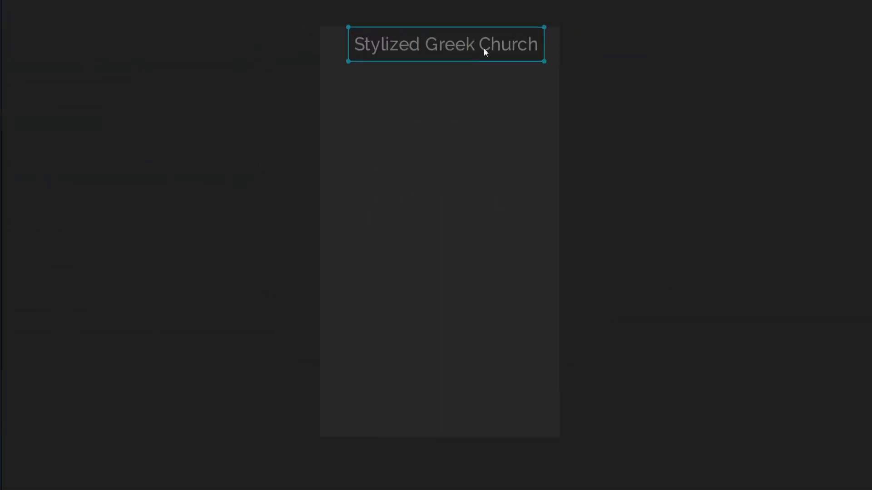
# Add a "Church Main Images" note and place it below and to the left of the title
pyautogui.click(350, 263)
pyautogui.hotkey('ctrl', 'n')
pyautogui.write('C')
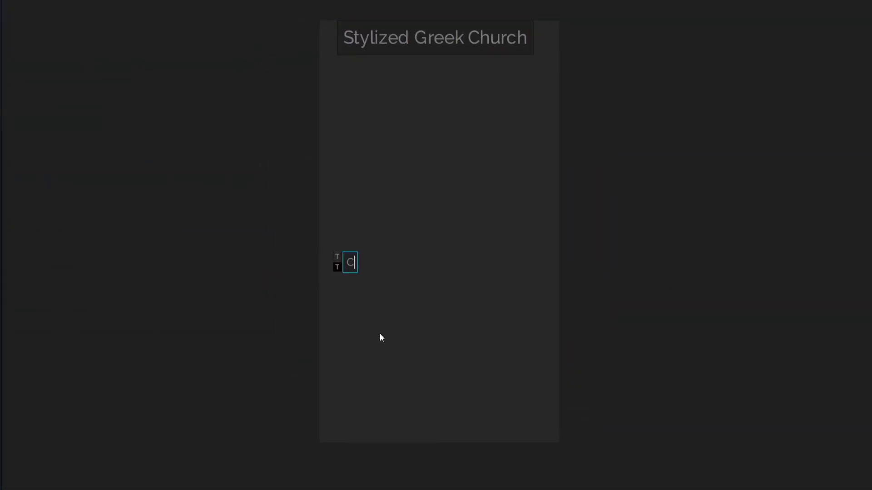
pyautogui.write('hurch Main Images')
pyautogui.moveTo(358, 262); pyautogui.dragTo(131, 92)
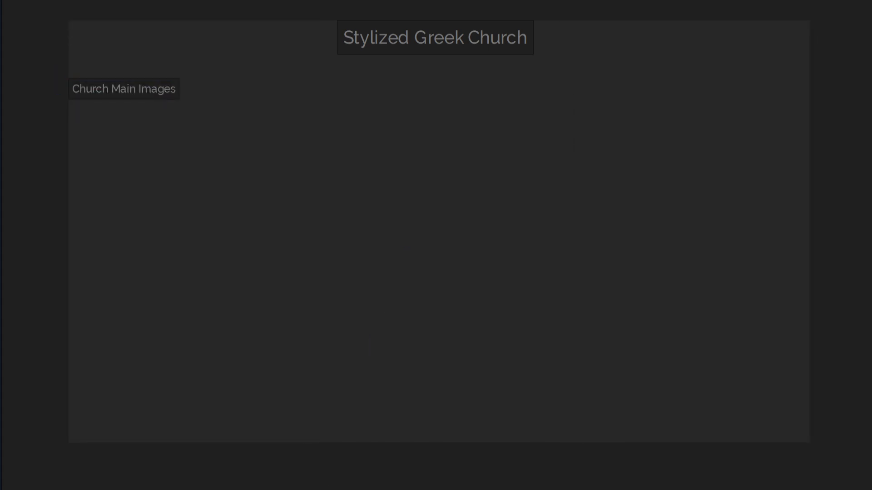
# Paste the white chapel and the white church with bell arches, shrink both and set them side by side under Church Main Images
pyautogui.hotkey('ctrl', 'v')
pyautogui.scroll(-5, 248, 253)
pyautogui.moveTo(337, 89); pyautogui.dragTo(185, 331)
pyautogui.moveTo(169, 360); pyautogui.dragTo(170, 230)
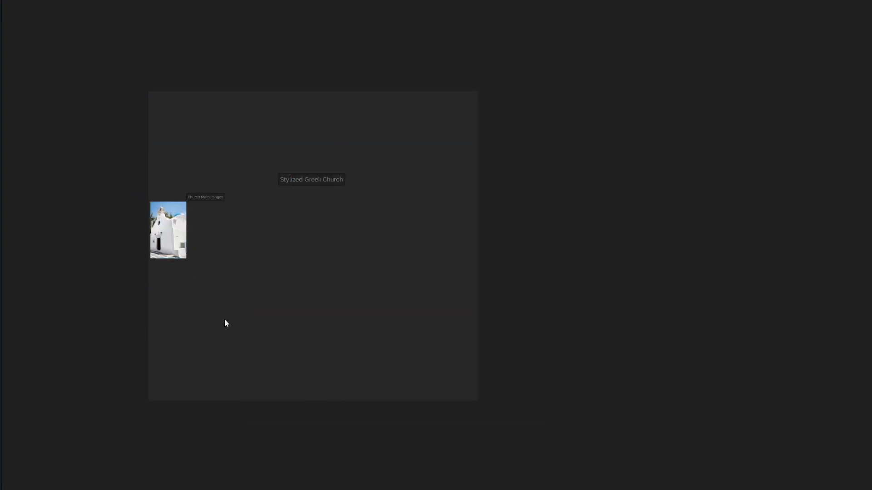
pyautogui.hotkey('ctrl', 'v')
pyautogui.moveTo(306, 196); pyautogui.dragTo(208, 350)
pyautogui.moveTo(183, 384); pyautogui.dragTo(210, 235)
# Paste the brown brick church and the sea-view bell tower, shrink both and line them up as a second row
pyautogui.hotkey('ctrl', 'v')
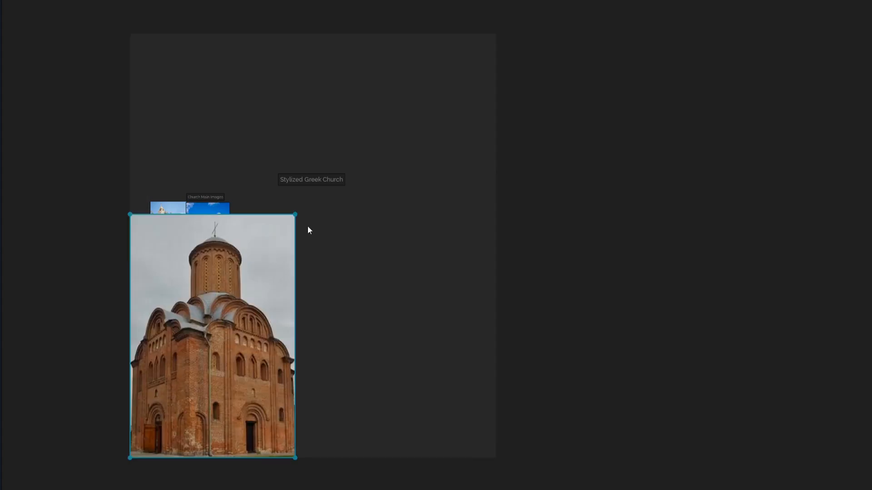
pyautogui.moveTo(296, 214); pyautogui.dragTo(187, 372)
pyautogui.moveTo(144, 424); pyautogui.dragTo(142, 308)
pyautogui.hotkey('ctrl', 'v')
pyautogui.moveTo(400, 272); pyautogui.dragTo(265, 363)
pyautogui.moveTo(215, 399); pyautogui.dragTo(234, 306)
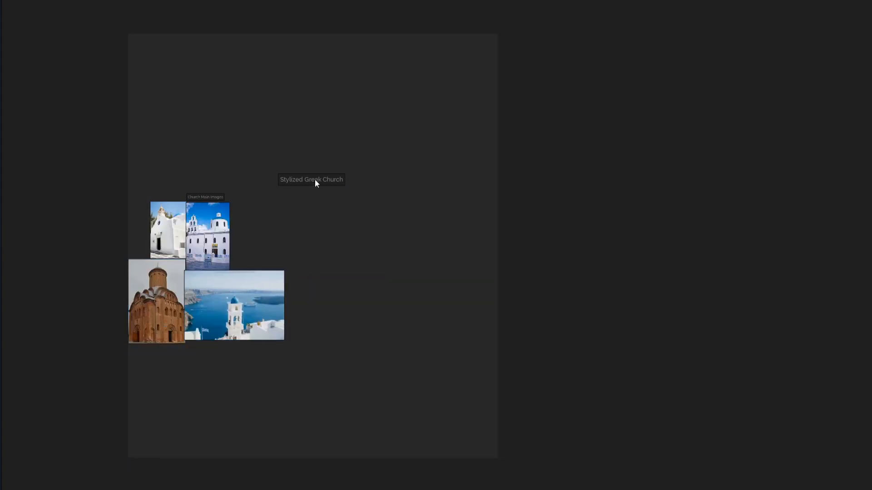
# Enlarge the "Stylized Greek Church" title and move it higher above the image group
pyautogui.click(314, 180)
pyautogui.moveTo(345, 174); pyautogui.dragTo(416, 162)
pyautogui.moveTo(384, 184); pyautogui.dragTo(361, 157)
# Shrink the ochre bell tower photo and the pasted blue-and-white church on checkered paving, and append both to the first row
pyautogui.moveTo(322, 282); pyautogui.dragTo(228, 431)
pyautogui.moveTo(205, 484); pyautogui.dragTo(251, 271)
pyautogui.moveTo(273, 215); pyautogui.dragTo(281, 201)
pyautogui.hotkey('ctrl', 'v')
pyautogui.moveTo(320, 345); pyautogui.dragTo(368, 283)
pyautogui.moveTo(440, 182); pyautogui.dragTo(368, 296)
pyautogui.moveTo(335, 367); pyautogui.dragTo(335, 273)
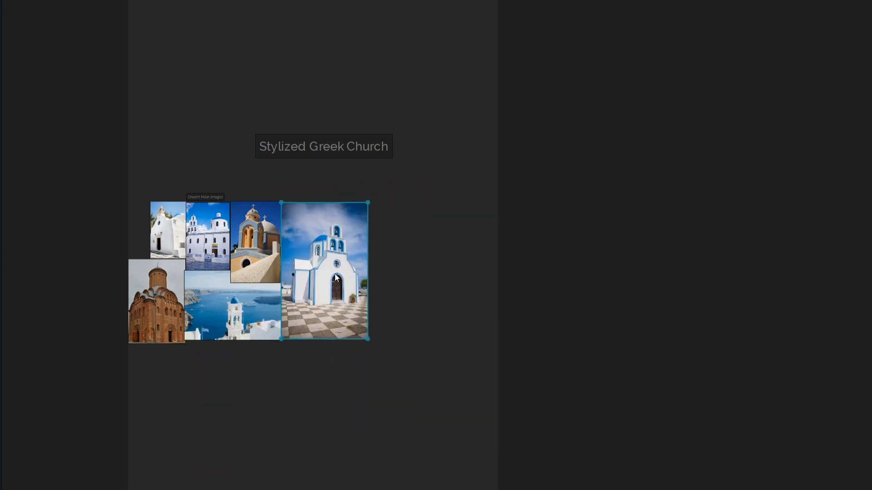
# Paste the striped, domed stone church photo, shrink it and place it beneath the brown brick church
pyautogui.hotkey('ctrl', 'v')
pyautogui.moveTo(310, 243); pyautogui.dragTo(213, 410)
pyautogui.moveTo(170, 454); pyautogui.dragTo(171, 383)
pyautogui.moveTo(214, 340); pyautogui.dragTo(176, 405)
pyautogui.moveTo(152, 431); pyautogui.dragTo(152, 370)
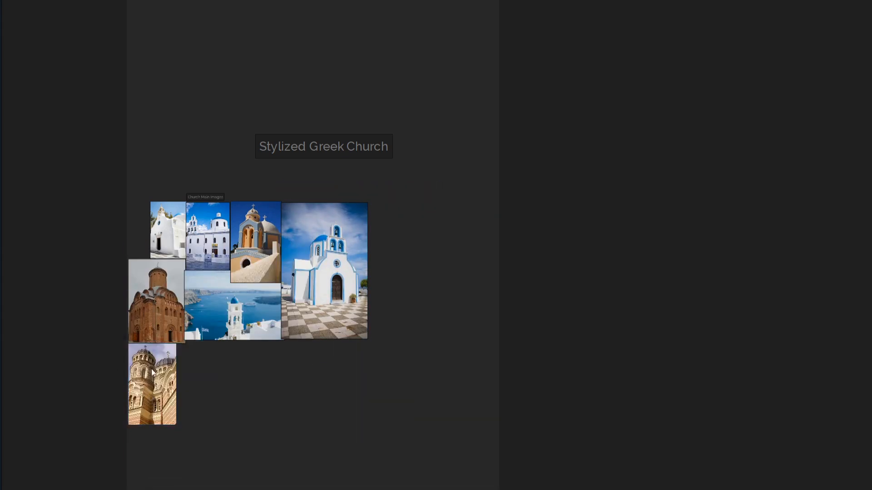
# Paste the red-doored white church and the mountain chapel, shrink both and continue the third row with them
pyautogui.hotkey('ctrl', 'v')
pyautogui.moveTo(340, 265); pyautogui.dragTo(241, 431)
pyautogui.moveTo(214, 468); pyautogui.dragTo(211, 383)
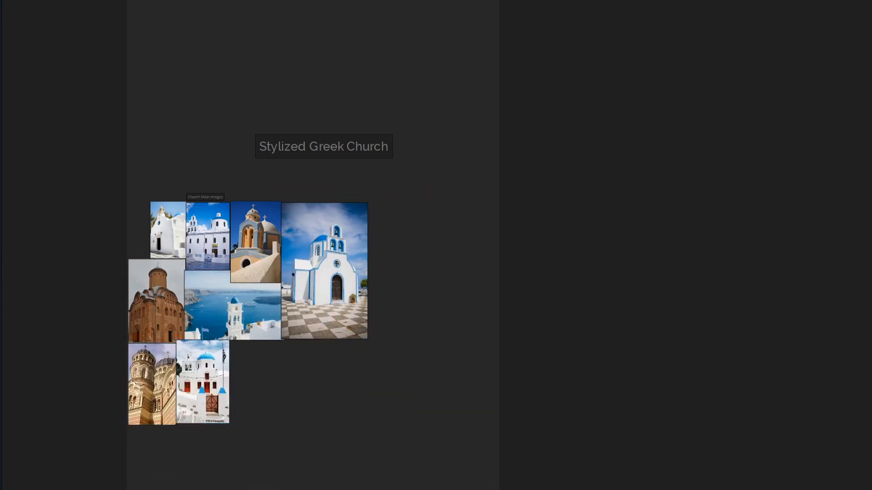
pyautogui.hotkey('ctrl', 'v')
pyautogui.moveTo(384, 288); pyautogui.dragTo(298, 428)
pyautogui.moveTo(264, 476); pyautogui.dragTo(264, 385)
pyautogui.moveTo(298, 449); pyautogui.dragTo(281, 423)
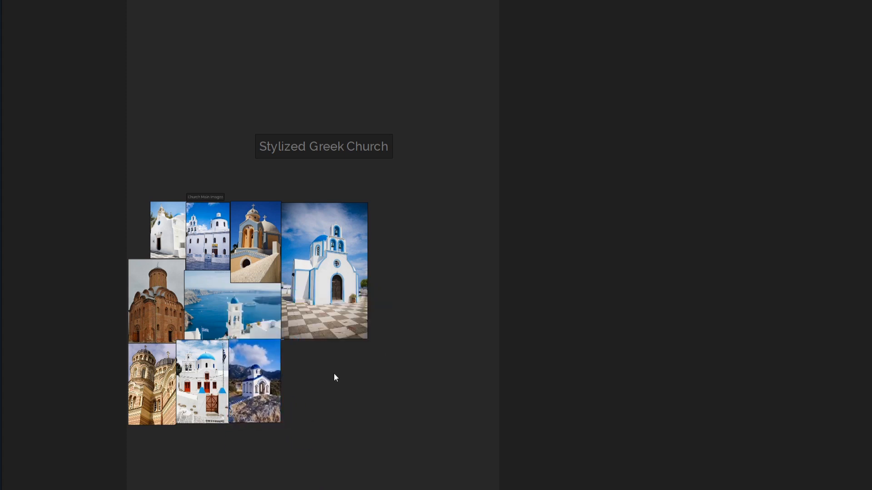
# Paste two photos of the red-roofed stone church, sizing one to end the first row and the other to extend the third
pyautogui.hotkey('ctrl', 'v')
pyautogui.moveTo(334, 377); pyautogui.dragTo(498, 252)
pyautogui.moveTo(627, 160); pyautogui.dragTo(561, 204)
pyautogui.click(441, 367)
pyautogui.hotkey('ctrl', 'v')
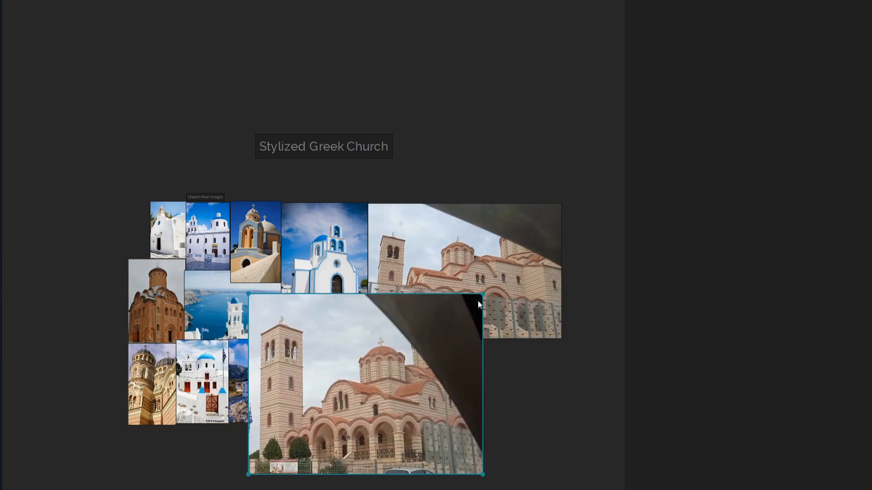
pyautogui.moveTo(484, 294); pyautogui.dragTo(342, 401)
pyautogui.moveTo(297, 440); pyautogui.dragTo(333, 380)
# Paste the street view of the red-roofed stone church, shrink it and append it to the third row
pyautogui.hotkey('ctrl', 'v')
pyautogui.moveTo(602, 259); pyautogui.dragTo(424, 413)
pyautogui.moveTo(343, 464); pyautogui.dragTo(400, 392)
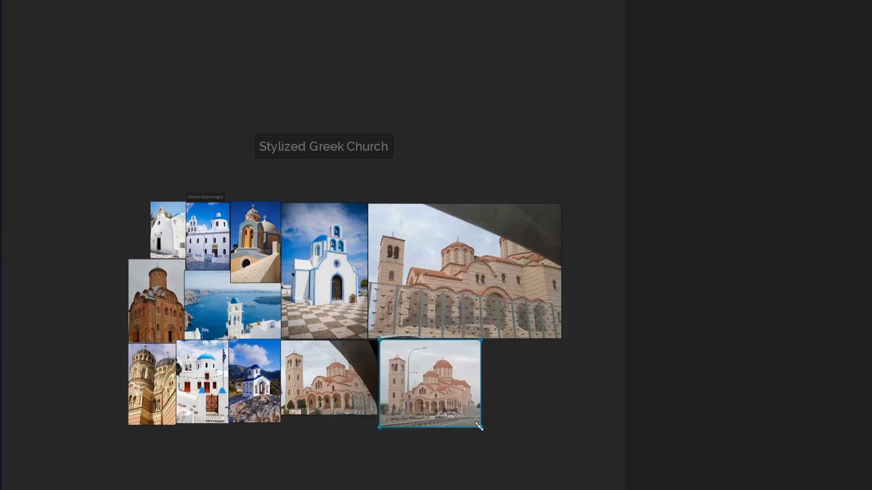
pyautogui.moveTo(479, 427); pyautogui.dragTo(466, 414)
pyautogui.click(506, 393)
# Paste the orange brick church photo, shrink it and place it beside the left edge of the brown brick church
pyautogui.hotkey('ctrl', 'v')
pyautogui.moveTo(220, 305); pyautogui.dragTo(90, 207)
pyautogui.moveTo(150, 114); pyautogui.dragTo(83, 217)
pyautogui.moveTo(55, 260); pyautogui.dragTo(102, 301)
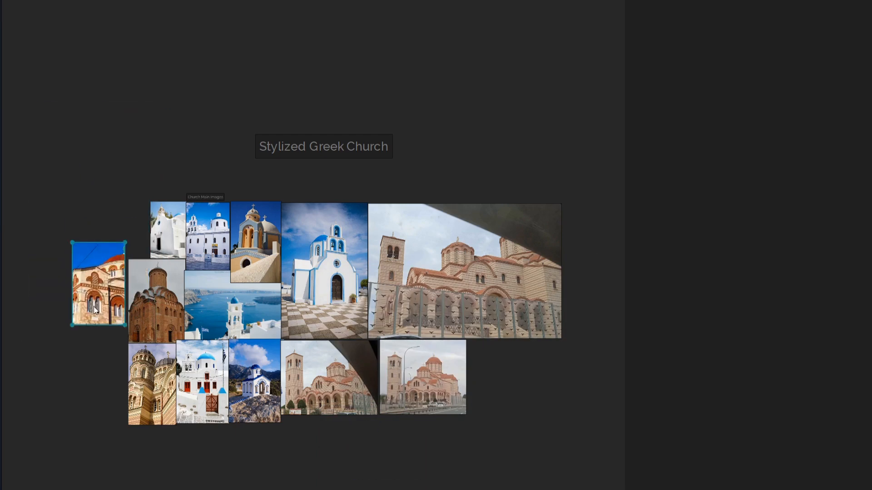
# Enlarge and centre the "Church Main Images" note over its photos, and enlarge and raise the "Stylized Greek Church" title
pyautogui.moveTo(225, 193); pyautogui.dragTo(324, 175)
pyautogui.moveTo(277, 188); pyautogui.dragTo(348, 188)
pyautogui.click(332, 152)
pyautogui.moveTo(332, 152); pyautogui.dragTo(414, 62)
pyautogui.moveTo(475, 68); pyautogui.dragTo(558, 83)
pyautogui.click(500, 145)
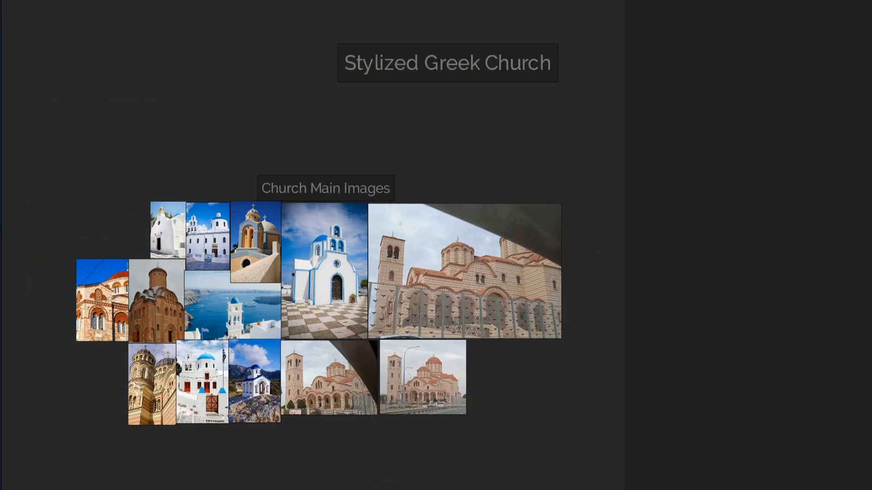
# Paste the seaside chapel and the cream blue-domed church, shrink both and place them at opposite ends of the third row
pyautogui.hotkey('ctrl', 'v')
pyautogui.moveTo(572, 299); pyautogui.dragTo(497, 405)
pyautogui.moveTo(536, 409); pyautogui.dragTo(555, 315, button='middle')
pyautogui.moveTo(465, 385); pyautogui.dragTo(535, 318)
pyautogui.click(624, 318)
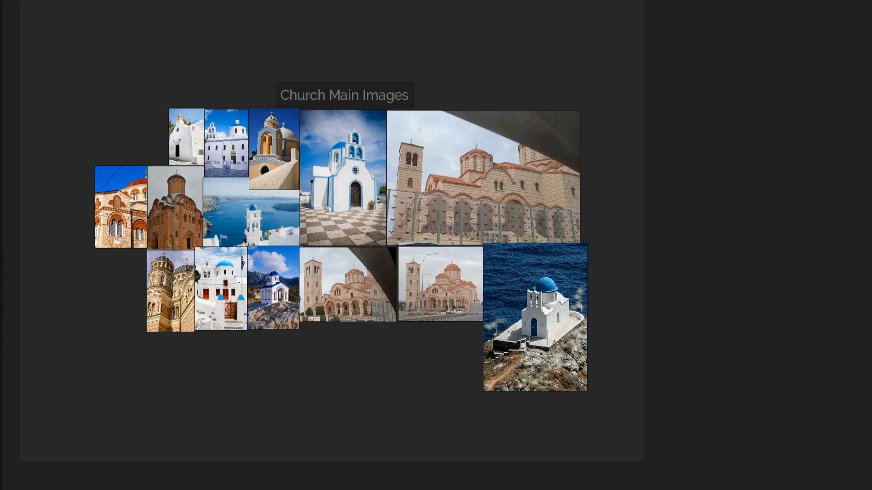
pyautogui.hotkey('ctrl', 'v')
pyautogui.moveTo(370, 289); pyautogui.dragTo(289, 415)
pyautogui.moveTo(260, 458); pyautogui.dragTo(118, 295)
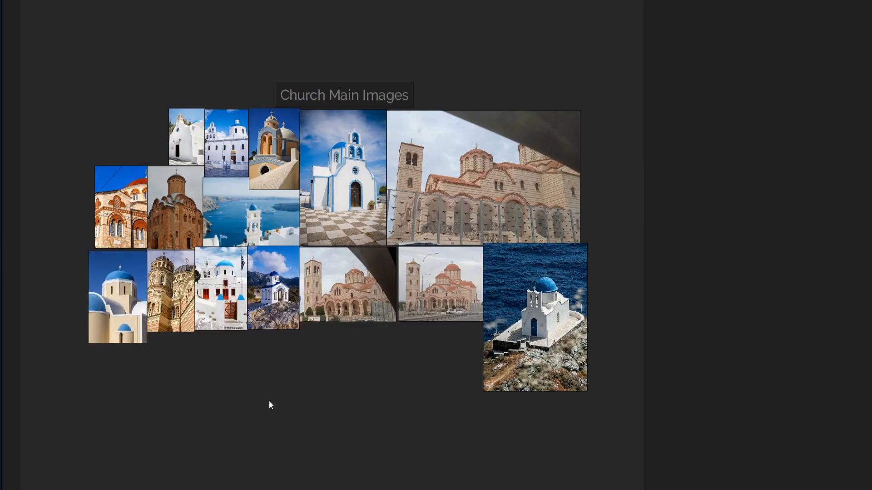
# Paste the white village houses and the twin-towered church, shrink both and place them as a fourth row
pyautogui.hotkey('ctrl', 'v')
pyautogui.moveTo(362, 284); pyautogui.dragTo(259, 425)
pyautogui.moveTo(245, 479); pyautogui.dragTo(215, 389)
pyautogui.click(351, 414)
pyautogui.hotkey('ctrl', 'v')
pyautogui.moveTo(499, 300); pyautogui.dragTo(336, 426)
pyautogui.moveTo(281, 467); pyautogui.dragTo(309, 370)
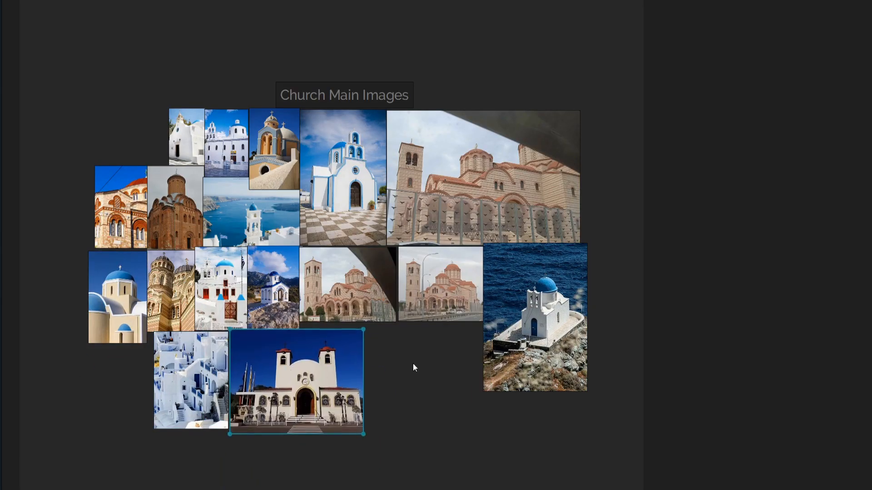
pyautogui.click(413, 363)
# Duplicate the "Church Main Images" note to the right of the group and rename the copy "3D Models Realism"
pyautogui.scroll(-6, 398, 325)
pyautogui.moveTo(398, 326); pyautogui.dragTo(270, 306, button='middle')
pyautogui.rightClick(425, 237)
pyautogui.click(253, 228)
pyautogui.hotkey('ctrl', 'c')
pyautogui.hotkey('ctrl', 'v')
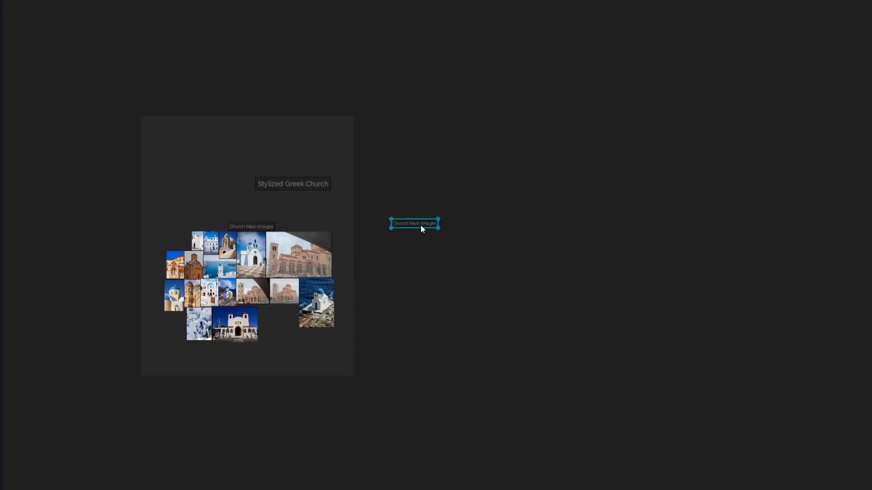
pyautogui.doubleClick(420, 225)
pyautogui.write('3D Models Realism')
pyautogui.click(505, 254)
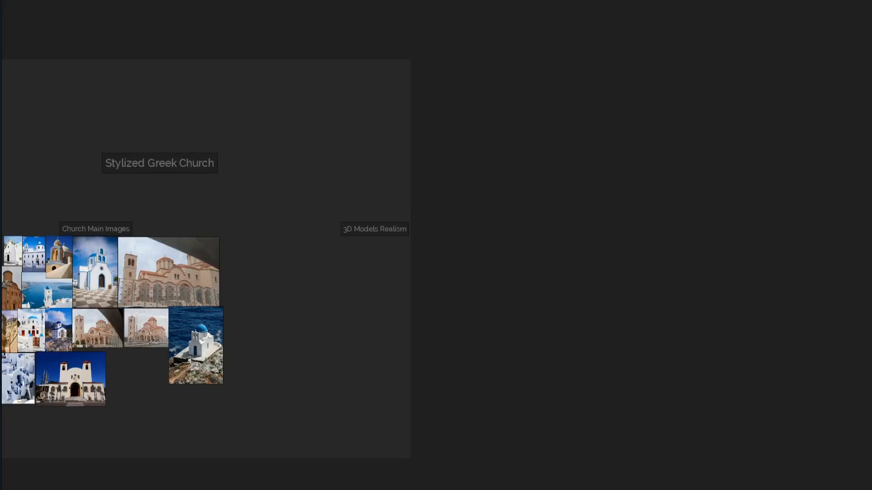
# Paste the brick church and grey domed church models, shrink both and place them side by side under 3D Models Realism
pyautogui.hotkey('ctrl', 'v')
pyautogui.moveTo(381, 274); pyautogui.dragTo(343, 312)
pyautogui.moveTo(313, 347); pyautogui.dragTo(329, 272)
pyautogui.click(395, 303)
pyautogui.hotkey('ctrl', 'v')
pyautogui.moveTo(469, 226); pyautogui.dragTo(390, 310)
pyautogui.moveTo(353, 345); pyautogui.dragTo(390, 270)
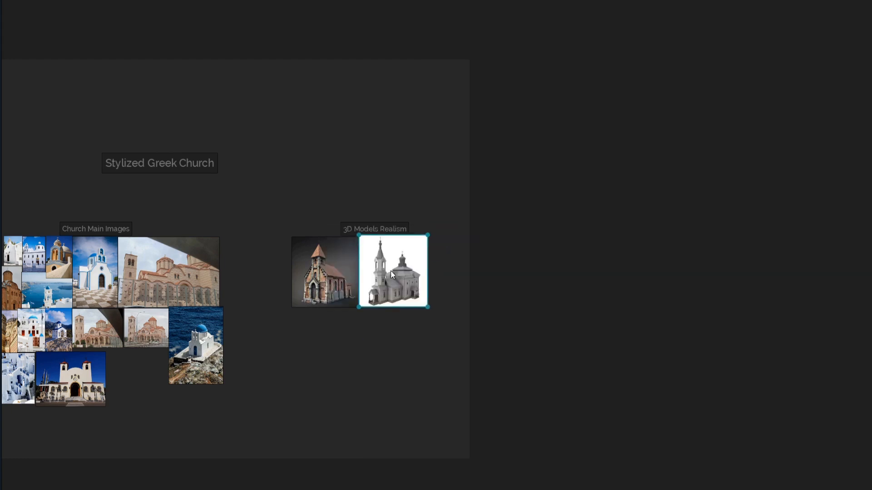
# Add the red-background, pale blue-background and teal-background church model images, fitting them around the first two models
pyautogui.click(401, 351)
pyautogui.hotkey('ctrl', 'v')
pyautogui.moveTo(466, 240); pyautogui.dragTo(401, 332)
pyautogui.moveTo(383, 367); pyautogui.dragTo(381, 330)
pyautogui.hotkey('ctrl', 'v')
pyautogui.moveTo(347, 374); pyautogui.dragTo(327, 351)
pyautogui.hotkey('ctrl', 'v')
pyautogui.moveTo(490, 267); pyautogui.dragTo(392, 370)
pyautogui.moveTo(353, 409); pyautogui.dragTo(394, 346)
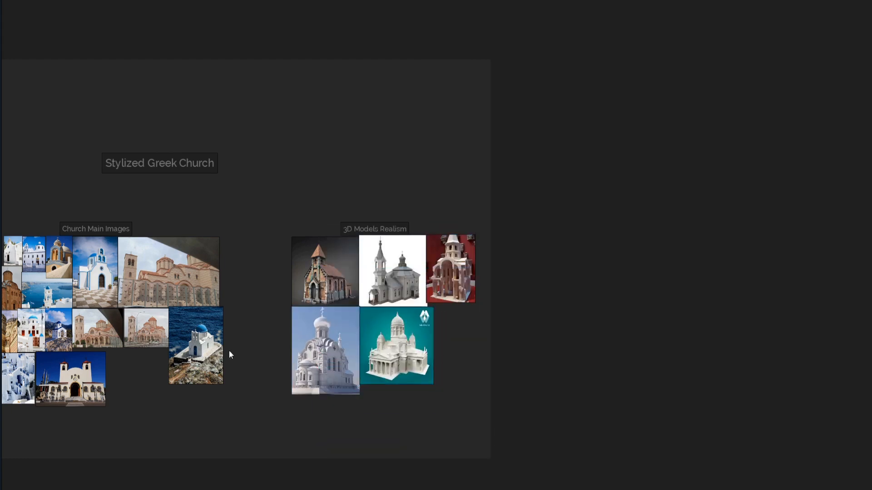
# Rename the copied heading note left of the main images as "Church Roofs"
pyautogui.scroll(-5, 438, 352)
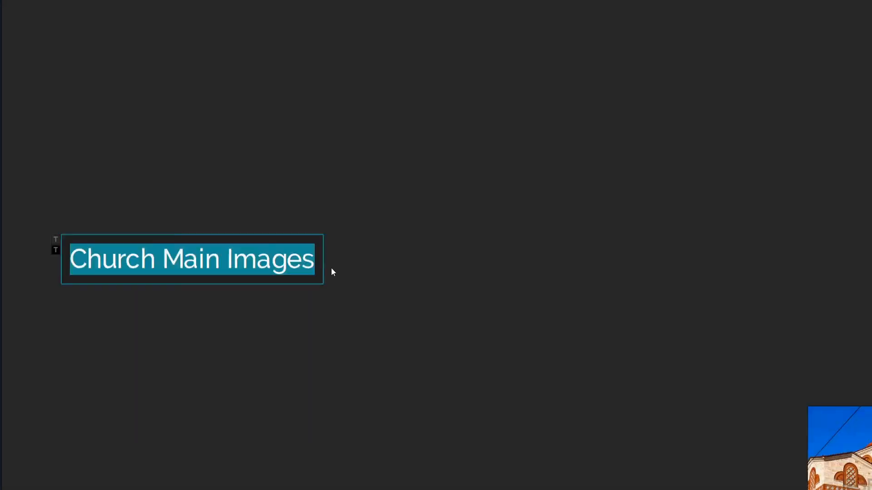
pyautogui.write('Church R')
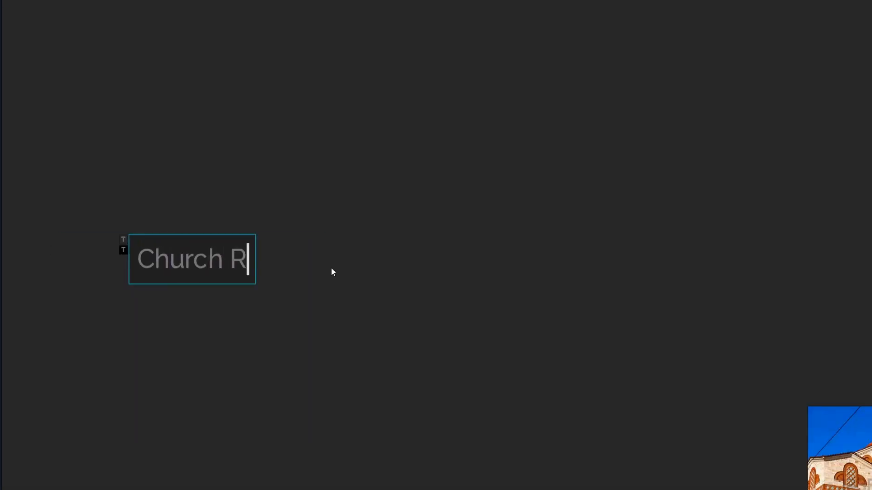
pyautogui.write('oofs')
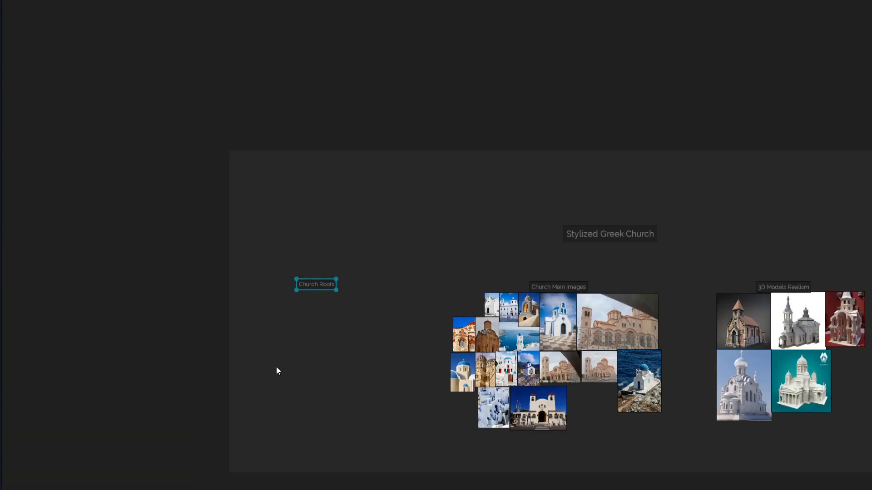
# Paste the hipped tile roof, the tile colour chart and the red tiles, and line them up in a row under Church Roofs
pyautogui.hotkey('ctrl', 'v')
pyautogui.moveTo(279, 363); pyautogui.dragTo(282, 304)
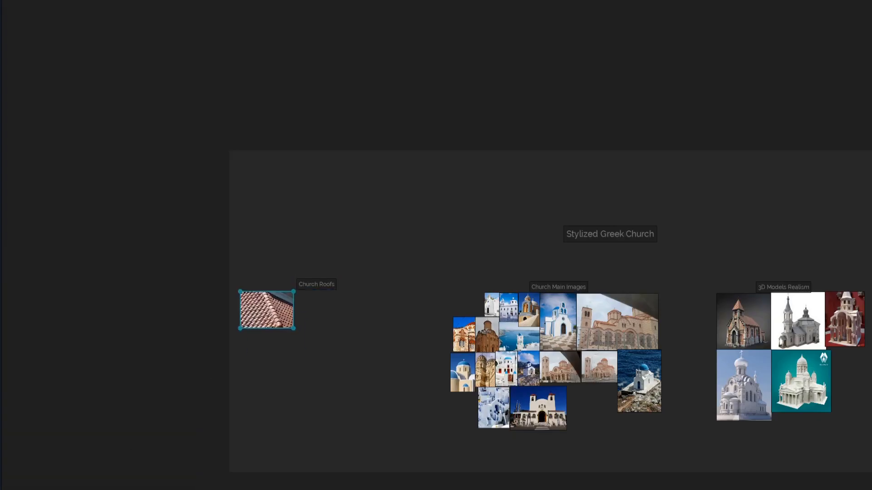
pyautogui.hotkey('ctrl', 'v')
pyautogui.moveTo(312, 384); pyautogui.dragTo(329, 322)
pyautogui.hotkey('ctrl', 'v')
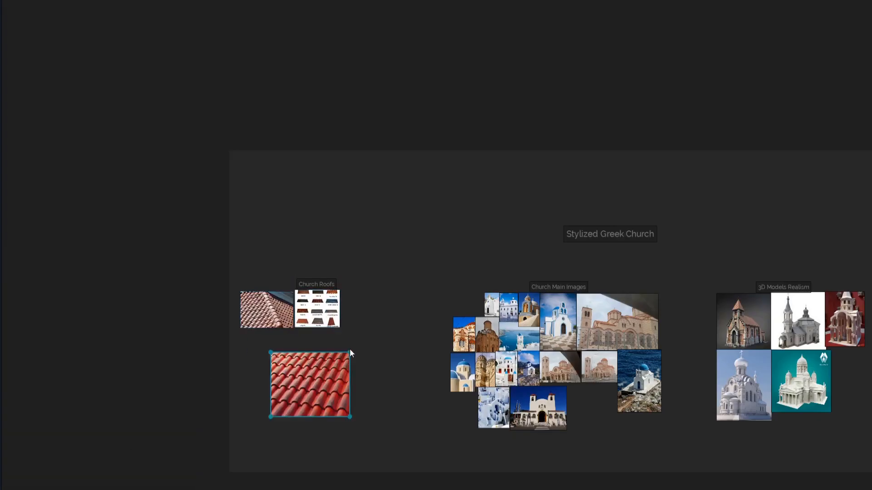
pyautogui.moveTo(350, 352); pyautogui.dragTo(413, 306)
# Paste the chimneyed tile roof, the white-walled house roof and the conical tile roof, fitting them as a second row of roofs
pyautogui.hotkey('ctrl', 'v')
pyautogui.moveTo(286, 375); pyautogui.dragTo(244, 370)
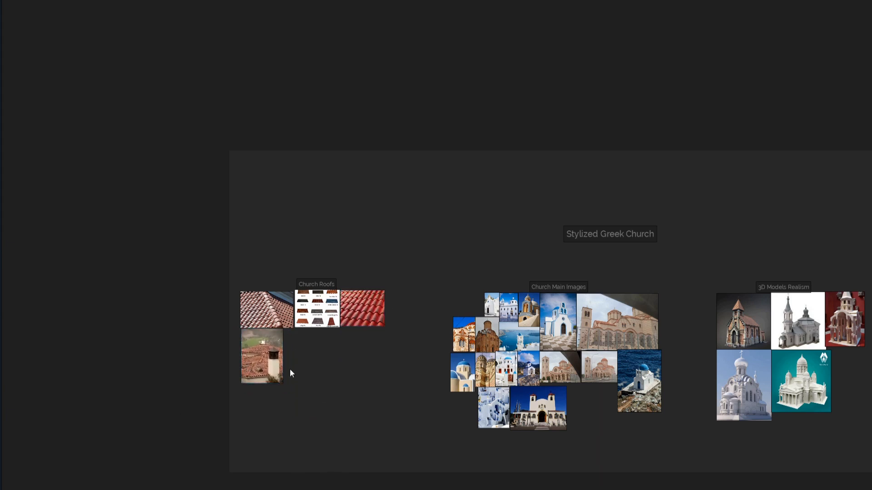
pyautogui.hotkey('ctrl', 'v')
pyautogui.moveTo(367, 330); pyautogui.dragTo(344, 364)
pyautogui.moveTo(330, 396); pyautogui.dragTo(303, 363)
pyautogui.hotkey('ctrl', 'v')
pyautogui.moveTo(385, 331); pyautogui.dragTo(362, 356)
pyautogui.moveTo(328, 394); pyautogui.dragTo(339, 365)
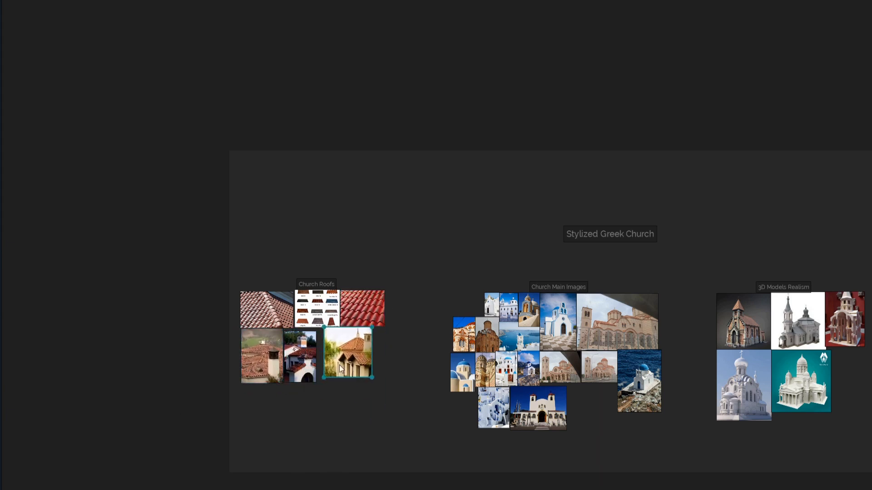
# Paste the radial terracotta roof and the tiered tile eaves images and place them as a third row of roofs
pyautogui.hotkey('ctrl', 'v')
pyautogui.moveTo(336, 397); pyautogui.dragTo(277, 413)
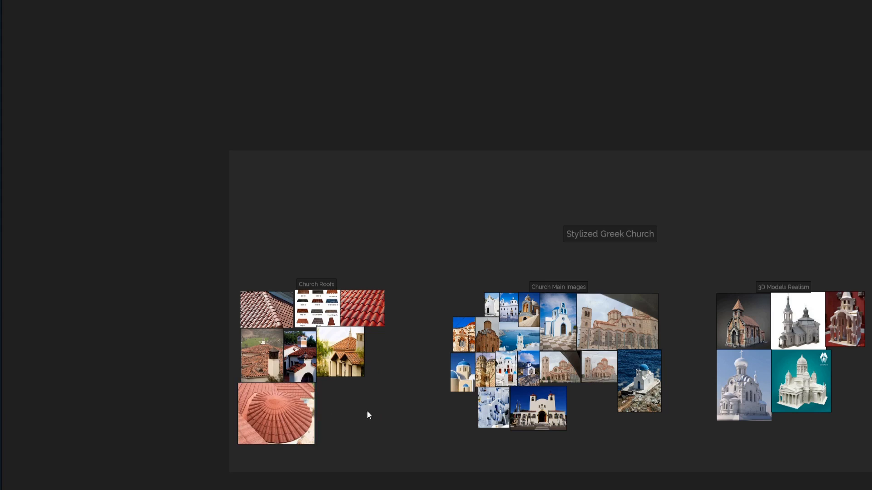
pyautogui.hotkey('ctrl', 'v')
pyautogui.moveTo(347, 414); pyautogui.dragTo(349, 392)
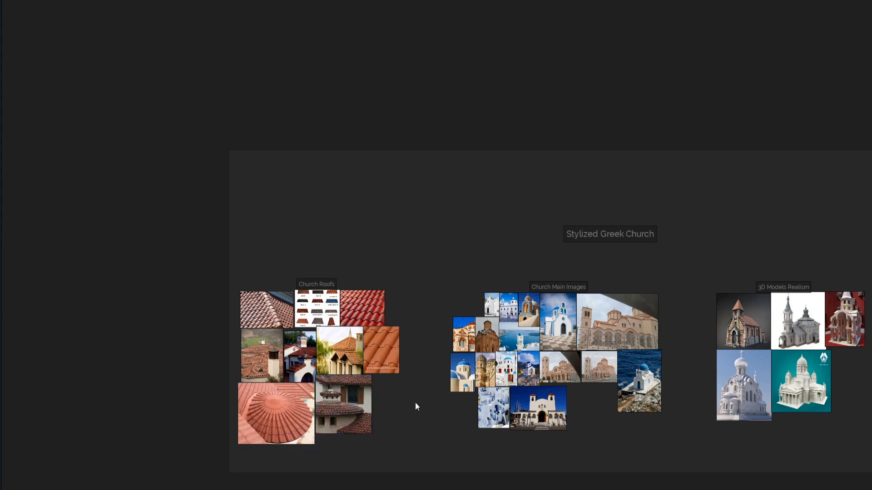
# Add the multicoloured roof tile samples image to the roofs group and set a "Themes" heading note below the group
pyautogui.hotkey('ctrl', 'v')
pyautogui.moveTo(455, 361); pyautogui.dragTo(405, 400)
pyautogui.moveTo(434, 452); pyautogui.dragTo(234, 273)
pyautogui.moveTo(336, 363); pyautogui.dragTo(297, 356)
pyautogui.scroll(-5, 456, 311)
pyautogui.scroll(4, 459, 336)
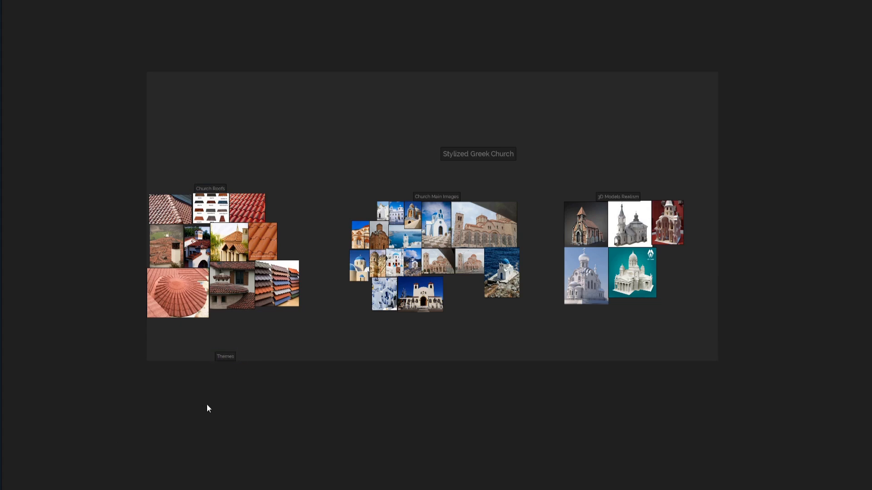
# Paste the orange sunset village painting and the dusk-lit chapel photo, sizing and placing them side by side under Themes
pyautogui.hotkey('ctrl', 'v')
pyautogui.moveTo(207, 405); pyautogui.dragTo(189, 421)
pyautogui.scroll(4, 255, 423)
pyautogui.moveTo(205, 454); pyautogui.dragTo(224, 366, button='middle')
pyautogui.moveTo(229, 417); pyautogui.dragTo(196, 364)
pyautogui.hotkey('ctrl', 'v')
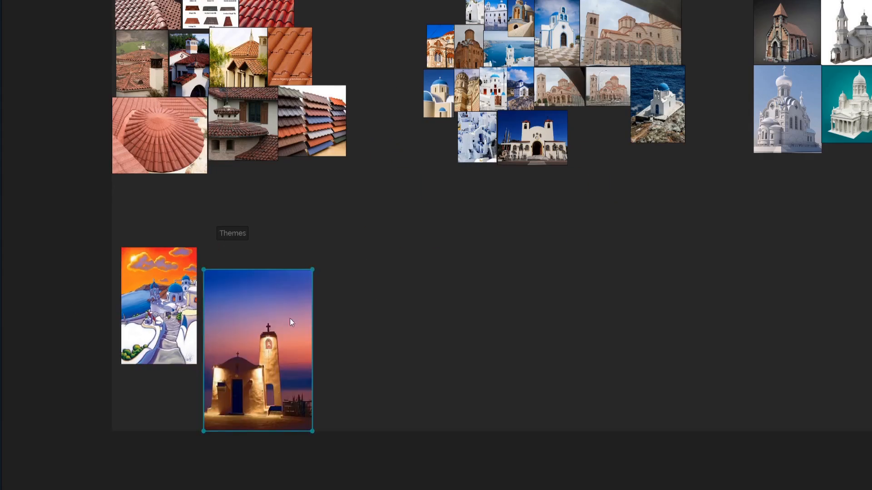
pyautogui.moveTo(313, 270); pyautogui.dragTo(277, 322)
pyautogui.moveTo(258, 354); pyautogui.dragTo(253, 281)
# Paste the sunny blue-domed village image and the seated man painting, and fit them beside and below the other Themes images
pyautogui.hotkey('ctrl', 'v')
pyautogui.moveTo(402, 437); pyautogui.dragTo(361, 373)
pyautogui.moveTo(341, 326)
pyautogui.mouseDown()
pyautogui.moveTo(328, 315)
pyautogui.moveTo(260, 402)
pyautogui.mouseUp()
pyautogui.hotkey('ctrl', 'v')
pyautogui.moveTo(231, 438); pyautogui.dragTo(244, 395)
# Rename the copied Themes note below the main images as "Parts" and adjust its position
pyautogui.scroll(-3, 321, 280)
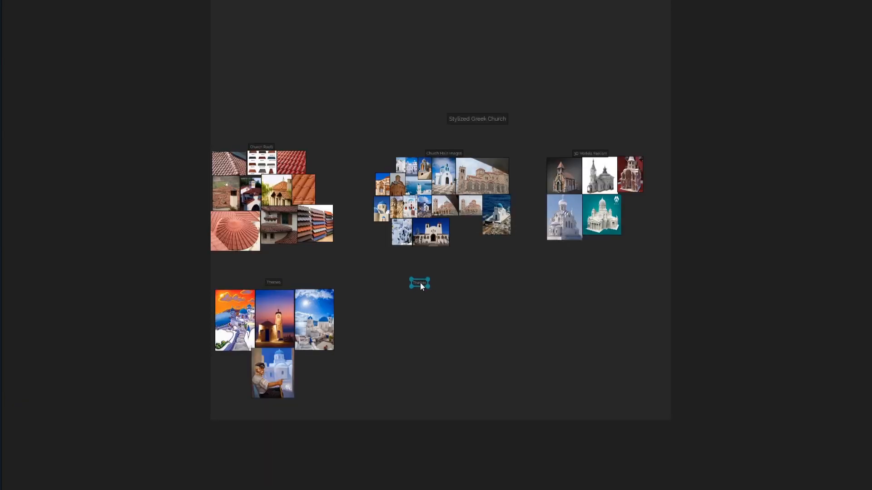
pyautogui.scroll(5, 431, 280)
pyautogui.doubleClick(400, 278)
pyautogui.write('Parts')
pyautogui.moveTo(421, 282); pyautogui.dragTo(395, 306)
pyautogui.scroll(-4, 415, 315)
# Paste the twin arched window and the tall arched window photos, shrink them and place them side by side under Parts
pyautogui.hotkey('ctrl', 'v')
pyautogui.moveTo(369, 333); pyautogui.dragTo(364, 319)
pyautogui.moveTo(391, 292); pyautogui.dragTo(379, 303)
pyautogui.moveTo(357, 325); pyautogui.dragTo(359, 308)
pyautogui.hotkey('ctrl', 'v')
pyautogui.moveTo(444, 303); pyautogui.dragTo(423, 340)
pyautogui.moveTo(402, 377); pyautogui.dragTo(400, 322)
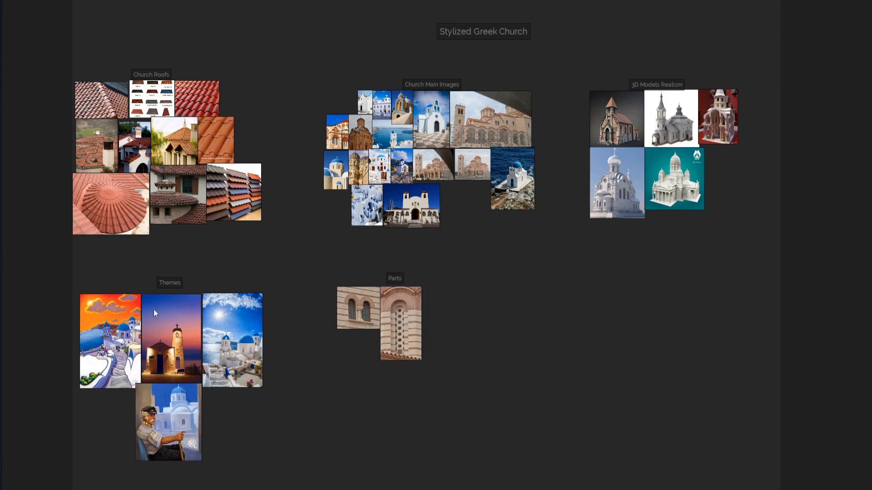
# Paste the white chapel with the Greek flag and the Gothic window chart, shrinking and placing them in the top row under Parts
pyautogui.hotkey('ctrl', 'v')
pyautogui.moveTo(499, 265); pyautogui.dragTo(474, 304)
pyautogui.moveTo(451, 336); pyautogui.dragTo(442, 320)
pyautogui.hotkey('ctrl', 'v')
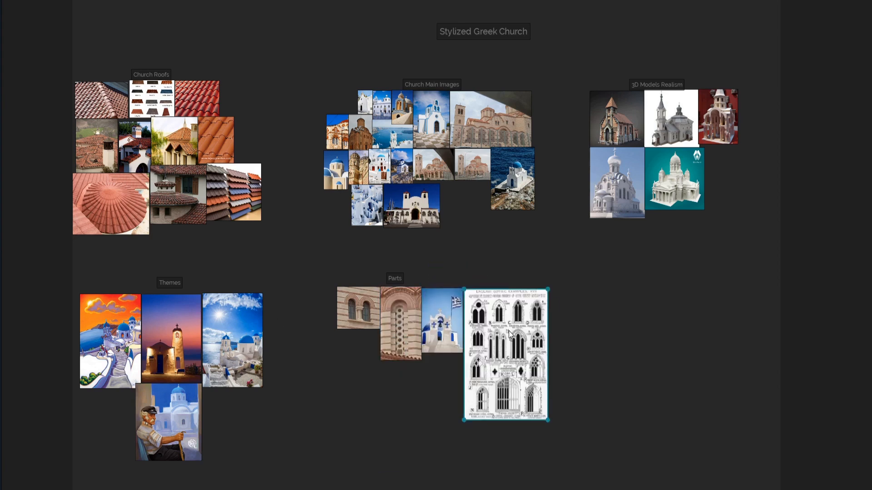
pyautogui.moveTo(506, 354); pyautogui.dragTo(504, 353)
pyautogui.moveTo(547, 419); pyautogui.dragTo(527, 388)
# Paste the fanlight pattern sheet and the painted arched church doorway, fitting them beneath the brick window photos in Parts
pyautogui.hotkey('ctrl', 'v')
pyautogui.moveTo(474, 336); pyautogui.dragTo(441, 383)
pyautogui.moveTo(402, 426); pyautogui.dragTo(342, 372)
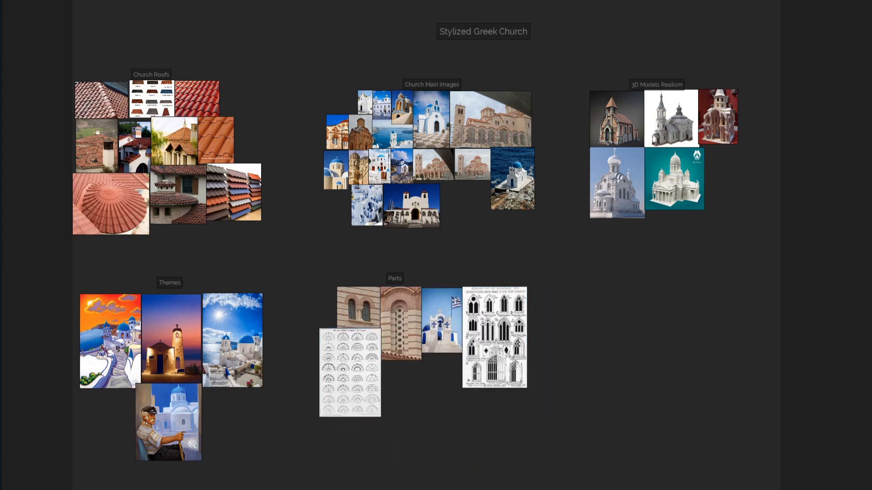
pyautogui.hotkey('ctrl', 'v')
pyautogui.moveTo(440, 397); pyautogui.dragTo(416, 384)
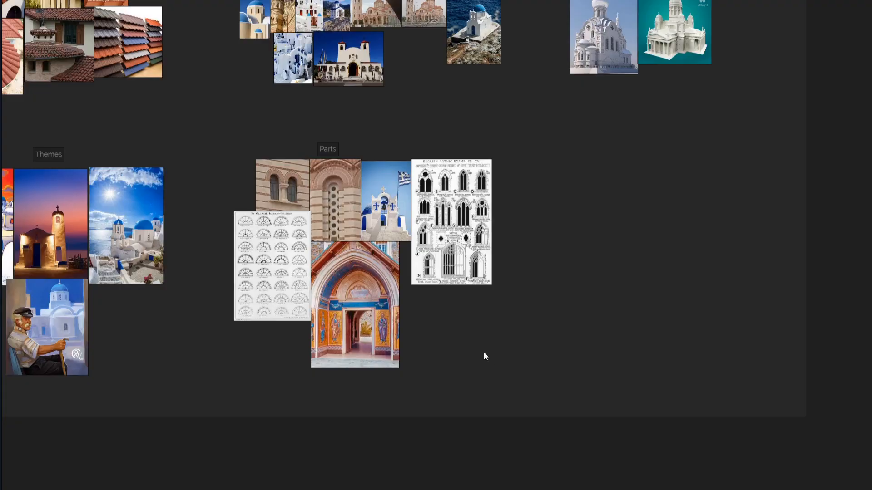
# Paste the lancet tracery chart beside the Gothic window chart and the round-window outline sheet below it, sizing both to fit
pyautogui.hotkey('ctrl', 'v')
pyautogui.moveTo(522, 290); pyautogui.dragTo(526, 267)
pyautogui.moveTo(582, 309); pyautogui.dragTo(566, 284)
pyautogui.hotkey('ctrl', 'v')
pyautogui.moveTo(510, 326); pyautogui.dragTo(504, 356)
pyautogui.moveTo(570, 441); pyautogui.dragTo(496, 372)
pyautogui.click(534, 345)
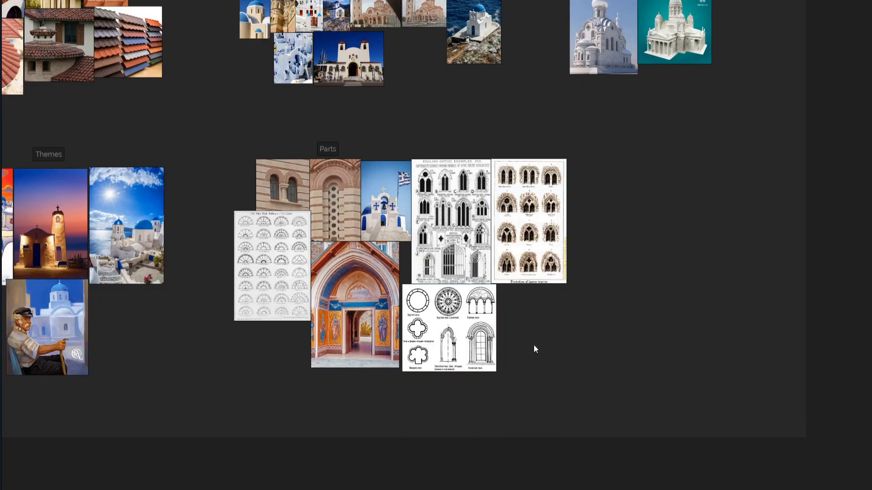
# Paste the vault drawings beside the window outline sheet and the black bell below the fanlight sheet, shrinking both to fit
pyautogui.hotkey('ctrl', 'v')
pyautogui.moveTo(558, 380); pyautogui.dragTo(546, 381)
pyautogui.moveTo(593, 478); pyautogui.dragTo(564, 421)
pyautogui.hotkey('ctrl', 'v')
pyautogui.moveTo(213, 363); pyautogui.dragTo(246, 357)
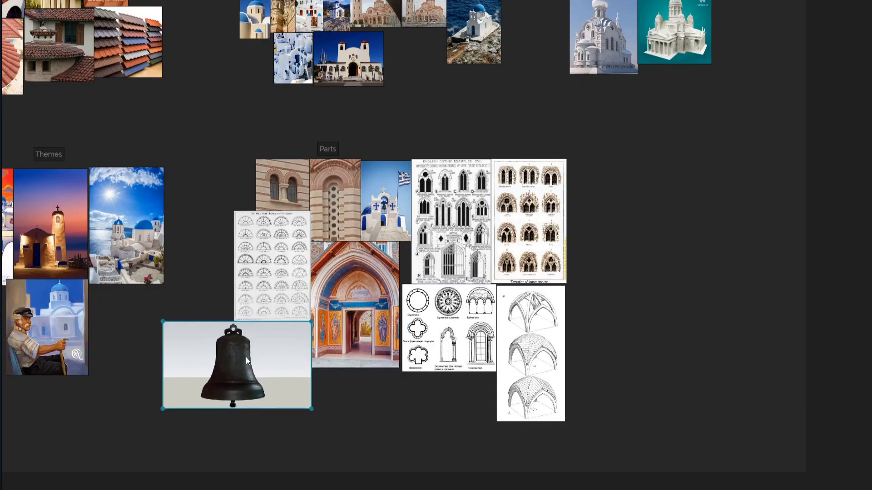
pyautogui.moveTo(161, 410); pyautogui.dragTo(228, 370)
# Paste the gold cross, the bell on a stand and the aged bronze bell, arranging them around the edges of the Parts group
pyautogui.hotkey('ctrl', 'v')
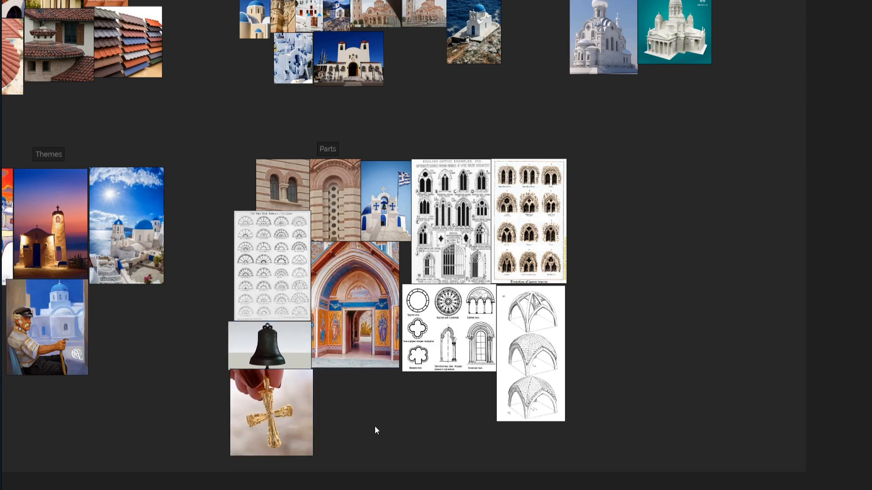
pyautogui.hotkey('ctrl', 'v')
pyautogui.moveTo(387, 440); pyautogui.dragTo(593, 227)
pyautogui.hotkey('ctrl', 'v')
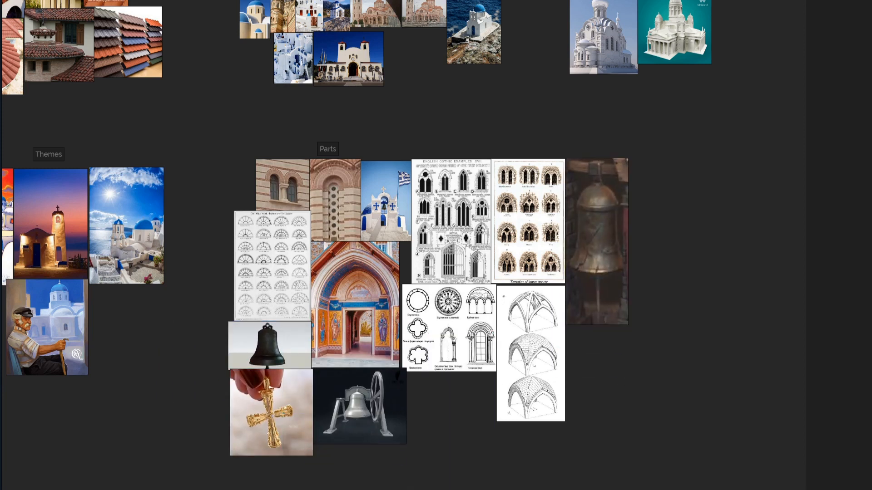
# Copy the Parts note to the empty area beside the group and rename the copy "Stained Glass Ideas"
pyautogui.click(328, 149)
pyautogui.moveTo(543, 159); pyautogui.dragTo(331, 242, button='middle')
pyautogui.scroll(-3, 330, 241)
pyautogui.hotkey('ctrl', 'c')
pyautogui.hotkey('ctrl', 'v')
pyautogui.scroll(6, 470, 232)
pyautogui.doubleClick(474, 232)
pyautogui.write('Stained Glass Ideas')
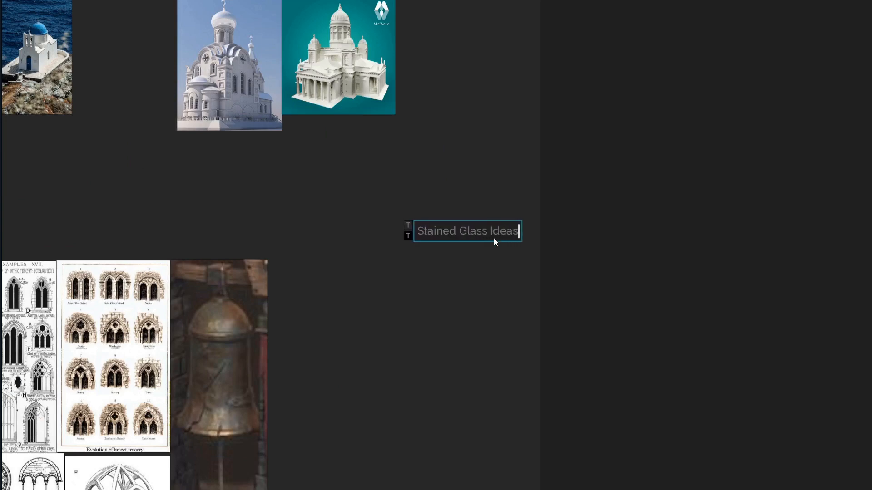
pyautogui.scroll(-5, 494, 238)
pyautogui.click(418, 327)
# Paste the tall stained glass panel, windmill window, colourful glass interior and Greek flag, arranging them together under Stained Glass Ideas
pyautogui.hotkey('ctrl', 'v')
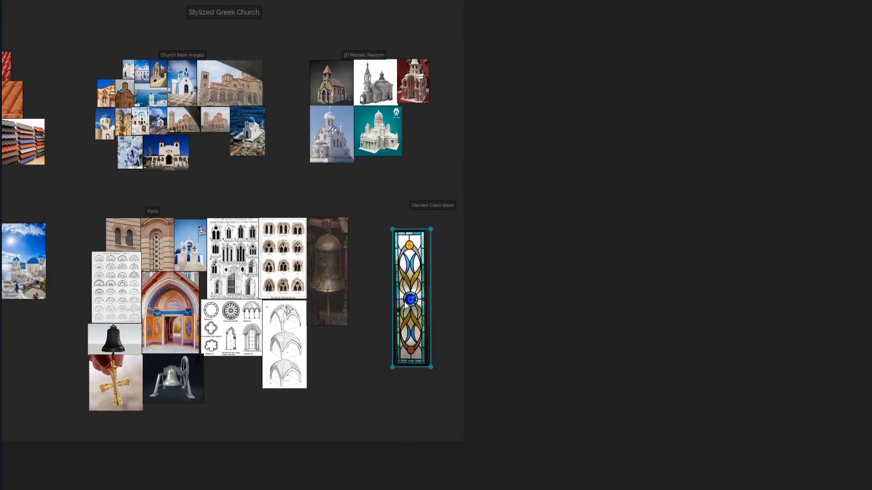
pyautogui.hotkey('ctrl', 'v')
pyautogui.moveTo(502, 317); pyautogui.dragTo(468, 276)
pyautogui.hotkey('ctrl', 'v')
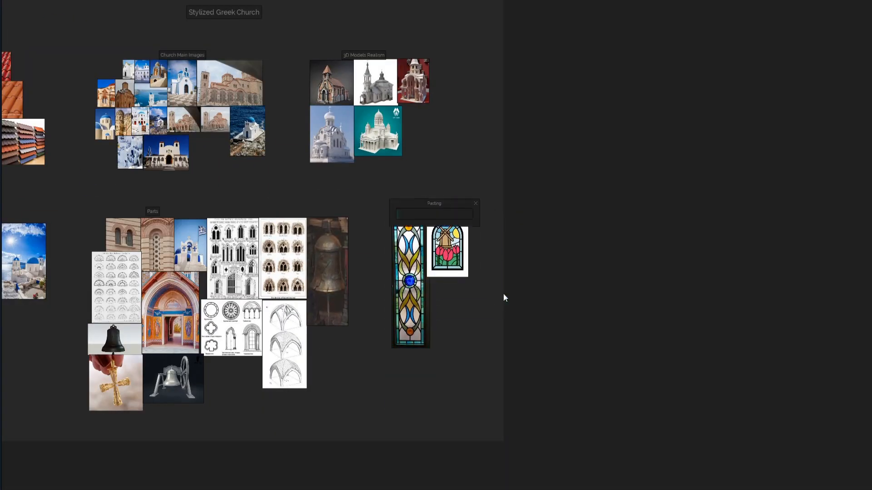
pyautogui.moveTo(452, 311); pyautogui.dragTo(490, 244)
pyautogui.hotkey('ctrl', 'v')
pyautogui.moveTo(501, 330); pyautogui.dragTo(488, 316)
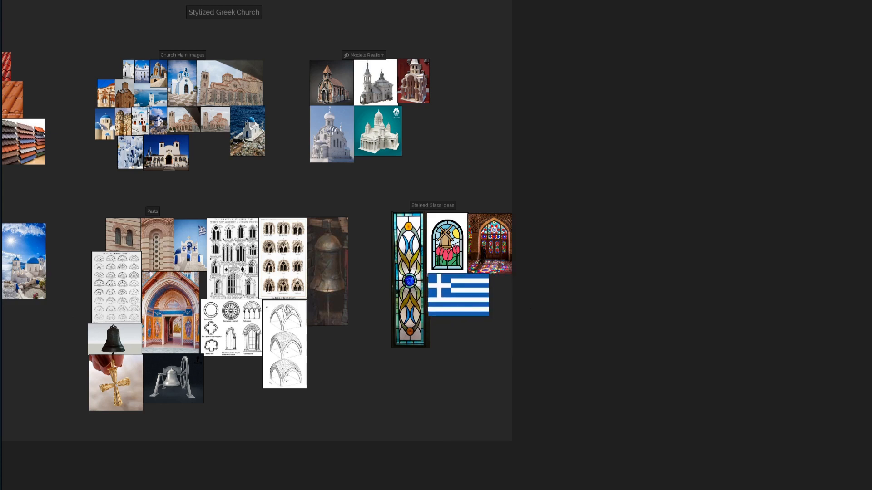
# Paste the lighthouse arch glass, the temple columns photo and the round stained glass window, fitting them into Stained Glass Ideas
pyautogui.hotkey('ctrl', 'v')
pyautogui.moveTo(592, 341); pyautogui.dragTo(550, 315)
pyautogui.hotkey('ctrl', 'v')
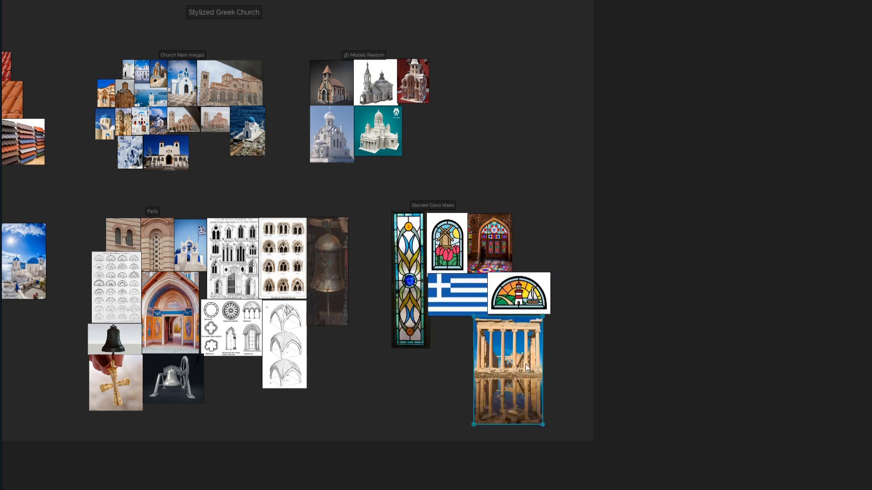
pyautogui.moveTo(508, 371); pyautogui.dragTo(535, 233)
pyautogui.moveTo(562, 193); pyautogui.dragTo(550, 212)
pyautogui.hotkey('ctrl', 'v')
pyautogui.moveTo(522, 418); pyautogui.dragTo(485, 380)
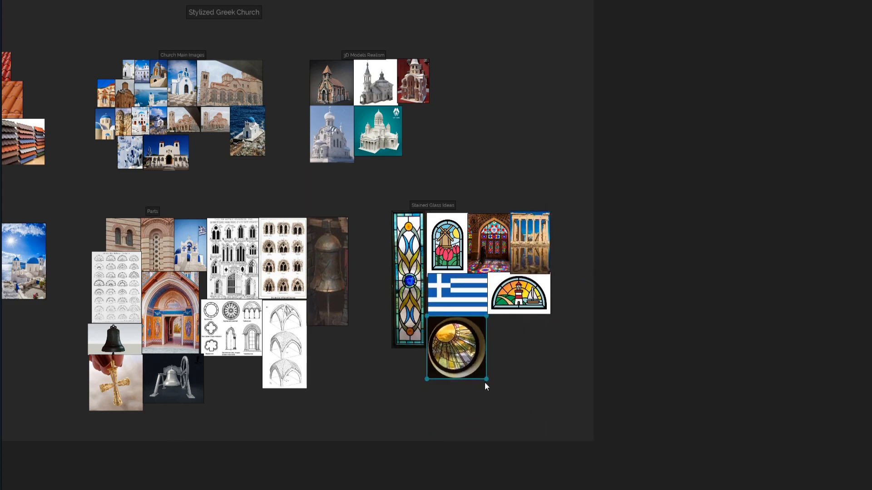
# Paste the pair of pointed stained glass windows and the rearing horse photo, sizing and placing them in Stained Glass Ideas
pyautogui.hotkey('ctrl', 'v')
pyautogui.moveTo(551, 411); pyautogui.dragTo(600, 290)
pyautogui.hotkey('ctrl', 'v')
pyautogui.moveTo(651, 367); pyautogui.dragTo(614, 313)
pyautogui.click(608, 322)
# Paste another copy of the note beside the 3D Models Realism group and rename it "Stylized 3D Model"
pyautogui.scroll(-3, 380, 278)
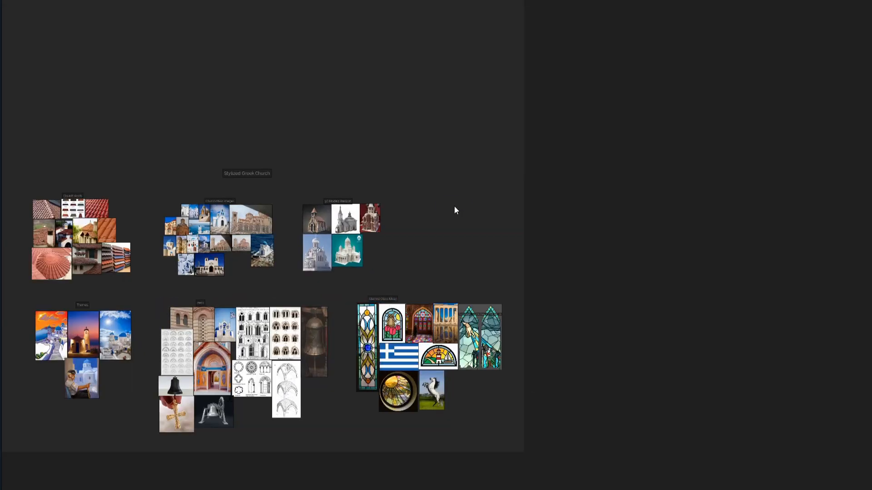
pyautogui.scroll(6, 456, 207)
pyautogui.hotkey('ctrl', 'v')
pyautogui.doubleClick(481, 222)
pyautogui.write('Stylized 3D Model')
pyautogui.click(458, 305)
pyautogui.scroll(-4, 456, 306)
# Paste the ruined bell shrine and the purple stylized house side by side, shrink them and centre the Stylized 3D Model note above
pyautogui.moveTo(381, 366); pyautogui.dragTo(361, 266, button='middle')
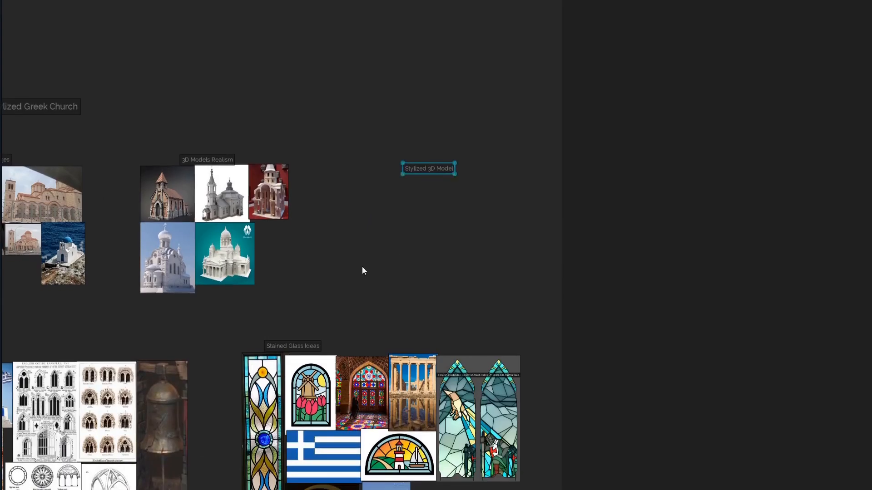
pyautogui.hotkey('ctrl', 'v')
pyautogui.moveTo(415, 175); pyautogui.dragTo(356, 274)
pyautogui.moveTo(335, 308); pyautogui.dragTo(372, 190)
pyautogui.moveTo(429, 169); pyautogui.dragTo(416, 140)
pyautogui.hotkey('ctrl', 'v')
pyautogui.moveTo(467, 258); pyautogui.dragTo(468, 223)
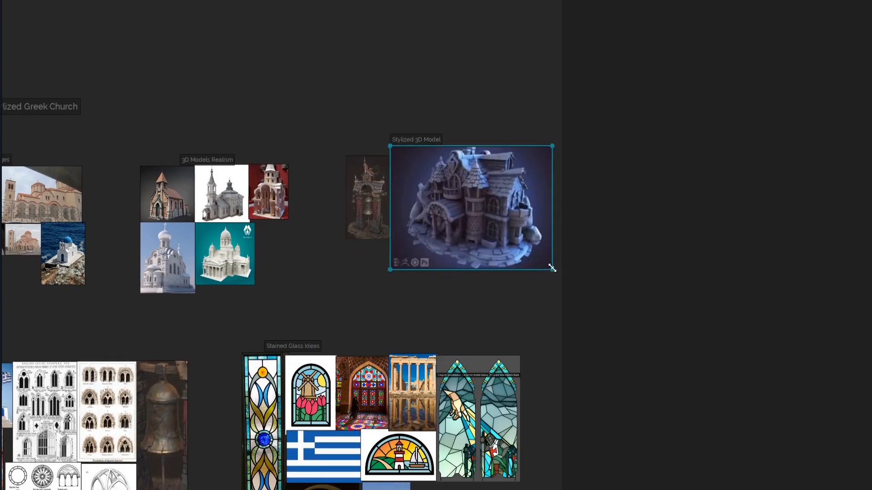
pyautogui.moveTo(553, 268); pyautogui.dragTo(472, 209)
pyautogui.moveTo(436, 177); pyautogui.dragTo(440, 188)
# Paste the sheet of small building models and the wooden gate image, extending the top row under Stylized 3D Model
pyautogui.hotkey('ctrl', 'v')
pyautogui.moveTo(555, 332); pyautogui.dragTo(499, 270)
pyautogui.moveTo(454, 232); pyautogui.dragTo(500, 184)
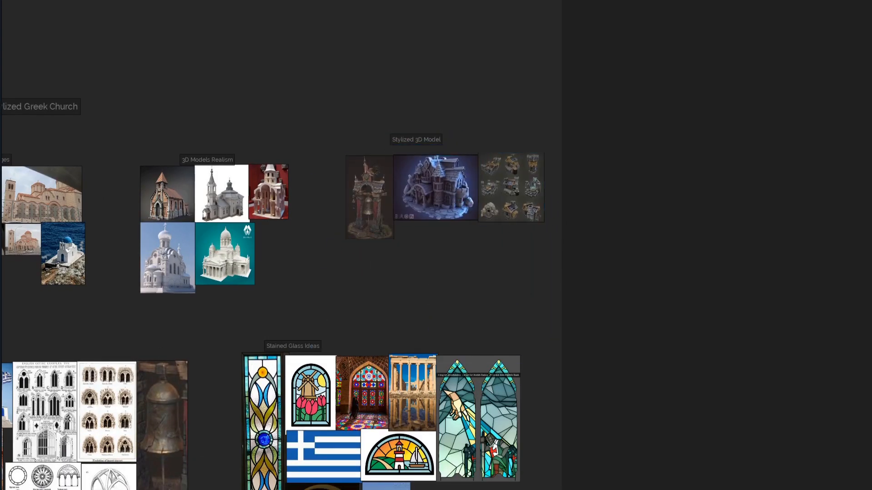
pyautogui.hotkey('ctrl', 'v')
pyautogui.moveTo(632, 296); pyautogui.dragTo(593, 228)
# Paste the townhouse-with-van render and the blue-roofed mansion, shrinking and placing them as a second row under Stylized 3D Model
pyautogui.hotkey('ctrl', 'v')
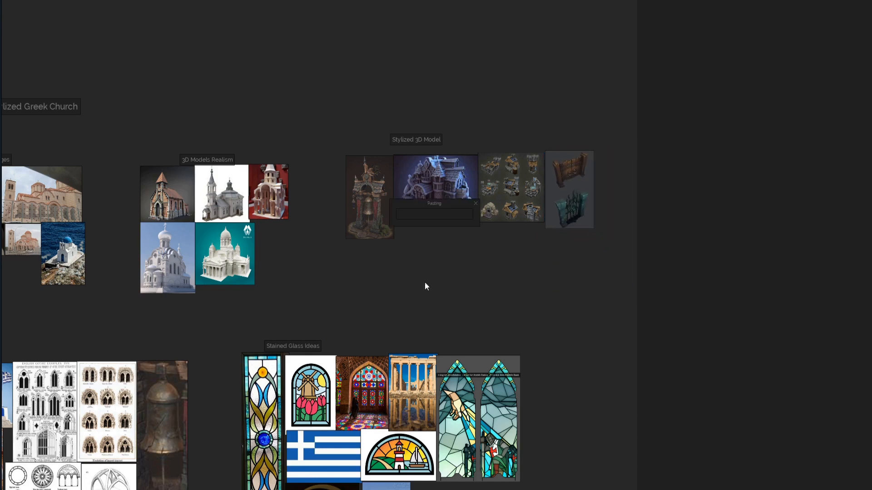
pyautogui.moveTo(474, 388); pyautogui.dragTo(408, 275)
pyautogui.moveTo(385, 230); pyautogui.dragTo(425, 268)
pyautogui.hotkey('ctrl', 'v')
pyautogui.moveTo(618, 377); pyautogui.dragTo(509, 296)
pyautogui.moveTo(463, 261); pyautogui.dragTo(495, 255)
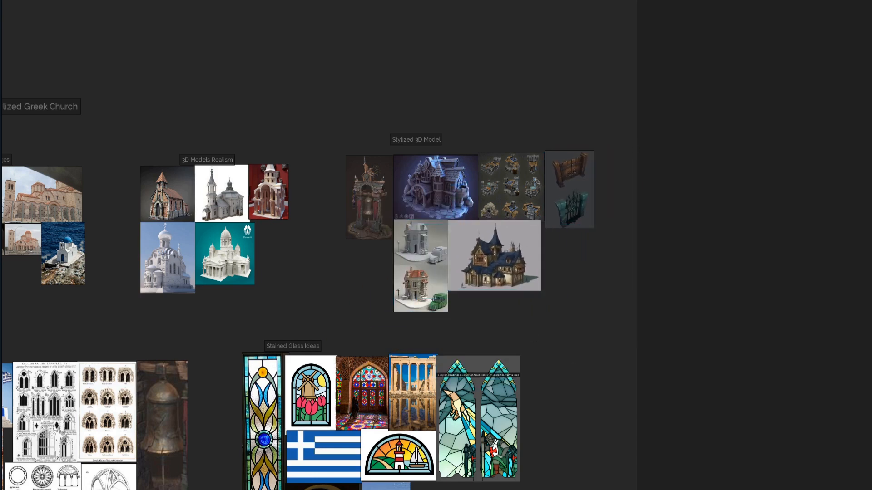
# Paste the orange-roofed cottage beside the mansion and the domed brick church at the end of the top row
pyautogui.hotkey('ctrl', 'v')
pyautogui.moveTo(657, 417); pyautogui.dragTo(610, 302)
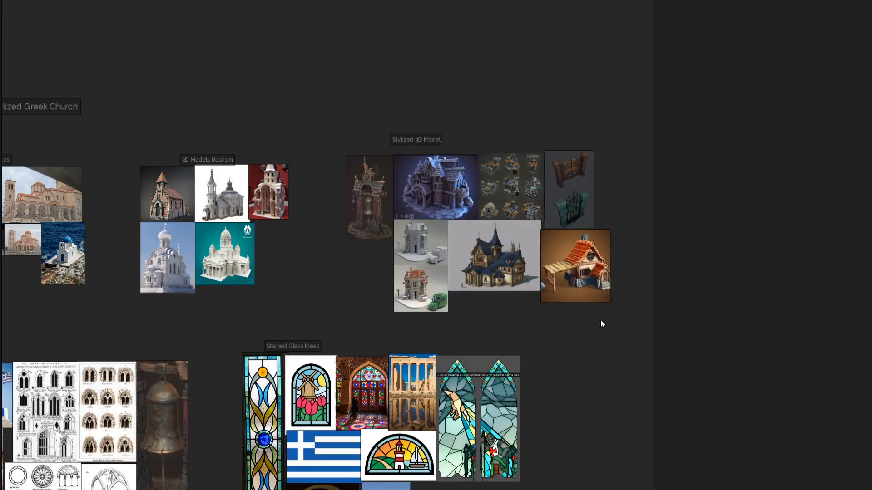
pyautogui.hotkey('ctrl', 'v')
pyautogui.moveTo(680, 399); pyautogui.dragTo(641, 194)
# Select the lower row of reference groups and move it down to leave more space beneath the upper groups
pyautogui.scroll(-5, 548, 300)
pyautogui.moveTo(552, 329); pyautogui.dragTo(556, 304, button='middle')
pyautogui.moveTo(582, 282); pyautogui.dragTo(126, 422)
pyautogui.moveTo(332, 336); pyautogui.dragTo(326, 378)
# Paste the blue-roofed villa with a spire and the orange cartoon tower house, sizing and fitting them into Stylized 3D Model
pyautogui.scroll(6, 623, 269)
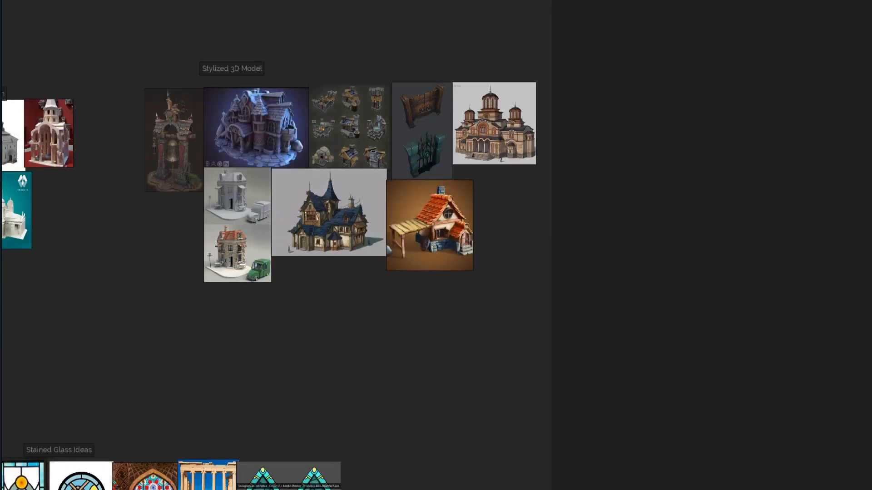
pyautogui.hotkey('ctrl', 'v')
pyautogui.moveTo(566, 417); pyautogui.dragTo(487, 318)
pyautogui.moveTo(421, 287); pyautogui.dragTo(520, 280)
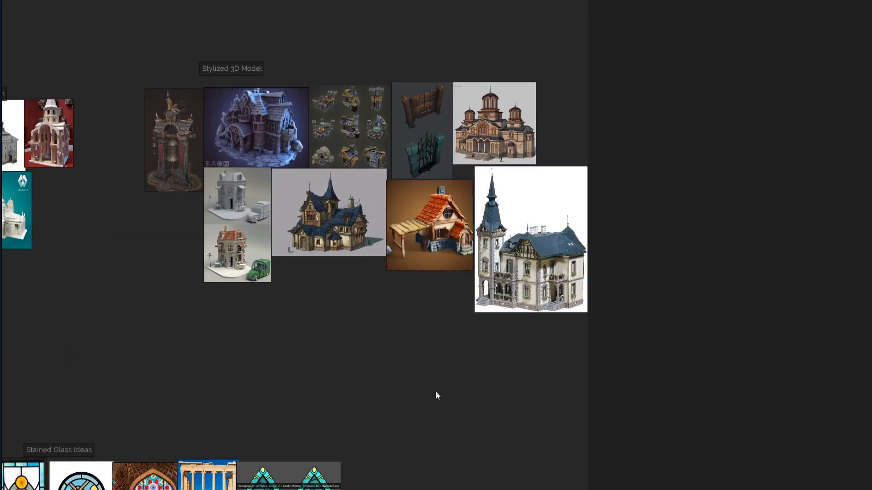
pyautogui.hotkey('ctrl', 'v')
pyautogui.moveTo(527, 247); pyautogui.dragTo(439, 381)
pyautogui.moveTo(405, 450); pyautogui.dragTo(340, 329)
pyautogui.click(459, 334)
# Paste the green-roofed church and the blue-domed palace, placing them on either side of the cartoon tower house
pyautogui.hotkey('ctrl', 'v')
pyautogui.moveTo(600, 468); pyautogui.dragTo(480, 362)
pyautogui.moveTo(440, 317); pyautogui.dragTo(434, 316)
pyautogui.click(517, 396)
pyautogui.hotkey('ctrl', 'v')
pyautogui.moveTo(613, 253); pyautogui.dragTo(441, 408)
pyautogui.moveTo(394, 448); pyautogui.dragTo(187, 310)
pyautogui.moveTo(231, 373); pyautogui.dragTo(262, 414)
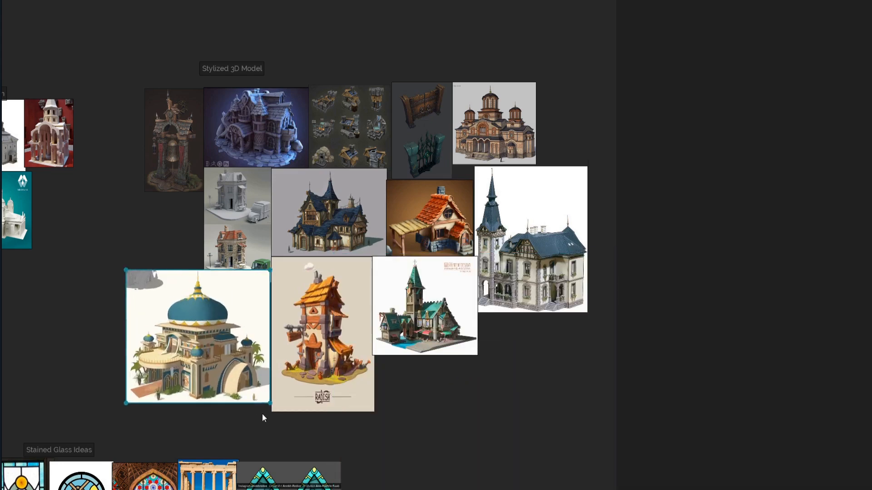
# Paste the twin-towered church and the stone church with a flagpole, placing them at opposite ends of the lowest Church Main Images row
pyautogui.scroll(-5, 318, 272)
pyautogui.moveTo(317, 273); pyautogui.dragTo(534, 267, button='middle')
pyautogui.scroll(9, 255, 231)
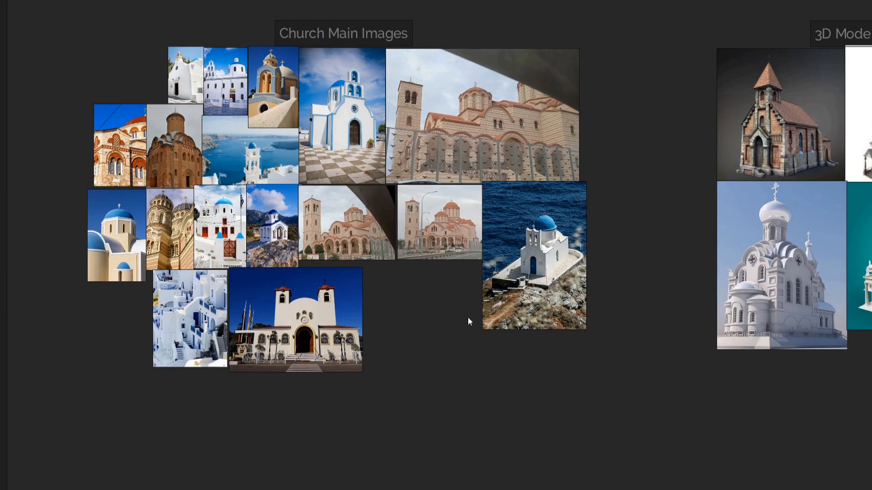
pyautogui.hotkey('ctrl', 'v')
pyautogui.moveTo(577, 202); pyautogui.dragTo(457, 296)
pyautogui.moveTo(409, 345); pyautogui.dragTo(435, 311)
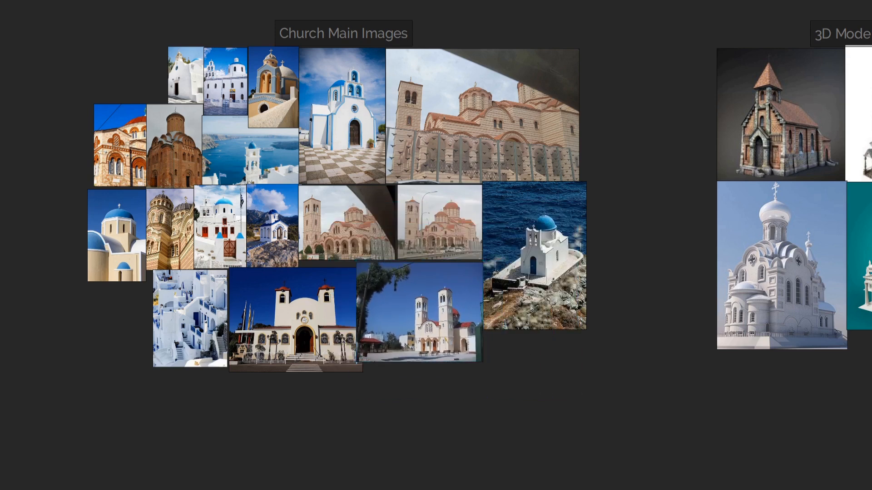
pyautogui.hotkey('ctrl', 'v')
pyautogui.moveTo(248, 229); pyautogui.dragTo(121, 318)
pyautogui.moveTo(75, 360); pyautogui.dragTo(107, 325)
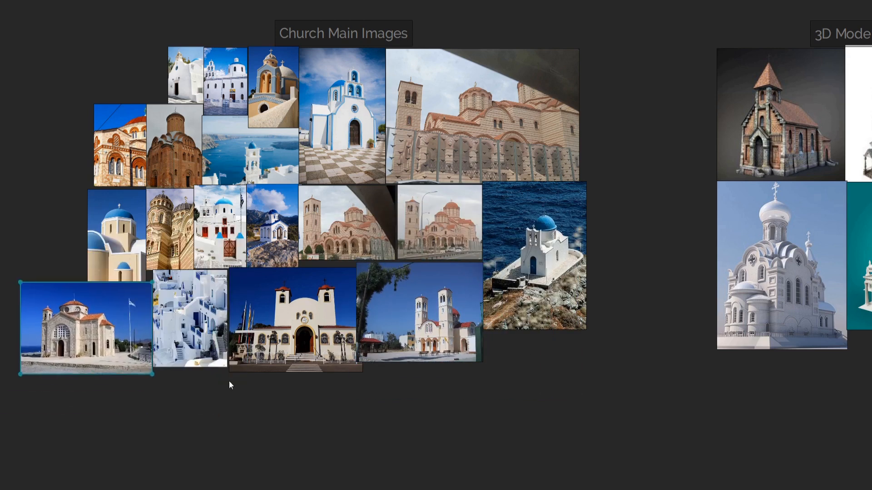
# Paste the domed church with a bell tower against blue sky and place it beneath the seaside chapel in Church Main Images
pyautogui.click(230, 383)
pyautogui.scroll(-3, 231, 277)
pyautogui.moveTo(231, 276); pyautogui.dragTo(343, 285, button='middle')
pyautogui.click(293, 374)
pyautogui.hotkey('ctrl', 'v')
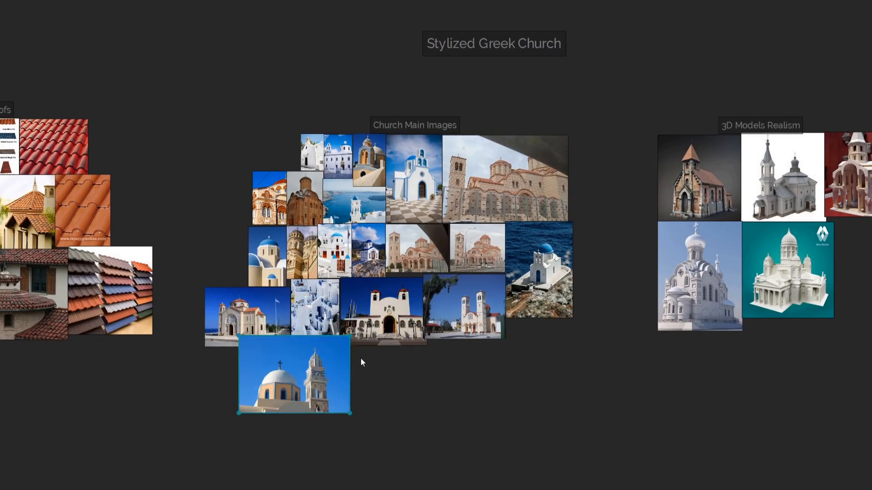
pyautogui.moveTo(350, 336); pyautogui.dragTo(339, 344)
pyautogui.moveTo(295, 374); pyautogui.dragTo(558, 350)
# Paste the small white chapel, the pale multi-domed church and one more image, shrinking and placing them along the bottom of Church Main Images
pyautogui.click(454, 377)
pyautogui.hotkey('ctrl', 'v')
pyautogui.moveTo(374, 291); pyautogui.dragTo(339, 360)
pyautogui.moveTo(278, 414); pyautogui.dragTo(450, 401)
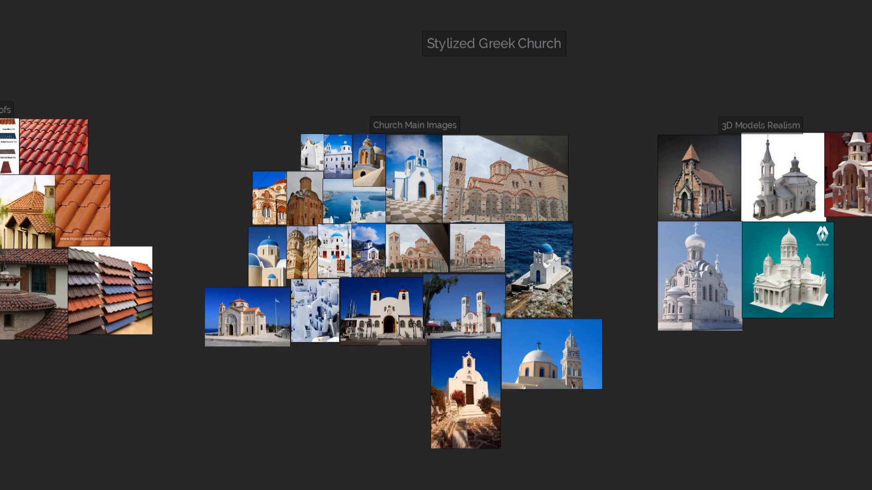
pyautogui.hotkey('ctrl', 'v')
pyautogui.moveTo(405, 292); pyautogui.dragTo(353, 344)
pyautogui.moveTo(313, 386); pyautogui.dragTo(391, 387)
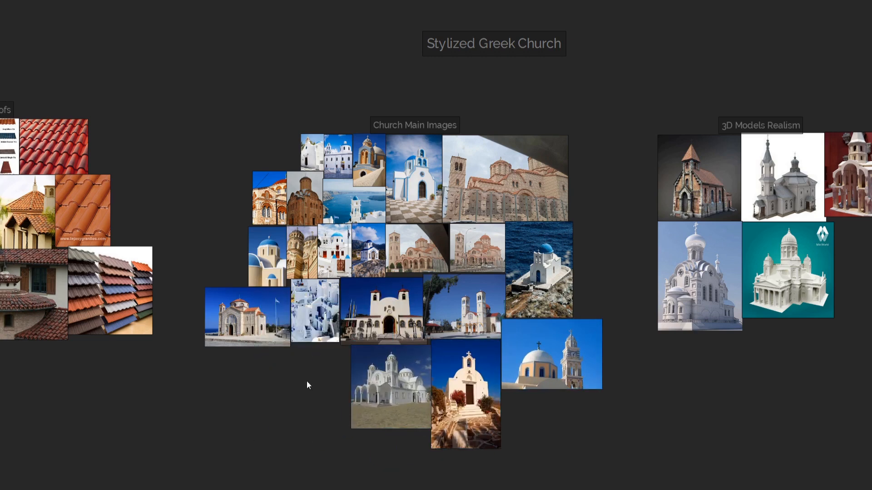
pyautogui.hotkey('ctrl', 'v')
pyautogui.moveTo(320, 397); pyautogui.dragTo(312, 382)
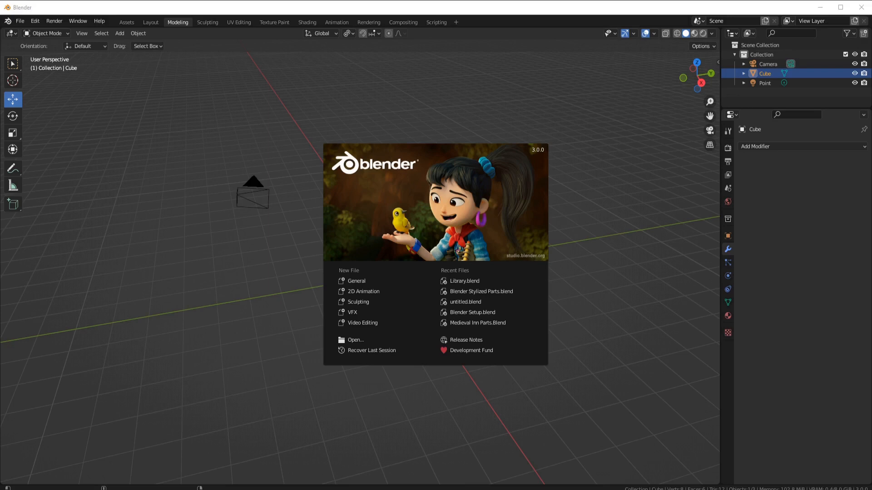
# Switch to Blender, dismiss the splash screen and delete the default camera and light
pyautogui.click(441, 230)
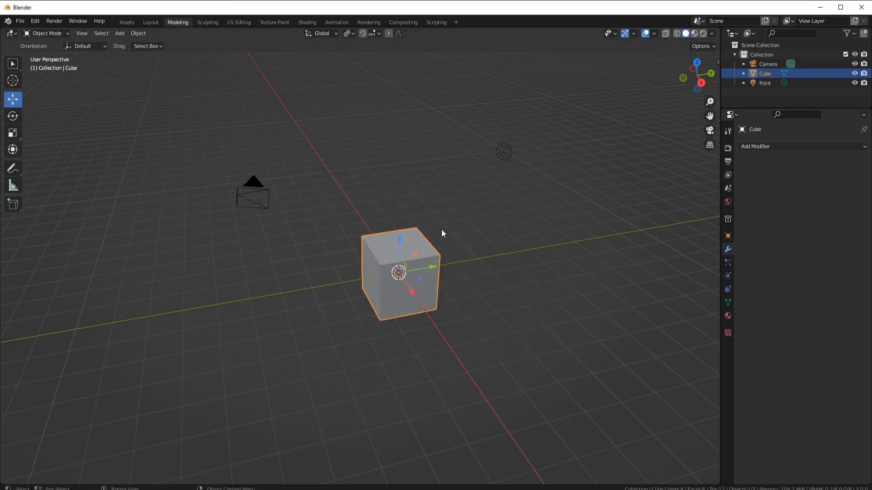
pyautogui.click(253, 195)
pyautogui.press('Delete')
# Add the Human 1.8 Ref figure from the 3D Tudor Models asset library beside the cube and return to the Modeling workspace
pyautogui.click(126, 22)
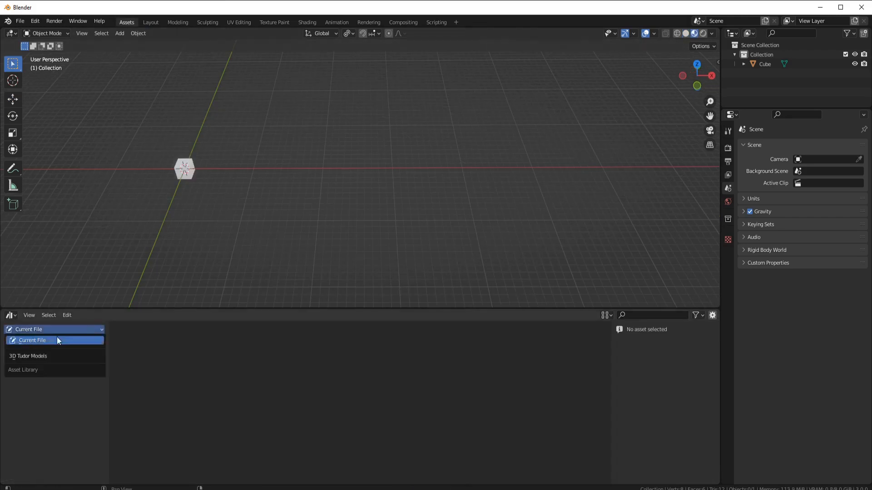
pyautogui.click(43, 380)
pyautogui.click(21, 366)
pyautogui.moveTo(135, 350); pyautogui.dragTo(272, 163)
pyautogui.click(178, 23)
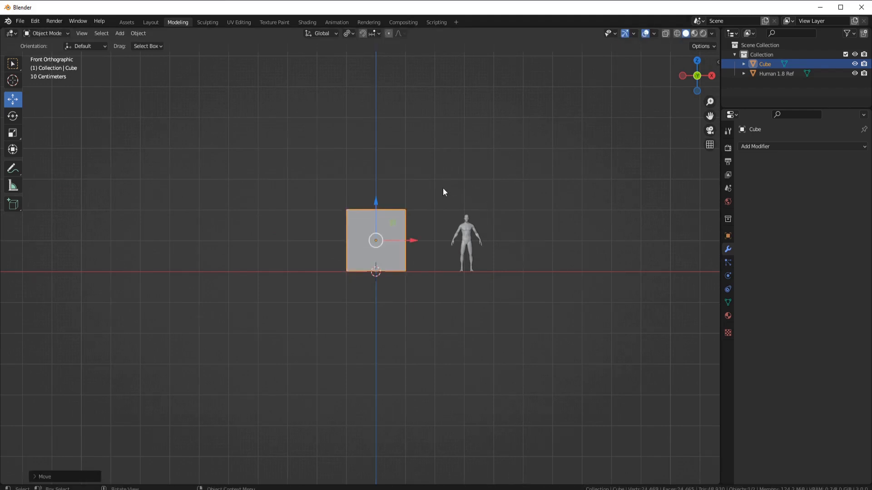
# Raise the cube's top face 1 m along the global Z axis in Edit Mode and return to Object Mode
pyautogui.moveTo(444, 193); pyautogui.dragTo(425, 241, button='middle')
pyautogui.scroll(2, 424, 240)
pyautogui.press('Tab')
pyautogui.click(95, 33)
pyautogui.click(396, 179)
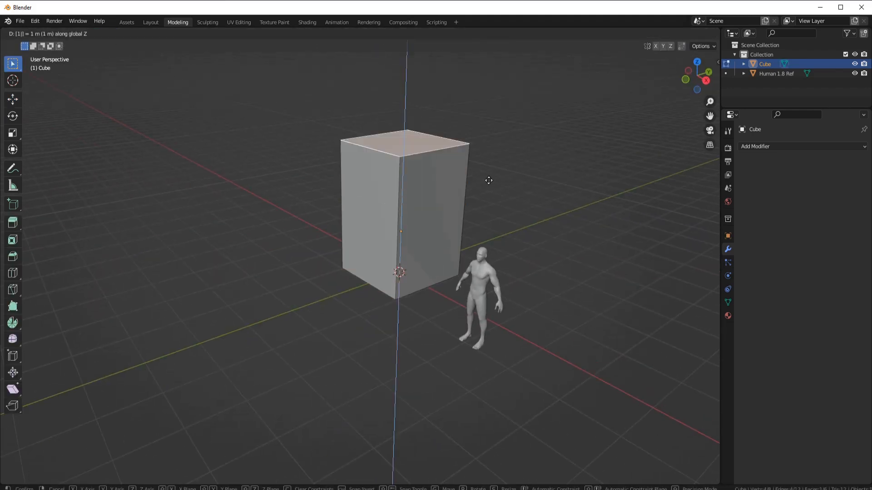
pyautogui.press('Return')
pyautogui.press('Tab')
# Duplicate the tall cube and move the copy straight up along Z so it stacks above the original in front view
pyautogui.moveTo(406, 176); pyautogui.dragTo(407, 226, button='middle')
pyautogui.hotkey('shift', 'd')
pyautogui.rightClick(407, 226)
pyautogui.press('KP_1')
pyautogui.moveTo(364, 233); pyautogui.dragTo(364, 121)
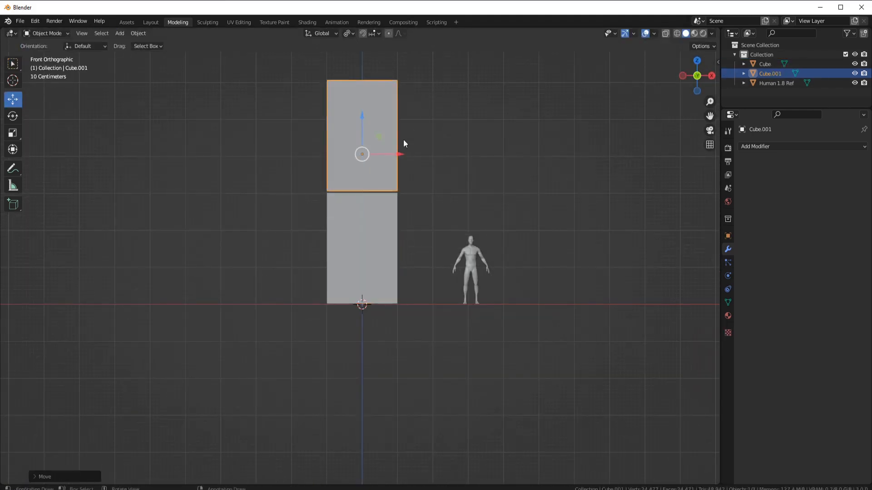
# Duplicate the tall block twice more and stack each copy upward along Z to make a four-block tower
pyautogui.hotkey('shift', 'd')
pyautogui.rightClick(369, 187)
pyautogui.scroll(-1, 368, 187)
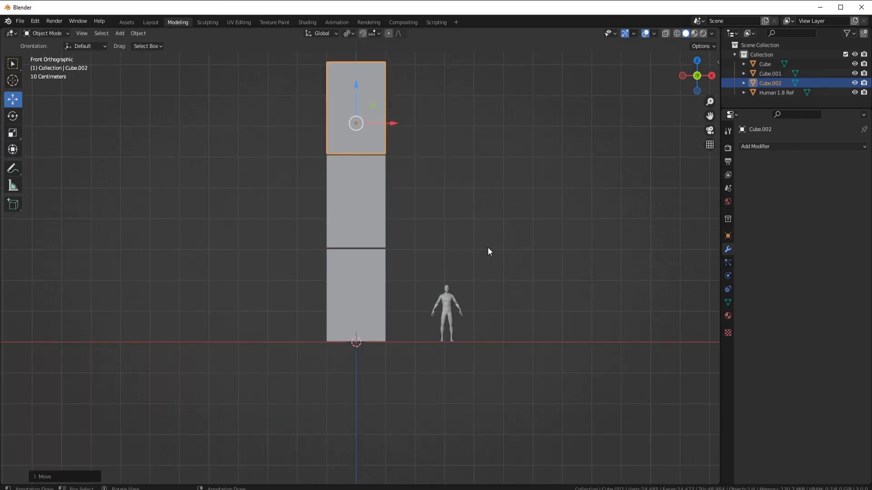
pyautogui.moveTo(488, 251); pyautogui.dragTo(426, 207, button='middle')
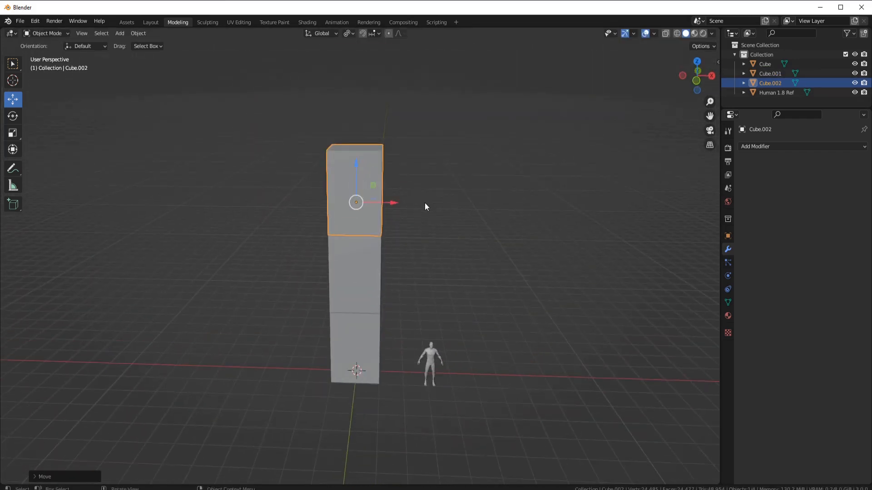
pyautogui.hotkey('shift', 'd')
pyautogui.rightClick(424, 203)
pyautogui.moveTo(356, 165); pyautogui.dragTo(373, 80)
# Separate a copy of the tower's top face as its own object and divide it into a grid with loop cuts in both directions
pyautogui.scroll(3, 372, 80)
pyautogui.keyDown('shift'); pyautogui.moveTo(373, 80); pyautogui.dragTo(373, 116, button='middle'); pyautogui.keyUp('shift')
pyautogui.moveTo(373, 117); pyautogui.dragTo(369, 94, button='middle')
pyautogui.press('Tab')
pyautogui.hotkey('shift', 'space')
pyautogui.press('g')
pyautogui.moveTo(431, 94); pyautogui.dragTo(366, 171, button='middle')
pyautogui.hotkey('ctrl', 'r')
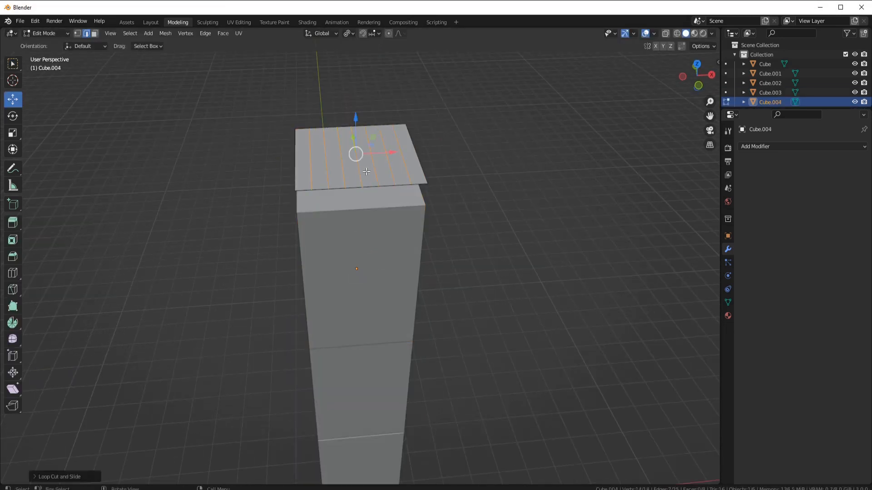
pyautogui.click(364, 166)
pyautogui.rightClick(363, 166)
pyautogui.moveTo(363, 167); pyautogui.dragTo(315, 175, button='middle')
pyautogui.keyDown('shift'); pyautogui.moveTo(291, 140); pyautogui.dragTo(320, 170, button='middle'); pyautogui.keyUp('shift')
pyautogui.scroll(1, 317, 170)
pyautogui.click(318, 170)
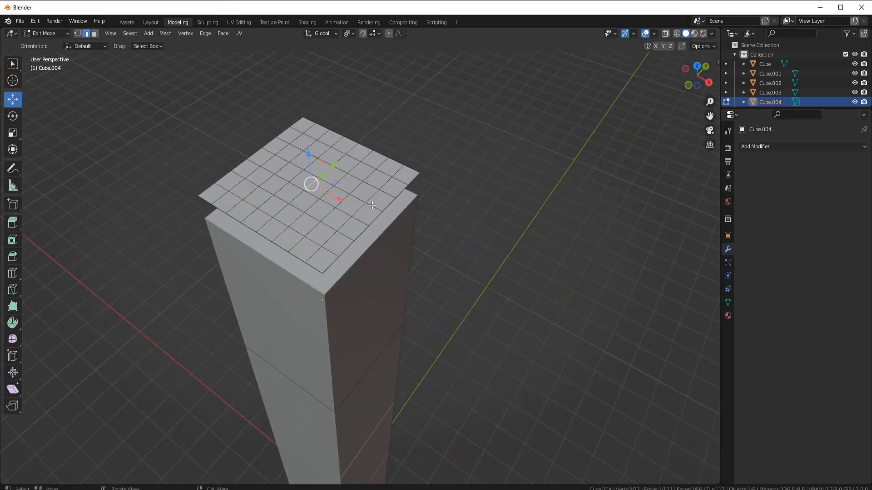
# Raise the middle of the gridded face with proportional editing to shape a shallow dome, then return to Object Mode
pyautogui.moveTo(442, 118); pyautogui.dragTo(437, 91, button='middle')
pyautogui.moveTo(323, 137); pyautogui.dragTo(318, 107)
pyautogui.moveTo(327, 119); pyautogui.dragTo(448, 227, button='middle')
pyautogui.press('Tab')
# Enable Auto Smooth at 30° on the dome cap and set its origin to its geometry
pyautogui.click(728, 303)
pyautogui.hotkey('ctrl', 'a')
pyautogui.click(482, 270)
pyautogui.rightClick(479, 270)
pyautogui.click(533, 304)
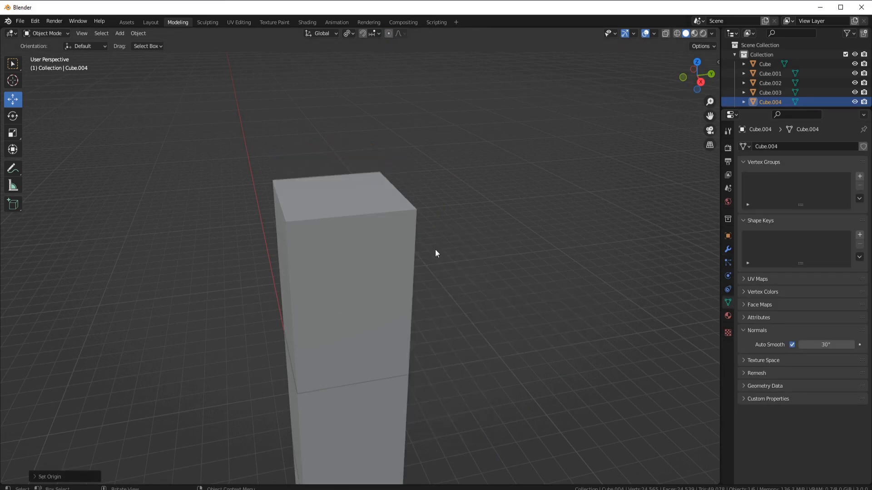
pyautogui.hotkey('ctrl', 'z')
pyautogui.rightClick(481, 252)
pyautogui.click(539, 263)
# Scale the dome cap up to overhang the tower and lower it onto the top block
pyautogui.press('s')
pyautogui.click(463, 260)
pyautogui.moveTo(338, 119); pyautogui.dragTo(341, 149)
pyautogui.scroll(-4, 402, 261)
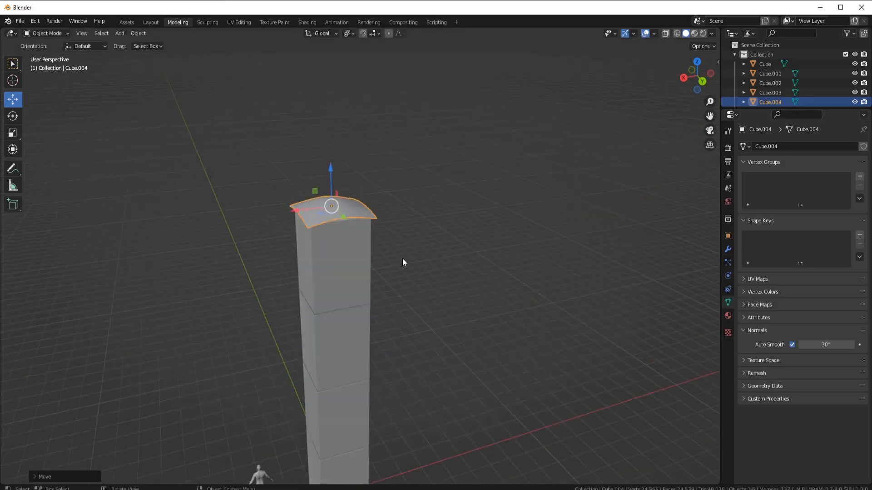
# Join the tower blocks and the dome cap into one object and view it from the front
pyautogui.click(404, 261)
pyautogui.moveTo(404, 261); pyautogui.dragTo(388, 270, button='middle')
pyautogui.click(309, 218)
pyautogui.hotkey('ctrl', 'j')
pyautogui.press('KP_1')
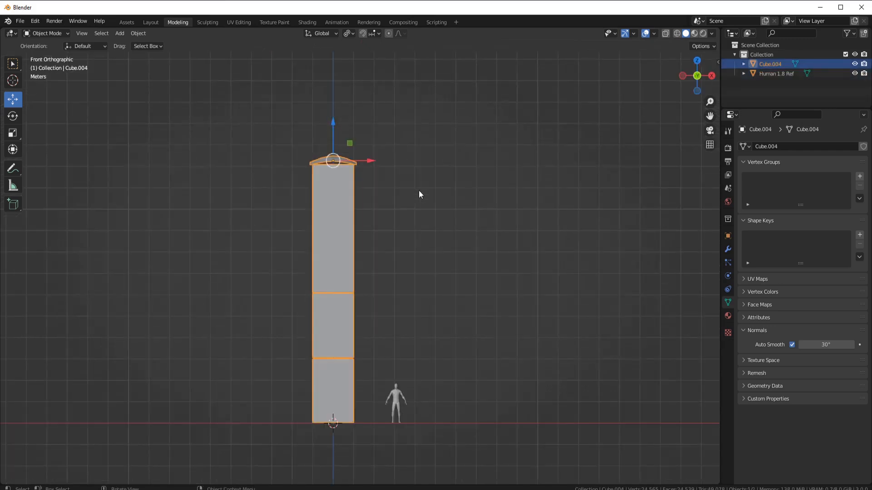
# Set the joined tower's origin to its geometry and move it along negative X away from the world origin
pyautogui.keyDown('shift'); pyautogui.moveTo(418, 193); pyautogui.dragTo(447, 114, button='middle'); pyautogui.keyUp('shift')
pyautogui.rightClick(457, 234)
pyautogui.click(509, 243)
pyautogui.moveTo(393, 123); pyautogui.dragTo(256, 127)
pyautogui.moveTo(287, 225); pyautogui.dragTo(291, 242, button='middle')
pyautogui.keyDown('shift'); pyautogui.moveTo(290, 242); pyautogui.dragTo(383, 305, button='middle'); pyautogui.keyUp('shift')
# Raise the tower's top block and cap about 0.16 m in Edit Mode, then recentre the tower's origin on its geometry
pyautogui.press('Tab')
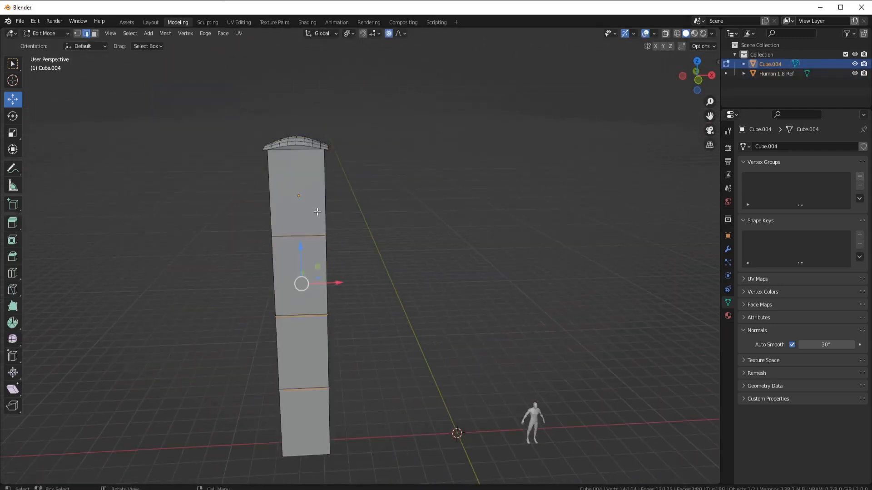
pyautogui.moveTo(318, 227); pyautogui.dragTo(326, 220, button='middle')
pyautogui.click(287, 181)
pyautogui.press('KP_1')
pyautogui.moveTo(304, 102); pyautogui.dragTo(305, 99)
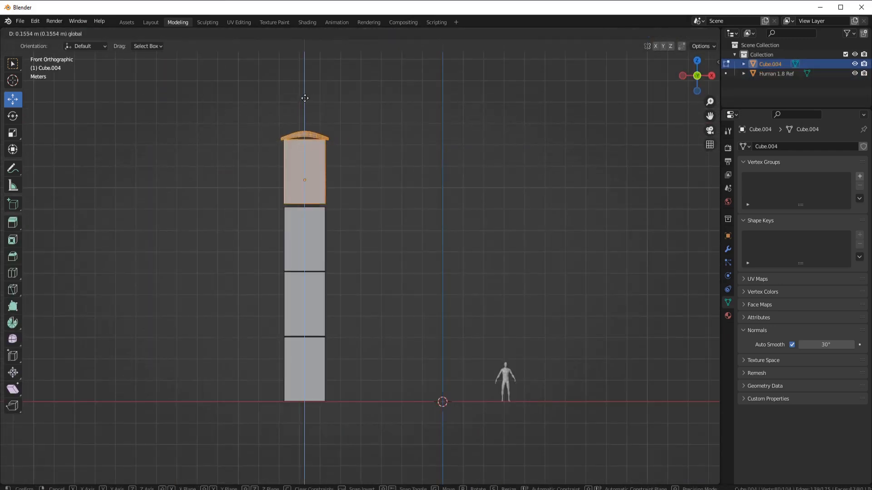
pyautogui.press('Tab')
pyautogui.rightClick(450, 222)
pyautogui.click(494, 230)
# Move the human reference along X to the world centre and forward along Y
pyautogui.moveTo(389, 224); pyautogui.dragTo(379, 254, button='middle')
pyautogui.click(467, 387)
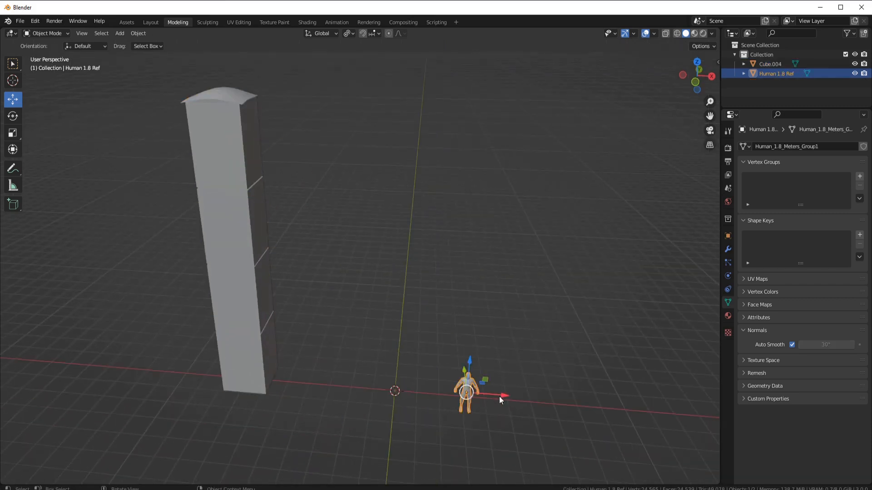
pyautogui.moveTo(499, 399); pyautogui.dragTo(415, 394)
pyautogui.moveTo(409, 363); pyautogui.dragTo(284, 354, button='middle')
pyautogui.moveTo(316, 349); pyautogui.dragTo(145, 361)
pyautogui.moveTo(191, 364); pyautogui.dragTo(314, 347, button='middle')
# Add a cylinder at the world origin and scale it up
pyautogui.hotkey('shift', 'a')
pyautogui.moveTo(427, 300)
pyautogui.click(509, 348)
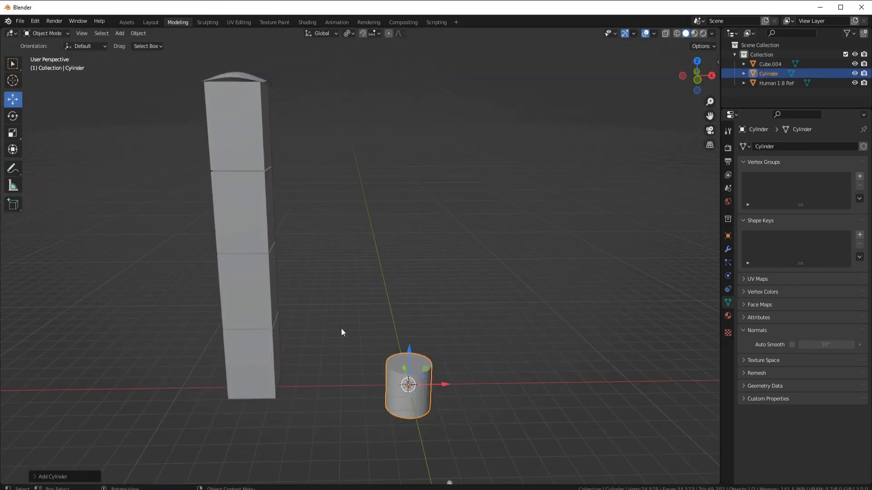
pyautogui.keyDown('shift'); pyautogui.moveTo(497, 391); pyautogui.dragTo(313, 317, button='middle'); pyautogui.keyUp('shift')
pyautogui.press('s')
# Delete the cylinder's end caps and lower half in Edit Mode to leave a half-round arch running along Y
pyautogui.press('Tab')
pyautogui.click(95, 33)
pyautogui.click(427, 318)
pyautogui.keyDown('shift'); pyautogui.click(364, 291); pyautogui.keyUp('shift')
pyautogui.press('x')
pyautogui.click(359, 272)
pyautogui.press('l')
pyautogui.press('x')
pyautogui.click(345, 370)
# Extrude the arch's two bottom edges outward into flat horizontal ledges, using Individual Origins as the pivot
pyautogui.click(87, 33)
pyautogui.click(282, 328)
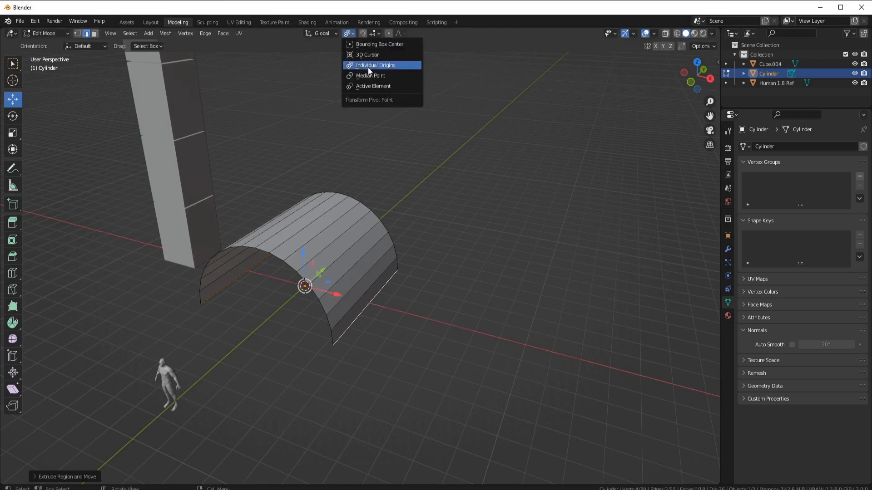
pyautogui.click(596, 327)
pyautogui.press('Tab')
# Raise the arch along Z well above the human figure in wireframe front view
pyautogui.moveTo(363, 268)
pyautogui.mouseDown(button='middle')
pyautogui.moveTo(387, 243)
pyautogui.moveTo(391, 285)
pyautogui.mouseUp(button='middle')
pyautogui.press('KP_1')
pyautogui.press('z')
pyautogui.click(455, 225)
pyautogui.moveTo(348, 263); pyautogui.dragTo(347, 260)
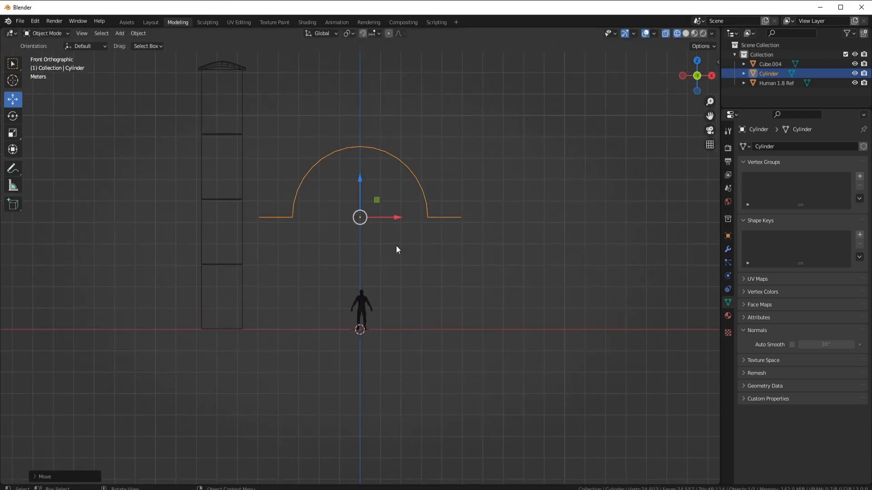
# Add a second cylinder at the world origin and rotate it 90° about the X axis
pyautogui.hotkey('shift', 'a')
pyautogui.click(498, 313)
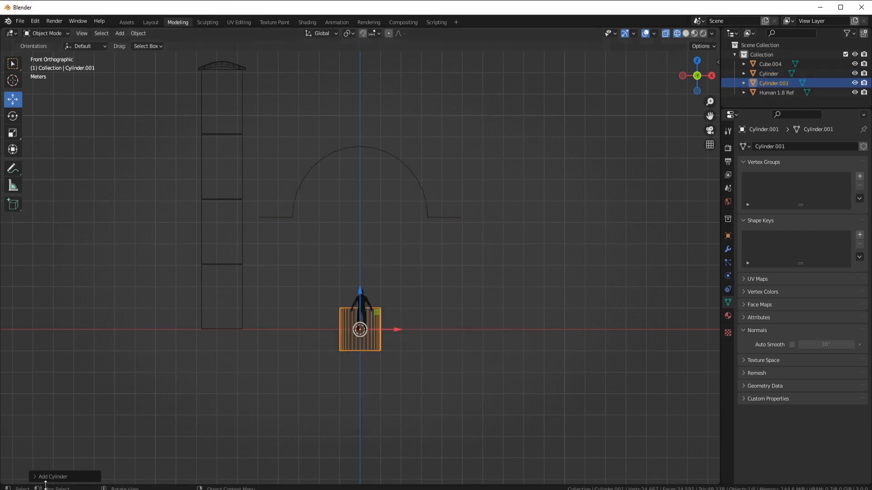
pyautogui.click(50, 477)
pyautogui.scroll(2, 374, 363)
pyautogui.moveTo(373, 364); pyautogui.dragTo(418, 334, button='middle')
pyautogui.press('r')
pyautogui.press('x')
pyautogui.press('9')
pyautogui.press('0')
pyautogui.press('Return')
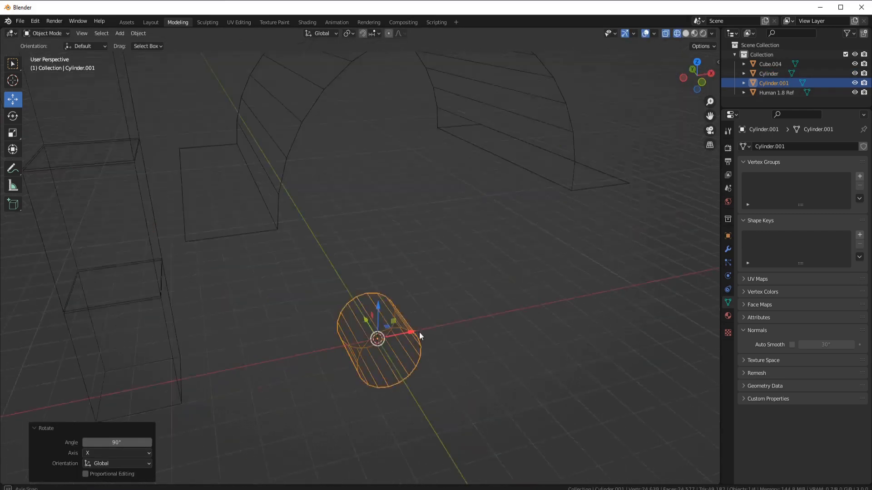
pyautogui.scroll(5, 418, 334)
# Remove the small cylinder's end caps and lower half in Edit Mode to leave a half-round strip
pyautogui.press('Tab')
pyautogui.click(95, 33)
pyautogui.click(396, 242)
pyautogui.moveTo(396, 241); pyautogui.dragTo(451, 247, button='middle')
pyautogui.hotkey('alt', 'a')
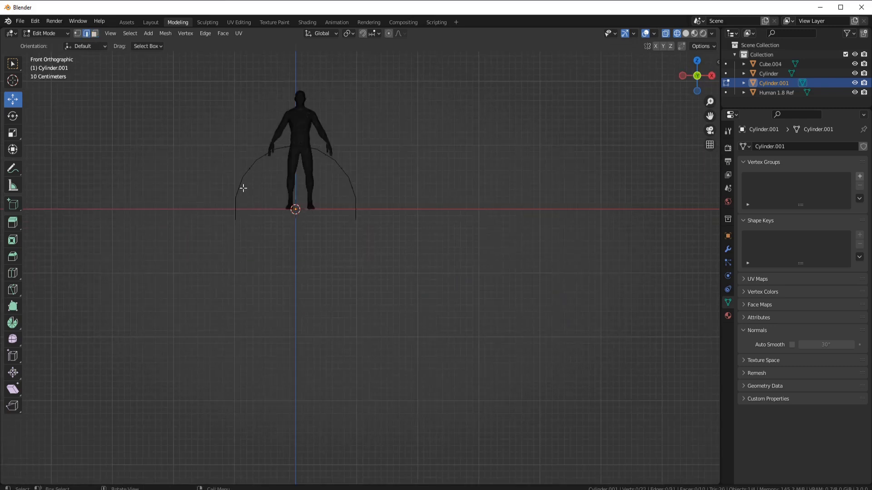
# Extend the small arch with straight sides, move it up 1.6136 m along Z to stand on the ground, and leave Edit Mode
pyautogui.click(300, 282)
pyautogui.keyDown('shift'); pyautogui.moveTo(398, 146); pyautogui.dragTo(414, 196, button='middle'); pyautogui.keyUp('shift')
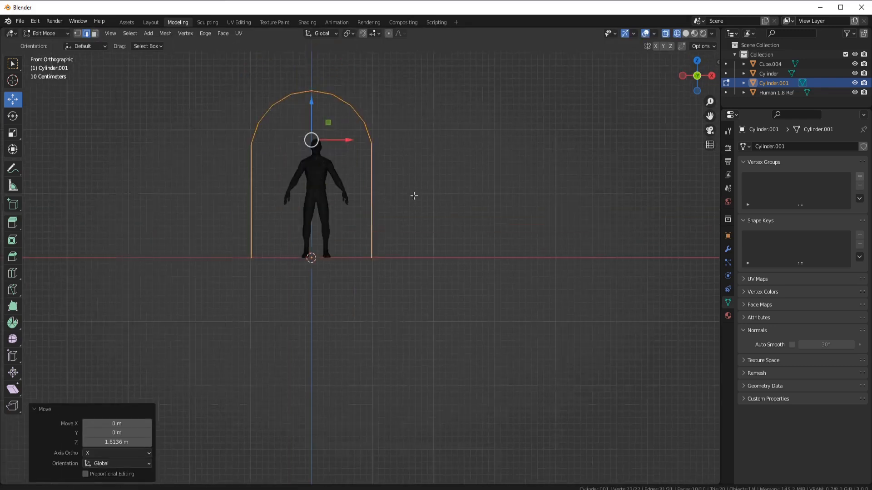
pyautogui.moveTo(508, 263); pyautogui.dragTo(452, 266, button='middle')
pyautogui.scroll(-4, 452, 266)
pyautogui.press('Tab')
# Switch to solid shading and move the small arched shape slightly forward along Y
pyautogui.press('z')
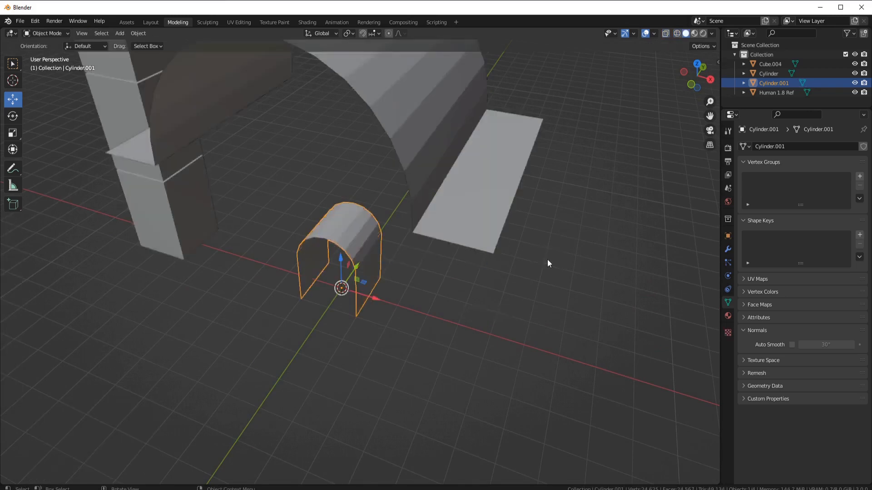
pyautogui.scroll(-4, 549, 263)
pyautogui.press('g')
pyautogui.press('y')
pyautogui.scroll(4, 420, 292)
# Close the small arched shape's open bottom, front and back with faces in Edit Mode
pyautogui.press('Tab')
pyautogui.moveTo(349, 313)
pyautogui.mouseDown(button='middle')
pyautogui.moveTo(420, 292)
pyautogui.moveTo(366, 294)
pyautogui.mouseUp(button='middle')
pyautogui.click(420, 294)
pyautogui.keyDown('shift'); pyautogui.click(298, 295); pyautogui.keyUp('shift')
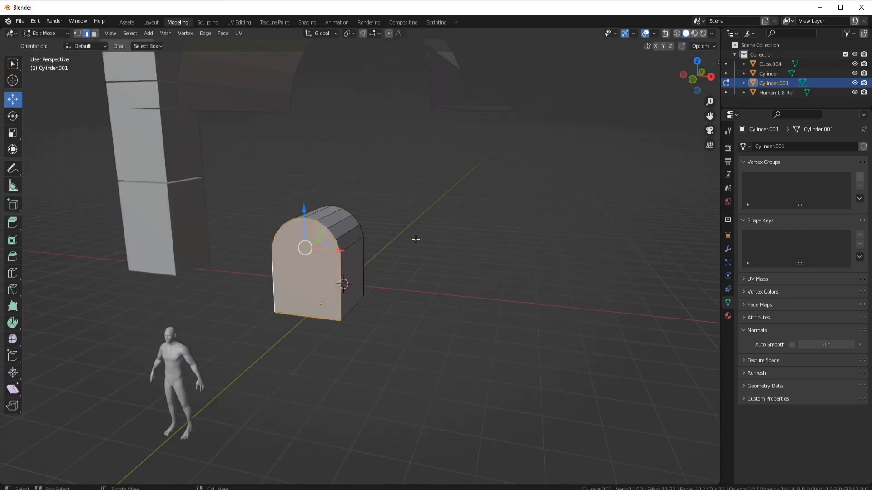
pyautogui.moveTo(416, 239); pyautogui.dragTo(480, 301, button='middle')
# Scale the whole arched door block to 0.276 along Y and return to Object Mode
pyautogui.hotkey('ctrl', 'l')
pyautogui.press('s')
pyautogui.moveTo(337, 212); pyautogui.dragTo(468, 199, button='middle')
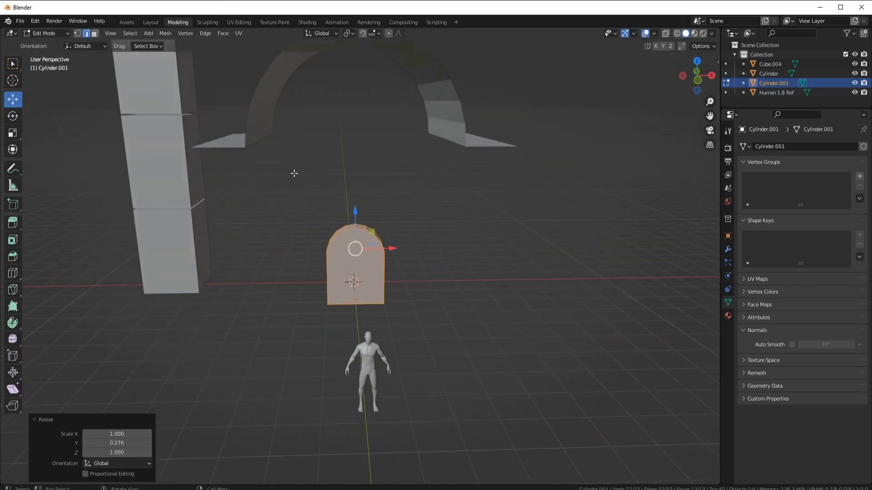
pyautogui.keyDown('shift'); pyautogui.moveTo(294, 173); pyautogui.dragTo(295, 251, button='middle'); pyautogui.keyUp('shift')
pyautogui.press('Tab')
# Set the large arch's origin to its geometry and add a Solidify modifier to it
pyautogui.click(448, 206)
pyautogui.rightClick(389, 255)
pyautogui.click(447, 233)
pyautogui.click(727, 249)
pyautogui.click(768, 146)
pyautogui.click(685, 309)
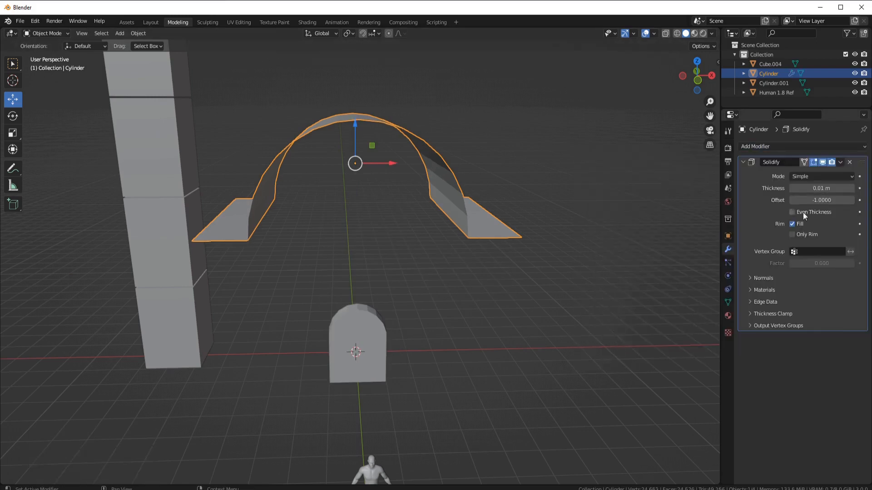
# Increase the large arch's Solidify thickness with Even Thickness on and apply the modifier
pyautogui.moveTo(821, 188); pyautogui.dragTo(827, 188)
pyautogui.moveTo(489, 269)
pyautogui.mouseDown(button='middle')
pyautogui.moveTo(492, 260)
pyautogui.moveTo(501, 268)
pyautogui.mouseUp(button='middle')
pyautogui.hotkey('ctrl', 'a')
# Duplicate the large arch's inner faces and ledge undersides in Edit Mode and scale the copy to 0.808 along Y
pyautogui.press('Tab')
pyautogui.moveTo(372, 240); pyautogui.dragTo(317, 217, button='middle')
pyautogui.moveTo(195, 165); pyautogui.dragTo(223, 159, button='middle')
pyautogui.press('3')
pyautogui.click(245, 200)
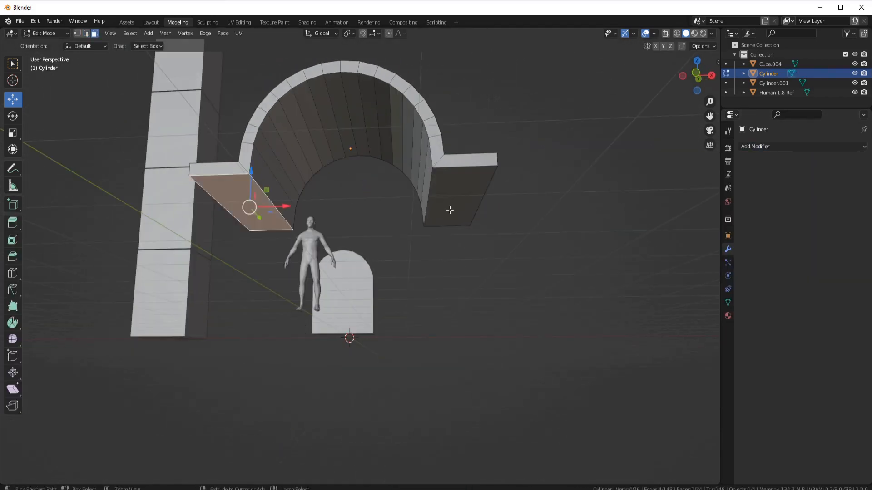
pyautogui.keyDown('ctrl'); pyautogui.click(450, 211); pyautogui.keyUp('ctrl')
pyautogui.hotkey('shift', 'd')
pyautogui.rightClick(461, 194)
pyautogui.moveTo(462, 194); pyautogui.dragTo(501, 162, button='middle')
pyautogui.click(581, 189)
# Separate the duplicated inner faces into their own object and set its origin to its geometry
pyautogui.press('p')
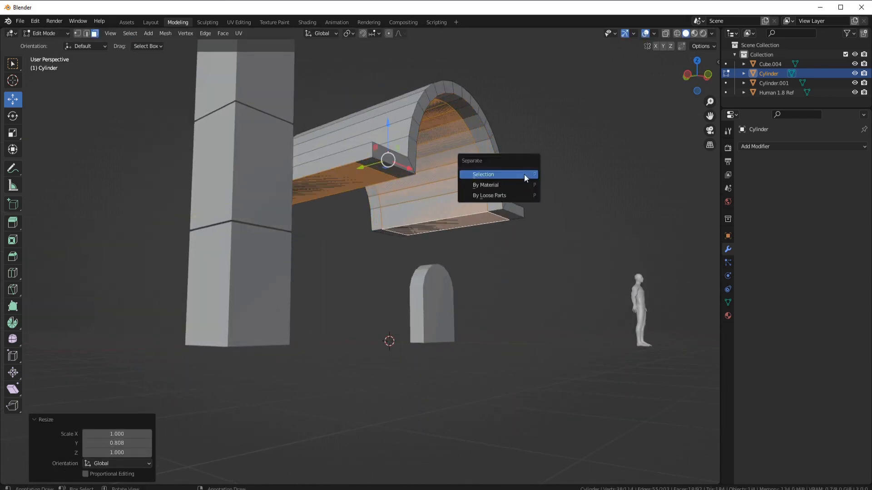
pyautogui.click(524, 174)
pyautogui.press('Tab')
pyautogui.click(507, 220)
pyautogui.rightClick(459, 200)
pyautogui.click(525, 212)
# Add a Solidify modifier with Even Thickness to the inner arch, thicken it beneath the outer arch, and apply it
pyautogui.click(768, 146)
pyautogui.click(699, 310)
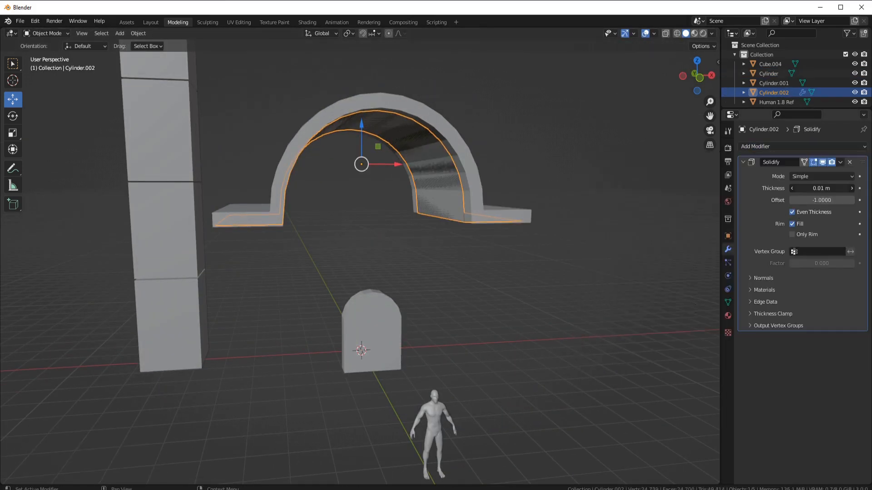
pyautogui.moveTo(513, 255); pyautogui.dragTo(372, 200, button='middle')
pyautogui.scroll(3, 371, 182)
pyautogui.moveTo(379, 158); pyautogui.dragTo(368, 155)
pyautogui.moveTo(236, 177); pyautogui.dragTo(347, 218, button='middle')
pyautogui.hotkey('ctrl', 'a')
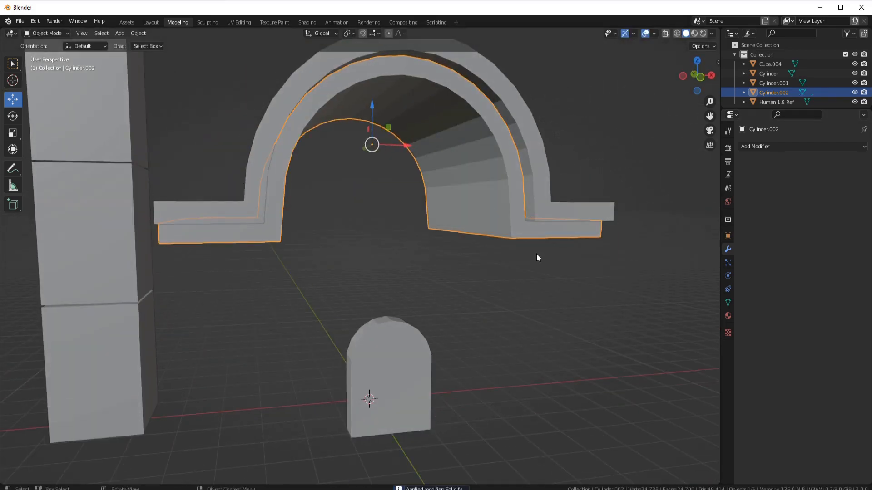
# Extrude the undersides of the inner arch's ledges straight down along Z to ground level to form the walls
pyautogui.press('Tab')
pyautogui.moveTo(282, 218); pyautogui.dragTo(272, 199, button='middle')
pyautogui.press('KP_1')
pyautogui.press('e')
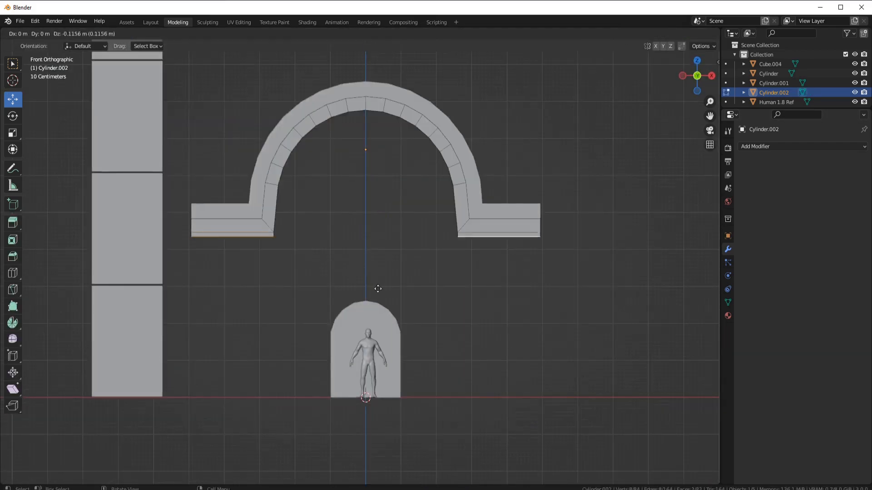
pyautogui.press('z')
pyautogui.click(397, 449)
# Fill the floor between the two walls and the front arched opening with new faces
pyautogui.moveTo(395, 409); pyautogui.dragTo(340, 424, button='middle')
pyautogui.click(266, 291)
pyautogui.moveTo(177, 166); pyautogui.dragTo(207, 169, button='middle')
pyautogui.press('2')
pyautogui.click(272, 338)
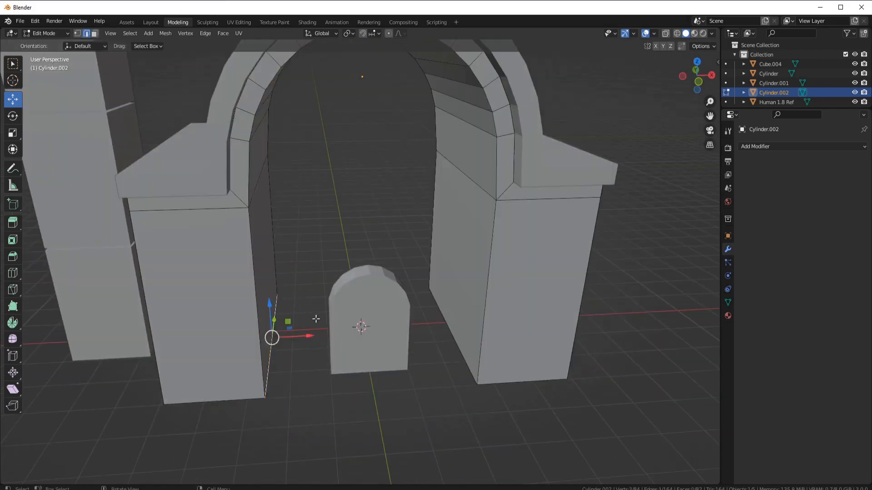
pyautogui.keyDown('shift'); pyautogui.click(450, 313); pyautogui.keyUp('shift')
pyautogui.press('f')
pyautogui.keyDown('shift'); pyautogui.click(252, 232); pyautogui.keyUp('shift')
pyautogui.press('f')
pyautogui.moveTo(252, 236); pyautogui.dragTo(86, 240, button='middle')
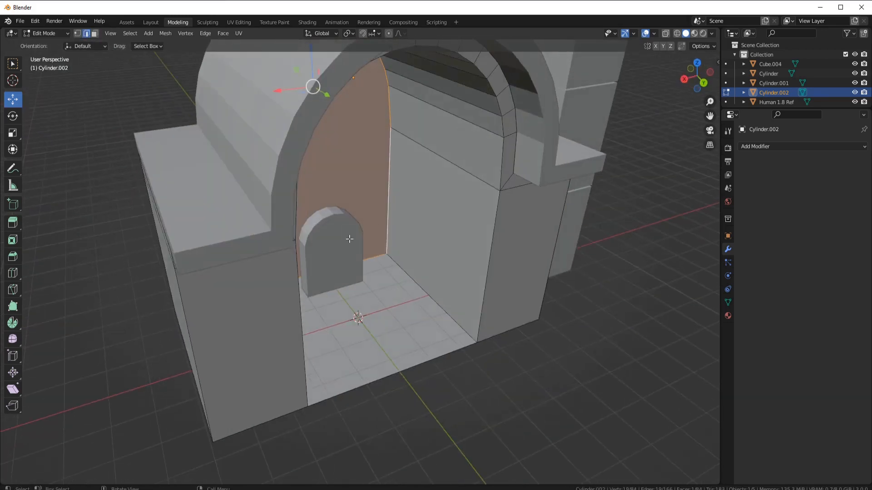
# Move the door block toward the front of the arch and fill the rear arched opening with a face
pyautogui.press('Tab')
pyautogui.click(348, 239)
pyautogui.moveTo(347, 309); pyautogui.dragTo(312, 260)
pyautogui.click(501, 137)
pyautogui.press('f')
# Join the outer arch and the walled inner arch into one object and move it back along Y
pyautogui.scroll(-5, 431, 350)
pyautogui.moveTo(265, 282); pyautogui.dragTo(481, 269, button='middle')
pyautogui.press('Tab')
pyautogui.click(480, 268)
pyautogui.scroll(2, 419, 197)
pyautogui.press('g')
pyautogui.press('y')
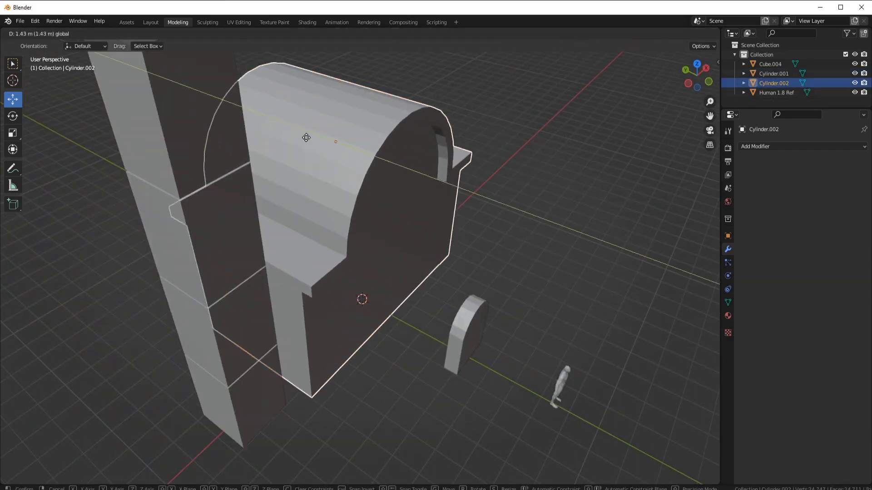
pyautogui.click(495, 227)
# Scale the joined building uniformly to 0.827 and lower it so its base meets the ground
pyautogui.moveTo(495, 227); pyautogui.dragTo(453, 219, button='middle')
pyautogui.moveTo(512, 218); pyautogui.dragTo(501, 189, button='middle')
pyautogui.press('s')
pyautogui.click(511, 192)
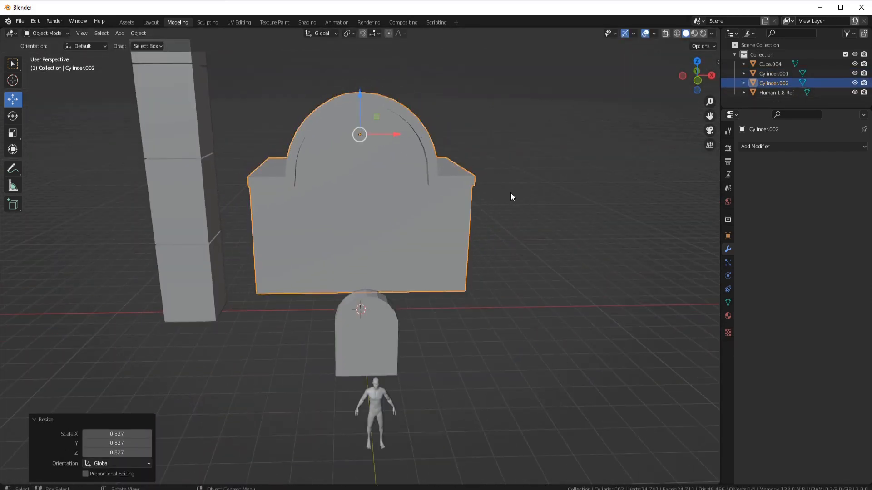
pyautogui.press('KP_1')
pyautogui.keyDown('shift'); pyautogui.moveTo(402, 174); pyautogui.dragTo(407, 192, button='middle'); pyautogui.keyUp('shift')
pyautogui.moveTo(367, 124); pyautogui.dragTo(368, 152)
# Move the tower along X and Y so it stands against the side of the building
pyautogui.click(213, 131)
pyautogui.moveTo(238, 64); pyautogui.dragTo(296, 75)
pyautogui.moveTo(319, 161); pyautogui.dragTo(380, 214, button='middle')
pyautogui.moveTo(230, 109); pyautogui.dragTo(217, 103)
# Move the door block 3.802 m along Y so it sits against the building's front wall
pyautogui.moveTo(416, 183); pyautogui.dragTo(454, 291, button='middle')
pyautogui.click(439, 411)
pyautogui.moveTo(356, 382); pyautogui.dragTo(356, 382)
pyautogui.scroll(-3, 409, 380)
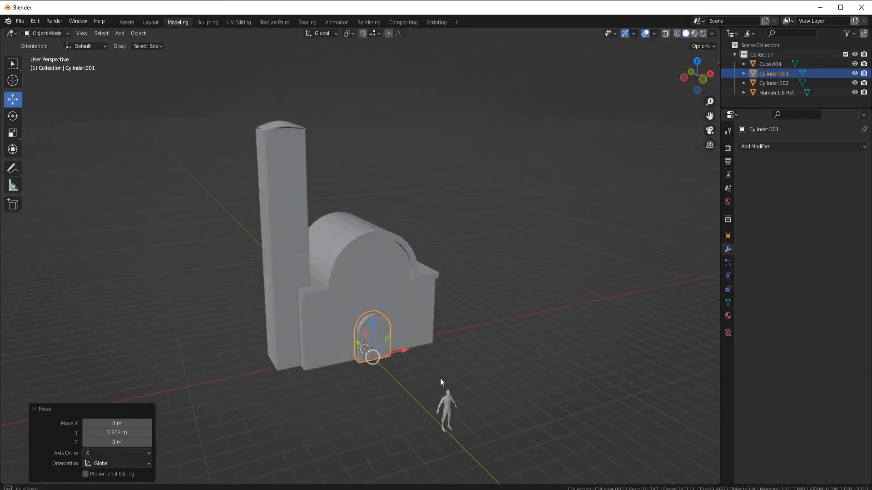
# Select the outer arch's linked geometry in the building's Edit Mode and hide it to expose the inner body
pyautogui.moveTo(440, 378); pyautogui.dragTo(255, 386, button='middle')
pyautogui.click(354, 295)
pyautogui.press('Tab')
pyautogui.scroll(3, 372, 275)
pyautogui.moveTo(373, 275); pyautogui.dragTo(331, 235, button='middle')
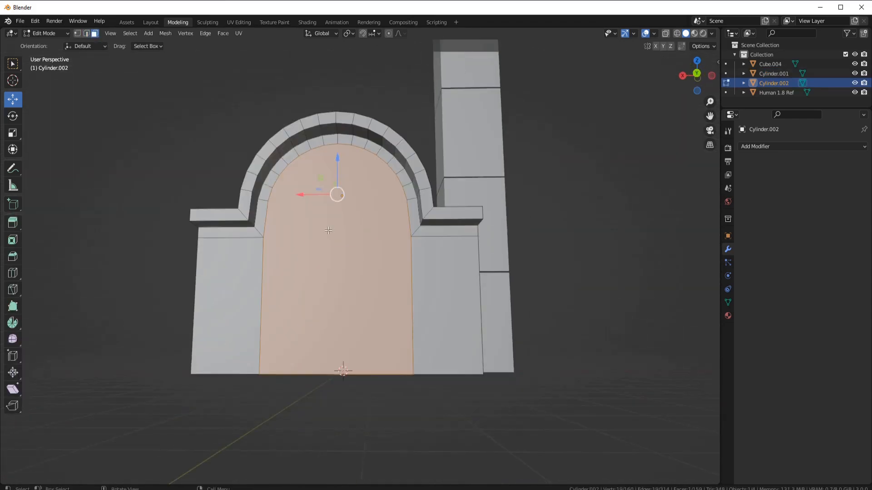
pyautogui.click(255, 164)
pyautogui.press('l')
pyautogui.press('h')
pyautogui.moveTo(78, 115); pyautogui.dragTo(145, 153, button='middle')
# Mark the outer outline of the body's rear wall as a seam
pyautogui.press('2')
pyautogui.moveTo(406, 327); pyautogui.dragTo(329, 258, button='middle')
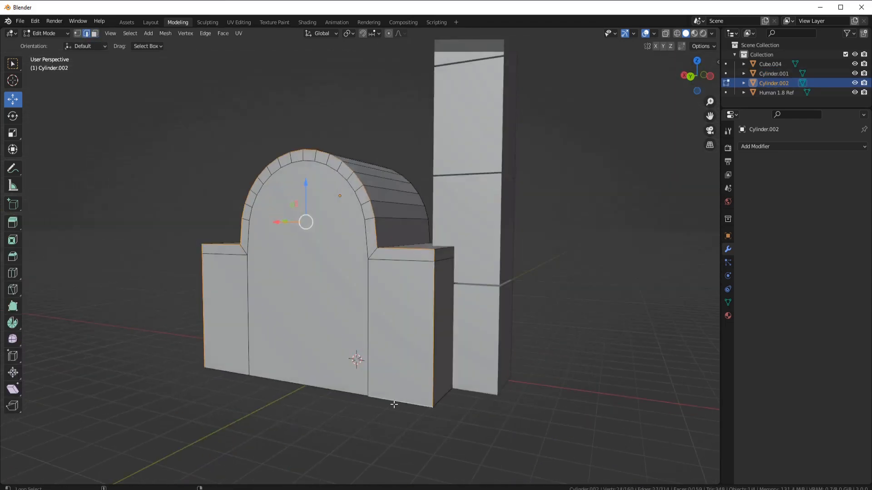
pyautogui.keyDown('alt'); pyautogui.keyDown('shift'); pyautogui.click(319, 340); pyautogui.keyUp('shift'); pyautogui.keyUp('alt')
pyautogui.rightClick(318, 340)
pyautogui.click(319, 341)
pyautogui.moveTo(328, 291); pyautogui.dragTo(404, 286, button='middle')
# Select the seam-bounded rear wall faces and dissolve the small segments around the arch into one wall face
pyautogui.press('3')
pyautogui.click(438, 291)
pyautogui.press('l')
pyautogui.scroll(3, 438, 292)
pyautogui.click(165, 34)
pyautogui.moveTo(191, 241)
pyautogui.click(278, 315)
pyautogui.moveTo(116, 454); pyautogui.dragTo(315, 366)
pyautogui.press('x')
pyautogui.click(408, 353)
# Select the rear wall faces up to the seam and hide them to open the building's interior
pyautogui.click(383, 297)
pyautogui.scroll(-3, 382, 298)
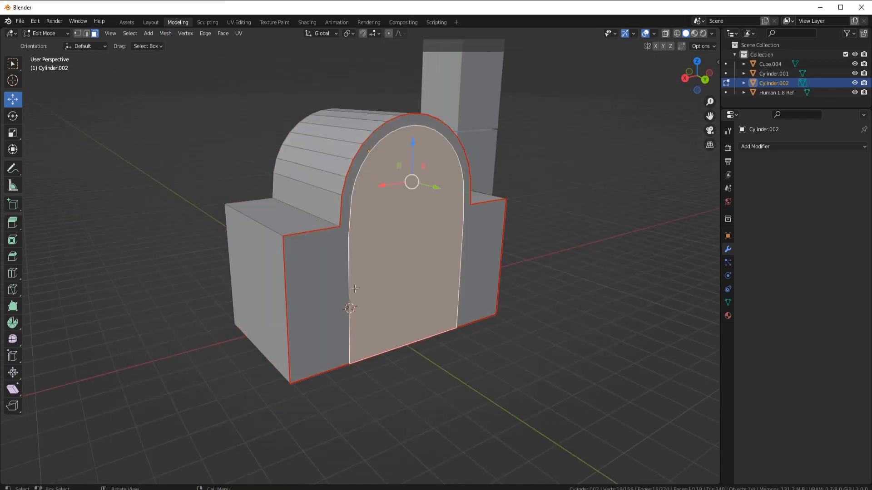
pyautogui.press('l')
pyautogui.scroll(2, 363, 295)
pyautogui.click(292, 296)
pyautogui.press('h')
# Select the unneeded interior faces of the vault and walls and delete them
pyautogui.moveTo(508, 273); pyautogui.dragTo(459, 259, button='middle')
pyautogui.click(284, 268)
pyautogui.keyDown('ctrl'); pyautogui.click(480, 204); pyautogui.keyUp('ctrl')
pyautogui.moveTo(480, 204)
pyautogui.mouseDown(button='middle')
pyautogui.moveTo(306, 220)
pyautogui.moveTo(468, 200)
pyautogui.mouseUp(button='middle')
pyautogui.keyDown('shift'); pyautogui.click(463, 164); pyautogui.keyUp('shift')
pyautogui.moveTo(463, 164); pyautogui.dragTo(474, 186, button='middle')
pyautogui.keyDown('shift'); pyautogui.click(284, 182); pyautogui.keyUp('shift')
pyautogui.keyDown('ctrl'); pyautogui.click(359, 63); pyautogui.keyUp('ctrl')
pyautogui.moveTo(459, 136); pyautogui.dragTo(411, 141, button='middle')
pyautogui.keyDown('ctrl'); pyautogui.click(447, 141); pyautogui.keyUp('ctrl')
pyautogui.keyDown('shift'); pyautogui.click(372, 172); pyautogui.keyUp('shift')
pyautogui.moveTo(291, 195); pyautogui.dragTo(370, 216, button='middle')
pyautogui.press('x')
pyautogui.click(365, 213)
pyautogui.press('x')
pyautogui.click(398, 123)
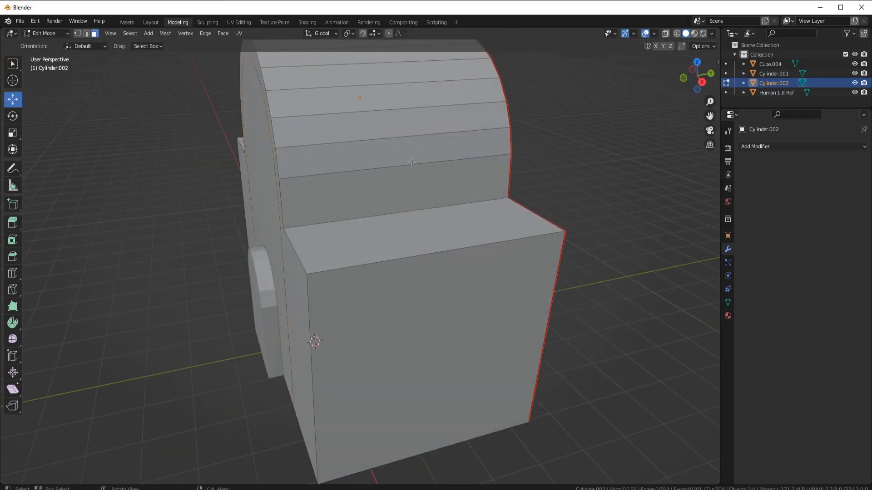
# Reveal the hidden geometry and move the rear wall faces 2.7202 m along Y to lengthen the body
pyautogui.moveTo(410, 163); pyautogui.dragTo(309, 181, button='middle')
pyautogui.hotkey('alt', 'h')
pyautogui.scroll(-4, 372, 227)
pyautogui.click(379, 234)
pyautogui.moveTo(363, 248); pyautogui.dragTo(449, 236, button='middle')
pyautogui.press('l')
pyautogui.moveTo(453, 193); pyautogui.dragTo(493, 198)
pyautogui.scroll(4, 430, 222)
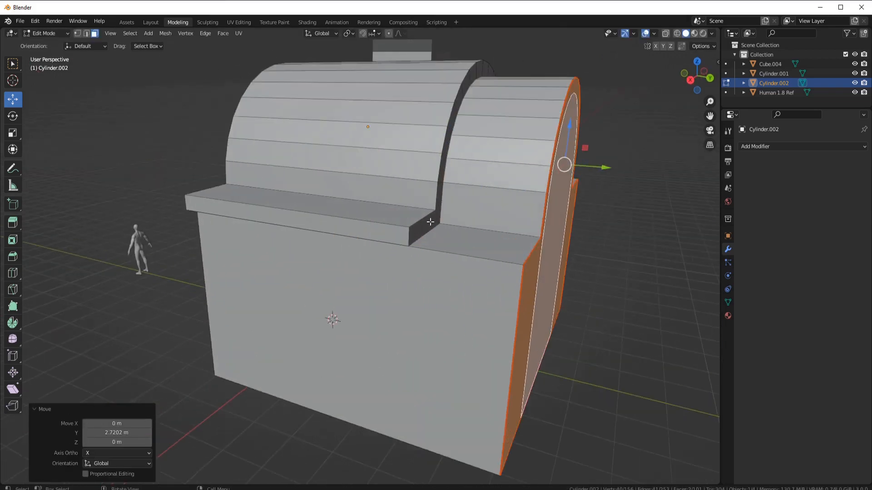
# Mark the inner and outer edge loops of the outer arch's rear end as seams
pyautogui.press('2')
pyautogui.moveTo(430, 222); pyautogui.dragTo(385, 243, button='middle')
pyautogui.click(375, 256)
pyautogui.keyDown('alt'); pyautogui.keyDown('shift'); pyautogui.click(380, 271); pyautogui.keyUp('shift'); pyautogui.keyUp('alt')
pyautogui.moveTo(465, 246); pyautogui.dragTo(391, 254, button='middle')
pyautogui.rightClick(472, 260)
pyautogui.click(473, 261)
# Select the outer arch's seam-bounded rear end faces and move them back along Y to cover the lengthened body
pyautogui.click(94, 33)
pyautogui.click(351, 122)
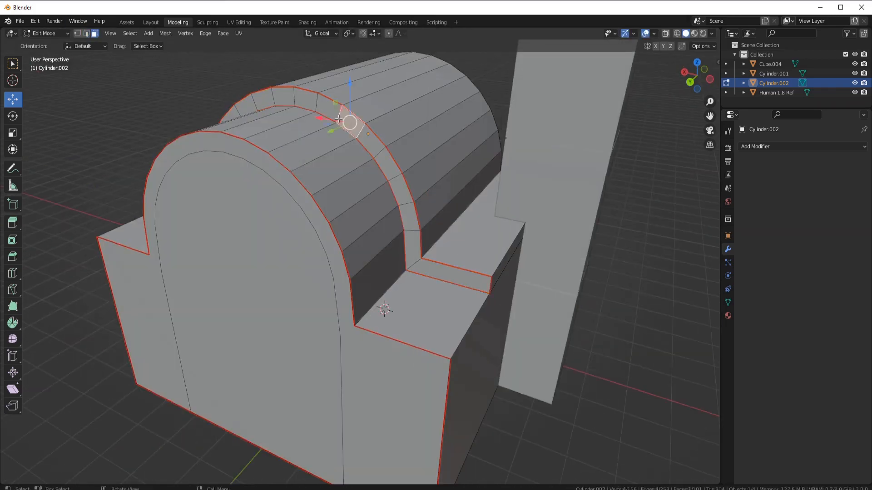
pyautogui.press('l')
pyautogui.moveTo(354, 132); pyautogui.dragTo(314, 136, button='middle')
pyautogui.moveTo(218, 187); pyautogui.dragTo(123, 219)
pyautogui.scroll(-6, 169, 253)
pyautogui.moveTo(263, 268); pyautogui.dragTo(435, 267, button='middle')
pyautogui.scroll(2, 408, 231)
pyautogui.click(391, 224)
pyautogui.press('l')
pyautogui.press('Tab')
# Set the tower's origin to the 3D cursor and add a Mirror modifier to create the opposite tower
pyautogui.hotkey('ctrl', 'a')
pyautogui.click(422, 237)
pyautogui.rightClick(423, 237)
pyautogui.click(459, 238)
pyautogui.rightClick(466, 260)
pyautogui.click(548, 278)
pyautogui.click(772, 146)
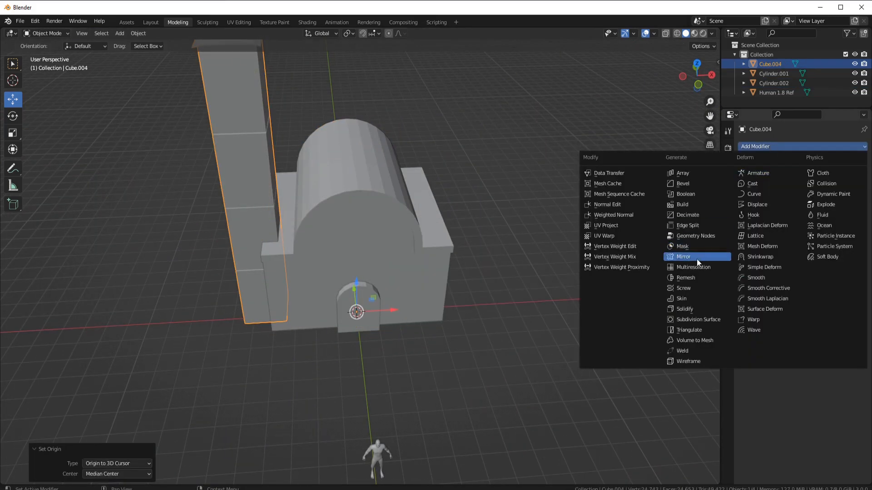
pyautogui.click(644, 199)
# Duplicate the vaulted building in place and rotate the copy 90 degrees about Z
pyautogui.moveTo(545, 281); pyautogui.dragTo(326, 289, button='middle')
pyautogui.scroll(2, 409, 286)
pyautogui.click(453, 287)
pyautogui.hotkey('shift', 'd')
pyautogui.rightClick(458, 298)
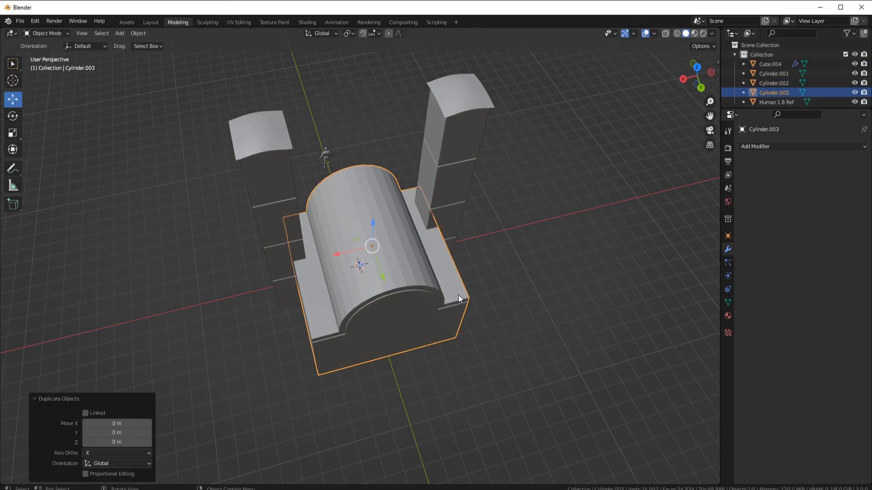
pyautogui.press('r')
pyautogui.press('z')
pyautogui.press('9')
pyautogui.press('0')
pyautogui.press('Return')
# Position the rotated copy across the main building, moving it 3.2861 m along X
pyautogui.moveTo(459, 298); pyautogui.dragTo(486, 293, button='middle')
pyautogui.moveTo(411, 272); pyautogui.dragTo(559, 386)
pyautogui.moveTo(558, 386); pyautogui.dragTo(586, 357, button='middle')
pyautogui.moveTo(409, 304); pyautogui.dragTo(402, 325)
pyautogui.moveTo(541, 313); pyautogui.dragTo(589, 301, button='middle')
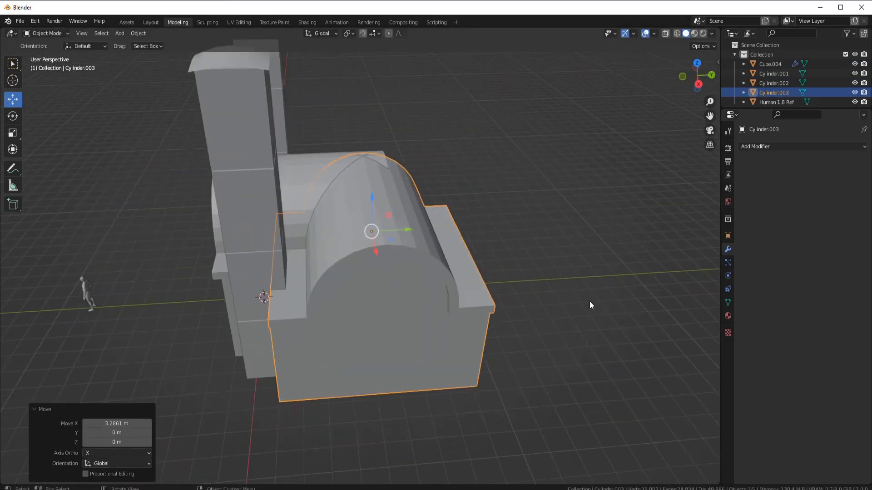
# Scale the rotated building copy uniformly and adjust its height along Z to seat it on the ground
pyautogui.press('s')
pyautogui.click(511, 263)
pyautogui.moveTo(511, 263); pyautogui.dragTo(504, 227, button='middle')
pyautogui.moveTo(384, 157); pyautogui.dragTo(386, 194)
# Adjust the main building's front faces in Edit Mode so the arched roof trim projects beyond the facade
pyautogui.moveTo(386, 194); pyautogui.dragTo(483, 260, button='middle')
pyautogui.click(308, 261)
pyautogui.press('Tab')
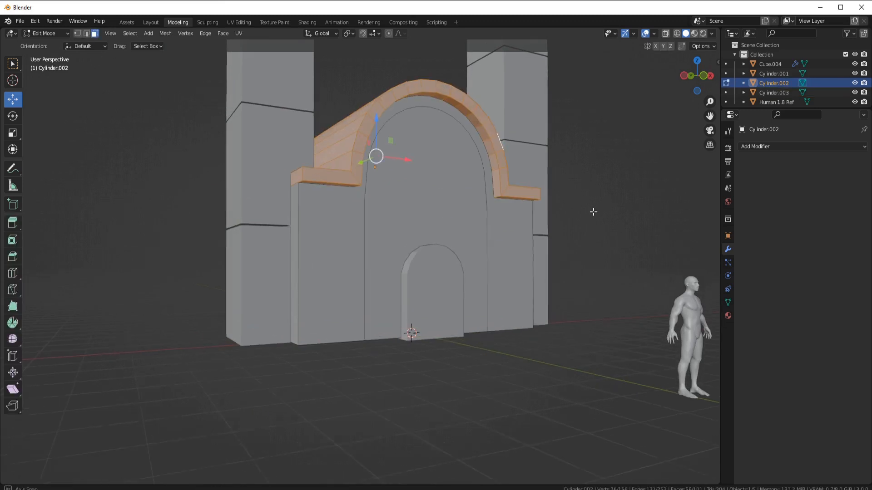
pyautogui.moveTo(593, 212); pyautogui.dragTo(522, 225, button='middle')
pyautogui.click(378, 291)
pyautogui.moveTo(390, 282); pyautogui.dragTo(477, 304, button='middle')
pyautogui.keyDown('shift'); pyautogui.click(358, 317); pyautogui.keyUp('shift')
pyautogui.moveTo(585, 268); pyautogui.dragTo(415, 254, button='middle')
pyautogui.click(521, 249)
# Delete the existing rotated copy of the building
pyautogui.press('Tab')
pyautogui.click(481, 208)
pyautogui.press('Delete')
# Duplicate the updated building, rotate the copy 90 degrees about Z, and shift it 2.0353 m along Y and about 1.22 m down
pyautogui.moveTo(594, 205); pyautogui.dragTo(492, 208, button='middle')
pyautogui.click(491, 208)
pyautogui.hotkey('shift', 'd')
pyautogui.press('Escape')
pyautogui.write('rz')
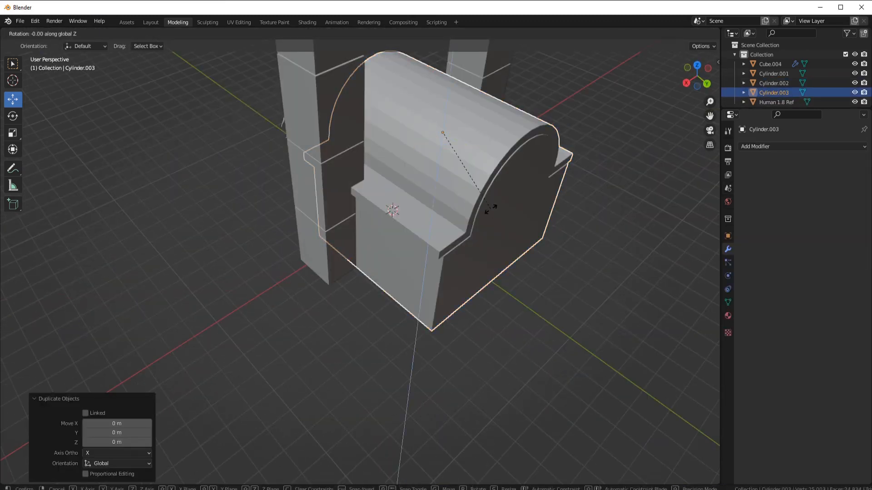
pyautogui.write('90')
pyautogui.press('Return')
pyautogui.press('KP_3')
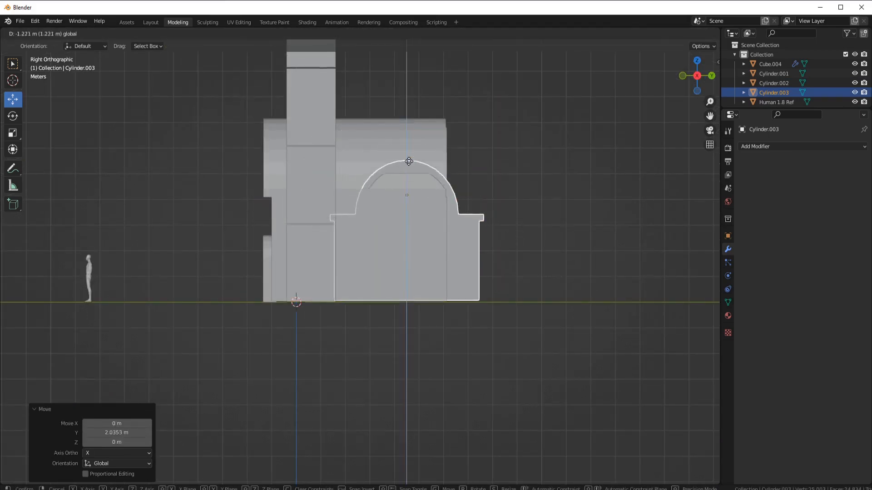
pyautogui.click(409, 161)
# Select a connected part of the building mesh in Edit Mode and shift it along Y
pyautogui.moveTo(409, 162); pyautogui.dragTo(391, 200, button='middle')
pyautogui.click(369, 200)
pyautogui.press('Tab')
pyautogui.click(363, 198)
pyautogui.press('l')
pyautogui.press('g')
pyautogui.press('y')
pyautogui.click(420, 263)
pyautogui.moveTo(420, 263); pyautogui.dragTo(368, 230, button='middle')
pyautogui.press('Tab')
# Add a cube at the 3D cursor in the main roof and move it 2.3371 m along Y
pyautogui.hotkey('shift', 'a')
pyautogui.click(383, 261)
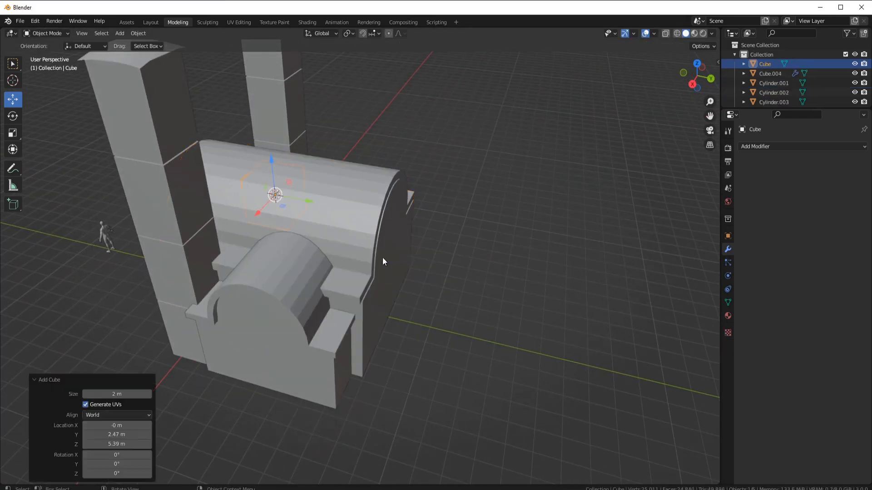
pyautogui.click(554, 274)
pyautogui.press('g')
pyautogui.press('y')
pyautogui.click(361, 218)
pyautogui.moveTo(395, 227); pyautogui.dragTo(366, 208, button='middle')
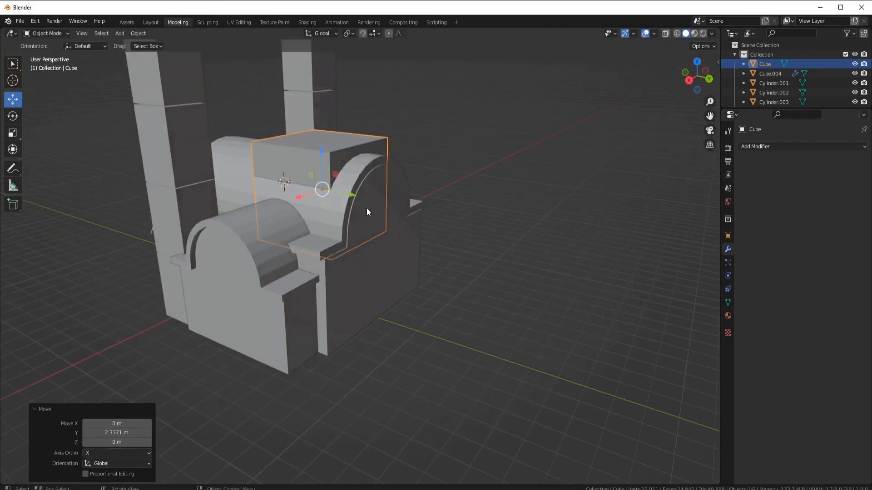
# Enlarge the cube uniformly and shift it -0.13906 m along Y
pyautogui.press('s')
pyautogui.click(427, 240)
pyautogui.moveTo(323, 189); pyautogui.dragTo(368, 197, button='middle')
pyautogui.press('g')
pyautogui.press('y')
pyautogui.moveTo(367, 197); pyautogui.dragTo(364, 197)
pyautogui.moveTo(399, 202); pyautogui.dragTo(370, 215, button='middle')
pyautogui.scroll(3, 369, 215)
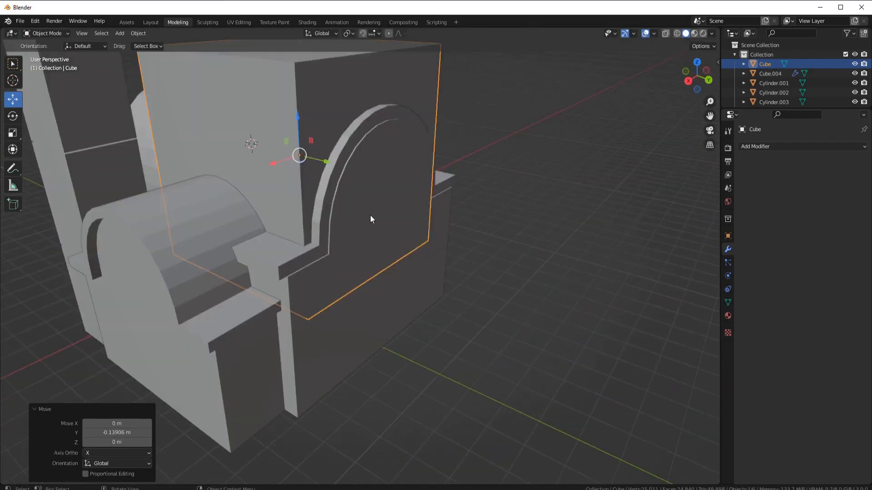
# Adjust the cube's rear face along Y so the vault's arched end projects past it
pyautogui.click(369, 216)
pyautogui.press('Tab')
pyautogui.moveTo(426, 185); pyautogui.dragTo(444, 192)
pyautogui.scroll(-2, 398, 178)
pyautogui.moveTo(399, 178); pyautogui.dragTo(390, 196, button='middle')
pyautogui.scroll(-2, 386, 197)
pyautogui.press('Tab')
pyautogui.click(380, 197)
pyautogui.scroll(2, 363, 181)
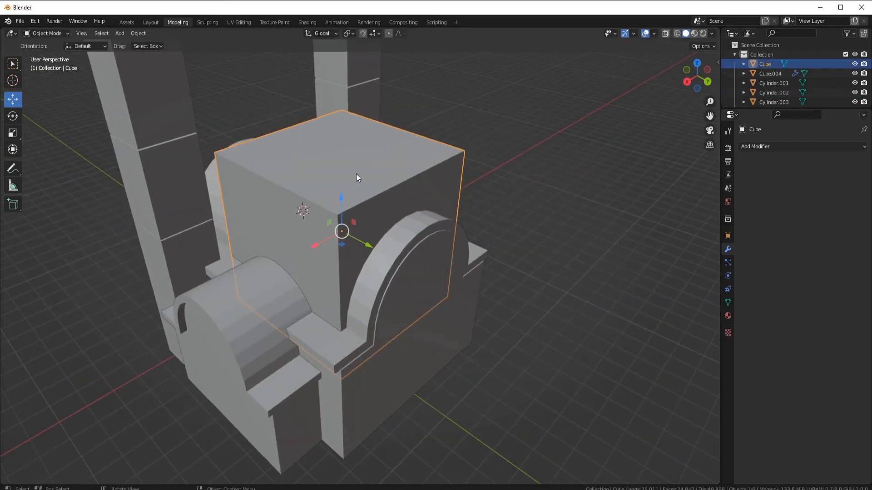
# Lower the cube's top face by 0.84935 m along Z
pyautogui.press('Tab')
pyautogui.click(356, 155)
pyautogui.moveTo(341, 122); pyautogui.dragTo(342, 142)
pyautogui.moveTo(415, 149)
pyautogui.mouseDown(button='middle')
pyautogui.moveTo(481, 150)
pyautogui.moveTo(422, 140)
pyautogui.mouseUp(button='middle')
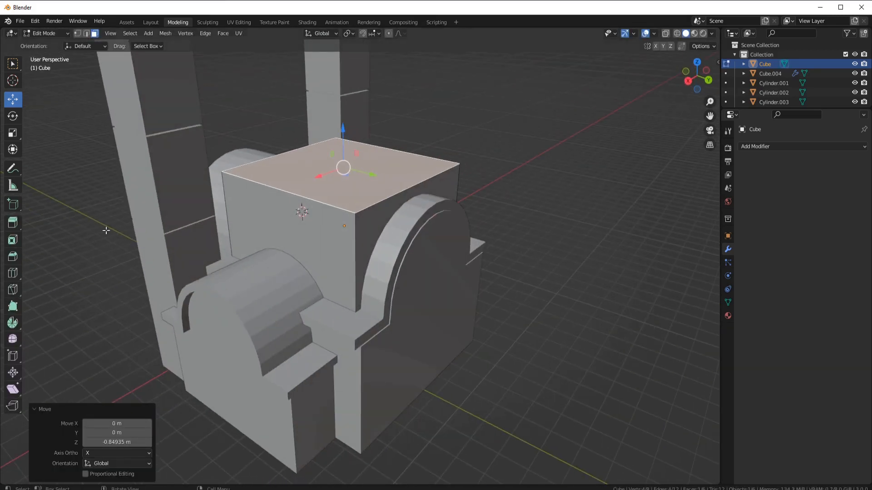
# Fine-tune the cube's top face height, lowering it 0.80475 m and raising it back about 0.53 m
pyautogui.moveTo(435, 188); pyautogui.dragTo(416, 210, button='middle')
pyautogui.scroll(-2, 417, 210)
pyautogui.scroll(2, 363, 200)
pyautogui.moveTo(353, 194); pyautogui.dragTo(353, 219)
pyautogui.moveTo(363, 218); pyautogui.dragTo(277, 202, button='middle')
pyautogui.moveTo(296, 192); pyautogui.dragTo(295, 174)
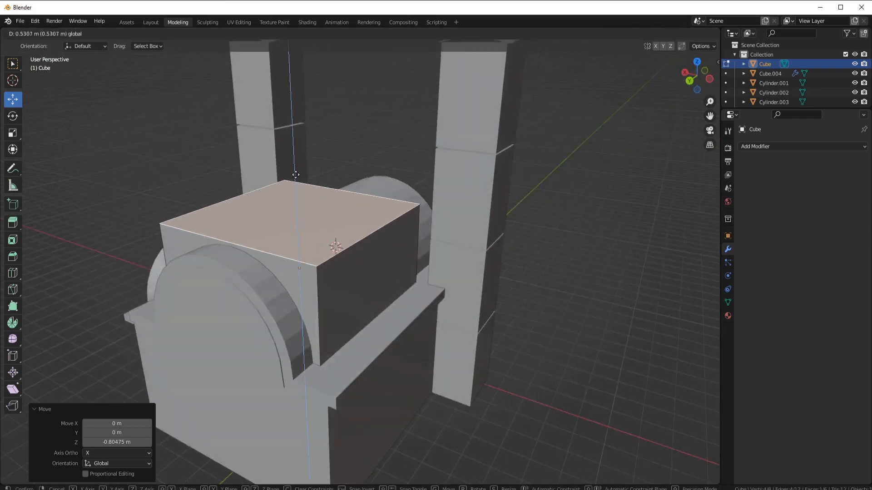
pyautogui.moveTo(295, 174); pyautogui.dragTo(391, 172, button='middle')
pyautogui.moveTo(395, 173); pyautogui.dragTo(395, 165)
# Extrude the cube's top face in place, scale it outward, and extrude it upward to form an overhanging roof slab
pyautogui.moveTo(436, 200); pyautogui.dragTo(381, 216, button='middle')
pyautogui.press('e')
pyautogui.rightClick(471, 292)
pyautogui.press('s')
pyautogui.click(476, 295)
pyautogui.press('e')
pyautogui.click(466, 229)
pyautogui.scroll(-3, 382, 217)
pyautogui.press('Tab')
# Scale the main building along Z to about 0.87 and lower it onto the ground
pyautogui.click(400, 277)
pyautogui.moveTo(607, 310); pyautogui.dragTo(604, 300, button='middle')
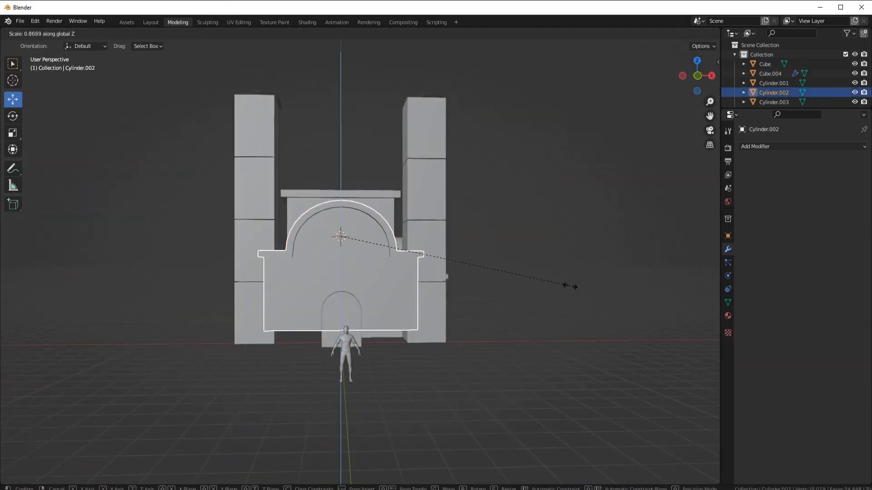
pyautogui.click(570, 286)
pyautogui.press('KP_1')
pyautogui.scroll(5, 341, 200)
pyautogui.moveTo(312, 169); pyautogui.dragTo(312, 202)
pyautogui.keyDown('shift'); pyautogui.moveTo(340, 241); pyautogui.dragTo(506, 290, button='middle'); pyautogui.keyUp('shift')
pyautogui.scroll(-4, 372, 203)
# Select the cube's roof slab with a grown face selection and lower it along Z
pyautogui.click(384, 188)
pyautogui.press('Tab')
pyautogui.click(399, 136)
pyautogui.press('ctrl+KP_Add')
pyautogui.moveTo(371, 94); pyautogui.dragTo(378, 139)
# Select the loop around the roof slab's rim and rescale it
pyautogui.moveTo(378, 139); pyautogui.dragTo(227, 150, button='middle')
pyautogui.keyDown('shift'); pyautogui.moveTo(231, 164); pyautogui.dragTo(191, 229, button='middle'); pyautogui.keyUp('shift')
pyautogui.keyDown('alt'); pyautogui.click(191, 232); pyautogui.keyUp('alt')
pyautogui.press('s')
pyautogui.click(551, 286)
pyautogui.moveTo(500, 261); pyautogui.dragTo(404, 334, button='middle')
pyautogui.press('Tab')
# Add a UV sphere at the 3D cursor and raise it along Z above the roof slab
pyautogui.scroll(-4, 413, 291)
pyautogui.hotkey('shift', 'a')
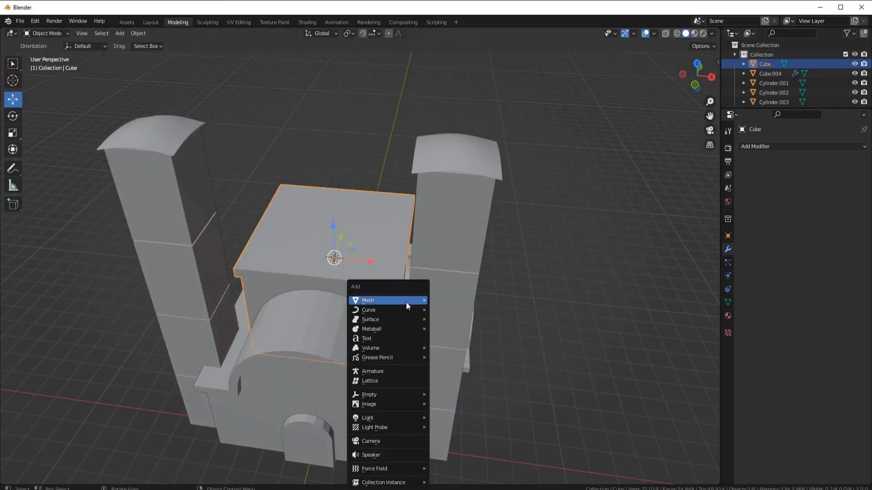
pyautogui.moveTo(405, 301)
pyautogui.click(454, 329)
pyautogui.moveTo(331, 194); pyautogui.dragTo(331, 195)
pyautogui.scroll(5, 356, 210)
# Delete a loop below the sphere's middle and the detached lower part to leave a half dome
pyautogui.moveTo(332, 198); pyautogui.dragTo(337, 174, button='middle')
pyautogui.press('Tab')
pyautogui.keyDown('alt'); pyautogui.click(305, 161); pyautogui.keyUp('alt')
pyautogui.press('x')
pyautogui.click(305, 160)
pyautogui.press('l')
pyautogui.press('x')
pyautogui.click(304, 173)
pyautogui.press('Tab')
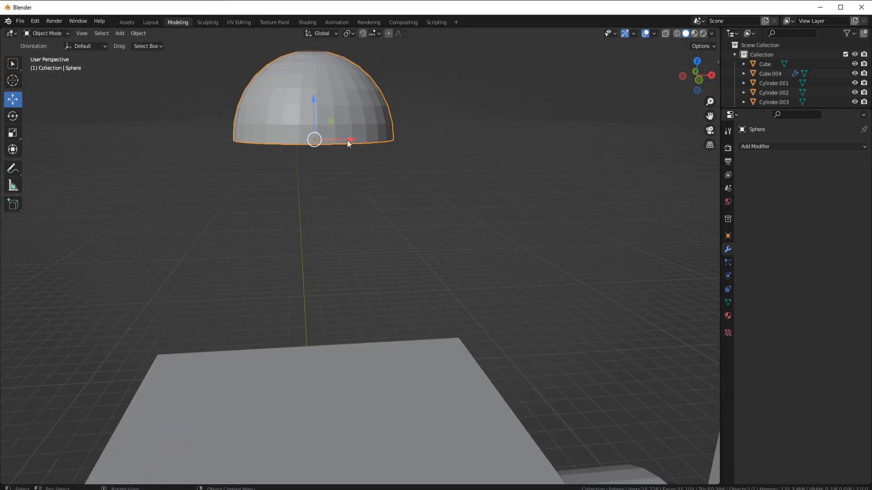
# Scale the dome uniformly by 2.110 and again by about 1.38 to nearly fill the roof slab from above
pyautogui.click(439, 143)
pyautogui.moveTo(438, 143); pyautogui.dragTo(416, 178, button='middle')
pyautogui.press('KP_7')
pyautogui.press('s')
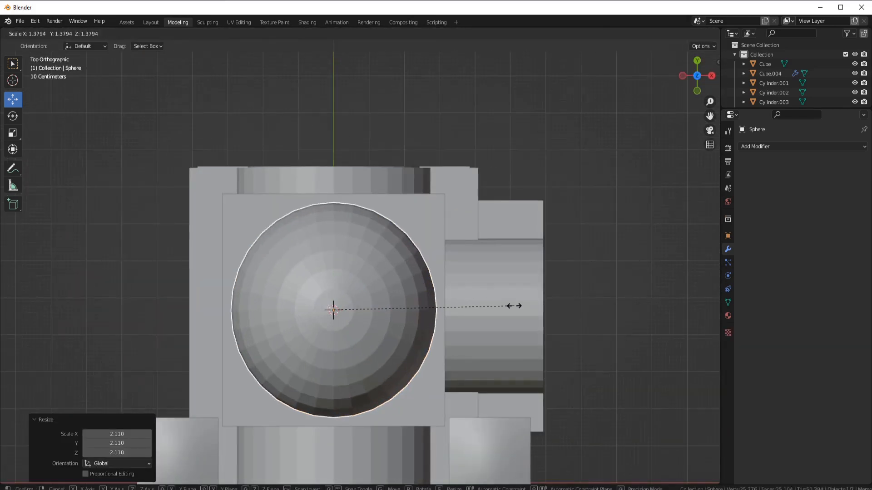
pyautogui.click(514, 306)
# Lower the dome 3.3936 m along Z toward the roof slab and raise it slightly to fine-tune its height
pyautogui.moveTo(514, 306); pyautogui.dragTo(502, 227, button='middle')
pyautogui.moveTo(321, 146); pyautogui.dragTo(339, 289)
pyautogui.keyDown('shift'); pyautogui.moveTo(359, 378); pyautogui.dragTo(367, 290, button='middle'); pyautogui.keyUp('shift')
pyautogui.scroll(2, 367, 290)
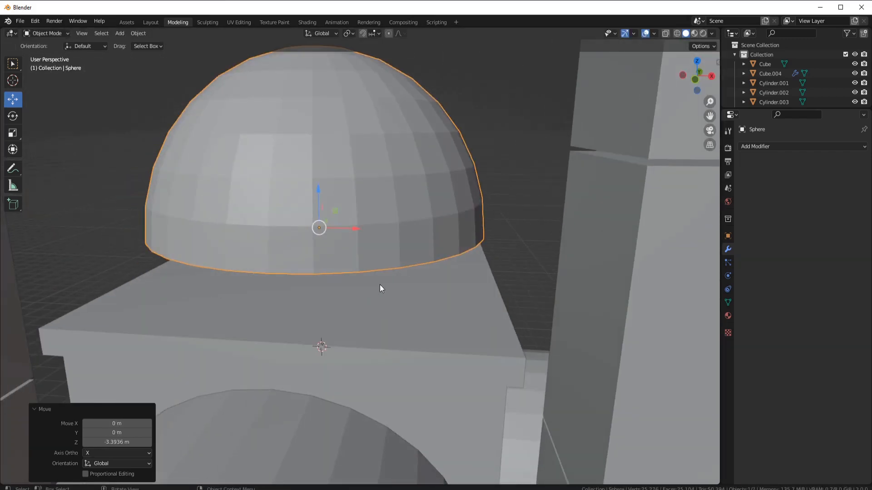
pyautogui.scroll(-3, 399, 243)
pyautogui.press('KP_1')
pyautogui.moveTo(341, 199); pyautogui.dragTo(344, 185)
# Extrude the dome's bottom edge loop inward, and extrude it 1.7009 m down to form a narrower drum
pyautogui.keyDown('shift'); pyautogui.moveTo(384, 232); pyautogui.dragTo(350, 264, button='middle'); pyautogui.keyUp('shift')
pyautogui.scroll(3, 349, 284)
pyautogui.press('Tab')
pyautogui.scroll(-3, 308, 247)
pyautogui.keyDown('alt'); pyautogui.click(280, 287); pyautogui.keyUp('alt')
pyautogui.moveTo(280, 287); pyautogui.dragTo(352, 179, button='middle')
pyautogui.rightClick(339, 209)
pyautogui.press('s')
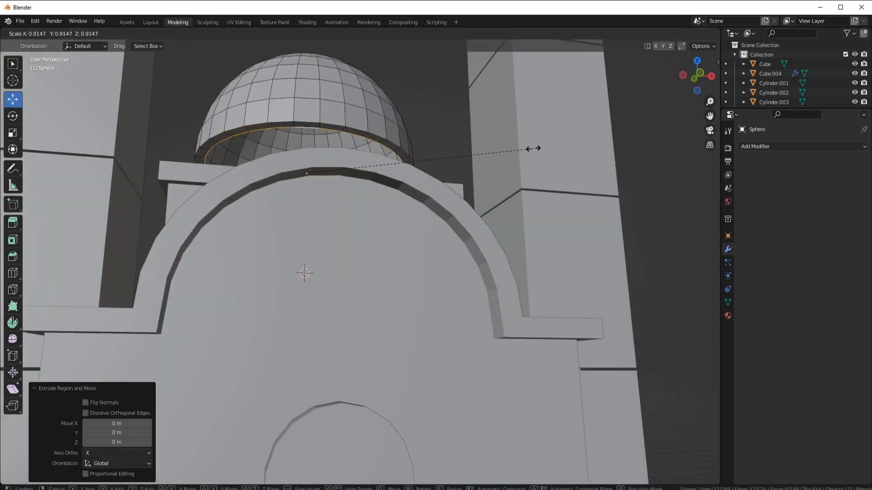
pyautogui.click(322, 147)
pyautogui.moveTo(322, 147); pyautogui.dragTo(261, 178, button='middle')
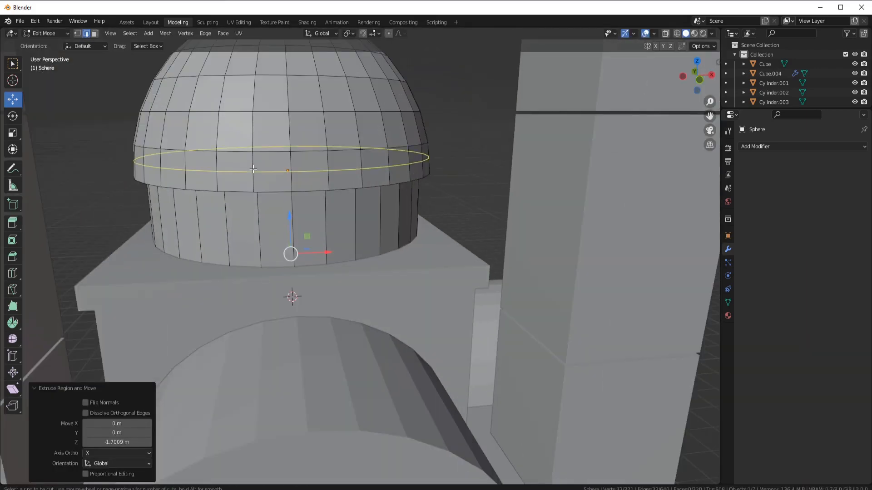
# Extrude a face band around the dome's lower edge and scale it to 1.046 to form a raised moulding
pyautogui.keyDown('alt'); pyautogui.click(256, 172); pyautogui.keyUp('alt')
pyautogui.press('e')
pyautogui.rightClick(432, 193)
pyautogui.press('s')
pyautogui.click(450, 199)
pyautogui.moveTo(453, 200); pyautogui.dragTo(270, 171, button='middle')
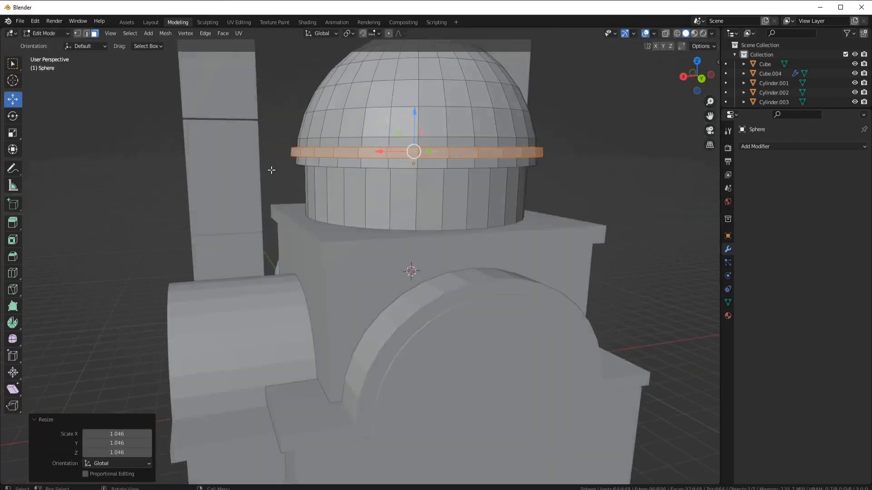
pyautogui.press('KP_1')
pyautogui.press('Tab')
# Smooth the dome's shading with Auto Smooth at 30°
pyautogui.moveTo(323, 147); pyautogui.dragTo(347, 184, button='middle')
pyautogui.scroll(3, 347, 184)
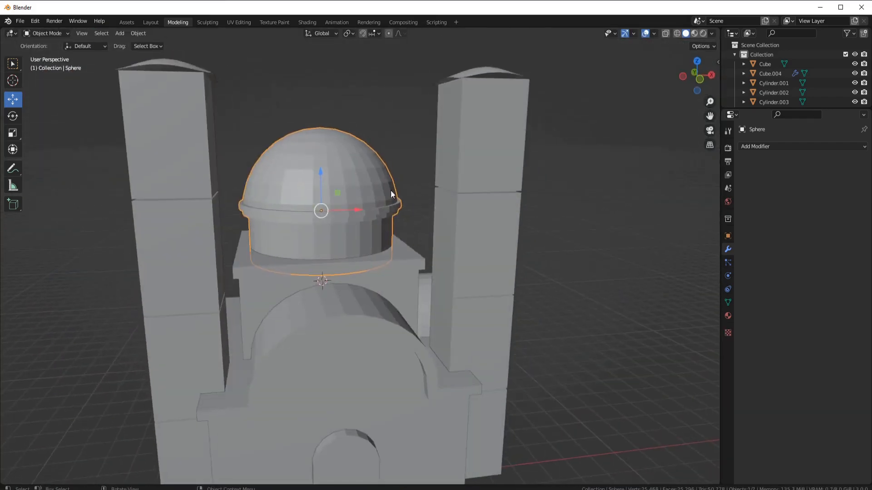
pyautogui.click(728, 302)
pyautogui.click(792, 344)
pyautogui.moveTo(493, 272)
pyautogui.mouseDown(button='middle')
pyautogui.moveTo(347, 239)
pyautogui.moveTo(407, 242)
pyautogui.moveTo(432, 195)
pyautogui.moveTo(481, 206)
pyautogui.mouseUp(button='middle')
pyautogui.scroll(4, 347, 239)
pyautogui.scroll(-3, 481, 206)
# Scale the dome down slightly and raise it along Z above the roof slab
pyautogui.press('s')
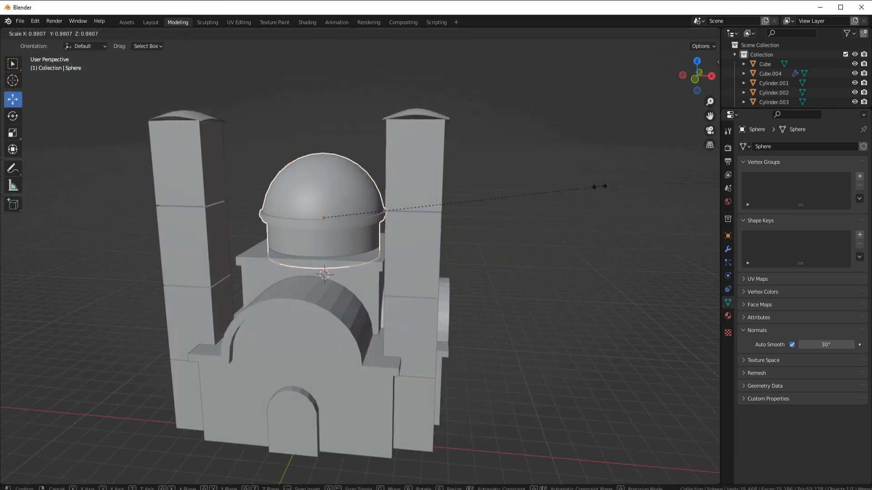
pyautogui.click(555, 193)
pyautogui.press('g')
pyautogui.press('z')
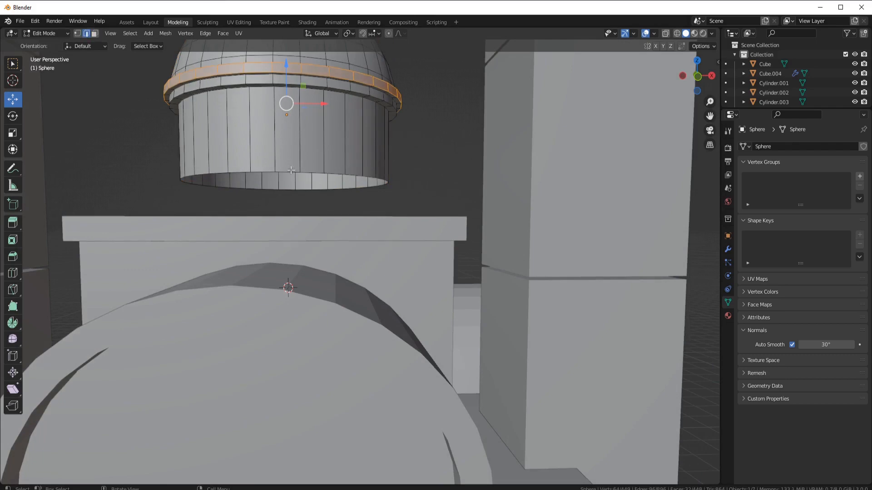
# Lower the bottom edge loop of the dome's drum along Z to lengthen the drum
pyautogui.keyDown('alt'); pyautogui.click(290, 170); pyautogui.keyUp('alt')
pyautogui.moveTo(340, 154); pyautogui.dragTo(353, 171, button='middle')
pyautogui.press('KP_1')
pyautogui.moveTo(291, 175); pyautogui.dragTo(290, 185)
pyautogui.press('Tab')
# Move the dome 1.2904 m down along Z so its drum sits into the roof slab
pyautogui.moveTo(467, 179); pyautogui.dragTo(454, 193, button='middle')
pyautogui.click(422, 203)
pyautogui.click(333, 184)
pyautogui.press('g')
pyautogui.press('z')
pyautogui.click(338, 206)
pyautogui.moveTo(402, 186); pyautogui.dragTo(339, 194, button='middle')
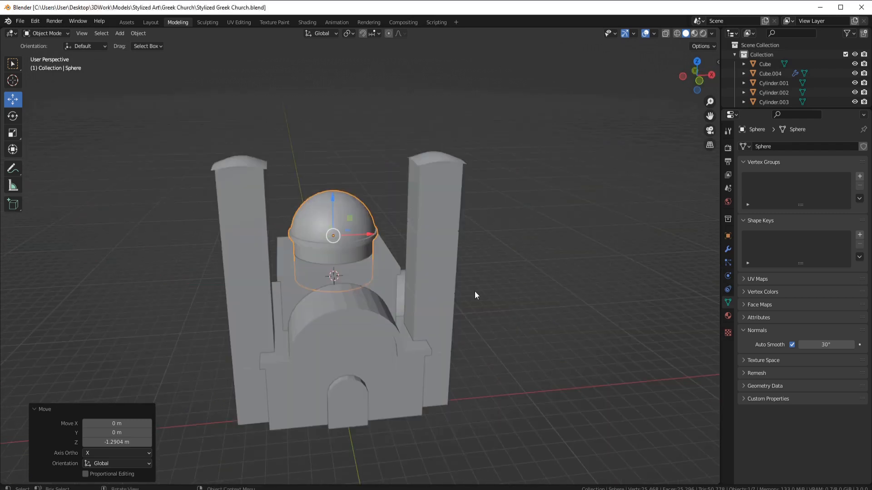
# Select the arched trim faces at the rear end of the main vaulted hall and move them 0.24039 m along Y
pyautogui.moveTo(475, 292); pyautogui.dragTo(181, 241, button='middle')
pyautogui.scroll(3, 348, 277)
pyautogui.click(347, 277)
pyautogui.press('Tab')
pyautogui.click(95, 33)
pyautogui.click(294, 271)
pyautogui.press('l')
pyautogui.moveTo(358, 243); pyautogui.dragTo(376, 254, button='middle')
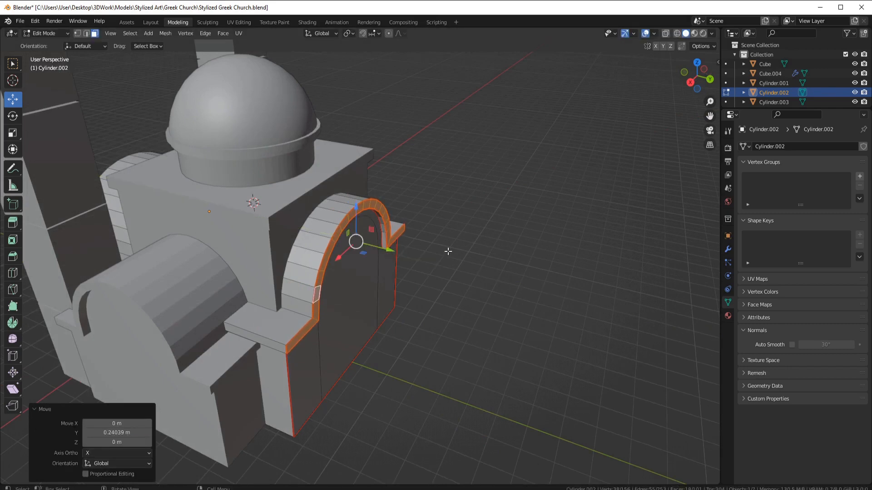
pyautogui.moveTo(452, 239); pyautogui.dragTo(328, 240, button='middle')
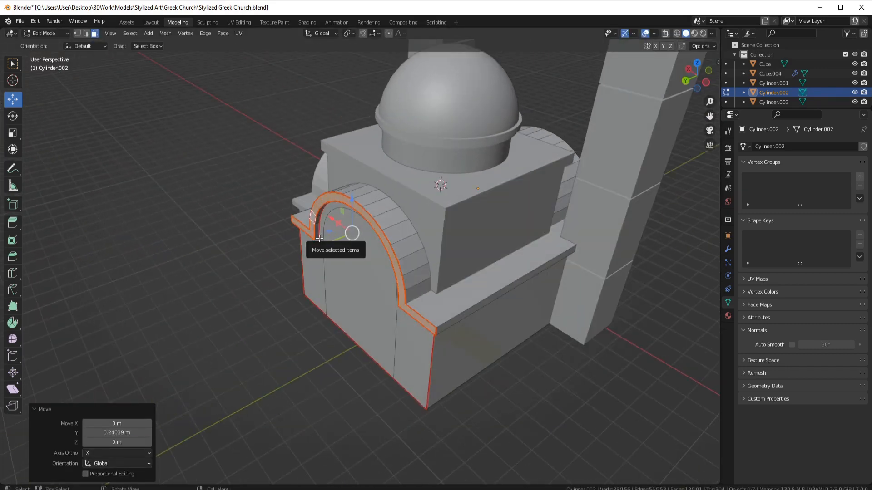
pyautogui.moveTo(456, 217); pyautogui.dragTo(602, 218, button='middle')
pyautogui.keyDown('shift'); pyautogui.moveTo(359, 244); pyautogui.dragTo(467, 227, button='middle'); pyautogui.keyUp('shift')
# Shade both vaulted halls smooth and enable Auto Smooth at 30° on each
pyautogui.press('Tab')
pyautogui.rightClick(467, 227)
pyautogui.click(467, 228)
pyautogui.click(370, 299)
pyautogui.rightClick(370, 299)
pyautogui.click(370, 300)
pyautogui.click(792, 344)
pyautogui.click(466, 273)
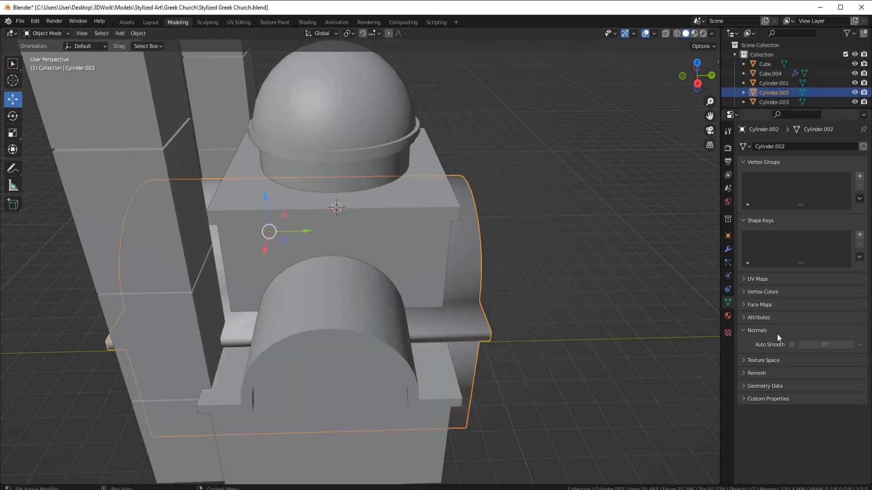
pyautogui.click(792, 345)
pyautogui.click(378, 384)
# Add a Sun light and move it out of the church to one side
pyautogui.moveTo(560, 353); pyautogui.dragTo(415, 334, button='middle')
pyautogui.keyDown('shift'); pyautogui.moveTo(416, 335); pyautogui.dragTo(415, 281, button='middle'); pyautogui.keyUp('shift')
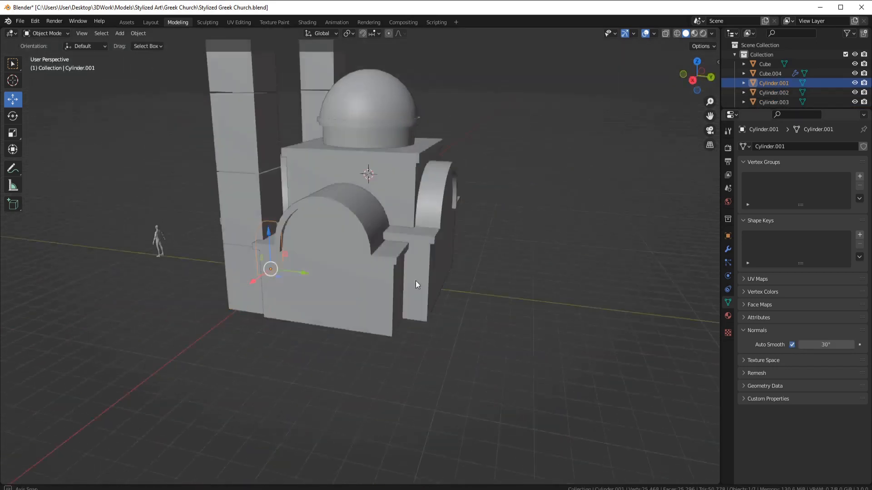
pyautogui.scroll(-2, 414, 267)
pyautogui.hotkey('shift', 'a')
pyautogui.click(476, 406)
pyautogui.moveTo(455, 202); pyautogui.dragTo(440, 222, button='middle')
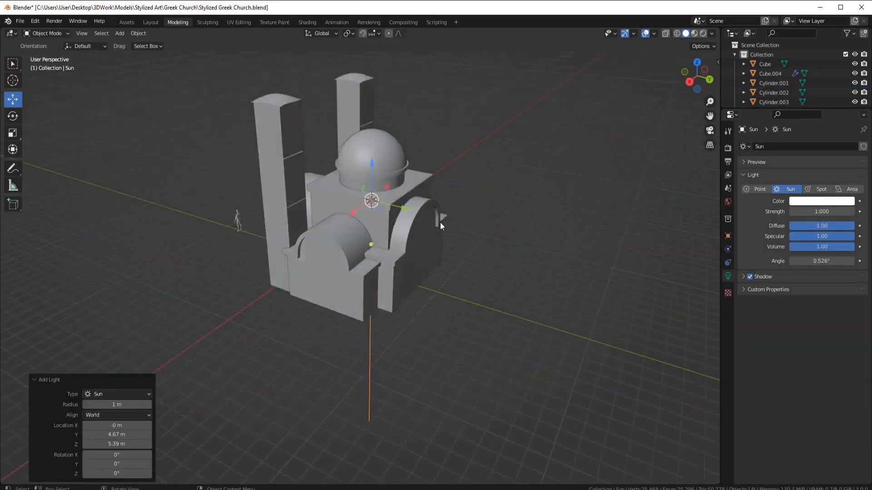
pyautogui.moveTo(404, 211); pyautogui.dragTo(236, 160)
pyautogui.moveTo(241, 181); pyautogui.dragTo(278, 169, button='middle')
pyautogui.keyDown('shift'); pyautogui.moveTo(277, 169); pyautogui.dragTo(369, 246, button='middle'); pyautogui.keyUp('shift')
# Tilt the sun about the X axis and rotate it 52.2° about Z
pyautogui.press('x')
pyautogui.click(433, 254)
pyautogui.moveTo(445, 291); pyautogui.dragTo(515, 323, button='middle')
pyautogui.press('r')
pyautogui.press('z')
pyautogui.click(362, 177)
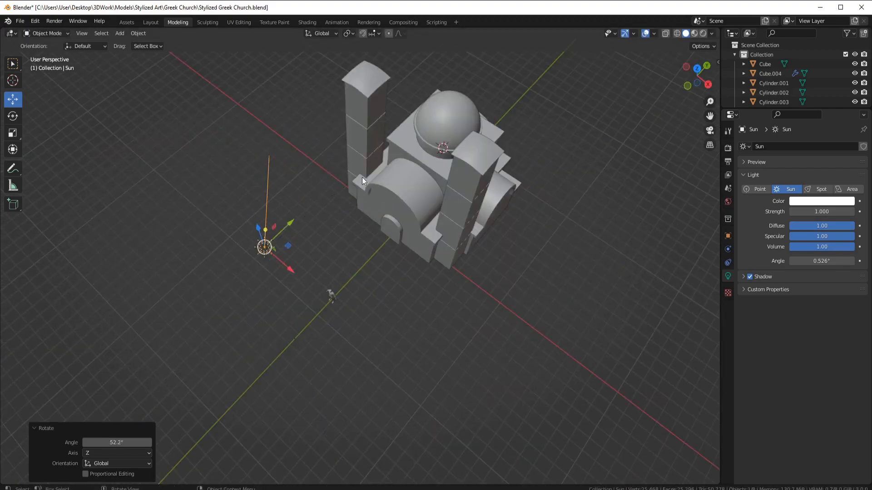
# Show the church in rendered shading and set the render engine to Cycles
pyautogui.moveTo(361, 177); pyautogui.dragTo(375, 148, button='middle')
pyautogui.click(703, 33)
pyautogui.moveTo(615, 133); pyautogui.dragTo(617, 204, button='middle')
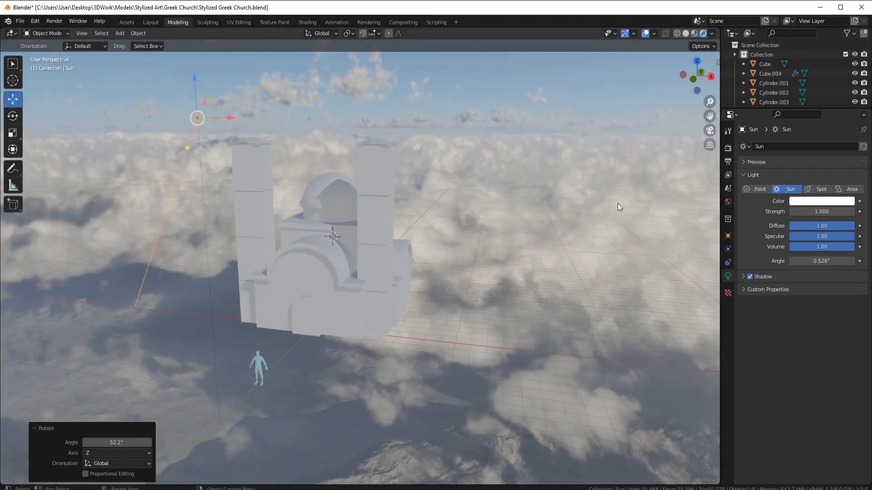
pyautogui.click(728, 148)
pyautogui.click(829, 146)
pyautogui.click(821, 178)
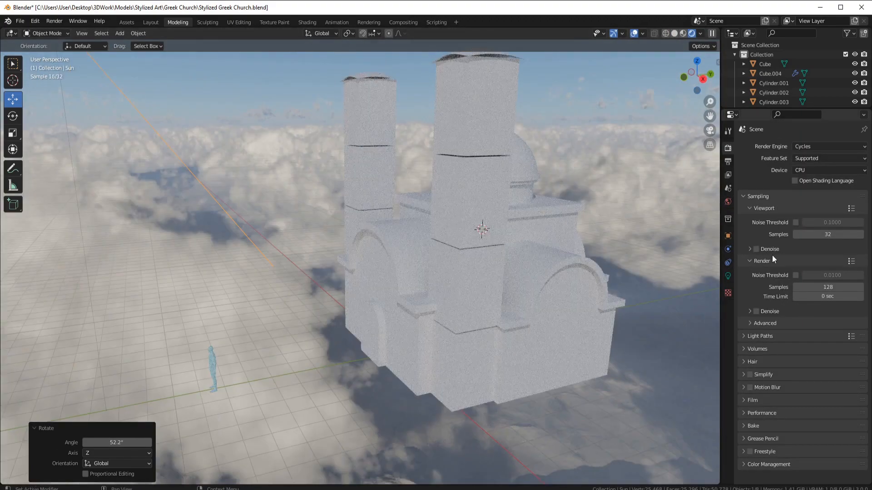
pyautogui.moveTo(547, 286); pyautogui.dragTo(727, 257, button='middle')
# Replace the world's Day.exr environment texture with a plain dark background colour, and return the viewport to solid shading
pyautogui.click(728, 201)
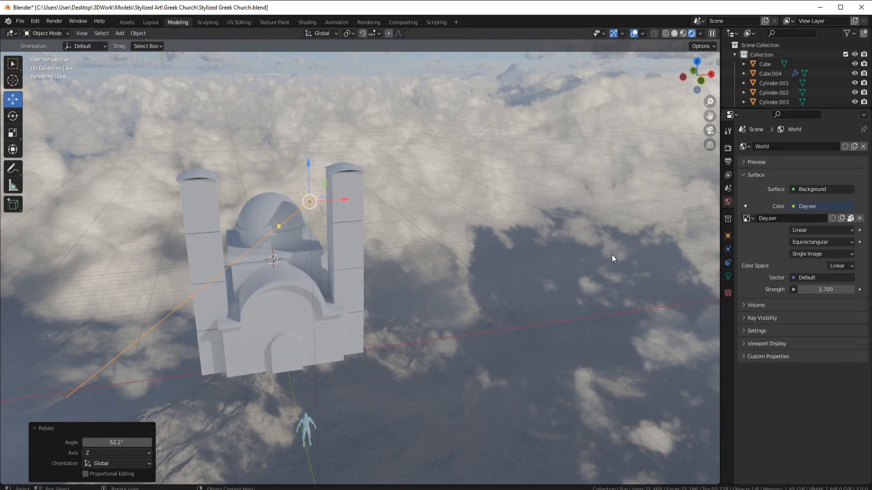
pyautogui.click(859, 218)
pyautogui.click(793, 206)
pyautogui.click(819, 227)
pyautogui.click(818, 206)
pyautogui.moveTo(848, 132); pyautogui.dragTo(847, 129)
pyautogui.moveTo(454, 254); pyautogui.dragTo(479, 239, button='middle')
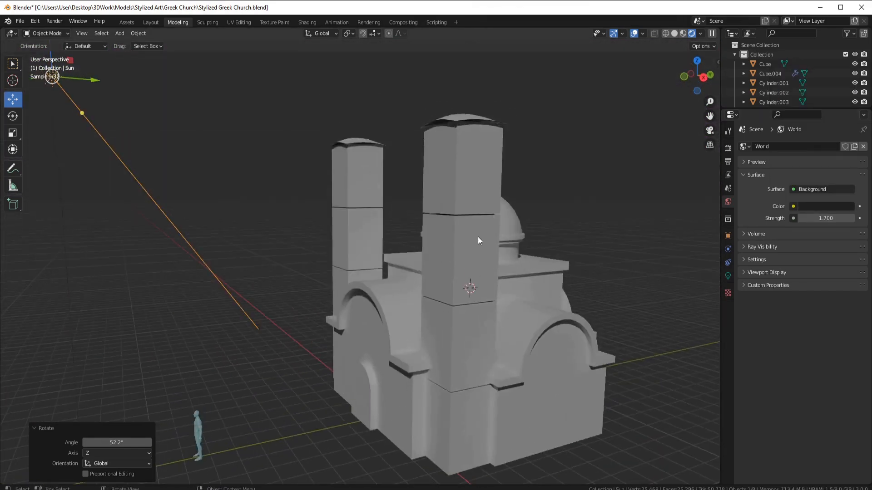
pyautogui.click(685, 34)
# Bisect the main hall's linked front wall faces horizontally at Z 3.03 m
pyautogui.moveTo(590, 191)
pyautogui.mouseDown(button='middle')
pyautogui.moveTo(507, 252)
pyautogui.moveTo(435, 274)
pyautogui.moveTo(466, 281)
pyautogui.moveTo(440, 247)
pyautogui.mouseUp(button='middle')
pyautogui.click(439, 247)
pyautogui.press('Tab')
pyautogui.moveTo(318, 275); pyautogui.dragTo(335, 263, button='middle')
pyautogui.scroll(1, 335, 263)
pyautogui.press('KP_1')
pyautogui.press('l')
pyautogui.click(165, 35)
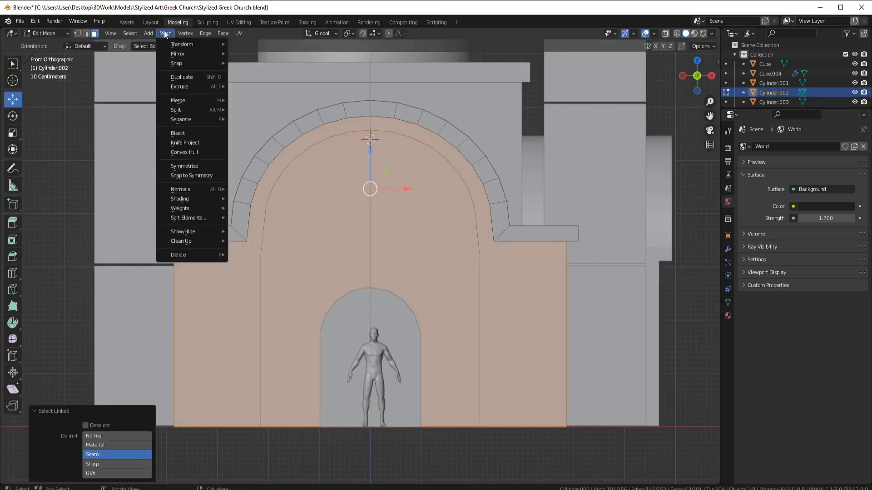
pyautogui.click(178, 133)
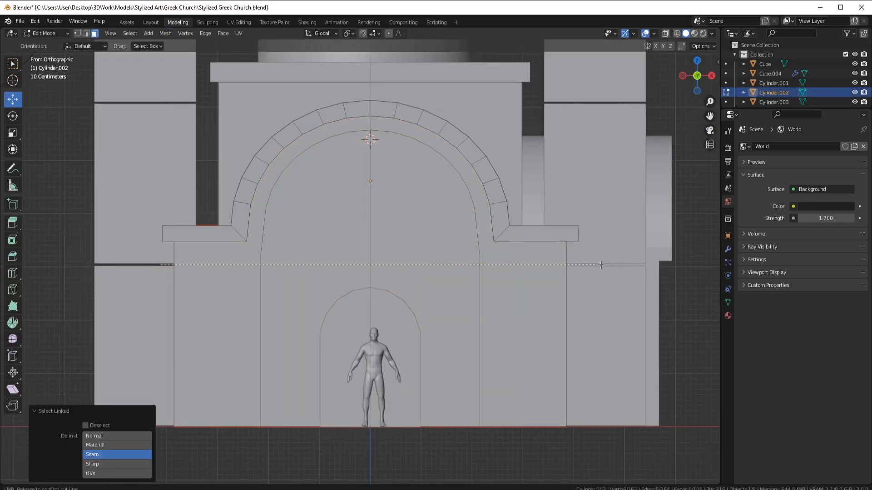
# Add one loop cut across the hall's base behind the front wall with a slide factor of -0.760
pyautogui.moveTo(381, 225); pyautogui.dragTo(381, 277, button='middle')
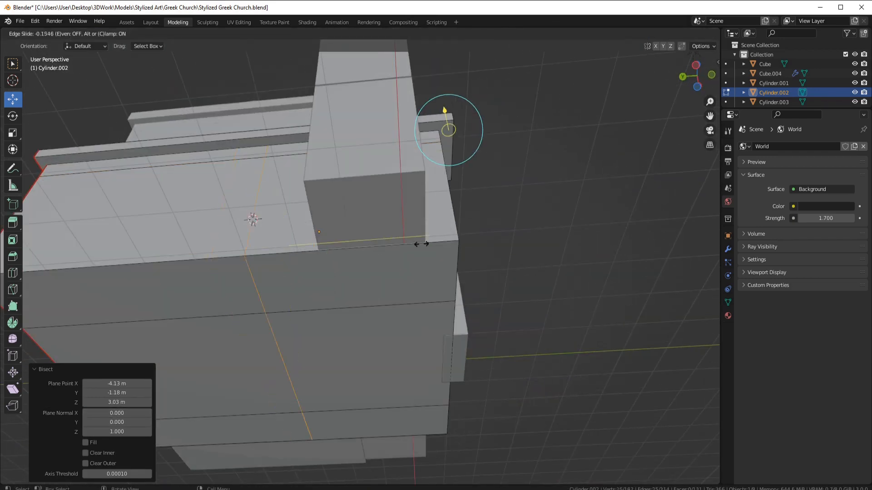
pyautogui.click(568, 262)
pyautogui.moveTo(568, 262); pyautogui.dragTo(505, 239, button='middle')
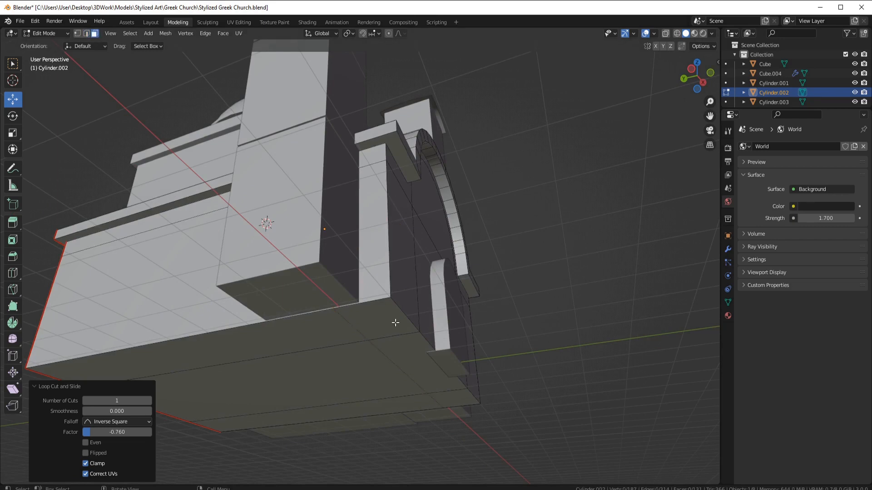
# Delete the lower front wall faces around the door, below the horizontal cut
pyautogui.keyDown('alt'); pyautogui.click(395, 323); pyautogui.keyUp('alt')
pyautogui.moveTo(395, 322)
pyautogui.mouseDown(button='middle')
pyautogui.moveTo(285, 313)
pyautogui.moveTo(318, 340)
pyautogui.moveTo(382, 316)
pyautogui.mouseUp(button='middle')
pyautogui.press('x')
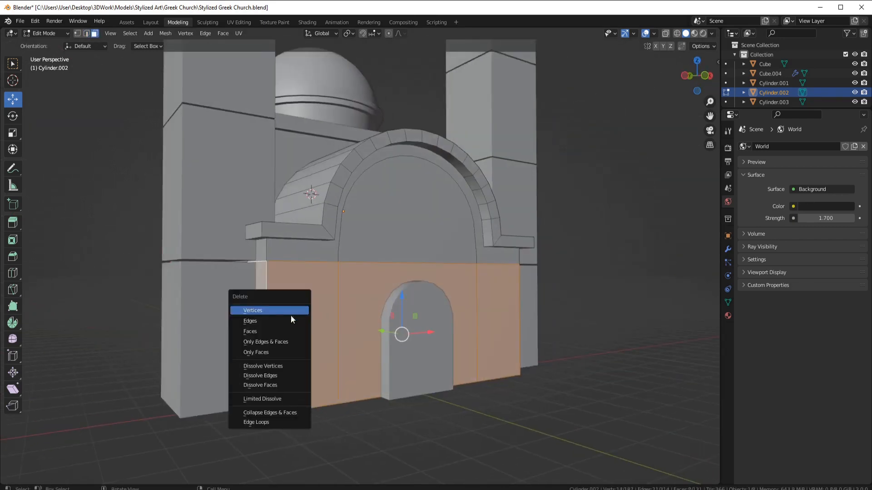
pyautogui.click(291, 312)
pyautogui.moveTo(291, 312); pyautogui.dragTo(300, 395, button='middle')
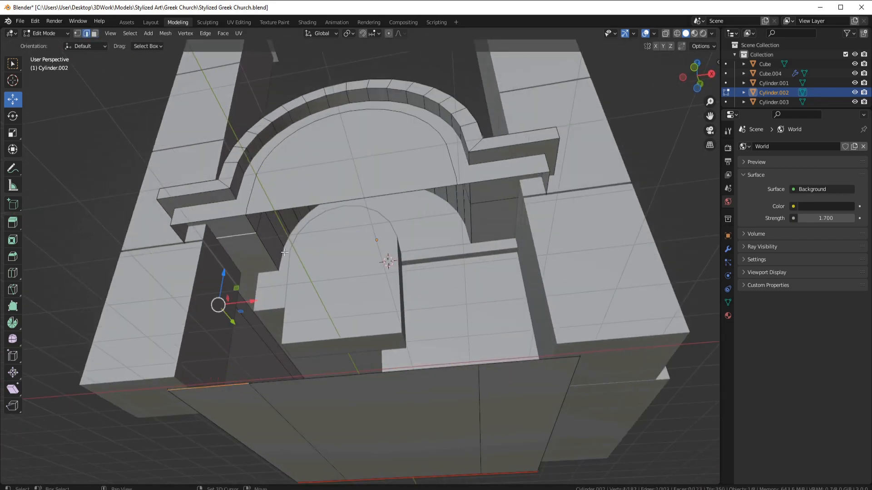
# Try to fill the side gaps of the opened lower front wall with new faces
pyautogui.press('f')
pyautogui.moveTo(284, 253); pyautogui.dragTo(504, 206, button='middle')
pyautogui.moveTo(270, 246); pyautogui.dragTo(283, 207, button='middle')
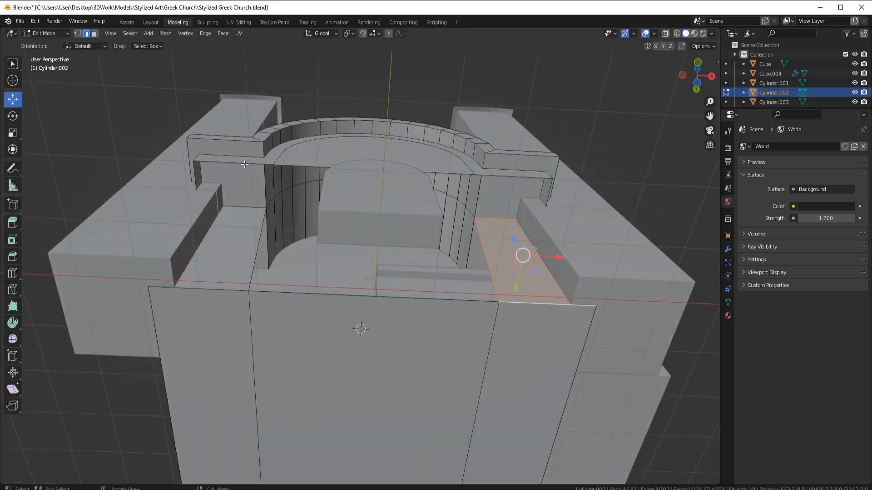
pyautogui.click(240, 171)
pyautogui.scroll(3, 318, 254)
pyautogui.moveTo(359, 273); pyautogui.dragTo(313, 208, button='middle')
pyautogui.hotkey('ctrl', 'z')
pyautogui.hotkey('ctrl', 'z')
# Fill the underside and side gaps beneath the front wall's overhang with new faces
pyautogui.keyDown('shift'); pyautogui.moveTo(261, 243); pyautogui.dragTo(647, 140, button='middle'); pyautogui.keyUp('shift')
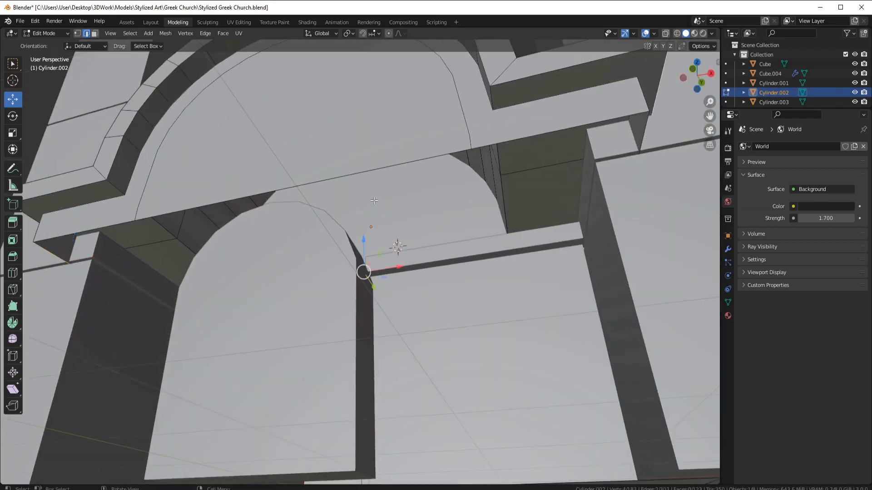
pyautogui.moveTo(272, 215); pyautogui.dragTo(350, 196, button='middle')
pyautogui.click(184, 220)
pyautogui.press('f')
pyautogui.keyDown('shift'); pyautogui.click(623, 157); pyautogui.keyUp('shift')
pyautogui.press('f')
pyautogui.click(524, 176)
pyautogui.keyDown('shift'); pyautogui.click(180, 191); pyautogui.keyUp('shift')
# Fill the recessed wall behind the door with faces, including its lower corners
pyautogui.moveTo(352, 267); pyautogui.dragTo(338, 313, button='middle')
pyautogui.click(251, 353)
pyautogui.moveTo(257, 336); pyautogui.dragTo(278, 327, button='middle')
pyautogui.keyDown('shift'); pyautogui.click(273, 120); pyautogui.keyUp('shift')
pyautogui.press('f')
pyautogui.click(237, 294)
pyautogui.moveTo(237, 295); pyautogui.dragTo(190, 292, button='middle')
pyautogui.press('f')
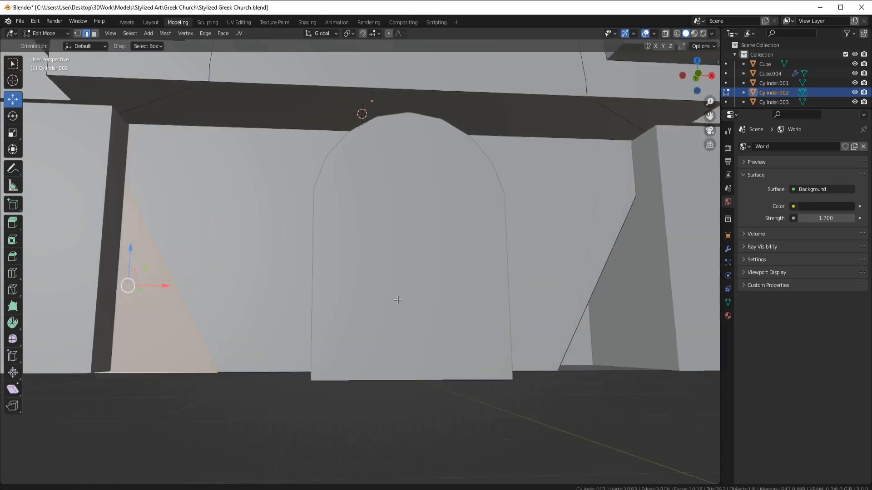
pyautogui.moveTo(509, 295); pyautogui.dragTo(440, 292, button='middle')
pyautogui.keyDown('shift'); pyautogui.click(468, 358); pyautogui.keyUp('shift')
pyautogui.press('Tab')
# Move the arched door block back toward the recessed wall
pyautogui.click(272, 292)
pyautogui.moveTo(301, 291); pyautogui.dragTo(314, 280)
pyautogui.moveTo(337, 301); pyautogui.dragTo(456, 323, button='middle')
# Snap the 3D cursor to the world origin and raise the human reference 0.84803 m along Z
pyautogui.click(496, 376)
pyautogui.hotkey('shift', 's')
pyautogui.click(505, 384)
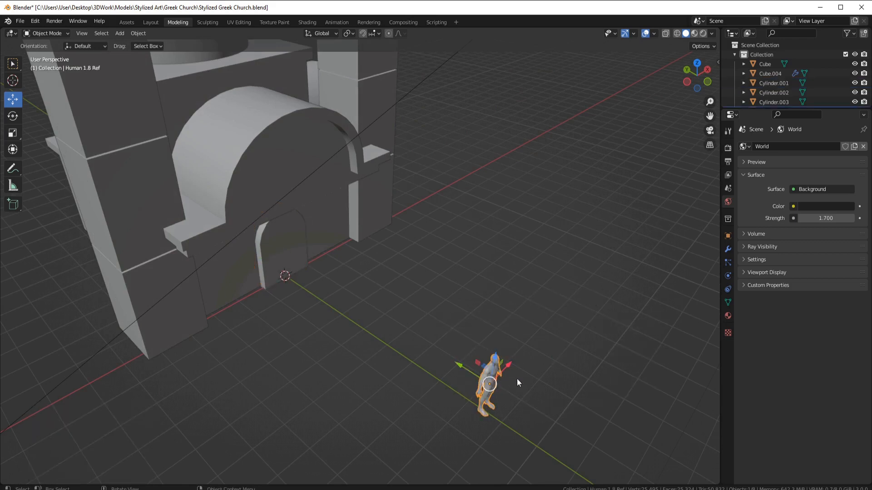
pyautogui.hotkey('shift', 's')
pyautogui.press('KP_1')
pyautogui.moveTo(325, 234); pyautogui.dragTo(325, 233)
pyautogui.moveTo(454, 252); pyautogui.dragTo(454, 285, button='middle')
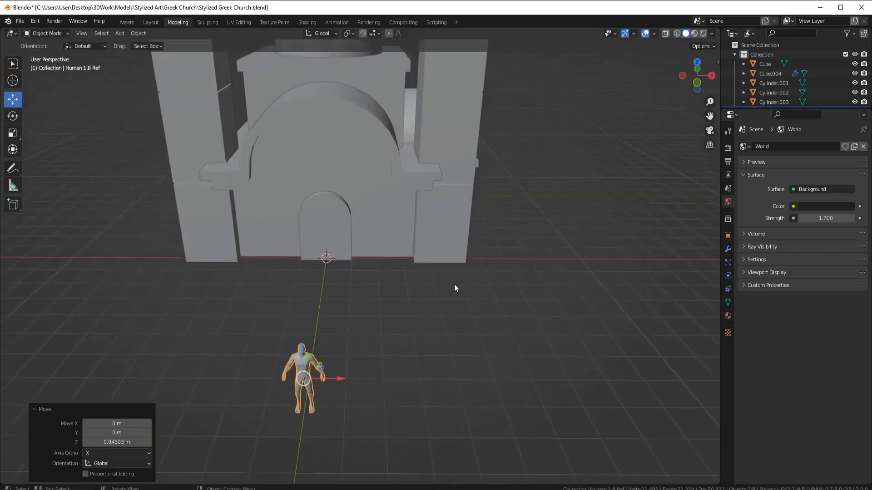
# Snap the 3D cursor to the human reference and add a 2 m cube there
pyautogui.scroll(1, 454, 285)
pyautogui.hotkey('shift', 's')
pyautogui.click(397, 420)
pyautogui.hotkey('shift', 'a')
pyautogui.click(440, 267)
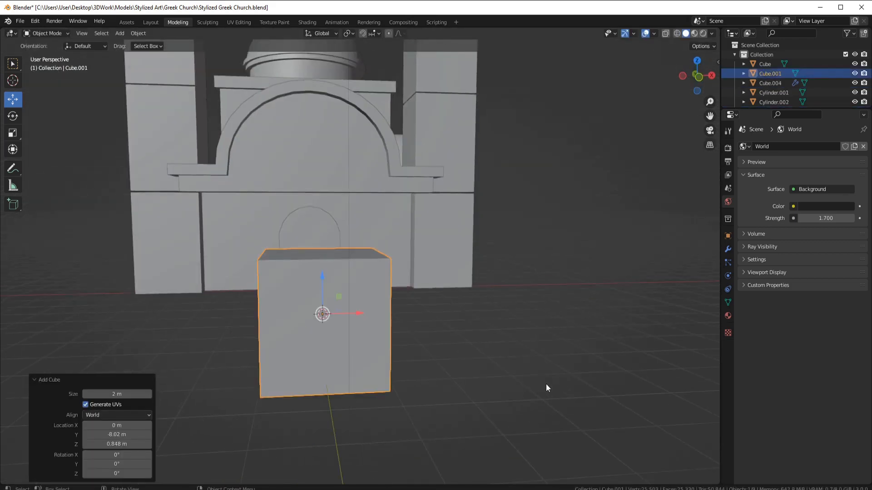
# Shape the cube into a flat plinth at the figure's feet, scaling it by 0.287 and by 1.837
pyautogui.moveTo(390, 319); pyautogui.dragTo(376, 323, button='middle')
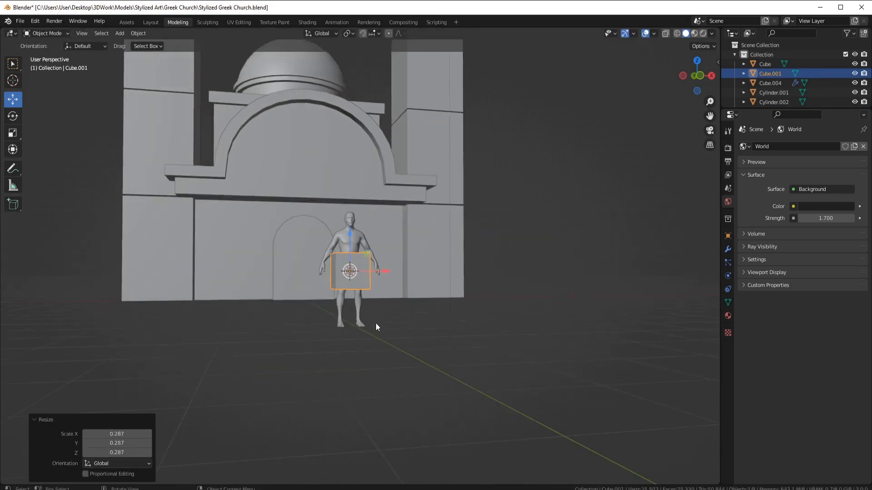
pyautogui.click(352, 297)
pyautogui.moveTo(440, 341); pyautogui.dragTo(460, 392, button='middle')
pyautogui.press('s')
pyautogui.click(556, 386)
pyautogui.moveTo(459, 359); pyautogui.dragTo(442, 324, button='middle')
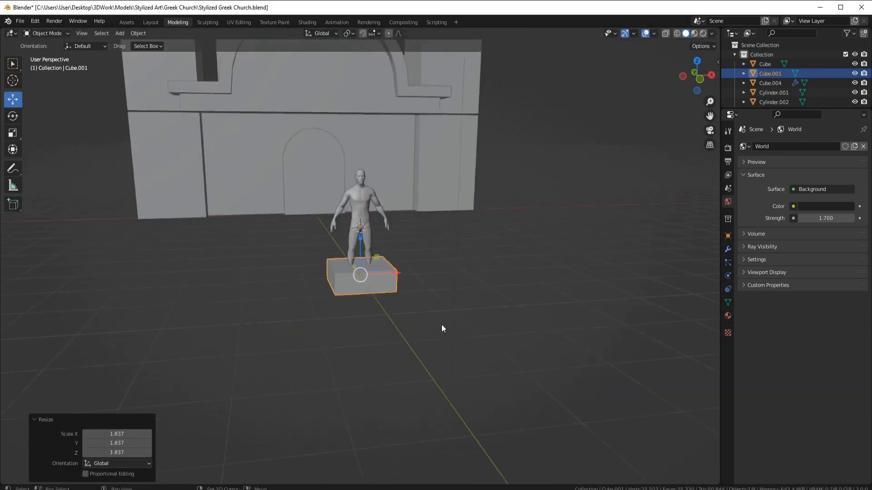
# Move the human reference aside along X and add an 18-vertex cylinder with 1 m radius and 2 m depth over the plinth
pyautogui.click(361, 282)
pyautogui.moveTo(391, 280); pyautogui.dragTo(190, 286)
pyautogui.click(362, 321)
pyautogui.click(492, 348)
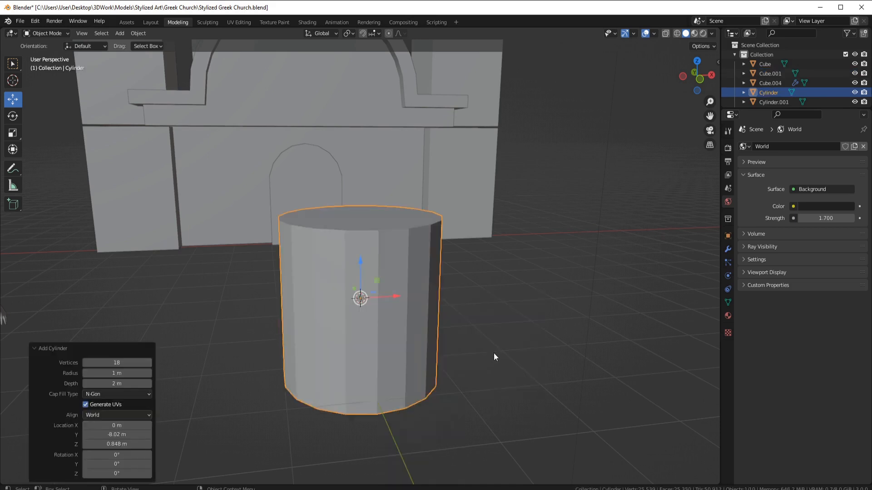
# Select every second side face of the cylinder with Checker Deselect and inset them individually
pyautogui.press('Tab')
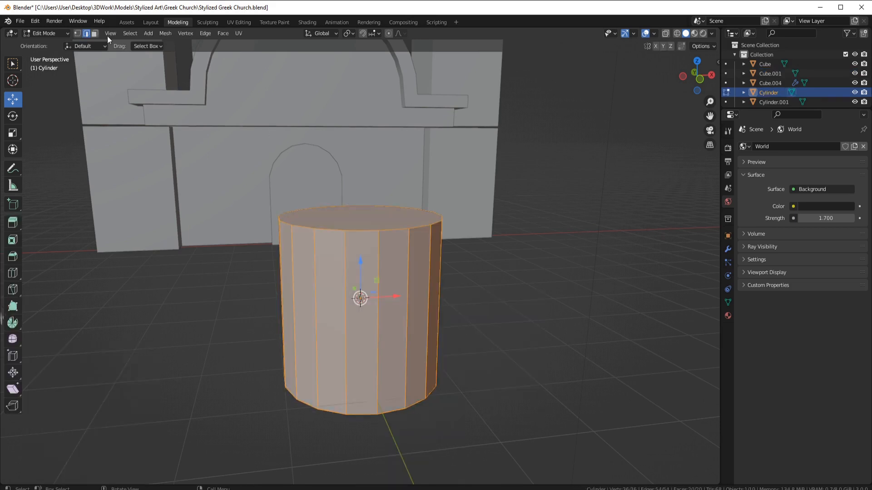
pyautogui.click(95, 33)
pyautogui.hotkey('alt', 'a')
pyautogui.keyDown('alt'); pyautogui.click(384, 266); pyautogui.keyUp('alt')
pyautogui.click(130, 33)
pyautogui.click(141, 120)
pyautogui.moveTo(479, 245); pyautogui.dragTo(449, 248, button='middle')
pyautogui.scroll(2, 449, 248)
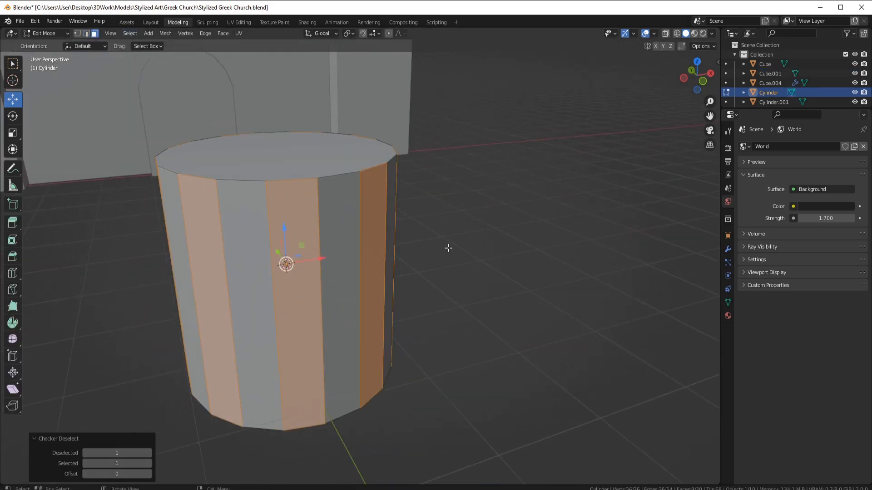
pyautogui.click(527, 180)
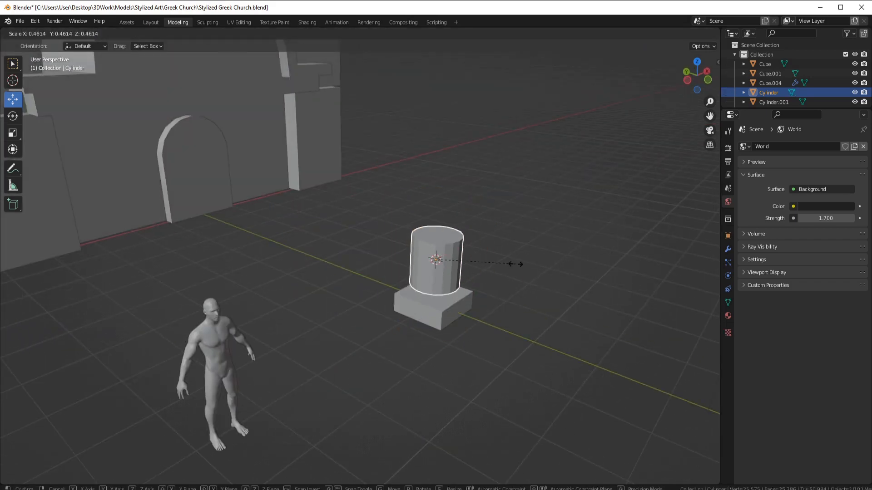
# Scale the fluted cylinder to about 0.461 and lower it 0.20647 m along Z onto the plinth
pyautogui.moveTo(437, 238); pyautogui.dragTo(437, 237)
pyautogui.moveTo(438, 237); pyautogui.dragTo(420, 295, button='middle')
pyautogui.press('KP_1')
pyautogui.scroll(5, 429, 288)
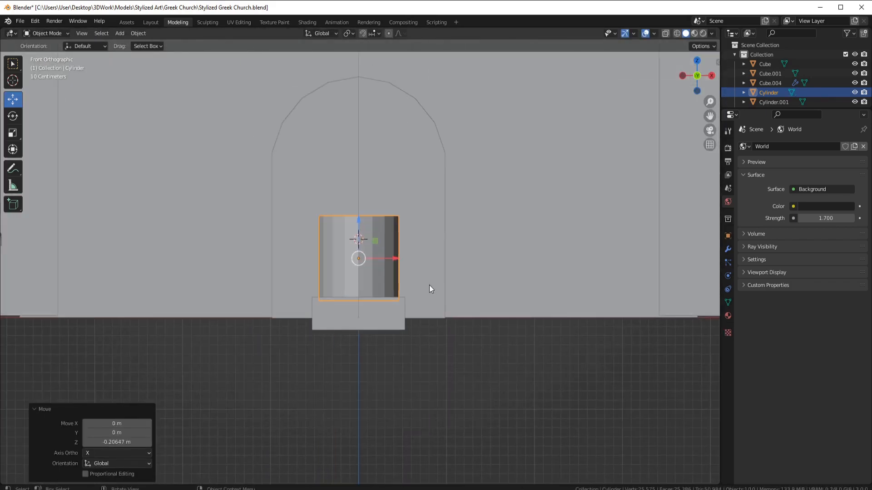
# Undo the cylinder's inset side faces and scale the plain cylinder by 0.489
pyautogui.scroll(-5, 490, 268)
pyautogui.keyDown('shift'); pyautogui.click(488, 338); pyautogui.keyUp('shift')
pyautogui.scroll(4, 481, 335)
pyautogui.moveTo(487, 250); pyautogui.dragTo(478, 287, button='middle')
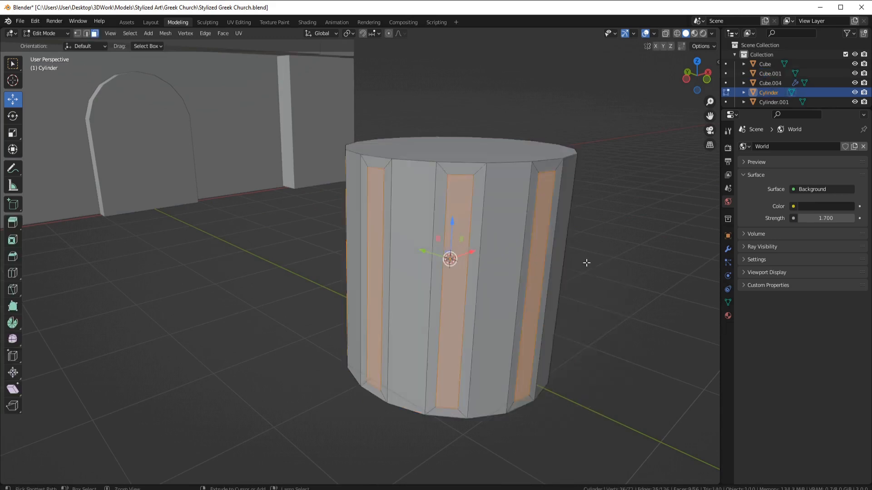
pyautogui.press('Tab')
pyautogui.press('s')
pyautogui.click(470, 243)
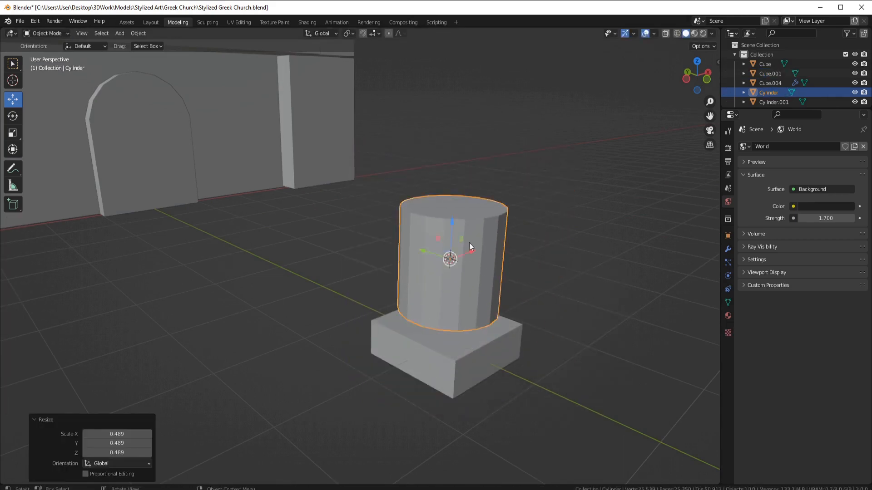
# Stretch the cylinder along Z into a tall column shaft and raise it above the plinth
pyautogui.scroll(-3, 470, 271)
pyautogui.press('s')
pyautogui.press('z')
pyautogui.click(577, 181)
pyautogui.press('KP_1')
pyautogui.scroll(4, 299, 241)
pyautogui.keyDown('shift'); pyautogui.moveTo(246, 200); pyautogui.dragTo(357, 334, button='middle'); pyautogui.keyUp('shift')
pyautogui.press('g')
pyautogui.press('z')
pyautogui.click(353, 166)
# Extrude the shaft's bottom face downward and scale it outward into a flared base
pyautogui.moveTo(354, 166); pyautogui.dragTo(384, 268, button='middle')
pyautogui.scroll(4, 384, 268)
pyautogui.press('Tab')
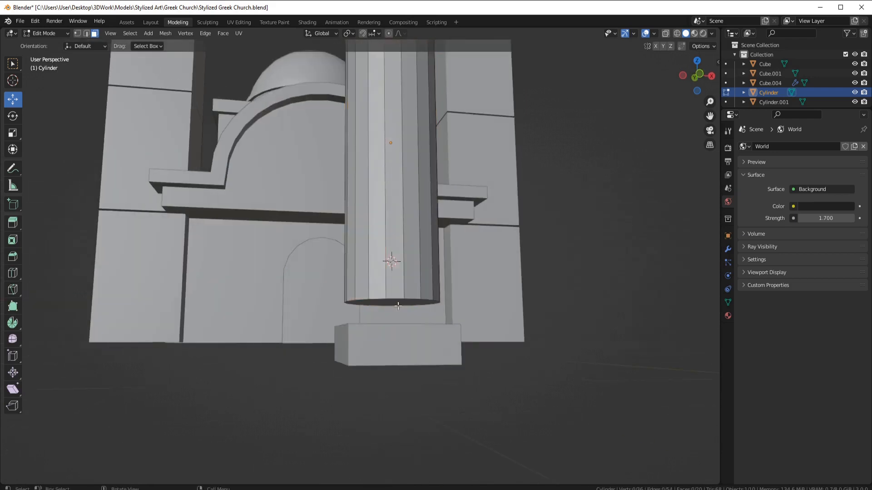
pyautogui.moveTo(389, 266); pyautogui.dragTo(390, 279)
pyautogui.moveTo(389, 280); pyautogui.dragTo(409, 332, button='middle')
pyautogui.press('Tab')
pyautogui.press('s')
pyautogui.click(570, 361)
# Lower the flared column along Z onto the plinth
pyautogui.moveTo(419, 199); pyautogui.dragTo(420, 215)
pyautogui.click(420, 215)
pyautogui.moveTo(419, 216); pyautogui.dragTo(465, 247, button='middle')
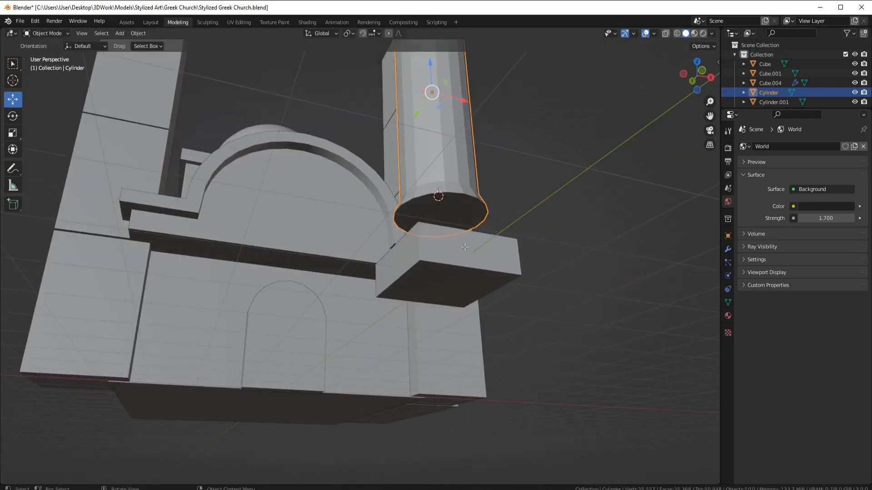
pyautogui.click(450, 217)
pyautogui.press('Tab')
pyautogui.moveTo(462, 187); pyautogui.dragTo(404, 255, button='middle')
# Move the column and plinth together 6.9847 m along Y to the church facade and scale them down slightly
pyautogui.keyDown('shift'); pyautogui.click(483, 402); pyautogui.keyUp('shift')
pyautogui.moveTo(462, 331); pyautogui.dragTo(221, 190)
pyautogui.scroll(3, 465, 281)
pyautogui.moveTo(220, 190); pyautogui.dragTo(504, 234, button='middle')
pyautogui.press('s')
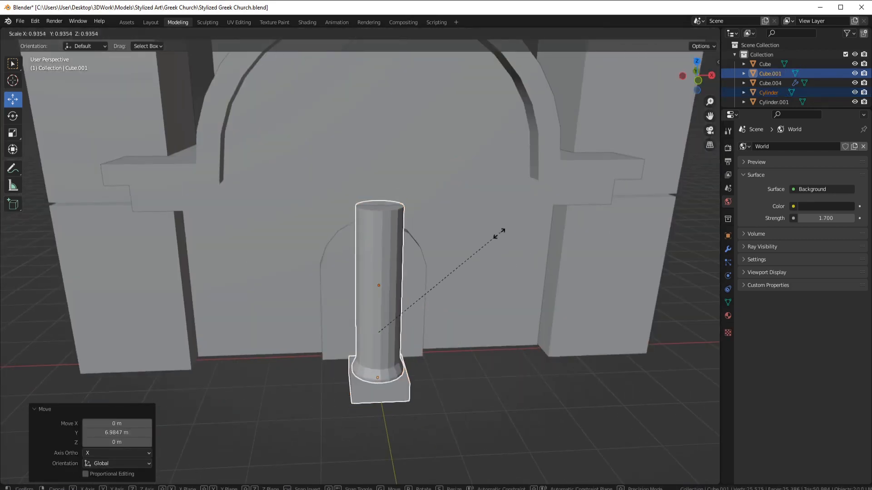
pyautogui.click(473, 247)
# Move the human reference 6.083 m along Y to stand beside the column
pyautogui.scroll(-5, 473, 247)
pyautogui.click(387, 401)
pyautogui.moveTo(417, 414); pyautogui.dragTo(424, 415)
pyautogui.moveTo(424, 411); pyautogui.dragTo(513, 370, button='middle')
pyautogui.moveTo(522, 356); pyautogui.dragTo(361, 300)
pyautogui.scroll(3, 399, 336)
pyautogui.moveTo(432, 358); pyautogui.dragTo(397, 356, button='middle')
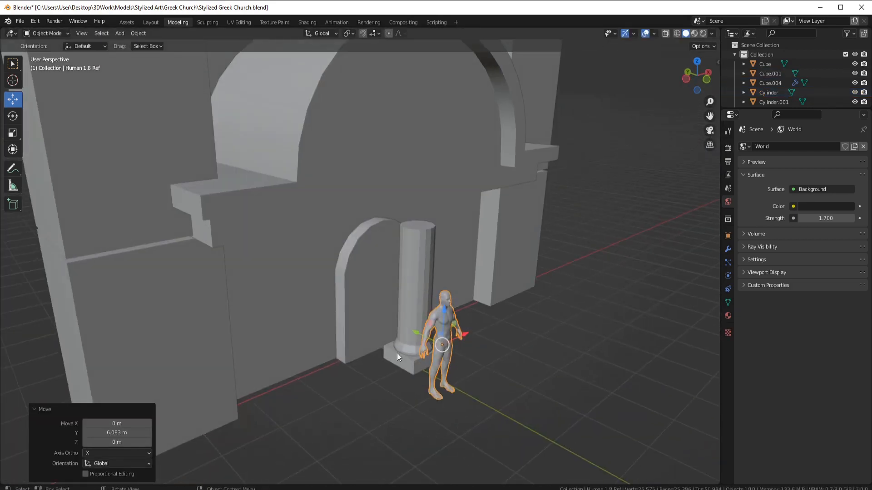
# Move the column and plinth along X to the side of the entrance recess and -0.28898 m along Y
pyautogui.click(411, 325)
pyautogui.keyDown('shift'); pyautogui.click(400, 359); pyautogui.keyUp('shift')
pyautogui.press('KP_1')
pyautogui.moveTo(236, 320); pyautogui.dragTo(236, 321)
pyautogui.moveTo(282, 293); pyautogui.dragTo(369, 245, button='middle')
pyautogui.moveTo(297, 347); pyautogui.dragTo(314, 351)
pyautogui.moveTo(432, 295); pyautogui.dragTo(425, 245, button='middle')
pyautogui.scroll(-5, 407, 288)
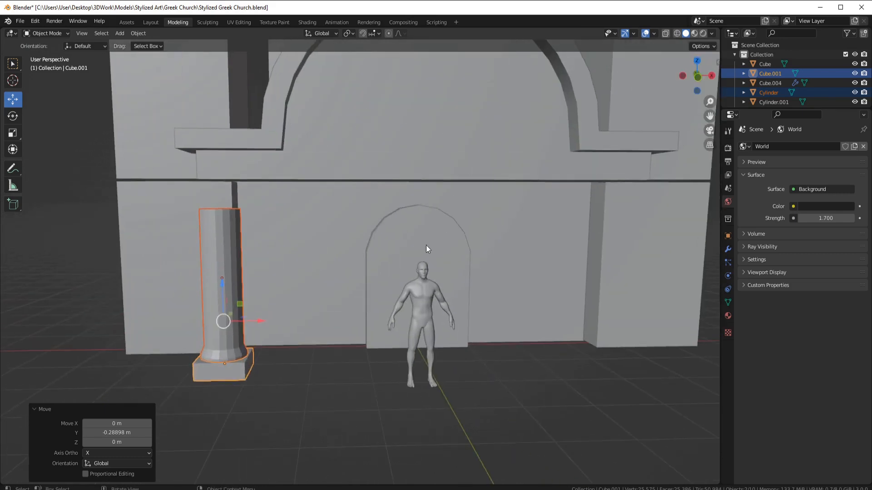
# Narrow the arched doorway to 0.764 along X and move it -1.5318 m along X
pyautogui.click(425, 245)
pyautogui.press('KP_1')
pyautogui.press('s')
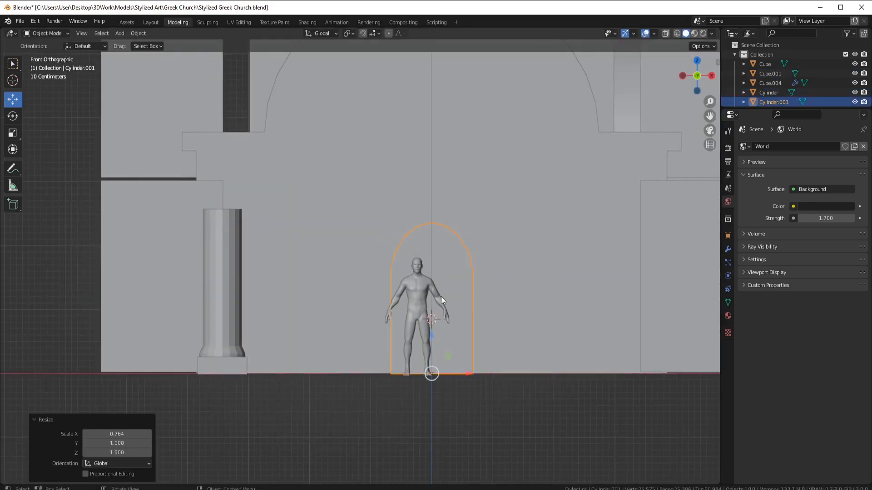
pyautogui.click(372, 391)
pyautogui.keyDown('shift'); pyautogui.moveTo(452, 314); pyautogui.dragTo(369, 325, button='middle'); pyautogui.keyUp('shift')
# Set the doorway's origin to the 3D cursor and add a Mirror modifier for a second doorway
pyautogui.rightClick(431, 351)
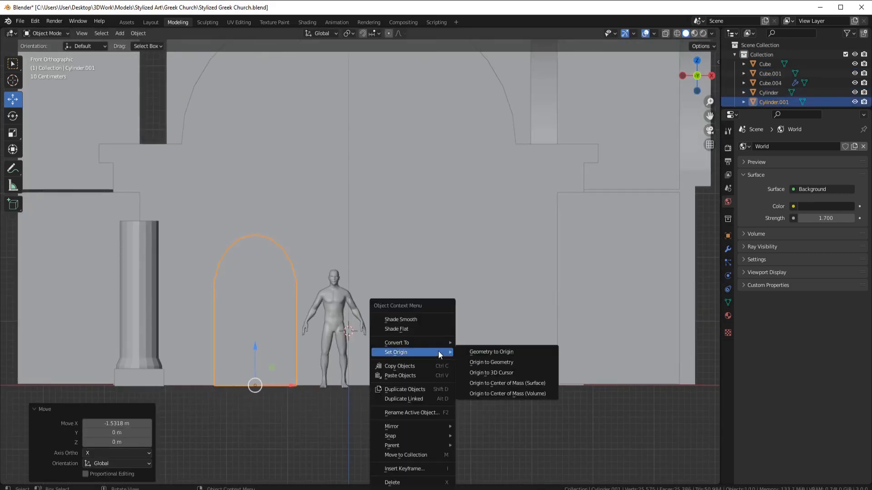
pyautogui.click(499, 375)
pyautogui.click(728, 249)
pyautogui.click(772, 146)
pyautogui.click(683, 257)
# Scale the column and plinth to about 0.725 and lower them 0.23794 m along Z
pyautogui.moveTo(309, 282); pyautogui.dragTo(331, 369, button='middle')
pyautogui.click(332, 369)
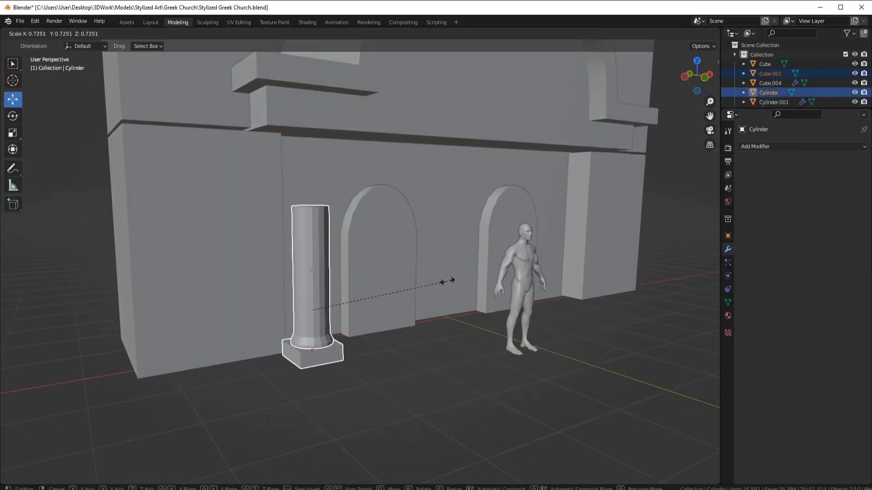
pyautogui.click(447, 281)
pyautogui.press('KP_1')
pyautogui.click(272, 267)
pyautogui.moveTo(277, 268); pyautogui.dragTo(377, 227, button='middle')
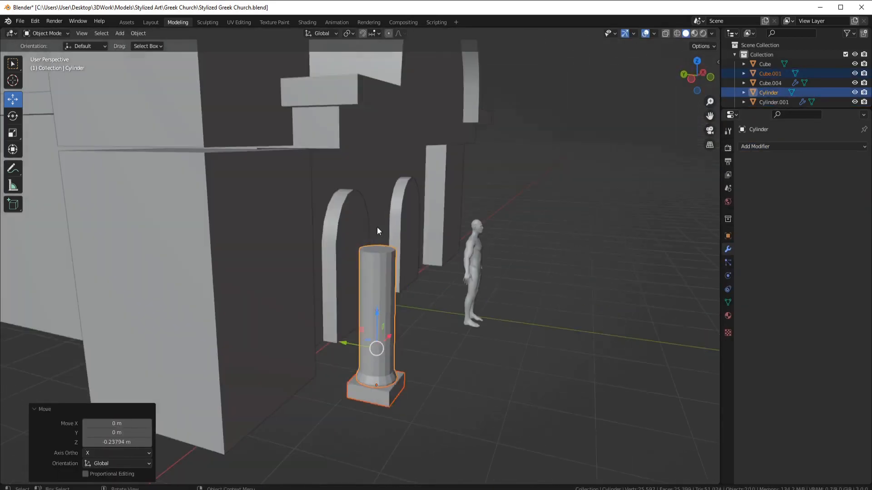
# Select the front faces of the arched cornice above the entrance and move them 0.4025 m along Y
pyautogui.click(376, 224)
pyautogui.press('Tab')
pyautogui.moveTo(317, 173); pyautogui.dragTo(247, 136, button='middle')
pyautogui.keyDown('shift'); pyautogui.moveTo(428, 163); pyautogui.dragTo(420, 227, button='middle'); pyautogui.keyUp('shift')
pyautogui.keyDown('ctrl'); pyautogui.click(530, 215); pyautogui.keyUp('ctrl')
pyautogui.keyDown('shift'); pyautogui.click(500, 236); pyautogui.keyUp('shift')
pyautogui.keyDown('shift'); pyautogui.click(386, 218); pyautogui.keyUp('shift')
pyautogui.moveTo(318, 236); pyautogui.dragTo(421, 232, button='middle')
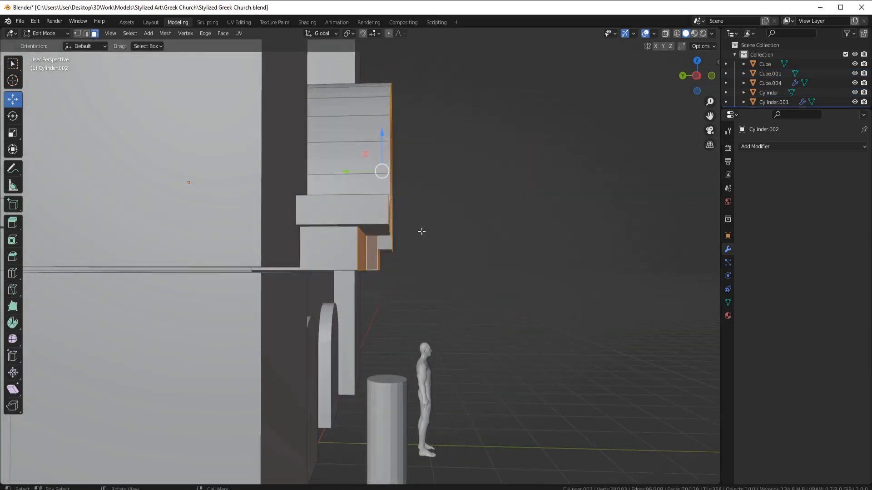
pyautogui.press('KP_3')
pyautogui.moveTo(381, 162); pyautogui.dragTo(339, 161)
pyautogui.moveTo(339, 161); pyautogui.dragTo(354, 247, button='middle')
pyautogui.moveTo(383, 228); pyautogui.dragTo(386, 229)
pyautogui.moveTo(386, 229); pyautogui.dragTo(545, 213, button='middle')
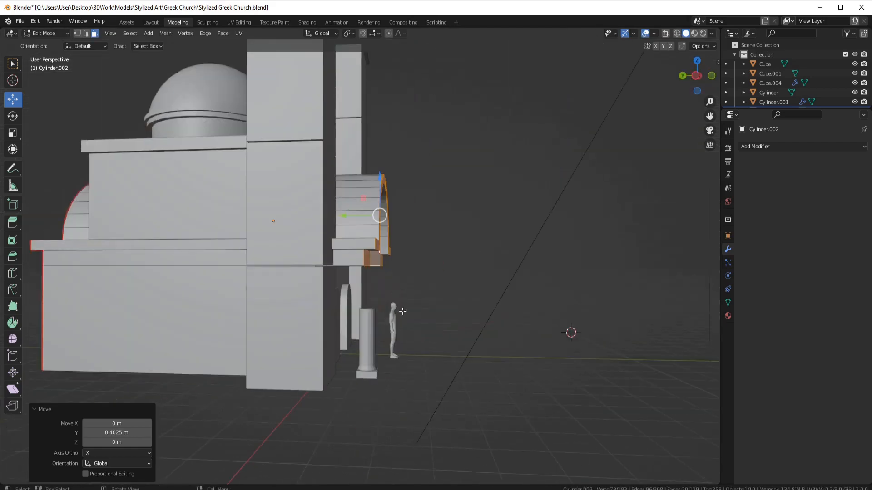
# Move the column and plinth together along Y beneath the arched cornice
pyautogui.press('KP_3')
pyautogui.press('Tab')
pyautogui.click(304, 327)
pyautogui.keyDown('shift'); pyautogui.click(304, 412); pyautogui.keyUp('shift')
pyautogui.moveTo(345, 369); pyautogui.dragTo(382, 370)
pyautogui.moveTo(302, 290); pyautogui.dragTo(330, 274, button='middle')
# Raise the shaft's top face 0.77725 m along Z, and extrude it 0.073477 m upward into an outward flare
pyautogui.press('Tab')
pyautogui.scroll(2, 349, 193)
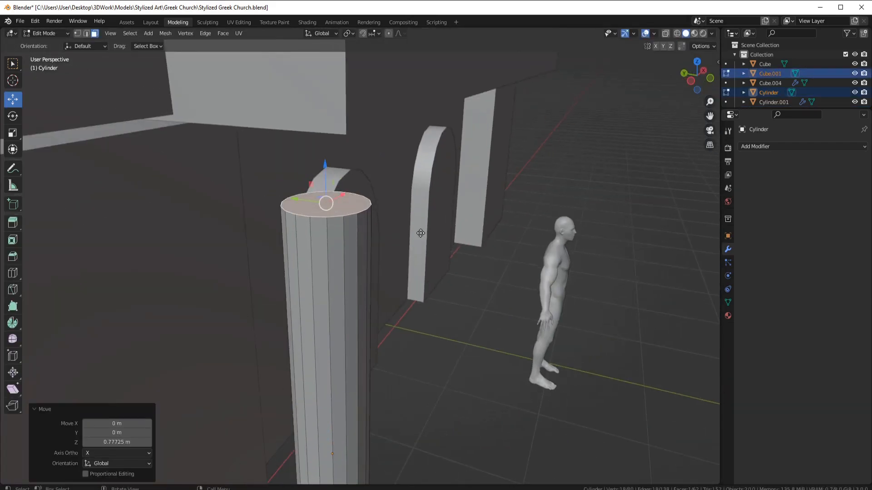
pyautogui.moveTo(326, 156); pyautogui.dragTo(327, 153)
pyautogui.moveTo(326, 153); pyautogui.dragTo(286, 153, button='middle')
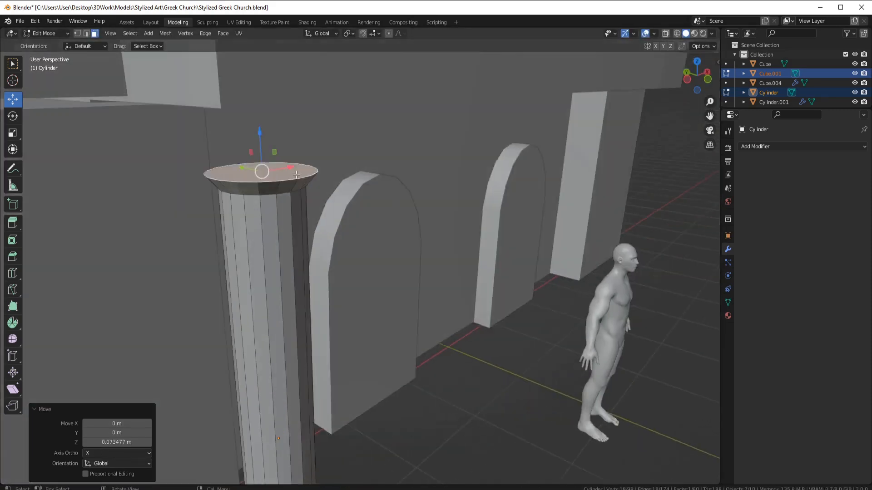
# Extrude the column's flared top face 0.34964 m upward to form the capital
pyautogui.scroll(2, 285, 153)
pyautogui.press('e')
pyautogui.click(284, 77)
pyautogui.scroll(-2, 284, 77)
# Add a horizontal loop cut around the capital and extrude its upper band outward with a scale of 1.101
pyautogui.moveTo(284, 79); pyautogui.dragTo(323, 66, button='middle')
pyautogui.scroll(2, 318, 136)
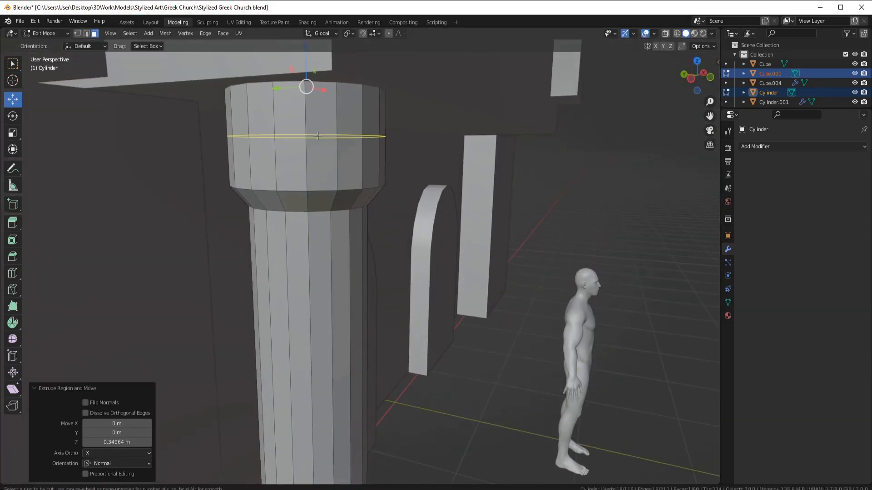
pyautogui.click(449, 134)
pyautogui.moveTo(449, 134); pyautogui.dragTo(300, 119, button='middle')
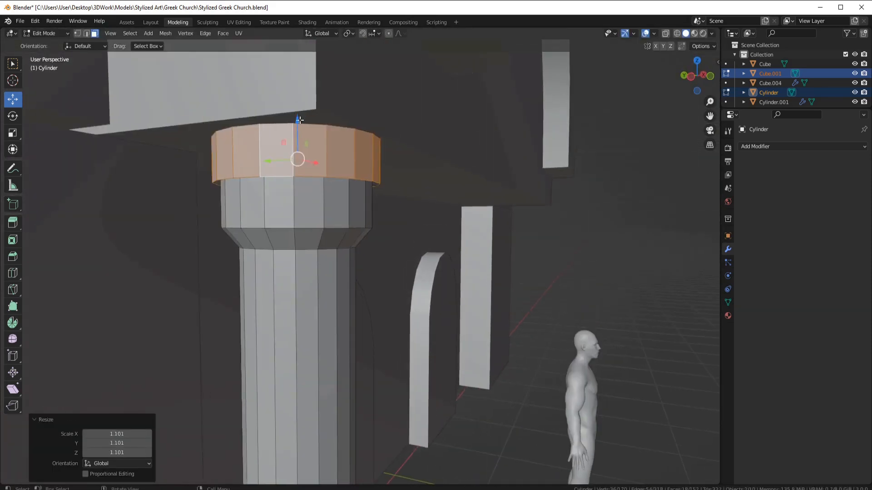
# Shade the column and plinth smooth and enable Auto Smooth at 30° on the column
pyautogui.scroll(-5, 323, 211)
pyautogui.moveTo(323, 211)
pyautogui.mouseDown(button='middle')
pyautogui.moveTo(393, 286)
pyautogui.moveTo(330, 239)
pyautogui.moveTo(394, 302)
pyautogui.moveTo(446, 309)
pyautogui.moveTo(408, 194)
pyautogui.mouseUp(button='middle')
pyautogui.scroll(1, 347, 267)
pyautogui.press('Tab')
pyautogui.rightClick(393, 229)
pyautogui.click(393, 229)
pyautogui.click(727, 302)
pyautogui.click(792, 344)
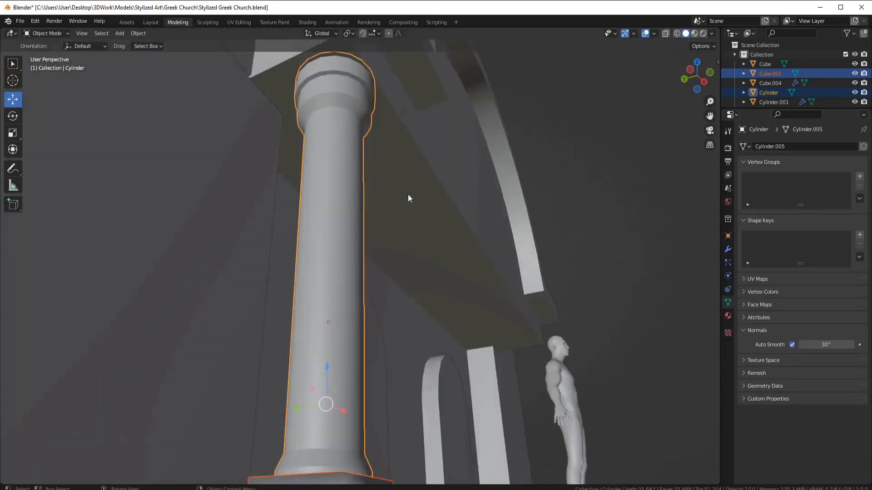
# Select two faces of the cornice above the column and shift them slightly
pyautogui.click(357, 202)
pyautogui.press('Tab')
pyautogui.click(358, 202)
pyautogui.keyDown('shift'); pyautogui.click(391, 216); pyautogui.keyUp('shift')
pyautogui.moveTo(385, 217); pyautogui.dragTo(375, 219)
pyautogui.scroll(-2, 354, 224)
pyautogui.moveTo(354, 224); pyautogui.dragTo(323, 388, button='middle')
# Enable Auto Smooth on the plinth
pyautogui.press('Tab')
pyautogui.click(322, 380)
pyautogui.click(791, 345)
# Apply the column's transforms and set its origin to its geometry
pyautogui.moveTo(477, 337)
pyautogui.mouseDown(button='middle')
pyautogui.moveTo(424, 366)
pyautogui.moveTo(394, 321)
pyautogui.moveTo(326, 295)
pyautogui.moveTo(262, 230)
pyautogui.mouseUp(button='middle')
pyautogui.scroll(2, 424, 365)
pyautogui.scroll(2, 326, 295)
pyautogui.scroll(-3, 342, 274)
pyautogui.moveTo(342, 274); pyautogui.dragTo(364, 295, button='middle')
pyautogui.click(336, 282)
pyautogui.hotkey('ctrl', 'a')
pyautogui.click(421, 277)
pyautogui.rightClick(421, 277)
pyautogui.click(463, 321)
# Isolate the column by hiding all other objects and reduce its shaft face selection with Checker Deselect
pyautogui.hotkey('shift', 'h')
pyautogui.press('Tab')
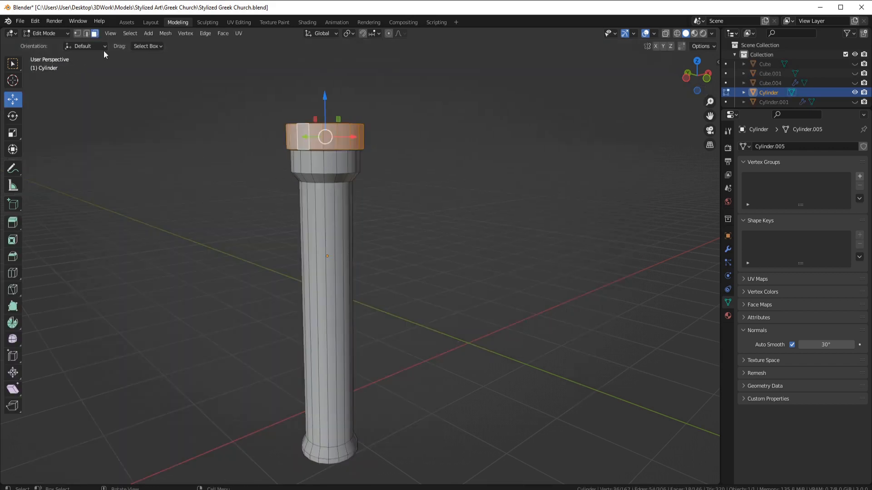
pyautogui.click(129, 33)
pyautogui.click(146, 120)
pyautogui.moveTo(438, 284); pyautogui.dragTo(406, 274, button='middle')
pyautogui.scroll(2, 406, 282)
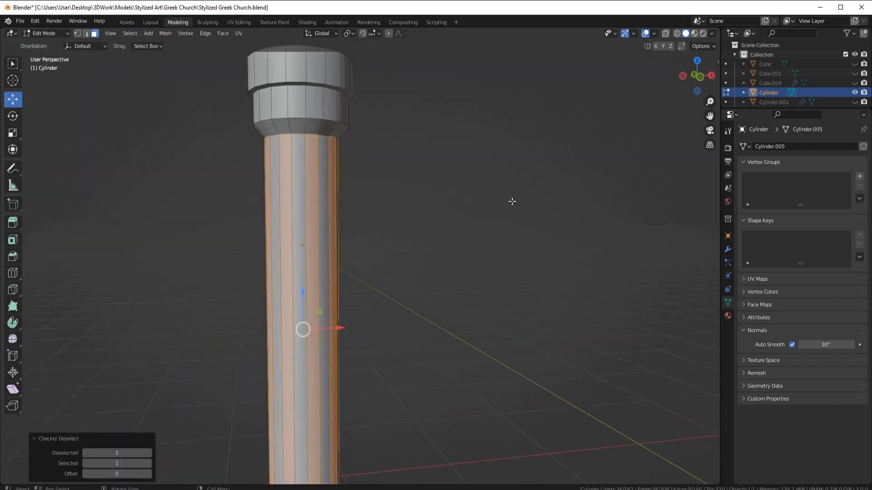
pyautogui.keyDown('shift'); pyautogui.moveTo(512, 201); pyautogui.dragTo(519, 182, button='middle'); pyautogui.keyUp('shift')
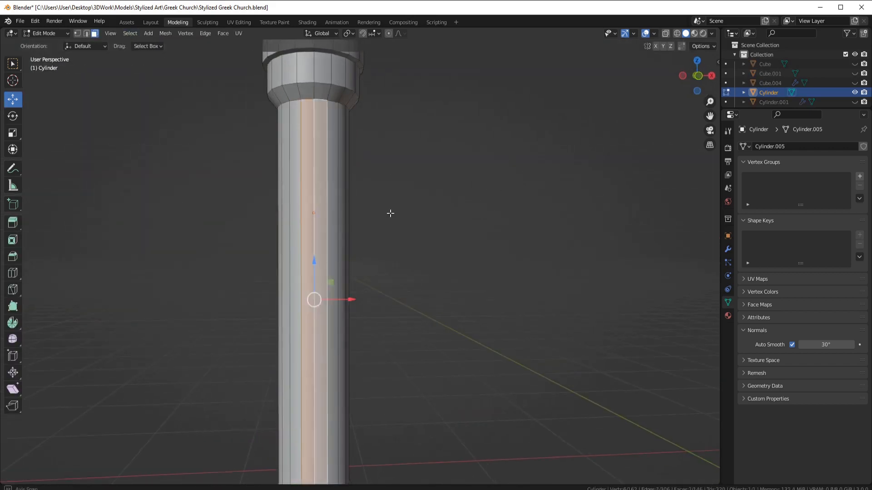
# Select pairs of adjacent shaft faces all around the column, leaving one unselected face between pairs
pyautogui.keyDown('shift'); pyautogui.click(365, 225); pyautogui.keyUp('shift')
pyautogui.keyDown('shift'); pyautogui.click(376, 225); pyautogui.keyUp('shift')
pyautogui.moveTo(391, 214); pyautogui.dragTo(383, 181, button='middle')
pyautogui.keyDown('shift'); pyautogui.click(389, 236); pyautogui.keyUp('shift')
pyautogui.keyDown('shift'); pyautogui.click(364, 232); pyautogui.keyUp('shift')
pyautogui.keyDown('shift'); pyautogui.click(332, 192); pyautogui.keyUp('shift')
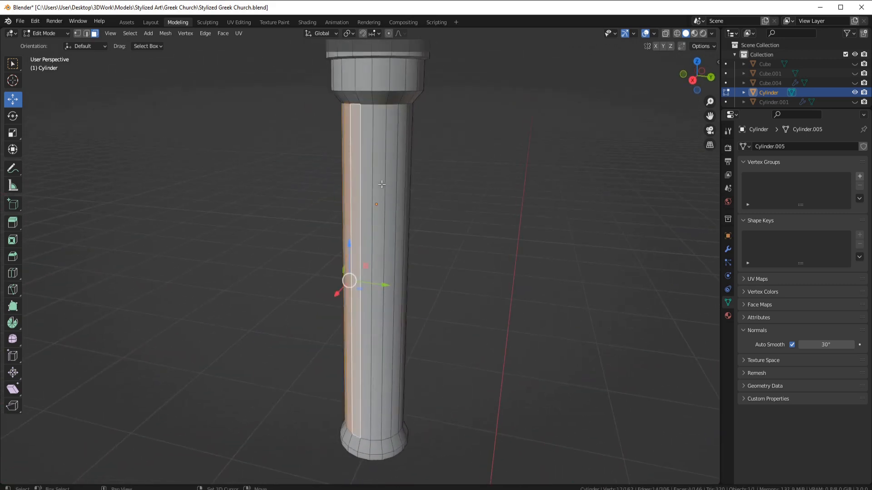
pyautogui.keyDown('shift'); pyautogui.click(372, 182); pyautogui.keyUp('shift')
pyautogui.keyDown('shift'); pyautogui.click(407, 199); pyautogui.keyUp('shift')
pyautogui.moveTo(457, 190); pyautogui.dragTo(400, 198, button='middle')
pyautogui.keyDown('shift'); pyautogui.click(347, 195); pyautogui.keyUp('shift')
pyautogui.moveTo(495, 184); pyautogui.dragTo(443, 180, button='middle')
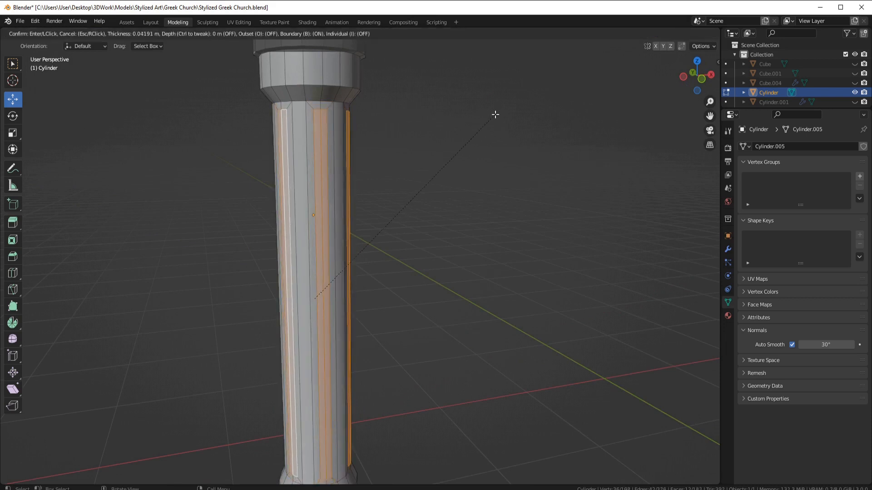
# Inset the selected face pairs and recess them into the shaft as flutes, scaling them along Z
pyautogui.click(436, 222)
pyautogui.moveTo(435, 222); pyautogui.dragTo(427, 237, button='middle')
pyautogui.click(531, 293)
pyautogui.press('s')
pyautogui.press('z')
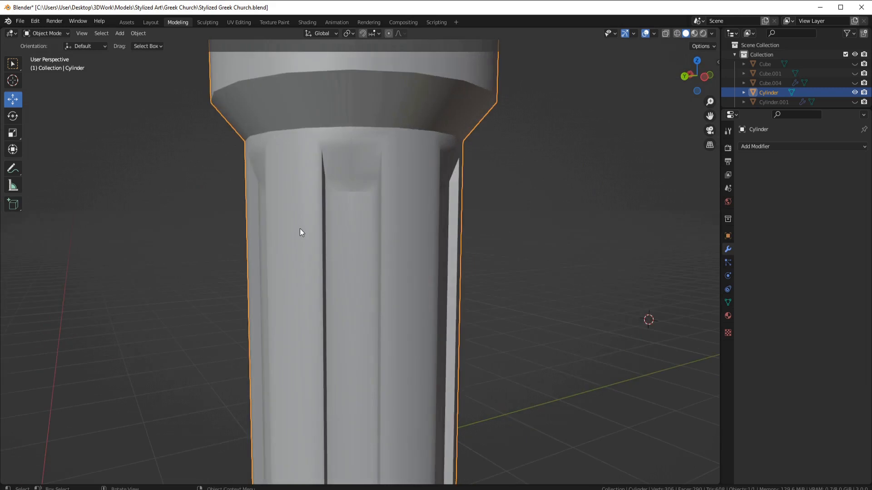
# Mark the selected edge at the top of the shaft, just below the capital, as sharp
pyautogui.press('2')
pyautogui.rightClick(439, 171)
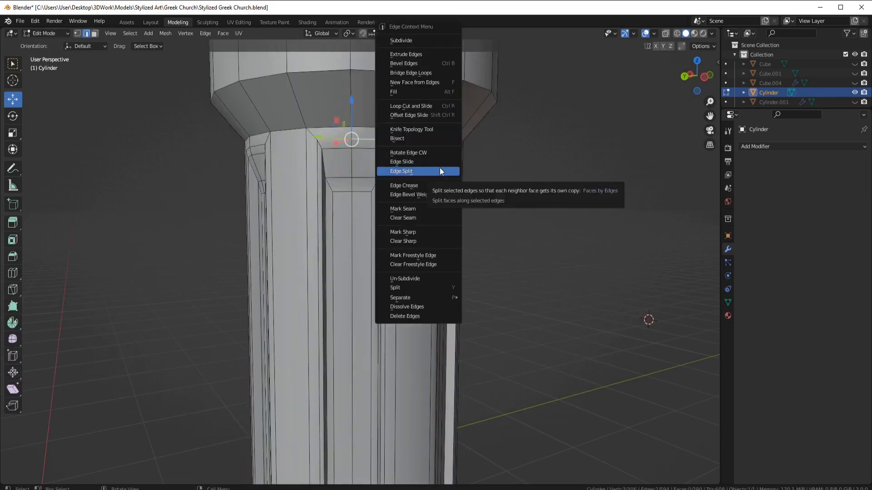
pyautogui.click(418, 231)
pyautogui.press('Tab')
# Mark the edge loop outlining one of the shaft's flutes as sharp
pyautogui.scroll(-4, 374, 248)
pyautogui.moveTo(418, 227); pyautogui.dragTo(293, 183, button='middle')
pyautogui.scroll(3, 452, 233)
pyautogui.press('Tab')
pyautogui.rightClick(263, 182)
pyautogui.click(244, 233)
pyautogui.press('Tab')
# Mark the remaining edge loops outlining the flutes around the column shaft as sharp
pyautogui.scroll(-5, 373, 264)
pyautogui.moveTo(245, 235); pyautogui.dragTo(449, 229, button='middle')
pyautogui.scroll(2, 372, 292)
pyautogui.press('Tab')
pyautogui.keyDown('alt'); pyautogui.click(363, 213); pyautogui.keyUp('alt')
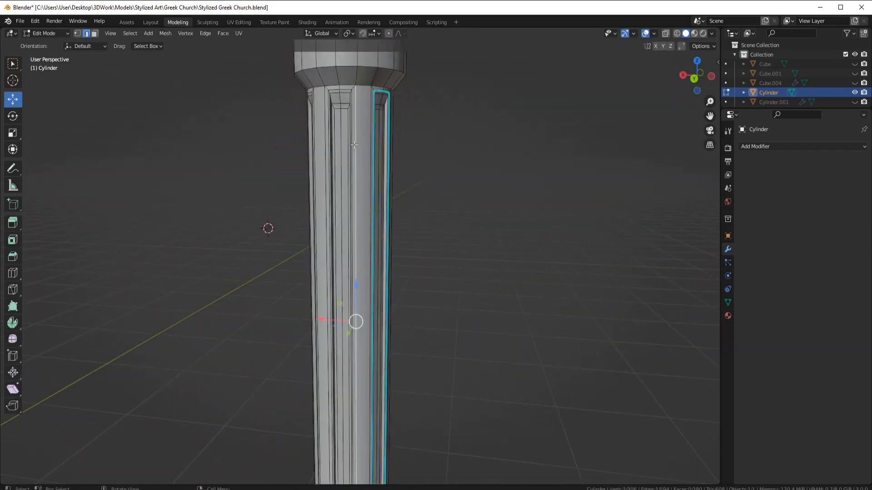
pyautogui.moveTo(362, 214); pyautogui.dragTo(417, 204, button='middle')
pyautogui.scroll(3, 399, 199)
pyautogui.moveTo(379, 174); pyautogui.dragTo(400, 183, button='middle')
pyautogui.scroll(-3, 400, 183)
pyautogui.moveTo(281, 200); pyautogui.dragTo(366, 197, button='middle')
pyautogui.rightClick(367, 231)
pyautogui.click(367, 232)
pyautogui.press('Tab')
pyautogui.scroll(-4, 338, 213)
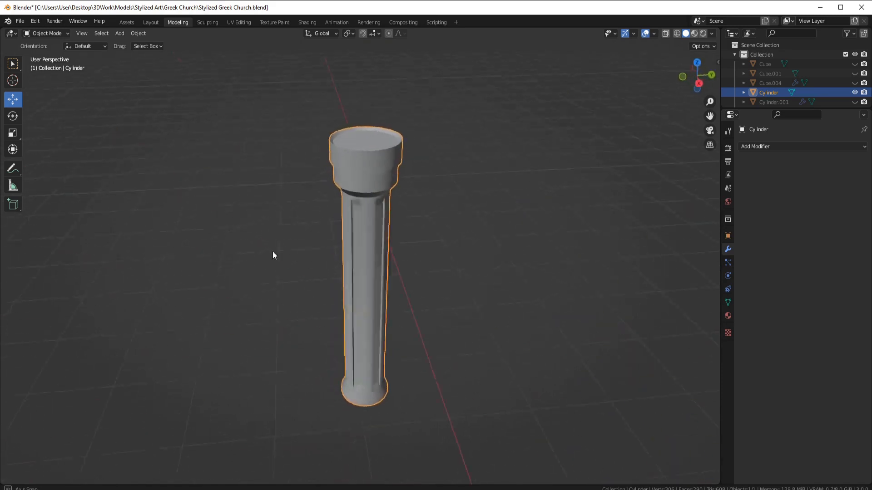
# Reveal all hidden church objects around the finished column and clear the selection
pyautogui.scroll(3, 325, 251)
pyautogui.moveTo(272, 252); pyautogui.dragTo(492, 241, button='middle')
pyautogui.press('Tab')
pyautogui.scroll(-4, 339, 239)
pyautogui.press('Tab')
pyautogui.hotkey('alt', 'h')
pyautogui.hotkey('alt', 'a')
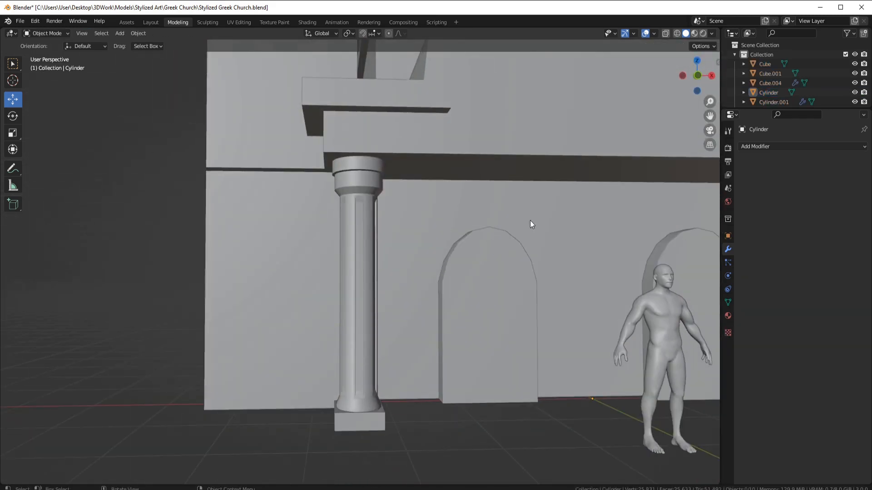
# Nudge the mirrored arched doorway's mesh along X in the front view
pyautogui.press('KP_1')
pyautogui.click(301, 309)
pyautogui.press('Tab')
pyautogui.moveTo(314, 331); pyautogui.dragTo(314, 331)
pyautogui.press('Tab')
# Apply all transforms to the column combined with its base block, and set its origin to the geometry
pyautogui.click(202, 289)
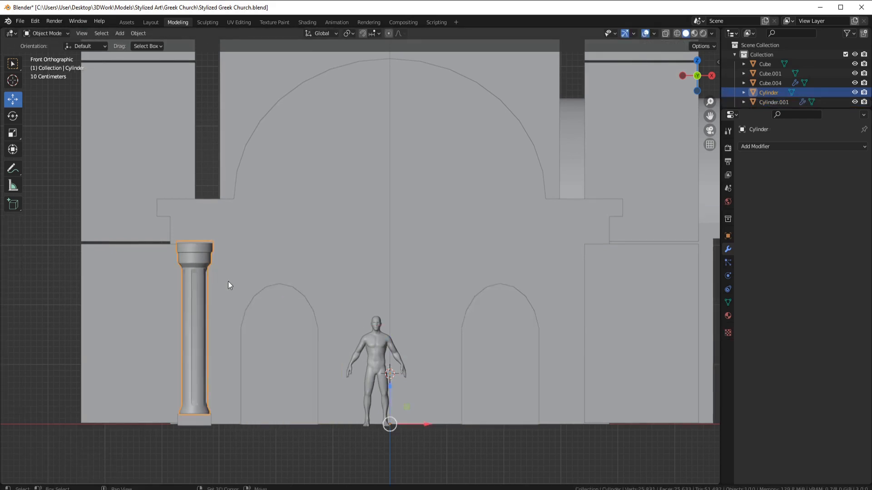
pyautogui.hotkey('shift', 'd')
pyautogui.rightClick(230, 281)
pyautogui.rightClick(231, 282)
pyautogui.moveTo(296, 332)
pyautogui.rightClick(290, 327)
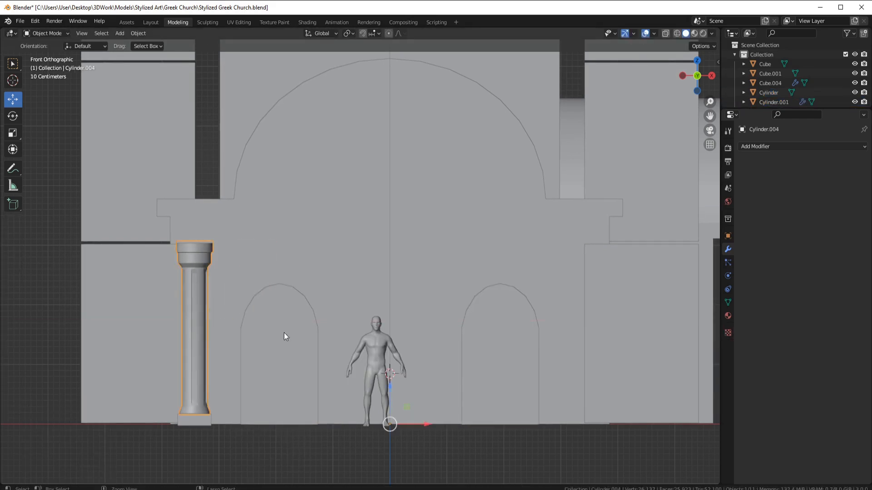
pyautogui.hotkey('ctrl', 'a')
pyautogui.click(263, 353)
pyautogui.rightClick(262, 353)
pyautogui.moveTo(264, 353)
pyautogui.click(293, 351)
# Duplicate the column along X to the other side of the left doorway and join both columns into one object
pyautogui.hotkey('shift', 'd')
pyautogui.rightClick(260, 334)
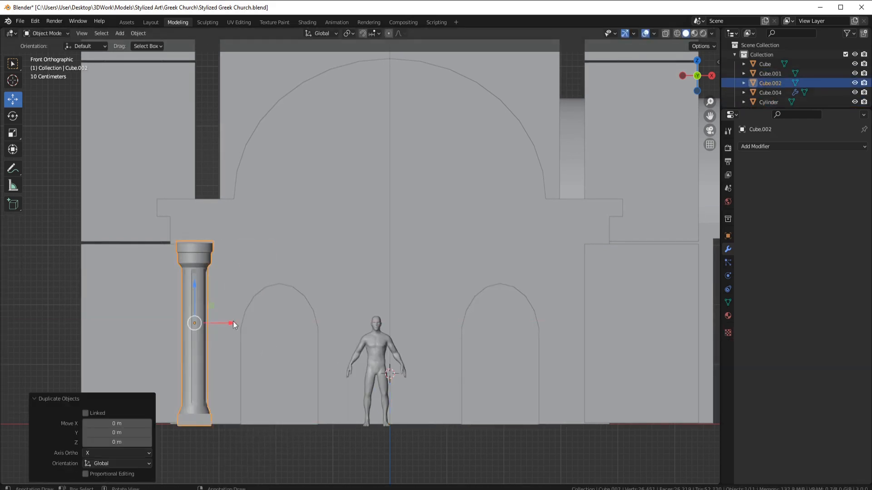
pyautogui.keyDown('shift'); pyautogui.click(202, 410); pyautogui.keyUp('shift')
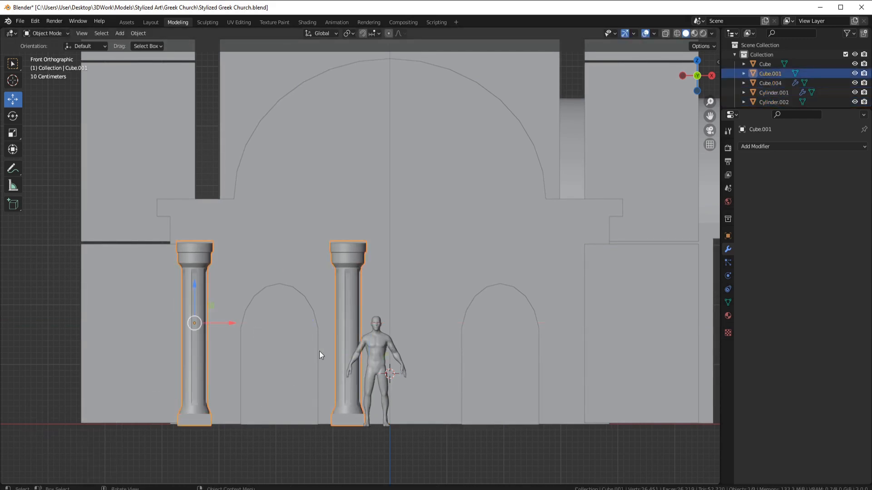
# Move the arched doorway's mesh slightly outward along X to center it between the two columns
pyautogui.click(728, 303)
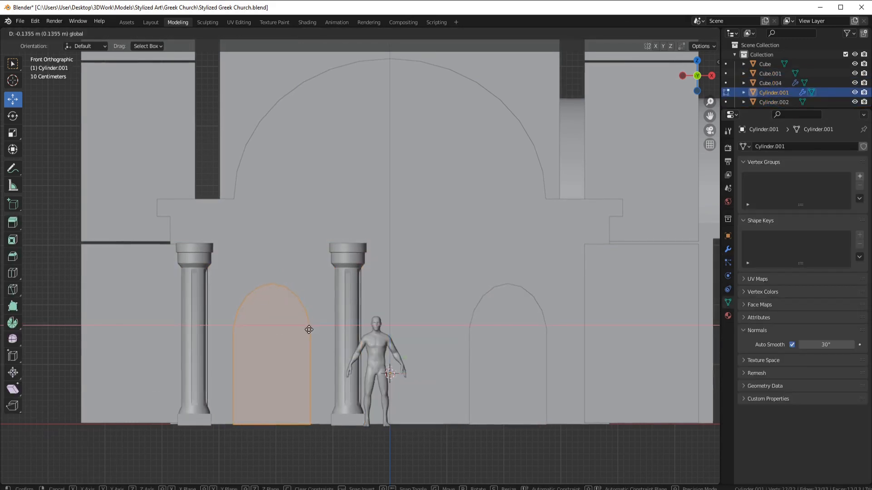
pyautogui.moveTo(309, 330); pyautogui.dragTo(312, 330)
pyautogui.press('Tab')
# Apply all transforms to the joined columns and mirror them across the X axis with a Mirror modifier
pyautogui.click(348, 305)
pyautogui.hotkey('ctrl', 'a')
pyautogui.click(498, 274)
pyautogui.rightClick(498, 274)
pyautogui.click(728, 249)
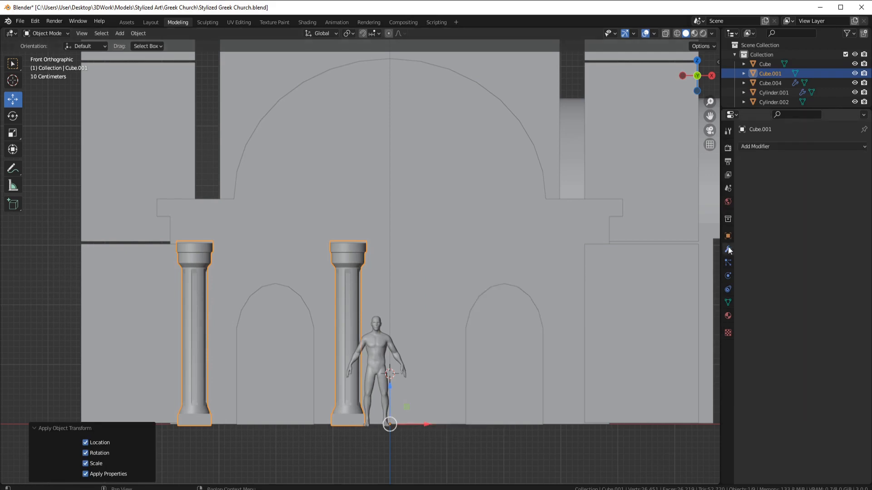
pyautogui.click(759, 146)
pyautogui.click(699, 257)
pyautogui.moveTo(507, 267); pyautogui.dragTo(536, 313, button='middle')
# Widen the outer column's square base block and delete the inner column's geometry
pyautogui.click(408, 318)
pyautogui.press('Tab')
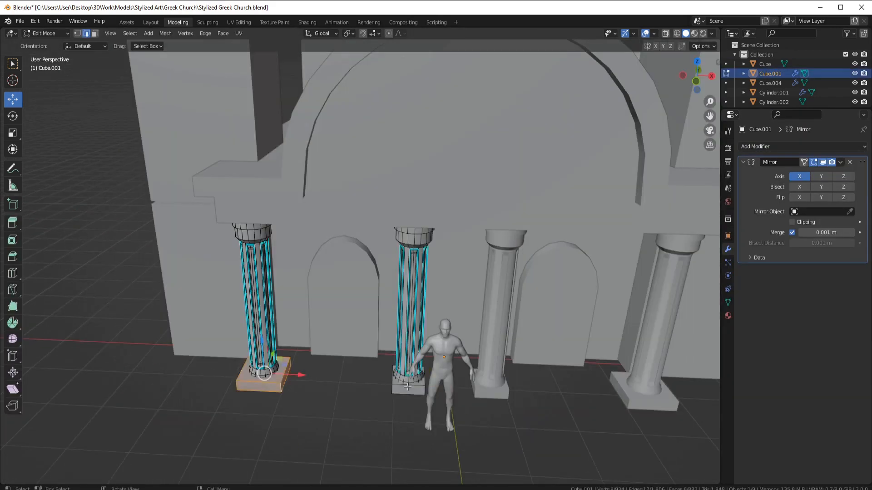
pyautogui.press('l')
pyautogui.press('l')
pyautogui.press('x')
pyautogui.click(408, 330)
# Duplicate the whole outer column and move the copy along X to the inner side of the doorway
pyautogui.press('l')
pyautogui.press('KP_1')
pyautogui.press('g')
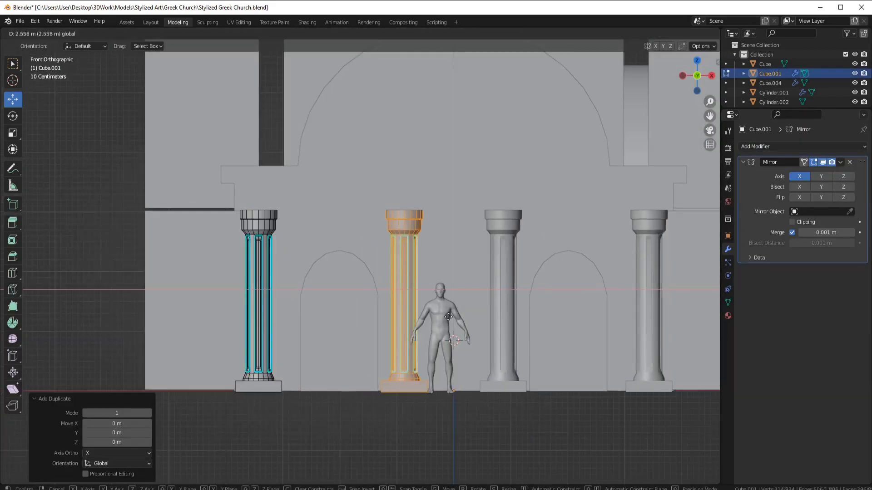
pyautogui.click(462, 316)
pyautogui.press('Tab')
# Select the vertical corner edges of the outer column's base block
pyautogui.moveTo(462, 316); pyautogui.dragTo(508, 350, button='middle')
pyautogui.click(382, 386)
pyautogui.press('Tab')
pyautogui.click(300, 385)
pyautogui.keyDown('shift'); pyautogui.click(365, 371); pyautogui.keyUp('shift')
pyautogui.moveTo(278, 390); pyautogui.dragTo(359, 343, button='middle')
# Try a 0.257 m bevel on the outer base block's corner edges and undo it
pyautogui.click(460, 372)
pyautogui.moveTo(460, 372); pyautogui.dragTo(421, 348, button='middle')
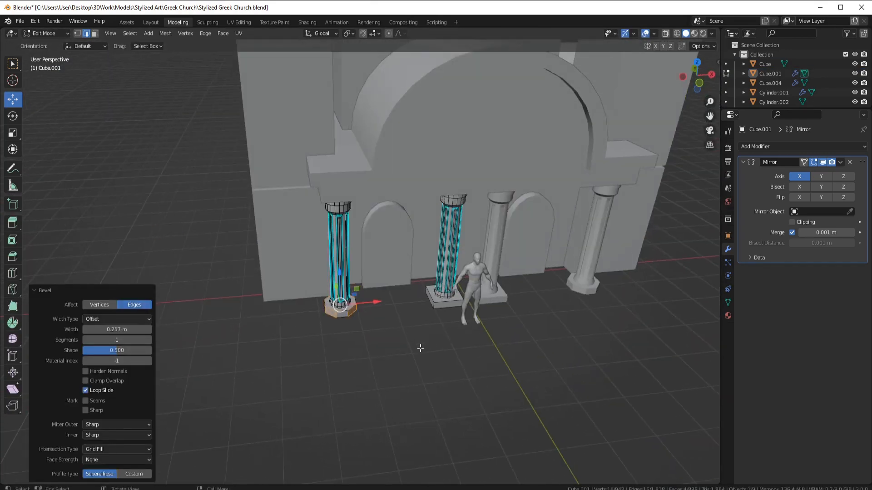
pyautogui.hotkey('ctrl', 'z')
# Add the inner base block's vertical corner edges to the selection and bevel them all with a 0.276 m width
pyautogui.keyDown('shift'); pyautogui.click(481, 348); pyautogui.keyUp('shift')
pyautogui.moveTo(482, 349); pyautogui.dragTo(456, 352, button='middle')
pyautogui.keyDown('shift'); pyautogui.click(514, 417); pyautogui.keyUp('shift')
pyautogui.keyDown('shift'); pyautogui.click(541, 393); pyautogui.keyUp('shift')
pyautogui.moveTo(531, 395); pyautogui.dragTo(597, 363, button='middle')
pyautogui.scroll(-3, 597, 364)
pyautogui.hotkey('ctrl', 'b')
pyautogui.click(615, 364)
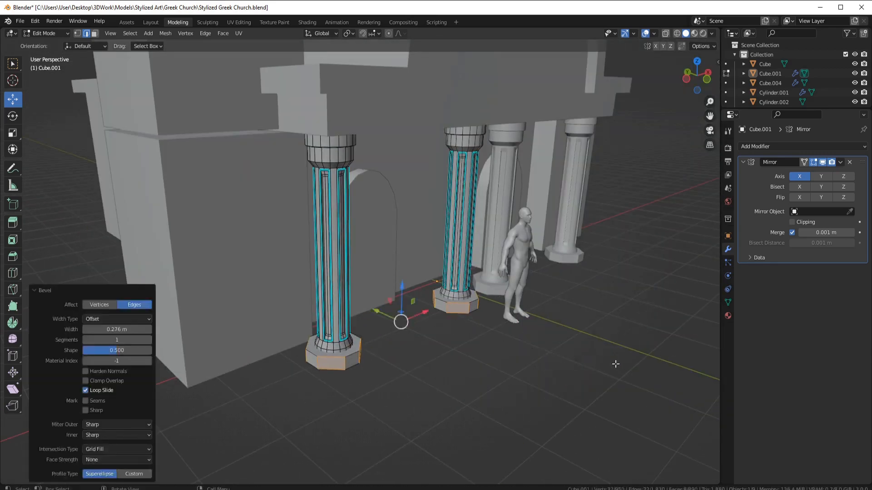
# Leave mesh editing, clear the selection and save the church file
pyautogui.press('Tab')
pyautogui.click(613, 365)
pyautogui.moveTo(472, 359); pyautogui.dragTo(391, 358, button='middle')
pyautogui.scroll(-2, 522, 368)
pyautogui.click(20, 20)
pyautogui.click(28, 86)
pyautogui.moveTo(299, 229); pyautogui.dragTo(363, 226, button='middle')
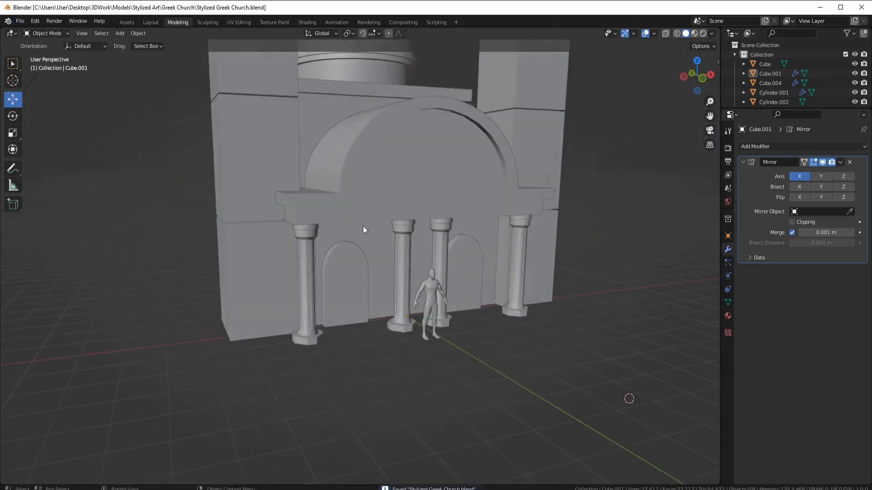
# Select the tower's edges along the joint beside the entrance cornice, above the lower block
pyautogui.click(257, 230)
pyautogui.press('Tab')
pyautogui.scroll(3, 257, 231)
pyautogui.keyDown('alt'); pyautogui.click(339, 267); pyautogui.keyUp('alt')
pyautogui.keyDown('alt'); pyautogui.keyDown('shift'); pyautogui.click(453, 282); pyautogui.keyUp('shift'); pyautogui.keyUp('alt')
pyautogui.moveTo(340, 267); pyautogui.dragTo(334, 224, button='middle')
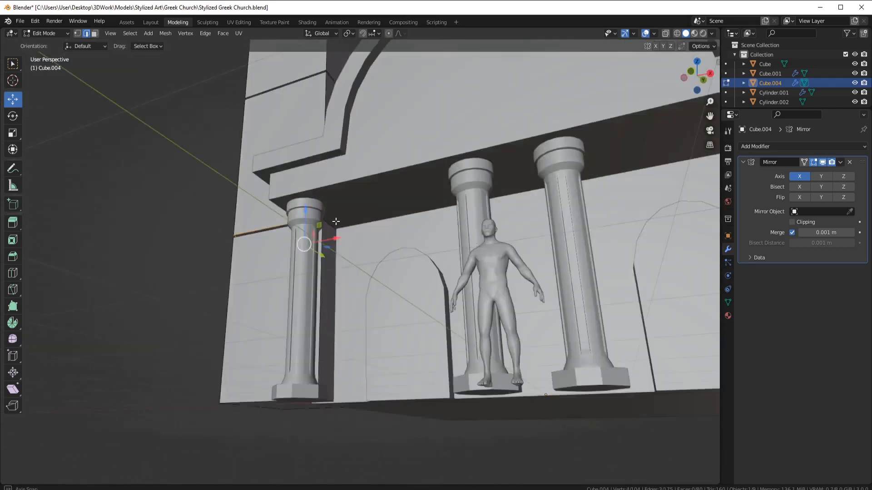
pyautogui.scroll(4, 334, 224)
pyautogui.keyDown('alt'); pyautogui.keyDown('shift'); pyautogui.click(288, 162); pyautogui.keyUp('shift'); pyautogui.keyUp('alt')
pyautogui.scroll(-3, 396, 281)
pyautogui.moveTo(288, 161); pyautogui.dragTo(214, 98, button='middle')
# Build a protruding band at the tower's joint from the duplicated edges, scaled outward and extruded 0.27548 m along Z
pyautogui.hotkey('shift', 'd')
pyautogui.rightClick(411, 287)
pyautogui.press('s')
pyautogui.click(418, 299)
pyautogui.press('g')
pyautogui.press('z')
pyautogui.click(402, 253)
pyautogui.click(397, 261)
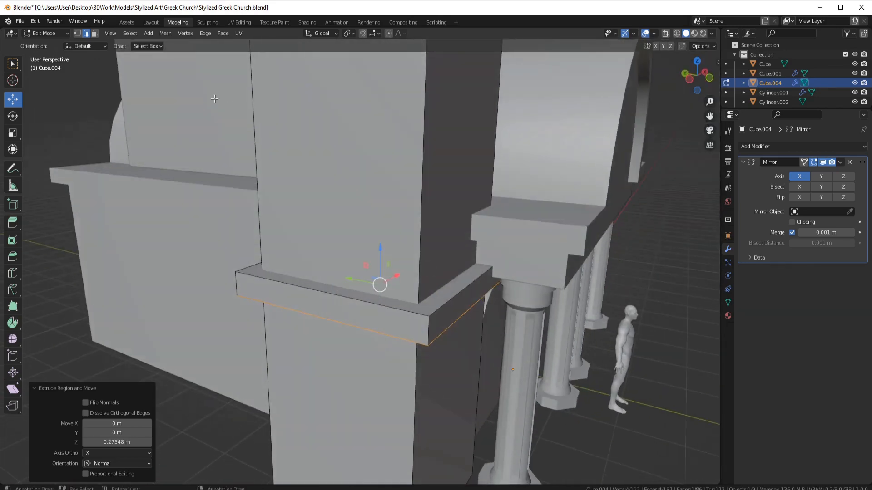
# Extrude inset steps from the band's upper and lower faces and scale them by 1.671 along Z
pyautogui.click(443, 298)
pyautogui.moveTo(443, 297); pyautogui.dragTo(444, 240, button='middle')
pyautogui.keyDown('shift'); pyautogui.click(485, 210); pyautogui.keyUp('shift')
pyautogui.rightClick(587, 140)
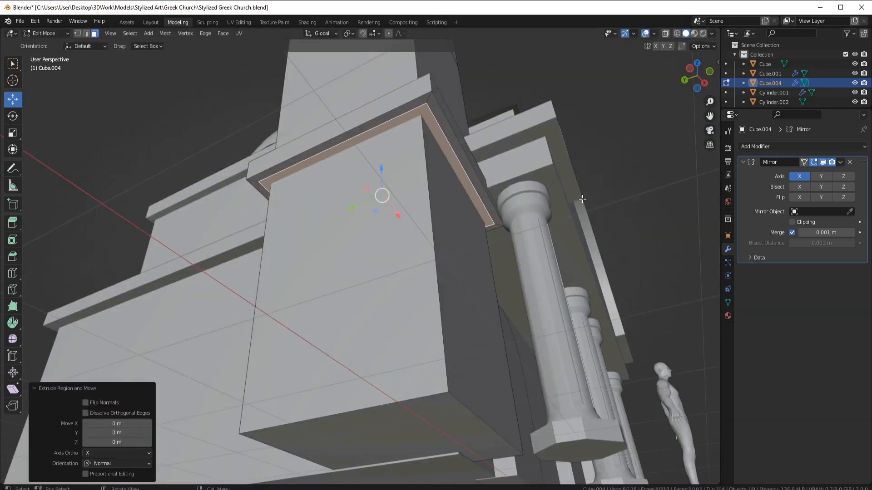
pyautogui.click(715, 211)
pyautogui.moveTo(570, 198); pyautogui.dragTo(568, 235, button='middle')
pyautogui.scroll(-1, 568, 236)
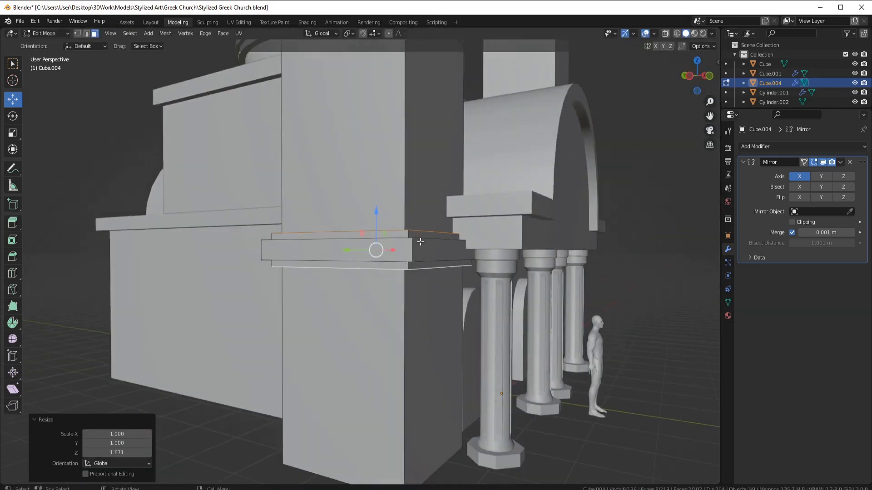
# Move the whole stepped band vertically to cover the joint above the tower's lower block
pyautogui.moveTo(376, 198); pyautogui.dragTo(377, 199)
pyautogui.moveTo(432, 260); pyautogui.dragTo(418, 247, button='middle')
pyautogui.scroll(2, 434, 248)
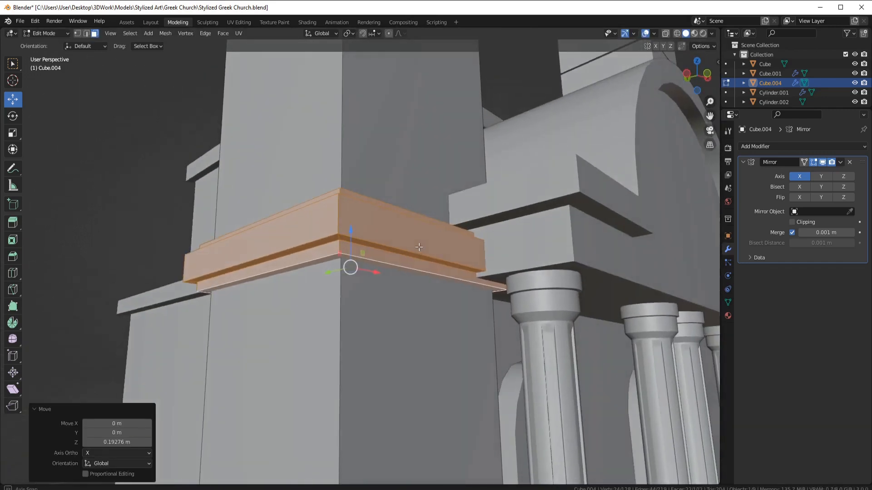
pyautogui.moveTo(351, 232); pyautogui.dragTo(353, 242)
pyautogui.moveTo(402, 233); pyautogui.dragTo(403, 251, button='middle')
pyautogui.moveTo(352, 244); pyautogui.dragTo(352, 243)
# Fine-tune the stepped band's height against the entrance cornice and the column capitals
pyautogui.moveTo(431, 245); pyautogui.dragTo(467, 230, button='middle')
pyautogui.press('KP_1')
pyautogui.scroll(3, 397, 255)
pyautogui.moveTo(337, 220); pyautogui.dragTo(339, 228)
pyautogui.moveTo(454, 229); pyautogui.dragTo(477, 220, button='middle')
pyautogui.moveTo(376, 211); pyautogui.dragTo(375, 221)
pyautogui.moveTo(434, 227); pyautogui.dragTo(403, 241, button='middle')
pyautogui.moveTo(307, 223); pyautogui.dragTo(307, 231)
pyautogui.moveTo(286, 229); pyautogui.dragTo(374, 259, button='middle')
pyautogui.press('Tab')
pyautogui.scroll(-5, 346, 229)
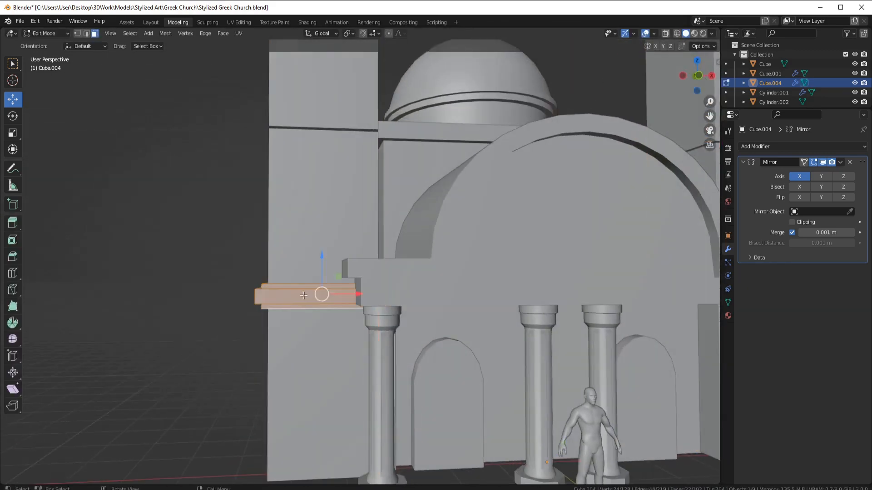
# Separate the stepped band into its own object, apply all transforms and set its origin to the geometry
pyautogui.press('Tab')
pyautogui.press('KP_1')
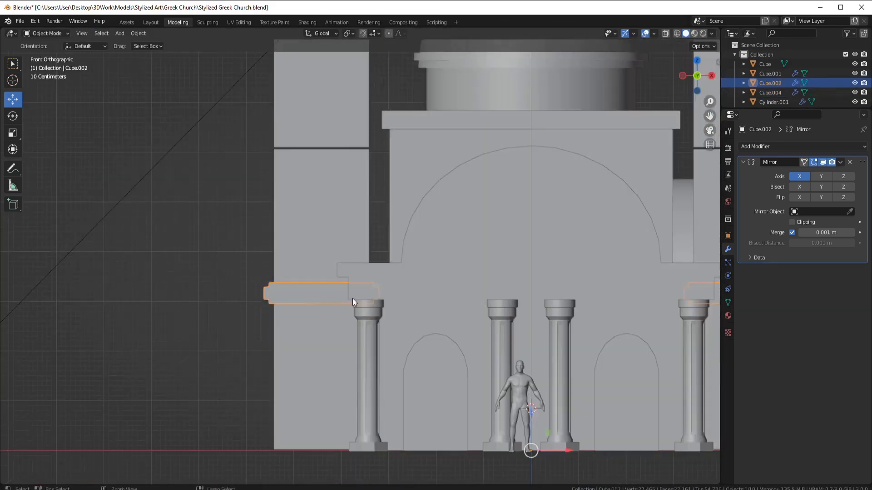
pyautogui.hotkey('ctrl', 'a')
pyautogui.click(353, 299)
pyautogui.rightClick(352, 298)
pyautogui.moveTo(346, 332)
pyautogui.click(398, 341)
# Duplicate the stepped band and move the copy 2.8788 m up along Z to the tower's next joint
pyautogui.hotkey('shift', 'd')
pyautogui.rightClick(396, 337)
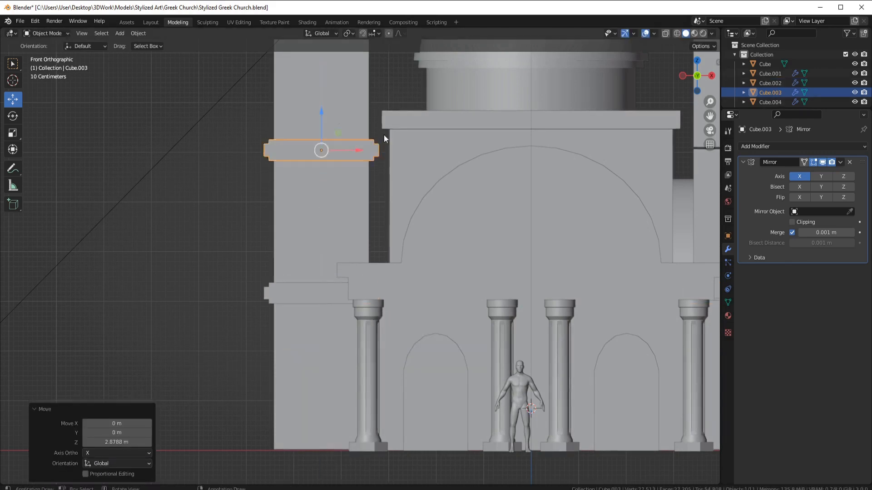
# Place another copy of the stepped band on the tower's upper joint
pyautogui.scroll(-1, 384, 139)
pyautogui.keyDown('shift'); pyautogui.moveTo(396, 206); pyautogui.dragTo(369, 320, button='middle'); pyautogui.keyUp('shift')
pyautogui.moveTo(299, 235); pyautogui.dragTo(299, 107)
pyautogui.moveTo(416, 222); pyautogui.dragTo(454, 250, button='middle')
# Join the tower's three stepped bands into one object, apply its transforms and save the file
pyautogui.scroll(3, 427, 261)
pyautogui.keyDown('shift'); pyautogui.click(328, 281); pyautogui.keyUp('shift')
pyautogui.keyDown('shift'); pyautogui.click(325, 384); pyautogui.keyUp('shift')
pyautogui.hotkey('ctrl', 'j')
pyautogui.moveTo(385, 356); pyautogui.dragTo(462, 250, button='middle')
pyautogui.hotkey('ctrl', 'a')
pyautogui.click(421, 342)
pyautogui.hotkey('alt', 'a')
pyautogui.scroll(-3, 524, 345)
pyautogui.hotkey('ctrl', 's')
pyautogui.scroll(2, 463, 250)
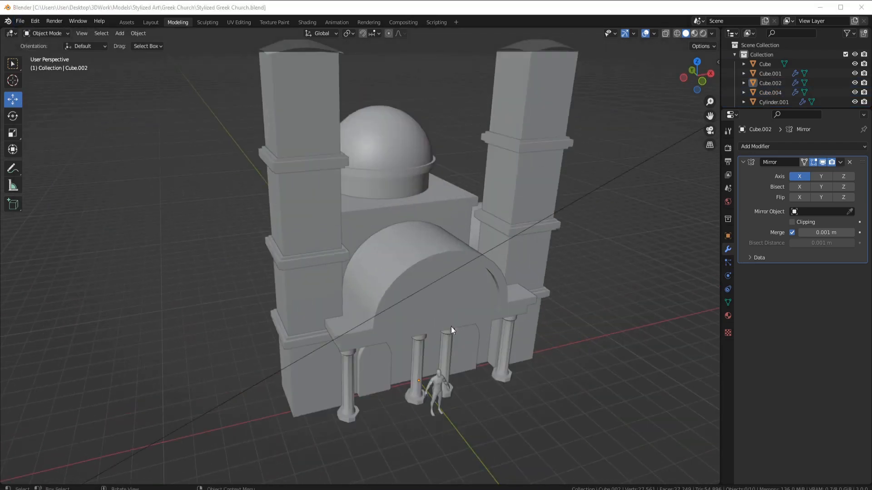
# Add a 14-vertex cylinder in front of the church and rotate it 90° to lie horizontally, facing the entrance
pyautogui.moveTo(375, 367); pyautogui.dragTo(358, 235, button='middle')
pyautogui.scroll(4, 308, 293)
pyautogui.scroll(-2, 414, 293)
pyautogui.hotkey('shift', 'a')
pyautogui.moveTo(414, 293)
pyautogui.click(454, 340)
pyautogui.scroll(-4, 427, 326)
pyautogui.scroll(3, 358, 235)
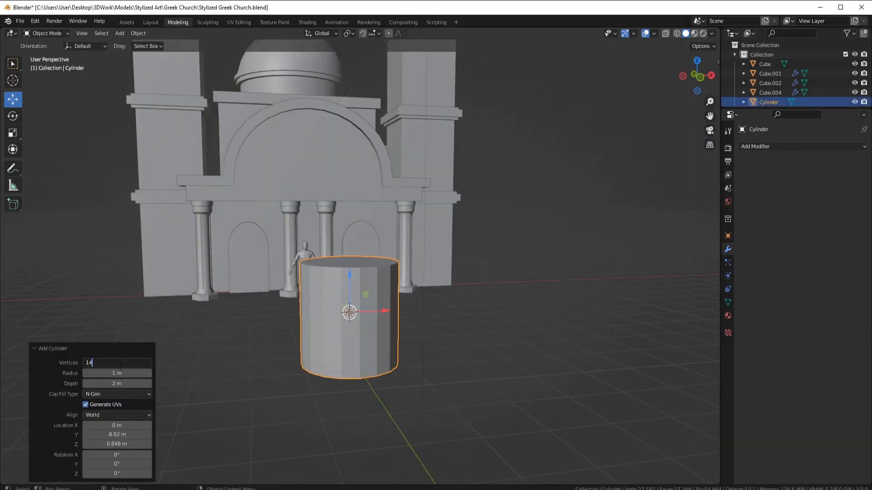
pyautogui.write('90')
pyautogui.press('Return')
# Delete the cylinder's end caps and its lower half, leaving an open half-round arch
pyautogui.press('Tab')
pyautogui.moveTo(391, 324); pyautogui.dragTo(563, 295, button='middle')
pyautogui.click(459, 287)
pyautogui.keyDown('shift'); pyautogui.click(570, 295); pyautogui.keyUp('shift')
pyautogui.press('x')
pyautogui.click(395, 245)
pyautogui.click(423, 292)
pyautogui.moveTo(424, 292); pyautogui.dragTo(408, 282, button='middle')
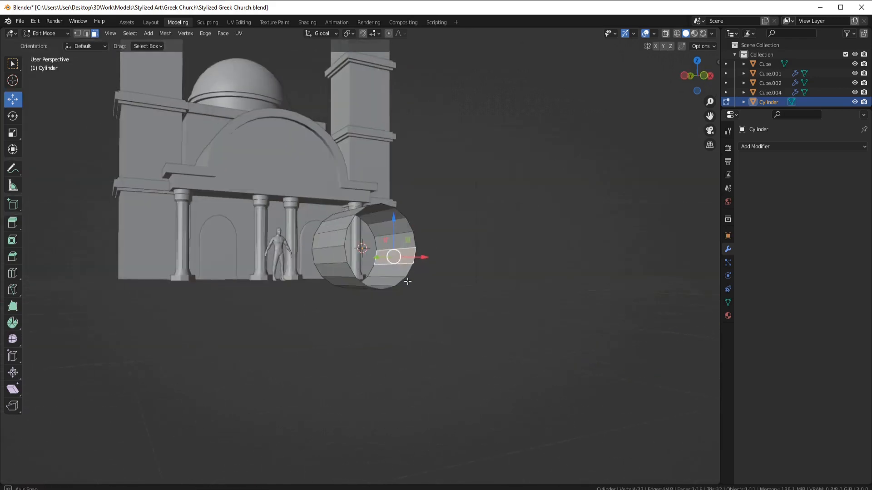
pyautogui.press('l')
pyautogui.press('x')
pyautogui.click(383, 282)
# Extrude the arch's two lower edges about 2.46 m straight down along Z
pyautogui.keyDown('shift'); pyautogui.click(386, 245); pyautogui.keyUp('shift')
pyautogui.press('KP_1')
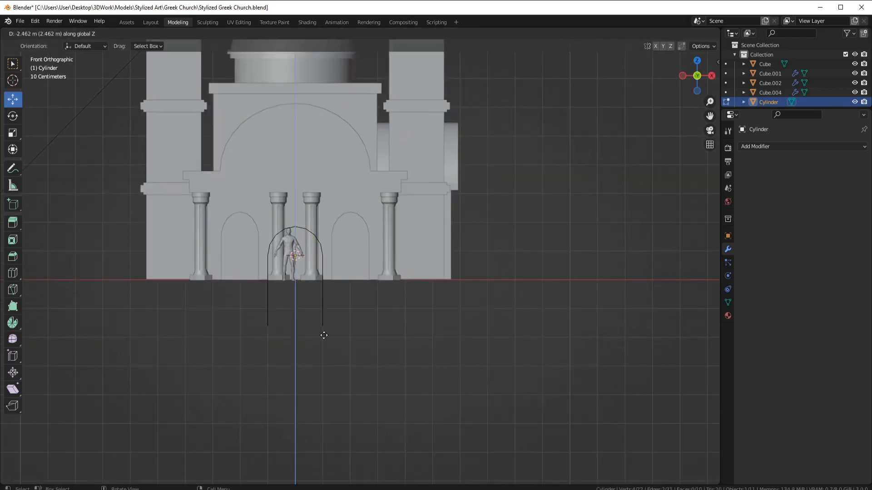
pyautogui.click(324, 335)
pyautogui.scroll(3, 324, 335)
# Close the arched block by filling its open bottom and both arched ends with faces
pyautogui.press('f')
pyautogui.moveTo(324, 335); pyautogui.dragTo(386, 343, button='middle')
pyautogui.keyDown('alt'); pyautogui.click(478, 318); pyautogui.keyUp('alt')
pyautogui.press('f')
pyautogui.moveTo(344, 305); pyautogui.dragTo(409, 306, button='middle')
pyautogui.keyDown('alt'); pyautogui.click(575, 304); pyautogui.keyUp('alt')
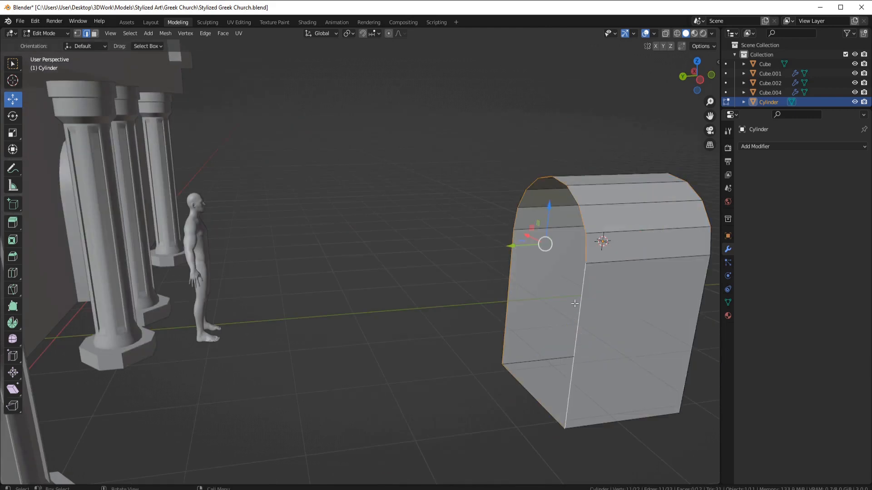
# Duplicate the arched block and move the copy 5.9242 m along X as a spare
pyautogui.moveTo(545, 237); pyautogui.dragTo(427, 268, button='middle')
pyautogui.press('l')
pyautogui.hotkey('shift', 'd')
pyautogui.moveTo(282, 277); pyautogui.dragTo(513, 274)
pyautogui.moveTo(513, 274); pyautogui.dragTo(568, 267, button='middle')
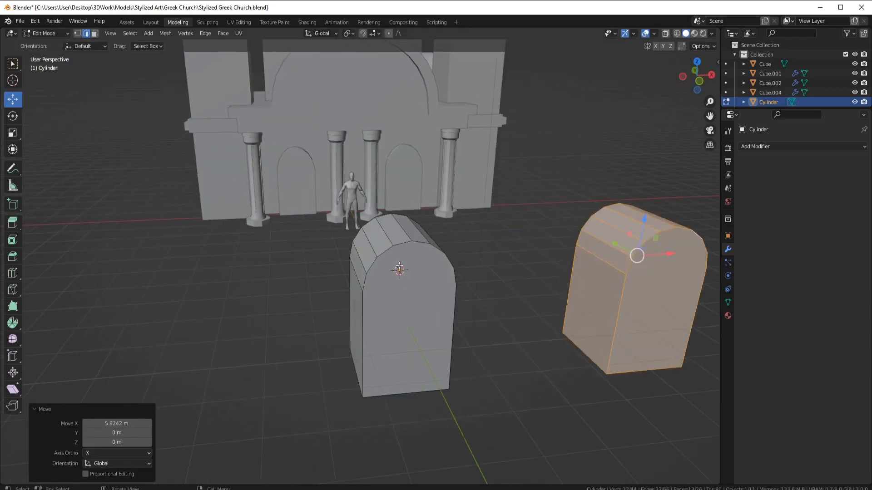
# Narrow the original arched block along X with a scale factor of 0.777
pyautogui.click(414, 247)
pyautogui.press('l')
pyautogui.press('KP_1')
pyautogui.click(462, 286)
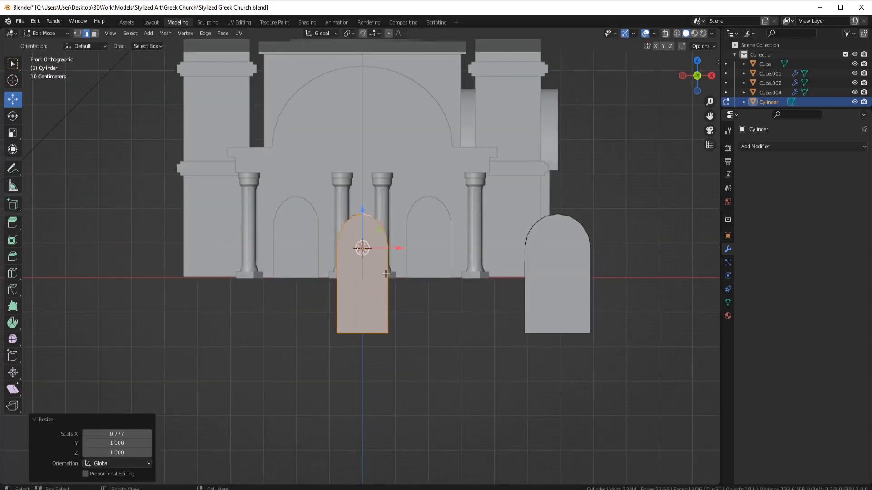
pyautogui.click(442, 211)
# Raise the narrowed block to the gable above the entrance and move it 6.6781 m along Y into the wall
pyautogui.moveTo(362, 213); pyautogui.dragTo(362, 73)
pyautogui.scroll(3, 363, 182)
pyautogui.keyDown('shift'); pyautogui.moveTo(368, 178); pyautogui.dragTo(370, 313, button='middle'); pyautogui.keyUp('shift')
pyautogui.moveTo(409, 255); pyautogui.dragTo(461, 277, button='middle')
pyautogui.moveTo(490, 214); pyautogui.dragTo(245, 160)
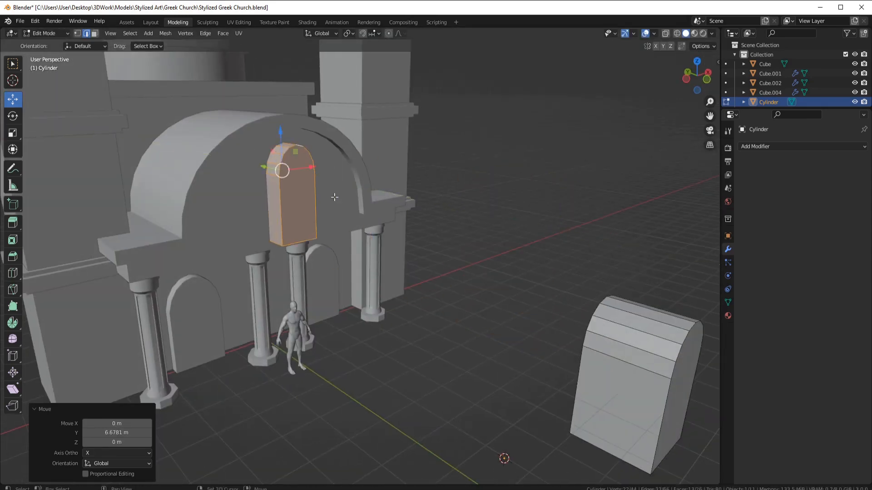
# Scale the window block uniformly to 0.75 and shift it 0.79146 m along negative X from the gable's centre
pyautogui.press('s')
pyautogui.keyDown('shift'); pyautogui.moveTo(408, 172); pyautogui.dragTo(376, 217, button='middle'); pyautogui.keyUp('shift')
pyautogui.click(424, 210)
pyautogui.scroll(4, 372, 220)
pyautogui.press('KP_1')
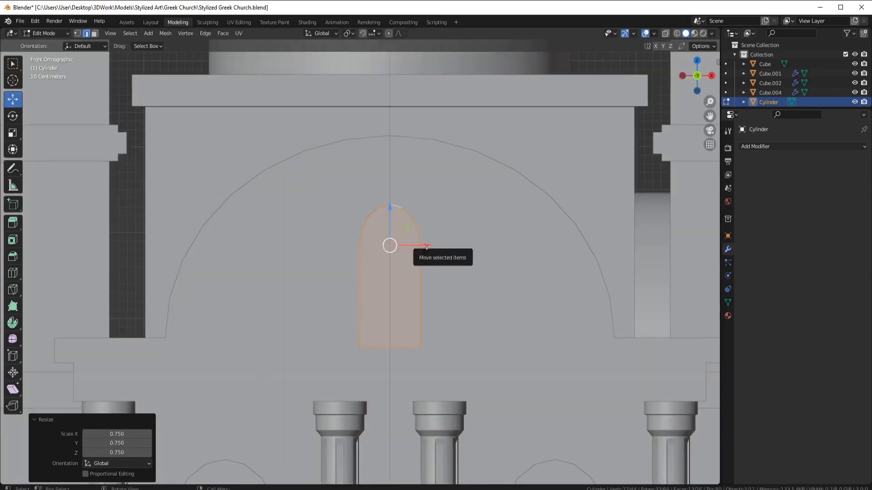
pyautogui.click(358, 251)
pyautogui.moveTo(358, 251)
pyautogui.mouseDown(button='middle')
pyautogui.moveTo(473, 263)
pyautogui.moveTo(319, 253)
pyautogui.moveTo(290, 209)
pyautogui.moveTo(320, 245)
pyautogui.moveTo(357, 252)
pyautogui.mouseUp(button='middle')
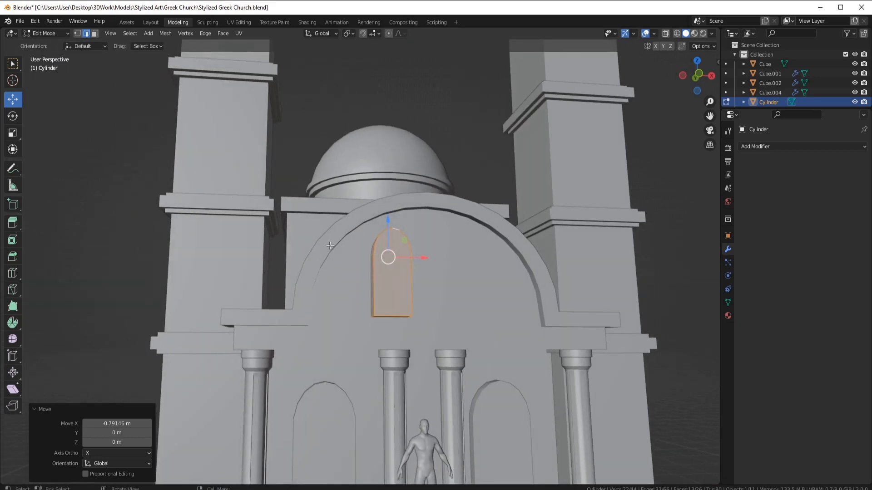
# Add one centred loop cut along the front rim of the entrance gable's arch
pyautogui.press('Tab')
pyautogui.click(330, 246)
pyautogui.press('Tab')
pyautogui.moveTo(272, 248); pyautogui.dragTo(323, 284, button='middle')
pyautogui.scroll(2, 323, 284)
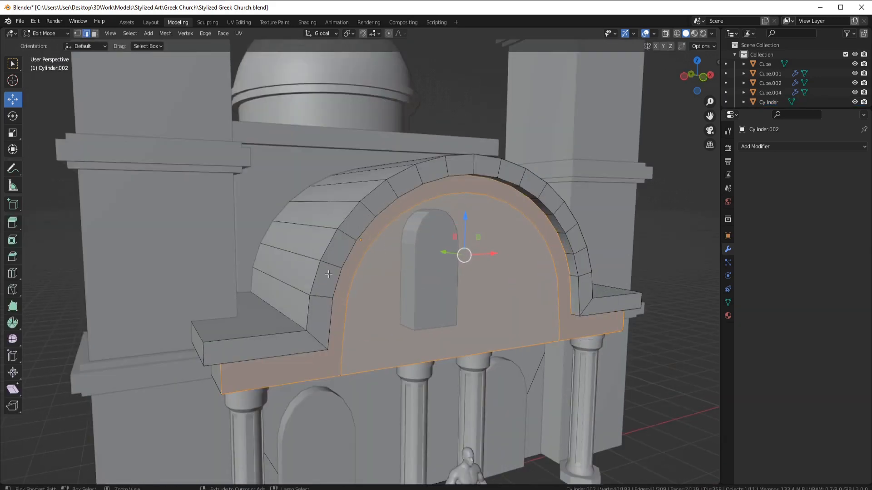
pyautogui.click(329, 274)
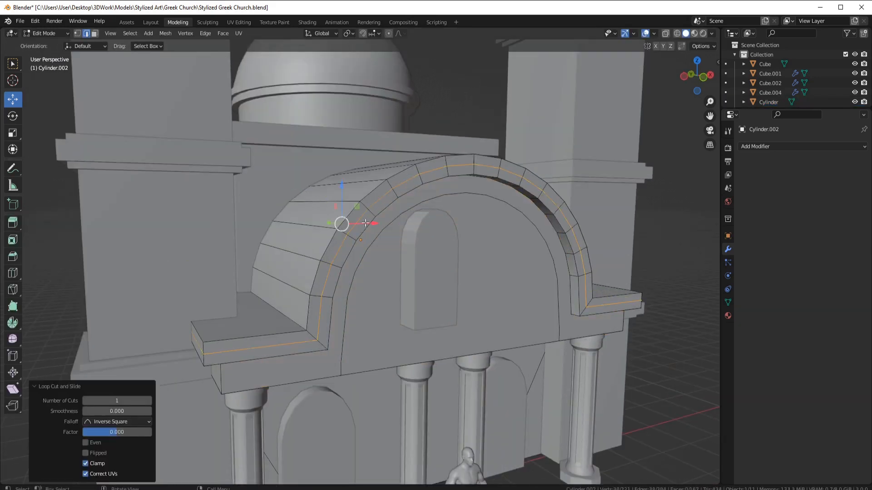
# Bevel the inner edge of the arch rim 0.102 m wide with 3 segments and a custom stepped profile
pyautogui.click(467, 303)
pyautogui.moveTo(467, 303); pyautogui.dragTo(274, 304, button='middle')
pyautogui.scroll(1, 274, 304)
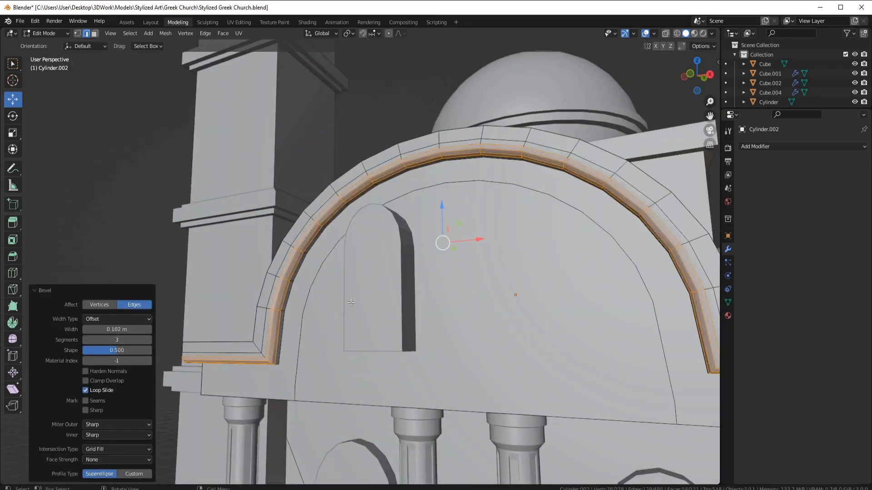
pyautogui.click(134, 474)
pyautogui.moveTo(98, 355); pyautogui.dragTo(55, 367)
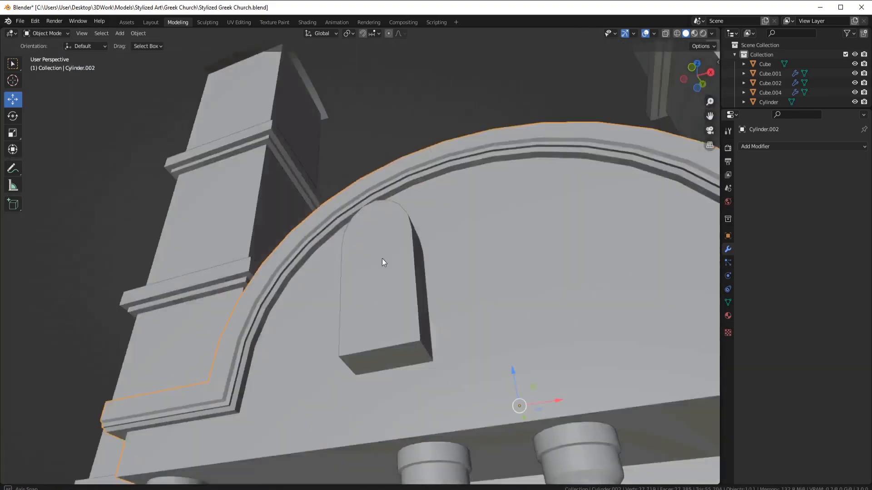
# Separate the window block in the gable from the spare arched block as its own object
pyautogui.click(367, 252)
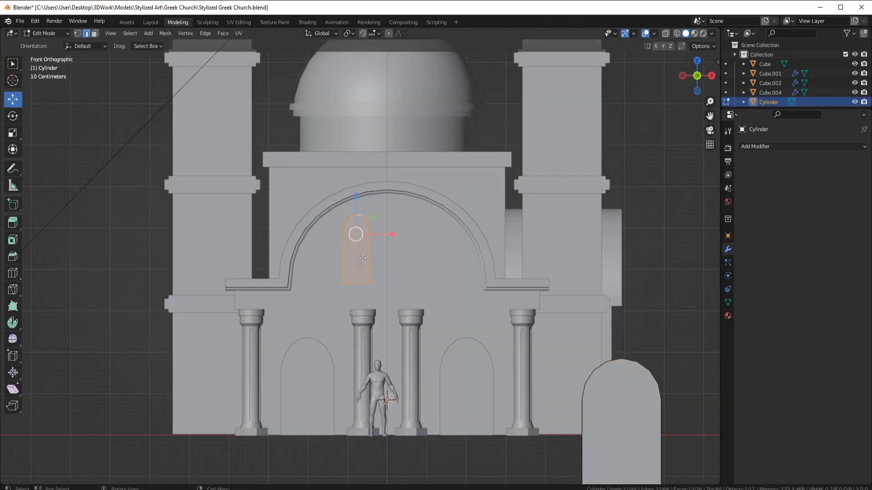
pyautogui.click(362, 258)
pyautogui.press('l')
pyautogui.press('p')
pyautogui.click(363, 258)
pyautogui.press('Tab')
pyautogui.click(365, 261)
pyautogui.scroll(2, 400, 277)
pyautogui.scroll(-3, 436, 289)
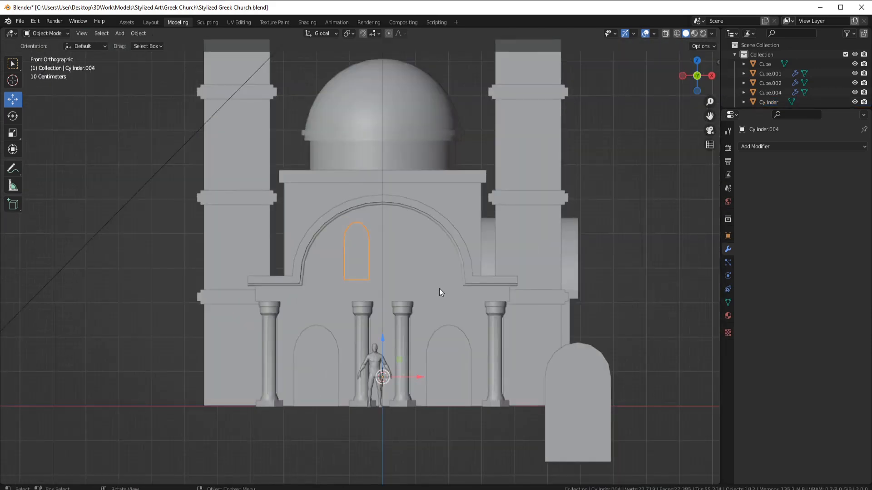
# Set the window block's origin to its geometry
pyautogui.scroll(1, 418, 282)
pyautogui.rightClick(393, 275)
pyautogui.moveTo(394, 275)
pyautogui.click(431, 285)
pyautogui.scroll(3, 439, 241)
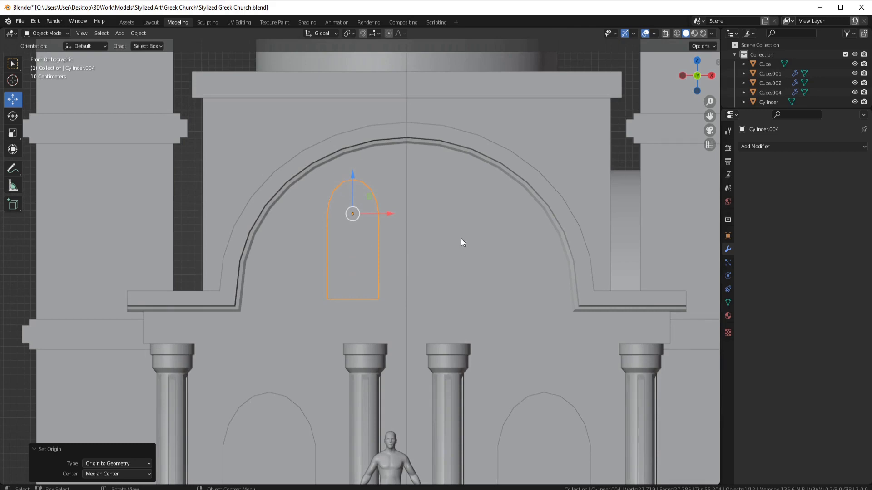
# Rescale the window block slightly and lower it 0.15156 m along Z within the gable
pyautogui.press('s')
pyautogui.click(457, 237)
pyautogui.moveTo(415, 264)
pyautogui.mouseDown(button='middle')
pyautogui.moveTo(451, 239)
pyautogui.moveTo(415, 255)
pyautogui.mouseUp(button='middle')
pyautogui.moveTo(357, 200); pyautogui.dragTo(359, 212)
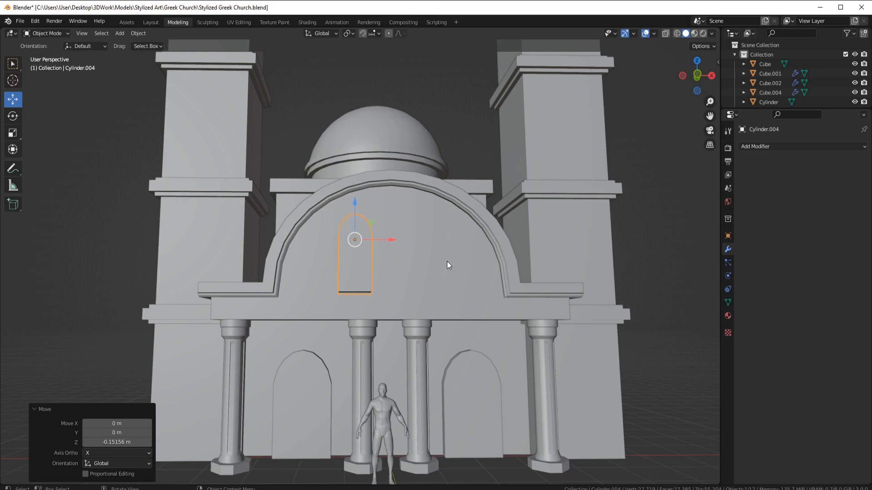
# Duplicate the window block and move the copy 0.79381 m along X to the gable's centre
pyautogui.press('KP_1')
pyautogui.hotkey('shift', 'd')
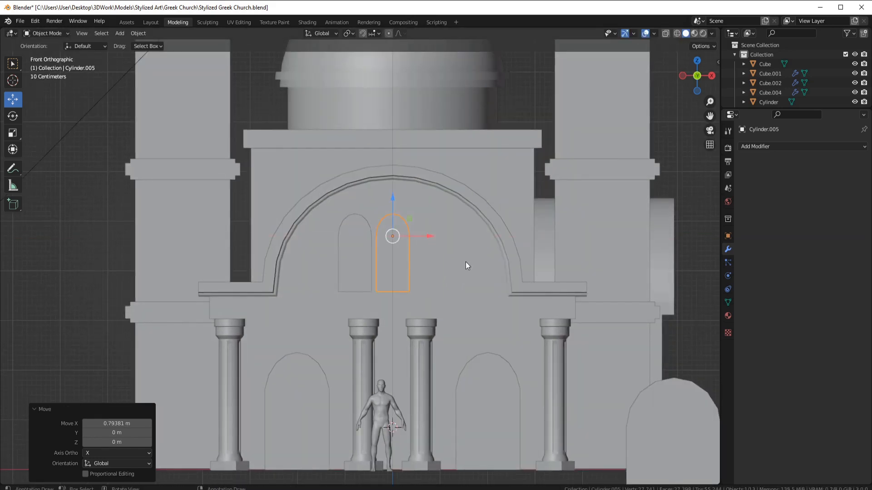
pyautogui.hotkey('shift', 'd')
# Stretch the central window along Z and raise it 0.1339 m so its base aligns with the side window
pyautogui.press('s')
pyautogui.press('z')
pyautogui.click(539, 299)
pyautogui.moveTo(394, 202); pyautogui.dragTo(395, 193)
pyautogui.scroll(3, 475, 291)
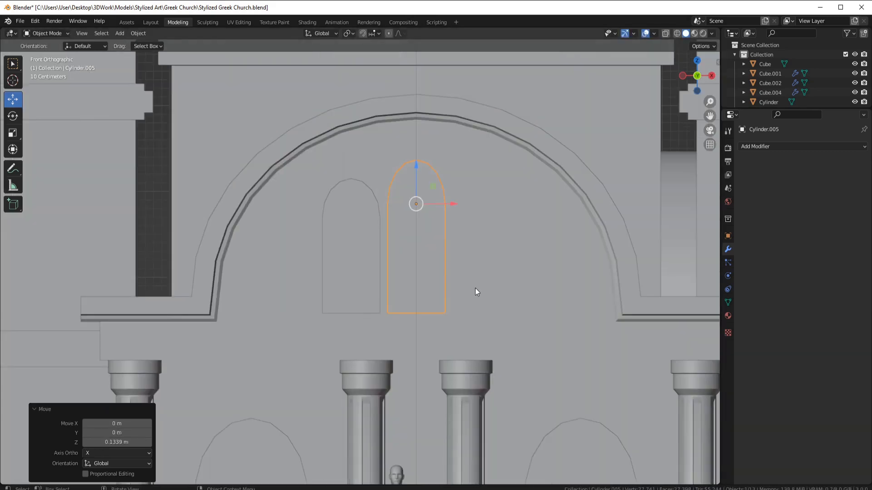
# Adjust the side window's X position to fine-tune its gap to the central window
pyautogui.scroll(-2, 521, 276)
pyautogui.scroll(1, 518, 275)
pyautogui.click(363, 243)
pyautogui.moveTo(388, 225); pyautogui.dragTo(377, 226)
pyautogui.moveTo(380, 226); pyautogui.dragTo(384, 225)
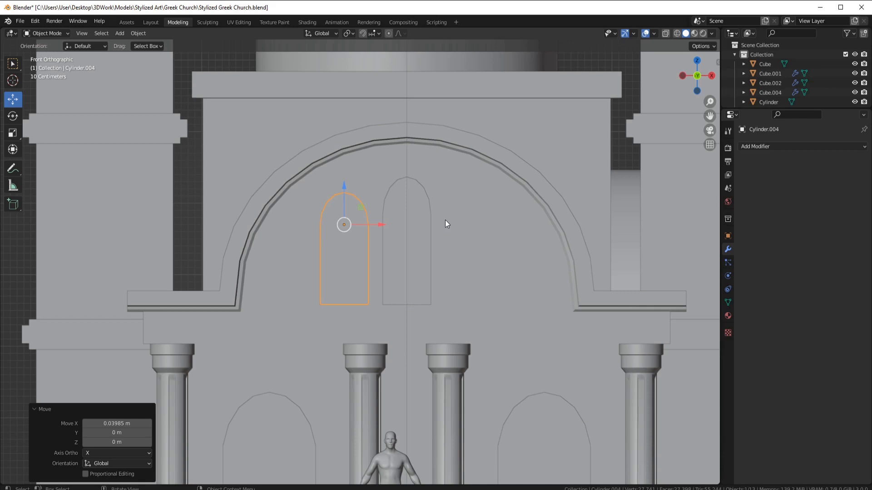
# Mirror the side window across X, apply the modifier and join the pair with the central window
pyautogui.rightClick(446, 220)
pyautogui.click(771, 146)
pyautogui.click(672, 257)
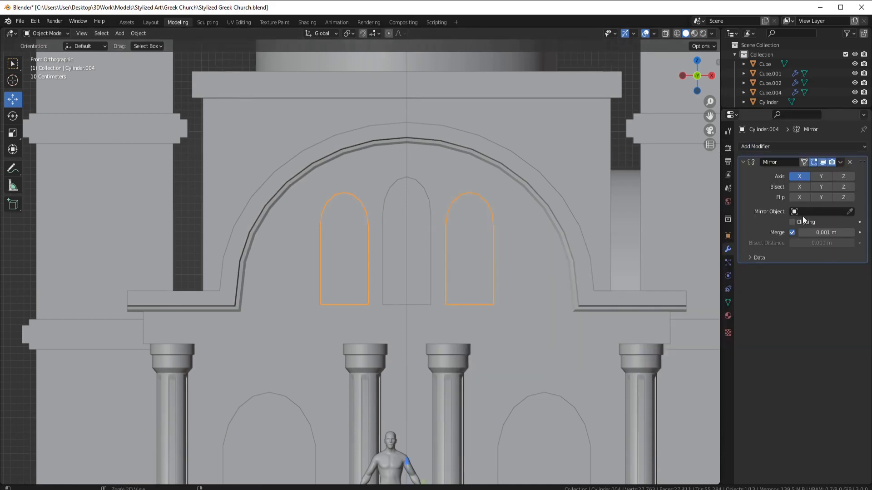
pyautogui.hotkey('ctrl', 'a')
pyautogui.keyDown('shift'); pyautogui.click(424, 267); pyautogui.keyUp('shift')
pyautogui.hotkey('ctrl', 'j')
pyautogui.moveTo(450, 305); pyautogui.dragTo(499, 339, button='middle')
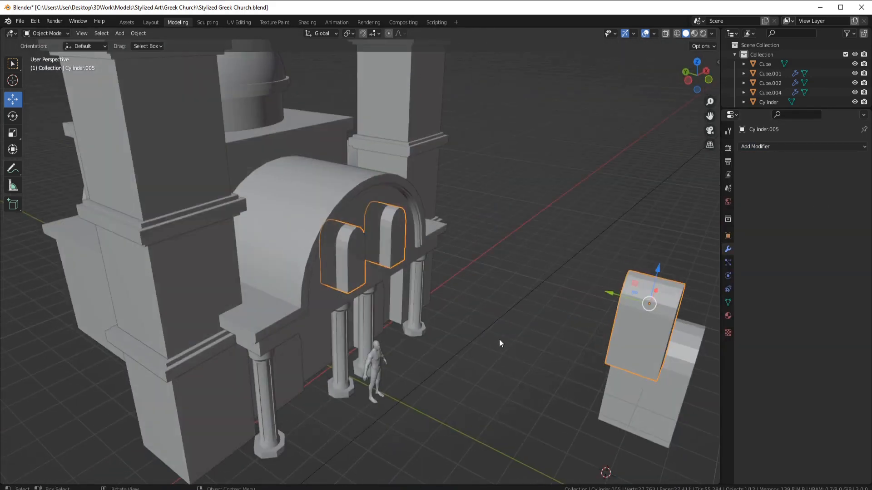
# Move the two side windows 6.6663 m along negative Y, in line with the central window
pyautogui.scroll(-1, 500, 340)
pyautogui.press('Tab')
pyautogui.press('l')
pyautogui.moveTo(551, 286)
pyautogui.mouseDown()
pyautogui.moveTo(319, 243)
pyautogui.moveTo(551, 284)
pyautogui.mouseUp()
# Bisect all three windows straight across near their rear with plane normal 0, 1, 0 and clear the outer side
pyautogui.press('KP_7')
pyautogui.scroll(3, 440, 304)
pyautogui.click(165, 33)
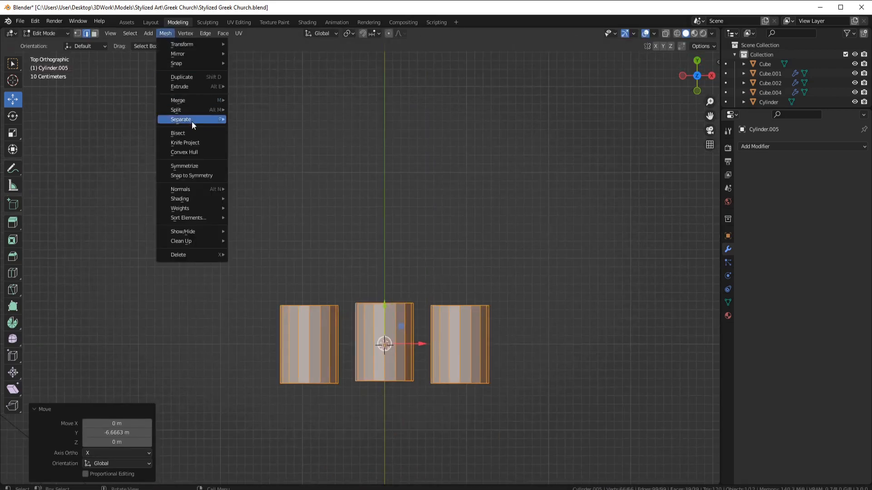
pyautogui.click(188, 133)
pyautogui.moveTo(264, 311); pyautogui.dragTo(521, 313)
pyautogui.click(124, 413)
pyautogui.click(86, 459)
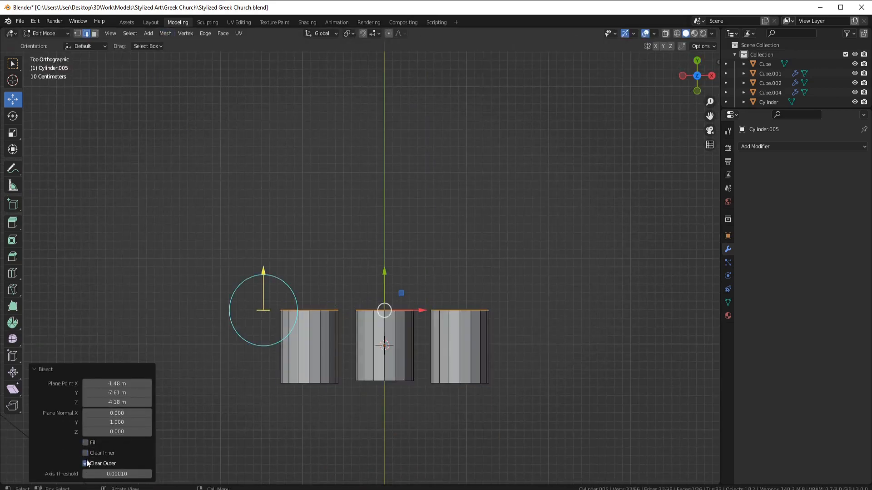
# Bisect all three windows straight across near their front and clear the inner side so the front faces align
pyautogui.press('a')
pyautogui.click(162, 34)
pyautogui.click(178, 133)
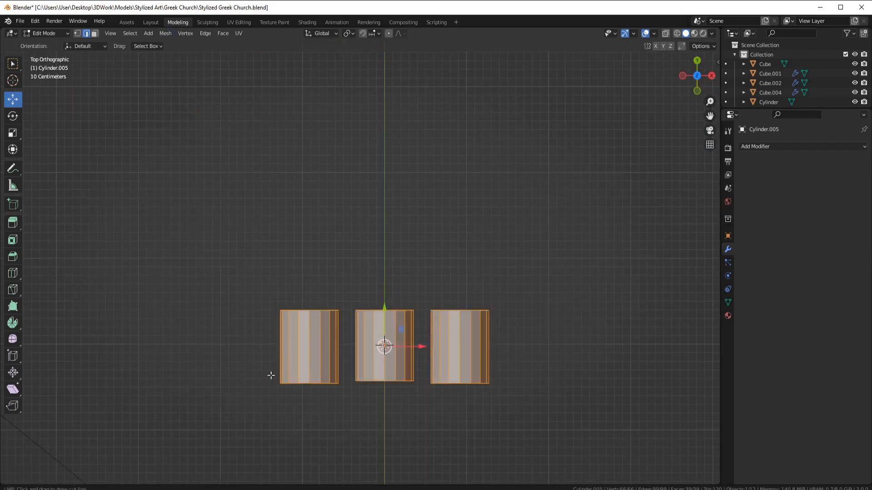
pyautogui.moveTo(271, 376); pyautogui.dragTo(557, 377)
pyautogui.click(95, 463)
pyautogui.click(95, 455)
pyautogui.press('Tab')
pyautogui.moveTo(474, 317); pyautogui.dragTo(401, 279, button='middle')
pyautogui.scroll(1, 401, 279)
pyautogui.press('Tab')
pyautogui.moveTo(349, 297); pyautogui.dragTo(384, 306, button='middle')
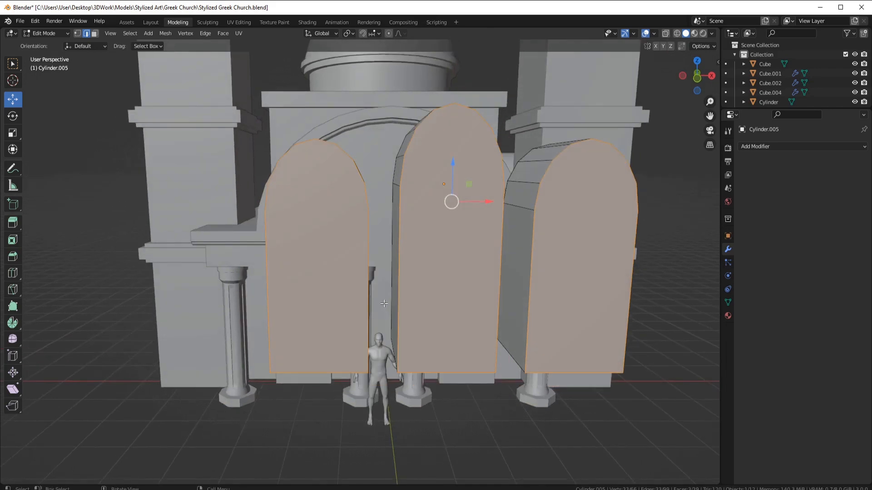
# Try to bisect the three windows horizontally just below the base of their arches
pyautogui.press('KP_1')
pyautogui.click(166, 33)
pyautogui.click(181, 130)
pyautogui.moveTo(256, 240); pyautogui.dragTo(590, 240)
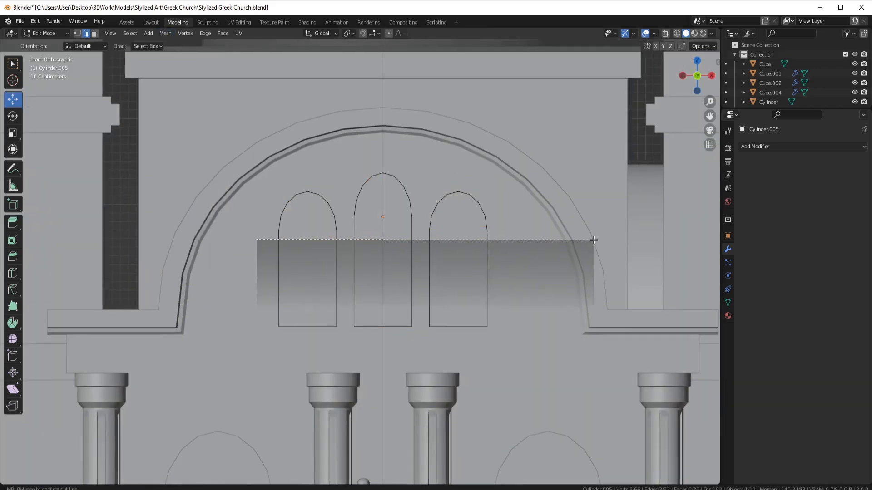
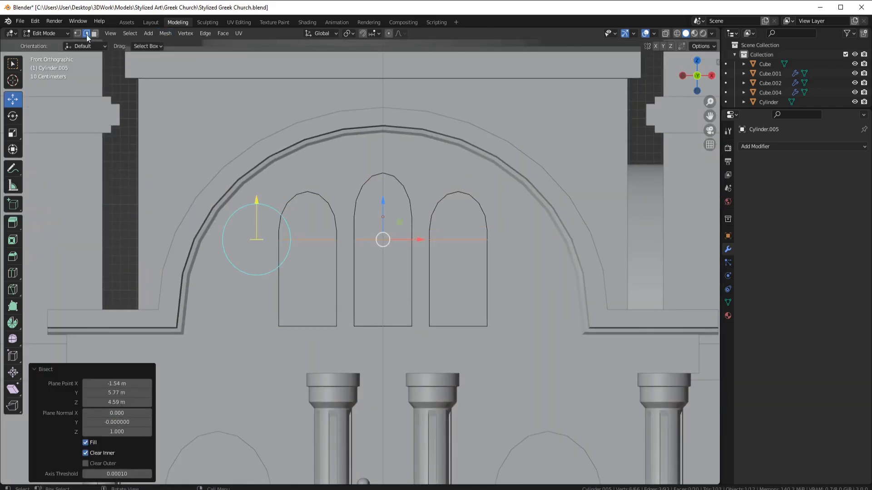
pyautogui.click(373, 347)
pyautogui.moveTo(386, 259); pyautogui.dragTo(354, 254, button='middle')
pyautogui.hotkey('ctrl', 'z')
pyautogui.hotkey('ctrl', 'z')
# Bisect all three windows with a level horizontal cut just below the base of their arches
pyautogui.press('KP_1')
pyautogui.click(165, 33)
pyautogui.moveTo(186, 109)
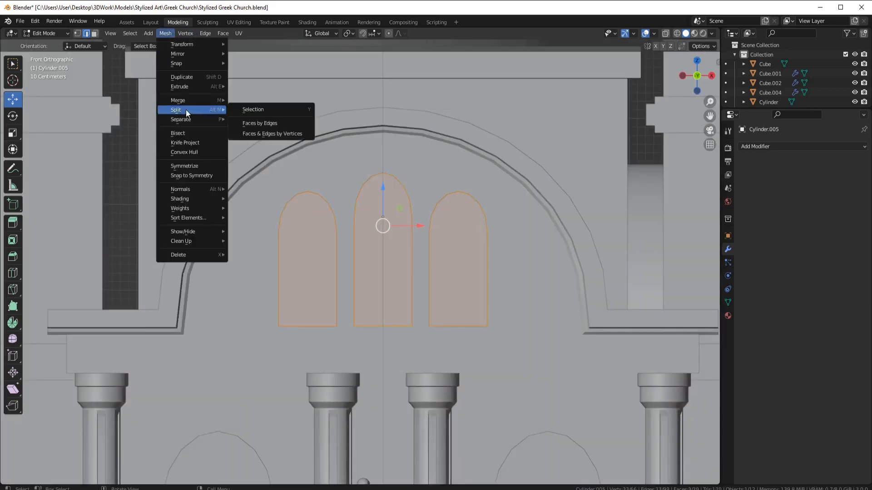
pyautogui.click(186, 133)
pyautogui.moveTo(270, 243); pyautogui.dragTo(576, 244)
pyautogui.click(124, 413)
# Fill the gaps between neighbouring windows with faces below the horizontal cut
pyautogui.moveTo(391, 302)
pyautogui.mouseDown(button='middle')
pyautogui.moveTo(406, 344)
pyautogui.moveTo(396, 318)
pyautogui.mouseUp(button='middle')
pyautogui.click(327, 282)
pyautogui.press('f')
pyautogui.moveTo(513, 268); pyautogui.dragTo(491, 254, button='middle')
pyautogui.press('KP_1')
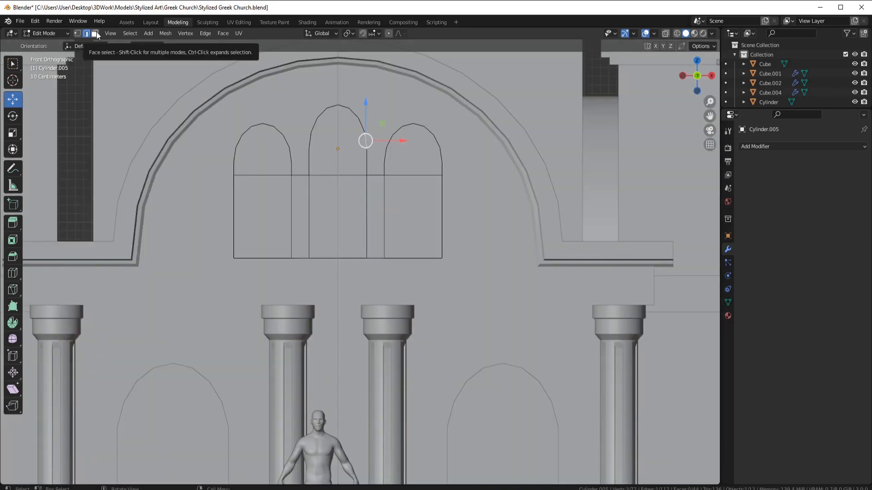
# Delete the faces bridging the window gaps and widen the middle window along X by a factor of 1.098
pyautogui.press('x')
pyautogui.click(393, 186)
pyautogui.moveTo(393, 187); pyautogui.dragTo(386, 197, button='middle')
pyautogui.click(359, 191)
pyautogui.moveTo(299, 175); pyautogui.dragTo(332, 185, button='middle')
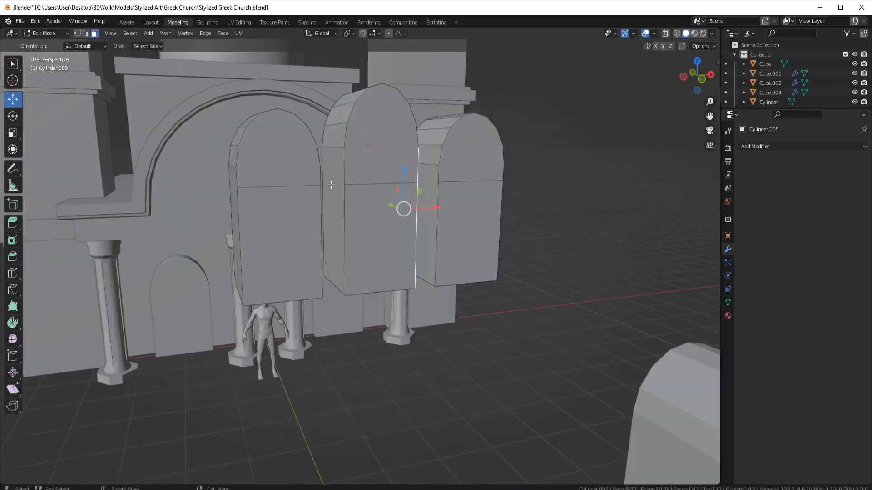
pyautogui.keyDown('ctrl'); pyautogui.click(341, 114); pyautogui.keyUp('ctrl')
pyautogui.moveTo(340, 116); pyautogui.dragTo(346, 208, button='middle')
pyautogui.keyDown('ctrl'); pyautogui.click(318, 227); pyautogui.keyUp('ctrl')
pyautogui.press('KP_1')
pyautogui.press('s')
pyautogui.press('x')
pyautogui.click(435, 212)
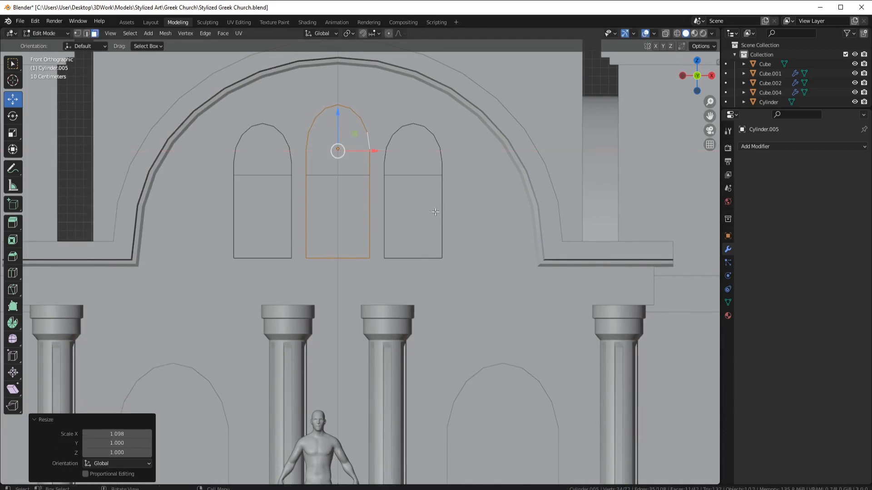
# Fill the lower gaps between the windows with faces and separate a duplicate of them, pulled forward, into its own object
pyautogui.moveTo(435, 212); pyautogui.dragTo(416, 252, button='middle')
pyautogui.press('2')
pyautogui.click(349, 257)
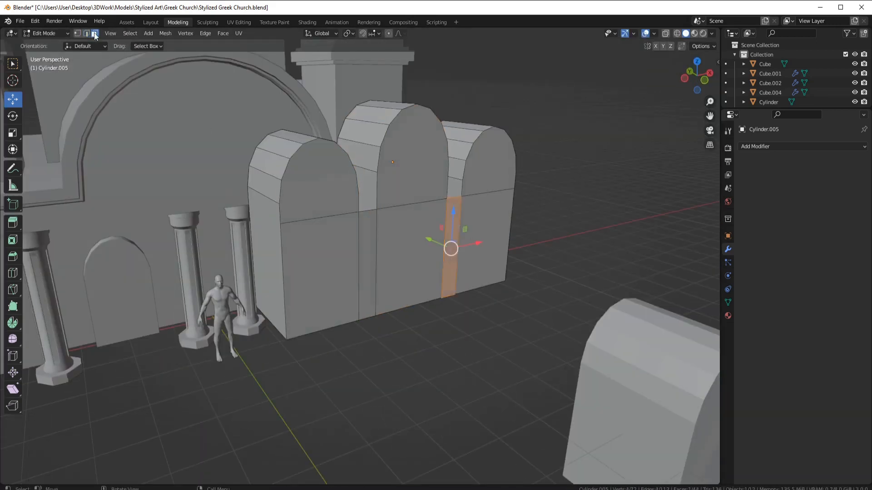
pyautogui.keyDown('shift'); pyautogui.click(367, 268); pyautogui.keyUp('shift')
pyautogui.hotkey('shift', 'd')
pyautogui.moveTo(437, 268); pyautogui.dragTo(544, 304)
pyautogui.press('p')
pyautogui.click(571, 295)
# Delete the original gap faces from between the three window solids
pyautogui.click(403, 300)
pyautogui.keyDown('shift'); pyautogui.click(467, 253); pyautogui.keyUp('shift')
pyautogui.press('x')
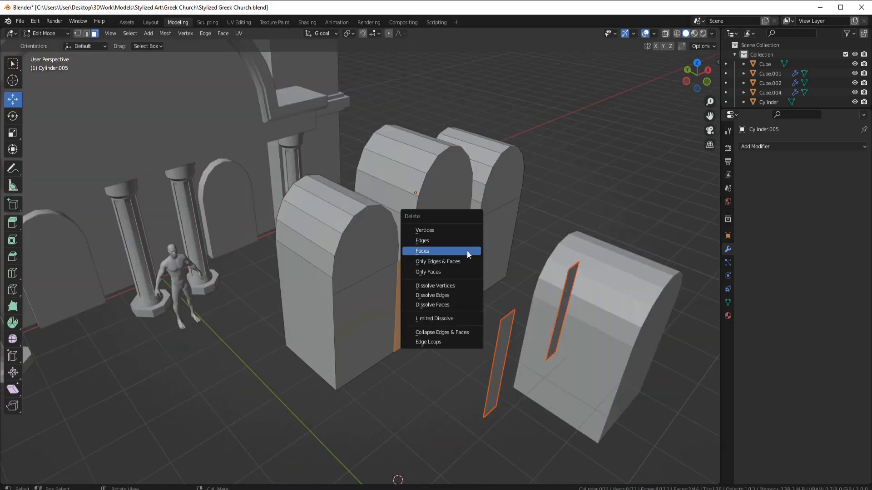
pyautogui.click(467, 251)
# Shade the window solids smooth and enable Auto Smooth at 30°
pyautogui.scroll(-4, 466, 255)
pyautogui.press('Tab')
pyautogui.click(429, 236)
pyautogui.rightClick(477, 232)
pyautogui.click(473, 216)
pyautogui.click(728, 303)
pyautogui.click(792, 344)
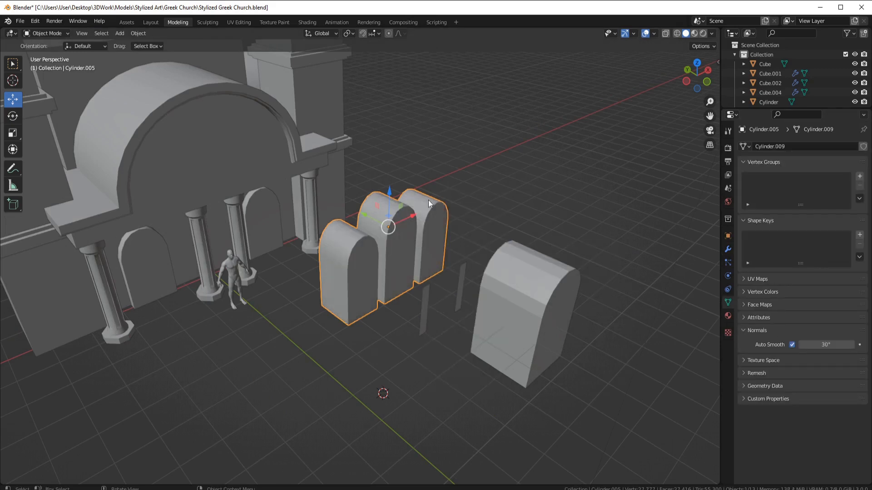
# Duplicate the front faces of the three windows, move the copies forward and separate them into their own object
pyautogui.moveTo(429, 203); pyautogui.dragTo(405, 281, button='middle')
pyautogui.press('Tab')
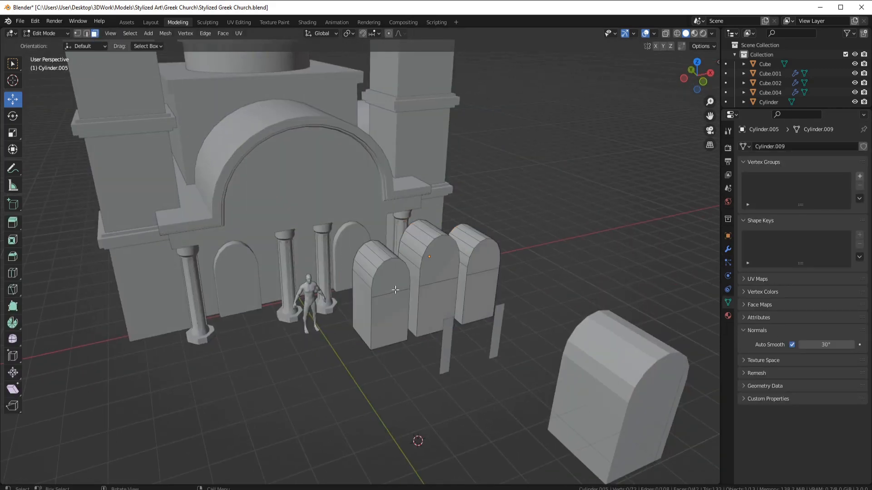
pyautogui.moveTo(484, 287); pyautogui.dragTo(511, 295, button='middle')
pyautogui.hotkey('shift', 'd')
pyautogui.rightClick(504, 289)
pyautogui.moveTo(440, 253); pyautogui.dragTo(475, 268)
pyautogui.press('p')
pyautogui.click(474, 270)
pyautogui.press('Tab')
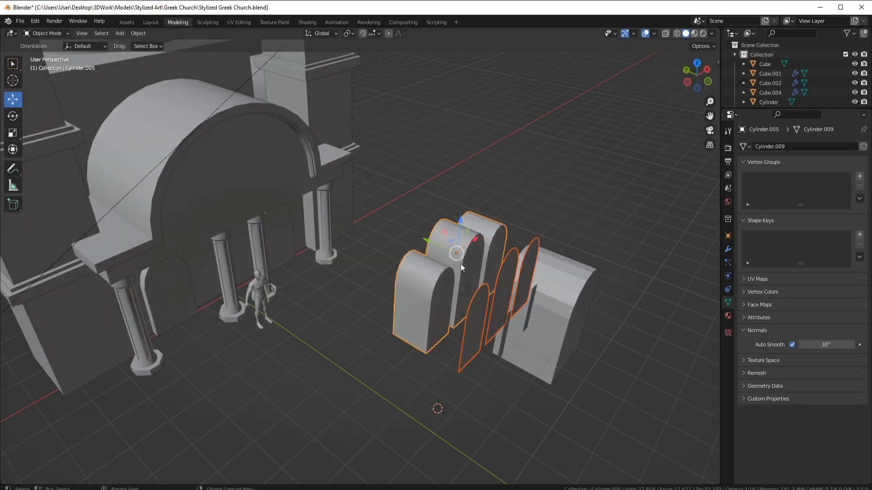
# Move the three window solids 6.4046 m along Y so they intersect the gable wall
pyautogui.moveTo(456, 307); pyautogui.dragTo(465, 313, button='middle')
pyautogui.moveTo(436, 249); pyautogui.dragTo(241, 176)
pyautogui.keyDown('shift'); pyautogui.moveTo(358, 237); pyautogui.dragTo(467, 286, button='middle'); pyautogui.keyUp('shift')
pyautogui.scroll(4, 468, 286)
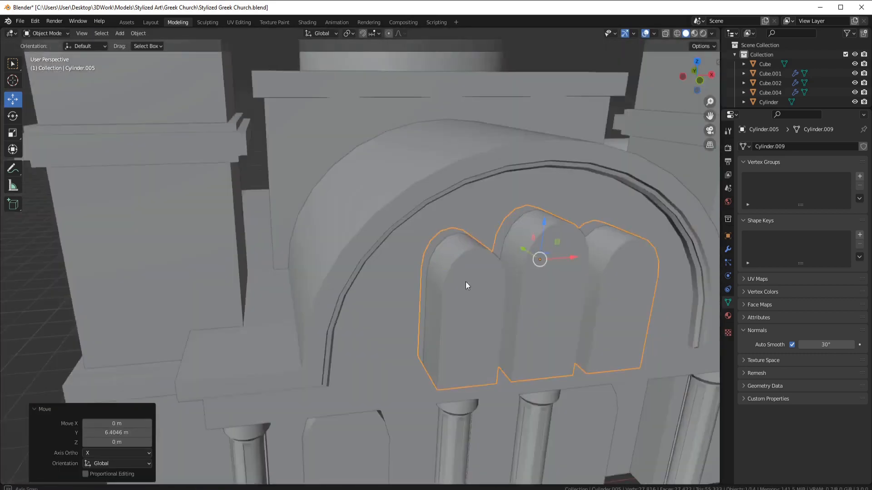
# Save the file, then apply all transforms to the arched church front and set its origin to its geometry
pyautogui.scroll(-4, 467, 286)
pyautogui.click(21, 21)
pyautogui.click(30, 86)
pyautogui.click(318, 273)
pyautogui.hotkey('ctrl', 'a')
pyautogui.click(568, 249)
pyautogui.rightClick(568, 249)
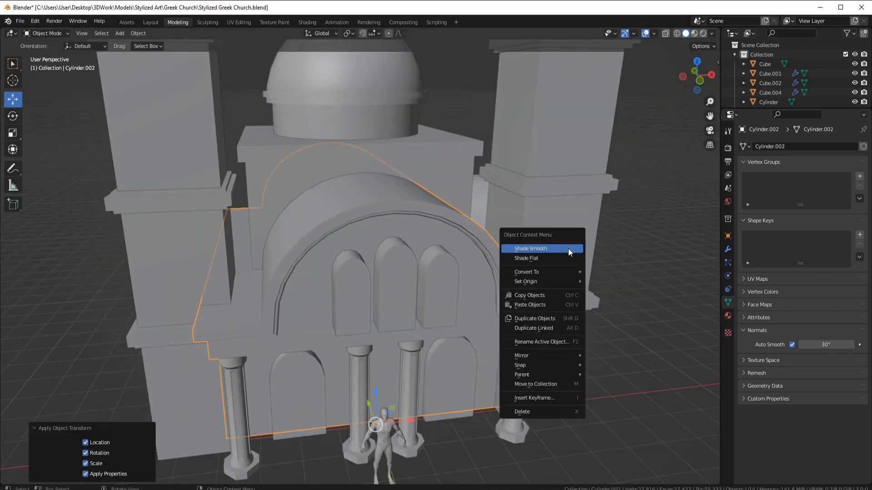
pyautogui.click(606, 291)
# Cut the three window recesses into the church front with a Boolean modifier that uses the window solids
pyautogui.click(728, 249)
pyautogui.click(767, 147)
pyautogui.click(694, 194)
pyautogui.click(849, 201)
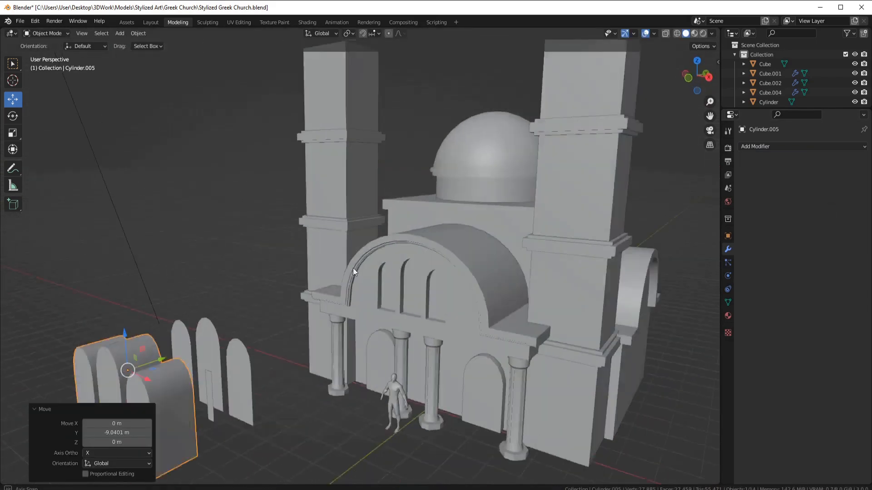
# Move the arched window faces 7.5901 m along Y to the gable wall and inset all of them for frame borders
pyautogui.moveTo(353, 267); pyautogui.dragTo(382, 273, button='middle')
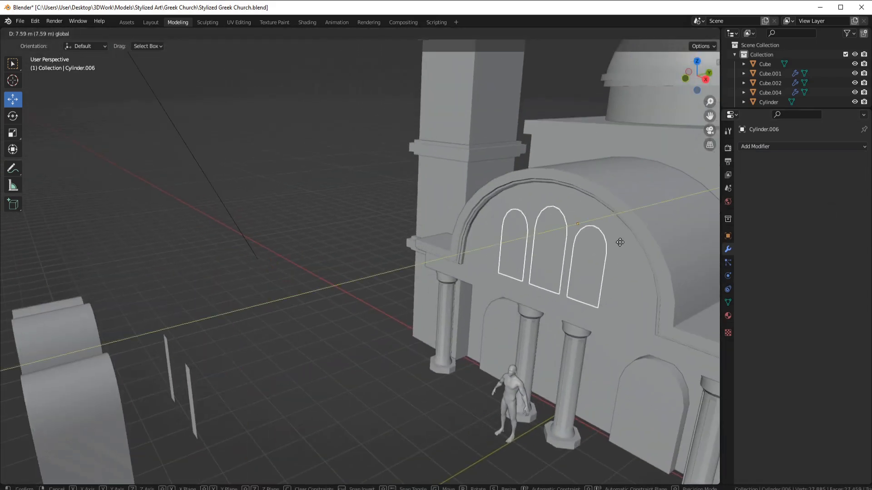
pyautogui.scroll(10, 408, 304)
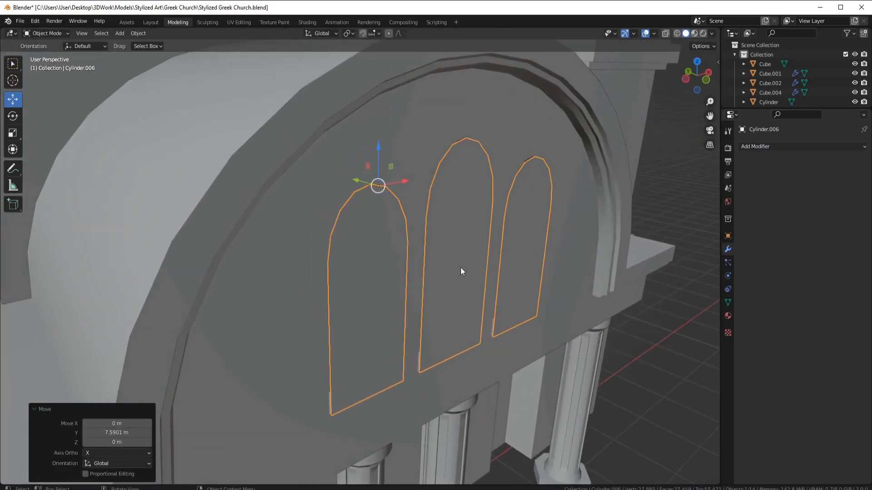
pyautogui.press('Tab')
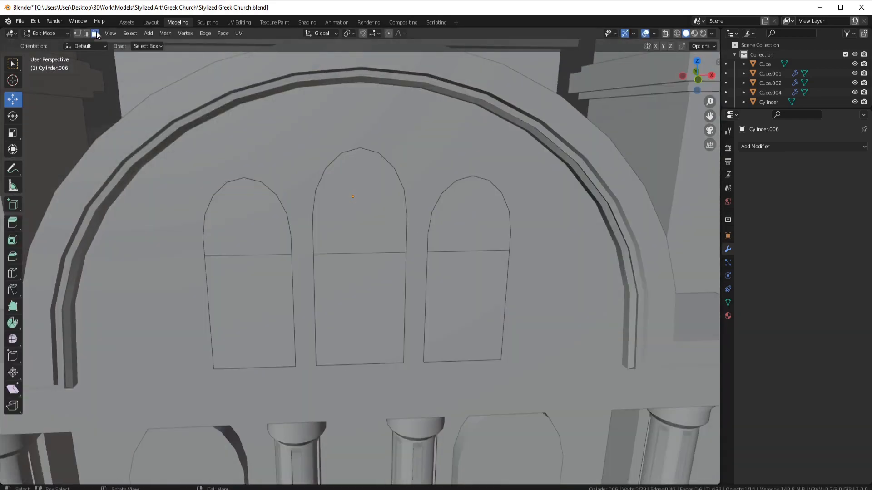
pyautogui.click(248, 291)
pyautogui.keyDown('shift'); pyautogui.click(360, 295); pyautogui.keyUp('shift')
pyautogui.keyDown('shift'); pyautogui.click(464, 299); pyautogui.keyUp('shift')
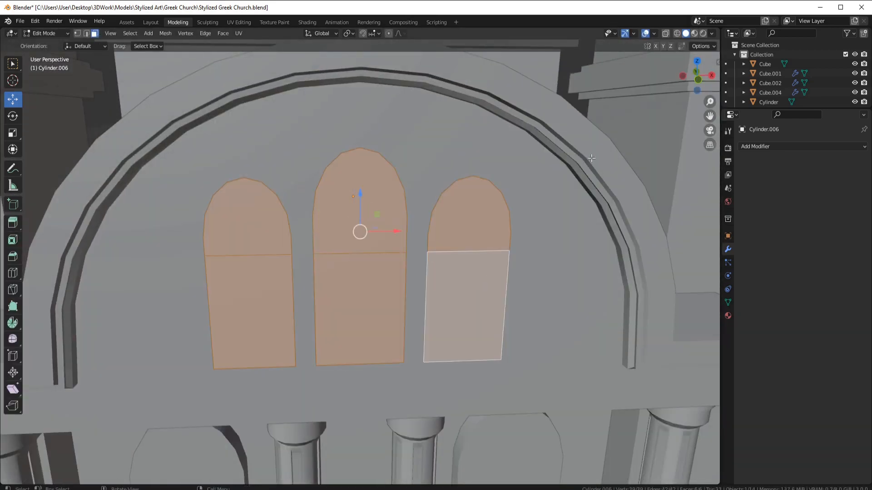
pyautogui.press('i')
pyautogui.click(360, 236)
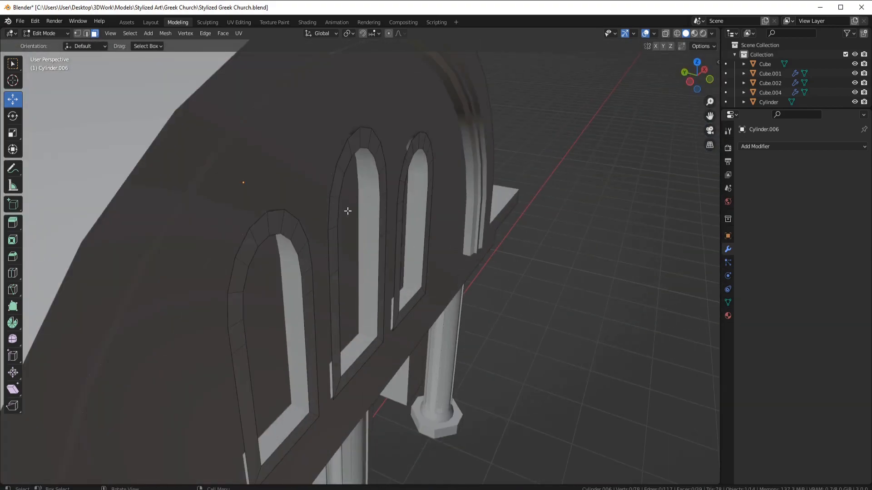
# Extrude all three window frames about 0.068 m and move them about 0.049 m along Y into the recesses
pyautogui.press('a')
pyautogui.press('e')
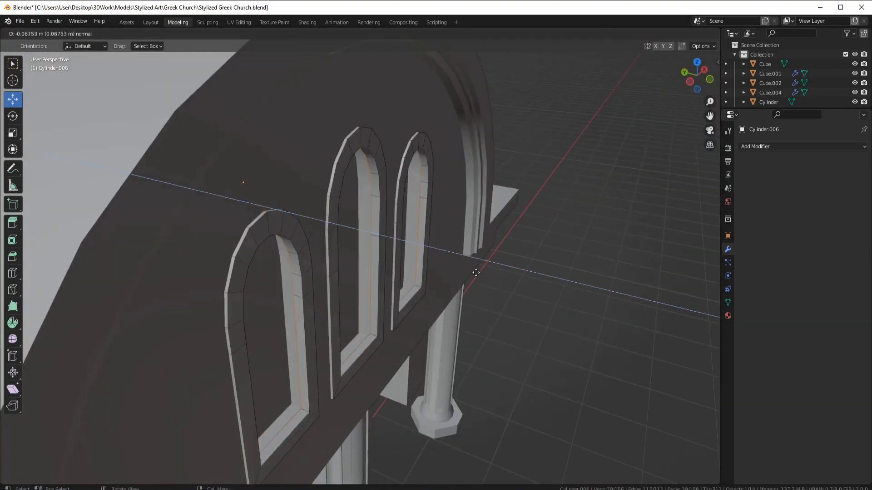
pyautogui.click(474, 273)
pyautogui.moveTo(475, 273); pyautogui.dragTo(420, 249, button='middle')
pyautogui.press('Tab')
pyautogui.moveTo(239, 203); pyautogui.dragTo(234, 204)
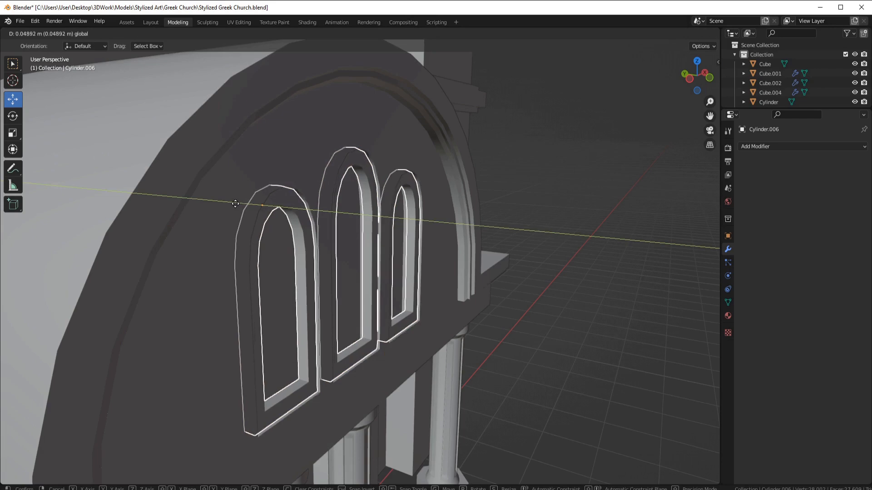
pyautogui.click(236, 204)
# Bevel the outer edge loops of the three window recesses in the church front by 0.0313 m with one segment
pyautogui.moveTo(235, 203); pyautogui.dragTo(431, 158, button='middle')
pyautogui.scroll(2, 424, 218)
pyautogui.press('Tab')
pyautogui.press('Tab')
pyautogui.click(277, 181)
pyautogui.press('Tab')
pyautogui.press('2')
pyautogui.keyDown('alt'); pyautogui.click(248, 168); pyautogui.keyUp('alt')
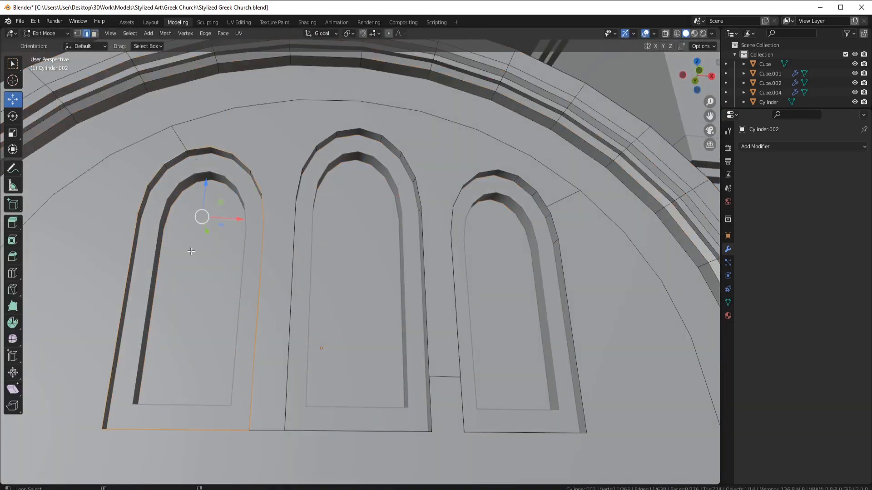
pyautogui.moveTo(629, 308); pyautogui.dragTo(535, 315, button='middle')
pyautogui.hotkey('ctrl', 'b')
pyautogui.click(543, 323)
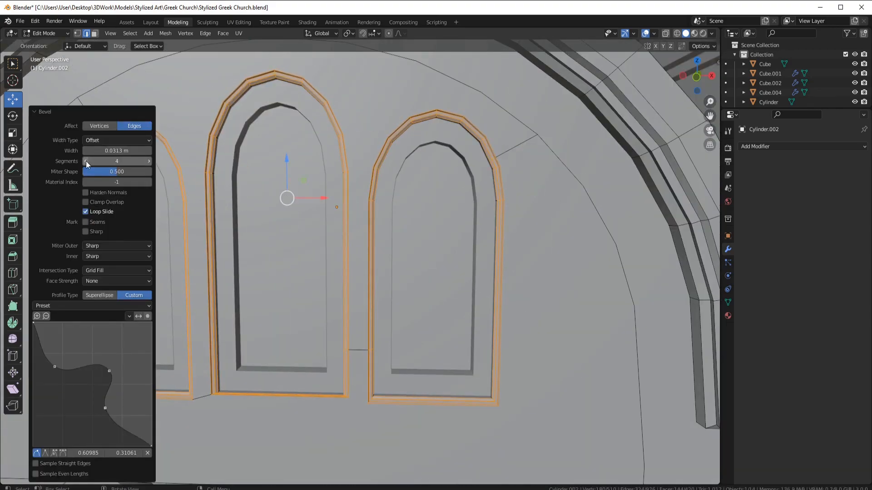
pyautogui.click(86, 161)
pyautogui.click(85, 161)
pyautogui.click(86, 161)
pyautogui.moveTo(464, 290); pyautogui.dragTo(447, 349, button='middle')
pyautogui.press('Tab')
# Move the large arched cutter block 17.449 m along X, away from the church
pyautogui.scroll(-3, 475, 352)
pyautogui.scroll(-5, 475, 352)
pyautogui.scroll(-5, 405, 343)
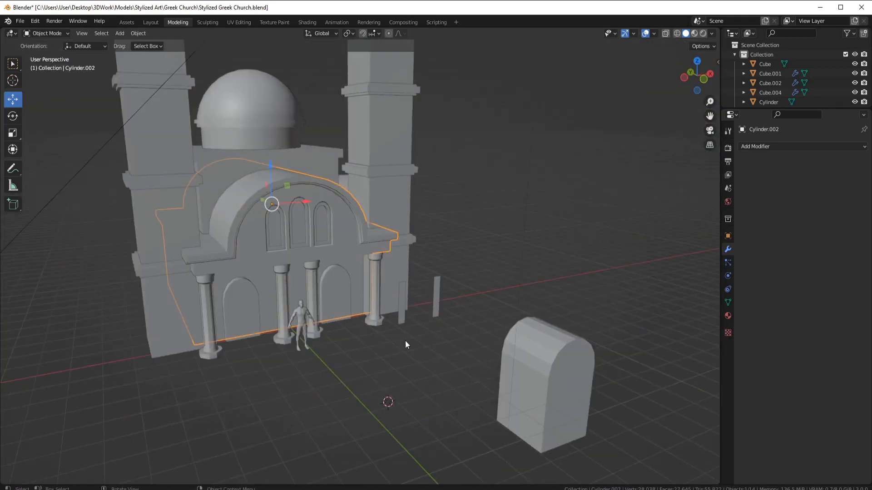
pyautogui.click(414, 320)
pyautogui.moveTo(396, 317); pyautogui.dragTo(586, 313)
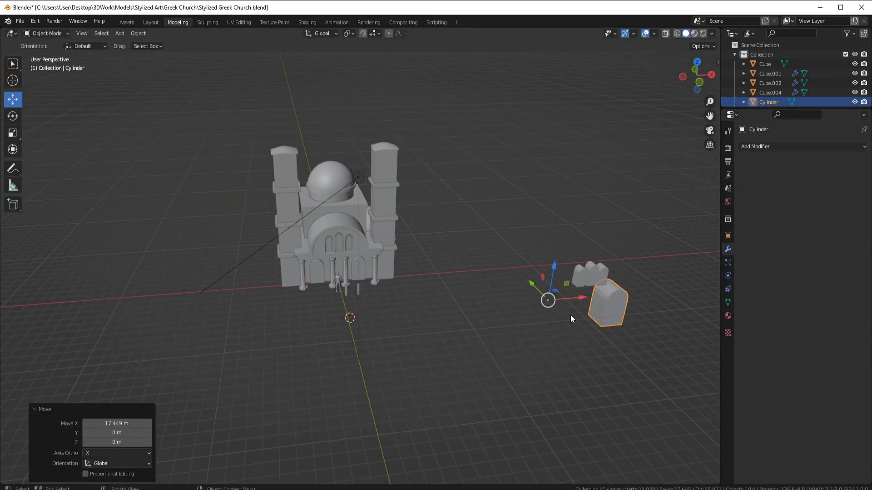
# Extrude the two narrow strips in front of the gable windows into rectangular pillars
pyautogui.scroll(4, 354, 357)
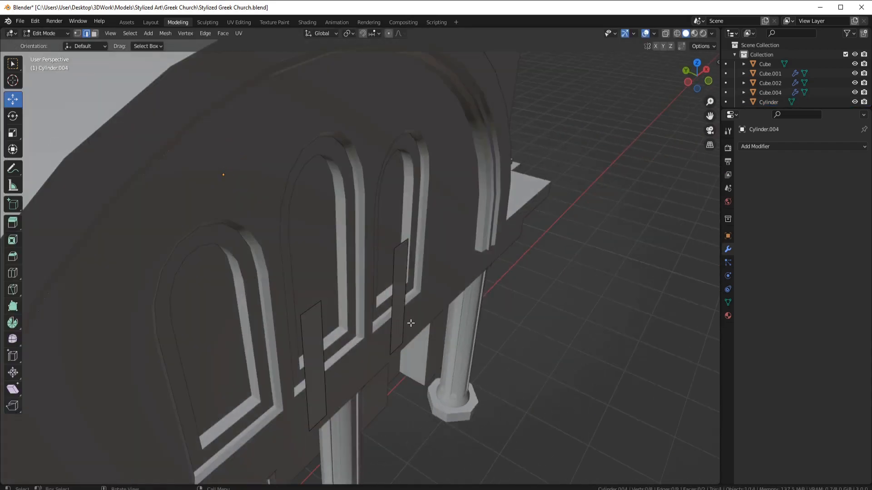
pyautogui.press('a')
pyautogui.press('e')
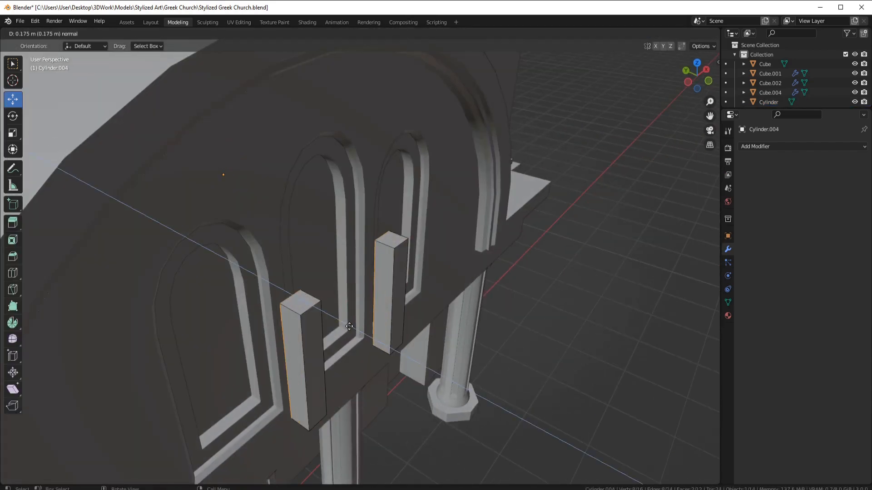
pyautogui.click(369, 301)
pyautogui.moveTo(369, 300); pyautogui.dragTo(350, 291, button='middle')
# Move both pillars 0.26011 m along Y into the wall between the windows
pyautogui.click(94, 33)
pyautogui.click(272, 298)
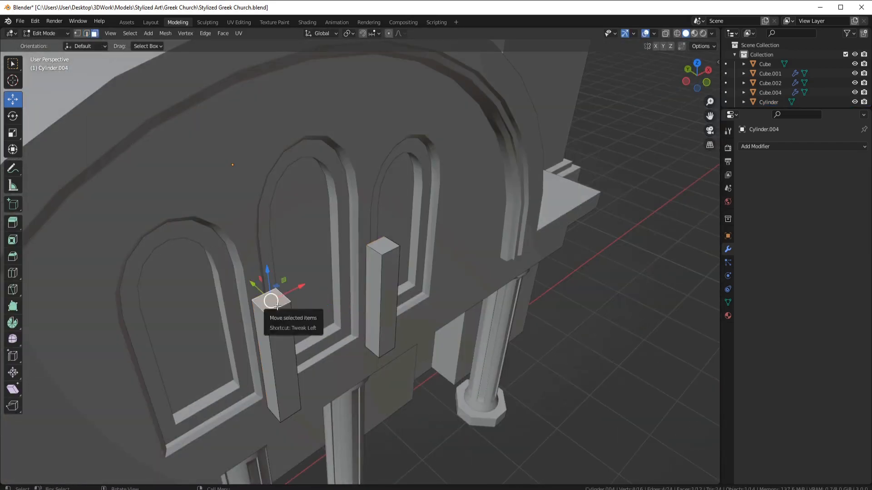
pyautogui.press('l')
pyautogui.press('l')
pyautogui.moveTo(308, 304); pyautogui.dragTo(287, 288)
pyautogui.moveTo(345, 240); pyautogui.dragTo(297, 218, button='middle')
pyautogui.scroll(2, 313, 199)
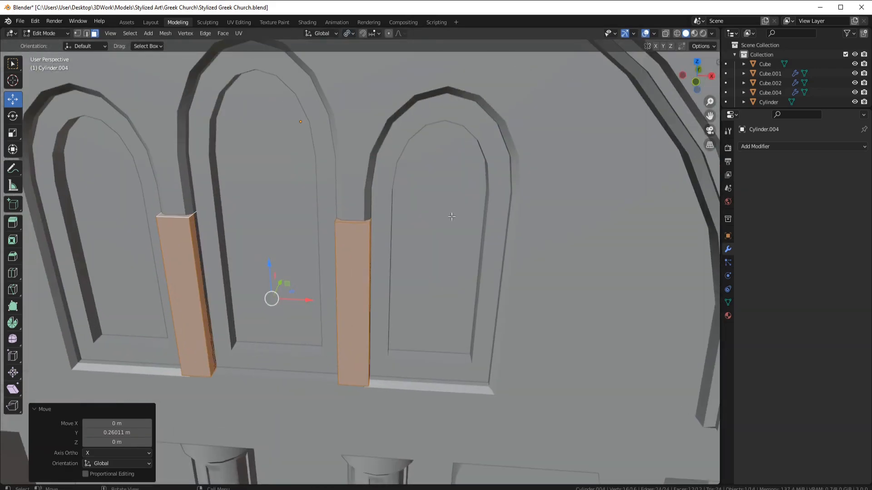
# Form wider block capitals at the tops of the two window pillars
pyautogui.scroll(-2, 489, 218)
pyautogui.moveTo(489, 217)
pyautogui.mouseDown(button='middle')
pyautogui.moveTo(518, 177)
pyautogui.moveTo(490, 202)
pyautogui.mouseUp(button='middle')
pyautogui.moveTo(299, 247); pyautogui.dragTo(300, 229)
pyautogui.moveTo(328, 193); pyautogui.dragTo(288, 284, button='middle')
pyautogui.click(287, 244)
pyautogui.keyDown('shift'); pyautogui.click(381, 201); pyautogui.keyUp('shift')
pyautogui.click(341, 239)
pyautogui.scroll(2, 415, 249)
pyautogui.moveTo(345, 277)
pyautogui.mouseDown(button='middle')
pyautogui.moveTo(415, 249)
pyautogui.moveTo(398, 273)
pyautogui.moveTo(358, 272)
pyautogui.mouseUp(button='middle')
# Move the pillar object with its capitals about 0.014 m along Y towards the wall
pyautogui.press('Tab')
pyautogui.press('g')
pyautogui.press('y')
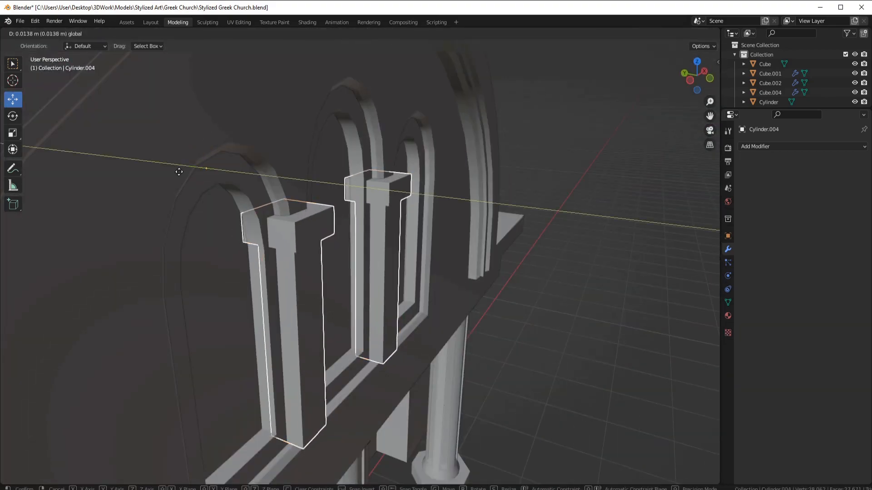
pyautogui.click(179, 172)
pyautogui.moveTo(179, 171); pyautogui.dragTo(257, 171, button='middle')
# Add a cube, shrink and raise it below the windows, then flatten it to 0.570 in Z and stretch it into a sill
pyautogui.scroll(-2, 257, 171)
pyautogui.hotkey('shift', 'a')
pyautogui.click(399, 274)
pyautogui.scroll(-7, 440, 239)
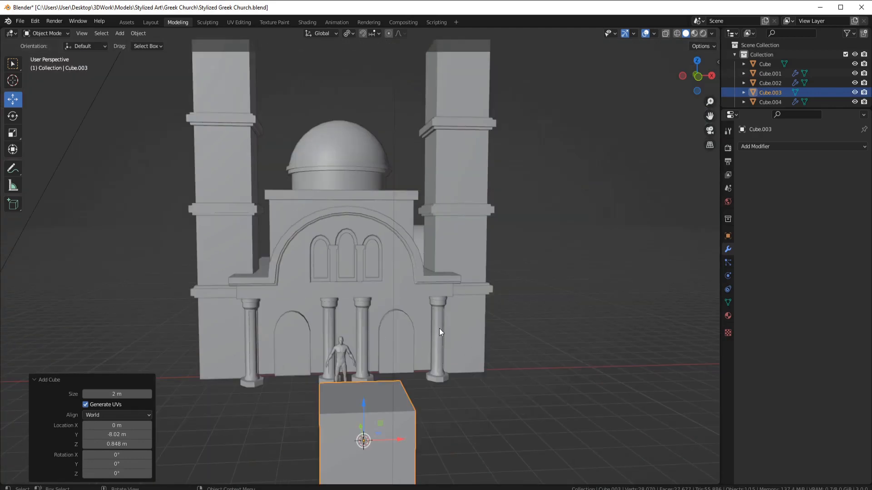
pyautogui.press('KP_1')
pyautogui.press('s')
pyautogui.click(356, 351)
pyautogui.moveTo(348, 328); pyautogui.dragTo(351, 250)
pyautogui.scroll(10, 353, 272)
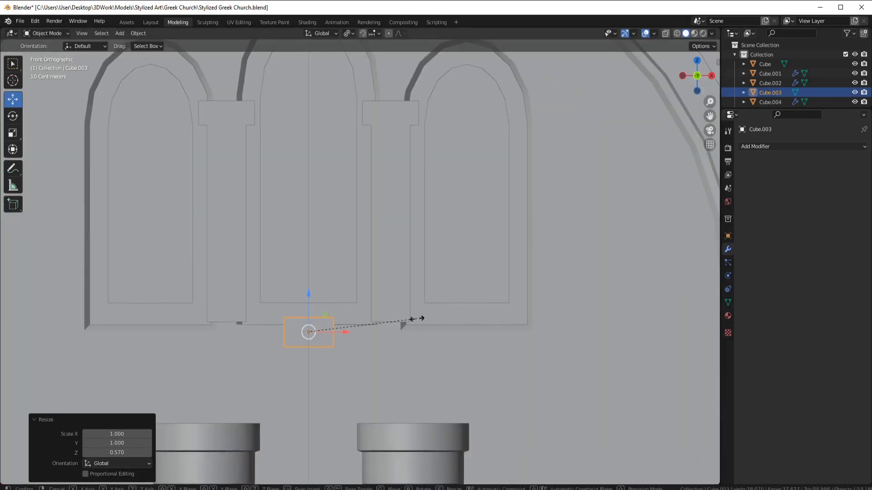
pyautogui.click(665, 429)
# Move the window sill 6.6515 m along Y against the gable wall
pyautogui.moveTo(456, 341); pyautogui.dragTo(513, 378, button='middle')
pyautogui.scroll(-7, 513, 378)
pyautogui.press('g')
pyautogui.press('y')
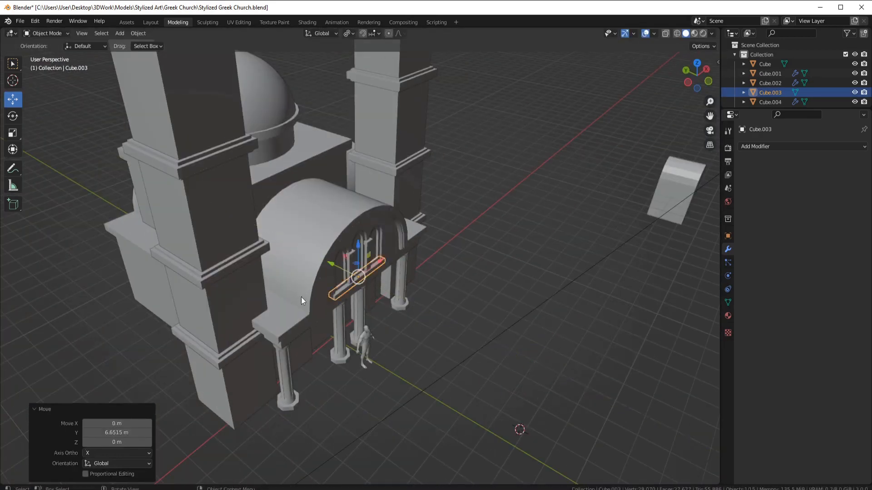
# Select the sill's two vertical front edges, then apply the sill's transforms and set its origin to its geometry
pyautogui.scroll(7, 301, 297)
pyautogui.moveTo(409, 352)
pyautogui.mouseDown(button='middle')
pyautogui.moveTo(315, 354)
pyautogui.moveTo(411, 335)
pyautogui.mouseUp(button='middle')
pyautogui.press('Tab')
pyautogui.click(210, 350)
pyautogui.press('2')
pyautogui.click(203, 354)
pyautogui.keyDown('shift'); pyautogui.click(515, 263); pyautogui.keyUp('shift')
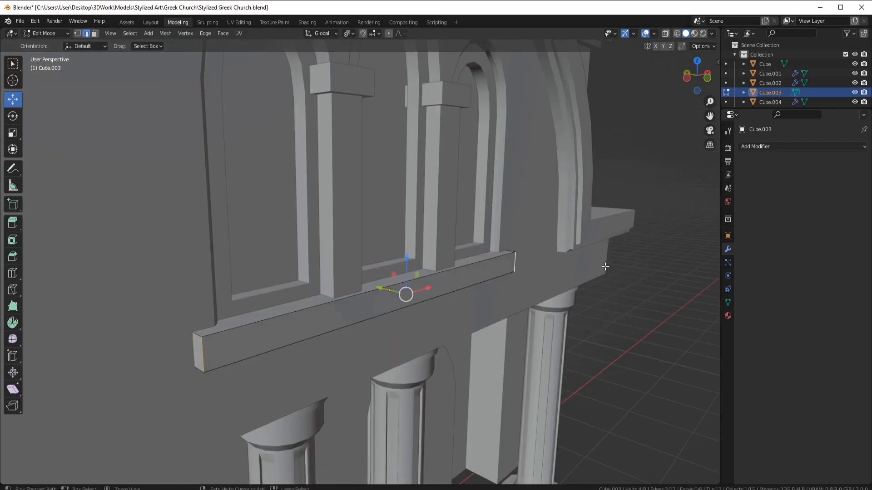
pyautogui.press('Tab')
pyautogui.hotkey('ctrl', 'a')
pyautogui.rightClick(449, 295)
pyautogui.click(506, 306)
# Bevel the sill's two vertical front edges by 0.0607 m with one segment
pyautogui.press('Tab')
pyautogui.hotkey('ctrl', 'b')
pyautogui.click(482, 290)
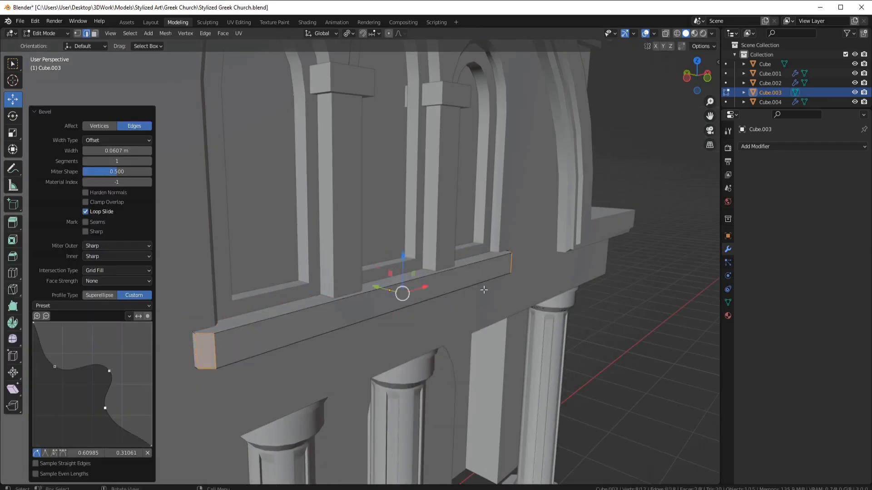
pyautogui.press('Tab')
# Apply the transforms of the two window pillars and set their origin to geometry with the median center
pyautogui.moveTo(430, 293); pyautogui.dragTo(403, 260, button='middle')
pyautogui.scroll(3, 404, 260)
pyautogui.click(403, 261)
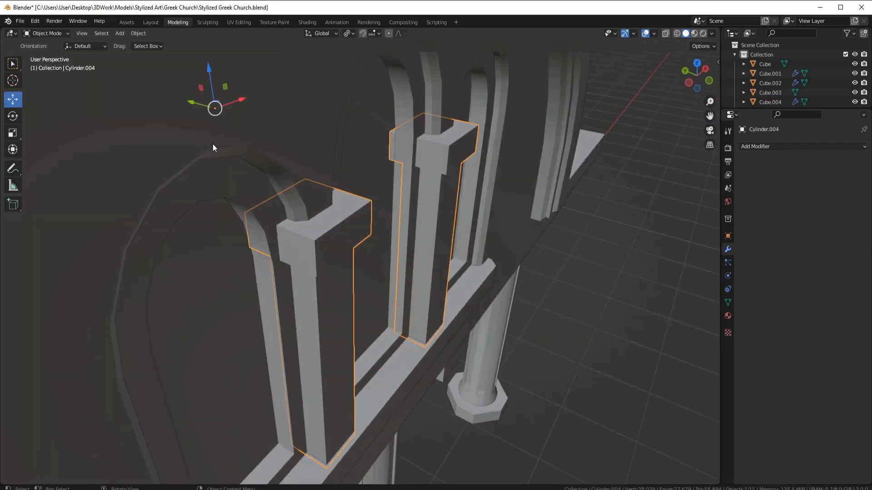
pyautogui.hotkey('ctrl', 'a')
pyautogui.click(388, 230)
pyautogui.rightClick(388, 230)
pyautogui.moveTo(388, 231)
pyautogui.click(436, 241)
# Move the two window pillars about 0.06 m along Y toward the gable wall, then deselect them
pyautogui.press('g')
pyautogui.press('y')
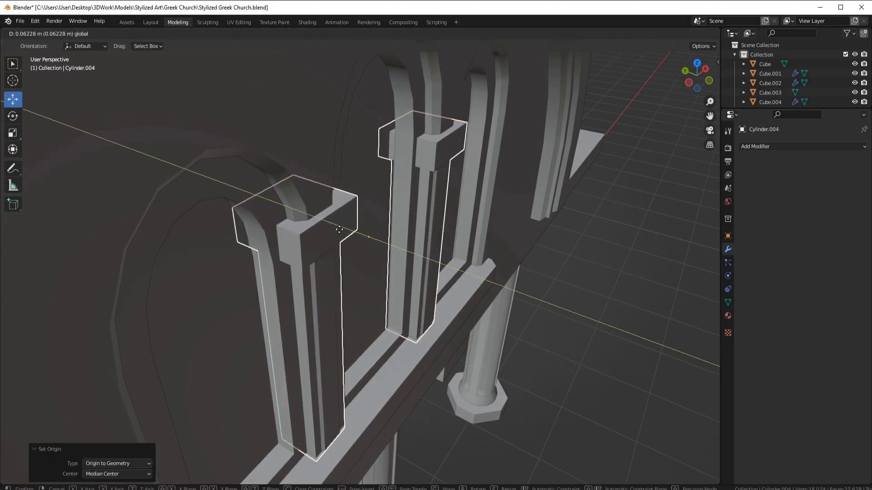
pyautogui.moveTo(339, 229); pyautogui.dragTo(337, 228)
pyautogui.scroll(-3, 480, 265)
pyautogui.moveTo(479, 265); pyautogui.dragTo(363, 235, button='middle')
pyautogui.hotkey('alt', 'a')
pyautogui.scroll(-2, 424, 268)
pyautogui.moveTo(423, 269); pyautogui.dragTo(459, 290, button='middle')
pyautogui.scroll(-4, 406, 284)
pyautogui.scroll(3, 459, 290)
# Add a 2 m cube in front of the church and scale it down along Y
pyautogui.hotkey('shift', 'a')
pyautogui.click(428, 247)
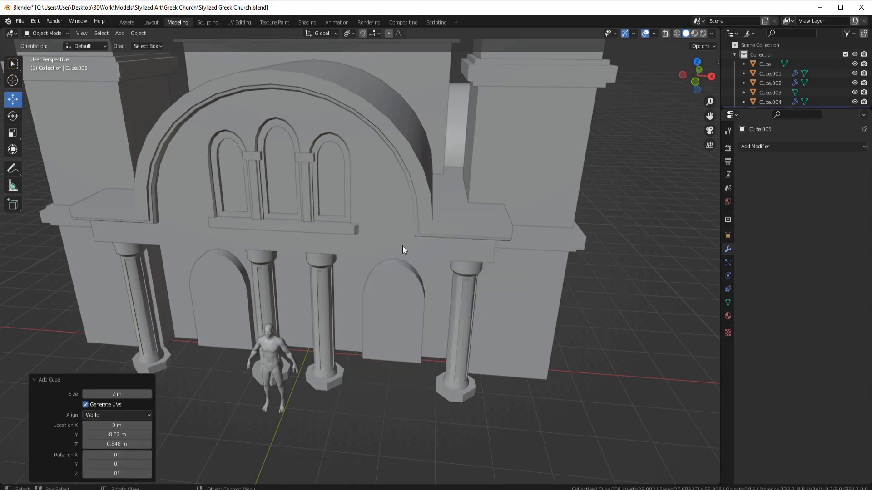
pyautogui.scroll(-5, 403, 249)
pyautogui.moveTo(402, 249); pyautogui.dragTo(415, 282, button='middle')
pyautogui.scroll(3, 350, 342)
pyautogui.press('s')
pyautogui.press('y')
pyautogui.click(346, 319)
# Divide the block's front into a three-by-three grid with two loop cuts in each direction
pyautogui.press('Tab')
pyautogui.keyDown('shift'); pyautogui.moveTo(459, 311); pyautogui.dragTo(312, 276, button='middle'); pyautogui.keyUp('shift')
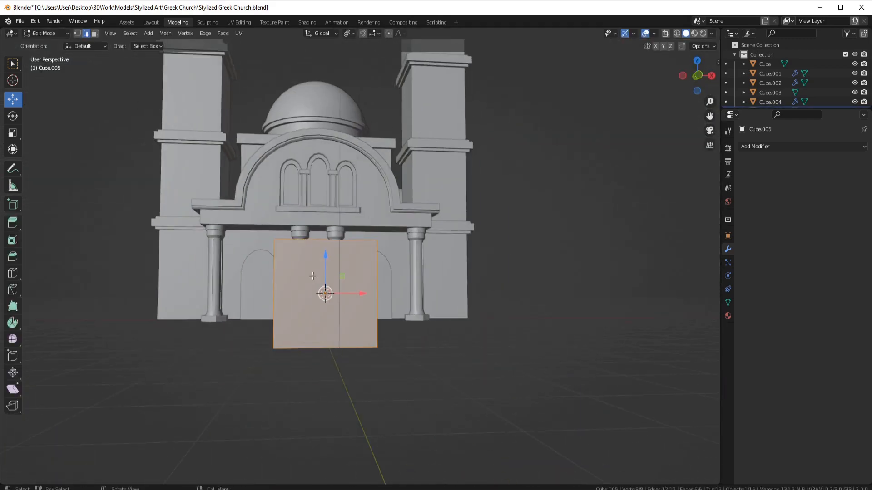
pyautogui.rightClick(320, 241)
pyautogui.hotkey('ctrl', 'r')
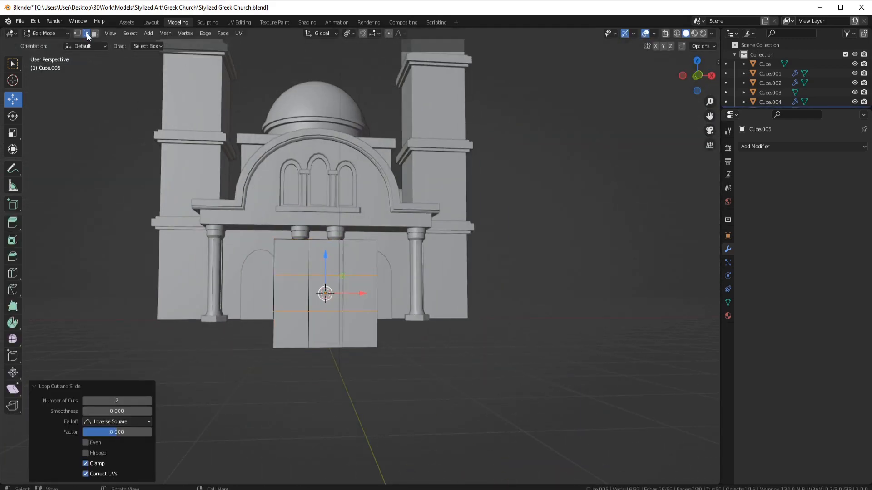
# Select the block's four corner edges and scale them to 0.452 to form a cross shape
pyautogui.moveTo(272, 241); pyautogui.dragTo(301, 267, button='middle')
pyautogui.click(299, 275)
pyautogui.moveTo(386, 291); pyautogui.dragTo(325, 268, button='middle')
pyautogui.keyDown('shift'); pyautogui.click(322, 252); pyautogui.keyUp('shift')
pyautogui.keyDown('shift'); pyautogui.click(323, 352); pyautogui.keyUp('shift')
pyautogui.moveTo(327, 352); pyautogui.dragTo(395, 334, button='middle')
pyautogui.keyDown('shift'); pyautogui.click(346, 314); pyautogui.keyUp('shift')
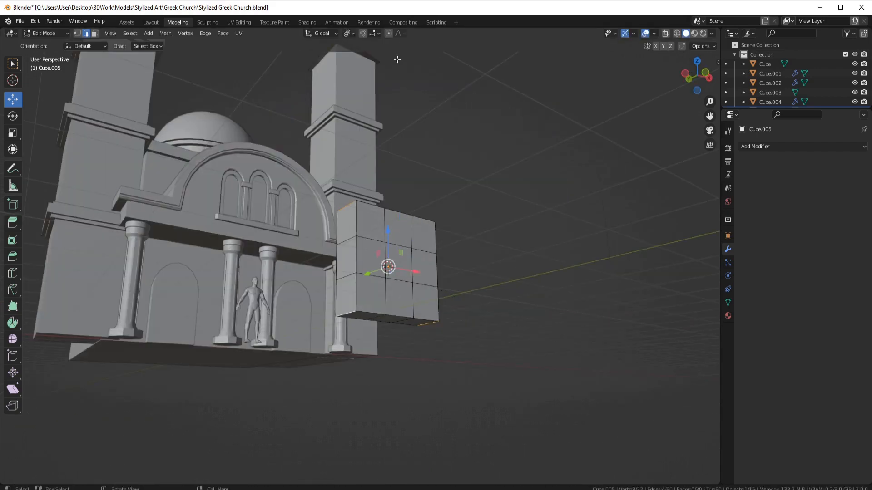
pyautogui.press('s')
pyautogui.click(461, 293)
pyautogui.moveTo(449, 259); pyautogui.dragTo(379, 259, button='middle')
pyautogui.scroll(5, 457, 303)
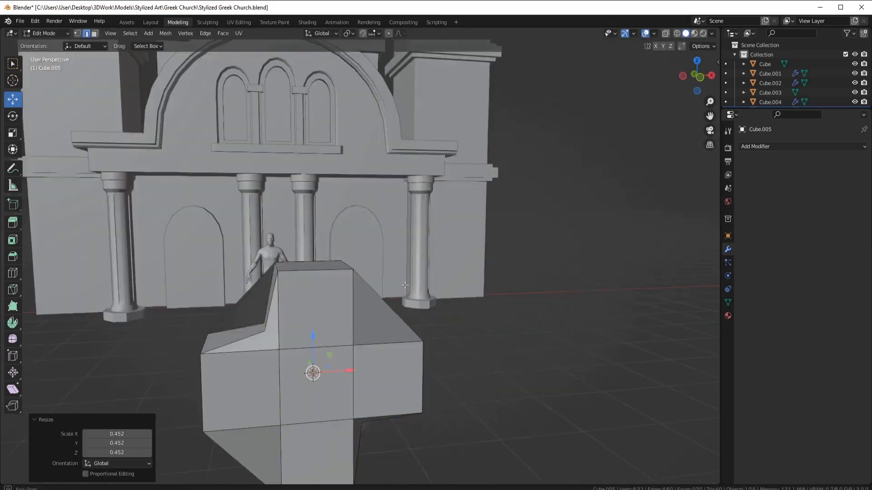
# Select the slanted corner geometry between the cross's arms and delete it
pyautogui.keyDown('shift'); pyautogui.moveTo(325, 250); pyautogui.dragTo(397, 208, button='middle'); pyautogui.keyUp('shift')
pyautogui.click(357, 285)
pyautogui.keyDown('shift'); pyautogui.click(335, 259); pyautogui.keyUp('shift')
pyautogui.keyDown('shift'); pyautogui.click(463, 273); pyautogui.keyUp('shift')
pyautogui.keyDown('shift'); pyautogui.click(347, 396); pyautogui.keyUp('shift')
pyautogui.keyDown('shift'); pyautogui.click(222, 315); pyautogui.keyUp('shift')
pyautogui.moveTo(498, 393); pyautogui.dragTo(286, 285, button='middle')
pyautogui.moveTo(336, 317); pyautogui.dragTo(244, 331, button='middle')
pyautogui.press('x')
pyautogui.click(247, 332)
# Bevel the end edges of the cross's four arms by 0.206 m with one segment
pyautogui.moveTo(554, 271); pyautogui.dragTo(92, 50, button='middle')
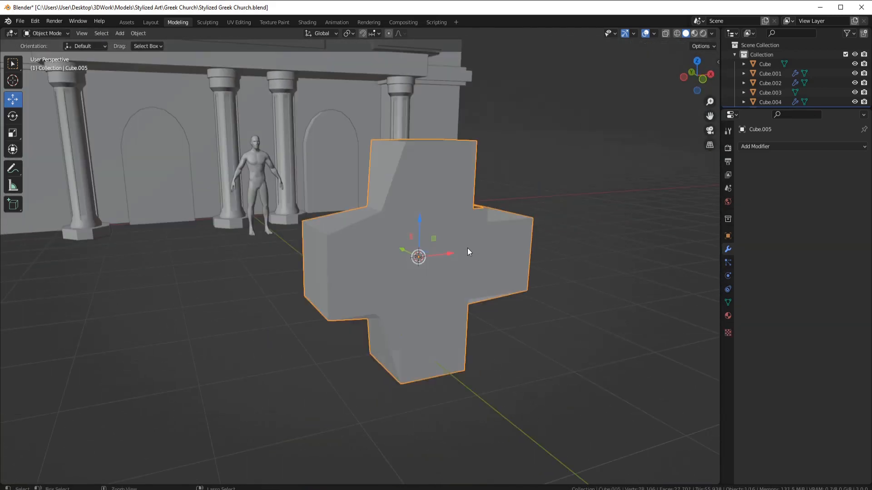
pyautogui.moveTo(317, 313); pyautogui.dragTo(561, 352, button='middle')
pyautogui.click(507, 274)
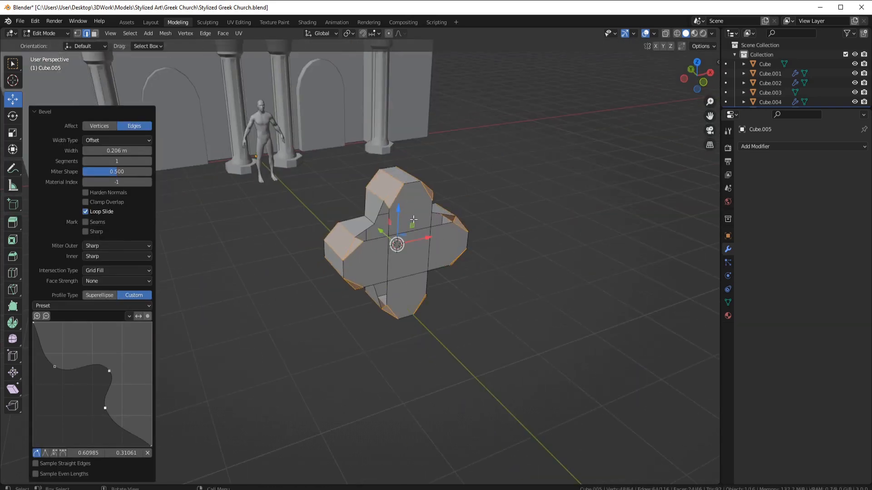
# Duplicate the cross's front faces along Y and delete the original solid, keeping only the flat cross
pyautogui.press('3')
pyautogui.click(364, 265)
pyautogui.keyDown('shift'); pyautogui.click(404, 204); pyautogui.keyUp('shift')
pyautogui.keyDown('shift'); pyautogui.click(406, 291); pyautogui.keyUp('shift')
pyautogui.moveTo(408, 290); pyautogui.dragTo(371, 180, button='middle')
pyautogui.hotkey('shift', 'd')
pyautogui.press('y')
pyautogui.click(508, 318)
pyautogui.hotkey('alt', 'a')
pyautogui.press('l')
pyautogui.press('x')
pyautogui.click(426, 225)
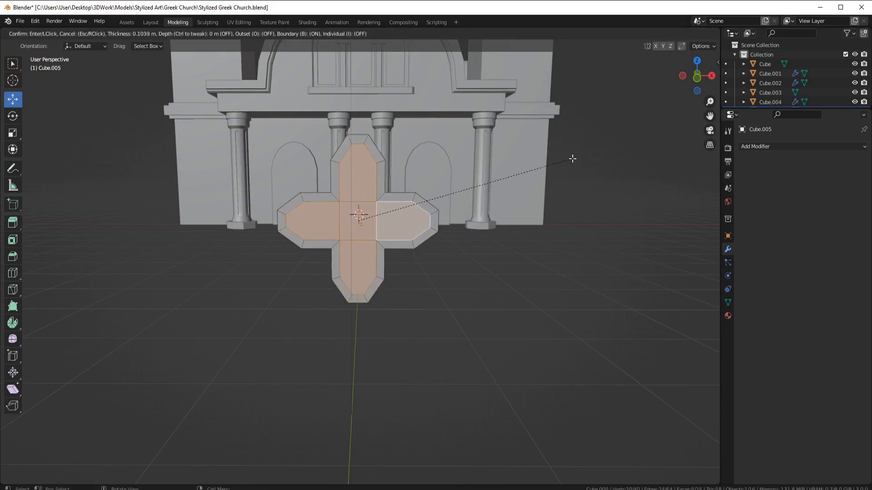
# Inset the flat cross's faces by about 0.104 m and delete the inner faces to leave a ring
pyautogui.click(572, 159)
pyautogui.moveTo(572, 158); pyautogui.dragTo(471, 270, button='middle')
pyautogui.click(416, 251)
# Extrude the whole cross-shaped ring to give it thickness
pyautogui.press('a')
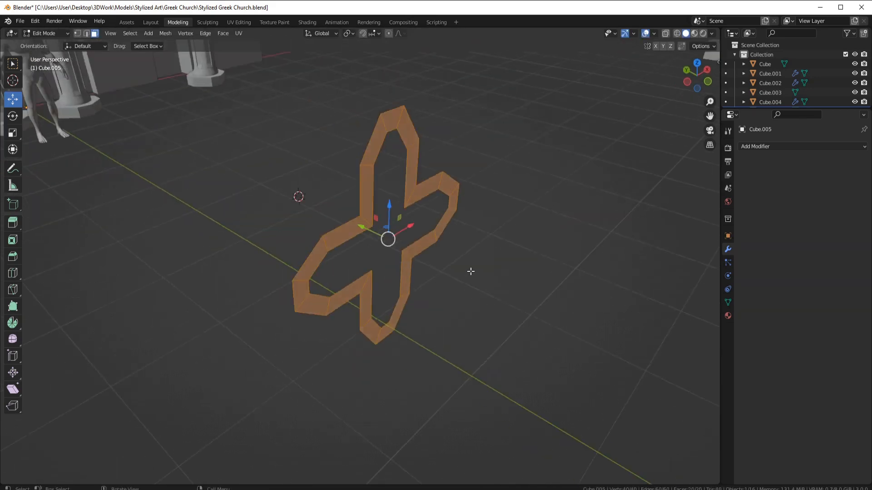
pyautogui.press('e')
pyautogui.press('l')
pyautogui.scroll(-6, 420, 192)
pyautogui.moveTo(420, 191); pyautogui.dragTo(366, 193, button='middle')
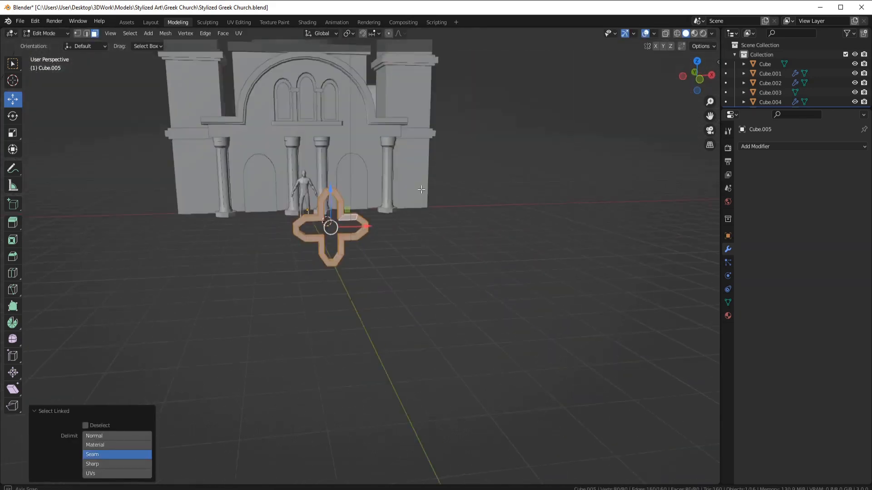
# Scale down the cross frame and move it up and sideways in front of the middle gable window
pyautogui.press('KP_1')
pyautogui.keyDown('shift'); pyautogui.moveTo(454, 159); pyautogui.dragTo(476, 226, button='middle'); pyautogui.keyUp('shift')
pyautogui.press('s')
pyautogui.click(427, 239)
pyautogui.moveTo(349, 249); pyautogui.dragTo(348, 119)
pyautogui.moveTo(385, 158); pyautogui.dragTo(353, 157)
pyautogui.keyDown('shift'); pyautogui.moveTo(515, 107); pyautogui.dragTo(564, 205, button='middle'); pyautogui.keyUp('shift')
pyautogui.scroll(8, 564, 206)
# Move the cross frame along Y up to the window, ending with 1.3306 m, and shift it 0.01097 m along X
pyautogui.moveTo(430, 237); pyautogui.dragTo(429, 237)
pyautogui.moveTo(429, 237); pyautogui.dragTo(522, 281, button='middle')
pyautogui.moveTo(147, 199); pyautogui.dragTo(97, 189)
pyautogui.keyDown('shift'); pyautogui.moveTo(97, 189); pyautogui.dragTo(277, 231, button='middle'); pyautogui.keyUp('shift')
pyautogui.moveTo(276, 269); pyautogui.dragTo(180, 255)
pyautogui.moveTo(324, 248); pyautogui.dragTo(228, 195, button='middle')
pyautogui.press('KP_Decimal')
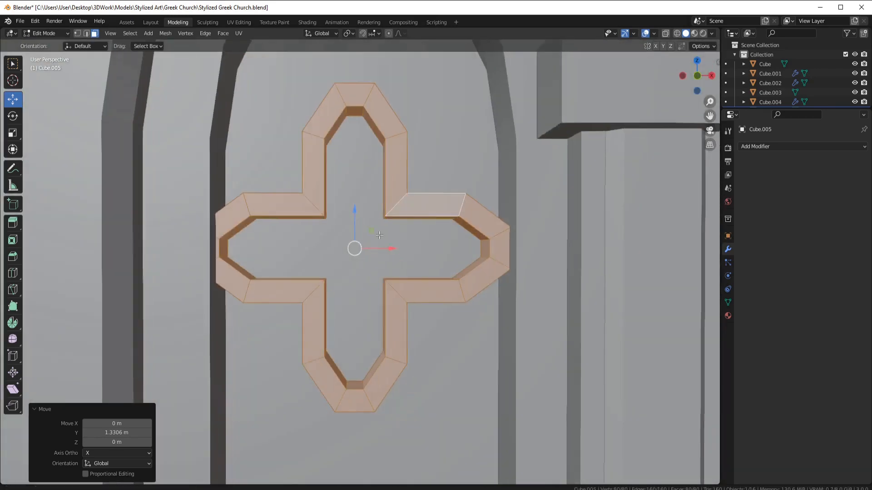
pyautogui.keyDown('shift'); pyautogui.moveTo(359, 227); pyautogui.dragTo(349, 205, button='middle'); pyautogui.keyUp('shift')
pyautogui.moveTo(382, 225); pyautogui.dragTo(388, 225)
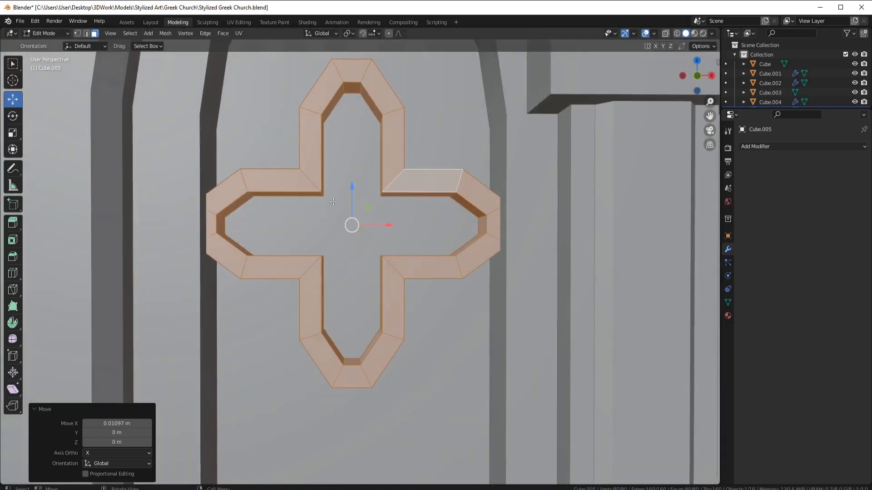
# Apply the cross frame's transforms and set its origin to its geometry
pyautogui.press('Tab')
pyautogui.hotkey('ctrl', 'a')
pyautogui.rightClick(434, 218)
pyautogui.click(499, 230)
# Place the 3D cursor at the middle window's recessed face and snap the cross frame to the cursor
pyautogui.click(429, 227)
pyautogui.press('Tab')
pyautogui.hotkey('shift', 's')
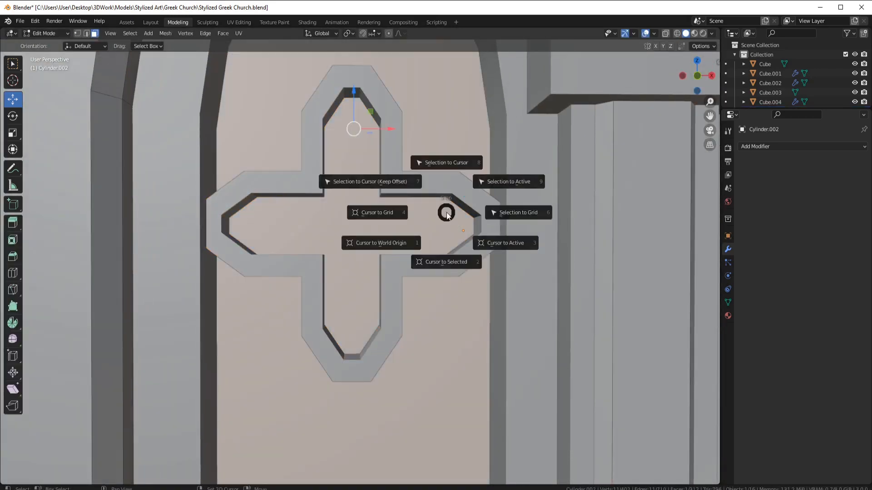
pyautogui.press('Tab')
pyautogui.hotkey('shift', 's')
pyautogui.click(434, 159)
# Move the cross frame -0.083647 m along Y and raise it 0.079763 m along Z in the window arch
pyautogui.scroll(-2, 422, 181)
pyautogui.moveTo(401, 189); pyautogui.dragTo(445, 225, button='middle')
pyautogui.moveTo(326, 148); pyautogui.dragTo(348, 163)
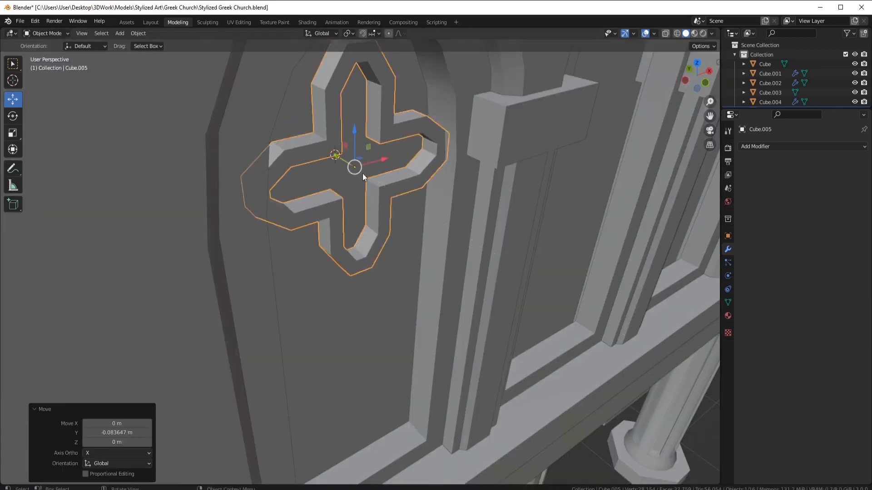
pyautogui.moveTo(390, 182); pyautogui.dragTo(352, 139, button='middle')
pyautogui.keyDown('shift'); pyautogui.moveTo(354, 136); pyautogui.dragTo(383, 210, button='middle'); pyautogui.keyUp('shift')
pyautogui.moveTo(386, 179); pyautogui.dragTo(386, 179)
pyautogui.scroll(-3, 381, 204)
pyautogui.keyDown('shift'); pyautogui.moveTo(395, 317); pyautogui.dragTo(367, 285, button='middle'); pyautogui.keyUp('shift')
pyautogui.scroll(3, 371, 205)
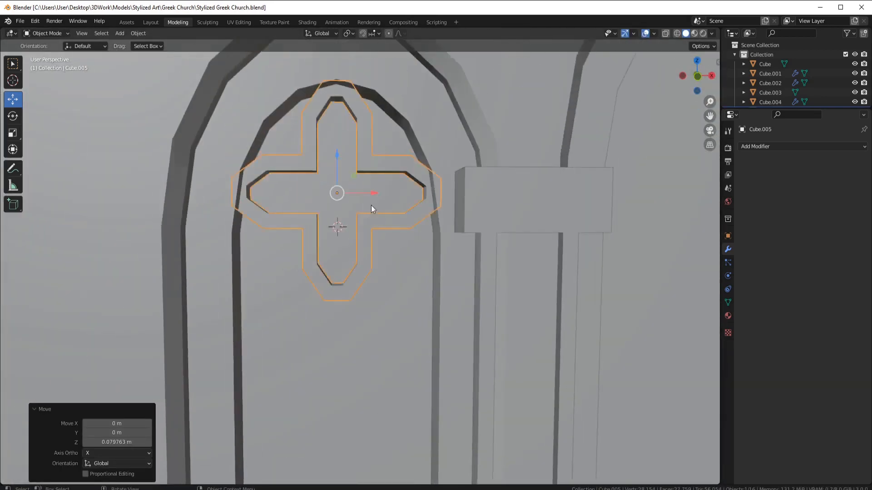
# Select the cross frame's inner face loop, snap the 3D cursor to it and scale the loop to 0.827
pyautogui.moveTo(372, 206); pyautogui.dragTo(335, 206, button='middle')
pyautogui.scroll(2, 335, 205)
pyautogui.press('Tab')
pyautogui.keyDown('alt'); pyautogui.moveTo(316, 140); pyautogui.dragTo(417, 150, button='middle'); pyautogui.keyUp('alt')
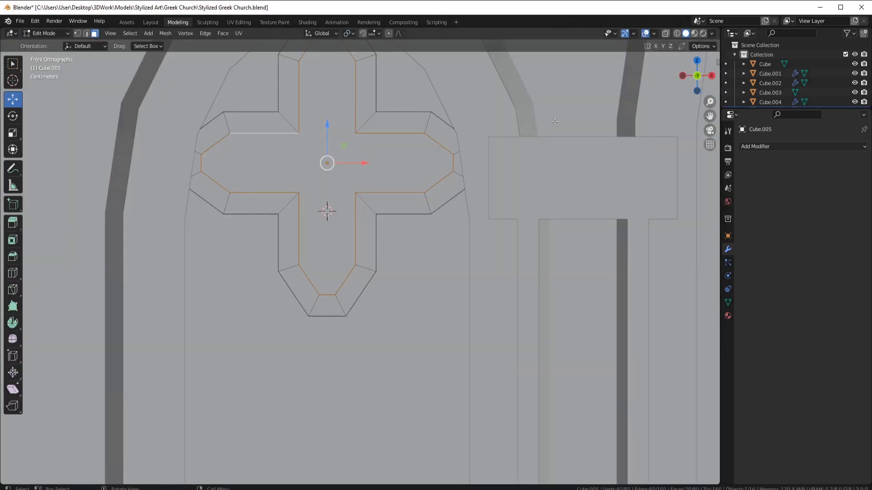
pyautogui.hotkey('shift', 's')
pyautogui.click(548, 166)
pyautogui.press('s')
pyautogui.click(494, 116)
pyautogui.scroll(-2, 494, 115)
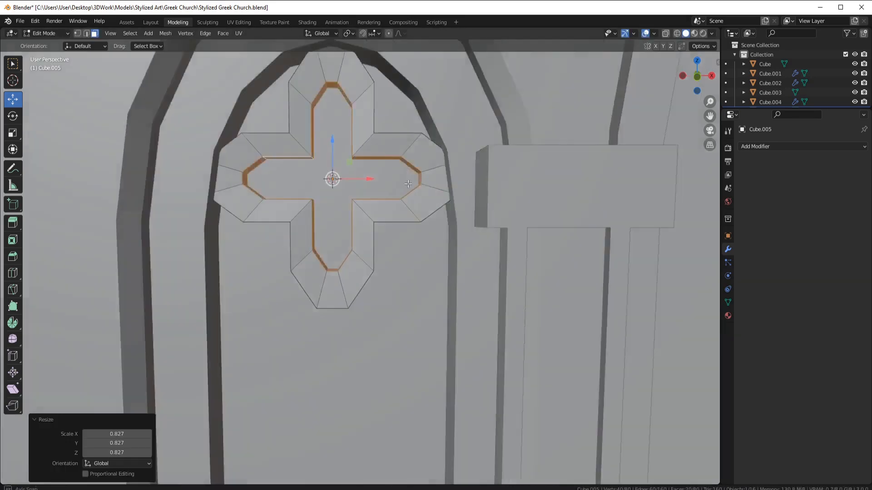
# Scale the cross frame's inner face loop along the Y axis
pyautogui.moveTo(454, 205)
pyautogui.mouseDown(button='middle')
pyautogui.moveTo(429, 243)
pyautogui.moveTo(558, 268)
pyautogui.moveTo(385, 189)
pyautogui.mouseUp(button='middle')
pyautogui.press('s')
pyautogui.press('y')
pyautogui.click(460, 244)
# Shade the cross frame smooth and enable Auto Smooth at 30°
pyautogui.press('Tab')
pyautogui.scroll(3, 385, 189)
pyautogui.scroll(-2, 409, 175)
pyautogui.rightClick(429, 159)
pyautogui.click(431, 161)
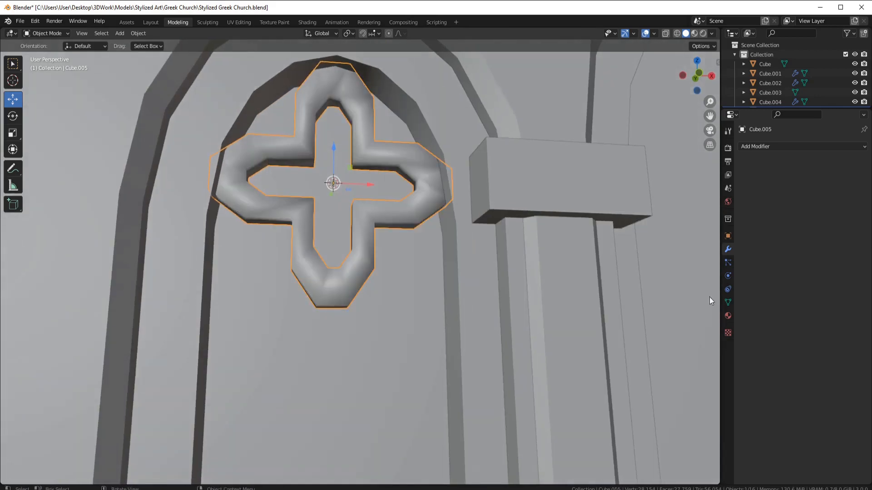
pyautogui.click(728, 303)
pyautogui.click(792, 345)
# Move the cross frame along Y out of the window into the open space in front of the church
pyautogui.scroll(-3, 400, 258)
pyautogui.moveTo(408, 254); pyautogui.dragTo(290, 317, button='middle')
pyautogui.moveTo(386, 209); pyautogui.dragTo(227, 299)
pyautogui.moveTo(237, 296); pyautogui.dragTo(386, 291, button='middle')
pyautogui.press('KP_7')
# Bisect the whole cross frame along its length in top view and clear the inner half
pyautogui.scroll(4, 362, 290)
pyautogui.press('Tab')
pyautogui.press('a')
pyautogui.click(165, 33)
pyautogui.click(192, 133)
pyautogui.keyDown('ctrl'); pyautogui.moveTo(263, 265); pyautogui.dragTo(481, 266); pyautogui.keyUp('ctrl')
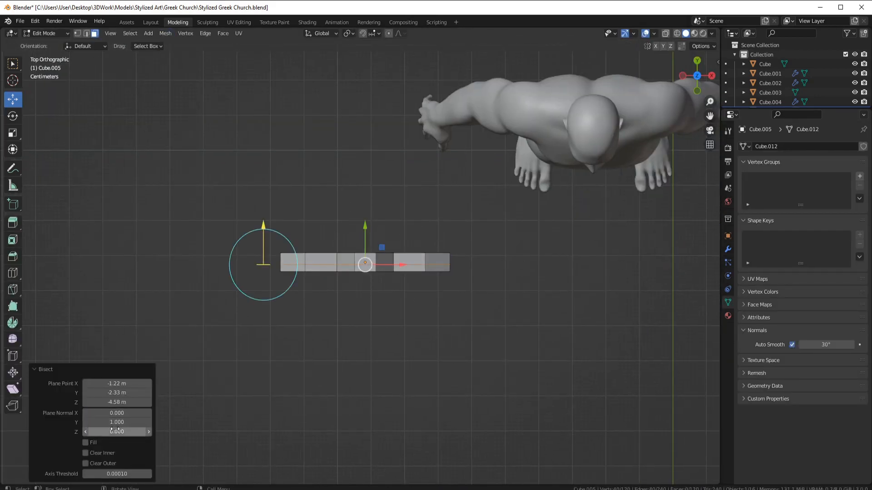
pyautogui.click(85, 454)
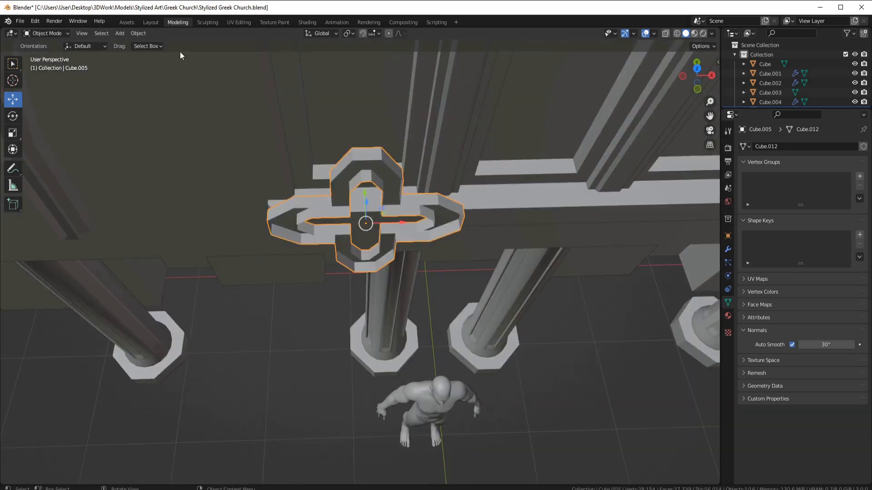
# Select the two open edge loops of the halved cross frame and bridge them with faces
pyautogui.press('Tab')
pyautogui.moveTo(395, 205); pyautogui.dragTo(427, 192, button='middle')
pyautogui.scroll(1, 429, 185)
pyautogui.keyDown('alt'); pyautogui.keyDown('shift'); pyautogui.click(354, 160); pyautogui.keyUp('shift'); pyautogui.keyUp('alt')
pyautogui.press('f')
pyautogui.hotkey('ctrl', 'z')
pyautogui.hotkey('ctrl', 'e')
pyautogui.click(454, 64)
# Duplicate the bridged ring of faces, move the copy away along Y and delete the original frame
pyautogui.hotkey('shift', 'd')
pyautogui.rightClick(426, 192)
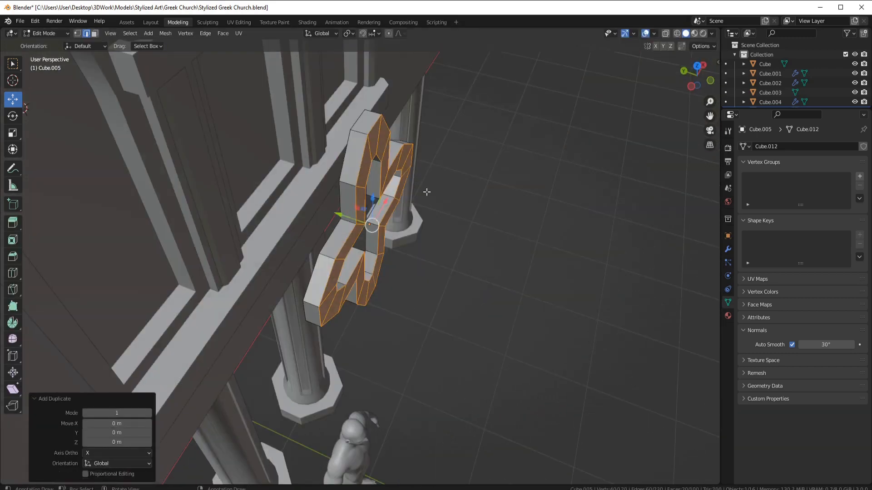
pyautogui.moveTo(339, 215); pyautogui.dragTo(424, 240)
pyautogui.click(339, 195)
pyautogui.press('l')
pyautogui.press('x')
pyautogui.click(458, 200)
# Select the duplicated ring of faces and extrude it 0.054696 m along its normals
pyautogui.press('l')
pyautogui.press('e')
pyautogui.click(487, 236)
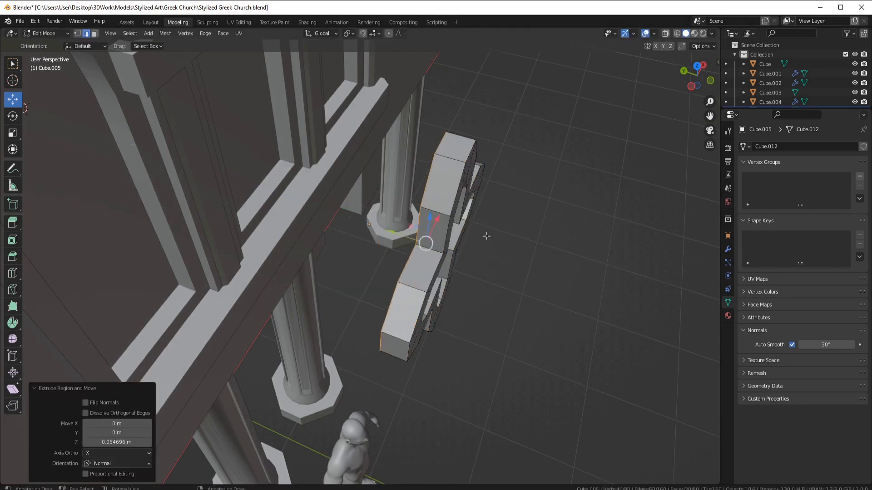
# Select the edge loops along the cross ring and bevel them 0.0107 m with one segment
pyautogui.moveTo(486, 236); pyautogui.dragTo(431, 195, button='middle')
pyautogui.keyDown('alt'); pyautogui.click(367, 117); pyautogui.keyUp('alt')
pyautogui.keyDown('alt'); pyautogui.keyDown('shift'); pyautogui.click(352, 196); pyautogui.keyUp('shift'); pyautogui.keyUp('alt')
pyautogui.click(457, 193)
pyautogui.scroll(-4, 458, 192)
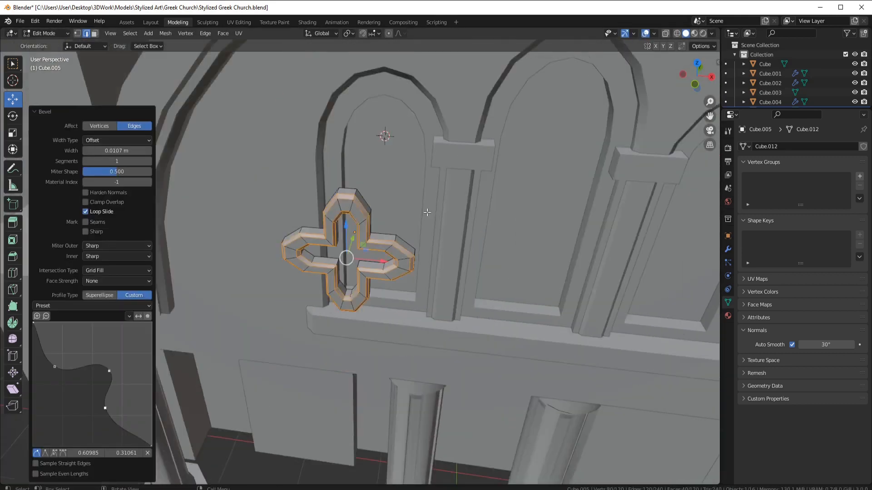
# Leave mesh editing and apply all transforms to the cross object
pyautogui.press('Tab')
pyautogui.moveTo(357, 199); pyautogui.dragTo(446, 241, button='middle')
pyautogui.scroll(-2, 447, 242)
pyautogui.hotkey('ctrl', 'a')
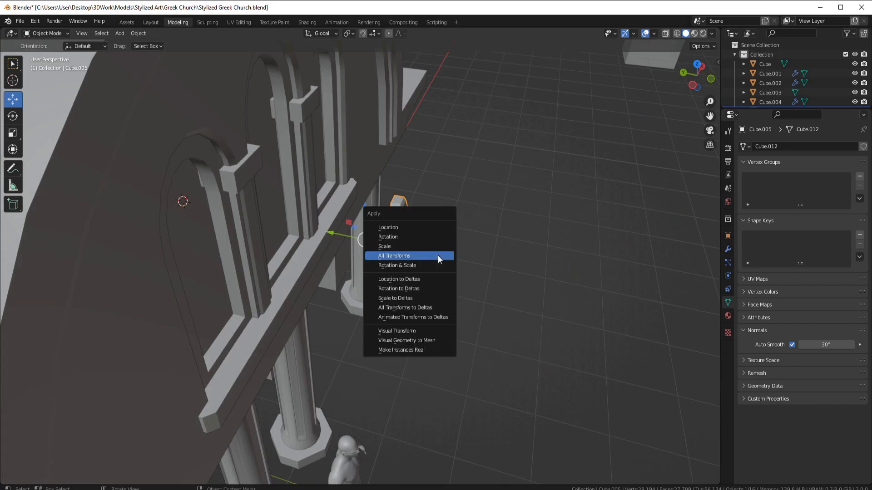
pyautogui.click(437, 255)
# Set the cross's origin to its geometry and move it along Y toward the gable wall
pyautogui.rightClick(438, 255)
pyautogui.moveTo(430, 289)
pyautogui.click(475, 298)
pyautogui.moveTo(360, 237); pyautogui.dragTo(240, 211)
# Select the three arched window pane faces of the gable wall and move them together along Y
pyautogui.keyDown('shift'); pyautogui.moveTo(241, 212); pyautogui.dragTo(293, 218, button='middle'); pyautogui.keyUp('shift')
pyautogui.scroll(4, 308, 222)
pyautogui.click(309, 224)
pyautogui.press('Tab')
pyautogui.click(95, 33)
pyautogui.moveTo(324, 187); pyautogui.dragTo(278, 195, button='middle')
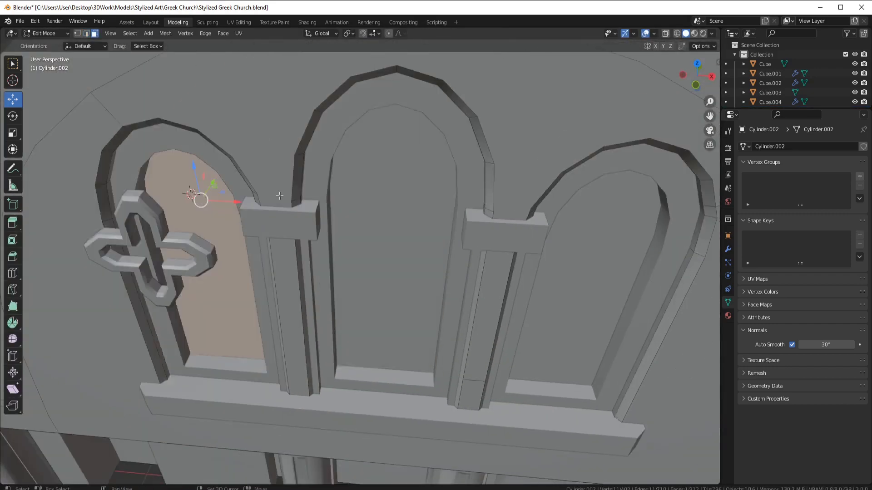
pyautogui.keyDown('shift'); pyautogui.click(373, 213); pyautogui.keyUp('shift')
pyautogui.moveTo(381, 213); pyautogui.dragTo(332, 205, button='middle')
pyautogui.keyDown('shift'); pyautogui.click(420, 230); pyautogui.keyUp('shift')
pyautogui.moveTo(323, 148); pyautogui.dragTo(305, 156)
pyautogui.scroll(-5, 204, 175)
pyautogui.press('Tab')
# Move the cross 0.4207 m along Y into the leftmost window
pyautogui.moveTo(209, 218); pyautogui.dragTo(352, 243, button='middle')
pyautogui.click(359, 248)
pyautogui.moveTo(333, 237); pyautogui.dragTo(280, 223)
pyautogui.moveTo(382, 257); pyautogui.dragTo(327, 204, button='middle')
pyautogui.scroll(5, 363, 195)
pyautogui.scroll(-4, 390, 189)
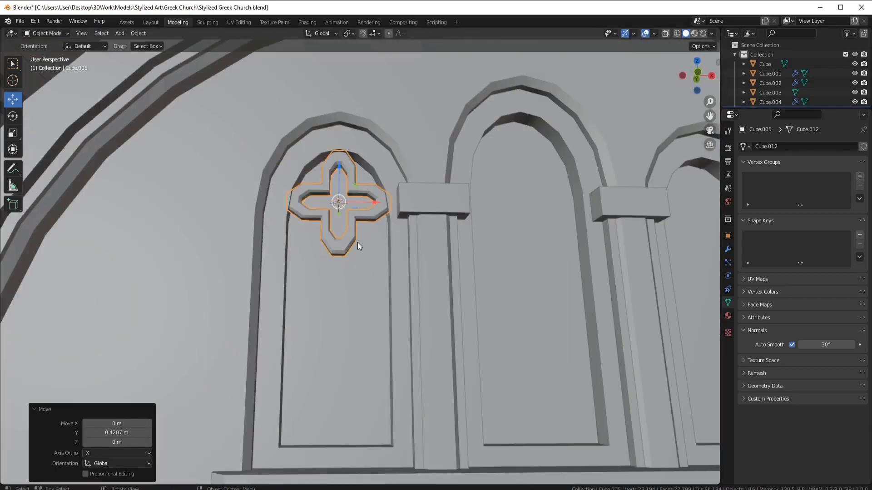
# Duplicate the cross in front view and move the copy -0.49237 m along Z
pyautogui.press('KP_1')
pyautogui.scroll(3, 367, 219)
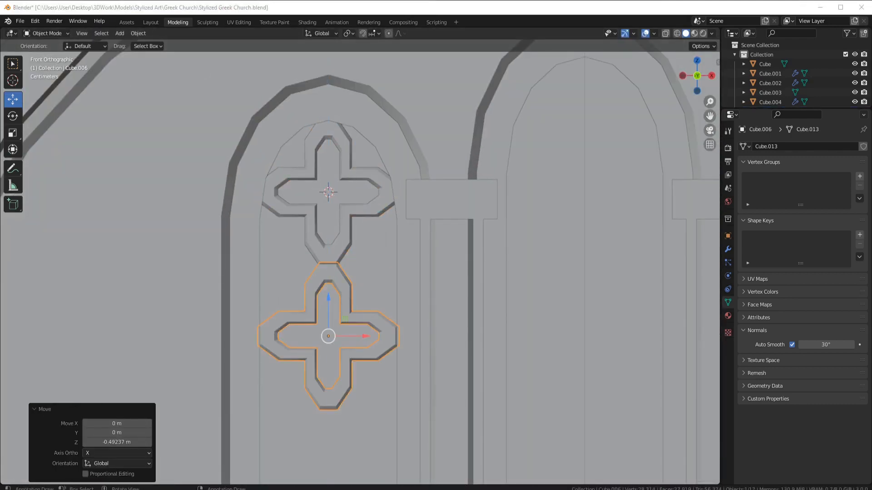
pyautogui.moveTo(343, 273); pyautogui.dragTo(387, 294, button='middle')
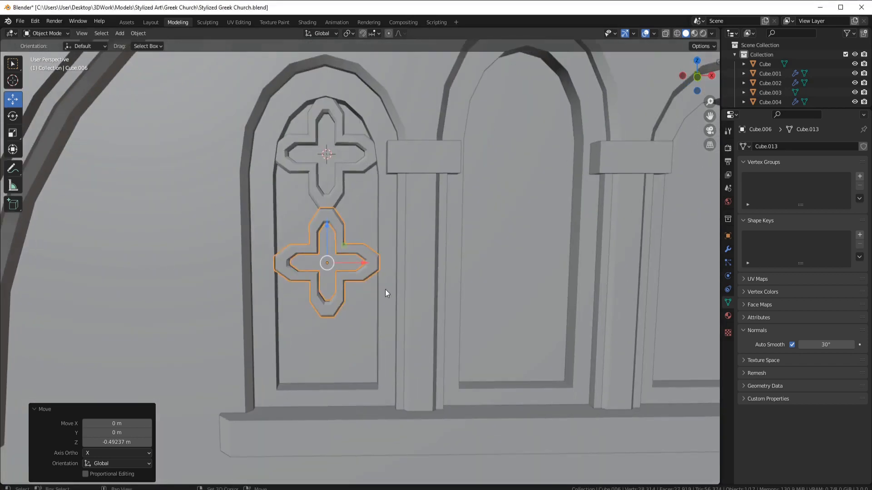
# Try to fit a column of three crosses by scaling them along Z and moving them up 0.054707 m and 0.010926 m
pyautogui.keyDown('shift'); pyautogui.click(355, 263); pyautogui.keyUp('shift')
pyautogui.keyDown('shift'); pyautogui.click(353, 159); pyautogui.keyUp('shift')
pyautogui.press('s')
pyautogui.press('z')
pyautogui.click(541, 234)
pyautogui.press('g')
pyautogui.press('z')
pyautogui.click(487, 232)
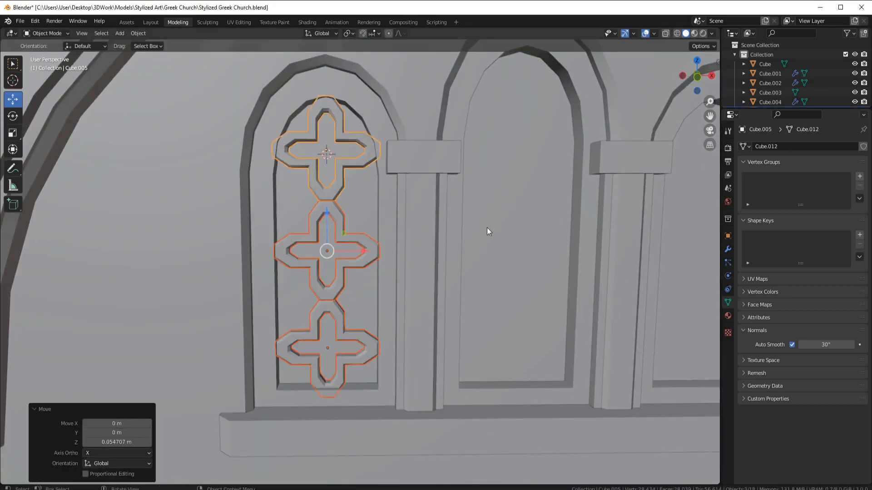
pyautogui.moveTo(327, 211); pyautogui.dragTo(327, 208)
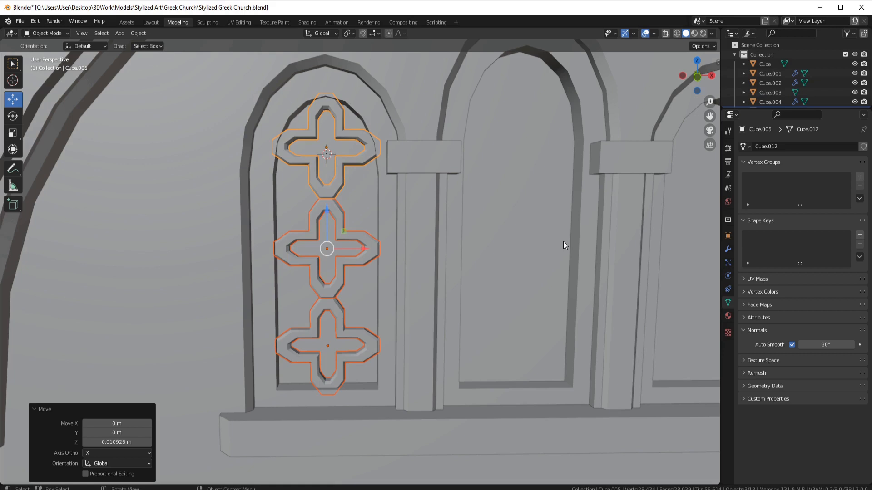
# Undo the scaling and moves of the three crosses and delete the lowest copy
pyautogui.hotkey('ctrl', 'z')
pyautogui.hotkey('ctrl', 'z')
pyautogui.hotkey('ctrl', 'z')
pyautogui.hotkey('ctrl', 'z')
pyautogui.hotkey('ctrl', 'z')
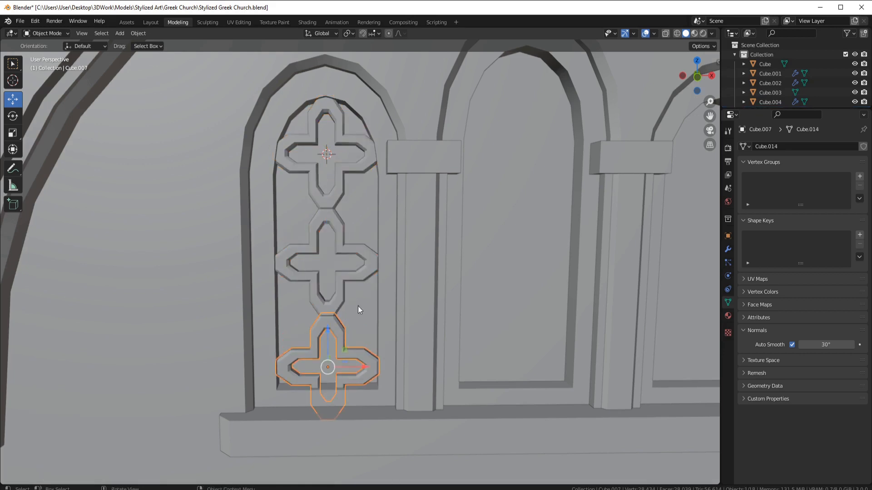
pyautogui.press('Delete')
# Nudge the lower cross slightly along Z and add the upper cross to the selection
pyautogui.click(326, 235)
pyautogui.moveTo(327, 260); pyautogui.dragTo(328, 259)
pyautogui.moveTo(352, 271); pyautogui.dragTo(381, 254, button='middle')
pyautogui.keyDown('shift'); pyautogui.click(330, 192); pyautogui.keyUp('shift')
# Select the lower tip faces of both crosses and try to move them -0.037374 m along Z
pyautogui.press('Tab')
pyautogui.scroll(2, 230, 128)
pyautogui.click(321, 170)
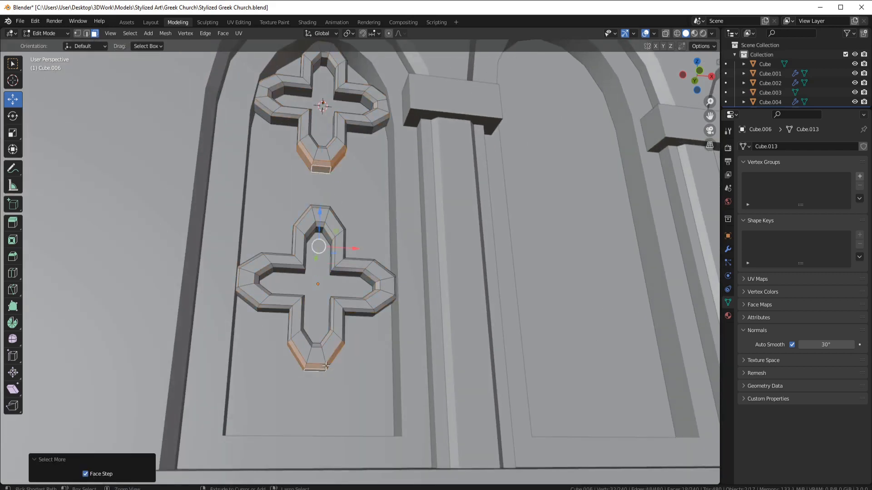
pyautogui.press('KP_1')
pyautogui.moveTo(317, 216); pyautogui.dragTo(317, 229)
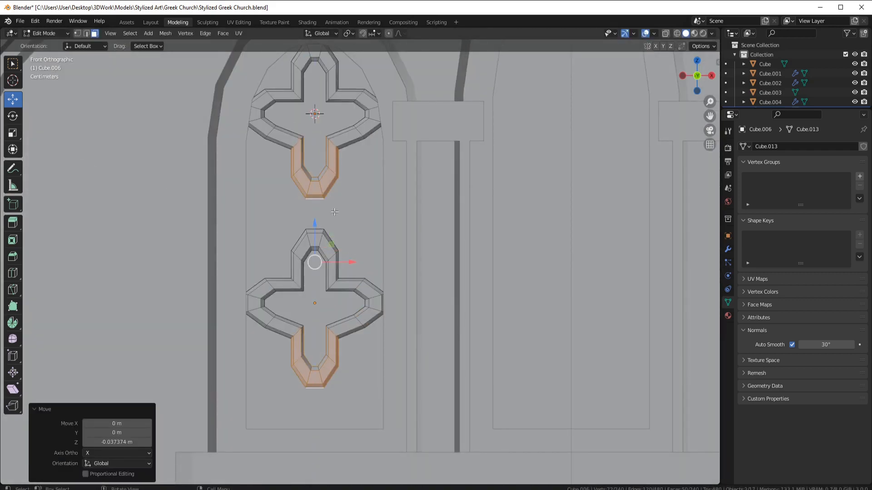
pyautogui.hotkey('ctrl', 'z')
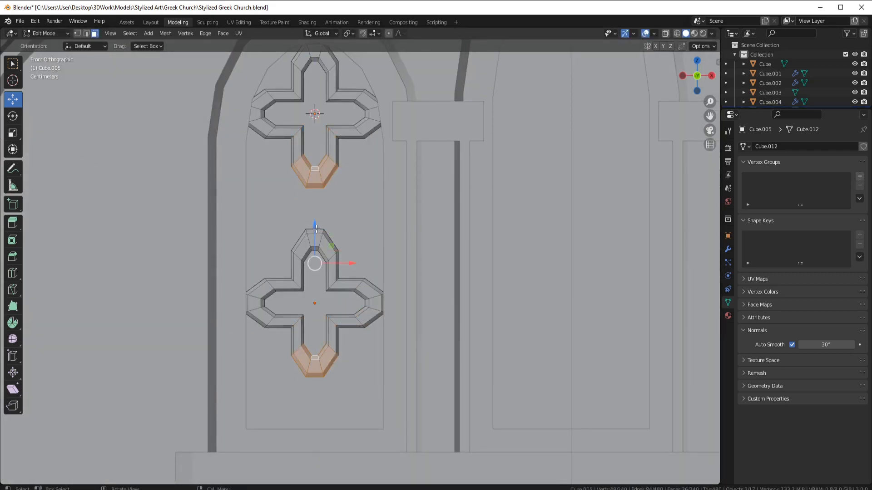
# Stretch both crosses by moving their lower tip faces -0.143 m along Z
pyautogui.moveTo(316, 229); pyautogui.dragTo(316, 270)
pyautogui.scroll(-1, 374, 260)
pyautogui.keyDown('shift'); pyautogui.moveTo(405, 267); pyautogui.dragTo(390, 232, button='middle'); pyautogui.keyUp('shift')
pyautogui.scroll(-8, 362, 214)
pyautogui.moveTo(381, 281); pyautogui.dragTo(410, 304, button='middle')
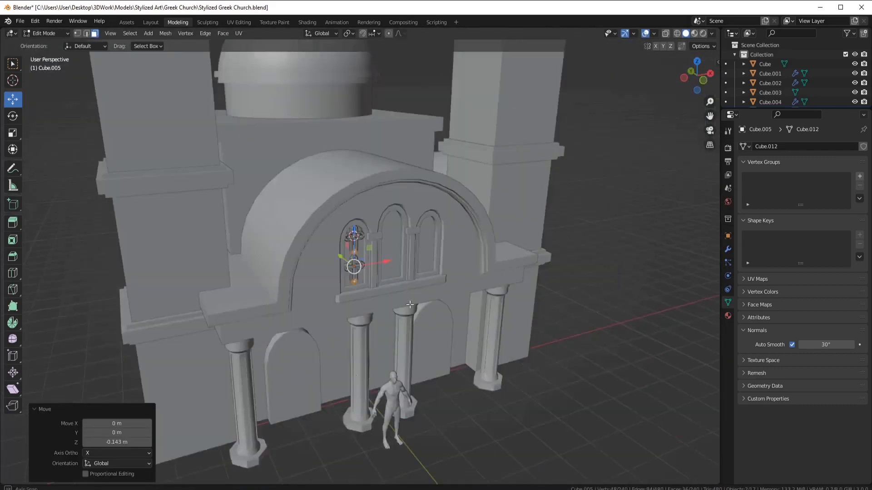
# Duplicate the unstretched cross and park the copy as a spare, moving it -8.0622 m along Y
pyautogui.scroll(5, 410, 304)
pyautogui.click(363, 203)
pyautogui.scroll(-5, 364, 204)
pyautogui.hotkey('shift', 'd')
pyautogui.moveTo(334, 243); pyautogui.dragTo(497, 303)
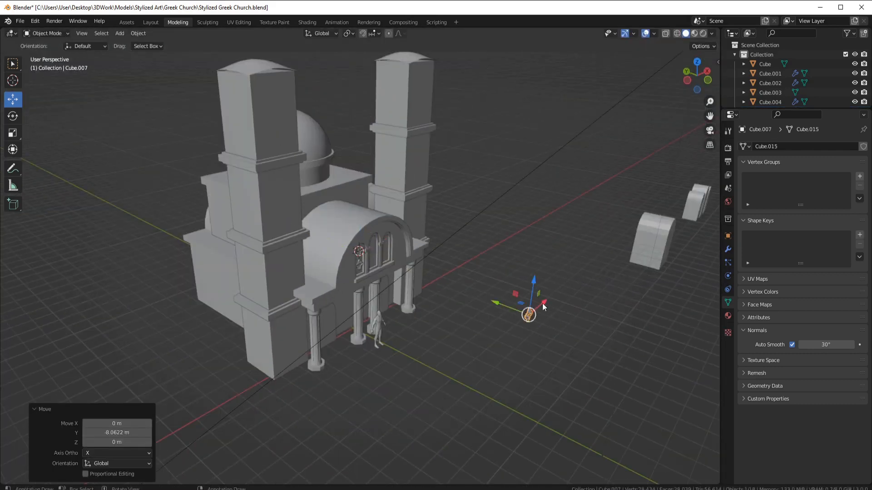
# Lengthen both window crosses by moving their lower tip faces -0.1661 m along Z in front view
pyautogui.scroll(10, 360, 262)
pyautogui.moveTo(363, 227); pyautogui.dragTo(324, 218, button='middle')
pyautogui.click(318, 175)
pyautogui.keyDown('shift'); pyautogui.click(326, 220); pyautogui.keyUp('shift')
pyautogui.press('Tab')
pyautogui.press('KP_1')
pyautogui.hotkey('alt', 'z')
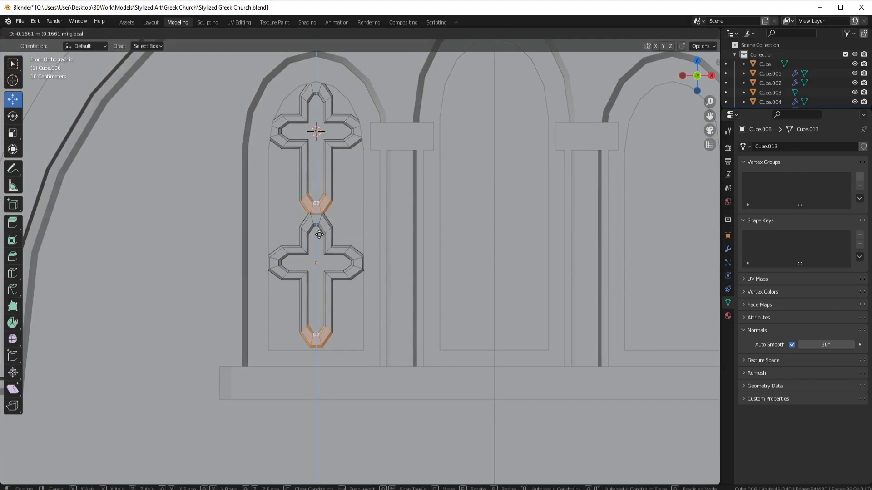
pyautogui.moveTo(319, 235); pyautogui.dragTo(319, 234)
# Select the whole lower long cross and shift it slightly down to separate it from the upper one
pyautogui.scroll(2, 320, 234)
pyautogui.keyDown('shift'); pyautogui.moveTo(318, 234); pyautogui.dragTo(344, 241, button='middle'); pyautogui.keyUp('shift')
pyautogui.click(340, 240)
pyautogui.press('l')
pyautogui.moveTo(323, 240); pyautogui.dragTo(324, 247)
pyautogui.press('Tab')
pyautogui.scroll(-3, 423, 234)
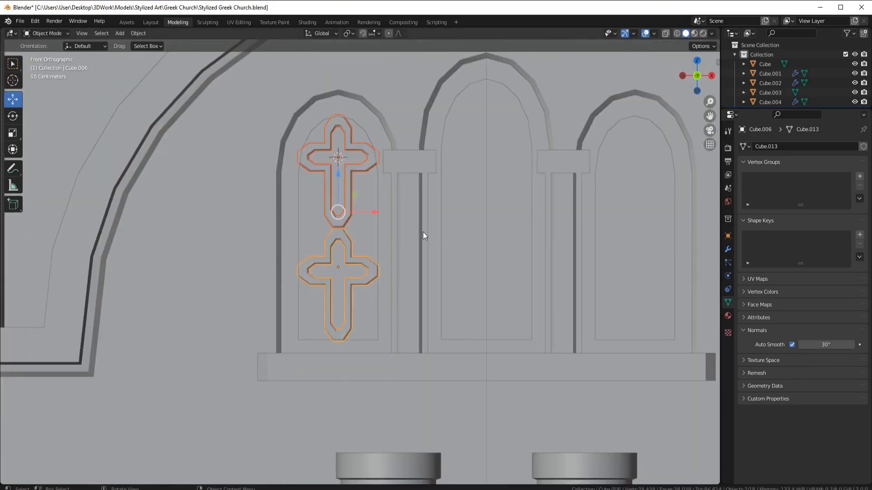
# Select both long crosses and move them out of the window, in front of the wall
pyautogui.hotkey('alt', 'a')
pyautogui.scroll(-5, 425, 234)
pyautogui.moveTo(454, 232); pyautogui.dragTo(337, 242, button='middle')
pyautogui.scroll(5, 514, 252)
pyautogui.scroll(1, 336, 241)
pyautogui.click(329, 227)
pyautogui.keyDown('shift'); pyautogui.click(342, 253); pyautogui.keyUp('shift')
pyautogui.scroll(-4, 342, 251)
pyautogui.moveTo(391, 236); pyautogui.dragTo(366, 242, button='middle')
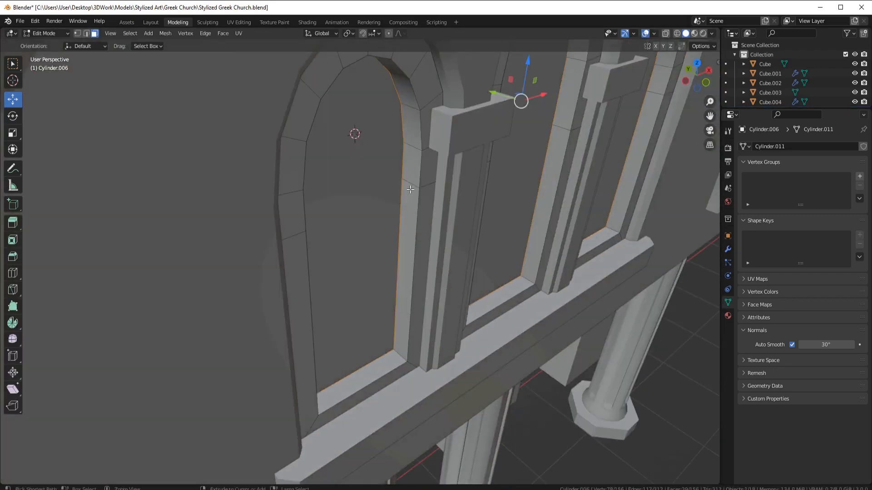
# Add a centred edge loop around the window reveals and duplicate the inner strips of faces out from the wall
pyautogui.hotkey('ctrl', 'r')
pyautogui.click(417, 191)
pyautogui.rightClick(417, 191)
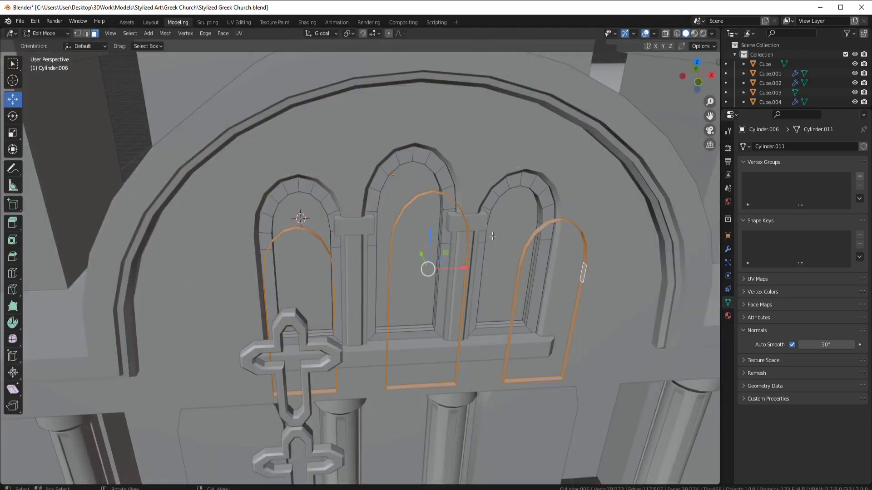
# Make the duplicated arched strips their own object and apply all its transforms
pyautogui.press('Tab')
pyautogui.hotkey('ctrl', 'a')
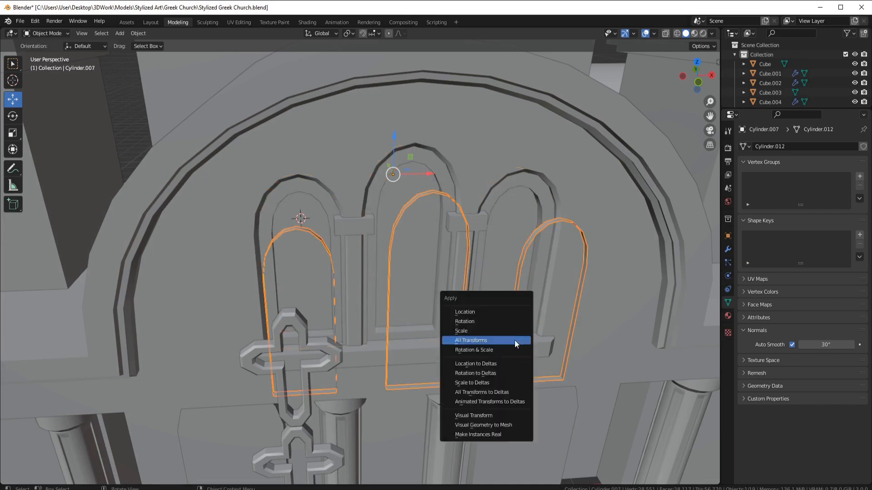
pyautogui.click(521, 340)
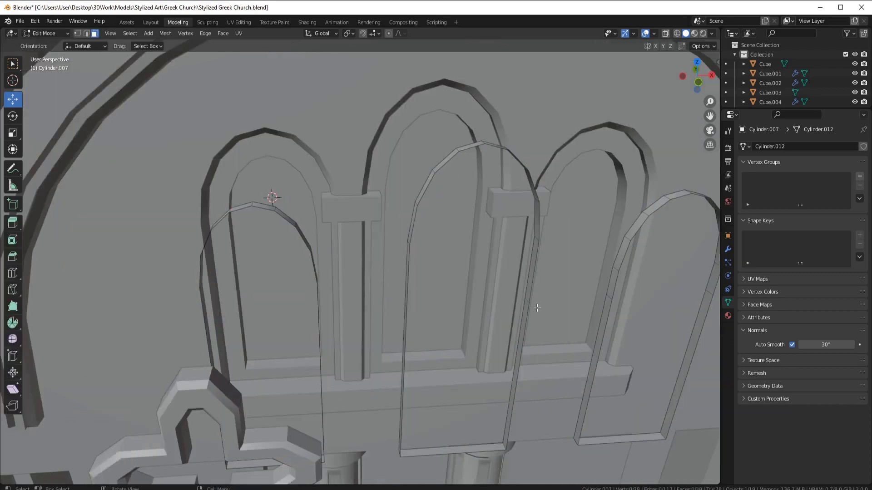
# Add a Solidify modifier to the arched strips with a thickness of 0.08 m
pyautogui.click(728, 249)
pyautogui.click(772, 147)
pyautogui.click(677, 308)
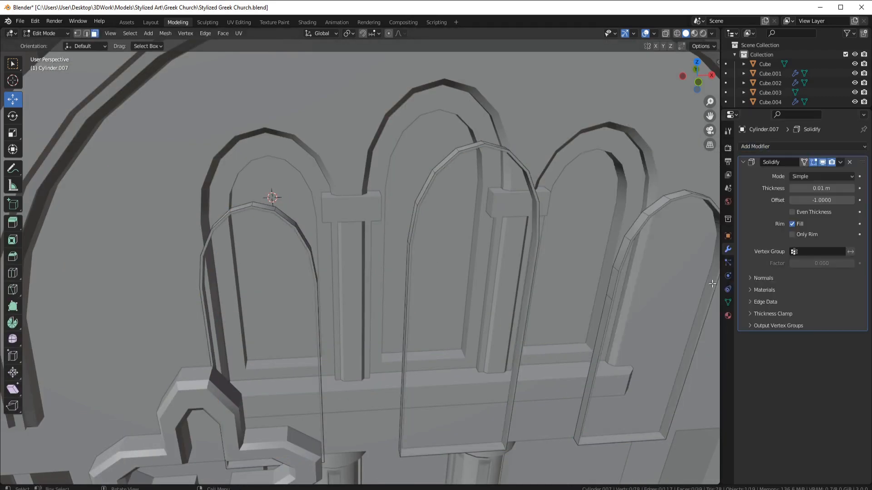
pyautogui.moveTo(820, 188); pyautogui.dragTo(844, 189)
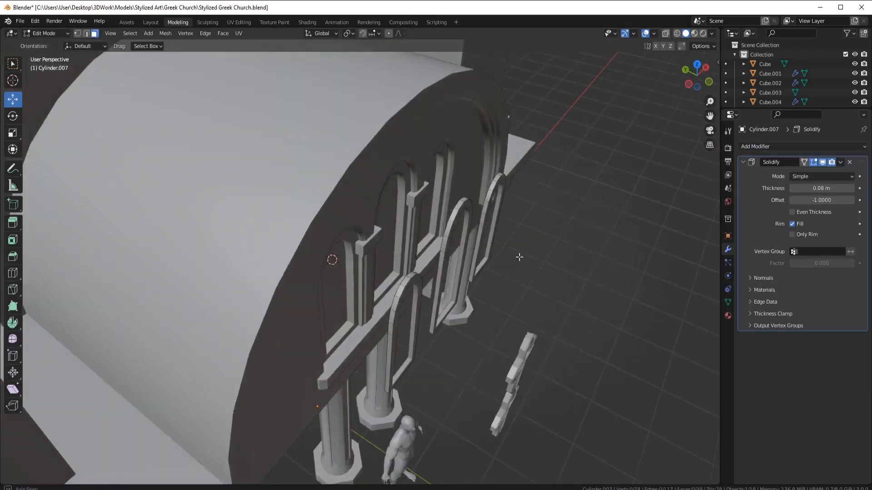
# Set the origin of the solidified arched frames to their geometry and move them along Y into the windows
pyautogui.moveTo(519, 255); pyautogui.dragTo(542, 278, button='middle')
pyautogui.press('Tab')
pyautogui.rightClick(542, 278)
pyautogui.click(590, 277)
pyautogui.moveTo(446, 236); pyautogui.dragTo(358, 201)
# Select both long crosses in front of the gable wall and delete them
pyautogui.moveTo(473, 271); pyautogui.dragTo(411, 230, button='middle')
pyautogui.scroll(-1, 320, 237)
pyautogui.click(320, 237)
pyautogui.keyDown('shift'); pyautogui.click(310, 313); pyautogui.keyUp('shift')
pyautogui.moveTo(325, 282); pyautogui.dragTo(378, 305, button='middle')
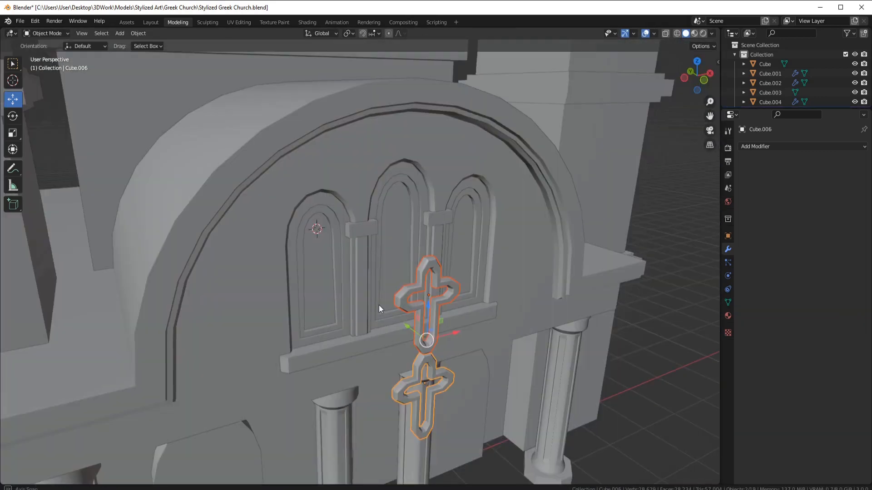
pyautogui.scroll(-6, 454, 297)
pyautogui.press('Delete')
# Duplicate the spare cross and move the copy -7.8646 m along X and 6.9624 m along Y to the leftmost window
pyautogui.click(620, 339)
pyautogui.hotkey('shift', 'd')
pyautogui.moveTo(632, 335); pyautogui.dragTo(443, 344)
pyautogui.click(421, 344)
pyautogui.press('KP_1')
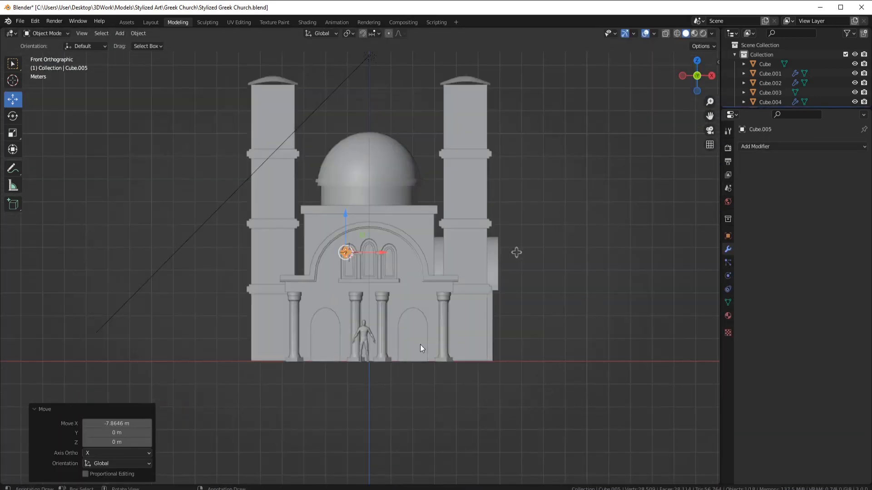
pyautogui.press('KP_Decimal')
pyautogui.keyDown('shift'); pyautogui.moveTo(421, 344); pyautogui.dragTo(315, 224, button='middle'); pyautogui.keyUp('shift')
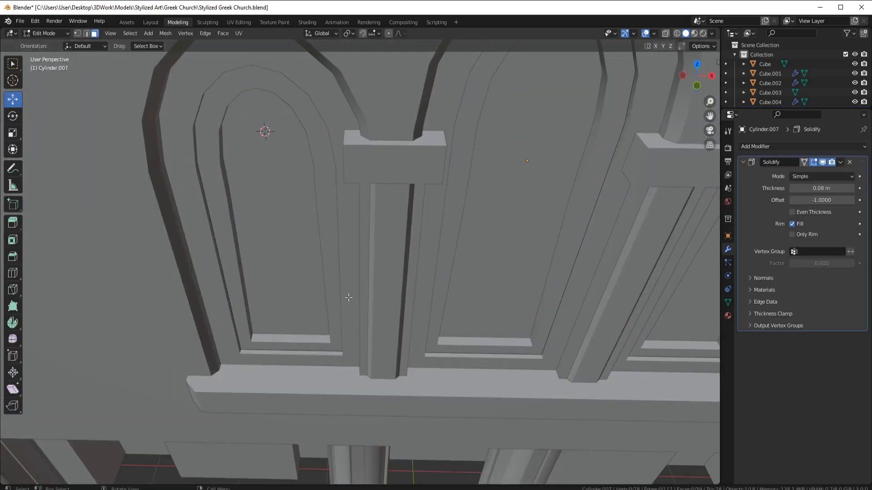
pyautogui.scroll(-5, 348, 253)
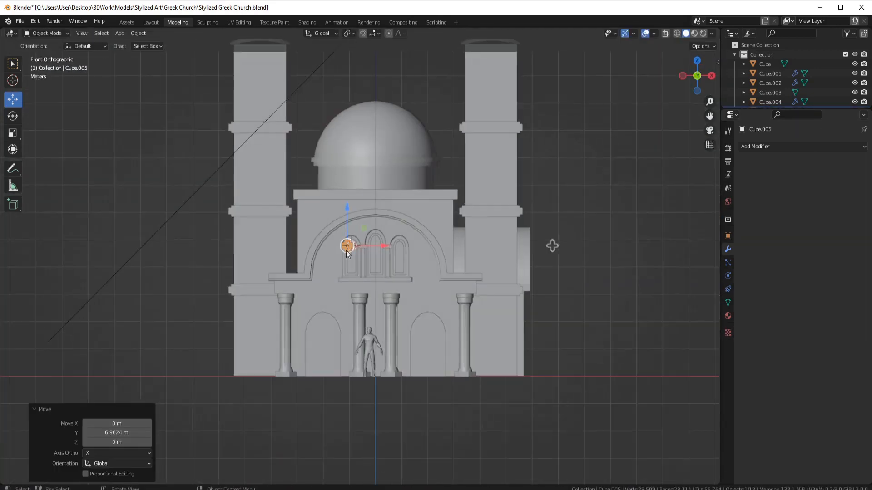
# Snap the cross to the 3D cursor keeping its offset and scale it down to fit inside the window frame
pyautogui.keyDown('shift'); pyautogui.click(362, 258); pyautogui.keyUp('shift')
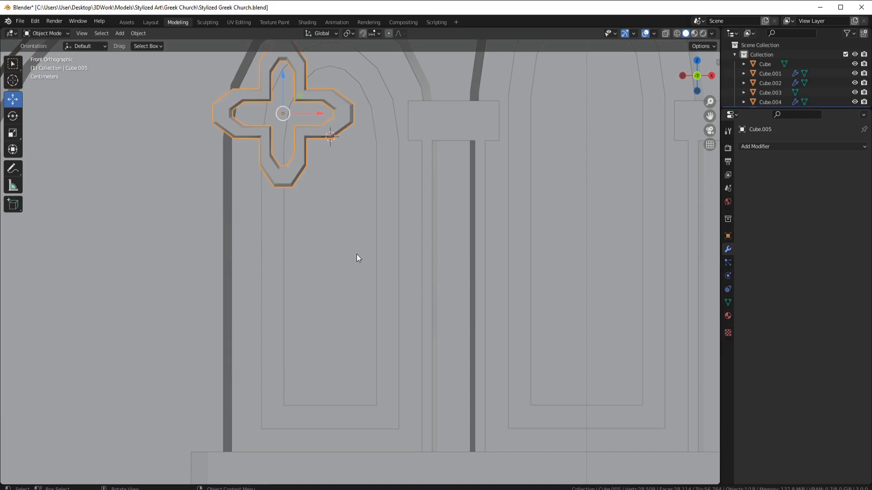
pyautogui.hotkey('shift', 's')
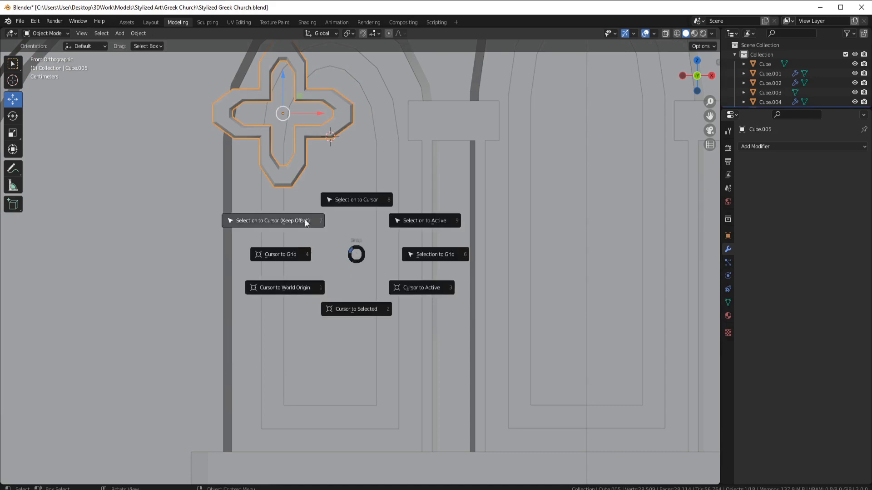
pyautogui.click(304, 220)
pyautogui.press('s')
pyautogui.click(429, 115)
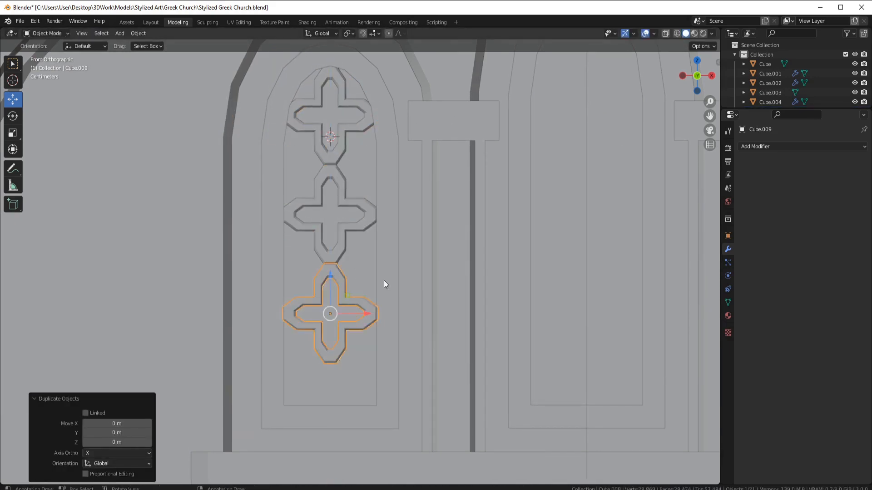
# Stack four copies of the cross down the leftmost window and move them -0.041043 m along Y
pyautogui.scroll(-1, 380, 309)
pyautogui.moveTo(383, 312); pyautogui.dragTo(348, 304, button='middle')
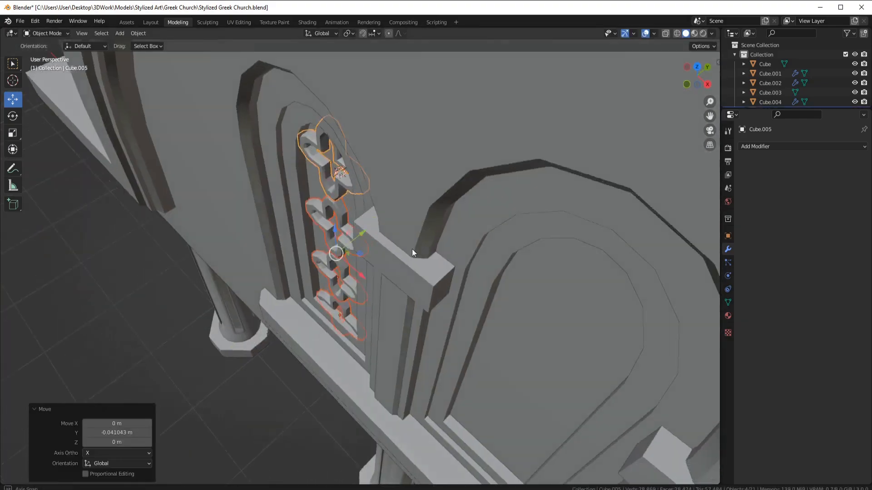
pyautogui.moveTo(413, 249); pyautogui.dragTo(462, 193, button='middle')
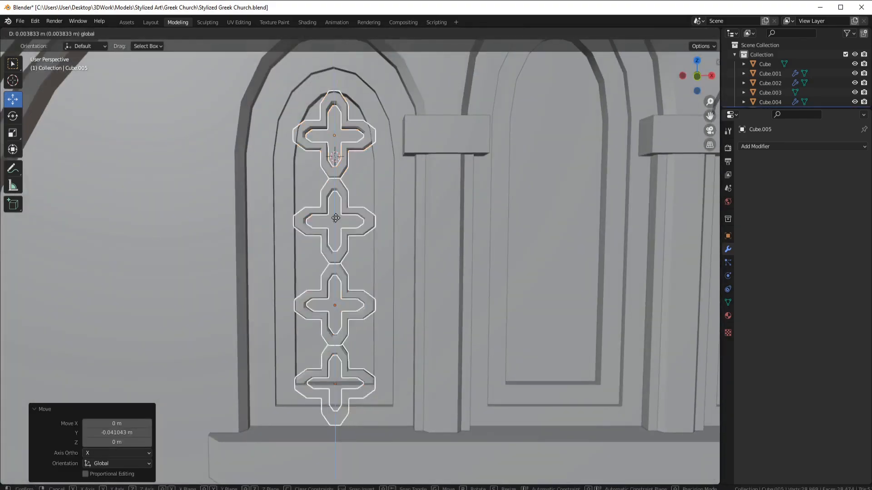
pyautogui.click(336, 215)
pyautogui.scroll(2, 436, 226)
pyautogui.moveTo(438, 226)
pyautogui.mouseDown(button='middle')
pyautogui.moveTo(337, 280)
pyautogui.moveTo(439, 227)
pyautogui.mouseUp(button='middle')
pyautogui.scroll(-5, 469, 222)
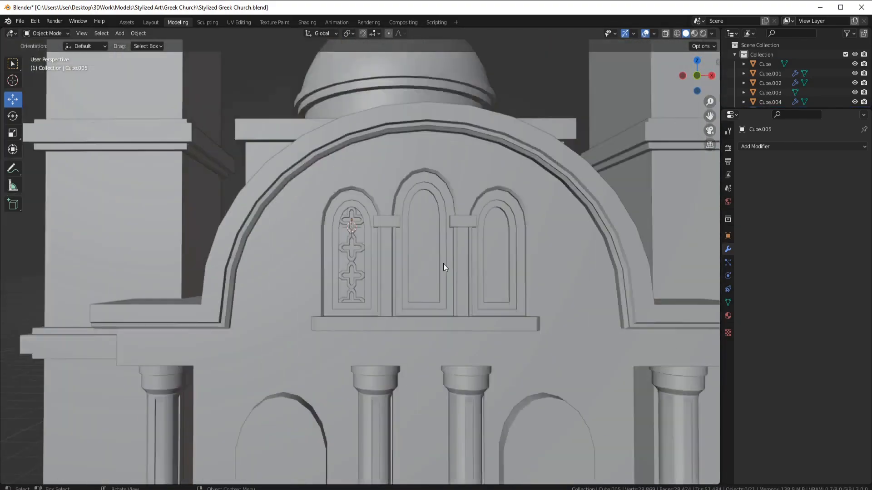
# Delete the three lower crosses in the leftmost window
pyautogui.moveTo(443, 268); pyautogui.dragTo(432, 286, button='middle')
pyautogui.scroll(4, 387, 269)
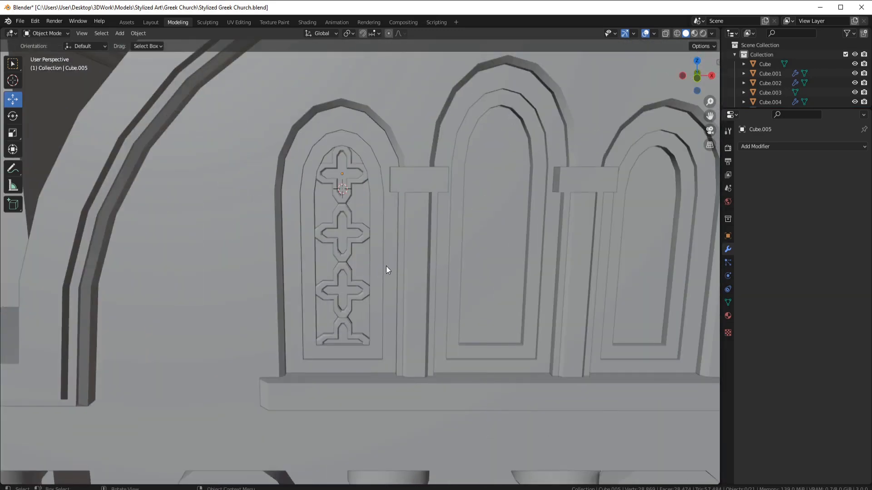
pyautogui.click(359, 234)
pyautogui.keyDown('shift'); pyautogui.click(360, 291); pyautogui.keyUp('shift')
pyautogui.keyDown('shift'); pyautogui.click(359, 332); pyautogui.keyUp('shift')
pyautogui.press('Delete')
pyautogui.scroll(3, 360, 174)
pyautogui.scroll(-3, 360, 173)
# Isolate the remaining top cross and mark the edge loop along its back outline as a seam
pyautogui.click(358, 174)
pyautogui.keyDown('shift'); pyautogui.moveTo(393, 174); pyautogui.dragTo(407, 216, button='middle'); pyautogui.keyUp('shift')
pyautogui.press('KP_Divide')
pyautogui.press('Tab')
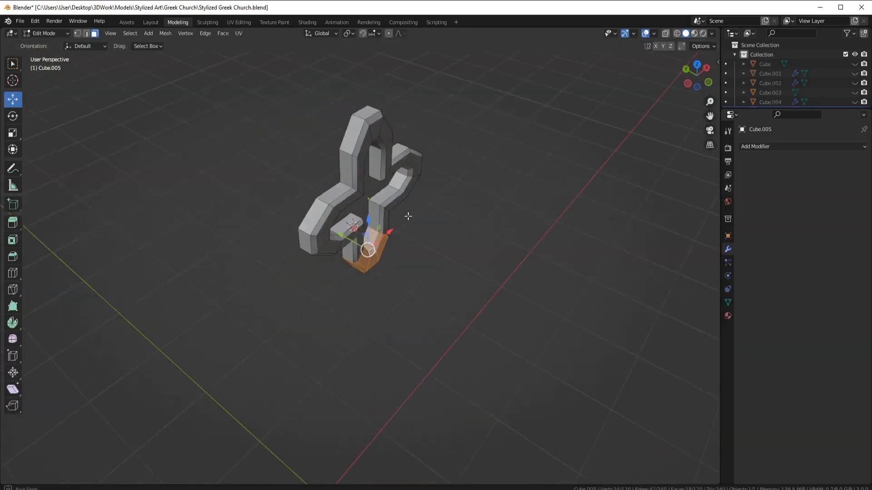
pyautogui.click(86, 33)
pyautogui.keyDown('alt'); pyautogui.click(327, 200); pyautogui.keyUp('alt')
pyautogui.rightClick(406, 178)
pyautogui.click(422, 350)
# Select the ring of back faces on the isolated cross and delete them
pyautogui.moveTo(422, 350); pyautogui.dragTo(509, 336, button='middle')
pyautogui.click(95, 33)
pyautogui.keyDown('alt'); pyautogui.click(383, 187); pyautogui.keyUp('alt')
pyautogui.moveTo(472, 200); pyautogui.dragTo(455, 221, button='middle')
pyautogui.press('Delete')
pyautogui.click(404, 202)
pyautogui.scroll(4, 456, 221)
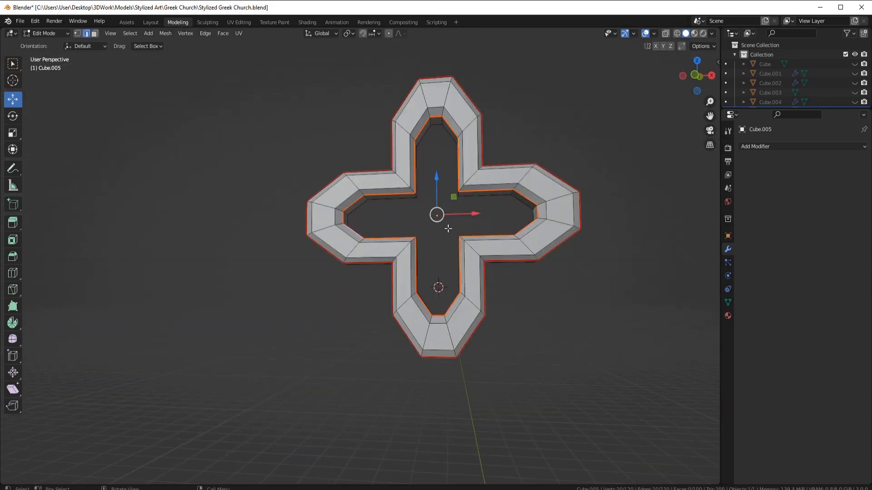
# Mark the isolated cross's inner outline and the edges at its inner corners as seams
pyautogui.click(430, 306)
pyautogui.moveTo(477, 383); pyautogui.dragTo(556, 313, button='middle')
pyautogui.click(415, 261)
pyautogui.moveTo(415, 261); pyautogui.dragTo(354, 231, button='middle')
pyautogui.keyDown('shift'); pyautogui.click(439, 218); pyautogui.keyUp('shift')
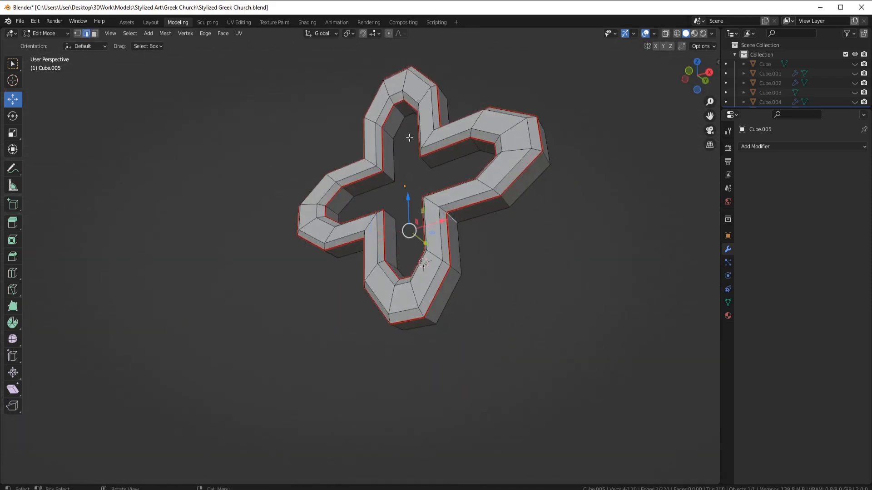
pyautogui.moveTo(409, 136); pyautogui.dragTo(458, 200, button='middle')
pyautogui.keyDown('shift'); pyautogui.click(387, 195); pyautogui.keyUp('shift')
pyautogui.keyDown('shift'); pyautogui.click(438, 292); pyautogui.keyUp('shift')
pyautogui.rightClick(441, 291)
pyautogui.click(441, 291)
pyautogui.moveTo(441, 291); pyautogui.dragTo(497, 233, button='middle')
pyautogui.scroll(3, 497, 233)
pyautogui.click(364, 183)
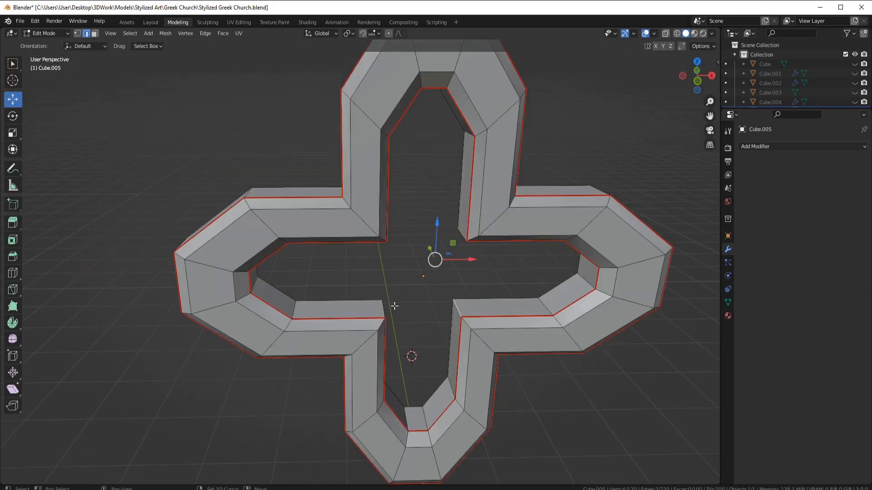
# Unwrap all faces of the cross and switch to the UV Editing workspace
pyautogui.press('Tab')
pyautogui.scroll(-4, 495, 293)
pyautogui.moveTo(496, 293); pyautogui.dragTo(514, 244, button='middle')
pyautogui.press('Tab')
pyautogui.press('a')
pyautogui.press('u')
pyautogui.click(514, 244)
pyautogui.click(238, 22)
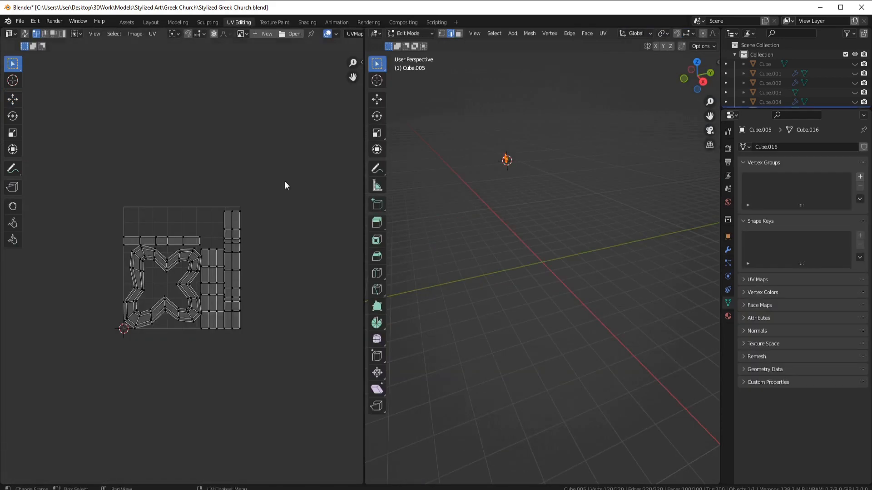
# Select the cross's linked front faces and project their UVs from the front view
pyautogui.press('KP_Decimal')
pyautogui.moveTo(554, 195); pyautogui.dragTo(381, 127, button='middle')
pyautogui.click(560, 149)
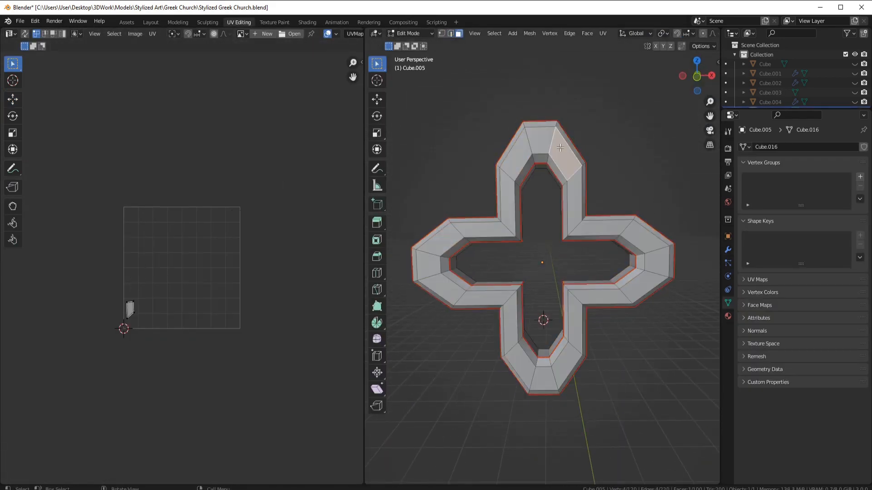
pyautogui.press('l')
pyautogui.press('KP_1')
pyautogui.press('u')
pyautogui.click(557, 261)
pyautogui.moveTo(580, 239); pyautogui.dragTo(590, 268, button='middle')
# Rearrange all of the cross's UV islands and return to the Modeling workspace in object mode
pyautogui.press('a')
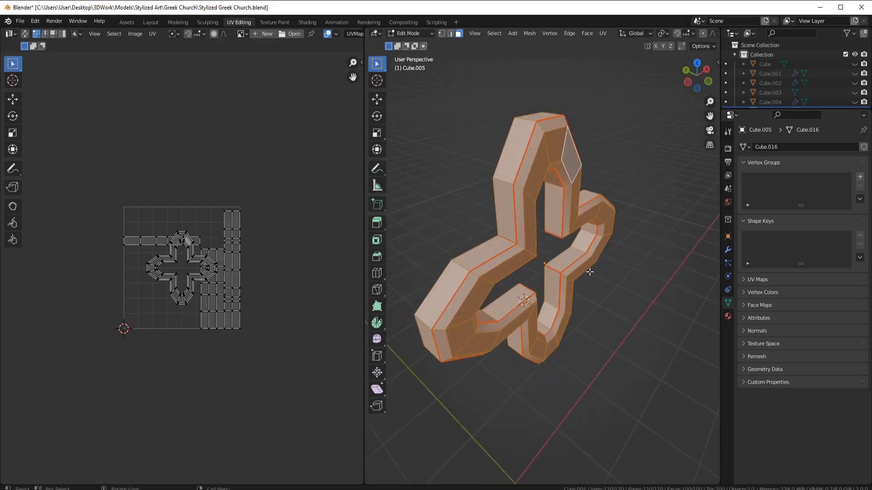
pyautogui.press('a')
pyautogui.click(152, 34)
pyautogui.click(174, 210)
pyautogui.press('Tab')
pyautogui.moveTo(624, 232); pyautogui.dragTo(586, 233, button='middle')
pyautogui.click(177, 22)
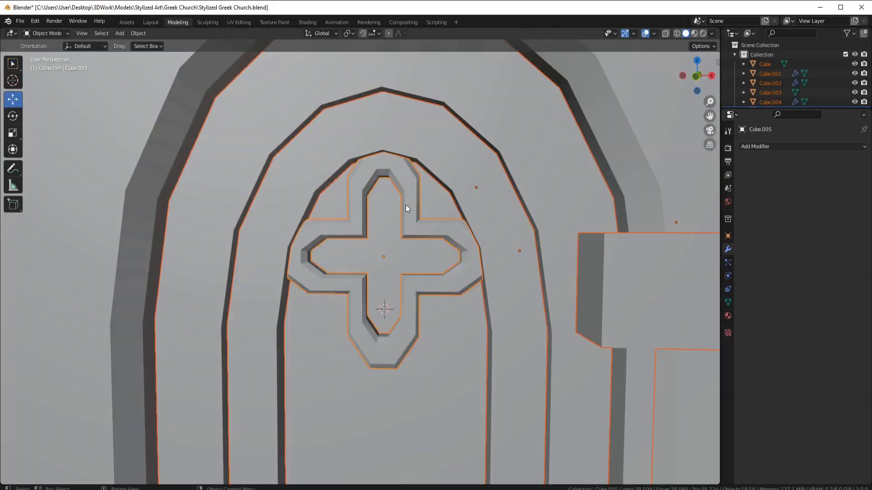
# Save the church file
pyautogui.scroll(-4, 405, 205)
pyautogui.click(20, 21)
pyautogui.click(46, 84)
# Add an Array modifier to the cross with a count of 3 and relative offset factors X 0, Z -1
pyautogui.moveTo(472, 244); pyautogui.dragTo(456, 237, button='middle')
pyautogui.click(384, 264)
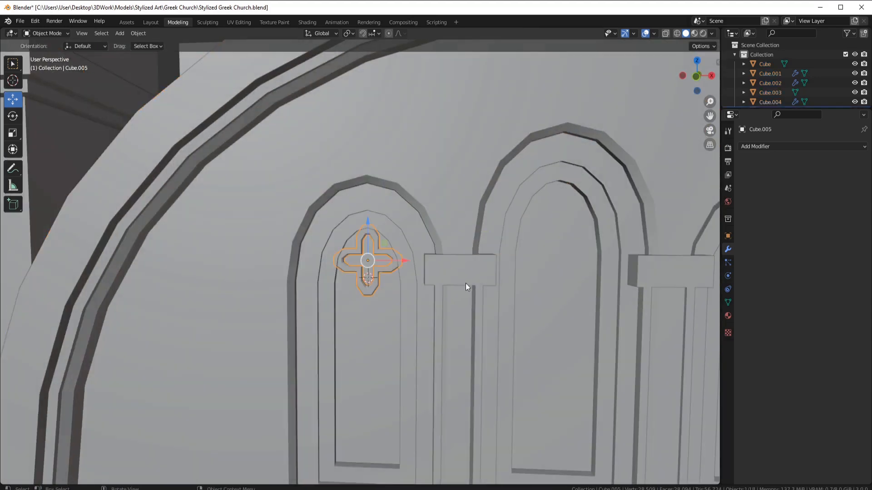
pyautogui.click(776, 147)
pyautogui.click(688, 174)
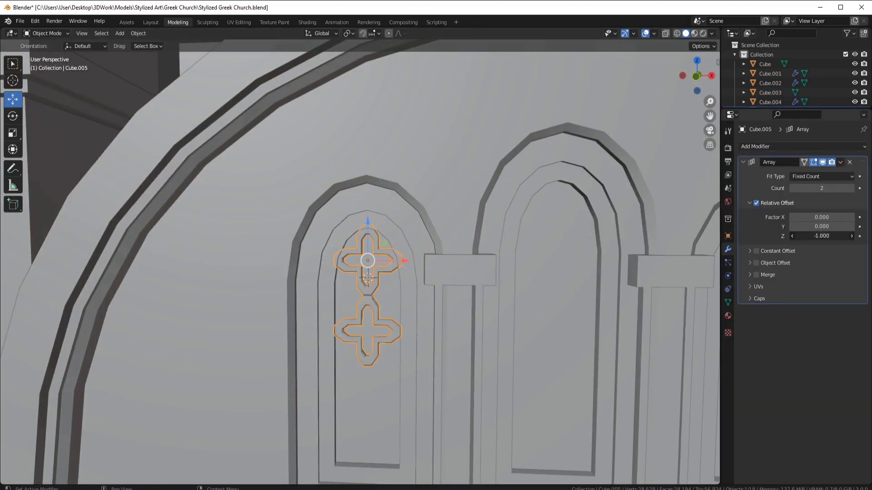
pyautogui.moveTo(536, 254); pyautogui.dragTo(513, 268, button='middle')
pyautogui.keyDown('shift'); pyautogui.moveTo(490, 290); pyautogui.dragTo(520, 188, button='middle'); pyautogui.keyUp('shift')
pyautogui.click(852, 188)
# Lengthen the cross's lower arm by moving its bottom tip faces about 0.05 m down along Z
pyautogui.scroll(4, 444, 145)
pyautogui.keyDown('shift'); pyautogui.moveTo(444, 145); pyautogui.dragTo(418, 250, button='middle'); pyautogui.keyUp('shift')
pyautogui.press('Tab')
pyautogui.click(94, 34)
pyautogui.click(441, 119)
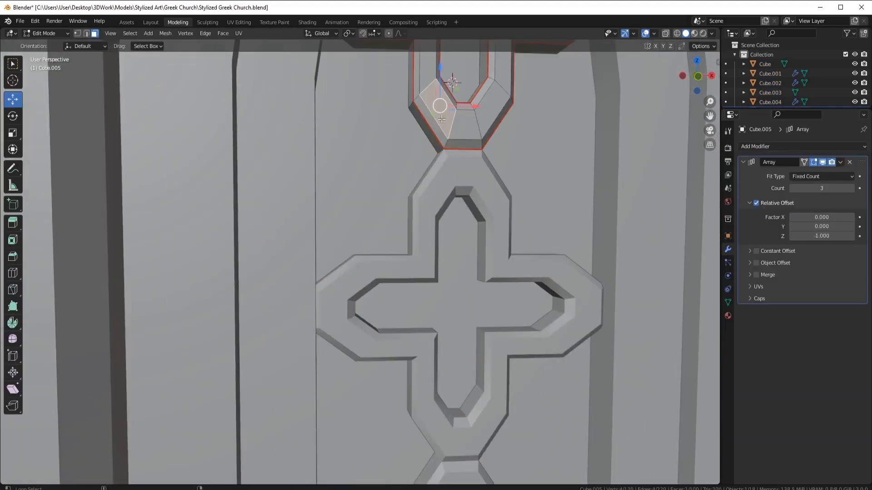
pyautogui.keyDown('alt'); pyautogui.click(441, 119); pyautogui.keyUp('alt')
pyautogui.keyDown('alt'); pyautogui.keyDown('shift'); pyautogui.click(464, 136); pyautogui.keyUp('shift'); pyautogui.keyUp('alt')
pyautogui.keyDown('alt'); pyautogui.keyDown('shift'); pyautogui.click(494, 121); pyautogui.keyUp('shift'); pyautogui.keyUp('alt')
pyautogui.press('KP_1')
pyautogui.scroll(-7, 408, 159)
pyautogui.moveTo(389, 179); pyautogui.dragTo(390, 179)
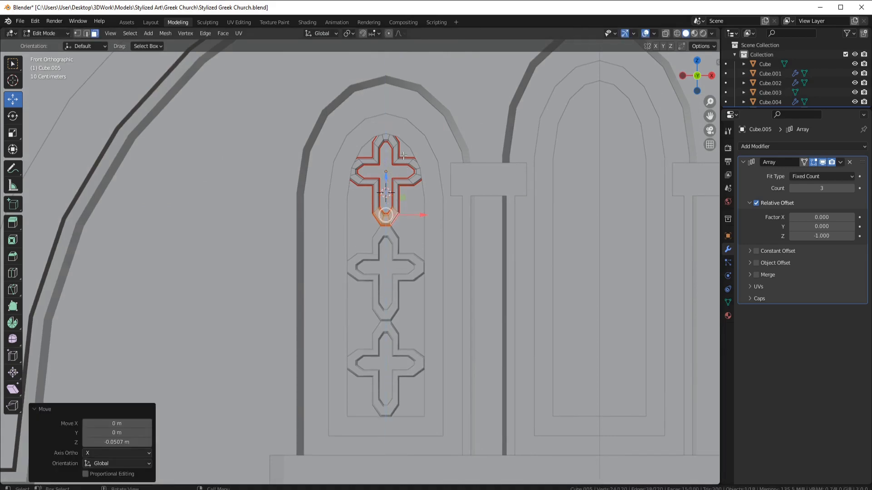
# Fine-tune the height of the crosses and their lower tips so the stack fits the left window
pyautogui.scroll(1, 399, 163)
pyautogui.press('Tab')
pyautogui.moveTo(394, 117); pyautogui.dragTo(393, 122)
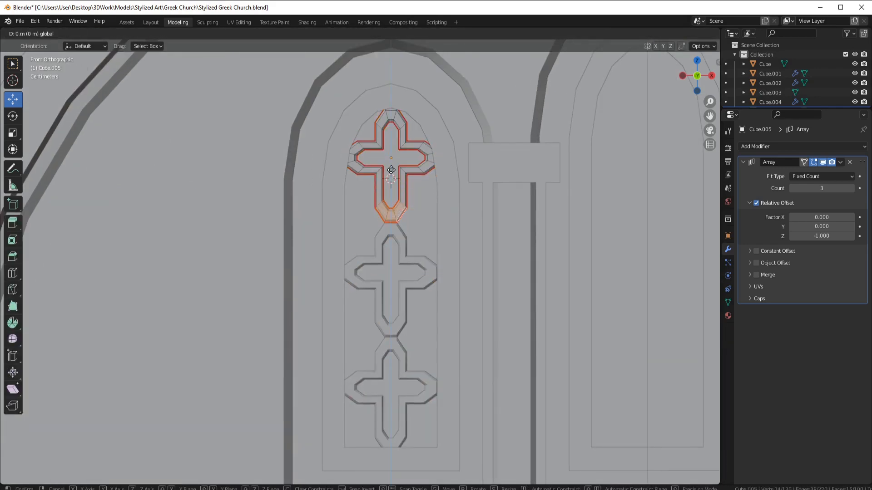
pyautogui.click(396, 158)
pyautogui.press('Tab')
# Duplicate the stack of crosses and move the copy along X into the middle window
pyautogui.scroll(-4, 395, 158)
pyautogui.moveTo(409, 181); pyautogui.dragTo(418, 257, button='middle')
pyautogui.hotkey('shift', 'd')
pyautogui.rightClick(346, 231)
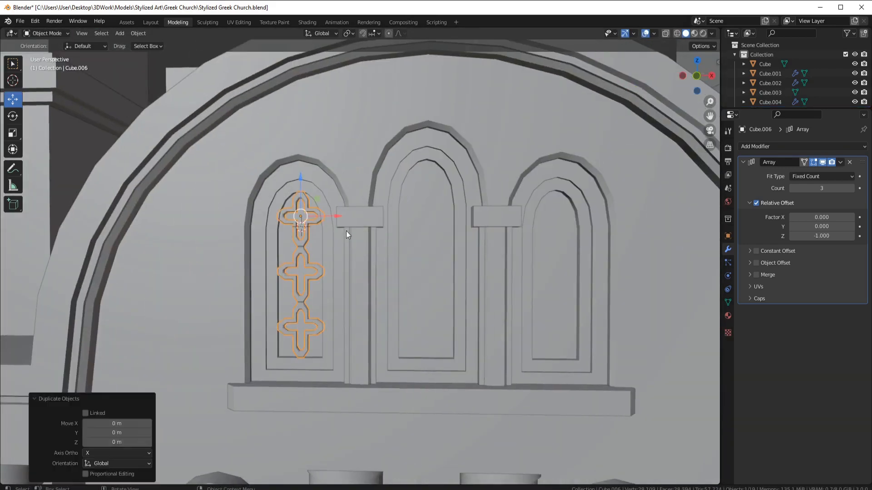
pyautogui.press('g')
pyautogui.press('x')
pyautogui.click(463, 217)
# Place the 3D cursor on the middle window's pane face and snap the duplicated cross stack to it
pyautogui.click(439, 183)
pyautogui.press('Tab')
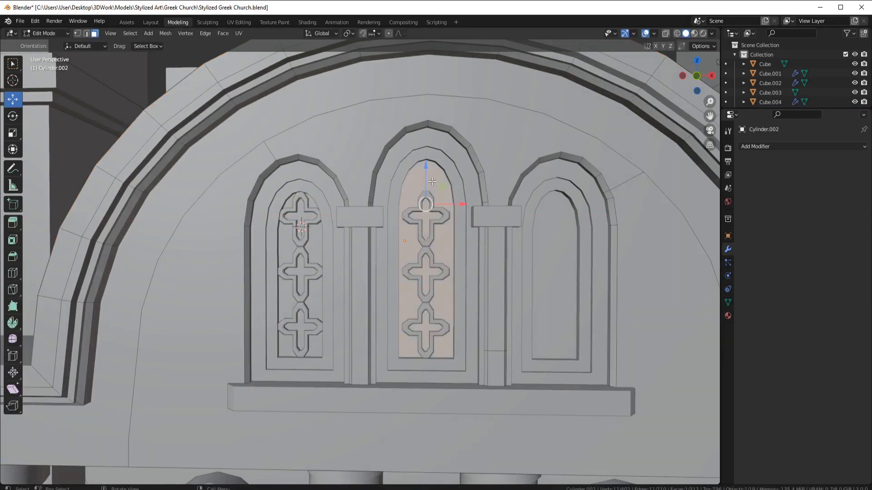
pyautogui.hotkey('shift', 's')
pyautogui.click(429, 234)
pyautogui.press('Tab')
pyautogui.click(432, 233)
pyautogui.hotkey('shift', 's')
pyautogui.click(420, 189)
# Move the middle cross stack along Y in wireframe side view to set its depth in the window
pyautogui.hotkey('shift', 'z')
pyautogui.scroll(3, 453, 234)
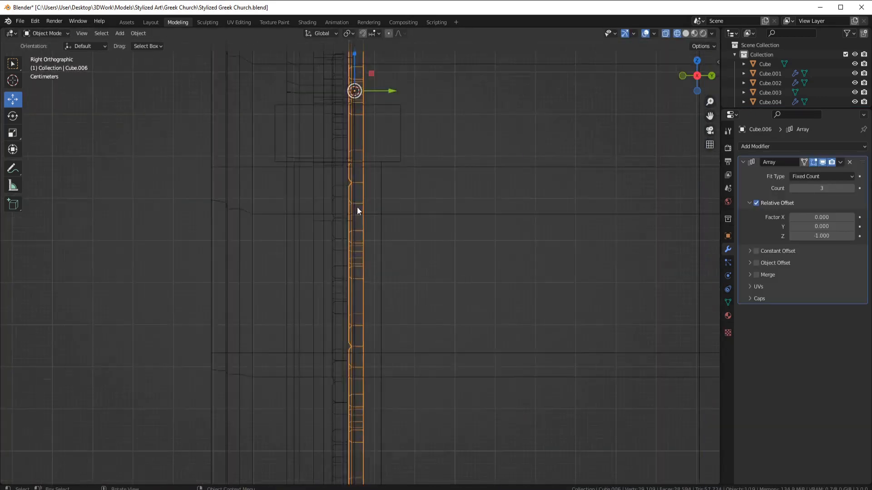
pyautogui.press('g')
pyautogui.press('y')
pyautogui.click(419, 244)
pyautogui.scroll(-4, 422, 246)
pyautogui.moveTo(427, 249); pyautogui.dragTo(481, 258, button='middle')
pyautogui.hotkey('shift', 'z')
# Scale the middle cross stack by 1.142, raise it 0.10764 m along Z, and refine its size to fill the middle window
pyautogui.press('KP_1')
pyautogui.click(475, 290)
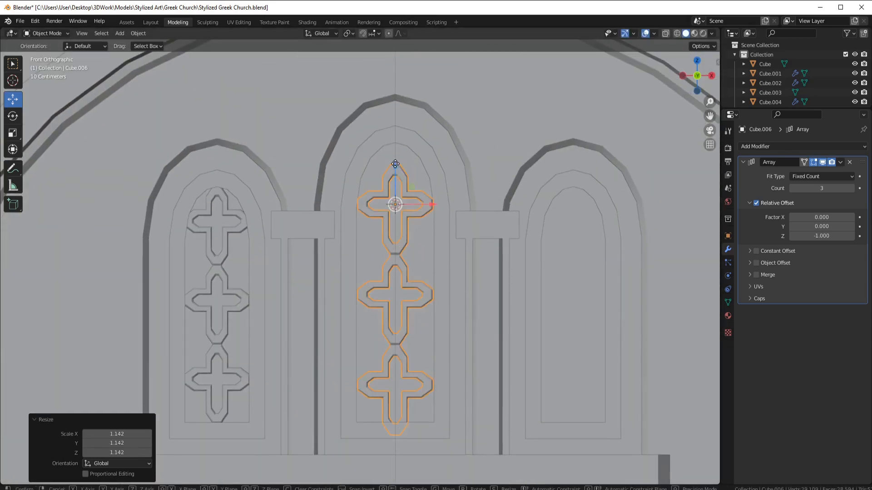
pyautogui.click(409, 143)
pyautogui.scroll(3, 461, 254)
pyautogui.press('s')
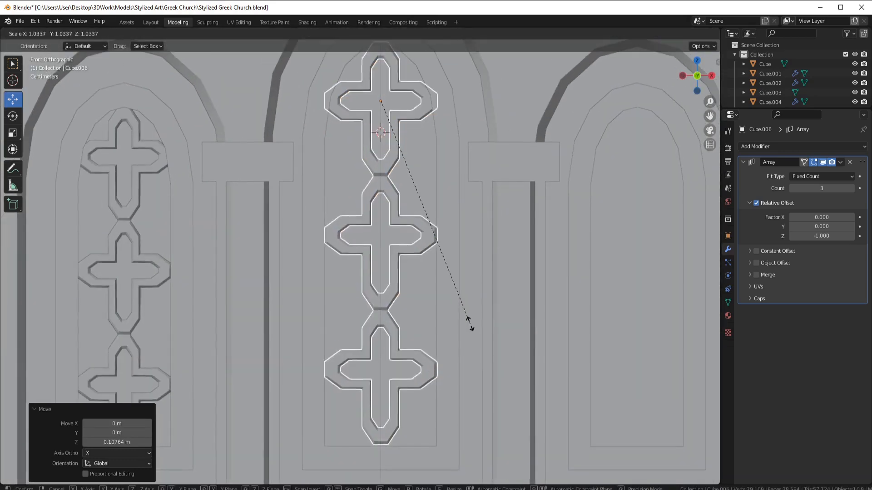
pyautogui.click(472, 326)
pyautogui.click(508, 362)
pyautogui.press('Tab')
pyautogui.scroll(-5, 504, 354)
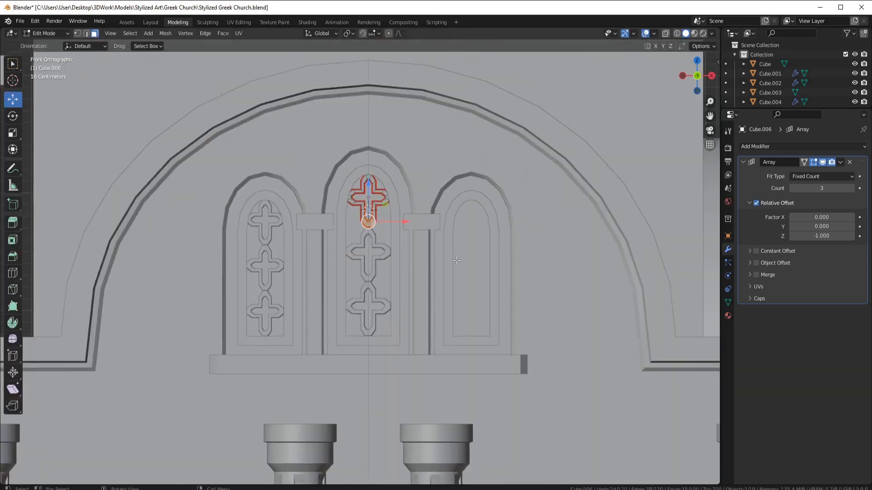
pyautogui.press('Tab')
pyautogui.moveTo(473, 279); pyautogui.dragTo(282, 241, button='middle')
# Set the left cross stack's origin to the 3D cursor and mirror it across X into the right window
pyautogui.hotkey('alt', 'a')
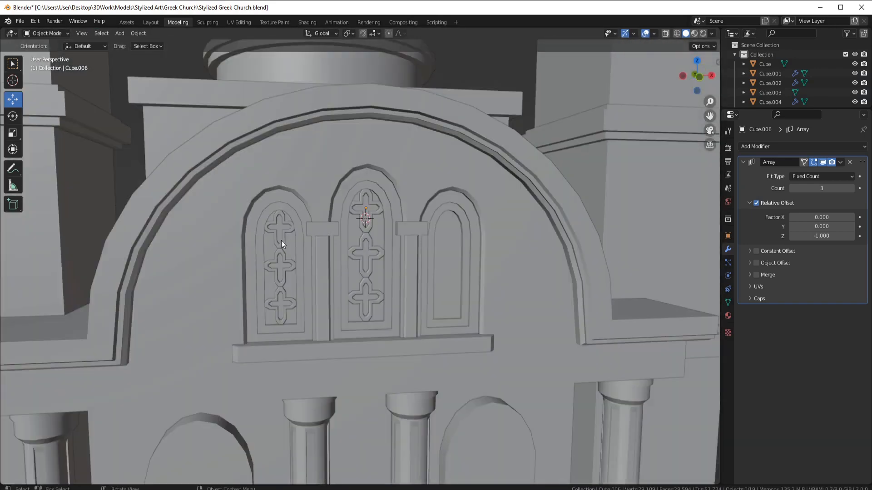
pyautogui.click(282, 241)
pyautogui.rightClick(459, 277)
pyautogui.click(527, 295)
pyautogui.click(767, 146)
pyautogui.click(720, 255)
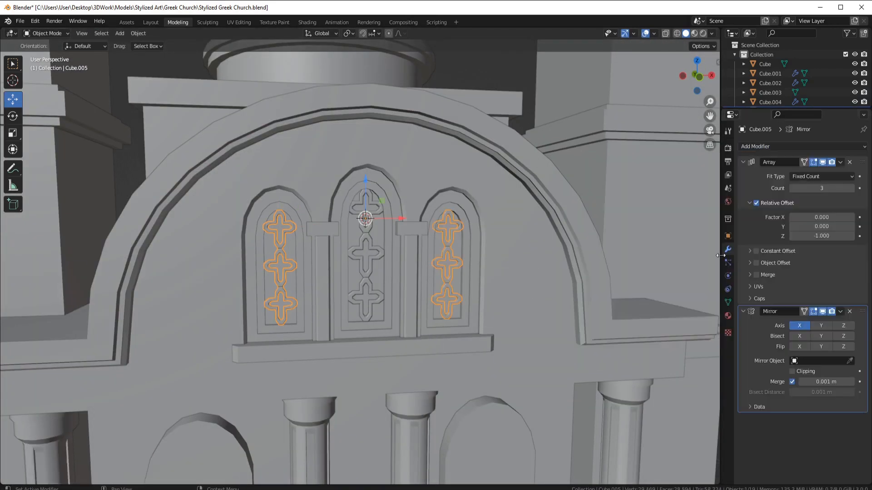
# Duplicate the edge loop along the gable arch's inner molding and separate it into its own object
pyautogui.scroll(-2, 379, 255)
pyautogui.moveTo(495, 265); pyautogui.dragTo(424, 119, button='middle')
pyautogui.click(379, 255)
pyautogui.press('Tab')
pyautogui.scroll(3, 379, 255)
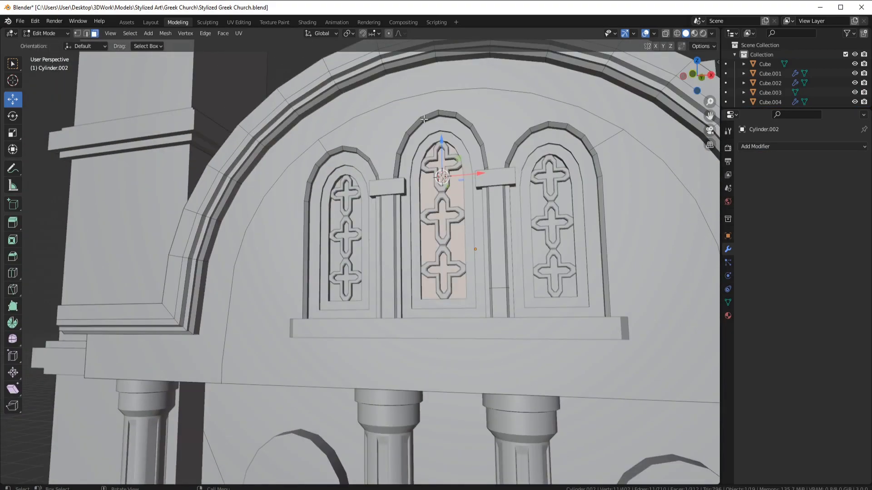
pyautogui.scroll(-3, 230, 199)
pyautogui.moveTo(367, 265); pyautogui.dragTo(393, 277, button='middle')
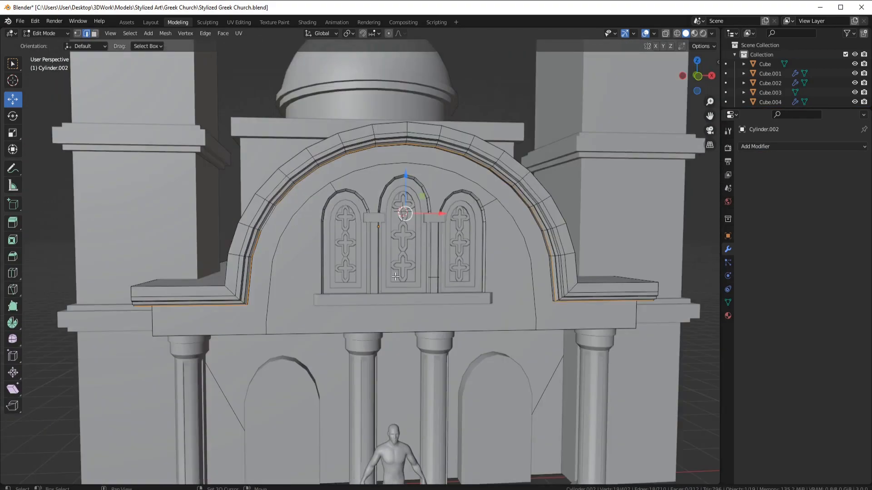
pyautogui.hotkey('shift', 'd')
pyautogui.rightClick(446, 217)
pyautogui.press('p')
pyautogui.click(543, 187)
pyautogui.press('Tab')
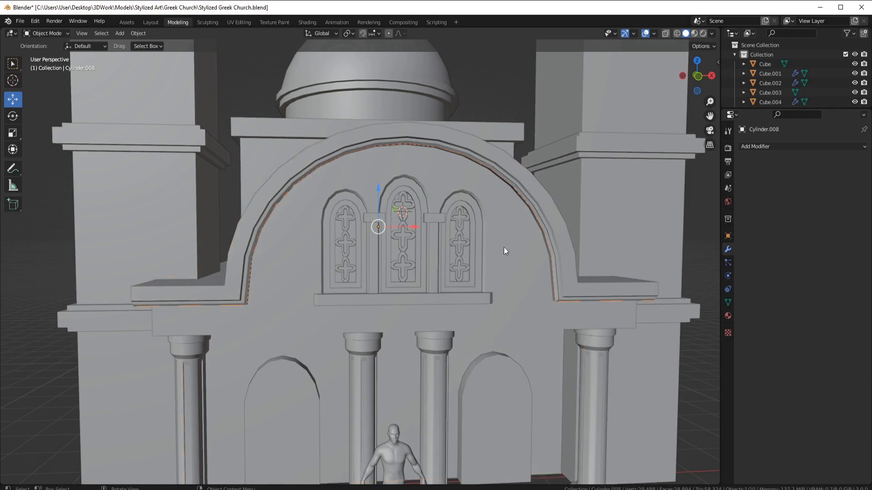
# Extrude the separated arch edge into a strip in front of the gable and apply all transforms
pyautogui.moveTo(505, 251); pyautogui.dragTo(254, 170, button='middle')
pyautogui.press('Tab')
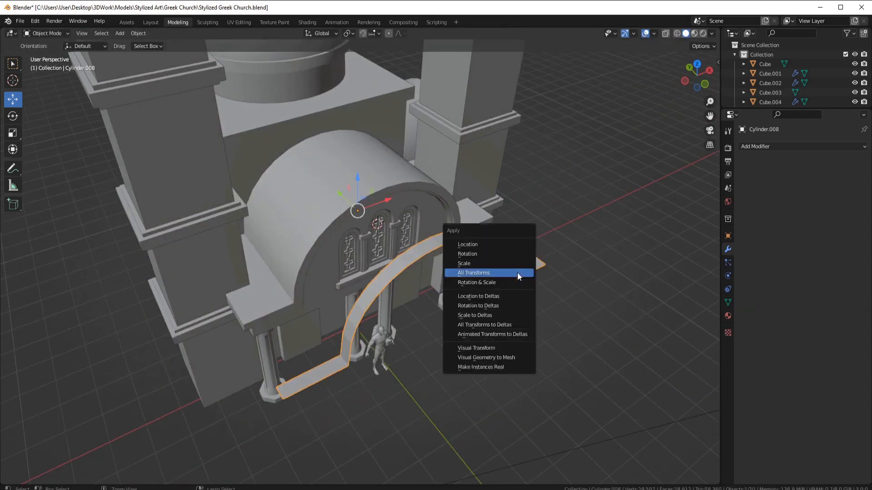
pyautogui.click(517, 272)
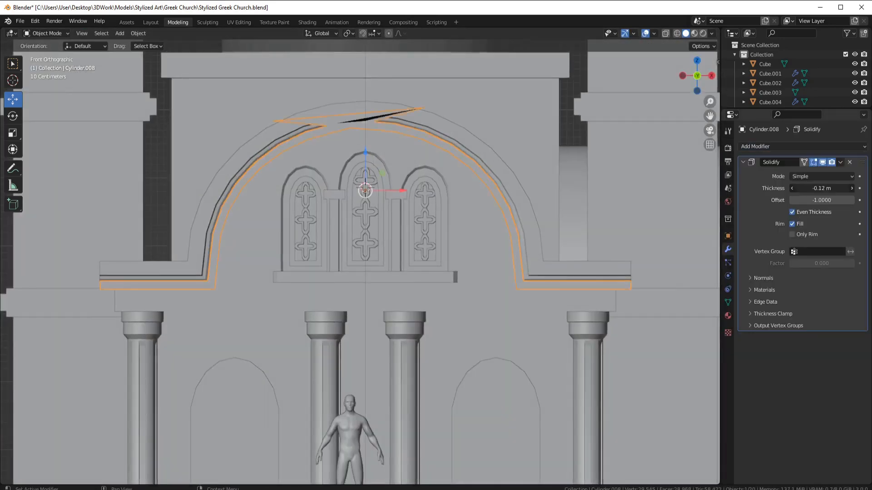
# Solidify the arch strip with a thickness of -0.17 m, recalculating its normals and applying the modifier
pyautogui.press('Tab')
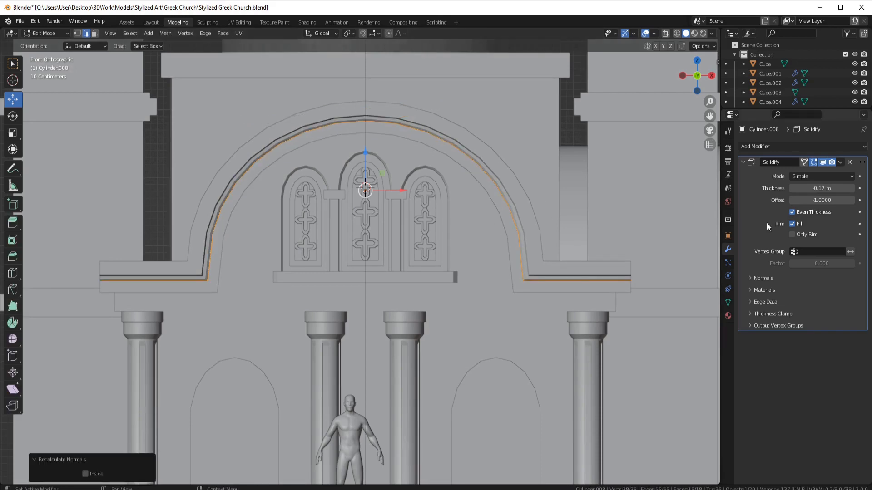
pyautogui.moveTo(536, 236); pyautogui.dragTo(604, 273, button='middle')
pyautogui.scroll(3, 545, 254)
pyautogui.press('Tab')
pyautogui.hotkey('ctrl', 'a')
# Add edge loops across the horizontal end section of the solid arch band
pyautogui.press('Tab')
pyautogui.moveTo(295, 318); pyautogui.dragTo(371, 268, button='middle')
pyautogui.scroll(-1, 222, 336)
pyautogui.hotkey('ctrl', 'r')
pyautogui.click(221, 299)
pyautogui.rightClick(221, 300)
pyautogui.click(174, 326)
pyautogui.rightClick(175, 326)
pyautogui.press('Tab')
# Add a cube at the middle window and scale it to 0.167
pyautogui.hotkey('shift', 'a')
pyautogui.click(415, 276)
pyautogui.press('s')
pyautogui.click(383, 195)
# Move the small cube along Y in front of the gable and resize it along X
pyautogui.moveTo(322, 180); pyautogui.dragTo(389, 196, button='middle')
pyautogui.scroll(3, 389, 196)
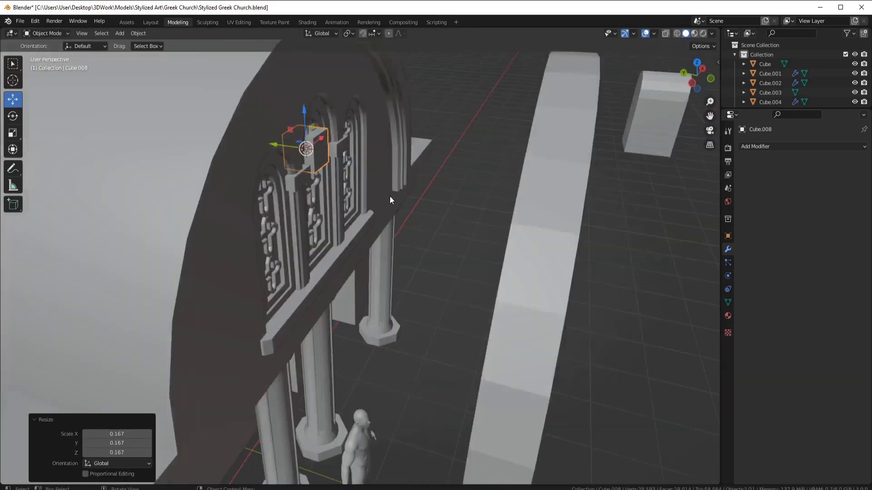
pyautogui.moveTo(273, 144); pyautogui.dragTo(472, 181)
pyautogui.moveTo(390, 193); pyautogui.dragTo(431, 237, button='middle')
pyautogui.scroll(3, 431, 237)
pyautogui.press('s')
pyautogui.press('x')
pyautogui.click(484, 223)
# Extend the block's depth by moving its front face -0.20023 m along Y
pyautogui.moveTo(485, 224); pyautogui.dragTo(564, 217, button='middle')
pyautogui.press('Tab')
pyautogui.moveTo(465, 246); pyautogui.dragTo(502, 245)
pyautogui.moveTo(502, 246); pyautogui.dragTo(386, 219, button='middle')
# Cut a horizontal edge loop around the block and taper its lower end by scaling it 0.745 along X
pyautogui.hotkey('ctrl', 'r')
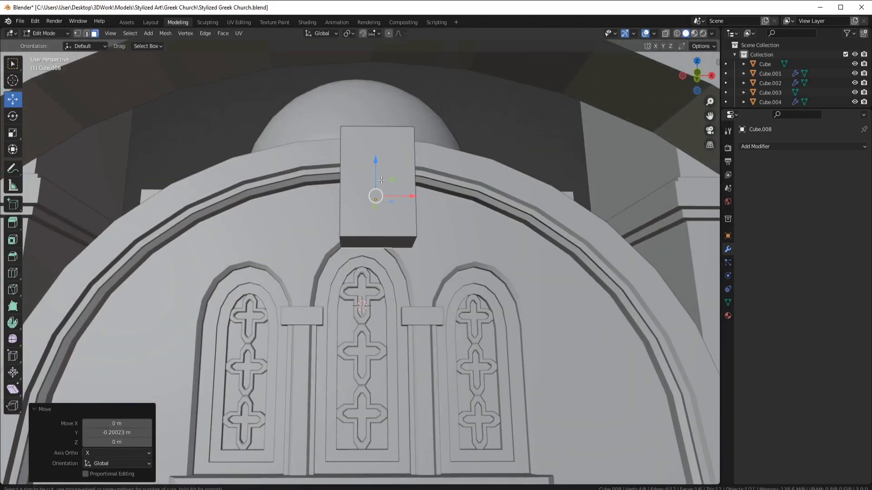
pyautogui.click(340, 188)
pyautogui.click(552, 254)
pyautogui.click(507, 251)
pyautogui.moveTo(506, 251); pyautogui.dragTo(458, 286, button='middle')
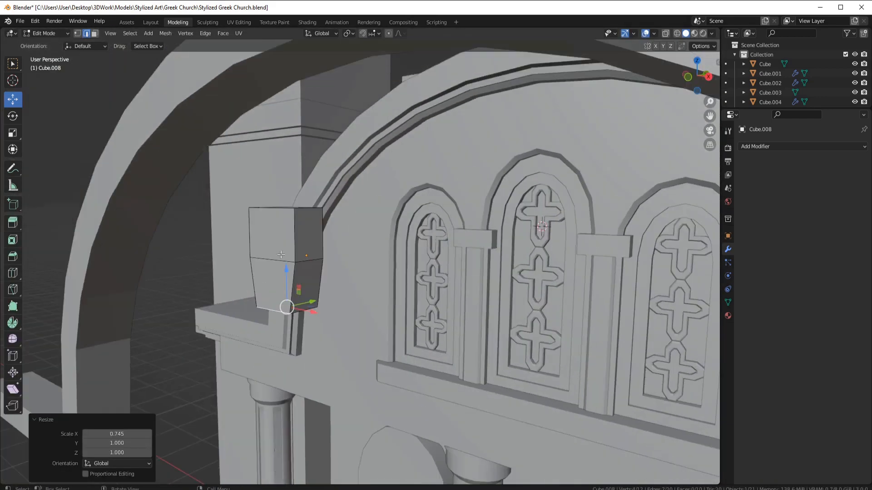
# Slope the block's lower front by moving its bottom front edge along Y
pyautogui.click(293, 303)
pyautogui.moveTo(293, 303); pyautogui.dragTo(263, 295, button='middle')
pyautogui.press('g')
pyautogui.press('y')
pyautogui.click(636, 227)
pyautogui.moveTo(636, 227); pyautogui.dragTo(695, 234, button='middle')
pyautogui.press('Tab')
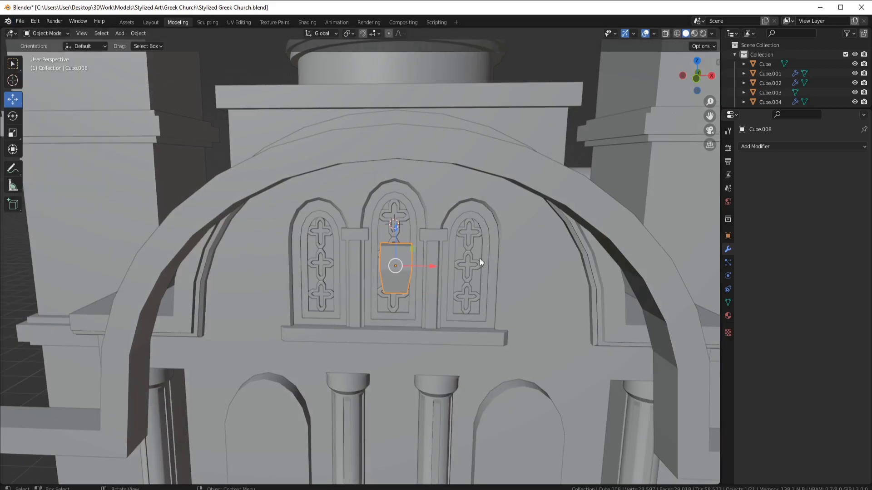
# Apply the tapered block's transform and set its origin to its geometry
pyautogui.hotkey('ctrl', 'a')
pyautogui.click(411, 262)
pyautogui.rightClick(411, 263)
pyautogui.click(459, 274)
# Export the tapered block as a Wavefront OBJ file named Deco 1
pyautogui.click(20, 21)
pyautogui.moveTo(47, 159)
pyautogui.click(147, 253)
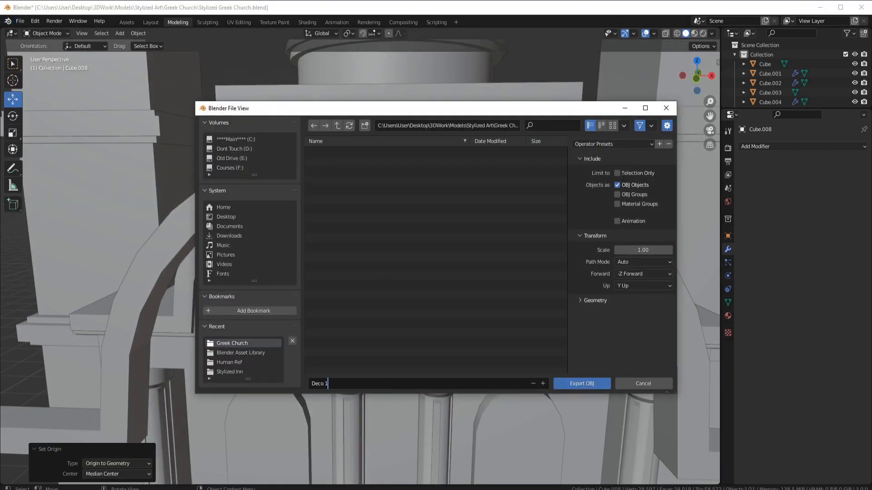
pyautogui.click(582, 384)
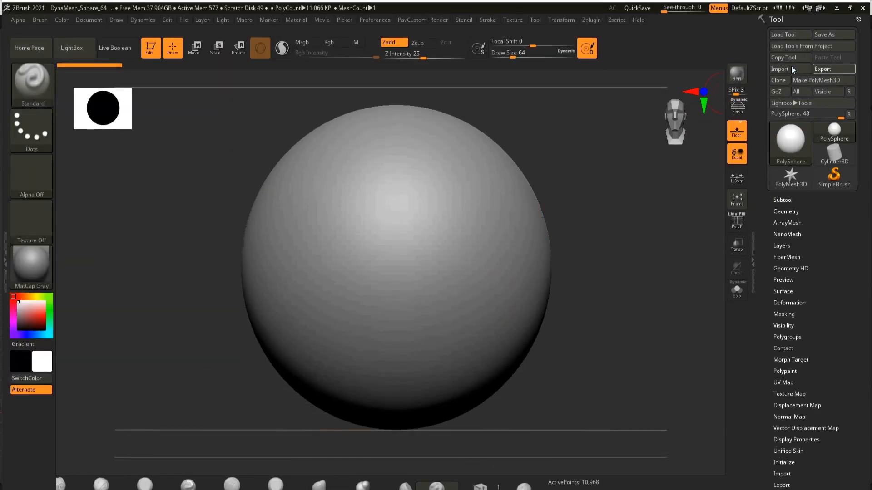
# Switch to ZBrush, import the Front Plynth OBJ and display its polygon wireframe
pyautogui.click(789, 70)
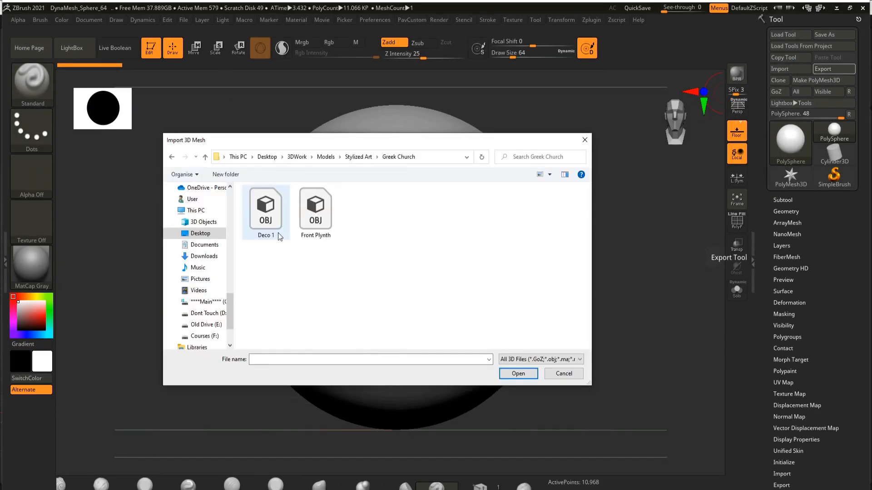
pyautogui.doubleClick(315, 213)
pyautogui.keyDown('alt'); pyautogui.moveTo(423, 272); pyautogui.dragTo(348, 253); pyautogui.keyUp('alt')
pyautogui.hotkey('shift', 'f')
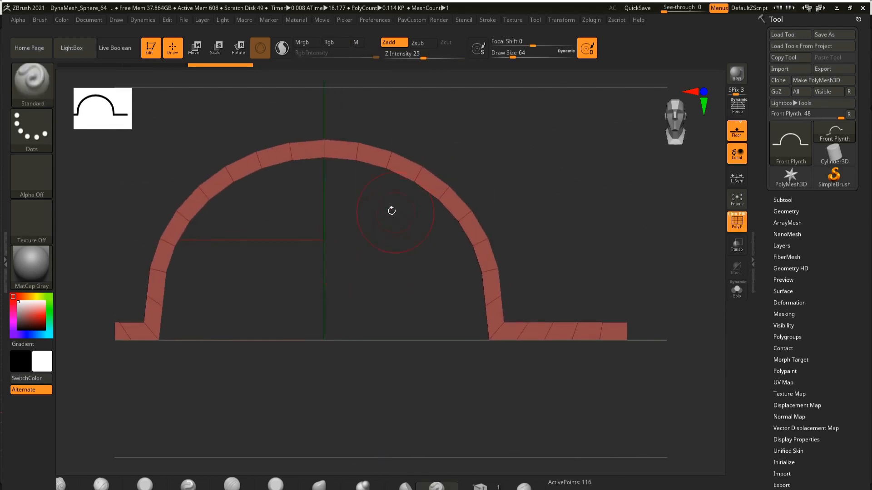
# Insert a NanoMesh across the front polygons of the arch band with the ZModeler brush
pyautogui.click(481, 486)
pyautogui.press('space')
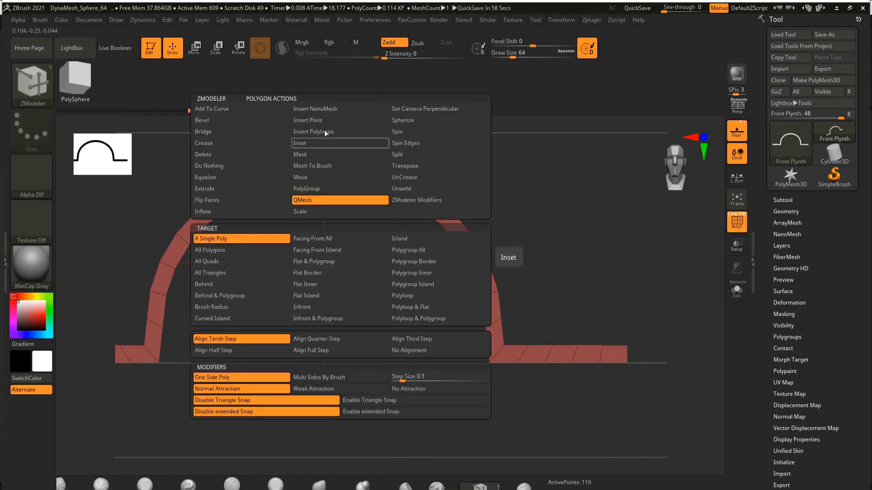
pyautogui.click(322, 239)
pyautogui.click(369, 171)
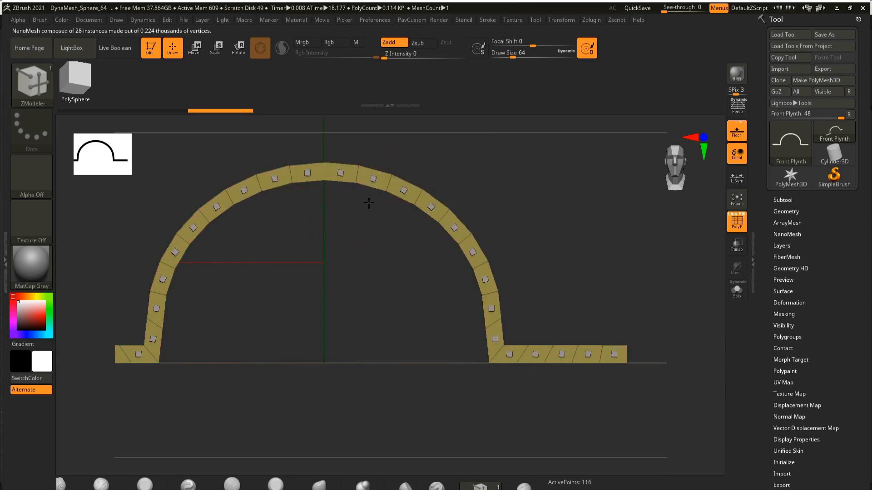
pyautogui.moveTo(371, 213); pyautogui.dragTo(661, 295)
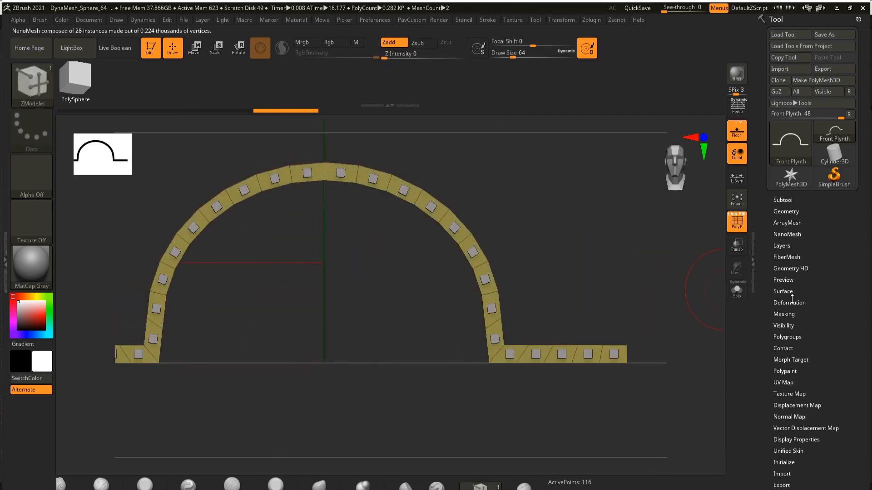
# Edit the NanoMesh's source mesh and replace it with the imported Deco 1 block
pyautogui.click(787, 234)
pyautogui.click(783, 306)
pyautogui.click(779, 69)
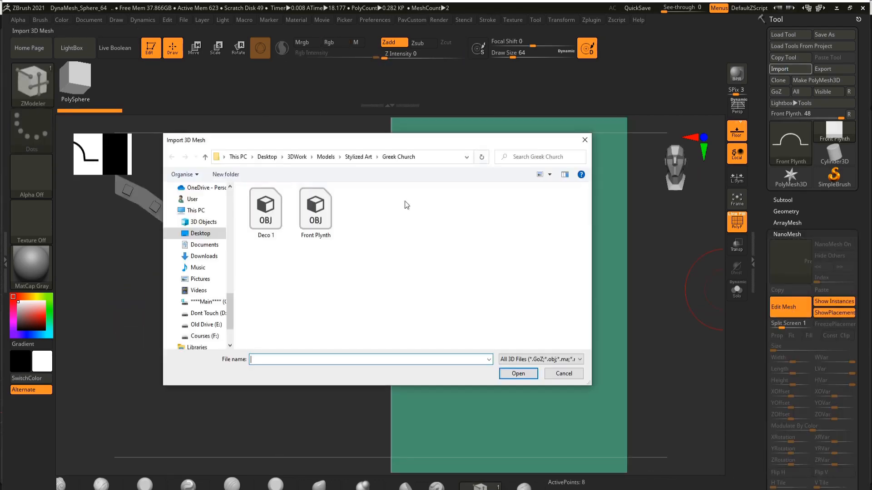
pyautogui.doubleClick(299, 217)
pyautogui.click(797, 308)
# Set the NanoMesh placement mode to Fit and check the instances around the arch band
pyautogui.keyDown('alt'); pyautogui.moveTo(403, 248); pyautogui.dragTo(460, 249); pyautogui.keyUp('alt')
pyautogui.click(794, 338)
pyautogui.moveTo(654, 297); pyautogui.dragTo(477, 291)
pyautogui.click(792, 337)
pyautogui.moveTo(545, 346); pyautogui.dragTo(379, 296)
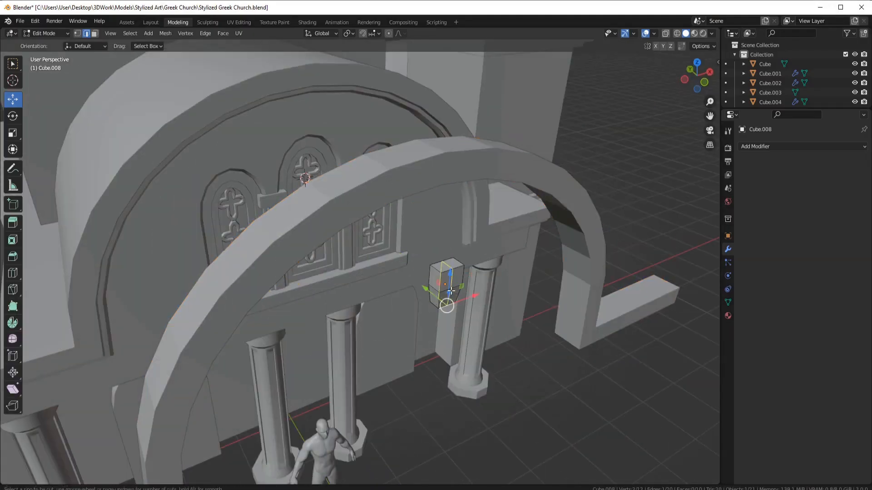
# Back in Blender, cut an edge loop around the tapered block and set its origin to its geometry
pyautogui.click(450, 291)
pyautogui.press('Tab')
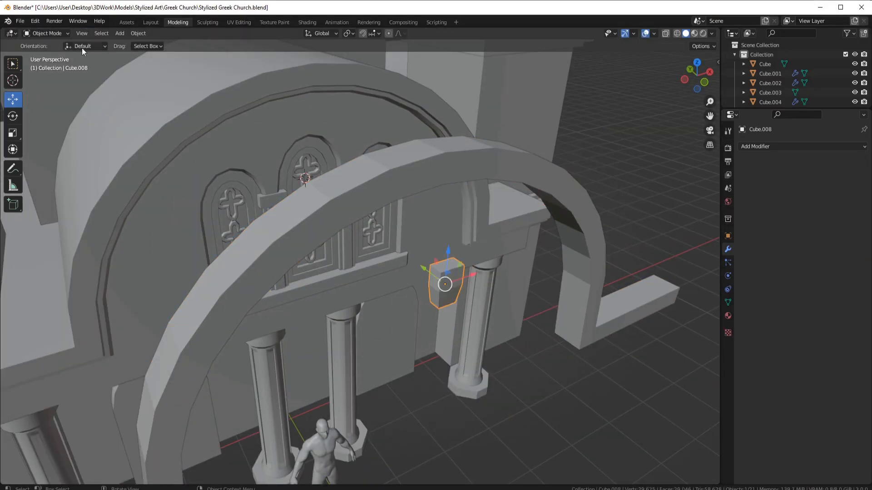
pyautogui.rightClick(448, 255)
pyautogui.moveTo(449, 255)
pyautogui.click(490, 267)
pyautogui.scroll(-4, 522, 247)
pyautogui.keyDown('shift'); pyautogui.moveTo(496, 322); pyautogui.dragTo(473, 254, button='middle'); pyautogui.keyUp('shift')
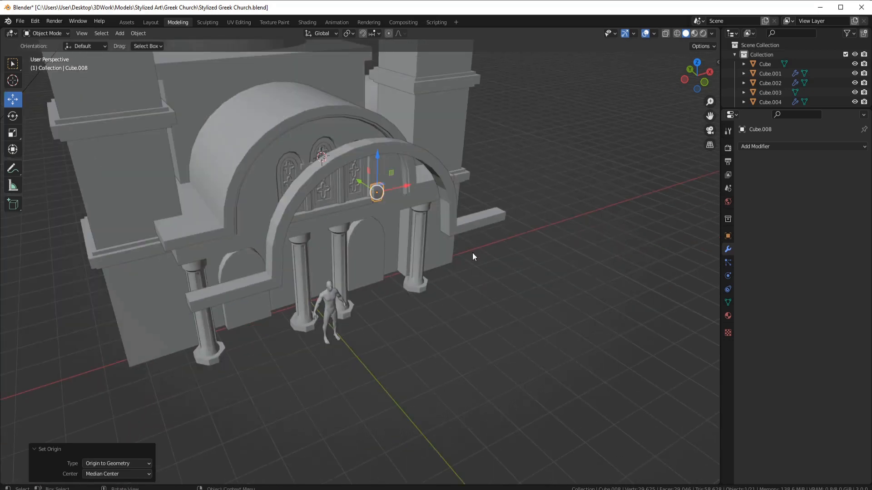
# Reset the 3D cursor to the world origin and snap the tapered block to it
pyautogui.hotkey('shift', 's')
pyautogui.click(421, 290)
pyautogui.hotkey('shift', 's')
pyautogui.click(397, 236)
# Export the recentred tapered block again as a Wavefront OBJ
pyautogui.click(20, 22)
pyautogui.moveTo(41, 157)
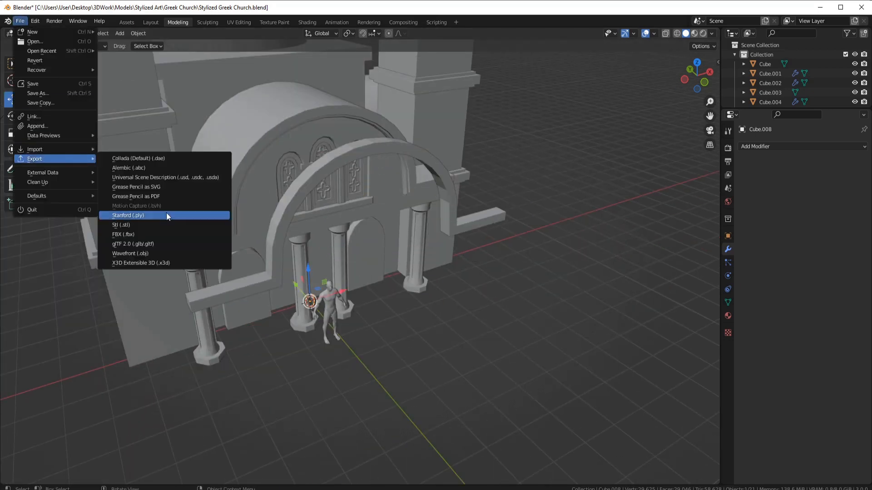
pyautogui.click(161, 252)
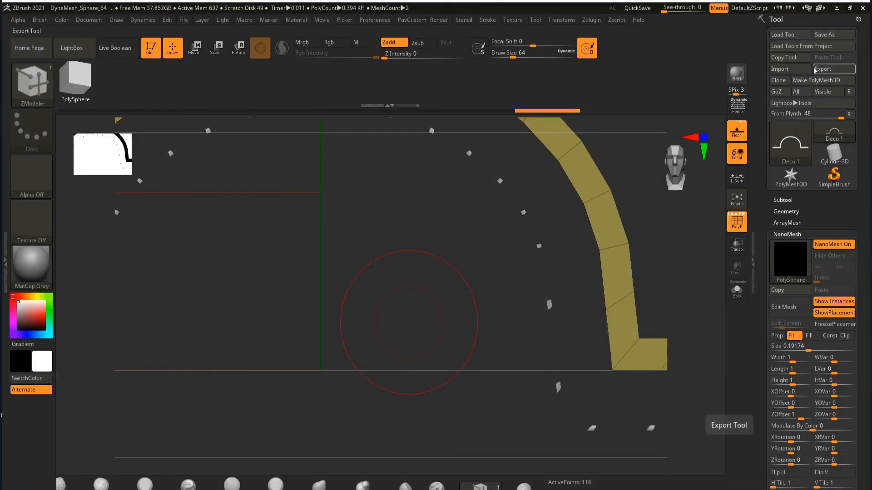
# Switch to ZBrush, reload Deco 1 as the NanoMesh block and set its size to 0.65905 and Z rotation to 180
pyautogui.click(786, 70)
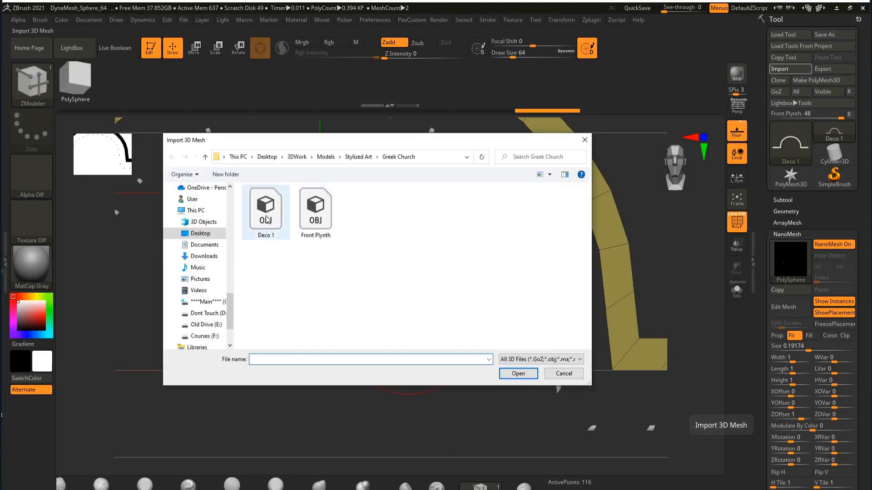
pyautogui.doubleClick(267, 210)
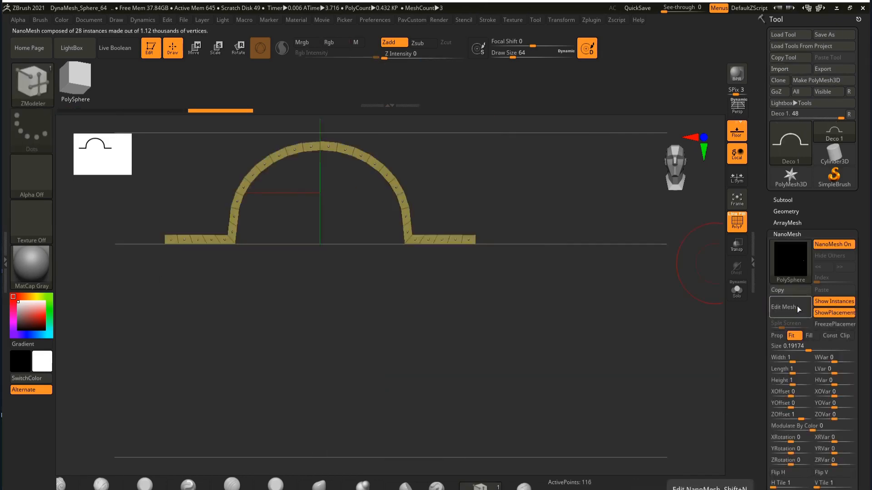
pyautogui.keyDown('ctrl'); pyautogui.moveTo(379, 137); pyautogui.dragTo(377, 269, button='right'); pyautogui.keyUp('ctrl')
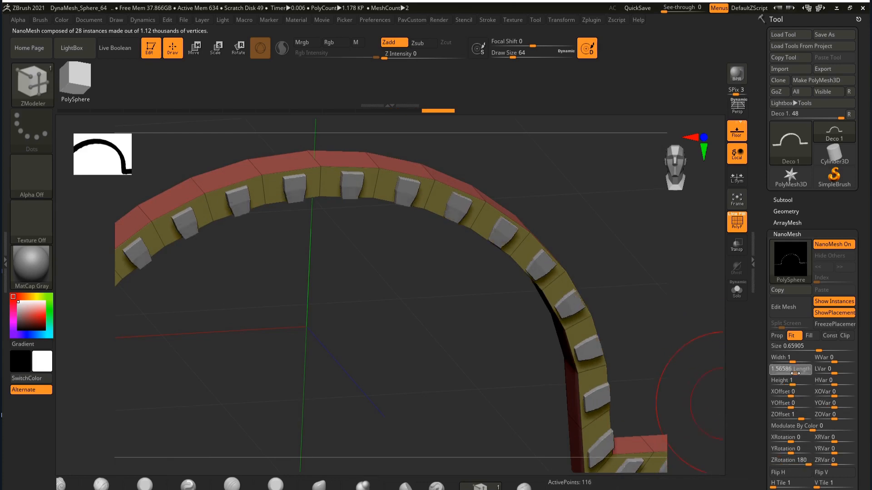
# Set the NanoMesh blocks' length to 2.13956 and shift them beneath the arch with Y offset -0.65995 and Z offset about -0.995
pyautogui.keyDown('ctrl'); pyautogui.moveTo(483, 436); pyautogui.dragTo(384, 320, button='right'); pyautogui.keyUp('ctrl')
pyautogui.moveTo(796, 408); pyautogui.dragTo(780, 423)
pyautogui.moveTo(411, 313); pyautogui.dragTo(404, 283, button='right')
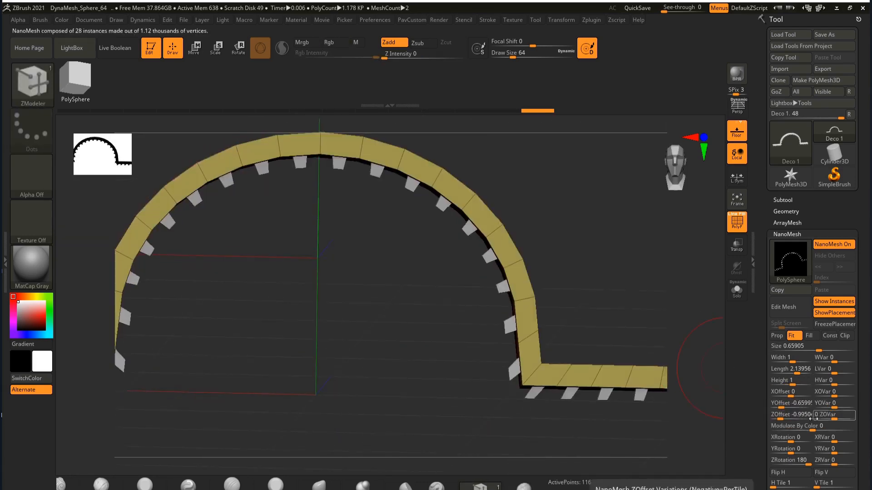
pyautogui.moveTo(781, 410); pyautogui.dragTo(781, 411)
pyautogui.keyDown('ctrl'); pyautogui.moveTo(407, 323); pyautogui.dragTo(408, 352, button='right'); pyautogui.keyUp('ctrl')
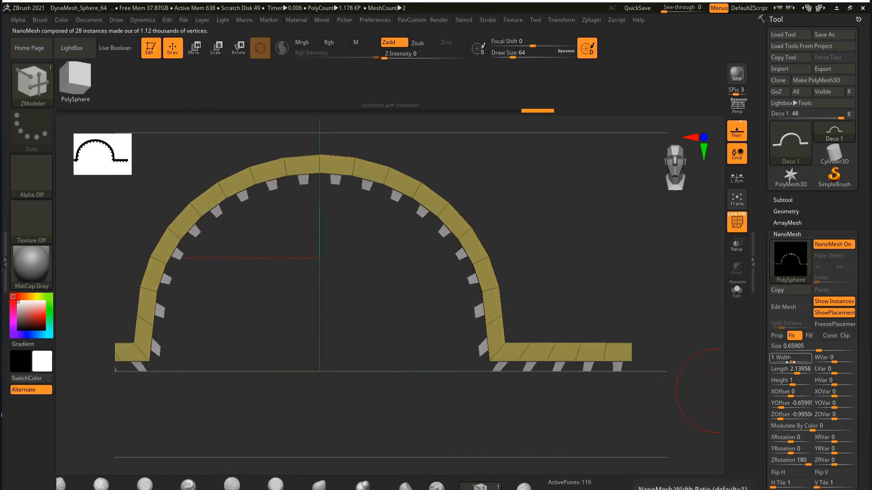
# Set the NanoMesh blocks' width to 1.83586 and try a different offset for them
pyautogui.moveTo(513, 347); pyautogui.dragTo(449, 229, button='right')
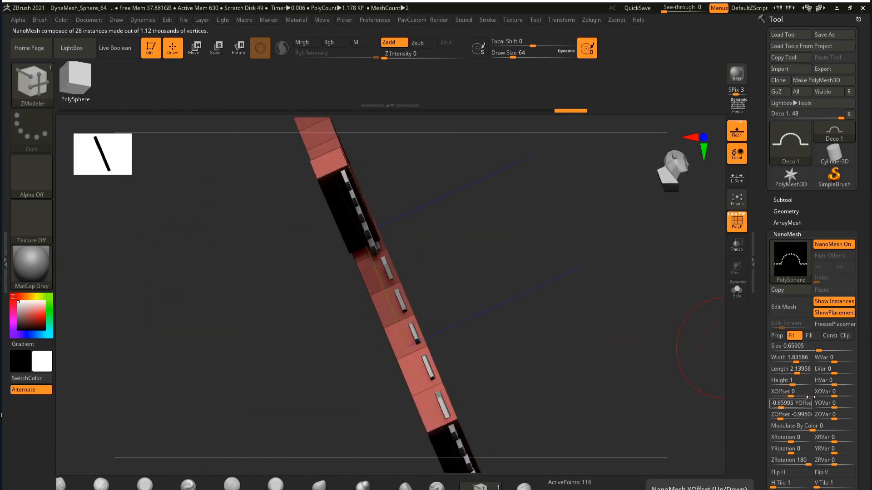
pyautogui.moveTo(454, 281); pyautogui.dragTo(577, 359, button='right')
pyautogui.moveTo(781, 407); pyautogui.dragTo(781, 419)
pyautogui.hotkey('ctrl', 'z')
pyautogui.moveTo(606, 336); pyautogui.dragTo(570, 264, button='right')
# Convert the NanoMesh blocks to real geometry and export the arch with blocks, overwriting an existing OBJ file
pyautogui.click(786, 211)
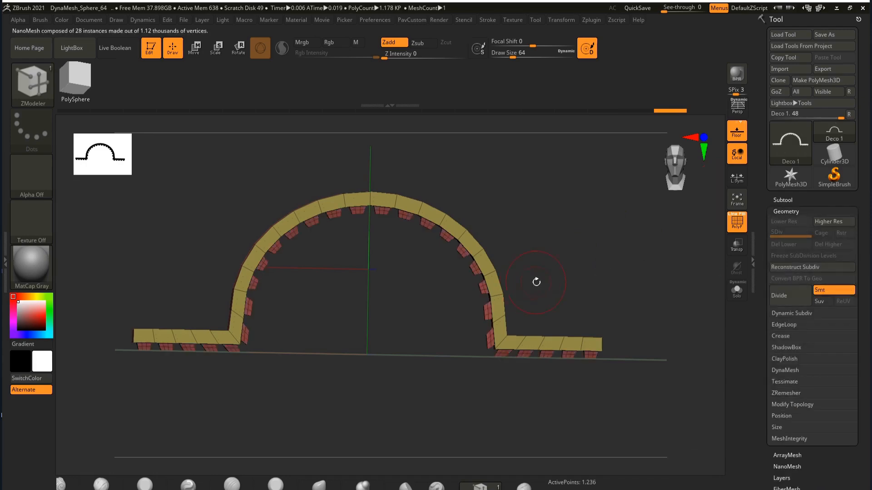
pyautogui.click(833, 69)
pyautogui.doubleClick(312, 206)
pyautogui.click(506, 251)
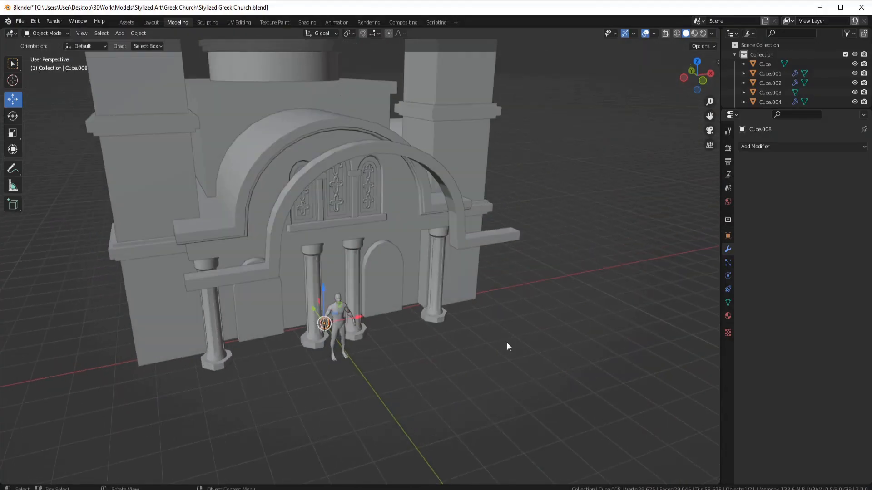
# Switch to Blender, import the exported OBJ and delete its linked arch band so only the decorative blocks remain
pyautogui.click(20, 21)
pyautogui.click(53, 102)
pyautogui.doubleClick(443, 210)
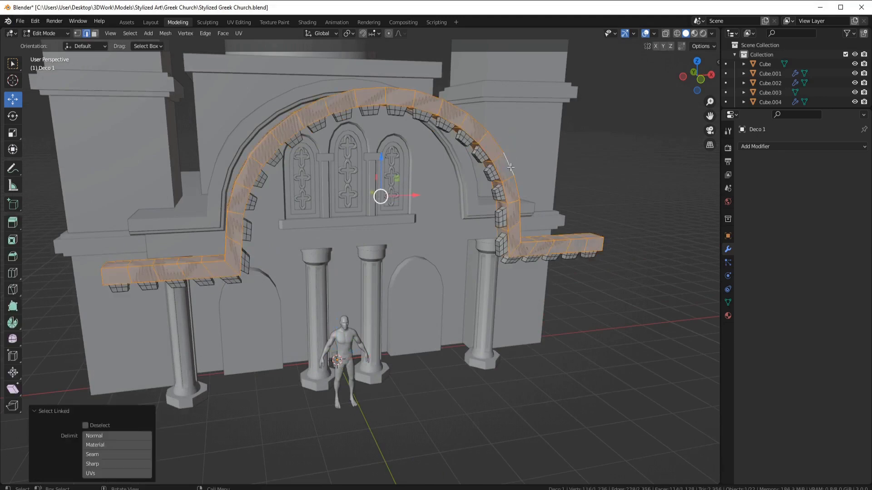
pyautogui.press('Delete')
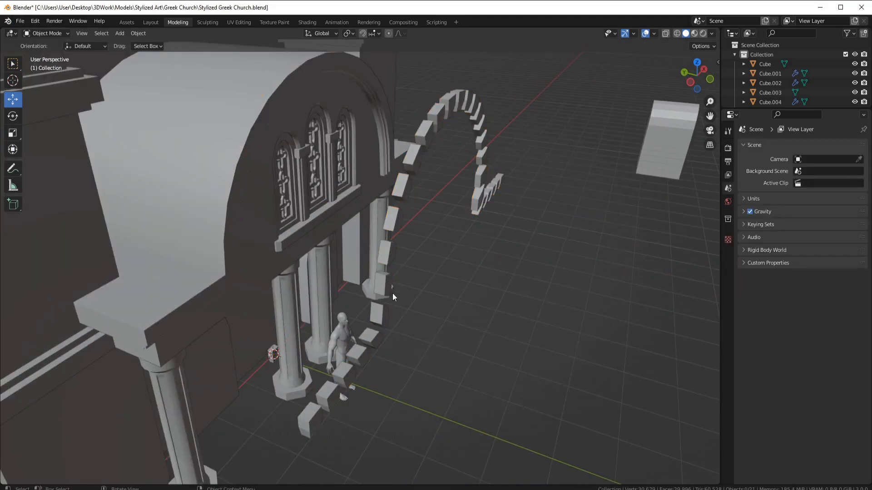
# Set the origin of the arch-shaped row of decorative blocks to its geometry
pyautogui.click(392, 293)
pyautogui.rightClick(447, 300)
pyautogui.click(495, 309)
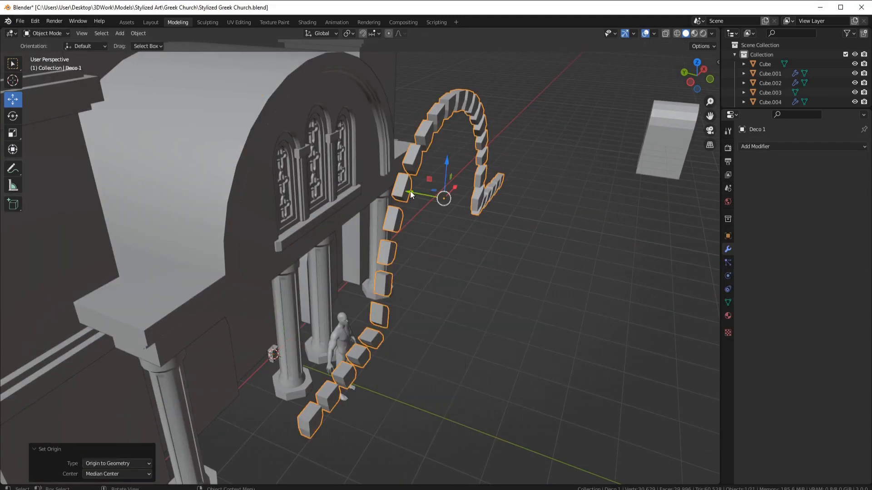
# Move the row of blocks 2.231 m along Y onto the church facade and raise it about 0.18 m under the arch moulding
pyautogui.moveTo(410, 190); pyautogui.dragTo(306, 189)
pyautogui.press('KP_1')
pyautogui.moveTo(427, 170); pyautogui.dragTo(427, 155)
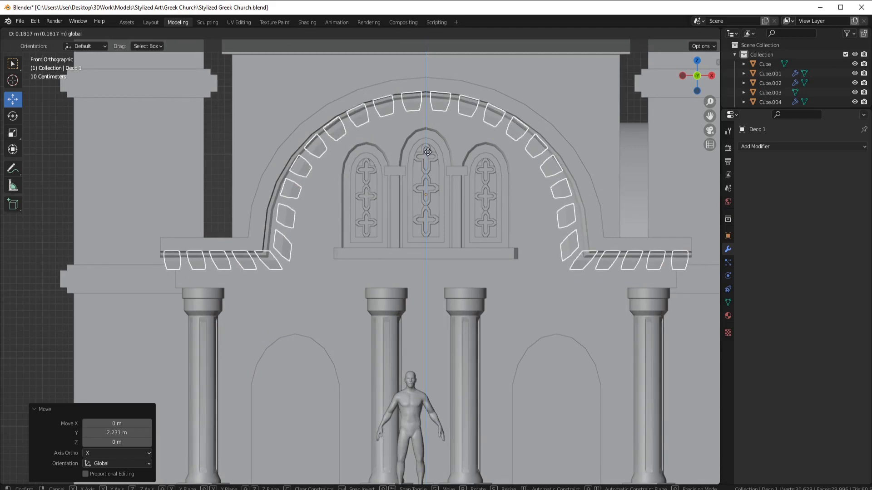
pyautogui.moveTo(472, 198); pyautogui.dragTo(498, 263, button='middle')
# Scale the whole row of blocks by 1.066 along X in edit mode
pyautogui.press('Tab')
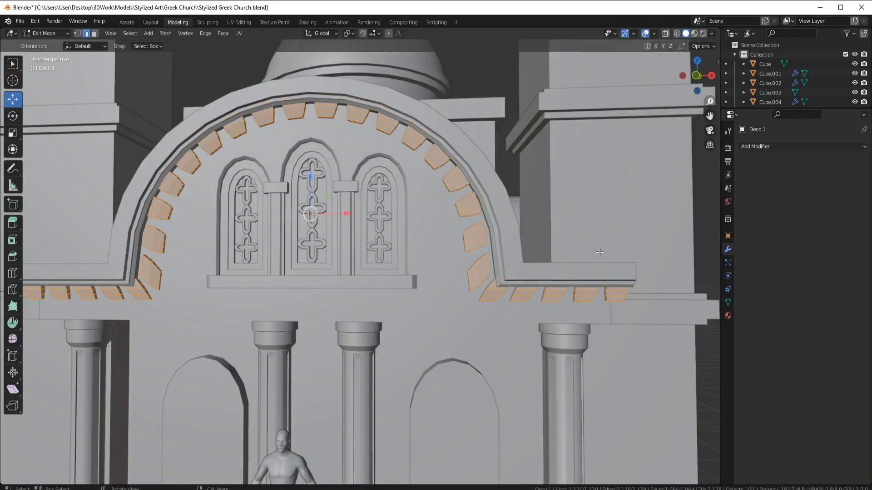
pyautogui.click(616, 251)
pyautogui.scroll(1, 448, 315)
pyautogui.keyDown('shift'); pyautogui.moveTo(448, 315); pyautogui.dragTo(695, 252, button='middle'); pyautogui.keyUp('shift')
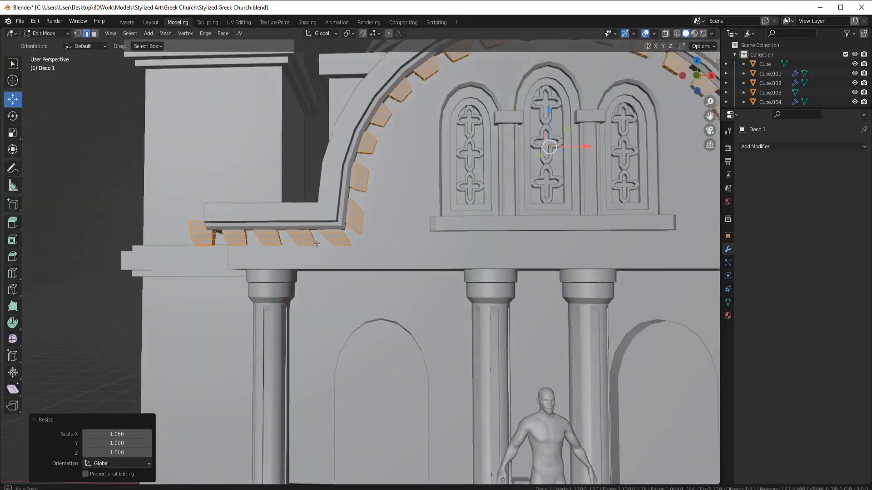
pyautogui.moveTo(336, 272); pyautogui.dragTo(356, 250, button='middle')
# Delete one surplus block from each of the two horizontal ends of the decorative row
pyautogui.click(272, 260)
pyautogui.press('l')
pyautogui.scroll(-2, 465, 288)
pyautogui.moveTo(466, 288); pyautogui.dragTo(447, 306, button='middle')
pyautogui.keyDown('shift'); pyautogui.moveTo(447, 306); pyautogui.dragTo(313, 293, button='middle'); pyautogui.keyUp('shift')
pyautogui.click(585, 255)
pyautogui.press('l')
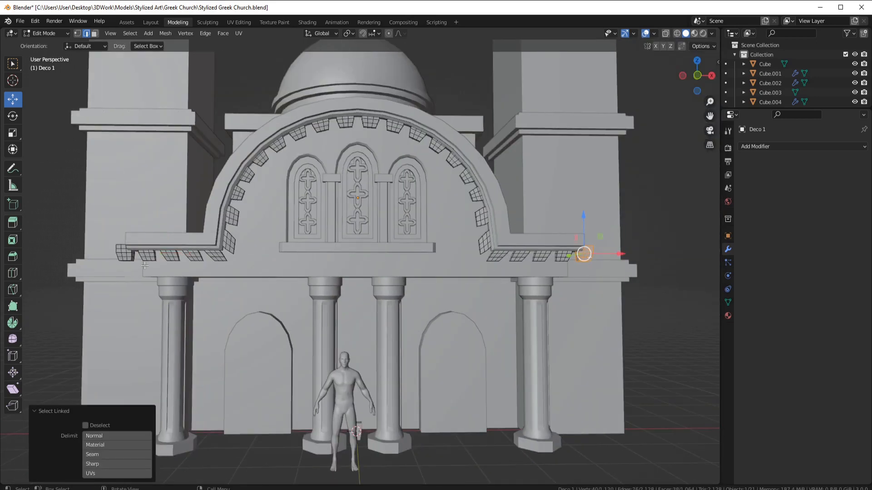
pyautogui.press('l')
pyautogui.press('x')
pyautogui.click(143, 255)
# Slide the leftmost block along X so it sits under the end of the ledge, in line with its neighbours
pyautogui.click(121, 256)
pyautogui.press('l')
pyautogui.press('KP_1')
pyautogui.scroll(2, 123, 256)
pyautogui.keyDown('shift'); pyautogui.moveTo(122, 257); pyautogui.dragTo(369, 256, button='middle'); pyautogui.keyUp('shift')
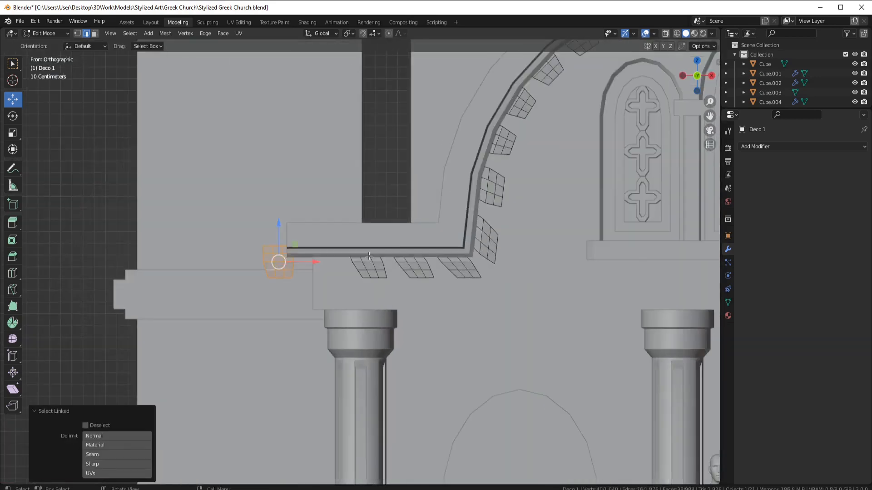
pyautogui.moveTo(368, 271); pyautogui.dragTo(369, 272)
pyautogui.moveTo(295, 313); pyautogui.dragTo(331, 288, button='middle')
pyautogui.scroll(3, 331, 288)
pyautogui.keyDown('shift'); pyautogui.moveTo(255, 291); pyautogui.dragTo(290, 313, button='middle'); pyautogui.keyUp('shift')
pyautogui.moveTo(295, 311); pyautogui.dragTo(293, 310)
pyautogui.moveTo(294, 311); pyautogui.dragTo(258, 331, button='middle')
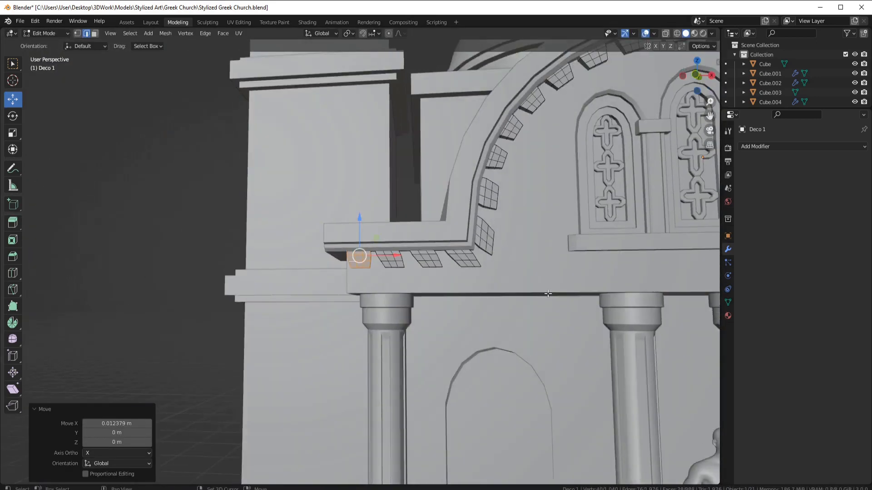
# Slide the outermost block on the opposite end along X under the ledge and leave edit mode
pyautogui.keyDown('shift'); pyautogui.moveTo(658, 277); pyautogui.dragTo(408, 272, button='middle'); pyautogui.keyUp('shift')
pyautogui.click(478, 264)
pyautogui.press('l')
pyautogui.press('g')
pyautogui.press('x')
pyautogui.moveTo(477, 259); pyautogui.dragTo(436, 227, button='middle')
pyautogui.press('Tab')
# Duplicate the underside faces of the porch beam and lower the copy about 0.676 m
pyautogui.scroll(-5, 460, 282)
pyautogui.click(445, 269)
pyautogui.scroll(4, 445, 269)
pyautogui.scroll(-3, 393, 287)
pyautogui.click(295, 282)
pyautogui.press('Tab')
pyautogui.moveTo(295, 282); pyautogui.dragTo(348, 298, button='middle')
pyautogui.press('3')
pyautogui.click(218, 268)
pyautogui.keyDown('shift'); pyautogui.click(368, 297); pyautogui.keyUp('shift')
pyautogui.keyDown('shift'); pyautogui.click(501, 323); pyautogui.keyUp('shift')
pyautogui.scroll(2, 348, 298)
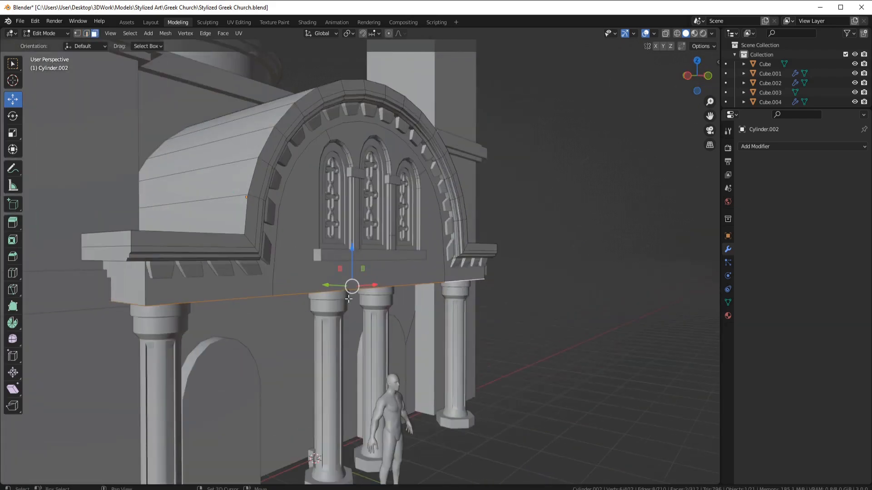
pyautogui.moveTo(485, 360); pyautogui.dragTo(443, 294, button='middle')
# Separate the lowered faces into their own object and apply all its transforms
pyautogui.press('p')
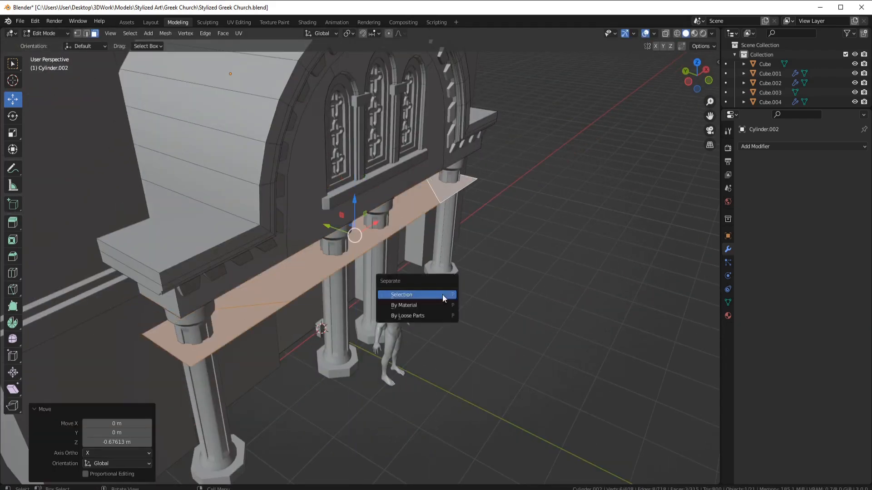
pyautogui.click(442, 294)
pyautogui.press('Tab')
pyautogui.hotkey('ctrl', 'a')
pyautogui.click(352, 282)
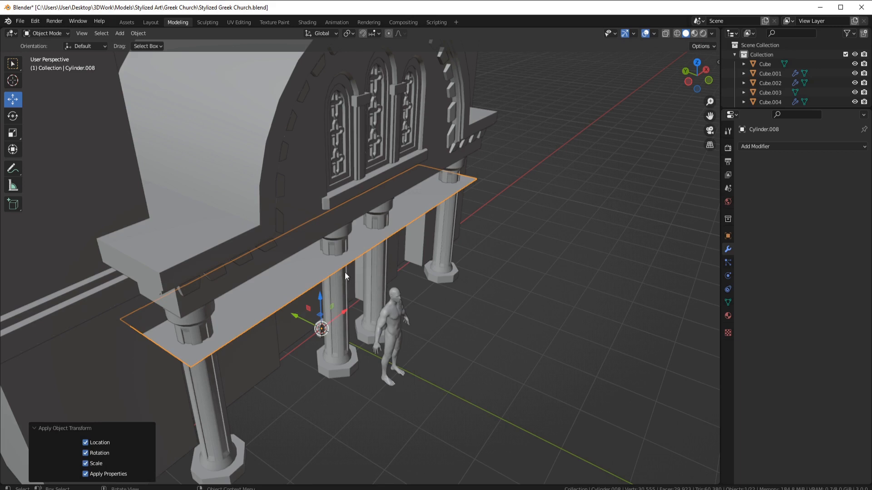
# Duplicate the front and side edges of the separated plane and delete the original faces
pyautogui.press('Tab')
pyautogui.hotkey('shift', 'd')
pyautogui.rightClick(354, 202)
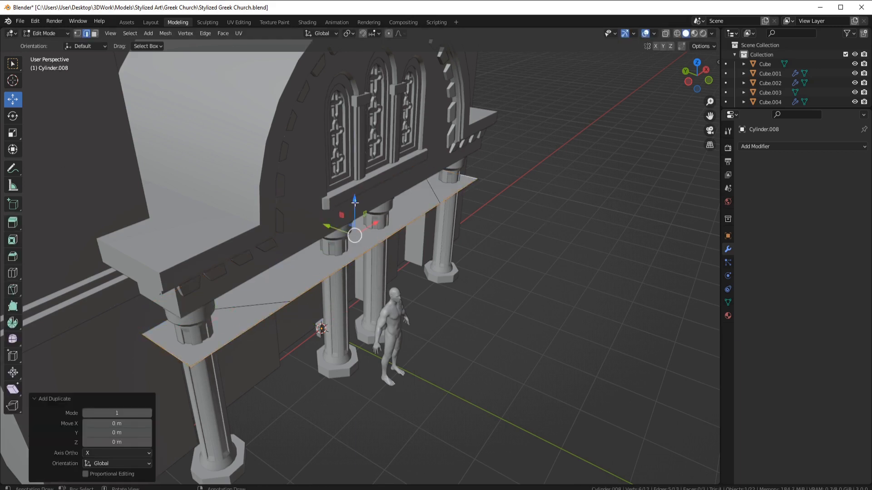
pyautogui.press('x')
pyautogui.click(278, 362)
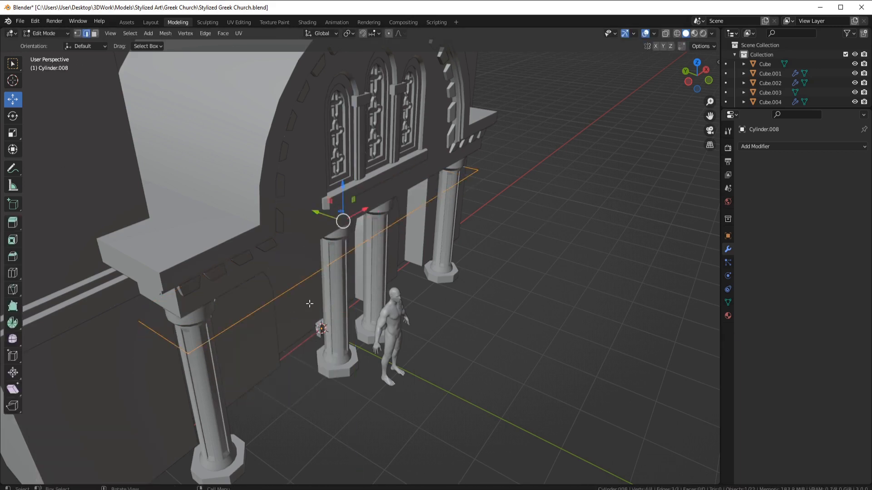
# Extrude the remaining edges upward into a narrow band and raise it onto the porch beam below the blocks
pyautogui.click(305, 282)
pyautogui.press('a')
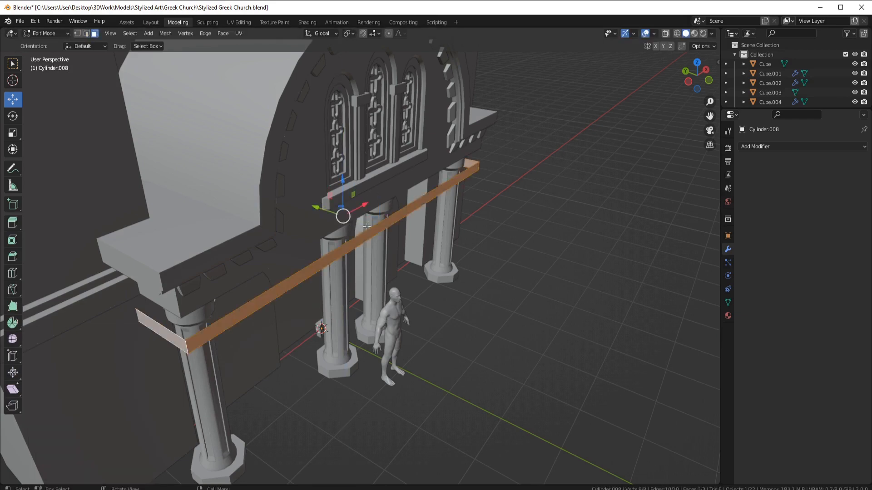
pyautogui.press('KP_1')
pyautogui.moveTo(423, 218); pyautogui.dragTo(424, 180)
pyautogui.moveTo(427, 181); pyautogui.dragTo(493, 213, button='middle')
# Add a Solidify modifier to the band and adjust its thickness
pyautogui.click(758, 146)
pyautogui.click(708, 287)
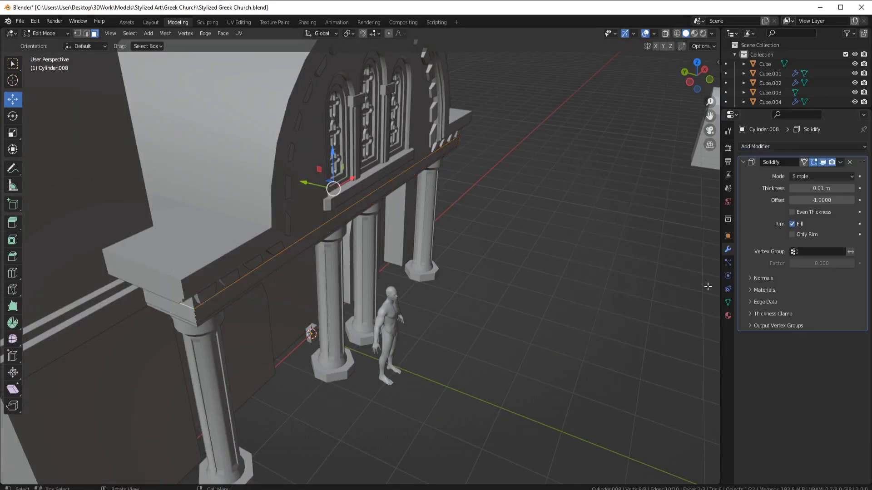
pyautogui.moveTo(821, 189); pyautogui.dragTo(812, 188)
pyautogui.moveTo(635, 227); pyautogui.dragTo(511, 272, button='middle')
pyautogui.scroll(3, 513, 254)
pyautogui.scroll(-3, 561, 206)
pyautogui.scroll(-5, 490, 279)
pyautogui.press('Tab')
# Duplicate the top faces of the porch's vaulted roof and flat ledges and move the copy -15.18 m along Y
pyautogui.scroll(1, 409, 293)
pyautogui.click(405, 263)
pyautogui.press('Tab')
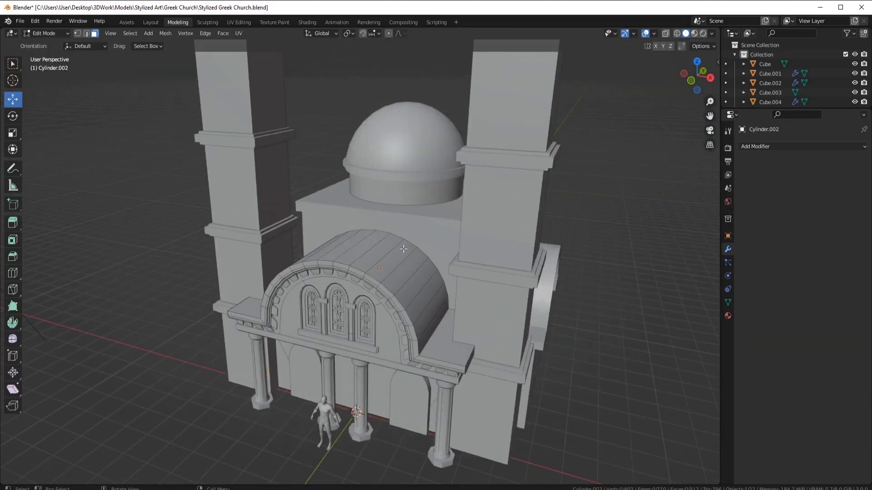
pyautogui.click(432, 345)
pyautogui.keyDown('ctrl'); pyautogui.click(247, 309); pyautogui.keyUp('ctrl')
pyautogui.moveTo(247, 309); pyautogui.dragTo(377, 295, button='middle')
pyautogui.scroll(-4, 429, 303)
pyautogui.moveTo(428, 303); pyautogui.dragTo(482, 295, button='middle')
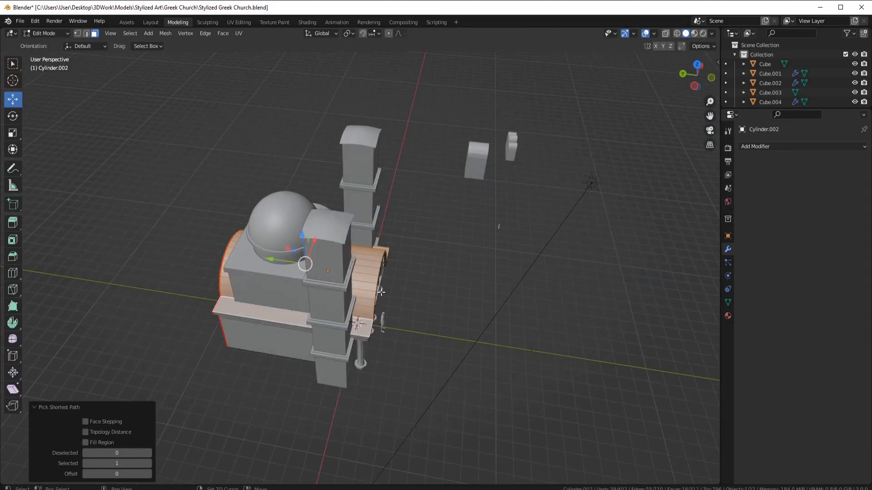
pyautogui.hotkey('shift', 'd')
pyautogui.rightClick(278, 261)
pyautogui.moveTo(278, 261); pyautogui.dragTo(551, 300)
pyautogui.moveTo(552, 300); pyautogui.dragTo(509, 318, button='middle')
# Add 18 evenly spaced loop cuts across the length of the duplicated roof surface
pyautogui.press('KP_7')
pyautogui.scroll(-3, 469, 290)
pyautogui.scroll(1, 446, 302)
pyautogui.keyDown('shift'); pyautogui.moveTo(447, 305); pyautogui.dragTo(395, 304, button='middle'); pyautogui.keyUp('shift')
pyautogui.hotkey('ctrl', 'r')
pyautogui.scroll(3, 395, 304)
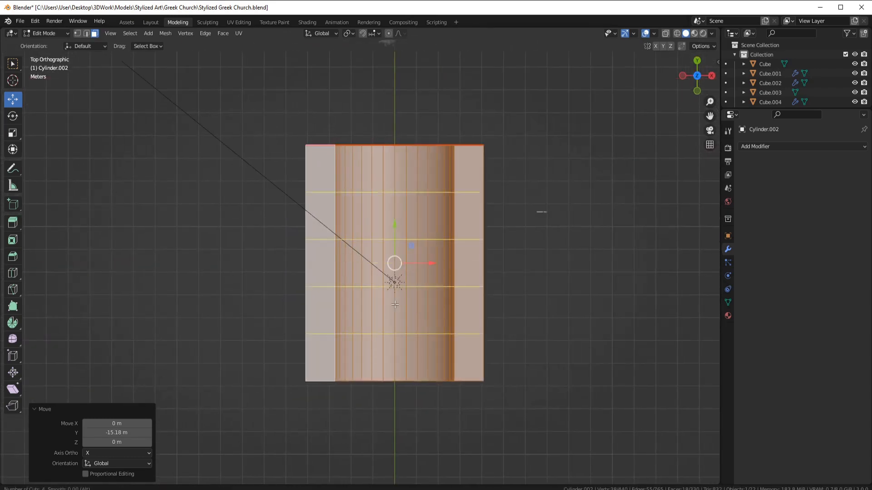
pyautogui.click(395, 305)
pyautogui.rightClick(395, 305)
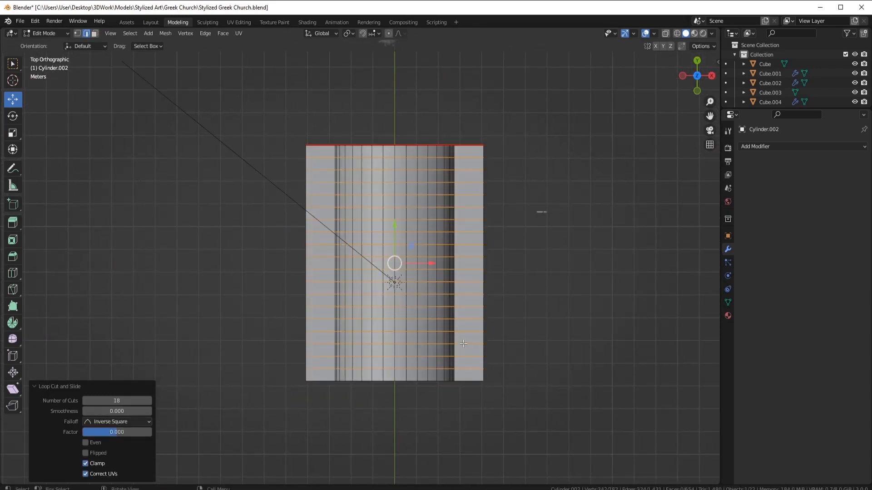
# Separate the subdivided roof copy into its own object
pyautogui.click(321, 357)
pyautogui.moveTo(554, 345); pyautogui.dragTo(528, 289, button='middle')
pyautogui.press('l')
pyautogui.press('p')
pyautogui.press('Tab')
# Apply the transforms of the separated roof surface and set its origin to geometry
pyautogui.click(472, 300)
pyautogui.hotkey('ctrl', 'a')
pyautogui.click(528, 285)
pyautogui.rightClick(530, 282)
pyautogui.moveTo(530, 283)
pyautogui.click(593, 294)
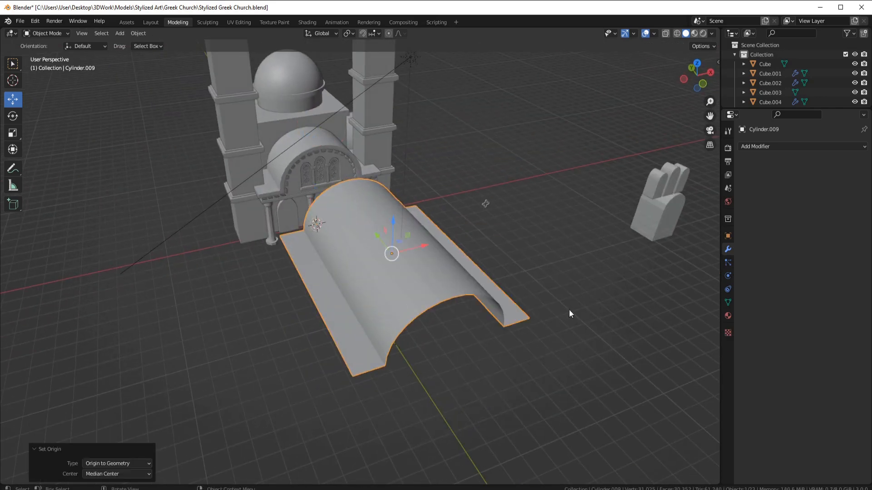
# Add a ten-sided cylinder and move it -19.652 m along Y in front of the roof copy
pyautogui.moveTo(569, 311); pyautogui.dragTo(437, 322, button='middle')
pyautogui.hotkey('shift', 'a')
pyautogui.moveTo(429, 302)
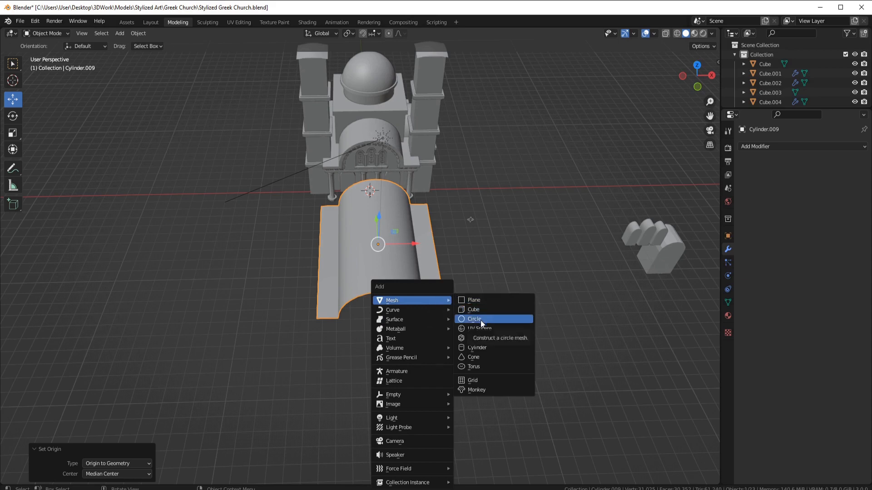
pyautogui.click(476, 347)
pyautogui.moveTo(320, 248); pyautogui.dragTo(406, 268, button='middle')
pyautogui.moveTo(196, 292); pyautogui.dragTo(384, 279)
# Lay the cylinder on its side facing along Y and flatten it to 0.555 along Z
pyautogui.moveTo(385, 278); pyautogui.dragTo(338, 245, button='middle')
pyautogui.scroll(3, 338, 245)
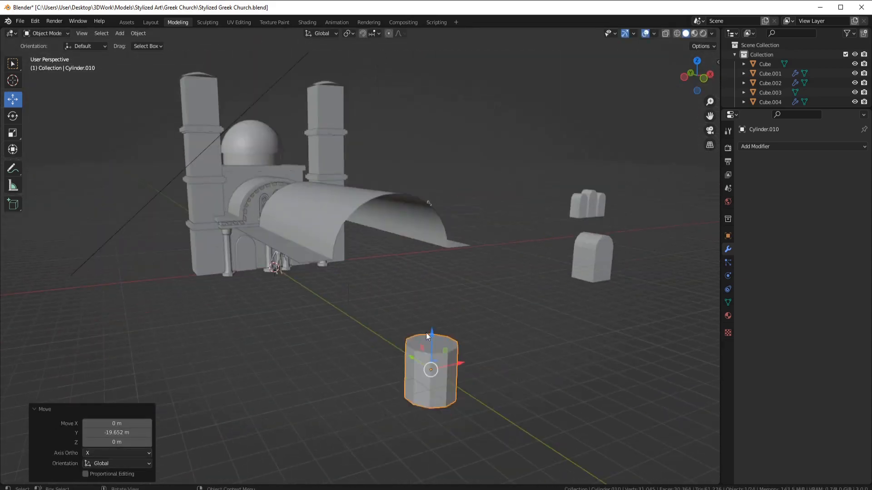
pyautogui.write('0')
pyautogui.press('Return')
pyautogui.moveTo(452, 271); pyautogui.dragTo(463, 308, button='middle')
pyautogui.press('Tab')
pyautogui.press('s')
pyautogui.press('z')
pyautogui.click(516, 292)
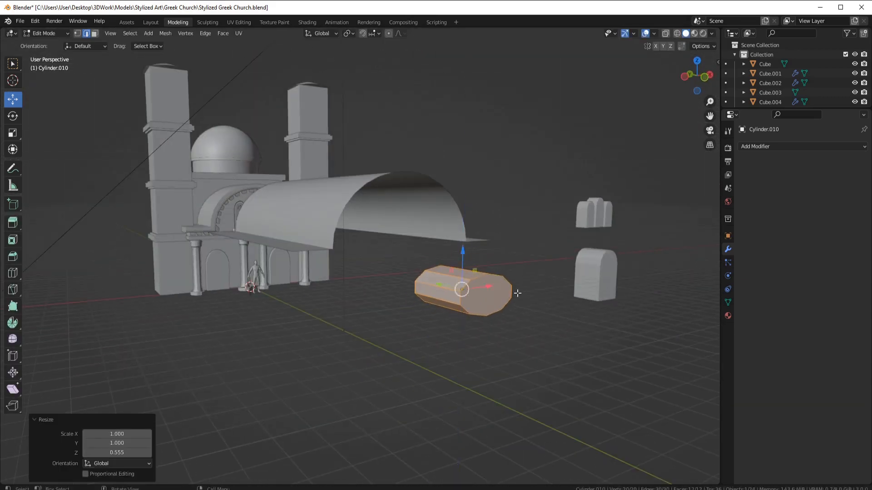
# Scale one end face of the cylinder along X to taper the shape
pyautogui.moveTo(517, 292); pyautogui.dragTo(511, 333, button='middle')
pyautogui.click(95, 33)
pyautogui.moveTo(349, 273); pyautogui.dragTo(463, 254, button='middle')
pyautogui.click(469, 251)
pyautogui.press('s')
pyautogui.press('x')
pyautogui.moveTo(522, 277); pyautogui.dragTo(410, 237, button='middle')
# Delete both end faces and the lower side faces of the cylinder, keeping only the curved upper shell
pyautogui.keyDown('shift'); pyautogui.click(426, 307); pyautogui.keyUp('shift')
pyautogui.press('x')
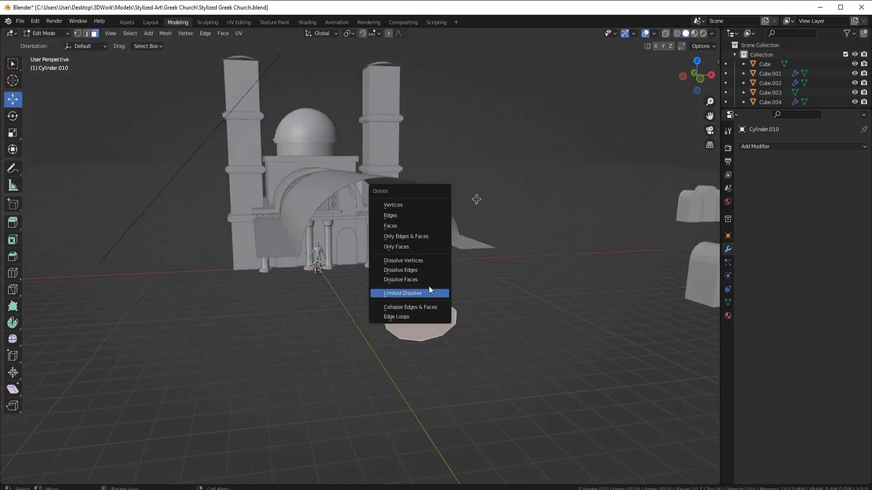
pyautogui.click(404, 226)
pyautogui.click(321, 305)
pyautogui.keyDown('ctrl'); pyautogui.click(382, 303); pyautogui.keyUp('ctrl')
pyautogui.moveTo(435, 290); pyautogui.dragTo(336, 258, button='middle')
pyautogui.press('x')
pyautogui.click(382, 305)
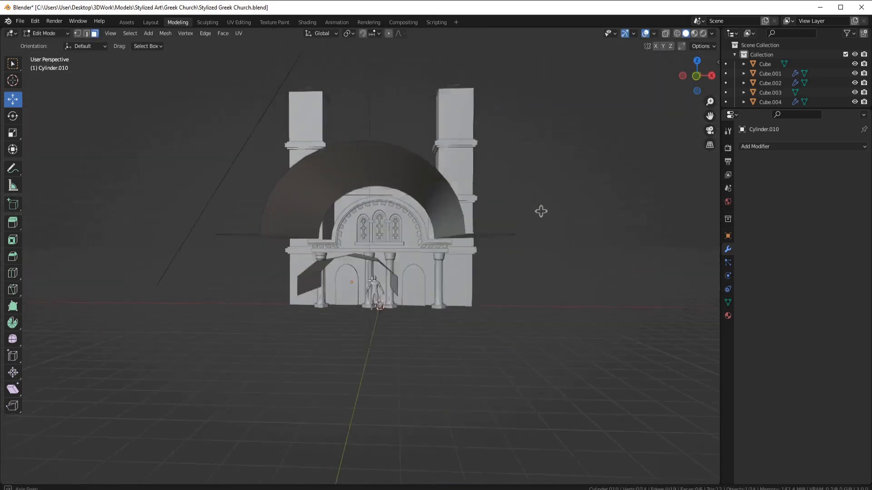
# Raise the shell's lower side edges about 0.144 m and scale them along X
pyautogui.click(86, 33)
pyautogui.moveTo(321, 261); pyautogui.dragTo(322, 252)
pyautogui.moveTo(322, 253); pyautogui.dragTo(395, 253, button='middle')
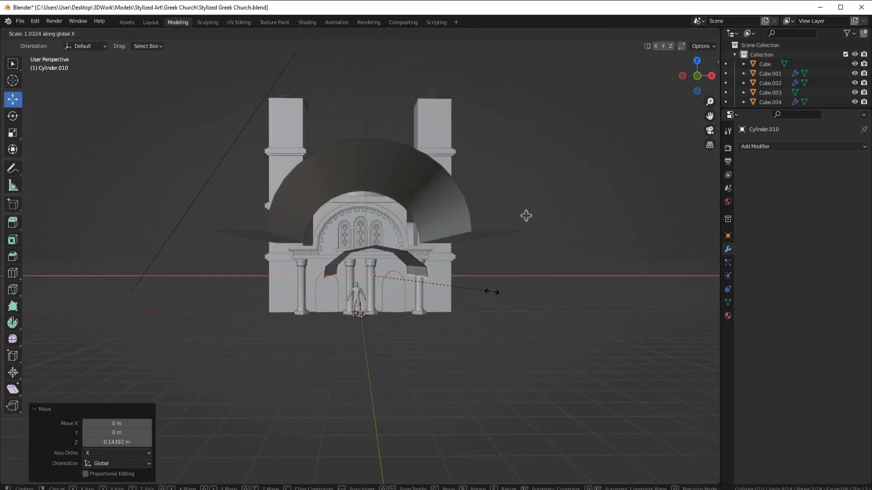
# Shade the roof tile shell smooth and add a Solidify modifier with Even Thickness
pyautogui.rightClick(468, 186)
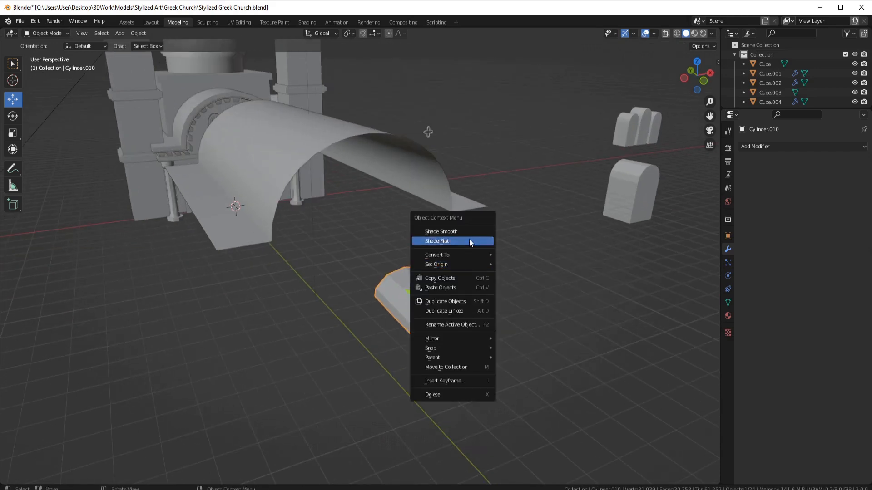
pyautogui.click(467, 186)
pyautogui.click(803, 146)
pyautogui.click(691, 311)
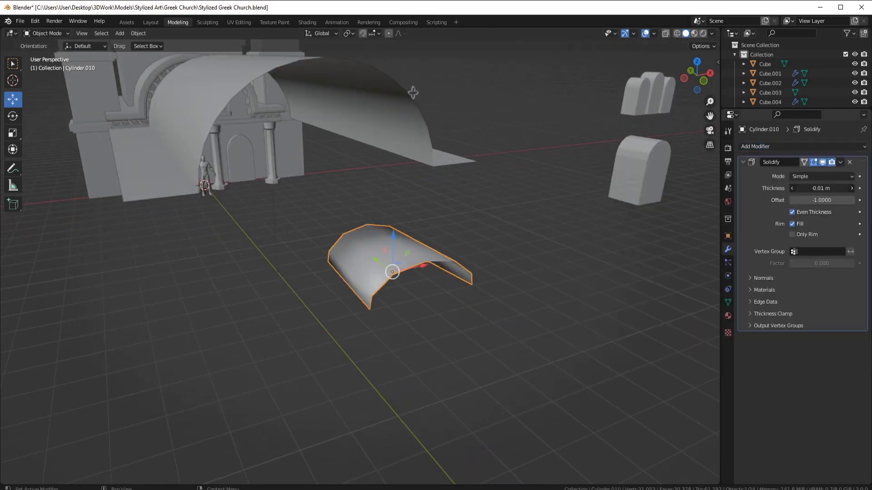
# Enable Auto Smooth at 30° for the roof tile's normals
pyautogui.click(728, 303)
pyautogui.click(792, 344)
pyautogui.moveTo(556, 282); pyautogui.dragTo(515, 274, button='middle')
pyautogui.scroll(3, 379, 257)
# Set the roof tile's Auto Smooth angle to 33.3°
pyautogui.press('Tab')
pyautogui.click(434, 276)
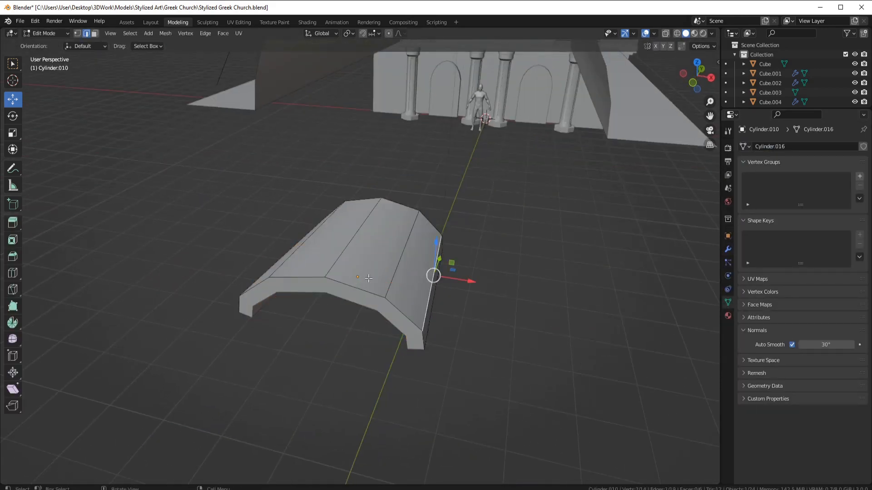
pyautogui.moveTo(434, 275); pyautogui.dragTo(466, 272, button='middle')
pyautogui.keyDown('shift'); pyautogui.click(420, 277); pyautogui.keyUp('shift')
pyautogui.click(620, 297)
pyautogui.press('Tab')
pyautogui.moveTo(590, 293); pyautogui.dragTo(547, 285, button='middle')
pyautogui.scroll(-3, 512, 269)
pyautogui.scroll(4, 525, 321)
pyautogui.moveTo(499, 304); pyautogui.dragTo(374, 261, button='middle')
pyautogui.moveTo(825, 344); pyautogui.dragTo(839, 344)
pyautogui.moveTo(531, 284)
pyautogui.mouseDown(button='middle')
pyautogui.moveTo(461, 277)
pyautogui.moveTo(534, 283)
pyautogui.mouseUp(button='middle')
# Apply the Solidify modifier on the roof tile
pyautogui.press('Tab')
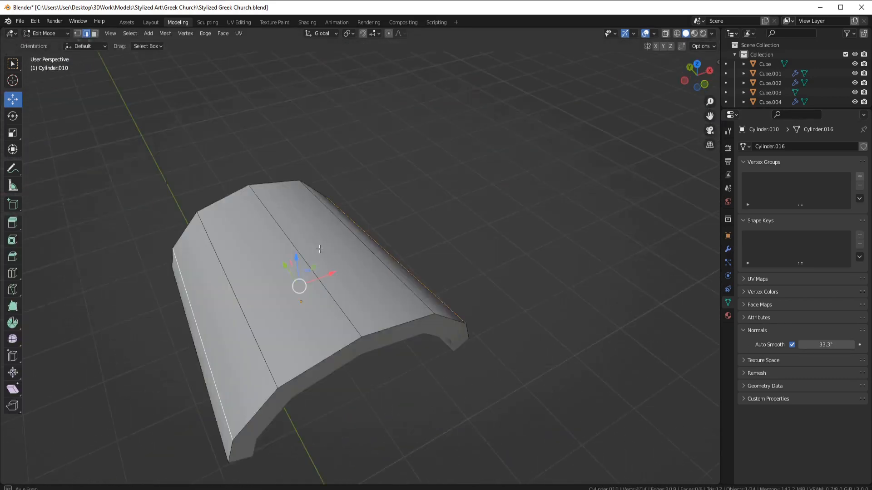
pyautogui.scroll(-3, 408, 263)
pyautogui.scroll(-1, 325, 268)
pyautogui.click(326, 268)
pyautogui.rightClick(326, 268)
pyautogui.moveTo(443, 295)
pyautogui.mouseDown(button='middle')
pyautogui.moveTo(416, 276)
pyautogui.moveTo(442, 295)
pyautogui.mouseUp(button='middle')
pyautogui.scroll(-3, 442, 299)
pyautogui.press('Tab')
pyautogui.click(729, 220)
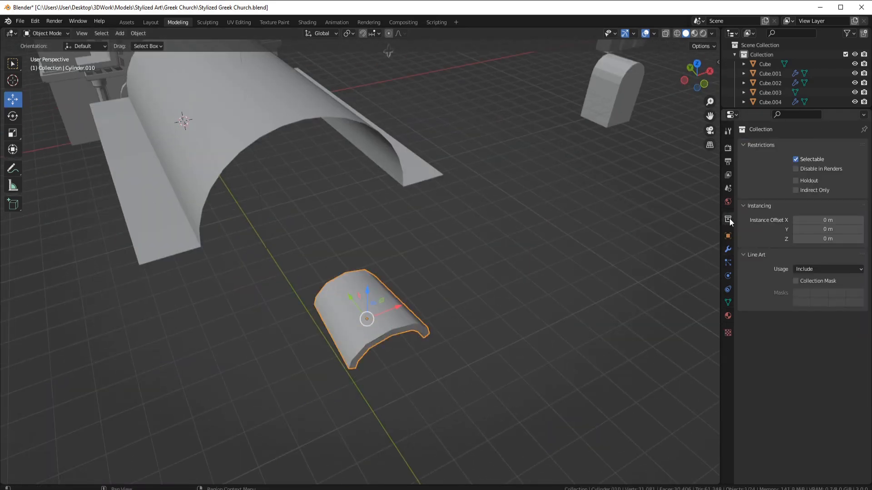
pyautogui.click(728, 249)
pyautogui.hotkey('ctrl', 'a')
# Delete the flat strips of faces along both lower sides of the large vaulted roof, keeping only the arch
pyautogui.scroll(-2, 433, 283)
pyautogui.moveTo(427, 283); pyautogui.dragTo(402, 268, button='middle')
pyautogui.scroll(1, 365, 308)
pyautogui.click(442, 253)
pyautogui.press('Tab')
pyautogui.press('3')
pyautogui.click(307, 301)
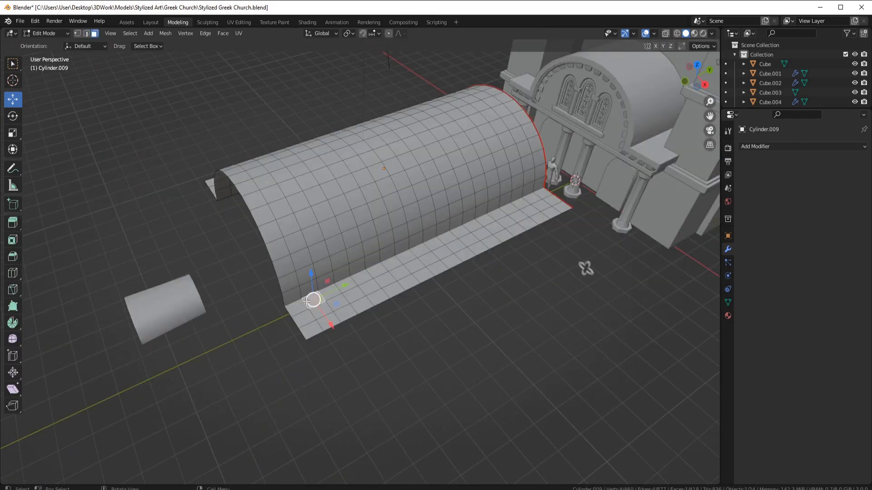
pyautogui.moveTo(216, 273); pyautogui.dragTo(309, 291, button='middle')
pyautogui.keyDown('alt'); pyautogui.keyDown('shift'); pyautogui.click(234, 418); pyautogui.keyUp('shift'); pyautogui.keyUp('alt')
pyautogui.keyDown('alt'); pyautogui.keyDown('shift'); pyautogui.click(213, 428); pyautogui.keyUp('shift'); pyautogui.keyUp('alt')
pyautogui.press('x')
pyautogui.press('Tab')
pyautogui.moveTo(479, 302); pyautogui.dragTo(441, 296, button='middle')
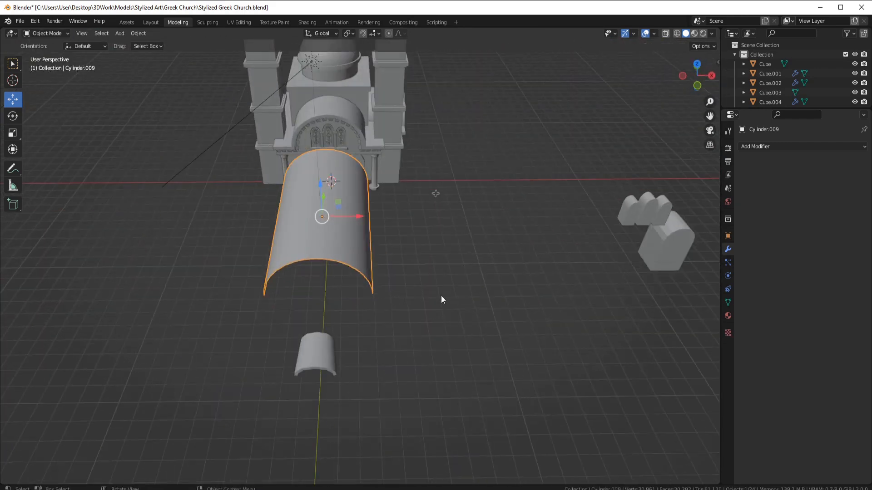
# Snap the roof tile to the 3D cursor and set its origin to its geometry
pyautogui.hotkey('ctrl', 'a')
pyautogui.rightClick(432, 331)
pyautogui.hotkey('shift', 'a')
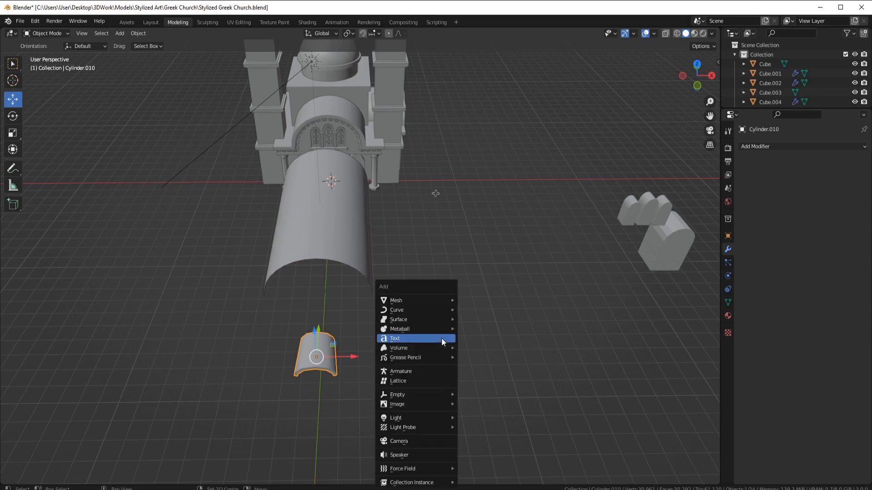
pyautogui.press('Escape')
pyautogui.hotkey('shift', 's')
pyautogui.click(392, 296)
pyautogui.moveTo(246, 350); pyautogui.dragTo(430, 317, button='middle')
pyautogui.scroll(3, 430, 317)
pyautogui.rightClick(429, 318)
pyautogui.click(472, 325)
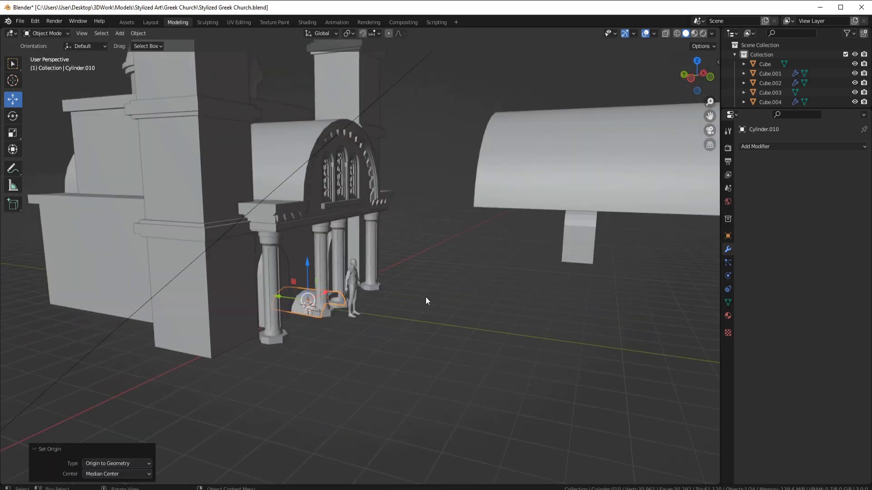
# Export the single tile as roof tile.obj and the vaulted shell as large roof.obj
pyautogui.click(20, 21)
pyautogui.moveTo(36, 159)
pyautogui.click(136, 254)
pyautogui.click(353, 383)
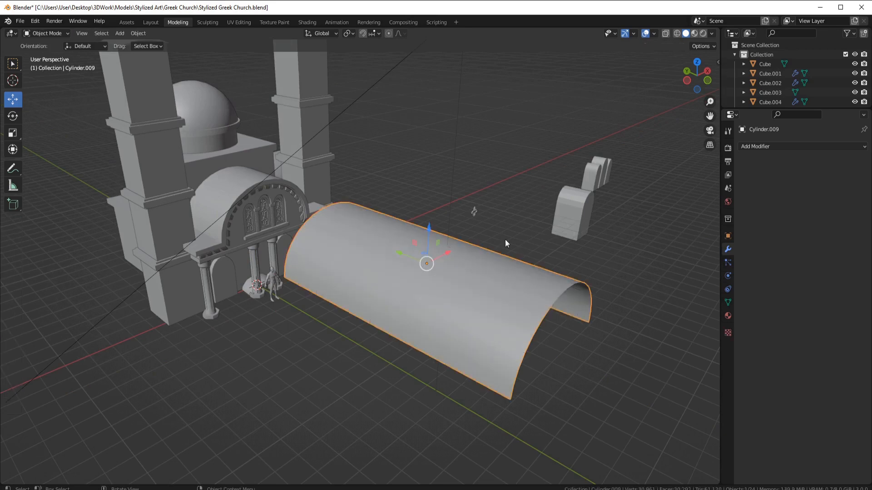
pyautogui.click(20, 20)
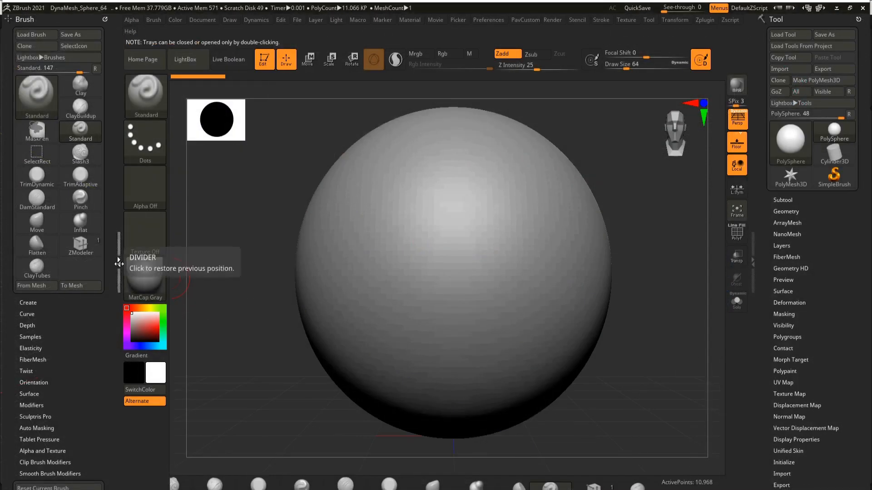
# Switch to ZBrush, import large roof.obj from the Greek Church folder and place the mesh on the canvas
pyautogui.click(118, 263)
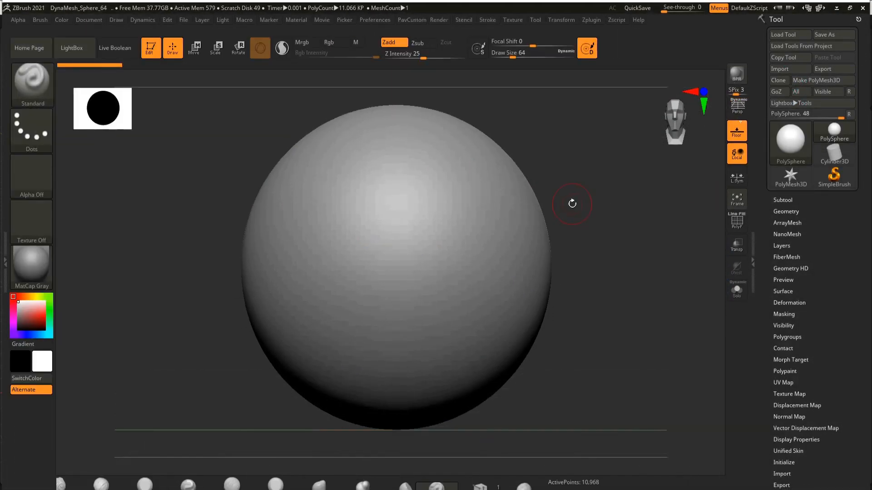
pyautogui.click(200, 213)
pyautogui.doubleClick(403, 209)
pyautogui.doubleClick(290, 202)
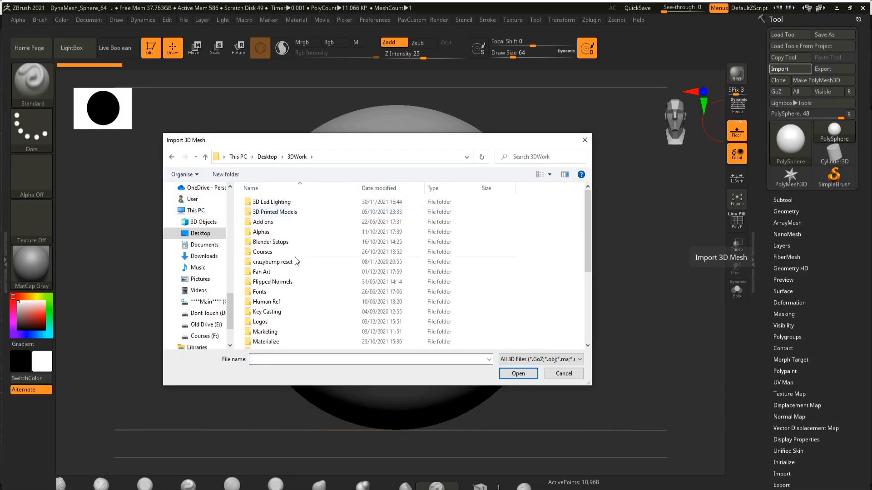
pyautogui.scroll(-2, 293, 273)
pyautogui.doubleClick(289, 293)
pyautogui.doubleClick(516, 213)
pyautogui.doubleClick(347, 209)
pyautogui.doubleClick(376, 215)
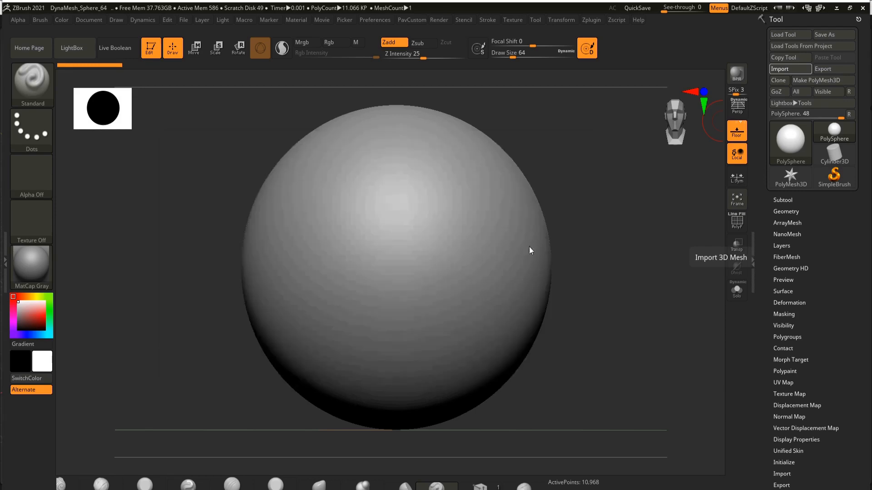
pyautogui.moveTo(532, 249); pyautogui.dragTo(479, 295)
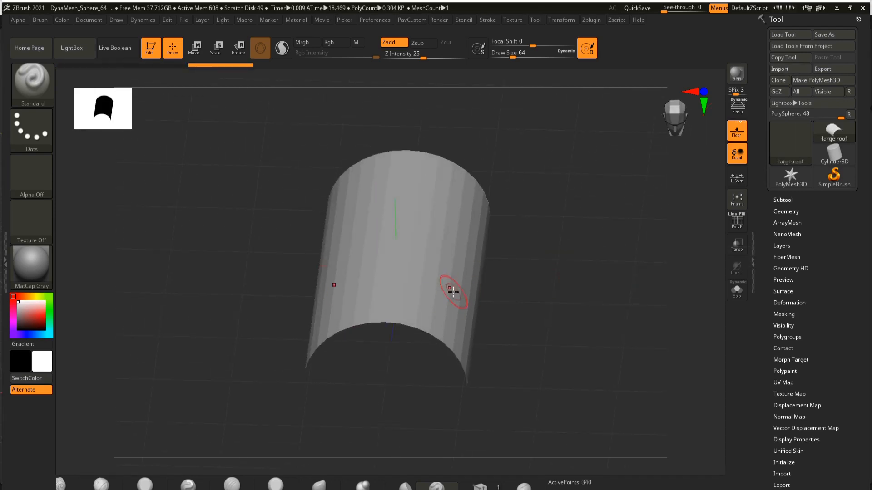
# Show the vault's polyframe and set the ZModeler polygon action to Insert NanoMesh with All Polygons as target
pyautogui.press('f')
pyautogui.press('Tab')
pyautogui.press('Tab')
pyautogui.hotkey('shift', 'f')
pyautogui.moveTo(493, 363); pyautogui.dragTo(455, 417)
pyautogui.click(479, 487)
pyautogui.moveTo(540, 354)
pyautogui.keyDown('shift'); pyautogui.mouseDown()
pyautogui.moveTo(553, 389)
pyautogui.moveTo(567, 345)
pyautogui.mouseUp(); pyautogui.keyUp('shift')
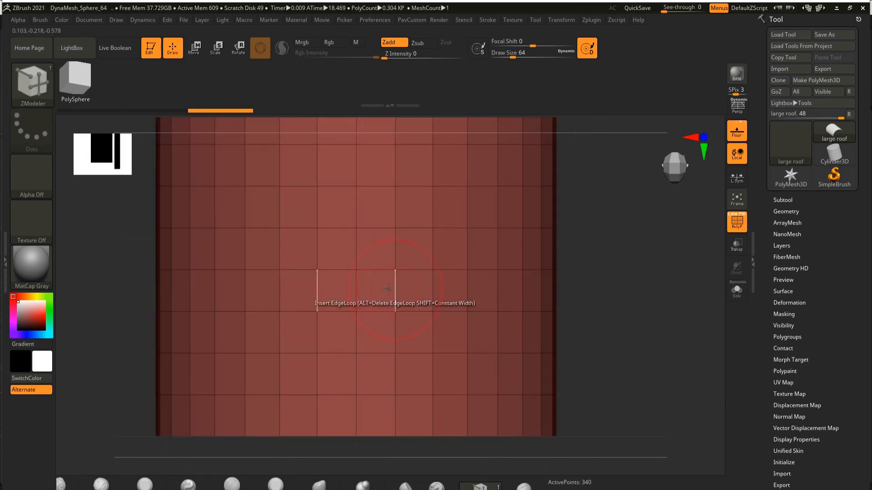
pyautogui.press('space')
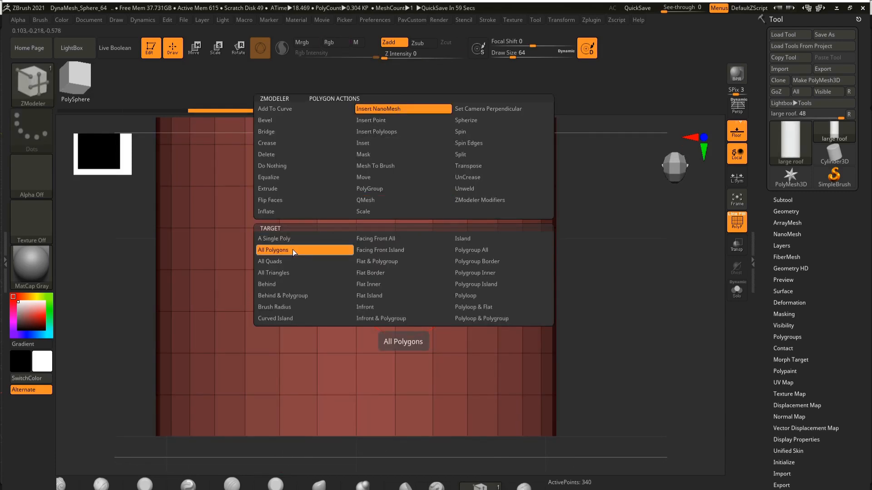
# Split the vault lengthwise down its middle into two subtools and delete one half
pyautogui.moveTo(582, 350)
pyautogui.keyDown('alt'); pyautogui.mouseDown()
pyautogui.moveTo(482, 247)
pyautogui.moveTo(500, 333)
pyautogui.mouseUp(); pyautogui.keyUp('alt')
pyautogui.keyDown('ctrl'); pyautogui.moveTo(273, 158); pyautogui.dragTo(381, 432); pyautogui.keyUp('ctrl')
pyautogui.hotkey('ctrl', 'z')
pyautogui.hotkey('ctrl', 'shift', 's')
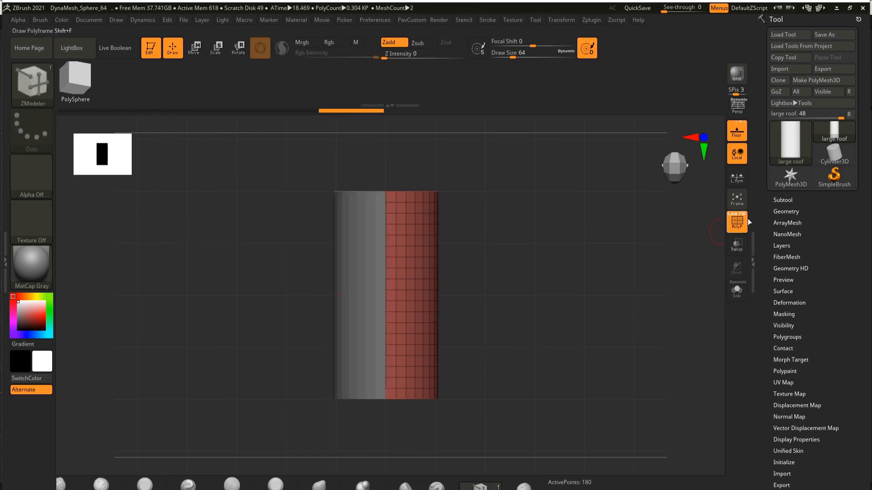
pyautogui.click(783, 200)
pyautogui.click(786, 247)
pyautogui.moveTo(763, 483); pyautogui.dragTo(763, 384)
pyautogui.click(786, 448)
pyautogui.click(677, 451)
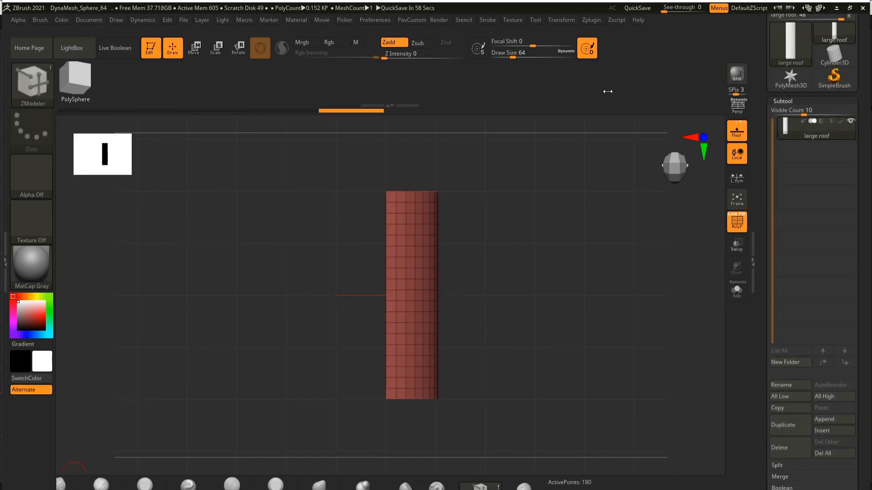
# Insert a NanoMesh on all polygons of the half vault and replace its box with the imported roof tile.obj
pyautogui.keyDown('alt'); pyautogui.moveTo(550, 290); pyautogui.dragTo(523, 182); pyautogui.keyUp('alt')
pyautogui.moveTo(389, 366); pyautogui.dragTo(384, 342)
pyautogui.moveTo(765, 458); pyautogui.dragTo(765, 342)
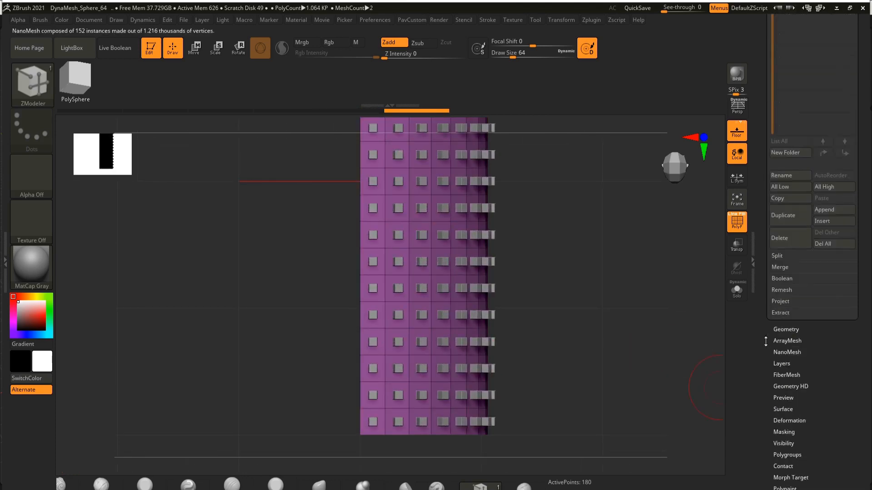
pyautogui.click(787, 352)
pyautogui.moveTo(765, 87); pyautogui.dragTo(764, 226)
pyautogui.click(788, 136)
pyautogui.doubleClick(415, 228)
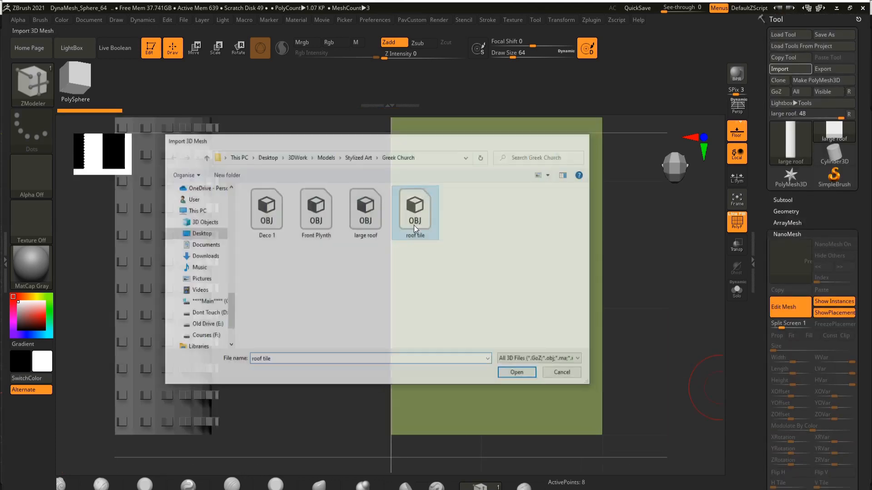
pyautogui.click(788, 307)
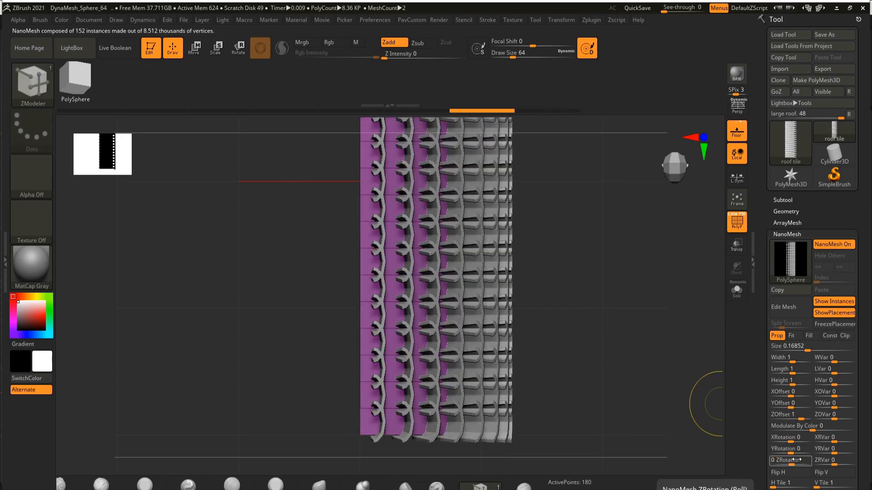
# Set the NanoMesh tiles' Y rotation and Z rotation to 90
pyautogui.click(790, 448)
pyautogui.write('90')
pyautogui.press('Return')
pyautogui.moveTo(565, 374); pyautogui.dragTo(633, 324)
pyautogui.click(789, 460)
pyautogui.write('90')
pyautogui.press('Return')
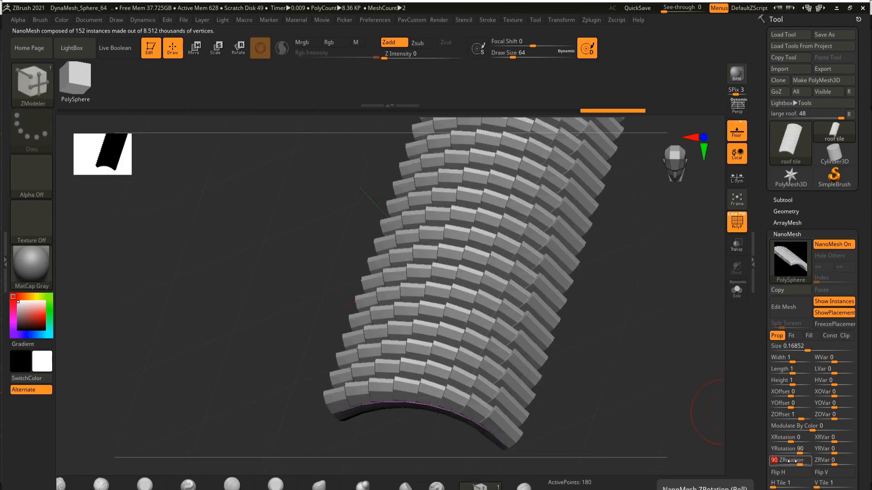
# Reorient the NanoMesh tiles with X rotation 76, Y rotation 180 and Z rotation 0
pyautogui.moveTo(674, 408); pyautogui.dragTo(615, 458)
pyautogui.moveTo(800, 437); pyautogui.dragTo(800, 450)
pyautogui.hotkey('ctrl', 'z')
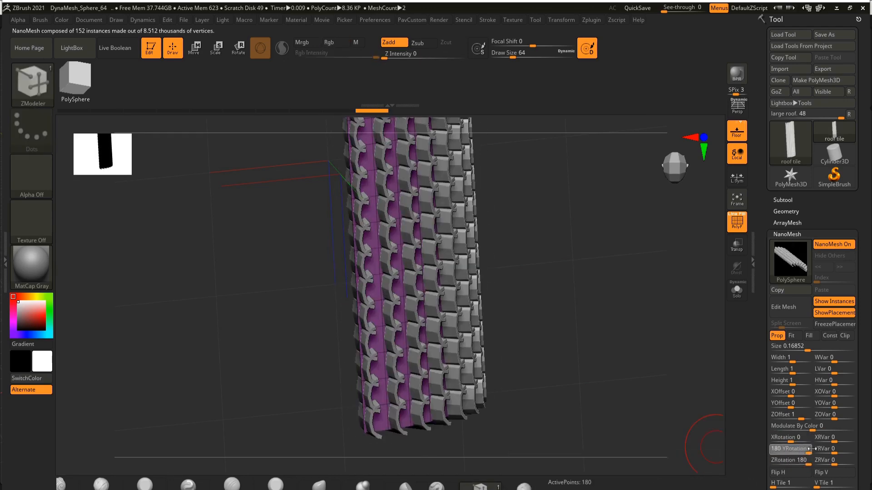
pyautogui.moveTo(606, 402); pyautogui.dragTo(613, 345)
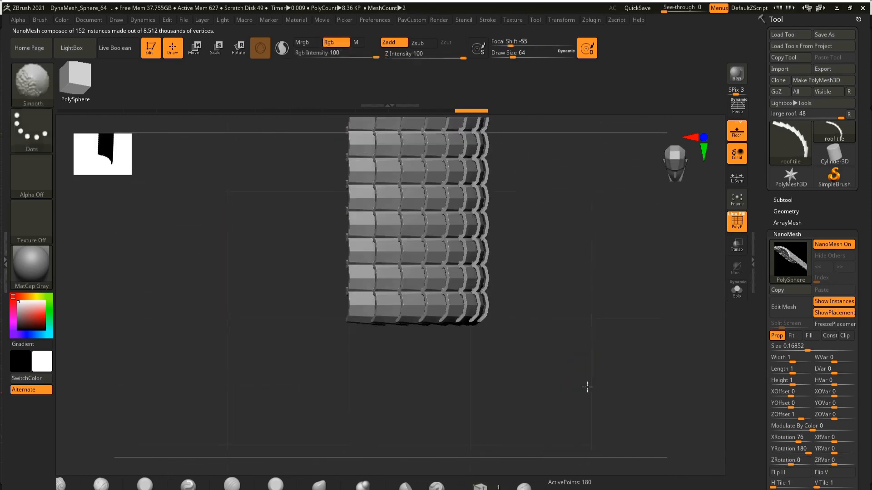
# Reduce the NanoMesh tiles' width and height to 0.70091 each
pyautogui.keyDown('alt'); pyautogui.moveTo(587, 387); pyautogui.dragTo(598, 408); pyautogui.keyUp('alt')
pyautogui.moveTo(789, 375); pyautogui.dragTo(792, 373)
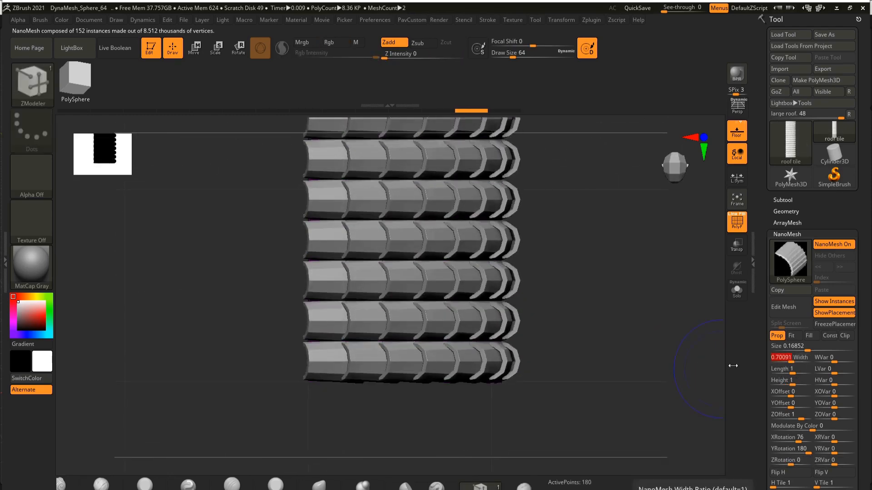
pyautogui.moveTo(626, 345); pyautogui.dragTo(529, 312)
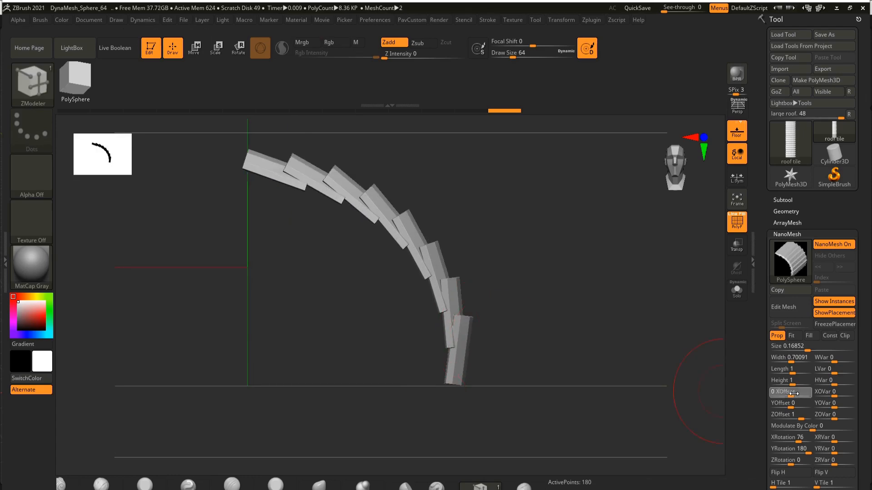
pyautogui.moveTo(790, 387); pyautogui.dragTo(791, 386)
pyautogui.moveTo(583, 388); pyautogui.dragTo(522, 383)
pyautogui.moveTo(179, 254); pyautogui.dragTo(207, 347)
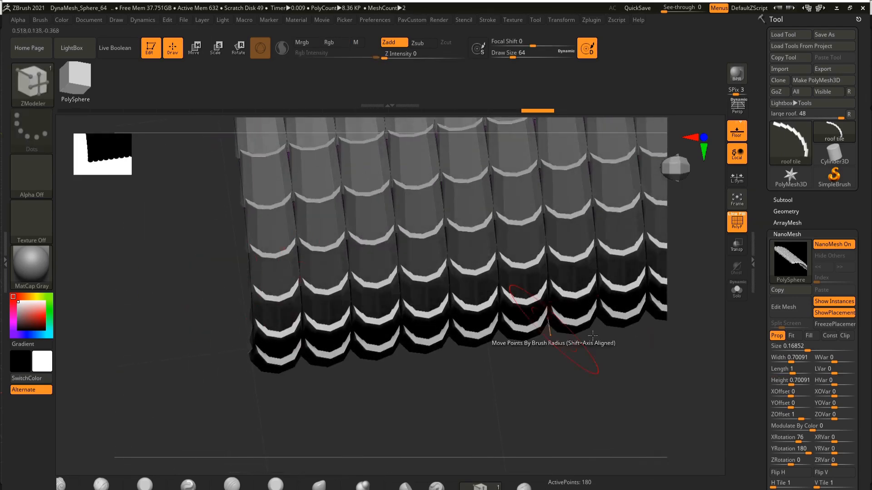
# Set the NanoMesh tiles' size to about 0.159 and X rotation to 96 so the rows overlap along the curve
pyautogui.moveTo(806, 351); pyautogui.dragTo(806, 351)
pyautogui.moveTo(631, 390); pyautogui.dragTo(538, 376)
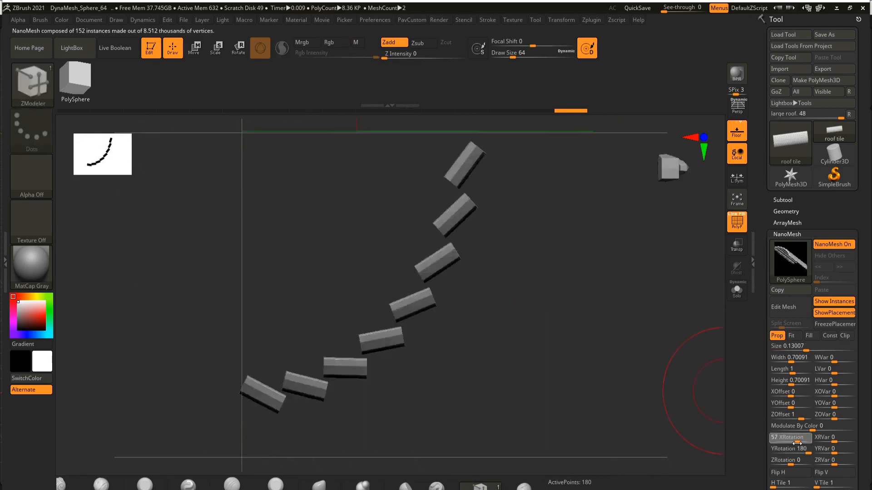
pyautogui.moveTo(604, 336); pyautogui.dragTo(531, 335)
pyautogui.moveTo(805, 349); pyautogui.dragTo(807, 350)
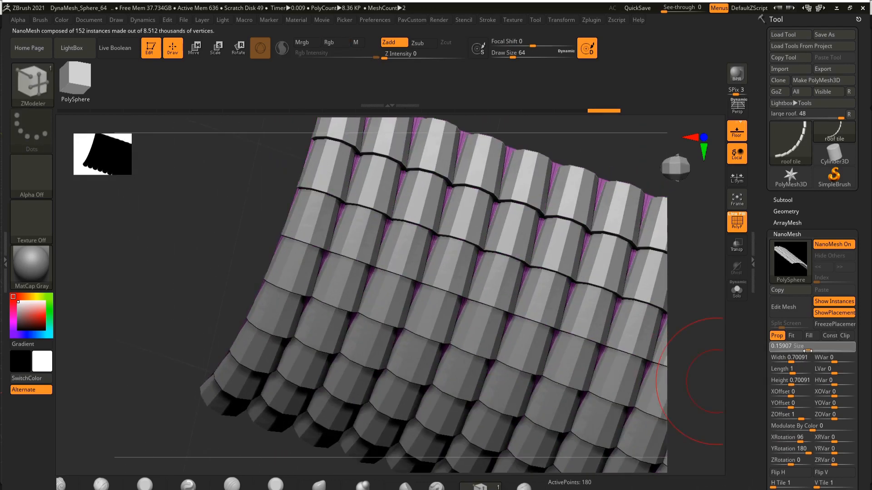
pyautogui.moveTo(178, 219); pyautogui.dragTo(196, 253)
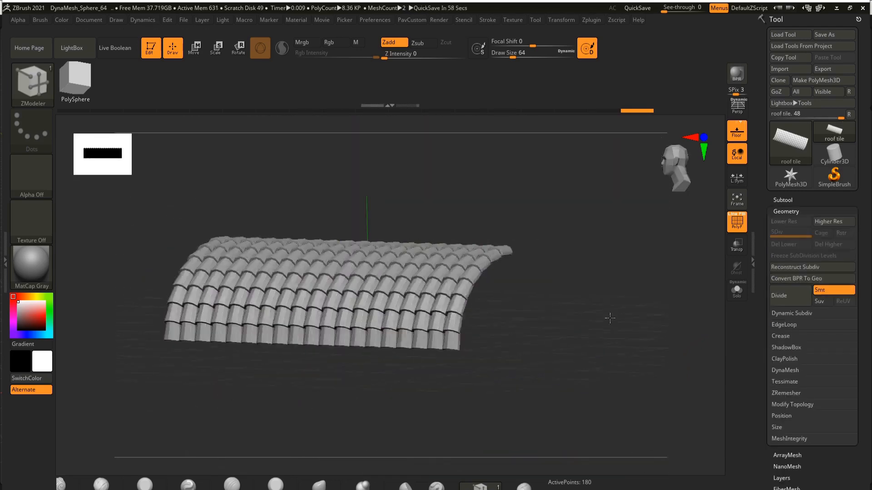
# Convert the NanoMesh roof tiles into real geometry with Convert BPR To Geo
pyautogui.moveTo(363, 295); pyautogui.dragTo(803, 165)
pyautogui.click(793, 410)
pyautogui.click(789, 208)
pyautogui.moveTo(482, 232); pyautogui.dragTo(534, 351)
pyautogui.moveTo(784, 237); pyautogui.dragTo(785, 486)
pyautogui.click(792, 214)
pyautogui.click(793, 281)
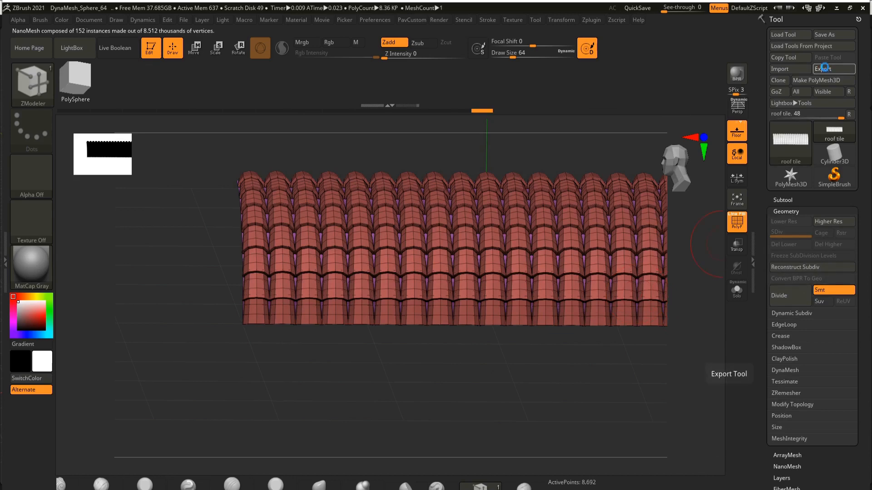
# Export the tiled roof over the existing large roof.obj and close ZBrush
pyautogui.doubleClick(379, 218)
pyautogui.click(465, 260)
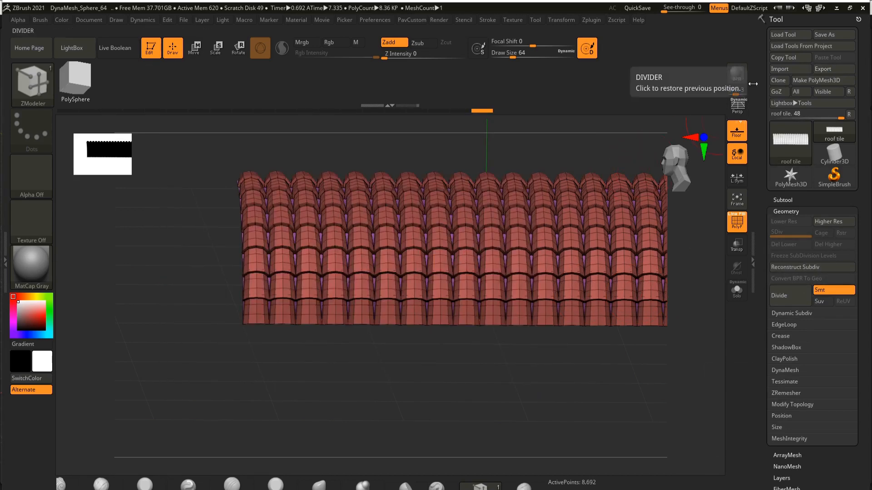
pyautogui.click(865, 9)
pyautogui.click(447, 288)
# Import the tiled large roof.obj into the church scene in Blender
pyautogui.click(20, 21)
pyautogui.moveTo(65, 148)
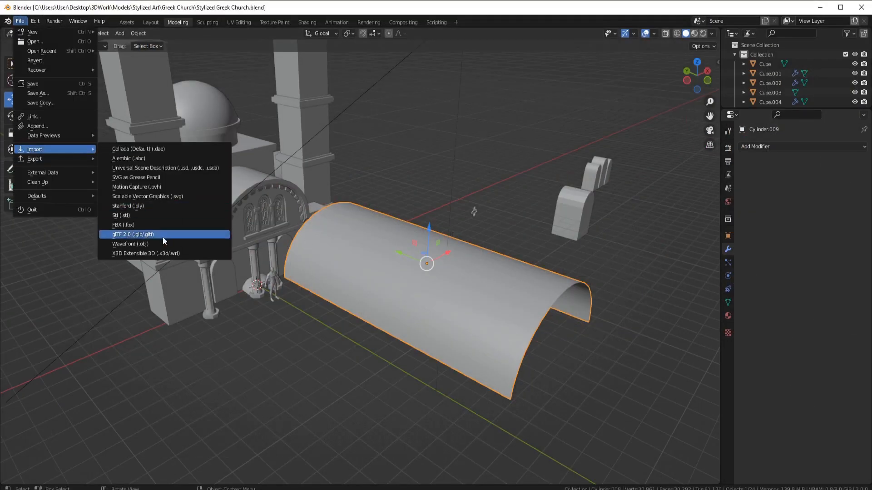
pyautogui.click(163, 243)
pyautogui.doubleClick(355, 218)
pyautogui.click(20, 21)
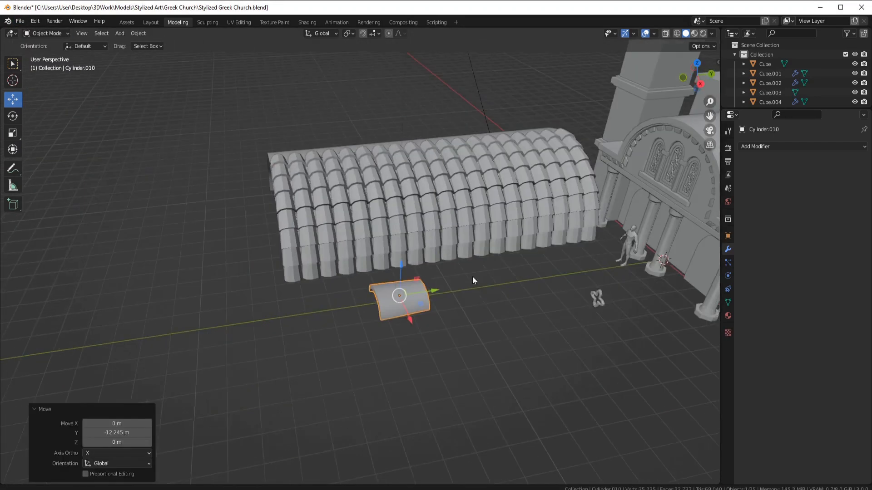
# Move the single roof tile aside by -12.245 m along Y and 12.455 m along X, and save the file
pyautogui.moveTo(453, 329); pyautogui.dragTo(543, 403)
pyautogui.click(20, 21)
pyautogui.click(42, 84)
# Select the front row of tiles in the large roof mesh and rotate it about 89° around the normal Z axis
pyautogui.scroll(5, 418, 286)
pyautogui.moveTo(418, 286); pyautogui.dragTo(341, 280, button='middle')
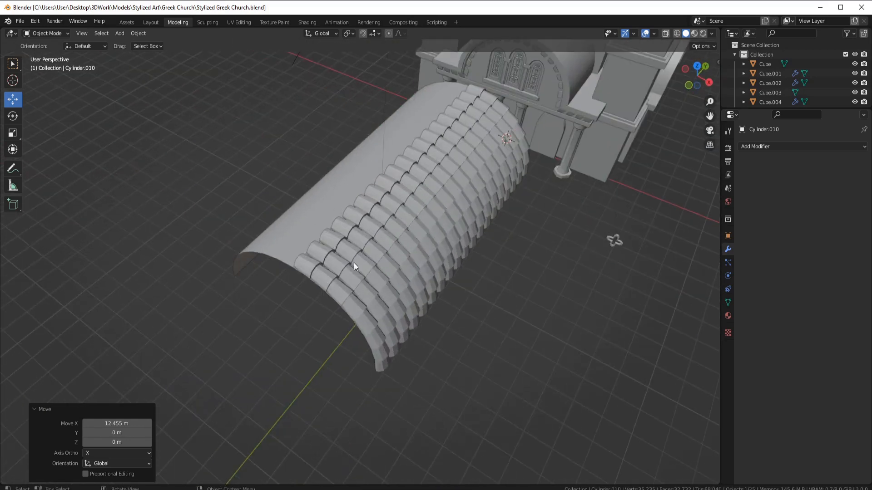
pyautogui.click(308, 267)
pyautogui.press('Tab')
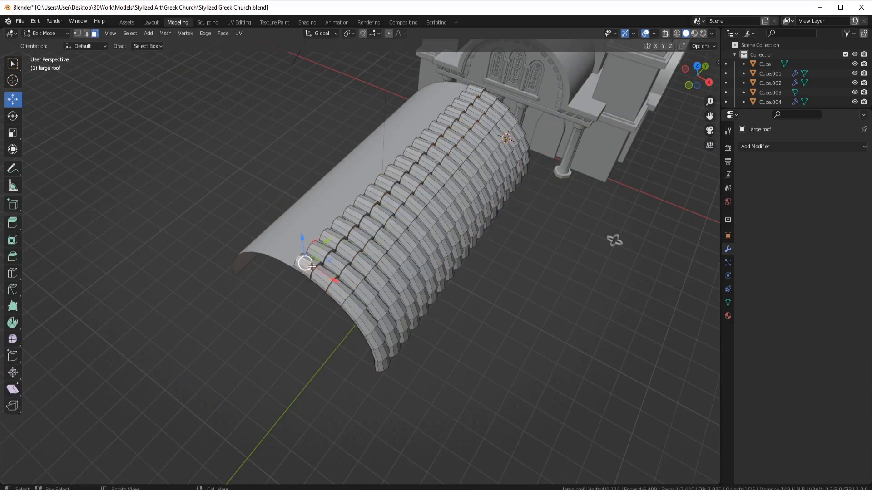
pyautogui.press('l')
pyautogui.click(295, 82)
pyautogui.click(348, 33)
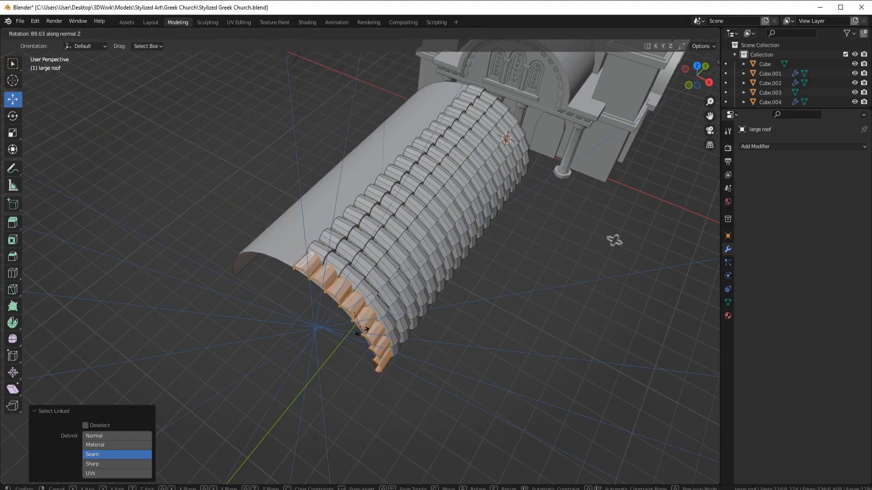
pyautogui.click(362, 329)
# Scale the turned front tile row to 0.888 and straighten it with a slight rotation around normal Z
pyautogui.moveTo(362, 329); pyautogui.dragTo(318, 249, button='middle')
pyautogui.click(570, 214)
pyautogui.press('KP_3')
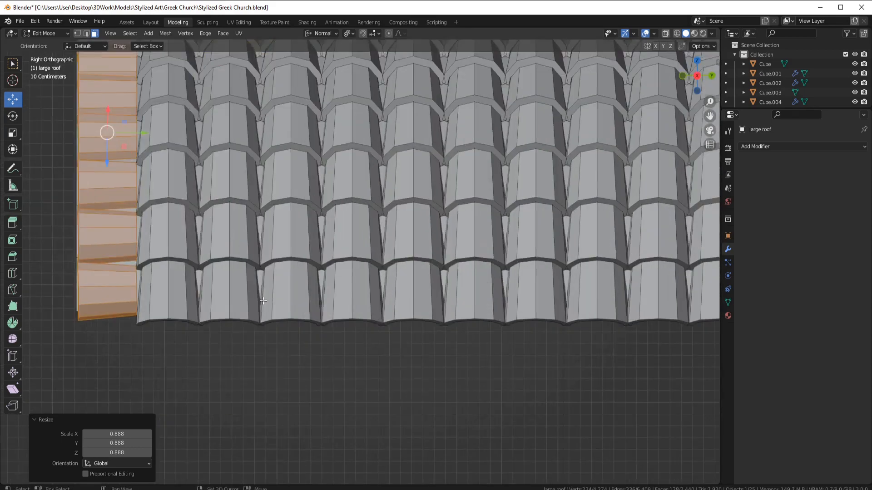
pyautogui.press('r')
pyautogui.press('z')
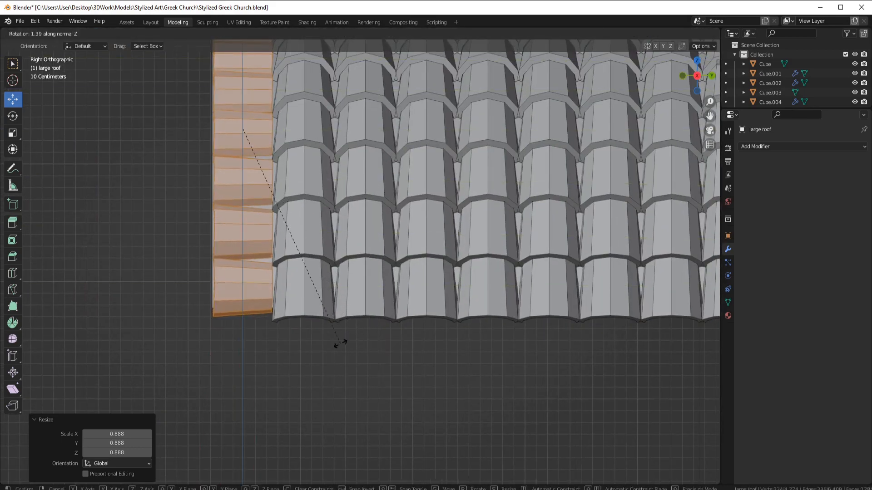
pyautogui.click(341, 344)
pyautogui.press('Tab')
# Move the tiled roof back along Y so it sits over the church
pyautogui.scroll(-5, 350, 231)
pyautogui.moveTo(350, 231); pyautogui.dragTo(443, 252, button='middle')
pyautogui.scroll(3, 400, 256)
pyautogui.keyDown('shift'); pyautogui.moveTo(241, 182); pyautogui.dragTo(378, 298, button='middle'); pyautogui.keyUp('shift')
pyautogui.keyDown('shift'); pyautogui.click(314, 269); pyautogui.keyUp('shift')
pyautogui.scroll(-4, 314, 272)
pyautogui.press('KP_7')
pyautogui.moveTo(388, 233); pyautogui.dragTo(407, 66)
# Delete the leftover plain roof geometry that is no longer needed beside the tiles
pyautogui.scroll(4, 328, 366)
pyautogui.moveTo(281, 416); pyautogui.dragTo(431, 306, button='middle')
pyautogui.click(328, 366)
pyautogui.press('Delete')
pyautogui.scroll(4, 415, 301)
pyautogui.click(351, 289)
pyautogui.press('Delete')
# Delete the surplus linked tiles from the tiled roof mesh and unhide the hidden objects
pyautogui.click(447, 272)
pyautogui.press('Tab')
pyautogui.press('l')
pyautogui.press('x')
pyautogui.click(361, 208)
pyautogui.press('Tab')
pyautogui.hotkey('alt', 'h')
pyautogui.press('Tab')
pyautogui.press('l')
pyautogui.press('x')
pyautogui.click(411, 373)
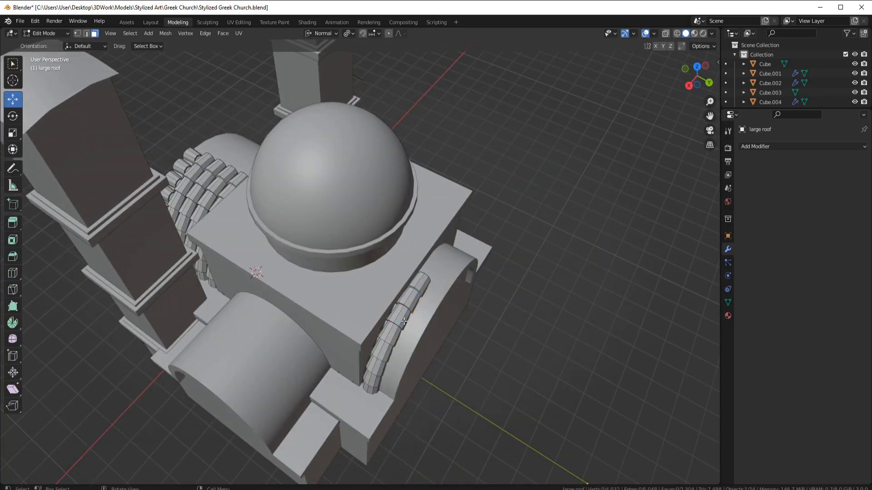
pyautogui.press('Tab')
# Apply the tiled roof's transforms and set its origin to its geometry
pyautogui.press('KP_7')
pyautogui.hotkey('ctrl', 'a')
pyautogui.click(462, 292)
pyautogui.rightClick(462, 293)
pyautogui.moveTo(464, 292)
pyautogui.click(516, 302)
# Slide the tiled roof along Y to line up with the church's front vault in the top view
pyautogui.press('g')
pyautogui.press('y')
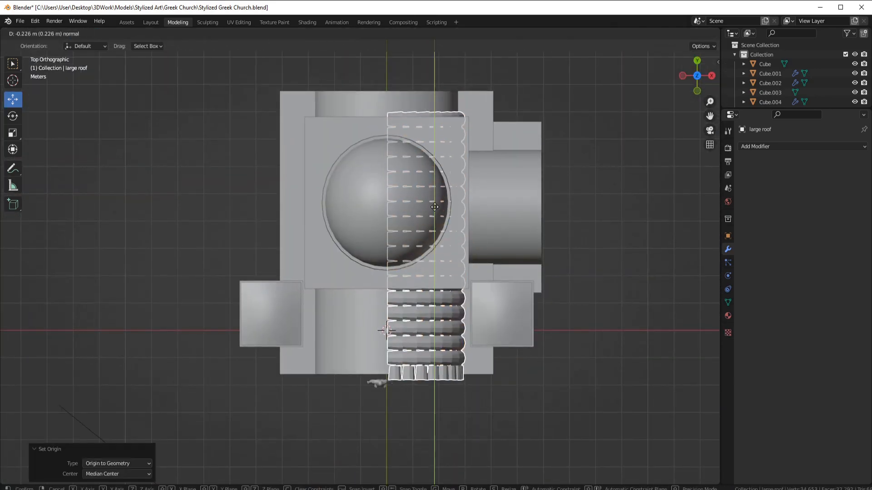
pyautogui.click(527, 232)
# Duplicate the turned front tile row and separate the copy into its own object
pyautogui.moveTo(527, 231); pyautogui.dragTo(319, 251, button='middle')
pyautogui.scroll(4, 402, 244)
pyautogui.press('Tab')
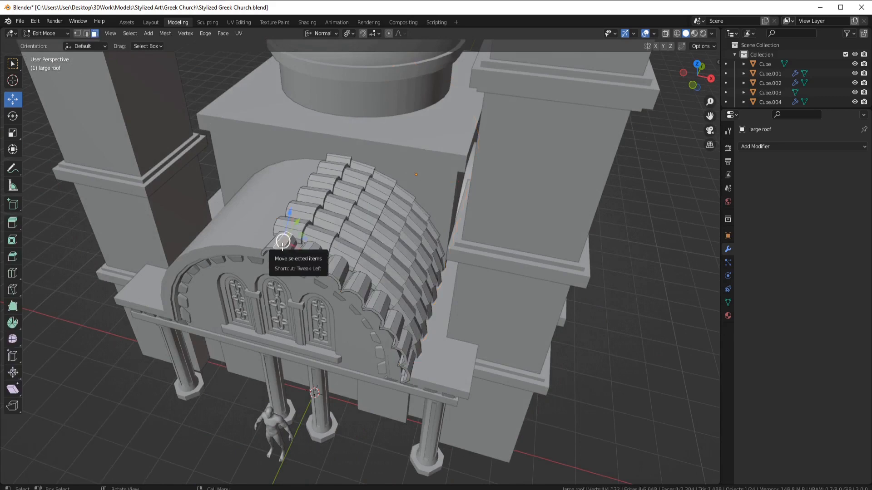
pyautogui.press('l')
pyautogui.hotkey('shift', 'd')
pyautogui.press('p')
pyautogui.click(440, 331)
pyautogui.press('Tab')
# Switch to Global orientation, center the copied row's origin on its geometry, and move the row beyond the church's rear end
pyautogui.click(323, 33)
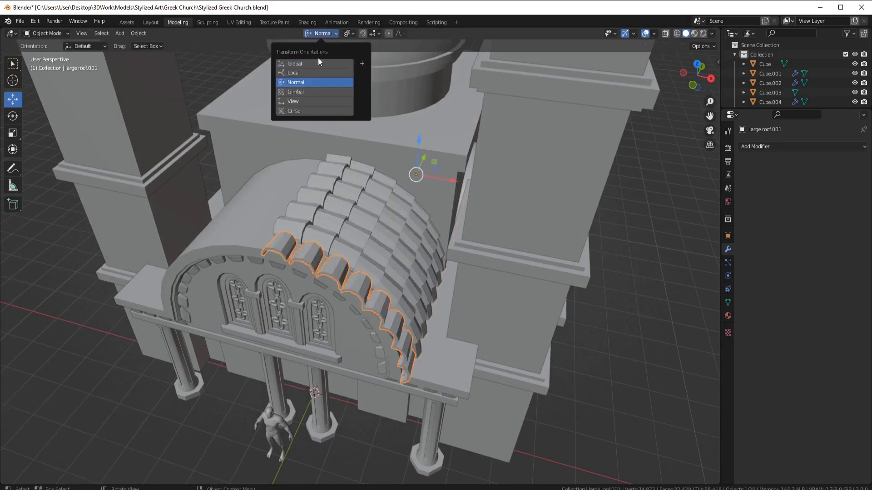
pyautogui.click(317, 64)
pyautogui.scroll(-4, 442, 177)
pyautogui.moveTo(387, 255); pyautogui.dragTo(613, 241)
pyautogui.keyDown('shift'); pyautogui.moveTo(487, 252); pyautogui.dragTo(350, 256, button='middle'); pyautogui.keyUp('shift')
pyautogui.scroll(4, 350, 257)
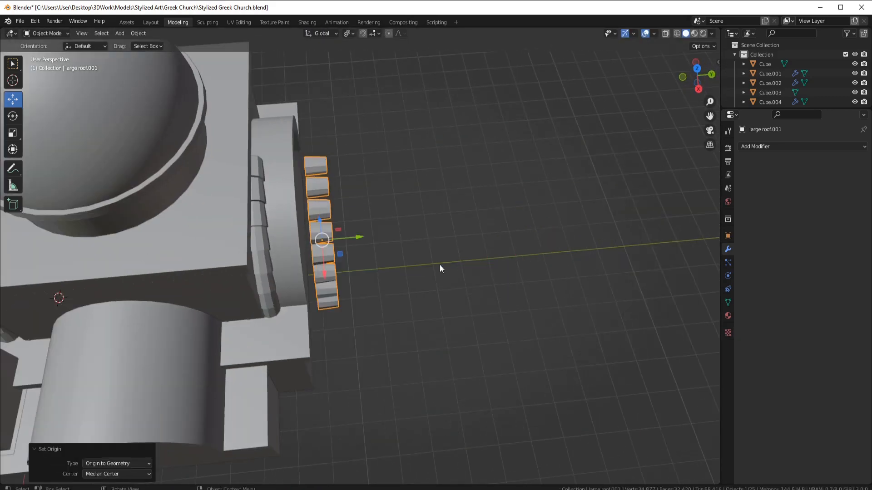
# Try mirroring the copied tile row along global Z and global X, undoing each attempt
pyautogui.click(138, 34)
pyautogui.click(248, 95)
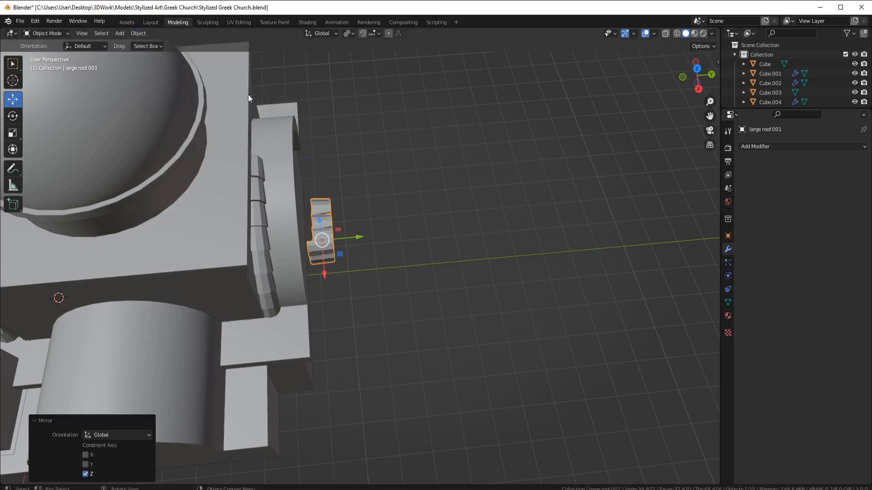
pyautogui.hotkey('ctrl', 'z')
pyautogui.click(138, 33)
pyautogui.click(240, 76)
pyautogui.hotkey('ctrl', 'z')
# Mirror the copied tile row along global Y and fit it against the rear edge of the tiled roof
pyautogui.click(138, 33)
pyautogui.moveTo(156, 63)
pyautogui.click(238, 86)
pyautogui.scroll(3, 366, 231)
pyautogui.moveTo(335, 223); pyautogui.dragTo(260, 231)
pyautogui.moveTo(305, 297); pyautogui.dragTo(314, 275, button='middle')
pyautogui.scroll(2, 317, 268)
pyautogui.moveTo(376, 210); pyautogui.dragTo(363, 213)
pyautogui.scroll(-3, 327, 210)
pyautogui.moveTo(248, 196); pyautogui.dragTo(222, 201, button='middle')
pyautogui.scroll(4, 426, 236)
pyautogui.moveTo(424, 231); pyautogui.dragTo(394, 233, button='middle')
pyautogui.scroll(-4, 429, 231)
# Nudge the front row of turned tiles along Y to fit against the tiles behind it
pyautogui.hotkey('alt', 'a')
pyautogui.click(421, 226)
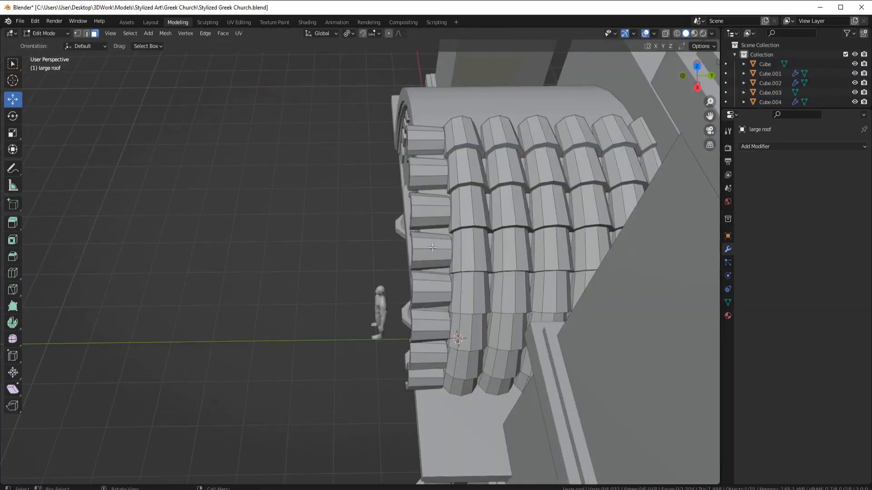
pyautogui.press('l')
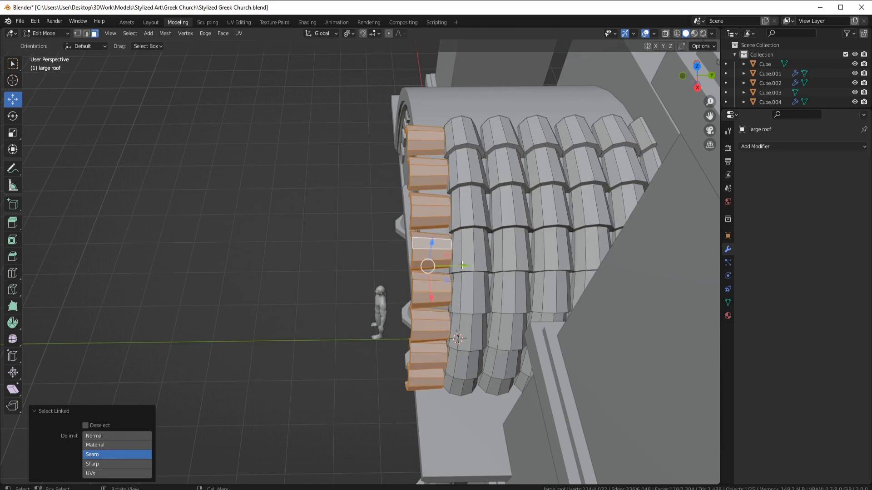
pyautogui.moveTo(472, 265); pyautogui.dragTo(473, 265)
pyautogui.moveTo(472, 265); pyautogui.dragTo(487, 298, button='middle')
pyautogui.press('Tab')
# Join the rear tile row with the main tiled roof and recenter the origin on the combined geometry
pyautogui.scroll(-4, 549, 235)
pyautogui.press('KP_7')
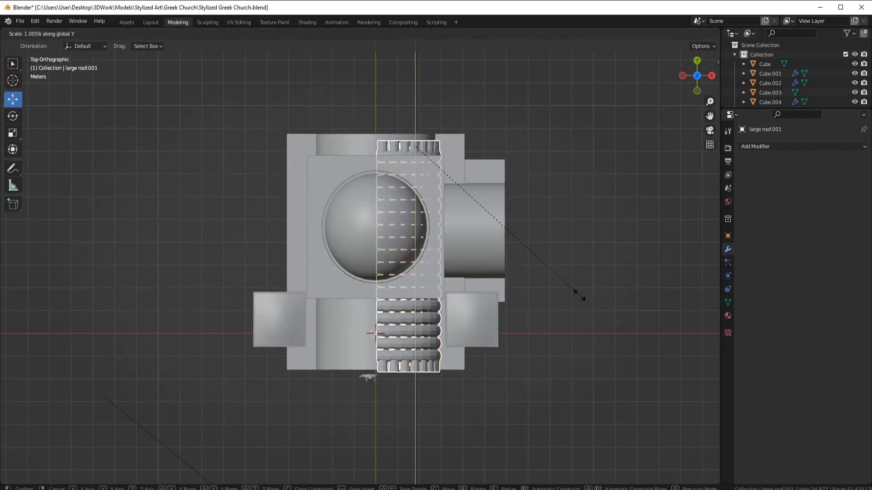
pyautogui.rightClick(579, 296)
pyautogui.rightClick(570, 265)
pyautogui.click(578, 271)
pyautogui.click(582, 269)
# Scale the joined roof tiles slightly along Y to fit the length of the vault
pyautogui.press('s')
pyautogui.press('y')
pyautogui.moveTo(416, 214); pyautogui.dragTo(415, 213)
# Shade the roof tiles smooth and enable Auto Smooth with a 39.7° angle
pyautogui.moveTo(578, 266); pyautogui.dragTo(545, 205, button='middle')
pyautogui.rightClick(621, 184)
pyautogui.click(621, 155)
pyautogui.click(728, 303)
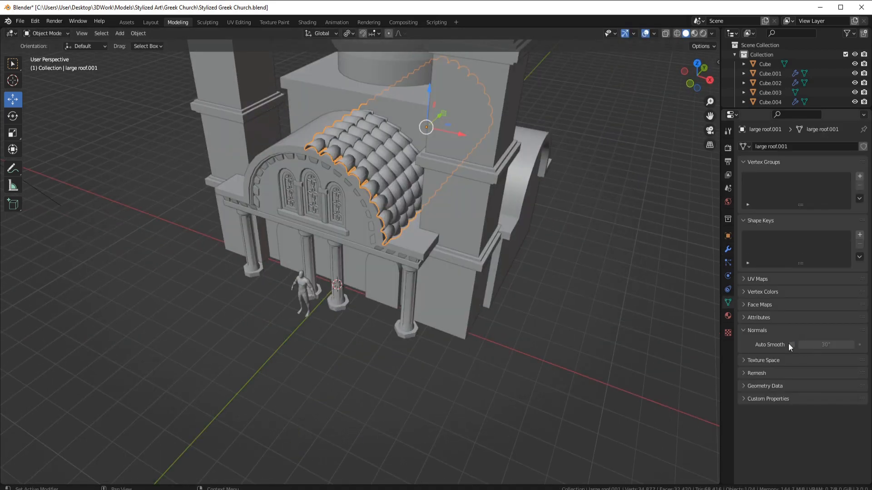
pyautogui.moveTo(825, 344); pyautogui.dragTo(829, 344)
pyautogui.scroll(5, 535, 204)
pyautogui.moveTo(535, 204); pyautogui.dragTo(538, 227, button='middle')
pyautogui.moveTo(826, 345); pyautogui.dragTo(834, 345)
pyautogui.scroll(-4, 465, 262)
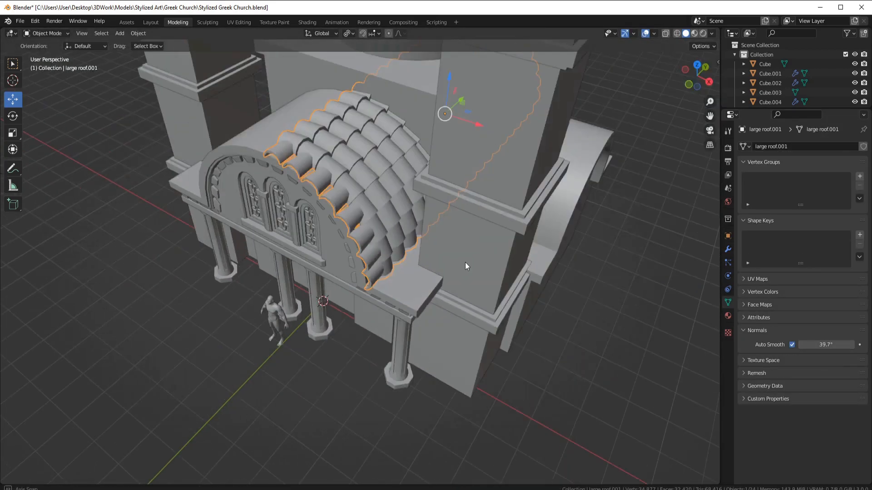
pyautogui.moveTo(464, 263); pyautogui.dragTo(475, 272, button='middle')
pyautogui.hotkey('alt', 'a')
# Apply all transforms to the roof tiles and set their origin to the 3D cursor
pyautogui.moveTo(516, 242); pyautogui.dragTo(427, 247, button='middle')
pyautogui.scroll(-1, 462, 259)
pyautogui.click(426, 247)
pyautogui.click(419, 269)
pyautogui.rightClick(459, 255)
pyautogui.press('Escape')
pyautogui.hotkey('ctrl', 'a')
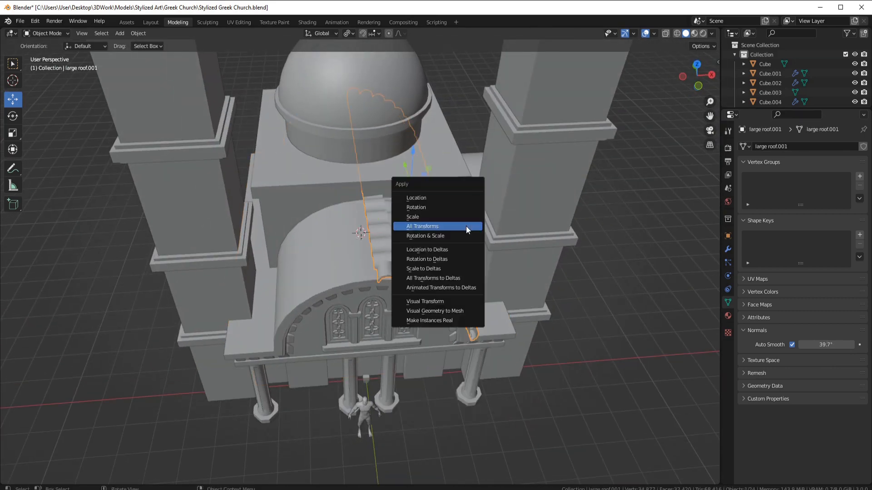
pyautogui.click(466, 226)
pyautogui.rightClick(466, 226)
pyautogui.moveTo(454, 260)
pyautogui.click(522, 281)
# Add a Mirror modifier on the X axis so the tiles cover both halves of the vault
pyautogui.click(727, 250)
pyautogui.click(765, 147)
pyautogui.click(681, 255)
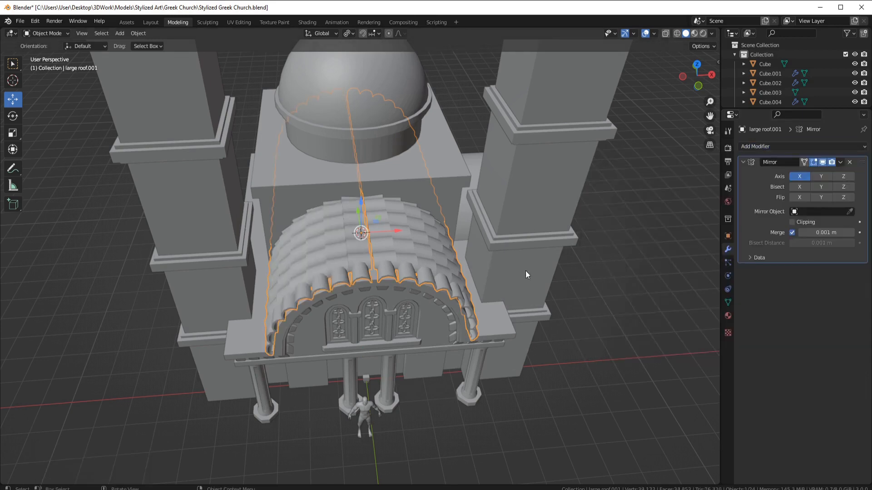
pyautogui.moveTo(525, 271); pyautogui.dragTo(529, 232, button='middle')
pyautogui.hotkey('alt', 'a')
# Examine how the open ends of the front tiles sit along the facade arch
pyautogui.scroll(-4, 536, 256)
pyautogui.scroll(5, 529, 232)
pyautogui.click(355, 112)
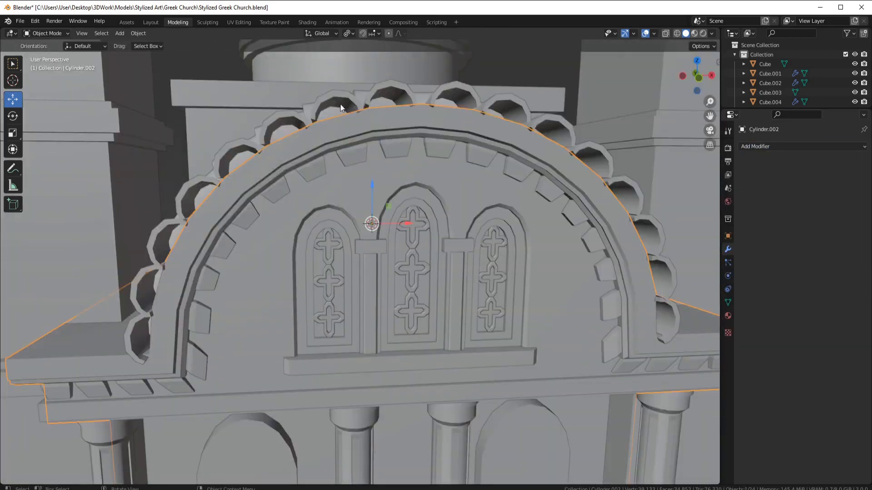
pyautogui.moveTo(340, 106); pyautogui.dragTo(275, 79, button='middle')
pyautogui.click(269, 73)
pyautogui.press('Tab')
pyautogui.moveTo(402, 123); pyautogui.dragTo(345, 131, button='middle')
pyautogui.scroll(3, 319, 135)
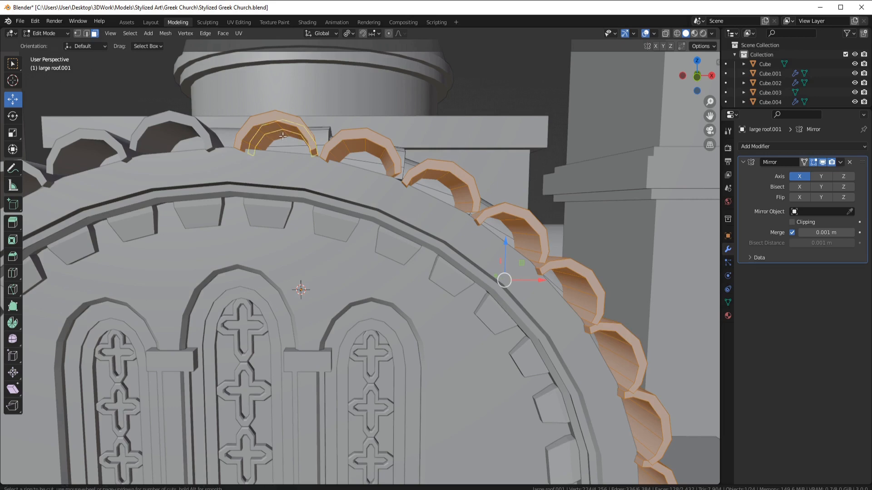
pyautogui.press('Tab')
# Move the loose cross ornament along X, away from the church toward the other spare parts
pyautogui.scroll(-7, 376, 146)
pyautogui.moveTo(436, 168); pyautogui.dragTo(440, 251, button='middle')
pyautogui.scroll(2, 440, 252)
pyautogui.scroll(-6, 440, 252)
pyautogui.click(546, 380)
pyautogui.press('g')
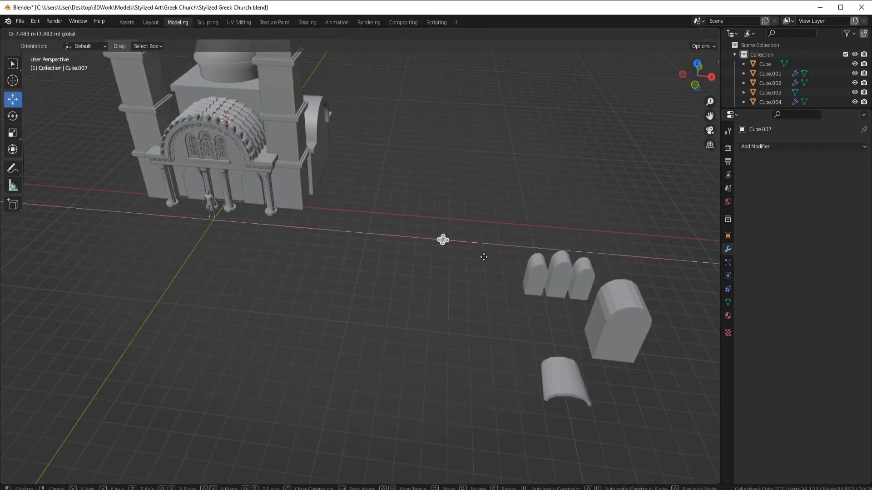
# Duplicate the spare roof tile, scale the copy down, and bring it near the church with a 10.786 m move along Y
pyautogui.hotkey('shift', 'd')
pyautogui.moveTo(607, 385); pyautogui.dragTo(309, 353)
pyautogui.press('s')
pyautogui.click(301, 359)
pyautogui.press('KP_7')
pyautogui.moveTo(318, 389); pyautogui.dragTo(318, 220)
# Place the small tile on the flat ledge beside the facade arch, finishing with a -0.13974 m move along X
pyautogui.scroll(5, 320, 254)
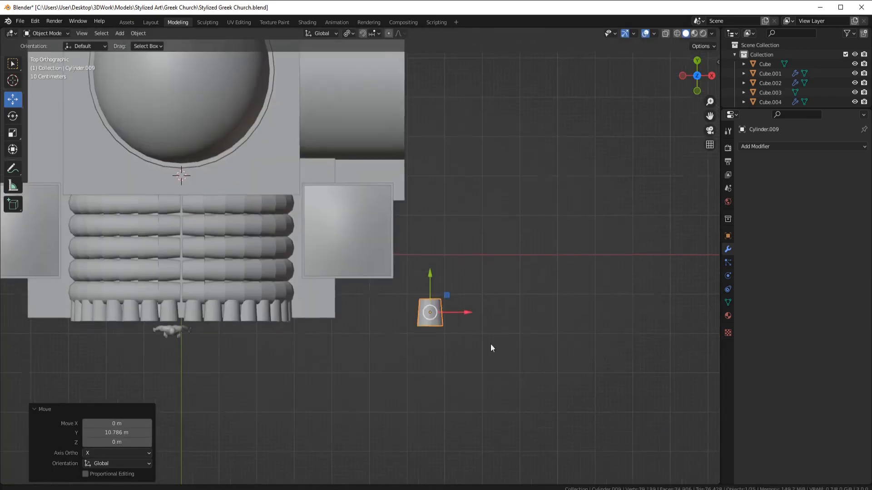
pyautogui.moveTo(465, 311); pyautogui.dragTo(335, 152)
pyautogui.press('KP_1')
pyautogui.moveTo(370, 160); pyautogui.dragTo(334, 294, button='middle')
pyautogui.scroll(3, 361, 278)
pyautogui.press('KP_7')
pyautogui.press('g')
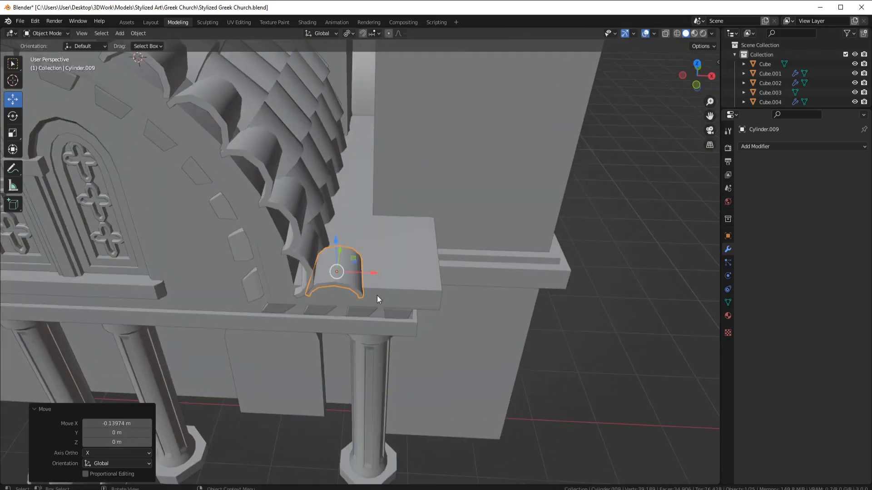
# Duplicate the small ledge tile and move the copy 0.5002 m along X beside the original
pyautogui.hotkey('shift', 'd')
pyautogui.press('x')
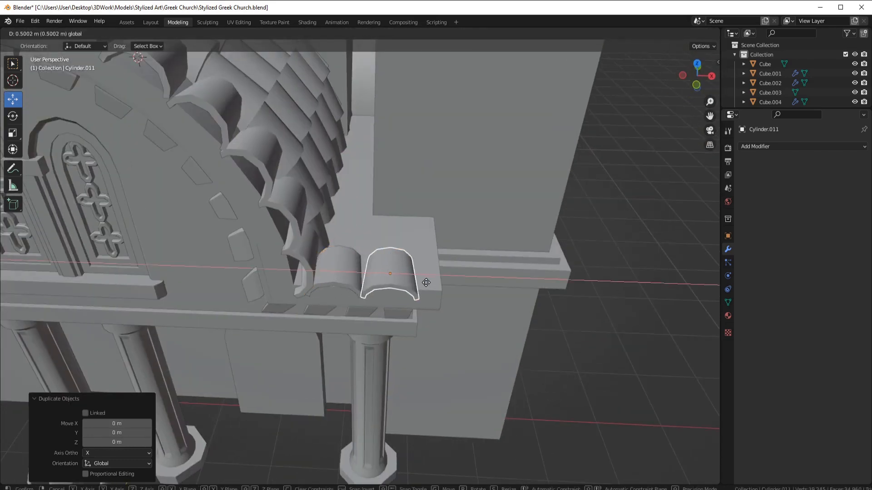
pyautogui.click(436, 279)
pyautogui.moveTo(435, 279); pyautogui.dragTo(449, 312, button='middle')
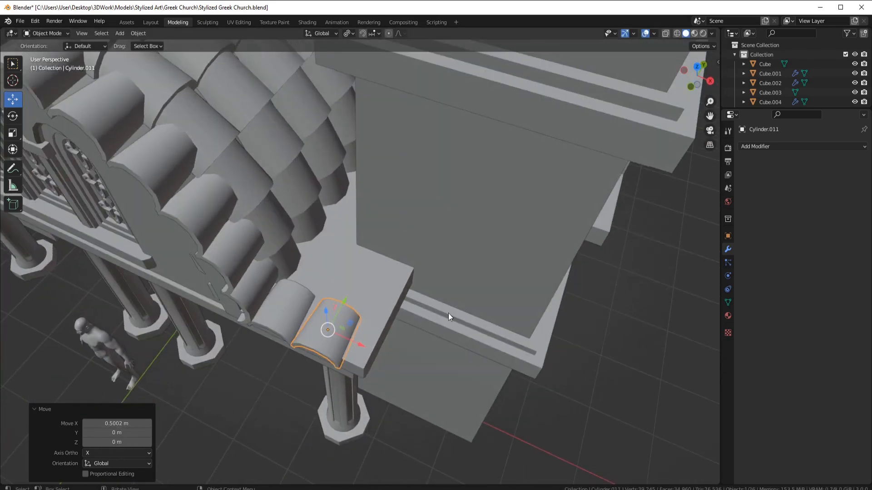
# Duplicate the outer ledge tile, rotate the copy 90° about Z, and shift it along X to cover the ledge corner
pyautogui.hotkey('shift', 'd')
pyautogui.write('rz90')
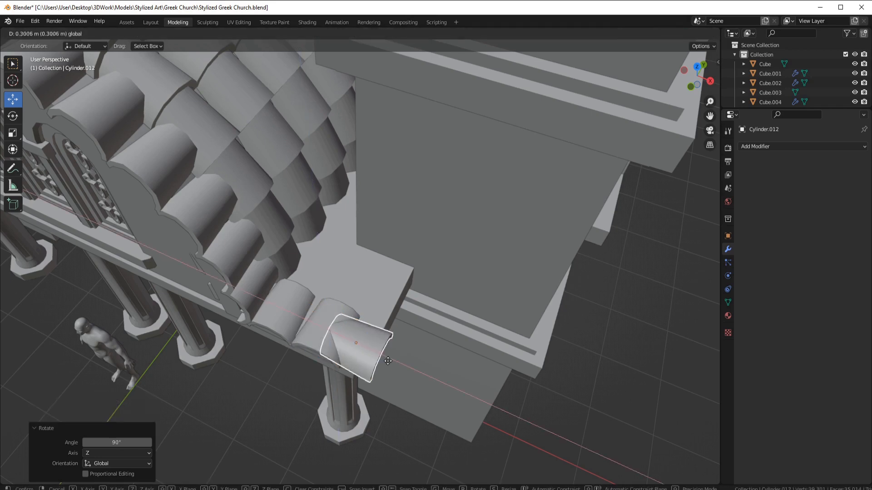
pyautogui.click(387, 360)
# Select the three ledge tiles and raise them slightly along Z so they sit on the ledge surface
pyautogui.moveTo(415, 333); pyautogui.dragTo(315, 227, button='middle')
pyautogui.moveTo(368, 221); pyautogui.dragTo(374, 222)
pyautogui.moveTo(391, 228); pyautogui.dragTo(438, 222, button='middle')
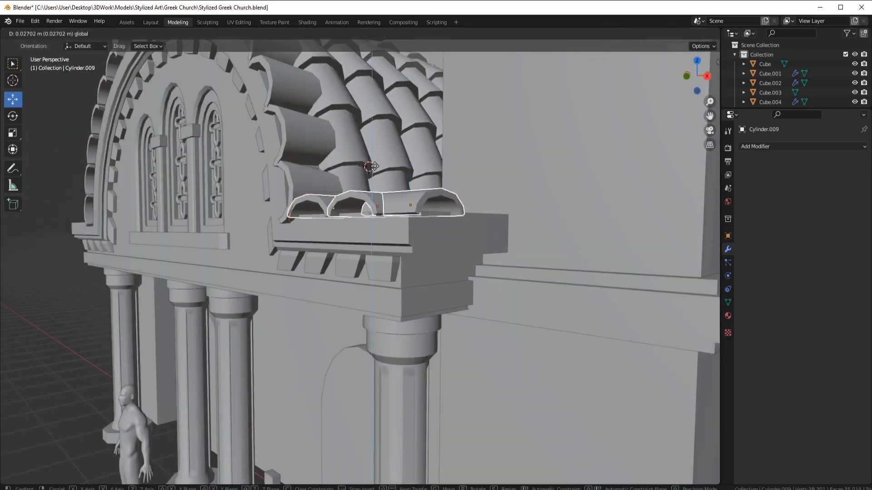
pyautogui.click(373, 166)
# Duplicate the turned corner tile 0.47537 m along Y, and duplicate that copy again with a -0.49641 m move along X
pyautogui.moveTo(374, 166); pyautogui.dragTo(401, 250, button='middle')
pyautogui.click(337, 335)
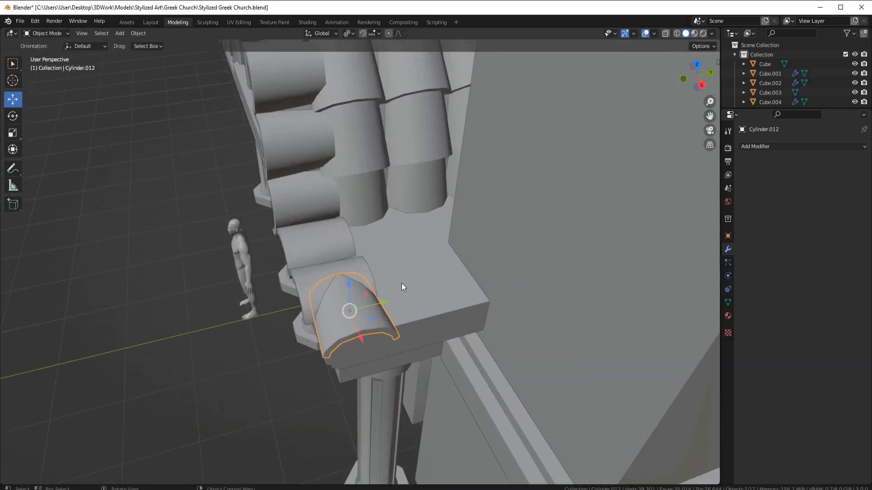
pyautogui.moveTo(401, 283); pyautogui.dragTo(437, 287, button='middle')
pyautogui.hotkey('shift', 'd')
pyautogui.rightClick(354, 336)
pyautogui.click(425, 332)
pyautogui.moveTo(424, 333); pyautogui.dragTo(481, 297, button='middle')
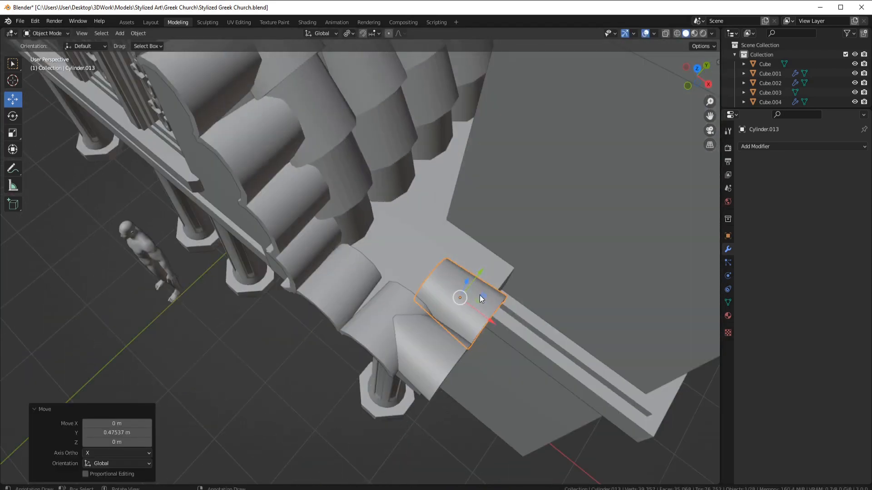
pyautogui.click(411, 279)
pyautogui.moveTo(410, 279); pyautogui.dragTo(426, 248, button='middle')
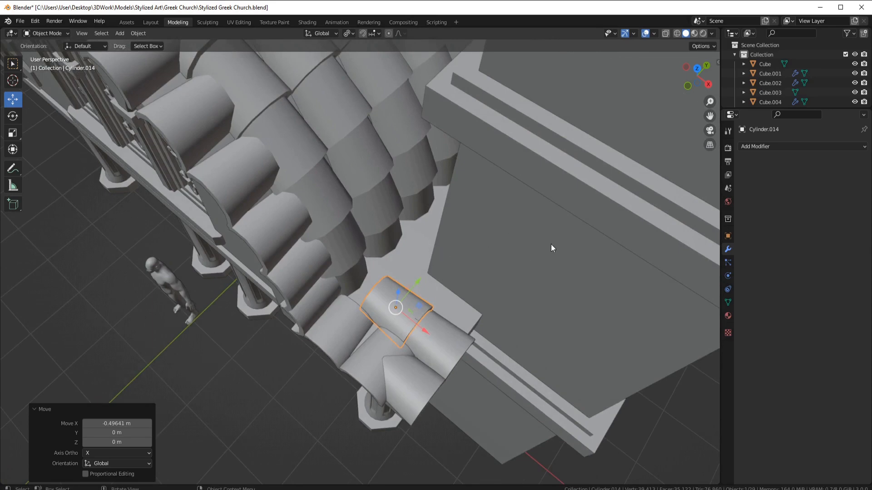
pyautogui.moveTo(550, 263); pyautogui.dragTo(420, 284, button='middle')
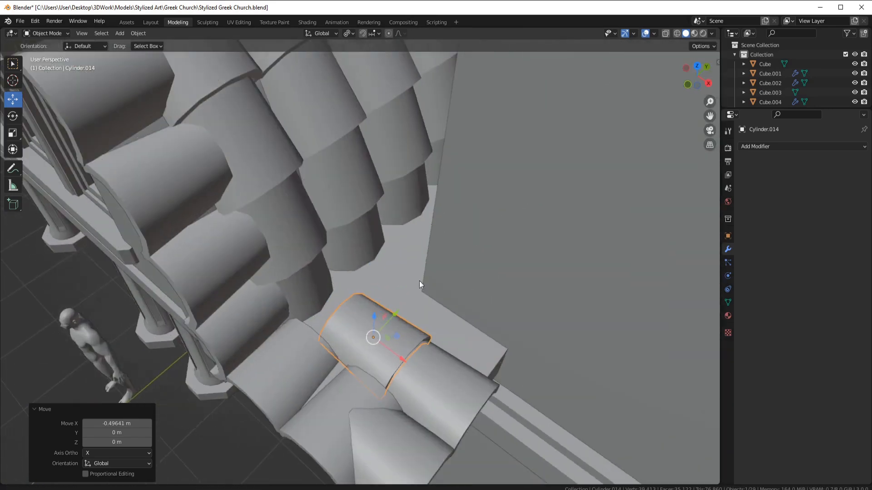
# Combine the two side-facing tiles into one mesh and move their linked geometry along X to fit the ledge
pyautogui.press('Tab')
pyautogui.moveTo(461, 365); pyautogui.dragTo(348, 324, button='middle')
pyautogui.hotkey('ctrl', 'l')
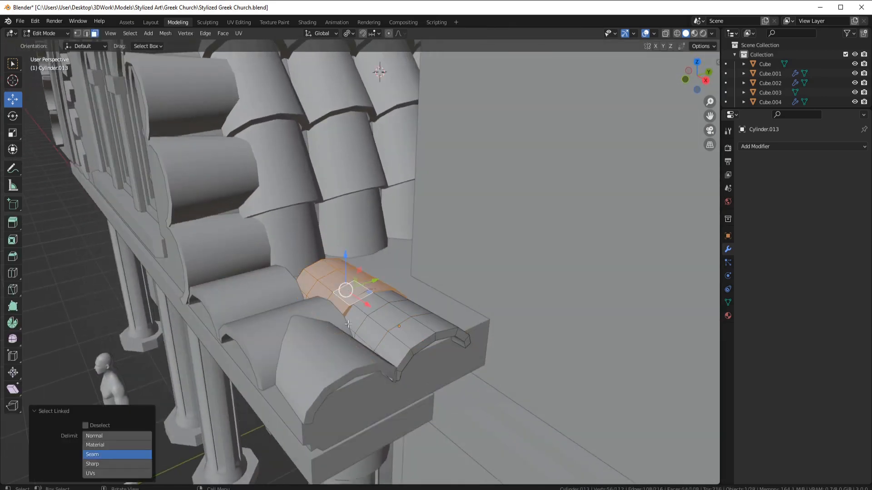
pyautogui.moveTo(323, 371); pyautogui.dragTo(427, 360, button='middle')
pyautogui.hotkey('ctrl', 'l')
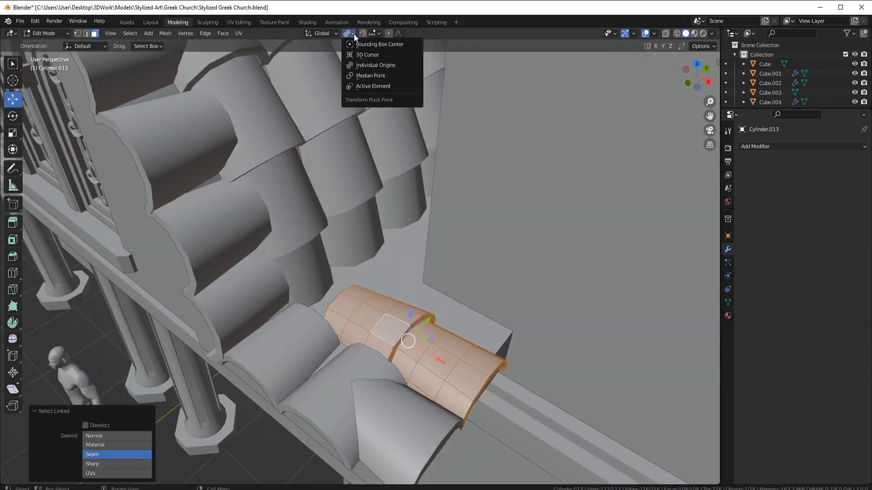
pyautogui.press('g')
pyautogui.press('x')
pyautogui.click(428, 362)
# Adjust the side-facing tile pair's length along X and shift the inner tile along X to overlap the outer one
pyautogui.moveTo(428, 362); pyautogui.dragTo(489, 392, button='middle')
pyautogui.press('s')
pyautogui.press('x')
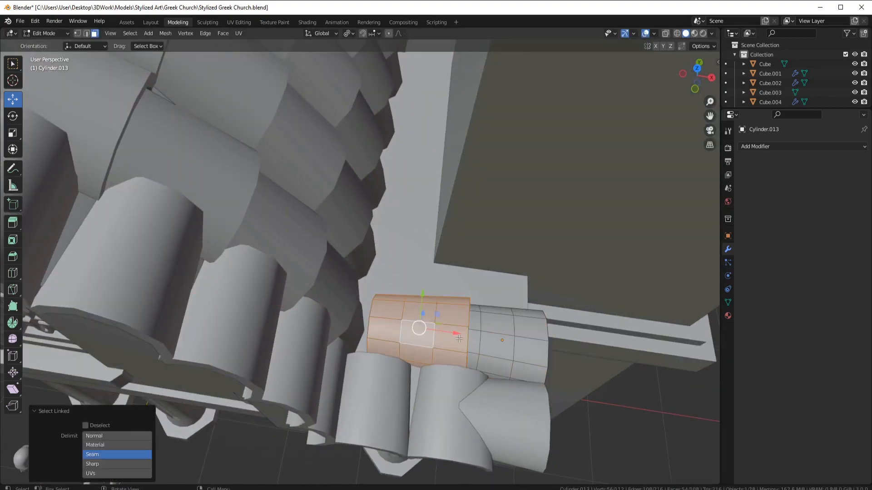
pyautogui.moveTo(442, 339); pyautogui.dragTo(441, 339)
pyautogui.scroll(-4, 522, 338)
pyautogui.moveTo(535, 340); pyautogui.dragTo(523, 254, button='middle')
pyautogui.press('Tab')
# Add an Array modifier to the side-facing tile pair with a count of 19, repeating it along the church's side
pyautogui.click(772, 146)
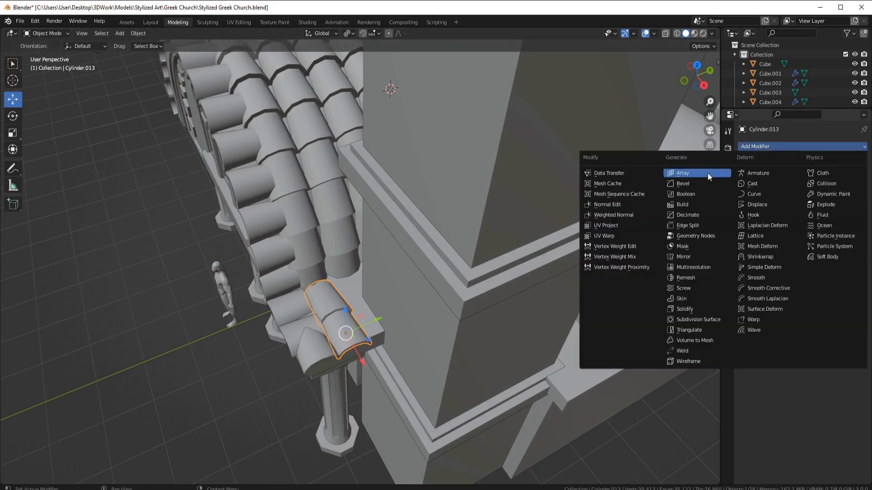
pyautogui.click(711, 172)
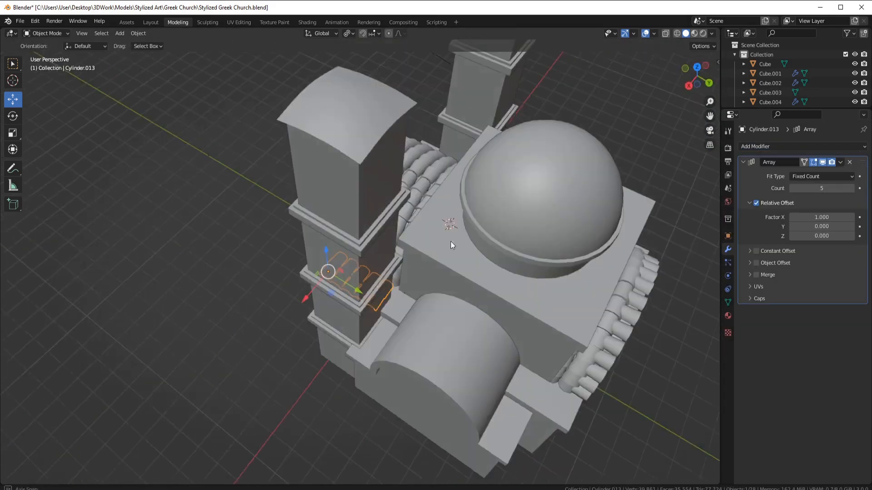
pyautogui.moveTo(821, 188); pyautogui.dragTo(831, 188)
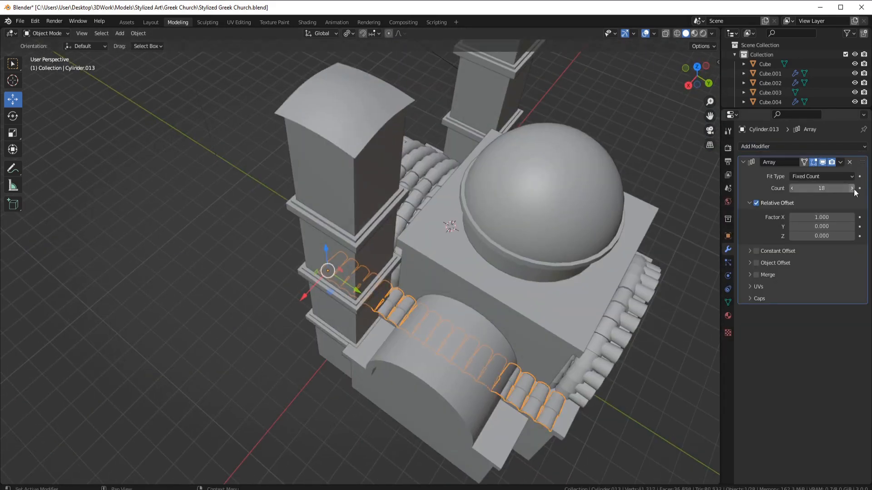
pyautogui.click(853, 189)
# Scale the arrayed tile row by 1.012 along Y to stretch it toward the far end of the ledge
pyautogui.moveTo(472, 318); pyautogui.dragTo(603, 291, button='middle')
pyautogui.scroll(3, 590, 290)
pyautogui.moveTo(522, 270); pyautogui.dragTo(499, 280, button='middle')
pyautogui.press('y')
pyautogui.click(542, 288)
pyautogui.keyDown('shift'); pyautogui.moveTo(500, 279); pyautogui.dragTo(625, 362, button='middle'); pyautogui.keyUp('shift')
pyautogui.click(643, 361)
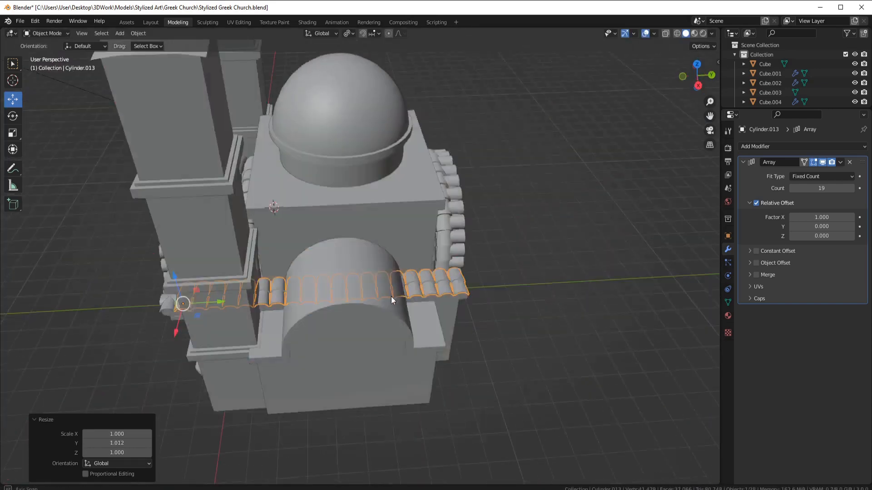
# Duplicate the front corner tiles, move the copies 9.1495 m along Y, and shift them to the far end of the ledge
pyautogui.click(300, 310)
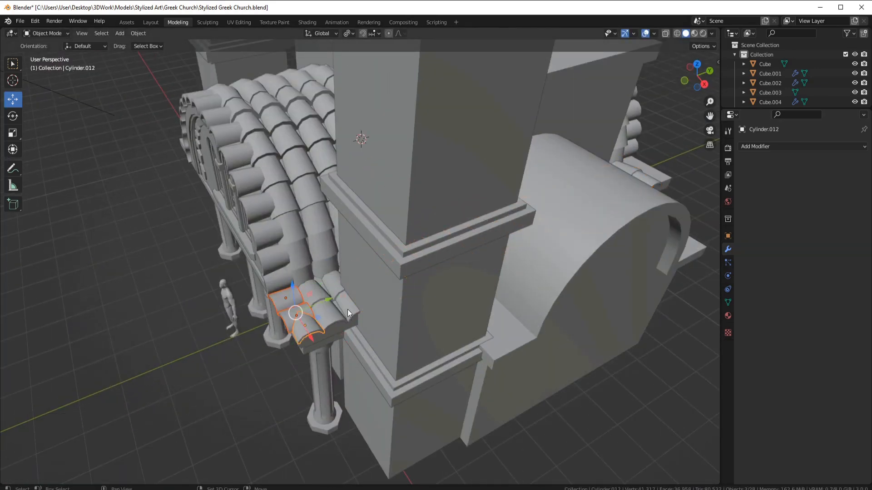
pyautogui.hotkey('shift', 'd')
pyautogui.rightClick(367, 349)
pyautogui.moveTo(338, 312); pyautogui.dragTo(649, 186)
pyautogui.moveTo(500, 254); pyautogui.dragTo(408, 268, button='middle')
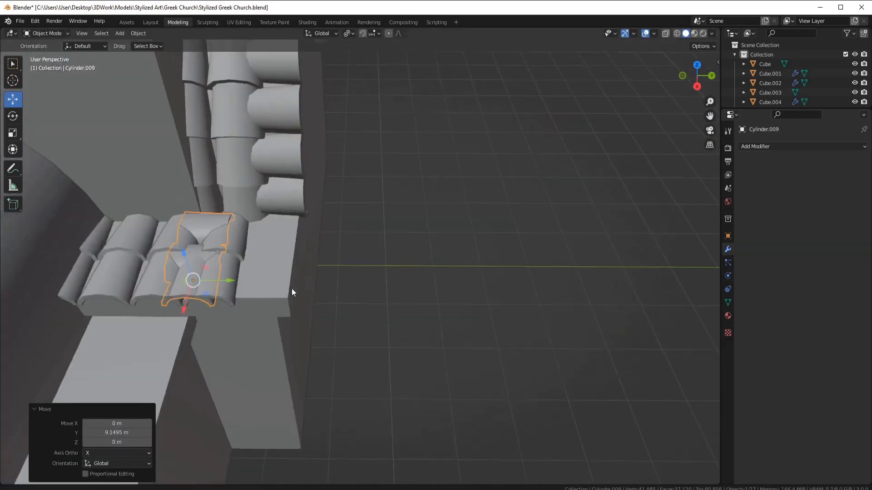
pyautogui.keyDown('shift'); pyautogui.moveTo(292, 288); pyautogui.dragTo(370, 350, button='middle'); pyautogui.keyUp('shift')
pyautogui.moveTo(314, 347); pyautogui.dragTo(367, 355)
pyautogui.click(138, 34)
pyautogui.moveTo(149, 64)
pyautogui.click(239, 77)
pyautogui.hotkey('ctrl', 'z')
# Mirror the copied corner tiles to suit the far corner and fine-adjust their position on the ledge edge
pyautogui.click(138, 33)
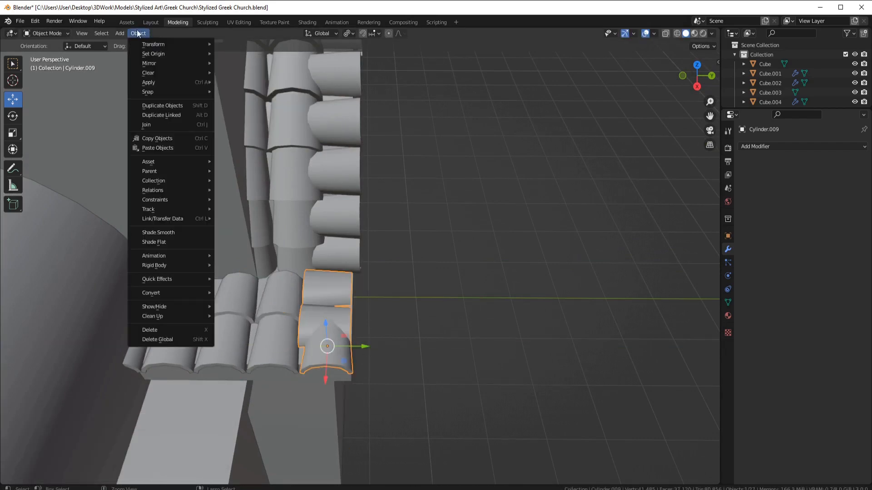
pyautogui.click(240, 87)
pyautogui.scroll(2, 379, 245)
pyautogui.moveTo(353, 386); pyautogui.dragTo(355, 386)
# Scale the arrayed tile row by 1.005 along Y so it meets the far corner tiles
pyautogui.click(255, 351)
pyautogui.press('s')
pyautogui.press('y')
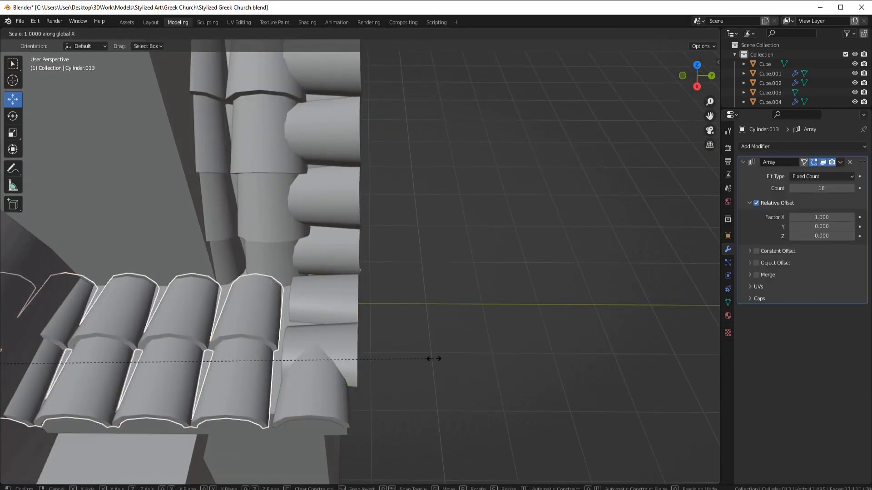
pyautogui.click(442, 359)
pyautogui.scroll(-6, 291, 329)
pyautogui.moveTo(281, 328); pyautogui.dragTo(407, 269, button='middle')
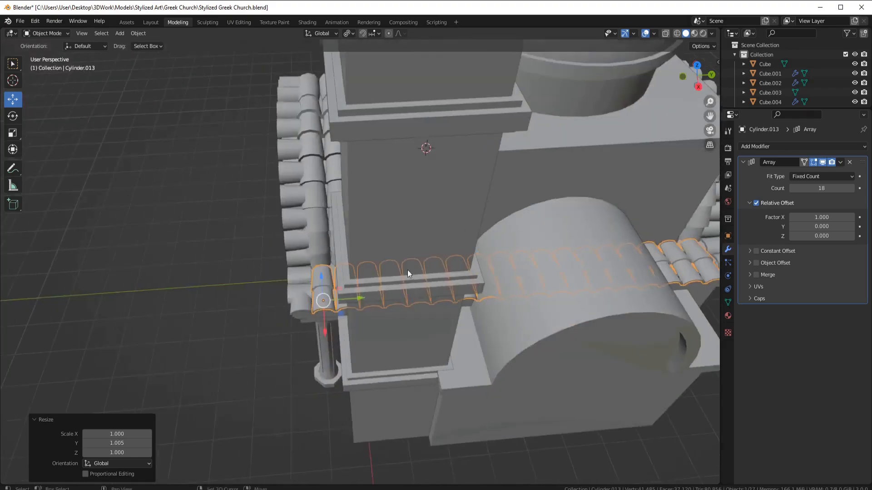
# Apply the tile row's Array modifier and delete the vertices of the linked tiles hidden inside the bell tower
pyautogui.moveTo(322, 263); pyautogui.dragTo(394, 257, button='middle')
pyautogui.scroll(4, 393, 257)
pyautogui.hotkey('ctrl', 'a')
pyautogui.press('Tab')
pyautogui.moveTo(447, 237); pyautogui.dragTo(404, 214, button='middle')
pyautogui.hotkey('alt', 'a')
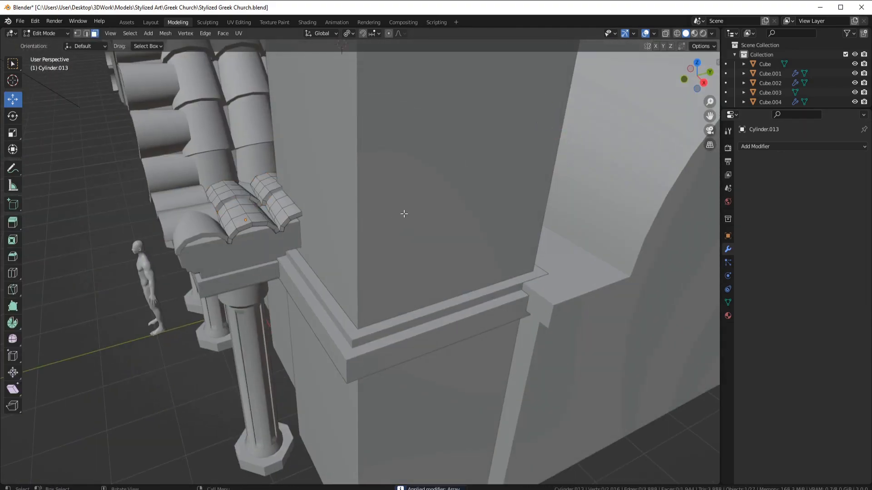
pyautogui.click(329, 216)
pyautogui.press('l')
pyautogui.press('x')
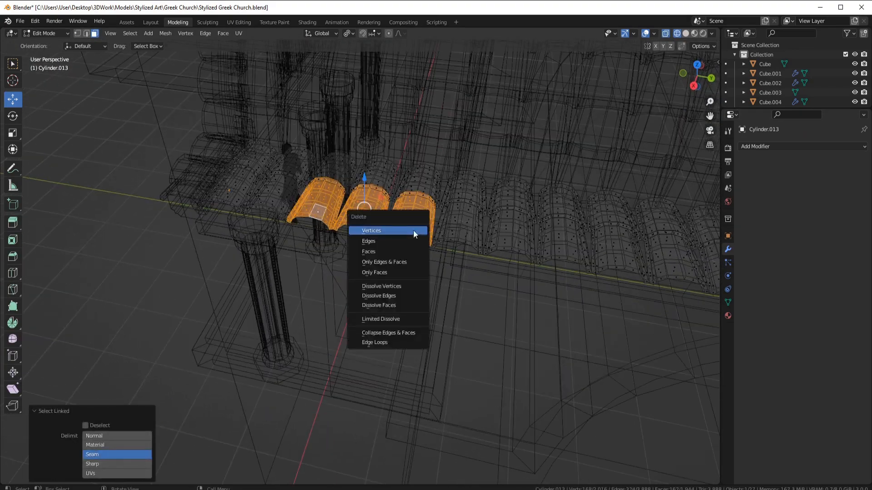
pyautogui.click(413, 230)
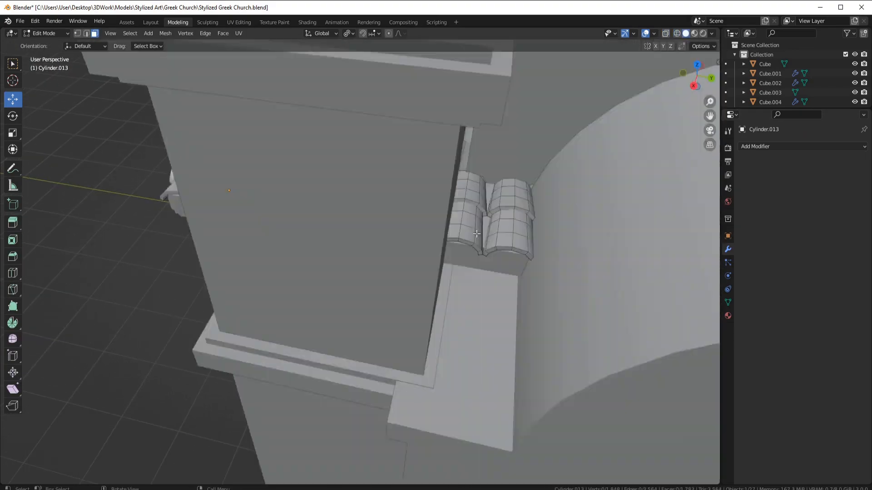
# Select the linked tiles of the row hidden inside the side vault and delete their vertices
pyautogui.moveTo(476, 234)
pyautogui.keyDown('shift'); pyautogui.mouseDown(button='middle')
pyautogui.moveTo(364, 255)
pyautogui.moveTo(354, 299)
pyautogui.mouseUp(button='middle'); pyautogui.keyUp('shift')
pyautogui.press('z')
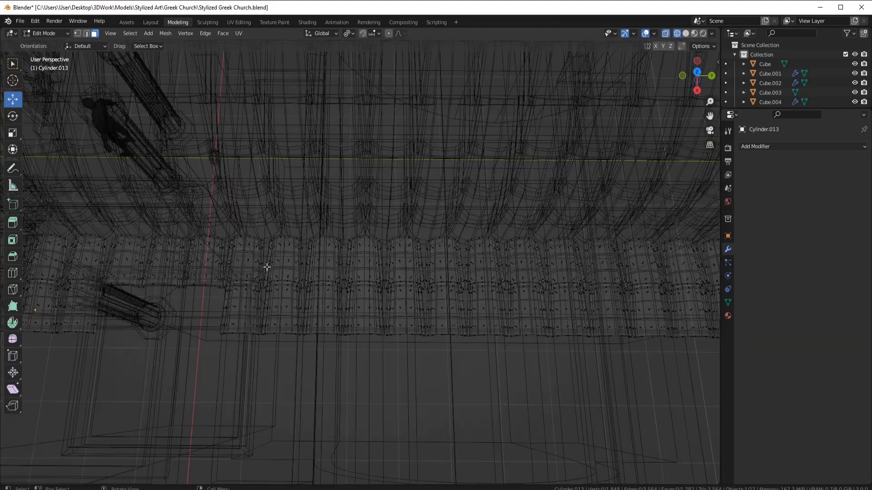
pyautogui.click(329, 262)
pyautogui.press('l')
pyautogui.press('l')
pyautogui.press('l')
pyautogui.press('l')
pyautogui.press('KP_3')
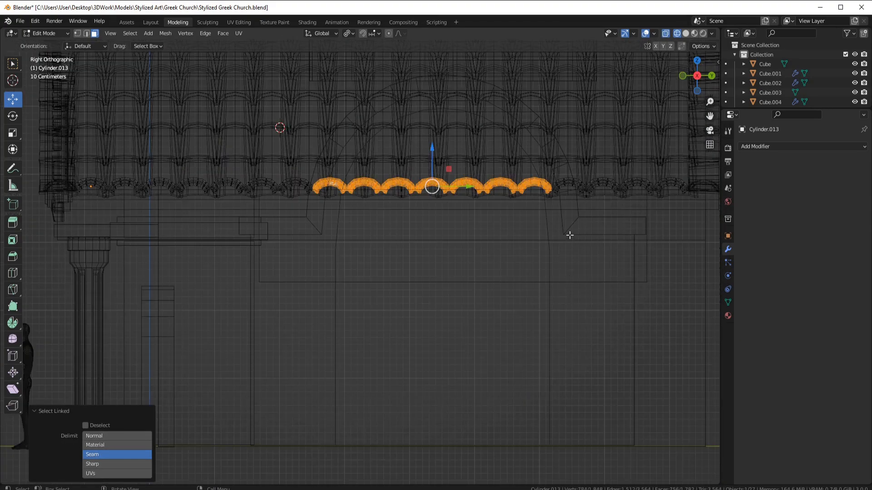
pyautogui.moveTo(613, 232)
pyautogui.keyDown('shift'); pyautogui.mouseDown(button='middle')
pyautogui.moveTo(498, 243)
pyautogui.moveTo(500, 266)
pyautogui.moveTo(478, 254)
pyautogui.moveTo(410, 285)
pyautogui.moveTo(631, 270)
pyautogui.mouseUp(button='middle'); pyautogui.keyUp('shift')
pyautogui.press('x')
pyautogui.click(500, 267)
pyautogui.press('z')
# Select the trimmed tile row with the near and far corner tiles and join them into one object
pyautogui.scroll(-2, 504, 268)
pyautogui.press('Tab')
pyautogui.hotkey('alt', 'a')
pyautogui.scroll(-3, 480, 250)
pyautogui.scroll(3, 545, 265)
pyautogui.moveTo(472, 262); pyautogui.dragTo(394, 264, button='middle')
pyautogui.click(475, 294)
pyautogui.keyDown('shift'); pyautogui.click(510, 296); pyautogui.keyUp('shift')
pyautogui.moveTo(509, 295); pyautogui.dragTo(554, 299, button='middle')
pyautogui.keyDown('shift'); pyautogui.click(288, 370); pyautogui.keyUp('shift')
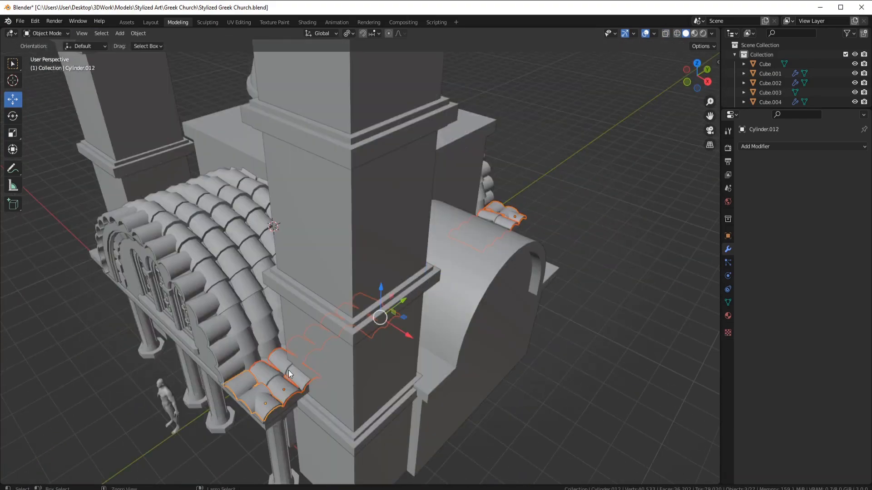
pyautogui.hotkey('ctrl', 'j')
# Apply the joined ledge tiles' transforms and set their origin to the 3D cursor
pyautogui.hotkey('ctrl', 'a')
pyautogui.click(378, 361)
pyautogui.rightClick(386, 353)
pyautogui.click(475, 372)
# Add a Mirror modifier on the X axis to the ledge tiles and apply it
pyautogui.click(788, 146)
pyautogui.click(686, 257)
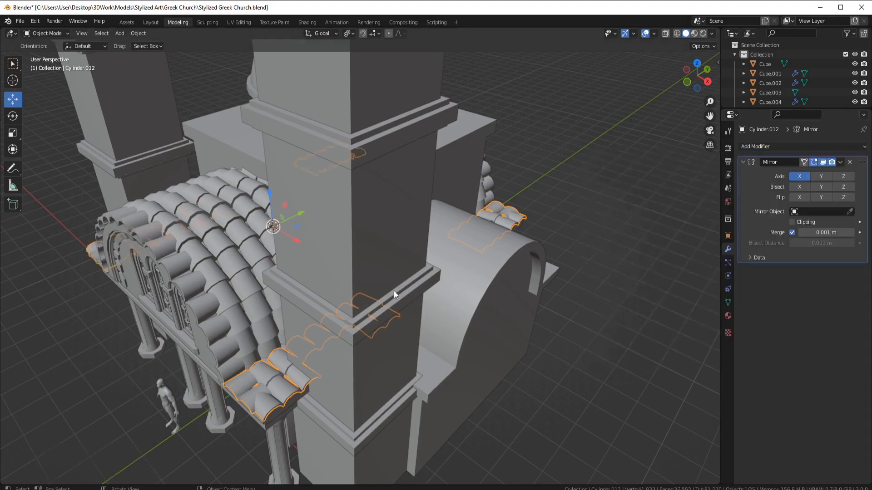
pyautogui.scroll(-4, 393, 290)
pyautogui.moveTo(394, 290); pyautogui.dragTo(371, 285, button='middle')
pyautogui.scroll(5, 342, 316)
pyautogui.scroll(-5, 427, 306)
pyautogui.click(465, 250)
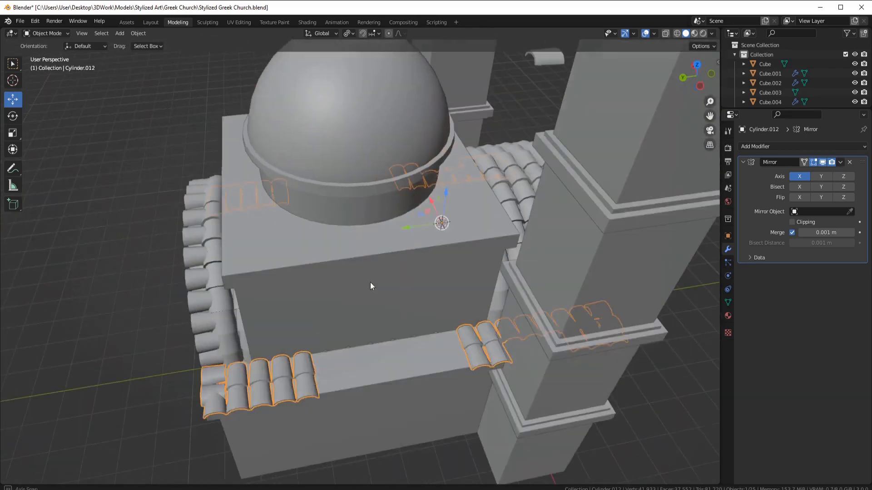
pyautogui.moveTo(461, 302); pyautogui.dragTo(448, 320, button='middle')
pyautogui.press('Tab')
pyautogui.press('Tab')
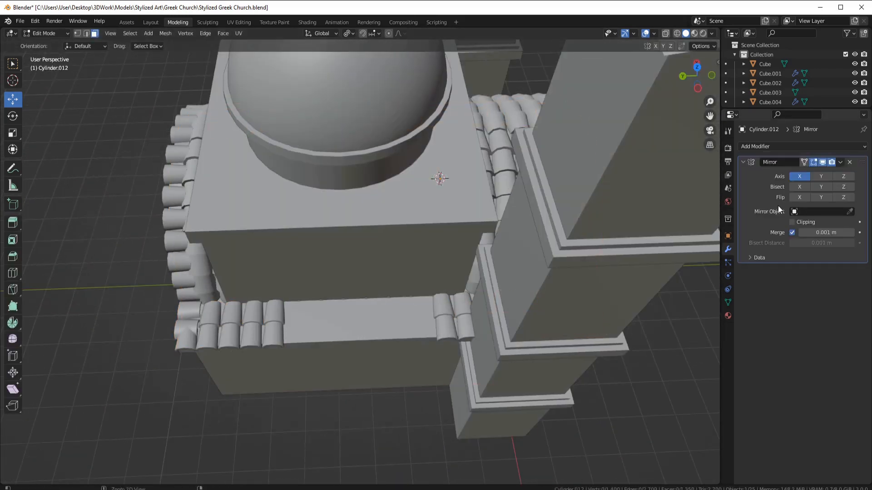
pyautogui.press('Tab')
pyautogui.hotkey('ctrl', 'a')
# Select the linked tile pair bordering the gap on the mirrored ledge and separate it into its own object
pyautogui.press('Tab')
pyautogui.scroll(3, 505, 340)
pyautogui.click(506, 342)
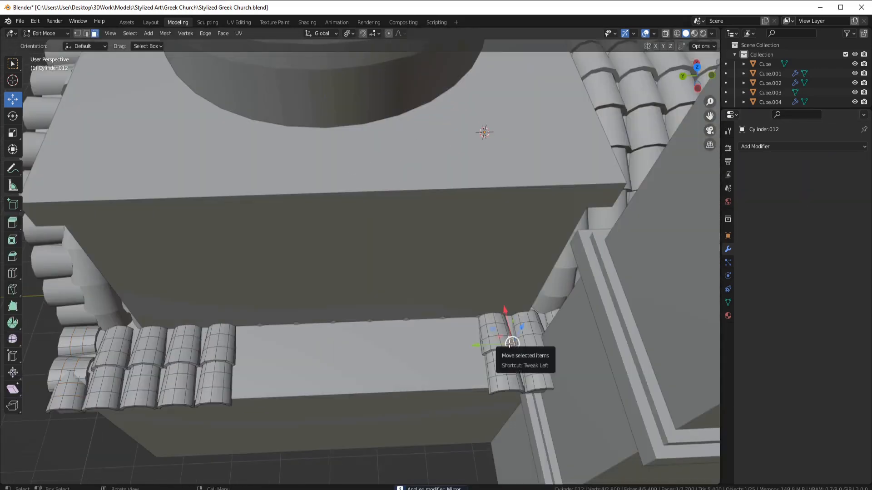
pyautogui.press('l')
pyautogui.press('l')
pyautogui.press('KP_7')
# Fill the ledge gap with an applied Array of 8 at relative offset X 0, Y 1, and join it to the ledge tiles
pyautogui.click(772, 146)
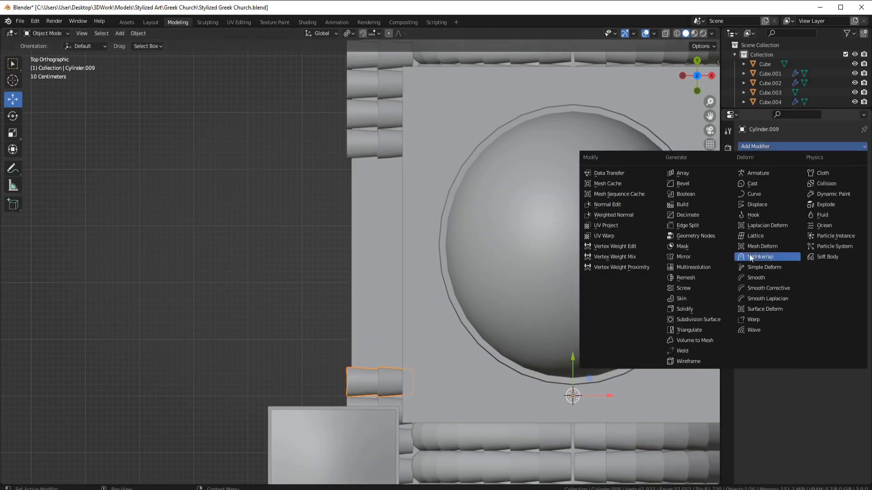
pyautogui.click(668, 181)
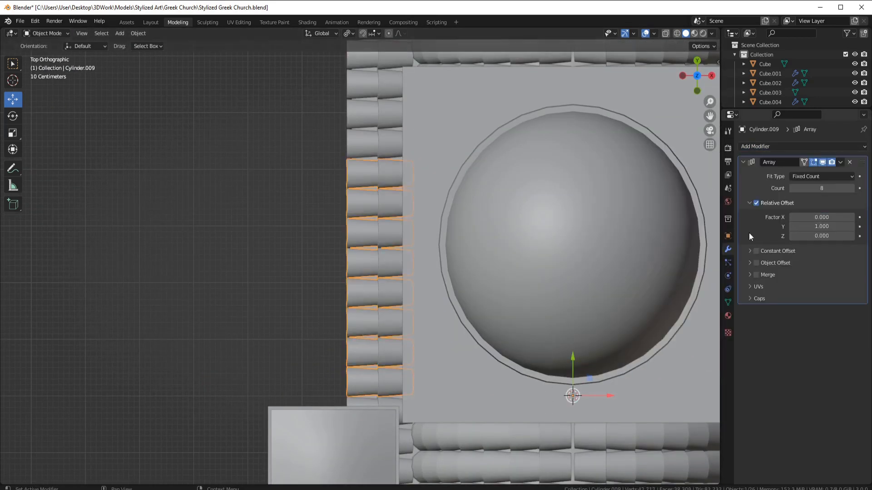
pyautogui.hotkey('ctrl', 'a')
pyautogui.moveTo(431, 286); pyautogui.dragTo(522, 225, button='middle')
pyautogui.keyDown('shift'); pyautogui.click(483, 236); pyautogui.keyUp('shift')
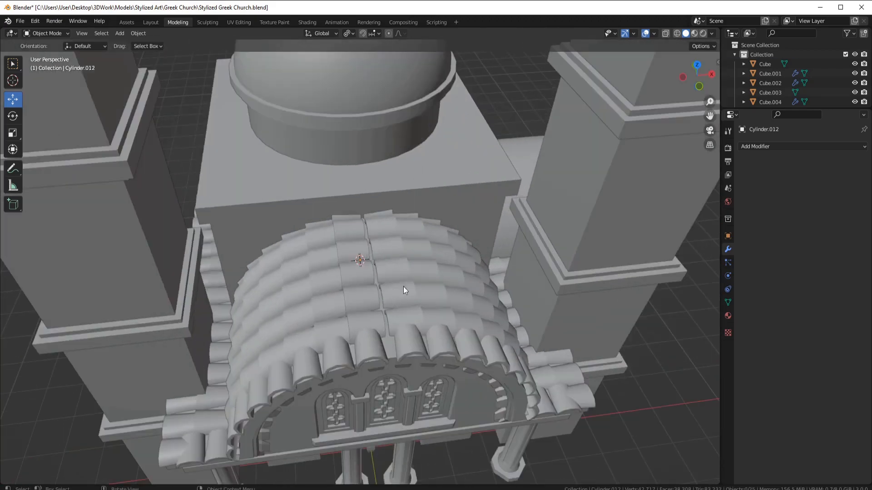
# Add a cylinder, raise it 3.7369 m, rotate it 90° about X, and move it -5.162 m along Y in front of the church
pyautogui.hotkey('shift', 'a')
pyautogui.click(456, 344)
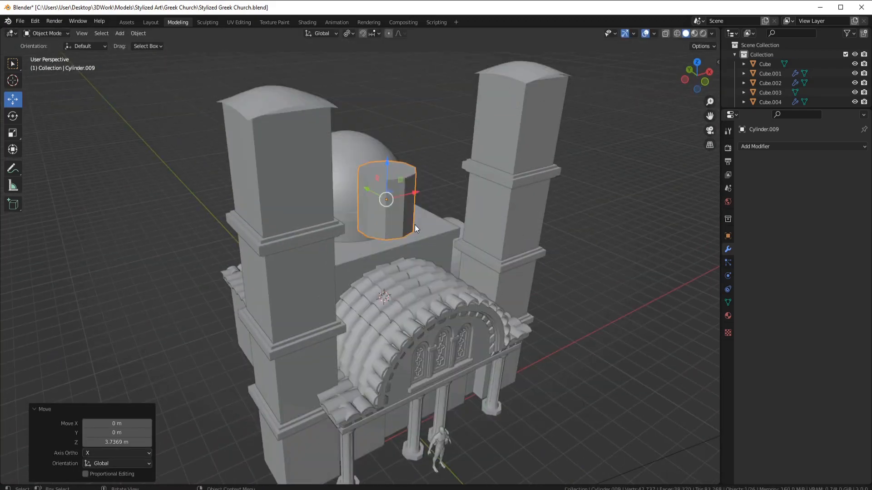
pyautogui.write('rx90')
pyautogui.press('Return')
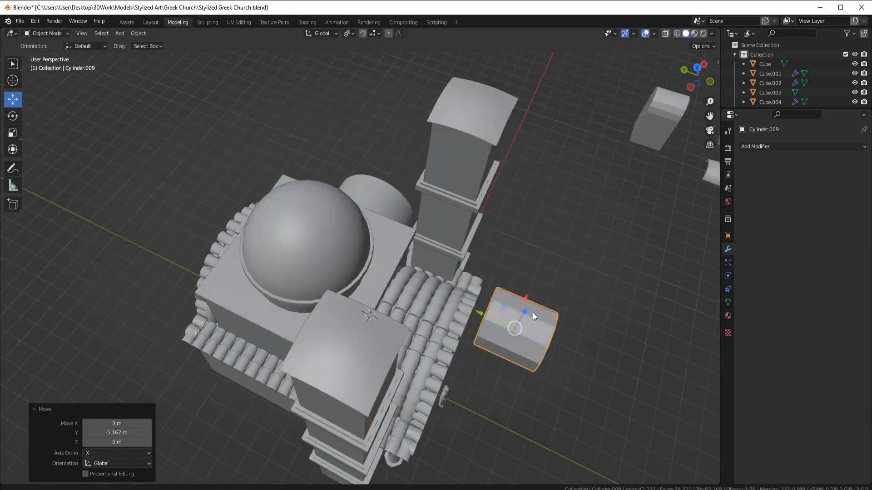
# Reduce the cylinder to an open ridge tile, thicken it with a -0.050369 m extrusion, and apply all transforms
pyautogui.press('x')
pyautogui.click(327, 146)
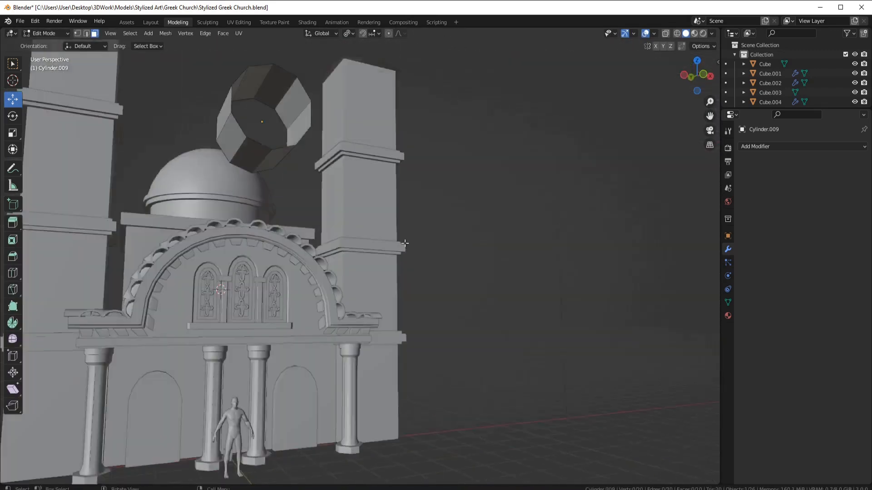
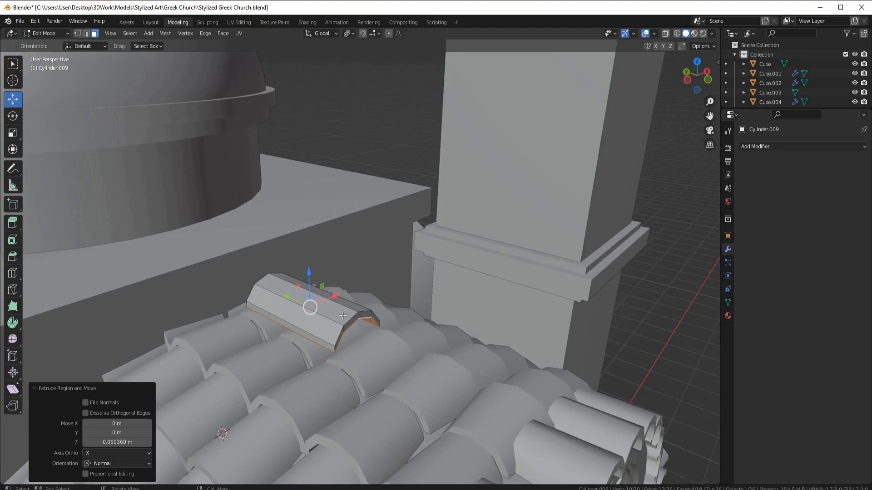
pyautogui.hotkey('ctrl', 'a')
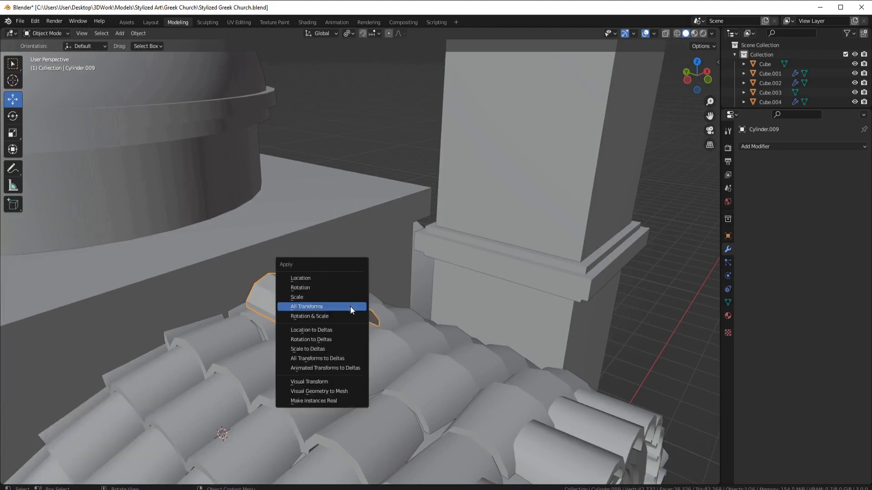
pyautogui.click(350, 306)
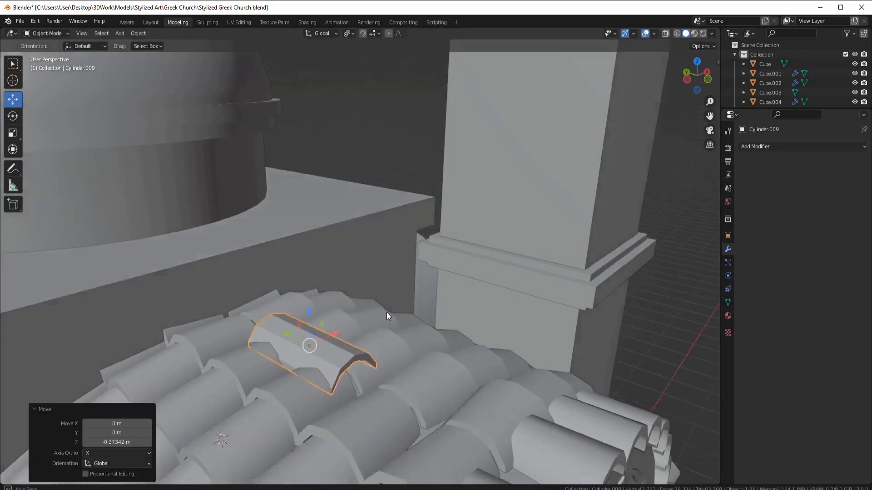
# Slide the ridge tile along Y onto the back end of the front roof's ridge
pyautogui.moveTo(386, 312); pyautogui.dragTo(404, 339, button='middle')
pyautogui.moveTo(286, 346); pyautogui.dragTo(278, 342)
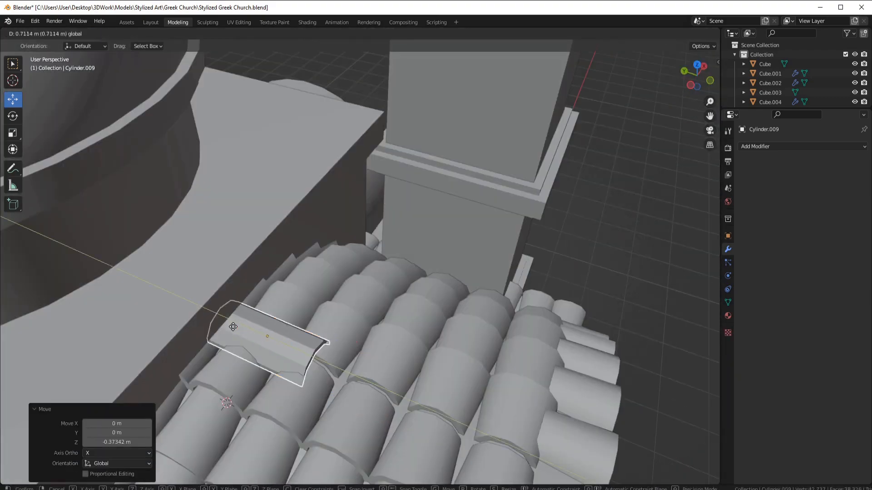
pyautogui.moveTo(233, 327); pyautogui.dragTo(226, 325)
pyautogui.moveTo(226, 324); pyautogui.dragTo(384, 291, button='middle')
# Select the linked large-roof tiles buried in the wall of the dome's base block and delete their faces
pyautogui.click(396, 234)
pyautogui.moveTo(396, 234); pyautogui.dragTo(389, 268, button='middle')
pyautogui.click(389, 272)
pyautogui.press('Tab')
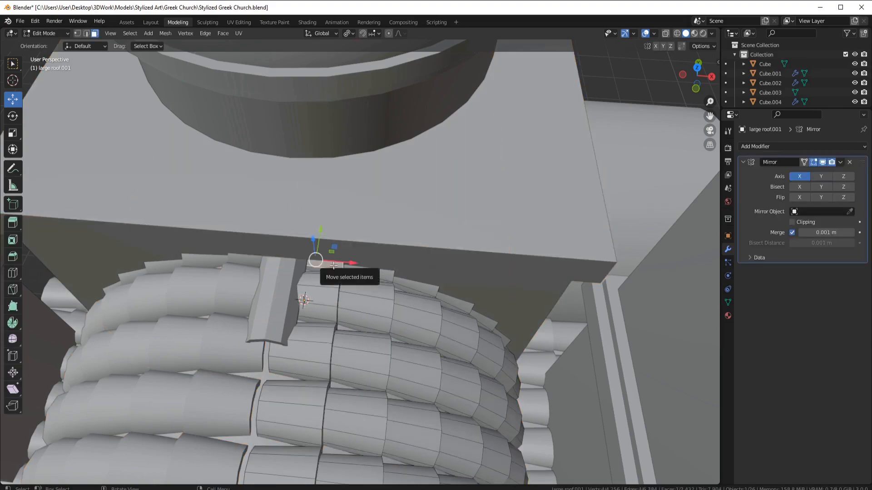
pyautogui.moveTo(525, 322); pyautogui.dragTo(426, 467, button='middle')
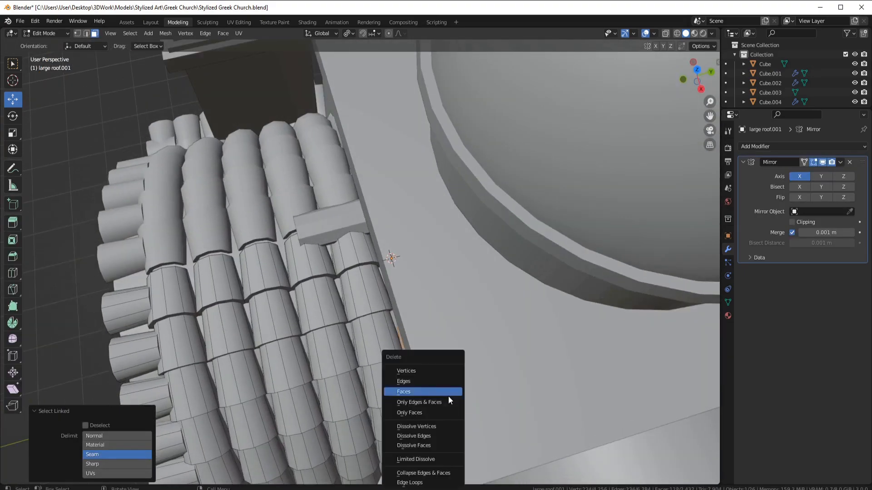
pyautogui.click(448, 394)
pyautogui.moveTo(448, 395); pyautogui.dragTo(420, 292, button='middle')
# Hide the dome's base block and delete the row of large-roof tiles beneath it
pyautogui.press('Tab')
pyautogui.click(358, 281)
pyautogui.press('h')
pyautogui.click(399, 301)
pyautogui.press('Tab')
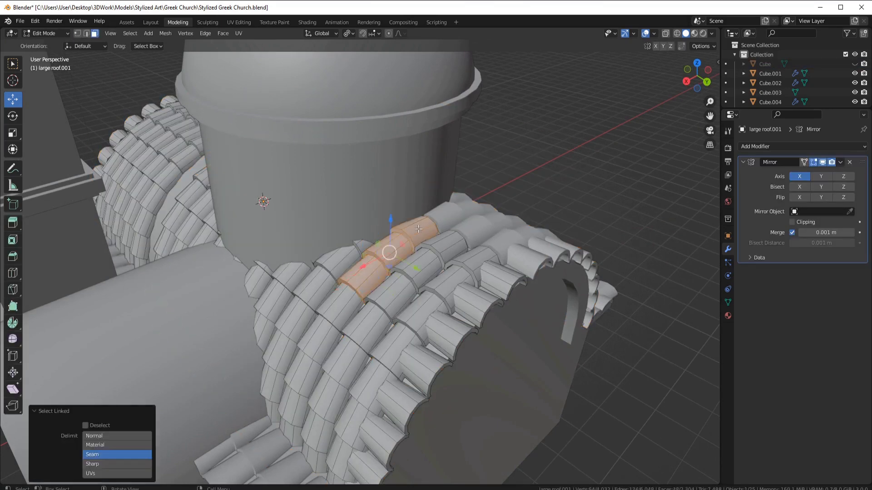
pyautogui.press('x')
pyautogui.click(313, 387)
pyautogui.press('KP_7')
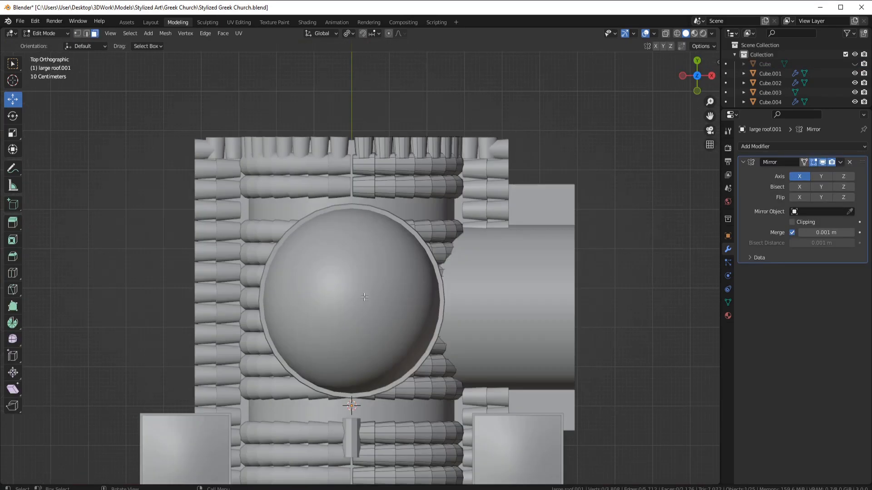
# Box-select and delete the remaining large-roof tiles underneath the dome, and show the base block again
pyautogui.moveTo(427, 300); pyautogui.dragTo(476, 274, button='middle')
pyautogui.press('KP_7')
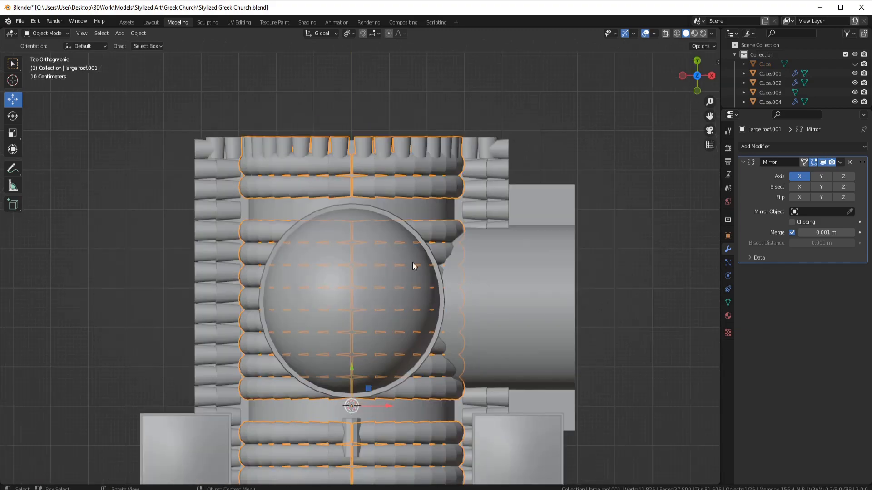
pyautogui.press('b')
pyautogui.press('Tab')
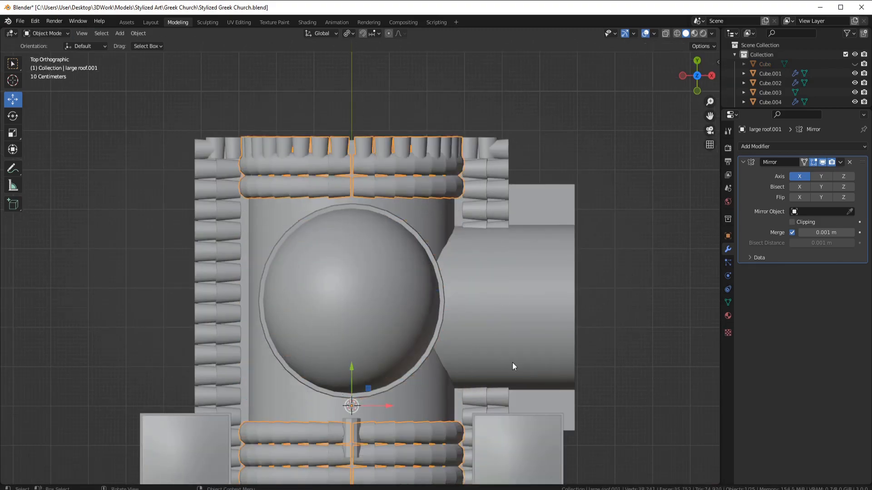
pyautogui.moveTo(502, 362); pyautogui.dragTo(321, 227, button='middle')
# Raise the ridge tile slightly and slide it forward along the front roof's ridge
pyautogui.scroll(4, 398, 305)
pyautogui.click(398, 305)
pyautogui.scroll(3, 400, 306)
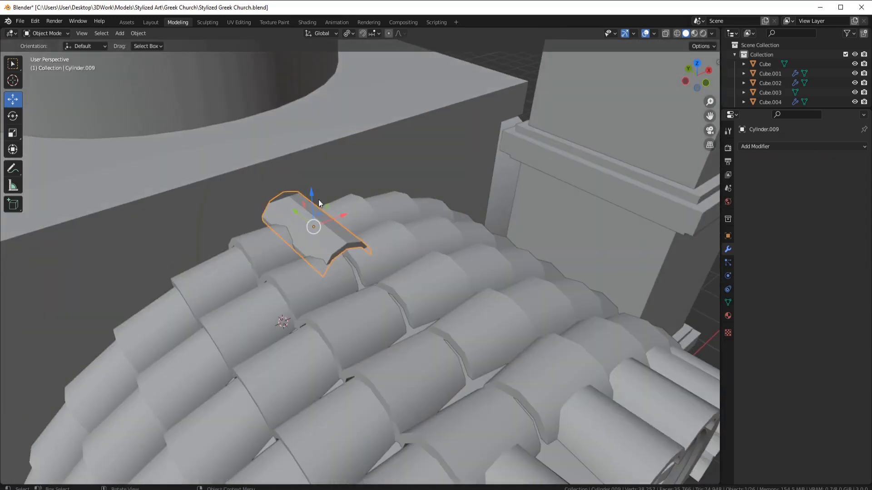
pyautogui.moveTo(318, 200); pyautogui.dragTo(318, 191)
pyautogui.moveTo(434, 236); pyautogui.dragTo(405, 259, button='middle')
pyautogui.moveTo(312, 242); pyautogui.dragTo(347, 259)
pyautogui.moveTo(404, 268); pyautogui.dragTo(473, 274, button='middle')
pyautogui.scroll(3, 472, 273)
# Move the ridge tile's whole mesh 1.2233 m along Y, back against the dome's base block
pyautogui.press('Tab')
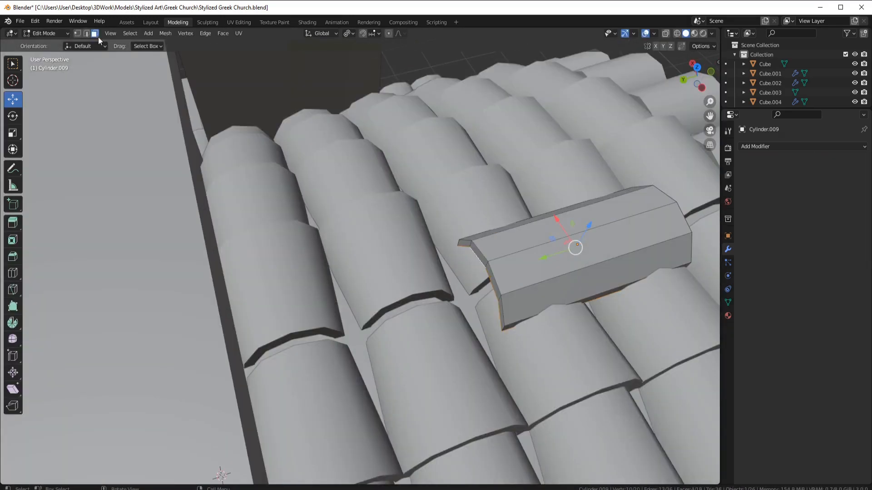
pyautogui.press('l')
pyautogui.scroll(-5, 536, 367)
pyautogui.moveTo(406, 266); pyautogui.dragTo(328, 292)
pyautogui.moveTo(420, 278); pyautogui.dragTo(376, 284, button='middle')
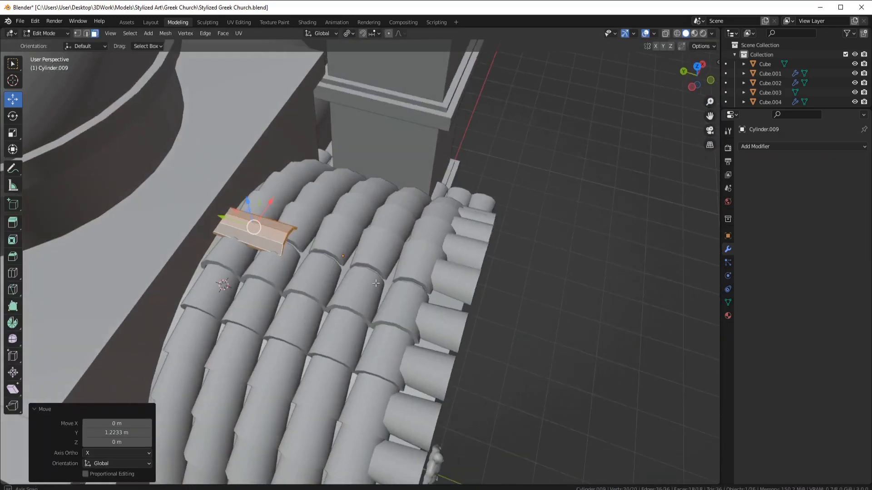
# Duplicate the ridge tile mesh, move the copy -0.99213 m along Y, and tilt it about X to overlap the first
pyautogui.moveTo(229, 224); pyautogui.dragTo(301, 253)
pyautogui.scroll(4, 301, 253)
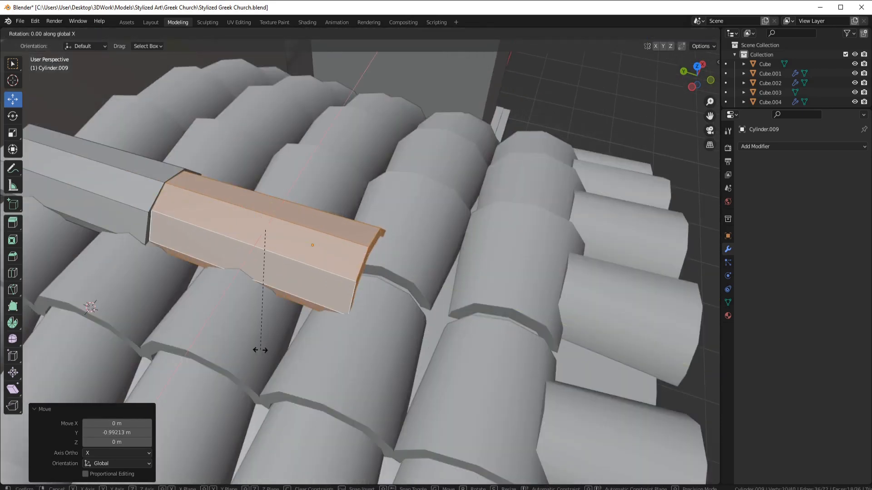
pyautogui.moveTo(269, 330); pyautogui.dragTo(299, 315, button='middle')
pyautogui.moveTo(301, 232); pyautogui.dragTo(294, 230)
pyautogui.scroll(-4, 345, 281)
pyautogui.moveTo(359, 286); pyautogui.dragTo(369, 307, button='middle')
# Duplicate a third ridge tile in front of the second and adjust its height by 0.021377 m
pyautogui.scroll(2, 369, 307)
pyautogui.hotkey('shift', 'd')
pyautogui.moveTo(364, 295); pyautogui.dragTo(363, 297)
pyautogui.moveTo(364, 297); pyautogui.dragTo(328, 276, button='middle')
pyautogui.moveTo(253, 146); pyautogui.dragTo(254, 144)
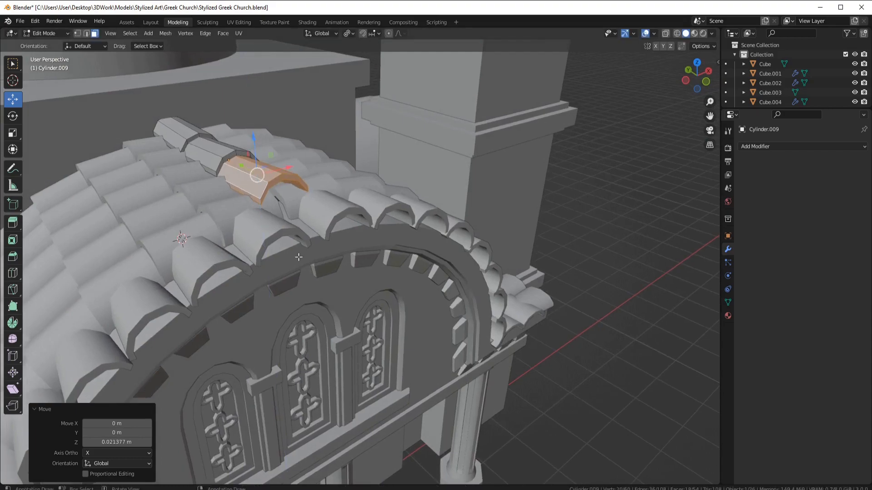
pyautogui.moveTo(338, 279); pyautogui.dragTo(313, 227, button='middle')
pyautogui.scroll(3, 315, 226)
# Duplicate a fourth ridge tile to the gable edge, scaling it and rotating it about Y to cover the front tiles
pyautogui.hotkey('shift', 'd')
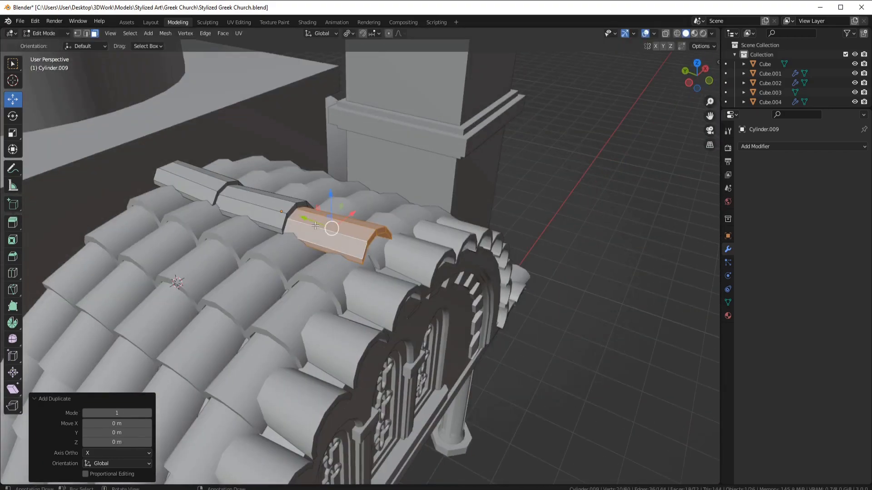
pyautogui.moveTo(370, 263); pyautogui.dragTo(369, 264)
pyautogui.moveTo(371, 265); pyautogui.dragTo(396, 288, button='middle')
pyautogui.press('s')
pyautogui.moveTo(561, 330); pyautogui.dragTo(326, 285, button='middle')
pyautogui.press('r')
pyautogui.press('y')
pyautogui.moveTo(309, 215); pyautogui.dragTo(370, 225, button='middle')
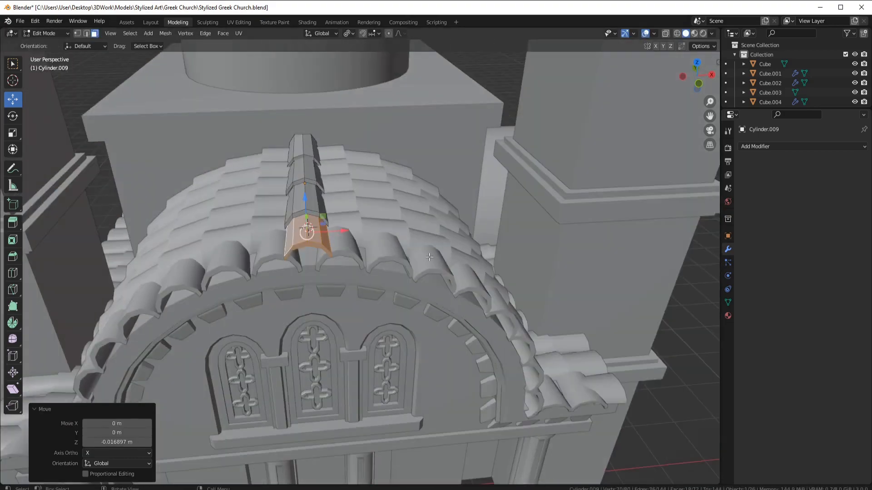
# Duplicate the four-tile ridge row, rotate the copy 180° about Z, and place it behind the church
pyautogui.press('Tab')
pyautogui.moveTo(429, 258); pyautogui.dragTo(333, 287, button='middle')
pyautogui.scroll(-4, 319, 249)
pyautogui.hotkey('shift', 'd')
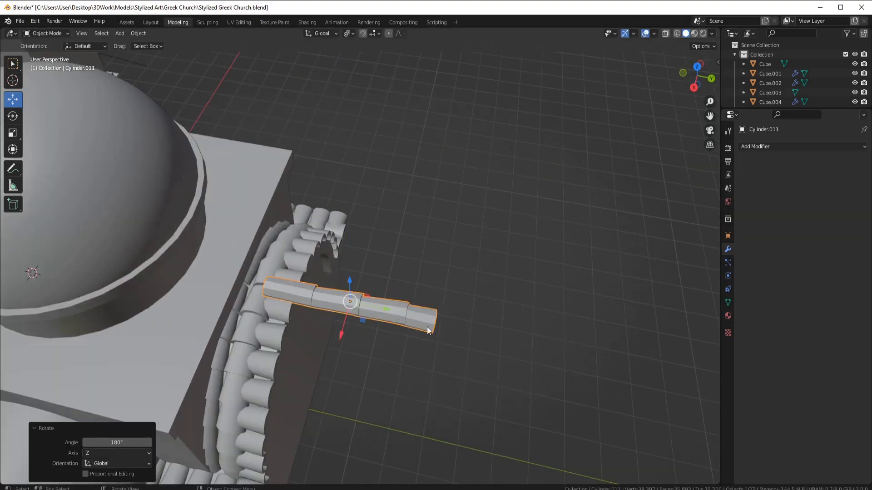
# Trim the rear ridge row to two tiles, recentre its origin, and move it -2.7337 m along Y onto the rear roof
pyautogui.click(426, 323)
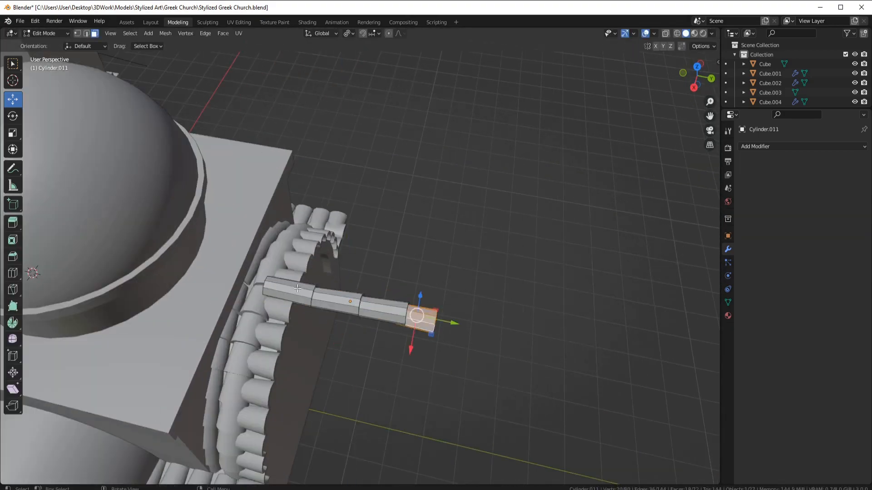
pyautogui.click(342, 293)
pyautogui.press('Tab')
pyautogui.rightClick(345, 291)
pyautogui.click(404, 331)
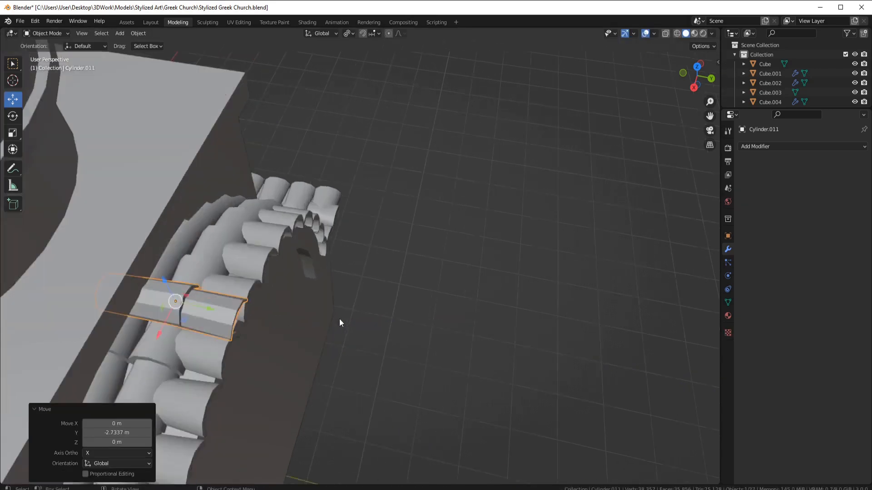
# Smooth the shading of the ridge tiles with Auto Smooth at 39.3° and save the file
pyautogui.moveTo(339, 319); pyautogui.dragTo(431, 299, button='middle')
pyautogui.click(729, 302)
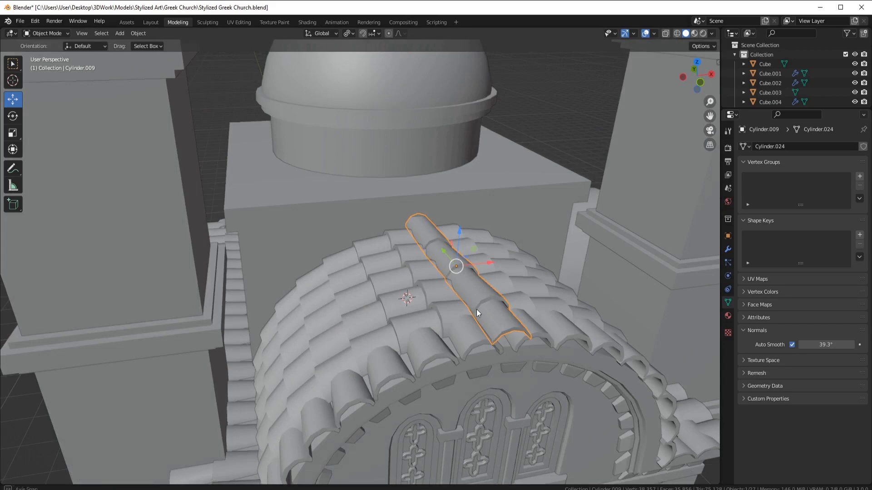
pyautogui.scroll(-10, 476, 314)
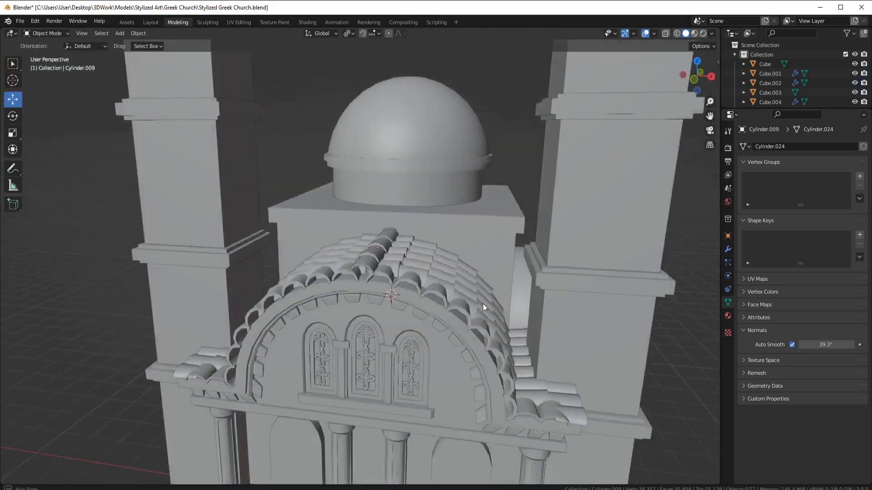
pyautogui.hotkey('ctrl', 's')
pyautogui.scroll(-4, 449, 343)
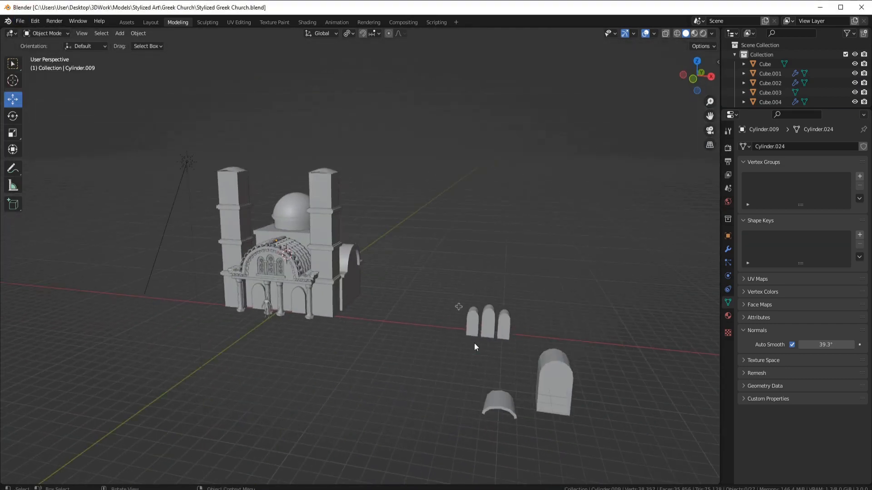
# Duplicate an arched window block, move the copy -19.245 m and -3.6946 m along X, and raise it to the left tower's upper section
pyautogui.moveTo(513, 319); pyautogui.dragTo(271, 296)
pyautogui.moveTo(270, 296); pyautogui.dragTo(295, 295, button='middle')
pyautogui.press('KP_1')
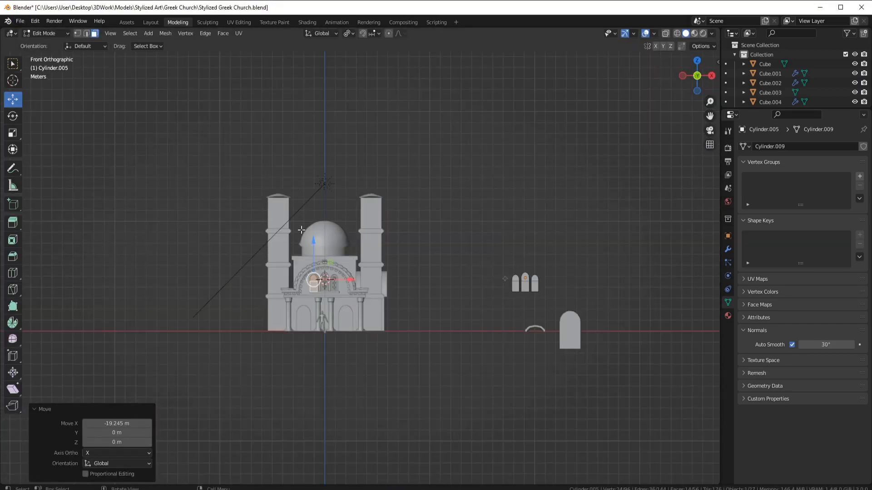
pyautogui.scroll(6, 254, 286)
pyautogui.keyDown('shift'); pyautogui.moveTo(241, 282); pyautogui.dragTo(368, 333, button='middle'); pyautogui.keyUp('shift')
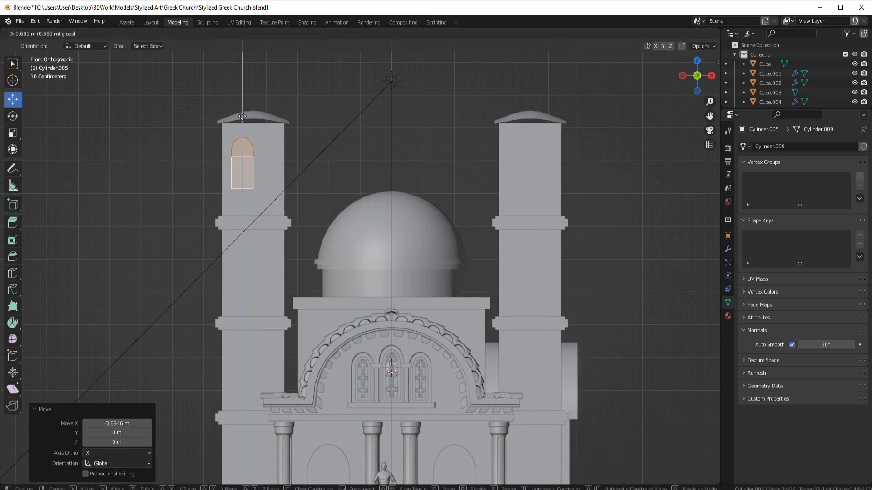
pyautogui.click(242, 117)
# Narrow the tower's arched window block to 0.779 along X and stretch it taller along Z
pyautogui.scroll(4, 236, 127)
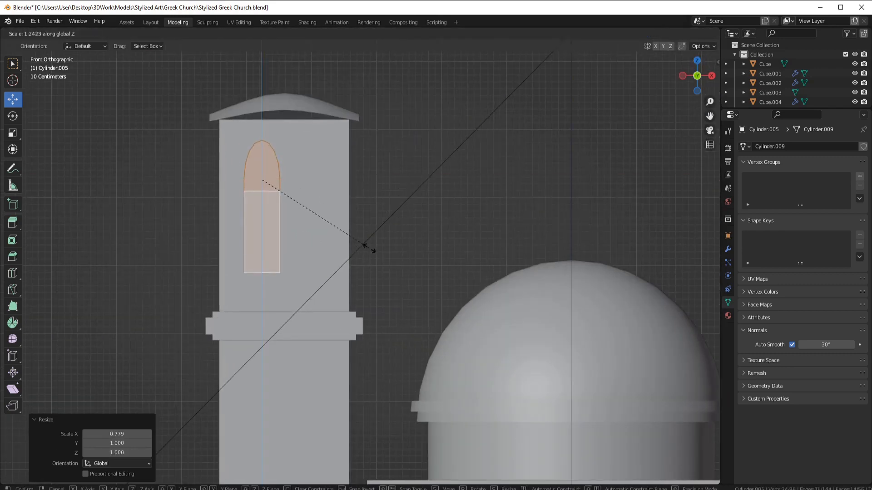
pyautogui.scroll(1, 298, 222)
pyautogui.keyDown('shift'); pyautogui.moveTo(295, 197); pyautogui.dragTo(386, 225, button='middle'); pyautogui.keyUp('shift')
pyautogui.press('Tab')
pyautogui.click(303, 220)
pyautogui.press('Tab')
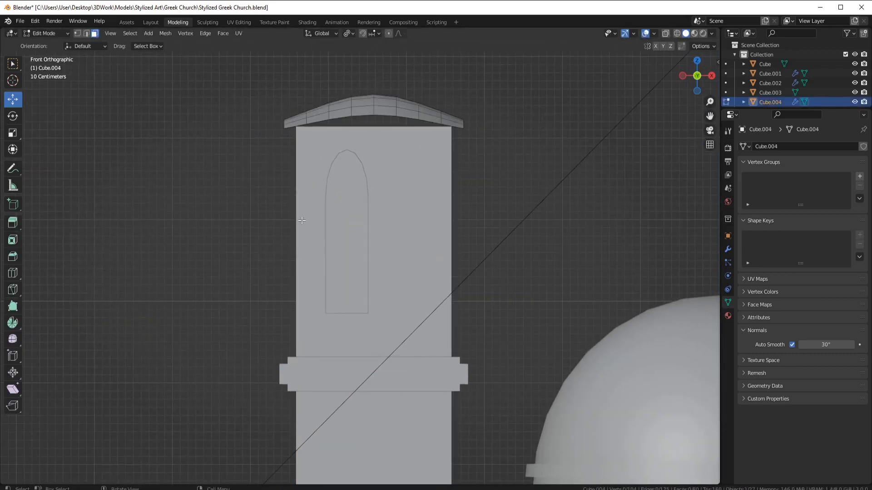
# Apply all transforms to the arched window block object and set its origin to geometry
pyautogui.hotkey('ctrl', 'a')
pyautogui.click(398, 223)
pyautogui.rightClick(399, 223)
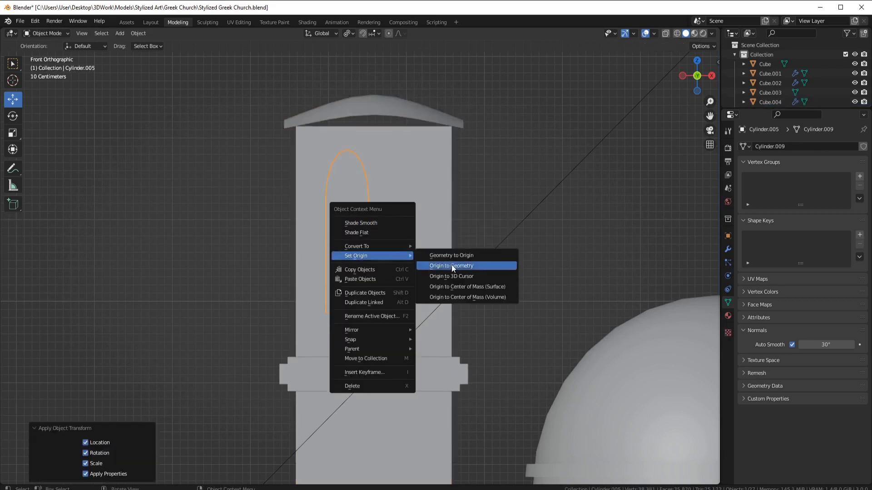
pyautogui.click(451, 265)
# Separate the tower's arched window block into its own object, apply its transforms, and set its origin to geometry
pyautogui.hotkey('shift', 'd')
pyautogui.rightClick(364, 216)
pyautogui.hotkey('ctrl', 'a')
pyautogui.click(394, 224)
pyautogui.rightClick(394, 223)
pyautogui.moveTo(399, 224)
pyautogui.click(421, 235)
# Shift the tower window block -0.093162 m along X, lengthen it along Y, and move it 11.244 m along Y through the tower
pyautogui.moveTo(382, 198); pyautogui.dragTo(374, 204)
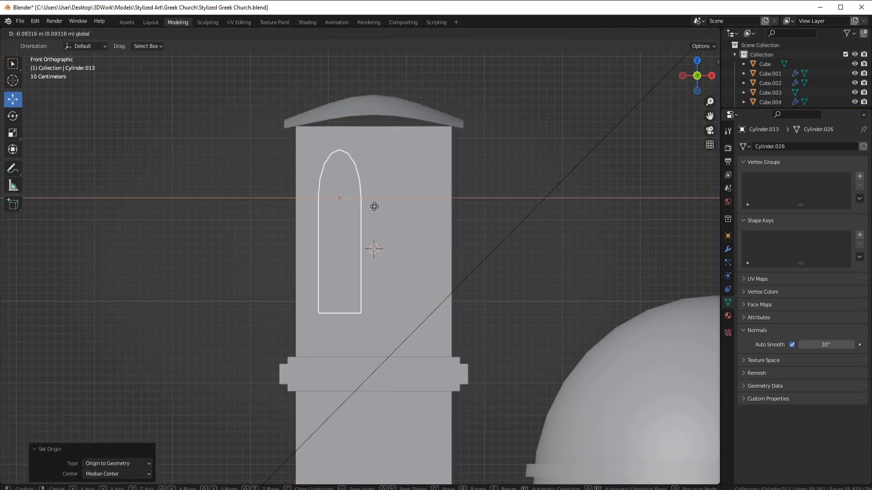
pyautogui.scroll(-3, 545, 231)
pyautogui.moveTo(434, 244); pyautogui.dragTo(541, 341, button='middle')
pyautogui.scroll(-5, 567, 345)
pyautogui.press('s')
pyautogui.press('y')
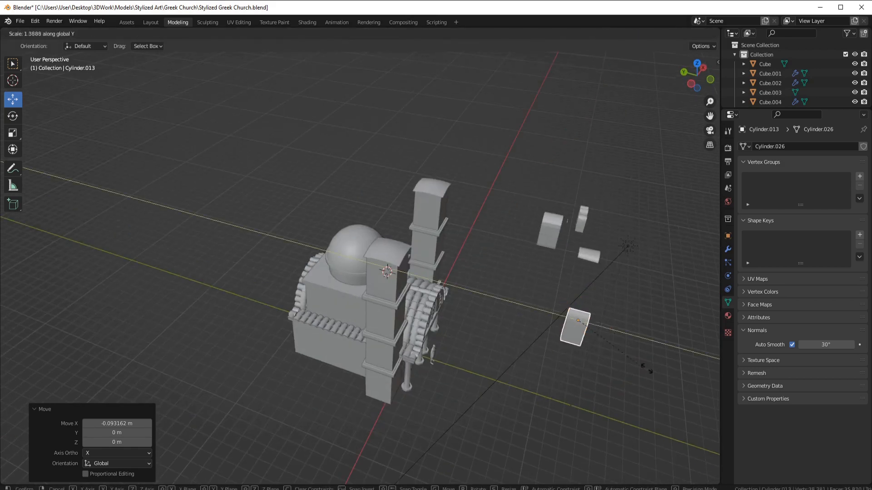
pyautogui.moveTo(351, 257); pyautogui.dragTo(349, 257)
pyautogui.scroll(5, 427, 313)
pyautogui.moveTo(437, 325); pyautogui.dragTo(404, 300, button='middle')
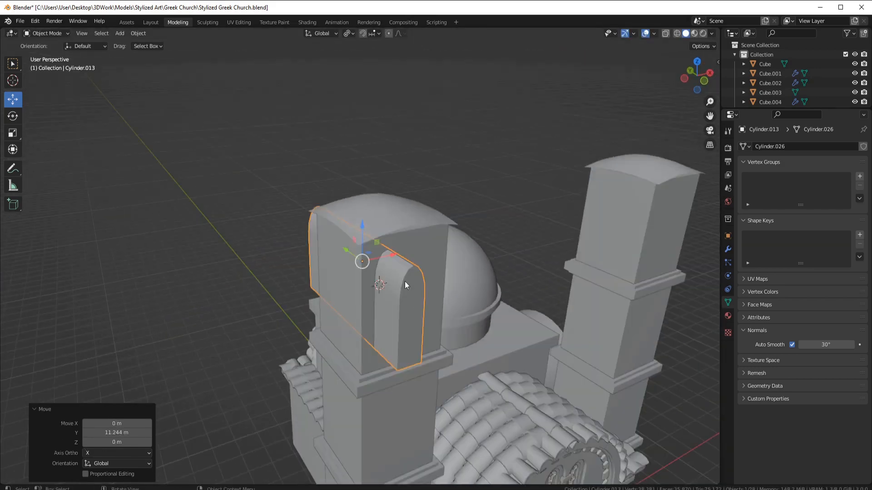
# Hide the tower cornices and delete the selected linked geometry from the tower mesh
pyautogui.click(412, 222)
pyautogui.press('Tab')
pyautogui.click(414, 217)
pyautogui.press('l')
pyautogui.press('x')
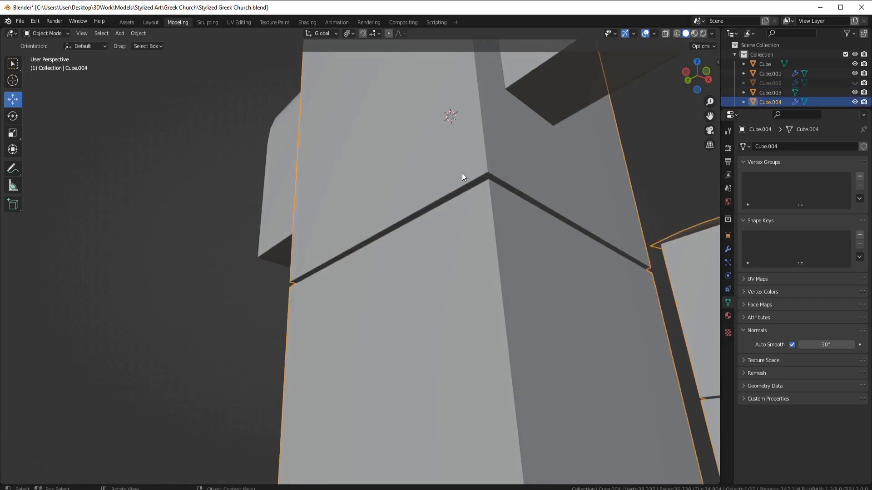
pyautogui.click(462, 179)
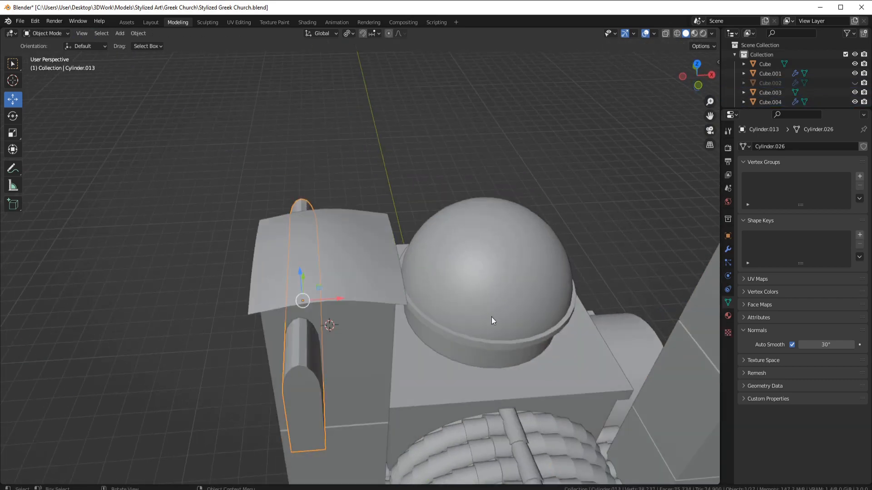
# Set the arched window block's origin to the 3D cursor and apply an X-axis Mirror modifier to it
pyautogui.click(727, 249)
pyautogui.click(771, 147)
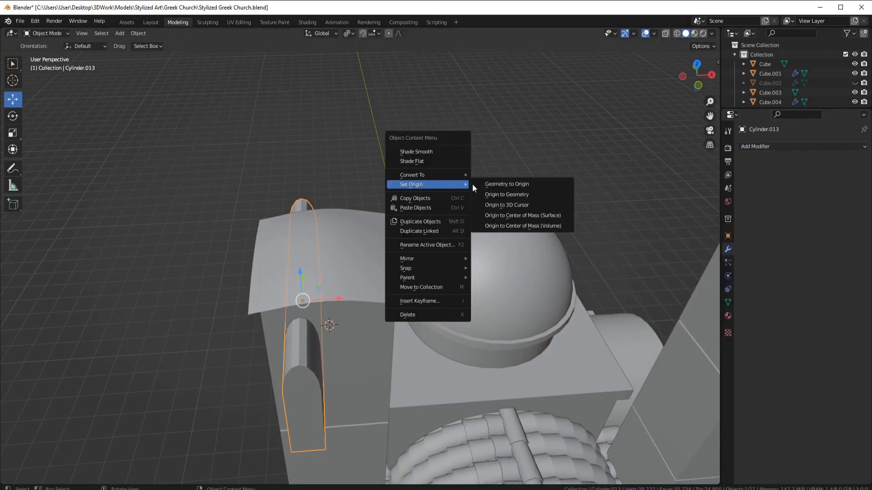
pyautogui.click(472, 187)
pyautogui.click(772, 146)
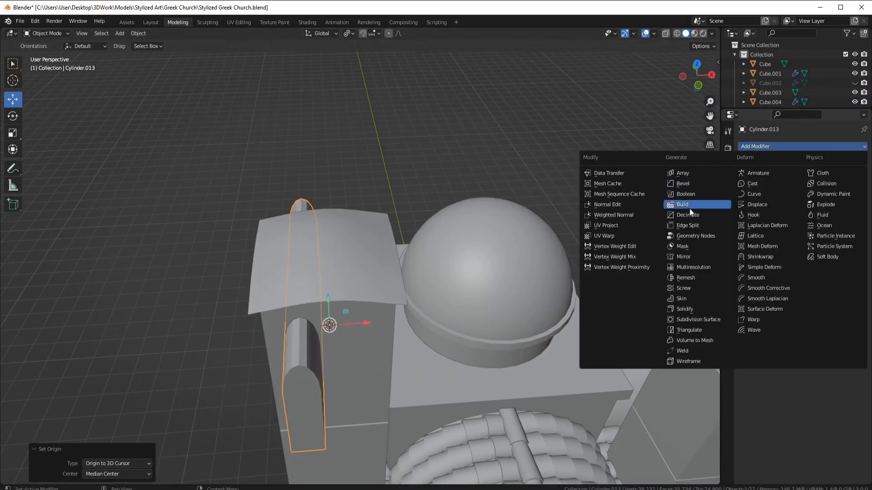
pyautogui.click(683, 256)
pyautogui.press('KP_Decimal')
pyautogui.press('KP_1')
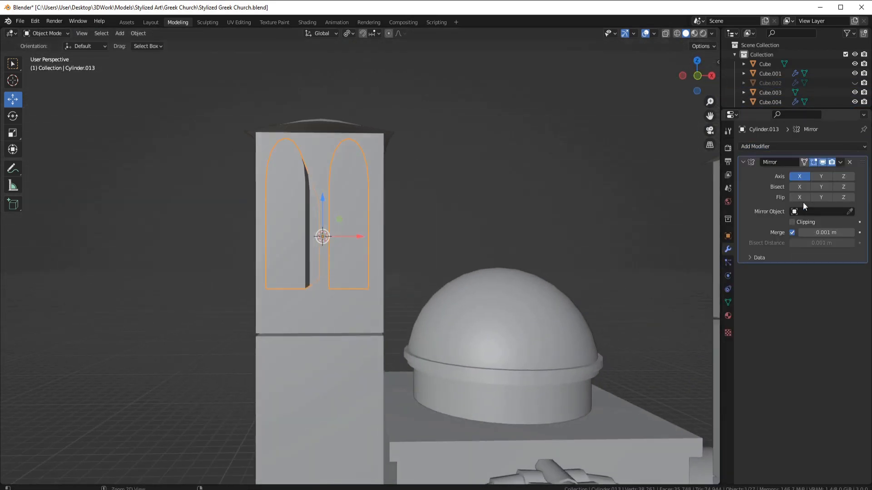
pyautogui.hotkey('ctrl', 'a')
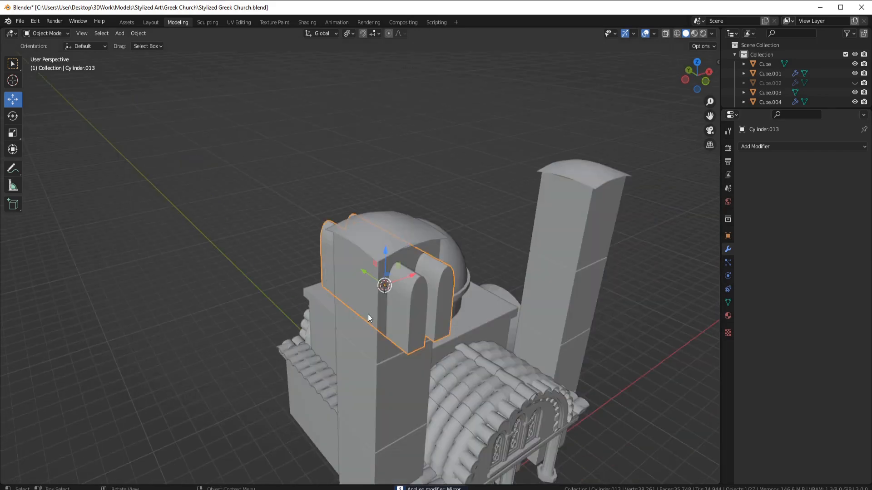
# Cut the paired arched windows through the bell towers with an applied Boolean Difference modifier using the mirrored blocks (Cylinder.013)
pyautogui.click(598, 219)
pyautogui.click(768, 146)
pyautogui.click(693, 194)
pyautogui.click(839, 308)
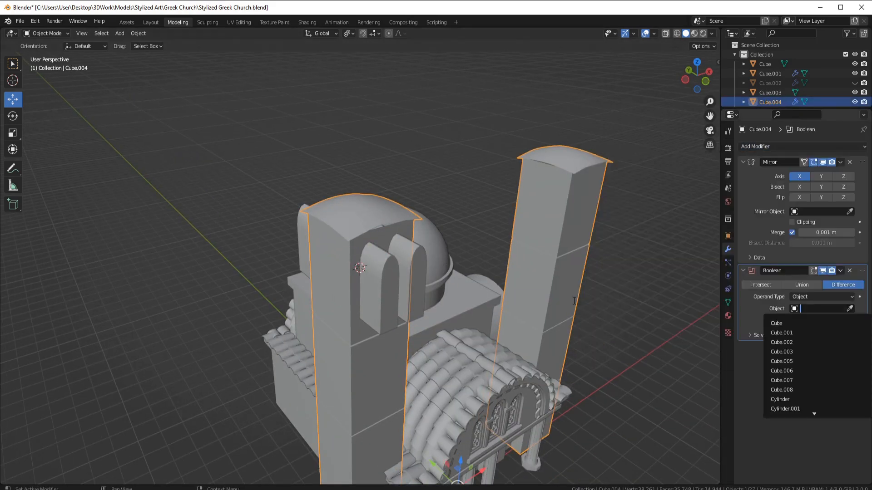
pyautogui.click(849, 309)
pyautogui.click(388, 273)
pyautogui.moveTo(524, 270); pyautogui.dragTo(364, 277, button='middle')
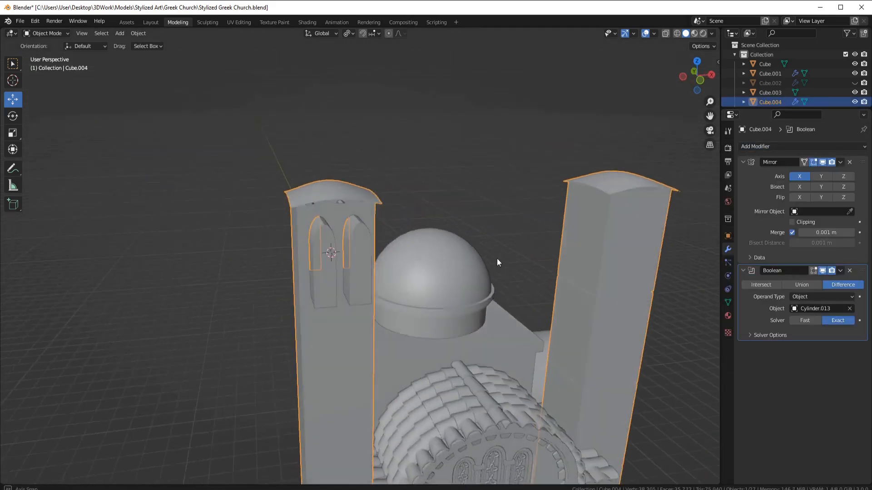
# Delete the arched cutter blocks and undo the deletion
pyautogui.click(384, 266)
pyautogui.press('Delete')
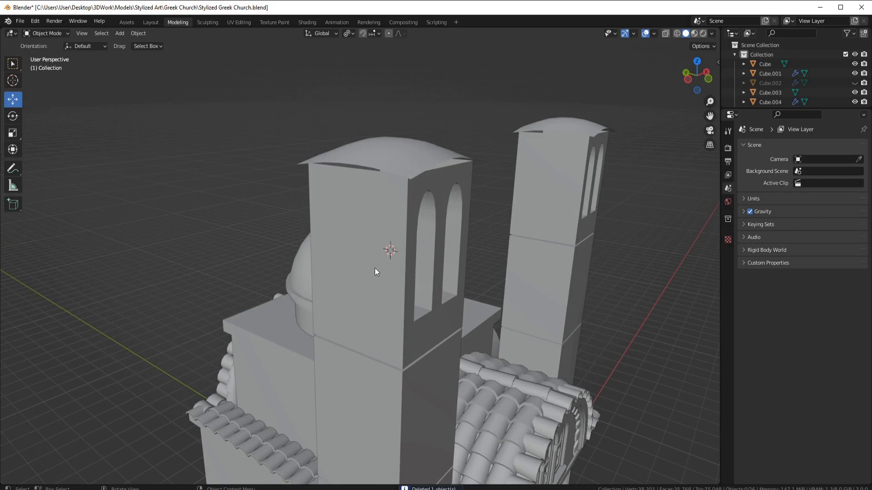
pyautogui.moveTo(425, 263); pyautogui.dragTo(402, 292, button='middle')
pyautogui.hotkey('ctrl', 'z')
pyautogui.moveTo(394, 245); pyautogui.dragTo(391, 266, button='middle')
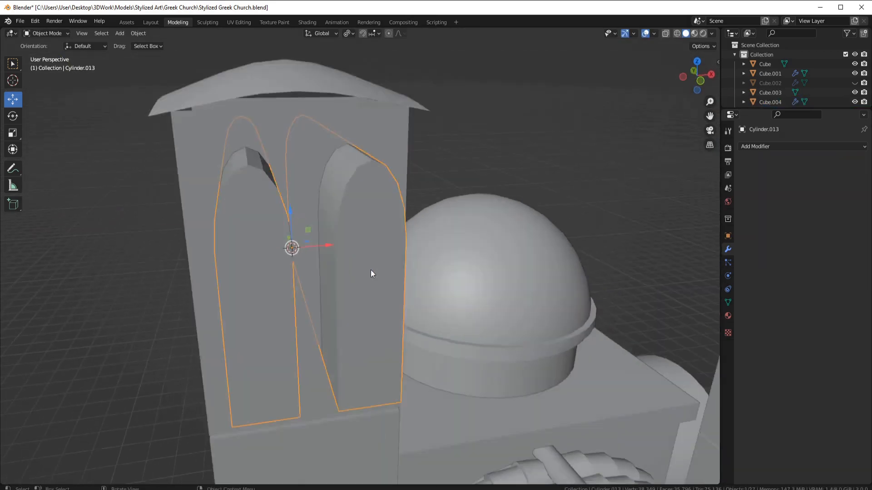
# Delete one of the two arched cutter blocks and set the remaining one's origin to its geometry
pyautogui.moveTo(370, 270)
pyautogui.mouseDown(button='middle')
pyautogui.moveTo(388, 255)
pyautogui.moveTo(360, 257)
pyautogui.mouseUp(button='middle')
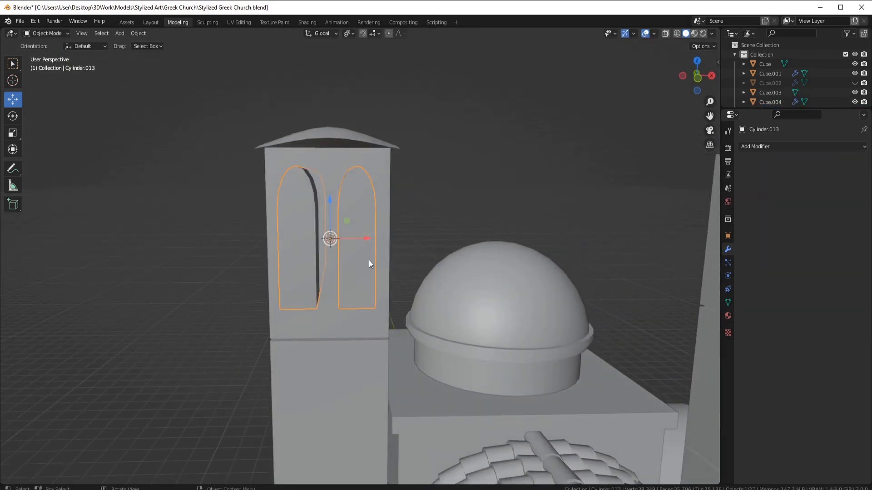
pyautogui.press('Tab')
pyautogui.press('l')
pyautogui.press('x')
pyautogui.click(367, 259)
pyautogui.press('Tab')
pyautogui.press('KP_1')
pyautogui.rightClick(421, 271)
pyautogui.click(453, 259)
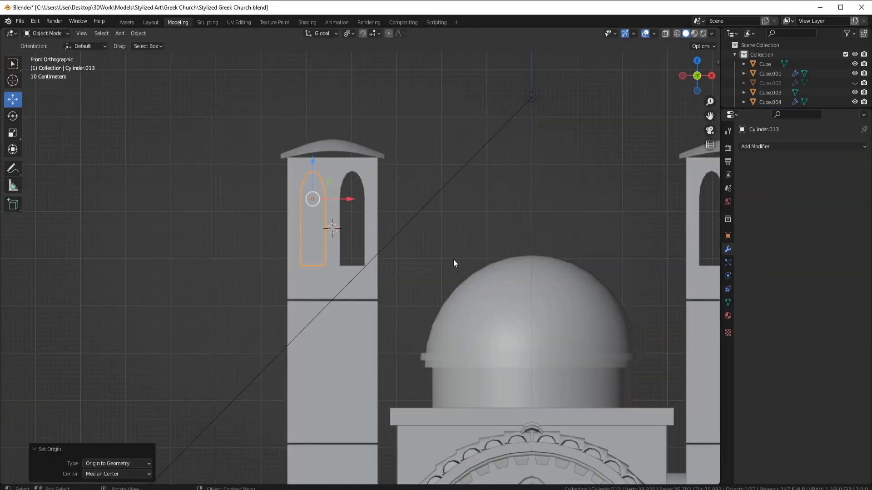
# Centre the remaining arched block on the tower using the 3D cursor and widen it along X to span both window openings
pyautogui.scroll(5, 405, 277)
pyautogui.hotkey('shift', 's')
pyautogui.click(370, 238)
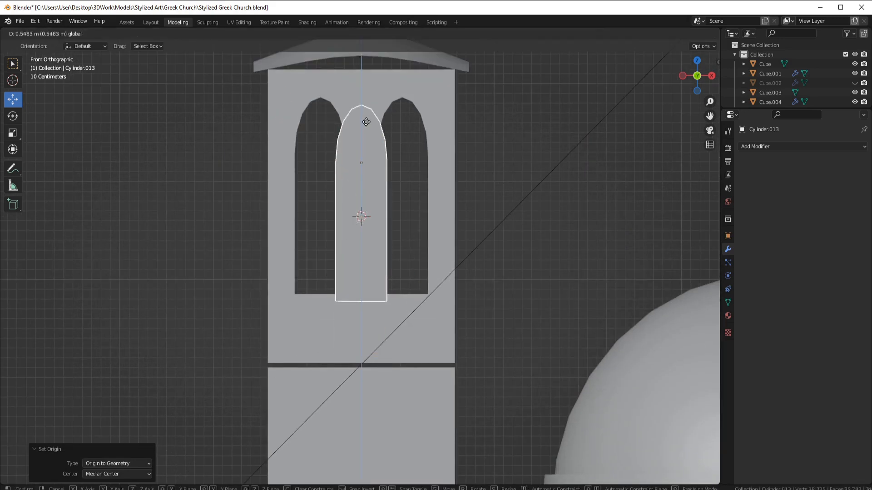
pyautogui.click(366, 117)
pyautogui.press('s')
pyautogui.press('x')
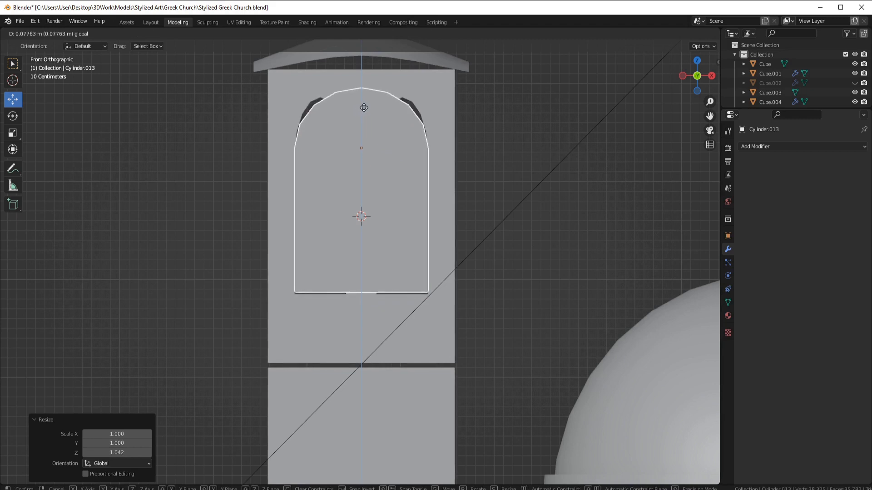
# Lower the widened block's bottom face slightly to line up with the sills of the tower windows
pyautogui.moveTo(376, 291); pyautogui.dragTo(380, 252, button='middle')
pyautogui.press('Tab')
pyautogui.click(380, 241)
pyautogui.press('KP_1')
pyautogui.scroll(5, 364, 273)
pyautogui.moveTo(362, 278); pyautogui.dragTo(362, 280)
pyautogui.press('Tab')
pyautogui.scroll(-9, 447, 248)
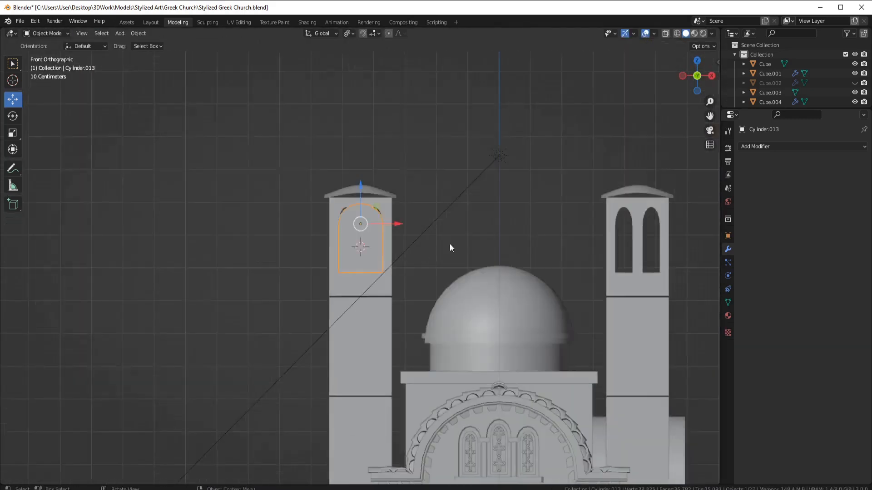
# Rotate the widened arched block 90° about Z so it passes sideways through the tower
pyautogui.scroll(4, 450, 248)
pyautogui.moveTo(449, 248); pyautogui.dragTo(453, 323, button='middle')
pyautogui.write('rz90')
pyautogui.press('Return')
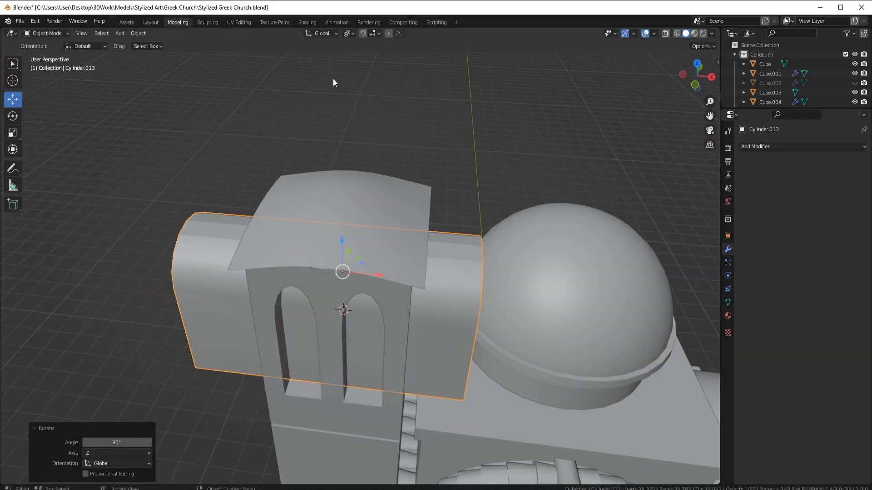
# Cut the wide side openings through the towers with an applied Boolean Difference using Cylinder.013, and delete the cutter block
pyautogui.click(402, 317)
pyautogui.click(802, 146)
pyautogui.click(715, 185)
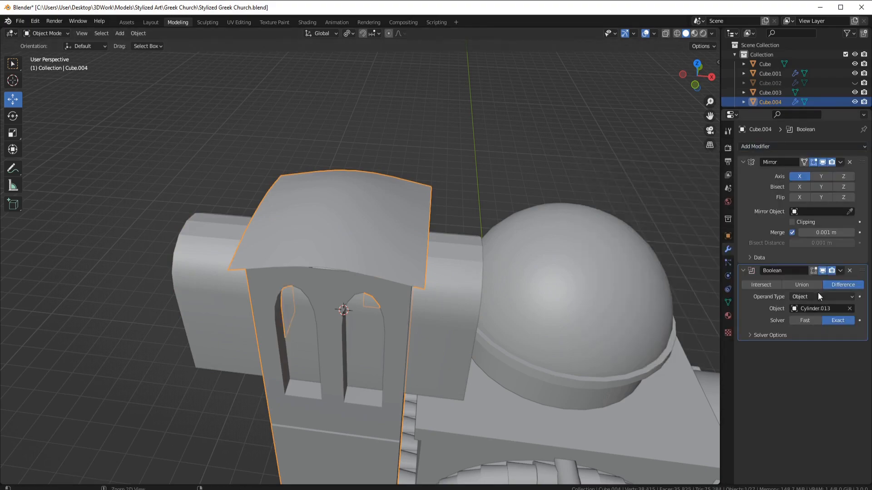
pyautogui.hotkey('ctrl', 'a')
pyautogui.scroll(-1, 364, 299)
pyautogui.click(236, 303)
pyautogui.press('Delete')
# Bisect the upper tower section horizontally at the window sills with Fill and Clear Inner enabled, removing everything below
pyautogui.moveTo(236, 304); pyautogui.dragTo(386, 278, button='middle')
pyautogui.scroll(3, 319, 301)
pyautogui.scroll(-4, 412, 291)
pyautogui.scroll(3, 396, 310)
pyautogui.click(409, 310)
pyautogui.press('Tab')
pyautogui.click(409, 310)
pyautogui.press('l')
pyautogui.press('KP_1')
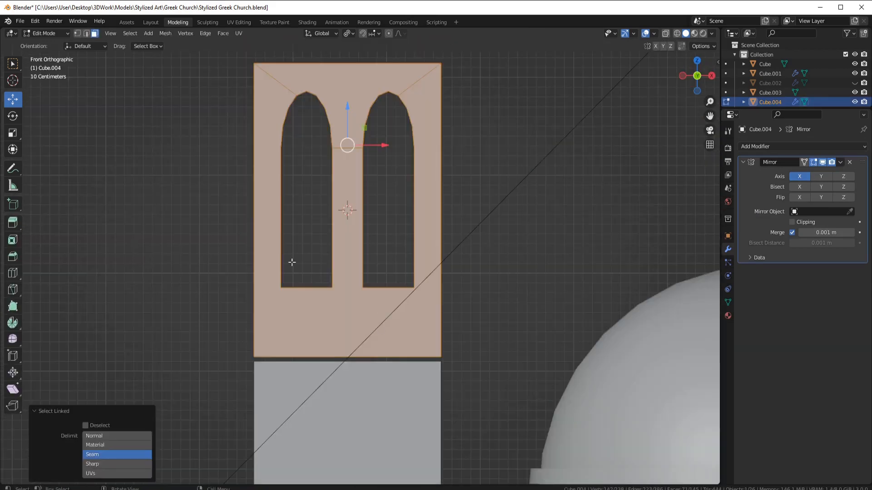
pyautogui.click(165, 34)
pyautogui.click(181, 120)
pyautogui.moveTo(240, 287); pyautogui.dragTo(452, 293)
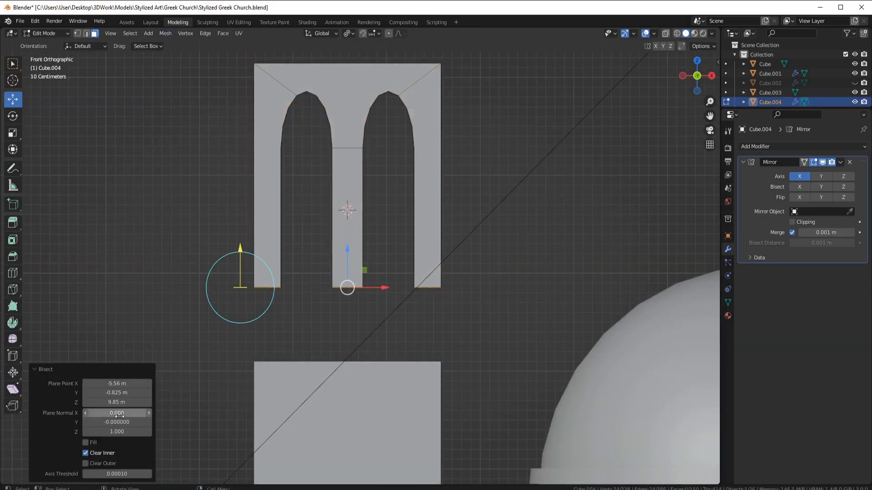
pyautogui.moveTo(169, 419); pyautogui.dragTo(177, 393, button='middle')
pyautogui.moveTo(381, 221); pyautogui.dragTo(125, 113, button='middle')
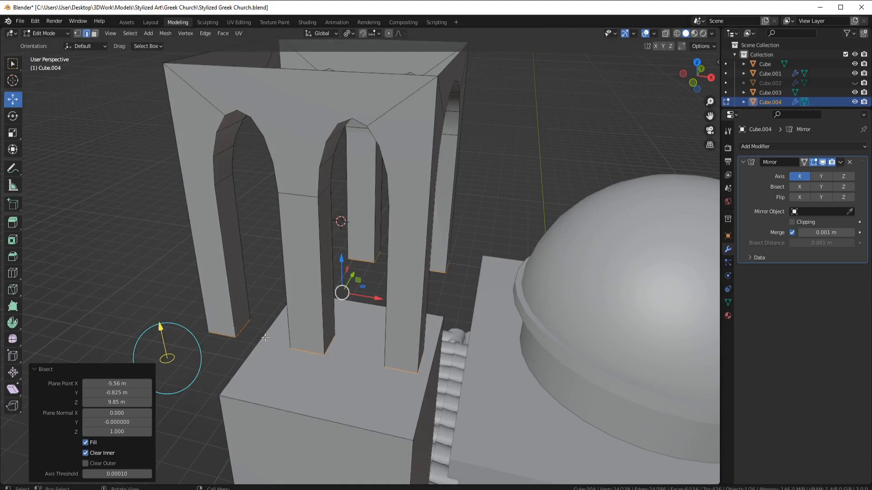
# Fill faces between the pillar bottoms to bridge the openings around the upper tower section
pyautogui.moveTo(265, 337); pyautogui.dragTo(306, 318, button='middle')
pyautogui.keyDown('shift'); pyautogui.click(435, 310); pyautogui.keyUp('shift')
pyautogui.press('f')
pyautogui.keyDown('shift'); pyautogui.click(445, 315); pyautogui.keyUp('shift')
pyautogui.press('f')
pyautogui.moveTo(358, 334); pyautogui.dragTo(339, 311, button='middle')
pyautogui.click(309, 357)
pyautogui.press('f')
# Select the bridging faces and pillar bottoms around the underside of the upper tower section
pyautogui.moveTo(473, 348); pyautogui.dragTo(445, 310, button='middle')
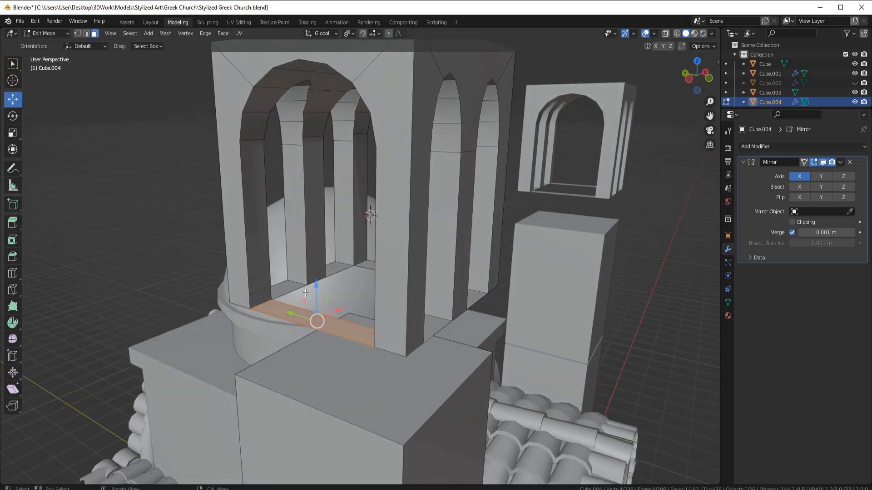
pyautogui.keyDown('shift'); pyautogui.click(290, 288); pyautogui.keyUp('shift')
pyautogui.keyDown('shift'); pyautogui.click(339, 270); pyautogui.keyUp('shift')
pyautogui.moveTo(338, 269); pyautogui.dragTo(277, 291, button='middle')
pyautogui.keyDown('shift'); pyautogui.click(363, 349); pyautogui.keyUp('shift')
pyautogui.keyDown('shift'); pyautogui.click(444, 315); pyautogui.keyUp('shift')
pyautogui.moveTo(444, 315); pyautogui.dragTo(508, 283, button='middle')
pyautogui.keyDown('shift'); pyautogui.click(268, 244); pyautogui.keyUp('shift')
pyautogui.keyDown('shift'); pyautogui.click(296, 284); pyautogui.keyUp('shift')
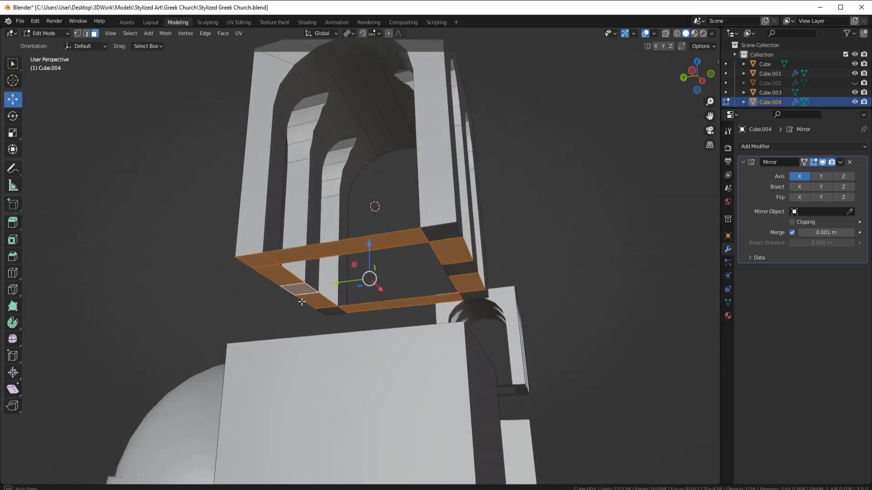
pyautogui.moveTo(301, 301); pyautogui.dragTo(314, 271, button='middle')
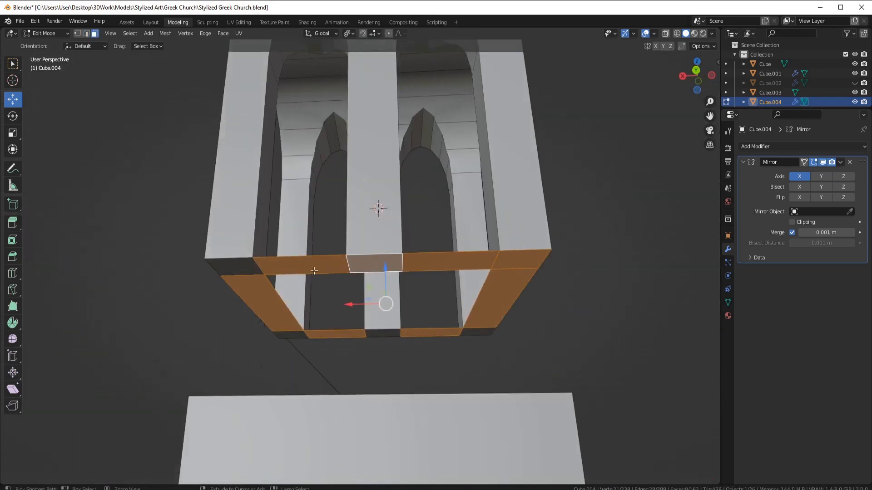
# Subdivide the bridging strips under the paired windows with evenly spaced loop cuts
pyautogui.click(301, 265)
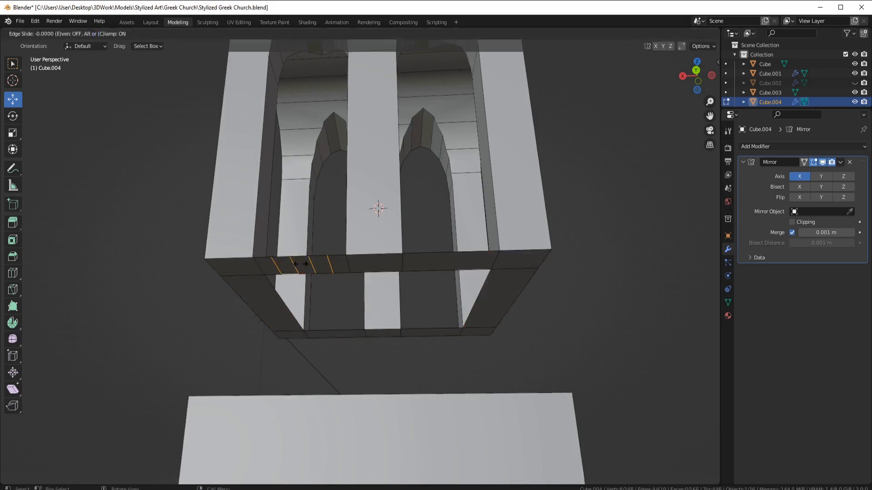
pyautogui.rightClick(449, 264)
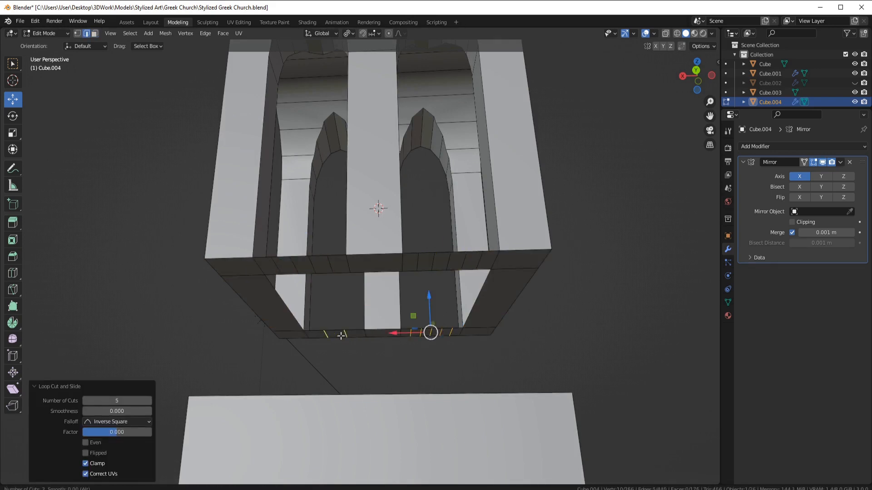
pyautogui.click(255, 265)
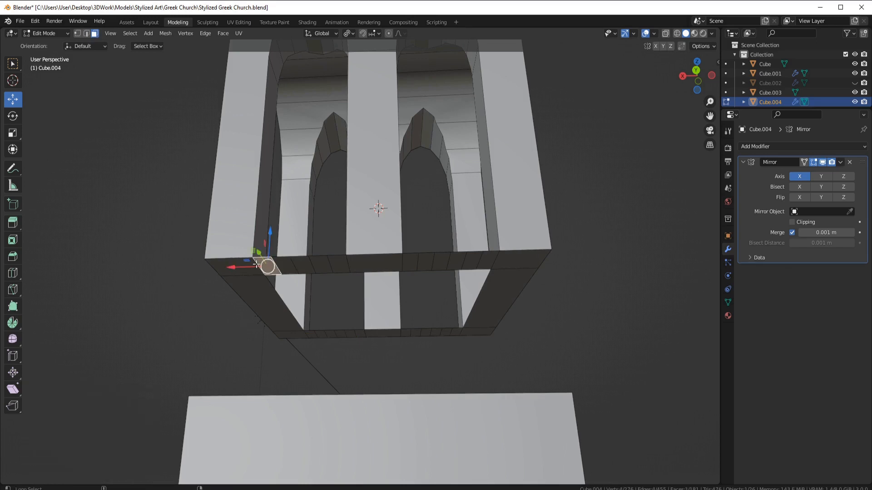
# Try extruding the underside ring about 0.079 m and selecting alternating faces on it, and undo back to the subdivided strips
pyautogui.keyDown('ctrl'); pyautogui.click(475, 332); pyautogui.keyUp('ctrl')
pyautogui.press('e')
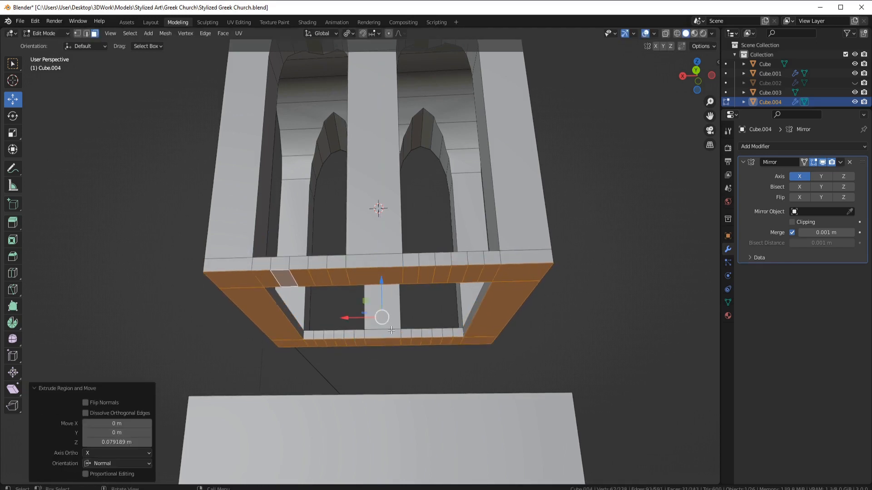
pyautogui.click(261, 285)
pyautogui.keyDown('ctrl'); pyautogui.click(288, 278); pyautogui.keyUp('ctrl')
pyautogui.keyDown('ctrl'); pyautogui.click(321, 278); pyautogui.keyUp('ctrl')
pyautogui.hotkey('ctrl', 'z')
pyautogui.hotkey('ctrl', 'z')
pyautogui.keyDown('shift'); pyautogui.click(287, 278); pyautogui.keyUp('shift')
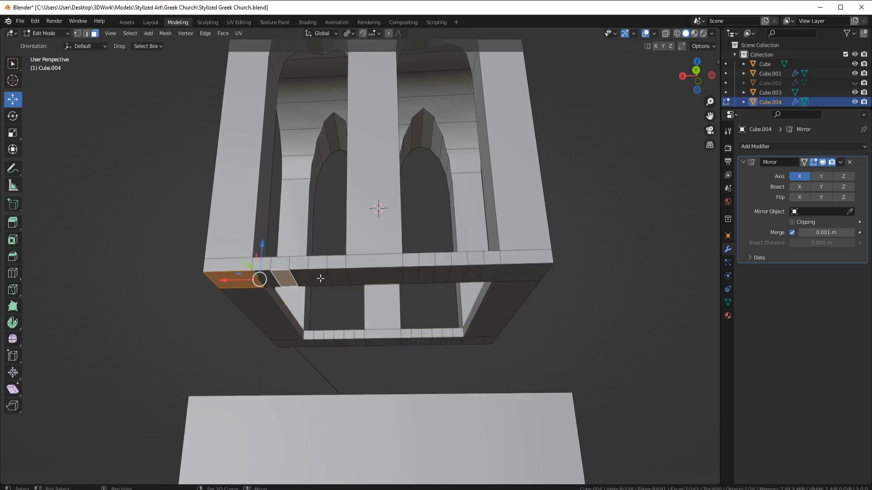
pyautogui.keyDown('shift'); pyautogui.click(322, 279); pyautogui.keyUp('shift')
pyautogui.moveTo(370, 290); pyautogui.dragTo(379, 296, button='middle')
pyautogui.keyDown('shift'); pyautogui.click(472, 288); pyautogui.keyUp('shift')
pyautogui.moveTo(472, 288)
pyautogui.mouseDown(button='middle')
pyautogui.moveTo(484, 308)
pyautogui.moveTo(466, 283)
pyautogui.mouseUp(button='middle')
pyautogui.hotkey('ctrl', 'z')
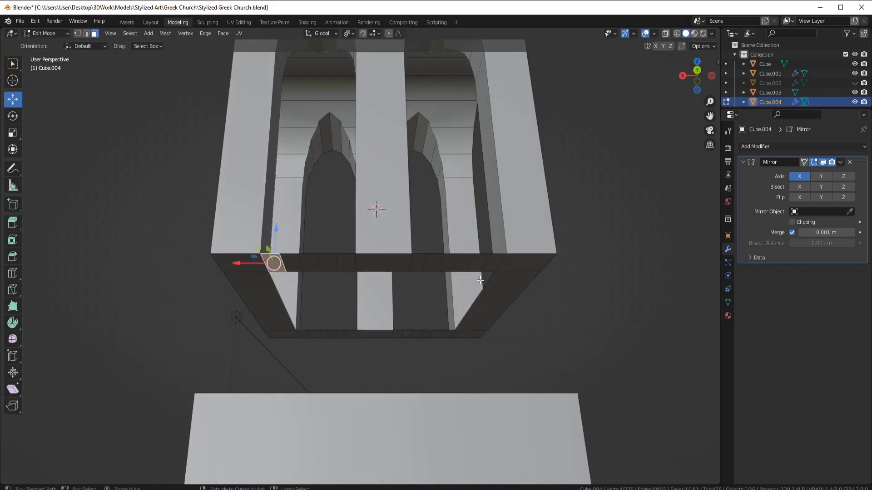
# Divide the remaining strips under the paired windows with four loop cuts each and extrude the whole underside ring down about 0.068 m
pyautogui.click(446, 267)
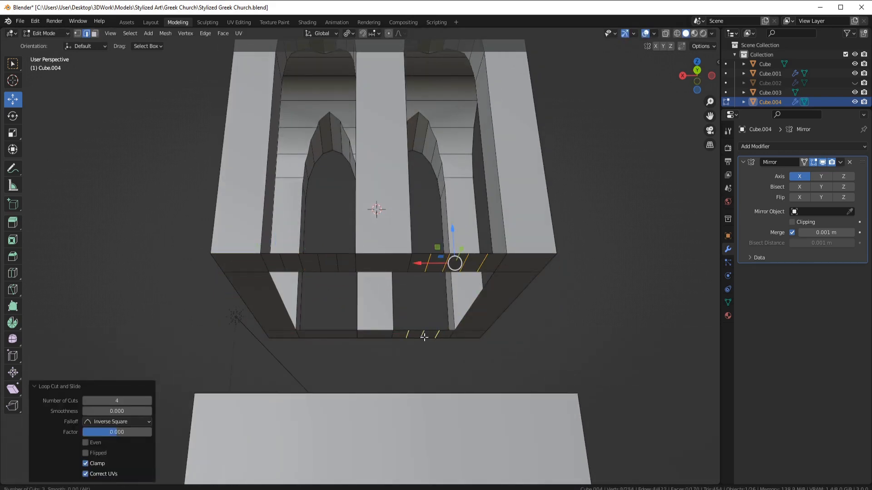
pyautogui.click(274, 265)
pyautogui.keyDown('shift'); pyautogui.click(311, 263); pyautogui.keyUp('shift')
pyautogui.keyDown('shift'); pyautogui.click(346, 263); pyautogui.keyUp('shift')
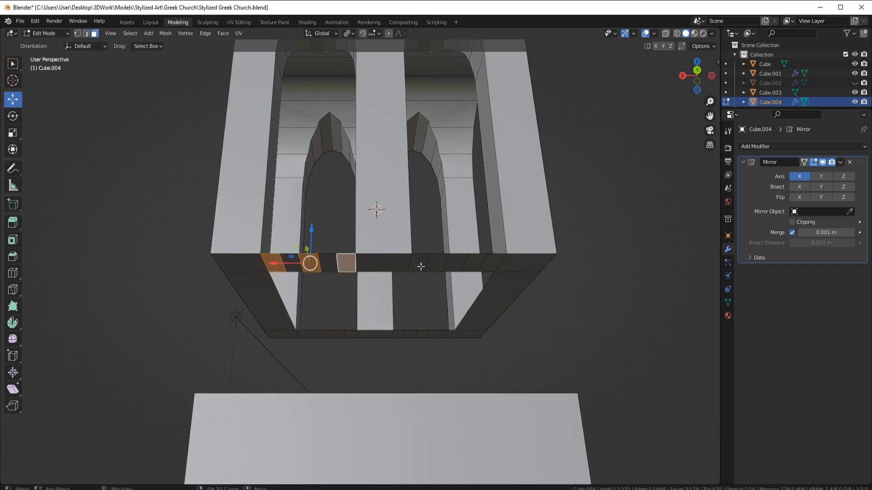
pyautogui.keyDown('ctrl'); pyautogui.click(245, 266); pyautogui.keyUp('ctrl')
pyautogui.press('e')
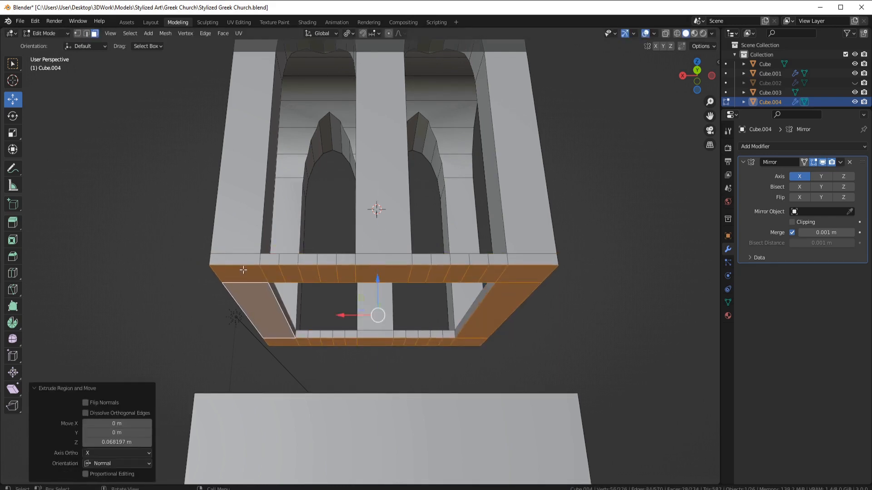
# Extrude the alternating baluster faces, corners, and pillar bottoms down about 0.365 m and lower their ends further toward the tower shaft
pyautogui.click(246, 295)
pyautogui.keyDown('ctrl'); pyautogui.click(440, 274); pyautogui.keyUp('ctrl')
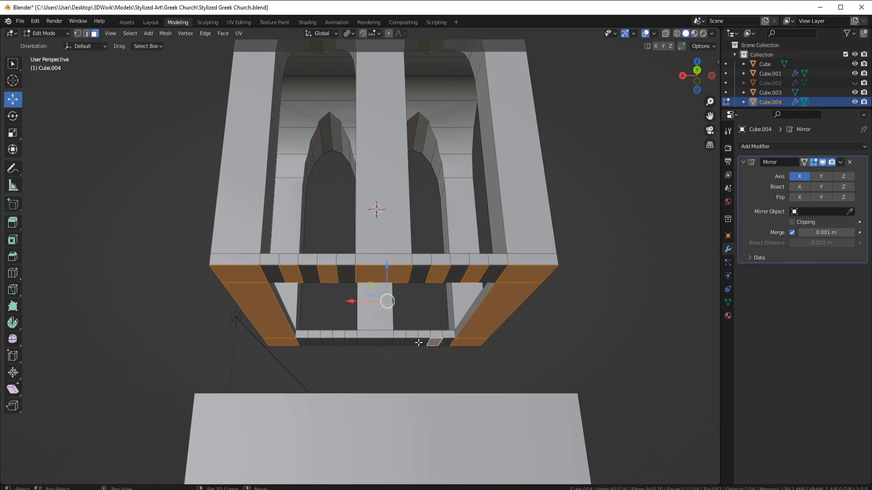
pyautogui.press('e')
pyautogui.click(375, 358)
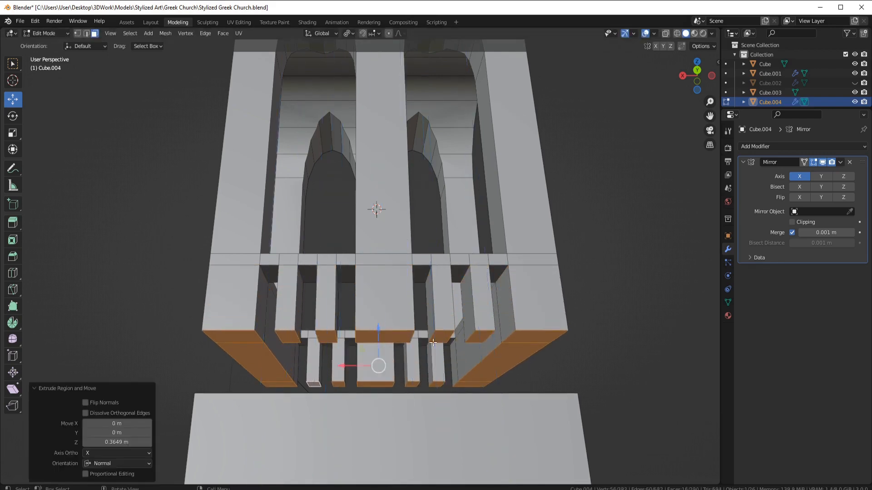
pyautogui.press('KP_1')
pyautogui.scroll(2, 379, 241)
pyautogui.moveTo(375, 242); pyautogui.dragTo(376, 263)
# Hide the lower tower sections within the tower mesh and view the upper section from below
pyautogui.moveTo(336, 300); pyautogui.dragTo(345, 327, button='middle')
pyautogui.scroll(-3, 272, 254)
pyautogui.press('2')
pyautogui.click(187, 220)
pyautogui.scroll(-5, 273, 255)
pyautogui.click(357, 335)
pyautogui.press('l')
pyautogui.press('l')
pyautogui.scroll(-4, 357, 336)
pyautogui.press('h')
pyautogui.press('ctrl+KP_7')
# Hide the church body objects that obstruct the tower from below and reopen the tower mesh for editing
pyautogui.press('Tab')
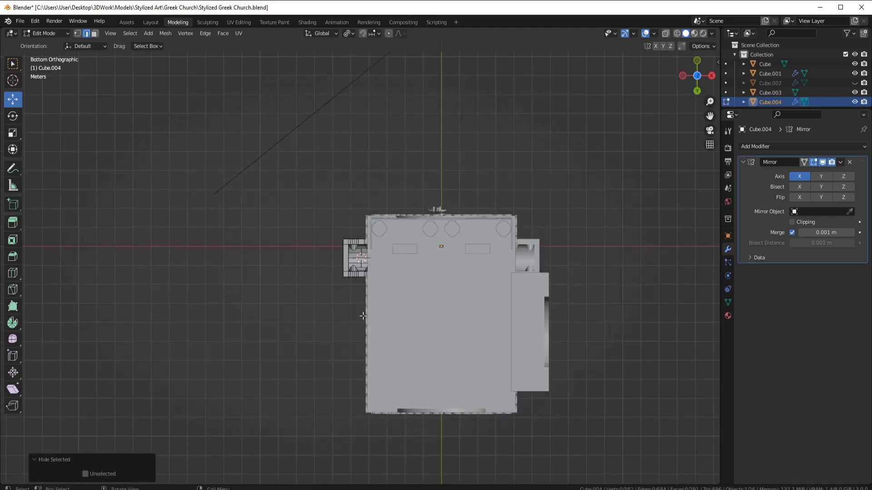
pyautogui.click(408, 297)
pyautogui.press('h')
pyautogui.click(358, 257)
pyautogui.press('Tab')
pyautogui.scroll(4, 359, 257)
pyautogui.press('Tab')
pyautogui.click(399, 338)
pyautogui.press('h')
pyautogui.click(381, 261)
pyautogui.press('Tab')
pyautogui.scroll(4, 381, 260)
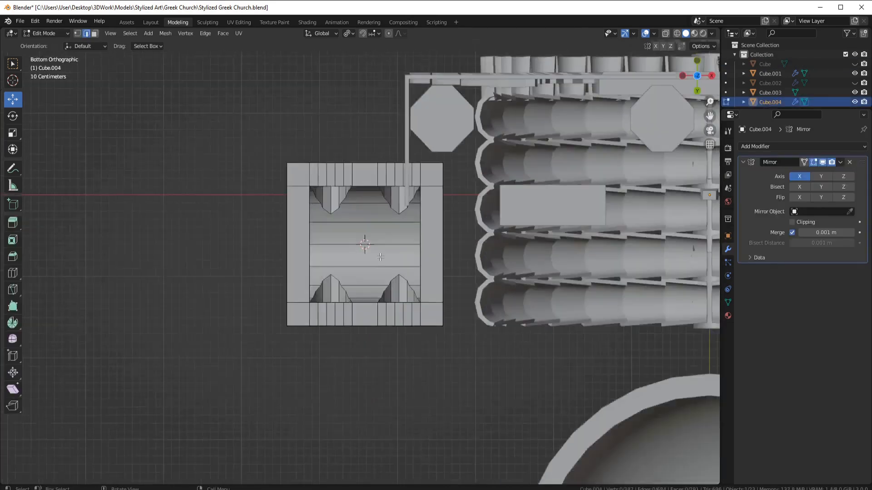
# Bridge the facing edges between neighbouring baluster ends to close the bottom rail under the arches
pyautogui.moveTo(381, 261); pyautogui.dragTo(382, 314, button='middle')
pyautogui.scroll(3, 383, 313)
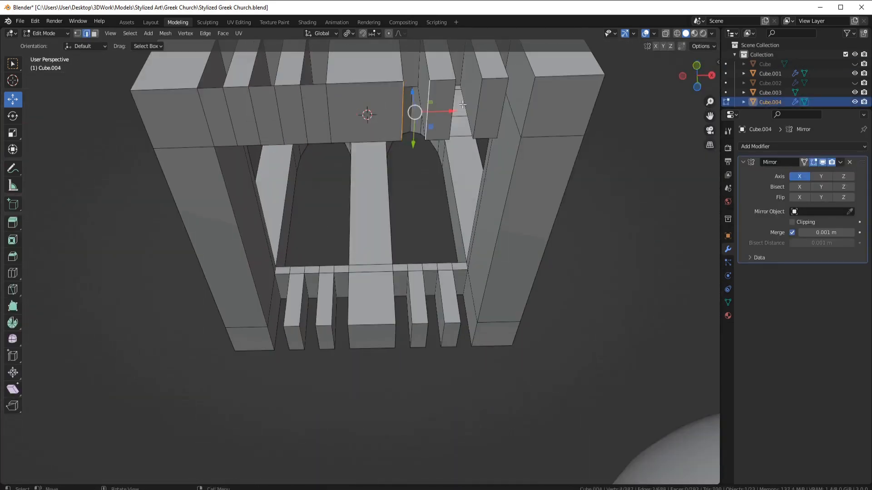
pyautogui.scroll(-3, 492, 105)
pyautogui.moveTo(491, 106); pyautogui.dragTo(382, 268, button='middle')
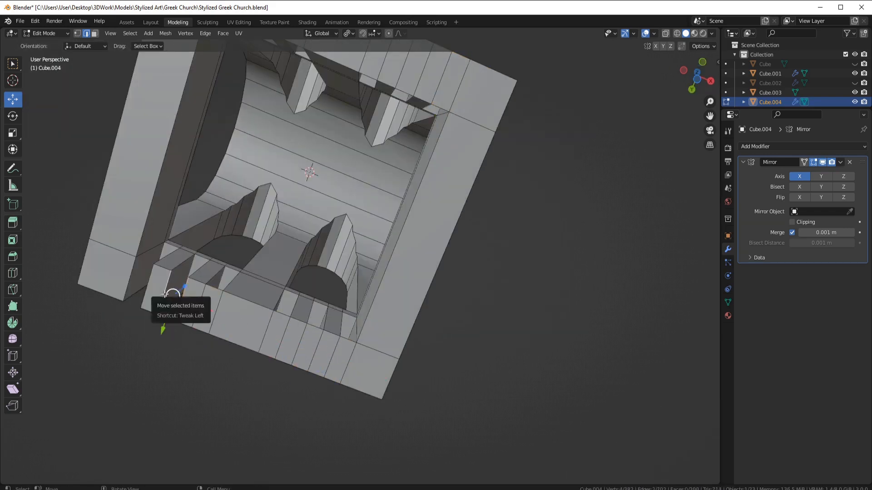
pyautogui.scroll(-3, 170, 276)
pyautogui.moveTo(171, 276); pyautogui.dragTo(216, 334, button='middle')
# Try extruding the ring of bottom faces beneath the tower's railings
pyautogui.click(95, 34)
pyautogui.moveTo(379, 245); pyautogui.dragTo(343, 217, button='middle')
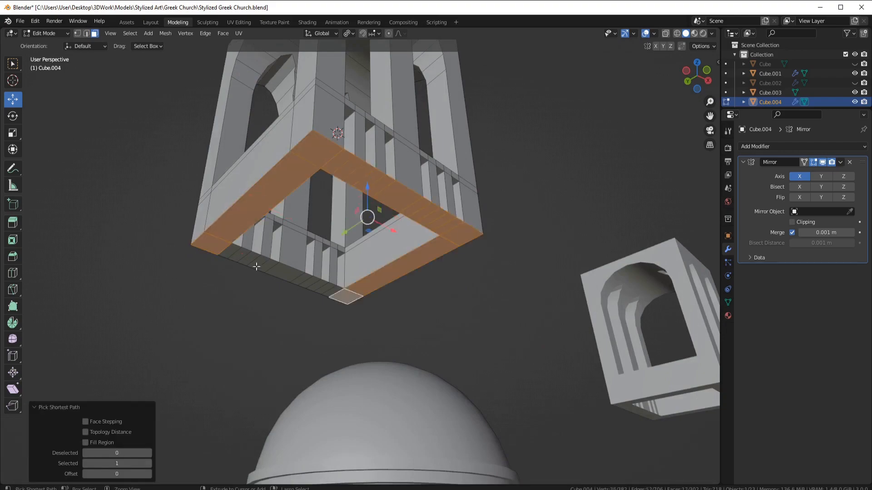
pyautogui.keyDown('ctrl'); pyautogui.click(230, 253); pyautogui.keyUp('ctrl')
pyautogui.press('e')
pyautogui.click(240, 272)
pyautogui.press('Tab')
pyautogui.moveTo(241, 272); pyautogui.dragTo(381, 345, button='middle')
pyautogui.hotkey('ctrl', 'z')
pyautogui.hotkey('ctrl', 'z')
pyautogui.scroll(-5, 397, 298)
pyautogui.press('a')
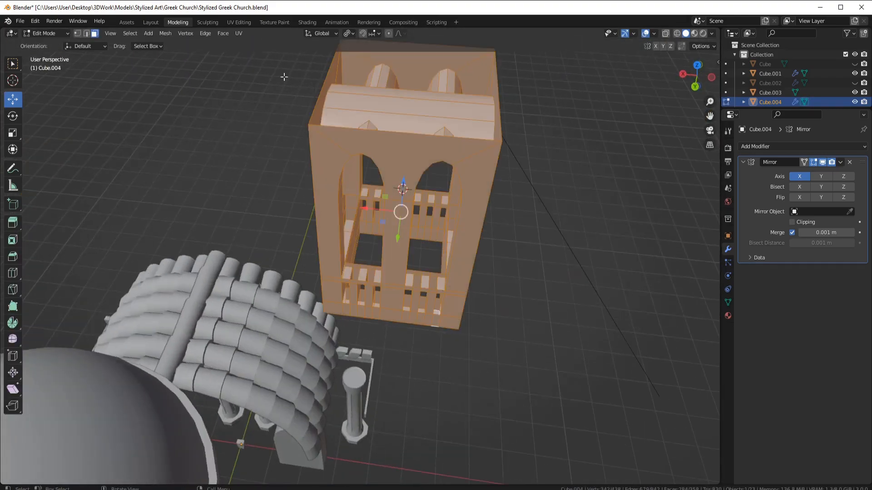
pyautogui.click(166, 33)
pyautogui.moveTo(179, 242)
pyautogui.click(255, 325)
pyautogui.moveTo(400, 291)
pyautogui.mouseDown(button='middle')
pyautogui.moveTo(318, 245)
pyautogui.moveTo(327, 295)
pyautogui.moveTo(416, 285)
pyautogui.mouseUp(button='middle')
pyautogui.scroll(5, 415, 285)
pyautogui.press('Tab')
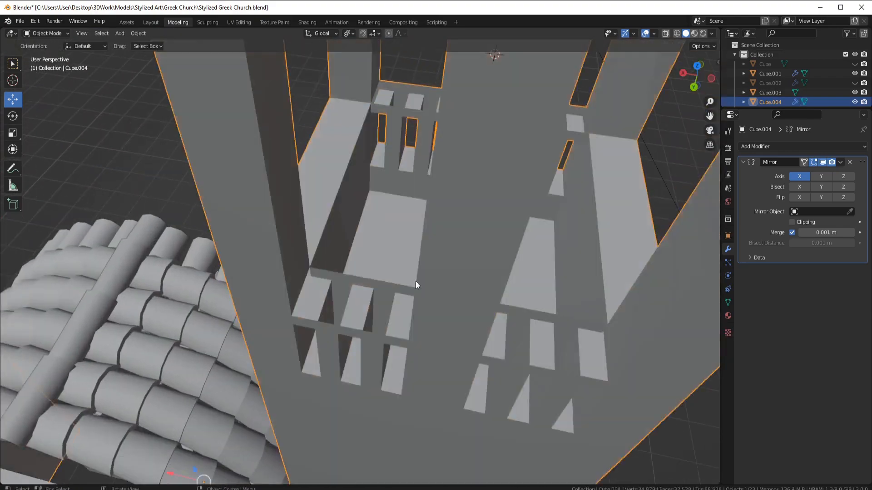
pyautogui.hotkey('ctrl', 'z')
pyautogui.hotkey('ctrl', 'z')
# Bridge the inner and outer edges of one railing section under the paired arches to close its top
pyautogui.click(335, 248)
pyautogui.keyDown('ctrl'); pyautogui.click(399, 254); pyautogui.keyUp('ctrl')
pyautogui.keyDown('shift'); pyautogui.click(403, 296); pyautogui.keyUp('shift')
pyautogui.keyDown('ctrl'); pyautogui.click(309, 286); pyautogui.keyUp('ctrl')
pyautogui.rightClick(386, 275)
pyautogui.click(356, 138)
# Bridge the open tops of the remaining railing sections under the paired arches
pyautogui.keyDown('shift'); pyautogui.moveTo(514, 264); pyautogui.dragTo(340, 248, button='middle'); pyautogui.keyUp('shift')
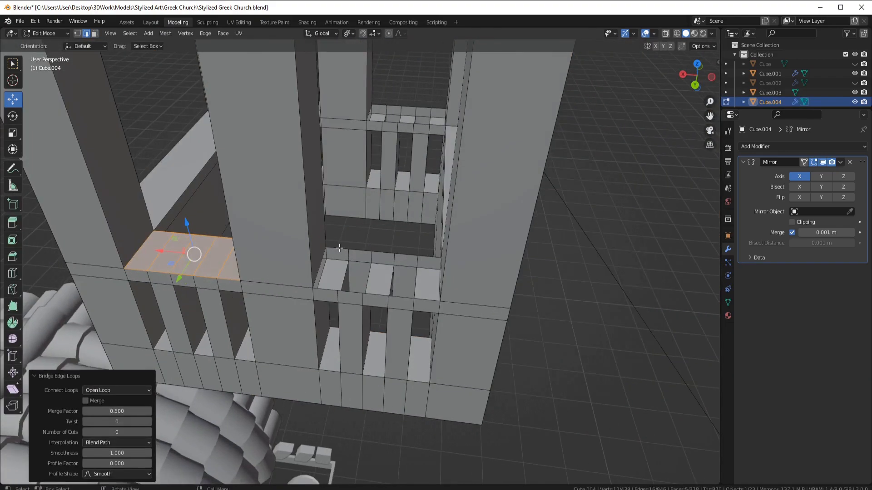
pyautogui.rightClick(342, 294)
pyautogui.click(343, 294)
pyautogui.moveTo(590, 277); pyautogui.dragTo(291, 291, button='middle')
pyautogui.click(297, 298)
pyautogui.rightClick(350, 288)
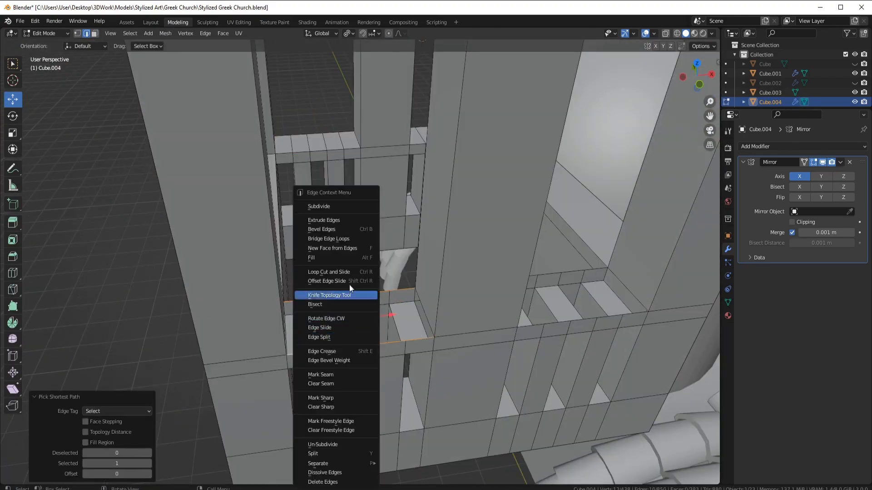
pyautogui.click(350, 291)
pyautogui.keyDown('shift'); pyautogui.moveTo(513, 314); pyautogui.dragTo(439, 301, button='middle'); pyautogui.keyUp('shift')
pyautogui.keyDown('ctrl'); pyautogui.click(276, 355); pyautogui.keyUp('ctrl')
pyautogui.rightClick(282, 337)
pyautogui.click(285, 239)
# Leave mesh editing, reveal all hidden church objects and save the file
pyautogui.press('Tab')
pyautogui.scroll(-8, 263, 293)
pyautogui.hotkey('alt', 'h')
pyautogui.click(604, 295)
pyautogui.scroll(3, 305, 219)
pyautogui.moveTo(555, 326); pyautogui.dragTo(240, 150, button='middle')
pyautogui.click(20, 21)
pyautogui.click(39, 83)
# Hide the objects covering the bell tower and reveal the hidden roof and lower sections within the tower mesh
pyautogui.moveTo(181, 115); pyautogui.dragTo(310, 197, button='middle')
pyautogui.click(304, 345)
pyautogui.press('h')
pyautogui.click(313, 195)
pyautogui.press('h')
pyautogui.click(318, 237)
pyautogui.press('Tab')
pyautogui.click(95, 34)
pyautogui.hotkey('alt', 'h')
pyautogui.scroll(3, 291, 254)
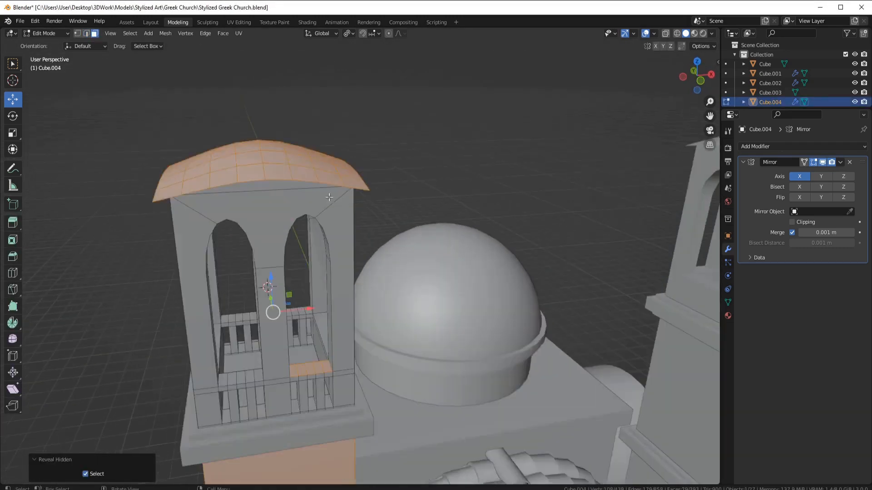
# Raise the curved roof slab vertically so it clears the top of the bell tower
pyautogui.click(321, 205)
pyautogui.moveTo(272, 168); pyautogui.dragTo(335, 199, button='middle')
pyautogui.press('g')
pyautogui.press('z')
pyautogui.click(341, 153)
pyautogui.scroll(-2, 335, 199)
pyautogui.scroll(2, 331, 191)
pyautogui.click(324, 179)
pyautogui.press('l')
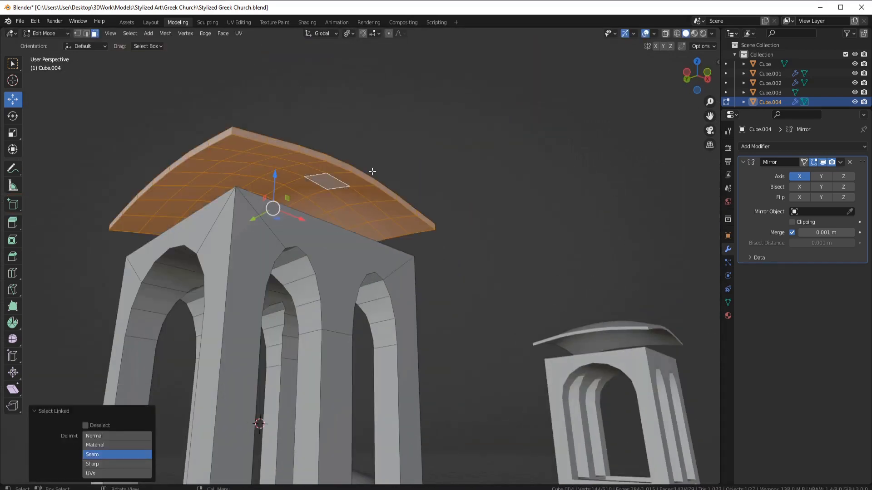
pyautogui.moveTo(317, 168); pyautogui.dragTo(286, 157, button='middle')
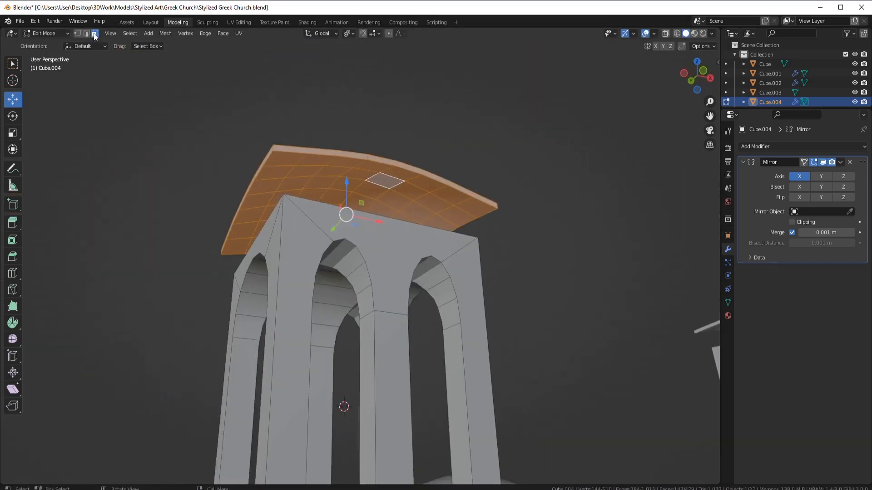
pyautogui.moveTo(390, 145); pyautogui.dragTo(314, 186, button='middle')
# Select the whole linked roof slab, move it further up and separate it into its own object
pyautogui.press('Tab')
pyautogui.press('Tab')
pyautogui.press('l')
pyautogui.moveTo(314, 177); pyautogui.dragTo(336, 137)
pyautogui.press('p')
pyautogui.click(342, 140)
pyautogui.press('Tab')
# Isolate the roof by hiding the tower and delete the rim faces between the roof's upper and lower surfaces
pyautogui.click(336, 282)
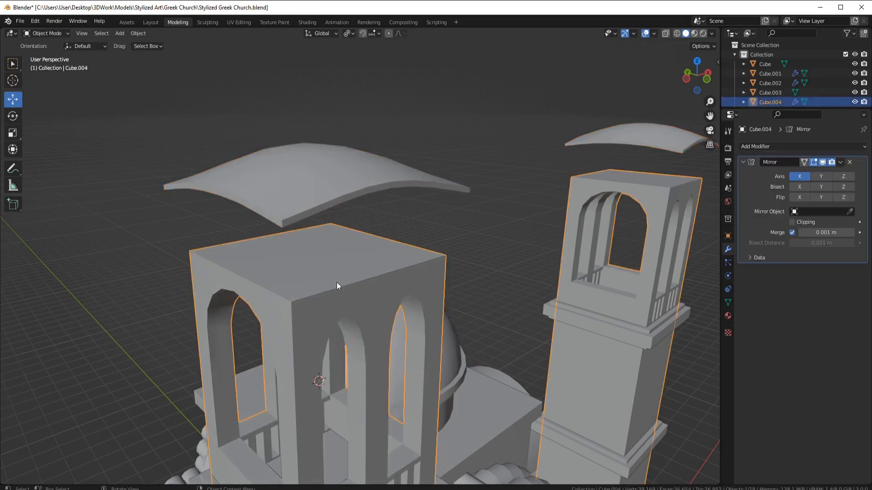
pyautogui.press('h')
pyautogui.click(331, 197)
pyautogui.press('Tab')
pyautogui.moveTo(331, 196); pyautogui.dragTo(330, 182, button='middle')
pyautogui.press('x')
pyautogui.click(329, 99)
pyautogui.click(324, 130)
# Duplicate the roof's lower surface and move the copy down about 0.32 m
pyautogui.moveTo(327, 152); pyautogui.dragTo(396, 173, button='middle')
pyautogui.press('l')
pyautogui.hotkey('ctrl', 'z')
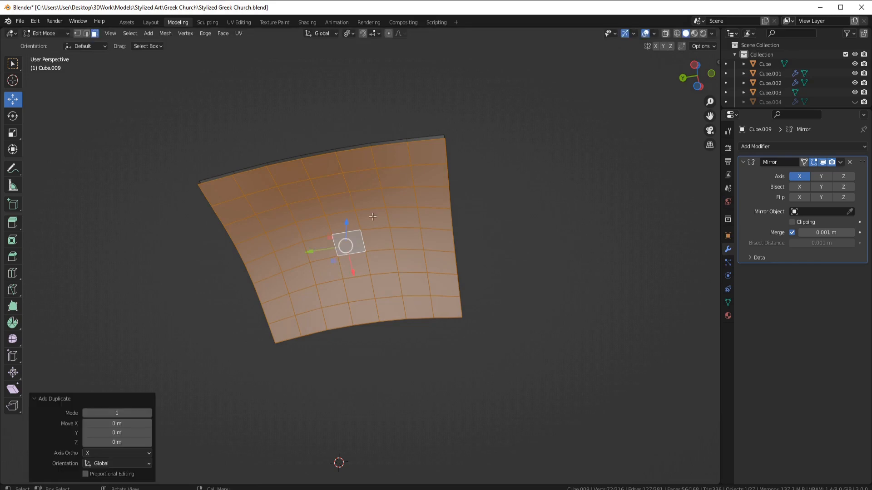
pyautogui.moveTo(372, 217); pyautogui.dragTo(367, 254, button='middle')
pyautogui.moveTo(346, 212); pyautogui.dragTo(346, 239)
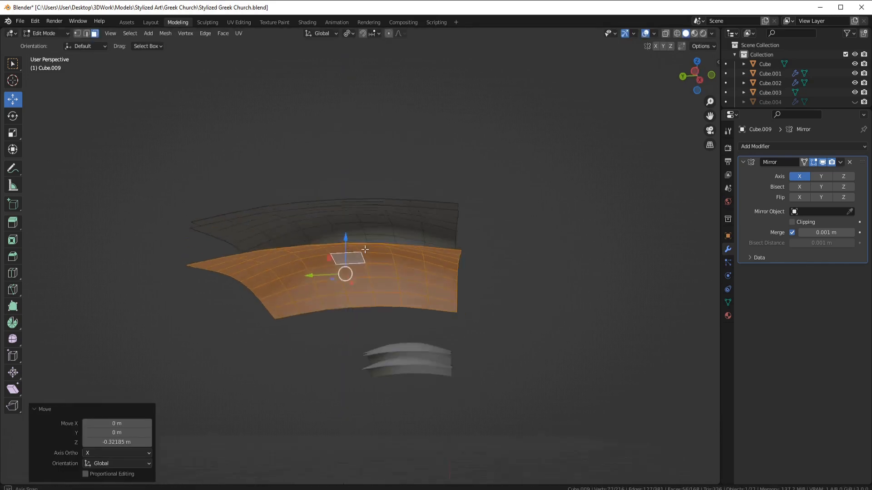
# View the roof from below, hide the church objects that obstruct it and reopen the roof mesh for editing
pyautogui.press('ctrl+KP_7')
pyautogui.press('Tab')
pyautogui.click(370, 227)
pyautogui.press('h')
pyautogui.click(404, 236)
pyautogui.press('h')
pyautogui.scroll(-8, 348, 210)
pyautogui.hotkey('ctrl', 'z')
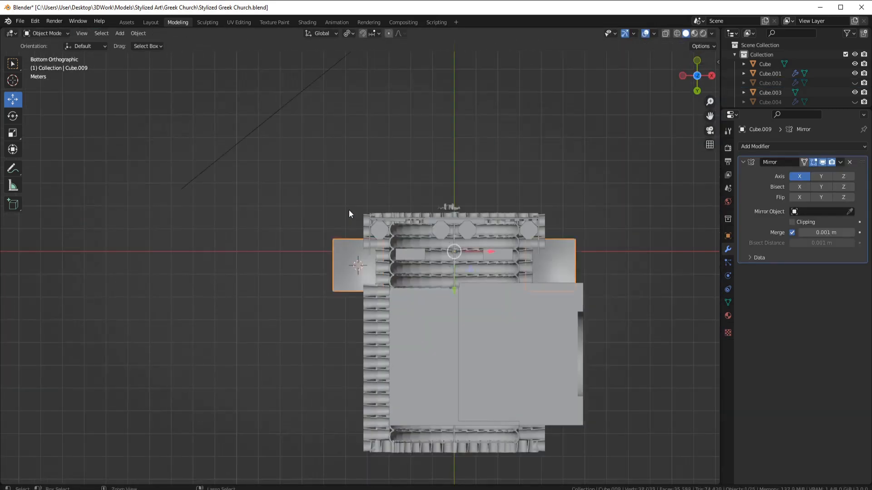
pyautogui.moveTo(349, 209); pyautogui.dragTo(355, 210, button='middle')
pyautogui.press('ctrl+KP_7')
pyautogui.click(407, 272)
pyautogui.press('h')
pyautogui.click(370, 244)
pyautogui.press('h')
pyautogui.click(370, 244)
pyautogui.press('Tab')
pyautogui.scroll(7, 495, 220)
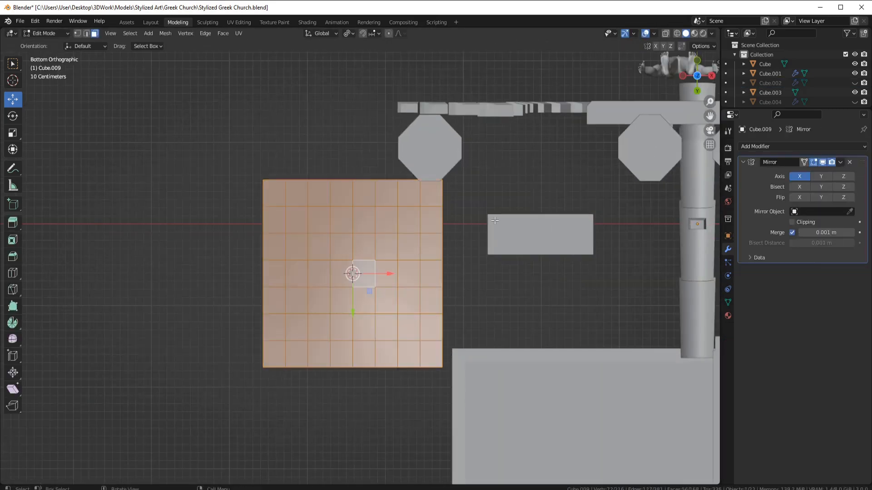
# Scale the duplicated surface to 0.874 and extrude it down about 0.75 m along Z
pyautogui.click(499, 197)
pyautogui.moveTo(495, 200); pyautogui.dragTo(383, 314, button='middle')
pyautogui.press('e')
pyautogui.press('z')
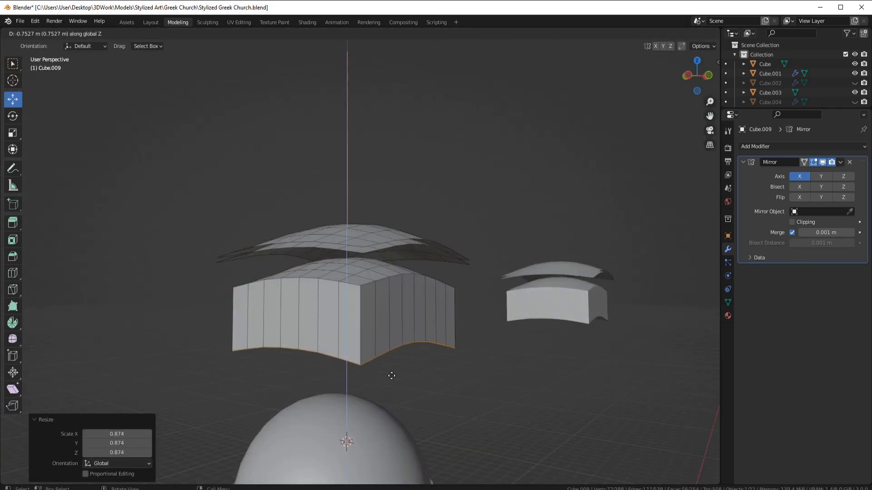
# Bisect the roof mesh horizontally at Z 12.3 m with Fill and Clear Inner on to flatten the block's underside
pyautogui.press('KP_1')
pyautogui.press('a')
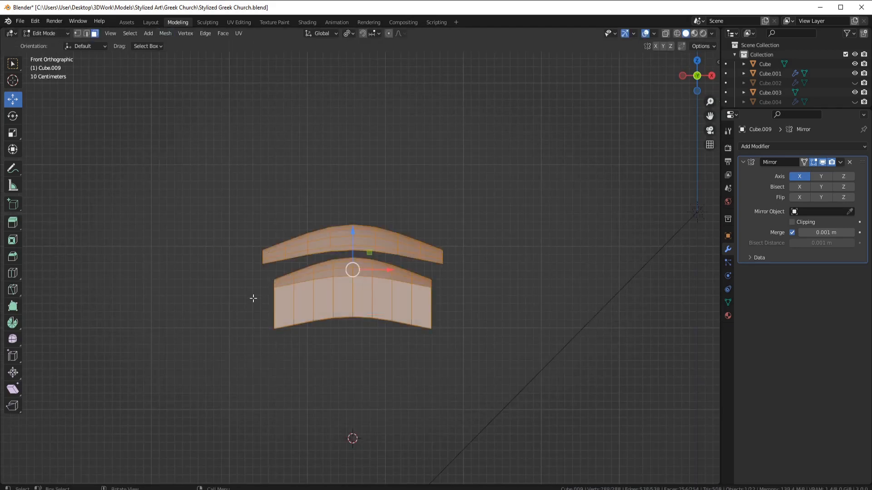
pyautogui.click(165, 33)
pyautogui.click(181, 135)
pyautogui.moveTo(254, 307); pyautogui.dragTo(400, 311)
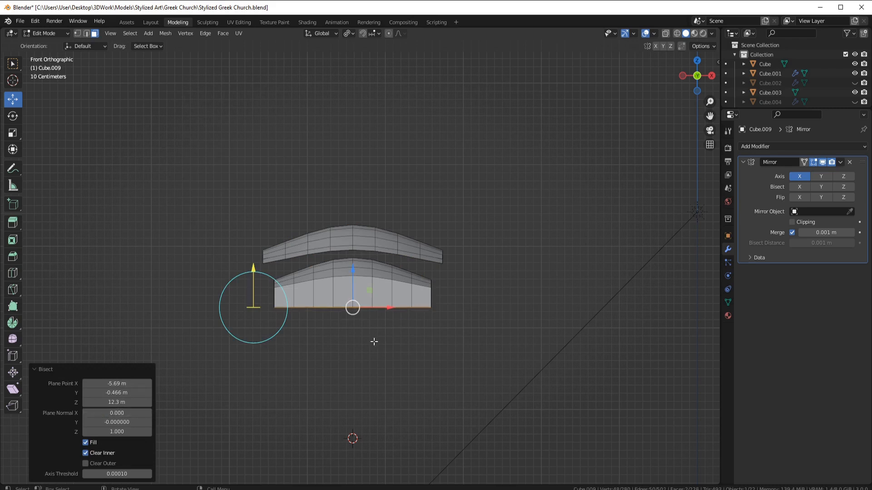
pyautogui.press('Tab')
pyautogui.moveTo(405, 274); pyautogui.dragTo(433, 286, button='middle')
pyautogui.press('Tab')
# Select the outer edge loops of the roof's upper and lower surfaces and bridge them to rebuild the rim
pyautogui.moveTo(347, 253); pyautogui.dragTo(338, 222, button='middle')
pyautogui.press('2')
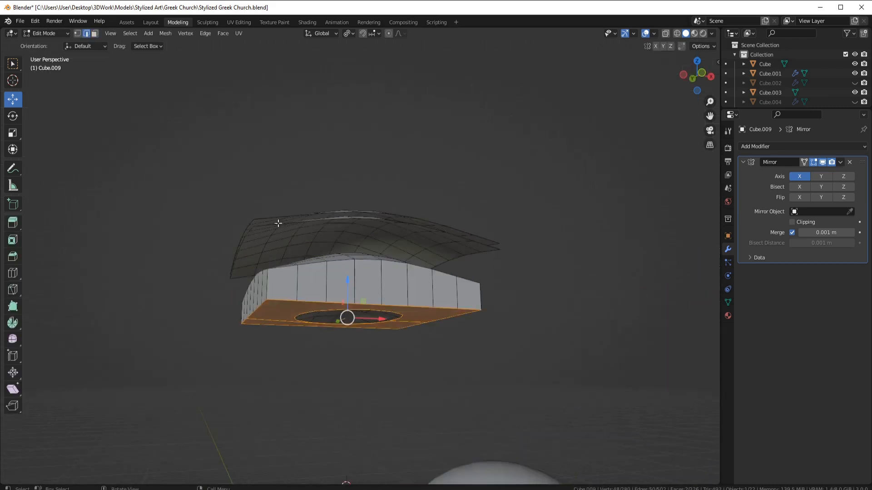
pyautogui.keyDown('alt'); pyautogui.click(284, 276); pyautogui.keyUp('alt')
pyautogui.keyDown('alt'); pyautogui.keyDown('shift'); pyautogui.click(283, 281); pyautogui.keyUp('shift'); pyautogui.keyUp('alt')
pyautogui.moveTo(278, 224); pyautogui.dragTo(446, 286, button='middle')
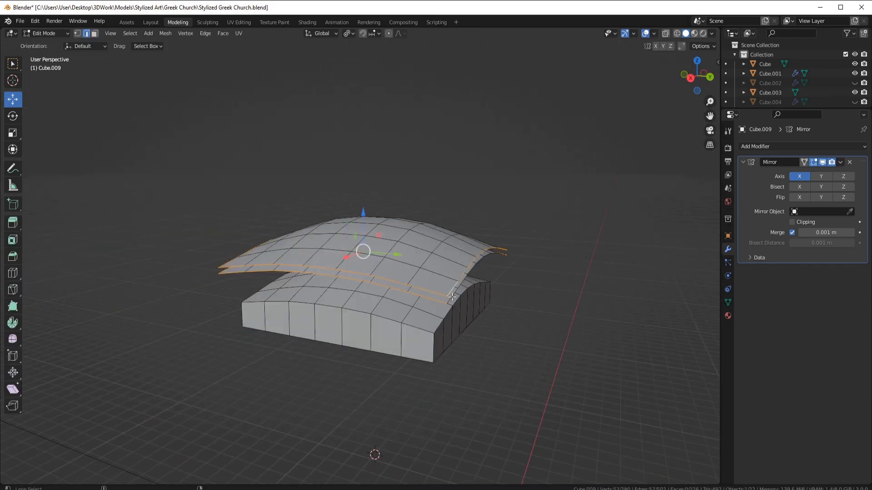
pyautogui.keyDown('alt'); pyautogui.keyDown('shift'); pyautogui.click(452, 297); pyautogui.keyUp('shift'); pyautogui.keyUp('alt')
pyautogui.rightClick(513, 307)
pyautogui.click(498, 237)
# Select the linked curved roof slab and lower it about 0.34 m onto the block beneath
pyautogui.moveTo(498, 237); pyautogui.dragTo(425, 239, button='middle')
pyautogui.press('l')
pyautogui.moveTo(370, 205); pyautogui.dragTo(379, 244)
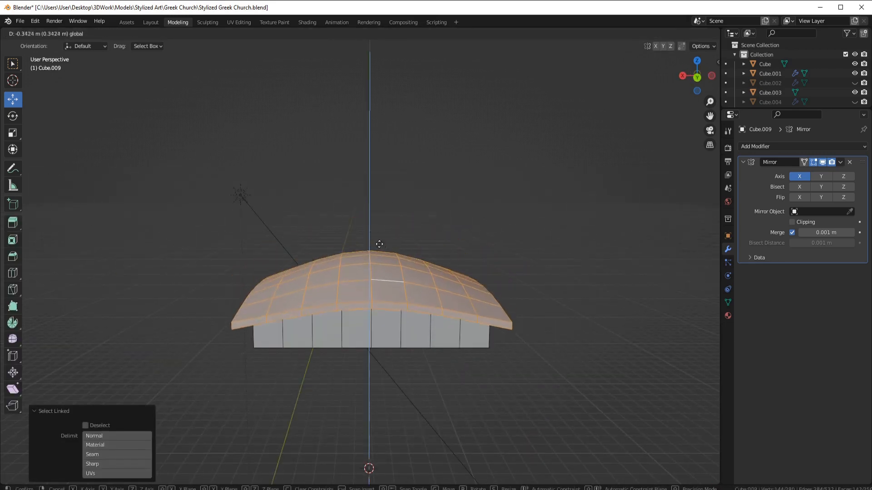
pyautogui.moveTo(468, 254); pyautogui.dragTo(426, 254, button='middle')
# Leave mesh editing and reveal all hidden objects around the tower roof
pyautogui.press('Tab')
pyautogui.scroll(-2, 412, 319)
pyautogui.hotkey('alt', 'h')
pyautogui.moveTo(354, 314); pyautogui.dragTo(396, 301, button='middle')
pyautogui.scroll(3, 396, 302)
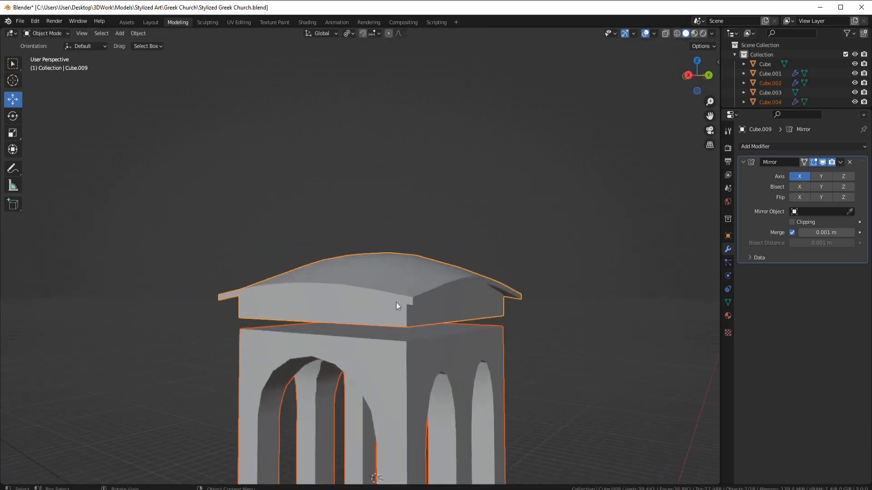
# Lower the whole roof mesh about 0.12 m toward the tower top and nudge it back up slightly
pyautogui.click(402, 253)
pyautogui.click(418, 254)
pyautogui.scroll(-6, 416, 261)
pyautogui.moveTo(415, 261); pyautogui.dragTo(379, 236, button='middle')
pyautogui.press('Tab')
pyautogui.press('a')
pyautogui.press('KP_1')
pyautogui.moveTo(366, 214); pyautogui.dragTo(367, 231)
pyautogui.moveTo(424, 306); pyautogui.dragTo(439, 336, button='middle')
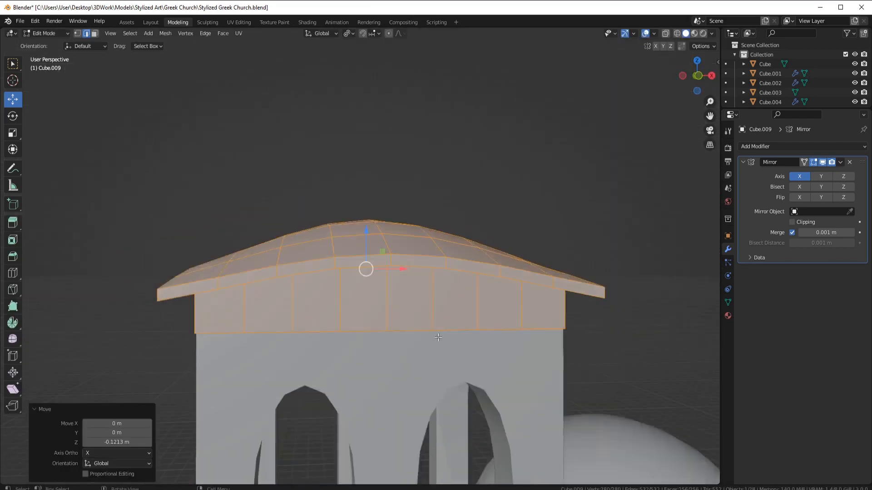
pyautogui.moveTo(277, 295); pyautogui.dragTo(321, 266, button='middle')
pyautogui.moveTo(377, 208); pyautogui.dragTo(377, 205)
# Duplicate the tower's four top outer edges slightly lower and separate the copied loop into its own object
pyautogui.press('Tab')
pyautogui.click(375, 245)
pyautogui.press('Tab')
pyautogui.click(363, 225)
pyautogui.moveTo(488, 283); pyautogui.dragTo(420, 300, button='middle')
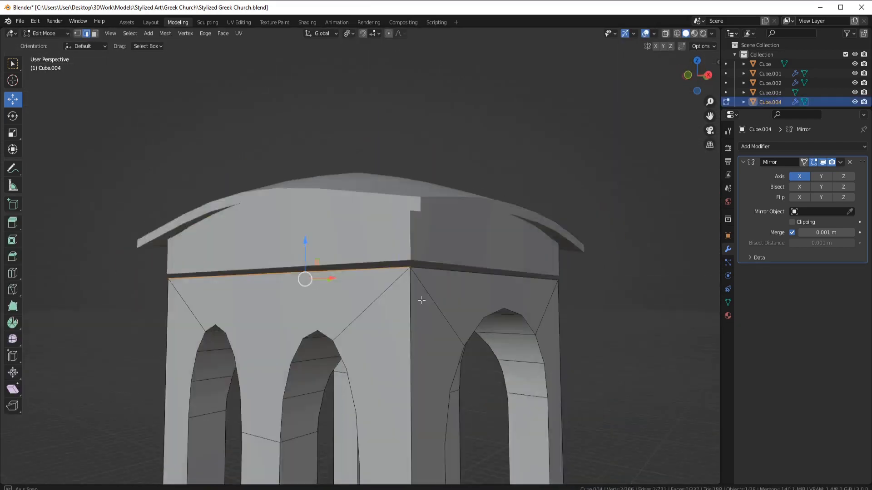
pyautogui.keyDown('shift'); pyautogui.click(459, 274); pyautogui.keyUp('shift')
pyautogui.moveTo(522, 286); pyautogui.dragTo(427, 295, button='middle')
pyautogui.keyDown('shift'); pyautogui.click(441, 283); pyautogui.keyUp('shift')
pyautogui.press('p')
pyautogui.click(416, 283)
pyautogui.press('Tab')
pyautogui.click(400, 312)
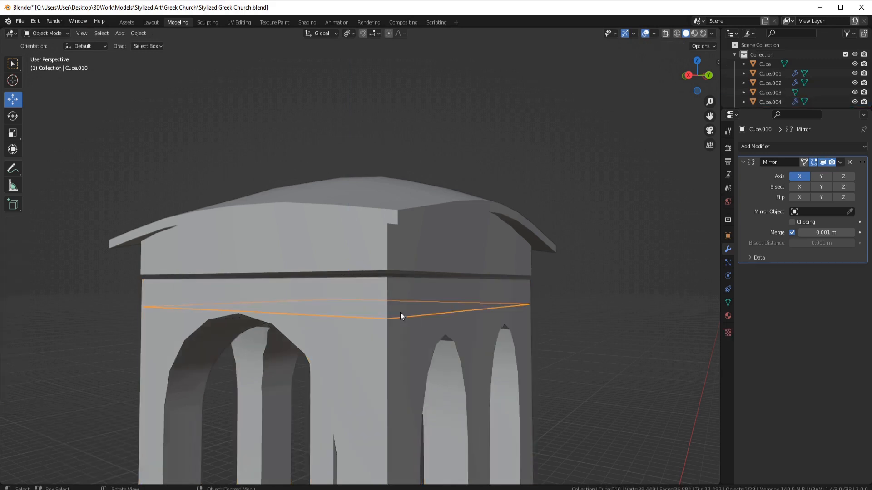
# Build the separated loop into a thick band around the tower top and divide it into three horizontal strips
pyautogui.click(408, 293)
pyautogui.press('Tab')
pyautogui.press('l')
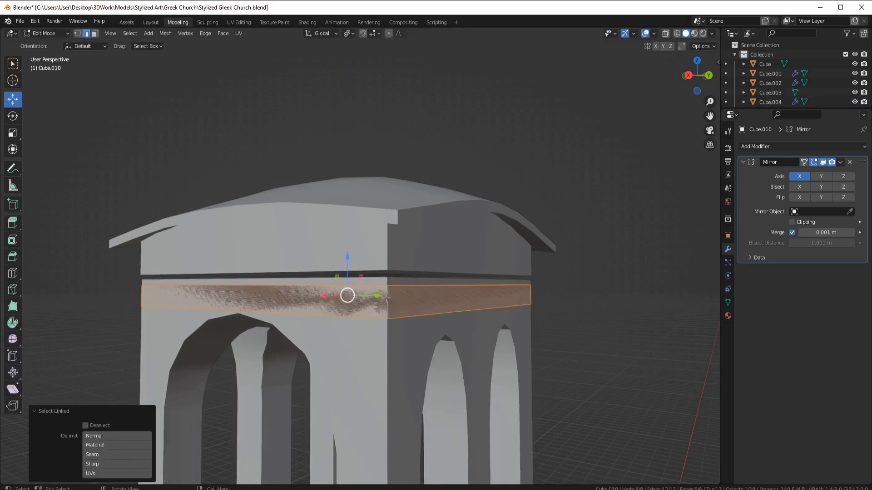
pyautogui.click(557, 314)
pyautogui.scroll(2, 608, 379)
pyautogui.moveTo(557, 313); pyautogui.dragTo(615, 381, button='middle')
pyautogui.press('s')
pyautogui.click(601, 374)
pyautogui.moveTo(545, 352); pyautogui.dragTo(520, 326, button='middle')
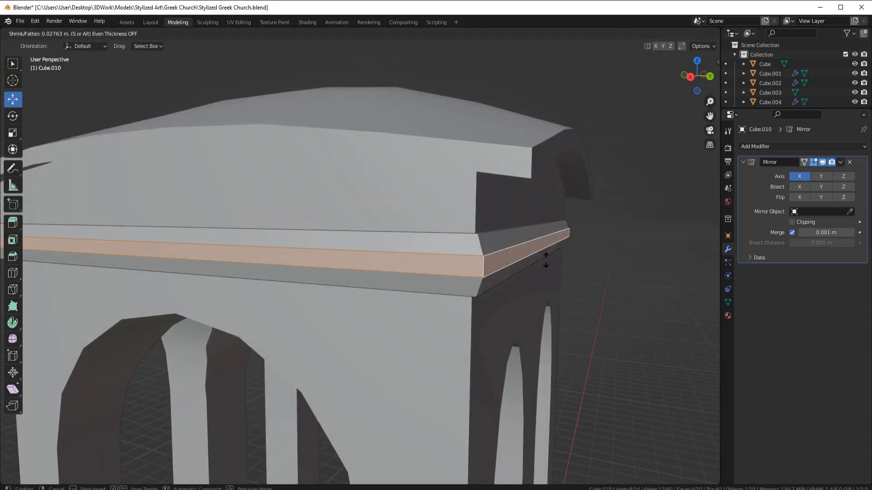
# Try to push the trim band's middle strip outward about 0.03 m without extruding, and undo it
pyautogui.click(524, 253)
pyautogui.moveTo(524, 252); pyautogui.dragTo(371, 287, button='middle')
pyautogui.press('Tab')
pyautogui.scroll(-4, 539, 255)
pyautogui.scroll(4, 372, 288)
pyautogui.press('Tab')
pyautogui.hotkey('ctrl', 'z')
pyautogui.hotkey('ctrl', 'z')
# Extrude the trim band's middle strip outward as a raised molding and leave mesh editing
pyautogui.scroll(1, 444, 255)
pyautogui.press('e')
pyautogui.rightClick(505, 264)
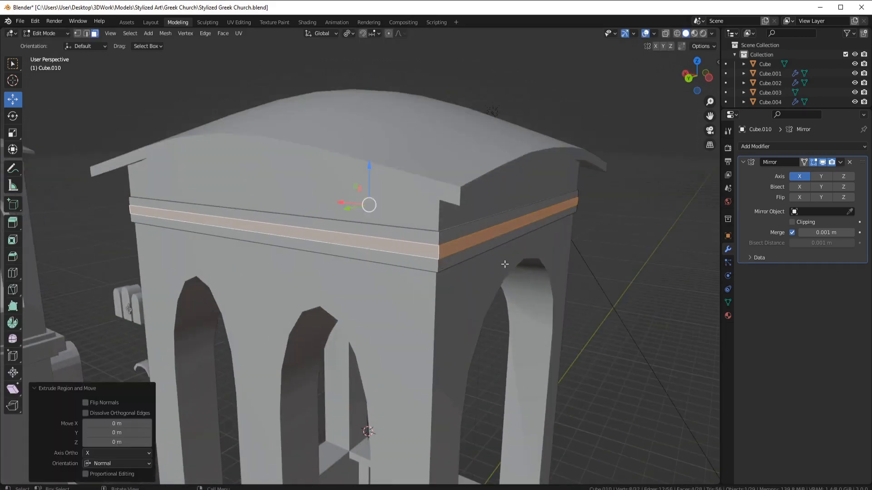
pyautogui.click(510, 259)
pyautogui.press('Tab')
pyautogui.moveTo(510, 259); pyautogui.dragTo(428, 308, button='middle')
# Duplicate the spare arched block standing beside the church and move the copy about 18 m along X toward the building
pyautogui.scroll(-3, 511, 248)
pyautogui.scroll(-5, 495, 261)
pyautogui.press('a')
pyautogui.hotkey('alt', 'a')
pyautogui.scroll(-2, 421, 257)
pyautogui.scroll(-1, 428, 309)
pyautogui.scroll(-3, 427, 311)
pyautogui.click(606, 350)
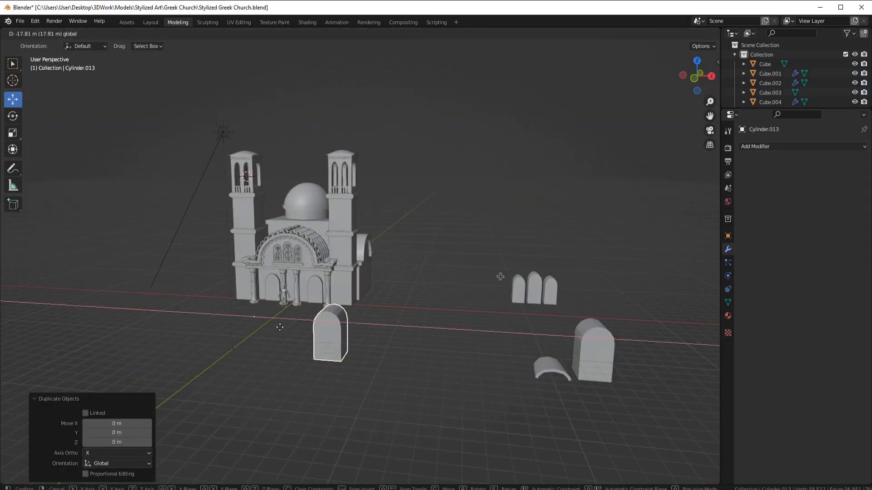
pyautogui.moveTo(280, 327); pyautogui.dragTo(254, 327)
# Set the copied arched block's origin to its geometry and shift it about 6.4 m along X toward the tower
pyautogui.press('KP_1')
pyautogui.scroll(2, 492, 306)
pyautogui.hotkey('ctrl', 'a')
pyautogui.click(466, 311)
pyautogui.rightClick(466, 312)
pyautogui.click(513, 322)
pyautogui.moveTo(493, 316); pyautogui.dragTo(396, 316)
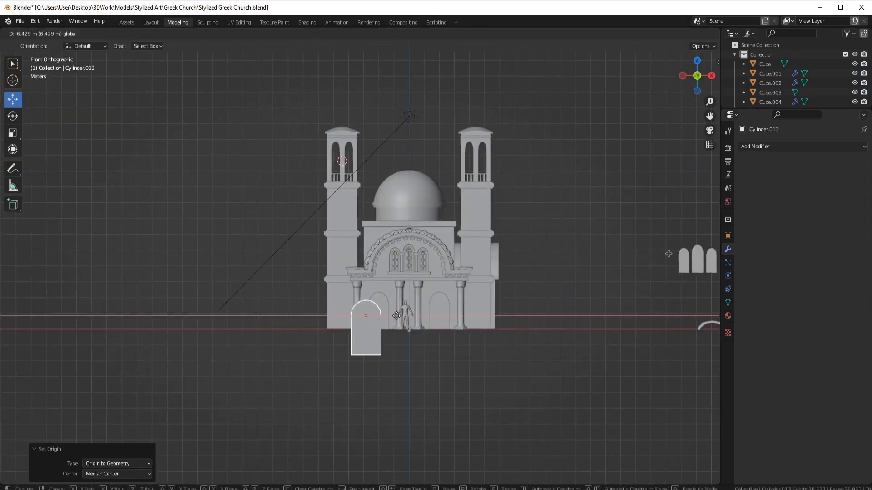
pyautogui.click(396, 316)
# Place the 3D cursor at the centre of the tower's upper section, snap the arched block to it, and pull it about 0.88 m forward
pyautogui.moveTo(396, 315); pyautogui.dragTo(406, 253, button='middle')
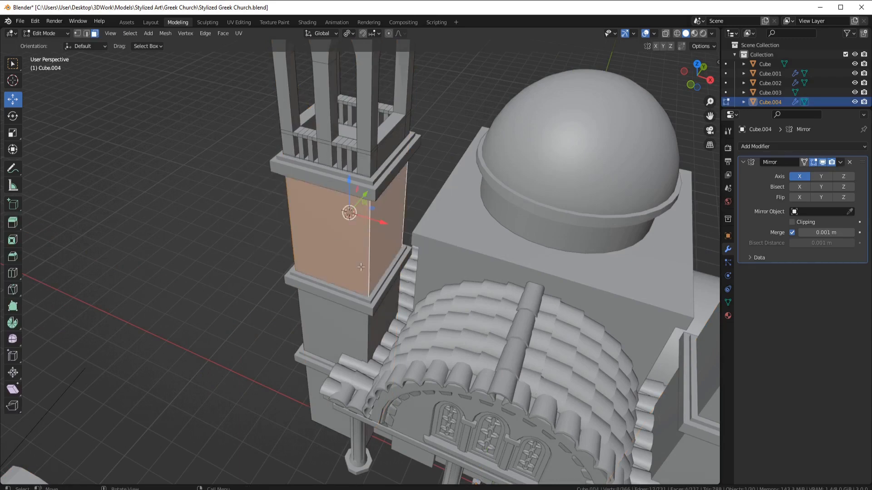
pyautogui.hotkey('shift', 's')
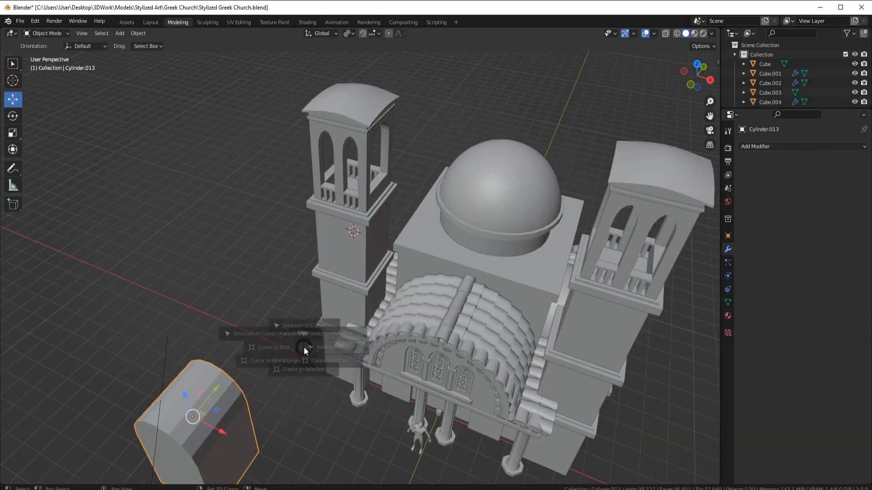
pyautogui.click(284, 326)
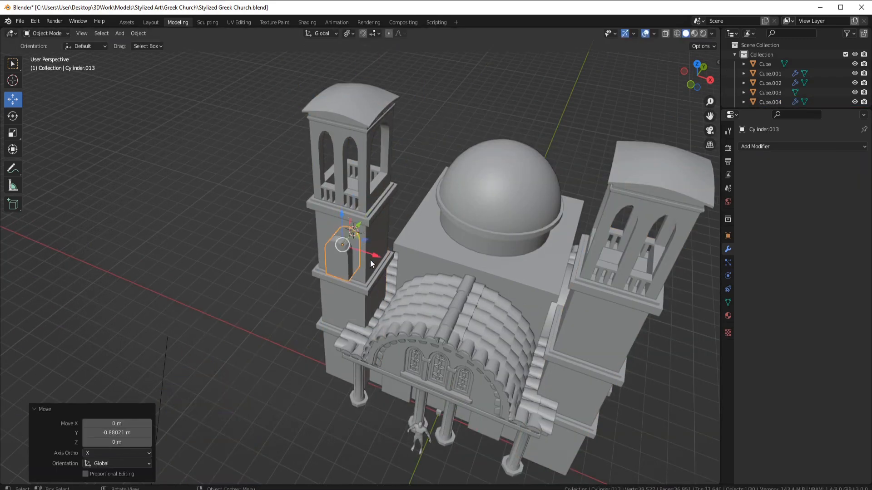
# Scale the arched block to 0.679 and raise it slightly on the tower's upper section
pyautogui.press('KP_1')
pyautogui.scroll(3, 355, 159)
pyautogui.click(357, 142)
pyautogui.scroll(2, 403, 151)
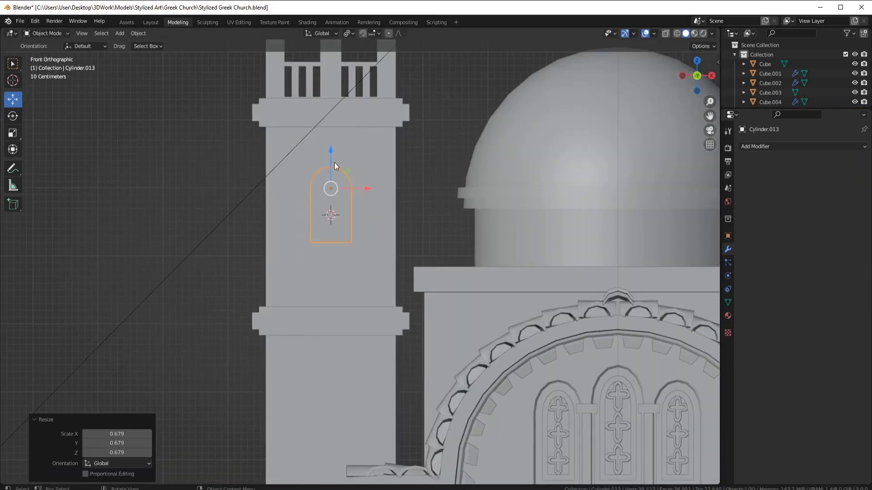
# Move the arched block about 0.14 m forward along Y through the tower's front face
pyautogui.scroll(-5, 345, 191)
pyautogui.moveTo(363, 225); pyautogui.dragTo(369, 252, button='middle')
pyautogui.scroll(5, 369, 253)
pyautogui.press('g')
pyautogui.press('y')
pyautogui.click(399, 256)
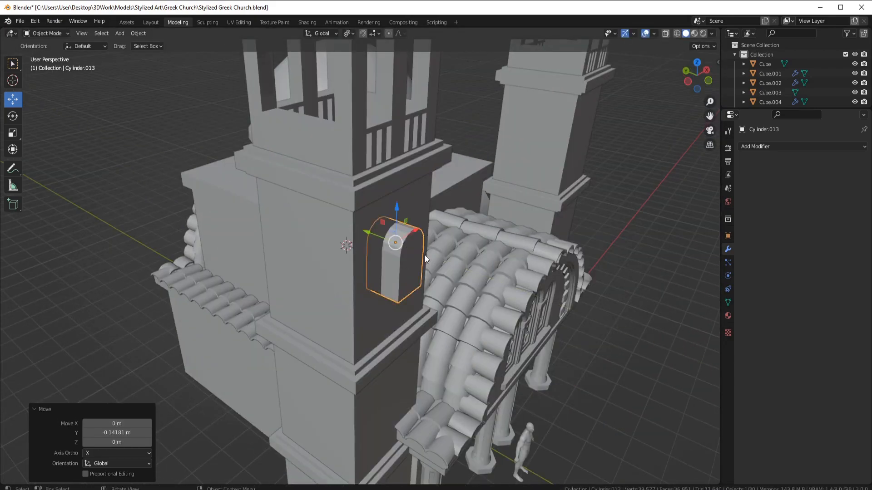
# Adjust the arched block's depth along Y at the tower front and scale it by 1.156
pyautogui.moveTo(449, 226); pyautogui.dragTo(356, 257, button='middle')
pyautogui.scroll(-4, 413, 201)
pyautogui.scroll(4, 405, 228)
pyautogui.scroll(4, 356, 257)
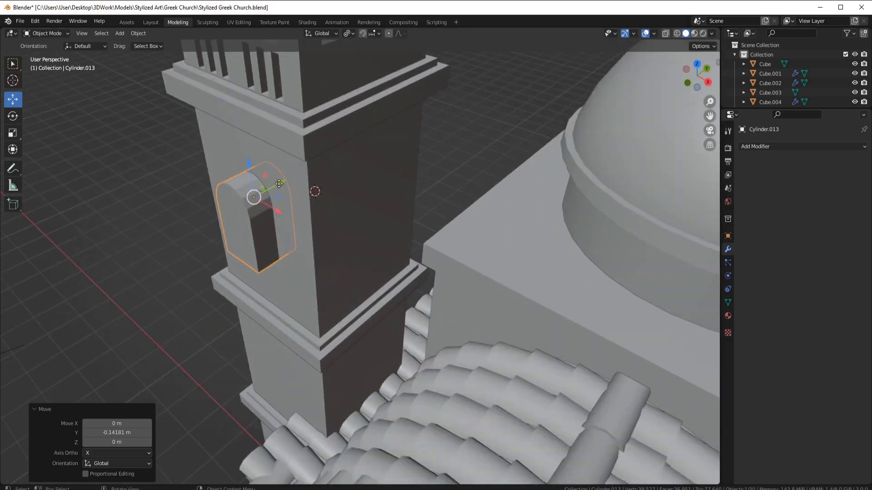
pyautogui.click(273, 188)
pyautogui.press('KP_1')
pyautogui.scroll(4, 351, 193)
pyautogui.press('s')
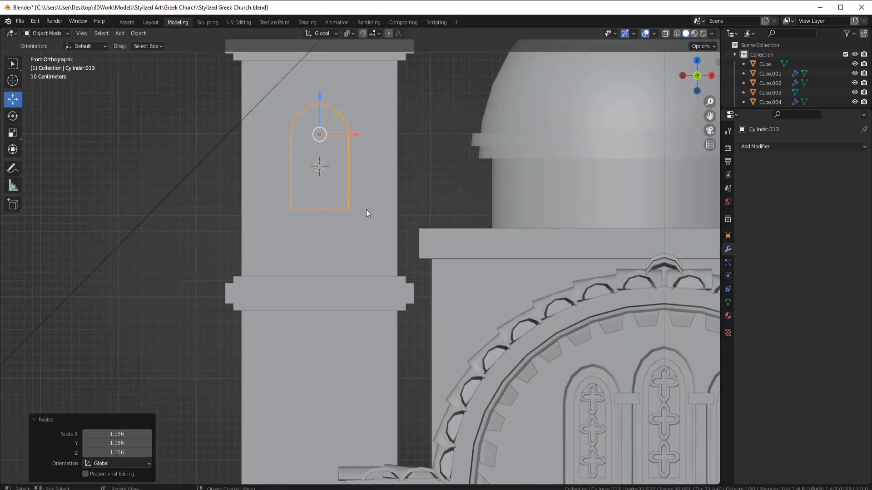
# Pivot around the 3D cursor and duplicate the arched block in 90° turns about Z, one for each tower side
pyautogui.moveTo(368, 214); pyautogui.dragTo(369, 260, button='middle')
pyautogui.press('.')
pyautogui.click(392, 269)
pyautogui.hotkey('shift', 'd')
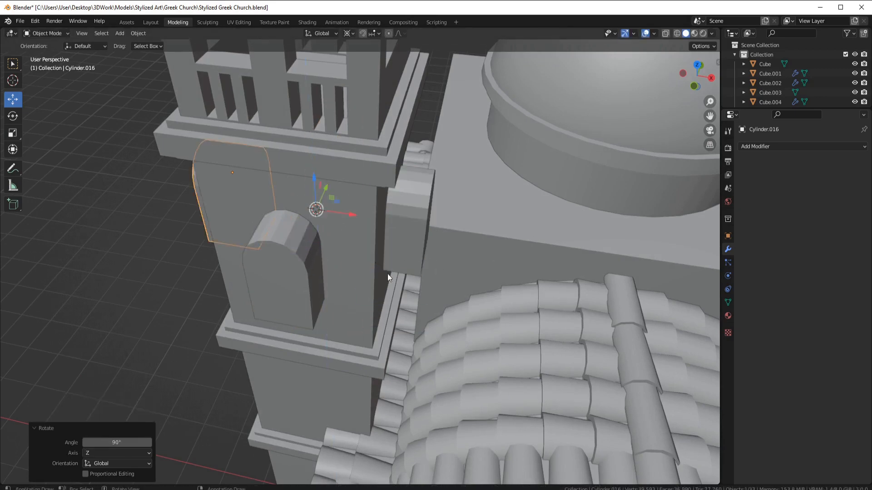
# Select the four arched blocks around the tower and join them into one cutter object
pyautogui.scroll(-4, 388, 274)
pyautogui.moveTo(388, 274); pyautogui.dragTo(413, 255, button='middle')
pyautogui.keyDown('shift'); pyautogui.click(319, 272); pyautogui.keyUp('shift')
pyautogui.keyDown('shift'); pyautogui.click(391, 231); pyautogui.keyUp('shift')
pyautogui.keyDown('shift'); pyautogui.click(333, 234); pyautogui.keyUp('shift')
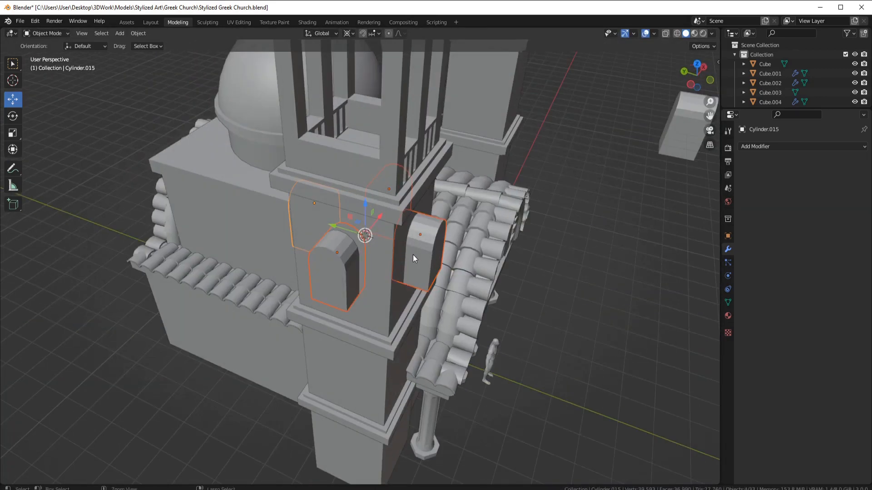
pyautogui.hotkey('ctrl', 'j')
pyautogui.click(363, 301)
# Cut window openings in the tower's upper section with an applied Boolean Difference modifier using the joined arched blocks
pyautogui.moveTo(431, 297); pyautogui.dragTo(370, 262, button='middle')
pyautogui.scroll(1, 383, 245)
pyautogui.click(375, 234)
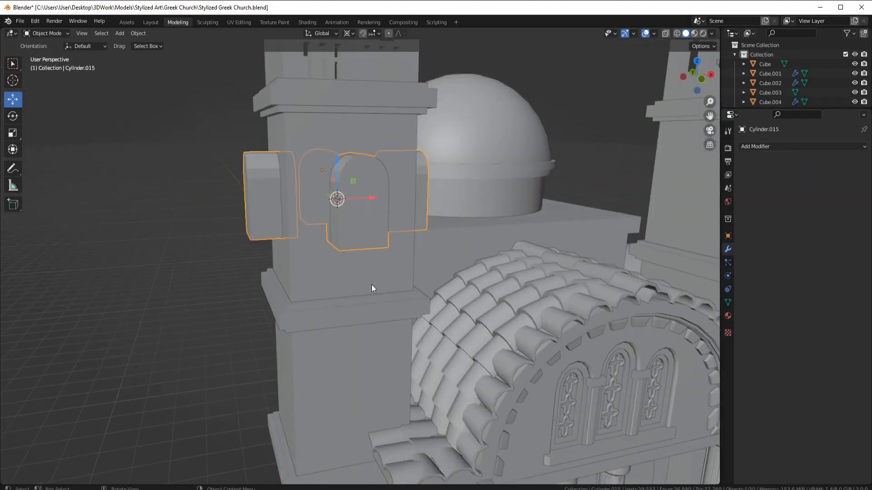
pyautogui.click(371, 288)
pyautogui.click(801, 146)
pyautogui.click(694, 194)
pyautogui.click(849, 308)
pyautogui.click(364, 235)
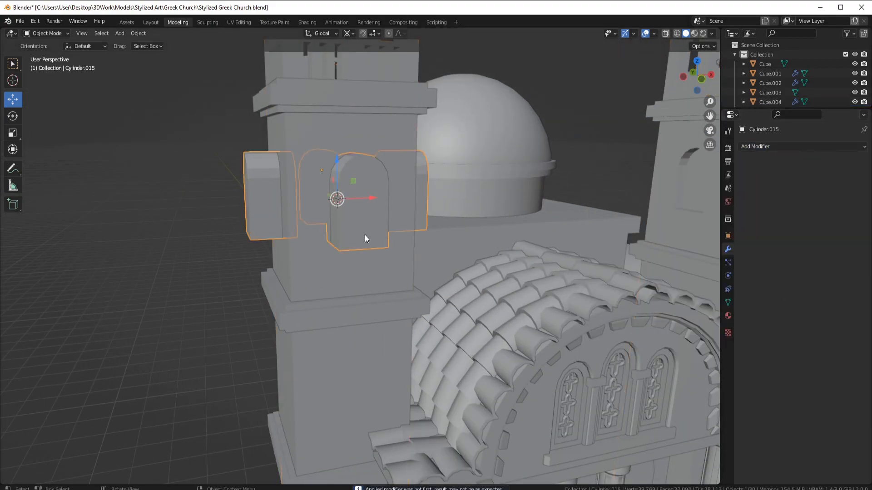
# Duplicate the joined window cutters and lower the copy about 3.02 m to the tower's middle section
pyautogui.press('h')
pyautogui.moveTo(364, 235); pyautogui.dragTo(346, 241, button='middle')
pyautogui.scroll(4, 383, 254)
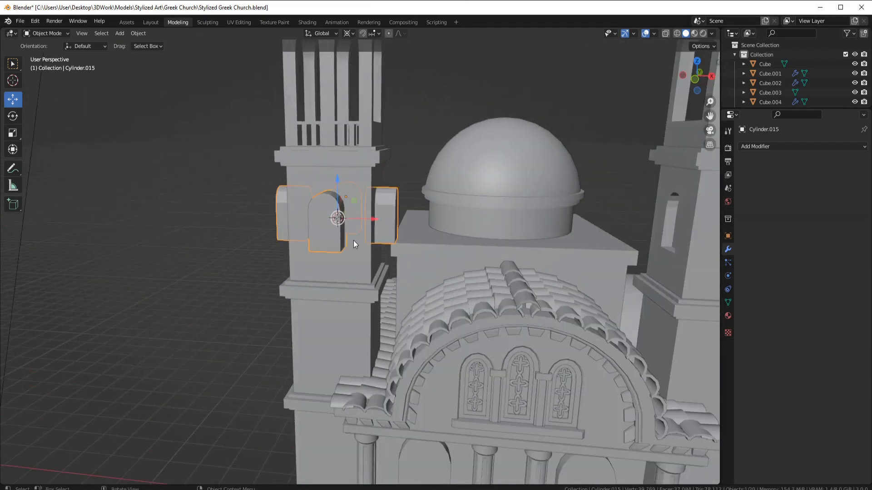
pyautogui.press('KP_1')
pyautogui.keyDown('shift'); pyautogui.moveTo(384, 296); pyautogui.dragTo(364, 228, button='middle'); pyautogui.keyUp('shift')
pyautogui.hotkey('shift', 'd')
pyautogui.rightClick(364, 228)
pyautogui.moveTo(325, 110); pyautogui.dragTo(331, 229)
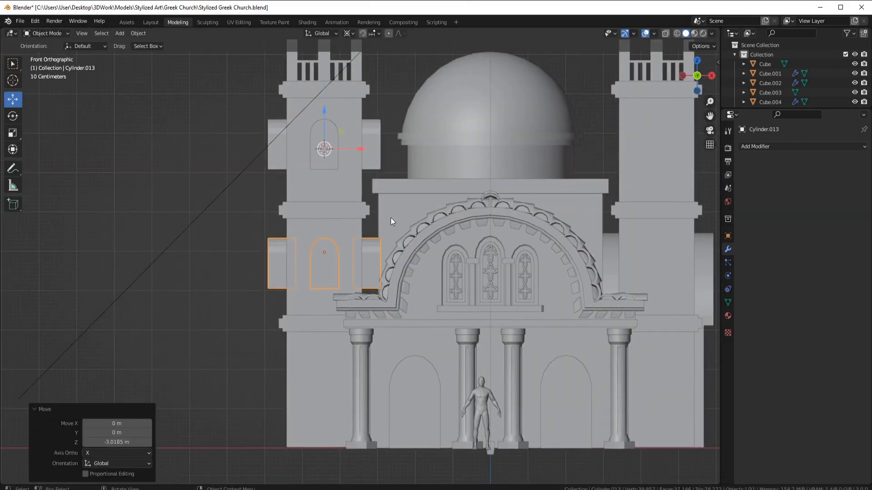
# Place another cutter copy at the tower's lowest section and delete its arched block on the church side
pyautogui.moveTo(391, 218); pyautogui.dragTo(338, 64, button='middle')
pyautogui.moveTo(357, 172); pyautogui.dragTo(358, 176)
pyautogui.moveTo(441, 219); pyautogui.dragTo(550, 263, button='middle')
pyautogui.scroll(4, 481, 297)
pyautogui.moveTo(480, 297); pyautogui.dragTo(343, 256, button='middle')
pyautogui.click(508, 349)
pyautogui.press('h')
pyautogui.press('l')
pyautogui.press('x')
pyautogui.click(364, 199)
pyautogui.press('Tab')
# Reveal the hidden objects and join the middle and lowest window cutters into one object
pyautogui.hotkey('alt', 'h')
pyautogui.click(342, 256)
pyautogui.click(342, 256)
pyautogui.keyDown('shift'); pyautogui.click(355, 346); pyautogui.keyUp('shift')
pyautogui.hotkey('ctrl', 'j')
pyautogui.click(348, 223)
pyautogui.click(375, 239)
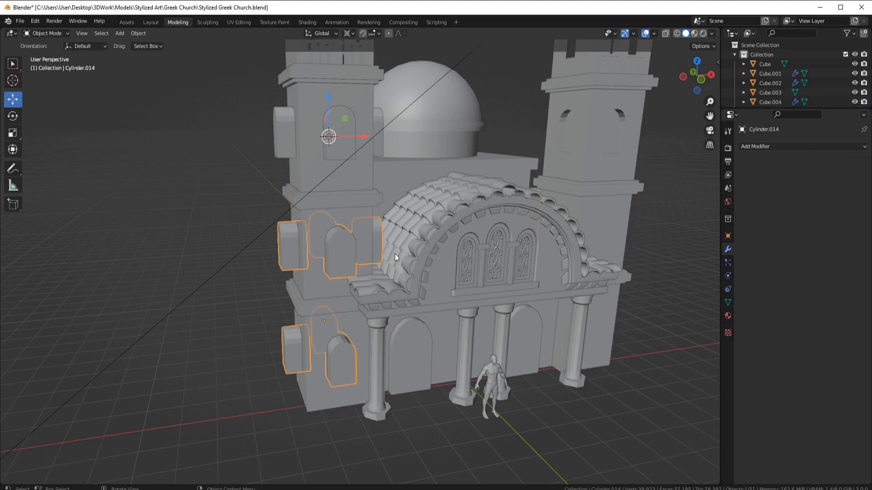
# Add a Boolean Difference modifier to the towers using the joined middle and lowest cutters
pyautogui.moveTo(409, 257); pyautogui.dragTo(399, 240, button='middle')
pyautogui.click(354, 203)
pyautogui.click(772, 146)
pyautogui.click(693, 192)
pyautogui.click(849, 308)
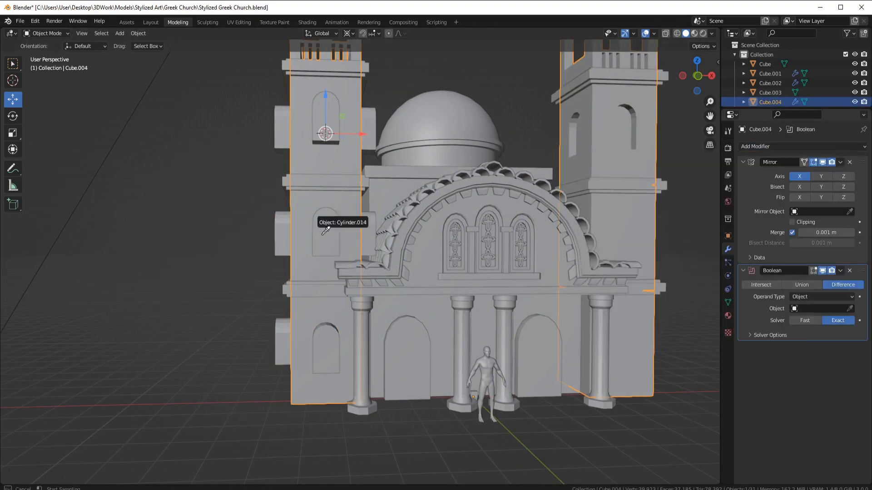
pyautogui.moveTo(409, 281); pyautogui.dragTo(341, 227, button='middle')
# Delete the two window cutter objects from the tower
pyautogui.scroll(-4, 368, 221)
pyautogui.scroll(-3, 331, 258)
pyautogui.scroll(4, 336, 281)
pyautogui.click(340, 227)
pyautogui.moveTo(341, 227); pyautogui.dragTo(348, 310, button='middle')
pyautogui.press('Delete')
pyautogui.moveTo(336, 190); pyautogui.dragTo(304, 241, button='middle')
pyautogui.scroll(2, 304, 240)
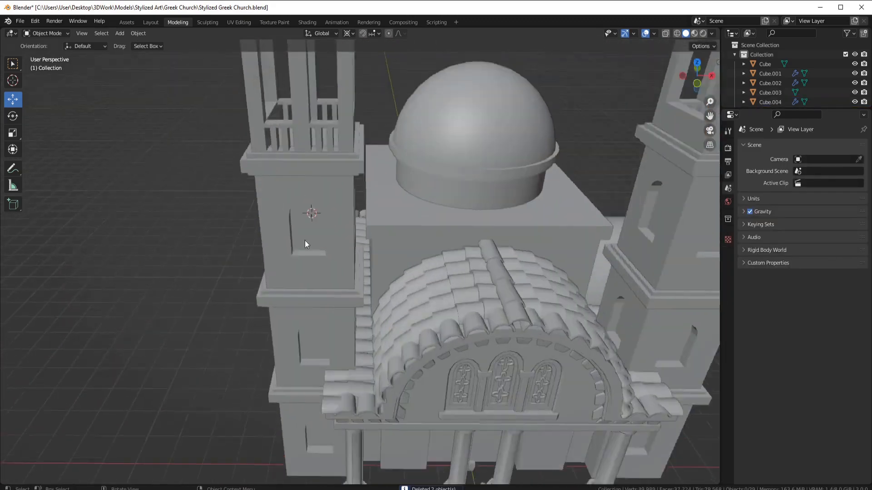
# Duplicate the inner face loop of the upper front window opening and pull the copy about 0.46 m forward along Y
pyautogui.click(305, 240)
pyautogui.press('Tab')
pyautogui.scroll(5, 302, 222)
pyautogui.moveTo(296, 195); pyautogui.dragTo(265, 257, button='middle')
pyautogui.moveTo(215, 187); pyautogui.dragTo(205, 180, button='middle')
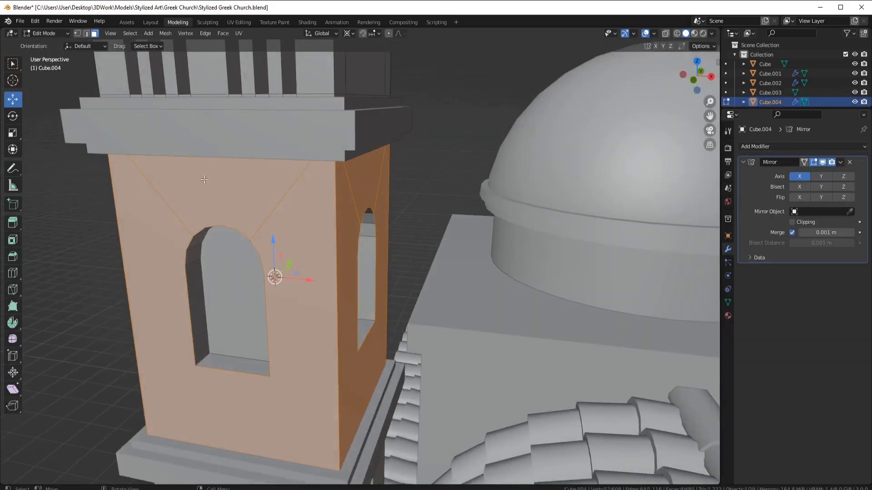
pyautogui.keyDown('alt'); pyautogui.click(193, 262); pyautogui.keyUp('alt')
pyautogui.hotkey('shift', 'd')
pyautogui.press('Escape')
pyautogui.moveTo(193, 262); pyautogui.dragTo(274, 275, button='middle')
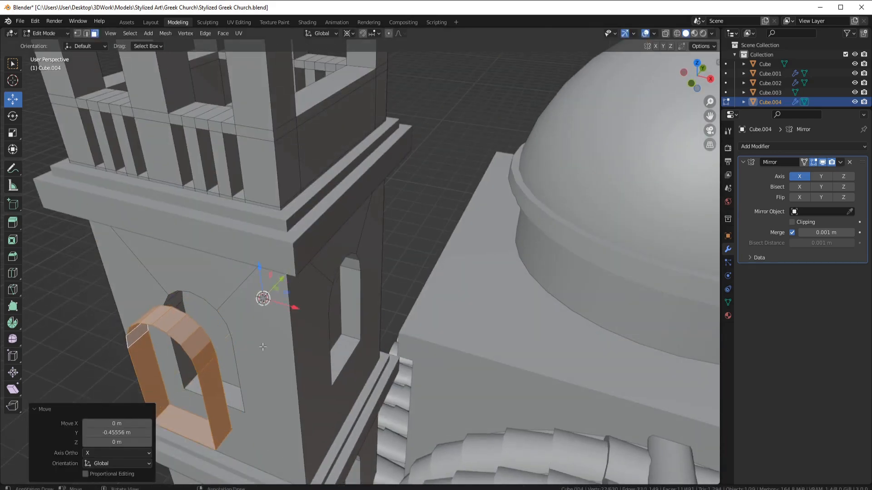
# Separate the copied window faces into their own object and leave mesh editing
pyautogui.moveTo(263, 347); pyautogui.dragTo(297, 290, button='middle')
pyautogui.press('KP_1')
pyautogui.keyDown('shift'); pyautogui.moveTo(302, 230); pyautogui.dragTo(365, 248, button='middle'); pyautogui.keyUp('shift')
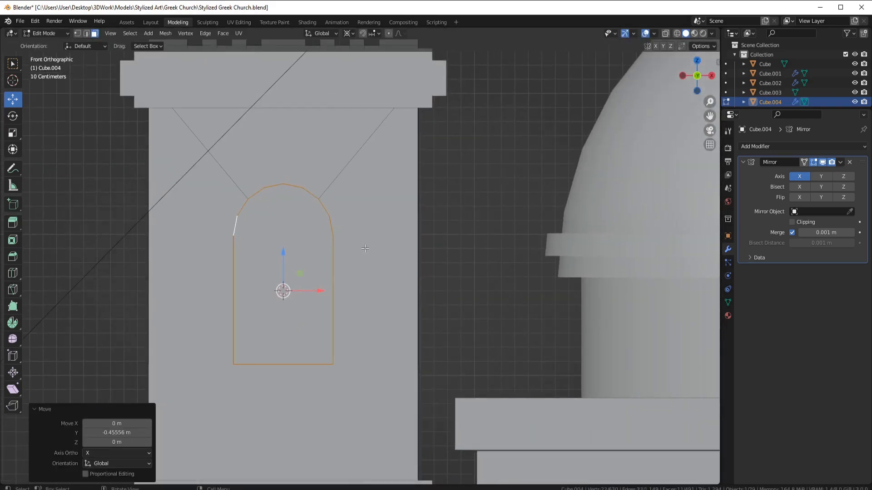
pyautogui.press('Tab')
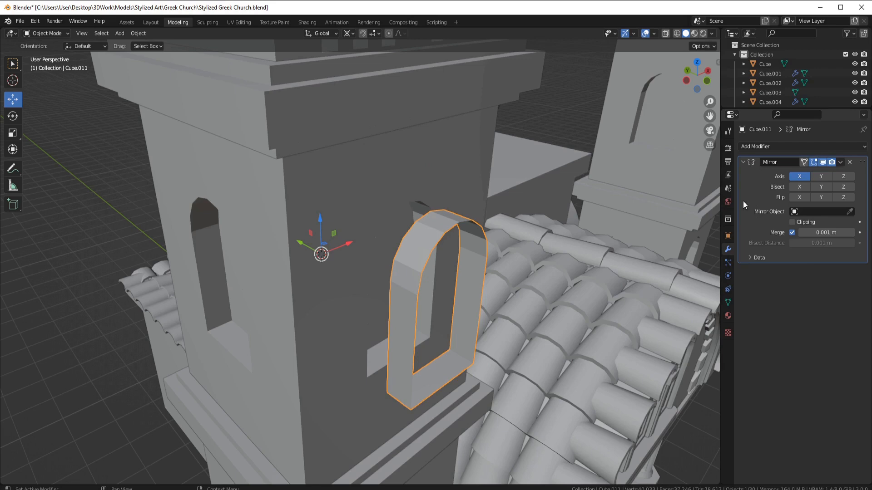
# Add a Solidify modifier with 0.11 m even thickness to the window frame and push the frame back about 0.26 m along Y
pyautogui.click(771, 146)
pyautogui.click(707, 309)
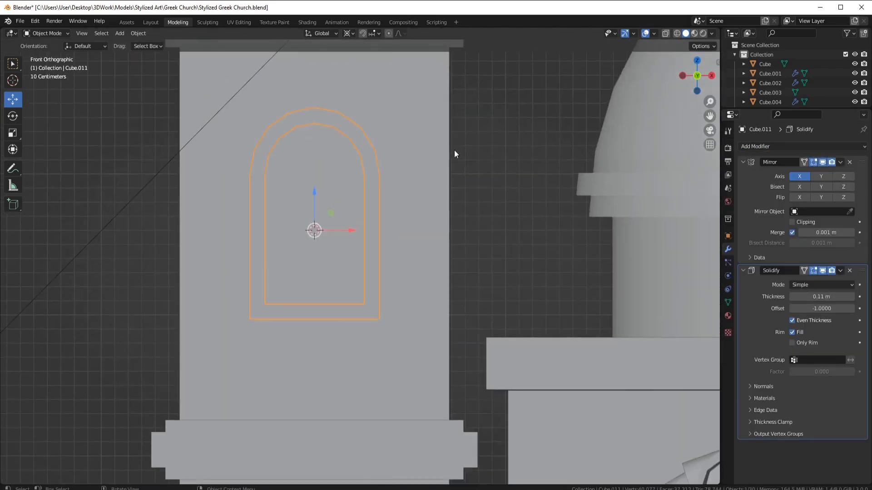
pyautogui.press('g')
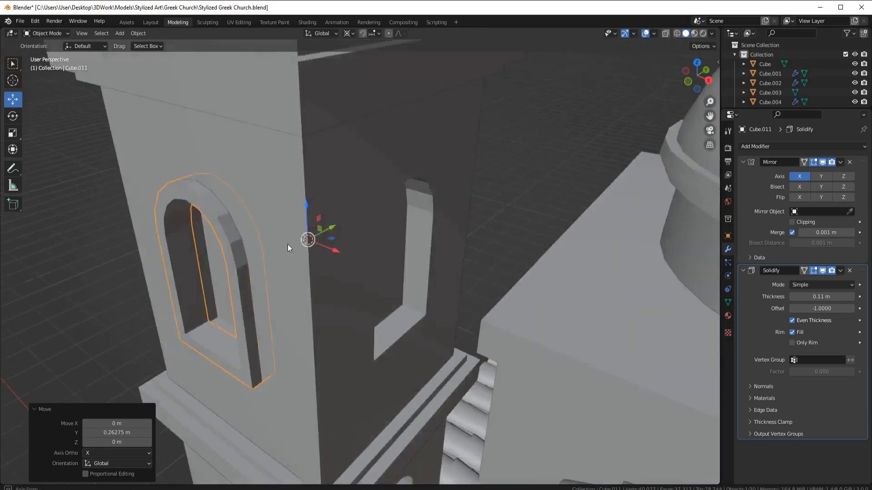
pyautogui.moveTo(287, 244); pyautogui.dragTo(240, 189, button='middle')
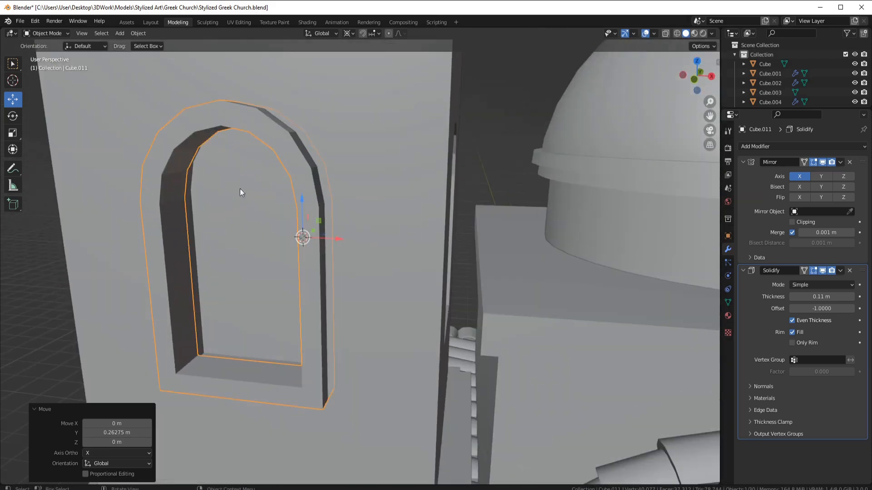
# Apply the frame's Solidify modifier and profile its front face using two loop cuts and the strip between them
pyautogui.scroll(2, 240, 189)
pyautogui.press('Return')
pyautogui.press('Escape')
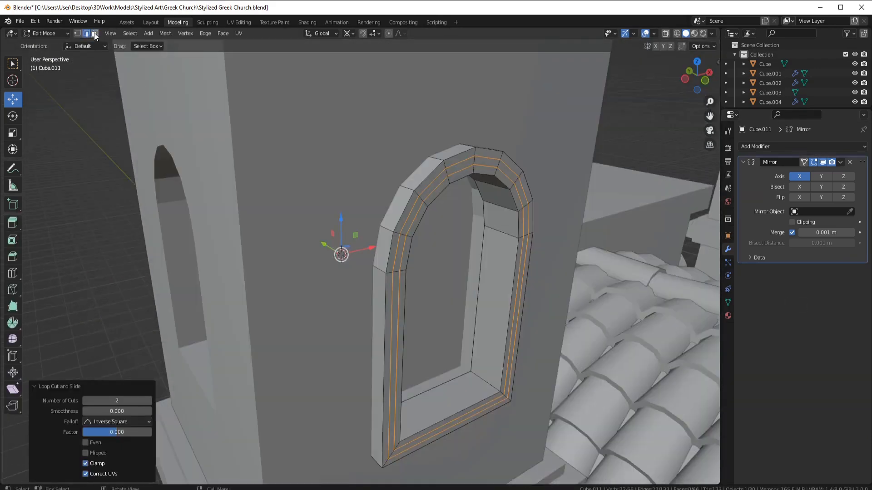
pyautogui.click(95, 33)
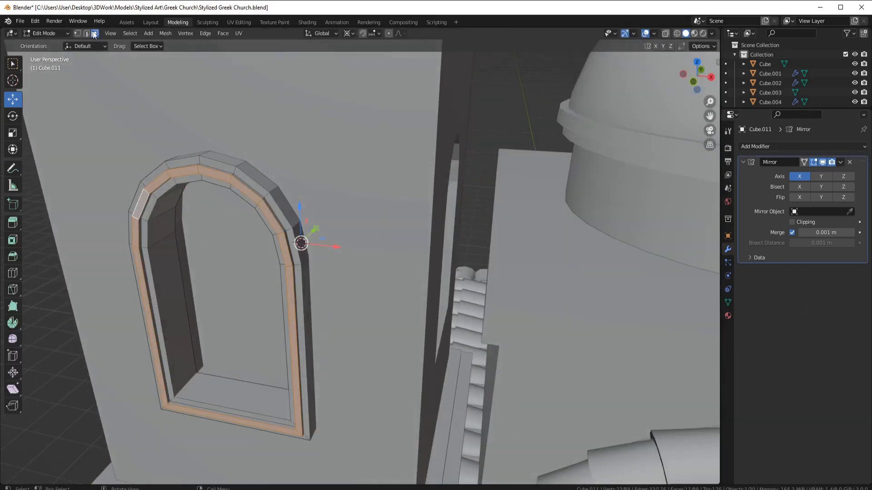
pyautogui.click(359, 231)
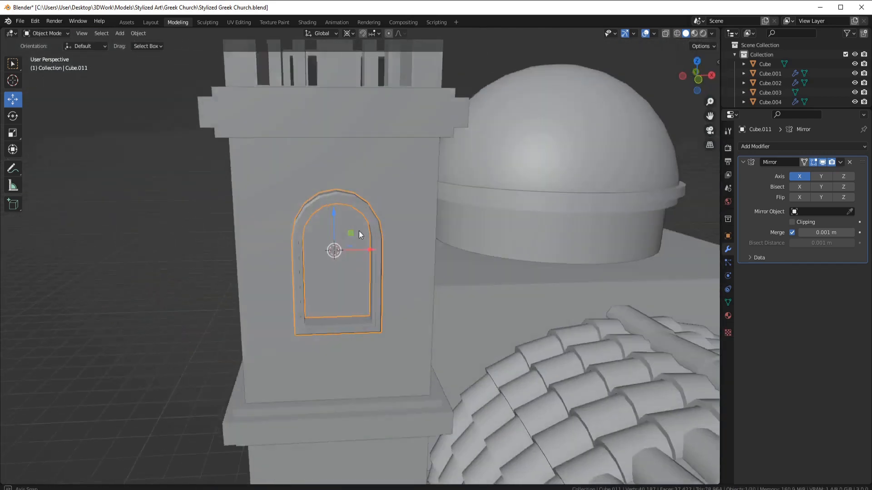
# Extend the bottom of the window frame forward and sideways into a projecting sill, evening its height by about 0.008 m along Z
pyautogui.press('Tab')
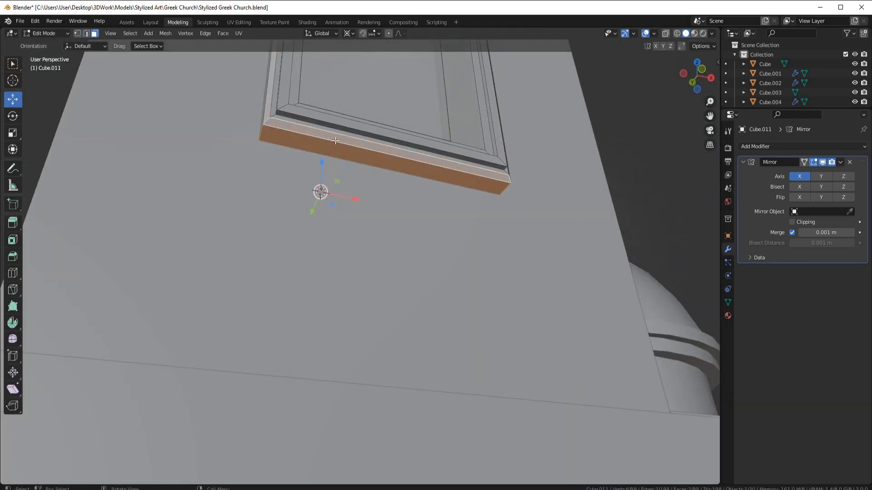
pyautogui.click(336, 150)
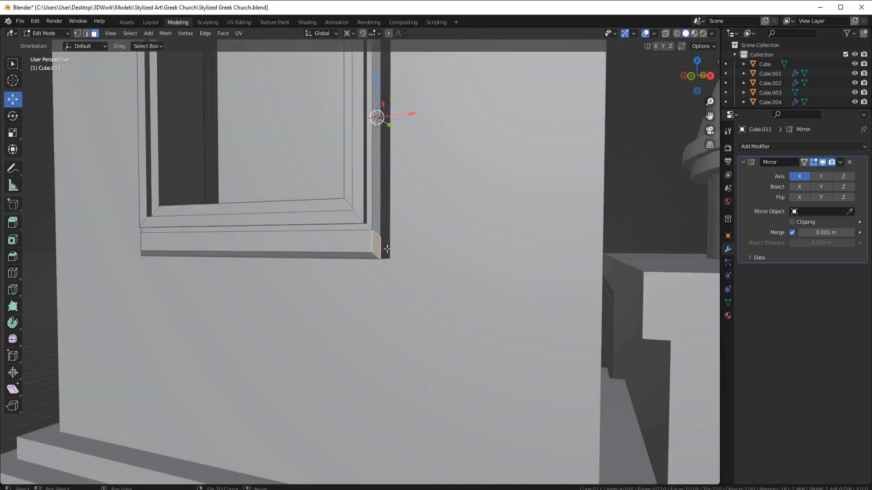
pyautogui.click(548, 291)
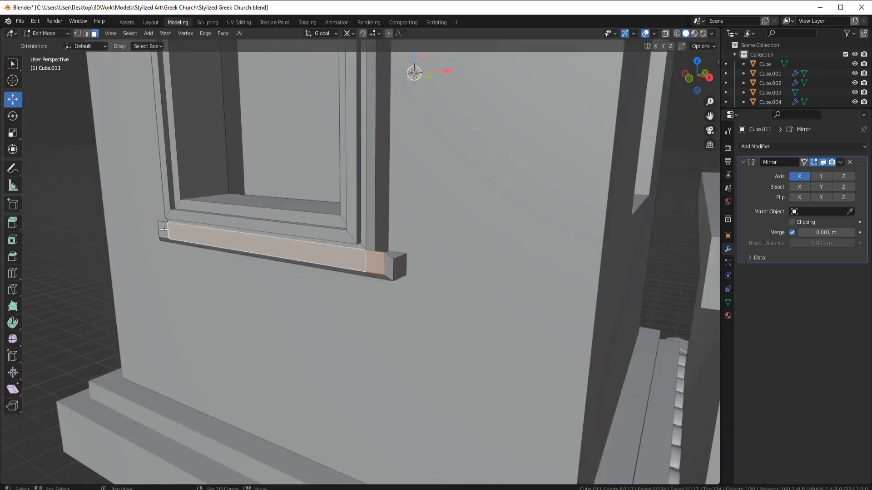
pyautogui.moveTo(409, 70); pyautogui.dragTo(409, 72)
pyautogui.click(411, 73)
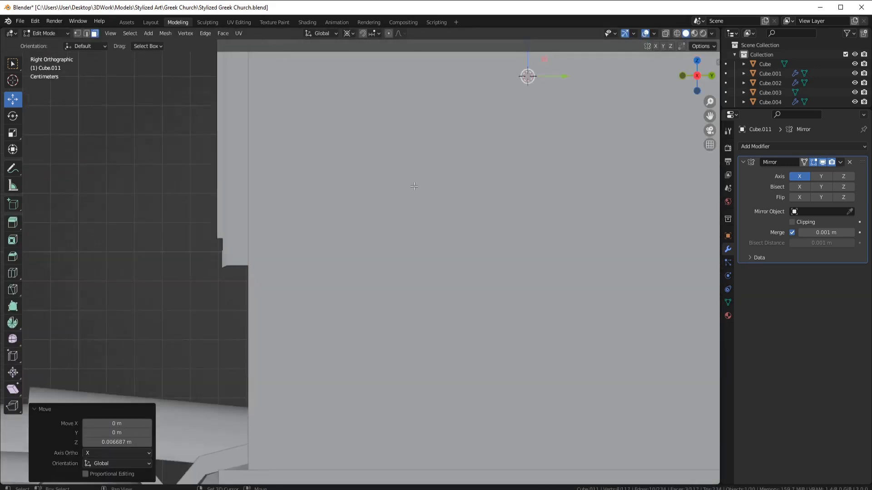
pyautogui.keyDown('shift'); pyautogui.moveTo(414, 186); pyautogui.dragTo(419, 237, button='middle'); pyautogui.keyUp('shift')
pyautogui.moveTo(534, 87); pyautogui.dragTo(534, 85)
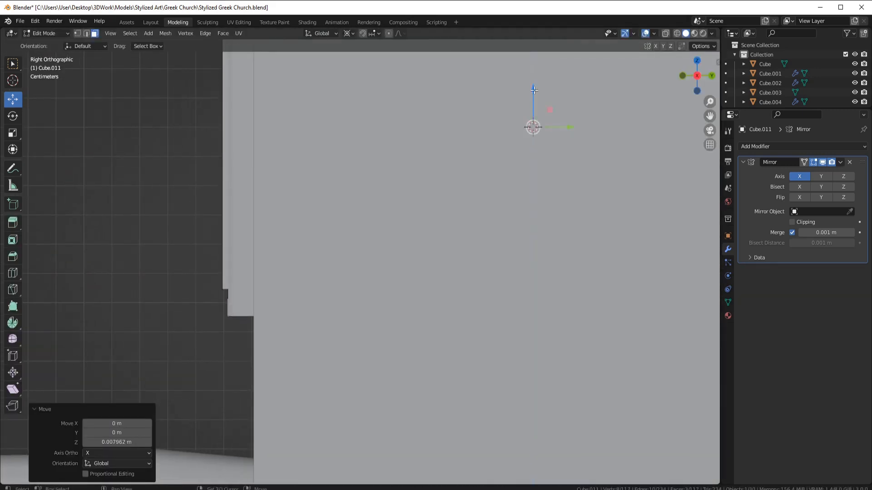
pyautogui.click(538, 199)
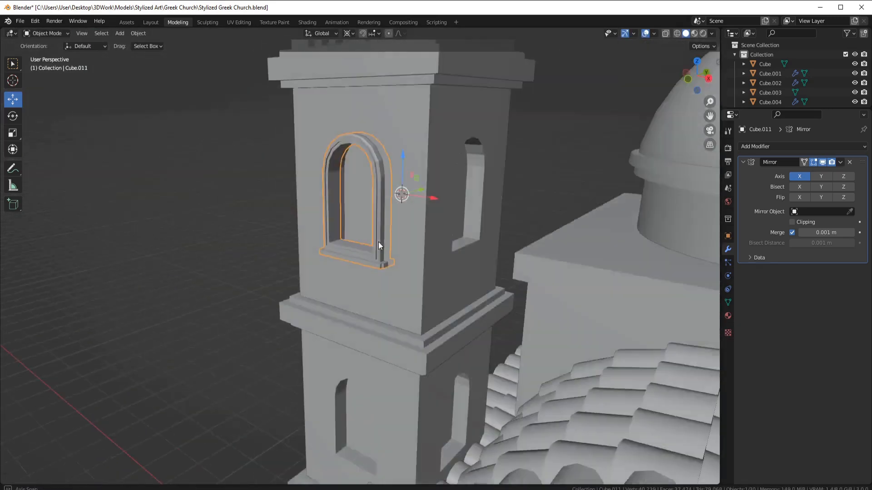
# Set the pivot to Individual Origins and align the spare cross ornament with the upper front tower window along X and Z
pyautogui.scroll(-8, 377, 242)
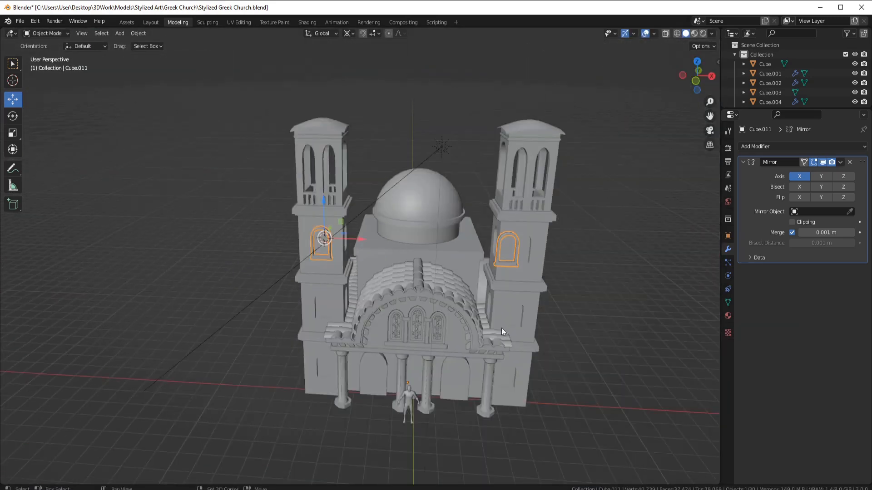
pyautogui.click(594, 320)
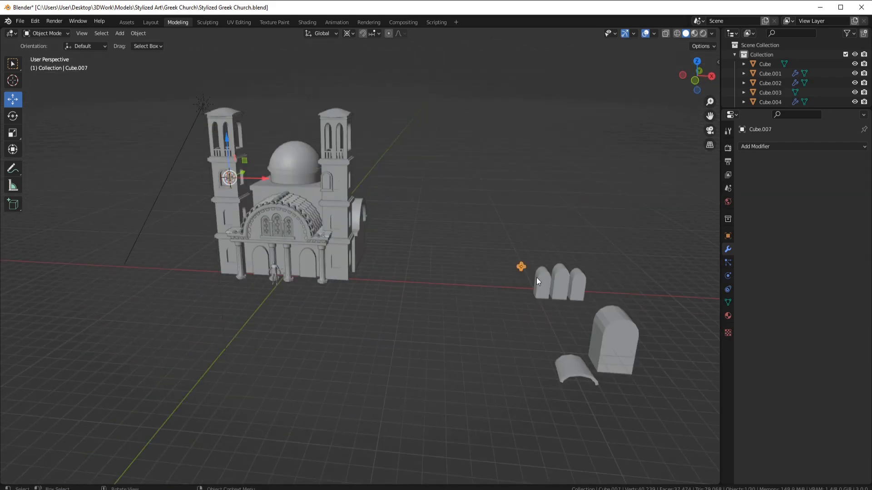
pyautogui.press('KP_1')
pyautogui.press('.')
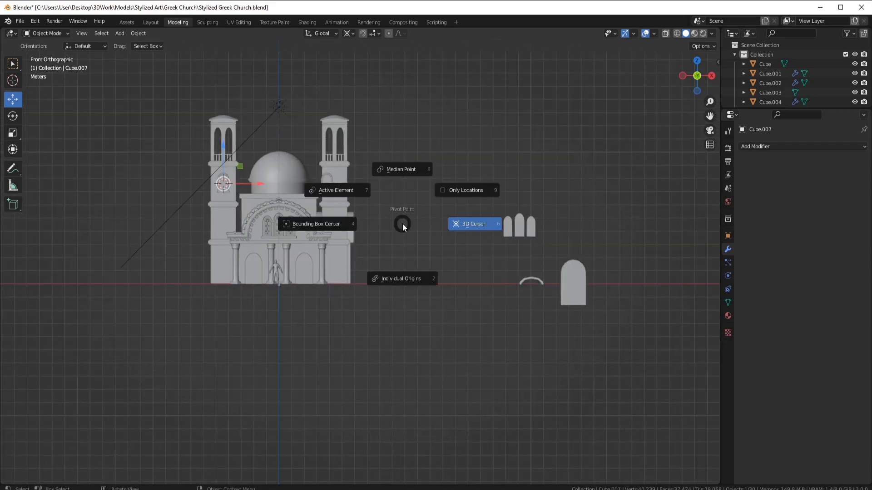
pyautogui.click(409, 278)
pyautogui.moveTo(529, 221); pyautogui.dragTo(254, 221)
pyautogui.scroll(10, 214, 198)
pyautogui.moveTo(327, 323); pyautogui.dragTo(327, 78)
pyautogui.scroll(4, 354, 130)
pyautogui.keyDown('shift'); pyautogui.moveTo(354, 130); pyautogui.dragTo(351, 262, button='middle'); pyautogui.keyUp('shift')
pyautogui.moveTo(328, 249); pyautogui.dragTo(364, 253)
# Move the cross about 8.7 m back along Y and adjust its depth until it sits inside the window frame
pyautogui.moveTo(376, 236); pyautogui.dragTo(427, 277, button='middle')
pyautogui.scroll(-10, 429, 281)
pyautogui.moveTo(457, 332); pyautogui.dragTo(330, 241)
pyautogui.scroll(12, 362, 248)
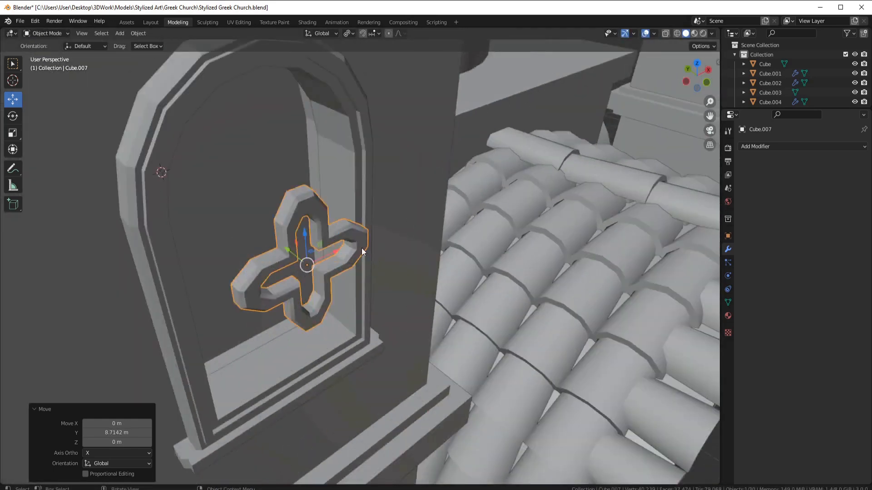
pyautogui.keyDown('shift'); pyautogui.moveTo(349, 222); pyautogui.dragTo(426, 246, button='middle'); pyautogui.keyUp('shift')
pyautogui.moveTo(395, 207); pyautogui.dragTo(430, 189, button='middle')
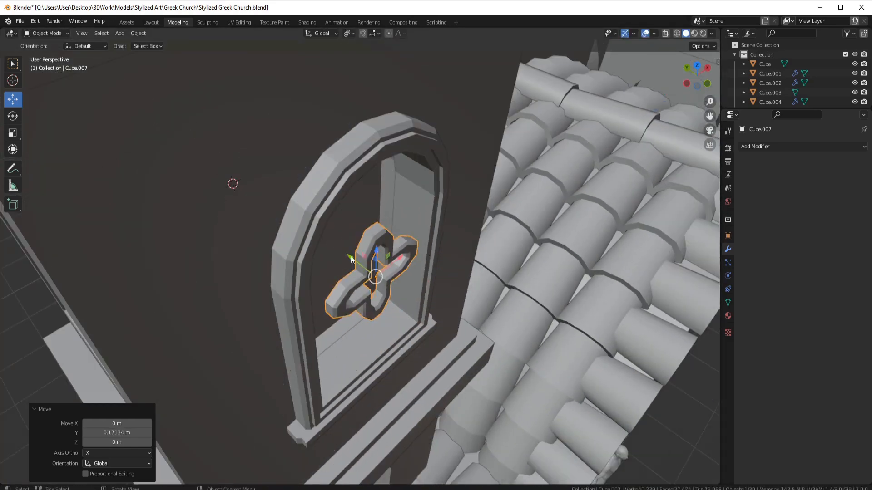
# Scale the cross down and place its mesh in the window opening's upper left, raised about 0.36 m
pyautogui.press('KP_1')
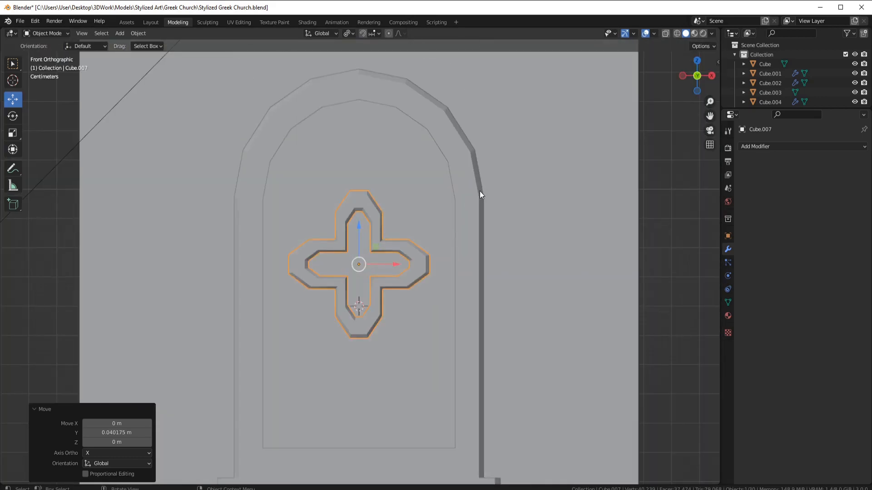
pyautogui.press('s')
pyautogui.press('Tab')
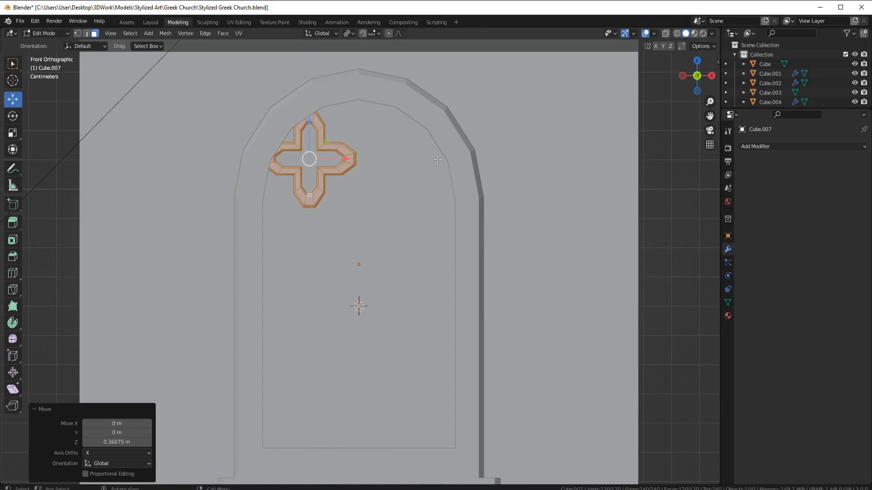
# Try to stack two duplicated crosses below the first at about 0.33 m spacing, and delete the copies
pyautogui.moveTo(307, 206); pyautogui.dragTo(308, 225)
pyautogui.keyDown('shift'); pyautogui.moveTo(363, 298); pyautogui.dragTo(363, 236, button='middle'); pyautogui.keyUp('shift')
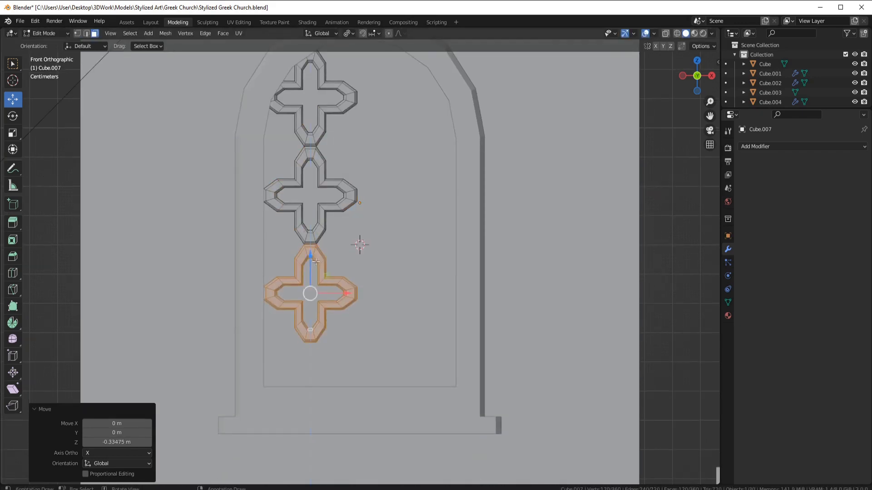
pyautogui.scroll(-1, 360, 245)
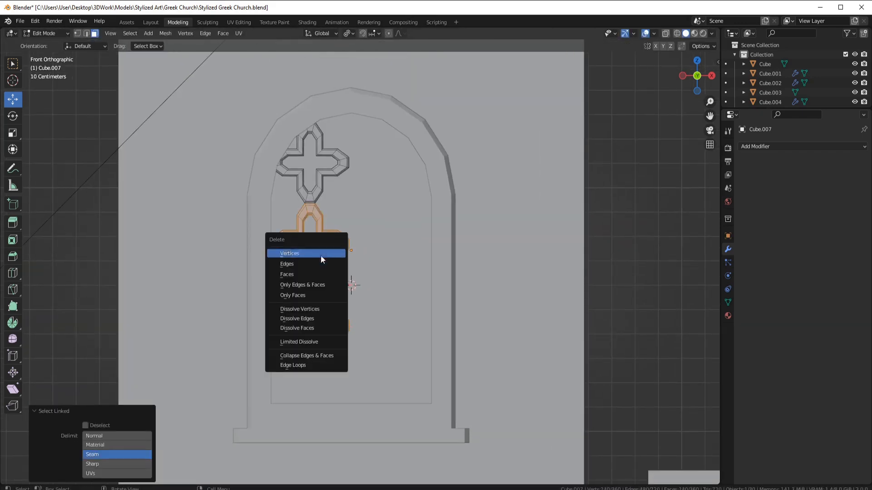
pyautogui.click(320, 254)
# Add an Array modifier with count 3 and Z relative offset -0.990 to the cross, and lengthen its lower arm by about 0.057 m
pyautogui.moveTo(320, 255); pyautogui.dragTo(99, 50, button='middle')
pyautogui.click(758, 146)
pyautogui.click(772, 161)
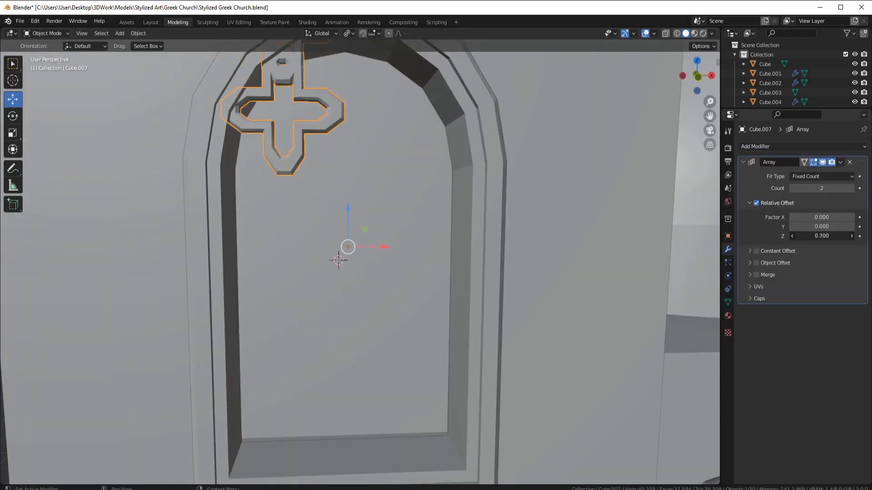
pyautogui.moveTo(821, 236); pyautogui.dragTo(790, 236)
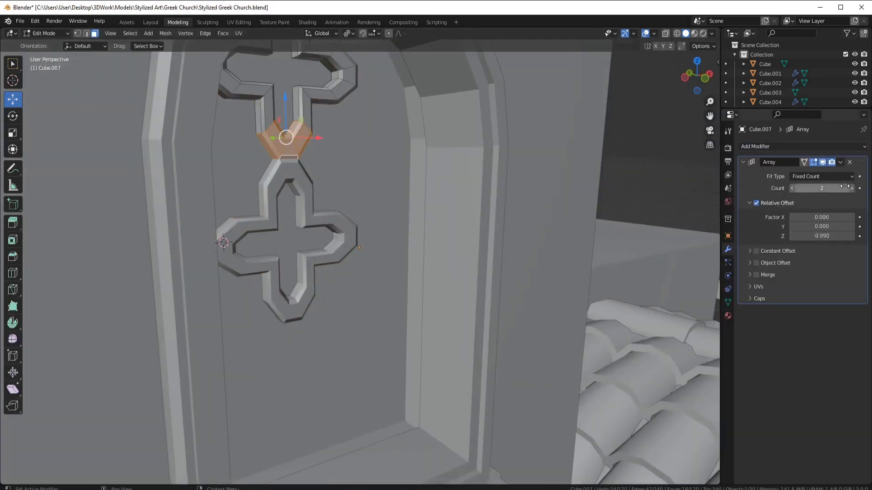
pyautogui.press('g')
pyautogui.click(307, 159)
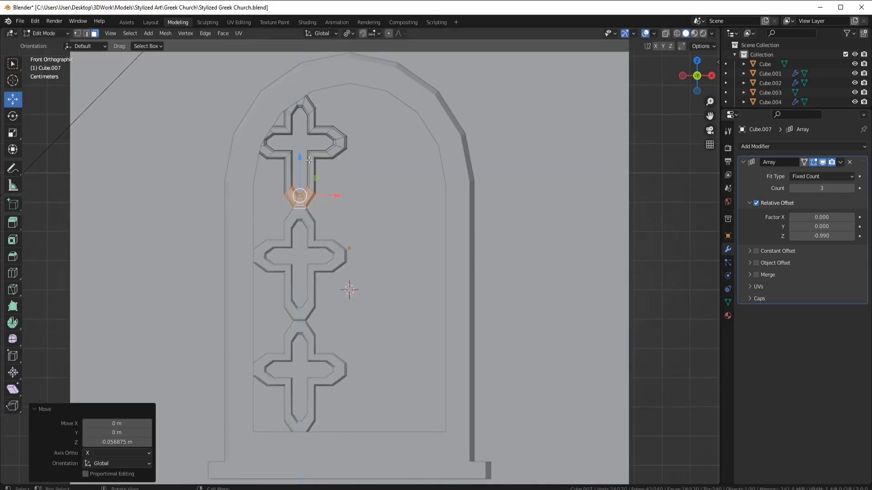
# Try to apply the cross's Array modifier and select its edge loops, and undo those changes
pyautogui.press('Tab')
pyautogui.hotkey('ctrl', 'a')
pyautogui.press('Tab')
pyautogui.moveTo(231, 149); pyautogui.dragTo(263, 156, button='middle')
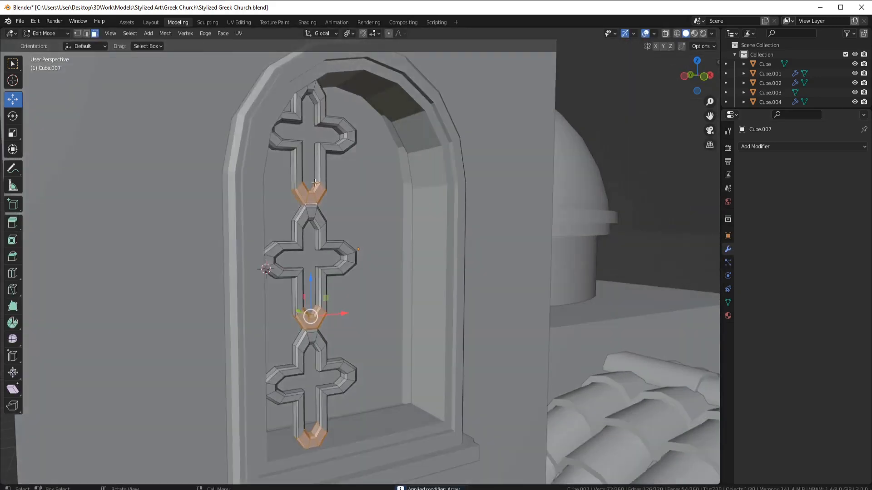
pyautogui.scroll(1, 263, 155)
pyautogui.click(87, 33)
pyautogui.scroll(1, 305, 212)
pyautogui.moveTo(291, 227); pyautogui.dragTo(272, 209, button='middle')
pyautogui.keyDown('alt'); pyautogui.click(310, 213); pyautogui.keyUp('alt')
pyautogui.press('Tab')
pyautogui.hotkey('ctrl', 'z')
pyautogui.hotkey('ctrl', 'z')
pyautogui.hotkey('ctrl', 'z')
pyautogui.hotkey('ctrl', 'z')
pyautogui.hotkey('ctrl', 'z')
# Mark the long edge loops around the top cross's outline as UV seams
pyautogui.click(336, 207)
pyautogui.keyDown('alt'); pyautogui.click(336, 209); pyautogui.keyUp('alt')
pyautogui.keyDown('alt'); pyautogui.keyDown('shift'); pyautogui.click(283, 207); pyautogui.keyUp('shift'); pyautogui.keyUp('alt')
pyautogui.rightClick(282, 207)
pyautogui.click(273, 333)
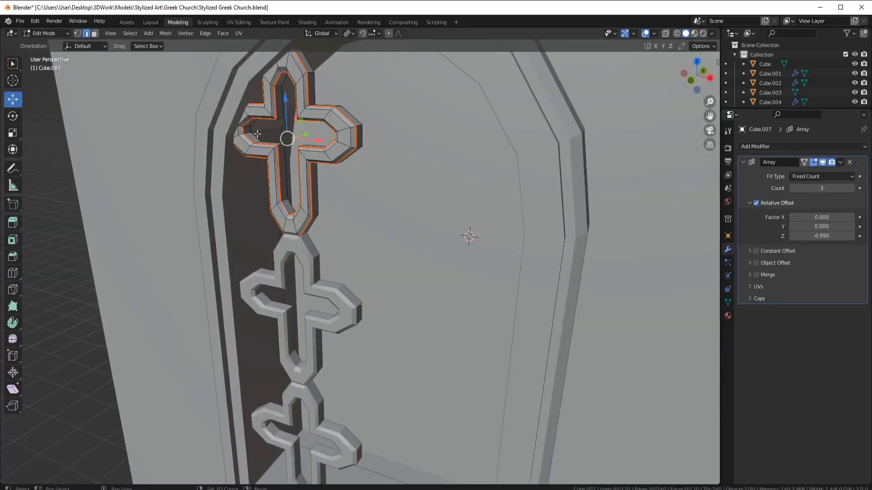
# Select additional short edges on the cross, mark them as seams, and leave mesh editing
pyautogui.scroll(2, 290, 191)
pyautogui.moveTo(309, 164); pyautogui.dragTo(404, 192, button='middle')
pyautogui.keyDown('shift'); pyautogui.click(407, 144); pyautogui.keyUp('shift')
pyautogui.keyDown('shift'); pyautogui.click(345, 150); pyautogui.keyUp('shift')
pyautogui.keyDown('shift'); pyautogui.click(403, 142); pyautogui.keyUp('shift')
pyautogui.keyDown('shift'); pyautogui.click(422, 181); pyautogui.keyUp('shift')
pyautogui.scroll(-3, 360, 163)
pyautogui.moveTo(360, 162); pyautogui.dragTo(304, 124, button='middle')
pyautogui.rightClick(359, 214)
pyautogui.click(338, 209)
pyautogui.press('Tab')
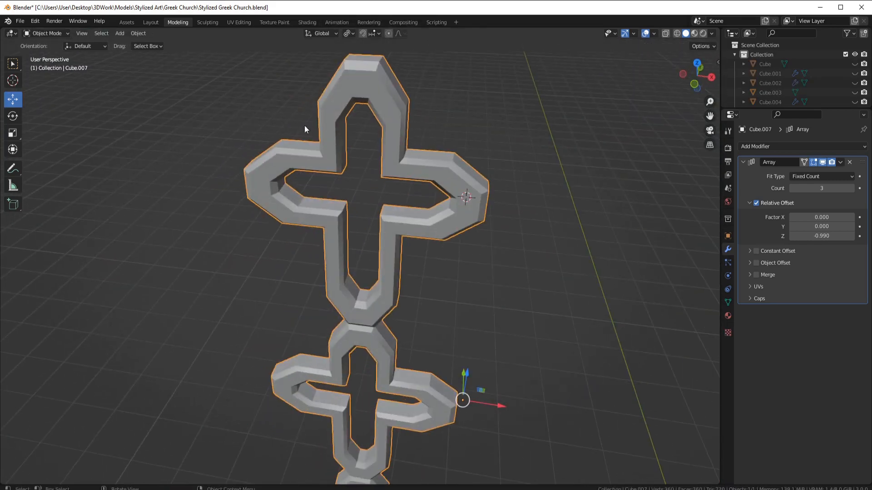
# Select the cross's linked faces up to the seams and project their UVs from the front view
pyautogui.press('Tab')
pyautogui.press('KP_1')
pyautogui.click(95, 33)
pyautogui.press('l')
pyautogui.moveTo(369, 83); pyautogui.dragTo(455, 206, button='middle')
pyautogui.press('KP_1')
pyautogui.press('u')
pyautogui.click(375, 152)
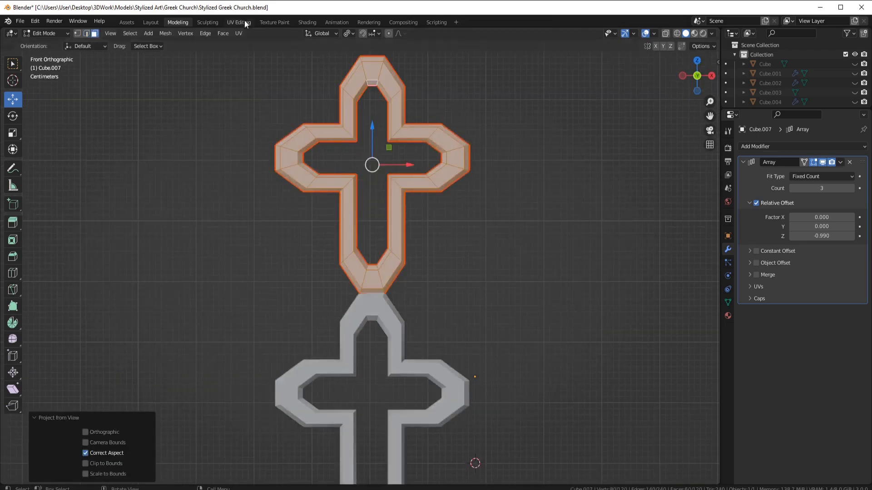
# Switch to the UV Editing workspace, hide the projected faces and unwrap the remaining faces of the cross
pyautogui.click(243, 23)
pyautogui.press('KP_Decimal')
pyautogui.press('h')
pyautogui.press('a')
pyautogui.press('u')
pyautogui.click(504, 99)
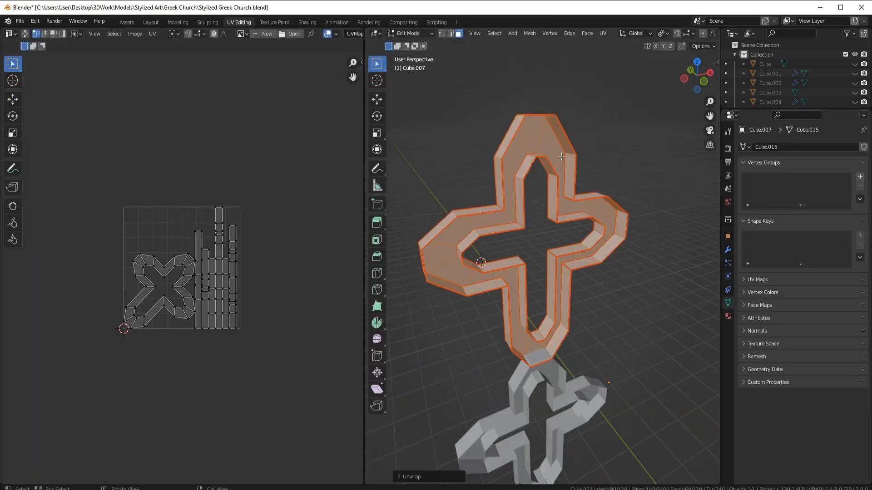
# Reveal and select all of the cross's faces, average their UV island scale, and return to the full scene in the Modeling workspace
pyautogui.moveTo(561, 156); pyautogui.dragTo(549, 150, button='middle')
pyautogui.click(494, 215)
pyautogui.press('l')
pyautogui.press('h')
pyautogui.hotkey('alt', 'h')
pyautogui.press('a')
pyautogui.click(152, 34)
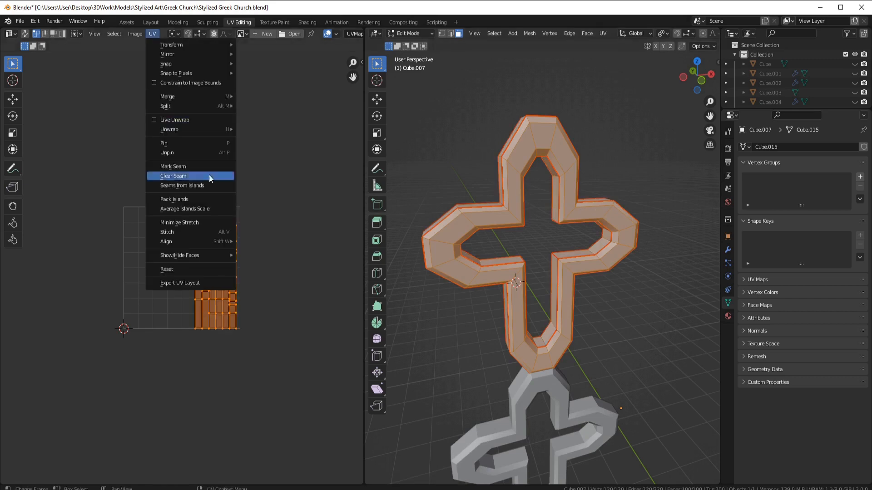
pyautogui.click(211, 208)
pyautogui.press('Tab')
pyautogui.click(177, 22)
pyautogui.press('KP_Divide')
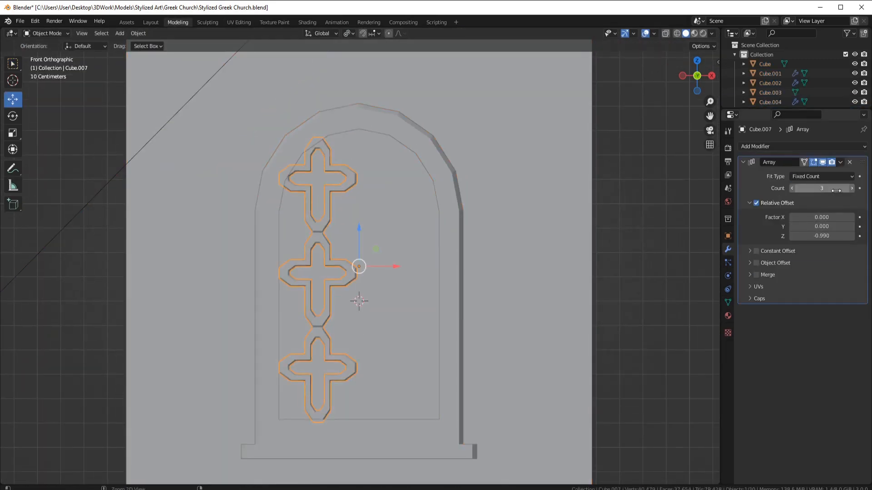
# Apply the vertical array and add a second Array modifier with count 2 and X relative offset 1.000
pyautogui.hotkey('ctrl', 'a')
pyautogui.click(818, 146)
pyautogui.click(698, 173)
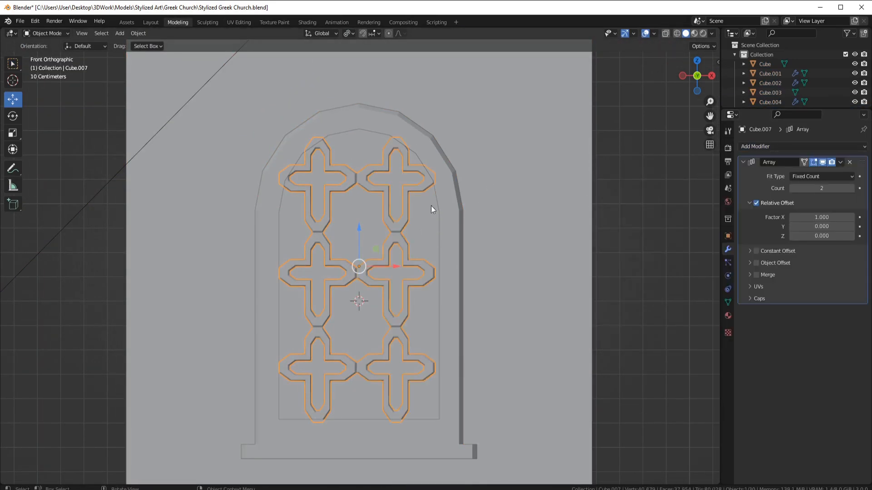
# Snap the 3D cursor to the tower's inner window face and snap the cross lattice to the cursor
pyautogui.click(362, 225)
pyautogui.press('Tab')
pyautogui.click(362, 225)
pyautogui.hotkey('shift', 's')
pyautogui.click(361, 247)
pyautogui.press('Tab')
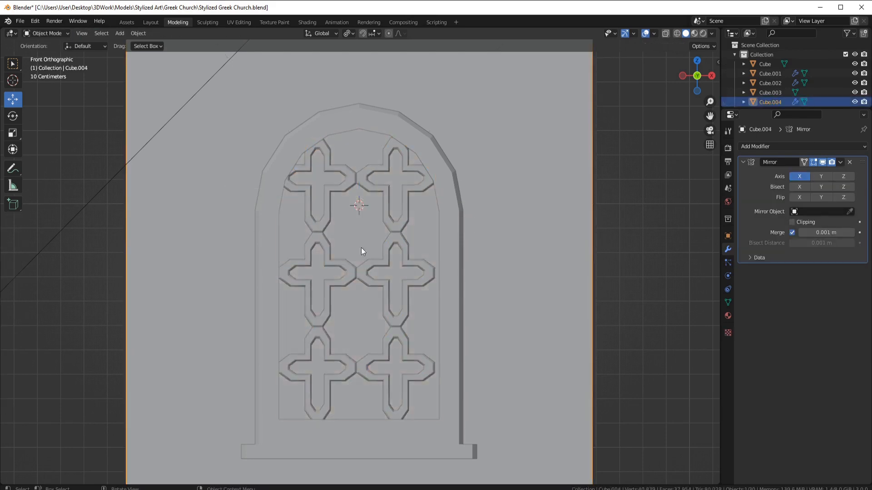
pyautogui.click(375, 263)
pyautogui.hotkey('shift', 's')
# Try to position the window frame from its original origin, pulling it about 1.8 m forward along Y
pyautogui.moveTo(414, 212); pyautogui.dragTo(454, 277, button='middle')
pyautogui.scroll(4, 418, 246)
pyautogui.click(440, 241)
pyautogui.press('h')
pyautogui.scroll(-5, 454, 277)
pyautogui.moveTo(325, 246); pyautogui.dragTo(391, 257)
pyautogui.scroll(-4, 454, 290)
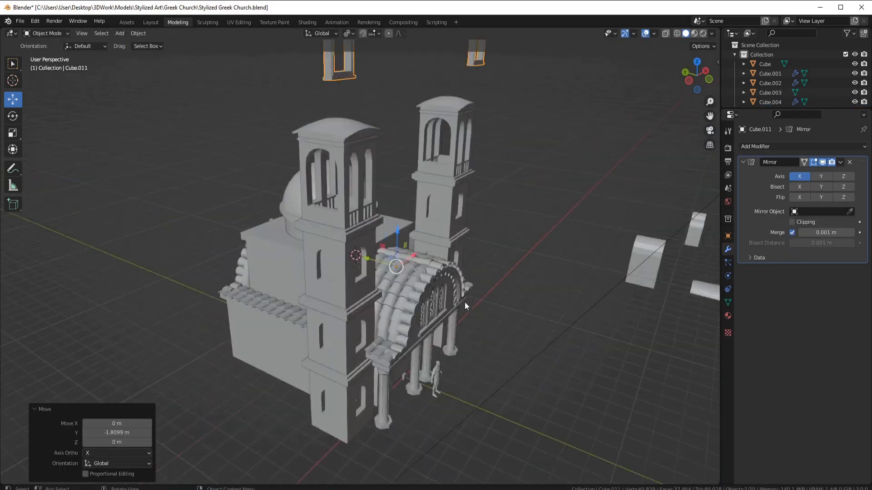
# Set the window frame's origin to its geometry, snap it to the 3D cursor and move it about 0.3 m forward along Y
pyautogui.moveTo(464, 301); pyautogui.dragTo(459, 263, button='middle')
pyautogui.rightClick(459, 263)
pyautogui.click(500, 272)
pyautogui.hotkey('shift', 's')
pyautogui.click(454, 241)
pyautogui.press('KP_Decimal')
pyautogui.moveTo(317, 192); pyautogui.dragTo(367, 200)
# Show the front view in wireframe and lower the window frame about 0.2 m along Z onto the opening
pyautogui.press('KP_1')
pyautogui.scroll(-2, 426, 247)
pyautogui.press('z')
pyautogui.click(394, 224)
pyautogui.scroll(2, 394, 224)
pyautogui.press('g')
pyautogui.press('y')
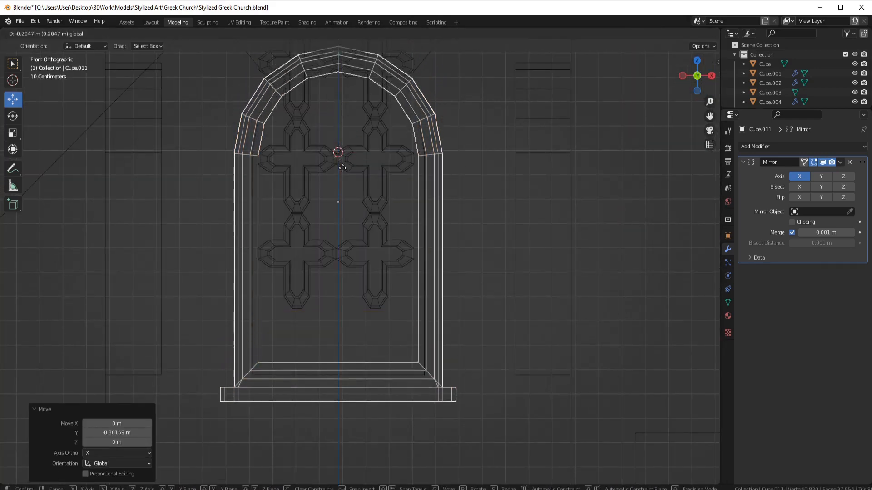
pyautogui.moveTo(343, 169); pyautogui.dragTo(343, 168)
# Lower the cross lattice into the window frame and snap it to the frame's centre using the 3D cursor
pyautogui.click(374, 165)
pyautogui.moveTo(343, 122); pyautogui.dragTo(345, 183)
pyautogui.click(436, 188)
pyautogui.hotkey('shift', 's')
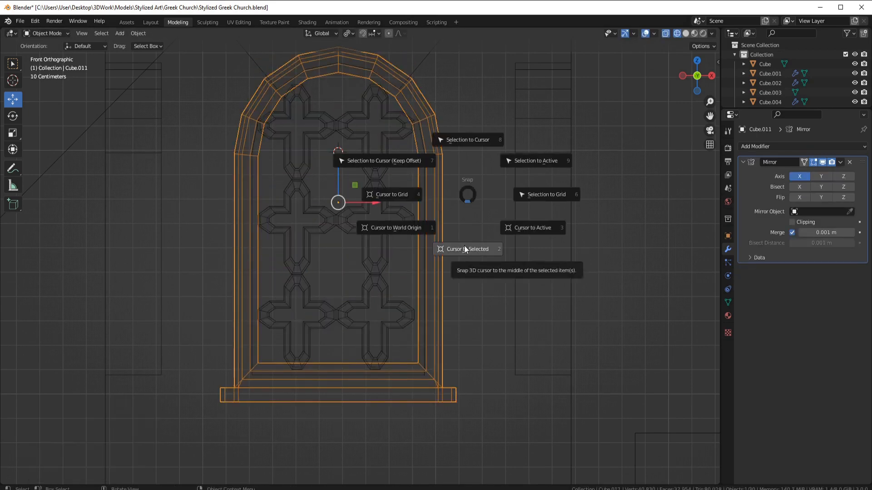
pyautogui.click(464, 247)
pyautogui.click(412, 210)
pyautogui.hotkey('shift', 's')
pyautogui.click(361, 138)
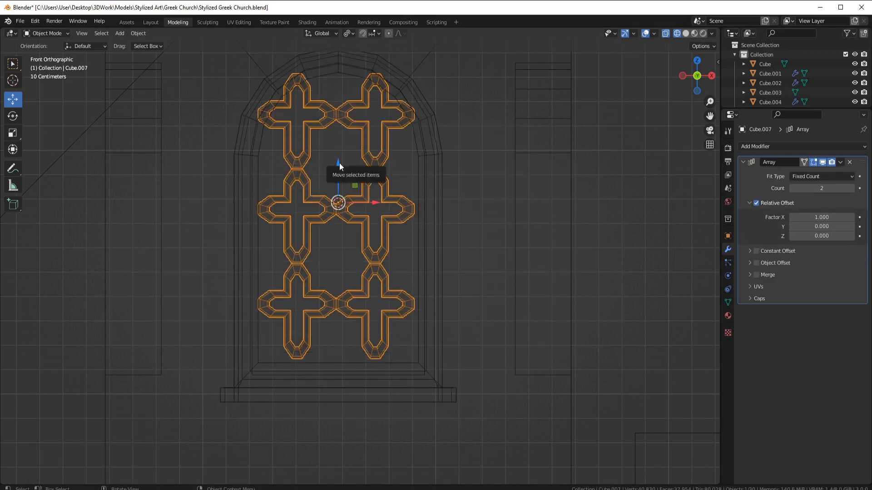
# Return to solid shading, apply all transforms to the cross lattice and set its origin to its geometry
pyautogui.click(432, 176)
pyautogui.scroll(-1, 408, 197)
pyautogui.press('z')
pyautogui.moveTo(408, 197)
pyautogui.mouseDown(button='middle')
pyautogui.moveTo(435, 225)
pyautogui.moveTo(441, 213)
pyautogui.mouseUp(button='middle')
pyautogui.click(454, 224)
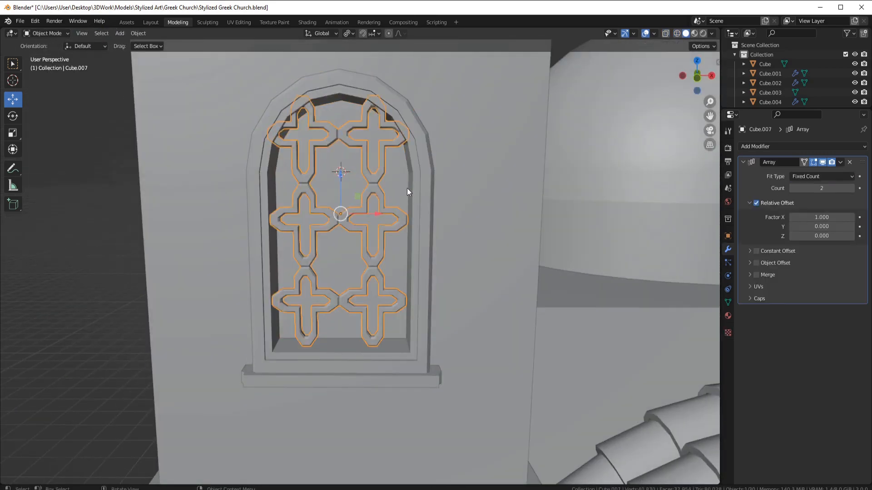
pyautogui.rightClick(407, 188)
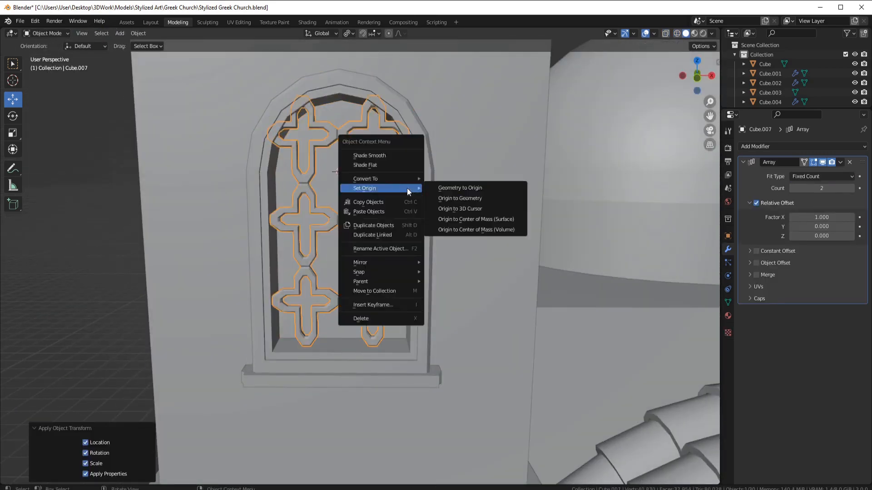
pyautogui.click(434, 192)
# Shift the cross lattice about 0.014 m along X within the window frame
pyautogui.moveTo(434, 193); pyautogui.dragTo(418, 178, button='middle')
pyautogui.press('KP_1')
pyautogui.press('g')
pyautogui.press('x')
pyautogui.click(331, 171)
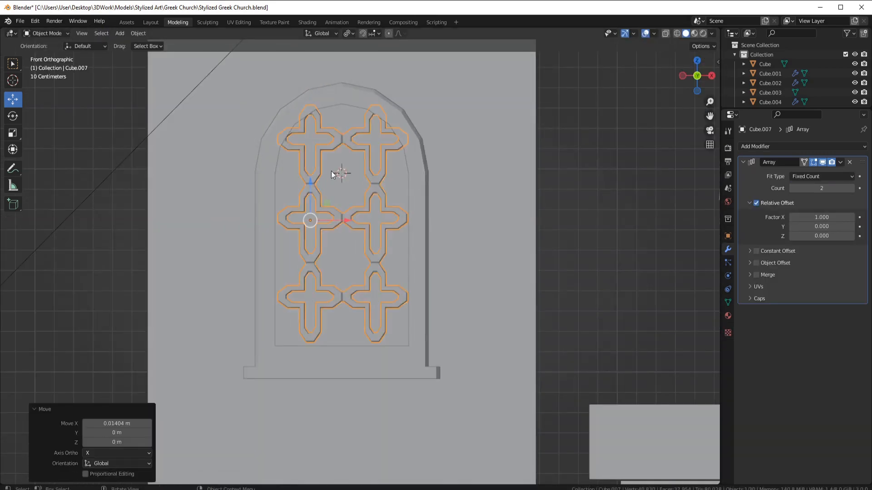
# Scale the cross lattice mesh by about 1.03 along X and shift the lattice along X within the window frame
pyautogui.scroll(2, 316, 131)
pyautogui.press('Tab')
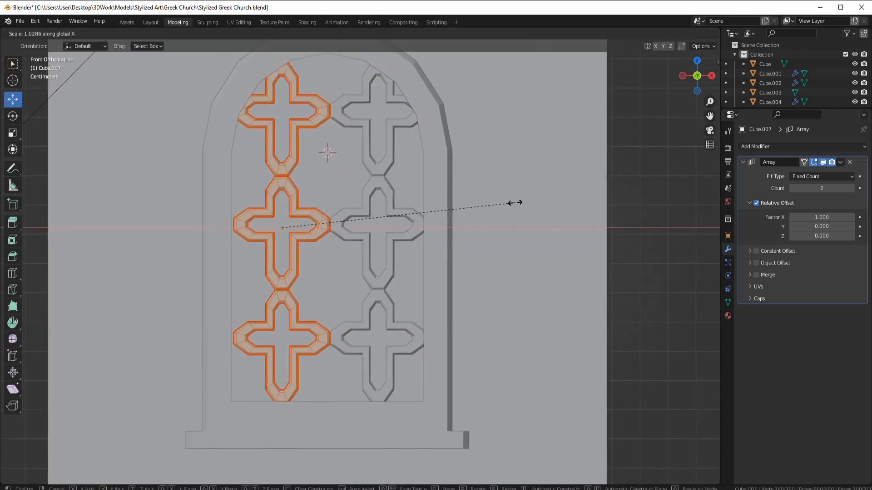
pyautogui.press('Tab')
pyautogui.press('g')
pyautogui.press('x')
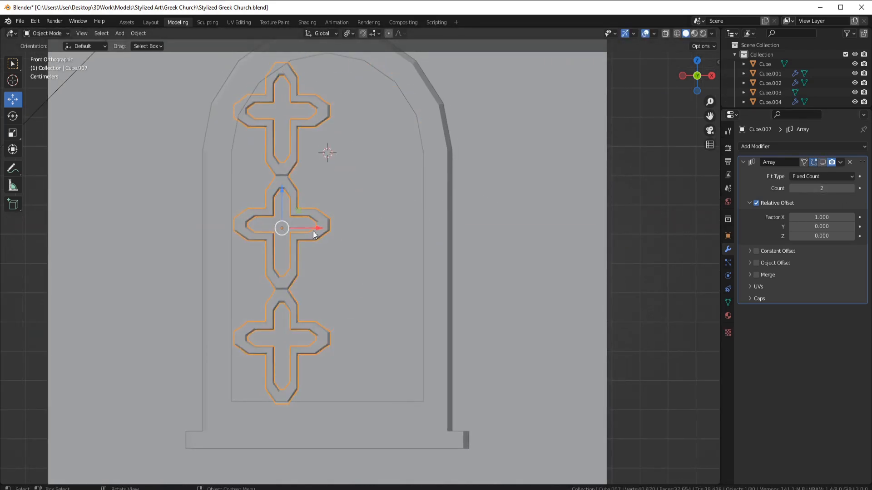
pyautogui.click(310, 235)
# Scale the cross lattice mesh by about 1.01 along X so both columns span the window opening
pyautogui.press('Tab')
pyautogui.press('s')
pyautogui.press('x')
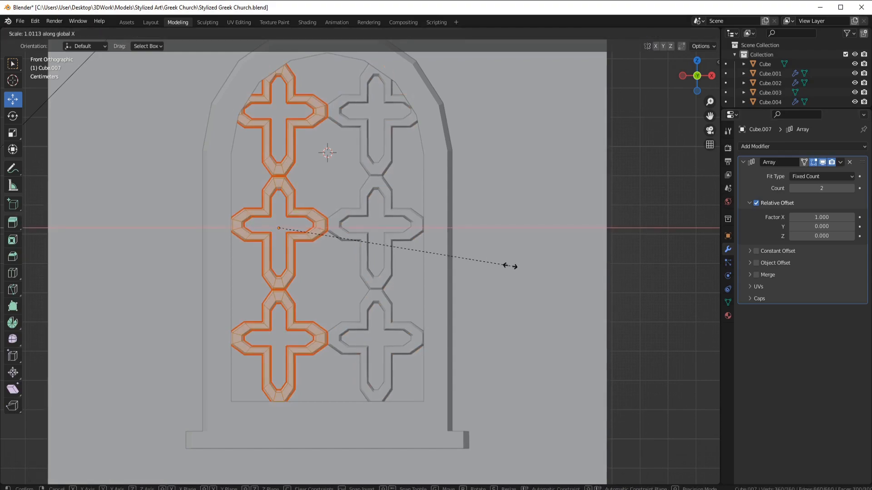
pyautogui.click(511, 265)
pyautogui.press('Tab')
# Cut a loop around the frame's inner faces, fill it with a backing face and move that face about -0.045 m along Y
pyautogui.scroll(-4, 392, 241)
pyautogui.scroll(4, 400, 211)
pyautogui.moveTo(392, 210); pyautogui.dragTo(353, 255, button='middle')
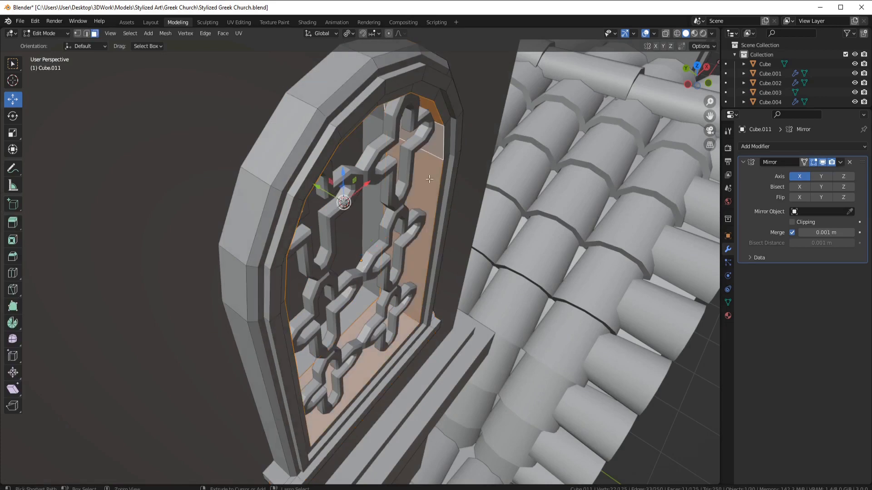
pyautogui.hotkey('ctrl', 'r')
pyautogui.click(429, 178)
pyautogui.rightClick(431, 166)
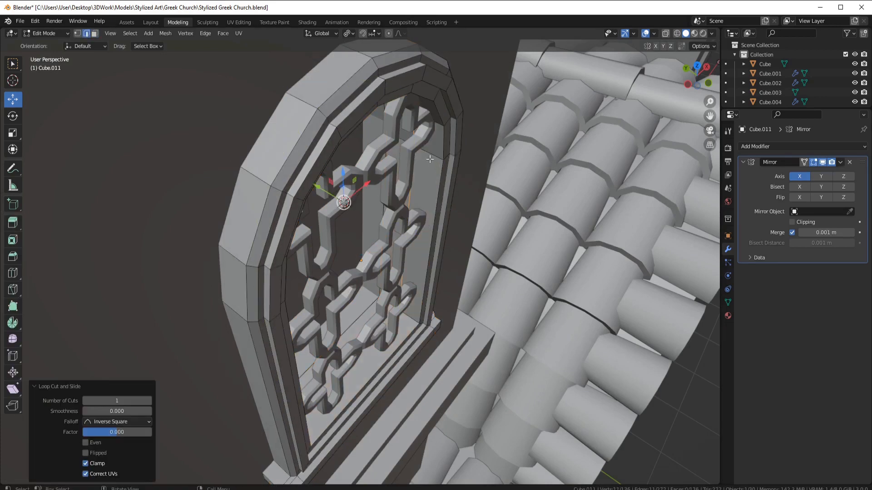
pyautogui.press('f')
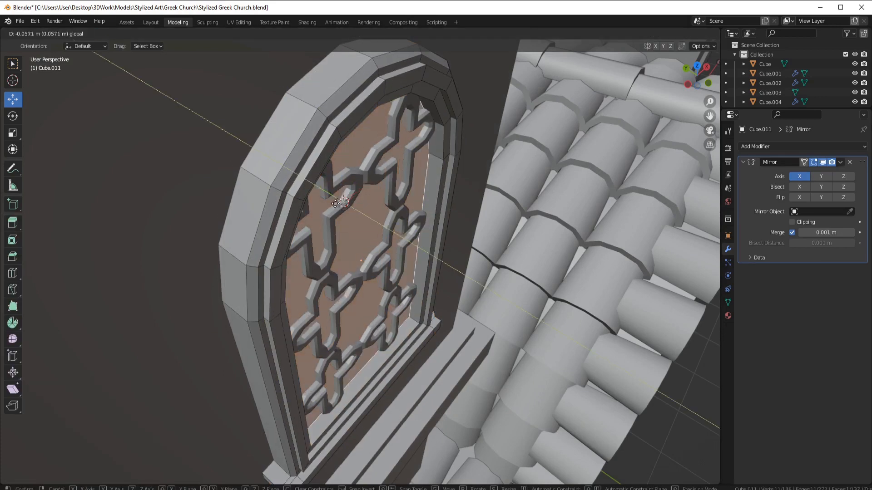
pyautogui.click(332, 201)
pyautogui.moveTo(332, 201); pyautogui.dragTo(423, 184, button='middle')
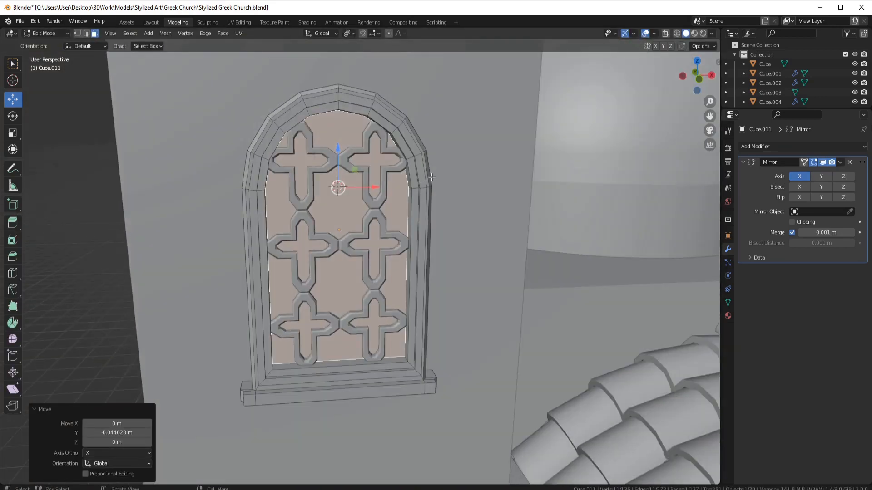
# Select the cross lattice together with the window frame and join them into one object
pyautogui.scroll(-12, 432, 178)
pyautogui.press('Tab')
pyautogui.hotkey('alt', 'a')
pyautogui.moveTo(456, 280); pyautogui.dragTo(423, 279, button='middle')
pyautogui.scroll(10, 423, 280)
pyautogui.click(391, 249)
pyautogui.keyDown('shift'); pyautogui.click(404, 259); pyautogui.keyUp('shift')
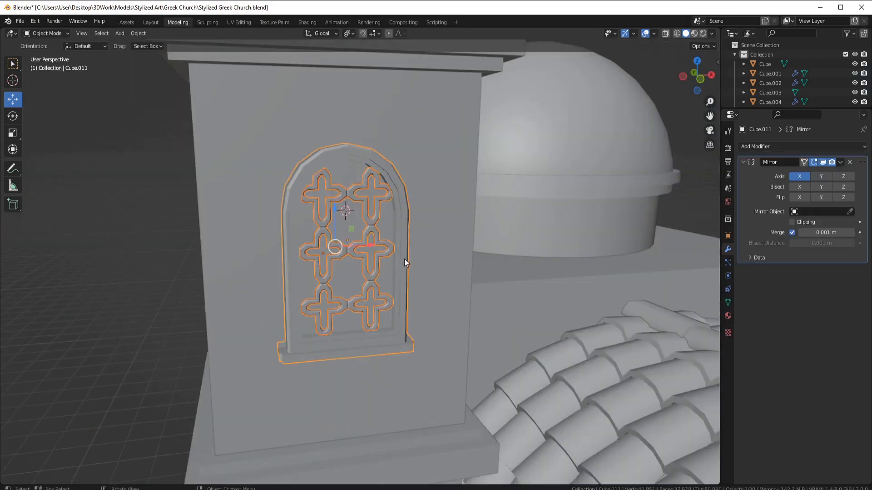
# Apply location, rotation and scale to the joined window
pyautogui.scroll(-5, 418, 260)
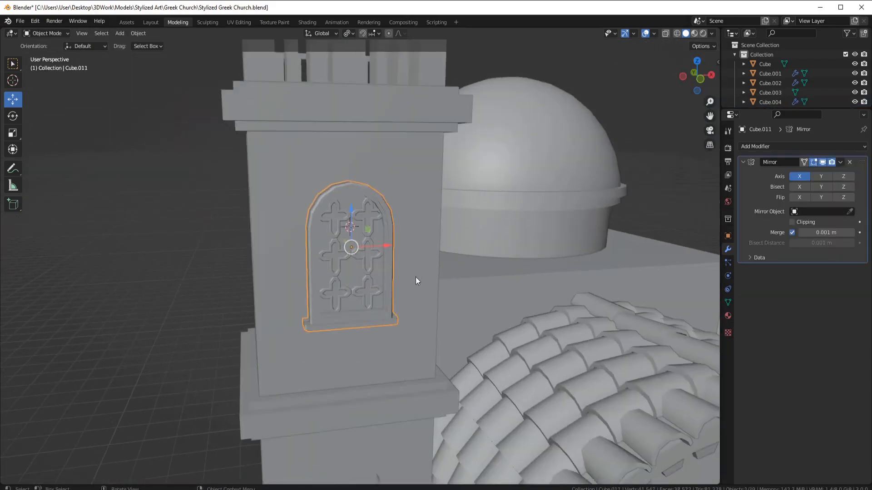
pyautogui.hotkey('ctrl', 'a')
pyautogui.click(429, 247)
pyautogui.rightClick(429, 247)
pyautogui.moveTo(430, 247)
# Snap the 3D cursor to the world origin and reset the window's origin
pyautogui.hotkey('shift', 's')
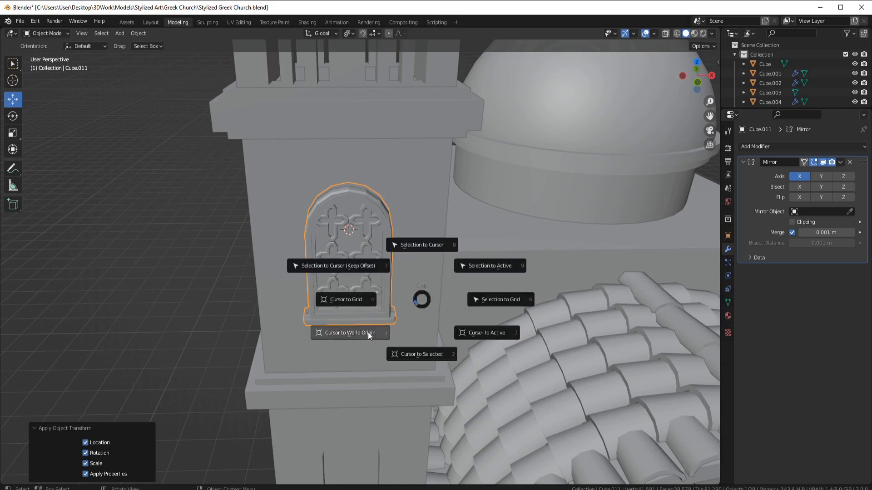
pyautogui.click(368, 333)
pyautogui.rightClick(465, 288)
pyautogui.moveTo(465, 289)
pyautogui.click(543, 309)
# Open the bell tower mesh for editing and select a vertical corner edge of the section holding the window
pyautogui.click(273, 181)
pyautogui.press('Tab')
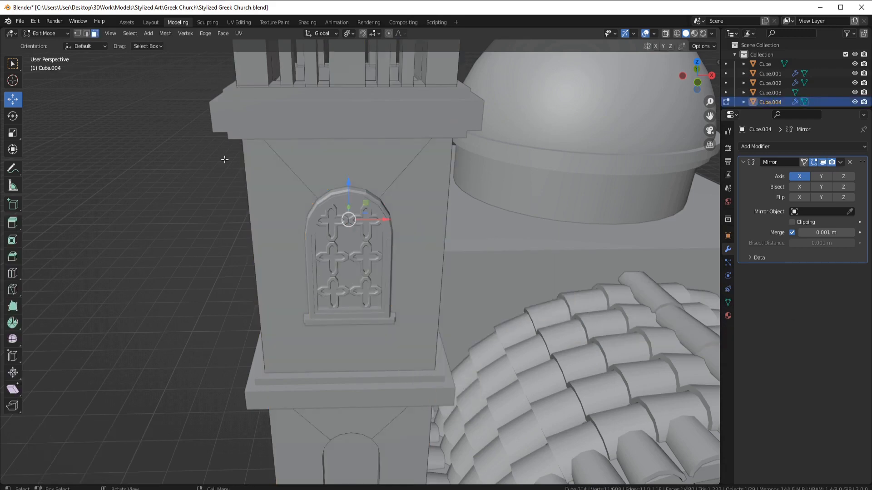
pyautogui.scroll(-5, 224, 159)
pyautogui.moveTo(223, 160); pyautogui.dragTo(232, 186, button='middle')
pyautogui.press('2')
pyautogui.click(326, 268)
pyautogui.moveTo(326, 268); pyautogui.dragTo(431, 279, button='middle')
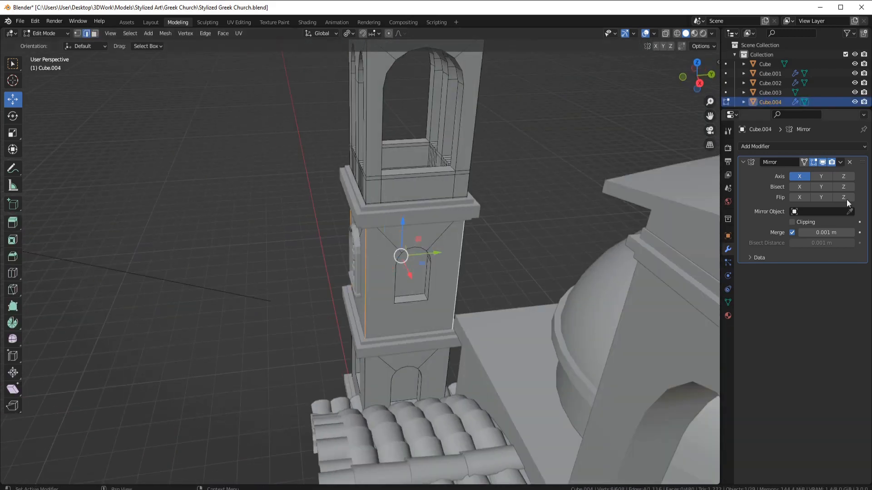
# Try removing the Mirror modifier from the bell tower, then undo the removal
pyautogui.click(849, 162)
pyautogui.moveTo(436, 247); pyautogui.dragTo(507, 264, button='middle')
pyautogui.scroll(-2, 499, 263)
pyautogui.click(337, 258)
pyautogui.scroll(2, 454, 262)
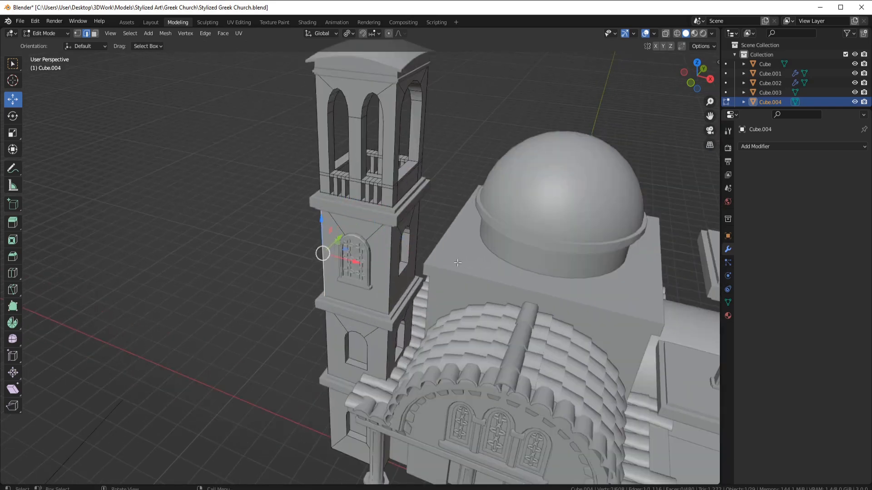
pyautogui.press('Tab')
pyautogui.scroll(-4, 472, 272)
pyautogui.scroll(3, 481, 277)
pyautogui.hotkey('ctrl', 'z')
pyautogui.hotkey('ctrl', 'z')
pyautogui.hotkey('ctrl', 'z')
# Add the diagonally opposite corner edge of the tower section to the selection and snap the 3D cursor to the selection
pyautogui.press('Tab')
pyautogui.keyDown('shift'); pyautogui.click(393, 267); pyautogui.keyUp('shift')
pyautogui.moveTo(383, 262)
pyautogui.mouseDown(button='middle')
pyautogui.moveTo(508, 268)
pyautogui.moveTo(394, 269)
pyautogui.mouseUp(button='middle')
pyautogui.hotkey('shift', 's')
pyautogui.click(395, 314)
# Shade the joined window smooth with Auto Smooth at 30° and use the 3D cursor as the pivot point
pyautogui.press('Tab')
pyautogui.scroll(4, 373, 257)
pyautogui.click(372, 257)
pyautogui.moveTo(495, 246); pyautogui.dragTo(424, 249, button='middle')
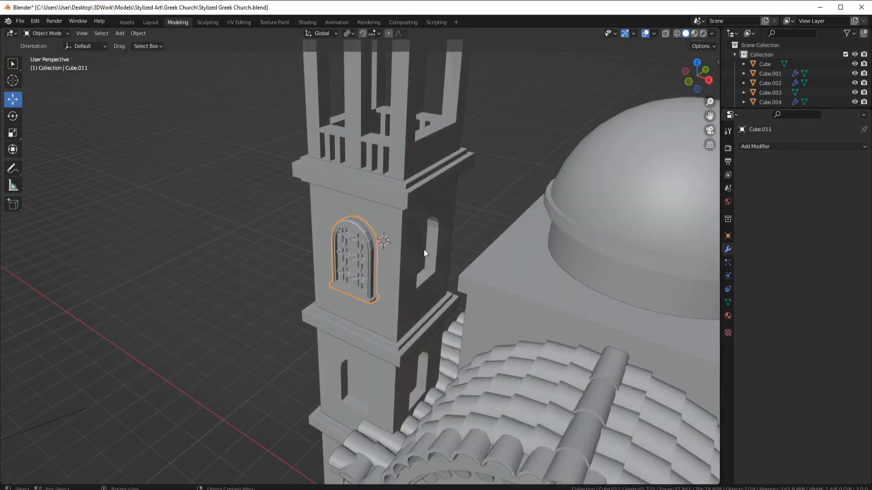
pyautogui.scroll(3, 478, 294)
pyautogui.rightClick(387, 307)
pyautogui.click(376, 273)
pyautogui.click(727, 303)
pyautogui.click(793, 344)
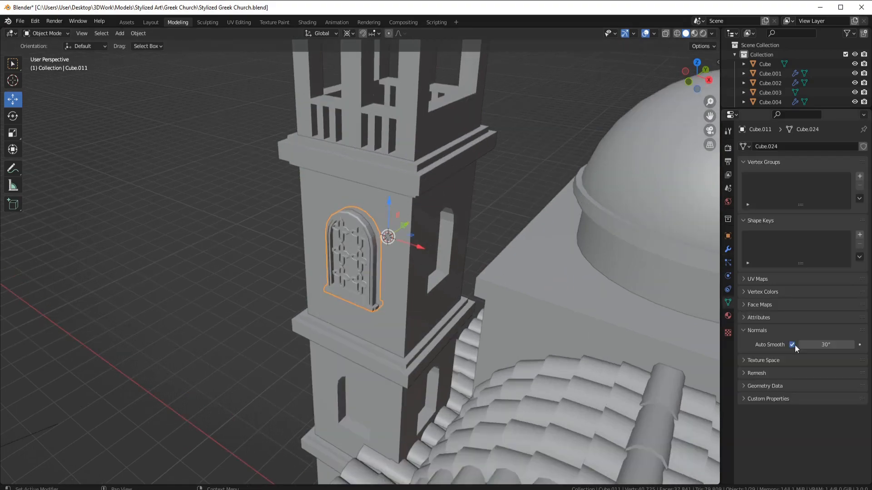
# Duplicate the window and rotate the copy 90° about Z around the 3D cursor onto the tower's adjacent side
pyautogui.moveTo(429, 287); pyautogui.dragTo(513, 301, button='middle')
pyautogui.scroll(5, 375, 249)
pyautogui.press('Tab')
pyautogui.moveTo(376, 250); pyautogui.dragTo(411, 254, button='middle')
pyautogui.moveTo(163, 248); pyautogui.dragTo(156, 248)
pyautogui.moveTo(390, 255); pyautogui.dragTo(326, 235, button='middle')
pyautogui.press('Tab')
pyautogui.scroll(-5, 258, 255)
pyautogui.scroll(5, 325, 236)
pyautogui.moveTo(535, 252); pyautogui.dragTo(533, 252)
pyautogui.press('Tab')
pyautogui.scroll(-4, 499, 253)
pyautogui.moveTo(394, 255); pyautogui.dragTo(438, 277, button='middle')
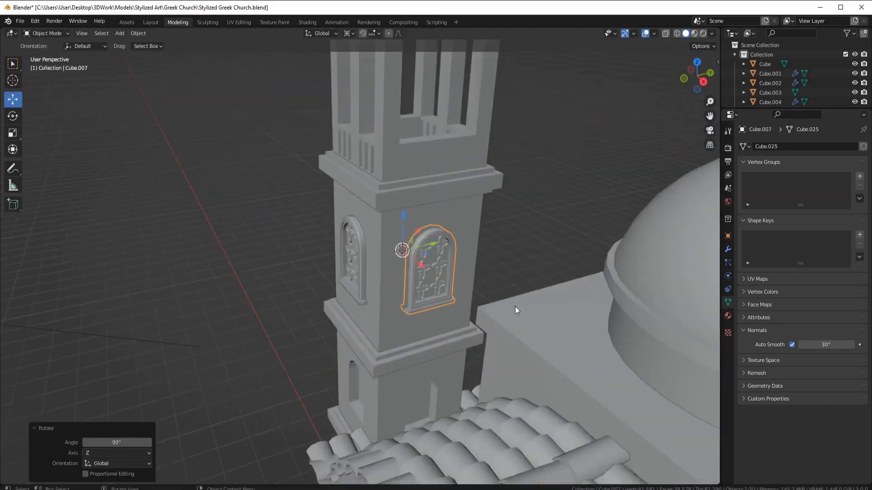
# Duplicate the rotated window in place and turn the new copy another 90° about Z
pyautogui.hotkey('shift', 'd')
pyautogui.press('Return')
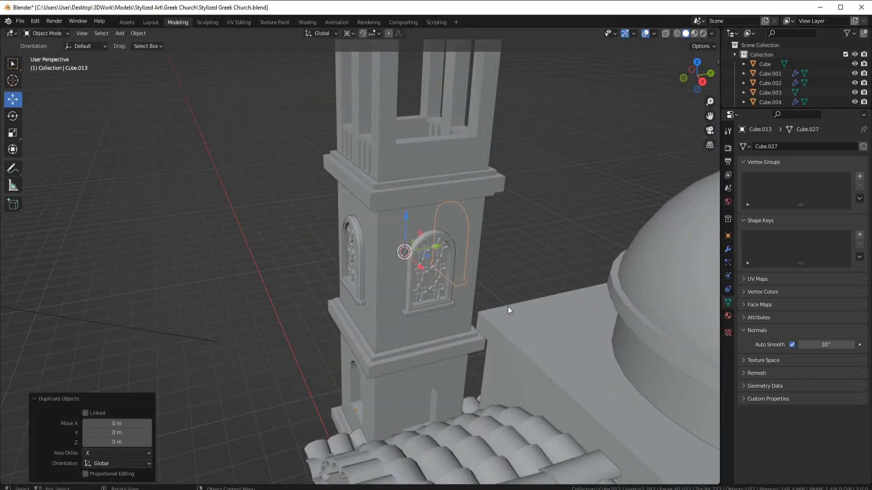
pyautogui.press('r')
pyautogui.press('z')
pyautogui.press('9')
pyautogui.press('0')
pyautogui.press('Return')
# Delete the rotated window copies, keeping only the original window on the tower's front
pyautogui.scroll(4, 433, 288)
pyautogui.moveTo(409, 285); pyautogui.dragTo(432, 287, button='middle')
pyautogui.moveTo(254, 273); pyautogui.dragTo(263, 292, button='middle')
pyautogui.press('Tab')
pyautogui.press('Tab')
pyautogui.scroll(-3, 309, 273)
pyautogui.click(265, 290)
pyautogui.keyDown('shift'); pyautogui.click(456, 293); pyautogui.keyUp('shift')
pyautogui.press('Delete')
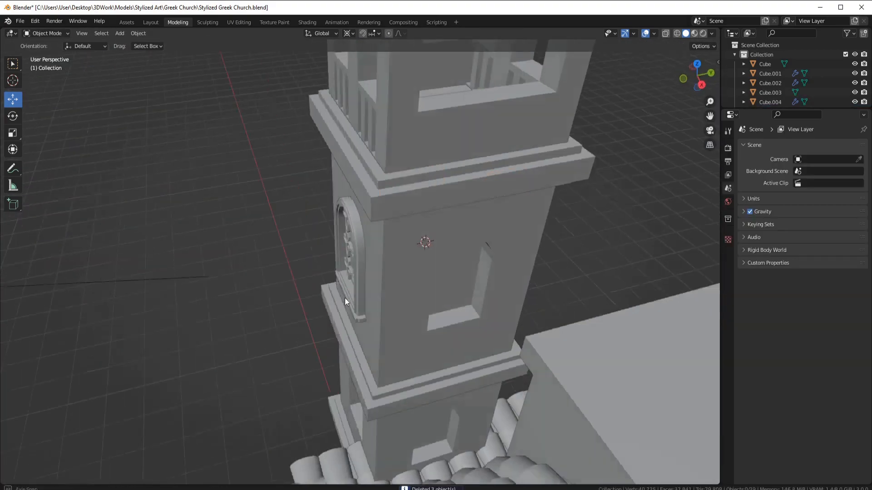
# Isolate the original window in local view and open its mesh for editing
pyautogui.click(345, 298)
pyautogui.scroll(5, 345, 298)
pyautogui.moveTo(345, 298); pyautogui.dragTo(336, 209, button='middle')
pyautogui.press('KP_Divide')
pyautogui.press('Tab')
pyautogui.scroll(1, 336, 209)
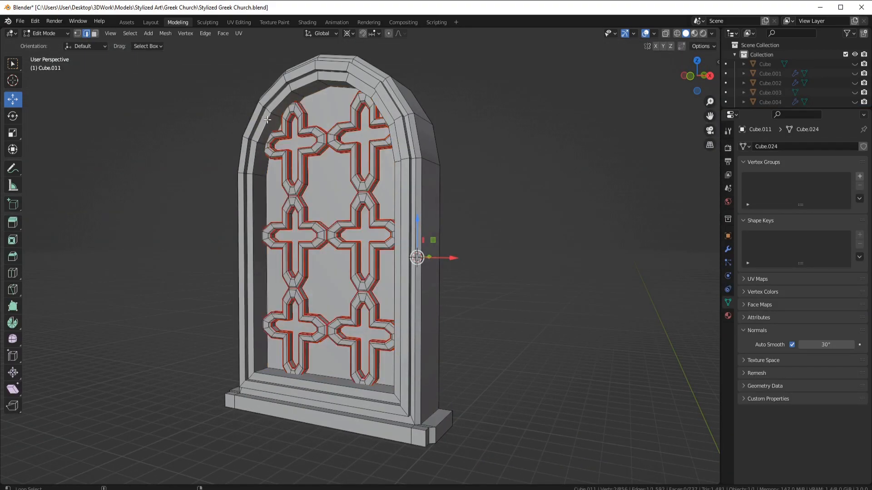
# Mark seams along the window frame's inner and outer edge loops
pyautogui.keyDown('alt'); pyautogui.click(267, 119); pyautogui.keyUp('alt')
pyautogui.scroll(5, 250, 336)
pyautogui.scroll(-4, 454, 313)
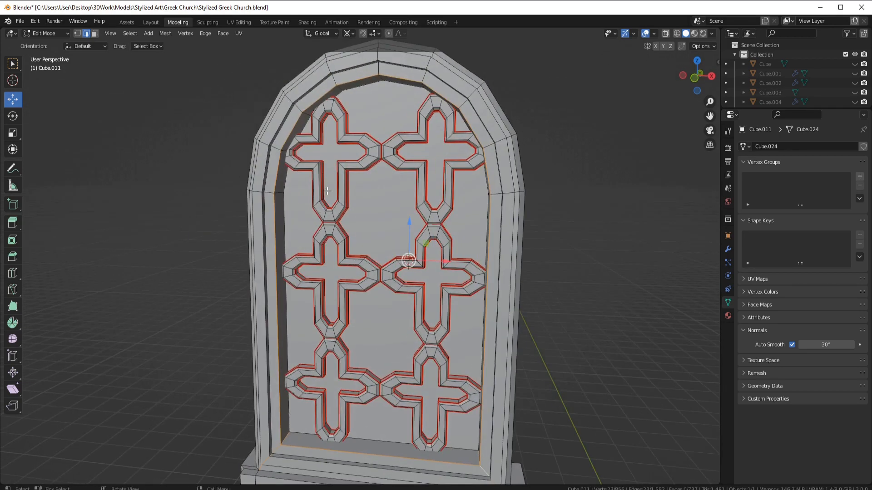
pyautogui.keyDown('alt'); pyautogui.keyDown('shift'); pyautogui.click(257, 202); pyautogui.keyUp('shift'); pyautogui.keyUp('alt')
pyautogui.moveTo(257, 201); pyautogui.dragTo(354, 279, button='middle')
pyautogui.scroll(3, 326, 319)
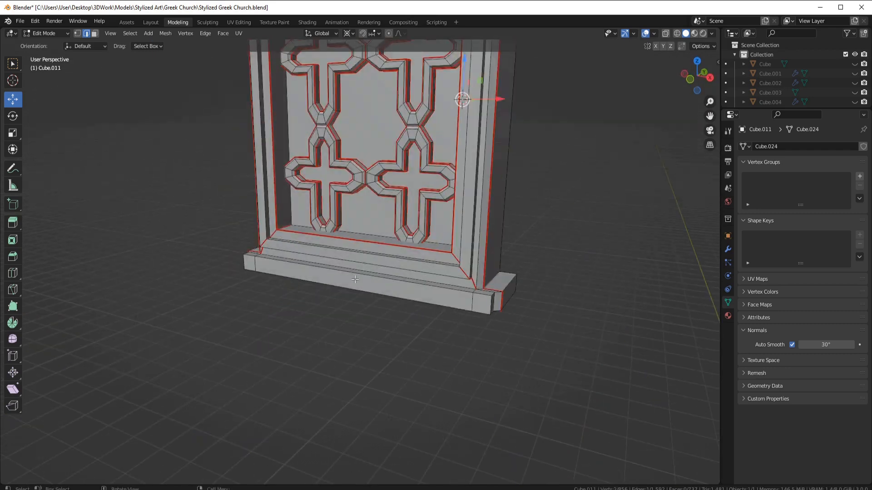
# Mark seams along the edges of the window sill's front, running around its stepped corners
pyautogui.scroll(4, 419, 266)
pyautogui.moveTo(512, 315); pyautogui.dragTo(427, 291, button='middle')
pyautogui.keyDown('alt'); pyautogui.click(442, 292); pyautogui.keyUp('alt')
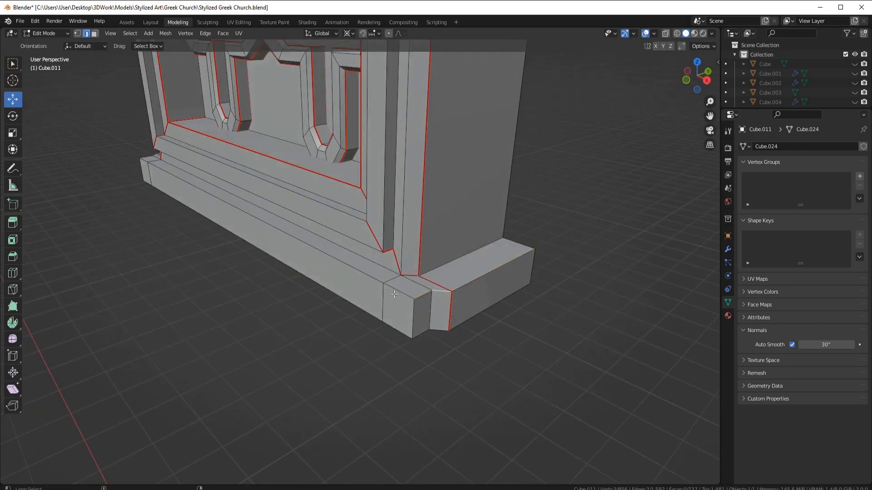
pyautogui.keyDown('ctrl'); pyautogui.click(144, 162); pyautogui.keyUp('ctrl')
pyautogui.moveTo(145, 162); pyautogui.dragTo(409, 159, button='middle')
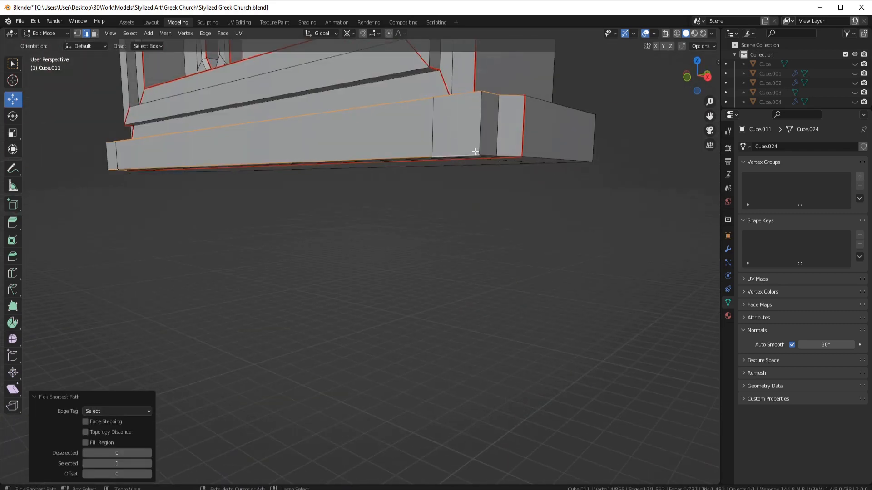
pyautogui.rightClick(522, 214)
pyautogui.click(522, 212)
# Select the faces along the underside of the window sill and delete them
pyautogui.moveTo(521, 212); pyautogui.dragTo(454, 199, button='middle')
pyautogui.press('3')
pyautogui.click(503, 205)
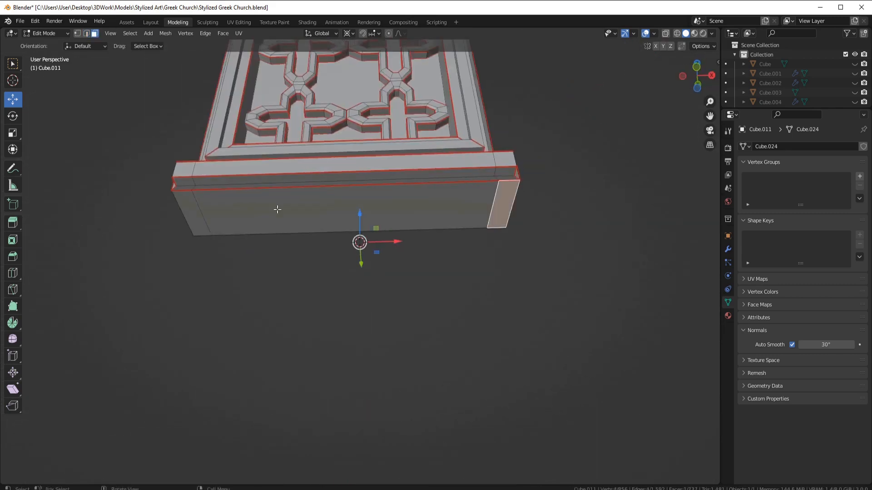
pyautogui.keyDown('ctrl'); pyautogui.click(193, 212); pyautogui.keyUp('ctrl')
pyautogui.press('x')
pyautogui.click(221, 191)
# Select the ring of hidden faces around the back of the window frame and sill and delete them
pyautogui.moveTo(221, 191); pyautogui.dragTo(386, 86, button='middle')
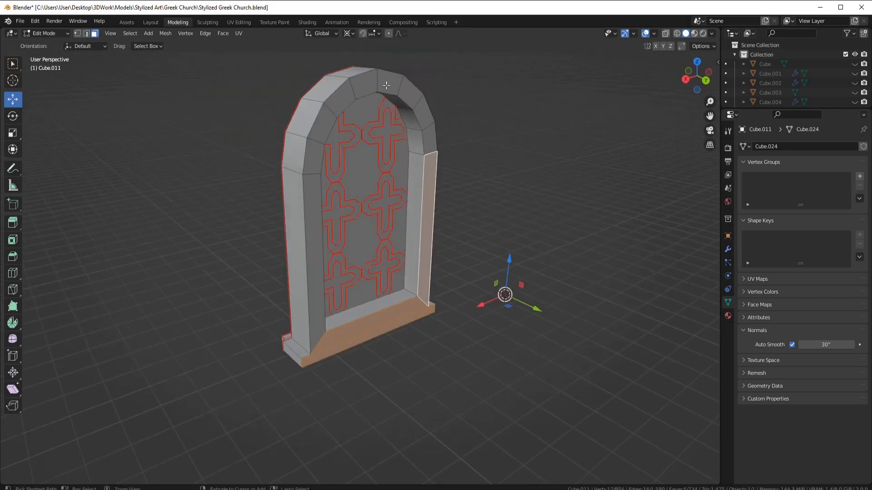
pyautogui.press('x')
pyautogui.click(318, 255)
pyautogui.moveTo(318, 255); pyautogui.dragTo(336, 205, button='middle')
# Undo the last few edits to the window
pyautogui.hotkey('ctrl', 'z')
pyautogui.hotkey('ctrl', 'z')
pyautogui.hotkey('ctrl', 'z')
pyautogui.hotkey('ctrl', 'z')
pyautogui.hotkey('ctrl', 'z')
# Select the frame, sill and backing panel without the lattice and unwrap them in the UV Editing workspace
pyautogui.moveTo(358, 348); pyautogui.dragTo(390, 300, button='middle')
pyautogui.scroll(3, 362, 327)
pyautogui.click(313, 199)
pyautogui.moveTo(314, 198); pyautogui.dragTo(521, 286, button='middle')
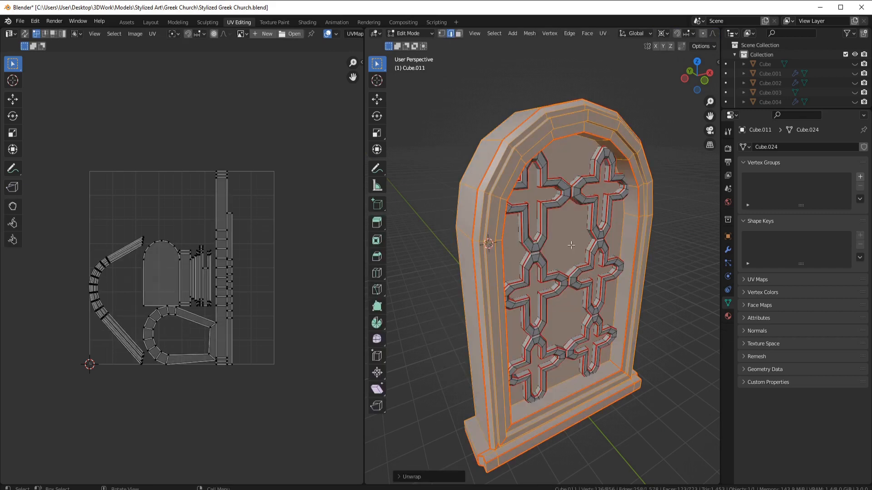
pyautogui.moveTo(503, 313)
pyautogui.mouseDown(button='middle')
pyautogui.moveTo(463, 290)
pyautogui.moveTo(517, 272)
pyautogui.moveTo(508, 325)
pyautogui.mouseUp(button='middle')
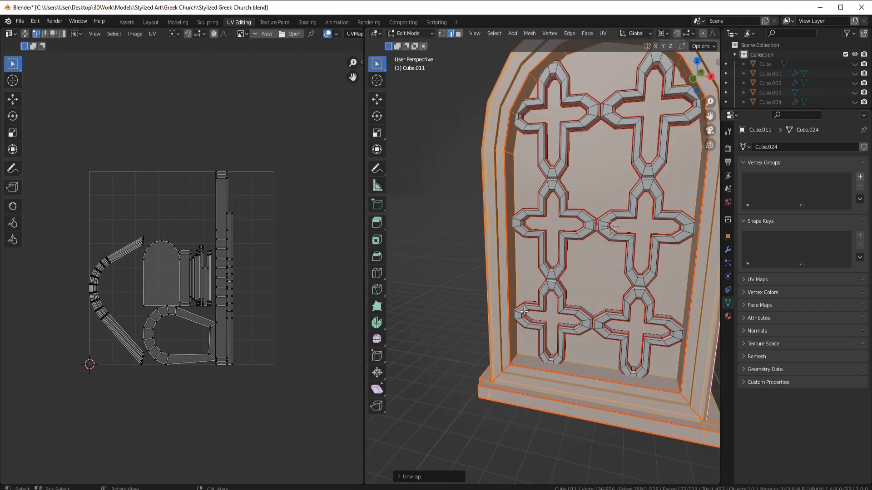
# Switch to the Assets workspace, show material preview and apply the UV Check material to the window
pyautogui.click(127, 22)
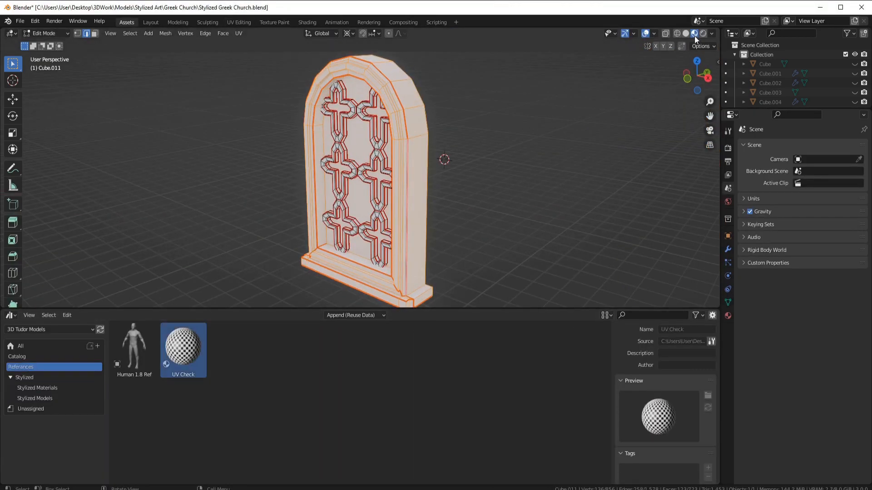
pyautogui.press('Tab')
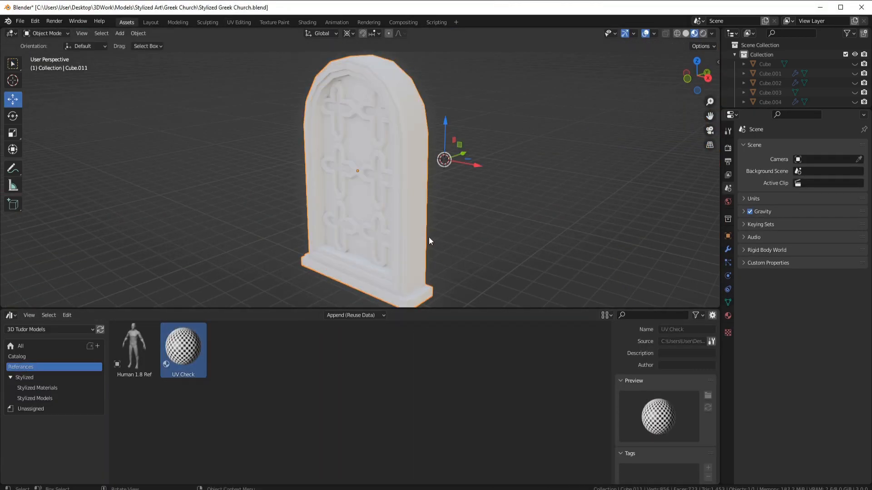
pyautogui.moveTo(429, 240); pyautogui.dragTo(522, 187, button='middle')
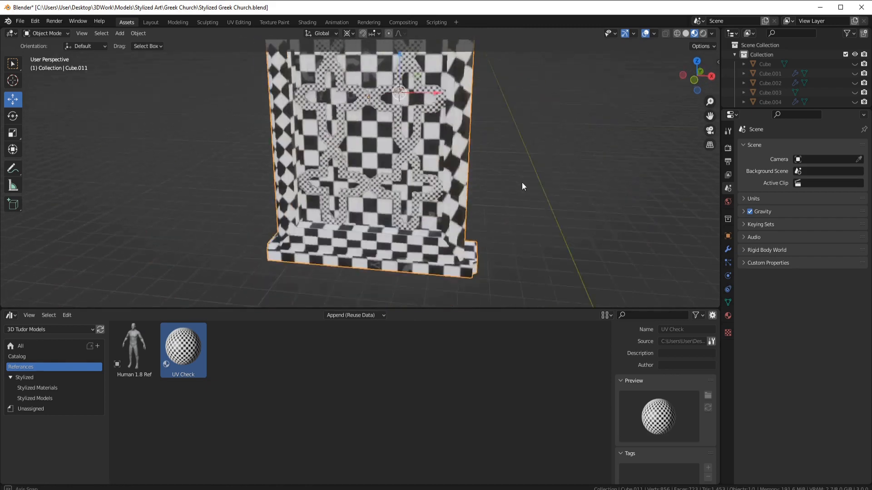
# Return to UV Editing, select the linked arched frame moulding, reset its UVs and unwrap it with Follow Active Quads
pyautogui.click(239, 22)
pyautogui.moveTo(535, 241); pyautogui.dragTo(568, 210, button='middle')
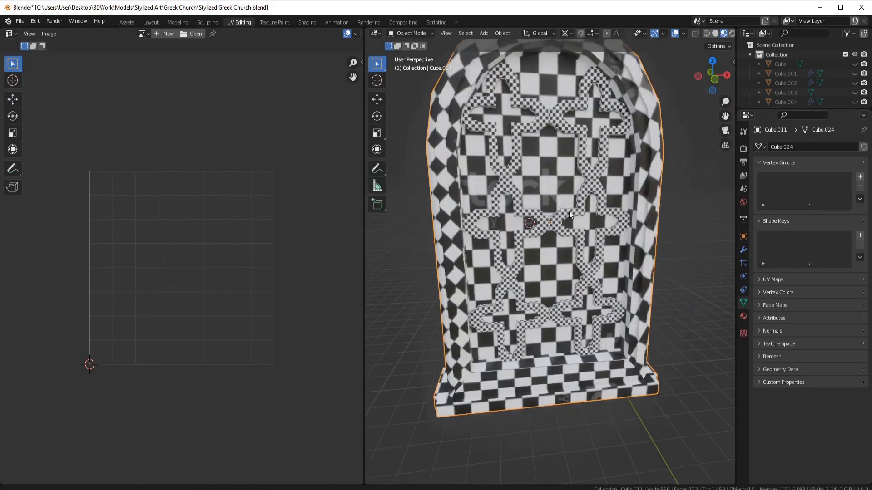
pyautogui.press('Tab')
pyautogui.click(617, 370)
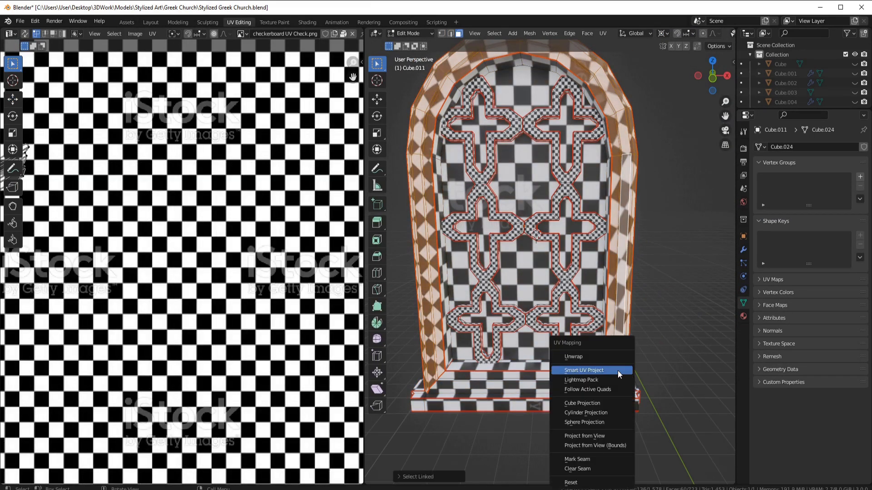
pyautogui.click(602, 380)
pyautogui.click(600, 476)
pyautogui.press('u')
pyautogui.click(603, 333)
pyautogui.click(600, 358)
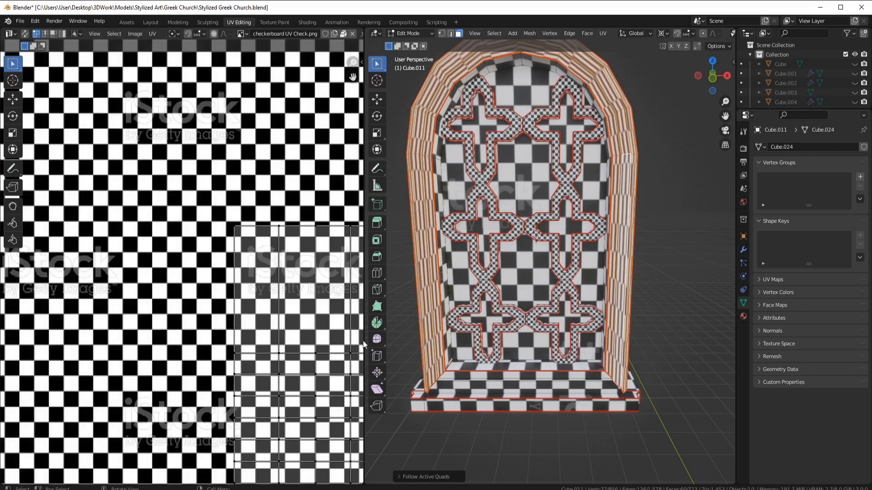
# Scale and move the arched moulding's UV strip until its checkers look square and match the rest of the window
pyautogui.scroll(-3, 249, 320)
pyautogui.scroll(2, 306, 322)
pyautogui.press('a')
pyautogui.press('s')
pyautogui.press('y')
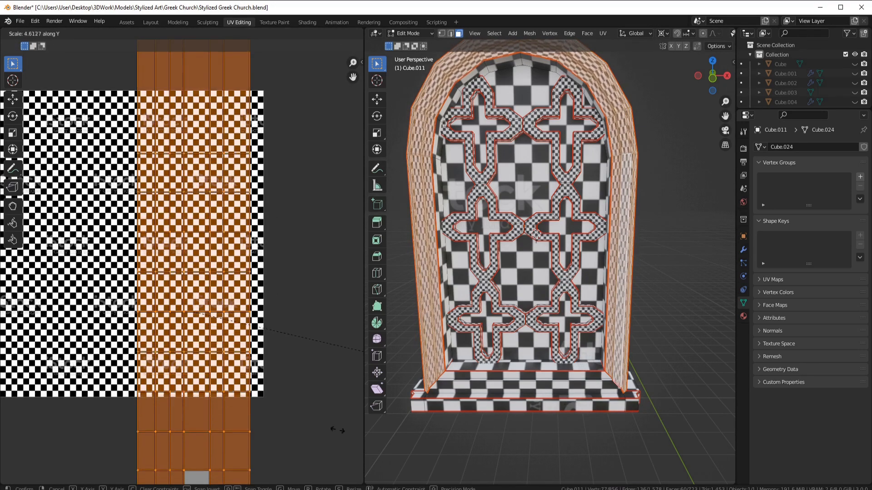
pyautogui.click(191, 416)
pyautogui.press('s')
pyautogui.click(232, 333)
pyautogui.press('g')
pyautogui.click(213, 284)
pyautogui.press('s')
pyautogui.press('x')
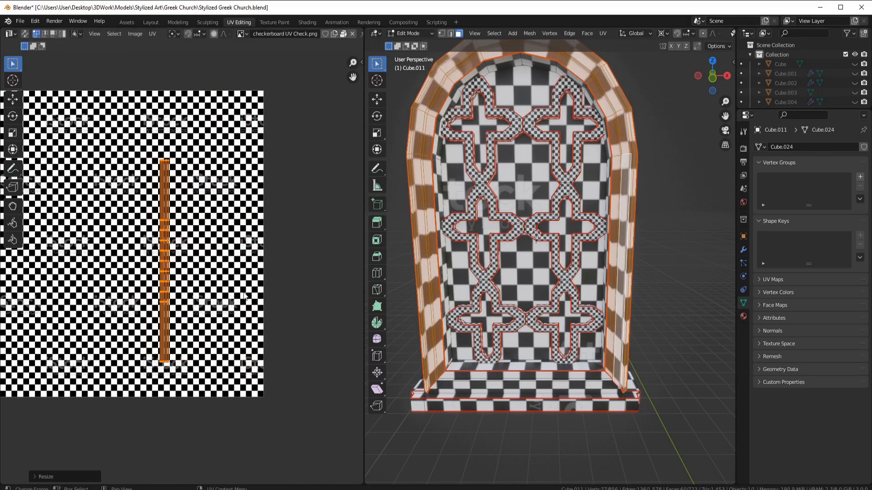
pyautogui.press('s')
pyautogui.click(301, 388)
# Select an edge loop running along the side of the arched frame's moulding and mark it as a seam
pyautogui.scroll(5, 603, 277)
pyautogui.keyDown('shift'); pyautogui.moveTo(672, 273); pyautogui.dragTo(549, 270, button='middle'); pyautogui.keyUp('shift')
pyautogui.moveTo(550, 270); pyautogui.dragTo(566, 227, button='middle')
pyautogui.click(566, 227)
pyautogui.moveTo(576, 182); pyautogui.dragTo(569, 221, button='middle')
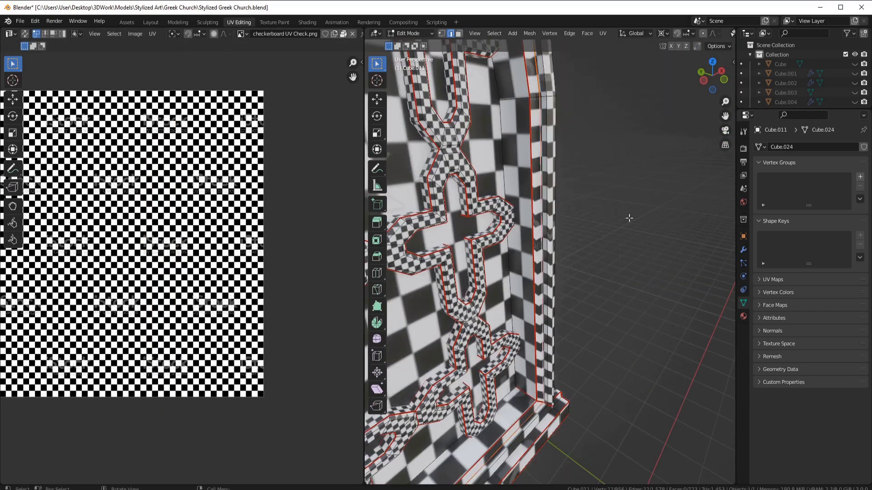
pyautogui.moveTo(629, 218); pyautogui.dragTo(573, 200, button='middle')
pyautogui.scroll(-2, 568, 191)
pyautogui.press('l')
pyautogui.press('u')
pyautogui.click(561, 172)
# Select the seam-bounded linked faces of the frame's moulding and unwrap them
pyautogui.scroll(-2, 611, 268)
pyautogui.moveTo(617, 270); pyautogui.dragTo(587, 249, button='middle')
pyautogui.press('3')
pyautogui.click(586, 258)
pyautogui.press('l')
pyautogui.press('KP_1')
pyautogui.press('u')
pyautogui.click(584, 244)
pyautogui.click(569, 272)
pyautogui.moveTo(579, 327); pyautogui.dragTo(561, 368, button='middle')
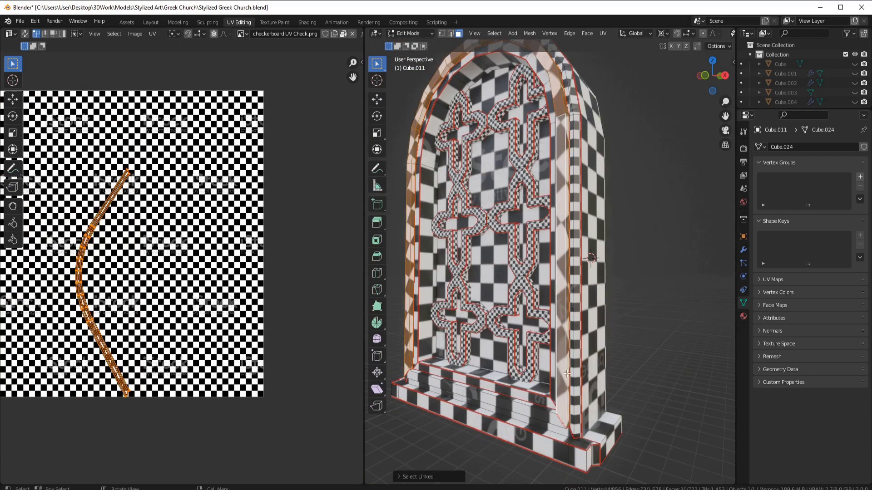
# Unwrap the selected front moulding strip again with Follow Active Quads and fit the UV view to it
pyautogui.click(545, 321)
pyautogui.click(558, 385)
pyautogui.press('u')
pyautogui.click(557, 347)
pyautogui.click(556, 369)
pyautogui.press('Home')
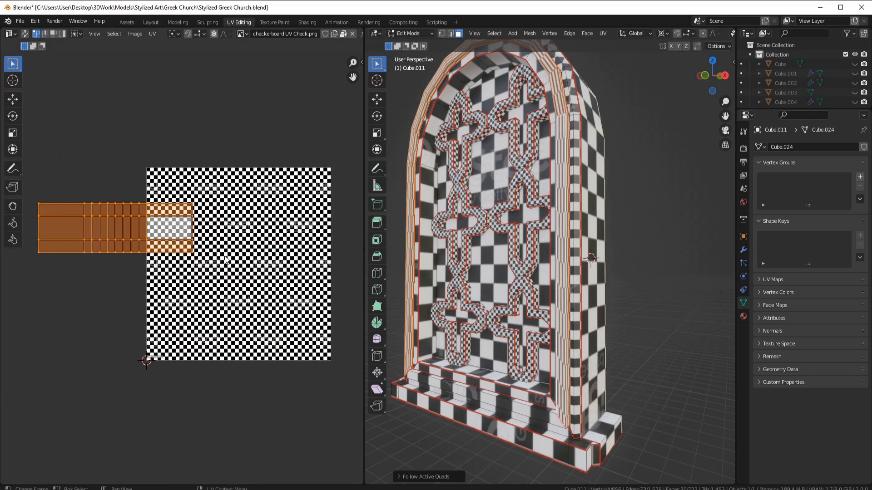
# Rotate the front moulding's UV strip by 90 degrees, scale it down and move it over the checker texture
pyautogui.press('r')
pyautogui.press('9')
pyautogui.press('0')
pyautogui.press('Return')
pyautogui.click(233, 109)
pyautogui.press('s')
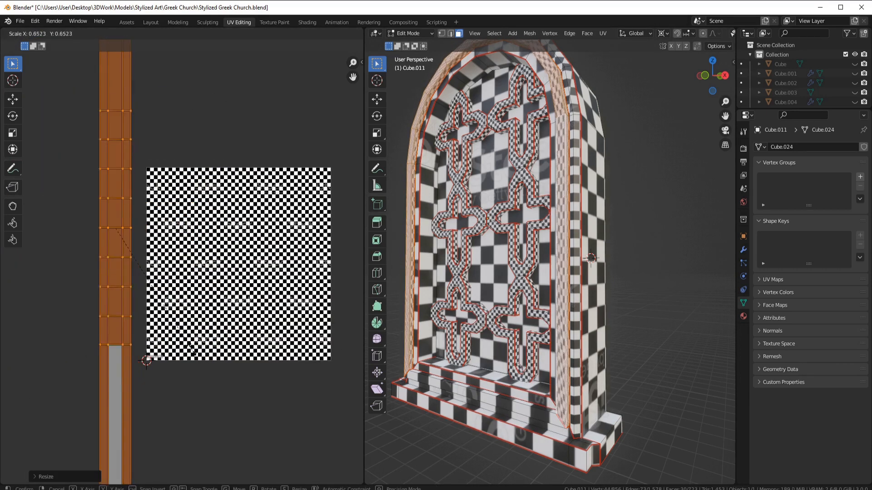
pyautogui.click(131, 190)
pyautogui.press('g')
pyautogui.click(174, 301)
# Mark seams along the edge loops of the left moulding and select the linked strip they separate
pyautogui.moveTo(559, 305); pyautogui.dragTo(629, 309, button='middle')
pyautogui.moveTo(500, 289); pyautogui.dragTo(541, 313, button='middle')
pyautogui.press('2')
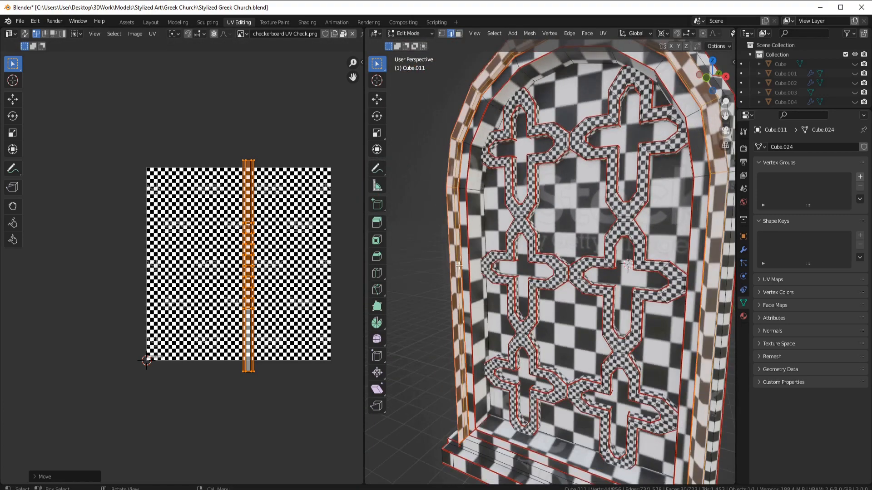
pyautogui.keyDown('alt'); pyautogui.click(461, 259); pyautogui.keyUp('alt')
pyautogui.moveTo(461, 259)
pyautogui.mouseDown(button='middle')
pyautogui.moveTo(500, 254)
pyautogui.moveTo(466, 257)
pyautogui.mouseUp(button='middle')
pyautogui.keyDown('alt'); pyautogui.keyDown('shift'); pyautogui.click(456, 261); pyautogui.keyUp('shift'); pyautogui.keyUp('alt')
pyautogui.rightClick(455, 261)
pyautogui.click(455, 261)
pyautogui.hotkey('ctrl', 'l')
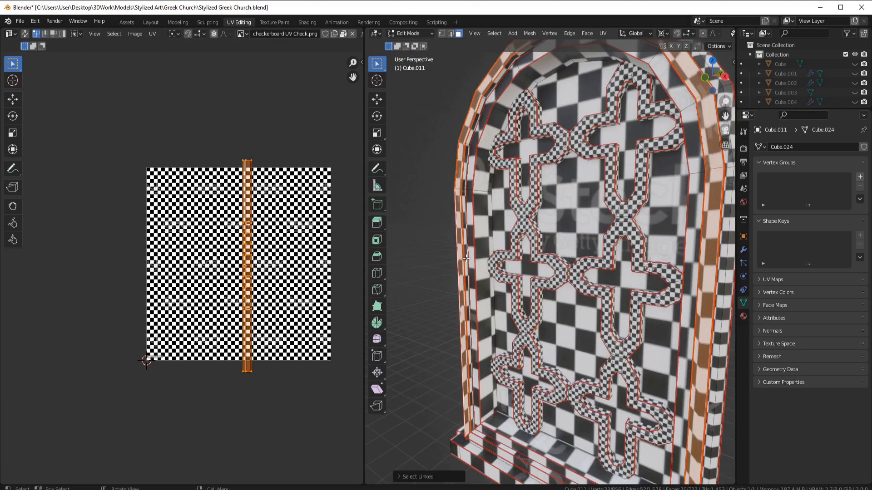
# Leave Edit Mode, return to the Modeling workspace and unhide all the church objects
pyautogui.click(496, 229)
pyautogui.press('Tab')
pyautogui.moveTo(496, 230); pyautogui.dragTo(633, 197, button='middle')
pyautogui.click(177, 22)
pyautogui.scroll(-5, 461, 161)
pyautogui.hotkey('alt', 'h')
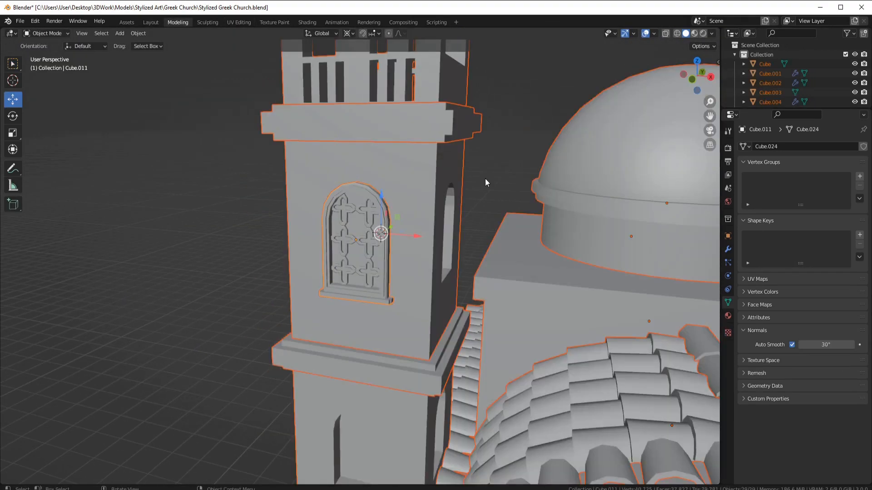
# Select the tower window, examine it in material preview and go back to solid shading
pyautogui.click(372, 277)
pyautogui.scroll(2, 372, 277)
pyautogui.moveTo(372, 277)
pyautogui.mouseDown(button='middle')
pyautogui.moveTo(374, 298)
pyautogui.moveTo(453, 287)
pyautogui.moveTo(351, 258)
pyautogui.mouseUp(button='middle')
pyautogui.click(374, 298)
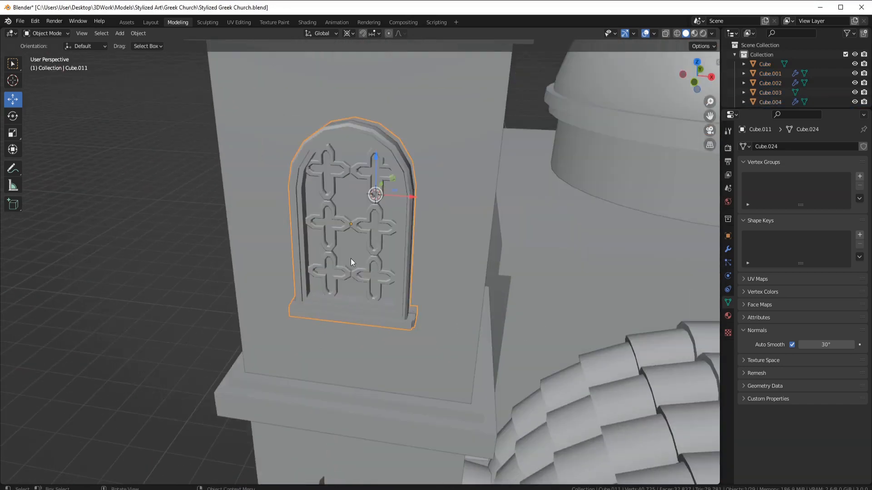
pyautogui.click(693, 34)
pyautogui.moveTo(396, 222)
pyautogui.mouseDown(button='middle')
pyautogui.moveTo(392, 208)
pyautogui.moveTo(377, 227)
pyautogui.mouseUp(button='middle')
pyautogui.click(686, 34)
pyautogui.scroll(-5, 449, 264)
pyautogui.moveTo(449, 263); pyautogui.dragTo(452, 288, button='middle')
# Duplicate the window in place and rotate the copy 90 degrees about Z onto the adjacent tower side
pyautogui.hotkey('shift', 'd')
pyautogui.rightClick(450, 288)
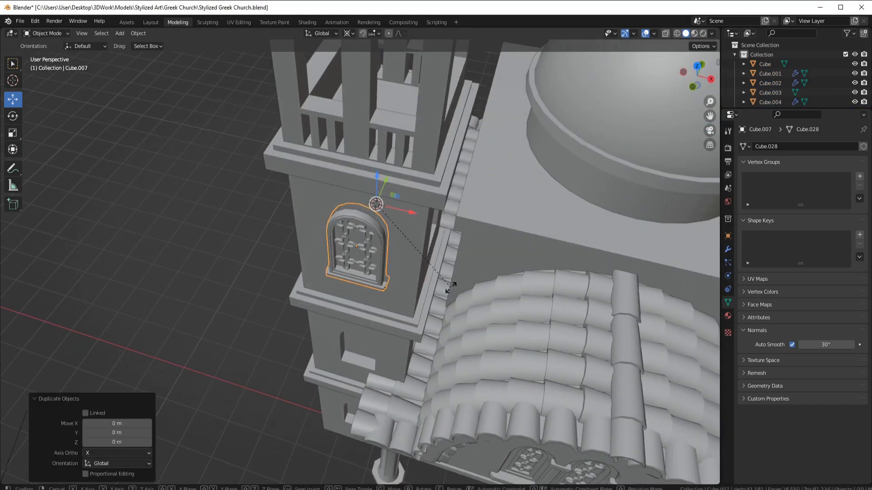
pyautogui.press('r')
pyautogui.press('z')
pyautogui.press('9')
pyautogui.press('0')
pyautogui.press('Return')
# Duplicate the window again for the remaining tower sides and select all the windows around the tower
pyautogui.hotkey('shift', 'd')
pyautogui.keyDown('shift'); pyautogui.click(359, 252); pyautogui.keyUp('shift')
pyautogui.moveTo(364, 255); pyautogui.dragTo(236, 268, button='middle')
pyautogui.keyDown('shift'); pyautogui.click(334, 318); pyautogui.keyUp('shift')
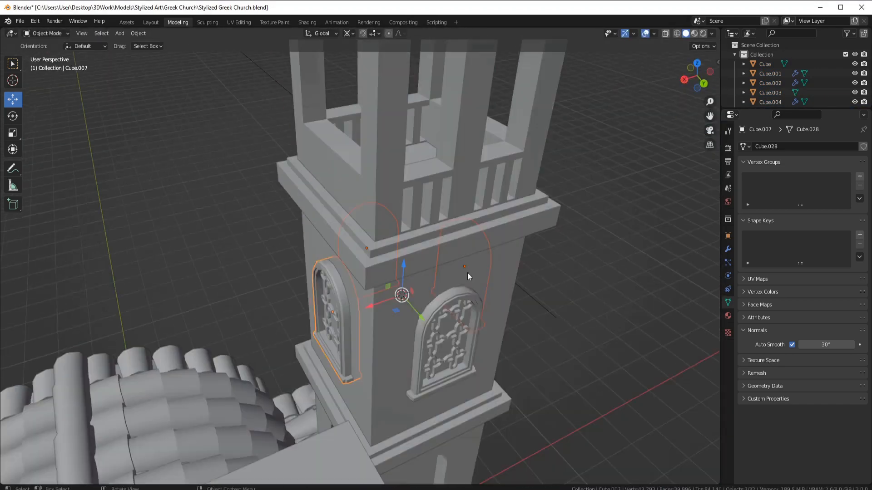
pyautogui.keyDown('shift'); pyautogui.click(444, 326); pyautogui.keyUp('shift')
# Duplicate the ring of windows and move the copies down 2.9782 m to the tower's middle section
pyautogui.scroll(-5, 554, 303)
pyautogui.press('KP_1')
pyautogui.scroll(2, 343, 290)
pyautogui.keyDown('shift'); pyautogui.moveTo(357, 303); pyautogui.dragTo(357, 211, button='middle'); pyautogui.keyUp('shift')
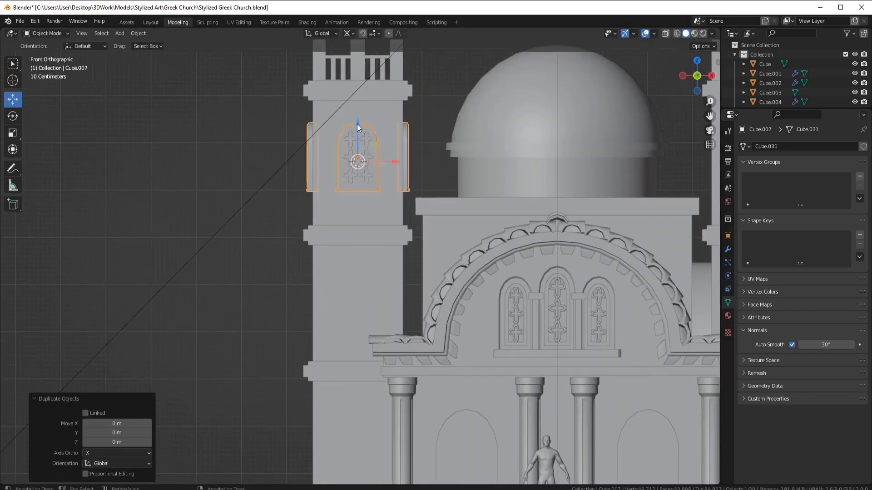
pyautogui.click(292, 277)
pyautogui.press('KP_Decimal')
pyautogui.scroll(-6, 400, 209)
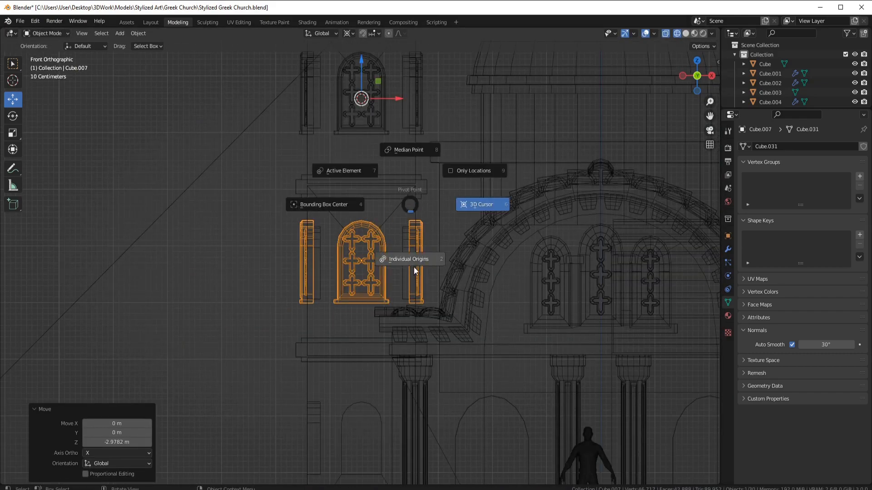
# Set the pivot point to Individual Origins and fine-tune the placement of the middle-section windows
pyautogui.click(413, 271)
pyautogui.press('KP_Decimal')
pyautogui.moveTo(364, 220); pyautogui.dragTo(365, 225)
pyautogui.scroll(-5, 367, 247)
# Duplicate the windows once more, lower the copies to the tower's bottom section and adjust their position
pyautogui.rightClick(363, 228)
pyautogui.moveTo(354, 97); pyautogui.dragTo(355, 352)
pyautogui.keyDown('shift'); pyautogui.moveTo(373, 354); pyautogui.dragTo(370, 240, button='middle'); pyautogui.keyUp('shift')
pyautogui.scroll(6, 369, 239)
pyautogui.moveTo(333, 260); pyautogui.dragTo(332, 254)
pyautogui.scroll(-6, 370, 259)
pyautogui.moveTo(377, 260); pyautogui.dragTo(387, 281, button='middle')
pyautogui.click(387, 281)
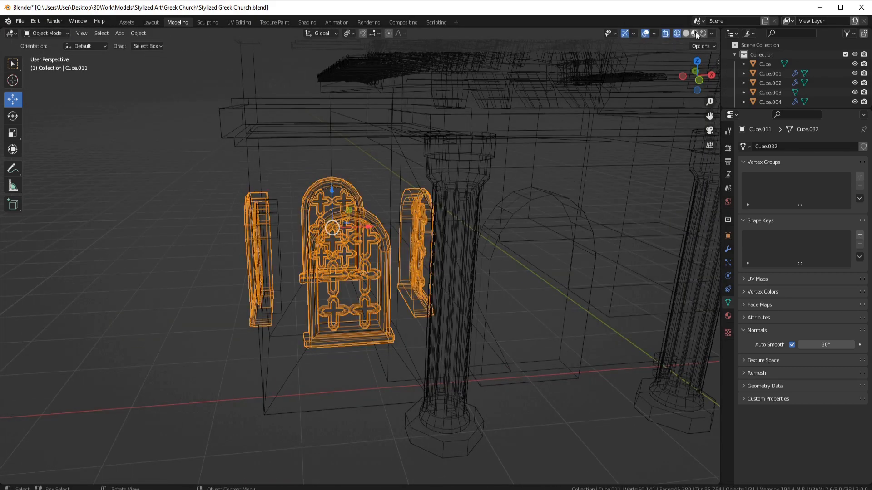
# Return to solid shading, set the windows' origin to the 3D cursor and add an X-axis Mirror modifier
pyautogui.click(686, 33)
pyautogui.moveTo(325, 238)
pyautogui.mouseDown(button='middle')
pyautogui.moveTo(356, 260)
pyautogui.moveTo(419, 232)
pyautogui.moveTo(354, 242)
pyautogui.moveTo(383, 297)
pyautogui.moveTo(328, 271)
pyautogui.moveTo(463, 300)
pyautogui.mouseUp(button='middle')
pyautogui.hotkey('ctrl', 'a')
pyautogui.click(462, 301)
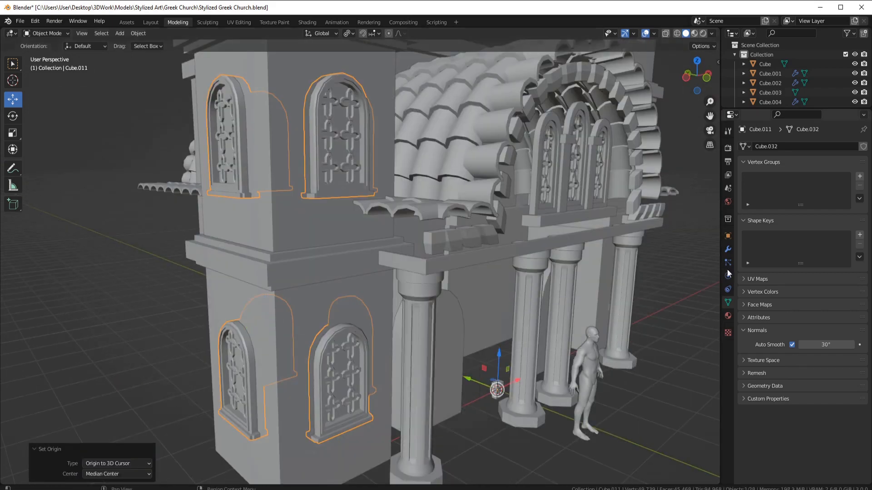
pyautogui.click(727, 249)
pyautogui.click(801, 147)
pyautogui.click(671, 253)
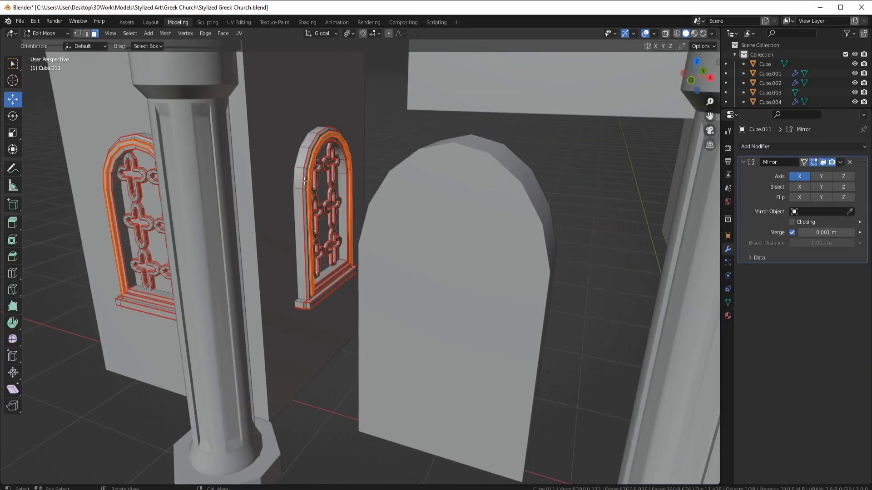
# Apply the windows' Mirror modifier and delete the unneeded linked window geometry on the inner side of the tower
pyautogui.press('l')
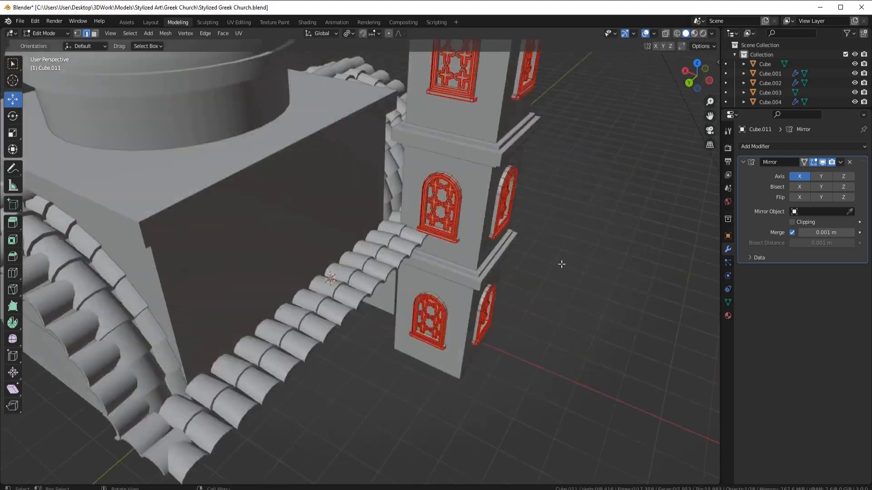
pyautogui.press('Tab')
pyautogui.hotkey('ctrl', 'a')
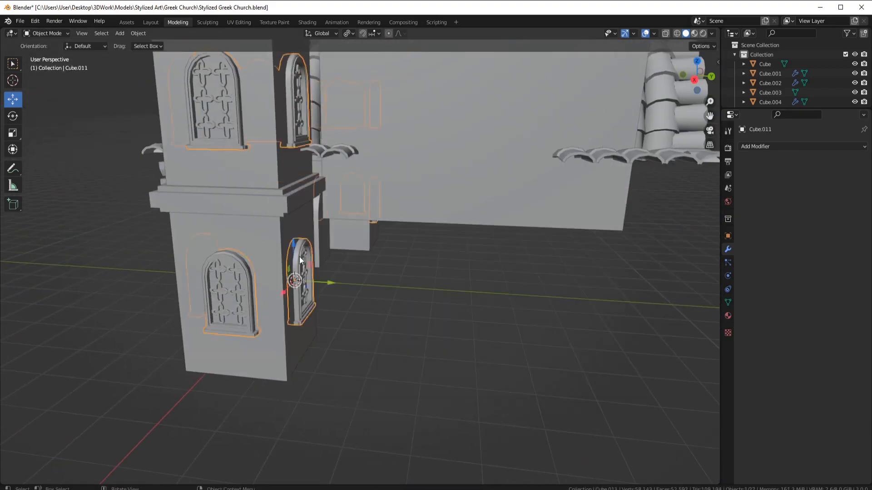
pyautogui.press('Tab')
pyautogui.press('l')
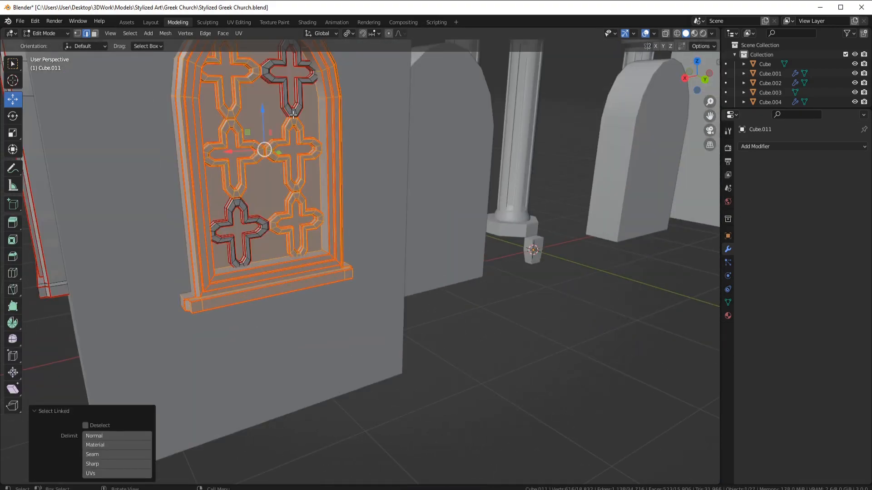
pyautogui.press('x')
pyautogui.click(264, 205)
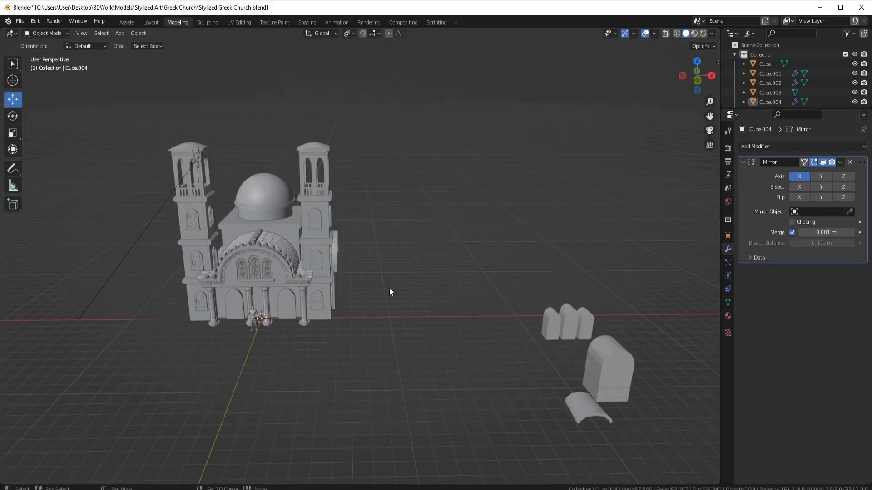
# Add a UV sphere in front of the church and delete its lower half to leave a dome
pyautogui.hotkey('shift', 'a')
pyautogui.moveTo(388, 287)
pyautogui.click(431, 315)
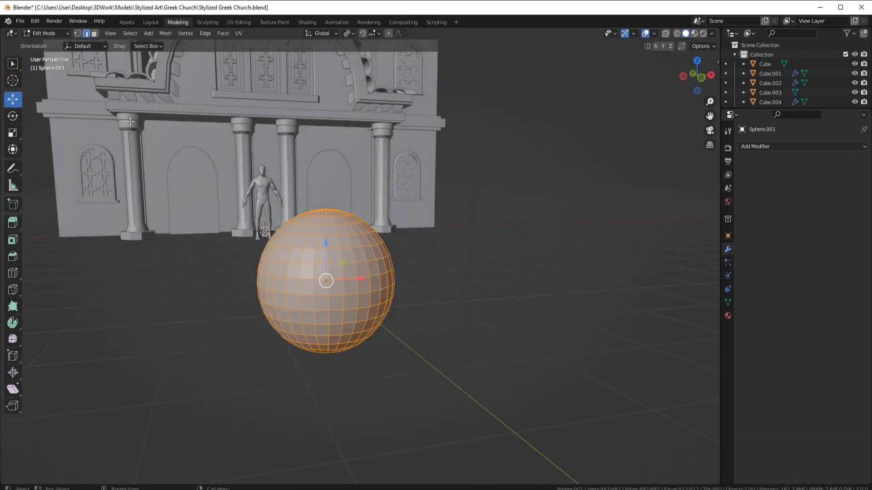
pyautogui.press('Tab')
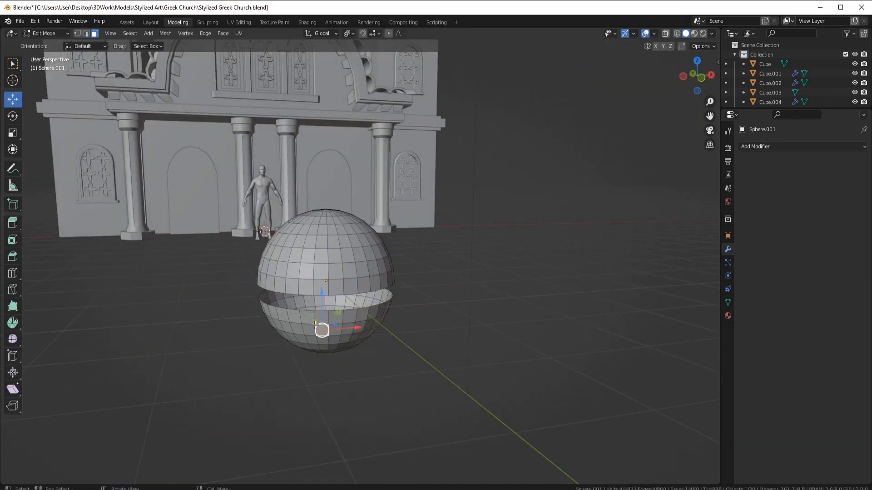
pyautogui.press('l')
pyautogui.press('x')
pyautogui.click(315, 324)
pyautogui.press('KP_1')
pyautogui.scroll(3, 286, 279)
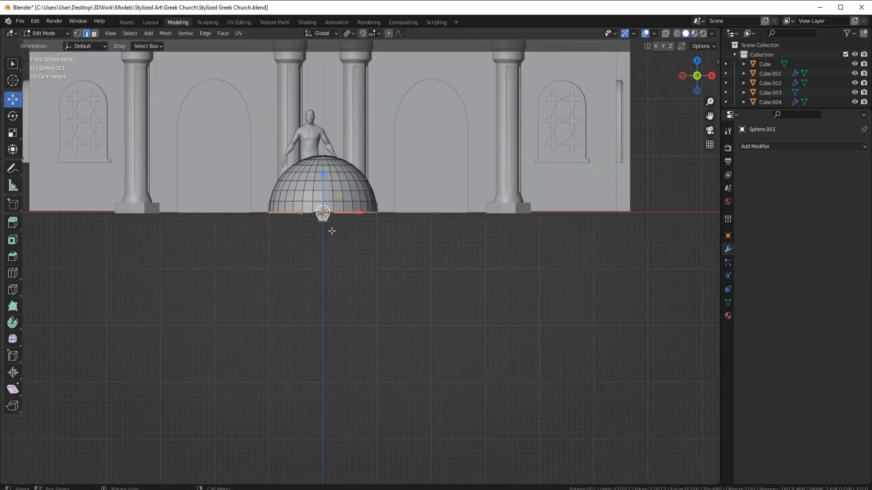
# Extrude the dome's open edge straight down twice along Z, the second time by about 0.99 m
pyautogui.press('e')
pyautogui.press('z')
pyautogui.click(333, 305)
pyautogui.press('e')
pyautogui.press('z')
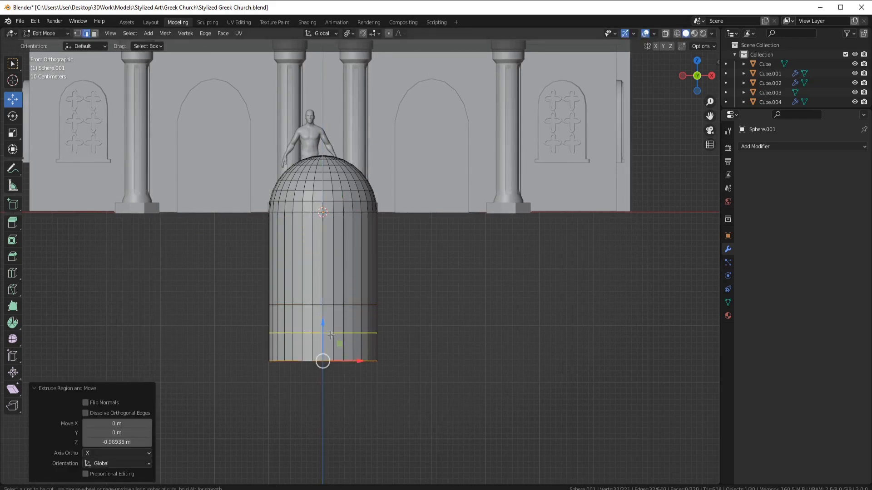
# Add loop cuts to the bell's lowest section and flare its rim with smooth proportional scaling by 1.211 and 1.146
pyautogui.keyDown('alt'); pyautogui.click(312, 362); pyautogui.keyUp('alt')
pyautogui.press('s')
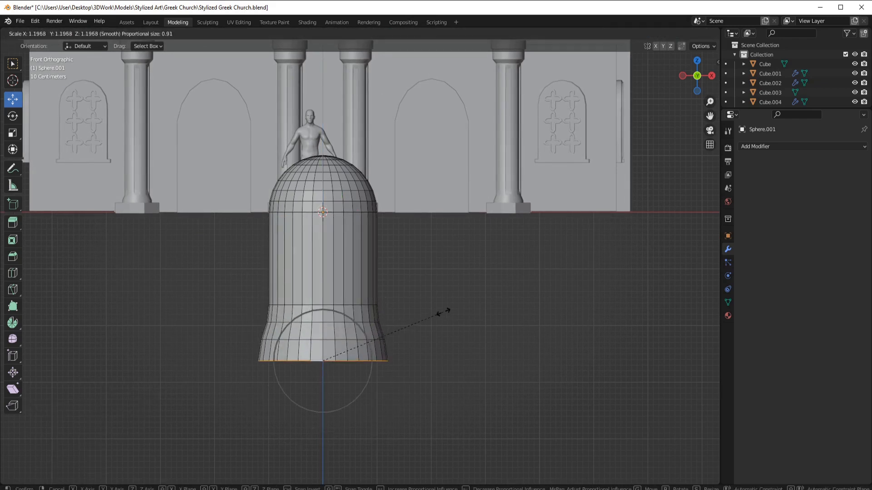
pyautogui.click(443, 310)
pyautogui.press('s')
pyautogui.scroll(2, 445, 312)
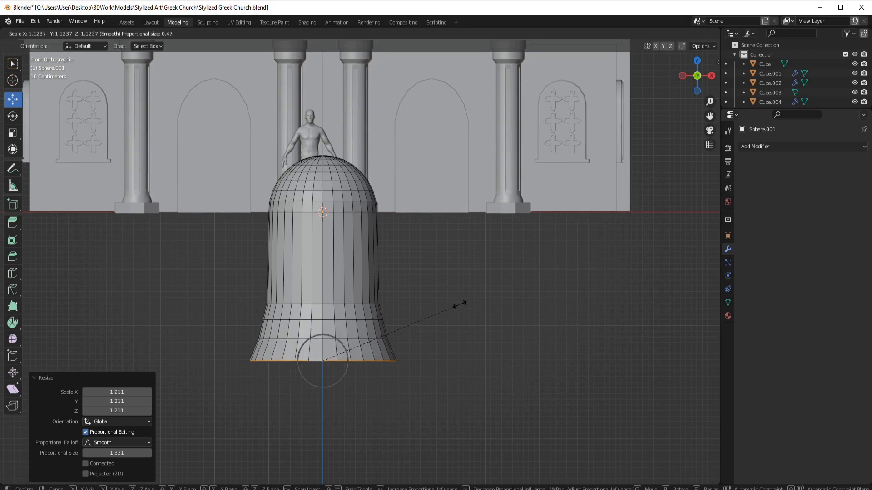
# Extrude the bell's rim down about 0.19 m, then extrude that band and fatten it outward by 0.0697 m
pyautogui.moveTo(452, 293); pyautogui.dragTo(395, 302, button='middle')
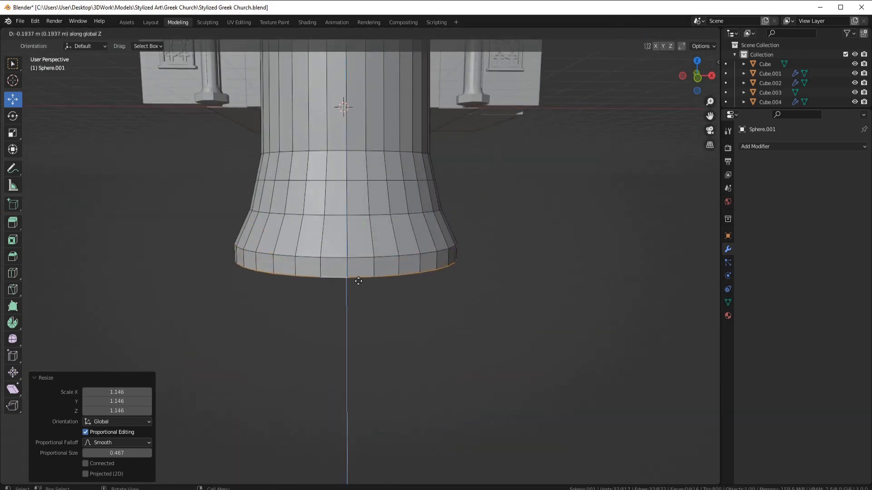
pyautogui.click(358, 279)
pyautogui.keyDown('alt'); pyautogui.click(306, 258); pyautogui.keyUp('alt')
pyautogui.press('e')
pyautogui.press('Escape')
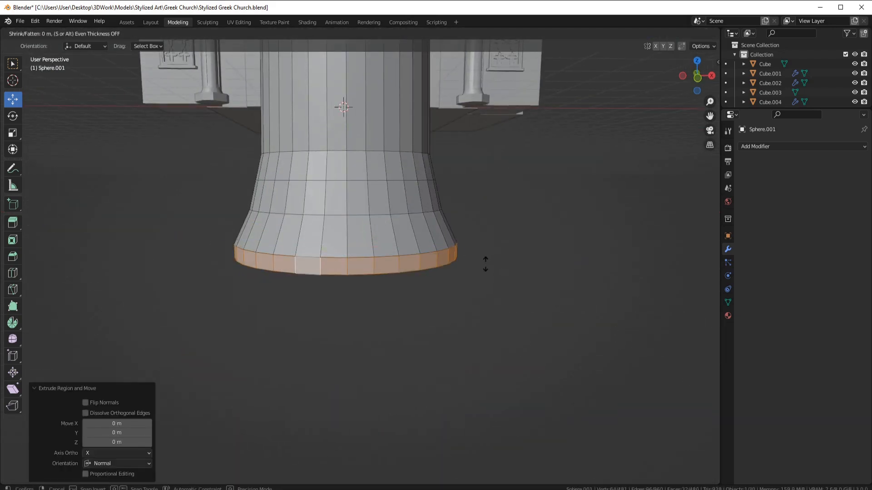
pyautogui.click(480, 261)
pyautogui.moveTo(272, 259); pyautogui.dragTo(251, 192, button='middle')
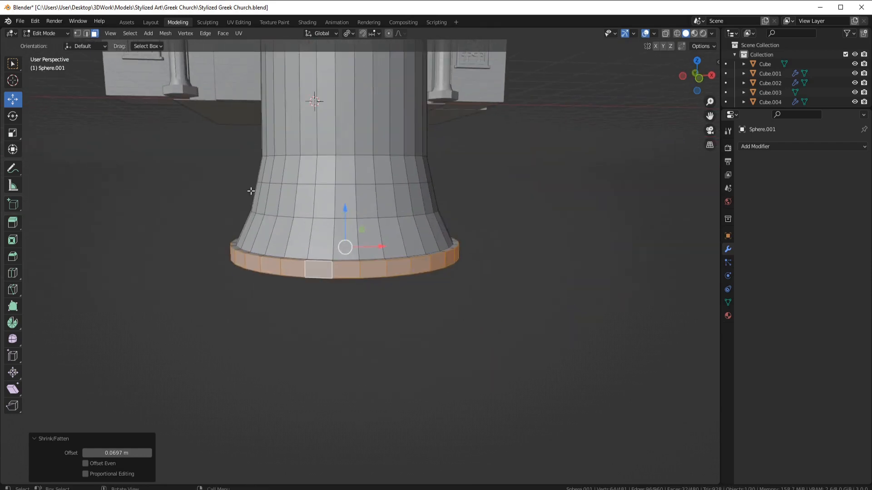
# Select an edge loop on the bell's lip and scale it to 0.975
pyautogui.press('2')
pyautogui.click(348, 261)
pyautogui.press('s')
pyautogui.click(599, 280)
pyautogui.moveTo(425, 279); pyautogui.dragTo(375, 223, button='middle')
# Select the ring of faces on the bell's underside lip and extrude it by 0.10925 m
pyautogui.press('3')
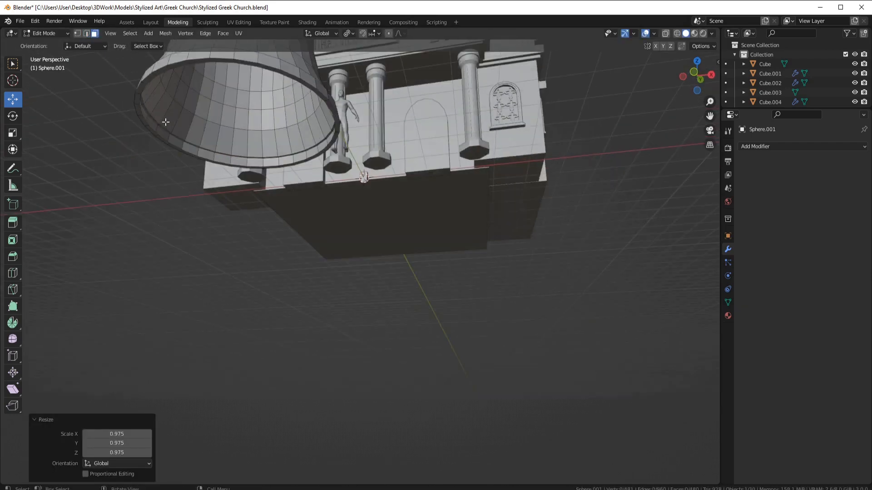
pyautogui.keyDown('alt'); pyautogui.click(139, 116); pyautogui.keyUp('alt')
pyautogui.press('e')
pyautogui.click(175, 161)
pyautogui.moveTo(175, 162); pyautogui.dragTo(204, 204, button='middle')
pyautogui.keyDown('shift'); pyautogui.moveTo(318, 159); pyautogui.dragTo(293, 217, button='middle'); pyautogui.keyUp('shift')
pyautogui.scroll(1, 293, 217)
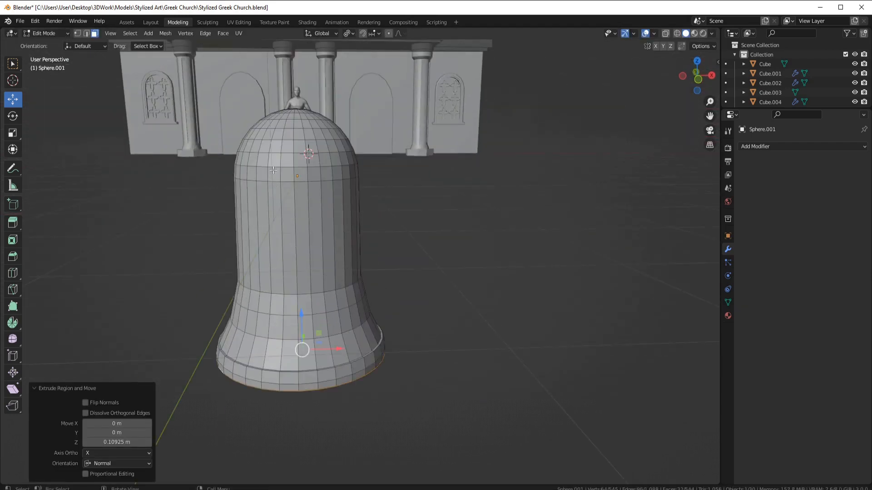
# Extrude the ring of faces where the bell's dome meets its body and fatten it outward into a raised band
pyautogui.keyDown('alt'); pyautogui.click(275, 175); pyautogui.keyUp('alt')
pyautogui.press('e')
pyautogui.rightClick(421, 193)
pyautogui.hotkey('alt', 's')
pyautogui.click(407, 191)
pyautogui.press('Tab')
pyautogui.moveTo(407, 191); pyautogui.dragTo(309, 209, button='middle')
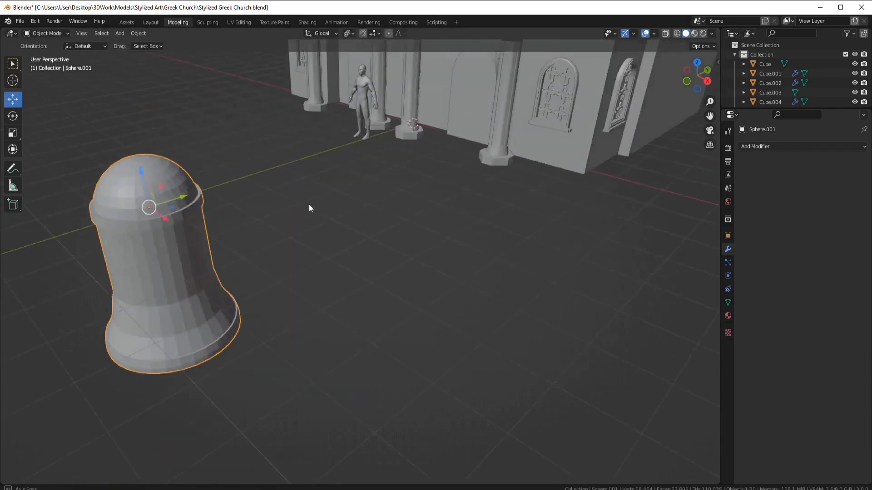
# Shade the bell smooth and enable Auto Smooth at 30°
pyautogui.rightClick(400, 204)
pyautogui.click(402, 207)
pyautogui.click(728, 302)
pyautogui.click(792, 345)
# Extrude the ring of faces just above the bell's flared base and fatten it outward as a second band
pyautogui.moveTo(480, 279)
pyautogui.mouseDown(button='middle')
pyautogui.moveTo(397, 174)
pyautogui.moveTo(342, 235)
pyautogui.moveTo(288, 266)
pyautogui.mouseUp(button='middle')
pyautogui.press('Tab')
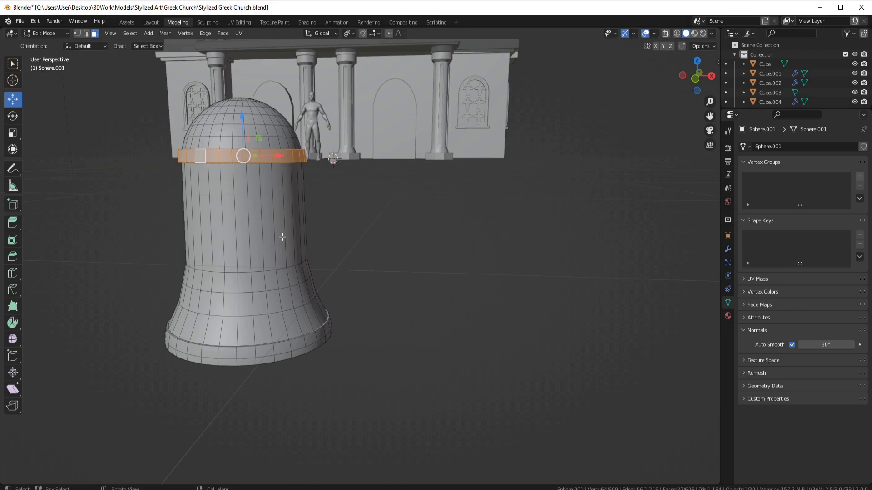
pyautogui.press('e')
pyautogui.rightClick(395, 272)
pyautogui.hotkey('alt', 's')
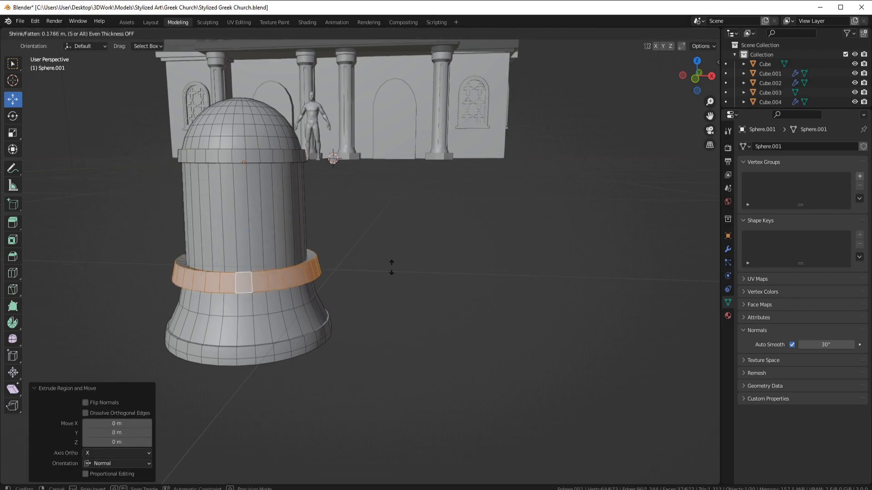
pyautogui.click(364, 274)
pyautogui.press('Tab')
# Apply the bell's transforms and set its origin to geometry
pyautogui.moveTo(364, 274); pyautogui.dragTo(441, 223, button='middle')
pyautogui.hotkey('ctrl', 'a')
pyautogui.click(440, 221)
pyautogui.rightClick(439, 222)
pyautogui.moveTo(426, 255)
pyautogui.click(483, 264)
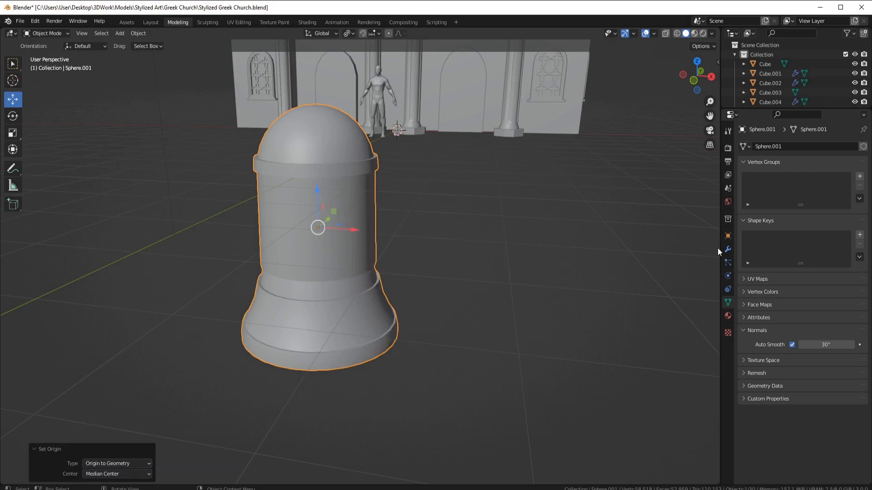
# Add a Bevel modifier to the bell
pyautogui.click(728, 250)
pyautogui.click(763, 147)
pyautogui.click(702, 184)
pyautogui.moveTo(702, 184); pyautogui.dragTo(362, 232, button='middle')
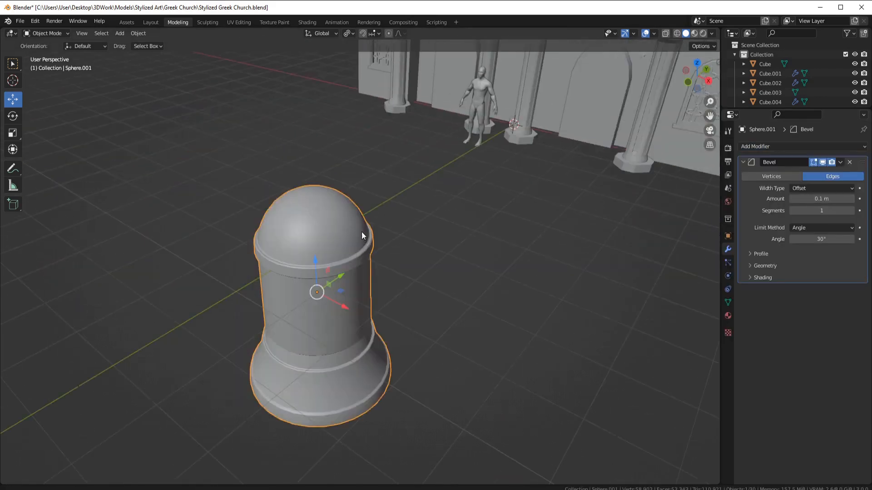
# Duplicate the edge at the top of the bell tower's arch and lower the copy slightly along Z
pyautogui.scroll(-6, 330, 200)
pyautogui.moveTo(331, 200); pyautogui.dragTo(473, 224, button='middle')
pyautogui.scroll(6, 479, 183)
pyautogui.keyDown('shift'); pyautogui.moveTo(473, 223); pyautogui.dragTo(425, 227, button='middle'); pyautogui.keyUp('shift')
pyautogui.click(436, 277)
pyautogui.press('Tab')
pyautogui.moveTo(436, 277); pyautogui.dragTo(430, 183, button='middle')
pyautogui.click(474, 198)
pyautogui.scroll(6, 475, 198)
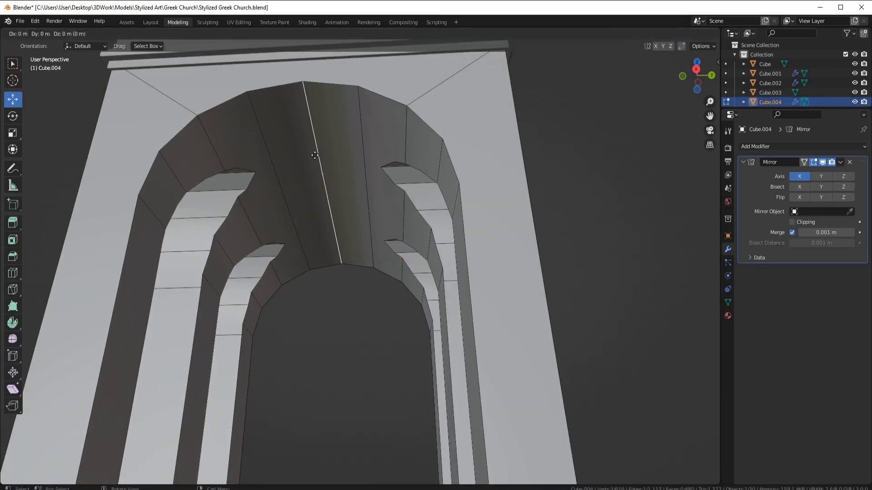
pyautogui.press('z')
pyautogui.click(332, 189)
# Snap the 3D cursor to the copied edge beneath the arch top and return to Object Mode
pyautogui.hotkey('shift', 's')
pyautogui.click(334, 243)
pyautogui.press('Tab')
pyautogui.hotkey('shift', 's')
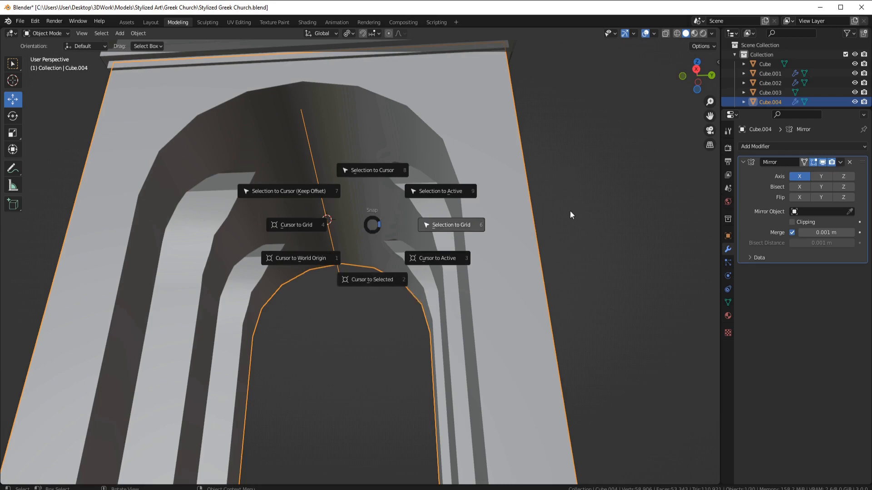
pyautogui.press('Escape')
# Add a cube at the 3D cursor, scale it by -0.048 and lower it along Z inside the arch
pyautogui.hotkey('shift', 'a')
pyautogui.moveTo(497, 218)
pyautogui.click(543, 227)
pyautogui.press('s')
pyautogui.click(315, 218)
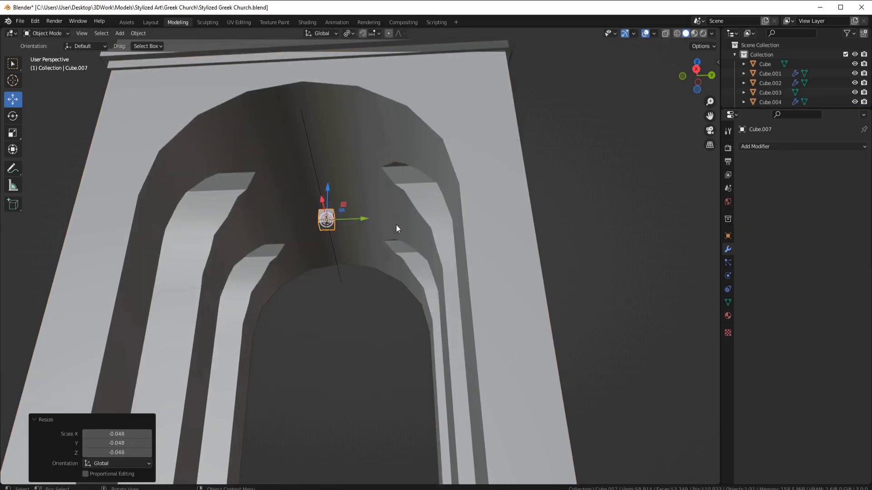
pyautogui.moveTo(347, 222); pyautogui.dragTo(344, 246, button='middle')
pyautogui.press('g')
pyautogui.press('z')
pyautogui.click(427, 275)
# Resize the cube and stretch it along Y into a crossbeam spanning the tower arch
pyautogui.moveTo(426, 275); pyautogui.dragTo(357, 273, button='middle')
pyautogui.press('s')
pyautogui.click(482, 272)
pyautogui.moveTo(481, 272); pyautogui.dragTo(557, 275, button='middle')
pyautogui.scroll(-1, 556, 275)
pyautogui.press('s')
pyautogui.press('y')
pyautogui.click(468, 254)
pyautogui.scroll(-4, 436, 254)
pyautogui.moveTo(408, 254)
pyautogui.mouseDown(button='middle')
pyautogui.moveTo(333, 256)
pyautogui.moveTo(320, 291)
pyautogui.moveTo(402, 247)
pyautogui.mouseUp(button='middle')
pyautogui.scroll(4, 402, 247)
# Add a cylinder at the 3D cursor, scale it down and move it 0.26081 m down to sit under the beam
pyautogui.hotkey('shift', 'a')
pyautogui.moveTo(404, 244)
pyautogui.click(445, 292)
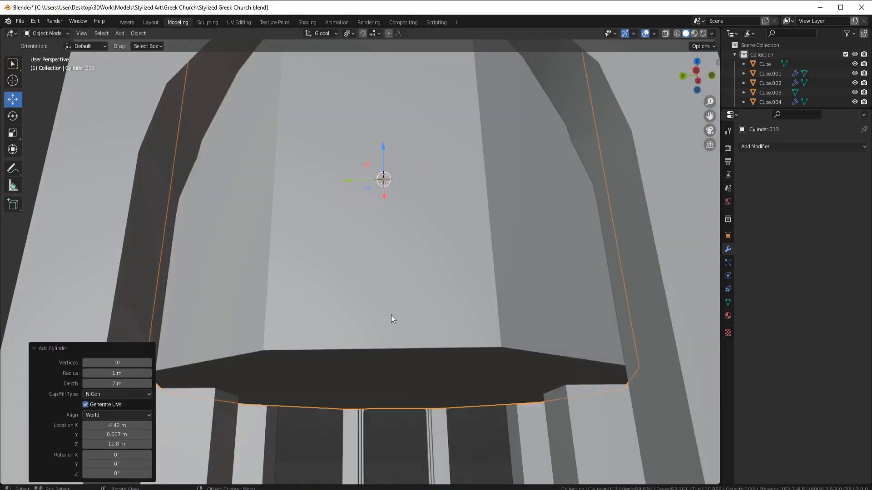
pyautogui.press('s')
pyautogui.click(370, 198)
pyautogui.press('g')
pyautogui.press('z')
pyautogui.click(407, 218)
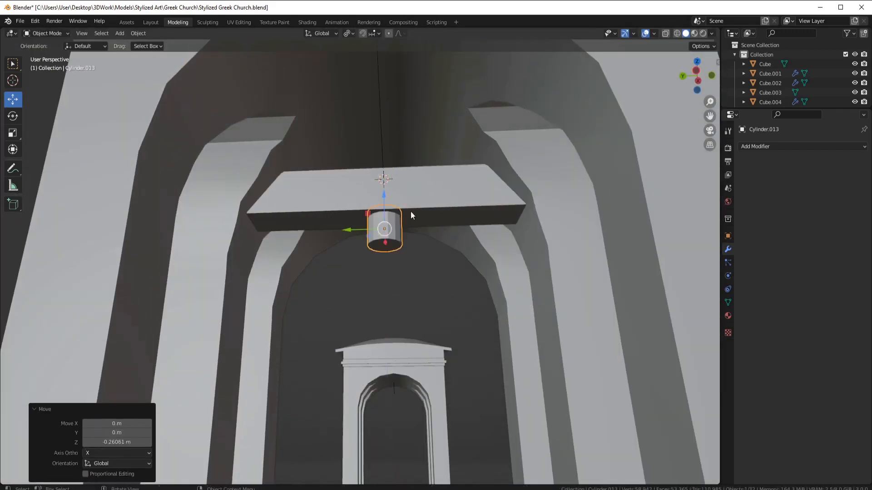
# Raise the cylinder about 0.045 m against the beam's underside and scale it to suit the beam's width
pyautogui.scroll(1, 436, 227)
pyautogui.click(436, 215)
pyautogui.press('g')
pyautogui.press('z')
pyautogui.click(433, 207)
pyautogui.moveTo(427, 223); pyautogui.dragTo(438, 155, button='middle')
pyautogui.scroll(4, 490, 227)
pyautogui.press('s')
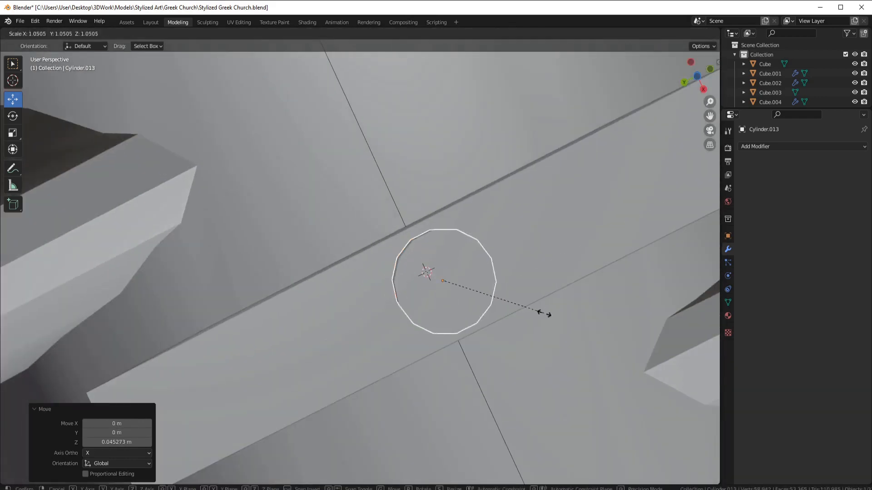
pyautogui.click(544, 313)
# Inset the cylinder's bottom face by 0.2288 m and extrude it slightly downward
pyautogui.press('Tab')
pyautogui.press('i')
pyautogui.click(566, 161)
pyautogui.moveTo(540, 170); pyautogui.dragTo(417, 229, button='middle')
pyautogui.press('e')
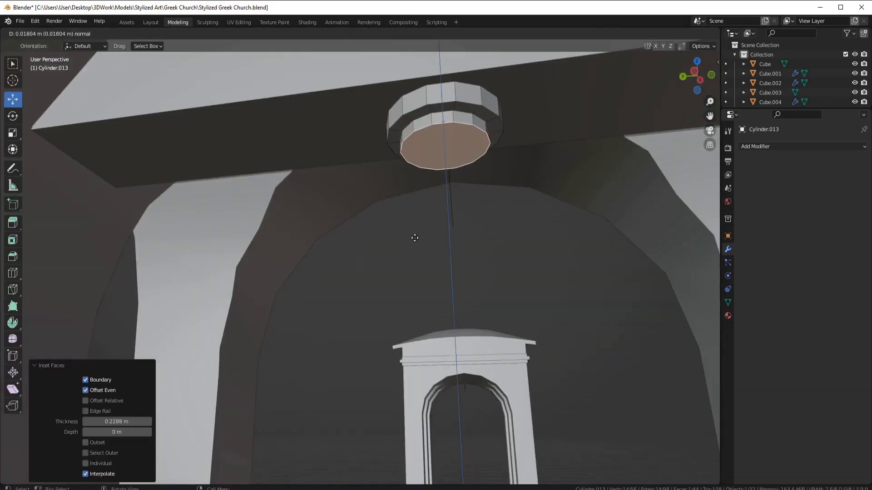
pyautogui.click(415, 238)
# Shade the cylinder smooth with Auto Smooth at 30°, then delete it from under the beam
pyautogui.scroll(-6, 422, 233)
pyautogui.press('Tab')
pyautogui.rightClick(336, 238)
pyautogui.click(335, 226)
pyautogui.click(728, 302)
pyautogui.click(792, 345)
pyautogui.moveTo(390, 264); pyautogui.dragTo(410, 250, button='middle')
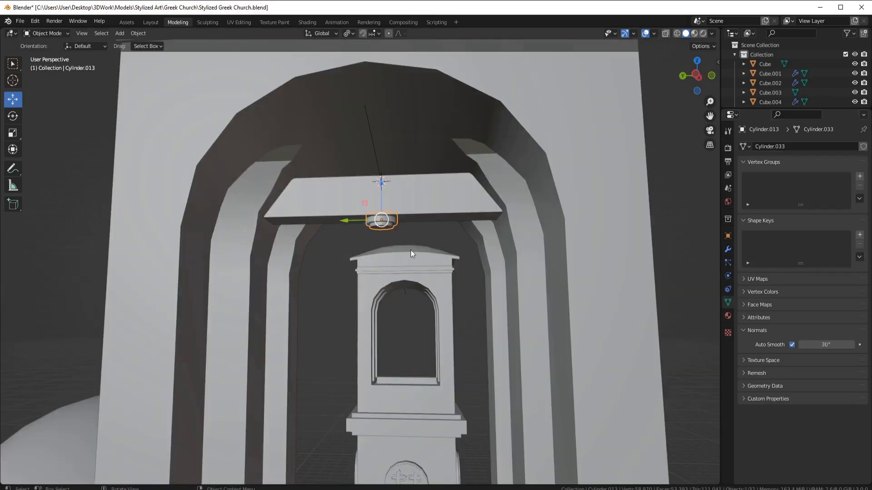
pyautogui.press('x')
pyautogui.click(72, 97)
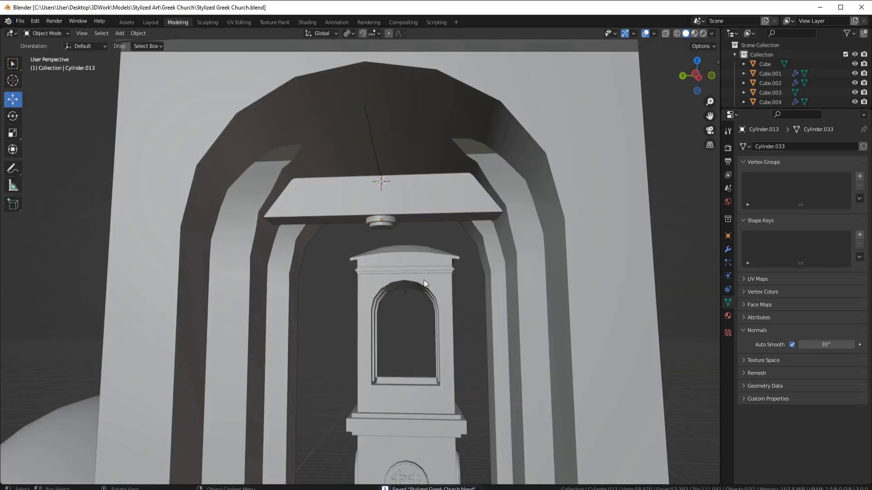
# Add two loop cuts across the beam and bring them together with a Y scale of 0.368
pyautogui.scroll(4, 409, 254)
pyautogui.click(446, 166)
pyautogui.moveTo(446, 166); pyautogui.dragTo(459, 175, button='middle')
pyautogui.press('Tab')
pyautogui.hotkey('ctrl', 'r')
pyautogui.scroll(1, 647, 158)
pyautogui.click(647, 159)
pyautogui.rightClick(647, 158)
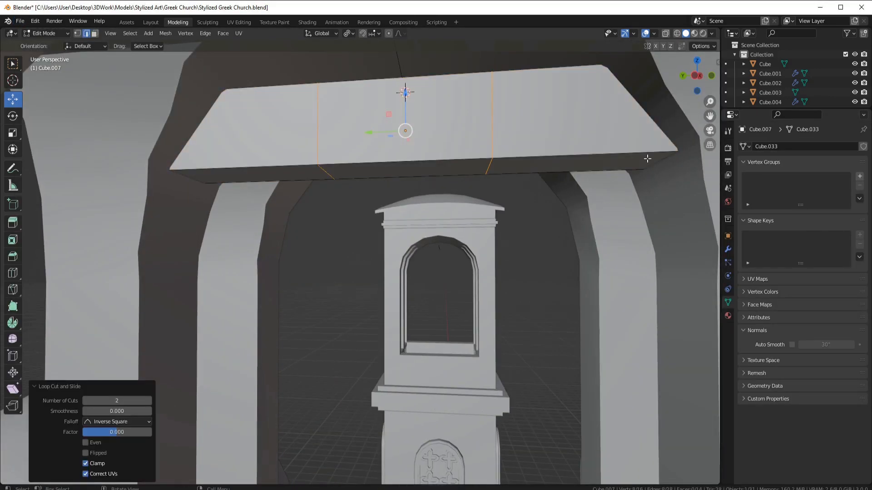
pyautogui.click(481, 131)
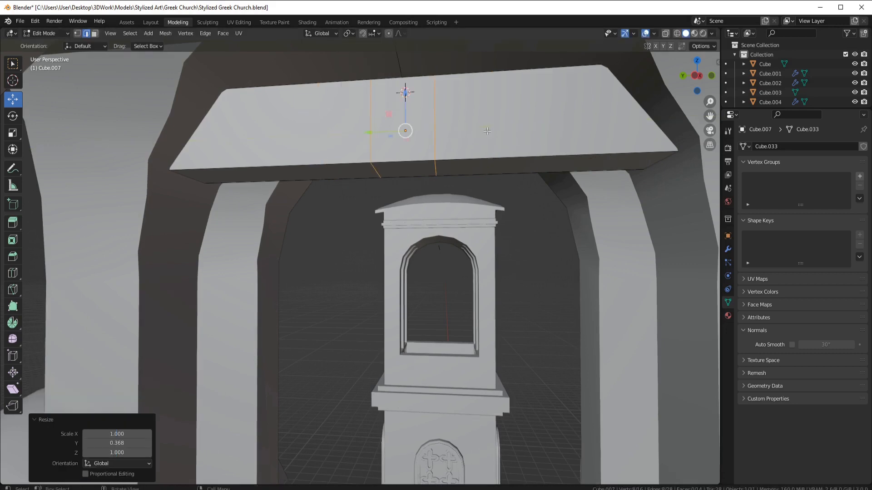
# Duplicate the beam's central face ring in place, separate it into its own object and apply all transforms
pyautogui.moveTo(477, 131); pyautogui.dragTo(490, 139, button='middle')
pyautogui.press('3')
pyautogui.keyDown('alt'); pyautogui.click(398, 162); pyautogui.keyUp('alt')
pyautogui.hotkey('shift', 'd')
pyautogui.rightClick(478, 148)
pyautogui.press('p')
pyautogui.press('Tab')
pyautogui.hotkey('ctrl', 'a')
pyautogui.click(485, 145)
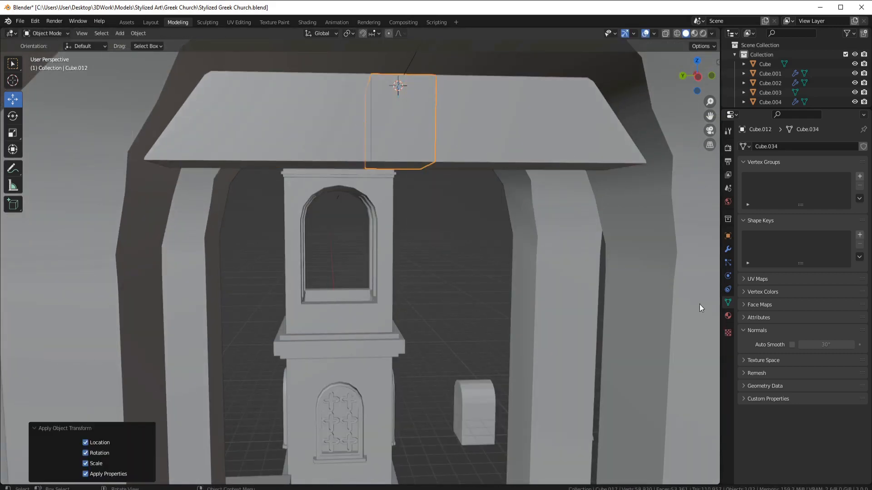
# Thicken the separated band outward using a Solidify modifier with Even Thickness and apply the modifier
pyautogui.click(728, 249)
pyautogui.click(762, 147)
pyautogui.click(685, 309)
pyautogui.click(791, 212)
pyautogui.moveTo(521, 224); pyautogui.dragTo(547, 215, button='middle')
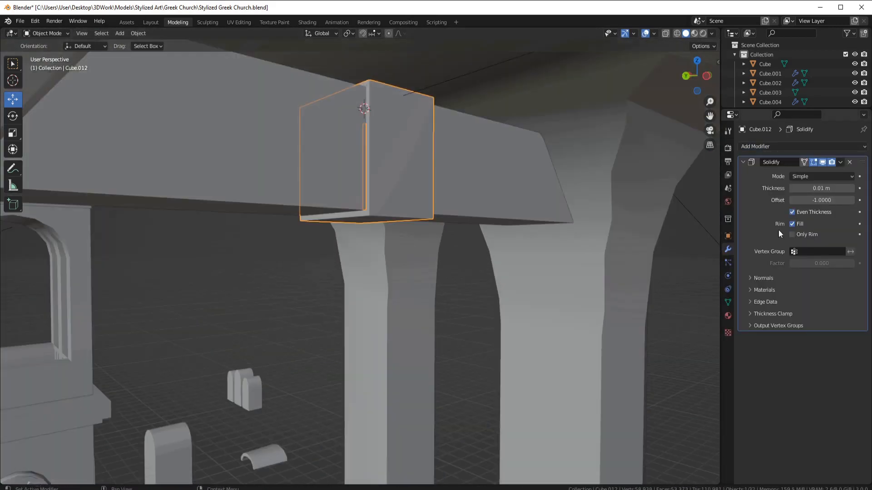
pyautogui.hotkey('ctrl', 'a')
pyautogui.press('Tab')
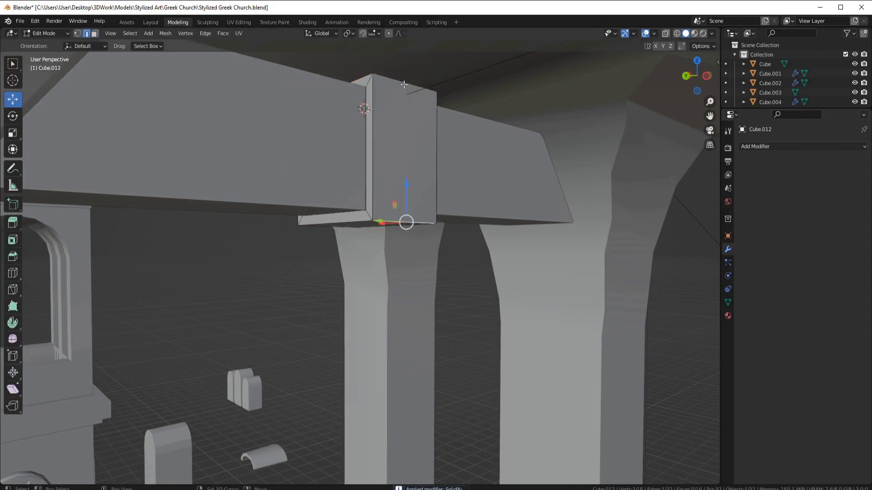
# Bevel the outer corner edges of the band around the beam
pyautogui.moveTo(404, 85); pyautogui.dragTo(241, 49, button='middle')
pyautogui.click(430, 261)
pyautogui.press('Tab')
pyautogui.scroll(-5, 427, 261)
pyautogui.moveTo(427, 261)
pyautogui.mouseDown(button='middle')
pyautogui.moveTo(340, 281)
pyautogui.moveTo(415, 251)
pyautogui.mouseUp(button='middle')
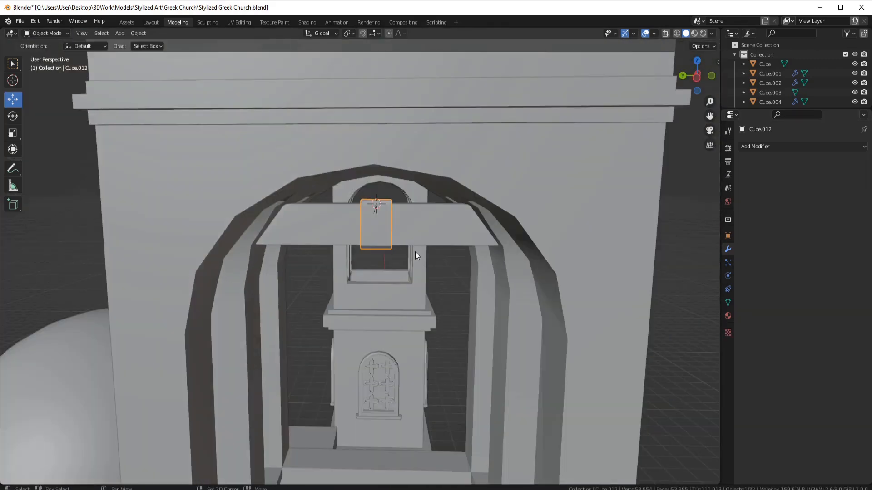
# Set the band's origin to geometry after applying its transforms, and snap the 3D cursor to it
pyautogui.hotkey('ctrl', 'a')
pyautogui.click(393, 248)
pyautogui.rightClick(398, 283)
pyautogui.click(452, 294)
pyautogui.hotkey('shift', 's')
pyautogui.click(417, 329)
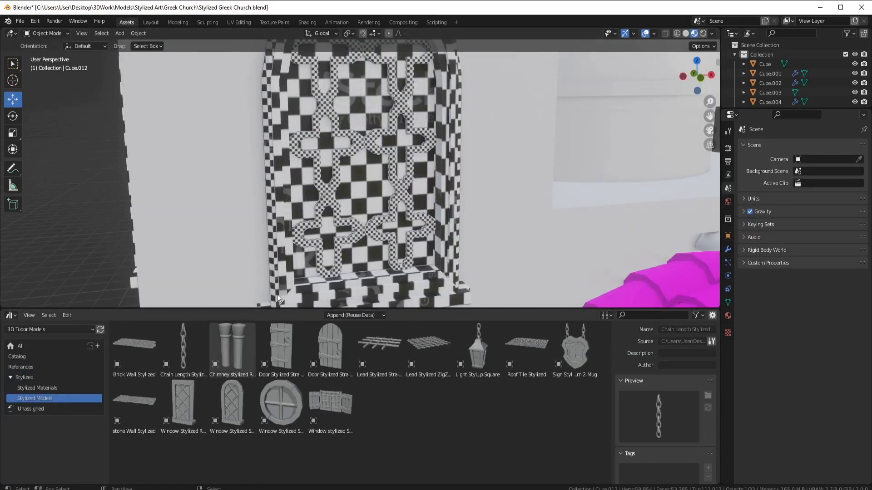
# Place the Chain Length Stylized model from the asset library's Stylized Models into the scene near the beam
pyautogui.press('KP_Decimal')
pyautogui.scroll(-4, 365, 203)
pyautogui.moveTo(365, 203); pyautogui.dragTo(395, 179, button='middle')
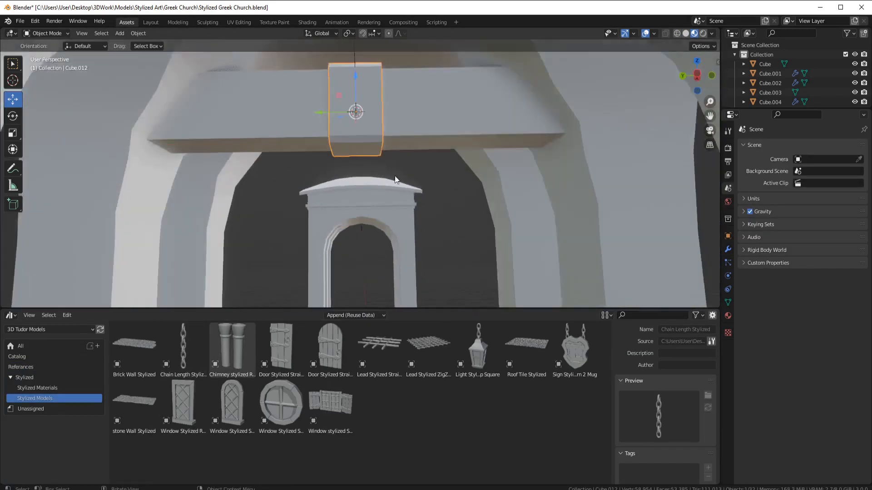
pyautogui.scroll(-3, 395, 179)
pyautogui.moveTo(183, 348); pyautogui.dragTo(365, 246)
pyautogui.moveTo(365, 227); pyautogui.dragTo(431, 180, button='middle')
pyautogui.scroll(2, 431, 181)
# Snap the chain to the 3D cursor and lower it to hang from the beam in the tower arch
pyautogui.hotkey('shift', 's')
pyautogui.click(380, 151)
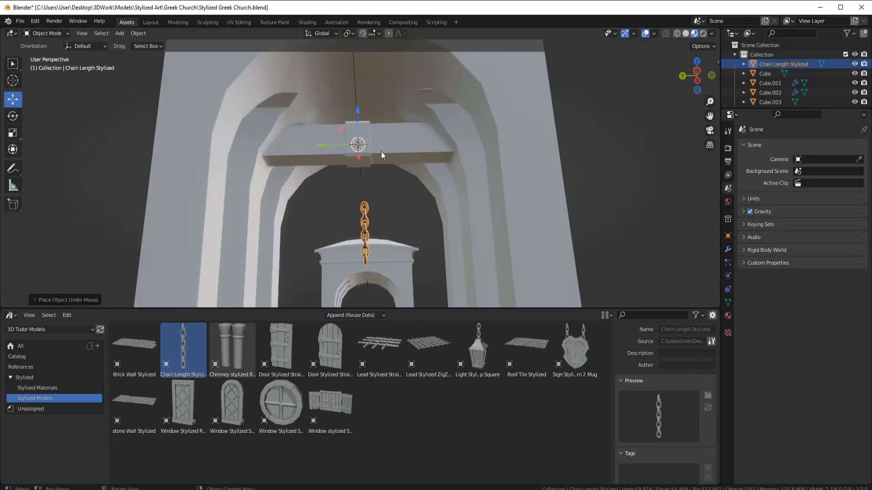
pyautogui.moveTo(380, 151); pyautogui.dragTo(460, 177, button='middle')
pyautogui.rightClick(380, 193)
pyautogui.click(444, 205)
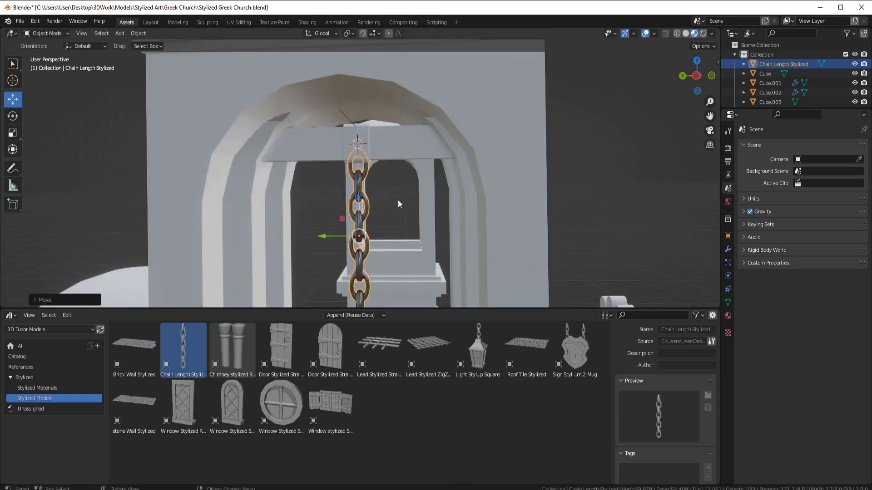
# Select the bell, raise it to the height of the tower tops in front view and scale it down
pyautogui.scroll(-8, 399, 204)
pyautogui.moveTo(399, 204); pyautogui.dragTo(494, 192, button='middle')
pyautogui.scroll(-2, 494, 191)
pyautogui.click(434, 281)
pyautogui.press('KP_1')
pyautogui.moveTo(390, 209); pyautogui.dragTo(392, 126)
pyautogui.scroll(6, 454, 136)
pyautogui.press('s')
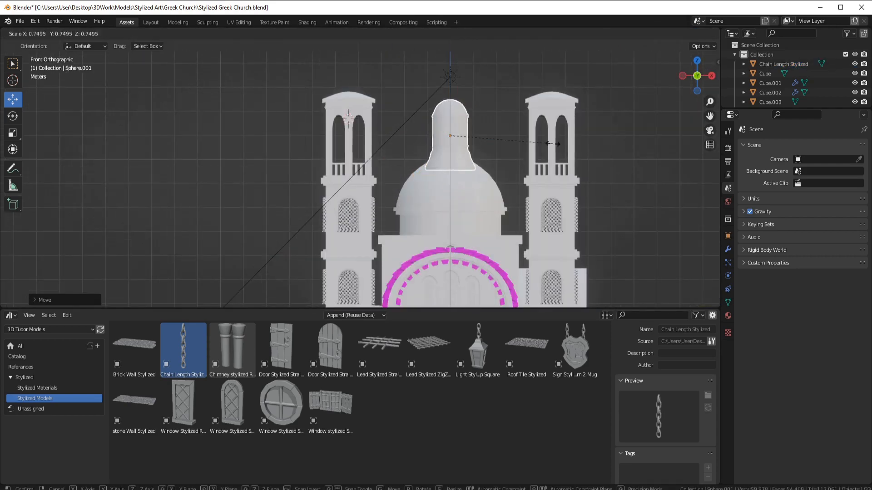
# Snap the bell to the 3D cursor in the tower and lower it beneath the chain
pyautogui.hotkey('shift', 's')
pyautogui.click(480, 108)
pyautogui.scroll(6, 477, 113)
pyautogui.keyDown('shift'); pyautogui.moveTo(454, 114); pyautogui.dragTo(535, 222, button='middle'); pyautogui.keyUp('shift')
pyautogui.moveTo(414, 70); pyautogui.dragTo(415, 176)
# Scale the bell down further and fit its crown against the lower end of the chain in the tower arch
pyautogui.moveTo(480, 160); pyautogui.dragTo(401, 177, button='middle')
pyautogui.scroll(5, 406, 188)
pyautogui.press('s')
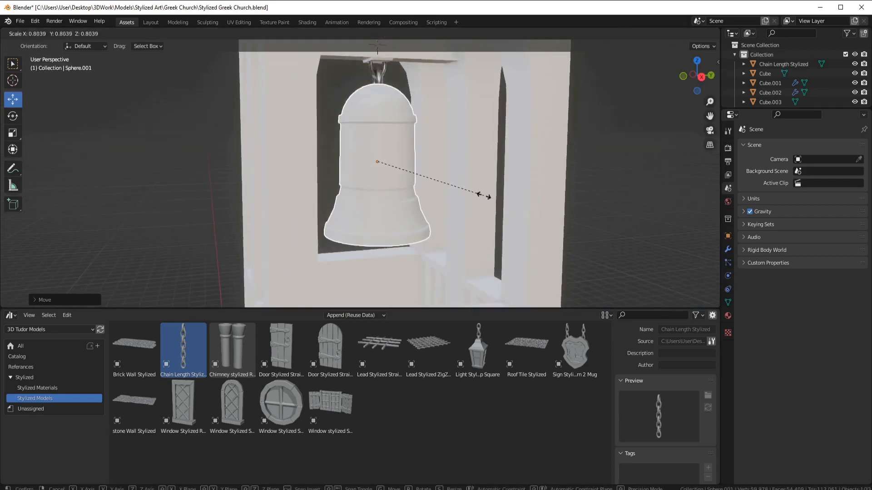
pyautogui.moveTo(385, 154); pyautogui.dragTo(385, 156)
pyautogui.moveTo(385, 156); pyautogui.dragTo(412, 144, button='middle')
pyautogui.scroll(3, 441, 180)
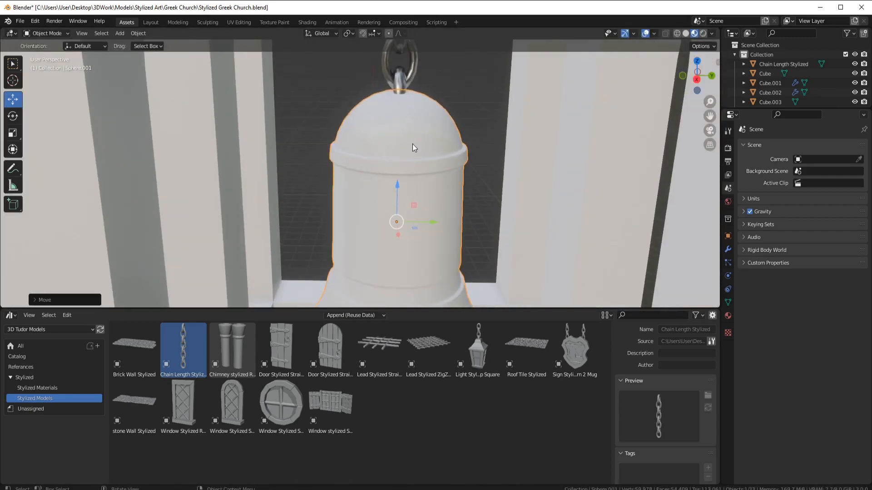
# Hide the bell, delete the surplus chain links below its crown, and reveal the bell again in the Modeling workspace
pyautogui.press('h')
pyautogui.click(411, 127)
pyautogui.press('Tab')
pyautogui.press('Delete')
pyautogui.click(426, 218)
pyautogui.press('Tab')
pyautogui.click(177, 23)
pyautogui.hotkey('alt', 'h')
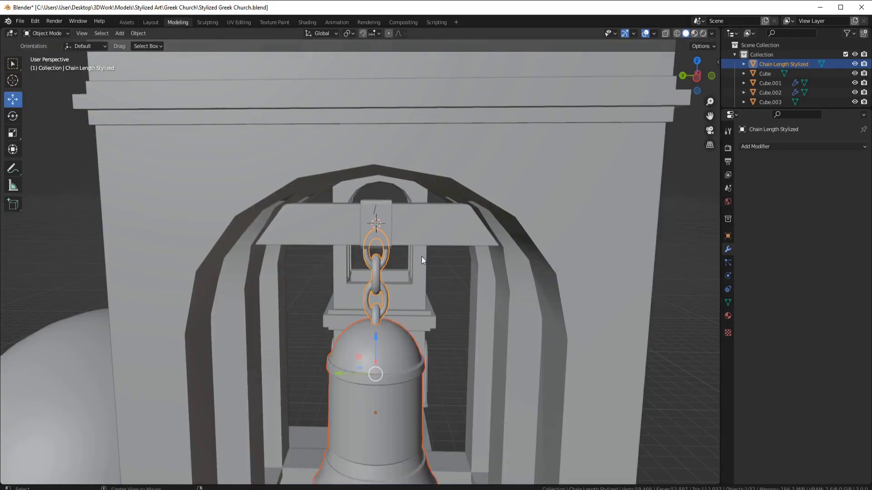
# Join the chain, the bell and the crossbeam into the mirrored tower object so they repeat in the opposite tower
pyautogui.keyDown('shift'); pyautogui.moveTo(422, 257); pyautogui.dragTo(411, 140, button='middle'); pyautogui.keyUp('shift')
pyautogui.moveTo(411, 141); pyautogui.dragTo(359, 161, button='middle')
pyautogui.keyDown('shift'); pyautogui.click(339, 71); pyautogui.keyUp('shift')
pyautogui.keyDown('shift'); pyautogui.click(449, 151); pyautogui.keyUp('shift')
pyautogui.hotkey('ctrl', 'j')
pyautogui.scroll(-4, 448, 164)
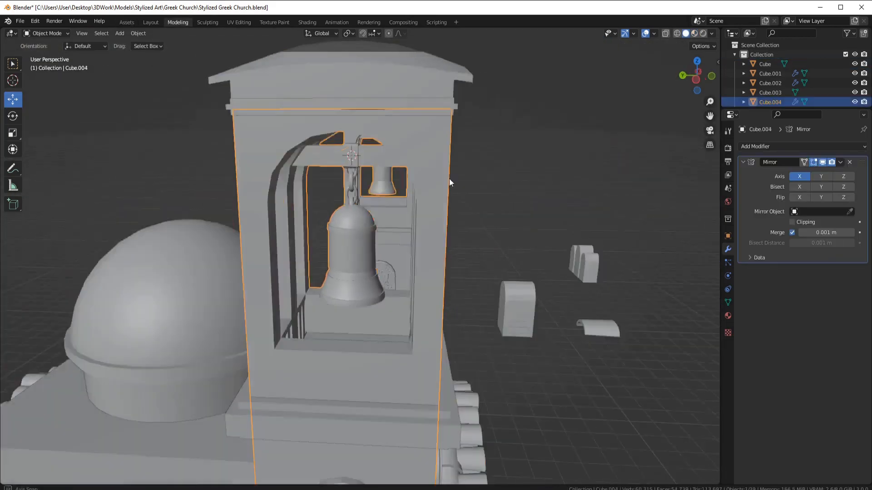
# Deselect everything and save the church file
pyautogui.hotkey('alt', 'a')
pyautogui.moveTo(448, 178); pyautogui.dragTo(428, 246, button='middle')
pyautogui.scroll(-6, 456, 263)
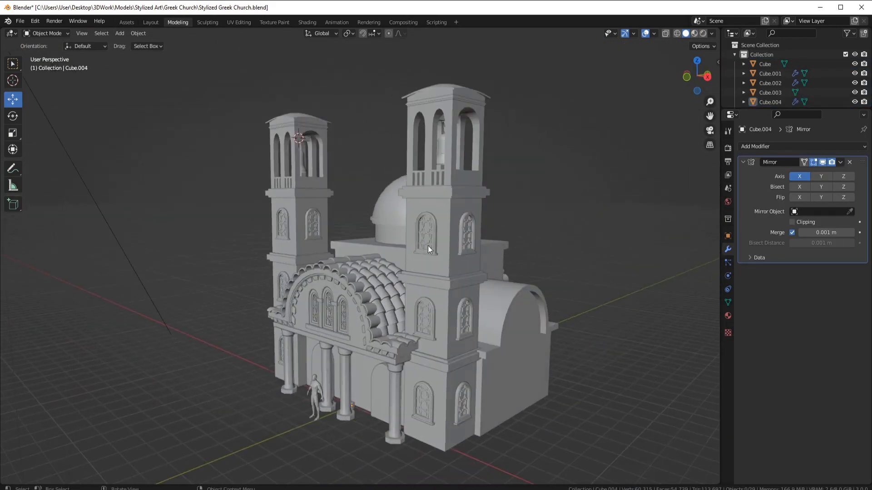
pyautogui.click(20, 21)
pyautogui.click(48, 91)
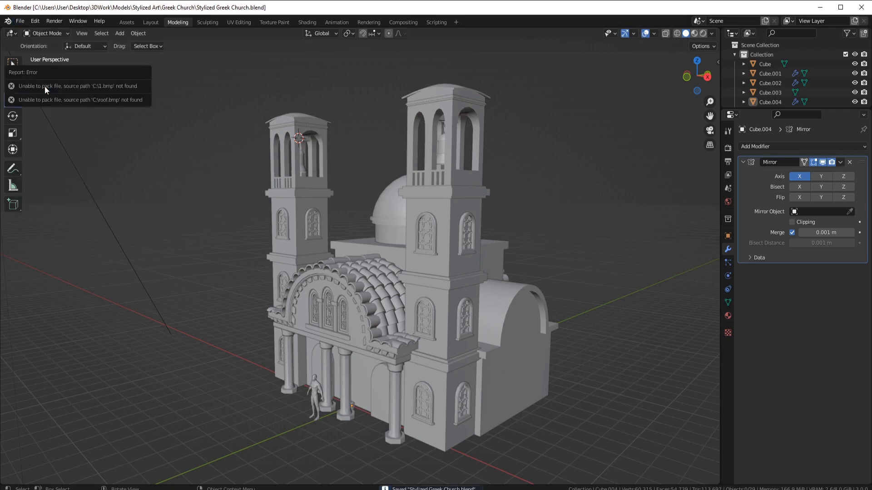
pyautogui.click(45, 86)
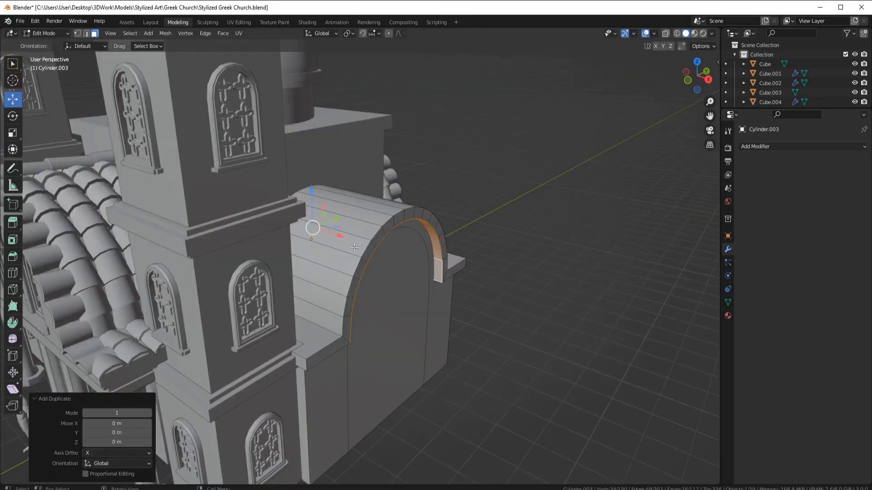
# Separate the duplicated inner arch faces of the side vault, set the origin to geometry and scale the strip to 0.028 along X
pyautogui.press('e')
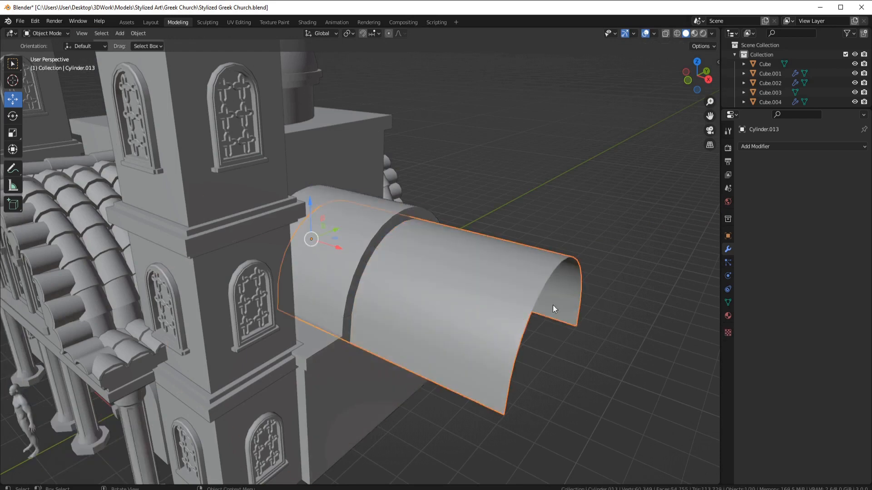
pyautogui.rightClick(552, 305)
pyautogui.click(646, 314)
pyautogui.press('s')
pyautogui.press('x')
pyautogui.click(431, 268)
pyautogui.moveTo(499, 290); pyautogui.dragTo(473, 293, button='middle')
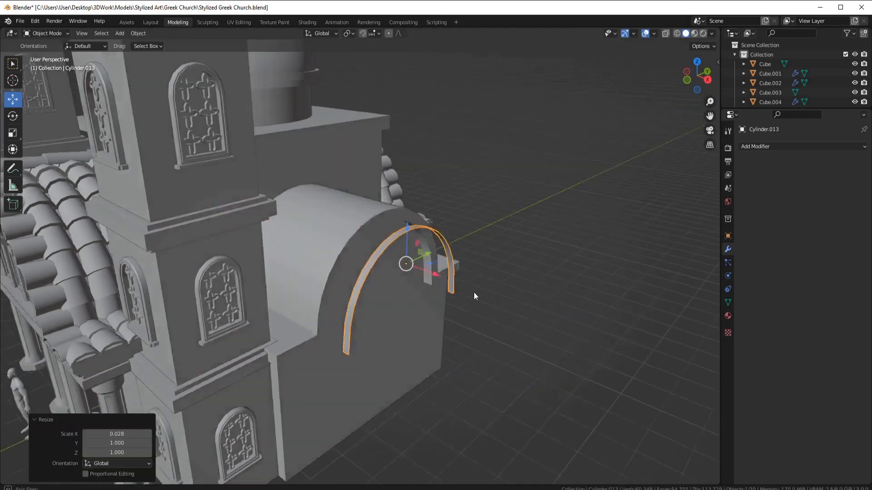
# Scale the thin arch strip in side view and give it a Solidify modifier with Even Thickness
pyautogui.press('KP_3')
pyautogui.press('ctrl+KP_3')
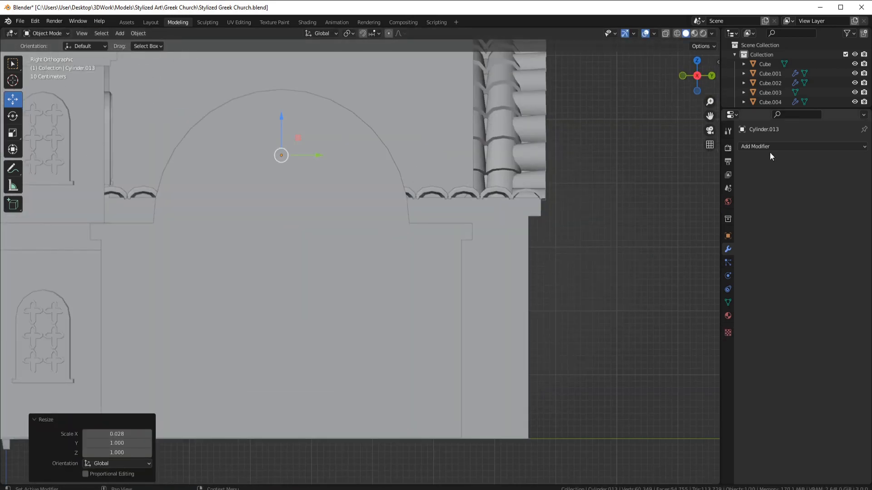
pyautogui.click(769, 148)
pyautogui.click(685, 310)
pyautogui.scroll(2, 403, 170)
pyautogui.press('s')
pyautogui.keyDown('shift'); pyautogui.moveTo(403, 169); pyautogui.dragTo(485, 227, button='middle'); pyautogui.keyUp('shift')
pyautogui.click(572, 138)
pyautogui.click(792, 212)
# Select the bottom end edges on both sides of the arch strip and align the view to the right side
pyautogui.scroll(4, 485, 227)
pyautogui.press('Tab')
pyautogui.scroll(-6, 454, 227)
pyautogui.moveTo(408, 218); pyautogui.dragTo(463, 227, button='middle')
pyautogui.moveTo(614, 329); pyautogui.dragTo(125, 316, button='middle')
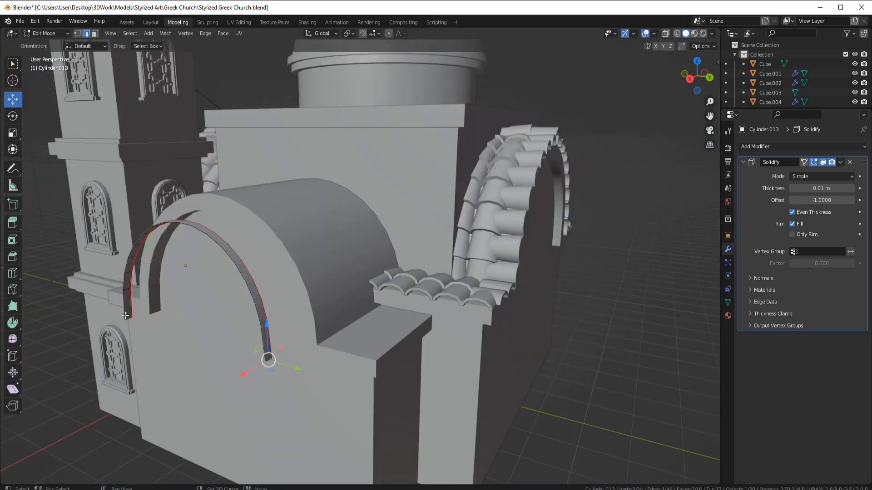
pyautogui.moveTo(338, 328); pyautogui.dragTo(384, 321, button='middle')
pyautogui.press('KP_1')
pyautogui.press('KP_3')
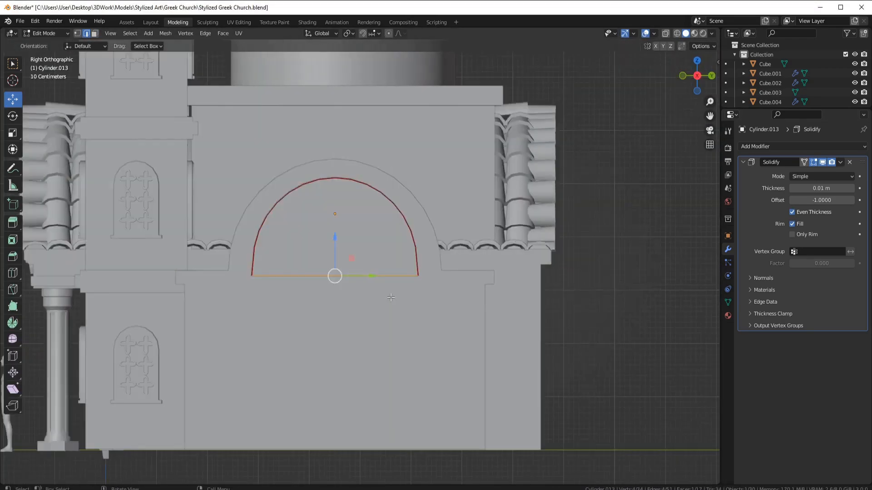
# Open the arch strip for mesh editing together with the vault and wall objects around it
pyautogui.scroll(4, 448, 219)
pyautogui.press('Tab')
pyautogui.keyDown('shift'); pyautogui.click(509, 204); pyautogui.keyUp('shift')
pyautogui.keyDown('shift'); pyautogui.click(464, 243); pyautogui.keyUp('shift')
pyautogui.press('Tab')
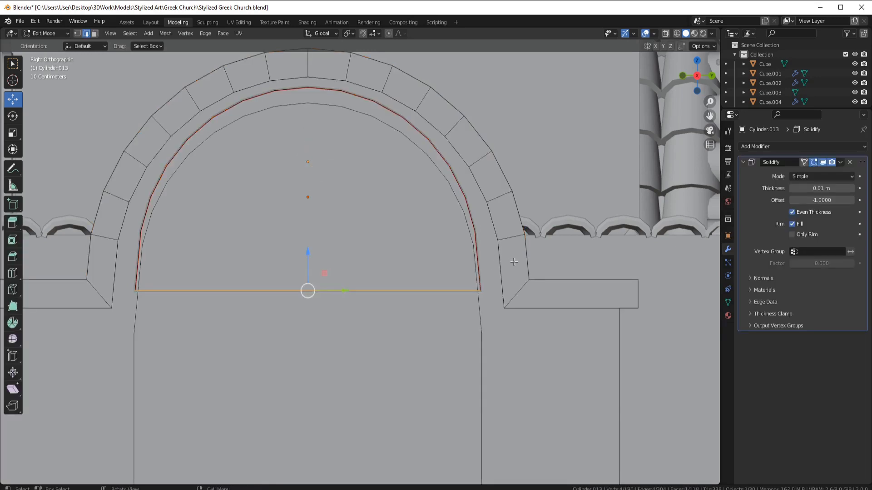
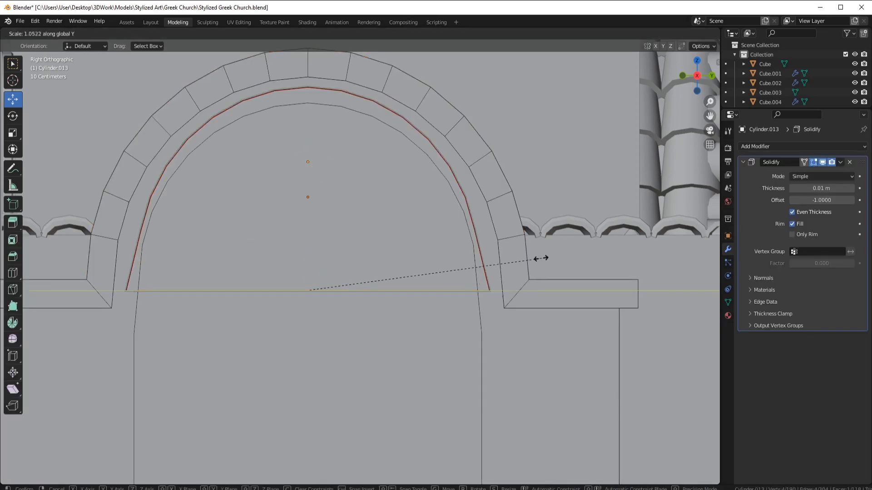
# Scale the arched frame's bottom edge to 1.02 along Y with connected proportional editing, and set its Solidify thickness to -0.14 m
pyautogui.click(540, 258)
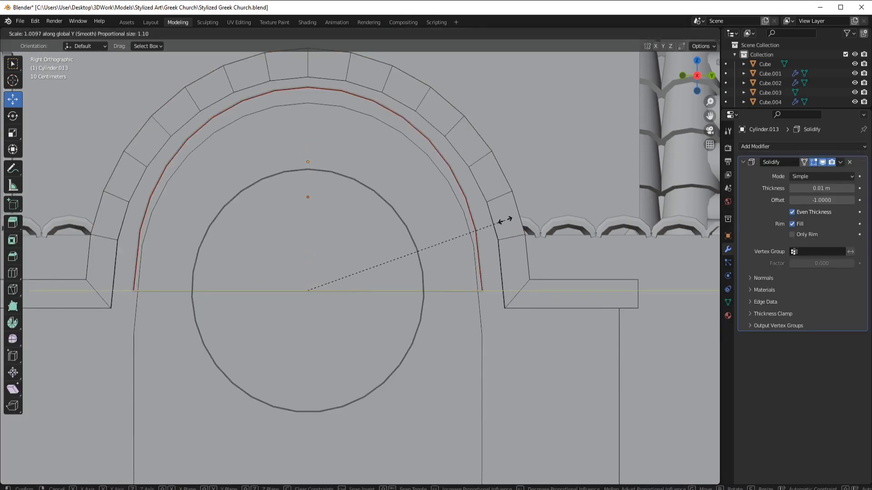
pyautogui.click(449, 259)
pyautogui.moveTo(449, 260); pyautogui.dragTo(464, 269, button='middle')
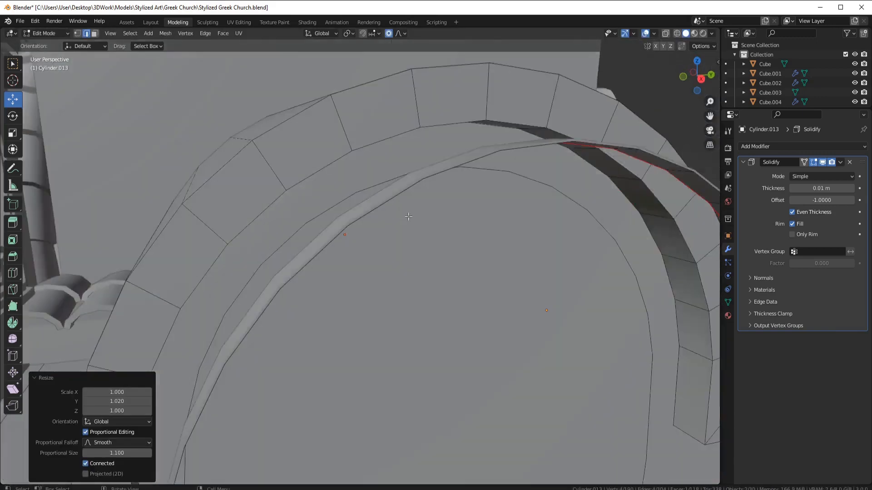
pyautogui.scroll(-3, 464, 270)
pyautogui.moveTo(454, 213); pyautogui.dragTo(496, 221, button='middle')
pyautogui.scroll(-5, 496, 221)
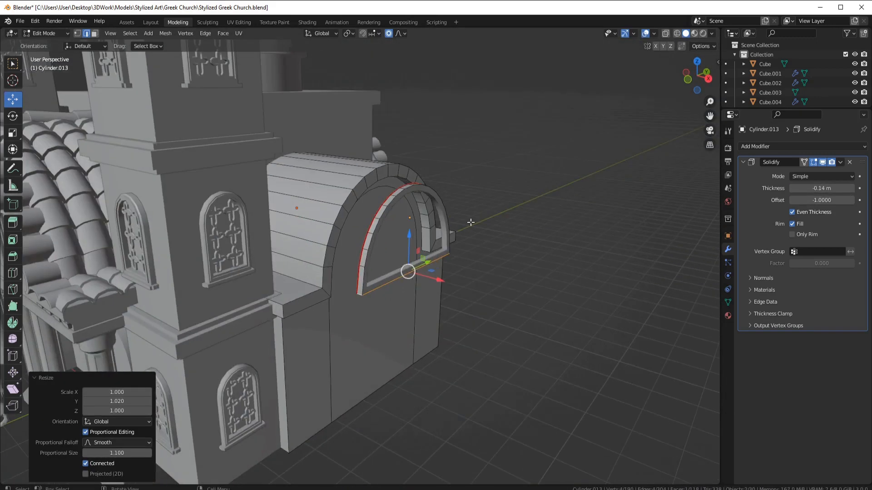
# Move the arched frame about -0.805 m along X toward the wall inside the arch recess
pyautogui.press('Tab')
pyautogui.click(398, 197)
pyautogui.scroll(4, 400, 197)
pyautogui.click(409, 156)
pyautogui.moveTo(465, 190); pyautogui.dragTo(422, 179)
pyautogui.click(422, 179)
# Lower the arched frame's outline about 0.13 m along Z without proportional editing
pyautogui.press('KP_3')
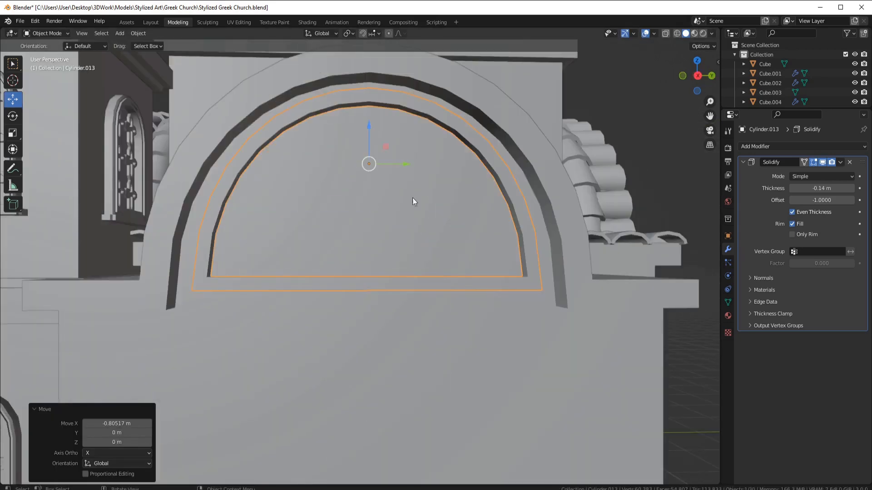
pyautogui.press('Tab')
pyautogui.keyDown('alt'); pyautogui.click(347, 146); pyautogui.keyUp('alt')
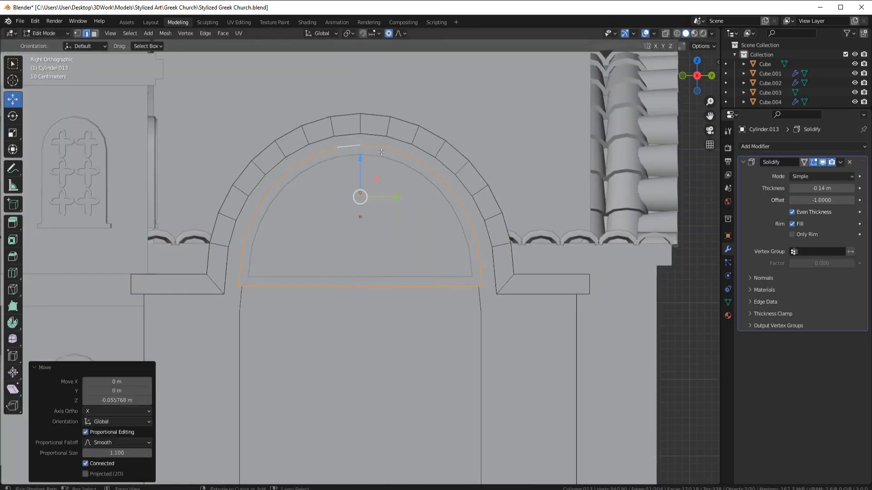
pyautogui.press('g')
pyautogui.press('z')
pyautogui.click(363, 167)
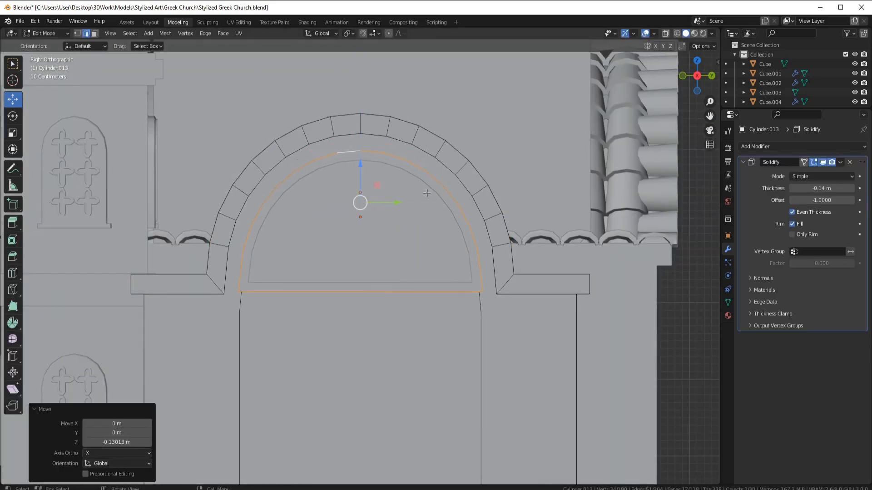
# Isolate the arched frame by hiding all other objects
pyautogui.press('Tab')
pyautogui.click(430, 205)
pyautogui.click(430, 206)
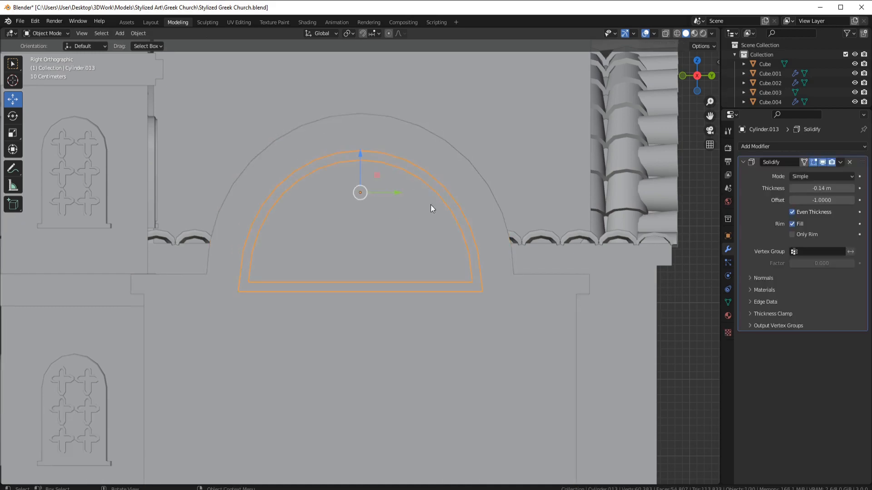
pyautogui.hotkey('shift', 'h')
pyautogui.scroll(3, 391, 232)
pyautogui.hotkey('shift', 'a')
pyautogui.click(429, 282)
pyautogui.scroll(-9, 422, 253)
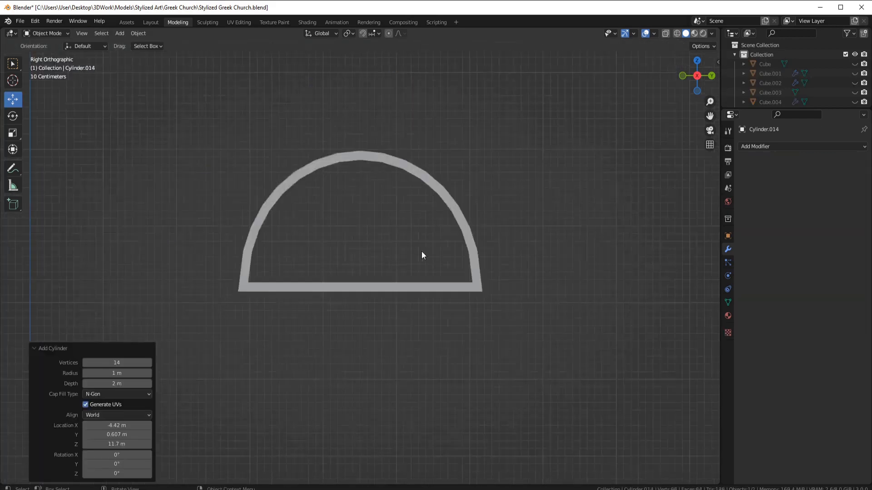
pyautogui.press('Delete')
# Place the 3D cursor at the arched frame and add a 14-vertex cylinder there with 1 m radius and 2 m depth
pyautogui.click(366, 229)
pyautogui.hotkey('shift', 's')
pyautogui.click(371, 284)
pyautogui.hotkey('shift', 'a')
pyautogui.click(431, 323)
pyautogui.scroll(5, 483, 245)
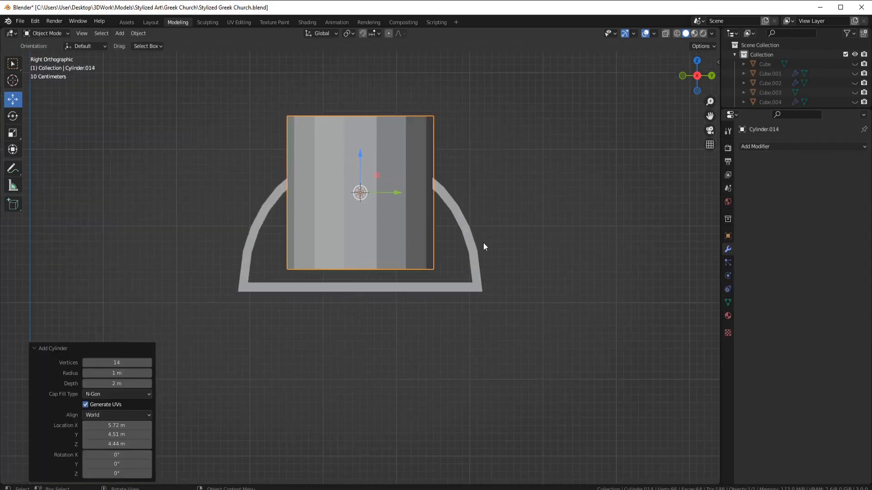
# Rotate the cylinder 90° about Y and lower it about 1.27 m along Z to the frame's base
pyautogui.press('r')
pyautogui.press('y')
pyautogui.press('9')
pyautogui.press('0')
pyautogui.press('Return')
pyautogui.press('g')
pyautogui.press('z')
pyautogui.click(424, 261)
pyautogui.scroll(3, 424, 261)
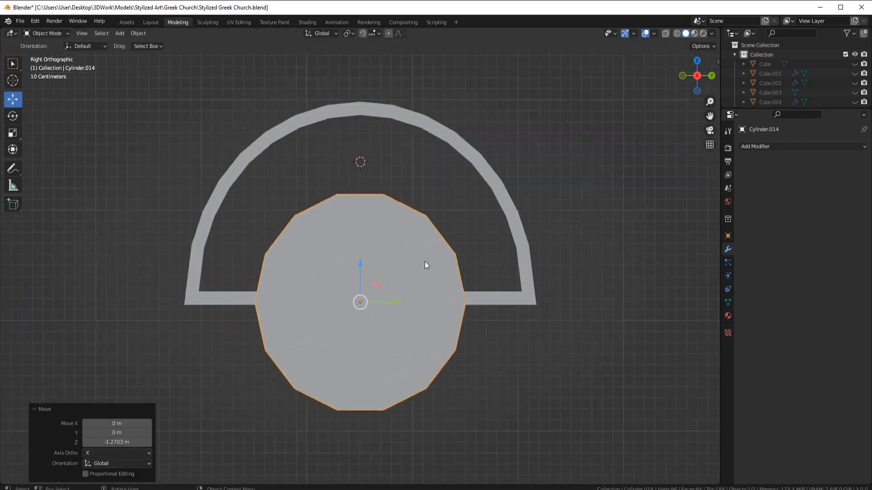
# Flatten the cylinder by scaling it to 0.05 along X
pyautogui.moveTo(288, 233); pyautogui.dragTo(532, 300, button='middle')
pyautogui.click(354, 298)
pyautogui.moveTo(436, 289); pyautogui.dragTo(368, 262, button='middle')
pyautogui.scroll(4, 368, 262)
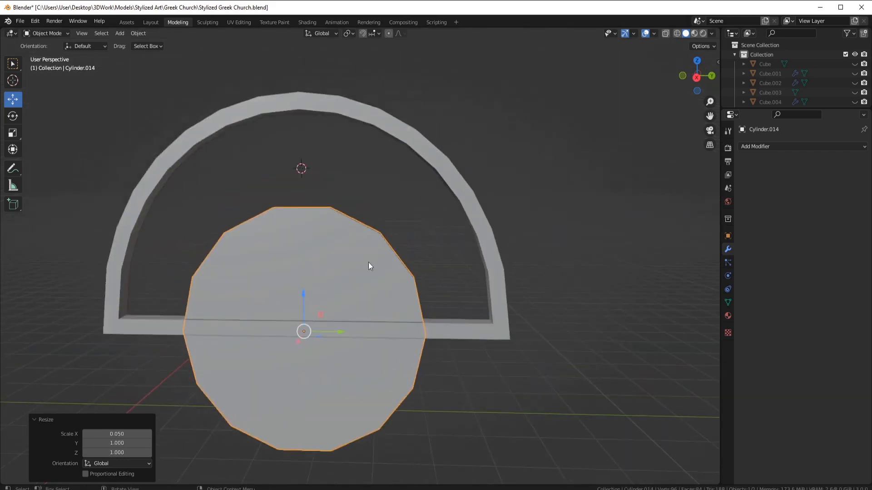
# Delete the flattened cylinder's front and back cap faces, leaving only the outer ring
pyautogui.moveTo(273, 229); pyautogui.dragTo(368, 236, button='middle')
pyautogui.press('Tab')
pyautogui.press('3')
pyautogui.click(330, 261)
pyautogui.moveTo(338, 261); pyautogui.dragTo(429, 263, button='middle')
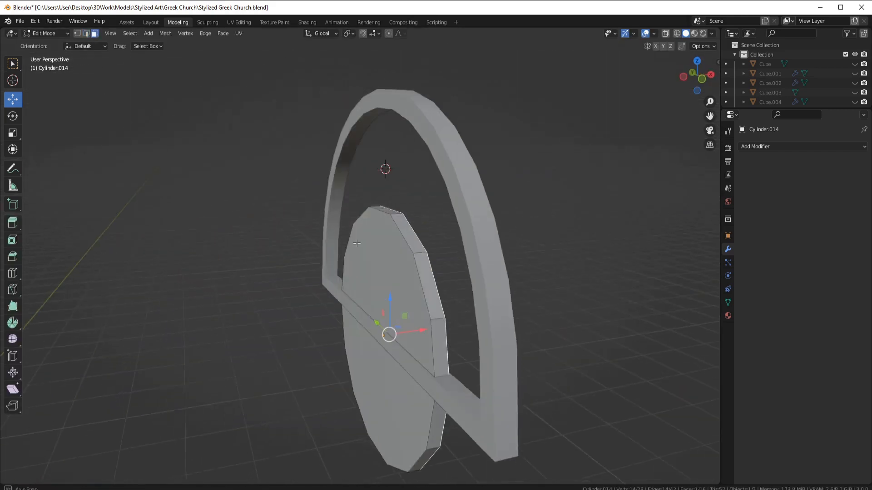
pyautogui.keyDown('shift'); pyautogui.click(409, 266); pyautogui.keyUp('shift')
pyautogui.press('x')
pyautogui.click(495, 275)
pyautogui.moveTo(540, 268); pyautogui.dragTo(431, 237, button='middle')
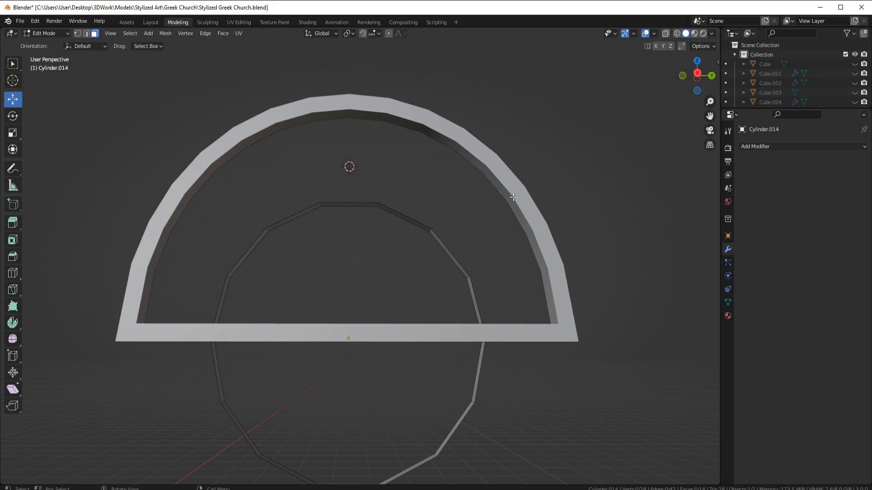
pyautogui.moveTo(513, 197); pyautogui.dragTo(459, 276, button='middle')
pyautogui.scroll(4, 459, 276)
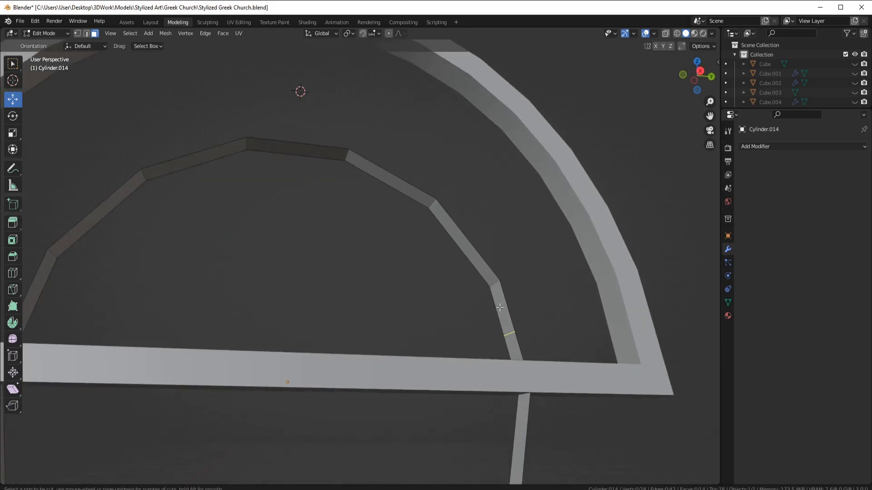
pyautogui.click(489, 262)
pyautogui.click(125, 432)
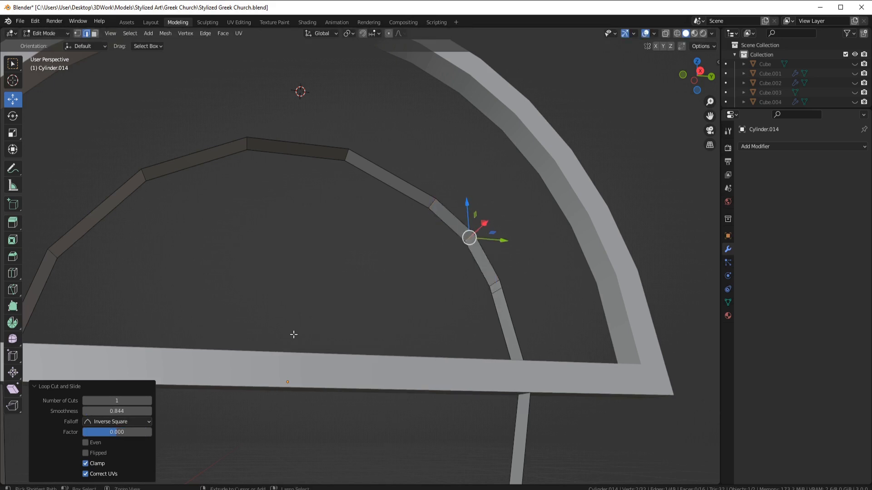
pyautogui.hotkey('ctrl', 'z')
# Bevel the ring's six upper corner edges with a 0.0303 m width and one segment, and extrude the resulting faces in place
pyautogui.moveTo(541, 309); pyautogui.dragTo(224, 288, button='middle')
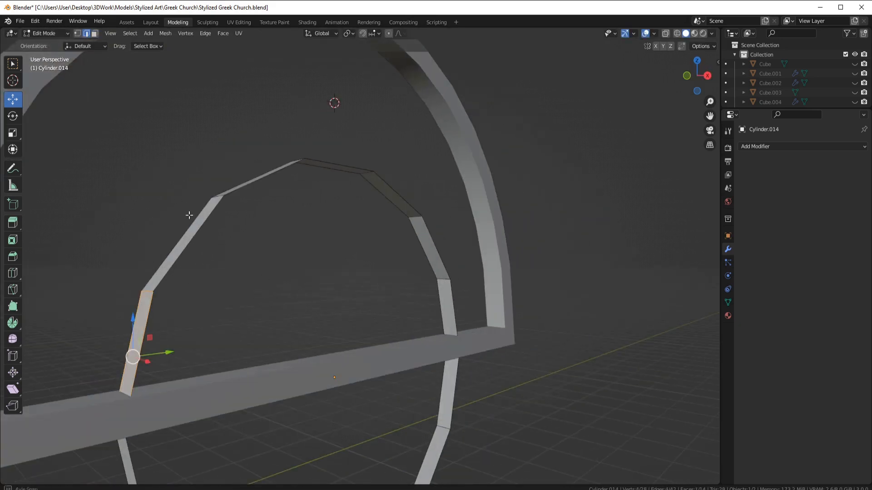
pyautogui.moveTo(189, 215); pyautogui.dragTo(411, 251, button='middle')
pyautogui.press('e')
pyautogui.press('Escape')
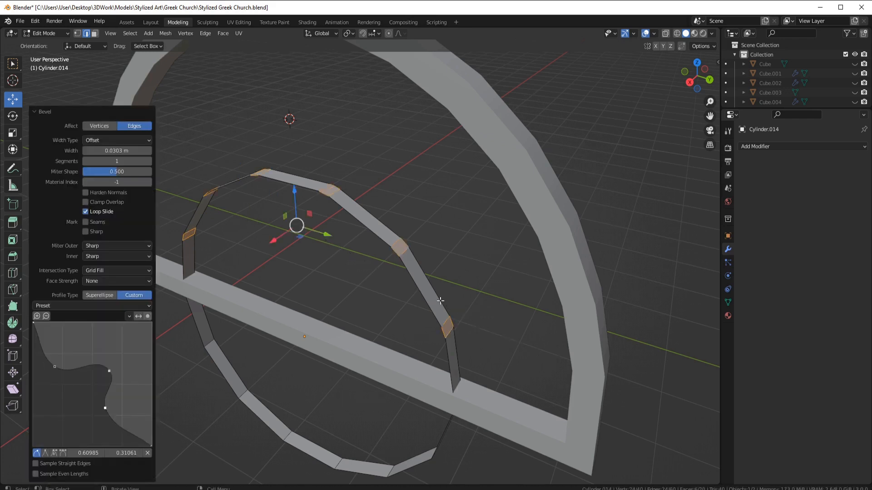
# Scale the extruded faces outward into radial spokes and raise the spoke ends about 0.607 m along Z
pyautogui.moveTo(443, 301); pyautogui.dragTo(476, 286, button='middle')
pyautogui.press('s')
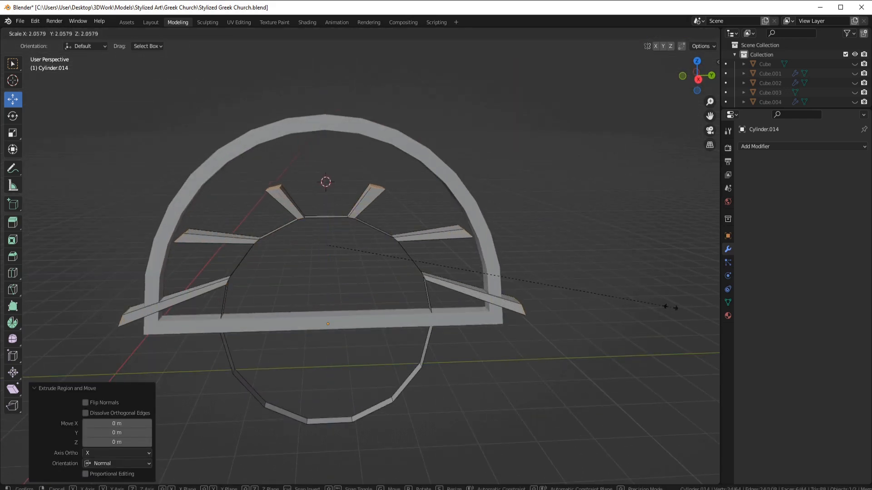
pyautogui.click(81, 331)
pyautogui.press('KP_3')
pyautogui.moveTo(327, 203); pyautogui.dragTo(337, 136)
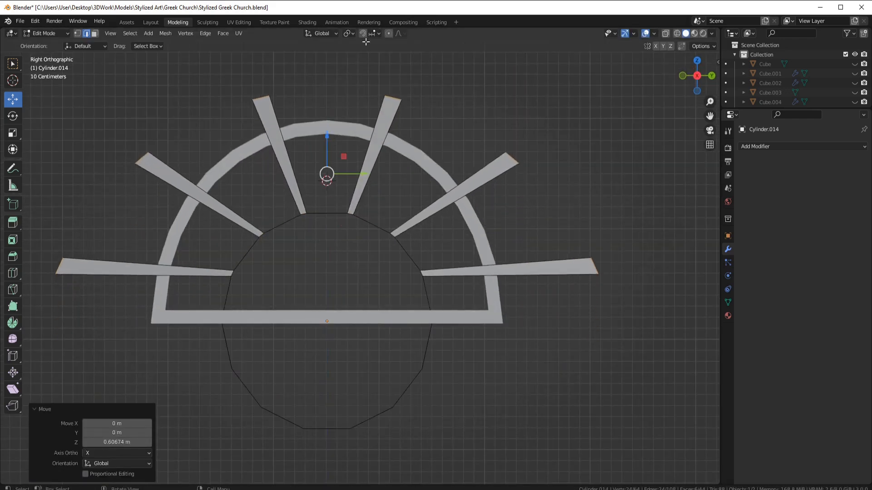
# Scale the outer spoke ends uniformly to 0.718 and narrow them along X
pyautogui.press('s')
pyautogui.moveTo(502, 219); pyautogui.dragTo(554, 197, button='middle')
pyautogui.press('s')
pyautogui.press('y')
pyautogui.press('x')
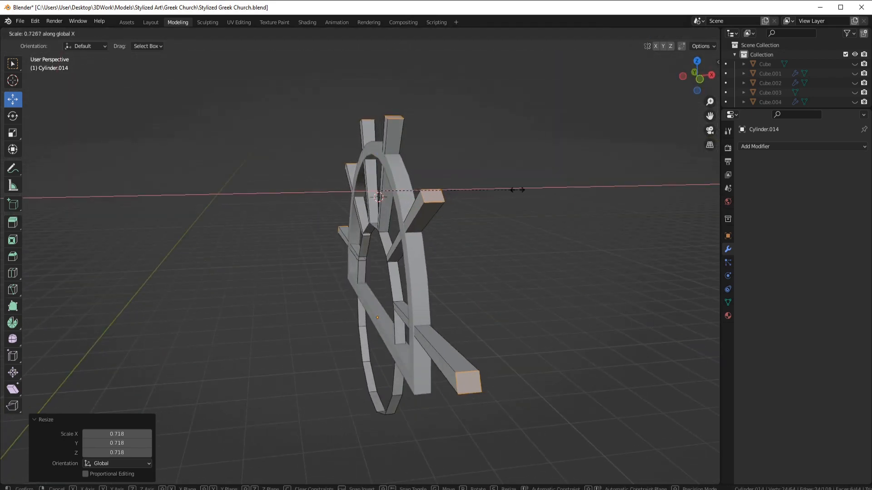
pyautogui.click(484, 188)
# Delete the ring faces below the frame's bottom bar, keeping the upper half as an inner arch
pyautogui.moveTo(484, 188); pyautogui.dragTo(408, 185, button='middle')
pyautogui.scroll(3, 363, 186)
pyautogui.moveTo(336, 182); pyautogui.dragTo(302, 136, button='middle')
pyautogui.press('3')
pyautogui.click(204, 363)
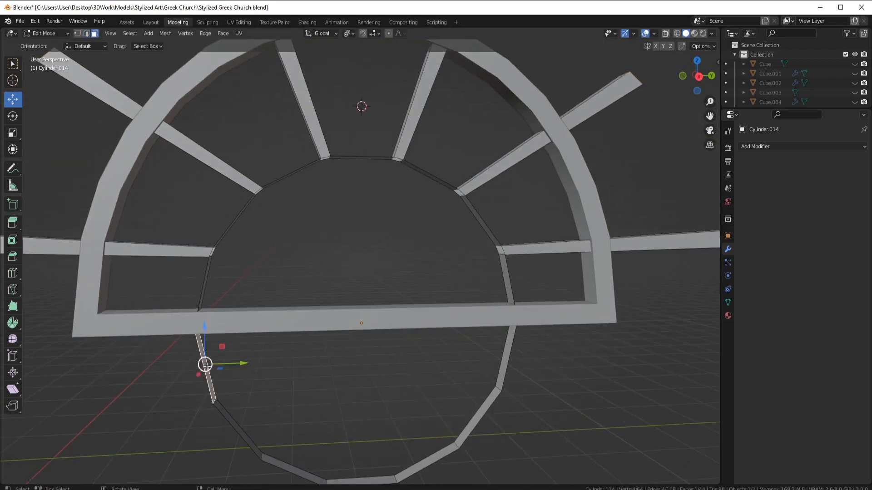
pyautogui.keyDown('ctrl'); pyautogui.click(507, 358); pyautogui.keyUp('ctrl')
pyautogui.press('x')
pyautogui.click(508, 360)
# Fill the open gaps in the inner arch at the spoke joints with faces
pyautogui.click(206, 280)
pyautogui.moveTo(205, 272); pyautogui.dragTo(193, 259, button='middle')
pyautogui.scroll(2, 190, 204)
pyautogui.moveTo(190, 187); pyautogui.dragTo(252, 221, button='middle')
pyautogui.press('2')
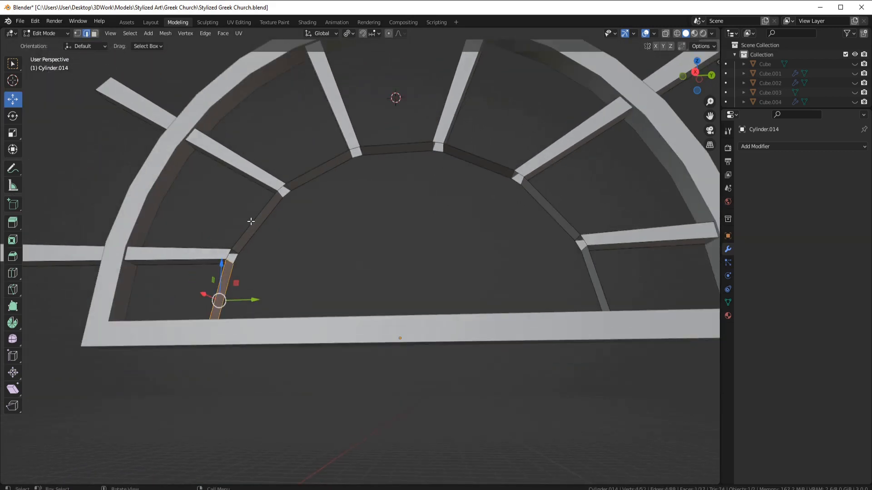
pyautogui.scroll(1, 214, 272)
pyautogui.click(208, 264)
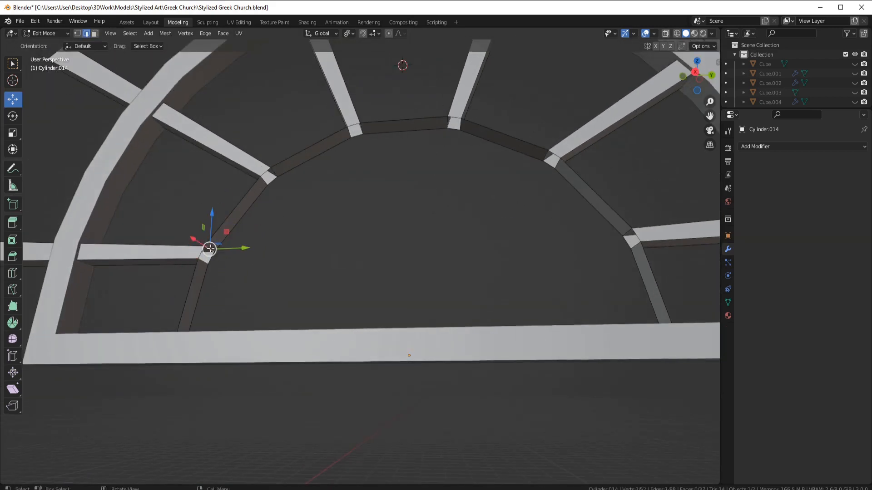
pyautogui.moveTo(374, 143); pyautogui.dragTo(452, 139, button='middle')
pyautogui.click(455, 140)
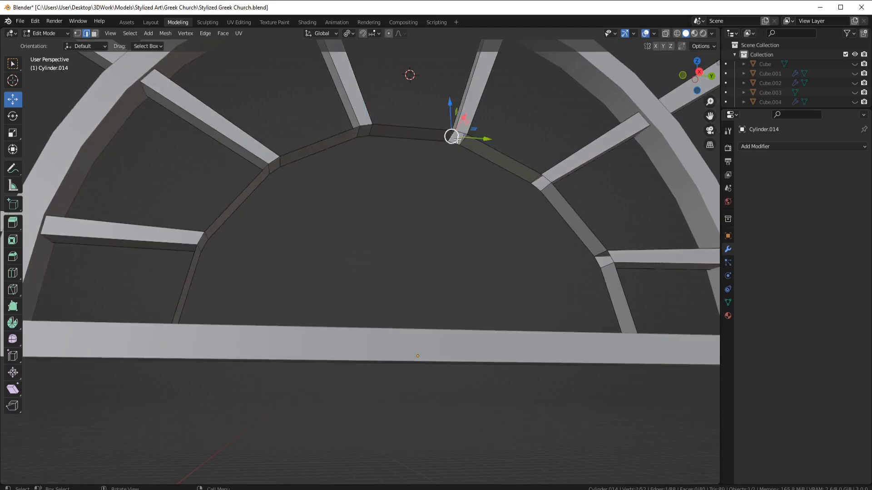
pyautogui.keyDown('shift'); pyautogui.click(611, 271); pyautogui.keyUp('shift')
pyautogui.press('f')
pyautogui.scroll(-3, 609, 268)
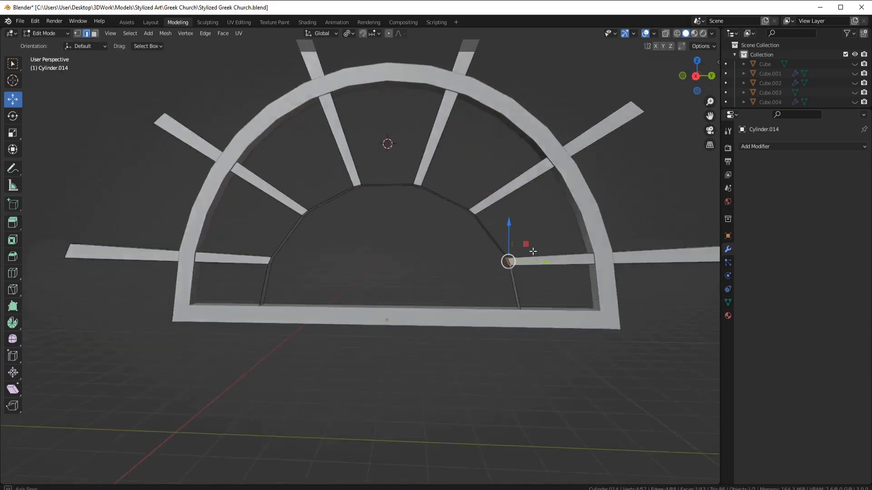
# Select the continuous strip of faces forming the inner arch from one end to the other
pyautogui.scroll(2, 317, 227)
pyautogui.press('3')
pyautogui.click(226, 291)
pyautogui.keyDown('ctrl'); pyautogui.click(582, 295); pyautogui.keyUp('ctrl')
pyautogui.press('KP_3')
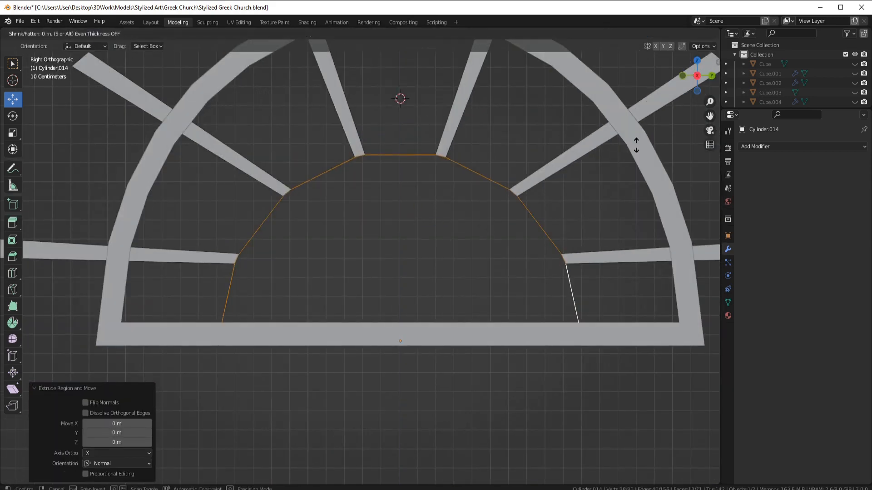
pyautogui.moveTo(550, 168); pyautogui.dragTo(556, 174, button='middle')
pyautogui.hotkey('ctrl', 'z')
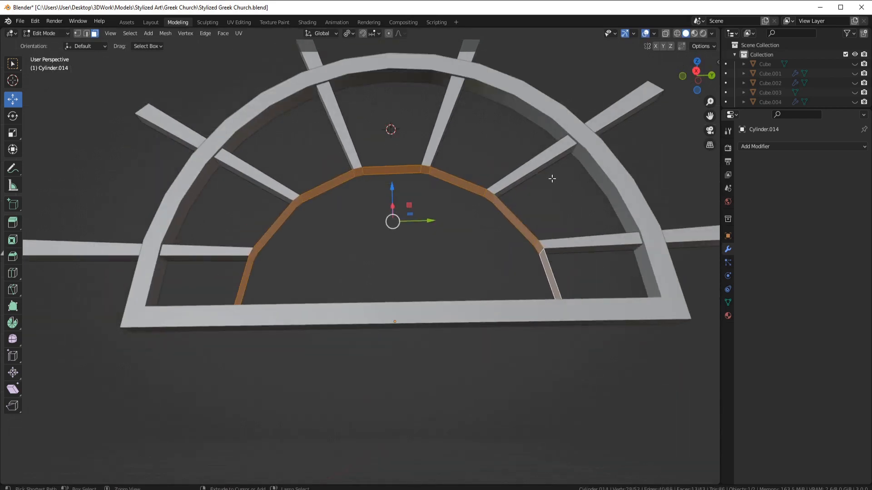
# Make the inner arch strip a separate object with all transforms applied and its origin set to its geometry
pyautogui.moveTo(447, 186); pyautogui.dragTo(480, 218, button='middle')
pyautogui.rightClick(495, 200)
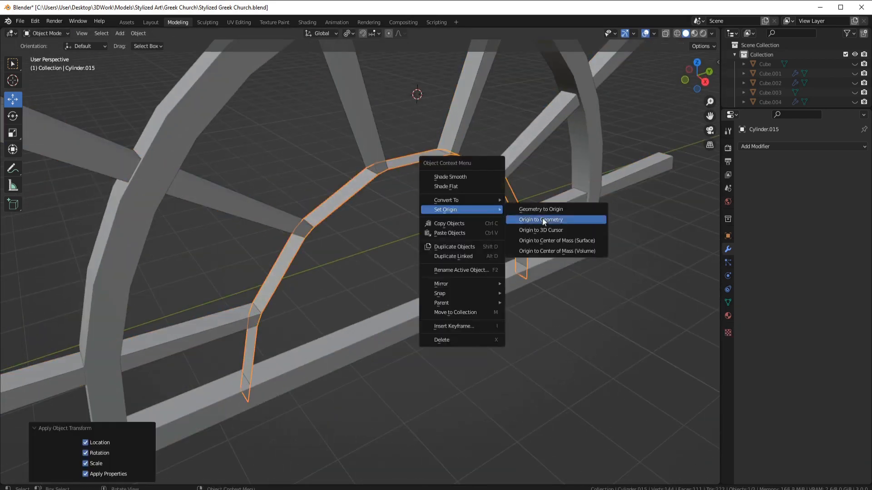
pyautogui.click(530, 220)
# Give the inner arch a Solidify modifier with Even Thickness and 0.06 m thickness, and recalculate its normals
pyautogui.click(791, 213)
pyautogui.press('Tab')
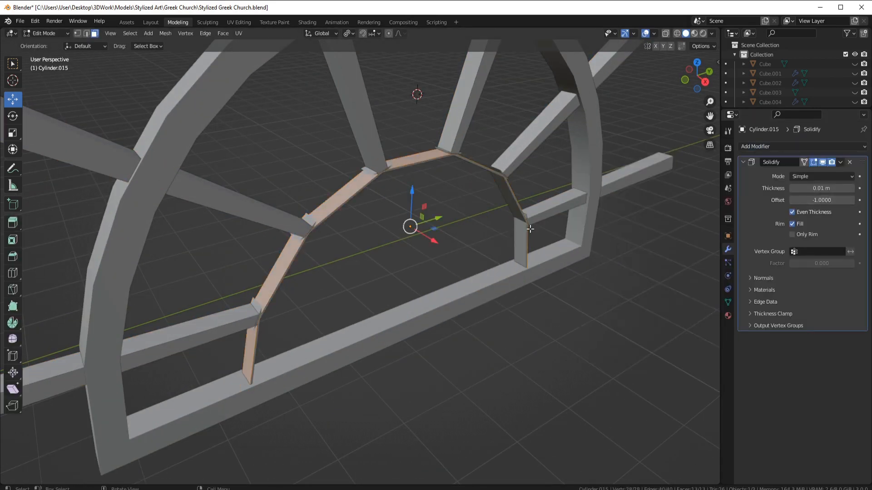
pyautogui.hotkey('shift', 'n')
pyautogui.moveTo(821, 189); pyautogui.dragTo(838, 188)
pyautogui.moveTo(409, 200); pyautogui.dragTo(379, 202, button='middle')
pyautogui.scroll(1, 483, 228)
pyautogui.scroll(-3, 472, 237)
pyautogui.press('Tab')
# Hide the inner arch to expose the open inner ends of the spokes
pyautogui.click(346, 188)
pyautogui.press('Tab')
pyautogui.press('z')
pyautogui.moveTo(317, 206); pyautogui.dragTo(300, 278, button='middle')
pyautogui.scroll(4, 300, 278)
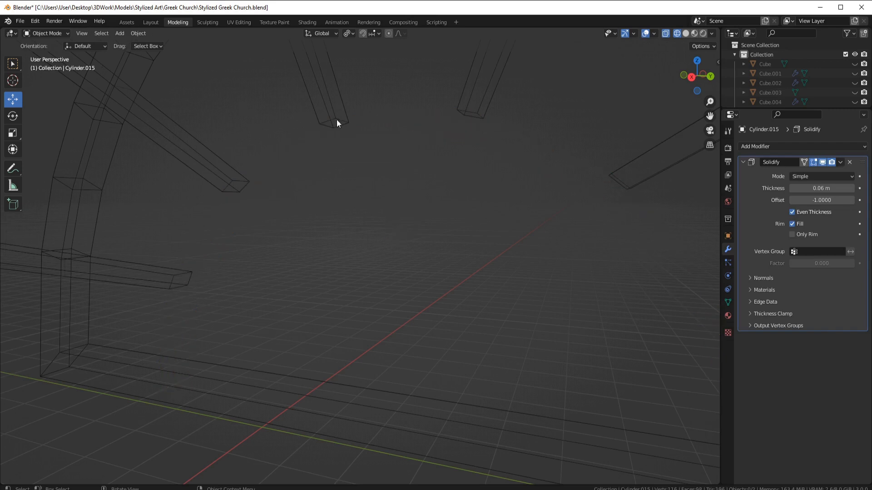
pyautogui.hotkey('shift', 'z')
# Select the open inner end loops of all six spokes and scale them to 0.722 along X
pyautogui.press('2')
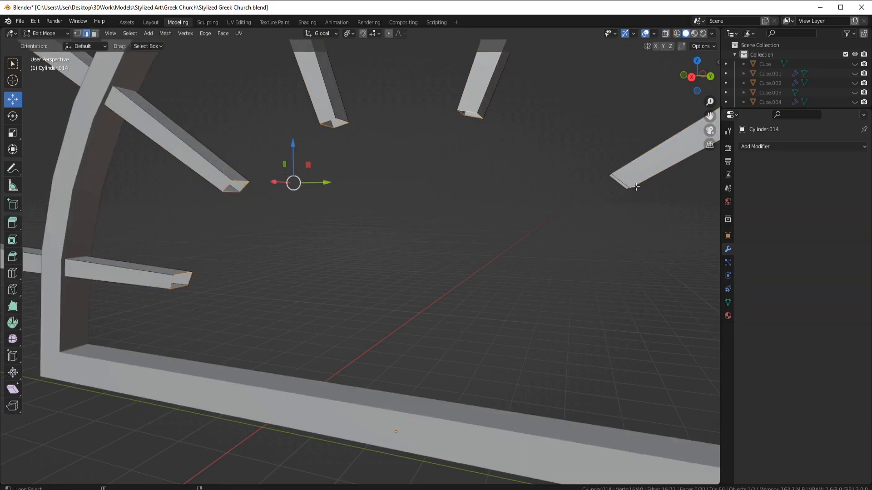
pyautogui.scroll(-4, 636, 187)
pyautogui.moveTo(635, 186); pyautogui.dragTo(568, 205, button='middle')
pyautogui.press('s')
pyautogui.press('x')
pyautogui.click(405, 165)
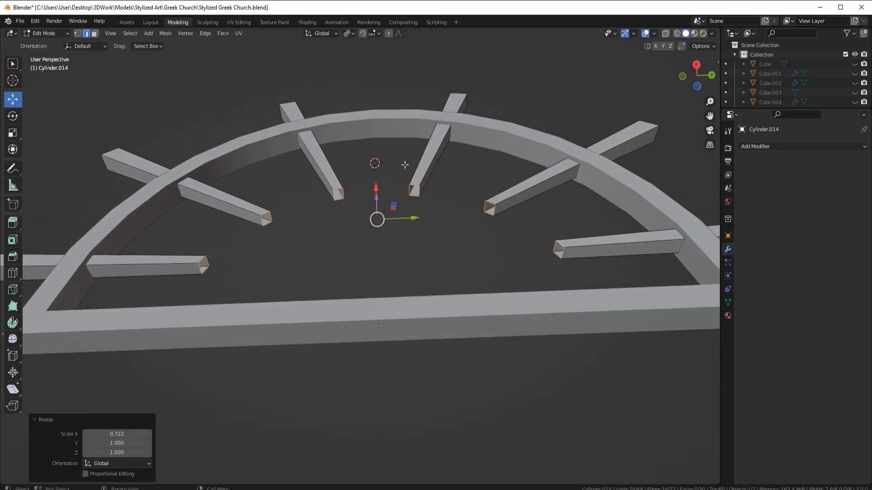
# Unhide the inner arch and the rest of the church, and deselect everything
pyautogui.scroll(-4, 457, 242)
pyautogui.hotkey('alt', 'h')
pyautogui.moveTo(405, 165); pyautogui.dragTo(410, 215, button='middle')
pyautogui.press('Tab')
pyautogui.hotkey('alt', 'h')
pyautogui.hotkey('alt', 'a')
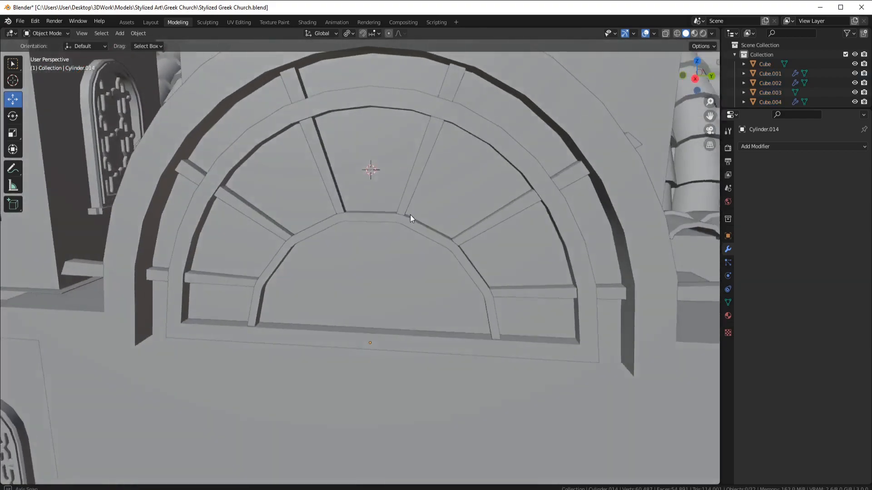
# Apply the spokes' transforms and give them a Boolean Difference modifier that uses the window frame, Cylinder.013, as the cutter
pyautogui.scroll(-4, 410, 214)
pyautogui.moveTo(492, 235); pyautogui.dragTo(505, 267, button='middle')
pyautogui.scroll(3, 385, 226)
pyautogui.click(386, 226)
pyautogui.scroll(2, 386, 226)
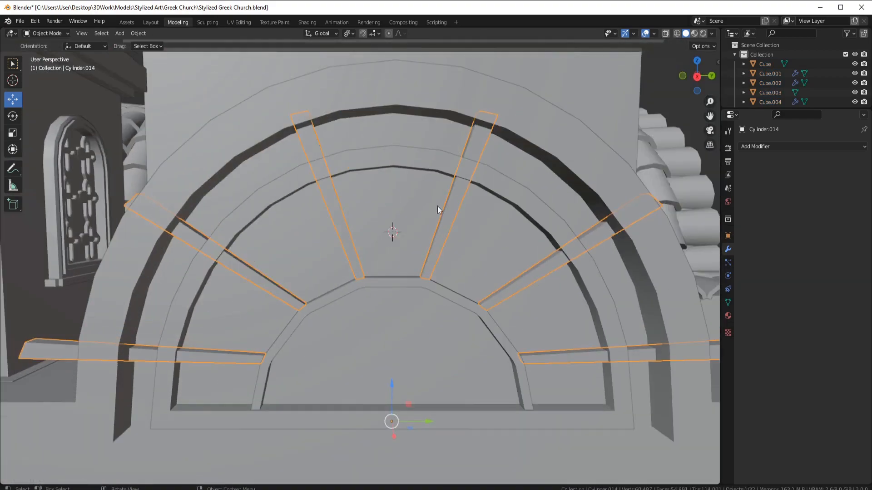
pyautogui.hotkey('ctrl', 'a')
pyautogui.click(543, 252)
pyautogui.click(770, 146)
pyautogui.click(681, 196)
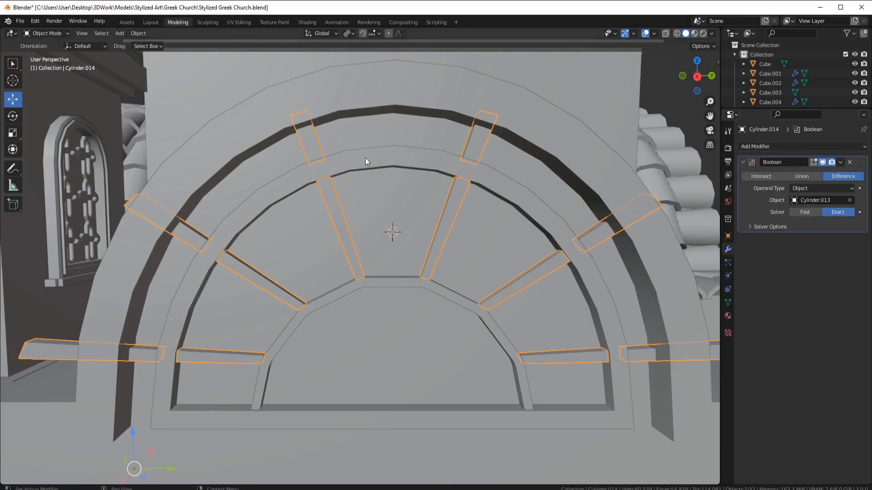
# Apply the spokes' Boolean modifier and delete the cut-off spoke pieces outside the window frame
pyautogui.hotkey('ctrl', 'a')
pyautogui.press('Tab')
pyautogui.hotkey('ctrl', 'l')
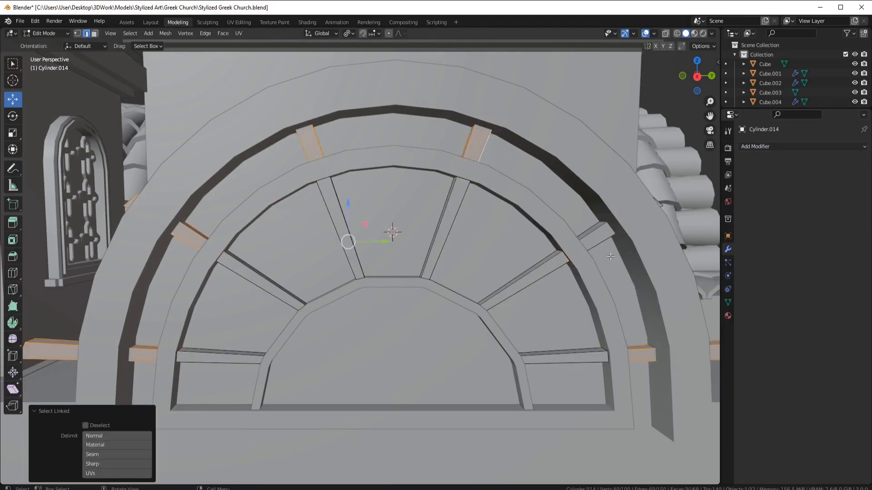
pyautogui.press('l')
pyautogui.press('x')
pyautogui.click(606, 227)
pyautogui.scroll(-1, 605, 227)
pyautogui.moveTo(605, 227); pyautogui.dragTo(598, 215, button='middle')
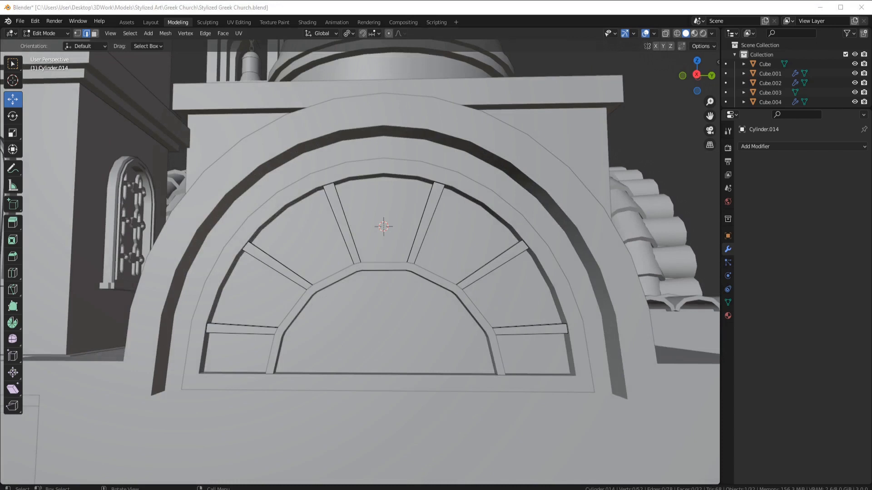
# Apply the inner arch's transforms, and reduce and apply its Solidify modifier
pyautogui.scroll(-3, 385, 226)
pyautogui.press('KP_3')
pyautogui.press('Tab')
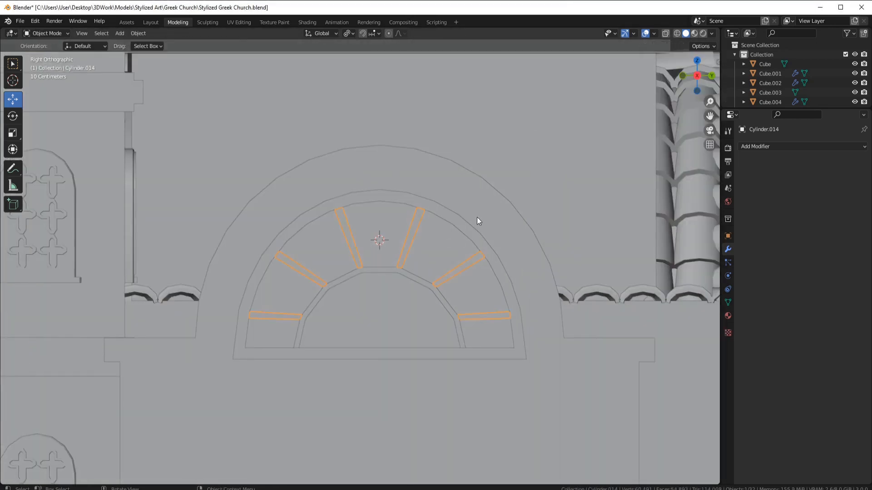
pyautogui.keyDown('shift'); pyautogui.click(425, 283); pyautogui.keyUp('shift')
pyautogui.hotkey('ctrl', 'a')
pyautogui.click(387, 275)
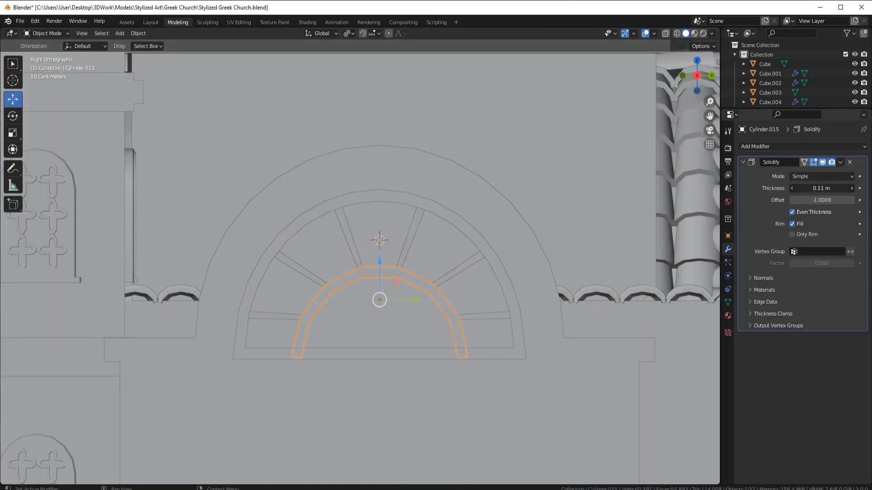
pyautogui.hotkey('ctrl', 'a')
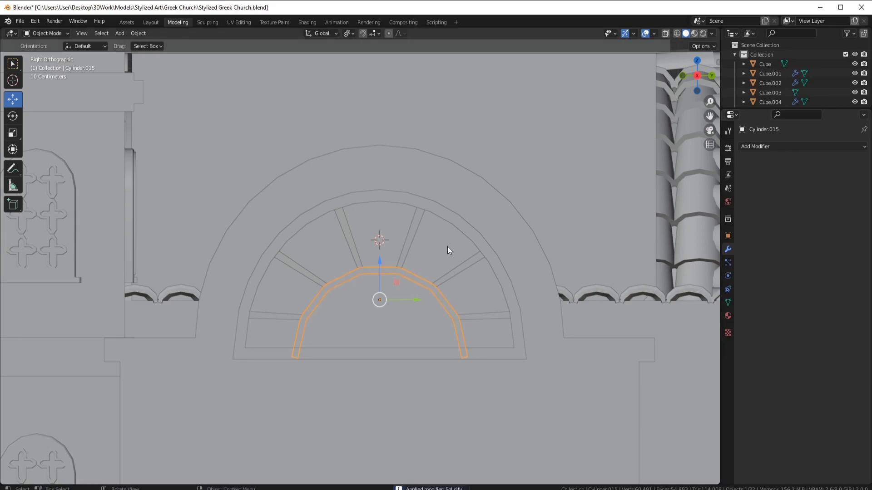
# Join the spokes, inner arch and frame into one object and isolate it in local view
pyautogui.keyDown('shift'); pyautogui.click(481, 232); pyautogui.keyUp('shift')
pyautogui.hotkey('ctrl', 'j')
pyautogui.press('KP_Divide')
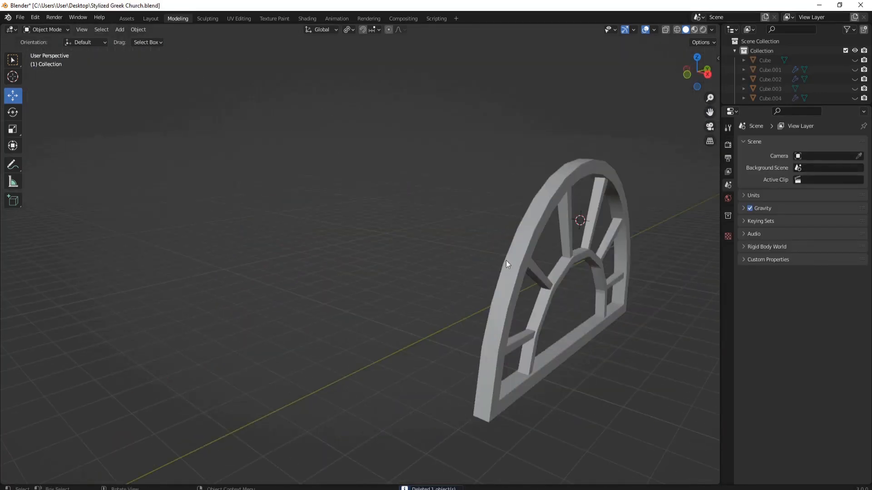
# Select the faces along the frame's outer curve and duplicate them in place
pyautogui.click(537, 243)
pyautogui.press('Tab')
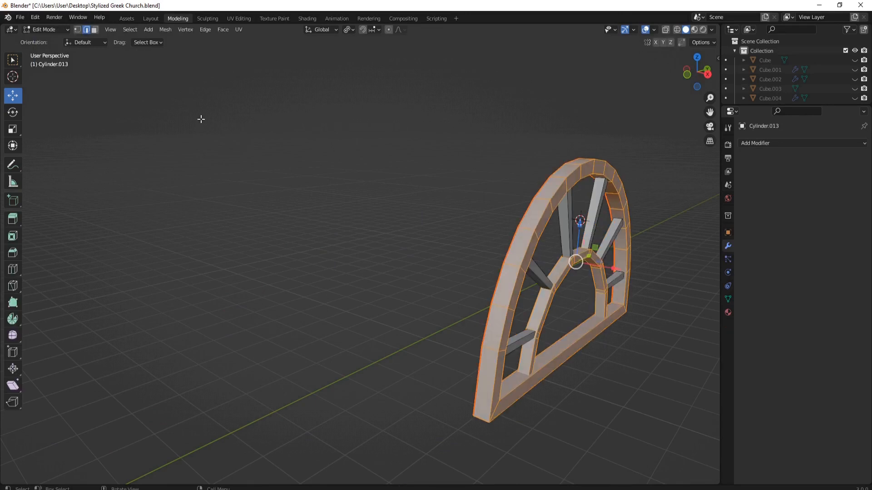
pyautogui.press('3')
pyautogui.click(486, 384)
pyautogui.moveTo(487, 383); pyautogui.dragTo(395, 363, button='middle')
pyautogui.keyDown('ctrl'); pyautogui.click(373, 334); pyautogui.keyUp('ctrl')
pyautogui.hotkey('ctrl', 'z')
pyautogui.moveTo(361, 250); pyautogui.dragTo(385, 274, button='middle')
pyautogui.keyDown('ctrl'); pyautogui.click(291, 208); pyautogui.keyUp('ctrl')
pyautogui.moveTo(364, 309); pyautogui.dragTo(548, 261, button='middle')
pyautogui.hotkey('shift', 'd')
pyautogui.rightClick(548, 260)
# Shrink the duplicated curved strip inward by 0.0868 m with Shrink/Fatten
pyautogui.press('KP_3')
pyautogui.press('s')
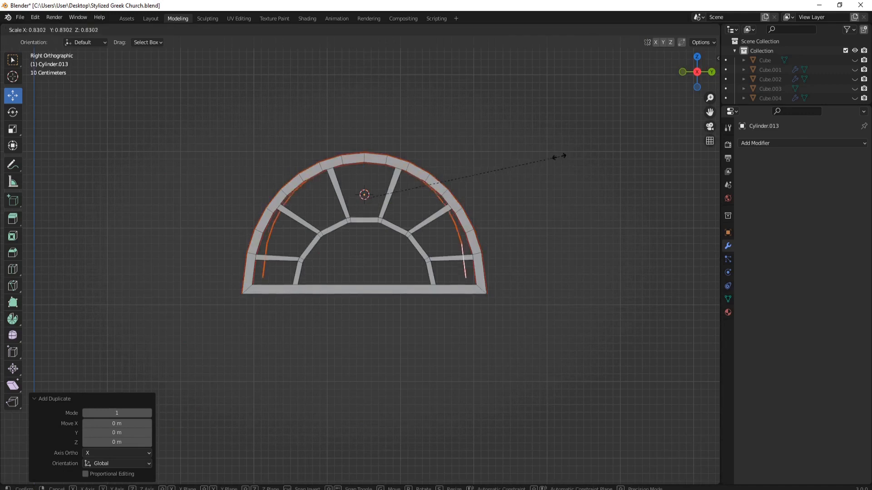
pyautogui.rightClick(560, 157)
pyautogui.hotkey('alt', 's')
pyautogui.click(544, 160)
pyautogui.scroll(3, 319, 259)
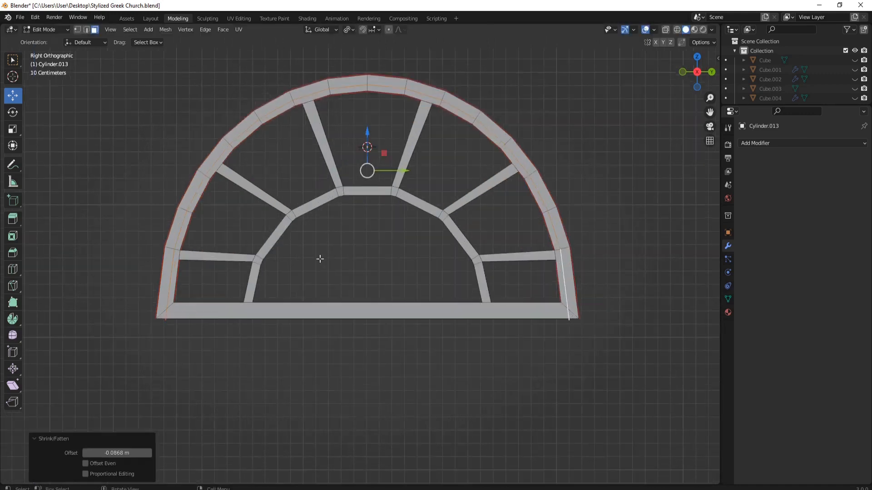
# Move the duplicated strip along X so it stands clear in front of the window frame
pyautogui.moveTo(258, 255); pyautogui.dragTo(321, 216, button='middle')
pyautogui.press('g')
pyautogui.press('x')
pyautogui.click(377, 233)
# Fill a bottom face between the strip's two end edges and snap the 3D cursor to it
pyautogui.click(86, 30)
pyautogui.click(550, 292)
pyautogui.keyDown('shift'); pyautogui.click(447, 431); pyautogui.keyUp('shift')
pyautogui.moveTo(446, 431); pyautogui.dragTo(558, 303, button='middle')
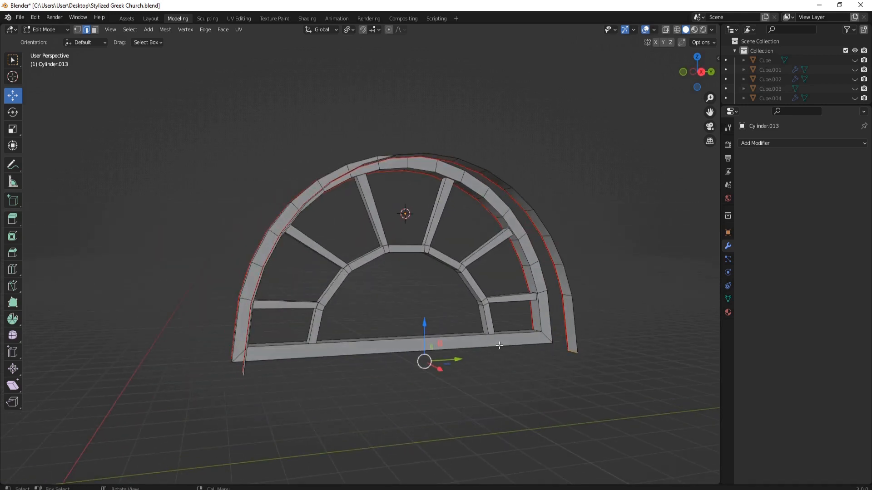
pyautogui.press('f')
pyautogui.hotkey('shift', 's')
pyautogui.click(493, 390)
# Separate the closed strip into its own object, apply all its transforms and set its origin to the 3D cursor
pyautogui.press('l')
pyautogui.press('p')
pyautogui.press('s')
pyautogui.press('Tab')
pyautogui.click(480, 359)
pyautogui.hotkey('ctrl', 'a')
pyautogui.click(480, 359)
pyautogui.rightClick(480, 359)
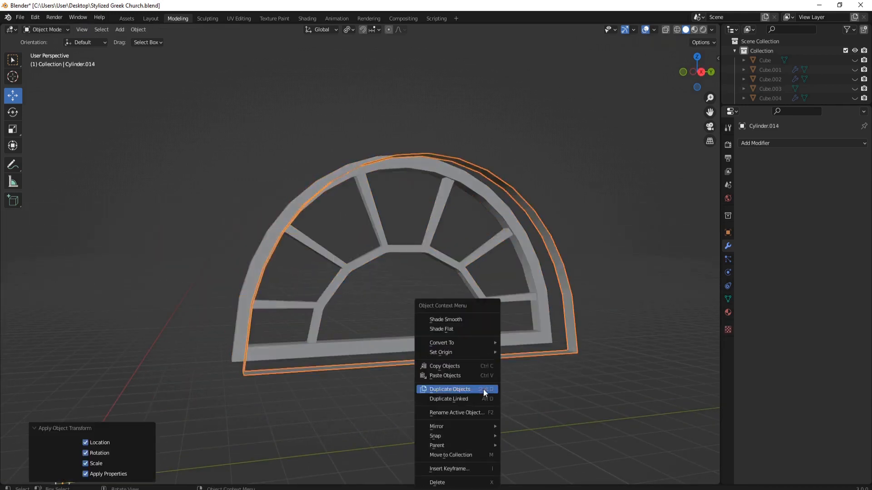
pyautogui.moveTo(477, 353)
pyautogui.click(537, 368)
# Delete the bottom face of the separated strip
pyautogui.press('Tab')
pyautogui.click(94, 31)
pyautogui.click(494, 355)
pyautogui.press('x')
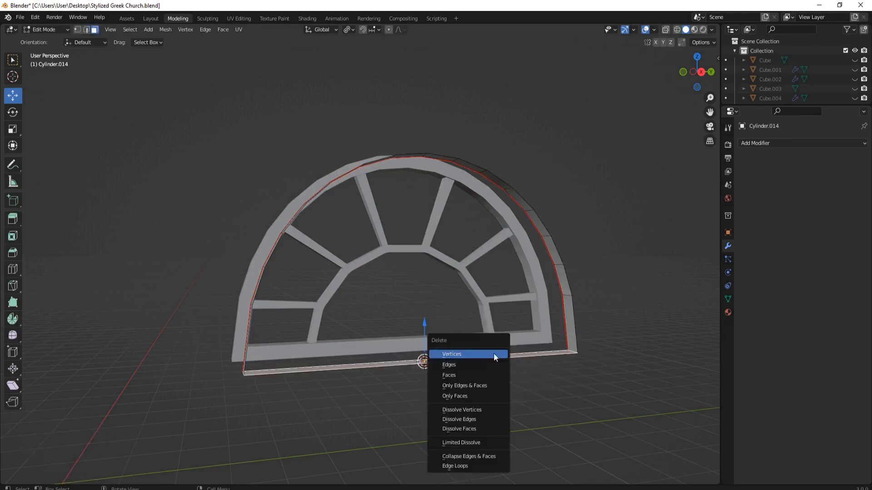
pyautogui.click(494, 376)
# Add a Mirror modifier to the strip on the Z axis only and apply it
pyautogui.press('Tab')
pyautogui.click(767, 143)
pyautogui.click(695, 253)
pyautogui.click(840, 174)
pyautogui.click(800, 174)
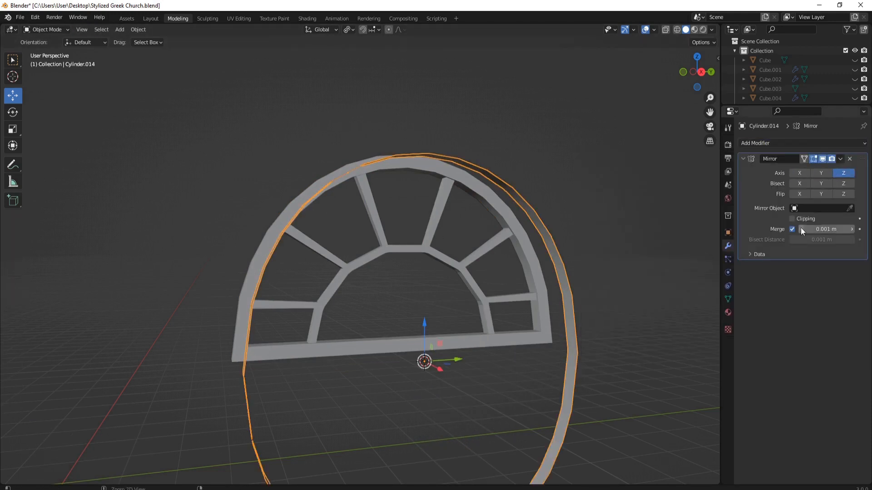
pyautogui.hotkey('ctrl', 'a')
# Fill an open edge loop of the mirrored strip with a single face to form a disc
pyautogui.press('Tab')
pyautogui.keyDown('alt'); pyautogui.click(589, 275); pyautogui.keyUp('alt')
pyautogui.press('f')
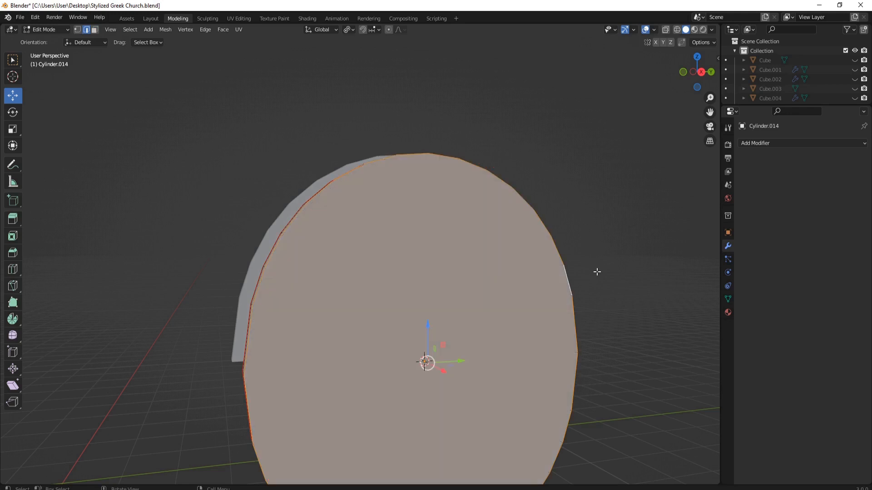
# Move the disc along X back into the depth of the window frame
pyautogui.moveTo(595, 271); pyautogui.dragTo(485, 336, button='middle')
pyautogui.press('3')
pyautogui.press('Tab')
pyautogui.press('g')
pyautogui.press('x')
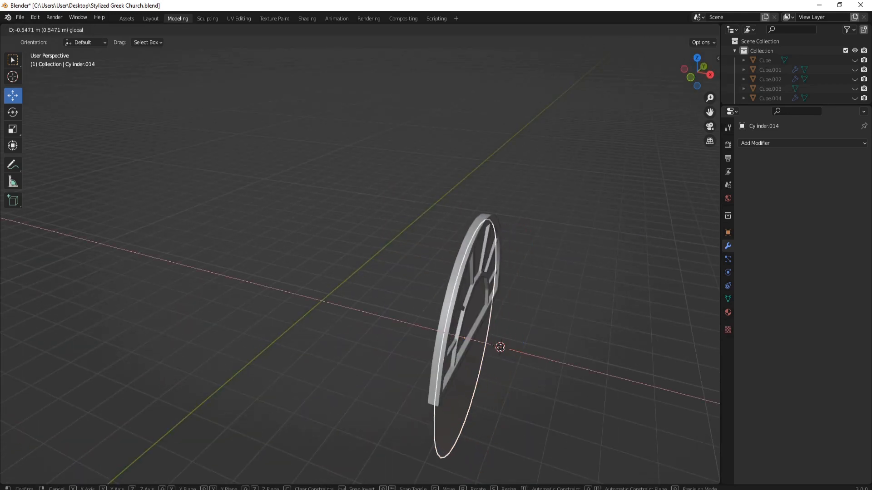
pyautogui.click(411, 287)
# Inset the disc's face by 0.1167 m
pyautogui.press('3')
pyautogui.press('Tab')
pyautogui.scroll(2, 551, 195)
pyautogui.press('i')
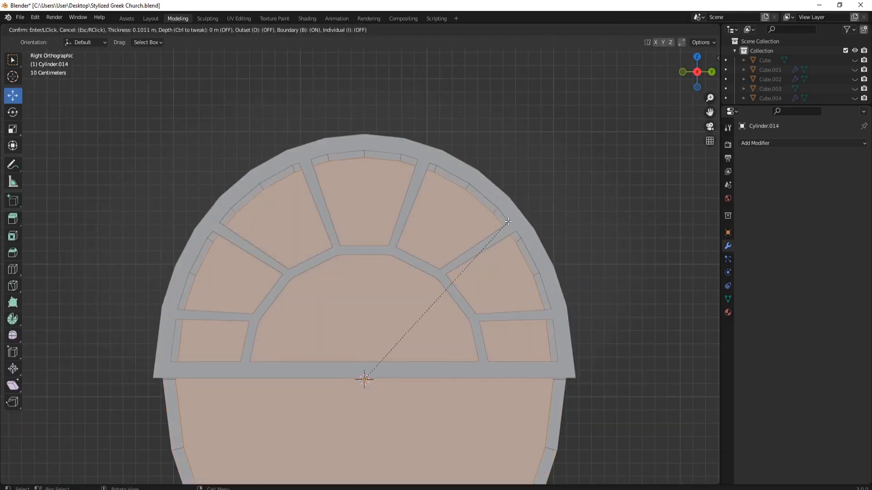
pyautogui.click(542, 195)
pyautogui.scroll(1, 541, 195)
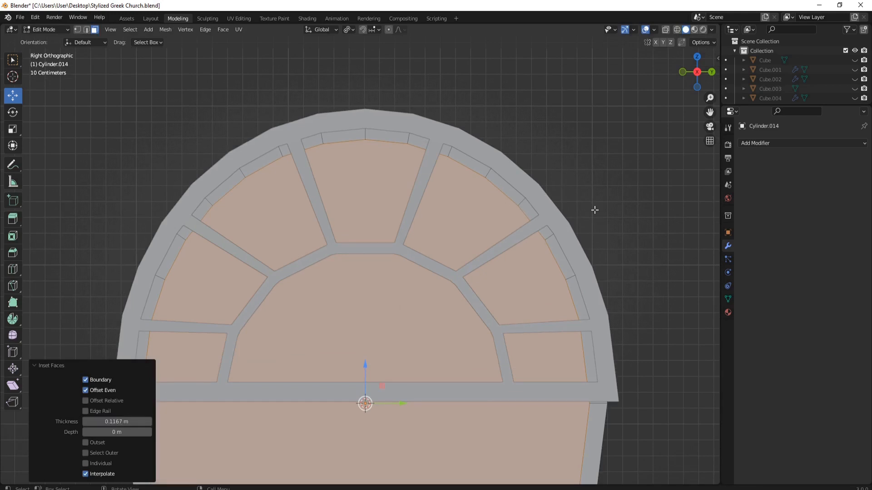
# Repeat the inset on the disc's inner face at 0.116696 m thickness, adding equal concentric rings up to the inner arch
pyautogui.press('i')
pyautogui.click(247, 349)
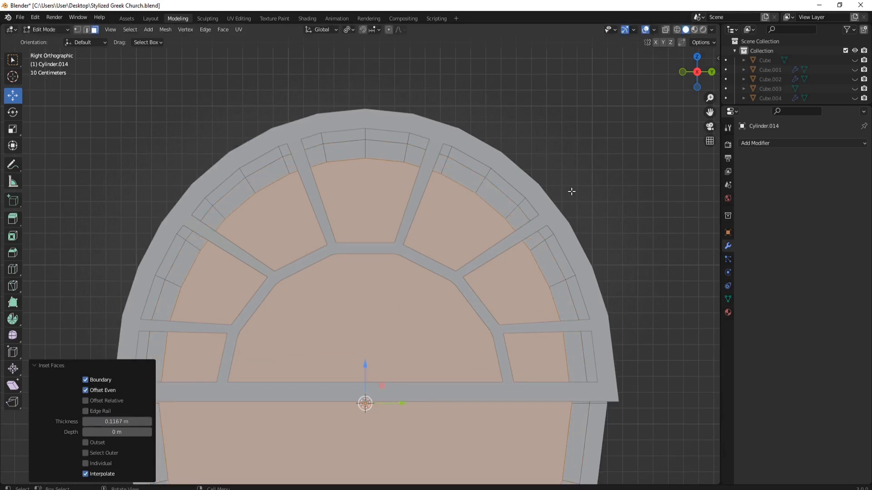
pyautogui.moveTo(119, 421); pyautogui.dragTo(112, 423)
pyautogui.press('i')
pyautogui.click(562, 188)
pyautogui.click(119, 421)
pyautogui.write('0.116696 m')
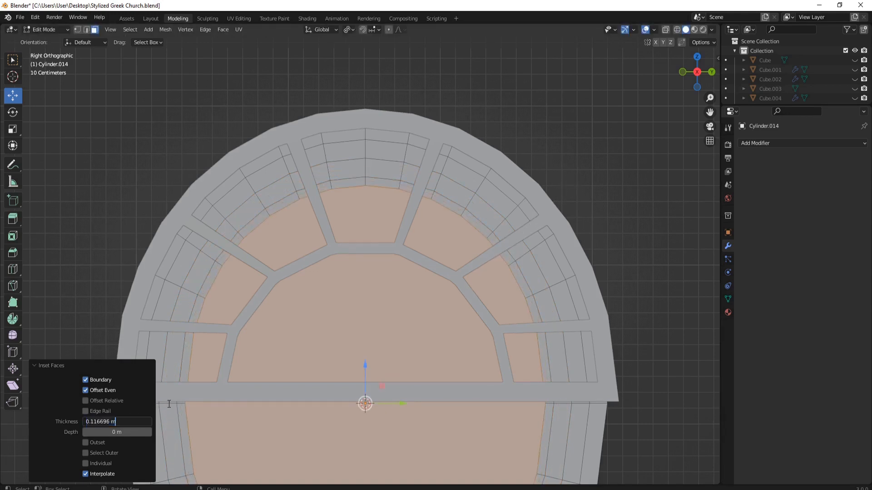
pyautogui.press('i')
pyautogui.click(523, 191)
pyautogui.click(121, 422)
pyautogui.write('0.116696 m')
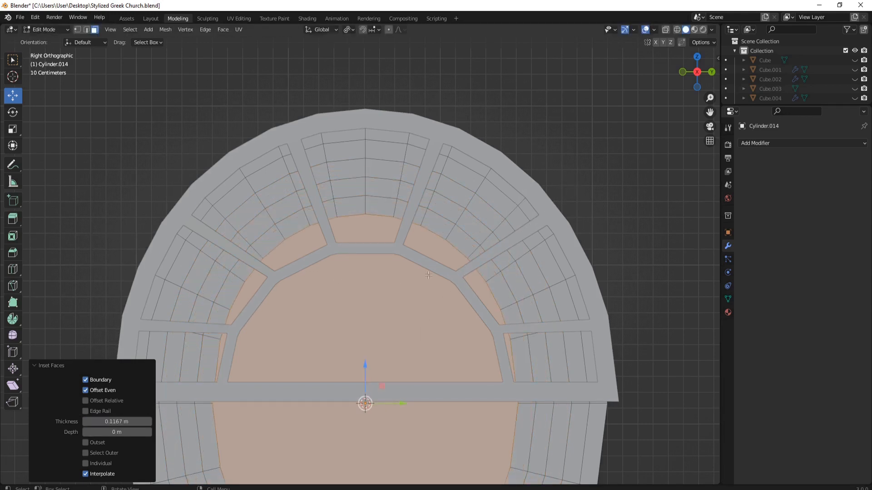
pyautogui.press('i')
pyautogui.click(472, 268)
pyautogui.click(134, 421)
pyautogui.write('0.116696 m')
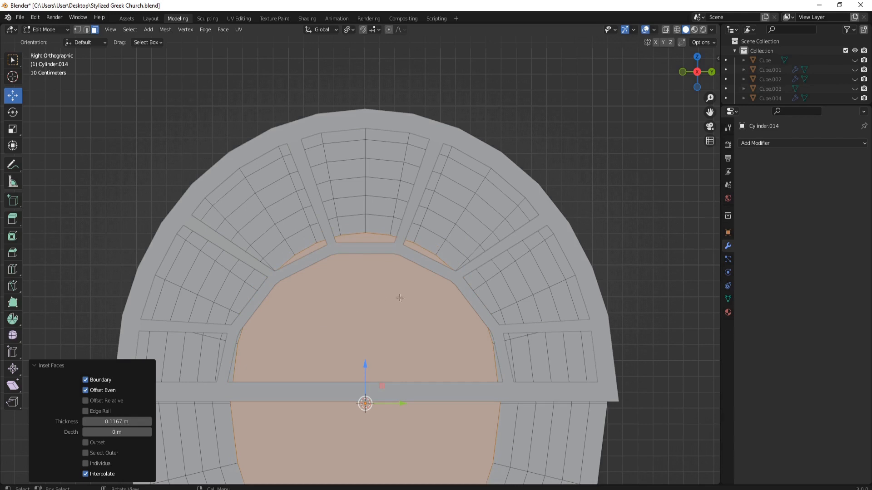
# Select the concentric edge loops between the rings and bevel them 0.0112 m wide with one segment
pyautogui.click(86, 30)
pyautogui.keyDown('alt'); pyautogui.click(230, 192); pyautogui.keyUp('alt')
pyautogui.keyDown('alt'); pyautogui.keyDown('shift'); pyautogui.click(241, 207); pyautogui.keyUp('shift'); pyautogui.keyUp('alt')
pyautogui.keyDown('alt'); pyautogui.keyDown('shift'); pyautogui.click(252, 221); pyautogui.keyUp('shift'); pyautogui.keyUp('alt')
pyautogui.keyDown('alt'); pyautogui.keyDown('shift'); pyautogui.click(263, 235); pyautogui.keyUp('shift'); pyautogui.keyUp('alt')
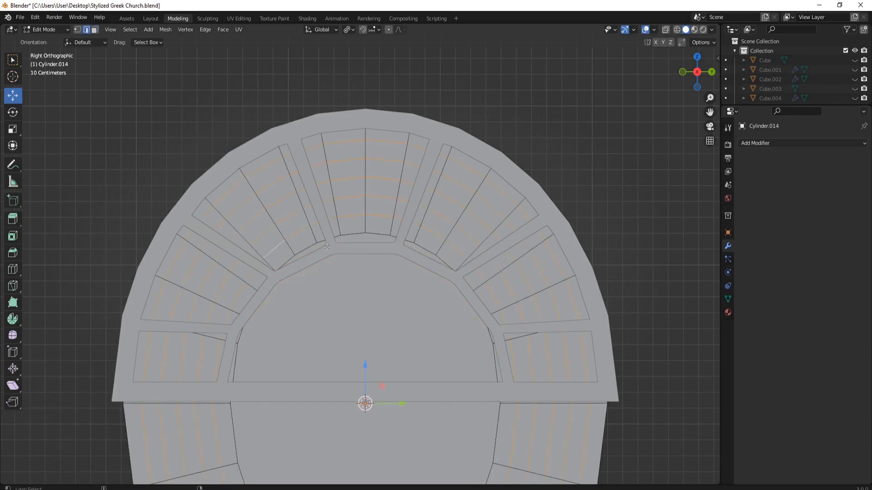
pyautogui.click(522, 254)
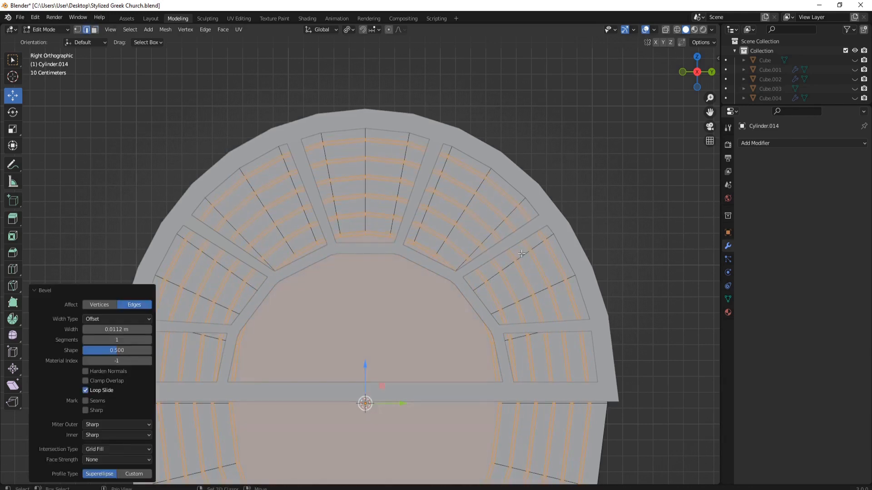
pyautogui.moveTo(406, 201); pyautogui.dragTo(509, 222, button='middle')
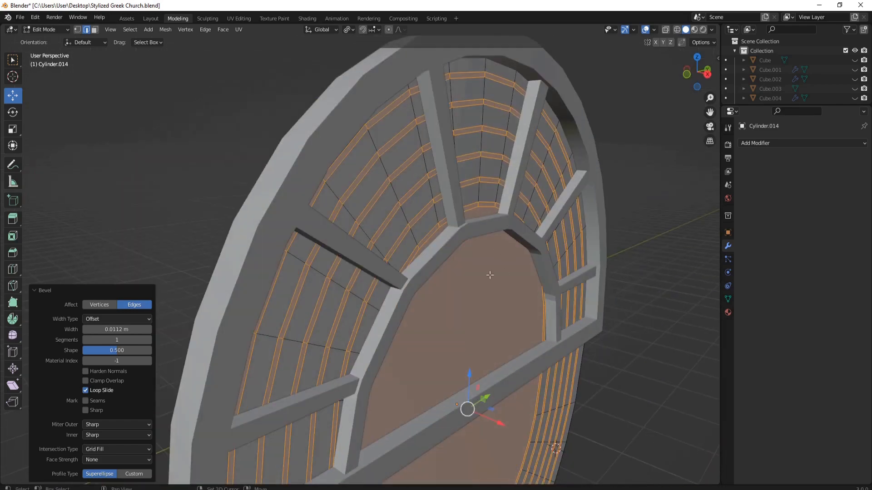
pyautogui.press('3')
pyautogui.moveTo(469, 288); pyautogui.dragTo(369, 254, button='middle')
pyautogui.press('e')
pyautogui.rightClick(450, 274)
pyautogui.hotkey('ctrl', 'z')
# Select the edge loops bordering the thin beveled strips and mark them as seams
pyautogui.keyDown('shift'); pyautogui.moveTo(363, 191); pyautogui.dragTo(403, 241, button='middle'); pyautogui.keyUp('shift')
pyautogui.press('2')
pyautogui.click(362, 172)
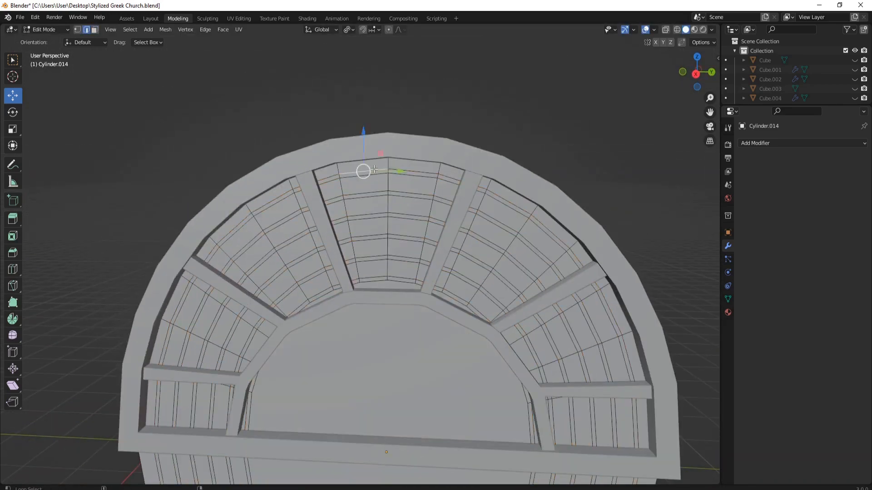
pyautogui.keyDown('alt'); pyautogui.keyDown('shift'); pyautogui.click(364, 175); pyautogui.keyUp('shift'); pyautogui.keyUp('alt')
pyautogui.keyDown('alt'); pyautogui.keyDown('shift'); pyautogui.click(369, 197); pyautogui.keyUp('shift'); pyautogui.keyUp('alt')
pyautogui.keyDown('alt'); pyautogui.keyDown('shift'); pyautogui.click(371, 214); pyautogui.keyUp('shift'); pyautogui.keyUp('alt')
pyautogui.keyDown('alt'); pyautogui.keyDown('shift'); pyautogui.click(372, 235); pyautogui.keyUp('shift'); pyautogui.keyUp('alt')
pyautogui.keyDown('alt'); pyautogui.keyDown('shift'); pyautogui.click(372, 256); pyautogui.keyUp('shift'); pyautogui.keyUp('alt')
pyautogui.scroll(3, 448, 245)
pyautogui.moveTo(397, 276); pyautogui.dragTo(414, 198, button='middle')
pyautogui.scroll(-5, 414, 199)
pyautogui.rightClick(430, 190)
pyautogui.click(418, 356)
pyautogui.press('3')
pyautogui.press('ctrl+KP_Add')
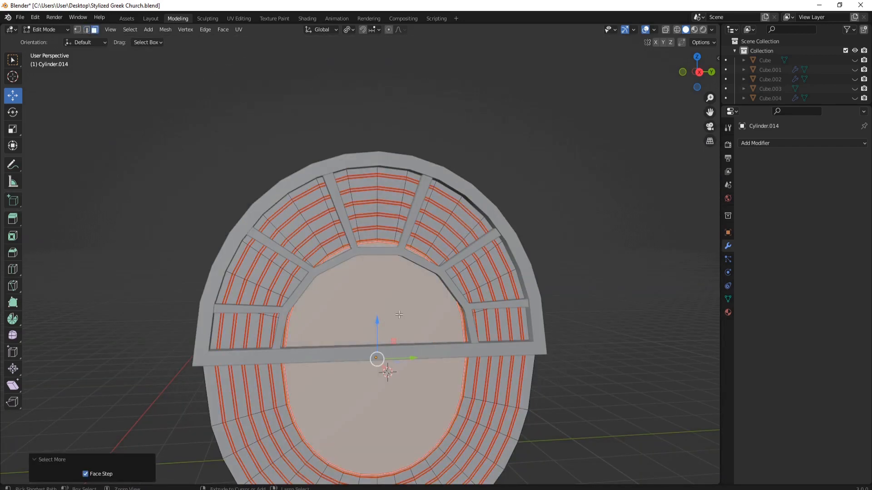
pyautogui.scroll(4, 415, 289)
pyautogui.scroll(-2, 454, 273)
pyautogui.press('s')
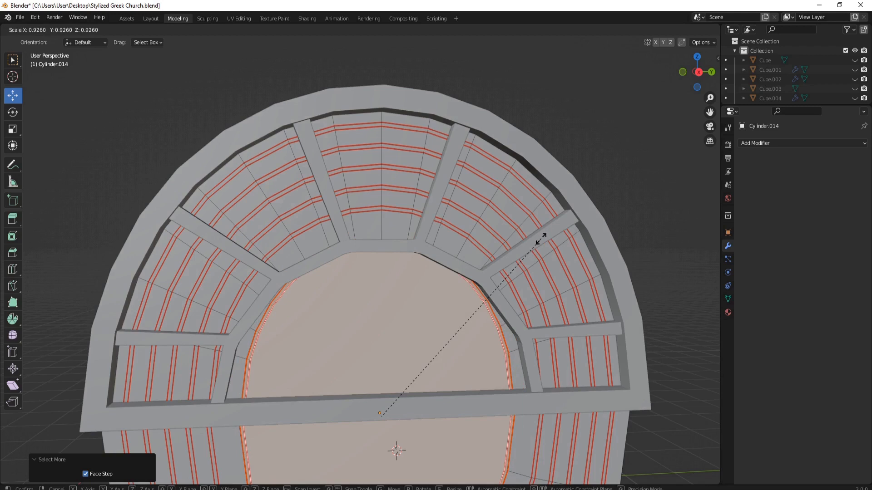
pyautogui.press('Escape')
# Select ring faces in the upper central panel and shift them slightly down along Z with proportional editing enabled
pyautogui.moveTo(464, 205); pyautogui.dragTo(456, 204, button='middle')
pyautogui.click(344, 118)
pyautogui.keyDown('ctrl'); pyautogui.click(382, 219); pyautogui.keyUp('ctrl')
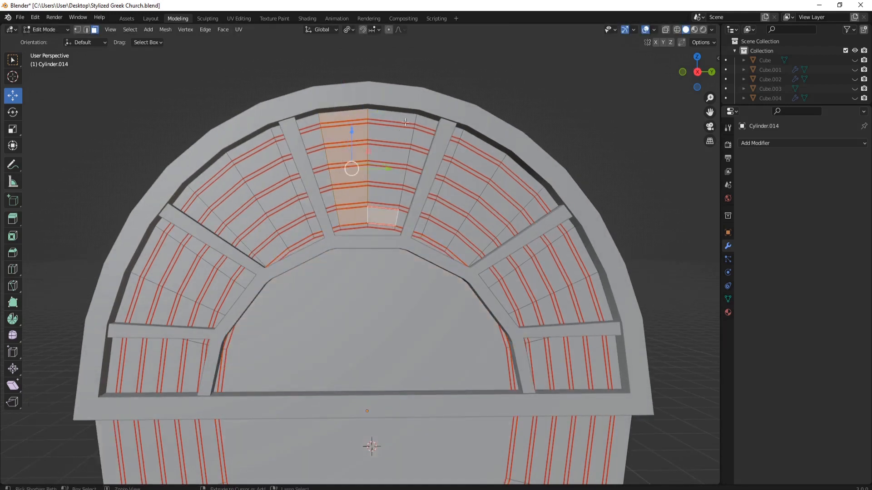
pyautogui.keyDown('ctrl'); pyautogui.click(392, 119); pyautogui.keyUp('ctrl')
pyautogui.press('o')
pyautogui.moveTo(367, 126); pyautogui.dragTo(369, 131)
pyautogui.scroll(-4, 367, 133)
# Fine-tune the ring spacing by moving a pair of faces and a pair of edges along Z with proportional editing
pyautogui.click(356, 233)
pyautogui.keyDown('shift'); pyautogui.click(377, 232); pyautogui.keyUp('shift')
pyautogui.moveTo(368, 195); pyautogui.dragTo(369, 207)
pyautogui.moveTo(401, 167)
pyautogui.mouseDown(button='middle')
pyautogui.moveTo(443, 178)
pyautogui.moveTo(402, 177)
pyautogui.mouseUp(button='middle')
pyautogui.press('2')
pyautogui.click(336, 143)
pyautogui.keyDown('shift'); pyautogui.click(386, 143); pyautogui.keyUp('shift')
pyautogui.moveTo(362, 109); pyautogui.dragTo(364, 103)
pyautogui.moveTo(364, 259); pyautogui.dragTo(400, 263, button='middle')
pyautogui.scroll(2, 394, 259)
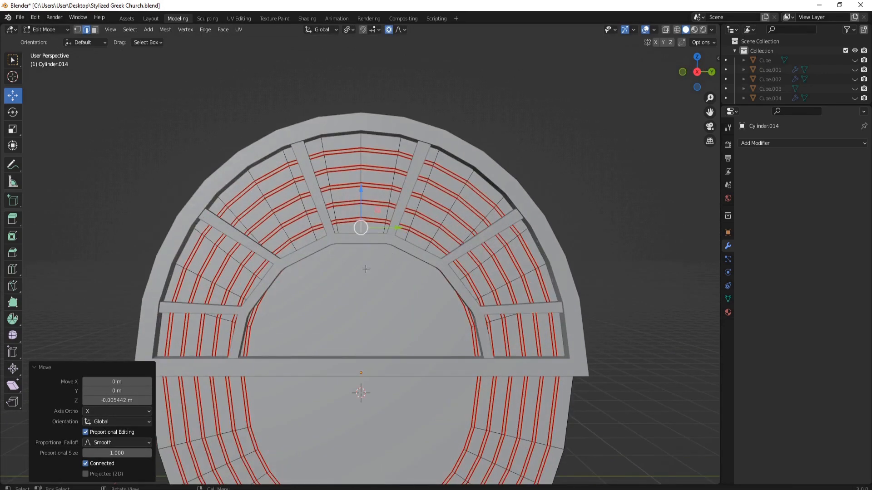
# Delete the disc's large central face together with the strip directly around it
pyautogui.click(95, 30)
pyautogui.click(353, 307)
pyautogui.press('ctrl+KP_Add')
pyautogui.press('x')
pyautogui.click(341, 308)
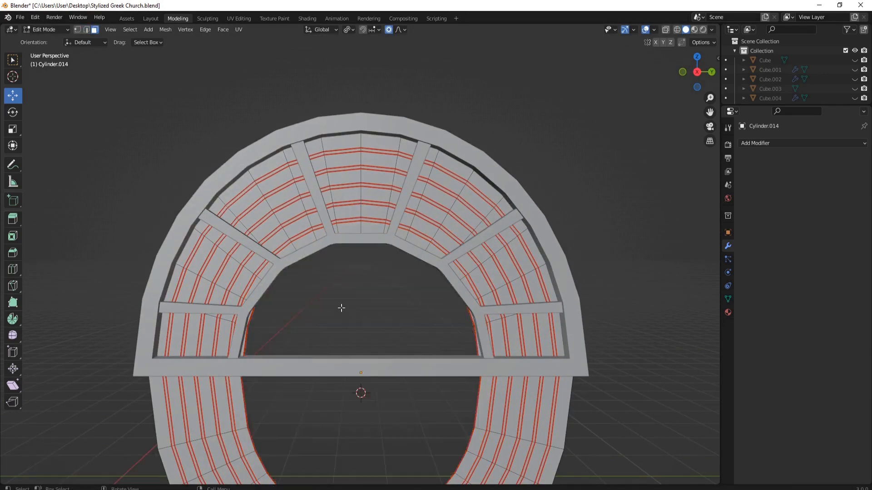
# Delete the disc's lower half below the window sill together with the leftover linked geometry
pyautogui.keyDown('shift'); pyautogui.moveTo(341, 308); pyautogui.dragTo(346, 249, button='middle'); pyautogui.keyUp('shift')
pyautogui.press('x')
pyautogui.click(550, 322)
pyautogui.click(540, 368)
pyautogui.press('2')
pyautogui.press('l')
pyautogui.press('x')
pyautogui.click(254, 387)
pyautogui.scroll(1, 300, 233)
pyautogui.scroll(-2, 523, 279)
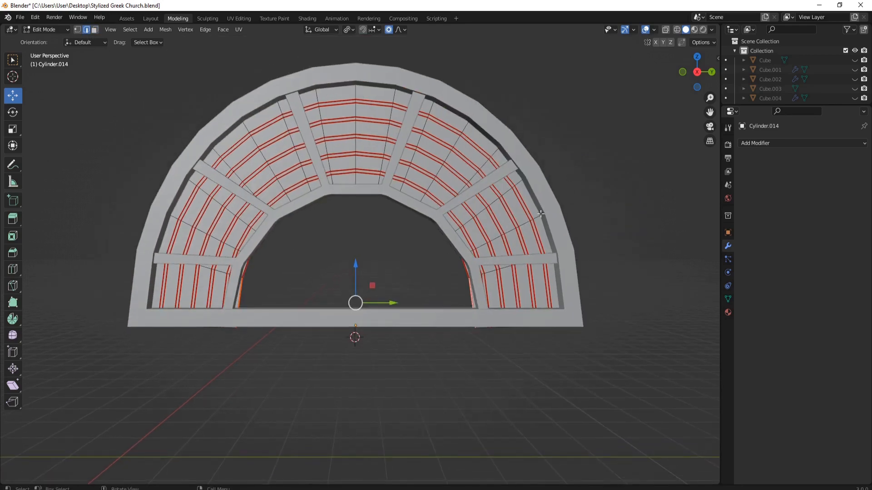
# Try scaling the half disc's inner rim along Y with proportional editing and a different pivot point
pyautogui.press('s')
pyautogui.press('y')
pyautogui.click(587, 230)
pyautogui.scroll(1, 416, 296)
pyautogui.click(349, 29)
pyautogui.click(377, 60)
pyautogui.press('s')
pyautogui.press('y')
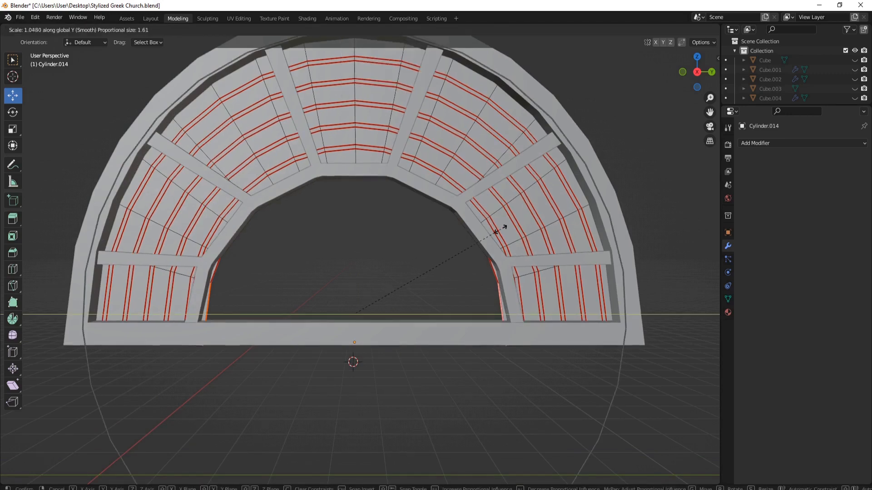
pyautogui.rightClick(500, 228)
# Change the pivot point and scale the half disc's inner rim by 1.053 along Y with proportional size 0.621
pyautogui.click(349, 30)
pyautogui.click(367, 76)
pyautogui.press('s')
pyautogui.press('y')
pyautogui.scroll(5, 507, 284)
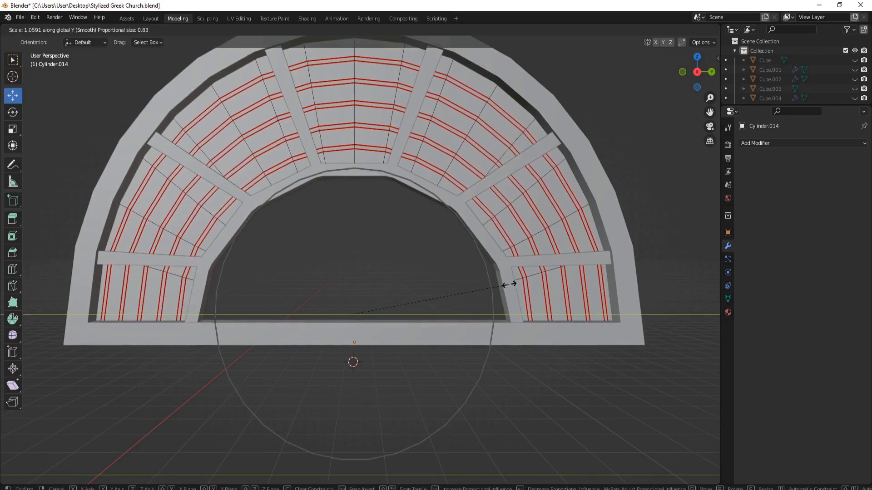
pyautogui.scroll(3, 509, 285)
pyautogui.rightClick(509, 284)
pyautogui.press('s')
pyautogui.press('y')
pyautogui.click(513, 284)
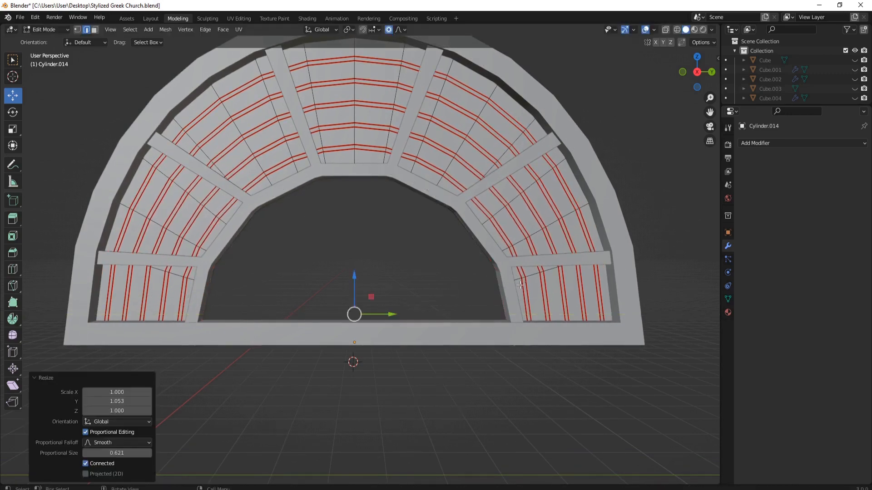
# Hide the window frame and spokes and add a loop cut across the half disc along the upper central panel's border
pyautogui.moveTo(434, 235); pyautogui.dragTo(394, 214, button='middle')
pyautogui.scroll(2, 392, 213)
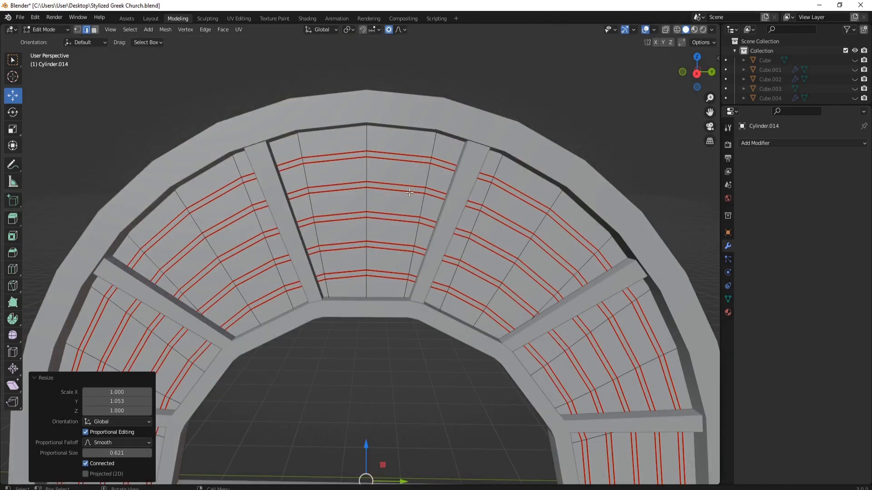
pyautogui.press('Tab')
pyautogui.click(264, 130)
pyautogui.press('h')
pyautogui.click(271, 166)
pyautogui.press('Tab')
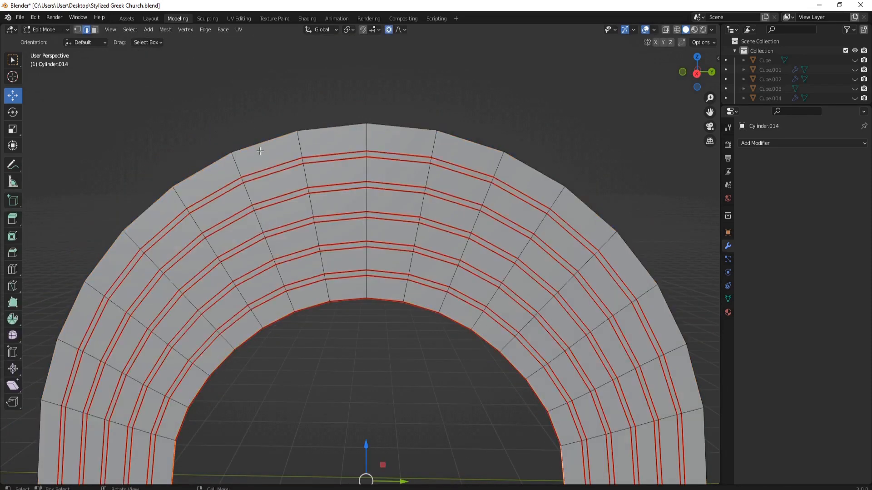
pyautogui.hotkey('ctrl', 'r')
pyautogui.click(277, 174)
pyautogui.rightClick(279, 175)
# Reveal the hidden objects and select all disc faces of the upper central panel between the two spokes
pyautogui.press('Tab')
pyautogui.hotkey('alt', 'h')
pyautogui.scroll(-3, 454, 157)
pyautogui.press('Tab')
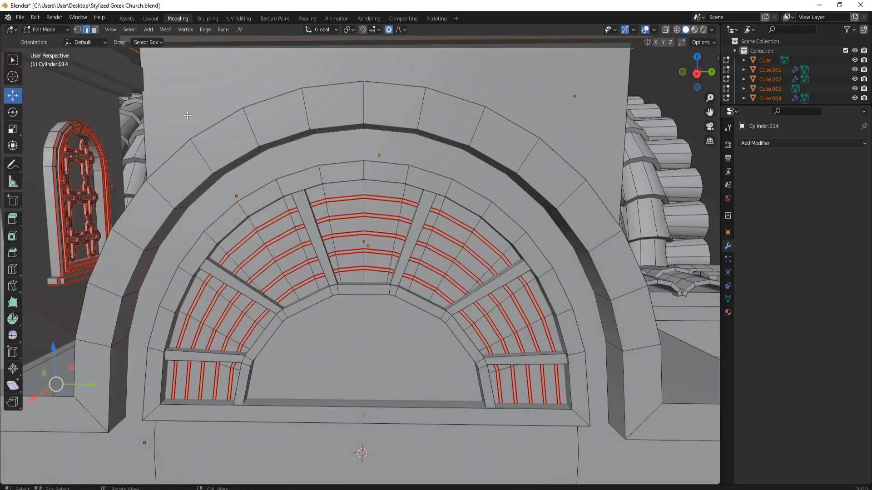
pyautogui.click(94, 30)
pyautogui.keyDown('ctrl'); pyautogui.click(332, 236); pyautogui.keyUp('ctrl')
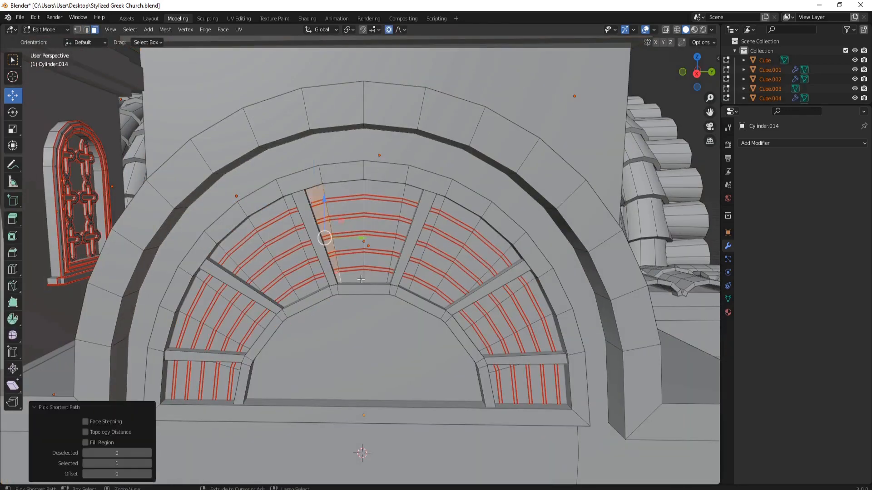
pyautogui.keyDown('ctrl'); pyautogui.click(370, 225); pyautogui.keyUp('ctrl')
pyautogui.press('Escape')
pyautogui.moveTo(374, 212); pyautogui.dragTo(393, 257, button='middle')
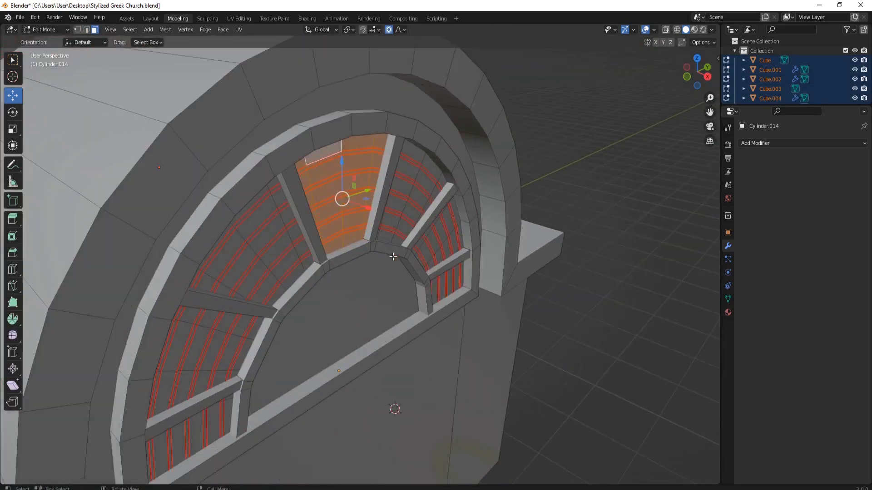
# Merge the selected upper central panel faces with Limited Dissolve at a maximum angle of 5°
pyautogui.press('x')
pyautogui.click(389, 310)
pyautogui.moveTo(390, 303); pyautogui.dragTo(372, 245, button='middle')
pyautogui.scroll(3, 377, 227)
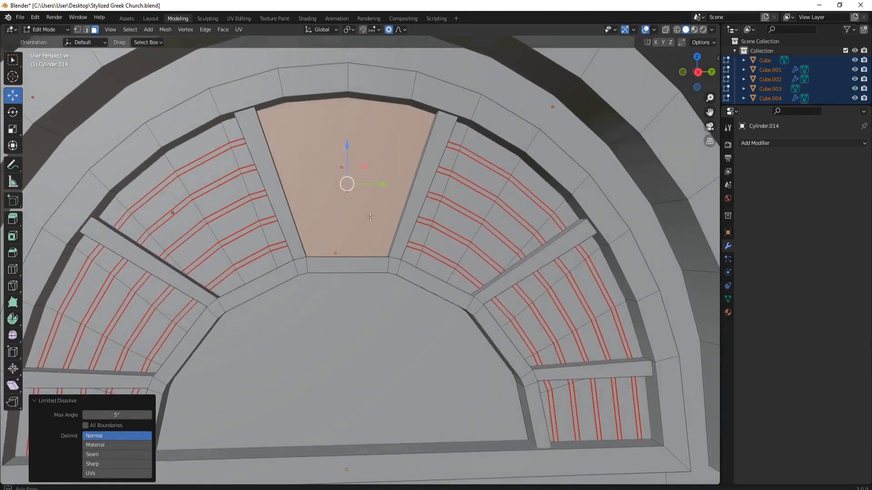
pyautogui.scroll(-2, 398, 213)
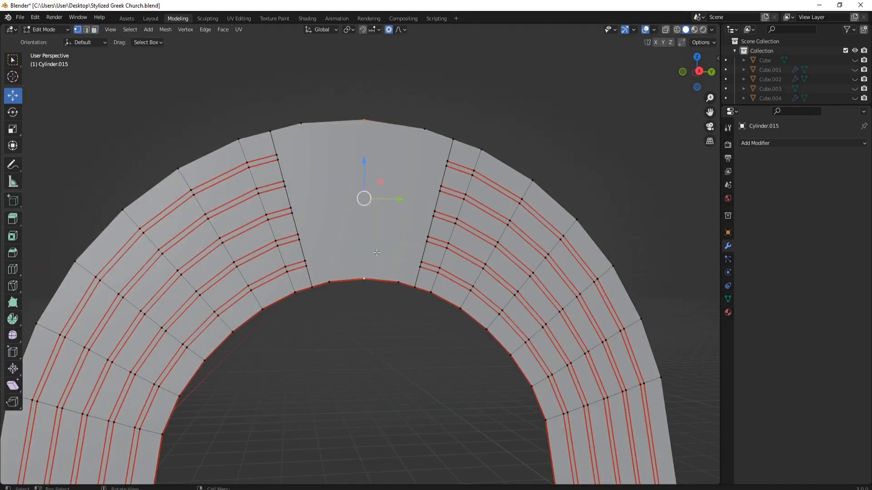
# Delete one half of the separated top panel and add a Mirror modifier on the Y axis only
pyautogui.click(385, 185)
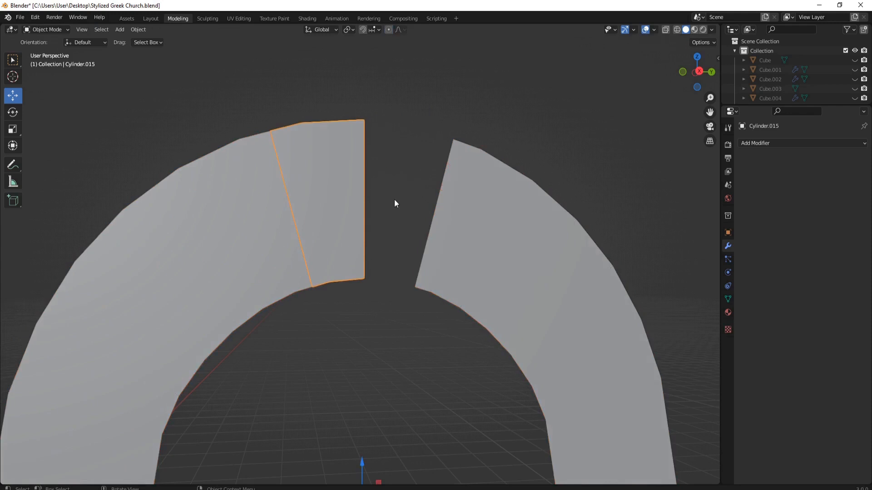
pyautogui.click(767, 144)
pyautogui.click(683, 254)
pyautogui.click(815, 173)
pyautogui.click(800, 173)
pyautogui.scroll(2, 435, 188)
pyautogui.press('KP_3')
pyautogui.press('Tab')
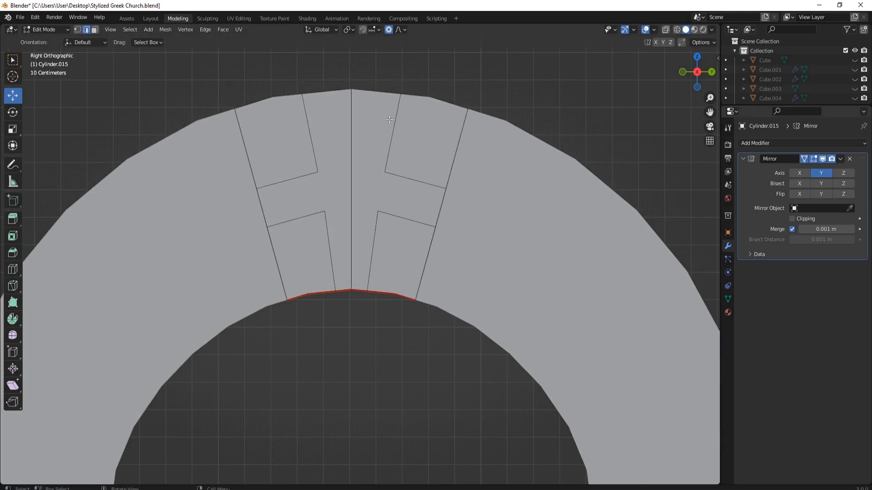
# Bevel the top panel's L-shaped corner lines to a width of 0.0124 m and mark the strip borders as seams
pyautogui.click(474, 222)
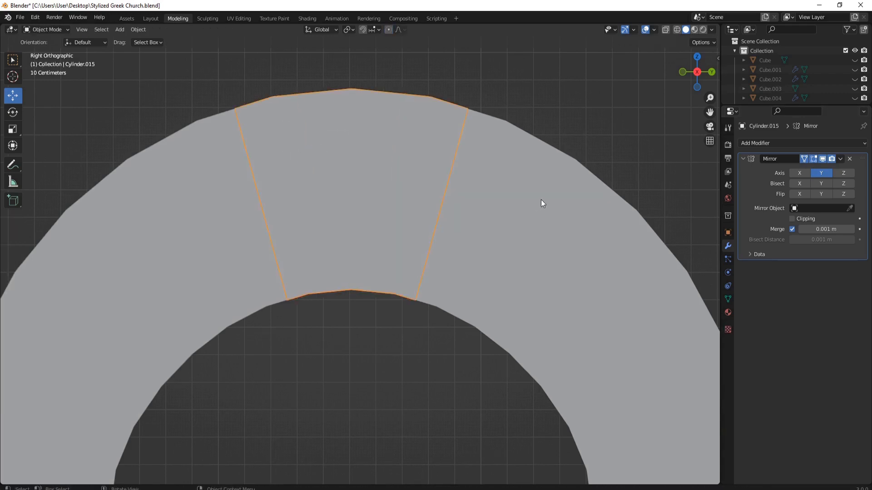
pyautogui.click(427, 205)
pyautogui.scroll(-1, 422, 203)
pyautogui.scroll(2, 364, 163)
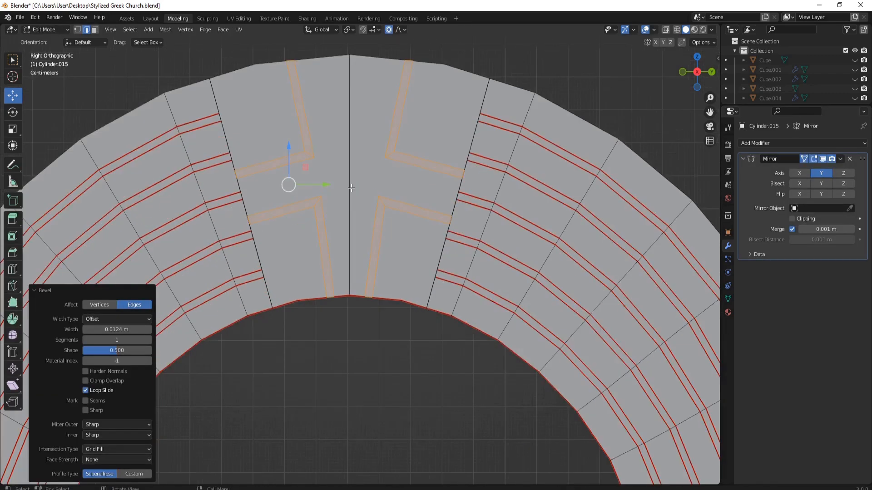
pyautogui.rightClick(302, 119)
pyautogui.click(347, 204)
pyautogui.click(311, 155)
pyautogui.keyDown('shift'); pyautogui.click(318, 202); pyautogui.keyUp('shift')
pyautogui.rightClick(322, 202)
pyautogui.click(323, 210)
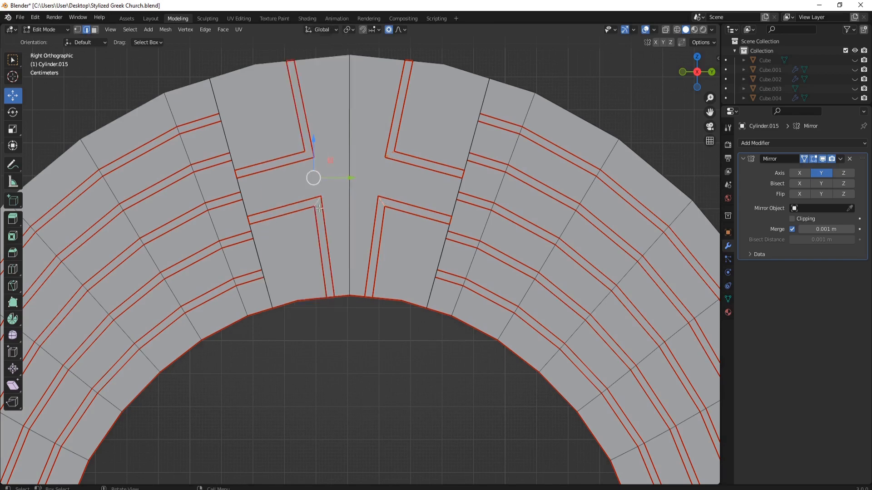
# Apply the top panel's Mirror modifier and join the panel with the rest of the ring
pyautogui.press('Tab')
pyautogui.hotkey('ctrl', 'a')
pyautogui.press('Tab')
pyautogui.scroll(-4, 380, 231)
pyautogui.moveTo(380, 231); pyautogui.dragTo(462, 247, button='middle')
pyautogui.press('Tab')
pyautogui.click(386, 215)
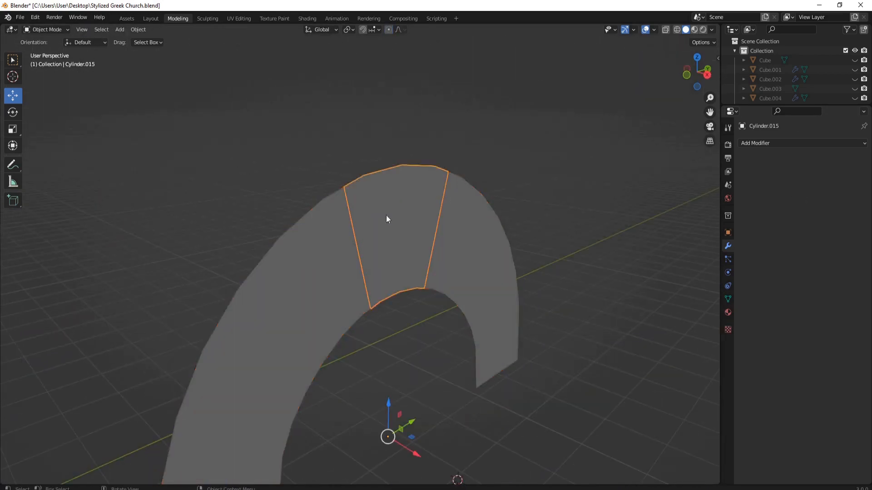
pyautogui.keyDown('shift'); pyautogui.click(444, 243); pyautogui.keyUp('shift')
pyautogui.hotkey('ctrl', 'j')
pyautogui.press('Tab')
pyautogui.moveTo(391, 246); pyautogui.dragTo(362, 206, button='middle')
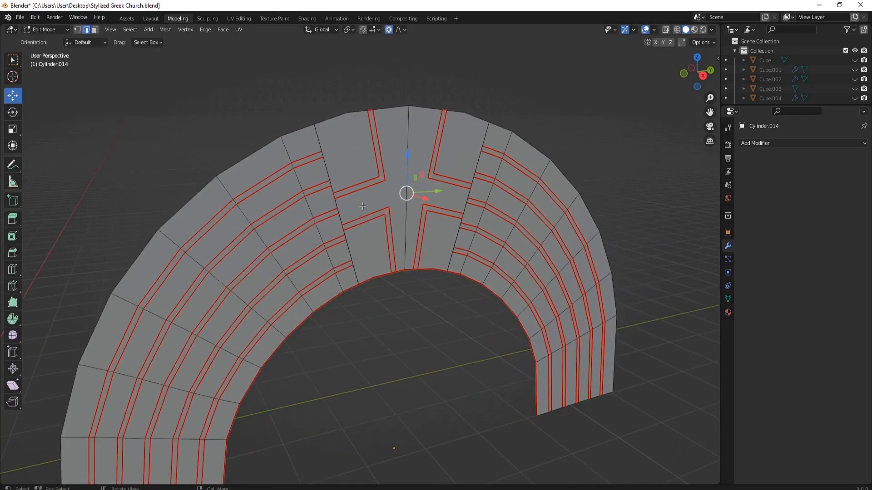
# Select all thin strips on the panel and ring, delimited by seams, and extrude them slightly outward
pyautogui.press('l')
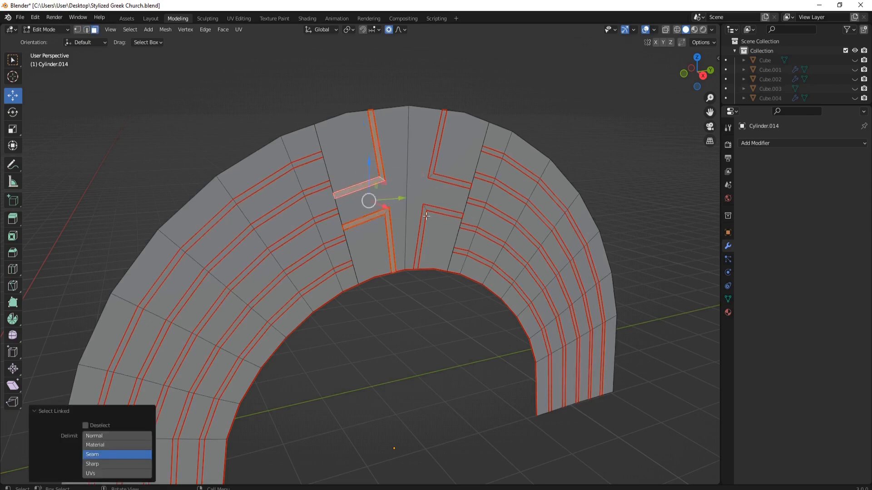
pyautogui.press('l')
pyautogui.press('l')
pyautogui.press('l')
pyautogui.press('l')
pyautogui.press('l')
pyautogui.press('l')
pyautogui.press('l')
pyautogui.press('l')
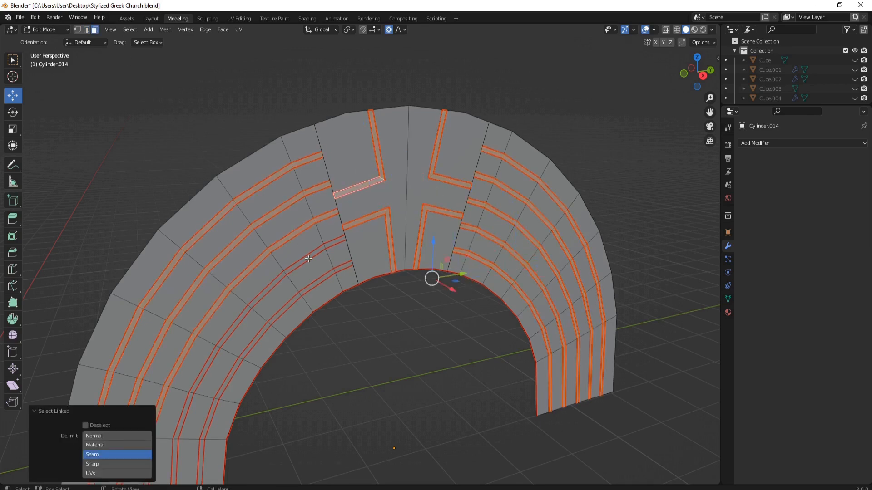
pyautogui.moveTo(328, 268); pyautogui.dragTo(350, 203, button='middle')
pyautogui.press('e')
pyautogui.click(379, 216)
# Select the edges of the raised strips across the whole ring and bevel them slightly
pyautogui.click(87, 29)
pyautogui.keyDown('alt'); pyautogui.click(246, 172); pyautogui.keyUp('alt')
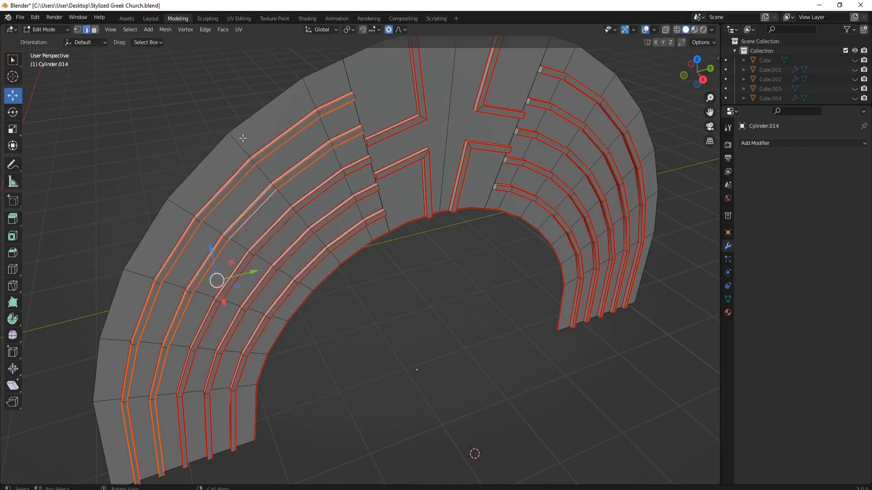
pyautogui.click(130, 29)
pyautogui.click(166, 105)
pyautogui.moveTo(481, 242); pyautogui.dragTo(413, 241, button='middle')
pyautogui.moveTo(308, 129); pyautogui.dragTo(344, 167, button='middle')
pyautogui.hotkey('ctrl', 'e')
pyautogui.click(289, 158)
pyautogui.hotkey('alt', 'a')
pyautogui.moveTo(361, 229); pyautogui.dragTo(503, 193, button='middle')
pyautogui.moveTo(501, 274); pyautogui.dragTo(411, 271, button='middle')
pyautogui.hotkey('ctrl', 'b')
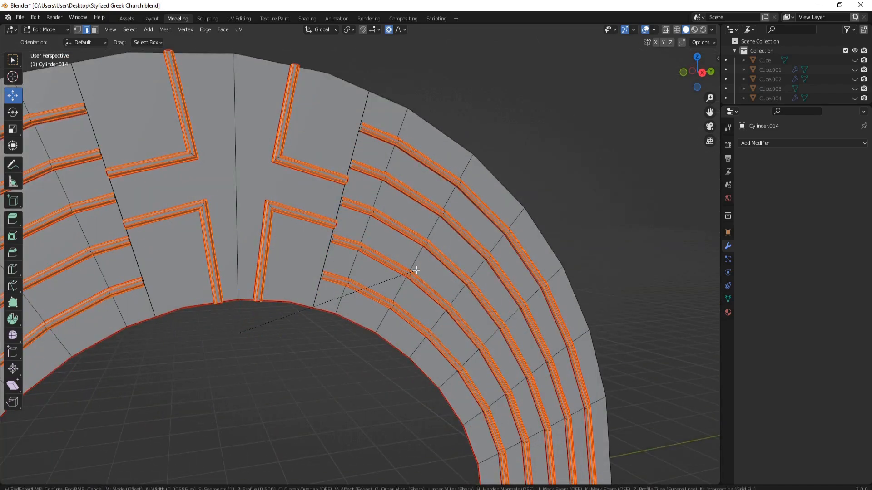
pyautogui.click(400, 271)
# Reveal all hidden church objects and switch the viewport to Material Preview shading
pyautogui.press('Tab')
pyautogui.scroll(-3, 291, 270)
pyautogui.moveTo(264, 270); pyautogui.dragTo(249, 245, button='middle')
pyautogui.press('Tab')
pyautogui.hotkey('alt', 'h')
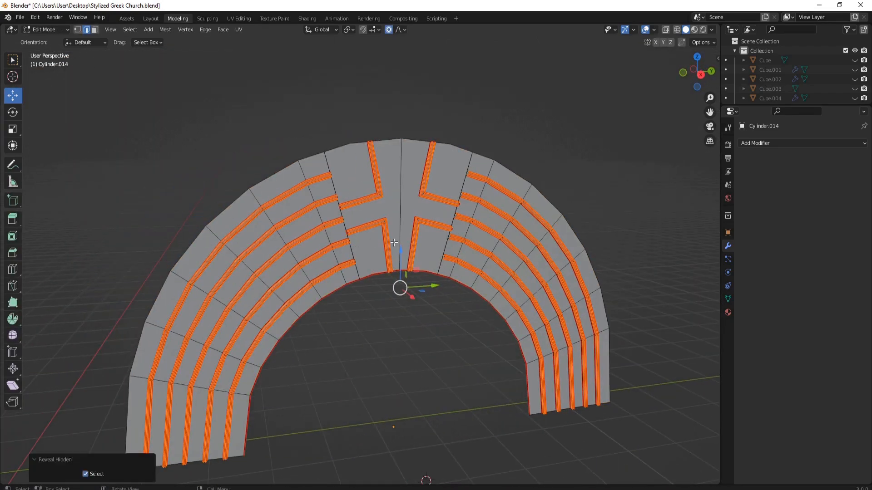
pyautogui.press('Tab')
pyautogui.hotkey('alt', 'h')
pyautogui.moveTo(397, 242)
pyautogui.mouseDown(button='middle')
pyautogui.moveTo(385, 247)
pyautogui.moveTo(358, 215)
pyautogui.moveTo(419, 230)
pyautogui.mouseUp(button='middle')
pyautogui.scroll(-4, 386, 247)
pyautogui.scroll(4, 380, 225)
pyautogui.scroll(-7, 418, 230)
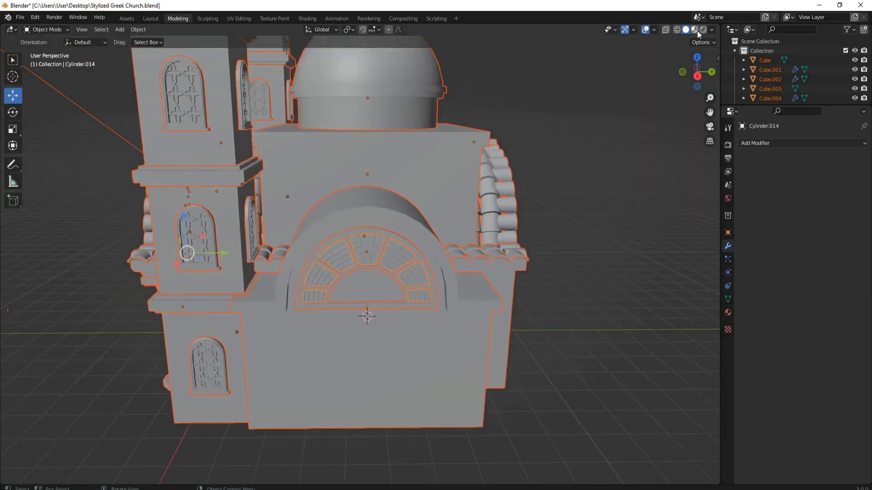
pyautogui.click(694, 29)
pyautogui.moveTo(290, 170)
pyautogui.mouseDown(button='middle')
pyautogui.moveTo(341, 178)
pyautogui.moveTo(373, 225)
pyautogui.moveTo(446, 227)
pyautogui.mouseUp(button='middle')
# Examine the materials on the church's roof, walls and towers
pyautogui.click(342, 178)
pyautogui.scroll(3, 395, 261)
pyautogui.click(395, 261)
pyautogui.click(502, 259)
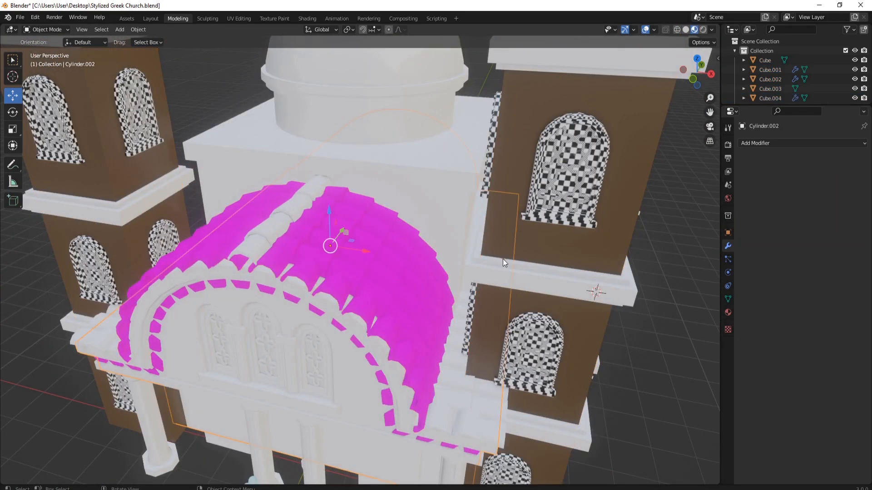
pyautogui.click(129, 18)
pyautogui.click(46, 355)
pyautogui.click(178, 19)
pyautogui.scroll(-5, 475, 209)
pyautogui.moveTo(475, 209); pyautogui.dragTo(473, 236, button='middle')
pyautogui.scroll(6, 383, 215)
pyautogui.scroll(-6, 383, 215)
# Replace the large curved roof's material with a new one named Greek Roof Tiles and give it a dark terracotta base color
pyautogui.click(326, 236)
pyautogui.click(728, 312)
pyautogui.click(845, 184)
pyautogui.click(795, 184)
pyautogui.doubleClick(781, 142)
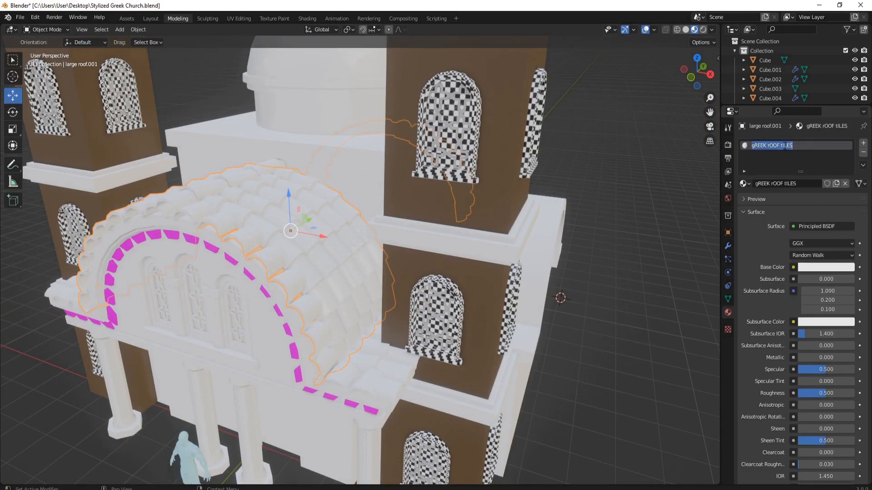
pyautogui.click(828, 267)
pyautogui.click(799, 190)
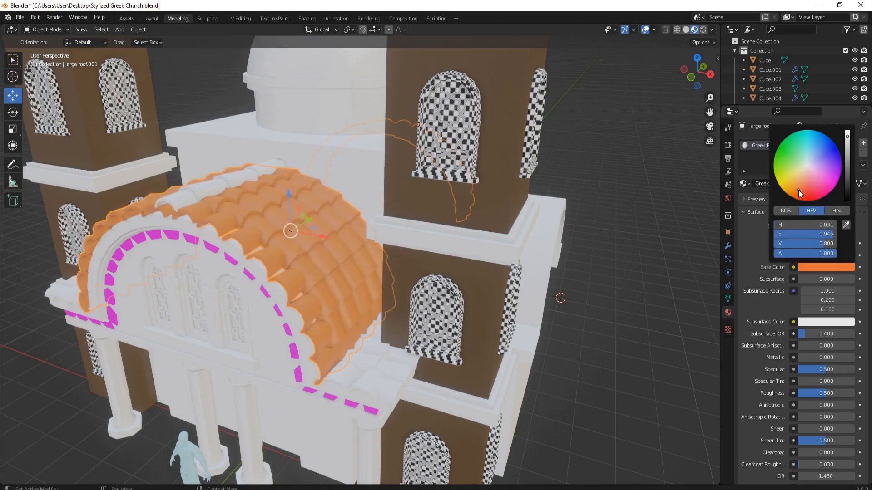
pyautogui.moveTo(848, 136); pyautogui.dragTo(849, 160)
# Create a new material named Greek Walls Grey on the arched facade wall
pyautogui.moveTo(423, 206); pyautogui.dragTo(468, 292, button='middle')
pyautogui.scroll(3, 500, 218)
pyautogui.click(507, 222)
pyautogui.scroll(-5, 384, 236)
pyautogui.press('Tab')
pyautogui.press('Tab')
pyautogui.scroll(1, 411, 255)
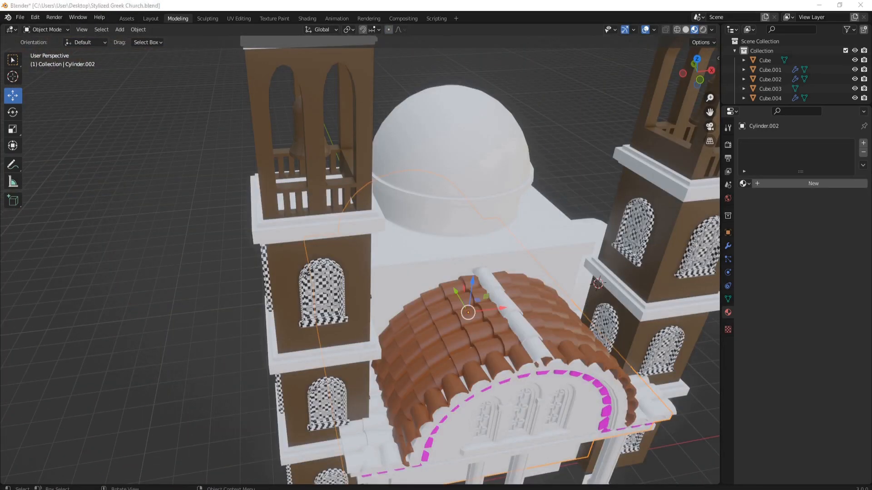
pyautogui.moveTo(517, 309); pyautogui.dragTo(440, 258, button='middle')
pyautogui.click(813, 184)
pyautogui.doubleClick(767, 145)
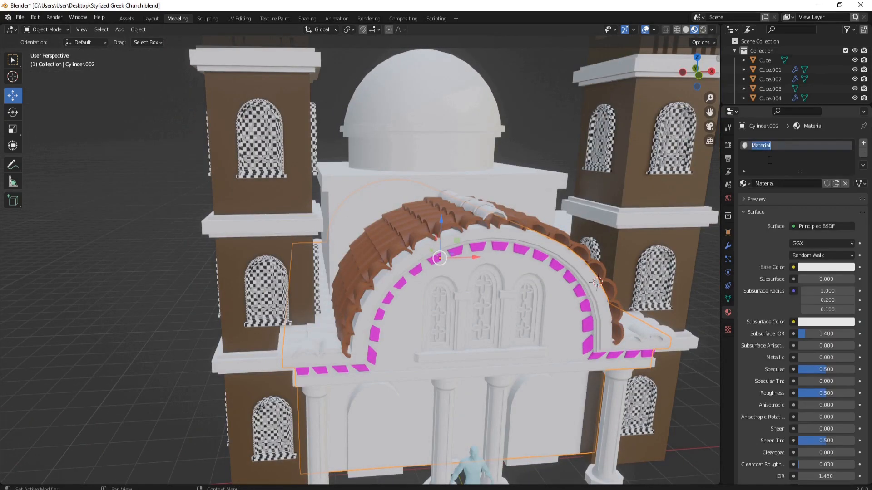
pyautogui.press('Return')
# Darken the Greek Walls Grey base color to a light grey
pyautogui.click(828, 267)
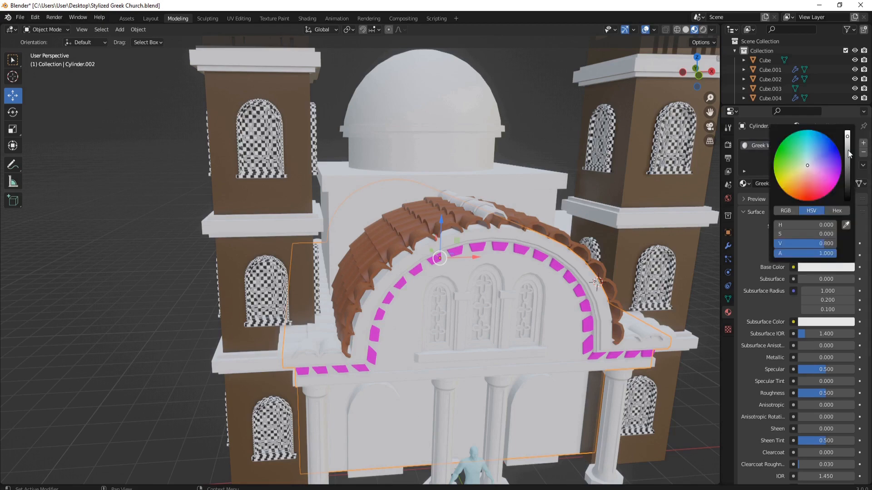
pyautogui.click(848, 152)
pyautogui.moveTo(543, 177); pyautogui.dragTo(508, 164, button='middle')
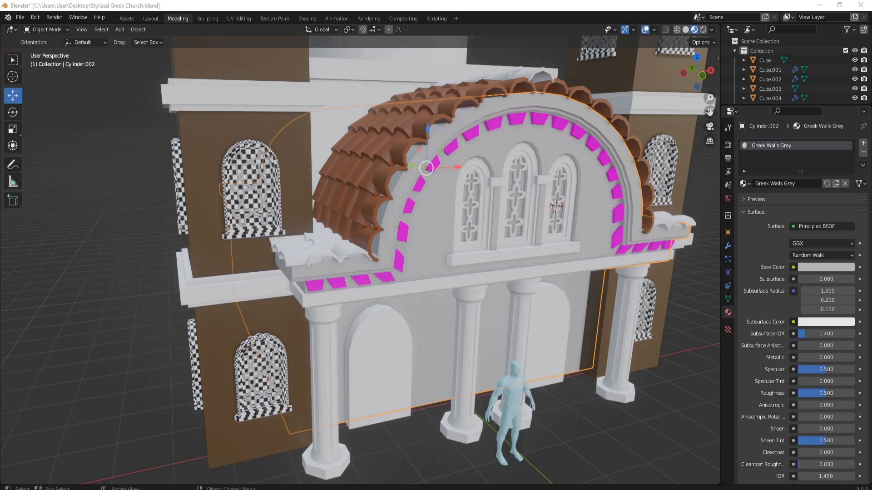
# Create a new material named Greek Blue Paint on the three arched window frames in the facade
pyautogui.scroll(3, 363, 236)
pyautogui.moveTo(377, 227); pyautogui.dragTo(412, 263, button='middle')
pyautogui.scroll(-3, 412, 264)
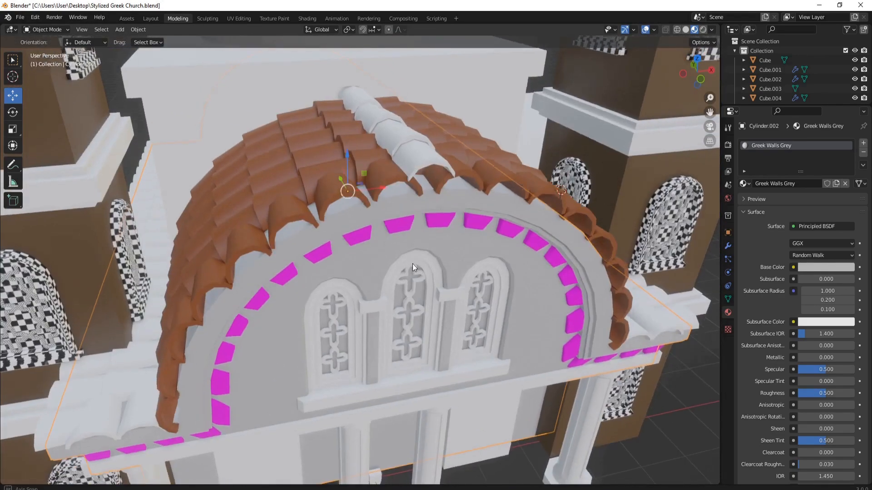
pyautogui.scroll(3, 432, 258)
pyautogui.click(536, 256)
pyautogui.click(803, 184)
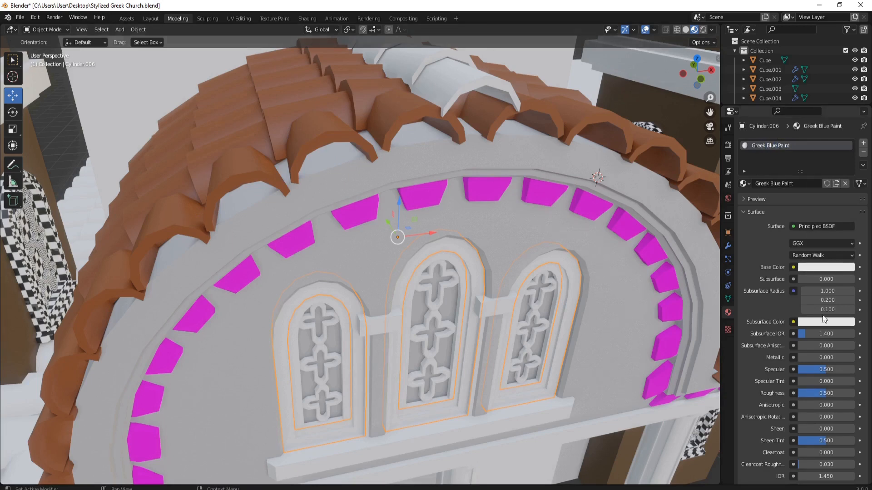
# Give the Greek Blue Paint material on the arched window frames a bright blue base color
pyautogui.click(819, 270)
pyautogui.click(827, 149)
pyautogui.moveTo(849, 138); pyautogui.dragTo(849, 129)
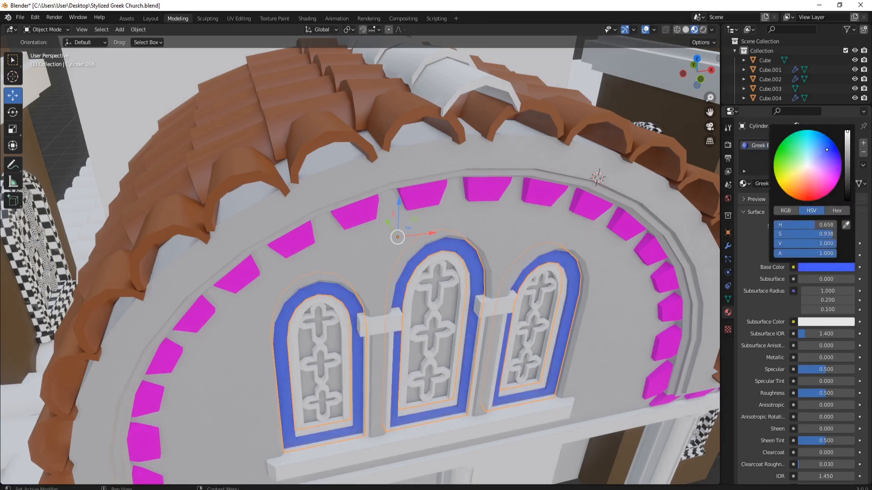
pyautogui.moveTo(518, 280); pyautogui.dragTo(503, 268, button='middle')
pyautogui.scroll(-6, 503, 268)
pyautogui.click(825, 267)
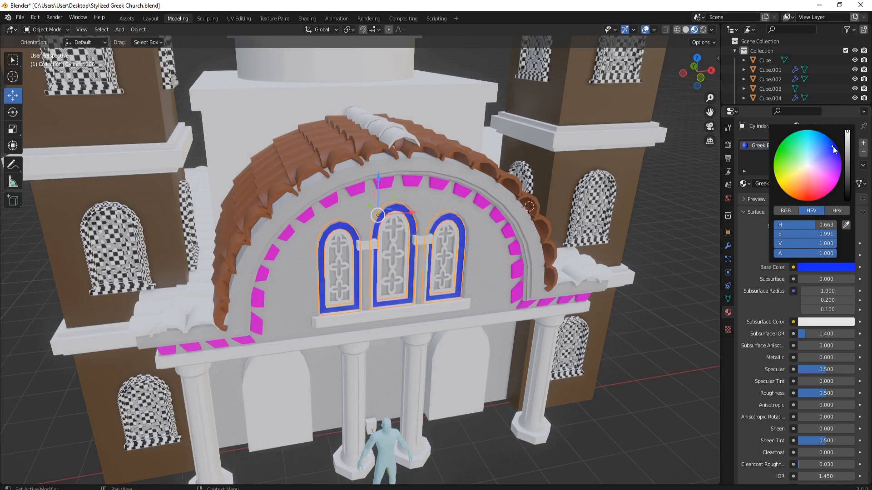
pyautogui.scroll(5, 426, 231)
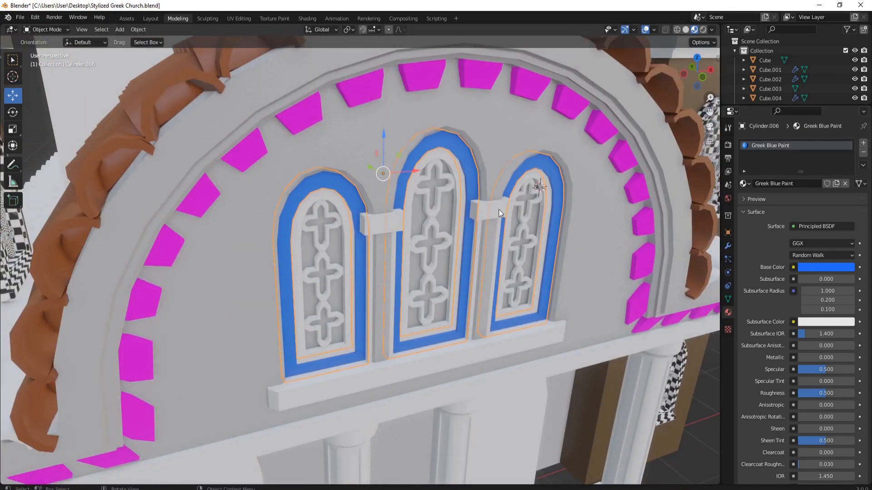
# Create a new material named Greek Red Paint on the small pillars between the windows and give it a dark red base color
pyautogui.click(498, 213)
pyautogui.doubleClick(761, 145)
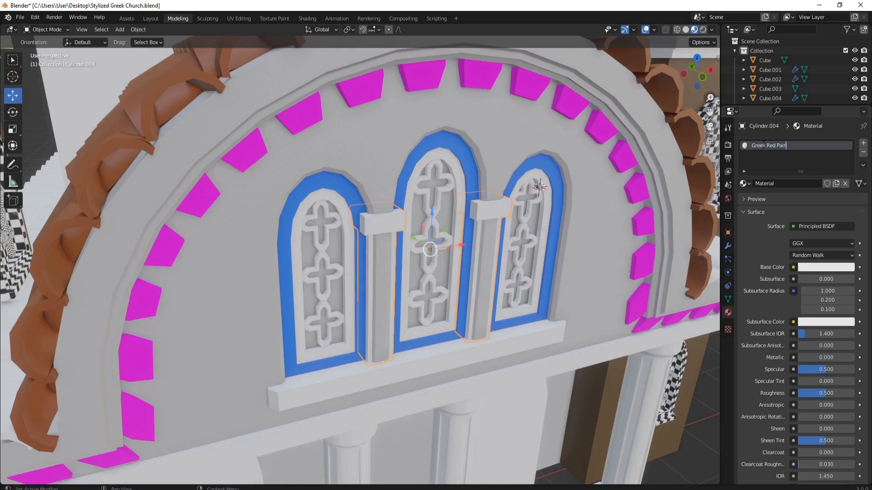
pyautogui.click(832, 269)
pyautogui.click(808, 180)
pyautogui.click(848, 164)
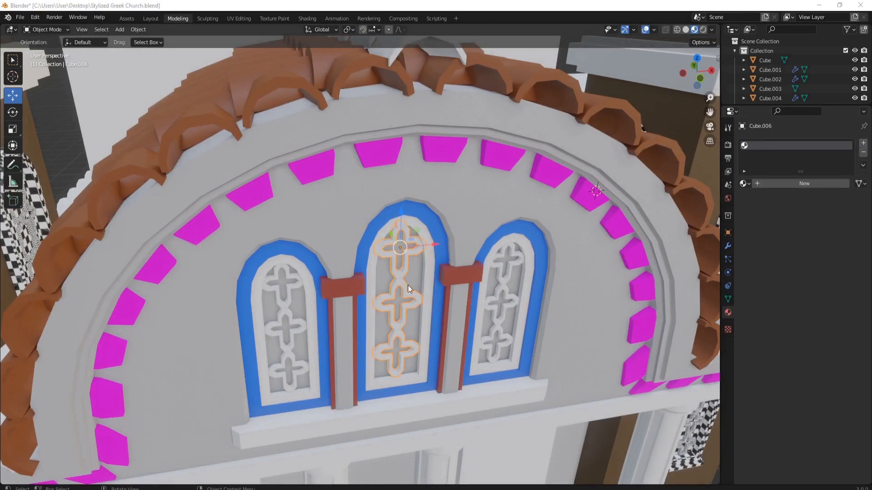
# Create a new material named White Metal on the middle window's cross lattice and set its Metallic value to 1.000
pyautogui.scroll(3, 408, 285)
pyautogui.moveTo(408, 285); pyautogui.dragTo(411, 274, button='middle')
pyautogui.click(799, 183)
pyautogui.doubleClick(813, 146)
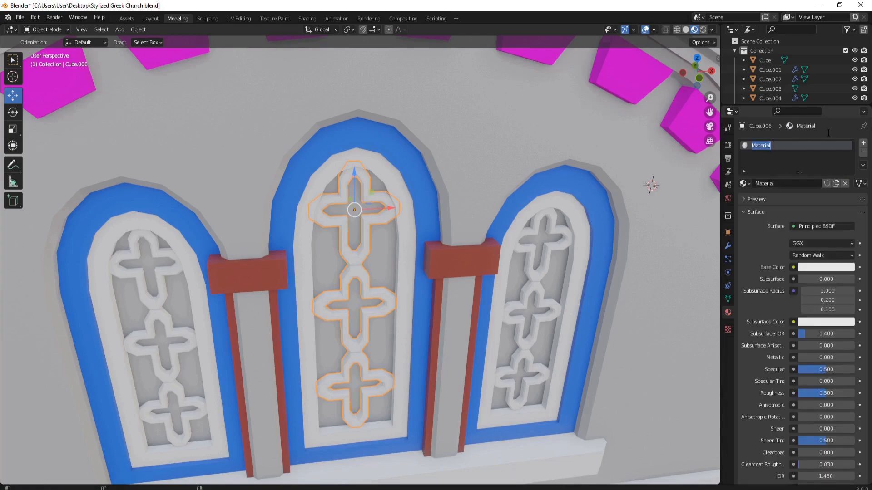
pyautogui.moveTo(805, 359); pyautogui.dragTo(854, 359)
# Create a new material named Greek White Paint on the inner window frames and slightly darken its base color
pyautogui.moveTo(536, 334); pyautogui.dragTo(456, 336, button='middle')
pyautogui.scroll(-5, 456, 337)
pyautogui.hotkey('alt', 'a')
pyautogui.scroll(4, 415, 330)
pyautogui.click(369, 295)
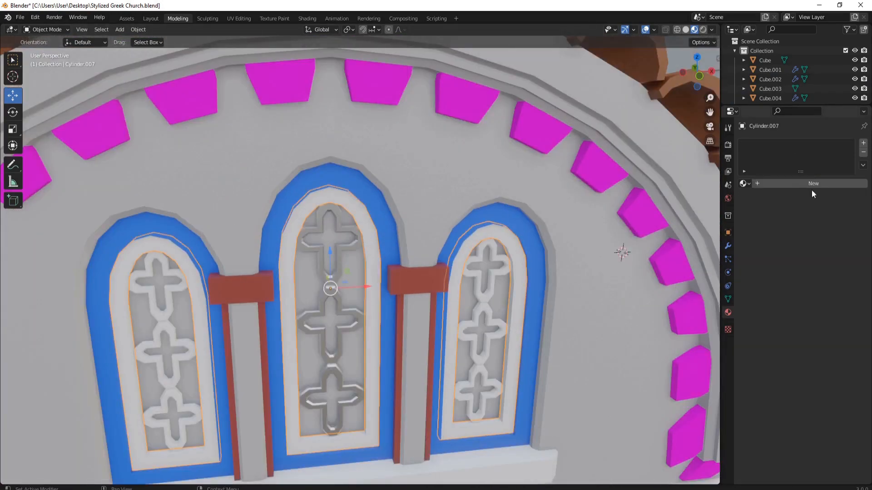
pyautogui.click(808, 183)
pyautogui.doubleClick(775, 146)
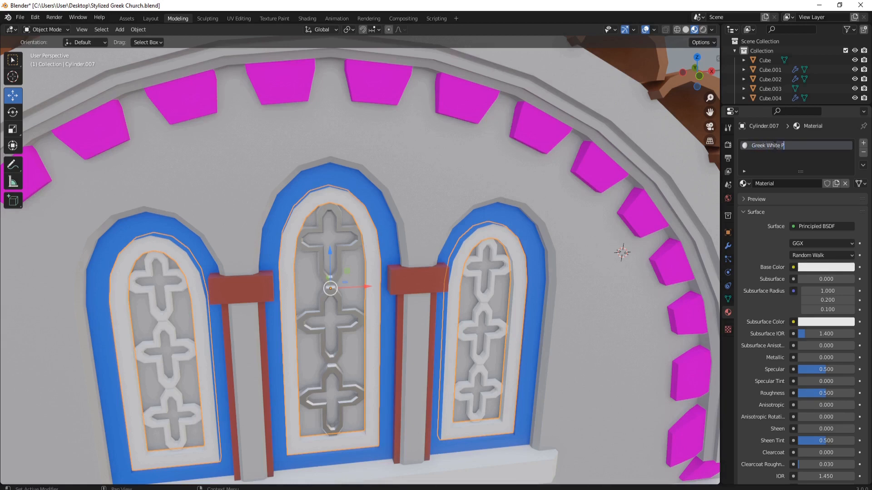
pyautogui.click(826, 267)
pyautogui.moveTo(843, 144)
pyautogui.mouseDown()
pyautogui.moveTo(843, 163)
pyautogui.moveTo(844, 146)
pyautogui.mouseUp()
# Assign the existing White Metal material to the cross lattices of the two side windows
pyautogui.scroll(-7, 472, 282)
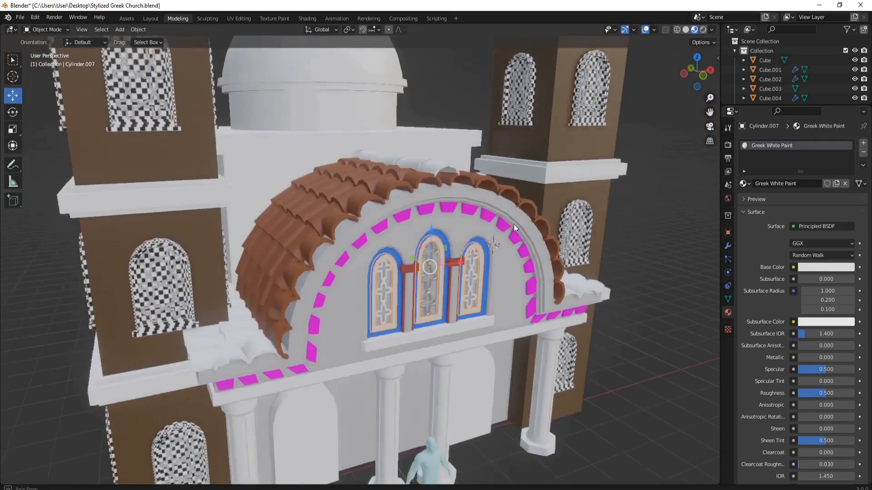
pyautogui.moveTo(473, 280); pyautogui.dragTo(481, 276, button='middle')
pyautogui.scroll(4, 483, 274)
pyautogui.click(485, 276)
pyautogui.click(743, 184)
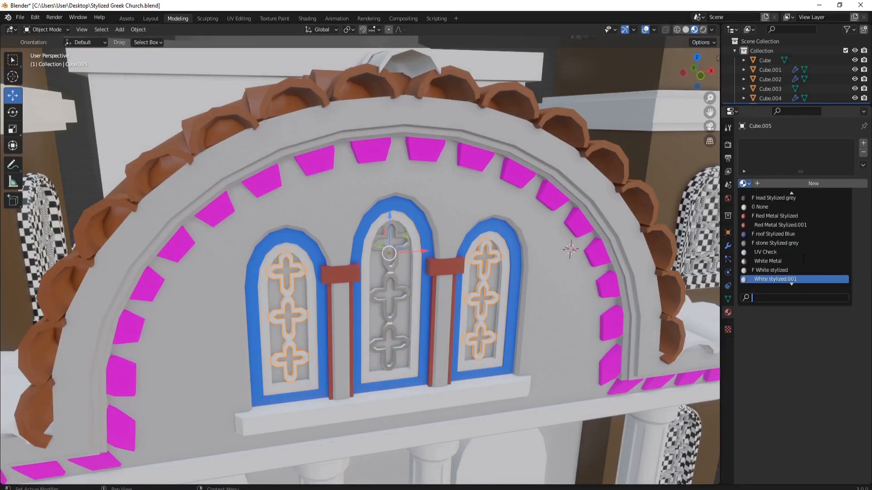
pyautogui.click(783, 261)
pyautogui.moveTo(466, 293); pyautogui.dragTo(410, 308, button='middle')
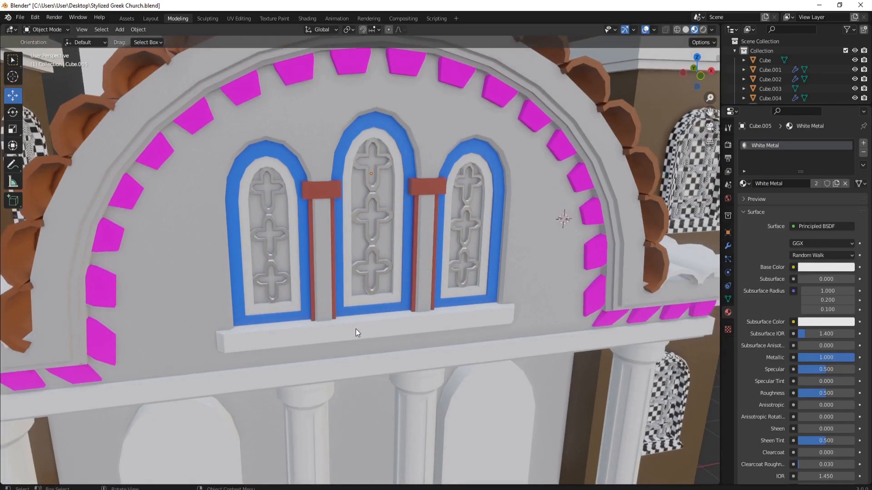
# Assign the existing Greek Red Paint material to the decorative blocks around the facade arch
pyautogui.scroll(-3, 364, 331)
pyautogui.click(391, 132)
pyautogui.click(744, 183)
pyautogui.click(772, 198)
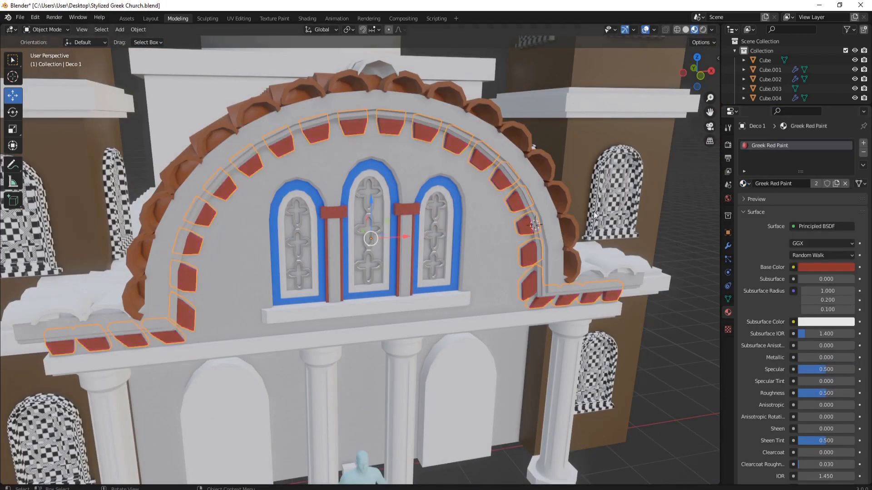
# Create a new material named Marbel on the four facade columns
pyautogui.moveTo(236, 268); pyautogui.dragTo(289, 250, button='middle')
pyautogui.scroll(3, 271, 276)
pyautogui.moveTo(390, 172); pyautogui.dragTo(340, 190, button='middle')
pyautogui.scroll(-4, 340, 190)
pyautogui.keyDown('shift'); pyautogui.moveTo(363, 308); pyautogui.dragTo(363, 191, button='middle'); pyautogui.keyUp('shift')
pyautogui.click(394, 281)
pyautogui.click(863, 143)
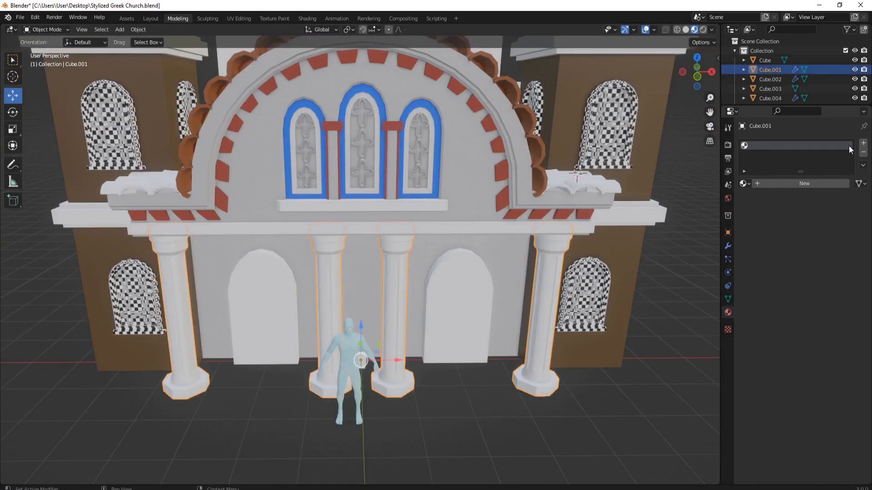
pyautogui.click(813, 183)
pyautogui.doubleClick(799, 145)
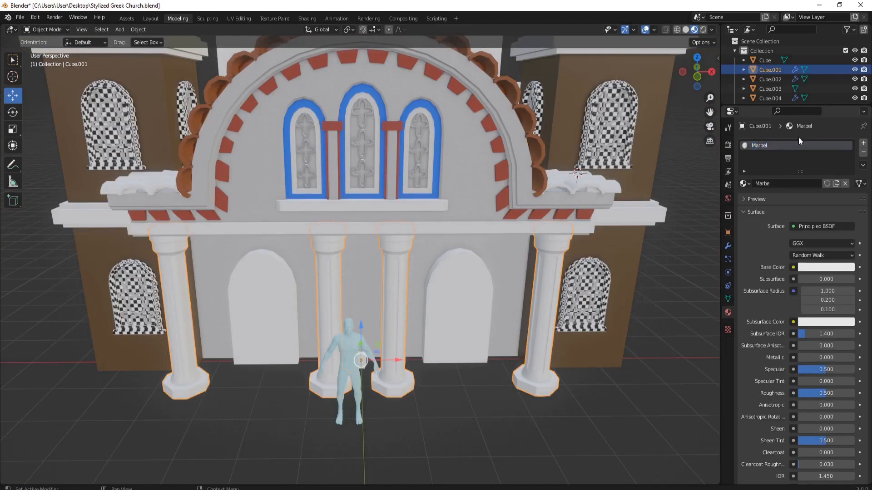
# Give the Marbel material a pale beige base color and set its roughness to 0.651
pyautogui.click(825, 267)
pyautogui.click(810, 212)
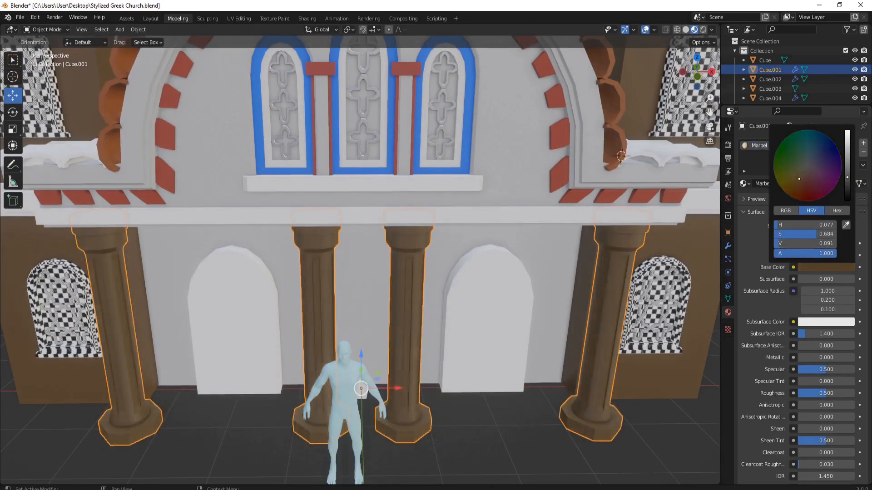
pyautogui.click(840, 268)
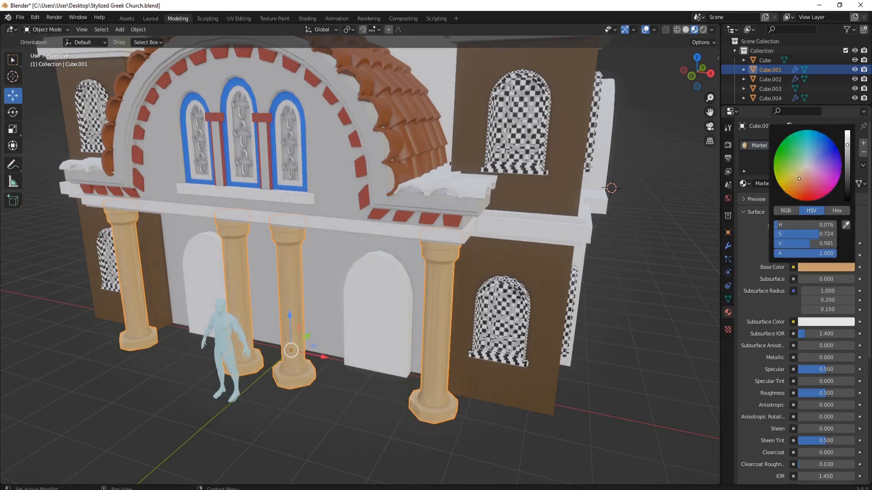
pyautogui.moveTo(827, 393); pyautogui.dragTo(822, 393)
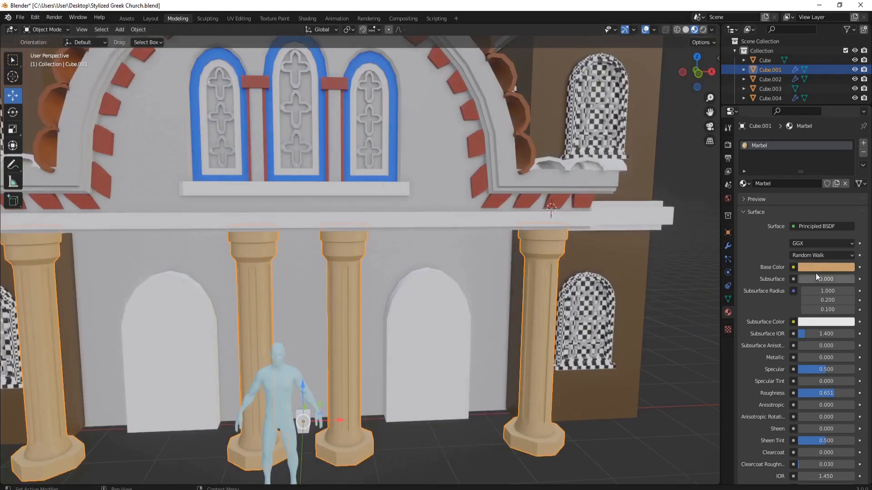
pyautogui.click(816, 274)
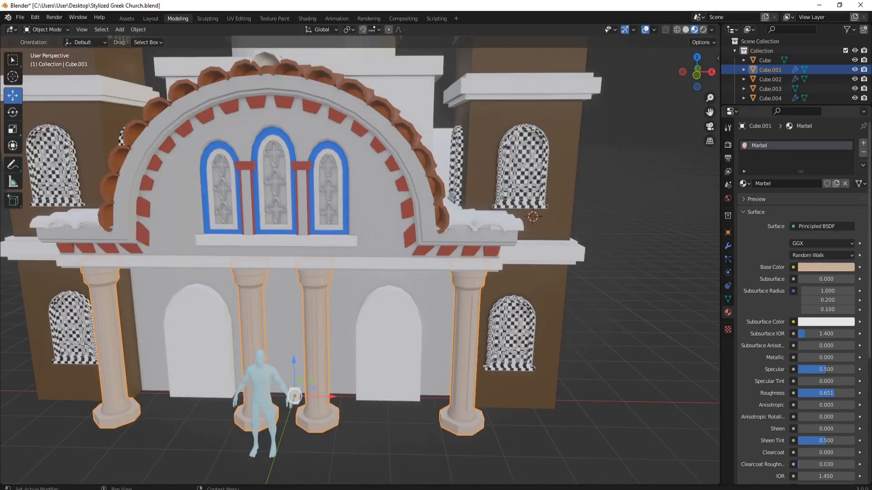
# Add a second material named Stone to the columns and change the Marbel base color to medium grey
pyautogui.click(767, 155)
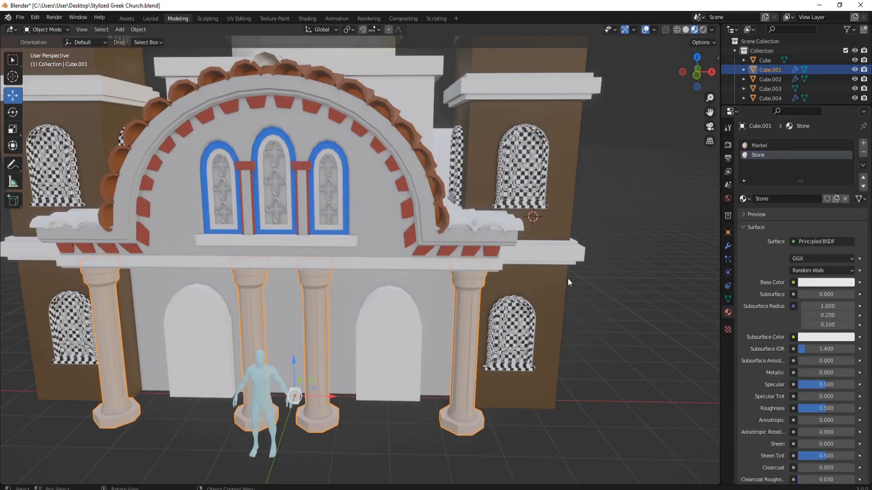
pyautogui.moveTo(567, 282); pyautogui.dragTo(485, 314, button='middle')
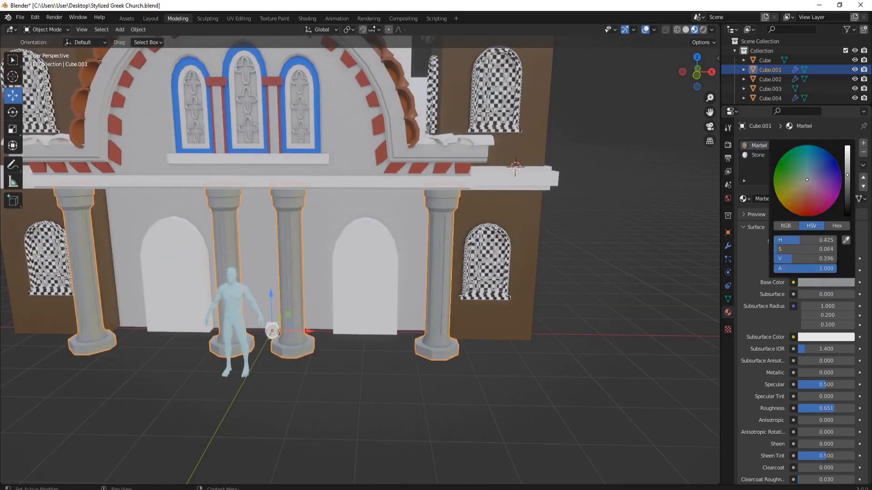
# Assign the Stone material to the column bases and darken its base color to grey
pyautogui.press('Tab')
pyautogui.press('l')
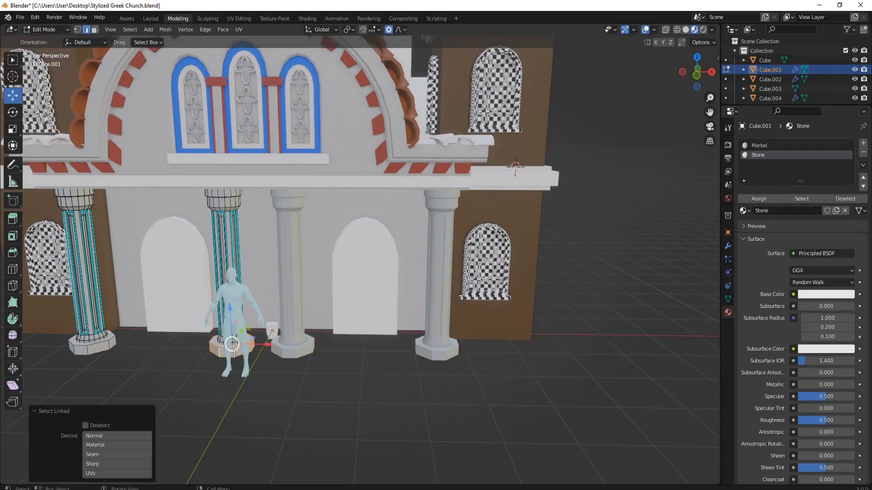
pyautogui.click(759, 199)
pyautogui.press('Tab')
pyautogui.click(826, 283)
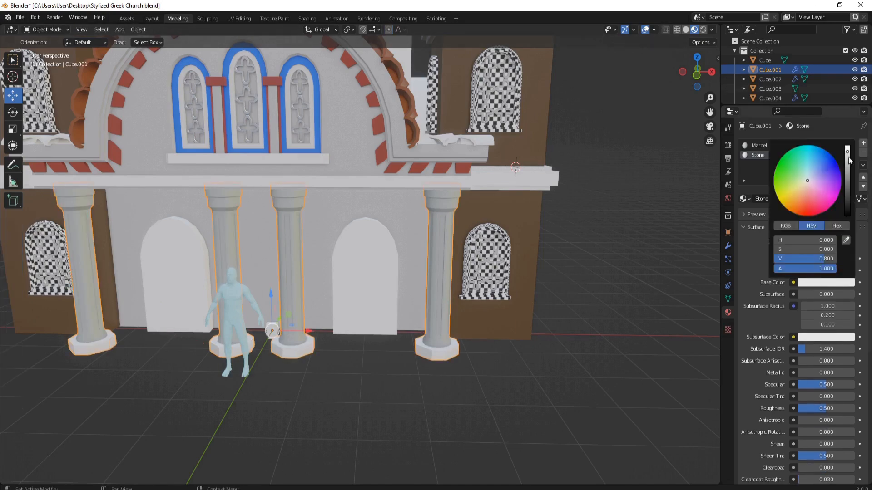
pyautogui.moveTo(848, 155); pyautogui.dragTo(847, 182)
# Replace the bell towers' brown wood material with Greek Walls Grey and remove the UV Check material from the tower windows
pyautogui.moveTo(347, 226); pyautogui.dragTo(424, 227, button='middle')
pyautogui.click(424, 226)
pyautogui.click(380, 245)
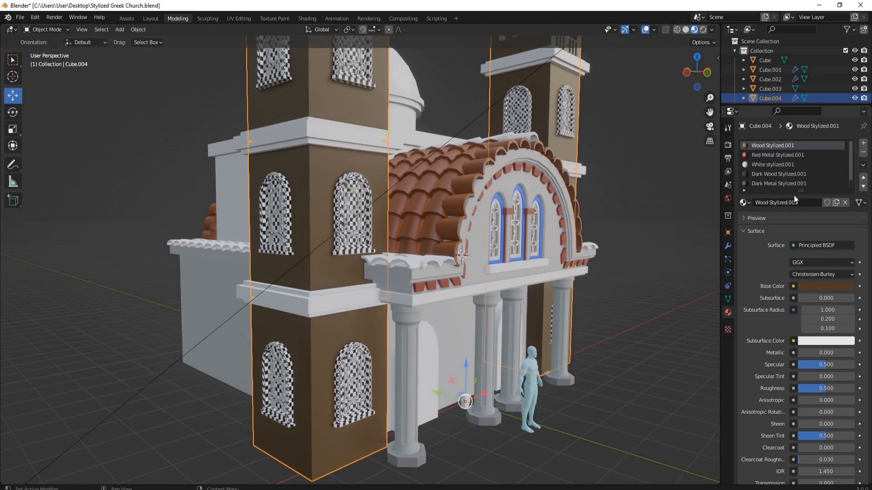
pyautogui.click(744, 202)
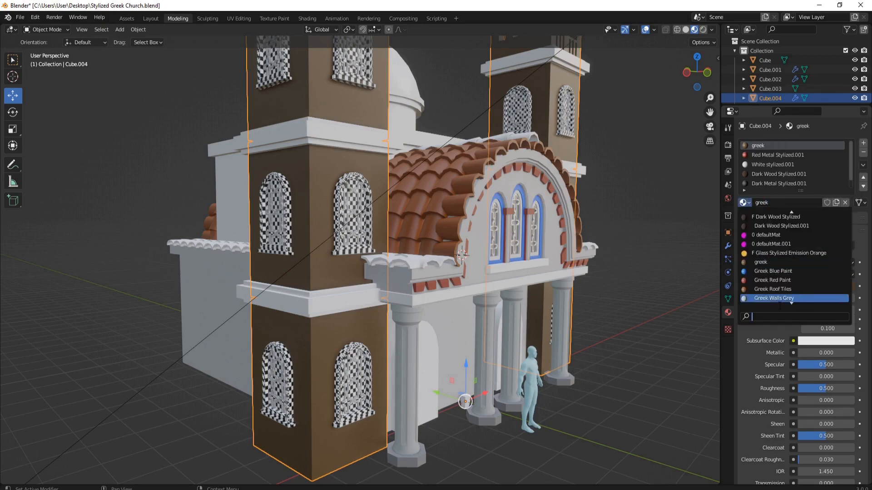
pyautogui.click(774, 253)
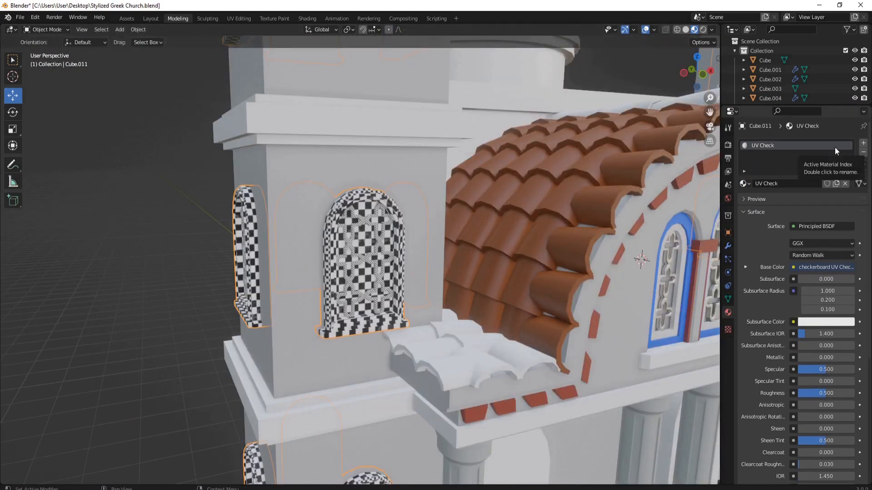
pyautogui.click(864, 154)
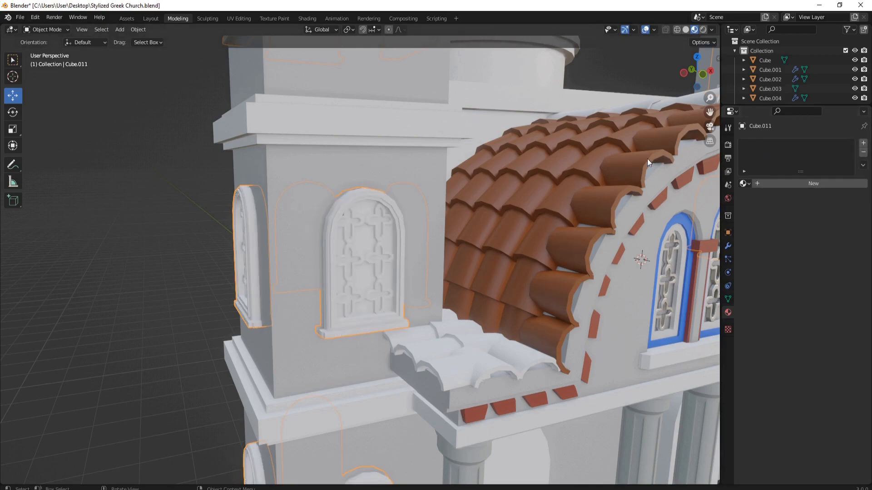
pyautogui.press('Tab')
pyautogui.press('l')
pyautogui.moveTo(363, 197); pyautogui.dragTo(367, 199, button='middle')
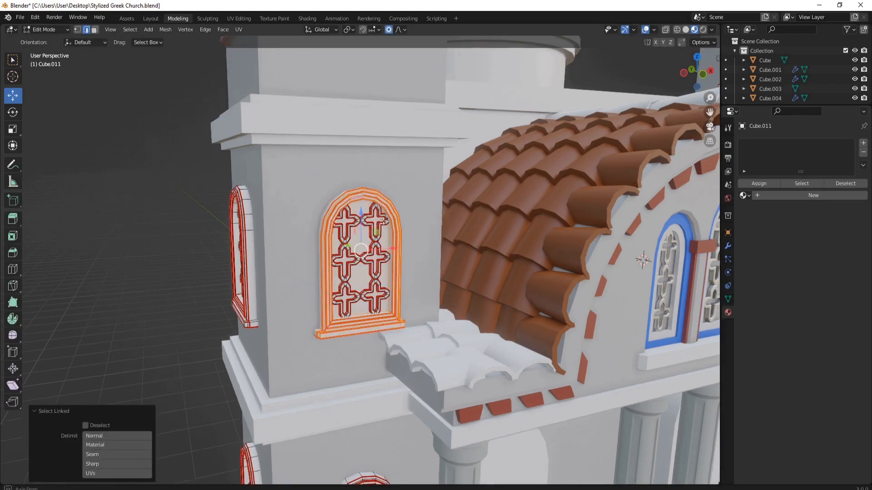
pyautogui.scroll(6, 402, 219)
pyautogui.scroll(-7, 425, 225)
pyautogui.scroll(7, 431, 224)
pyautogui.scroll(-5, 430, 224)
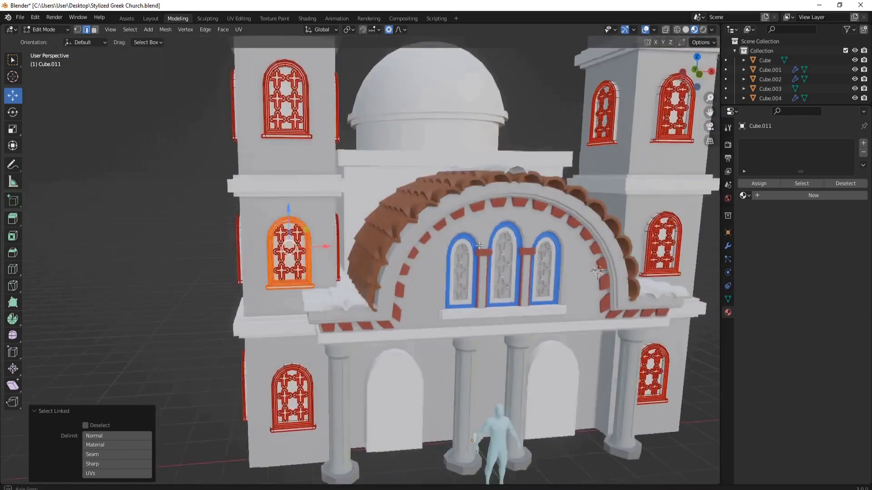
pyautogui.scroll(5, 409, 273)
pyautogui.press('Tab')
# Assign Greek White Paint to the sill below the three arched windows and to the long ledge above the columns
pyautogui.click(379, 307)
pyautogui.scroll(1, 379, 307)
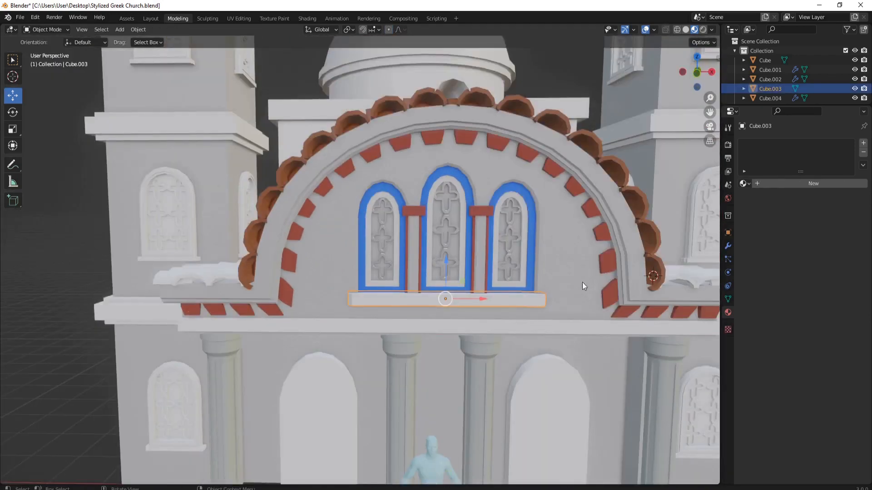
pyautogui.click(793, 183)
pyautogui.click(744, 183)
pyautogui.write('gr')
pyautogui.click(773, 243)
pyautogui.click(552, 325)
pyautogui.click(745, 183)
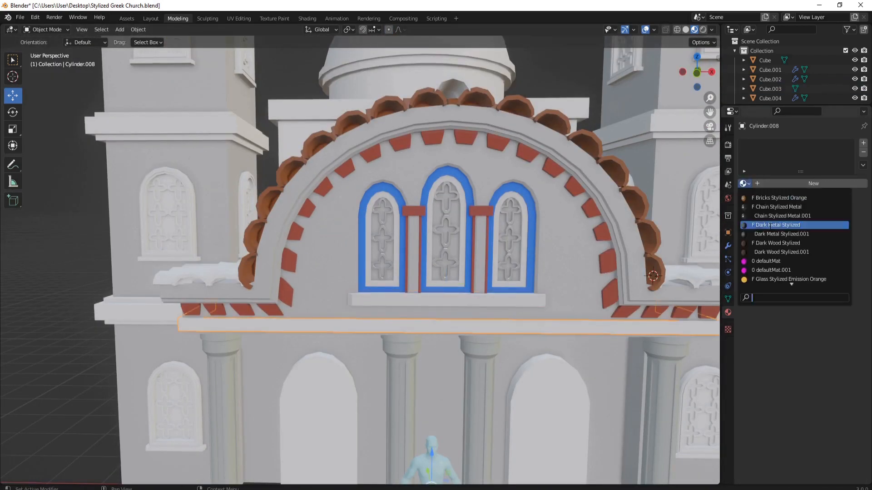
pyautogui.click(775, 243)
# Assign the Greek Roof Tiles material to the small tiled roofs beside the facade arch
pyautogui.moveTo(411, 266); pyautogui.dragTo(443, 281, button='middle')
pyautogui.click(353, 320)
pyautogui.click(747, 184)
pyautogui.write('or')
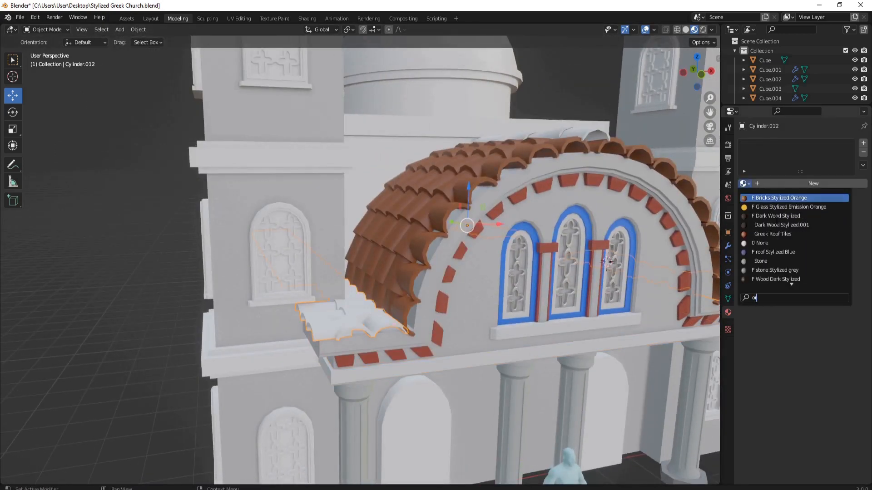
pyautogui.click(775, 199)
# Assign the Greek White Paint material to the tower windows
pyautogui.moveTo(558, 278)
pyautogui.mouseDown(button='middle')
pyautogui.moveTo(533, 285)
pyautogui.moveTo(563, 278)
pyautogui.mouseUp(button='middle')
pyautogui.scroll(2, 492, 275)
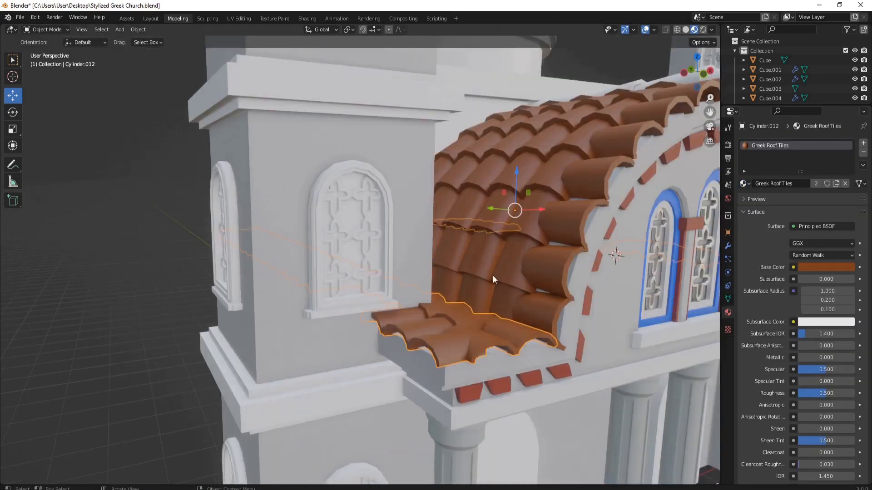
pyautogui.click(389, 257)
pyautogui.click(748, 184)
pyautogui.write('gree')
pyautogui.click(775, 243)
# Select the linked panel faces behind the crosses in a tower window, with the linked selection delimited by seams
pyautogui.moveTo(454, 261)
pyautogui.mouseDown(button='middle')
pyautogui.moveTo(404, 238)
pyautogui.moveTo(396, 191)
pyautogui.moveTo(409, 194)
pyautogui.mouseUp(button='middle')
pyautogui.scroll(3, 396, 191)
pyautogui.press('Tab')
pyautogui.hotkey('alt', 'a')
pyautogui.press('3')
pyautogui.press('l')
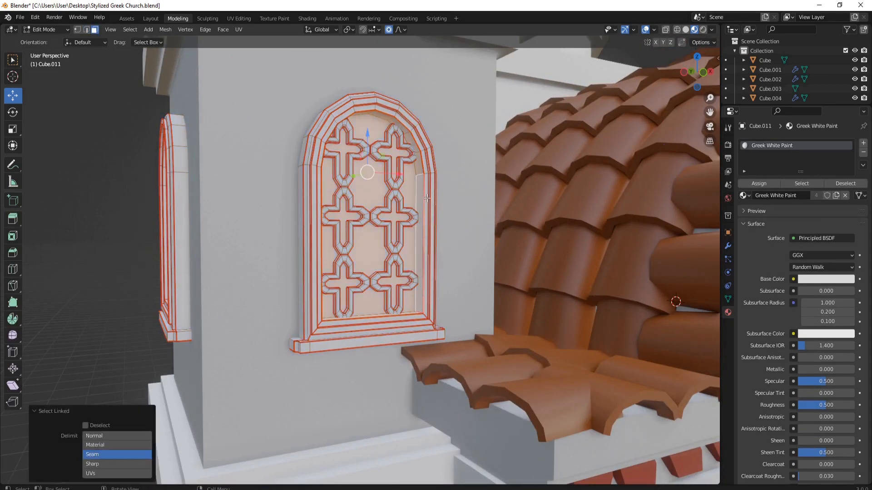
# Select all window geometry on the right-hand bell tower and delete it
pyautogui.scroll(-10, 417, 175)
pyautogui.moveTo(433, 232); pyautogui.dragTo(423, 258, button='middle')
pyautogui.scroll(1, 423, 261)
pyautogui.press('b')
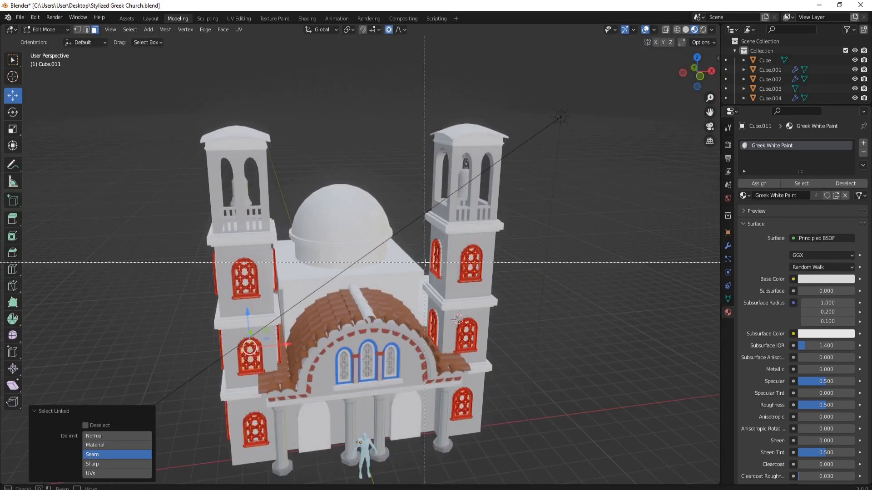
pyautogui.press('Escape')
pyautogui.scroll(2, 427, 262)
pyautogui.click(468, 260)
pyautogui.press('b')
pyautogui.moveTo(398, 185); pyautogui.dragTo(717, 469)
pyautogui.moveTo(418, 318); pyautogui.dragTo(324, 181, button='middle')
pyautogui.press('ctrl+KP_Add')
pyautogui.press('x')
pyautogui.click(270, 328)
# Select the three linked windows on the outer side of the left-hand bell tower
pyautogui.scroll(6, 324, 182)
pyautogui.click(87, 30)
pyautogui.scroll(-6, 300, 227)
pyautogui.moveTo(300, 227); pyautogui.dragTo(321, 223, button='middle')
pyautogui.click(291, 206)
pyautogui.press('l')
pyautogui.moveTo(313, 171); pyautogui.dragTo(336, 423)
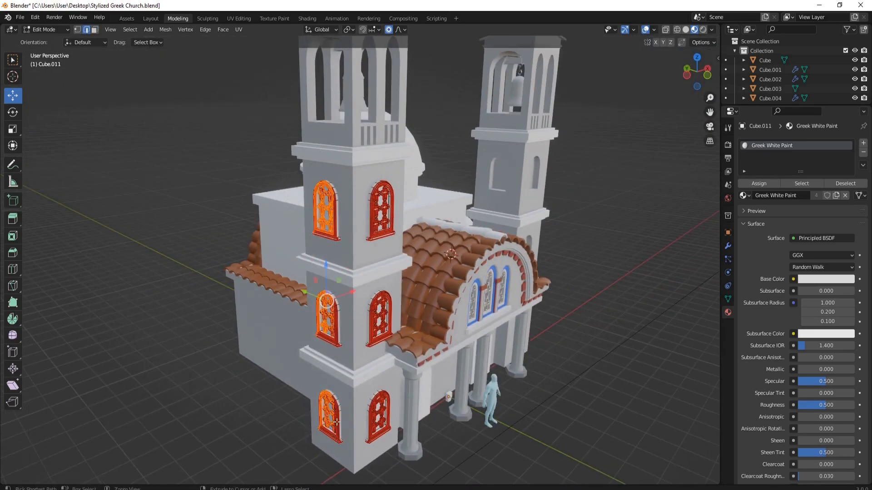
# Add the windows on the remaining non-front sides of the left-hand tower to the selection, expanding it to cover their full geometry
pyautogui.moveTo(336, 422); pyautogui.dragTo(460, 180, button='middle')
pyautogui.press('b')
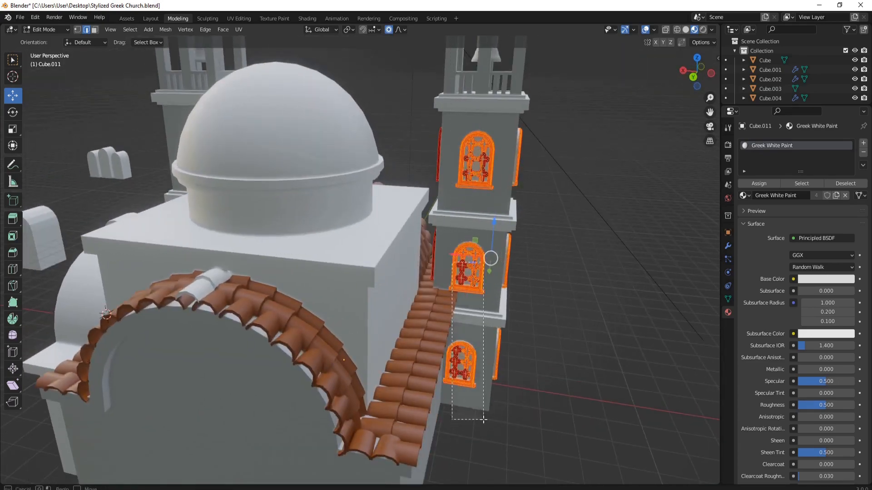
pyautogui.moveTo(483, 419); pyautogui.dragTo(483, 418)
pyautogui.moveTo(483, 418); pyautogui.dragTo(467, 274, button='middle')
pyautogui.press('ctrl+KP_Add')
pyautogui.press('ctrl+KP_Add')
pyautogui.press('ctrl+KP_Add')
pyautogui.scroll(-5, 366, 232)
pyautogui.scroll(5, 466, 274)
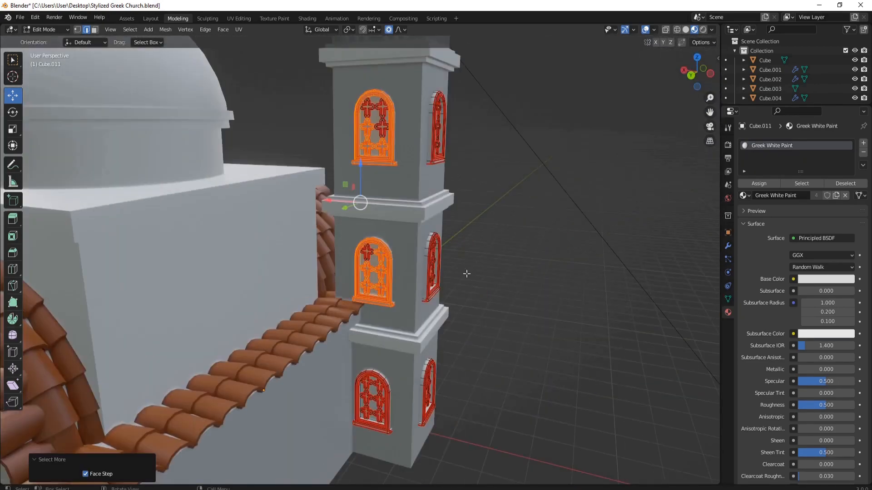
pyautogui.moveTo(371, 345); pyautogui.dragTo(366, 227, button='middle')
pyautogui.press('b')
pyautogui.moveTo(365, 66); pyautogui.dragTo(402, 464)
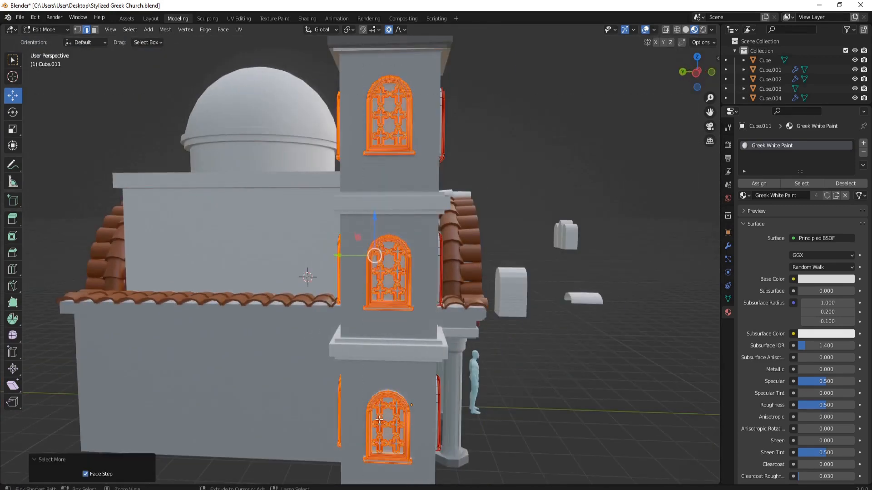
pyautogui.press('ctrl+KP_Add')
# Exclude the left-hand tower's front windows from the selection and delete the selected side and back window geometry
pyautogui.moveTo(379, 420); pyautogui.dragTo(308, 447, button='middle')
pyautogui.scroll(-3, 350, 400)
pyautogui.scroll(6, 350, 400)
pyautogui.hotkey('shift', 'l')
pyautogui.scroll(-2, 364, 291)
pyautogui.moveTo(467, 268); pyautogui.dragTo(435, 256, button='middle')
pyautogui.scroll(-5, 435, 256)
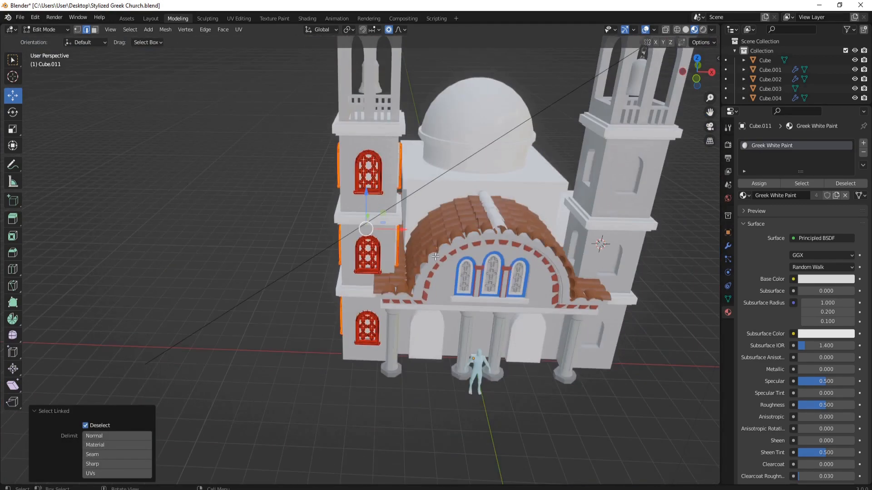
pyautogui.press('x')
pyautogui.click(360, 203)
# Mark a seam along the edges where the top front tower window's frame meets its back panel
pyautogui.scroll(7, 361, 201)
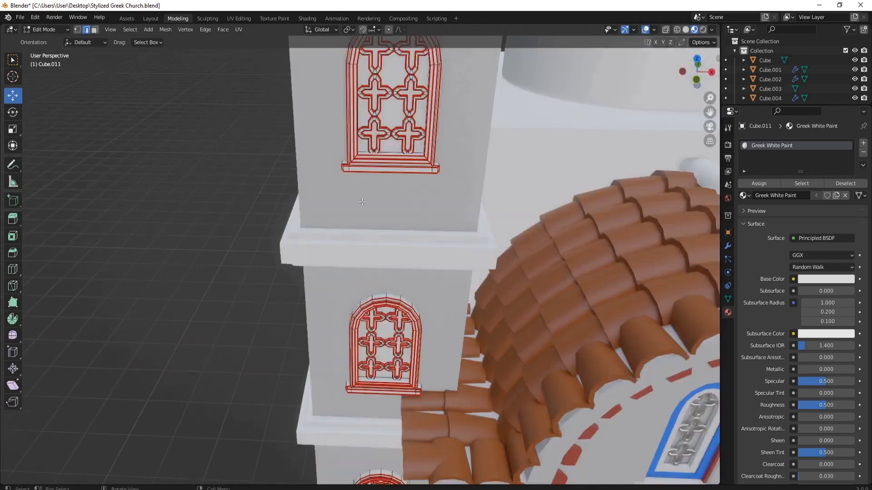
pyautogui.press('Tab')
pyautogui.moveTo(362, 200); pyautogui.dragTo(438, 230, button='middle')
pyautogui.press('Tab')
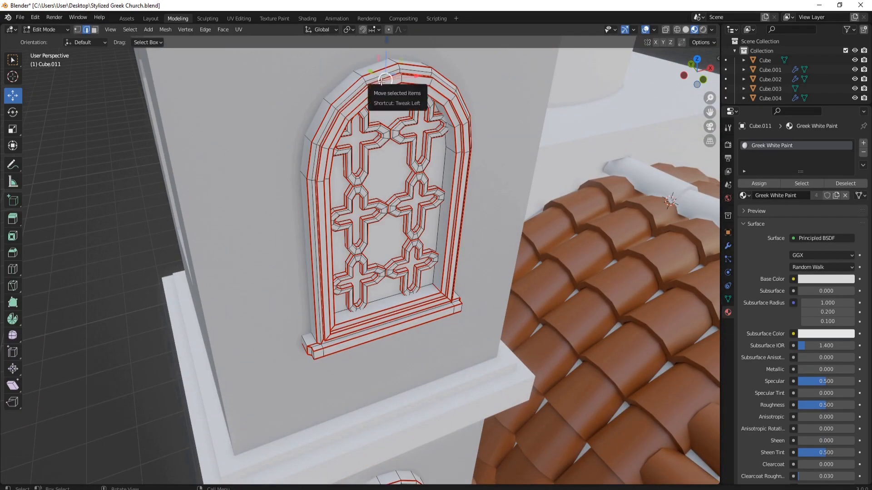
pyautogui.moveTo(381, 81); pyautogui.dragTo(300, 105, button='middle')
pyautogui.scroll(3, 272, 182)
pyautogui.keyDown('shift'); pyautogui.moveTo(227, 172); pyautogui.dragTo(282, 227, button='middle'); pyautogui.keyUp('shift')
pyautogui.press('l')
pyautogui.rightClick(280, 231)
pyautogui.click(280, 231)
pyautogui.scroll(-5, 282, 236)
pyautogui.moveTo(313, 254); pyautogui.dragTo(286, 267, button='middle')
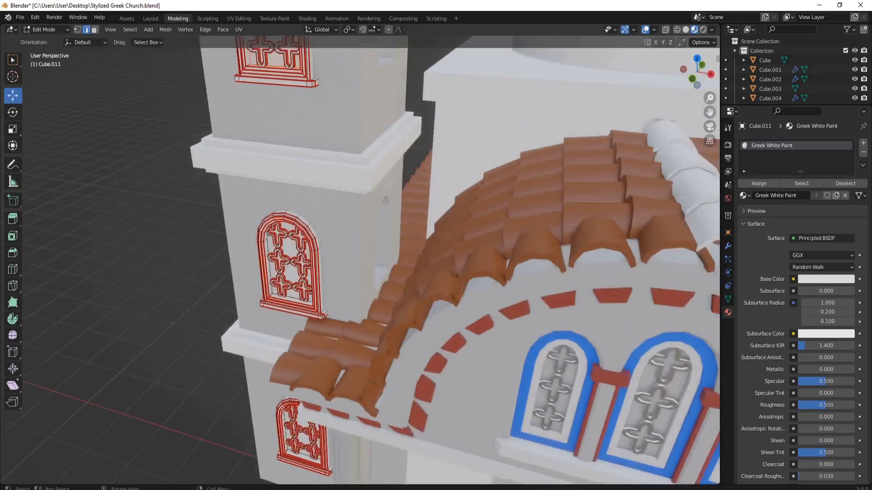
# Mark the same frame-to-panel seam on the middle and lower front tower windows
pyautogui.scroll(5, 286, 266)
pyautogui.keyDown('alt'); pyautogui.click(195, 305); pyautogui.keyUp('alt')
pyautogui.rightClick(197, 307)
pyautogui.click(197, 307)
pyautogui.moveTo(200, 304); pyautogui.dragTo(268, 290, button='middle')
pyautogui.keyDown('alt'); pyautogui.click(267, 304); pyautogui.keyUp('alt')
pyautogui.rightClick(262, 307)
pyautogui.click(262, 307)
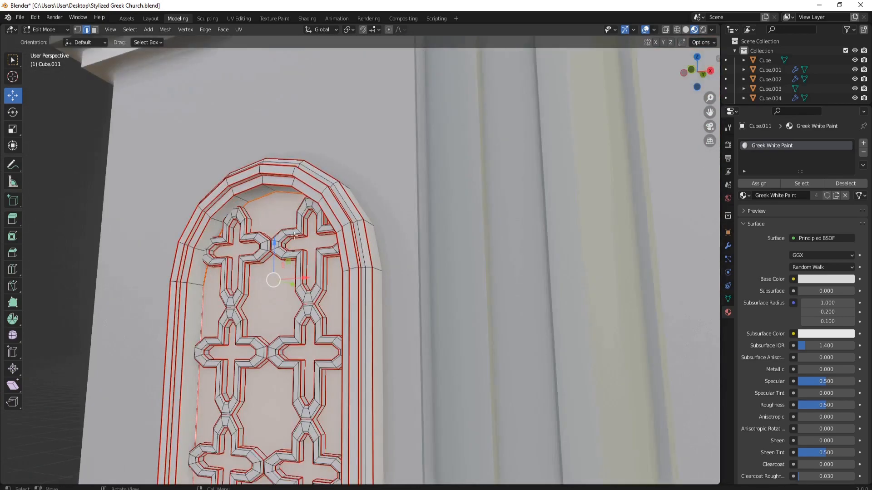
# Select the linked back panels behind the crosses in the three tower windows and hide them
pyautogui.scroll(-5, 294, 236)
pyautogui.press('3')
pyautogui.moveTo(314, 218); pyautogui.dragTo(324, 290, button='middle')
pyautogui.press('l')
pyautogui.moveTo(328, 465); pyautogui.dragTo(329, 424, button='middle')
pyautogui.press('h')
# Select the inner frame faces of the three tower windows and assign them Greek Blue Paint in a new material slot
pyautogui.scroll(5, 326, 237)
pyautogui.moveTo(336, 232); pyautogui.dragTo(384, 216, button='middle')
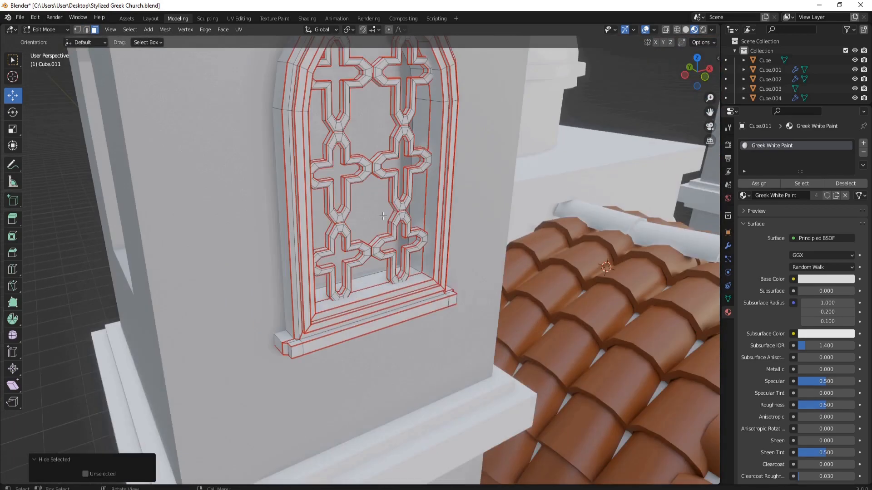
pyautogui.scroll(-6, 428, 271)
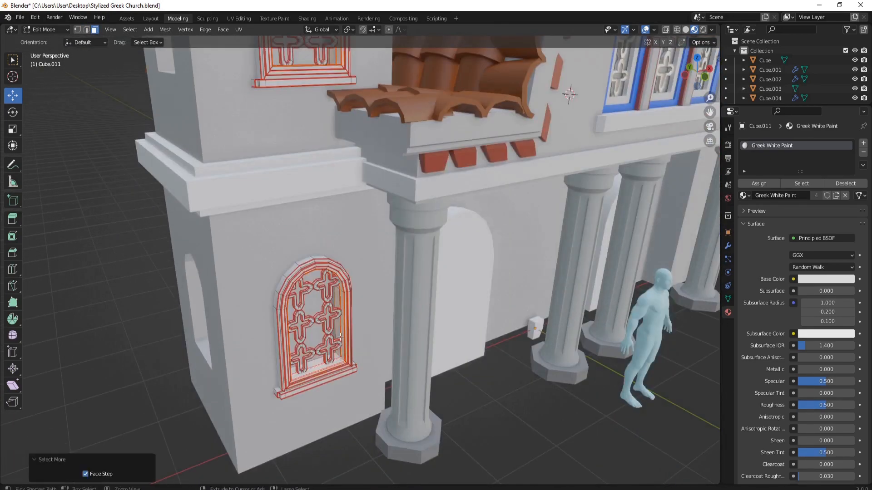
pyautogui.scroll(5, 340, 336)
pyautogui.click(863, 142)
pyautogui.click(744, 210)
pyautogui.click(778, 245)
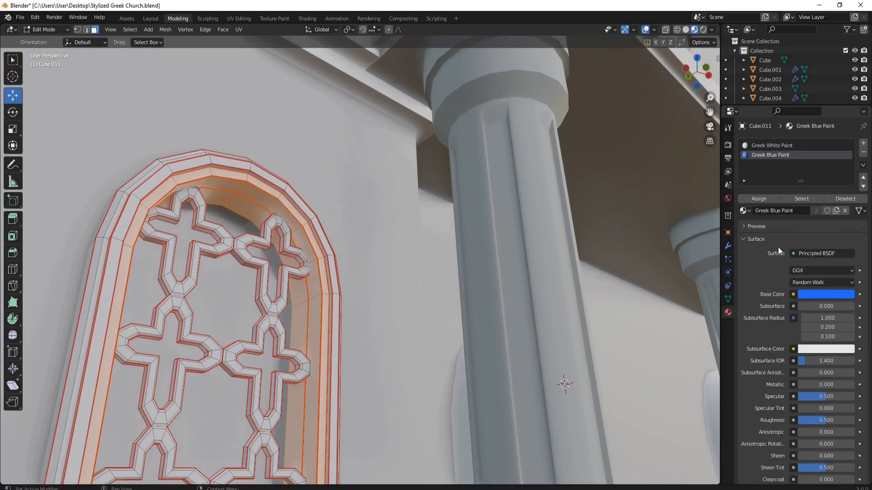
pyautogui.click(759, 199)
# Select the narrow face loop just outside the blue frame on all three tower windows and save the file
pyautogui.scroll(-6, 390, 254)
pyautogui.moveTo(377, 227); pyautogui.dragTo(390, 295, button='middle')
pyautogui.press('Tab')
pyautogui.moveTo(386, 172)
pyautogui.keyDown('shift'); pyautogui.mouseDown(button='middle')
pyautogui.moveTo(397, 254)
pyautogui.moveTo(415, 222)
pyautogui.mouseUp(button='middle'); pyautogui.keyUp('shift')
pyautogui.scroll(6, 397, 255)
pyautogui.press('Tab')
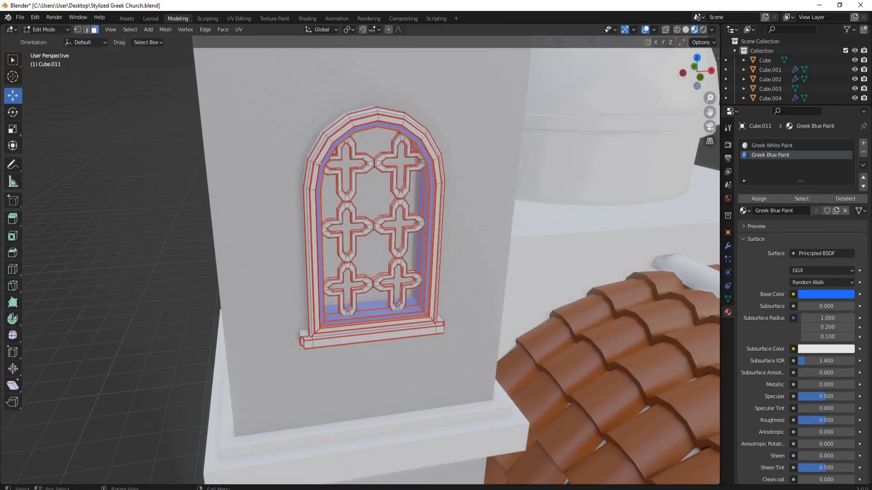
pyautogui.keyDown('alt'); pyautogui.click(317, 164); pyautogui.keyUp('alt')
pyautogui.scroll(-3, 354, 196)
pyautogui.moveTo(372, 205); pyautogui.dragTo(458, 190, button='middle')
pyautogui.scroll(4, 458, 190)
pyautogui.scroll(-3, 454, 227)
pyautogui.keyDown('shift'); pyautogui.moveTo(454, 318); pyautogui.dragTo(427, 218, button='middle'); pyautogui.keyUp('shift')
pyautogui.keyDown('alt'); pyautogui.click(425, 233); pyautogui.keyUp('alt')
pyautogui.click(20, 17)
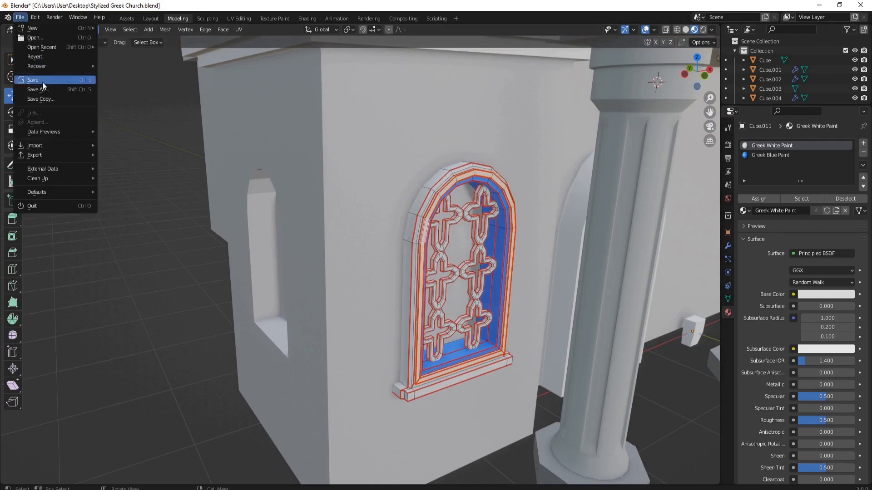
pyautogui.click(33, 80)
# Add a Greek Red Paint material slot and assign it to the selected window frame loops
pyautogui.click(863, 143)
pyautogui.click(743, 211)
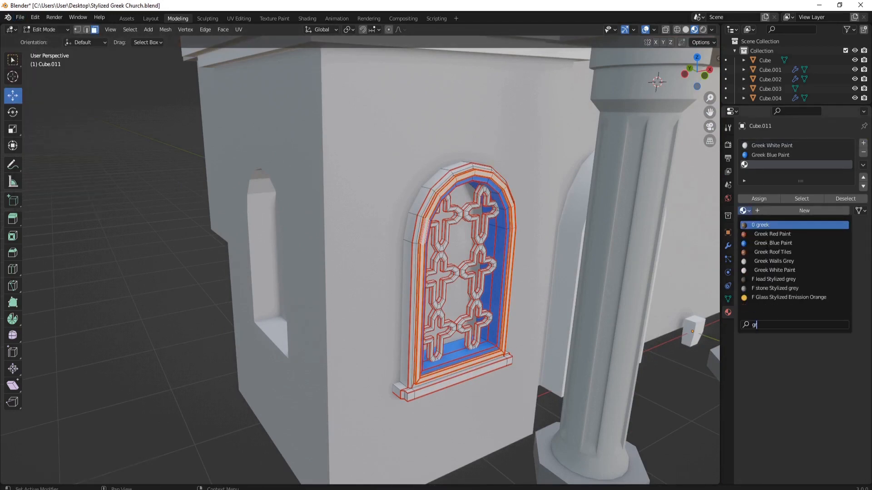
pyautogui.click(768, 234)
pyautogui.click(764, 198)
pyautogui.press('Tab')
pyautogui.scroll(-4, 586, 216)
pyautogui.moveTo(586, 216); pyautogui.dragTo(545, 205, button='middle')
pyautogui.scroll(-2, 535, 195)
pyautogui.keyDown('shift'); pyautogui.moveTo(449, 119); pyautogui.dragTo(440, 258, button='middle'); pyautogui.keyUp('shift')
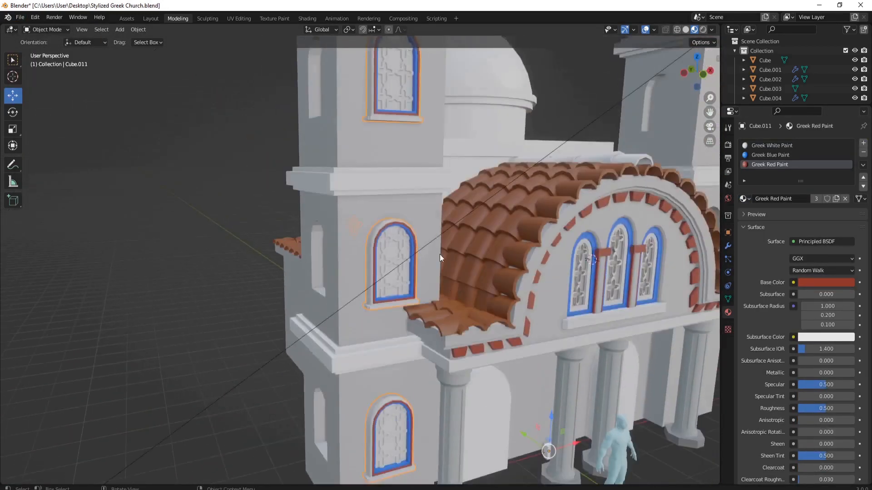
# Select the linked cross lattices inside the three tower windows
pyautogui.scroll(5, 440, 258)
pyautogui.press('Tab')
pyautogui.click(87, 30)
pyautogui.click(408, 211)
pyautogui.press('l')
pyautogui.press('l')
pyautogui.press('l')
pyautogui.scroll(-5, 408, 345)
pyautogui.moveTo(409, 423); pyautogui.dragTo(393, 263, button='middle')
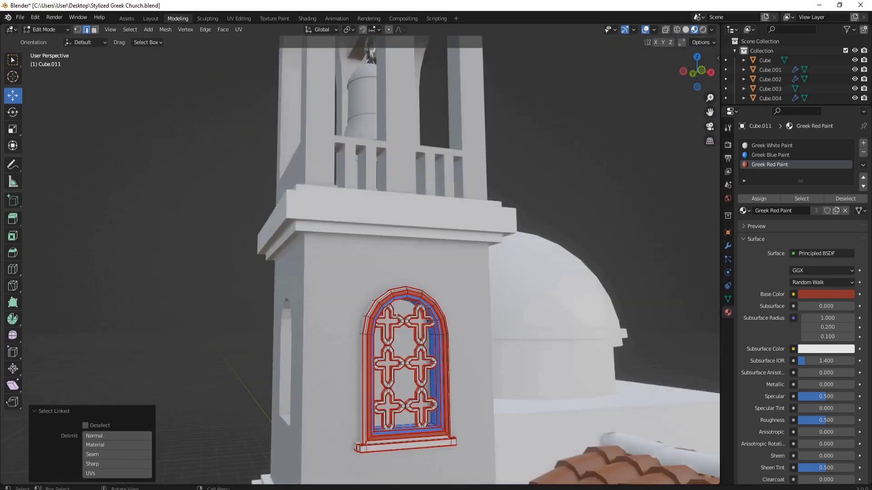
# Create a new material named Greek Metal in a new slot for the selected cross lattices
pyautogui.click(864, 144)
pyautogui.click(749, 210)
pyautogui.write('le')
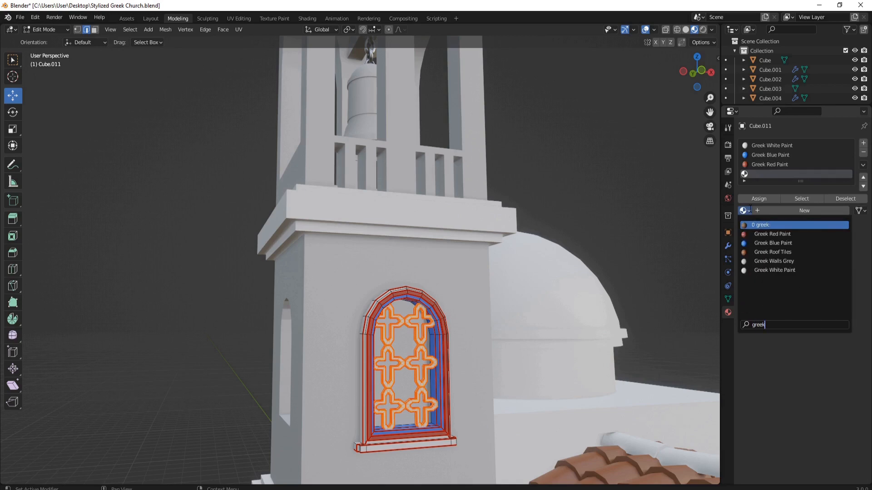
pyautogui.click(771, 210)
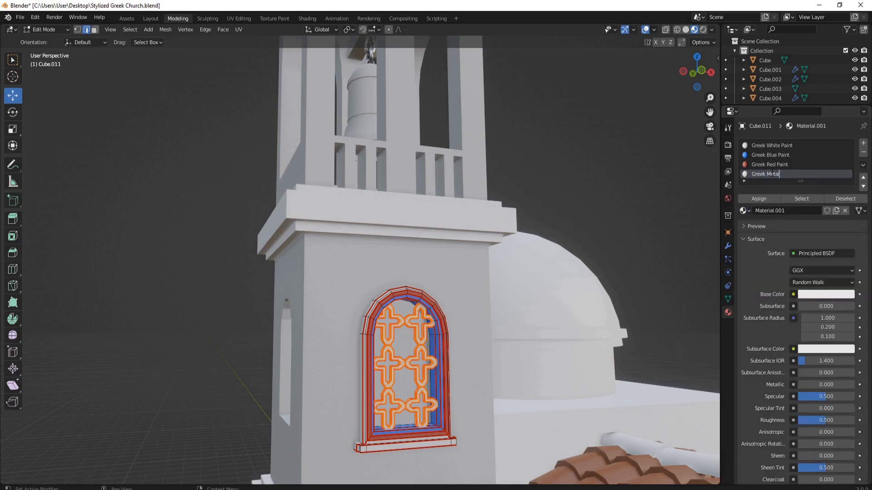
pyautogui.press('Return')
# Set the Greek Metal material's metallic value to 1.000
pyautogui.moveTo(367, 369); pyautogui.dragTo(366, 386, button='middle')
pyautogui.scroll(4, 365, 388)
pyautogui.moveTo(805, 384); pyautogui.dragTo(854, 385)
pyautogui.press('Tab')
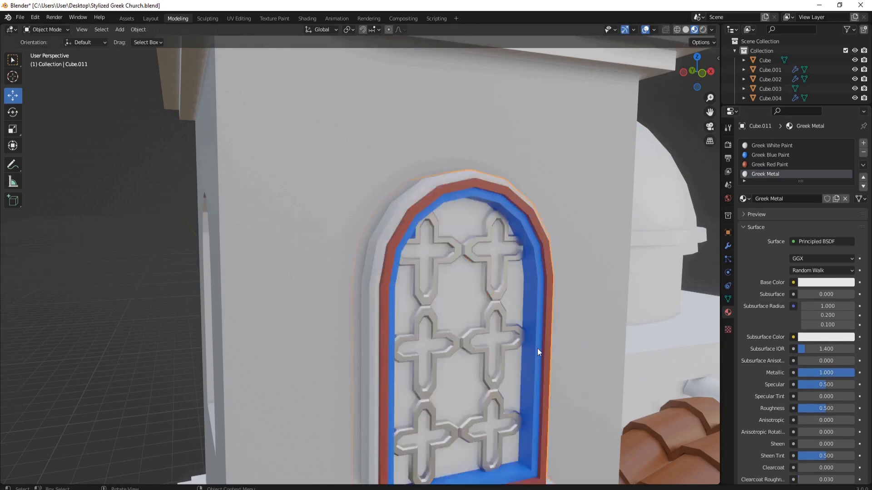
# Replace the tower windows' cross lattice material with the existing White Metal material
pyautogui.scroll(-5, 538, 348)
pyautogui.moveTo(537, 348); pyautogui.dragTo(517, 348, button='middle')
pyautogui.click(588, 358)
pyautogui.moveTo(399, 236)
pyautogui.mouseDown(button='middle')
pyautogui.moveTo(392, 249)
pyautogui.moveTo(426, 244)
pyautogui.moveTo(472, 207)
pyautogui.moveTo(413, 230)
pyautogui.mouseUp(button='middle')
pyautogui.scroll(2, 392, 249)
pyautogui.click(364, 220)
pyautogui.click(745, 199)
pyautogui.write('whi')
pyautogui.click(768, 212)
pyautogui.scroll(-2, 413, 229)
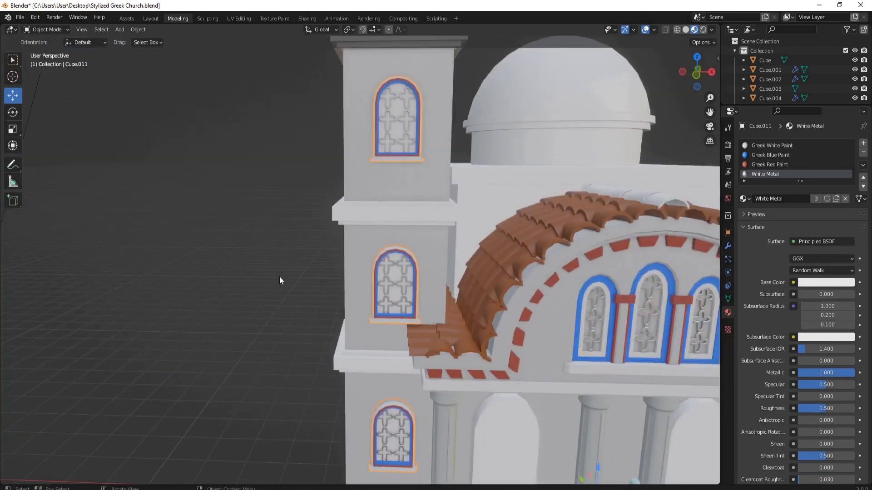
# Reveal the hidden window back panels and create a new material named Back Window in a new slot for them
pyautogui.moveTo(278, 277); pyautogui.dragTo(341, 291, button='middle')
pyautogui.scroll(6, 383, 270)
pyautogui.scroll(-3, 323, 285)
pyautogui.press('Tab')
pyautogui.hotkey('alt', 'h')
pyautogui.click(864, 143)
pyautogui.click(769, 214)
pyautogui.doubleClick(767, 183)
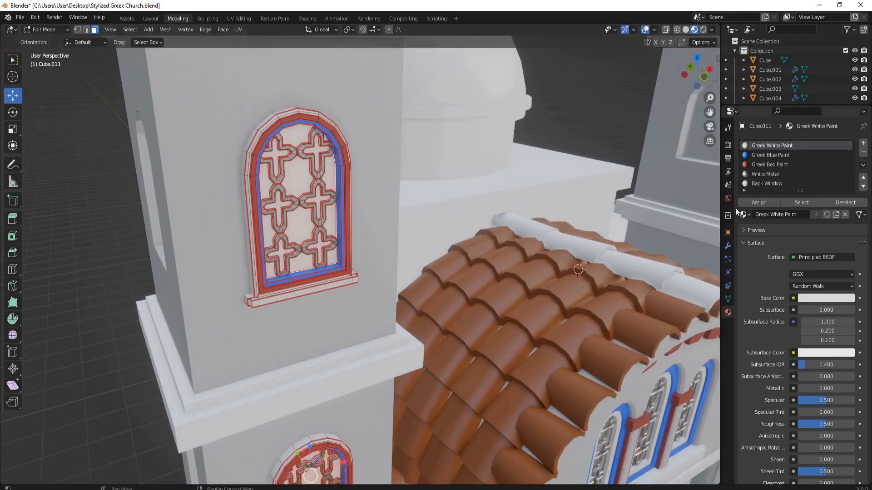
# Darken the Back Window material's base color to near black
pyautogui.click(824, 298)
pyautogui.press('Tab')
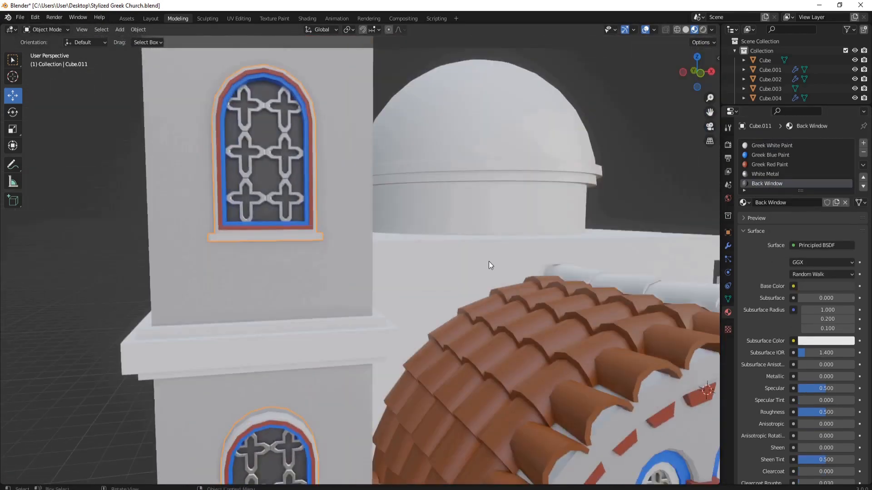
pyautogui.click(824, 286)
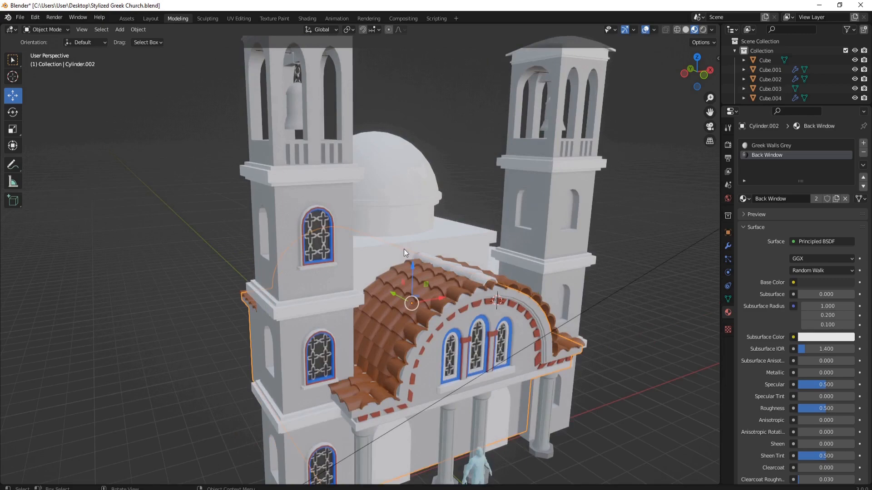
# Hide the roof tile objects covering the facade vault and the small roofs beside it
pyautogui.scroll(3, 448, 257)
pyautogui.click(557, 304)
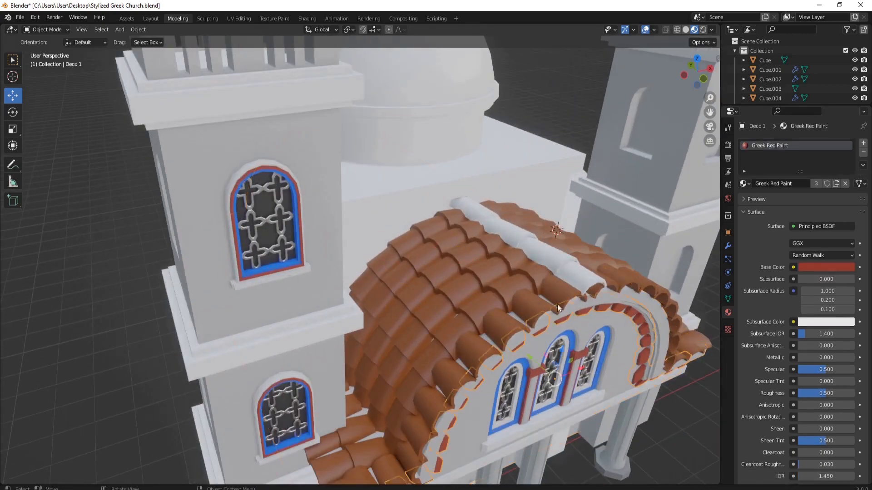
pyautogui.click(556, 311)
pyautogui.press('Tab')
pyautogui.moveTo(557, 304); pyautogui.dragTo(492, 318, button='middle')
pyautogui.press('Tab')
pyautogui.click(451, 285)
pyautogui.press('h')
pyautogui.click(408, 309)
pyautogui.click(230, 401)
pyautogui.press('h')
# Select the church body's roof faces from one side ledge over the vault to the other, expanding the selection to the rim
pyautogui.click(371, 317)
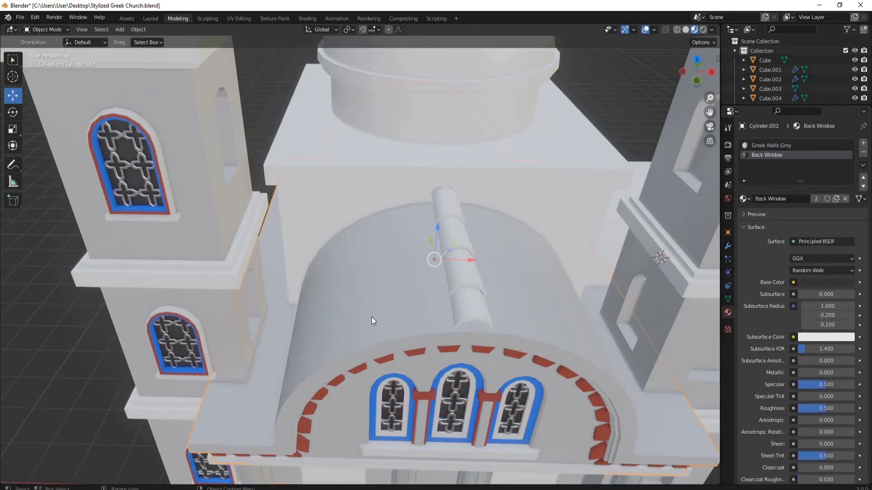
pyautogui.press('Tab')
pyautogui.moveTo(371, 317); pyautogui.dragTo(406, 296, button='middle')
pyautogui.click(320, 386)
pyautogui.moveTo(327, 377); pyautogui.dragTo(272, 383, button='middle')
pyautogui.scroll(-2, 318, 363)
pyautogui.keyDown('ctrl'); pyautogui.click(411, 259); pyautogui.keyUp('ctrl')
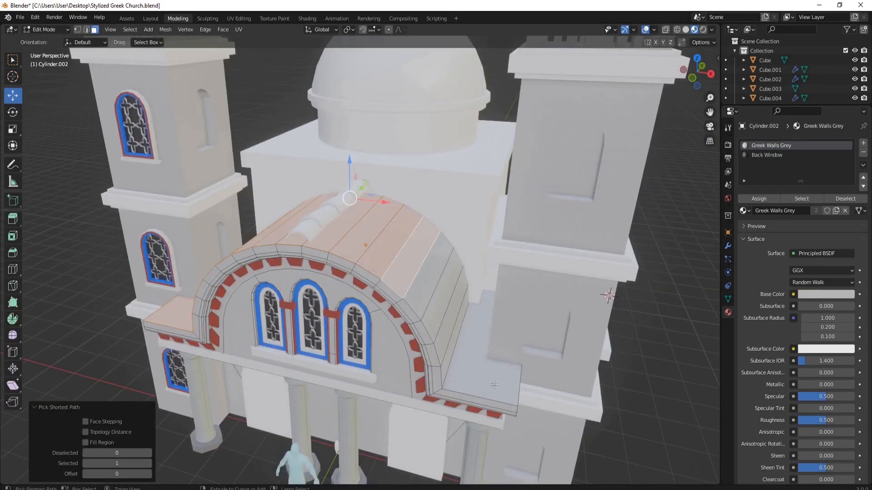
pyautogui.keyDown('ctrl'); pyautogui.click(482, 363); pyautogui.keyUp('ctrl')
pyautogui.press('ctrl+KP_Add')
# Add the Greek Blue Paint material in a new slot and assign it to the selected church roof faces
pyautogui.click(863, 143)
pyautogui.click(745, 210)
pyautogui.click(799, 259)
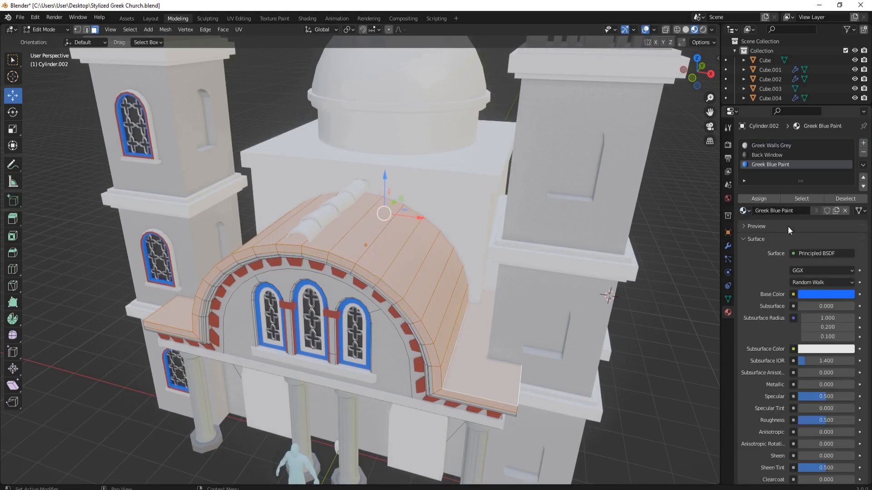
pyautogui.click(758, 198)
pyautogui.press('Tab')
pyautogui.moveTo(445, 274)
pyautogui.mouseDown(button='middle')
pyautogui.moveTo(484, 261)
pyautogui.moveTo(458, 281)
pyautogui.moveTo(429, 260)
pyautogui.moveTo(420, 221)
pyautogui.mouseUp(button='middle')
pyautogui.scroll(3, 408, 255)
# Apply the roof tile material to the white ridge tiles over the facade vault and save the file
pyautogui.click(365, 240)
pyautogui.click(744, 183)
pyautogui.scroll(-4, 788, 280)
pyautogui.click(785, 271)
pyautogui.scroll(-2, 432, 273)
pyautogui.click(20, 18)
pyautogui.click(34, 80)
# Snap the 3D cursor to the center of the tower's upper ledge
pyautogui.moveTo(191, 261); pyautogui.dragTo(367, 231, button='middle')
pyautogui.click(238, 301)
pyautogui.press('Tab')
pyautogui.press('Tab')
pyautogui.moveTo(366, 154); pyautogui.dragTo(370, 165, button='middle')
pyautogui.click(396, 172)
pyautogui.press('Tab')
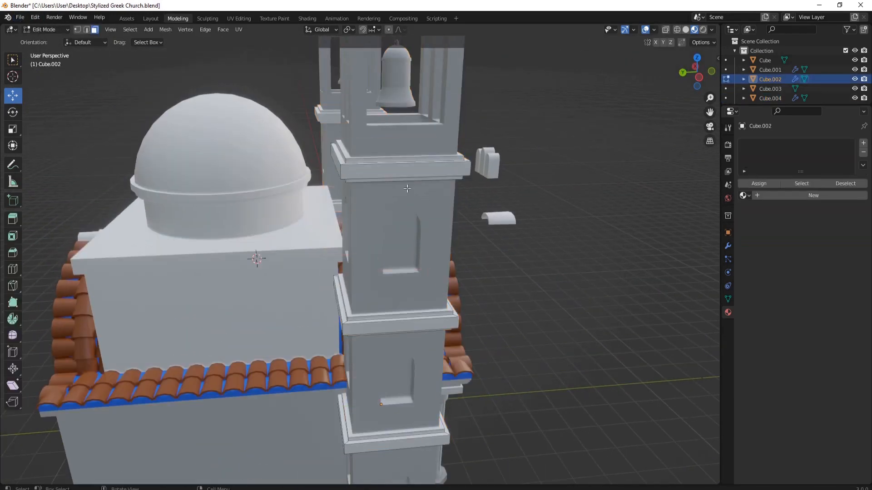
pyautogui.hotkey('shift', 's')
pyautogui.click(454, 247)
pyautogui.press('Tab')
# Duplicate the tower's front windows onto its other sides, rotating the copies by 90° around Z about the 3D cursor
pyautogui.moveTo(454, 248); pyautogui.dragTo(327, 227, button='middle')
pyautogui.click(323, 226)
pyautogui.press(',')
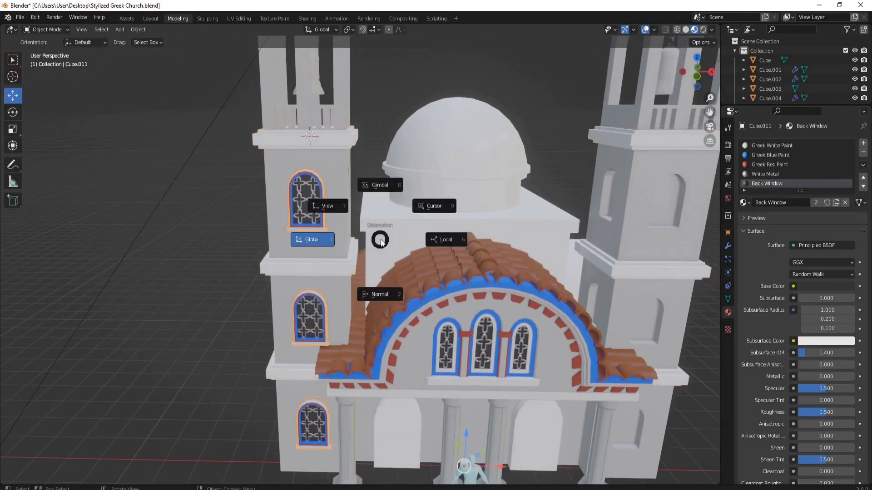
pyautogui.press('.')
pyautogui.click(397, 232)
pyautogui.hotkey('shift', 'd')
pyautogui.press('Escape')
pyautogui.write('rz90')
pyautogui.press('Return')
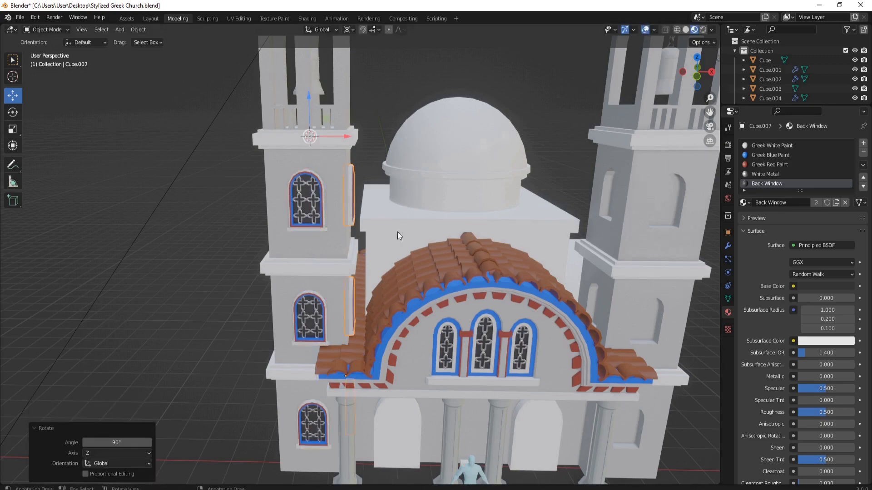
pyautogui.moveTo(397, 236); pyautogui.dragTo(395, 207, button='middle')
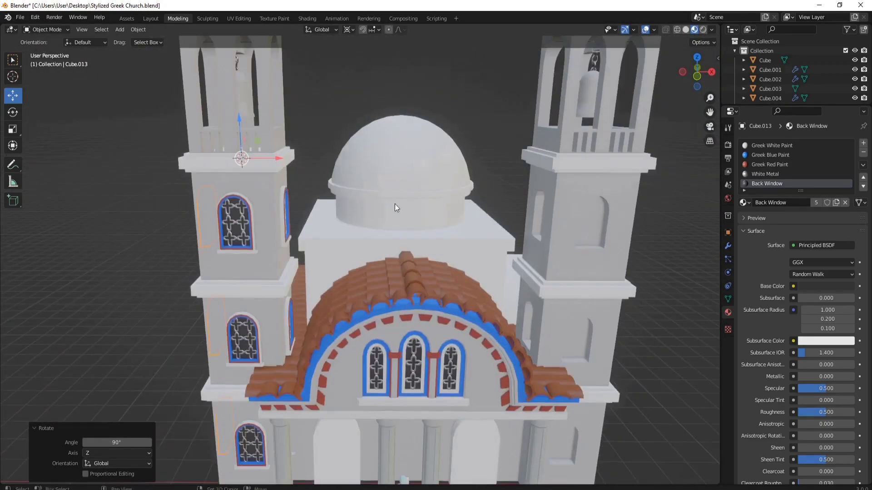
# Return the 3D cursor to the world origin
pyautogui.click(463, 275)
pyautogui.moveTo(480, 286); pyautogui.dragTo(431, 363, button='middle')
pyautogui.click(402, 317)
pyautogui.scroll(-2, 486, 301)
pyautogui.click(281, 177)
pyautogui.hotkey('shift', 's')
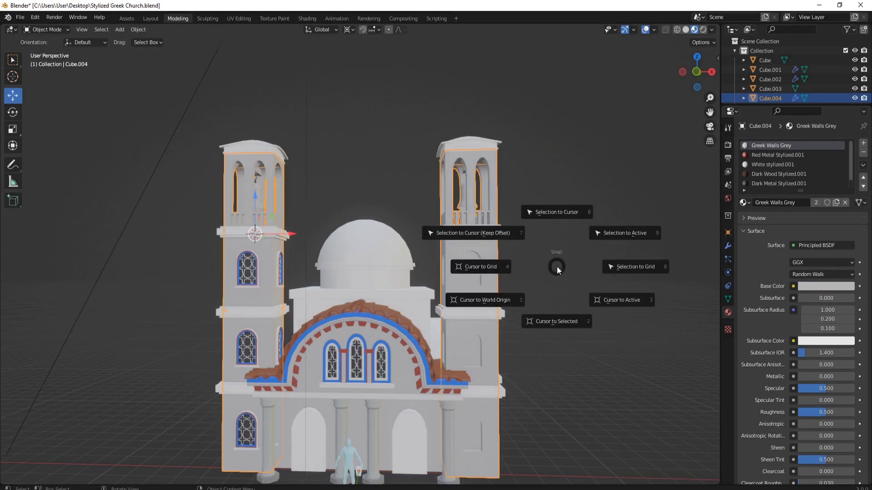
pyautogui.click(485, 300)
# Apply all transforms to the tower's front window set and set its origin to the 3D cursor
pyautogui.click(256, 286)
pyautogui.hotkey('ctrl', 'a')
pyautogui.click(456, 291)
pyautogui.rightClick(438, 289)
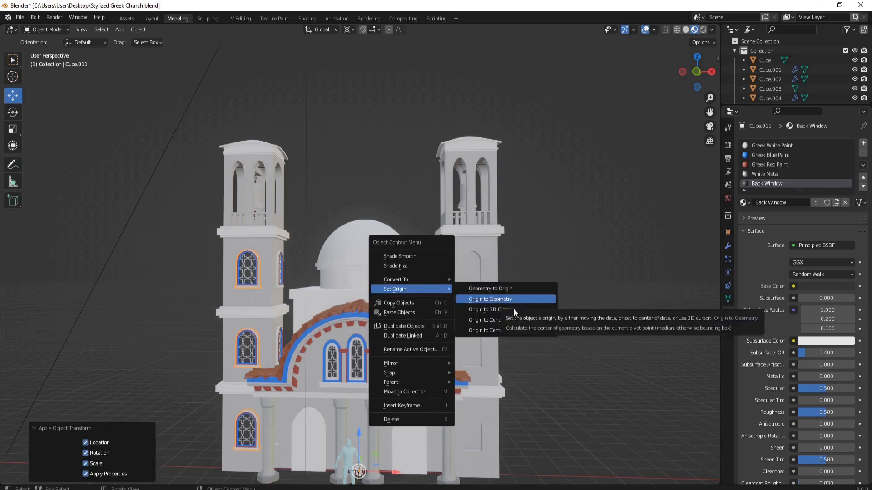
pyautogui.click(513, 309)
# Add a Mirror modifier to the front window set to repeat it on the opposite tower
pyautogui.click(728, 246)
pyautogui.click(763, 143)
pyautogui.click(686, 245)
# Select the window sets on all sides of the tower and join them into the mirrored front window object
pyautogui.scroll(2, 491, 260)
pyautogui.moveTo(492, 260); pyautogui.dragTo(470, 290, button='middle')
pyautogui.scroll(2, 282, 260)
pyautogui.click(242, 223)
pyautogui.moveTo(237, 231); pyautogui.dragTo(372, 132, button='middle')
pyautogui.keyDown('shift'); pyautogui.click(456, 253); pyautogui.keyUp('shift')
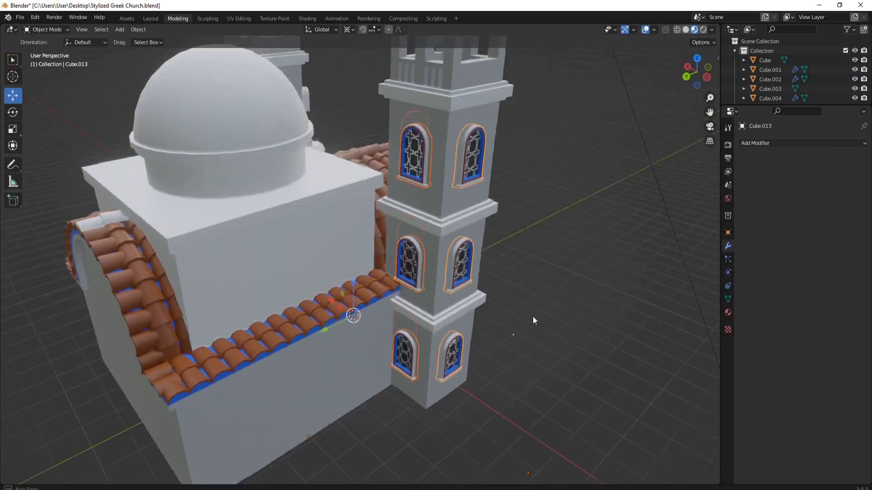
pyautogui.moveTo(533, 316); pyautogui.dragTo(414, 307, button='middle')
pyautogui.keyDown('shift'); pyautogui.click(293, 149); pyautogui.keyUp('shift')
pyautogui.moveTo(343, 292); pyautogui.dragTo(423, 291, button='middle')
pyautogui.keyDown('shift'); pyautogui.click(351, 214); pyautogui.keyUp('shift')
pyautogui.keyDown('shift'); pyautogui.click(389, 217); pyautogui.keyUp('shift')
pyautogui.hotkey('ctrl', 'j')
# Select the faces of the overhanging roof cap on the bell tower, including its rim
pyautogui.scroll(-3, 408, 221)
pyautogui.moveTo(493, 222); pyautogui.dragTo(458, 218, button='middle')
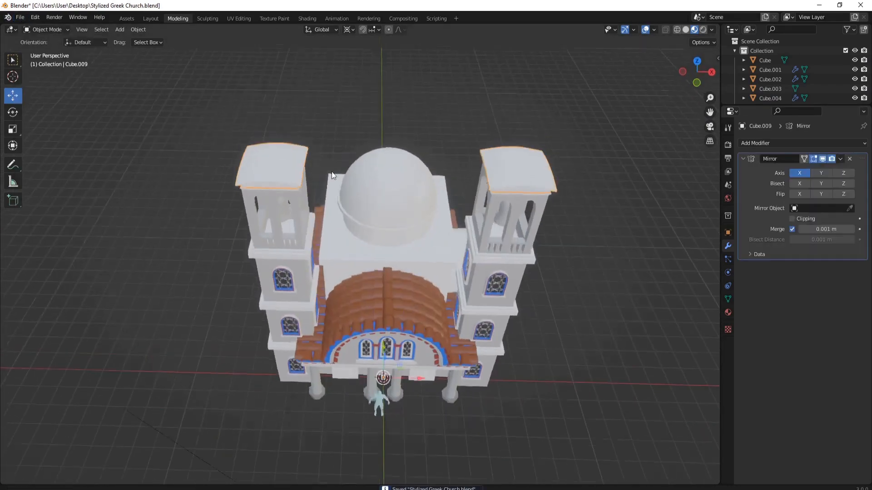
pyautogui.moveTo(332, 171); pyautogui.dragTo(359, 276, button='middle')
pyautogui.keyDown('ctrl'); pyautogui.click(359, 276); pyautogui.keyUp('ctrl')
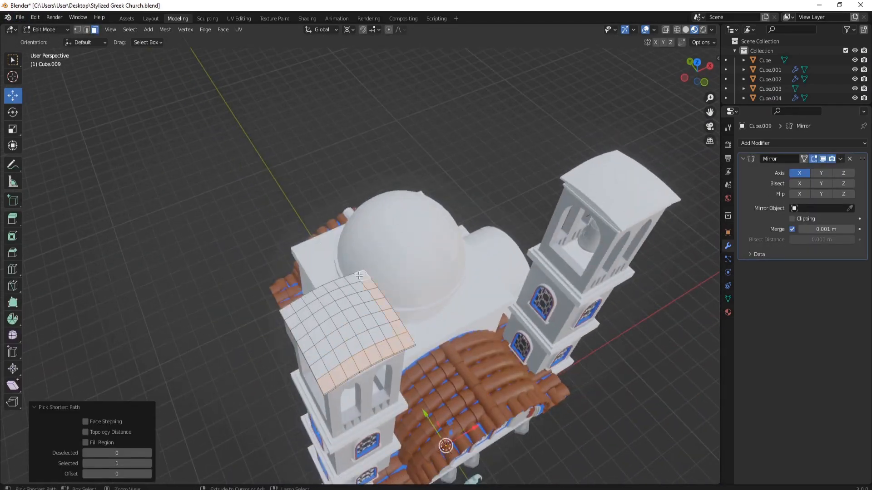
pyautogui.press('Escape')
pyautogui.press('KP_1')
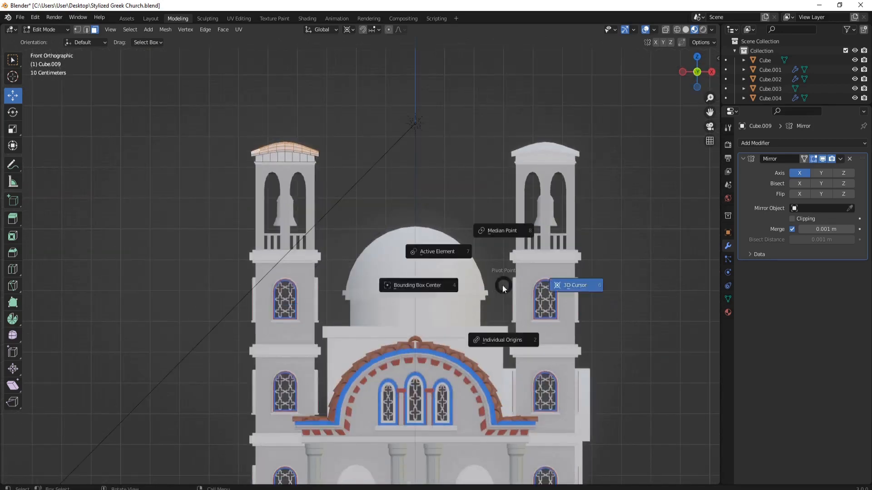
pyautogui.click(503, 289)
pyautogui.press('KP_Decimal')
# Reselect the entire tower roof cap as a linked region delimited by seams
pyautogui.click(416, 319)
pyautogui.moveTo(416, 319); pyautogui.dragTo(509, 295, button='middle')
pyautogui.scroll(-2, 513, 316)
pyautogui.moveTo(427, 166)
pyautogui.mouseDown(button='middle')
pyautogui.moveTo(434, 211)
pyautogui.moveTo(427, 170)
pyautogui.mouseUp(button='middle')
pyautogui.hotkey('ctrl', 'z')
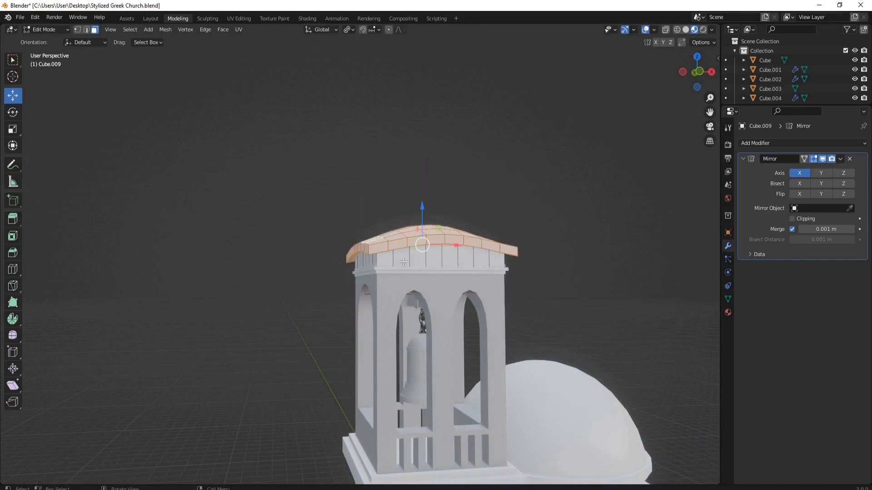
pyautogui.scroll(3, 395, 257)
pyautogui.moveTo(391, 273); pyautogui.dragTo(416, 242, button='middle')
pyautogui.click(472, 175)
pyautogui.press('l')
pyautogui.moveTo(475, 175); pyautogui.dragTo(489, 220, button='middle')
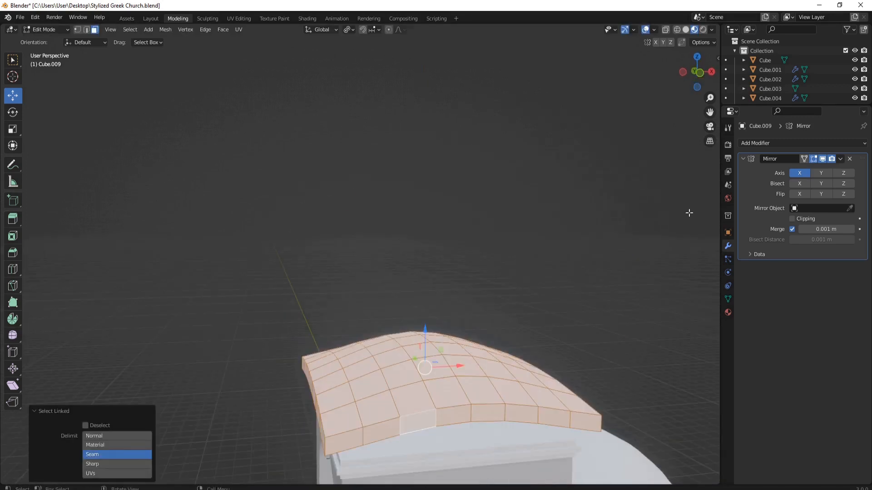
# Apply the Greek Blue Paint material to the bell tower's roof object
pyautogui.click(727, 311)
pyautogui.click(750, 193)
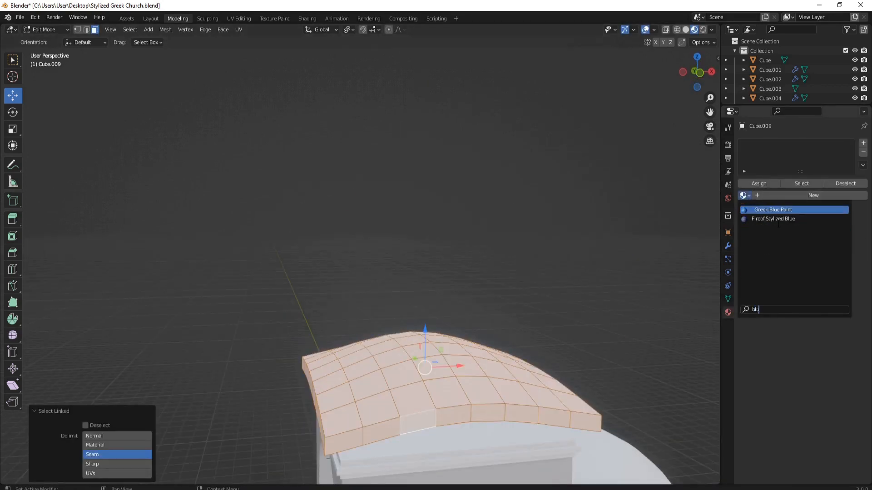
pyautogui.click(772, 210)
pyautogui.press('Tab')
pyautogui.scroll(-3, 554, 319)
pyautogui.scroll(5, 436, 284)
# Select the wall band beneath the tower roof cap and assign it Greek White Paint in a new material slot
pyautogui.press('Tab')
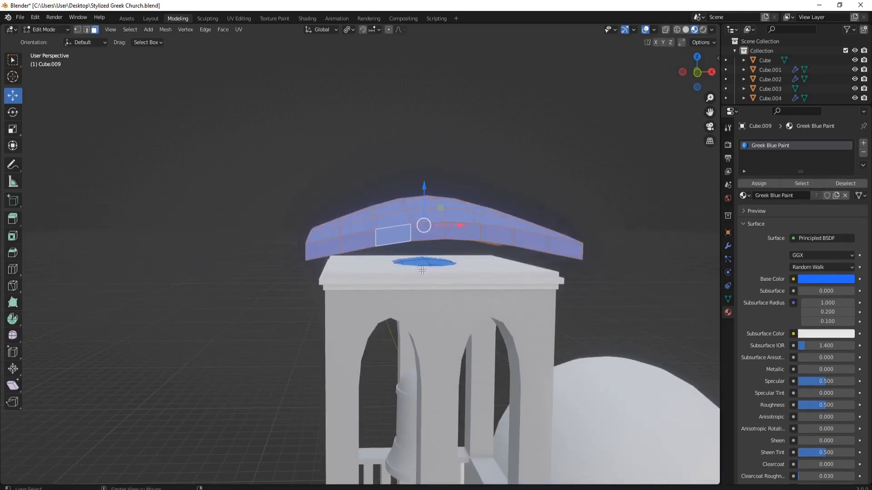
pyautogui.click(417, 263)
pyautogui.scroll(-3, 418, 264)
pyautogui.click(863, 143)
pyautogui.click(742, 210)
pyautogui.write('gree')
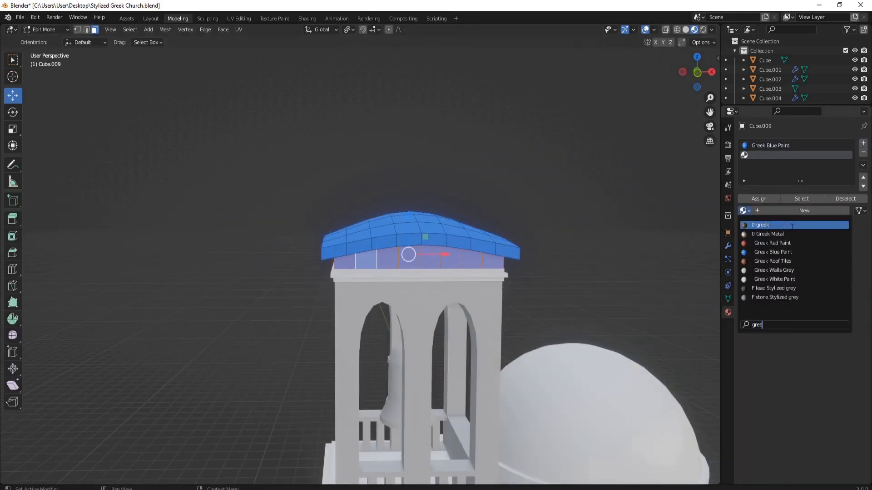
pyautogui.click(797, 279)
pyautogui.press('Tab')
# Apply the Greek White Paint material to the trim directly below the tower roof
pyautogui.click(499, 276)
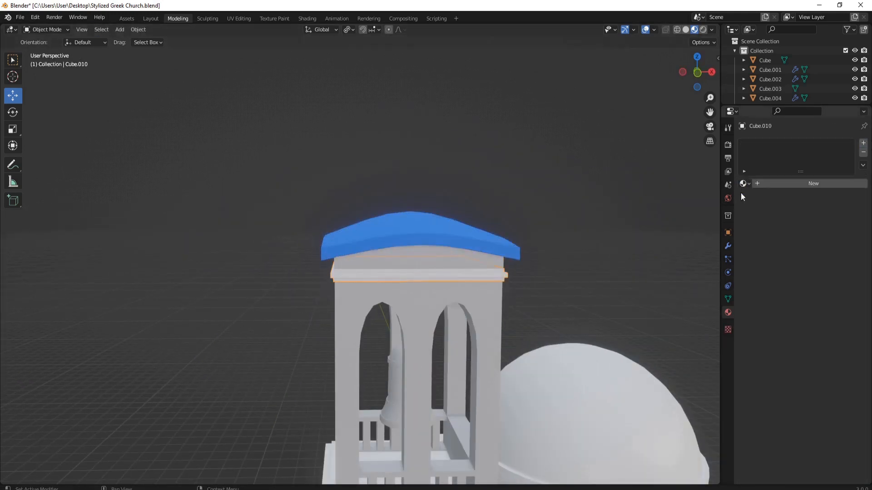
pyautogui.click(742, 183)
pyautogui.scroll(-5, 557, 325)
pyautogui.moveTo(481, 386)
pyautogui.keyDown('shift'); pyautogui.mouseDown(button='middle')
pyautogui.moveTo(502, 304)
pyautogui.moveTo(500, 382)
pyautogui.moveTo(511, 269)
pyautogui.mouseUp(button='middle'); pyautogui.keyUp('shift')
pyautogui.scroll(8, 495, 189)
pyautogui.press('Tab')
pyautogui.press('Tab')
pyautogui.click(743, 183)
pyautogui.write('w')
pyautogui.click(801, 216)
pyautogui.scroll(-2, 508, 386)
# Apply the Greek White Paint material to the ledges between the tower's storeys
pyautogui.click(511, 313)
pyautogui.scroll(-4, 510, 309)
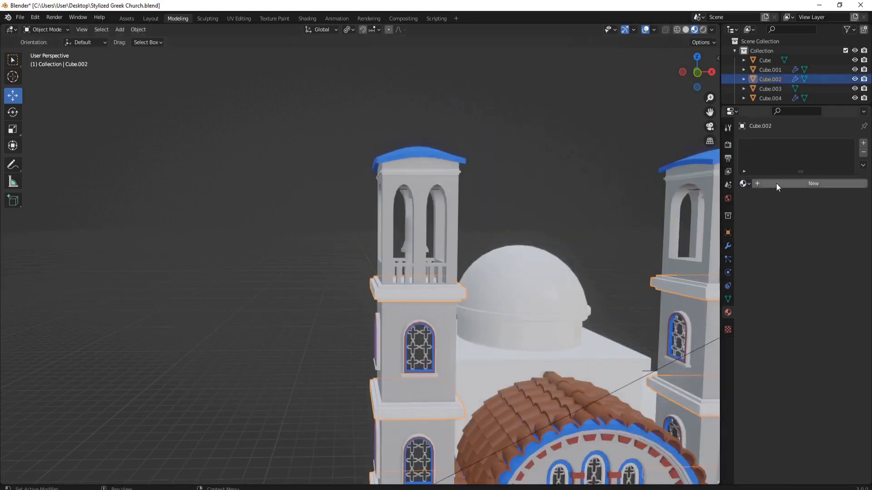
pyautogui.click(742, 183)
pyautogui.click(788, 252)
pyautogui.scroll(3, 434, 263)
# Select the outer band faces of the three tower ledges, expanding the selection to their edges
pyautogui.press('Tab')
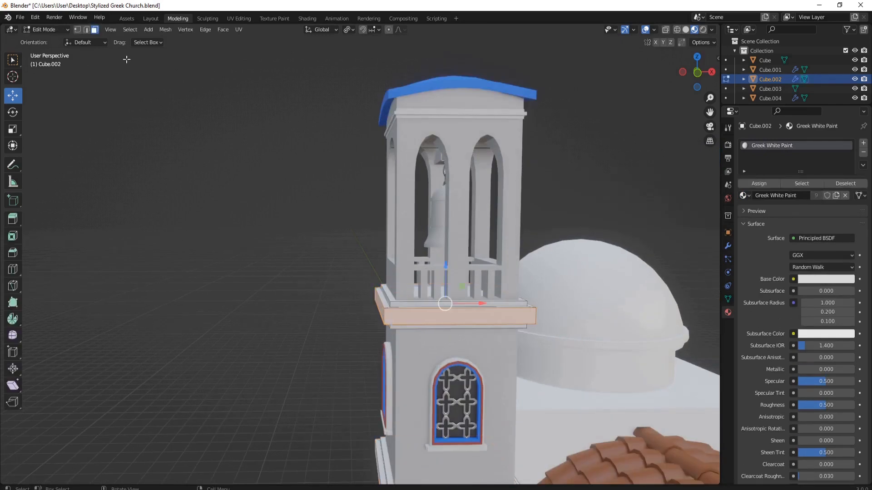
pyautogui.scroll(-1, 434, 272)
pyautogui.keyDown('shift'); pyautogui.moveTo(434, 318); pyautogui.dragTo(363, 164, button='middle'); pyautogui.keyUp('shift')
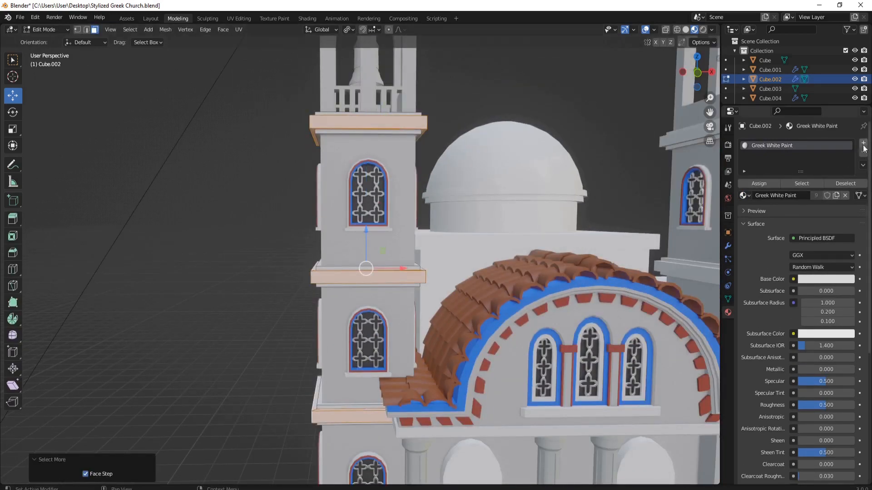
# Add Greek Red Paint in a new material slot and assign it to the selected ledge bands
pyautogui.click(863, 143)
pyautogui.click(744, 211)
pyautogui.click(785, 253)
pyautogui.click(764, 199)
pyautogui.scroll(-4, 445, 191)
pyautogui.moveTo(445, 177)
pyautogui.mouseDown(button='middle')
pyautogui.moveTo(391, 224)
pyautogui.moveTo(523, 226)
pyautogui.moveTo(491, 236)
pyautogui.moveTo(545, 218)
pyautogui.moveTo(386, 181)
pyautogui.mouseUp(button='middle')
pyautogui.click(391, 224)
pyautogui.scroll(1, 490, 236)
pyautogui.keyDown('shift'); pyautogui.moveTo(340, 140); pyautogui.dragTo(371, 256, button='middle'); pyautogui.keyUp('shift')
pyautogui.press('Tab')
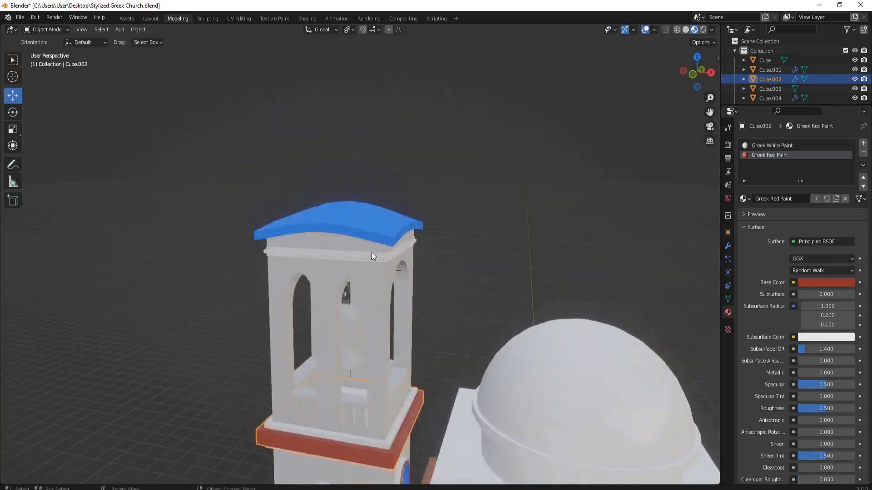
# Assign Greek Red Paint in a new slot to the middle band of the trim below the tower roof
pyautogui.click(372, 256)
pyautogui.press('Tab')
pyautogui.scroll(3, 425, 254)
pyautogui.click(863, 143)
pyautogui.click(745, 210)
pyautogui.write('red')
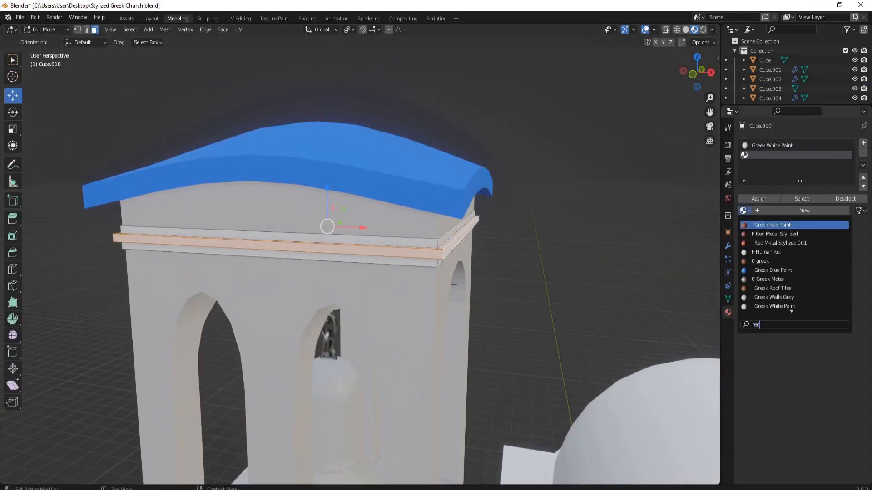
pyautogui.press('Return')
pyautogui.click(765, 199)
pyautogui.press('Tab')
# Deselect everything and save the church file
pyautogui.scroll(-5, 414, 274)
pyautogui.moveTo(414, 275)
pyautogui.mouseDown(button='middle')
pyautogui.moveTo(443, 278)
pyautogui.moveTo(521, 252)
pyautogui.moveTo(536, 258)
pyautogui.mouseUp(button='middle')
pyautogui.scroll(-4, 536, 259)
pyautogui.click(569, 282)
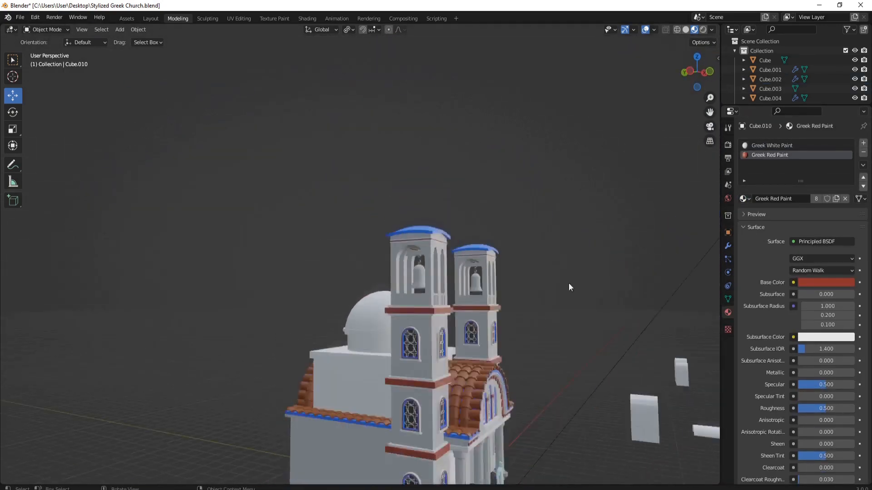
pyautogui.moveTo(568, 283); pyautogui.dragTo(423, 279, button='middle')
pyautogui.scroll(3, 423, 278)
pyautogui.click(25, 17)
pyautogui.click(56, 80)
# Apply the White Metal material to the semicircular window frame in the church's side arch
pyautogui.moveTo(345, 191); pyautogui.dragTo(331, 232, button='middle')
pyautogui.scroll(-2, 499, 226)
pyautogui.scroll(5, 336, 242)
pyautogui.scroll(-5, 331, 232)
pyautogui.moveTo(558, 238); pyautogui.dragTo(455, 222, button='middle')
pyautogui.scroll(4, 424, 265)
pyautogui.click(436, 236)
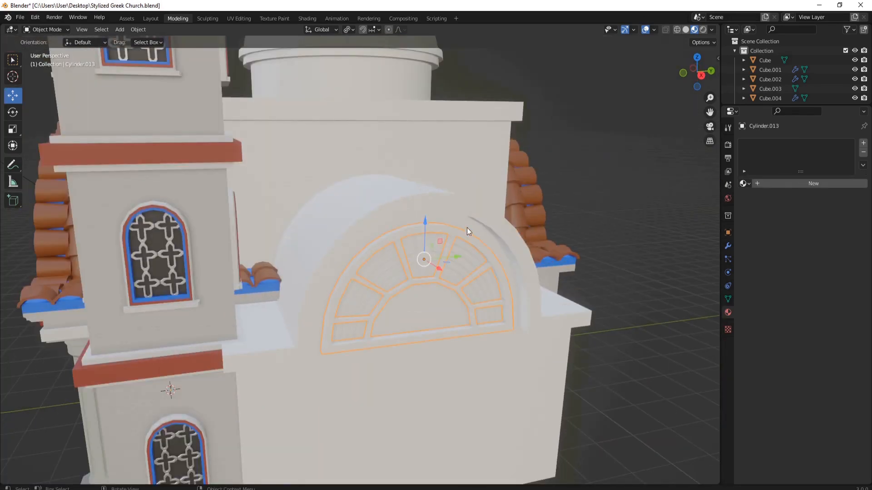
pyautogui.scroll(2, 470, 249)
pyautogui.click(745, 184)
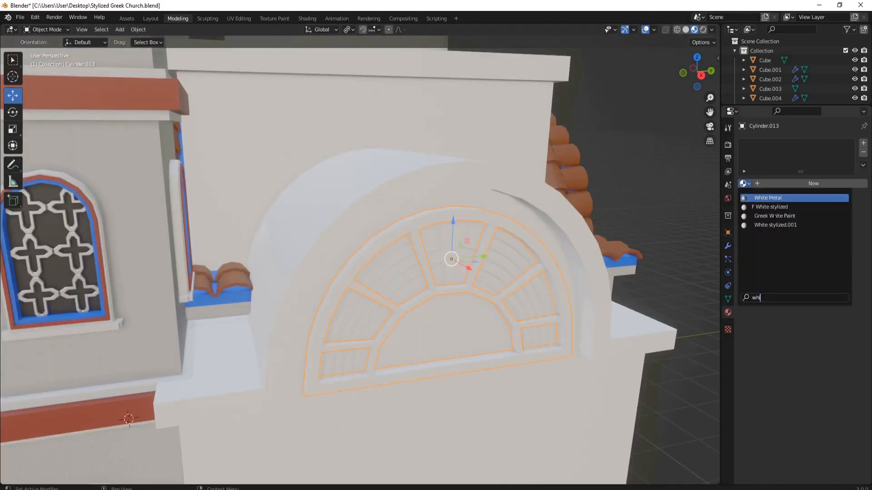
pyautogui.write('whi')
pyautogui.press('Return')
# Select the raised ribs on the semicircular window's inner panel and isolate that panel by hiding all other objects
pyautogui.scroll(4, 525, 228)
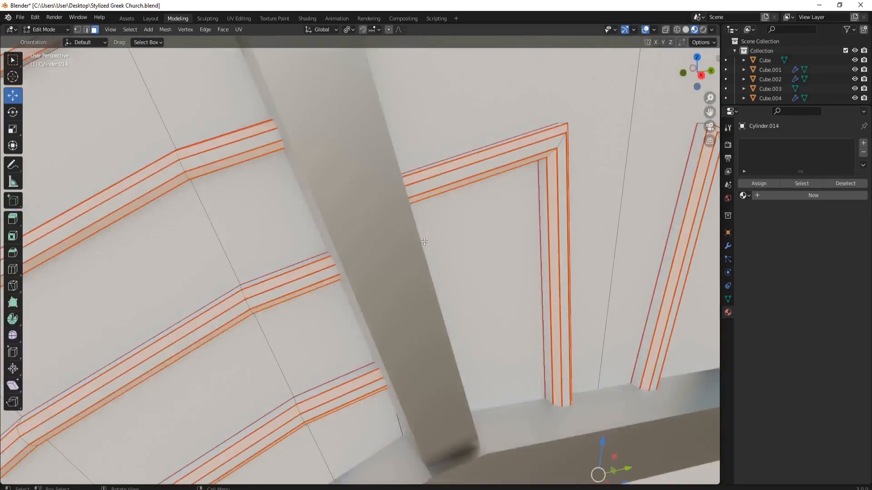
pyautogui.scroll(-3, 162, 80)
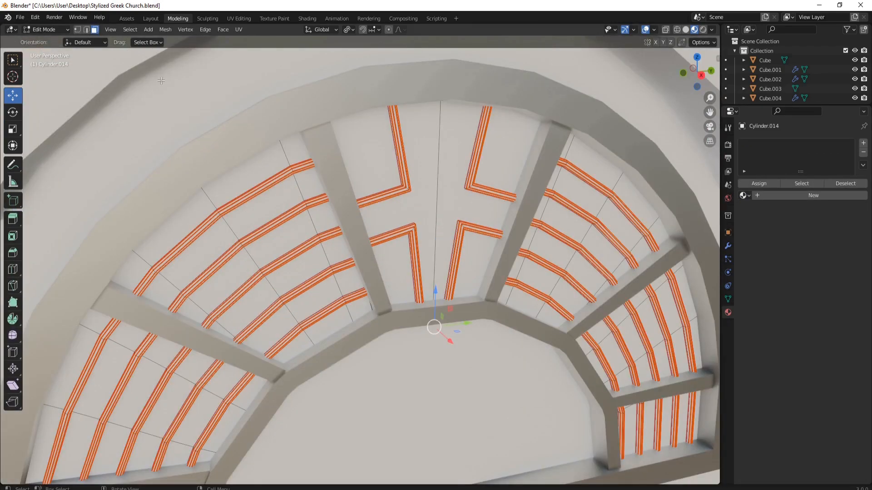
pyautogui.scroll(-1, 249, 176)
pyautogui.keyDown('shift'); pyautogui.moveTo(248, 176); pyautogui.dragTo(293, 196, button='middle'); pyautogui.keyUp('shift')
pyautogui.press('Tab')
pyautogui.hotkey('shift', 'h')
pyautogui.press('Tab')
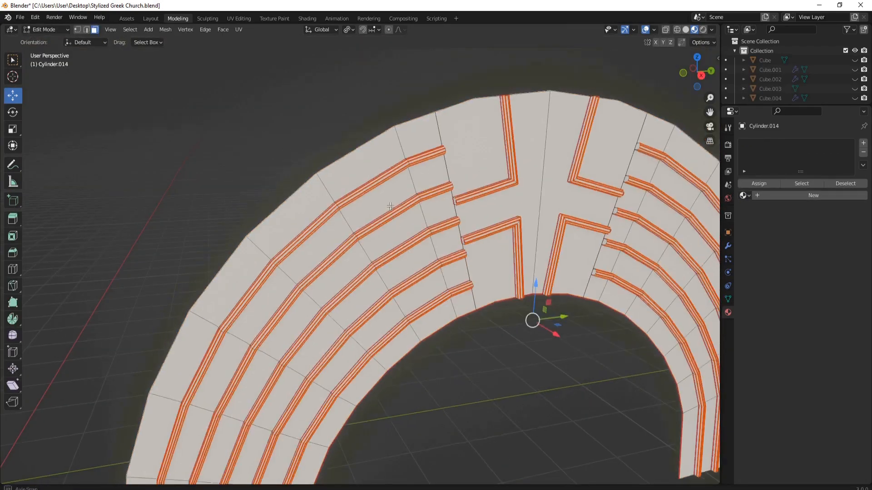
# Select the face loops along the curved raised ribs on the left half of the semicircular panel
pyautogui.scroll(8, 390, 208)
pyautogui.click(337, 262)
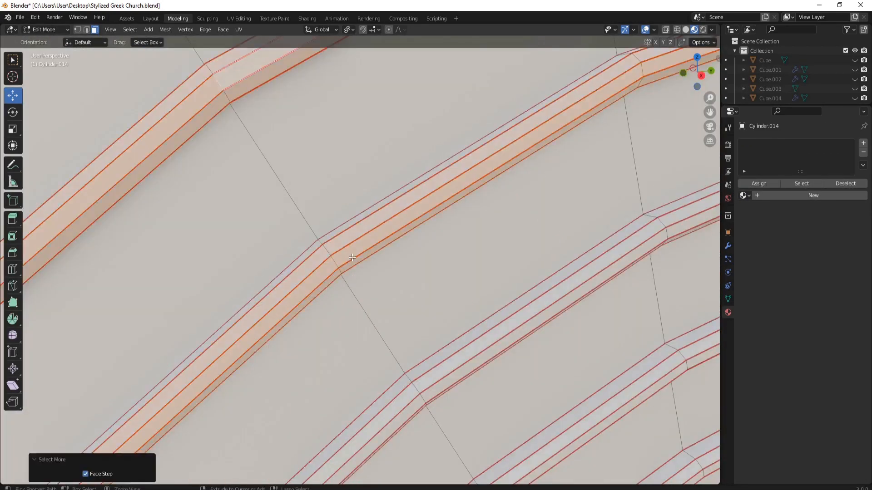
pyautogui.scroll(-7, 352, 258)
pyautogui.keyDown('shift'); pyautogui.moveTo(352, 258); pyautogui.dragTo(500, 154, button='middle'); pyautogui.keyUp('shift')
pyautogui.scroll(6, 526, 270)
pyautogui.hotkey('ctrl', 'z')
pyautogui.keyDown('shift'); pyautogui.moveTo(525, 271); pyautogui.dragTo(452, 174, button='middle'); pyautogui.keyUp('shift')
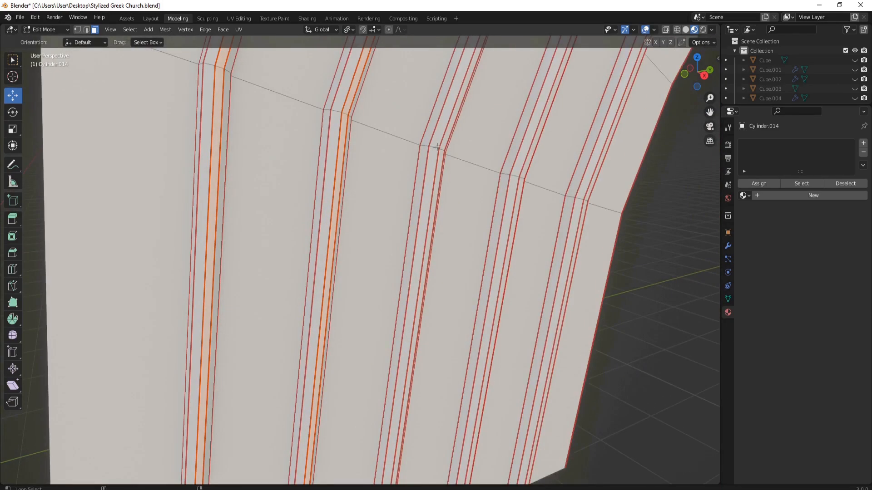
pyautogui.keyDown('alt'); pyautogui.keyDown('shift'); pyautogui.click(582, 199); pyautogui.keyUp('shift'); pyautogui.keyUp('alt')
pyautogui.scroll(-8, 582, 202)
pyautogui.keyDown('shift'); pyautogui.moveTo(583, 202); pyautogui.dragTo(474, 467, button='middle'); pyautogui.keyUp('shift')
pyautogui.scroll(4, 282, 241)
pyautogui.moveTo(318, 245); pyautogui.dragTo(472, 250, button='middle')
pyautogui.scroll(6, 472, 250)
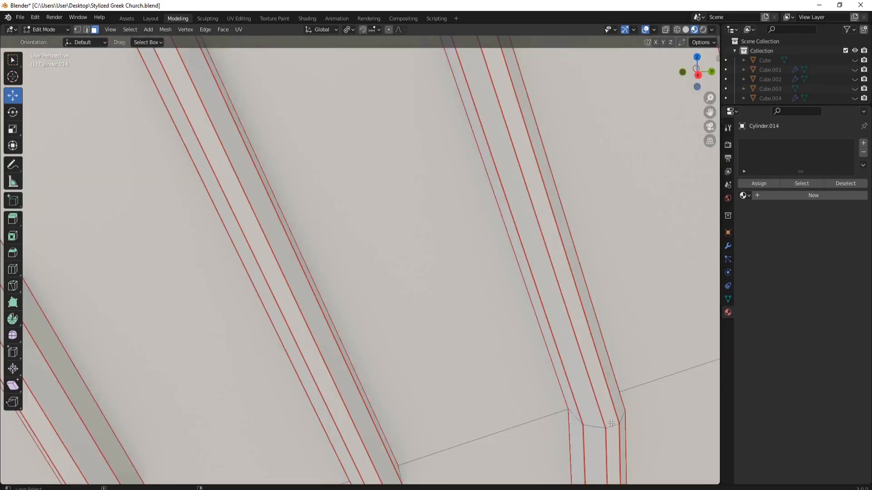
# Add the right half's curved ribs to the selection, grow it by one ring and clear the seams of these ribs
pyautogui.keyDown('shift'); pyautogui.moveTo(626, 463); pyautogui.dragTo(447, 356, button='middle'); pyautogui.keyUp('shift')
pyautogui.keyDown('alt'); pyautogui.keyDown('shift'); pyautogui.click(207, 428); pyautogui.keyUp('shift'); pyautogui.keyUp('alt')
pyautogui.scroll(-8, 213, 419)
pyautogui.keyDown('shift'); pyautogui.moveTo(279, 318); pyautogui.dragTo(494, 329, button='middle'); pyautogui.keyUp('shift')
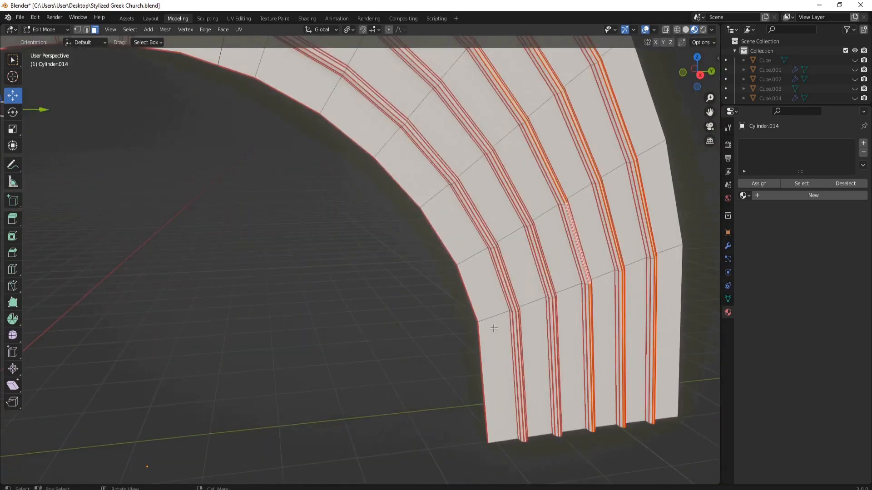
pyautogui.keyDown('shift'); pyautogui.moveTo(643, 339); pyautogui.dragTo(534, 295, button='middle'); pyautogui.keyUp('shift')
pyautogui.scroll(8, 463, 258)
pyautogui.keyDown('alt'); pyautogui.keyDown('shift'); pyautogui.click(594, 297); pyautogui.keyUp('shift'); pyautogui.keyUp('alt')
pyautogui.keyDown('shift'); pyautogui.moveTo(601, 293); pyautogui.dragTo(522, 300, button='middle'); pyautogui.keyUp('shift')
pyautogui.keyDown('alt'); pyautogui.keyDown('shift'); pyautogui.click(521, 253); pyautogui.keyUp('shift'); pyautogui.keyUp('alt')
pyautogui.press('ctrl+KP_Add')
pyautogui.rightClick(533, 253)
pyautogui.hotkey('ctrl', 'e')
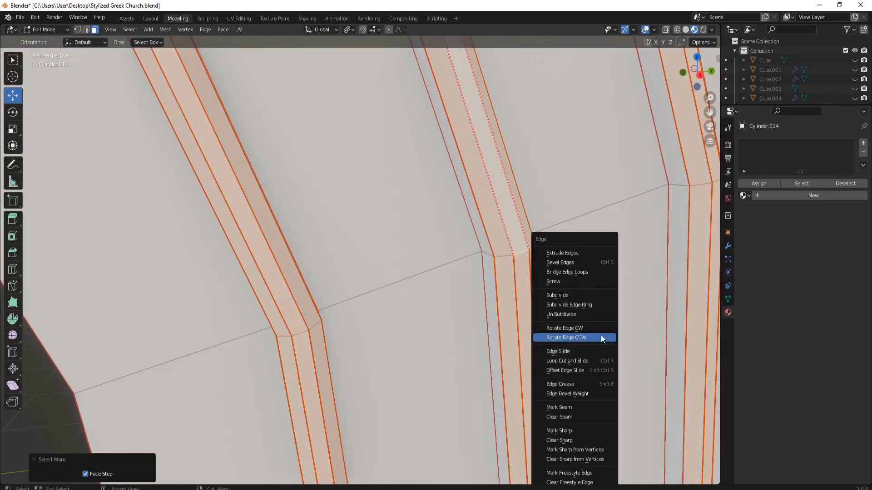
pyautogui.click(575, 418)
# Select the raised ribs bordering the panel's central cross, grow the selection and clear their seams
pyautogui.scroll(-8, 492, 272)
pyautogui.moveTo(492, 272); pyautogui.dragTo(504, 275, button='middle')
pyautogui.keyDown('shift'); pyautogui.moveTo(504, 274); pyautogui.dragTo(409, 345, button='middle'); pyautogui.keyUp('shift')
pyautogui.click(475, 271)
pyautogui.press('l')
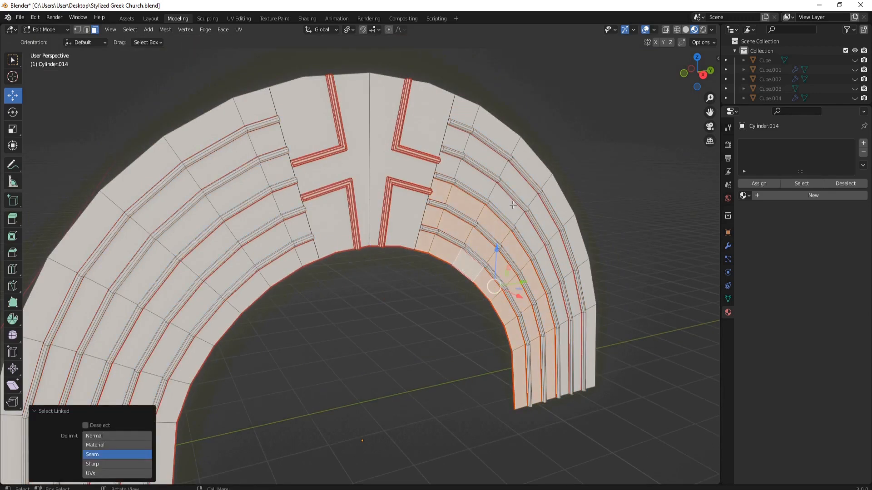
pyautogui.click(531, 183)
pyautogui.scroll(5, 358, 180)
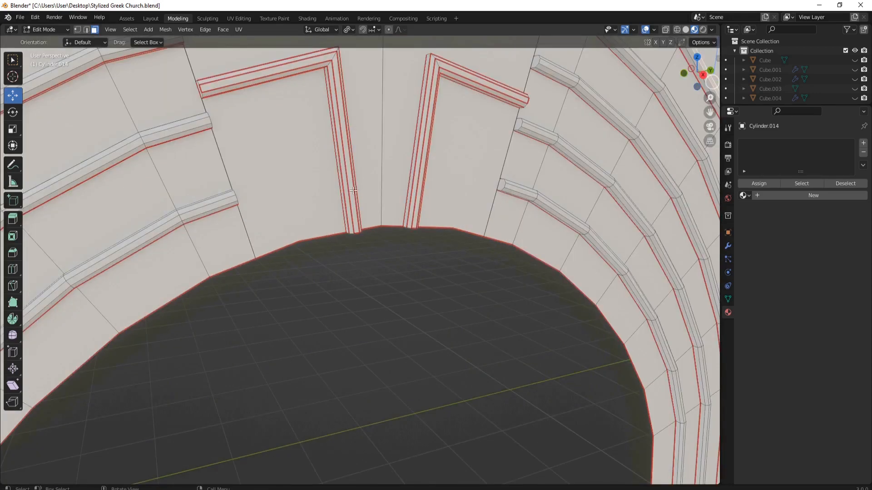
pyautogui.keyDown('shift'); pyautogui.scroll(5, 465, 165); pyautogui.keyUp('shift')
pyautogui.press('ctrl+KP_Add')
pyautogui.hotkey('ctrl', 'e')
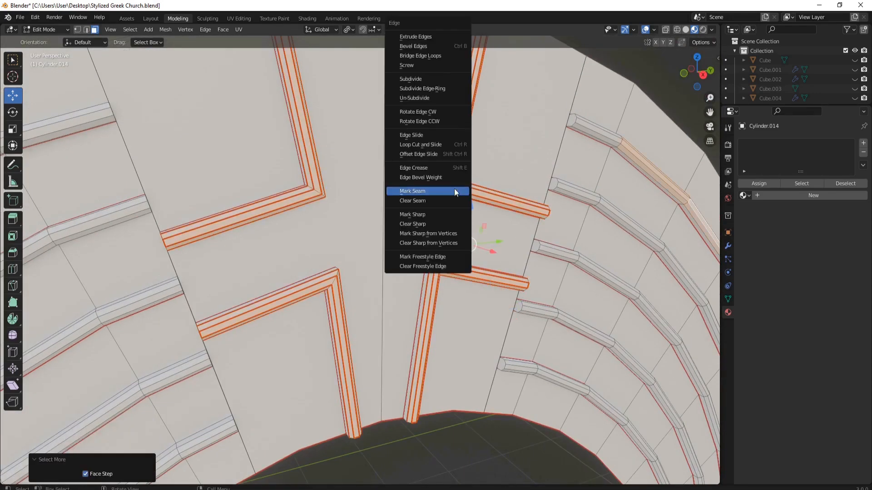
pyautogui.click(454, 200)
# Apply the existing lead Stylized grey material to the semicircular window panel
pyautogui.press('l')
pyautogui.scroll(-5, 670, 202)
pyautogui.click(763, 195)
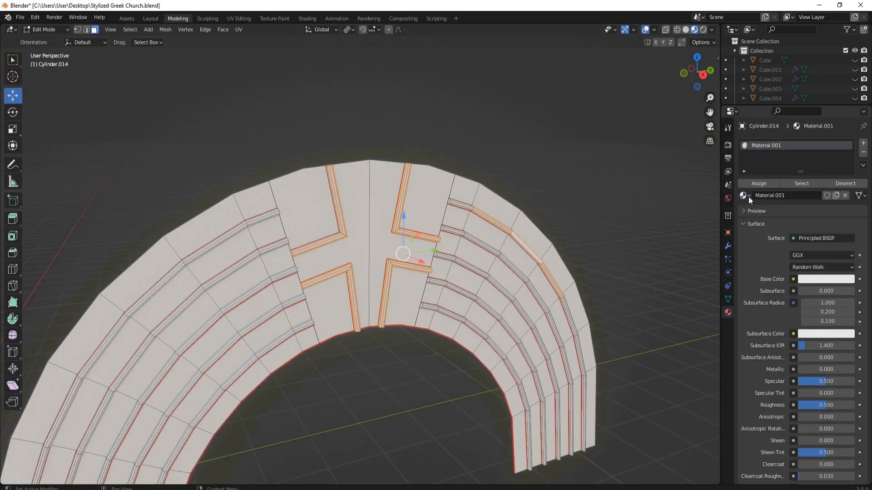
pyautogui.click(745, 195)
pyautogui.write('lead')
pyautogui.click(780, 210)
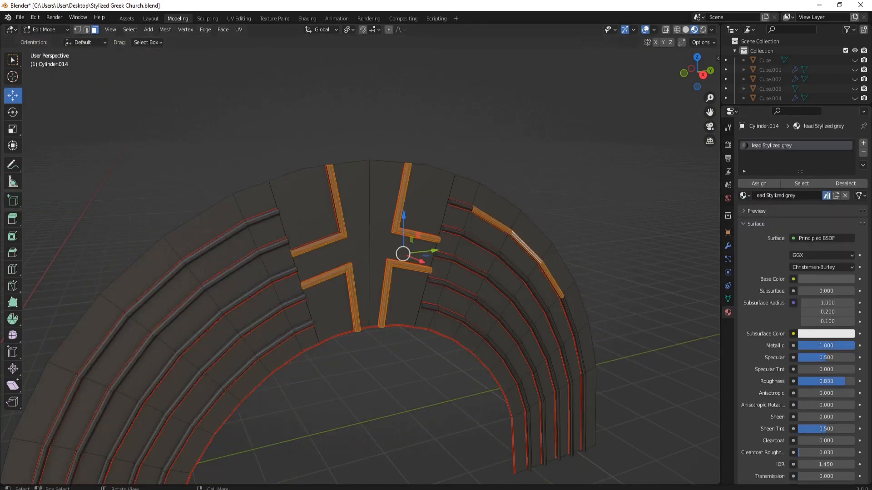
# Assign a new Emission material named Stained Glass White to the two faces of the panel's central cross
pyautogui.click(357, 228)
pyautogui.keyDown('shift'); pyautogui.click(386, 233); pyautogui.keyUp('shift')
pyautogui.scroll(5, 362, 236)
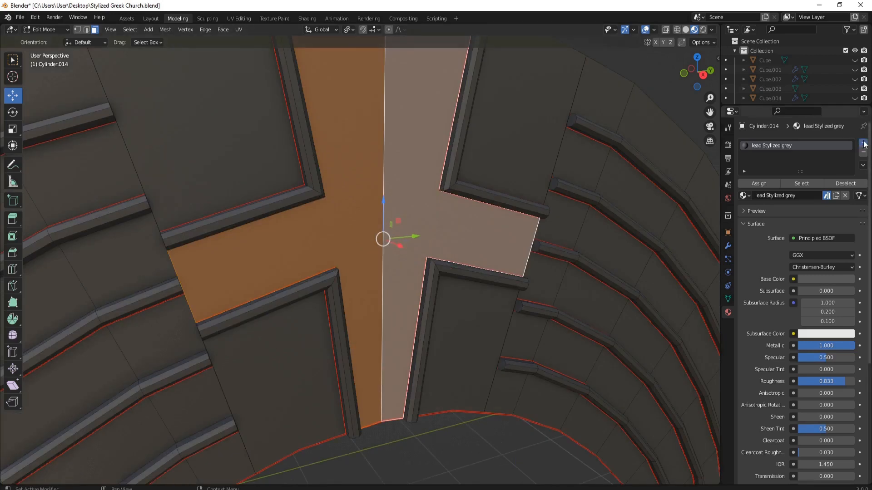
pyautogui.click(863, 143)
pyautogui.click(788, 211)
pyautogui.doubleClick(776, 156)
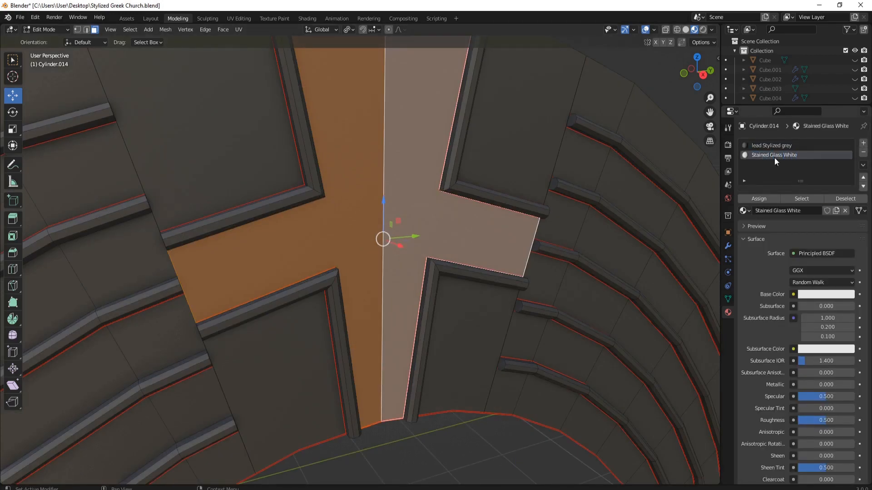
pyautogui.click(816, 253)
pyautogui.click(764, 67)
pyautogui.click(758, 198)
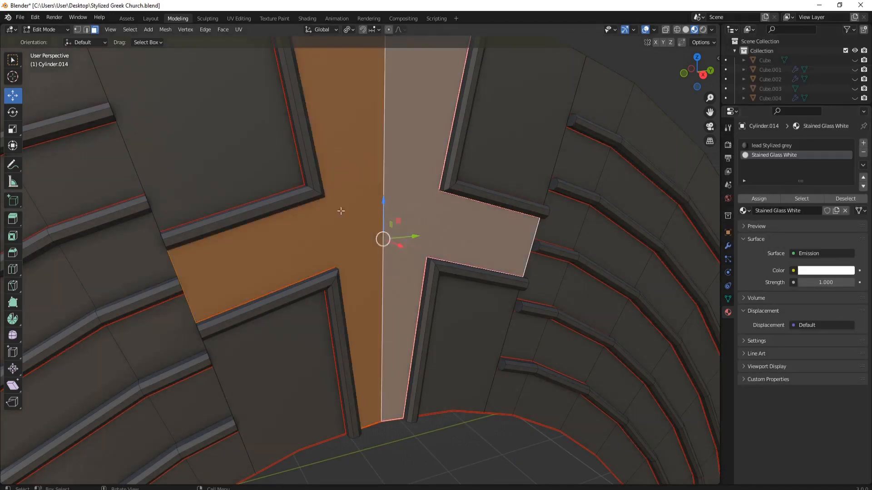
# Select the four panes around the cross and assign them a new material named Stained Glass Blue
pyautogui.scroll(-7, 341, 210)
pyautogui.moveTo(508, 238); pyautogui.dragTo(480, 239, button='middle')
pyautogui.scroll(2, 508, 241)
pyautogui.click(281, 207)
pyautogui.hotkey('ctrl', 'l')
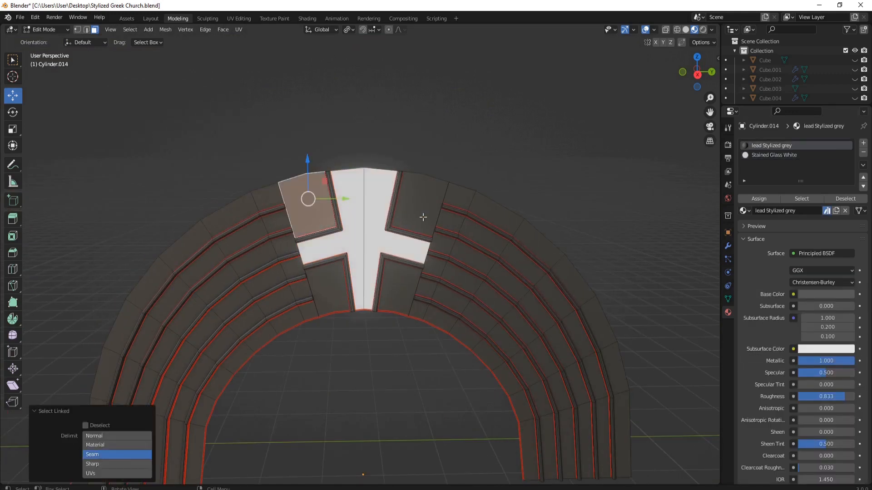
pyautogui.click(863, 143)
pyautogui.click(790, 210)
pyautogui.doubleClick(779, 164)
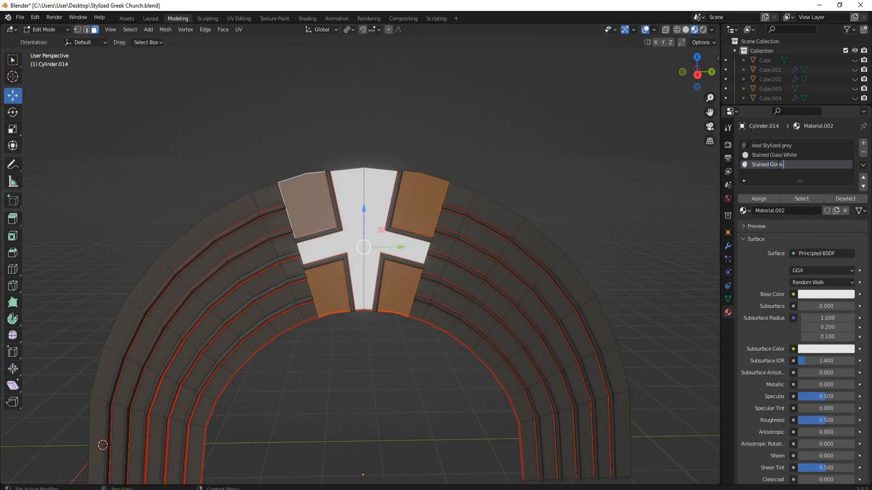
pyautogui.click(773, 199)
# Set the Stained Glass Blue surface to Emission and give it a saturated blue color
pyautogui.click(802, 254)
pyautogui.click(779, 76)
pyautogui.click(822, 271)
pyautogui.click(828, 152)
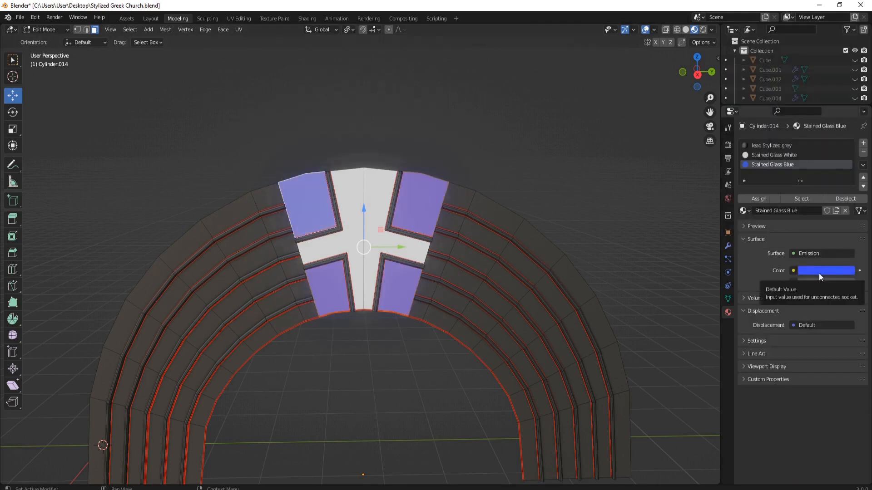
pyautogui.click(819, 273)
pyautogui.click(846, 141)
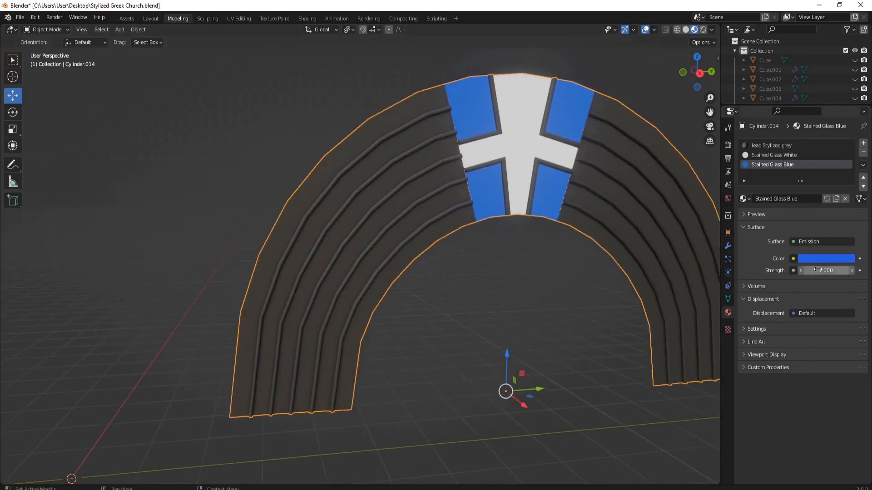
# Select alternating curved strips on both halves of the panel by their seams and assign Stained Glass Blue to them
pyautogui.moveTo(527, 216); pyautogui.dragTo(524, 216, button='middle')
pyautogui.press('Tab')
pyautogui.click(528, 142)
pyautogui.press('l')
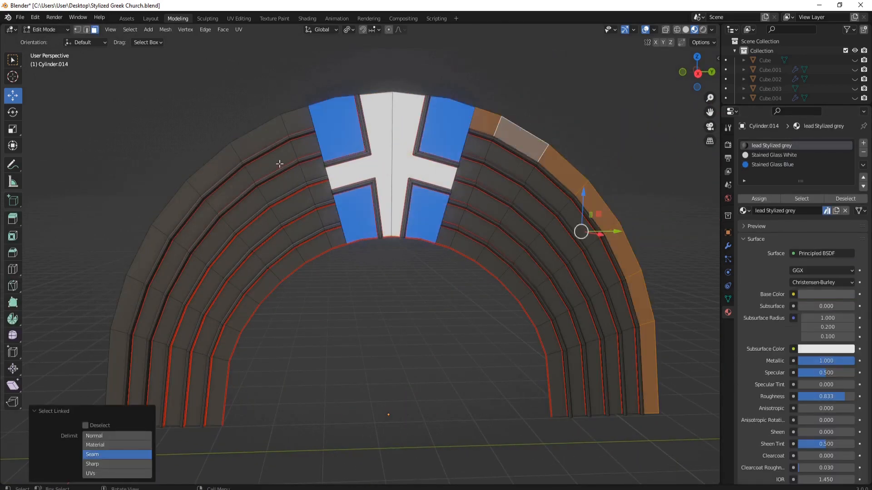
pyautogui.press('l')
pyautogui.press('l')
pyautogui.press('l')
pyautogui.press('l')
pyautogui.press('l')
pyautogui.click(772, 165)
pyautogui.click(772, 198)
# Assign Stained Glass White to the remaining curved strips, then reveal all hidden church objects and deselect everything
pyautogui.click(772, 155)
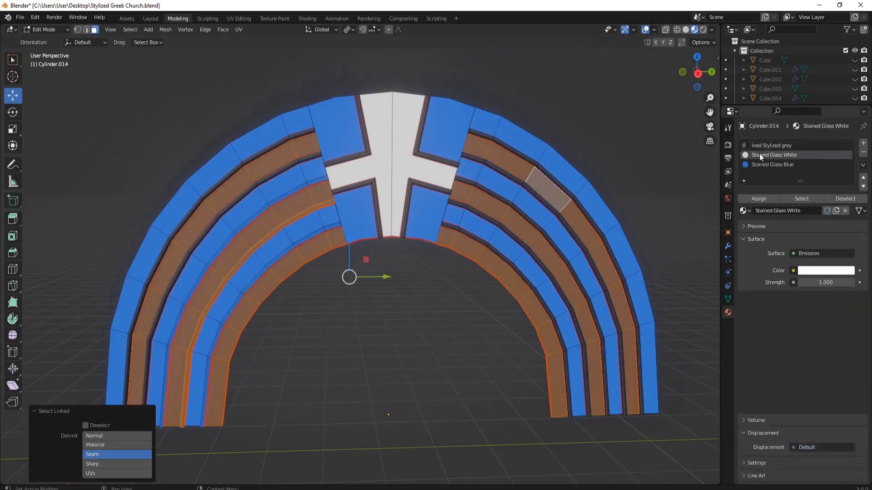
pyautogui.press('Tab')
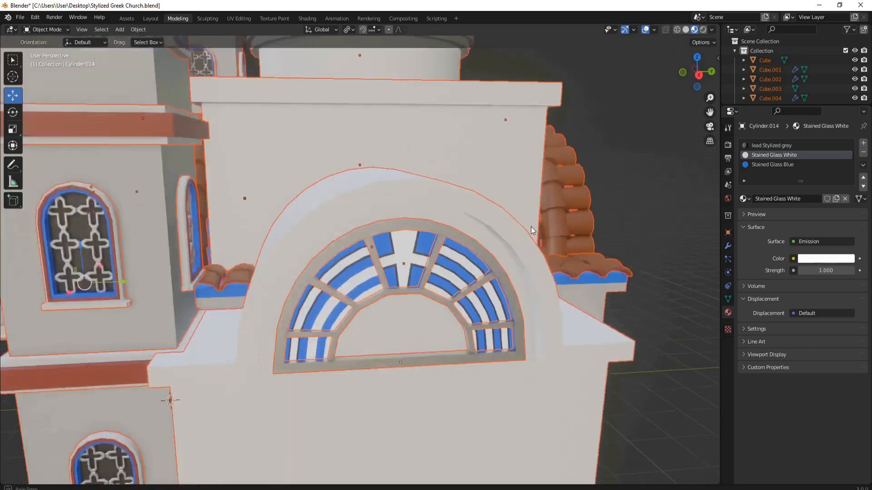
pyautogui.hotkey('alt', 'a')
pyautogui.moveTo(530, 227); pyautogui.dragTo(481, 199, button='middle')
pyautogui.scroll(-3, 492, 233)
pyautogui.keyDown('shift'); pyautogui.moveTo(509, 154); pyautogui.dragTo(472, 245, button='middle'); pyautogui.keyUp('shift')
pyautogui.scroll(5, 521, 229)
pyautogui.scroll(-5, 503, 236)
pyautogui.keyDown('shift'); pyautogui.moveTo(477, 263); pyautogui.dragTo(505, 237, button='middle'); pyautogui.keyUp('shift')
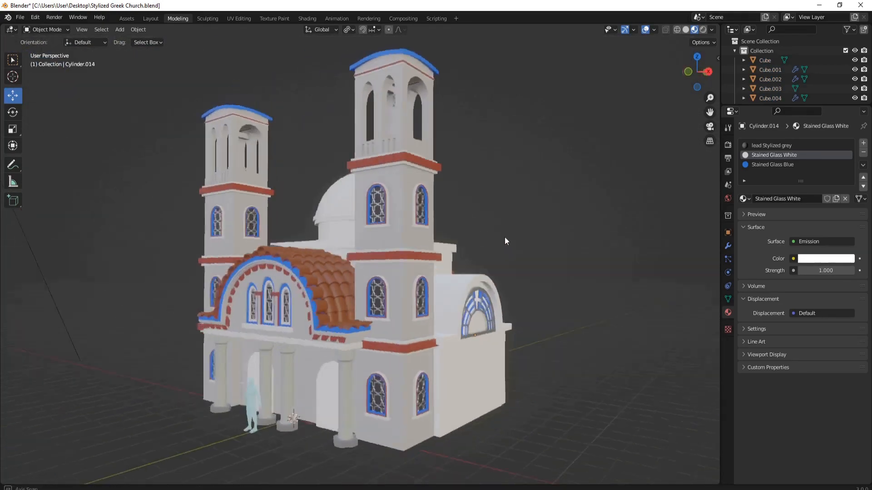
# Select the long edge loops along the panel's rib that lacks the lead color and adjust their seams
pyautogui.scroll(8, 444, 252)
pyautogui.click(393, 229)
pyautogui.press('Tab')
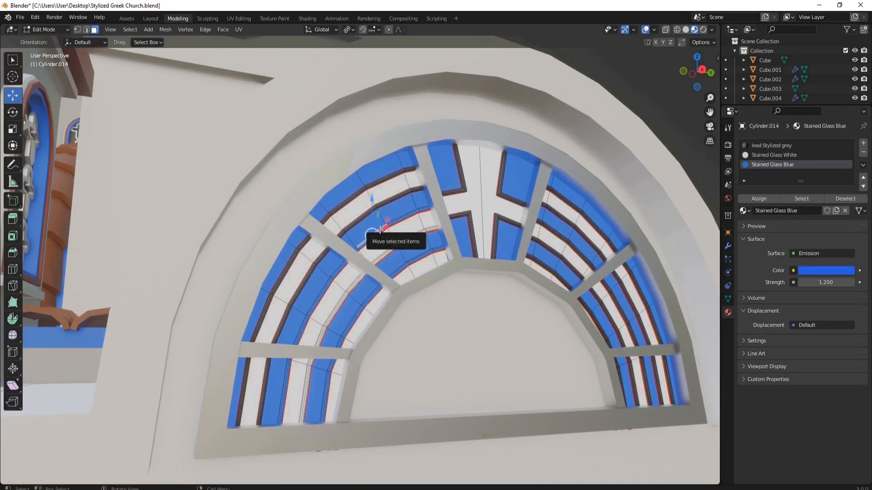
pyautogui.press('l')
pyautogui.scroll(2, 344, 141)
pyautogui.moveTo(445, 199)
pyautogui.mouseDown(button='middle')
pyautogui.moveTo(437, 225)
pyautogui.moveTo(449, 189)
pyautogui.moveTo(476, 195)
pyautogui.moveTo(526, 183)
pyautogui.moveTo(537, 210)
pyautogui.moveTo(598, 216)
pyautogui.mouseUp(button='middle')
pyautogui.keyDown('alt'); pyautogui.click(404, 252); pyautogui.keyUp('alt')
pyautogui.keyDown('alt'); pyautogui.keyDown('shift'); pyautogui.click(406, 286); pyautogui.keyUp('shift'); pyautogui.keyUp('alt')
pyautogui.keyDown('alt'); pyautogui.keyDown('shift'); pyautogui.click(407, 316); pyautogui.keyUp('shift'); pyautogui.keyUp('alt')
pyautogui.rightClick(407, 316)
pyautogui.click(405, 314)
# Select the uncolored rib's linked faces and assign lead Stylized grey to them
pyautogui.press('3')
pyautogui.press('l')
pyautogui.click(782, 146)
pyautogui.click(759, 199)
pyautogui.press('Tab')
# Switch the viewport to rendered shading and set the Cycles render device to CUDA in the preferences
pyautogui.scroll(-9, 419, 214)
pyautogui.click(655, 121)
pyautogui.click(703, 30)
pyautogui.scroll(-4, 522, 185)
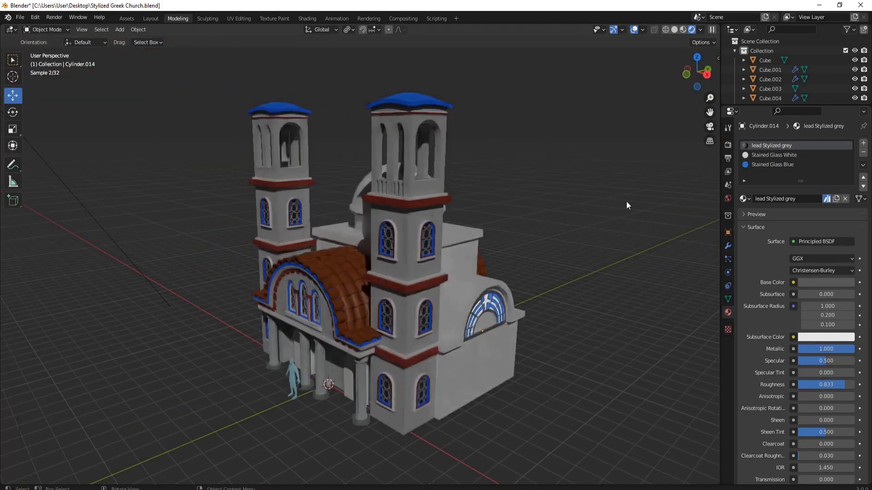
pyautogui.click(35, 17)
pyautogui.click(68, 152)
pyautogui.click(36, 176)
pyautogui.click(167, 53)
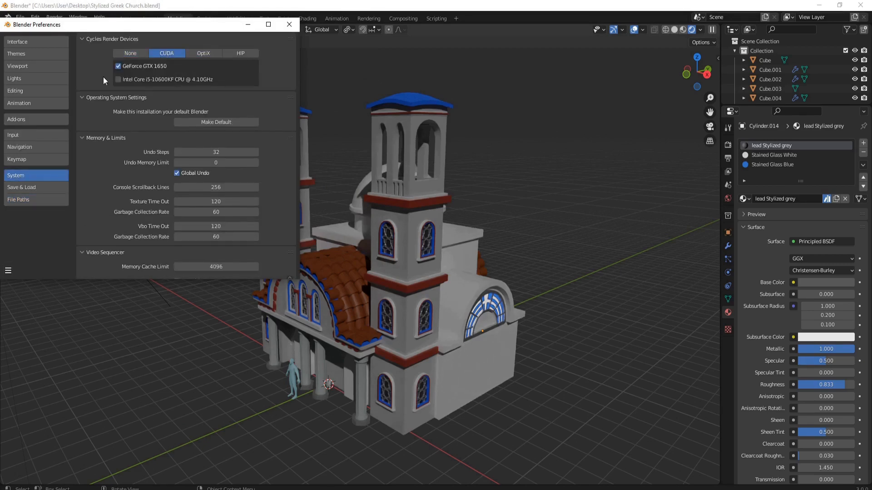
pyautogui.click(289, 25)
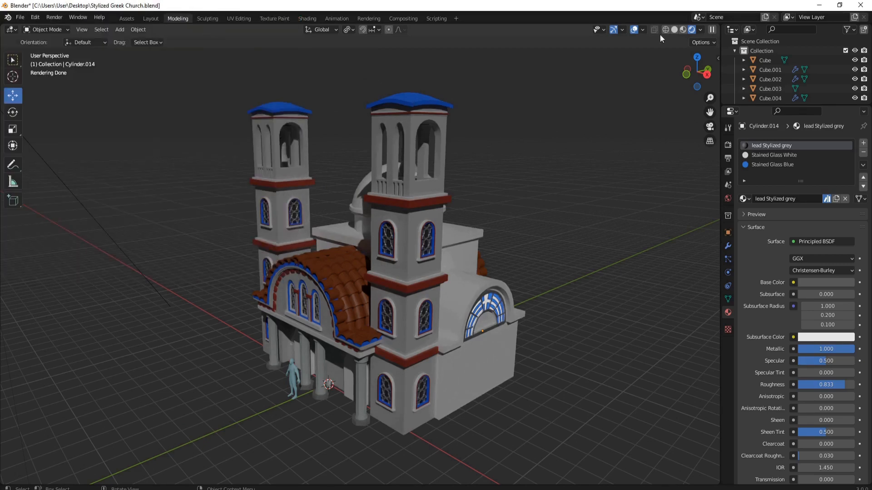
# Return to solid shading and add a new material named Brass to the bell tower object
pyautogui.click(674, 30)
pyautogui.scroll(4, 400, 182)
pyautogui.click(400, 195)
pyautogui.press('Tab')
pyautogui.moveTo(318, 181)
pyautogui.mouseDown(button='middle')
pyautogui.moveTo(436, 200)
pyautogui.moveTo(389, 157)
pyautogui.mouseUp(button='middle')
pyautogui.press('Tab')
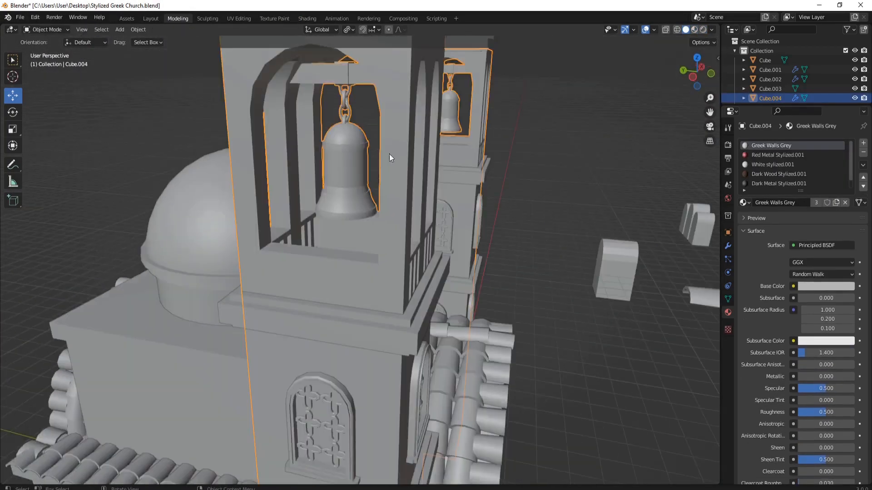
pyautogui.click(864, 143)
pyautogui.click(796, 203)
pyautogui.doubleClick(766, 184)
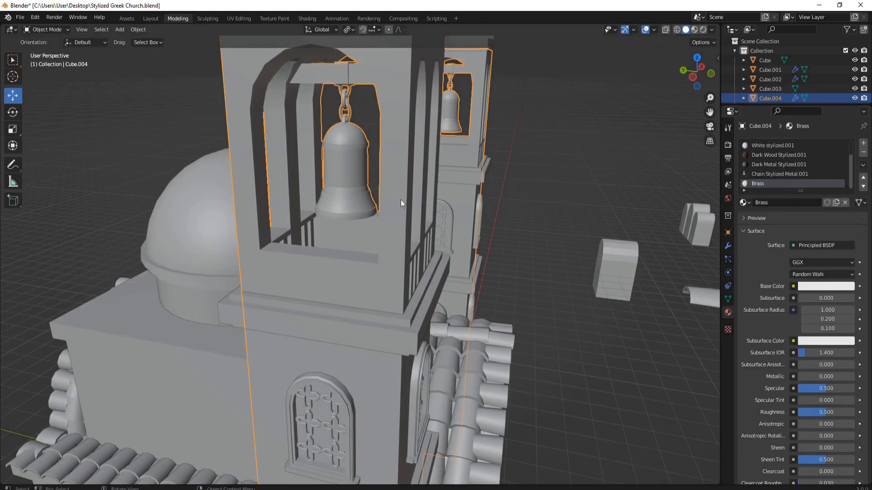
# Switch to material preview shading and assign the Brass material to the tower bell's faces
pyautogui.click(694, 30)
pyautogui.press('Tab')
pyautogui.click(759, 203)
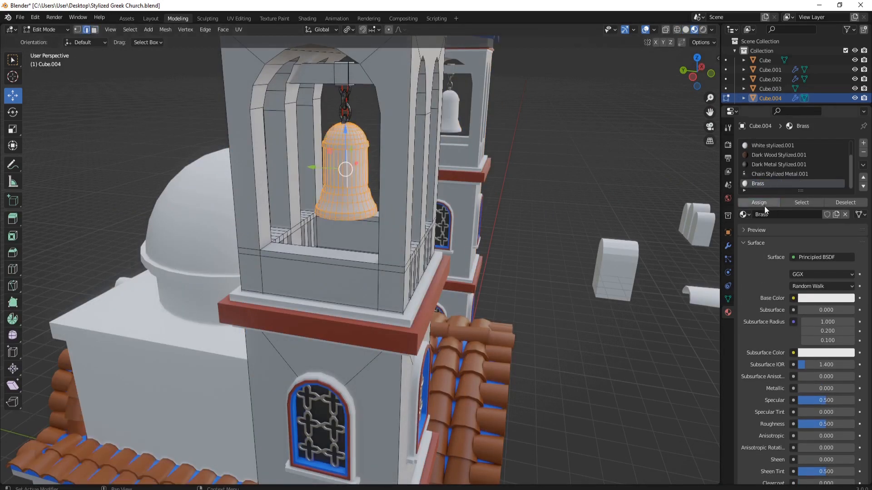
pyautogui.press('Tab')
# Give Brass an orange-gold base color and set its roughness to 0.421
pyautogui.click(826, 286)
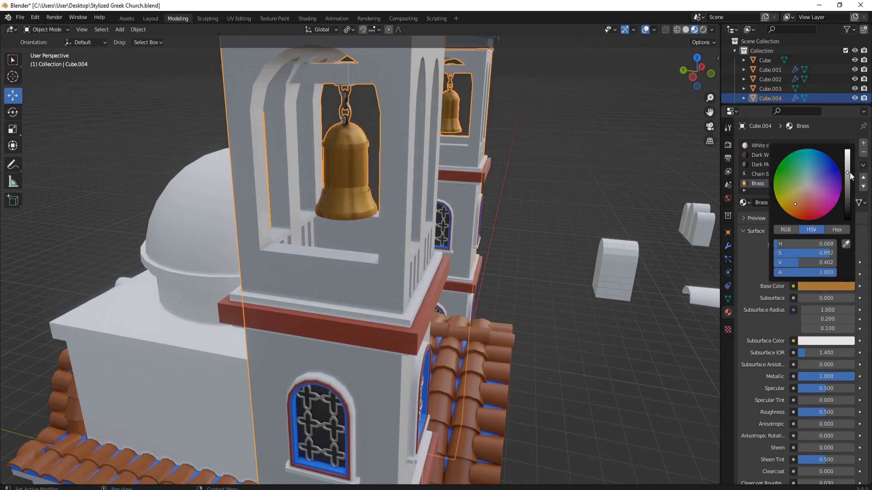
pyautogui.moveTo(825, 412); pyautogui.dragTo(821, 413)
pyautogui.moveTo(468, 223); pyautogui.dragTo(478, 241, button='middle')
pyautogui.scroll(-4, 440, 182)
pyautogui.click(559, 227)
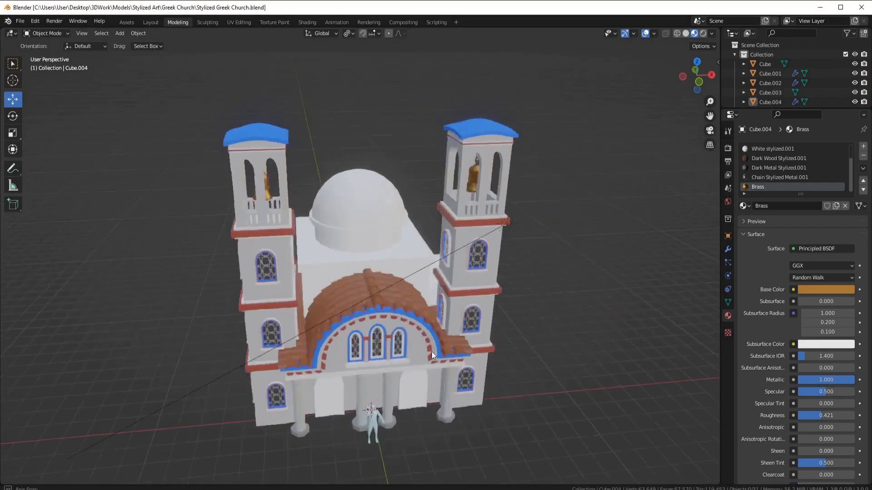
# Remove the Mirror modifier from the arched blocks in front of the church and open the remaining block for mesh editing
pyautogui.click(429, 328)
pyautogui.moveTo(430, 329); pyautogui.dragTo(551, 354, button='middle')
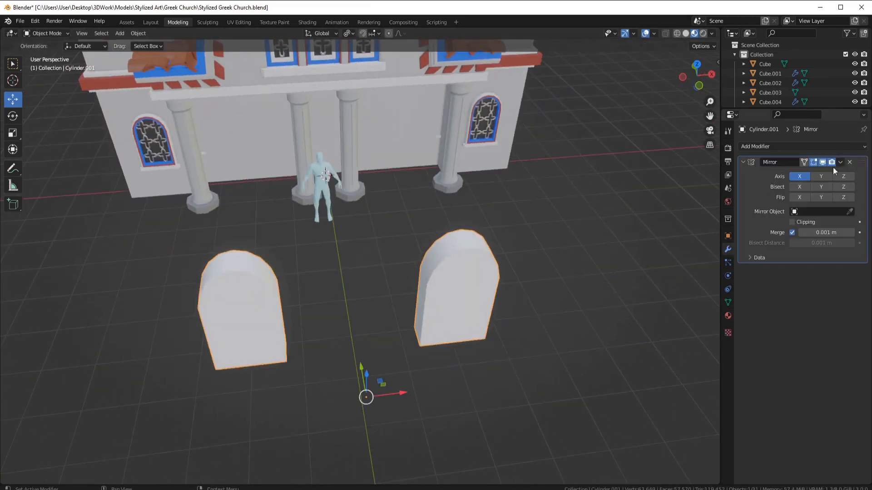
pyautogui.scroll(4, 439, 308)
pyautogui.press('Tab')
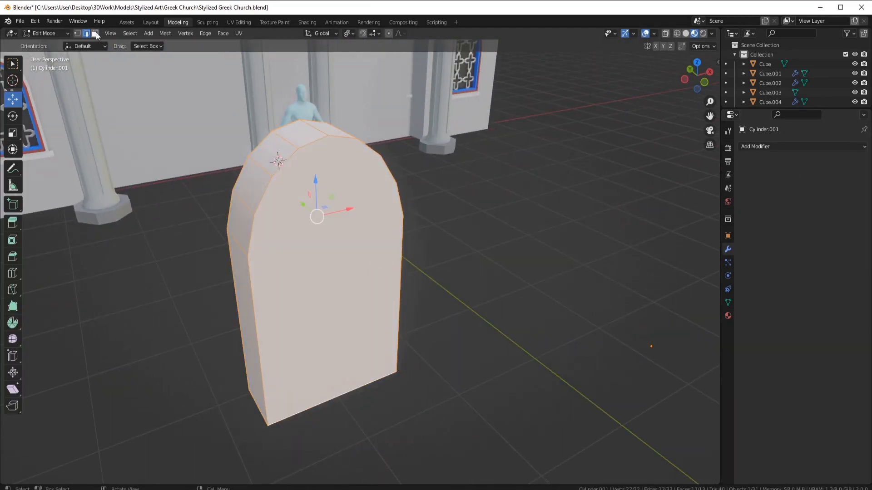
pyautogui.moveTo(299, 333); pyautogui.dragTo(326, 205, button='middle')
pyautogui.hotkey('ctrl', 'r')
pyautogui.click(329, 207)
pyautogui.rightClick(329, 207)
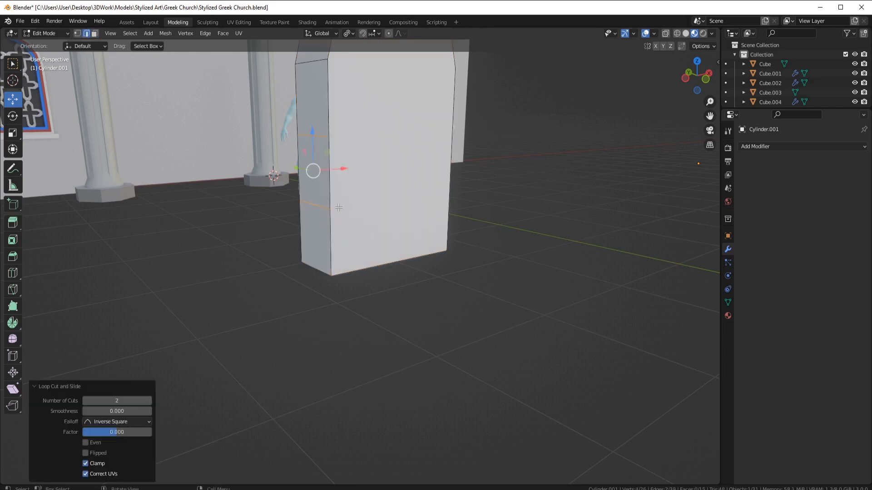
pyautogui.hotkey('ctrl', 'z')
# Add three evenly spaced loop cuts across one straight side of the arched block
pyautogui.hotkey('ctrl', 'r')
pyautogui.scroll(1, 329, 207)
pyautogui.click(329, 207)
pyautogui.rightClick(329, 207)
pyautogui.keyDown('shift'); pyautogui.scroll(3, 328, 207); pyautogui.keyUp('shift')
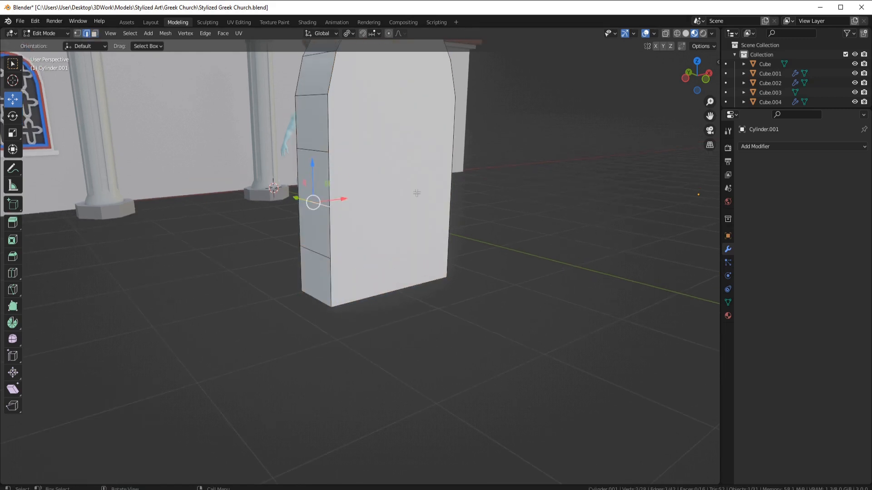
# Add three matching loop cuts across the opposite straight side of the arched block
pyautogui.moveTo(416, 193); pyautogui.dragTo(272, 204, button='middle')
pyautogui.scroll(-4, 272, 204)
pyautogui.scroll(4, 263, 245)
pyautogui.hotkey('ctrl', 'r')
pyautogui.scroll(2, 262, 245)
pyautogui.click(262, 245)
pyautogui.rightClick(262, 246)
pyautogui.moveTo(263, 245); pyautogui.dragTo(303, 176, button='middle')
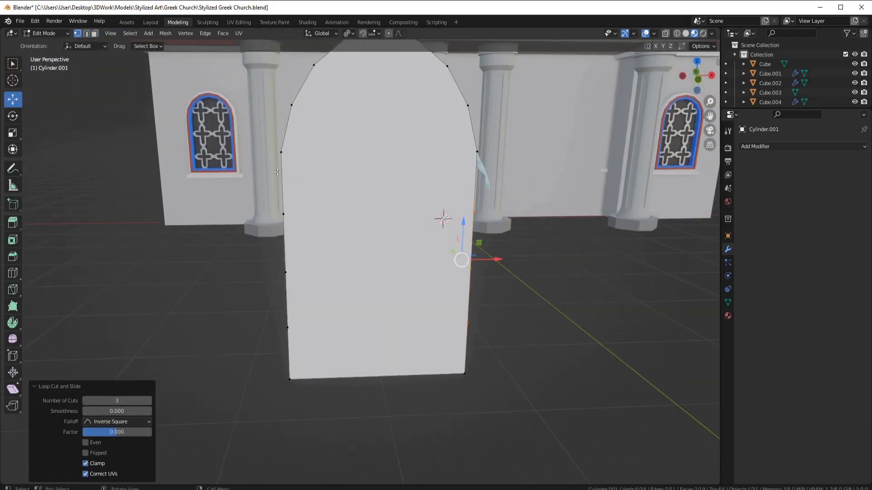
# Connect opposite side vertices of the arched block with horizontal edges at the arch's base and midway down the straight sides
pyautogui.click(281, 152)
pyautogui.keyDown('shift'); pyautogui.click(483, 151); pyautogui.keyUp('shift')
pyautogui.moveTo(463, 131); pyautogui.dragTo(470, 122, button='middle')
pyautogui.click(315, 226)
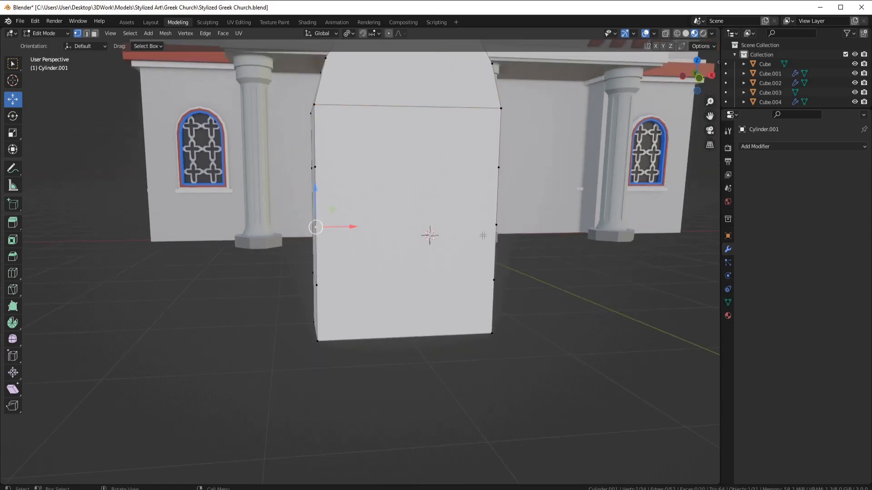
pyautogui.press('j')
pyautogui.scroll(-4, 497, 213)
pyautogui.moveTo(384, 303); pyautogui.dragTo(408, 336, button='middle')
# Add a centre cut to the arched block and connect its bottom and top vertices with a vertical edge
pyautogui.hotkey('ctrl', 'r')
pyautogui.click(405, 220)
pyautogui.click(400, 351)
pyautogui.keyDown('shift'); pyautogui.click(407, 177); pyautogui.keyUp('shift')
pyautogui.press('j')
# Duplicate the six front faces of the arched block and move the copy forward, clear of the block
pyautogui.scroll(2, 483, 180)
pyautogui.keyDown('shift'); pyautogui.click(436, 251); pyautogui.keyUp('shift')
pyautogui.keyDown('shift'); pyautogui.click(386, 272); pyautogui.keyUp('shift')
pyautogui.keyDown('shift'); pyautogui.click(383, 345); pyautogui.keyUp('shift')
pyautogui.keyDown('shift'); pyautogui.click(440, 334); pyautogui.keyUp('shift')
pyautogui.moveTo(359, 229); pyautogui.dragTo(415, 257, button='middle')
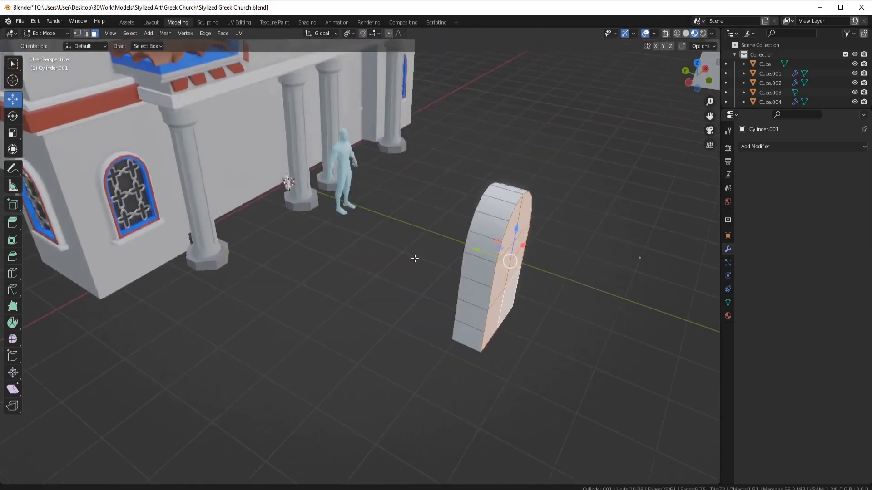
pyautogui.hotkey('shift', 'd')
pyautogui.moveTo(347, 231); pyautogui.dragTo(411, 251)
# Inset the six duplicated faces individually to outline the door panels
pyautogui.press('i')
pyautogui.click(480, 176)
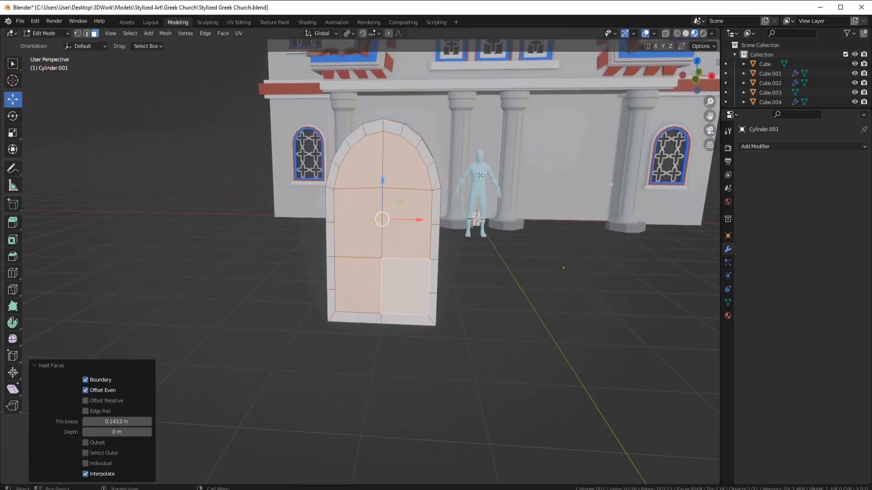
pyautogui.scroll(2, 485, 179)
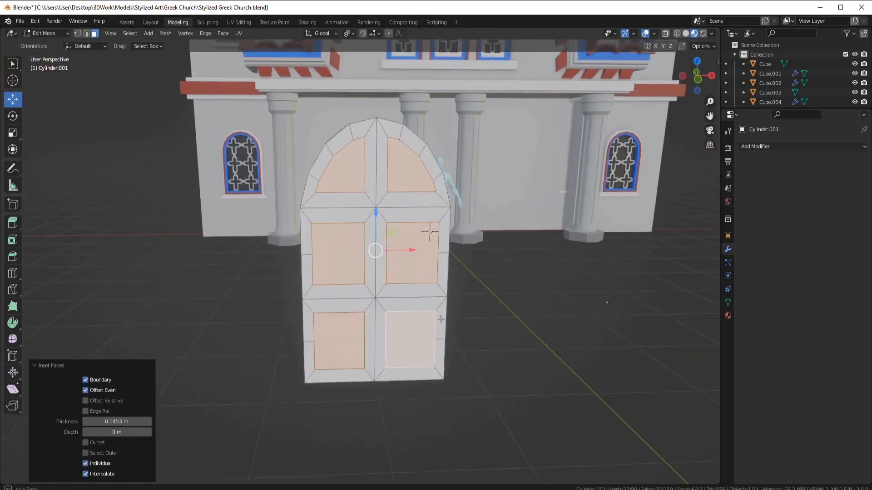
pyautogui.hotkey('ctrl', 'z')
pyautogui.click(476, 183)
# Push the six inset faces back into the door and inset them again to form recessed, sloped-edge panels
pyautogui.moveTo(477, 183); pyautogui.dragTo(409, 283, button='middle')
pyautogui.click(457, 302)
pyautogui.keyDown('shift'); pyautogui.moveTo(446, 82); pyautogui.dragTo(468, 217, button='middle'); pyautogui.keyUp('shift')
pyautogui.click(484, 136)
pyautogui.click(361, 213)
pyautogui.scroll(-4, 361, 214)
pyautogui.moveTo(361, 214); pyautogui.dragTo(317, 203, button='middle')
pyautogui.press('Tab')
pyautogui.press('Tab')
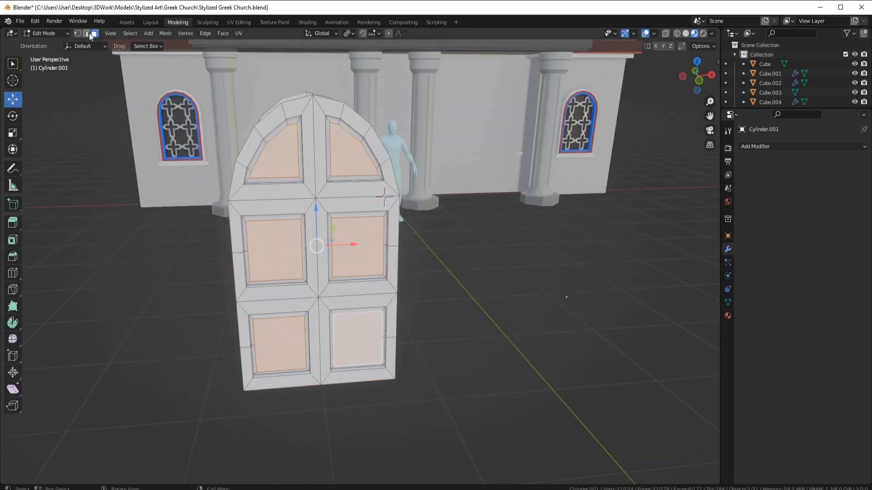
# Mark the door's vertical centre edges as a seam and split the two door leaves apart along it
pyautogui.rightClick(450, 406)
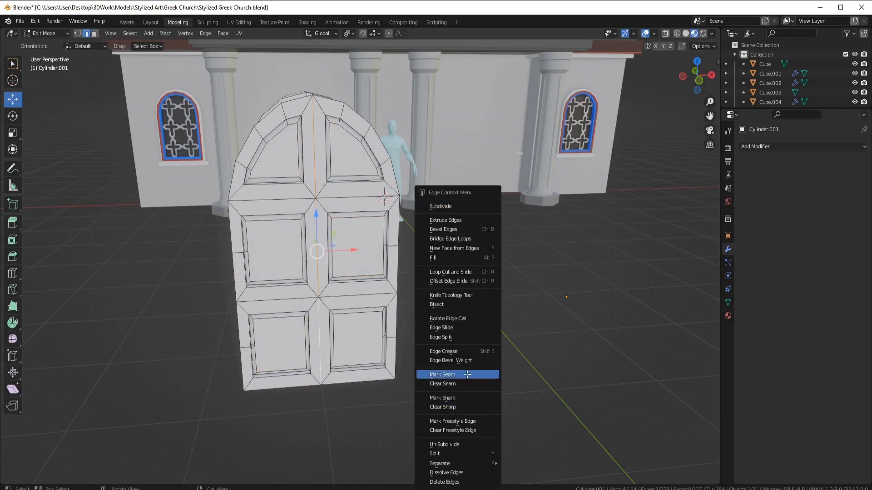
pyautogui.click(466, 374)
pyautogui.press('3')
pyautogui.click(349, 189)
pyautogui.hotkey('ctrl', 'l')
pyautogui.press('y')
pyautogui.press('g')
pyautogui.rightClick(420, 139)
# Separate the plain arched block from the panelled door into its own object
pyautogui.press('a')
pyautogui.moveTo(385, 118); pyautogui.dragTo(414, 142, button='middle')
pyautogui.click(274, 119)
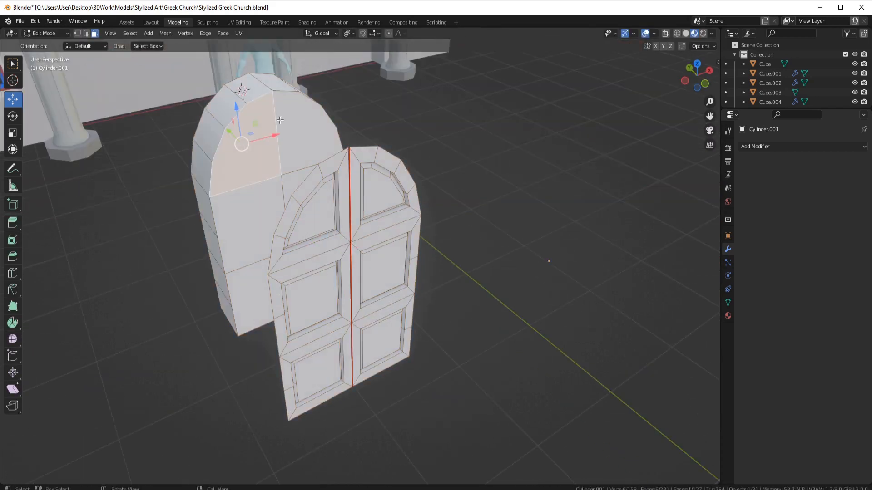
pyautogui.hotkey('ctrl', 'l')
pyautogui.press('p')
pyautogui.press('s')
pyautogui.press('Tab')
pyautogui.click(309, 139)
pyautogui.hotkey('ctrl', 'z')
pyautogui.hotkey('ctrl', 'z')
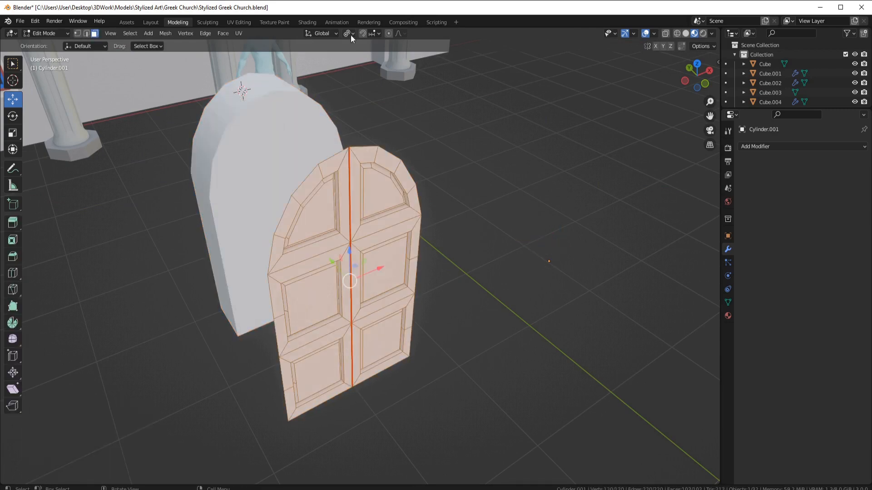
# Scale the two door leaves about their individual origins to open a narrow gap between them
pyautogui.click(375, 76)
pyautogui.press('KP_1')
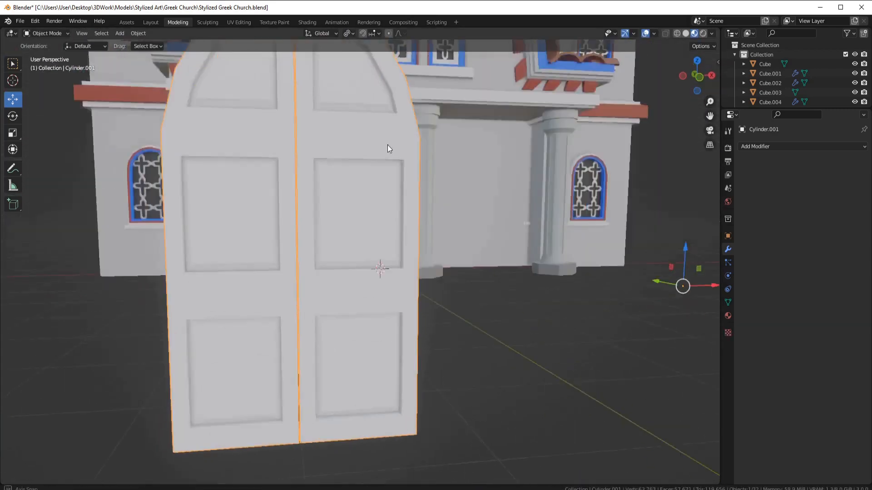
pyautogui.moveTo(388, 145); pyautogui.dragTo(269, 187, button='middle')
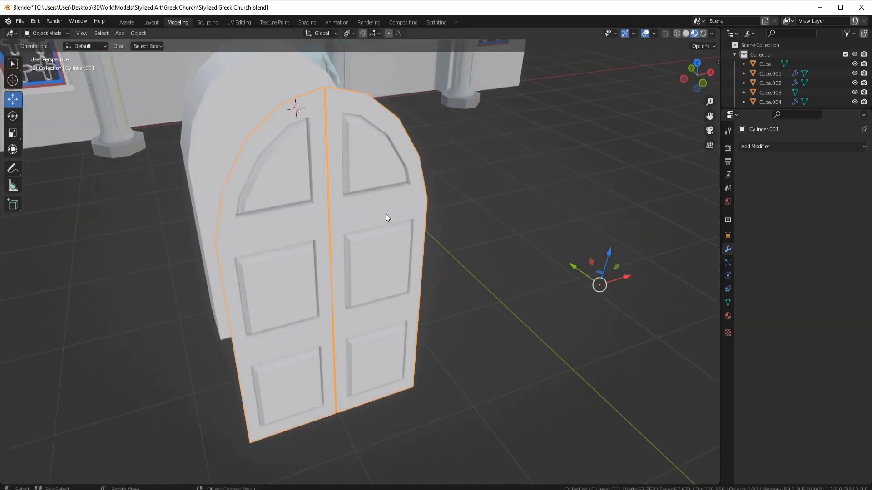
pyautogui.moveTo(385, 214); pyautogui.dragTo(459, 155, button='middle')
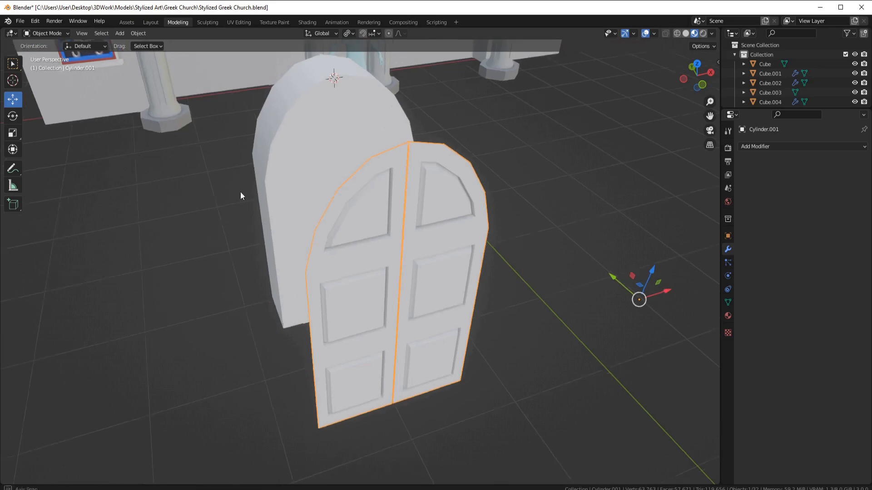
# Copy the arched block's outer side faces forward around the door and delete the original block
pyautogui.moveTo(240, 192); pyautogui.dragTo(139, 87, button='middle')
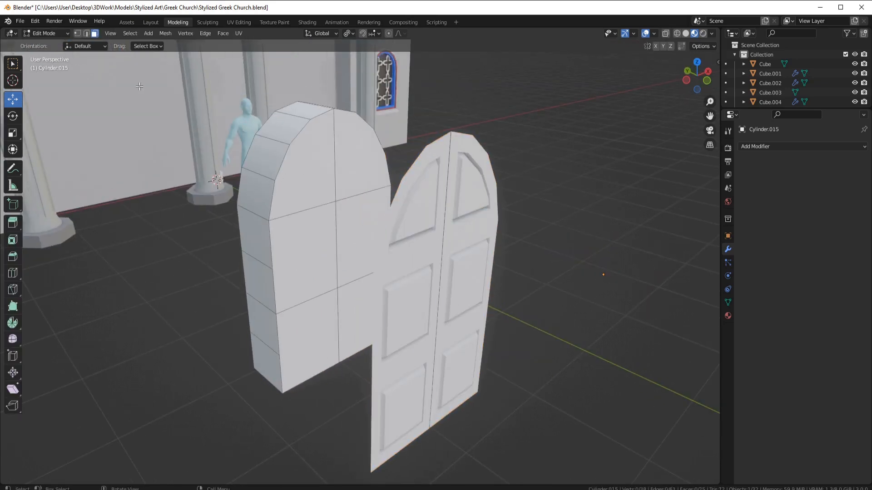
pyautogui.keyDown('ctrl'); pyautogui.click(485, 361); pyautogui.keyUp('ctrl')
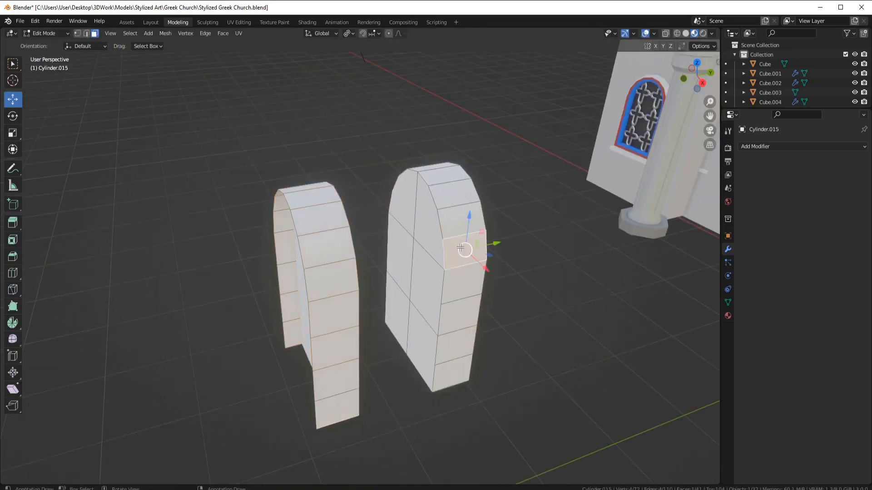
pyautogui.press('Delete')
pyautogui.scroll(3, 353, 280)
pyautogui.moveTo(251, 42); pyautogui.dragTo(300, 48, button='middle')
# Apply all transforms to the arch strip around the door and set its origin to its geometry
pyautogui.press('Tab')
pyautogui.hotkey('ctrl', 'a')
pyautogui.click(484, 270)
pyautogui.rightClick(483, 290)
pyautogui.moveTo(483, 300)
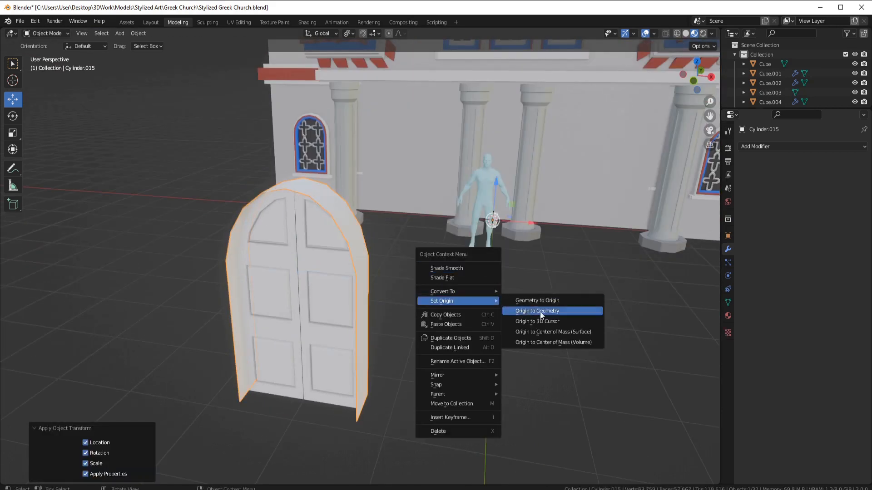
pyautogui.click(540, 311)
pyautogui.rightClick(462, 283)
# Thicken the arch strip with a Solidify modifier set to -0.11 m and scale the arch along the Y axis
pyautogui.click(772, 148)
pyautogui.click(694, 298)
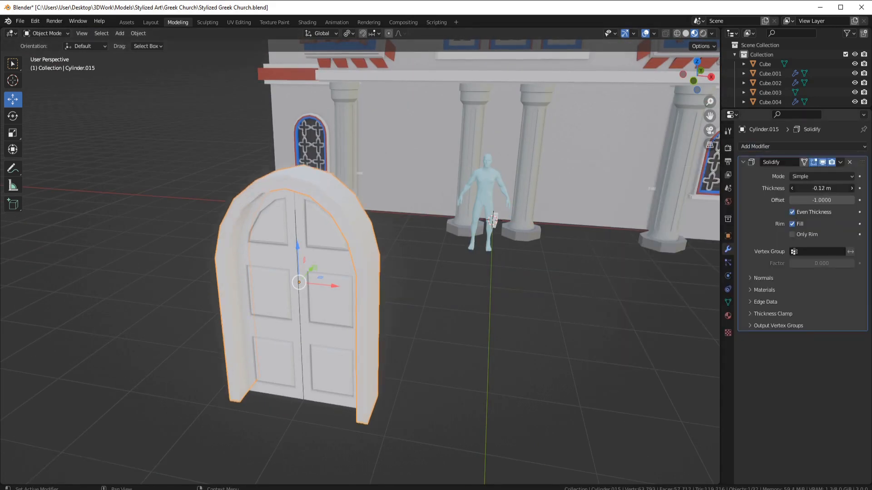
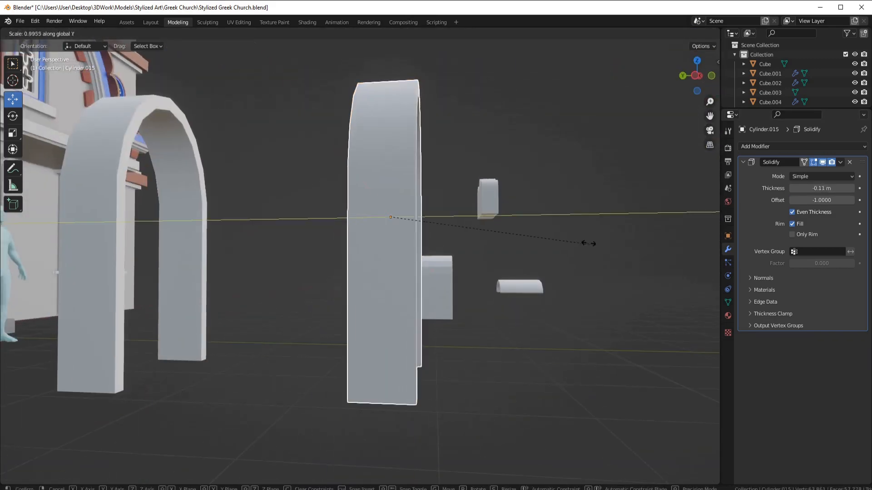
pyautogui.click(536, 237)
pyautogui.moveTo(536, 237); pyautogui.dragTo(493, 227, button='middle')
# Apply the Solidify modifier on the door frame and set the frame's origin to its geometry
pyautogui.hotkey('ctrl', 'a')
pyautogui.press('Tab')
pyautogui.click(433, 168)
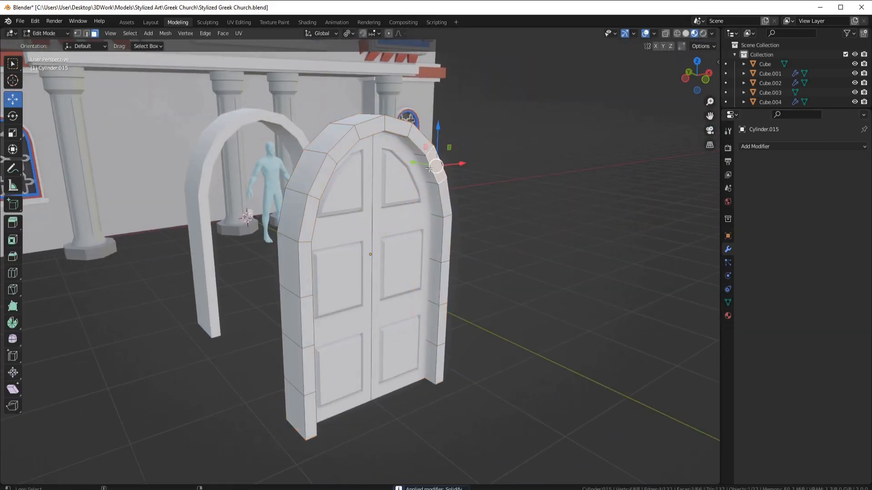
pyautogui.rightClick(411, 173)
pyautogui.moveTo(412, 180)
pyautogui.click(469, 193)
pyautogui.press('Tab')
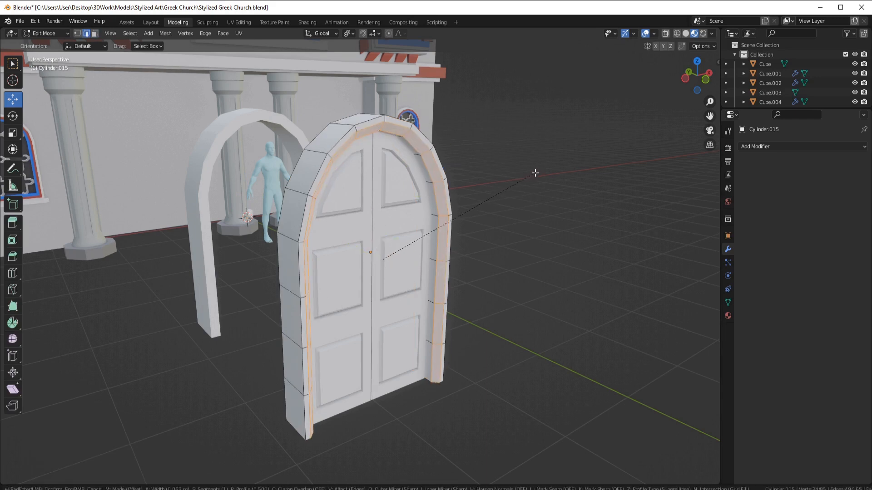
# Bevel the frame's inner front edge loop by 0.0681 m with 2 segments, using a reset custom profile curve with one rounded point
pyautogui.click(537, 173)
pyautogui.click(134, 473)
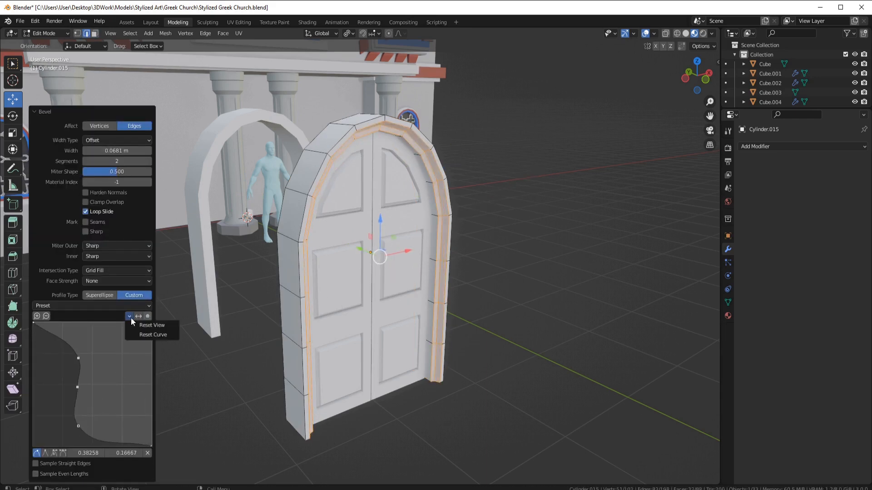
pyautogui.click(153, 334)
pyautogui.click(80, 380)
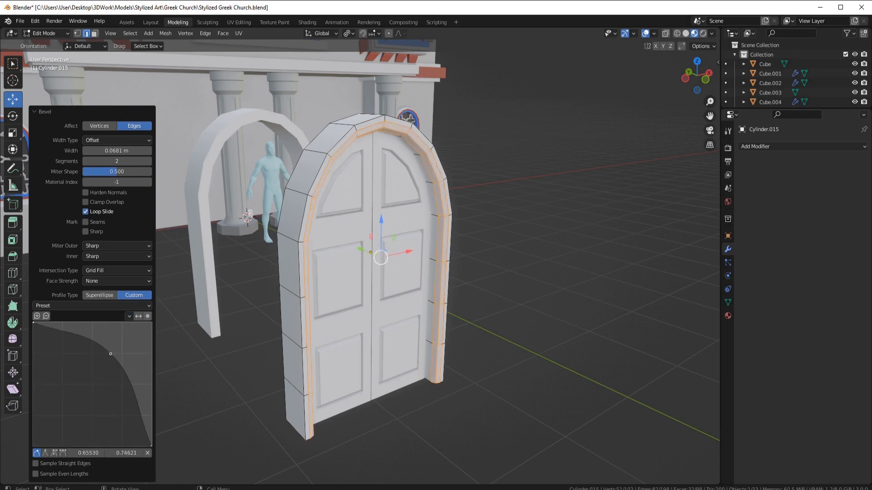
pyautogui.moveTo(318, 273); pyautogui.dragTo(363, 291, button='middle')
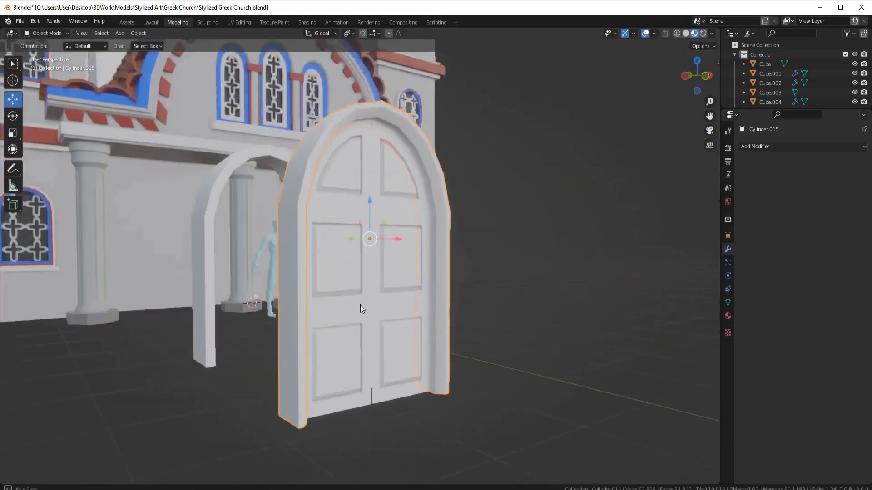
pyautogui.moveTo(360, 305); pyautogui.dragTo(323, 309, button='middle')
pyautogui.press('Tab')
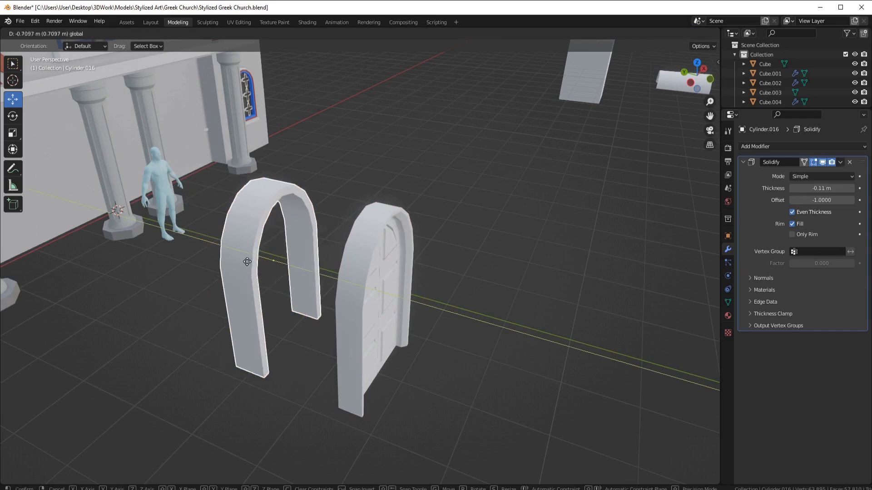
# Move the spare arch behind the door along the Y axis toward the door frame and apply its Solidify modifier
pyautogui.click(279, 269)
pyautogui.moveTo(280, 270); pyautogui.dragTo(278, 273, button='middle')
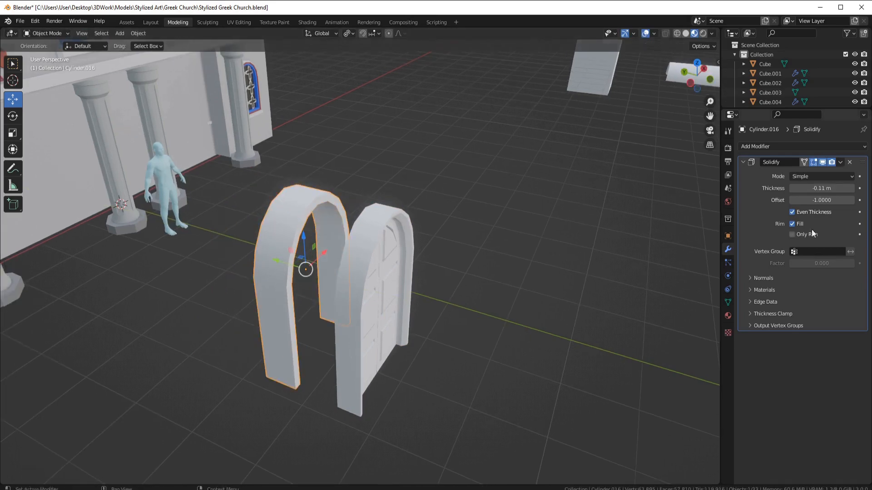
pyautogui.hotkey('ctrl', 'a')
# Duplicate the spare arch's outer side faces, move the copy around the door frame and delete the original arch geometry
pyautogui.click(94, 34)
pyautogui.click(280, 372)
pyautogui.keyDown('ctrl'); pyautogui.click(296, 198); pyautogui.keyUp('ctrl')
pyautogui.moveTo(409, 273); pyautogui.dragTo(284, 272, button='middle')
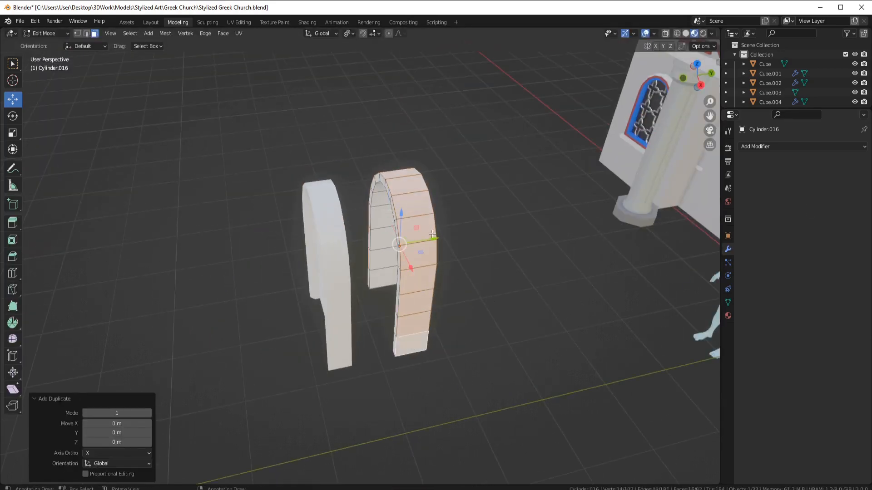
pyautogui.moveTo(432, 235); pyautogui.dragTo(359, 251)
pyautogui.click(417, 230)
pyautogui.press('l')
pyautogui.press('x')
pyautogui.click(413, 275)
# Apply all transforms to the new outer arch strip and set its origin to its geometry
pyautogui.press('Tab')
pyautogui.hotkey('ctrl', 'a')
pyautogui.click(402, 271)
pyautogui.rightClick(380, 272)
pyautogui.click(410, 282)
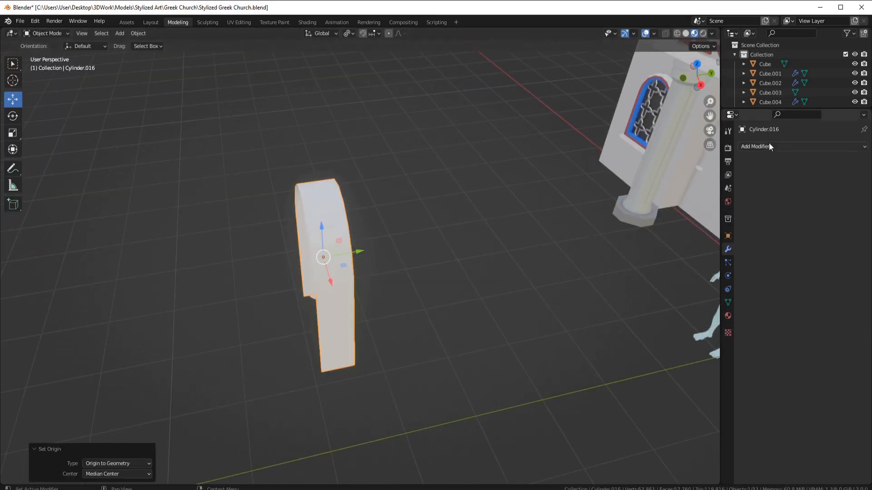
# Thicken the outer arch strip outward with a Solidify modifier and apply the modifier
pyautogui.click(770, 145)
pyautogui.click(685, 307)
pyautogui.moveTo(545, 296); pyautogui.dragTo(610, 292, button='middle')
pyautogui.moveTo(821, 188); pyautogui.dragTo(803, 188)
pyautogui.scroll(3, 533, 233)
pyautogui.moveTo(446, 249); pyautogui.dragTo(517, 250, button='middle')
pyautogui.moveTo(821, 188); pyautogui.dragTo(815, 188)
pyautogui.hotkey('ctrl', 'a')
# Shrink the outer arch's segments about their individual origins so they become separate stone blocks with narrow gaps
pyautogui.press('Tab')
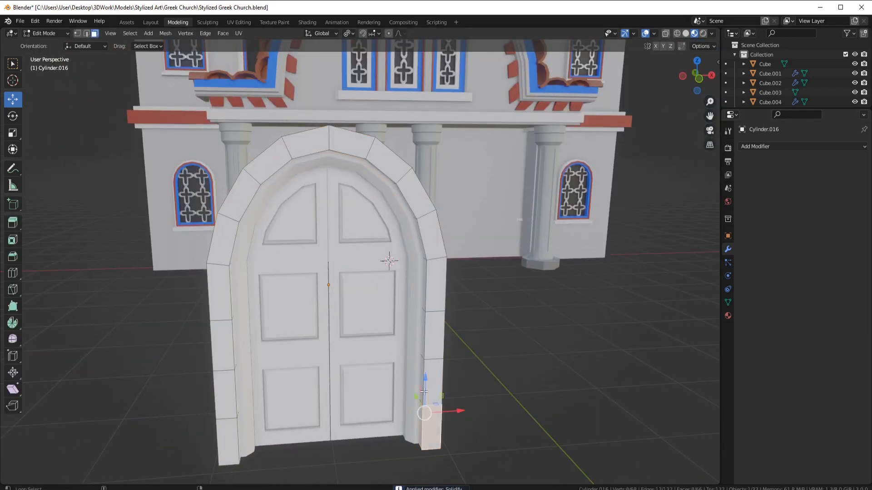
pyautogui.click(380, 71)
pyautogui.press('KP_1')
pyautogui.press('s')
pyautogui.click(490, 144)
# Delete the two bottom end faces of the stone arch and close all open block sides with Fill Holes
pyautogui.moveTo(417, 267); pyautogui.dragTo(404, 186, button='middle')
pyautogui.click(187, 364)
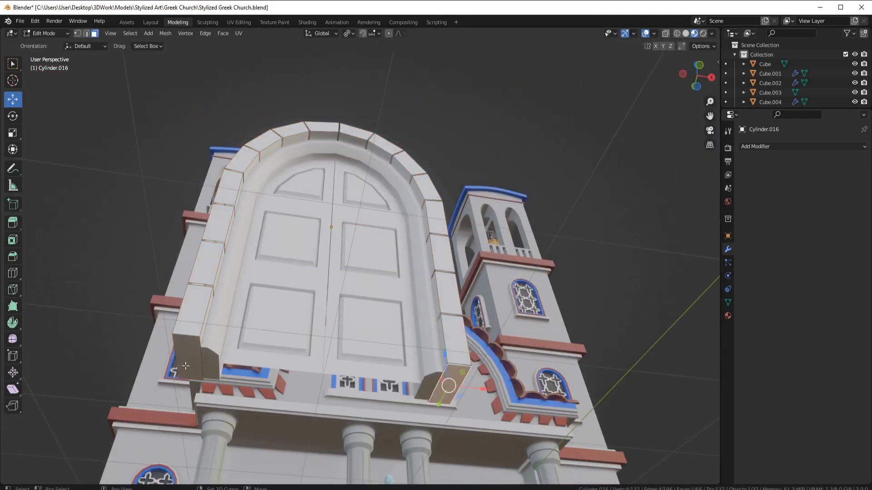
pyautogui.keyDown('shift'); pyautogui.click(447, 383); pyautogui.keyUp('shift')
pyautogui.press('x')
pyautogui.click(258, 348)
pyautogui.moveTo(293, 300); pyautogui.dragTo(296, 352, button='middle')
pyautogui.press('a')
pyautogui.click(166, 33)
pyautogui.moveTo(181, 242)
pyautogui.click(265, 325)
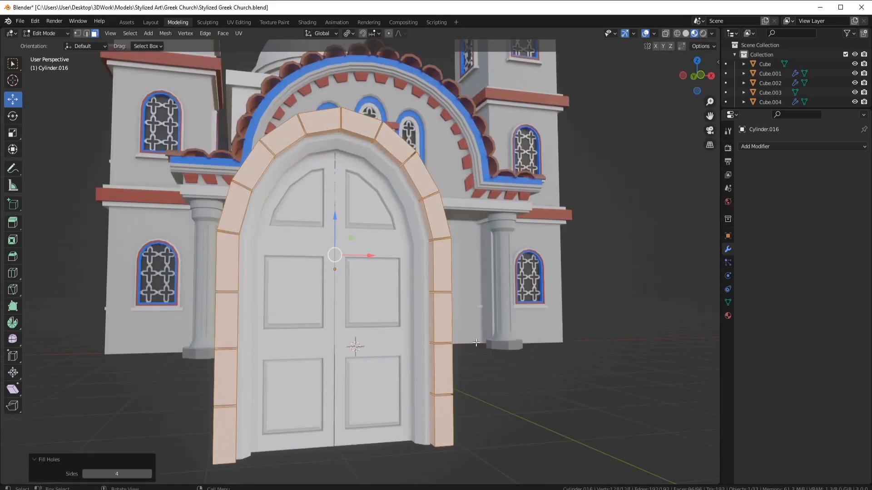
# Apply all transforms to the stone arch and centre its origin on its geometry
pyautogui.scroll(2, 386, 290)
pyautogui.moveTo(386, 291); pyautogui.dragTo(660, 189, button='middle')
pyautogui.press('Tab')
pyautogui.hotkey('ctrl', 'a')
pyautogui.click(534, 208)
pyautogui.rightClick(535, 209)
pyautogui.moveTo(535, 208)
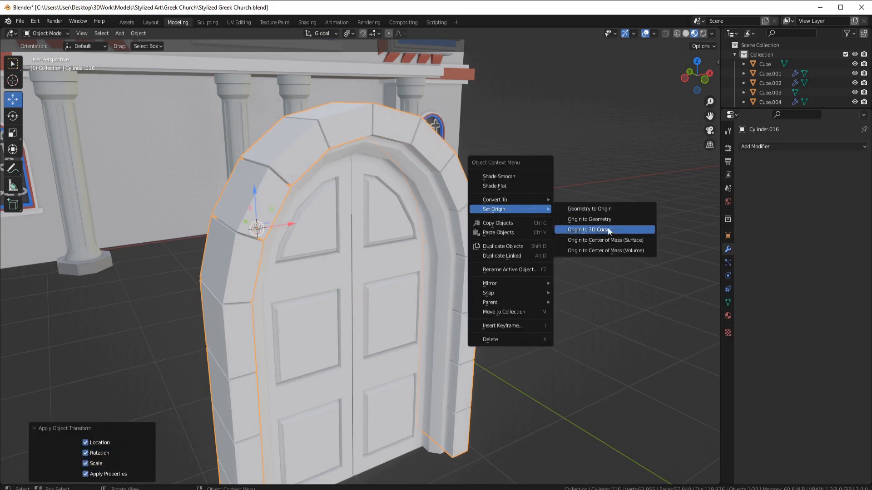
pyautogui.click(607, 227)
# Add a Bevel modifier with an amount of 0.01 m to the stone arch and apply it
pyautogui.click(801, 146)
pyautogui.click(700, 183)
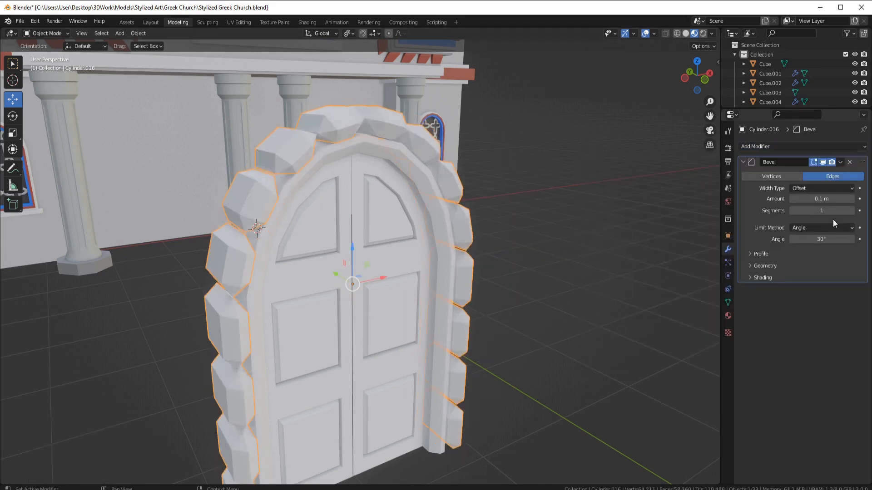
pyautogui.click(793, 199)
pyautogui.click(793, 199)
pyautogui.click(793, 199)
pyautogui.click(793, 199)
pyautogui.click(793, 198)
pyautogui.moveTo(558, 217); pyautogui.dragTo(509, 213, button='middle')
pyautogui.press('Tab')
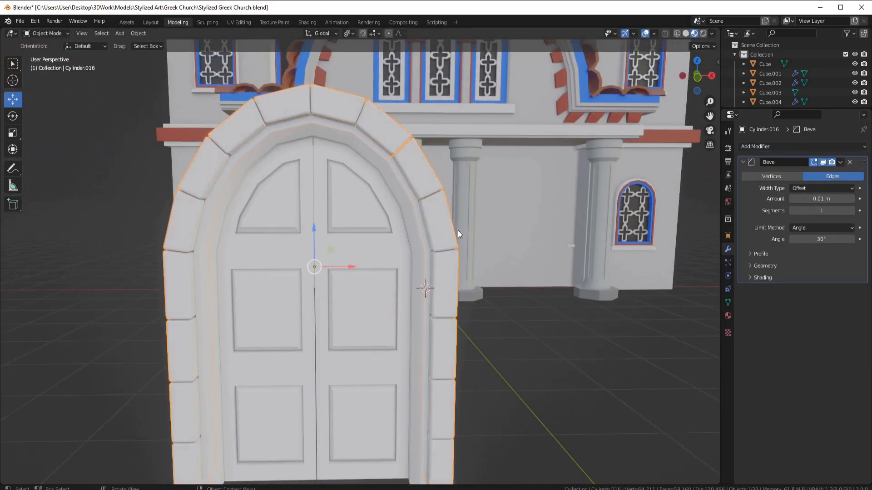
pyautogui.scroll(-5, 459, 233)
pyautogui.moveTo(459, 232); pyautogui.dragTo(508, 267, button='middle')
pyautogui.hotkey('ctrl', 'a')
# Join the stone arch, the door leaves and the inner frame into one object
pyautogui.press('KP_7')
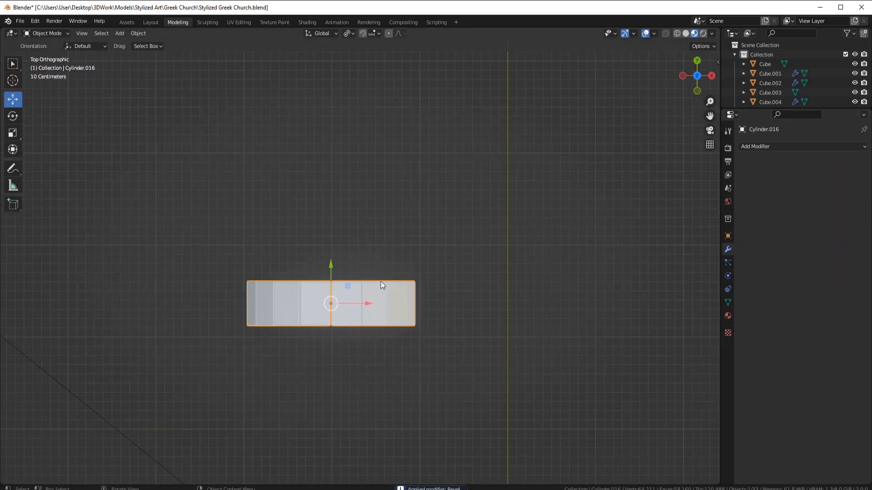
pyautogui.scroll(1, 376, 289)
pyautogui.moveTo(375, 290); pyautogui.dragTo(395, 245, button='middle')
pyautogui.keyDown('shift'); pyautogui.click(396, 245); pyautogui.keyUp('shift')
pyautogui.keyDown('shift'); pyautogui.click(421, 236); pyautogui.keyUp('shift')
pyautogui.hotkey('ctrl', 'j')
# Bisect the entire door assembly in top view parallel to the X axis near its rear, clearing the outer side
pyautogui.press('KP_7')
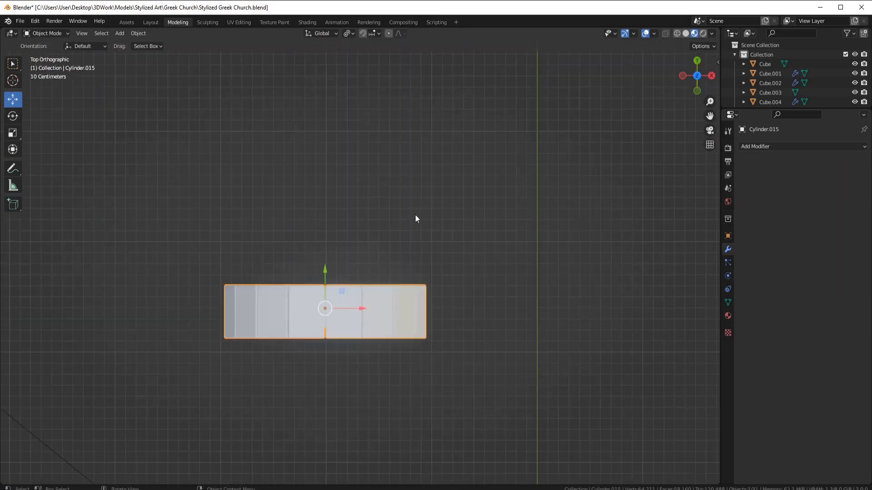
pyautogui.press('Tab')
pyautogui.click(300, 274)
pyautogui.scroll(3, 329, 306)
pyautogui.keyDown('shift'); pyautogui.moveTo(329, 307); pyautogui.dragTo(360, 271, button='middle'); pyautogui.keyUp('shift')
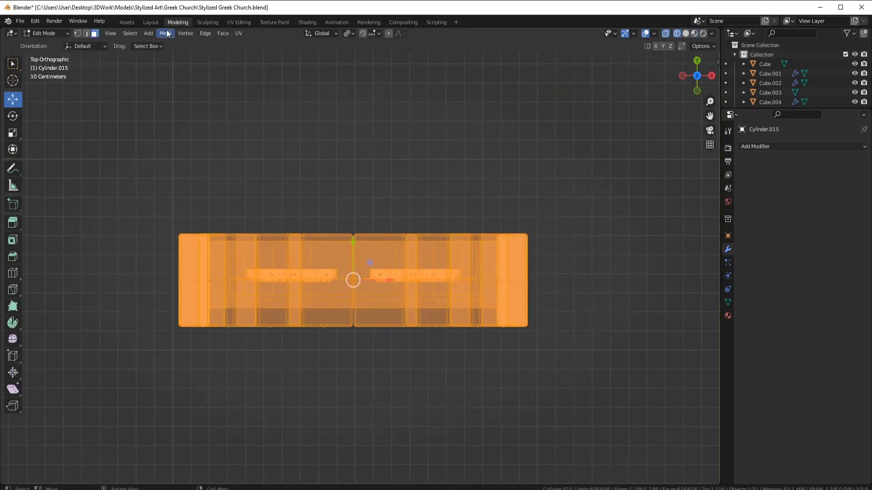
pyautogui.click(166, 34)
pyautogui.click(175, 127)
pyautogui.moveTo(159, 252); pyautogui.dragTo(547, 256)
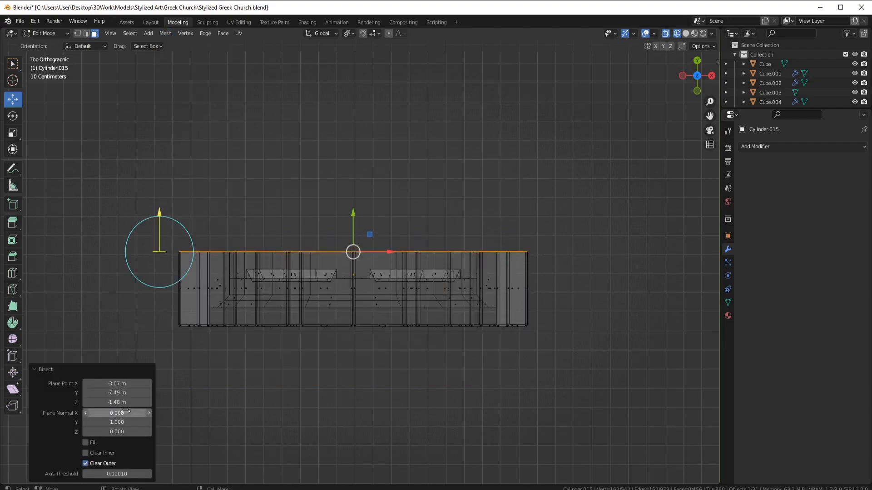
# Move the joined door assembly along the Y axis to the church's front wall
pyautogui.press('Tab')
pyautogui.moveTo(421, 254)
pyautogui.mouseDown(button='middle')
pyautogui.moveTo(446, 281)
pyautogui.moveTo(468, 274)
pyautogui.mouseUp(button='middle')
pyautogui.scroll(-4, 408, 267)
pyautogui.press('z')
pyautogui.click(394, 264)
pyautogui.keyDown('shift'); pyautogui.moveTo(321, 267); pyautogui.dragTo(384, 300, button='middle'); pyautogui.keyUp('shift')
pyautogui.press('g')
pyautogui.press('y')
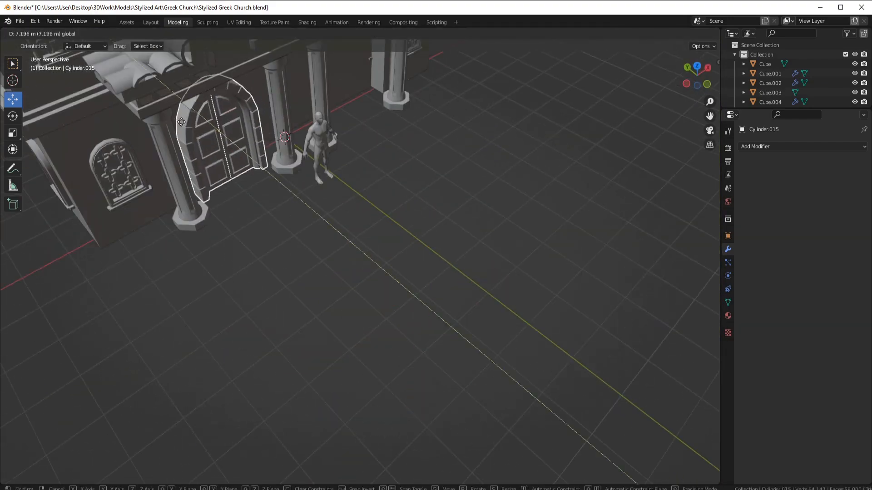
pyautogui.moveTo(182, 122); pyautogui.dragTo(177, 119)
# Position the door between two front columns and shift it about 0.28 m along Y to seat it in the wall
pyautogui.press('KP_1')
pyautogui.scroll(-1, 295, 144)
pyautogui.keyDown('shift'); pyautogui.moveTo(405, 248); pyautogui.dragTo(282, 275, button='middle'); pyautogui.keyUp('shift')
pyautogui.scroll(5, 363, 282)
pyautogui.moveTo(431, 295); pyautogui.dragTo(454, 278)
pyautogui.scroll(-4, 455, 278)
pyautogui.moveTo(456, 277); pyautogui.dragTo(340, 274, button='middle')
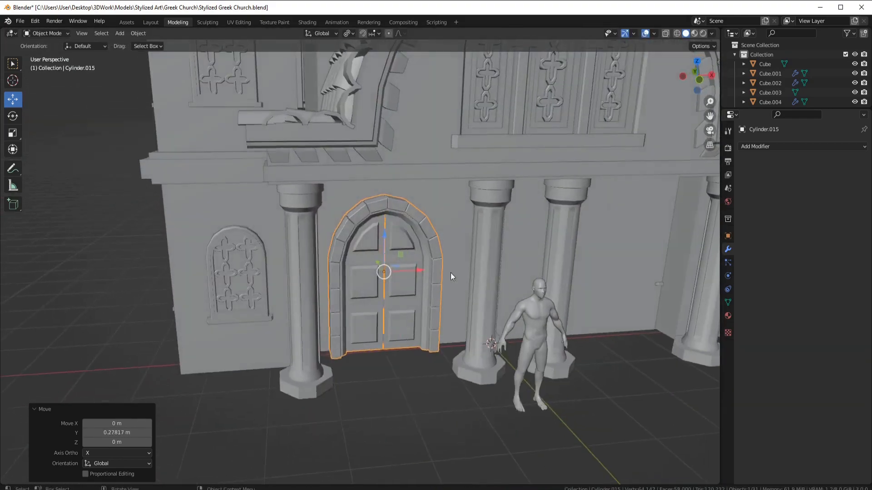
# Select every block of the door's stone arch as linked geometry and nudge the blocks slightly relative to the frame
pyautogui.scroll(5, 450, 272)
pyautogui.moveTo(452, 299); pyautogui.dragTo(440, 275, button='middle')
pyautogui.press('Tab')
pyautogui.click(553, 435)
pyautogui.press('l')
pyautogui.press('l')
pyautogui.press('l')
pyautogui.press('l')
pyautogui.press('l')
pyautogui.press('l')
pyautogui.press('l')
pyautogui.press('l')
pyautogui.moveTo(422, 68); pyautogui.dragTo(392, 70, button='middle')
pyautogui.press('l')
pyautogui.press('l')
pyautogui.press('l')
pyautogui.press('l')
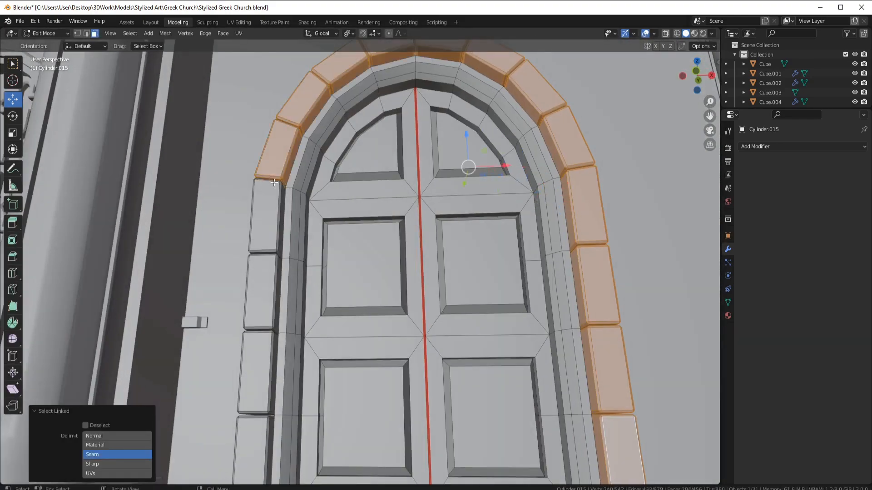
pyautogui.press('l')
pyautogui.press('l')
pyautogui.press('l')
pyautogui.press('l')
pyautogui.scroll(-5, 318, 354)
pyautogui.moveTo(386, 332); pyautogui.dragTo(434, 375, button='middle')
pyautogui.scroll(4, 418, 281)
pyautogui.moveTo(366, 166); pyautogui.dragTo(372, 171)
# Set the door assembly's origin to the 3D cursor at the church's centre
pyautogui.press('Tab')
pyautogui.scroll(-5, 499, 250)
pyautogui.moveTo(543, 272); pyautogui.dragTo(400, 282, button='middle')
pyautogui.scroll(-6, 463, 274)
pyautogui.scroll(3, 402, 290)
pyautogui.rightClick(404, 338)
pyautogui.moveTo(404, 339)
pyautogui.click(468, 360)
# Add a Mirror modifier to the door to create its counterpart across the facade, and save the file
pyautogui.click(775, 145)
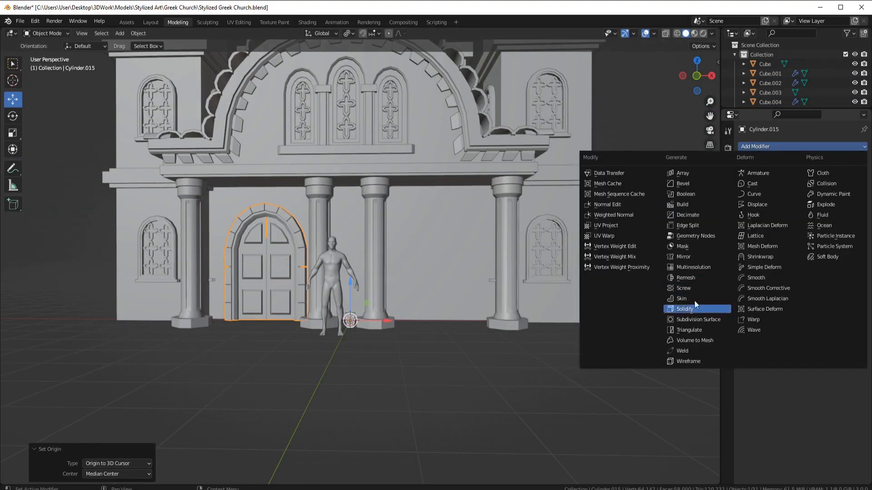
pyautogui.click(683, 257)
pyautogui.scroll(-6, 590, 284)
pyautogui.moveTo(469, 266); pyautogui.dragTo(422, 292, button='middle')
pyautogui.hotkey('ctrl', 's')
# Add a cube and move it about 14.5 m along negative Y, in front of the church
pyautogui.hotkey('shift', 'a')
pyautogui.click(441, 279)
pyautogui.scroll(-4, 395, 290)
pyautogui.moveTo(349, 277); pyautogui.dragTo(344, 344)
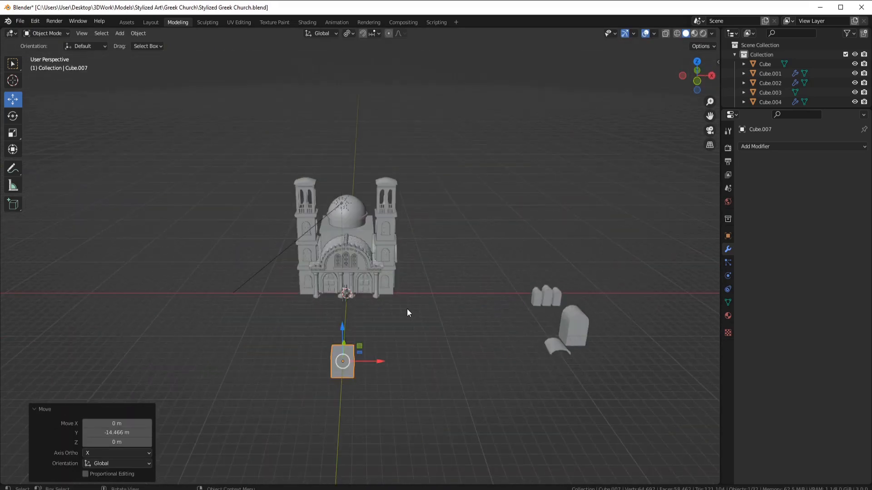
# Show the scene in Material Preview shading and give the doors the existing Stone material
pyautogui.press('KP_1')
pyautogui.click(693, 33)
pyautogui.scroll(9, 386, 222)
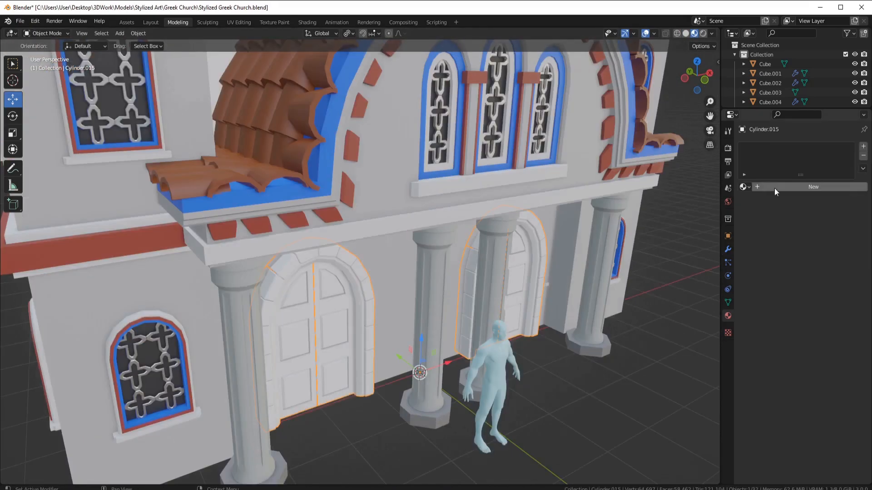
pyautogui.click(745, 186)
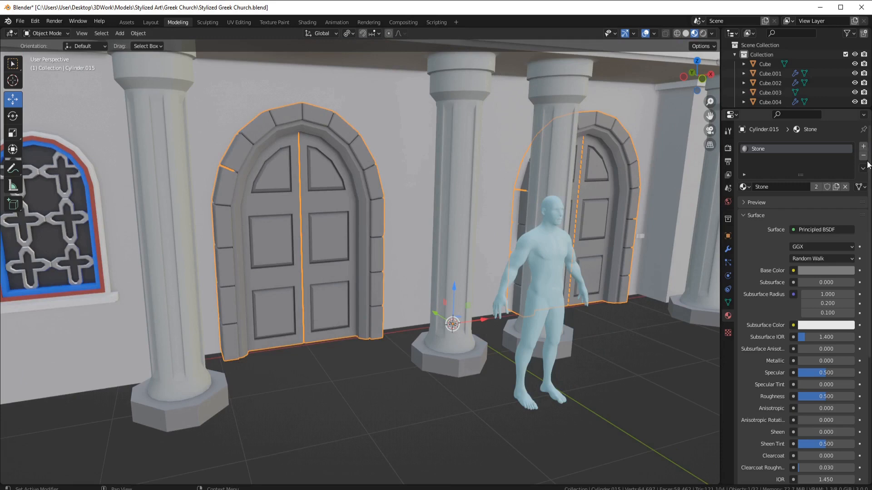
# Add the existing Marbel material as a second slot and assign it to the door's inner frame
pyautogui.click(745, 186)
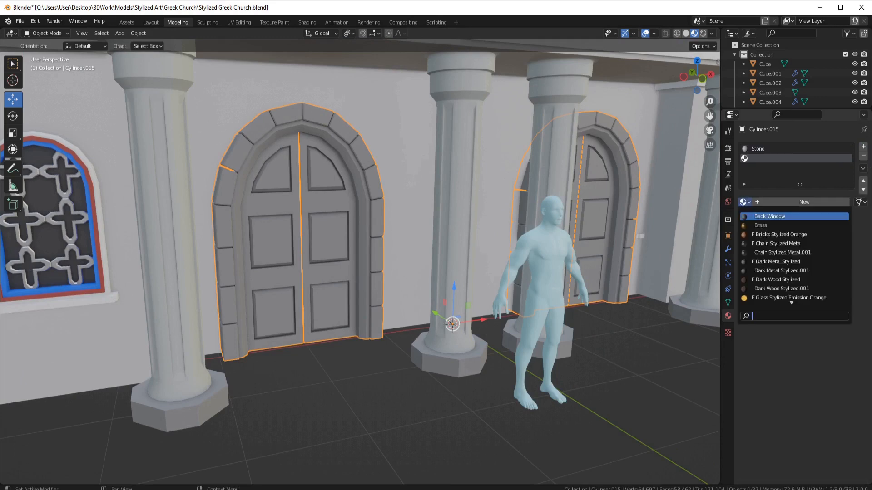
pyautogui.press('Tab')
pyautogui.hotkey('ctrl', 'l')
pyautogui.press('Tab')
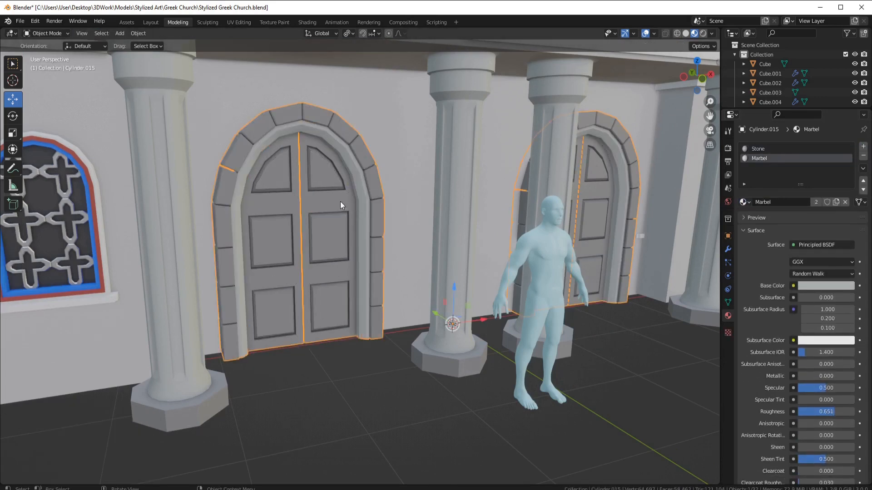
# Assign the Greek Blue Paint material to the door leaves in a third slot and save the file
pyautogui.press('Tab')
pyautogui.click(330, 202)
pyautogui.press('l')
pyautogui.click(863, 147)
pyautogui.click(746, 214)
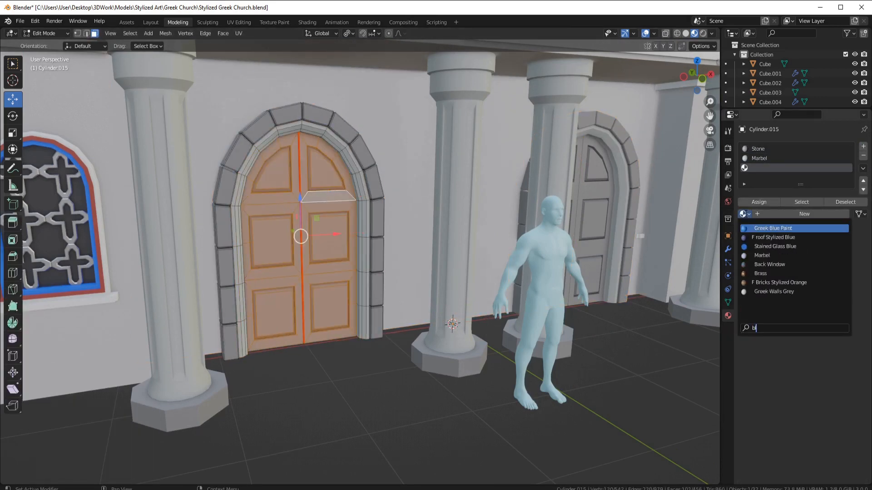
pyautogui.click(785, 229)
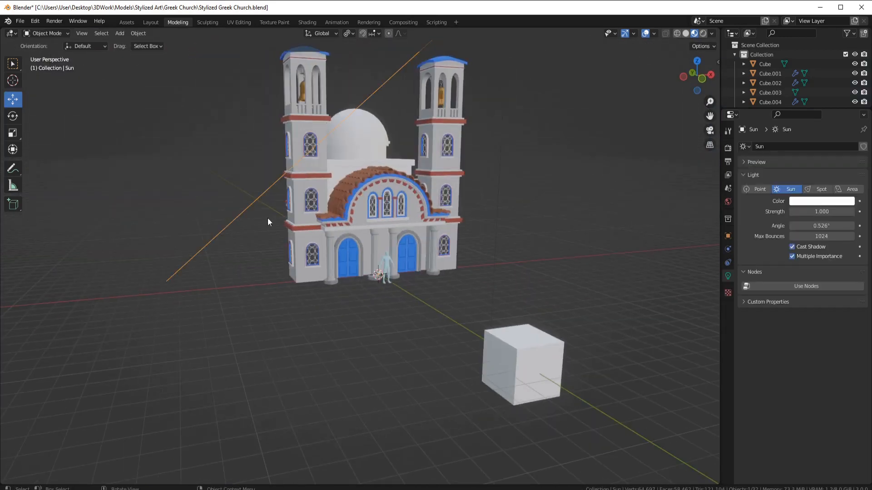
pyautogui.click(20, 21)
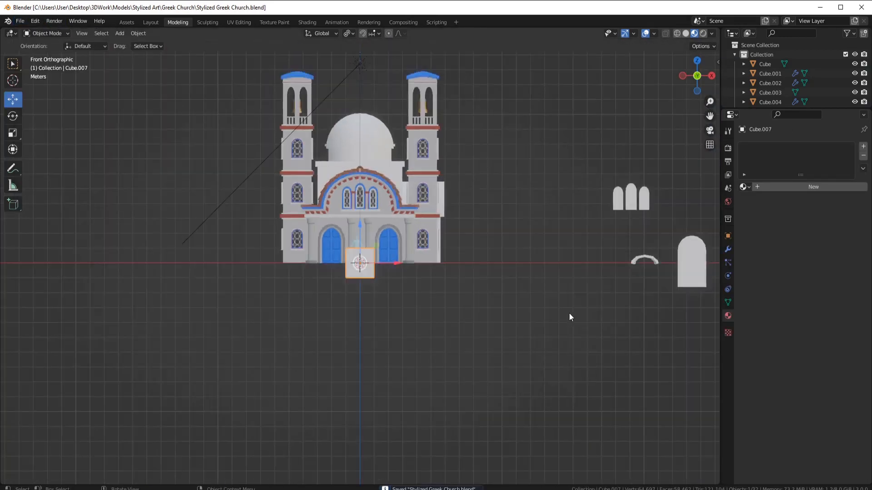
pyautogui.hotkey('ctrl', 's')
# Divide the new cube's front face into a 3 × 3 grid with loop cuts
pyautogui.scroll(8, 313, 134)
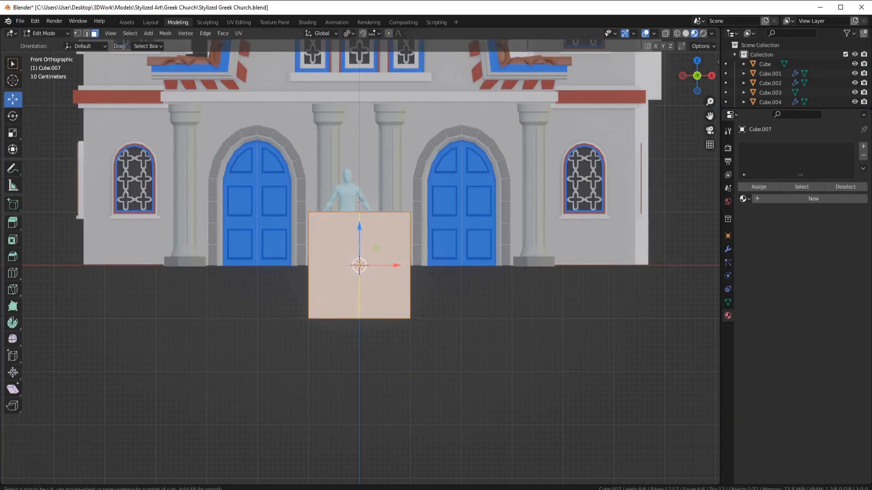
pyautogui.click(356, 213)
pyautogui.rightClick(341, 277)
pyautogui.moveTo(354, 204); pyautogui.dragTo(401, 251, button='middle')
pyautogui.scroll(-5, 401, 251)
pyautogui.click(336, 273)
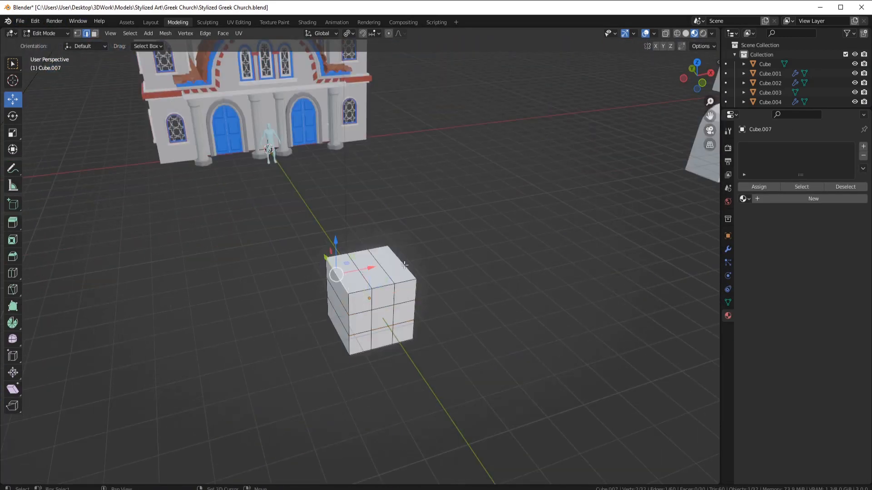
pyautogui.keyDown('shift'); pyautogui.click(395, 269); pyautogui.keyUp('shift')
pyautogui.moveTo(272, 272); pyautogui.dragTo(200, 235, button='middle')
pyautogui.keyDown('shift'); pyautogui.click(181, 228); pyautogui.keyUp('shift')
pyautogui.moveTo(431, 236); pyautogui.dragTo(474, 238, button='middle')
pyautogui.hotkey('alt', 's')
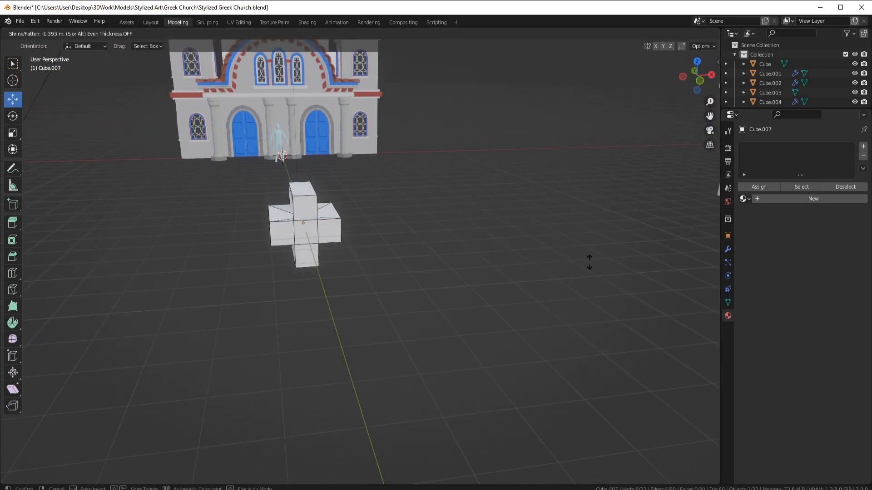
pyautogui.rightClick(589, 262)
# Duplicate the five faces forming a cross on the cube's front and move the copy away along Y
pyautogui.moveTo(409, 254); pyautogui.dragTo(535, 246, button='middle')
pyautogui.press('3')
pyautogui.click(341, 167)
pyautogui.keyDown('shift'); pyautogui.click(341, 208); pyautogui.keyUp('shift')
pyautogui.keyDown('shift'); pyautogui.click(341, 251); pyautogui.keyUp('shift')
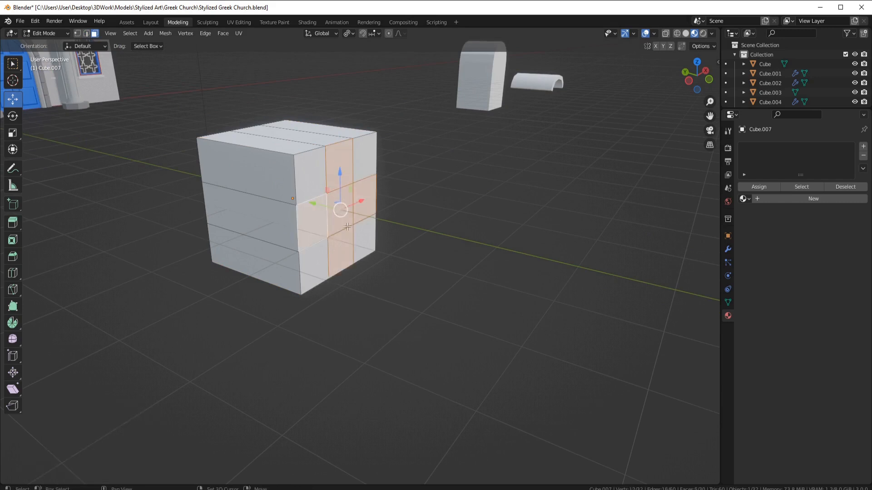
pyautogui.hotkey('shift', 'd')
pyautogui.moveTo(308, 204); pyautogui.dragTo(475, 258)
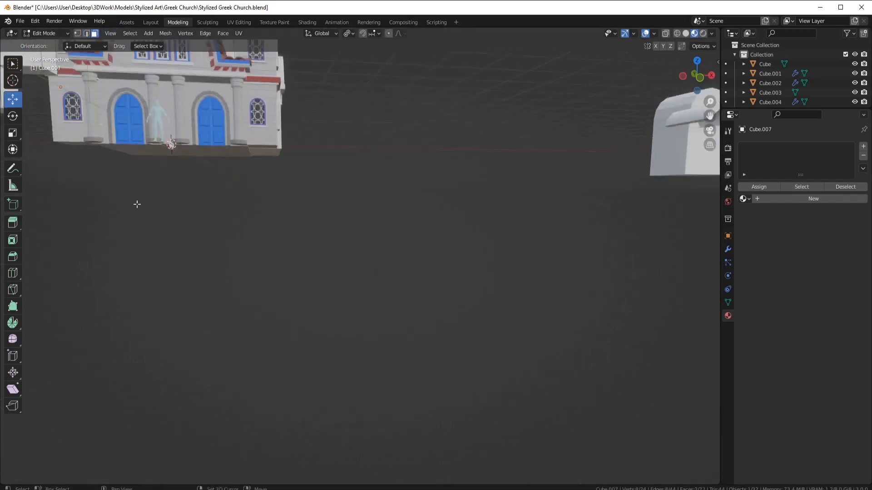
# Extrude the ends of the cross's four arms outward by about 0.45 m and bevel the end faces
pyautogui.moveTo(136, 201); pyautogui.dragTo(281, 254, button='middle')
pyautogui.press('e')
pyautogui.rightClick(281, 254)
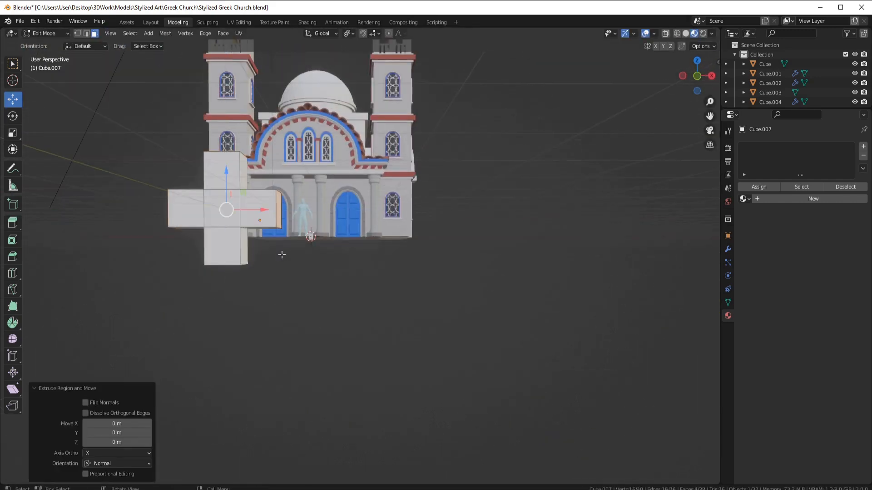
pyautogui.click(331, 267)
pyautogui.moveTo(330, 267); pyautogui.dragTo(339, 290, button='middle')
pyautogui.scroll(2, 350, 220)
pyautogui.hotkey('ctrl', 'b')
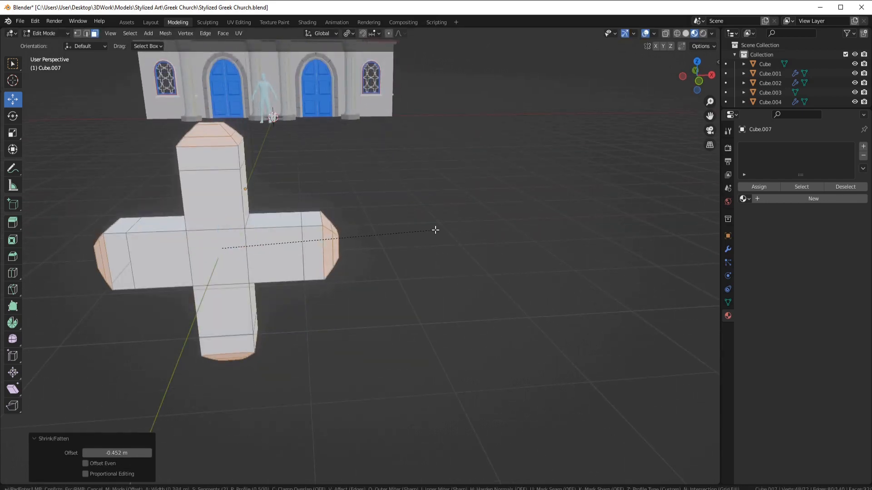
pyautogui.click(435, 230)
# Narrow the edge loops just inside the four arm ends by scaling them to 0.704 and shrinking them further
pyautogui.moveTo(435, 230); pyautogui.dragTo(447, 225, button='middle')
pyautogui.press('2')
pyautogui.keyDown('alt'); pyautogui.click(302, 128); pyautogui.keyUp('alt')
pyautogui.keyDown('alt'); pyautogui.keyDown('shift'); pyautogui.click(221, 225); pyautogui.keyUp('shift'); pyautogui.keyUp('alt')
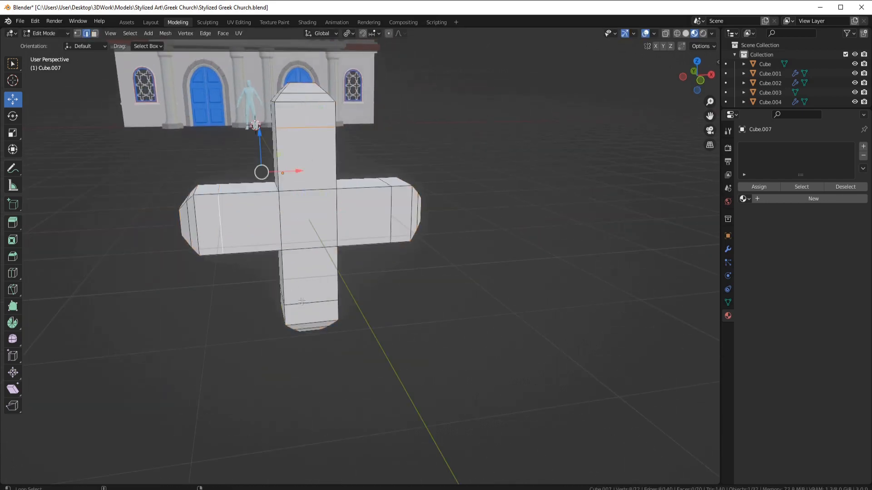
pyautogui.click(468, 178)
pyautogui.scroll(-4, 468, 178)
pyautogui.moveTo(468, 178); pyautogui.dragTo(469, 207, button='middle')
pyautogui.scroll(4, 469, 206)
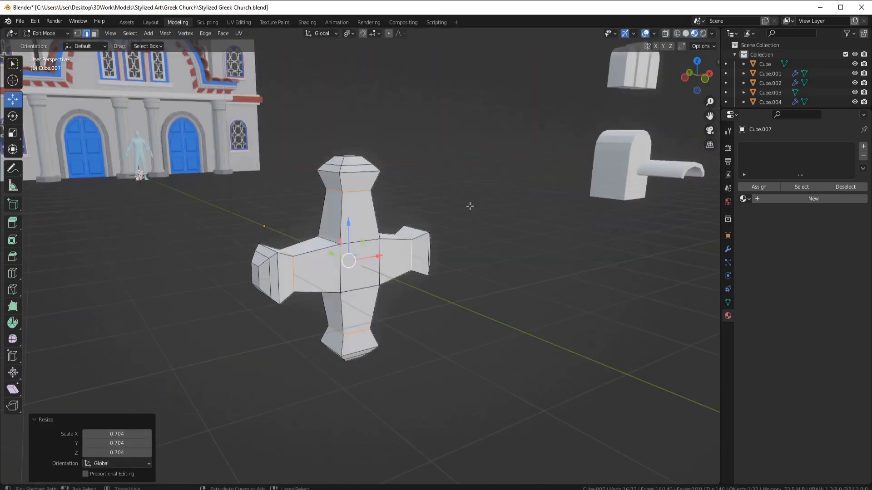
pyautogui.hotkey('alt', 's')
# Inset the front faces of the cross's four arms and extrude them about 0.045 m into recessed panels
pyautogui.press('3')
pyautogui.scroll(2, 351, 188)
pyautogui.click(287, 280)
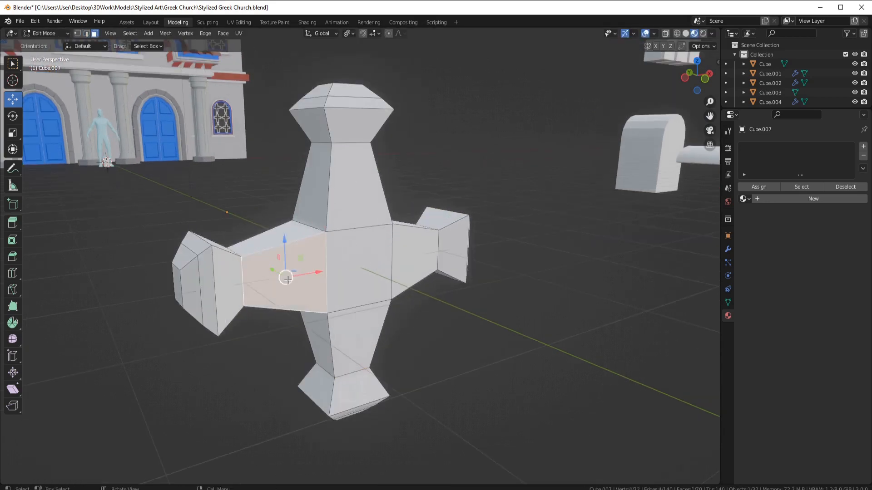
pyautogui.press('i')
pyautogui.click(541, 168)
pyautogui.press('e')
pyautogui.moveTo(542, 168); pyautogui.dragTo(402, 279, button='middle')
pyautogui.click(622, 363)
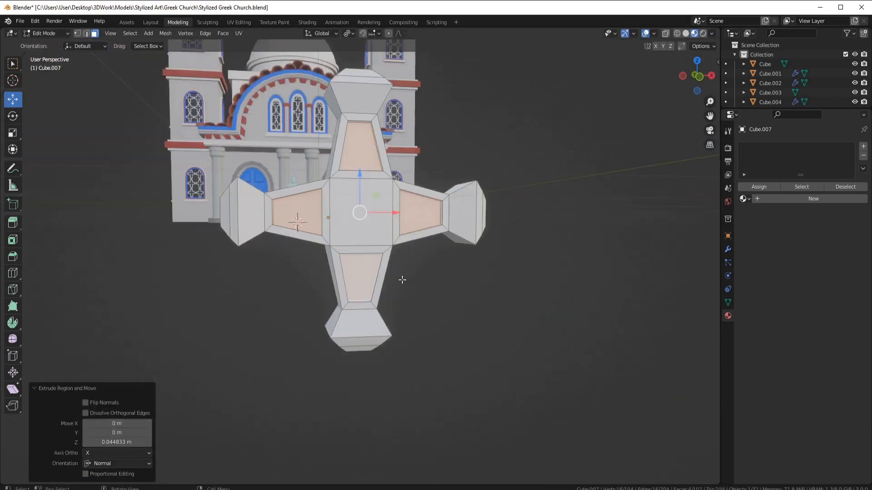
# Inset the cross's centre face, rotate the inset face 45° about Y into a diamond and scale it to 0.768
pyautogui.click(376, 225)
pyautogui.press('i')
pyautogui.click(494, 245)
pyautogui.write('ry90')
pyautogui.press('Return')
pyautogui.scroll(-3, 430, 235)
pyautogui.moveTo(494, 245); pyautogui.dragTo(440, 256, button='middle')
pyautogui.scroll(7, 439, 256)
pyautogui.write('45')
pyautogui.press('Return')
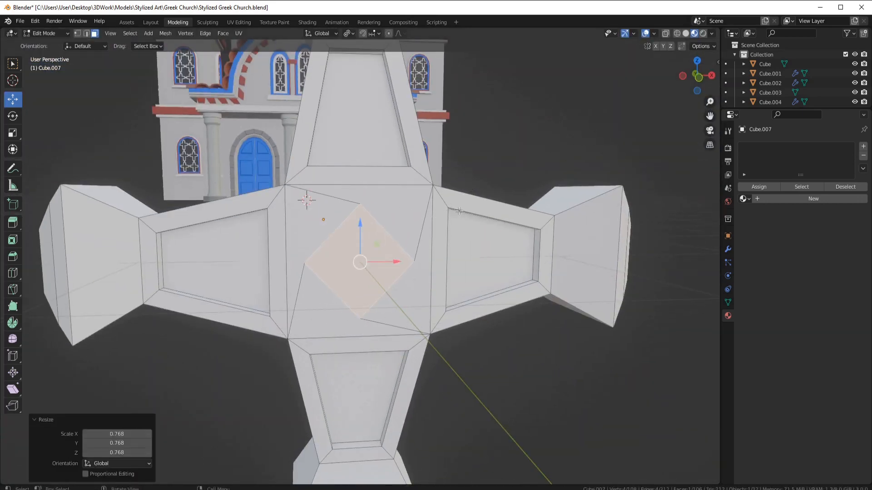
# Extrude the diamond face inward as a socket and extrude a tapered gem out of it
pyautogui.moveTo(458, 210); pyautogui.dragTo(473, 281, button='middle')
pyautogui.press('e')
pyautogui.click(454, 195)
pyautogui.moveTo(454, 195); pyautogui.dragTo(434, 263, button='middle')
pyautogui.click(557, 348)
pyautogui.moveTo(558, 348); pyautogui.dragTo(586, 189, button='middle')
pyautogui.press('e')
pyautogui.click(400, 258)
pyautogui.click(463, 223)
pyautogui.scroll(-5, 409, 221)
pyautogui.press('Tab')
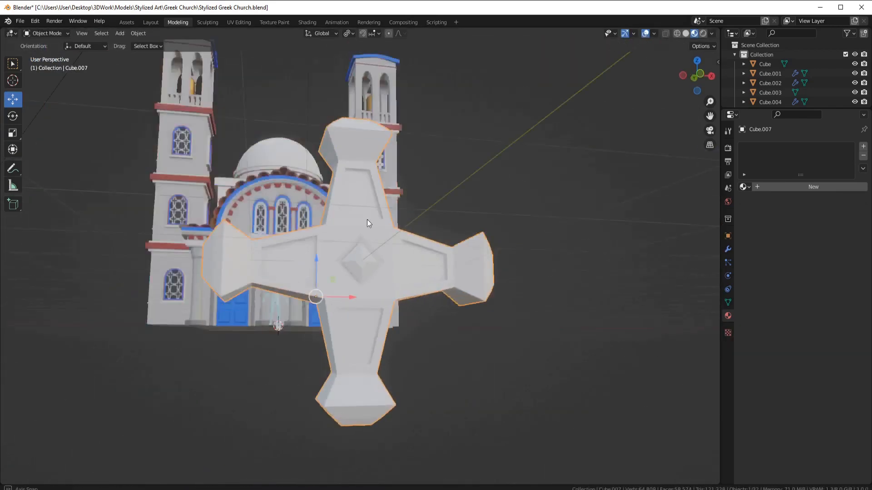
# Apply the cross's transforms and set its origin to its geometry
pyautogui.moveTo(367, 219); pyautogui.dragTo(511, 233, button='middle')
pyautogui.hotkey('ctrl', 'a')
pyautogui.click(468, 231)
pyautogui.rightClick(468, 237)
pyautogui.click(505, 248)
# Give the cross a yellow material named Gold with metallic 1.0, and assign a new Ruby material to the gem's faces
pyautogui.click(792, 187)
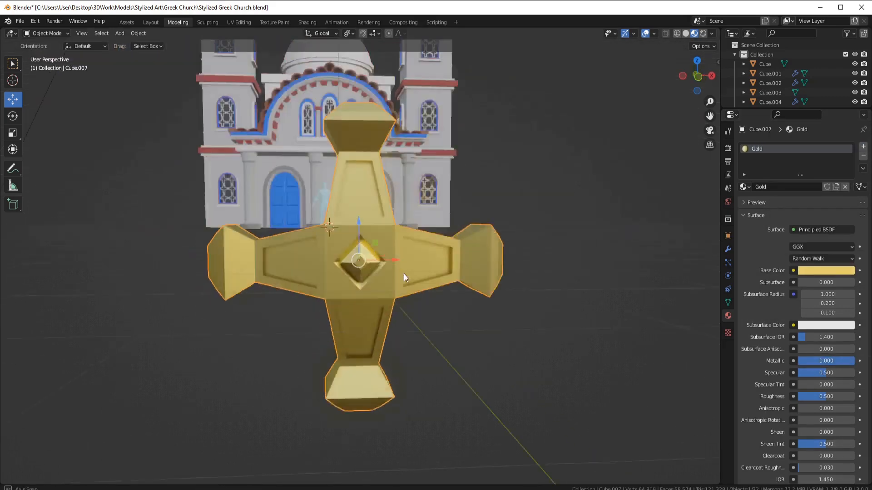
pyautogui.doubleClick(761, 158)
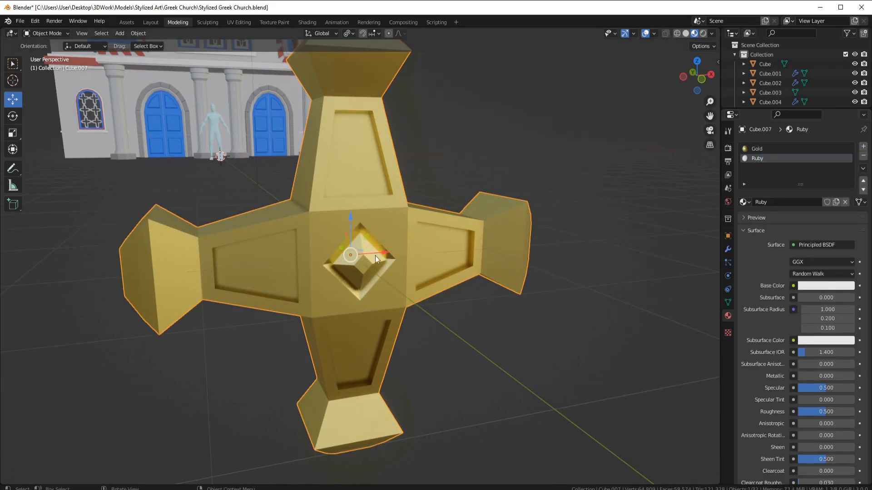
pyautogui.press('Tab')
pyautogui.press('ctrl+KP_Add')
pyautogui.click(756, 202)
pyautogui.press('Tab')
# Colour the Ruby material red and raise its metallic value, and set Gold's roughness to 0.667
pyautogui.click(816, 287)
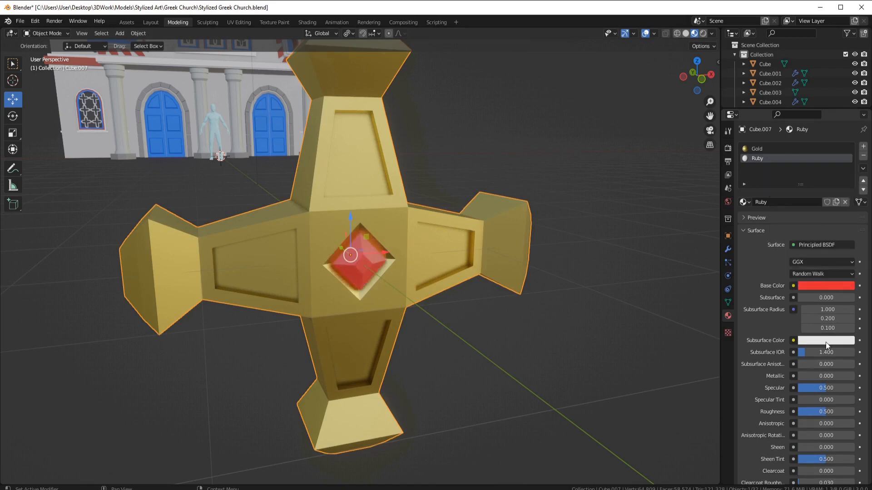
pyautogui.moveTo(819, 376); pyautogui.dragTo(853, 376)
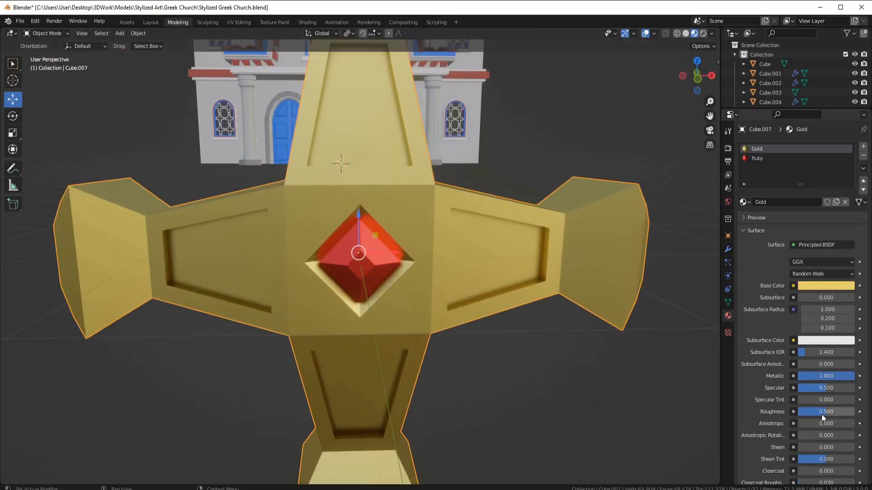
pyautogui.moveTo(822, 415); pyautogui.dragTo(831, 415)
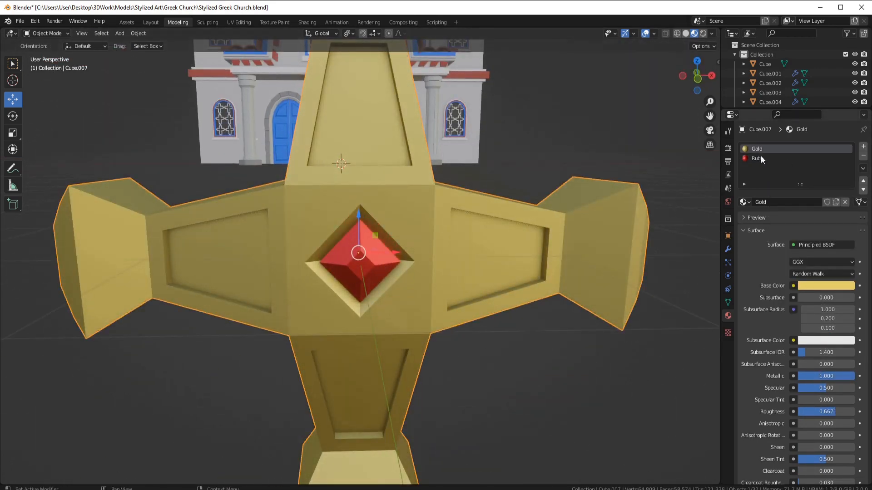
# Inset the bottom face of the cross by about 0.07 m and extrude it about 0.75 m downward as a shaft
pyautogui.scroll(-5, 404, 319)
pyautogui.moveTo(404, 318); pyautogui.dragTo(370, 305, button='middle')
pyautogui.press('Tab')
pyautogui.press('i')
pyautogui.click(547, 252)
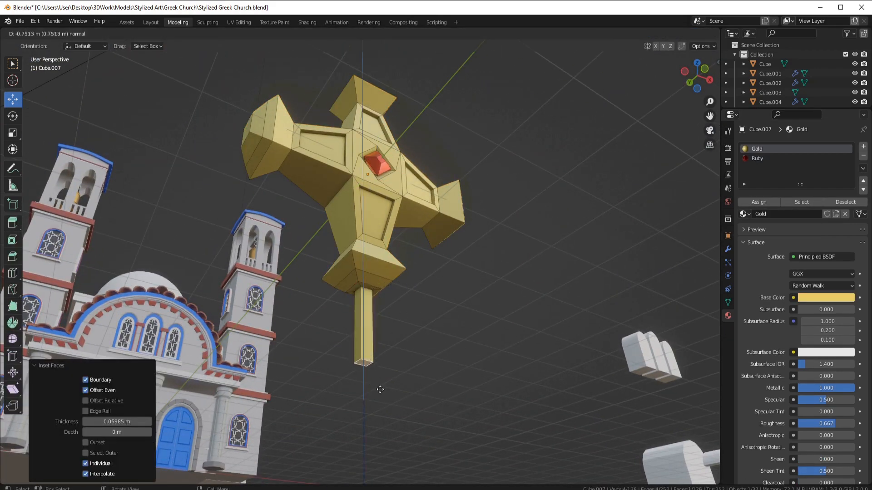
pyautogui.click(380, 390)
# Add a third material slot to the cross and give the shaft's faces the existing Brass material
pyautogui.click(863, 146)
pyautogui.click(743, 213)
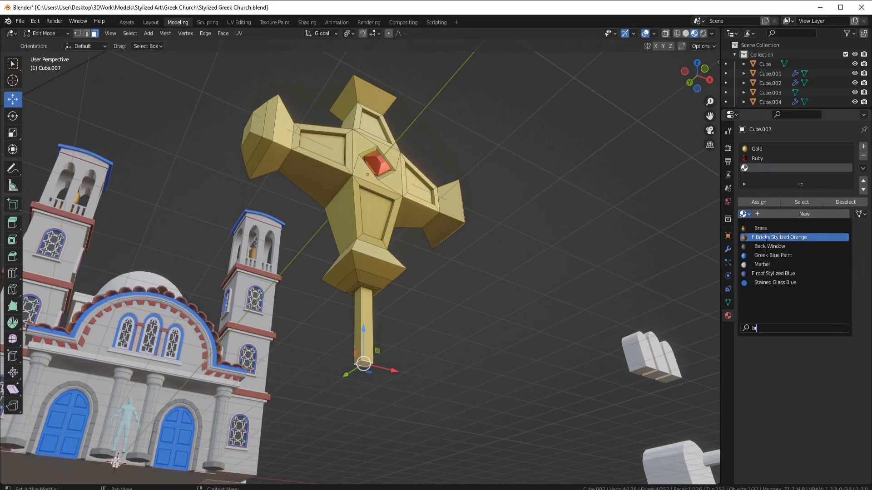
pyautogui.click(772, 229)
pyautogui.press('Tab')
# Scale the cross to 0.581 and move it above the left bell tower in front view
pyautogui.scroll(-4, 399, 220)
pyautogui.moveTo(395, 220); pyautogui.dragTo(391, 271, button='middle')
pyautogui.scroll(-5, 392, 271)
pyautogui.press('KP_1')
pyautogui.keyDown('shift'); pyautogui.moveTo(386, 208); pyautogui.dragTo(389, 305, button='middle'); pyautogui.keyUp('shift')
pyautogui.moveTo(362, 316); pyautogui.dragTo(363, 153)
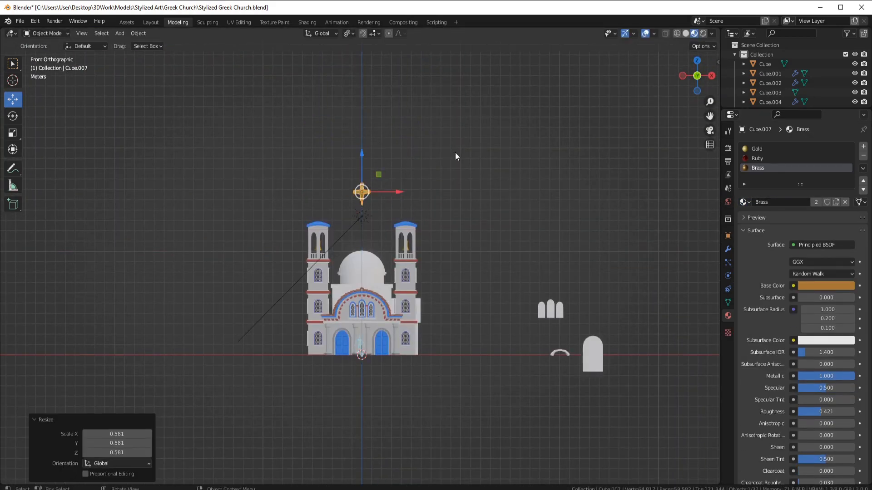
pyautogui.scroll(7, 455, 153)
pyautogui.keyDown('shift'); pyautogui.moveTo(422, 118); pyautogui.dragTo(511, 239, button='middle'); pyautogui.keyUp('shift')
pyautogui.moveTo(477, 135); pyautogui.dragTo(321, 154)
# Centre the cross over the left tower's roof using its middle faces and lower it about 0.39 m onto the roof
pyautogui.click(318, 255)
pyautogui.click(728, 249)
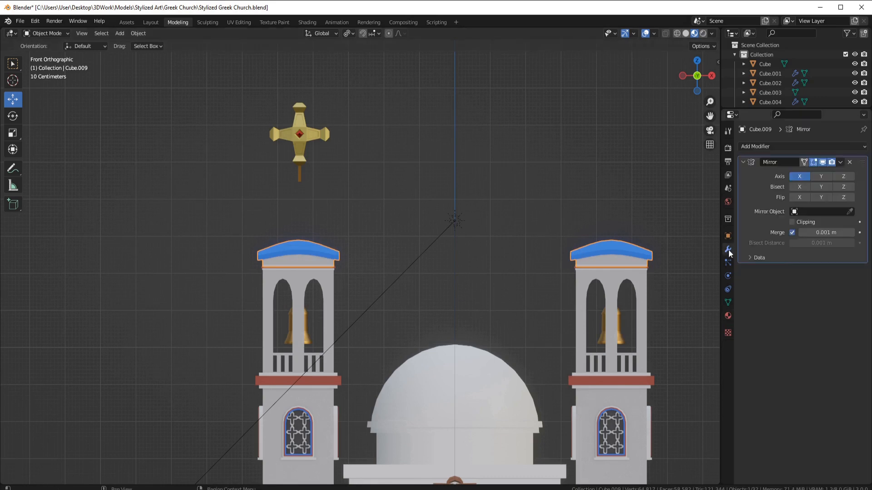
pyautogui.keyDown('shift'); pyautogui.moveTo(310, 344); pyautogui.dragTo(341, 306, button='middle'); pyautogui.keyUp('shift')
pyautogui.moveTo(338, 221); pyautogui.dragTo(330, 316, button='middle')
pyautogui.press('Tab')
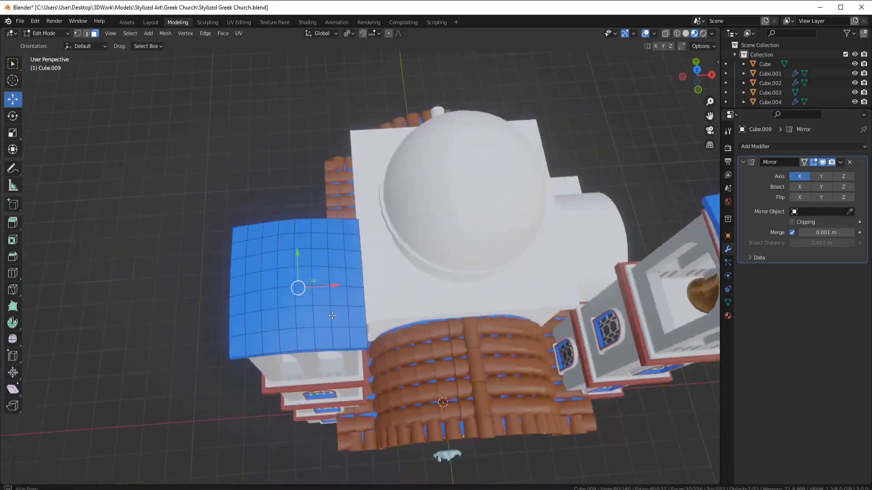
pyautogui.press('KP_7')
pyautogui.keyDown('ctrl'); pyautogui.click(321, 262); pyautogui.keyUp('ctrl')
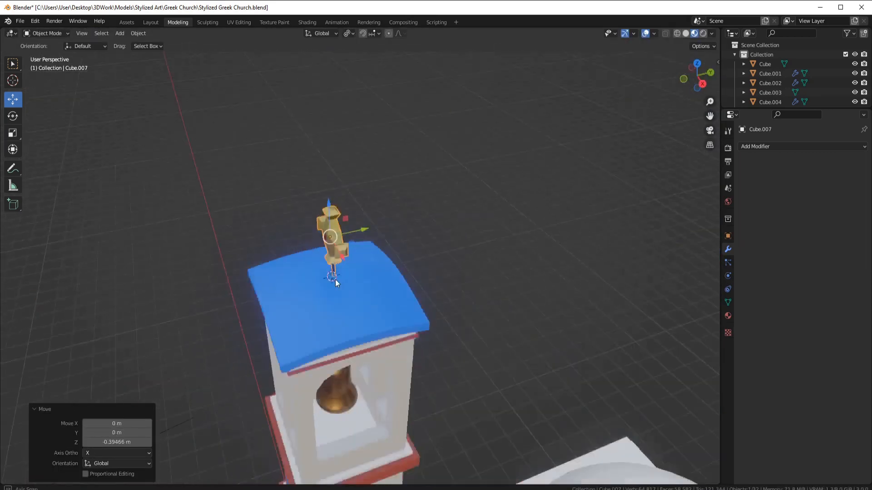
# Add a 12-vertex cylinder at the foot of the cross, scale it down and raise it around the shaft
pyautogui.scroll(5, 369, 301)
pyautogui.moveTo(335, 279); pyautogui.dragTo(425, 289, button='middle')
pyautogui.scroll(-2, 369, 301)
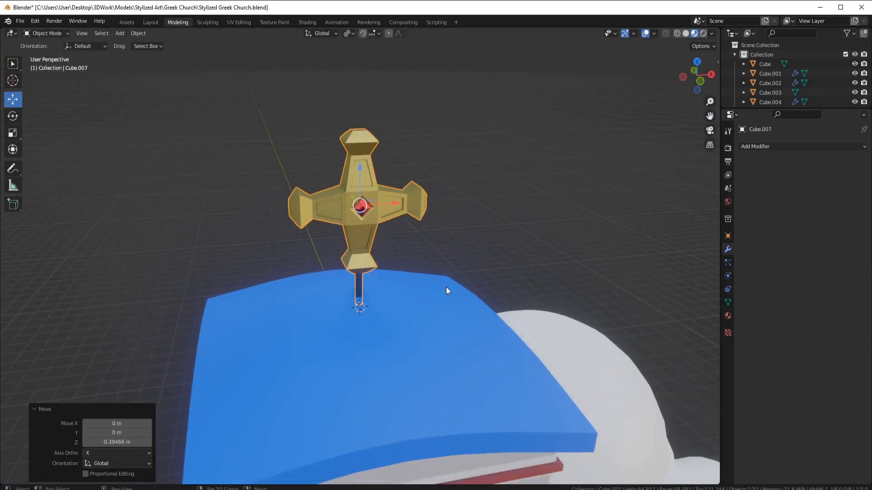
pyautogui.hotkey('shift', 'a')
pyautogui.moveTo(433, 282)
pyautogui.click(472, 330)
pyautogui.moveTo(116, 363); pyautogui.dragTo(111, 364)
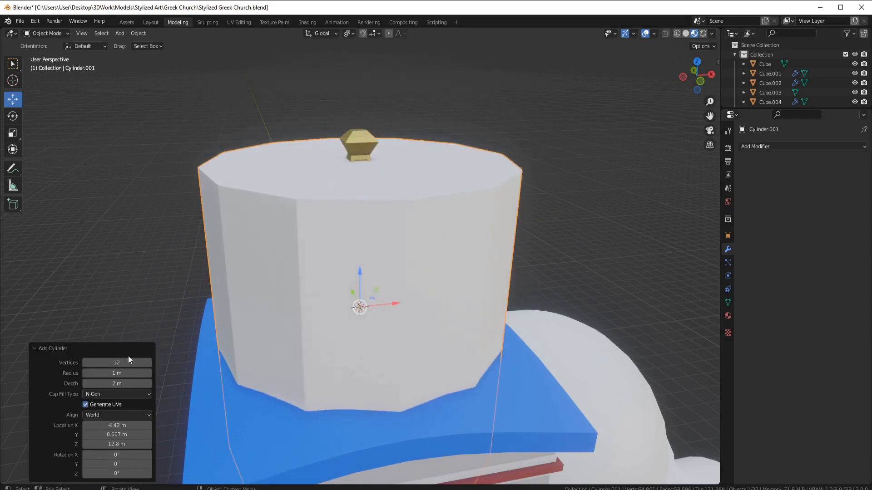
pyautogui.press('s')
pyautogui.click(372, 314)
pyautogui.scroll(3, 373, 314)
pyautogui.moveTo(372, 314); pyautogui.dragTo(371, 307, button='middle')
pyautogui.moveTo(360, 305); pyautogui.dragTo(354, 237)
# Inset and taper the cylinder's top into a rounded collar, and centre its mesh on the shaft along Y
pyautogui.press('Tab')
pyautogui.scroll(2, 376, 322)
pyautogui.press('i')
pyautogui.click(567, 268)
pyautogui.moveTo(355, 246); pyautogui.dragTo(443, 271, button='middle')
pyautogui.scroll(-2, 391, 293)
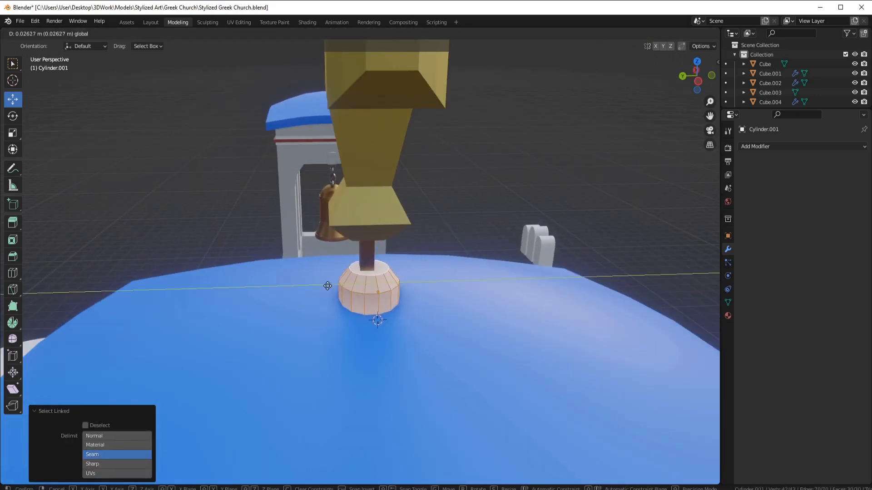
pyautogui.moveTo(327, 286); pyautogui.dragTo(327, 286)
# Shade the collar smooth with Auto Smooth at 30° and give it the Brass material
pyautogui.moveTo(326, 286); pyautogui.dragTo(240, 309, button='middle')
pyautogui.scroll(4, 345, 282)
pyautogui.press('Tab')
pyautogui.rightClick(432, 236)
pyautogui.click(432, 236)
pyautogui.click(728, 303)
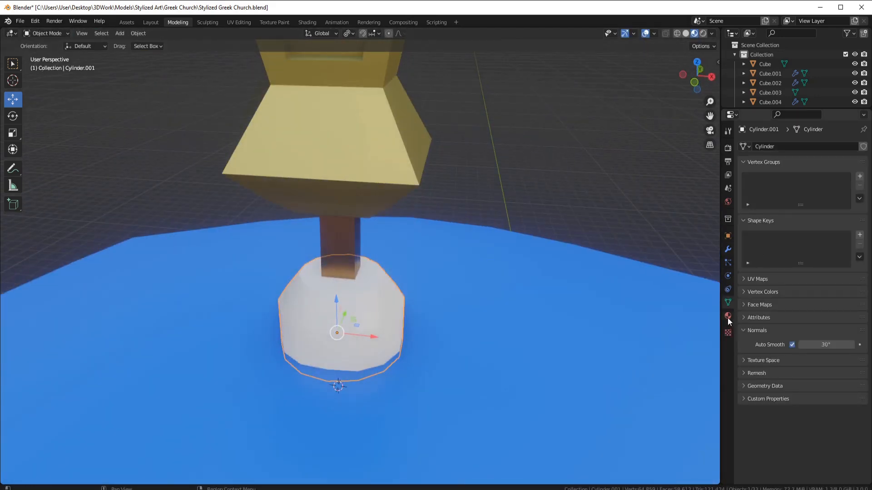
pyautogui.click(728, 315)
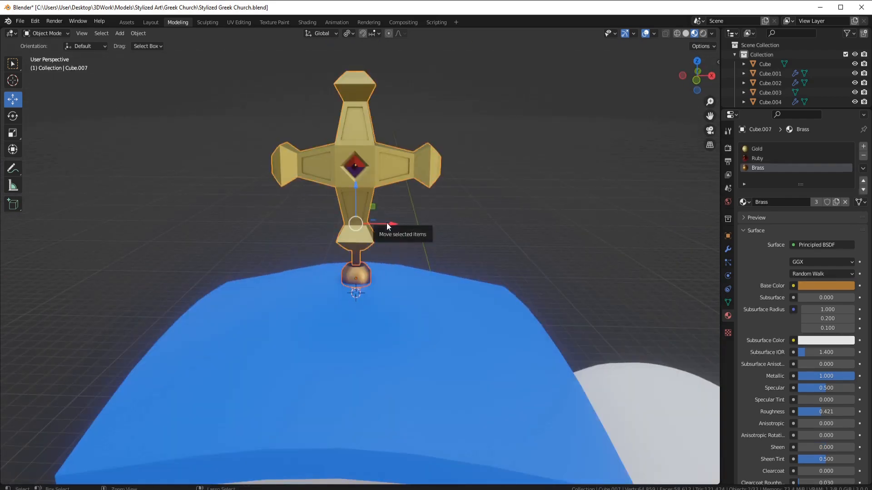
# Bevel the cross's edges with a 0.1 m Bevel modifier and apply the modifier
pyautogui.click(400, 181)
pyautogui.scroll(2, 400, 182)
pyautogui.click(727, 249)
pyautogui.click(772, 148)
pyautogui.click(718, 183)
pyautogui.moveTo(447, 204); pyautogui.dragTo(486, 206, button='middle')
pyautogui.scroll(-2, 475, 207)
pyautogui.scroll(-4, 563, 259)
pyautogui.click(525, 261)
pyautogui.scroll(4, 473, 256)
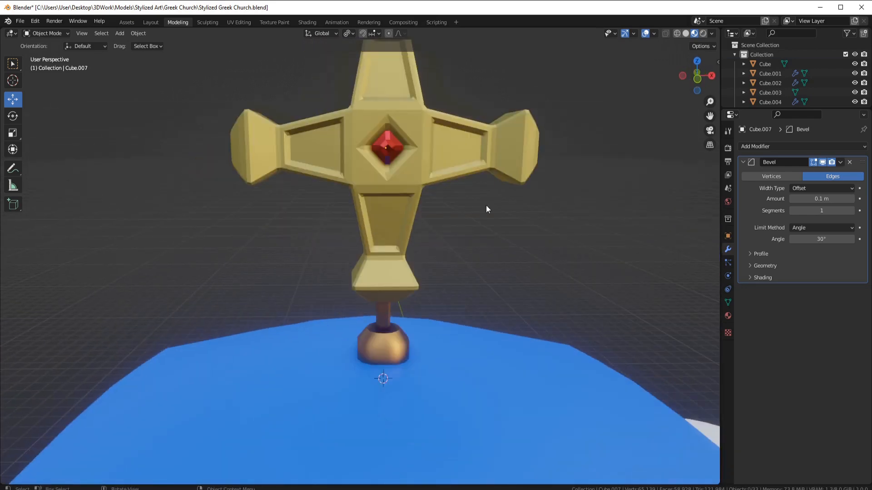
pyautogui.hotkey('ctrl', 'a')
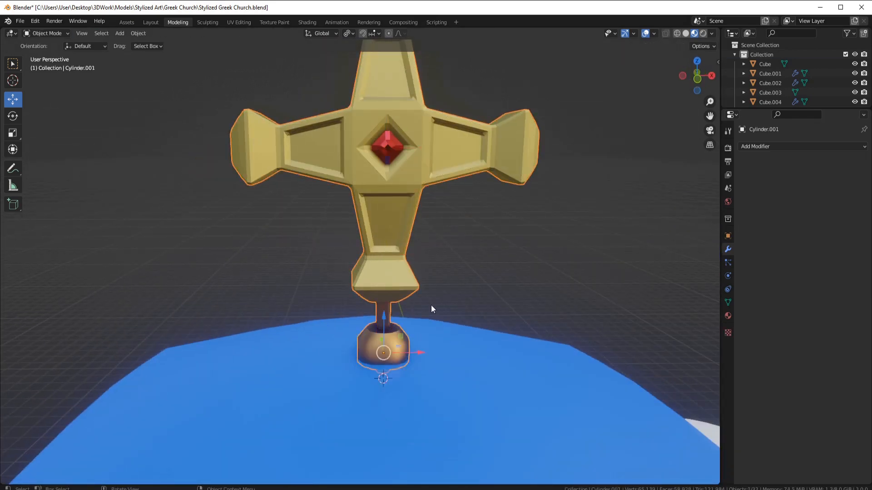
# Apply the transforms of the joined cross and collar, set the origin to the 3D cursor, and mirror it on X to the other tower
pyautogui.scroll(-8, 431, 309)
pyautogui.keyDown('shift'); pyautogui.moveTo(470, 295); pyautogui.dragTo(475, 259, button='middle'); pyautogui.keyUp('shift')
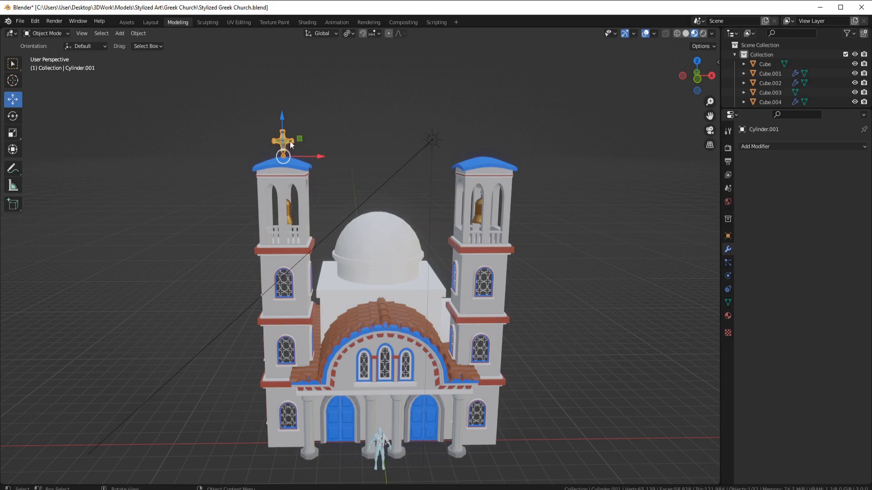
pyautogui.rightClick(400, 246)
pyautogui.hotkey('ctrl', 'a')
pyautogui.click(443, 221)
pyautogui.rightClick(433, 248)
pyautogui.moveTo(416, 248)
pyautogui.click(477, 268)
pyautogui.click(769, 147)
pyautogui.click(688, 257)
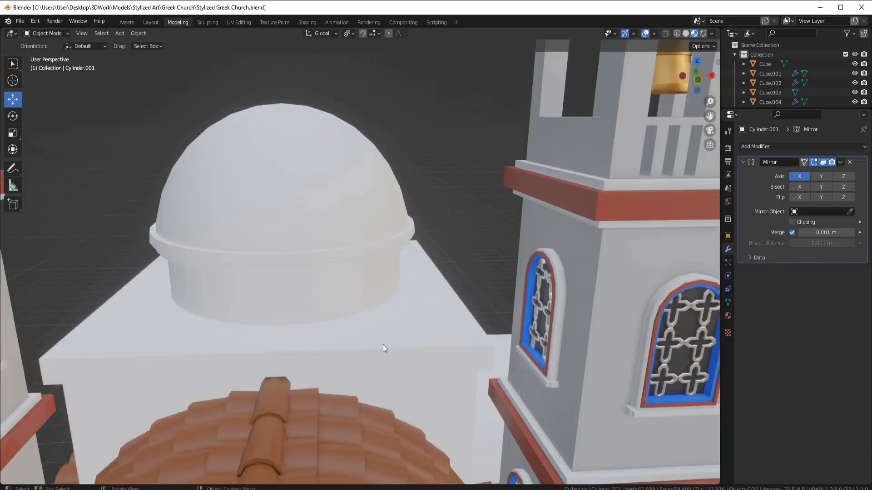
# Cut a band around the ledge of the block beneath the dome and extrude it outward along its normals
pyautogui.click(383, 350)
pyautogui.press('Tab')
pyautogui.scroll(2, 108, 283)
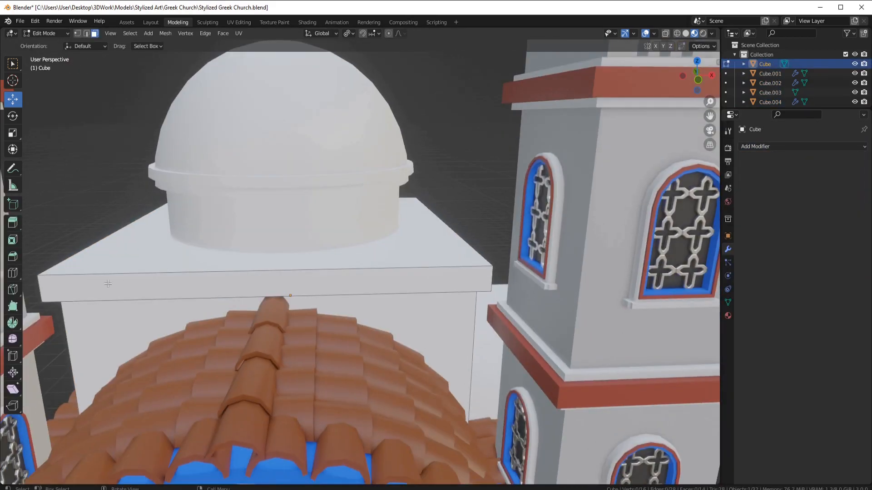
pyautogui.click(40, 284)
pyautogui.press('e')
pyautogui.rightClick(338, 276)
pyautogui.hotkey('alt', 's')
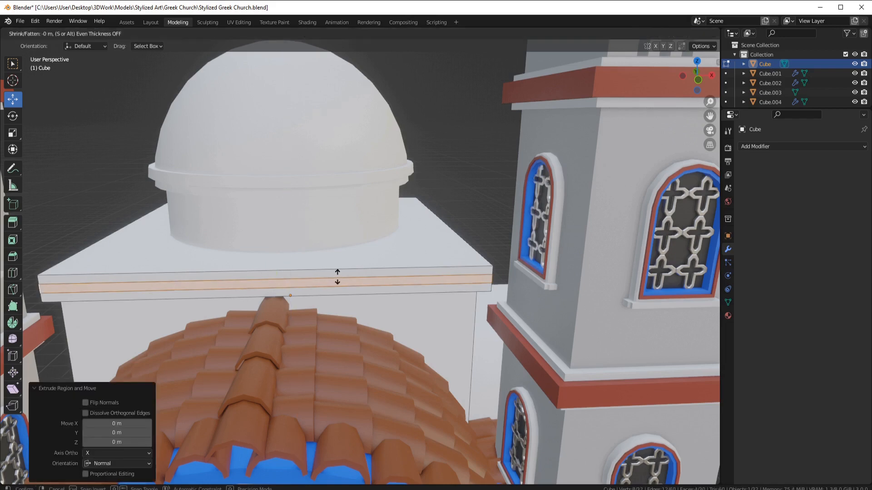
pyautogui.click(310, 315)
pyautogui.press('Tab')
# Inset the block's top face by about 0.21 m and extrude it up about 0.38 m as a second tier
pyautogui.moveTo(399, 304); pyautogui.dragTo(397, 248, button='middle')
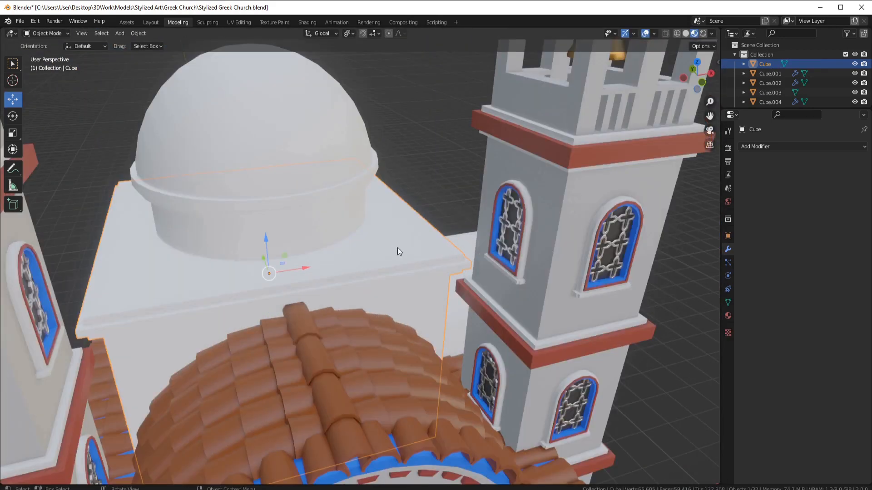
pyautogui.press('Tab')
pyautogui.click(398, 248)
pyautogui.click(458, 229)
pyautogui.moveTo(459, 229); pyautogui.dragTo(413, 218, button='middle')
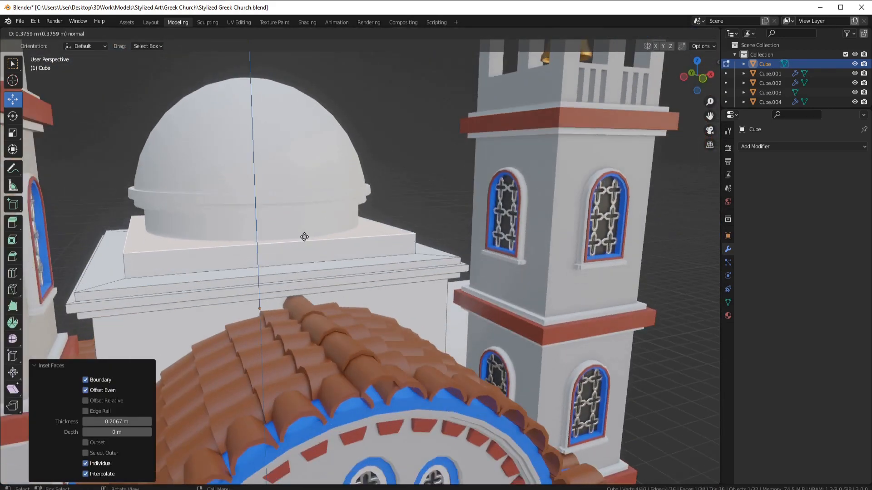
pyautogui.click(304, 237)
# Cut a band around the new tier beneath the dome and recess it inward along its normals
pyautogui.keyDown('shift'); pyautogui.moveTo(304, 237); pyautogui.dragTo(345, 207, button='middle'); pyautogui.keyUp('shift')
pyautogui.hotkey('ctrl', 'r')
pyautogui.click(136, 221)
pyautogui.keyDown('alt'); pyautogui.click(132, 225); pyautogui.keyUp('alt')
pyautogui.press('e')
pyautogui.rightClick(373, 239)
pyautogui.hotkey('alt', 's')
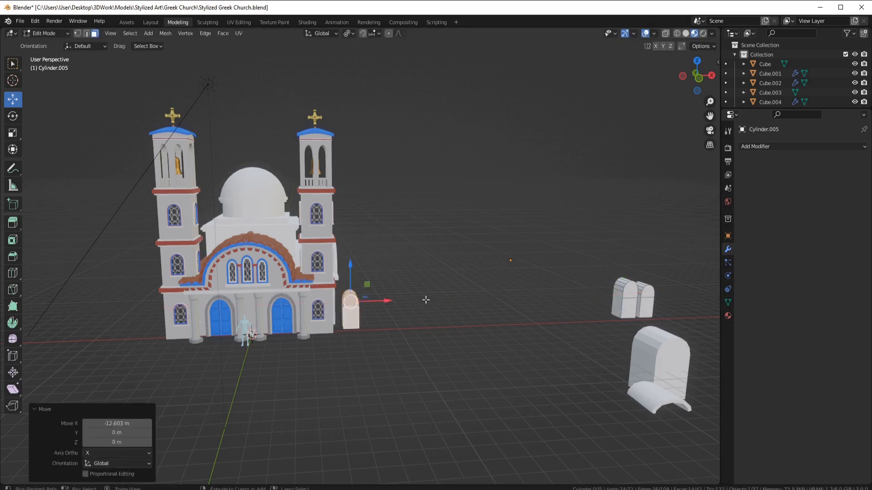
# Separate the copied arched block into its own object, apply all its transforms, and set its origin to its geometry
pyautogui.press('p')
pyautogui.press('Tab')
pyautogui.hotkey('ctrl', 'a')
pyautogui.click(336, 306)
pyautogui.rightClick(336, 305)
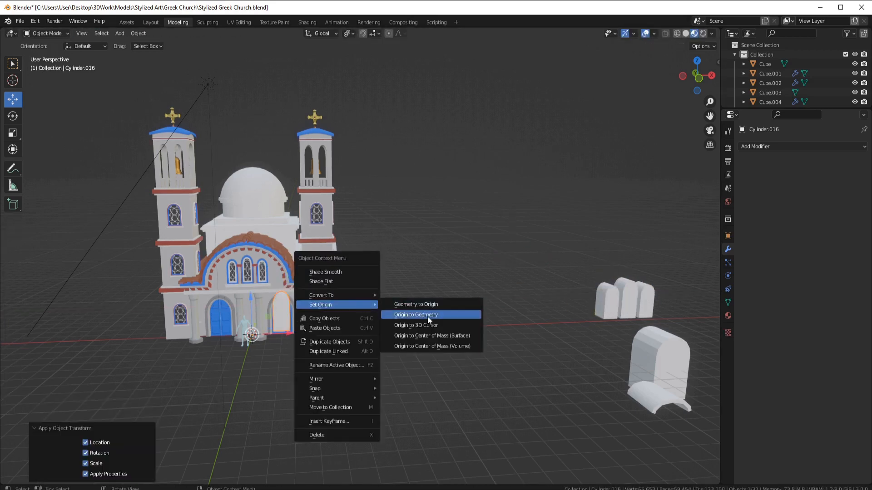
pyautogui.click(427, 316)
# Move the arched block up in front of the dome's drum and scale it down to window size
pyautogui.press('KP_1')
pyautogui.moveTo(336, 262); pyautogui.dragTo(337, 148)
pyautogui.moveTo(373, 188); pyautogui.dragTo(293, 190)
pyautogui.keyDown('shift'); pyautogui.moveTo(278, 207); pyautogui.dragTo(372, 279, button='middle'); pyautogui.keyUp('shift')
pyautogui.scroll(7, 390, 263)
pyautogui.press('s')
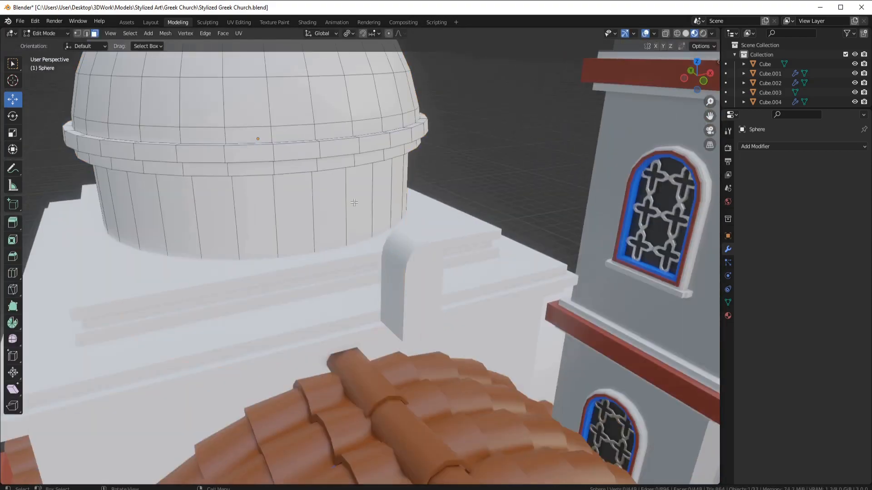
# Centre the arched block on the front of the dome using the 3D cursor and raise it about 0.83 m onto the drum
pyautogui.press('KP_1')
pyautogui.scroll(3, 296, 220)
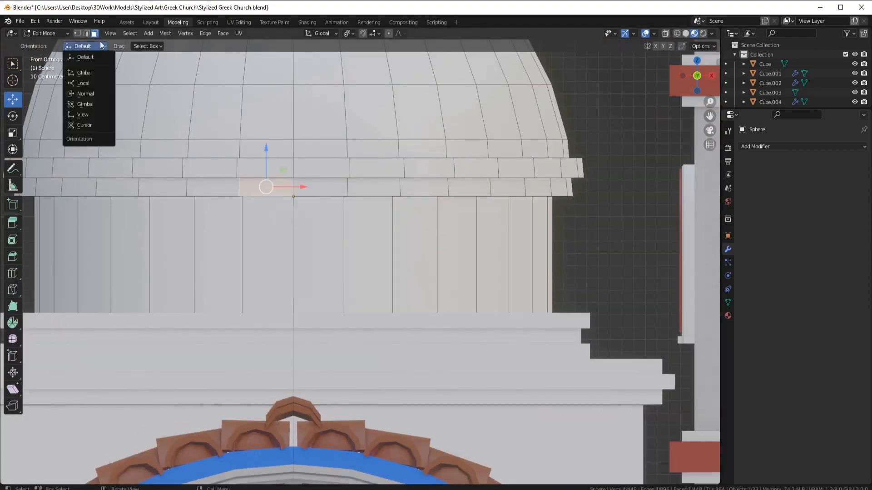
pyautogui.moveTo(337, 208); pyautogui.dragTo(346, 300, button='middle')
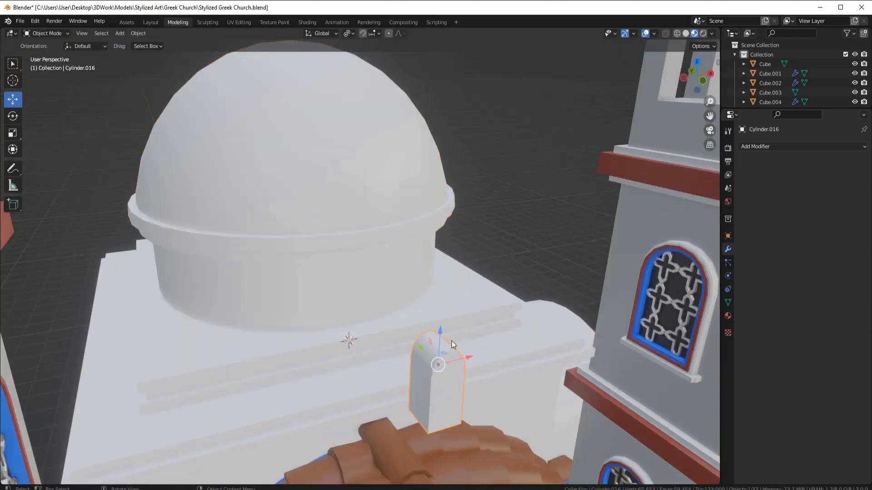
pyautogui.hotkey('shift', 's')
pyautogui.click(403, 311)
pyautogui.press('g')
pyautogui.press('z')
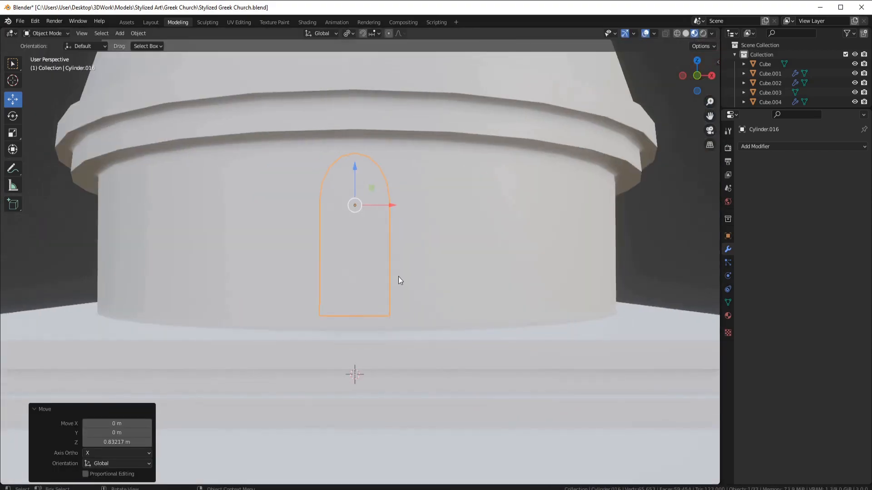
# Shorten the arched block by raising its bottom face
pyautogui.press('Tab')
pyautogui.moveTo(399, 277); pyautogui.dragTo(411, 261, button='middle')
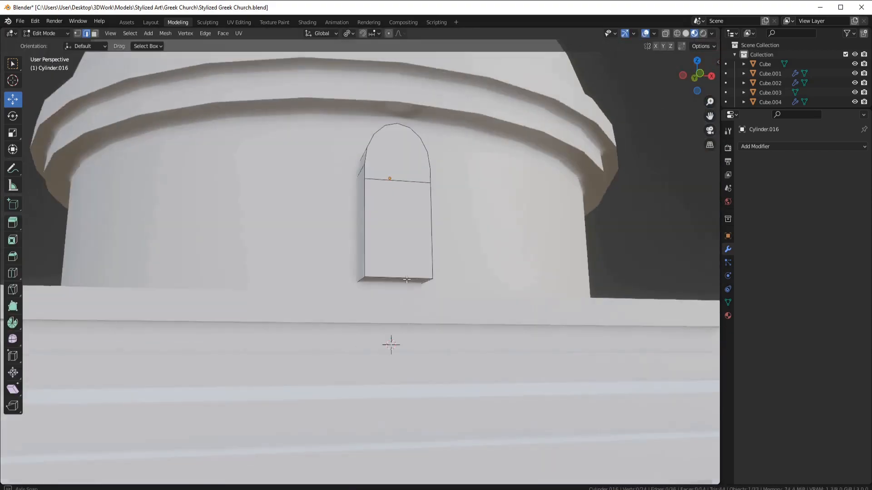
pyautogui.press('3')
pyautogui.click(403, 278)
pyautogui.moveTo(402, 242); pyautogui.dragTo(403, 216)
# Add an Empty at the dome's apex and set the arched block's origin to the same point
pyautogui.scroll(-5, 408, 182)
pyautogui.press('Tab')
pyautogui.moveTo(415, 176); pyautogui.dragTo(336, 252, button='middle')
pyautogui.hotkey('shift', 'a')
pyautogui.moveTo(336, 252)
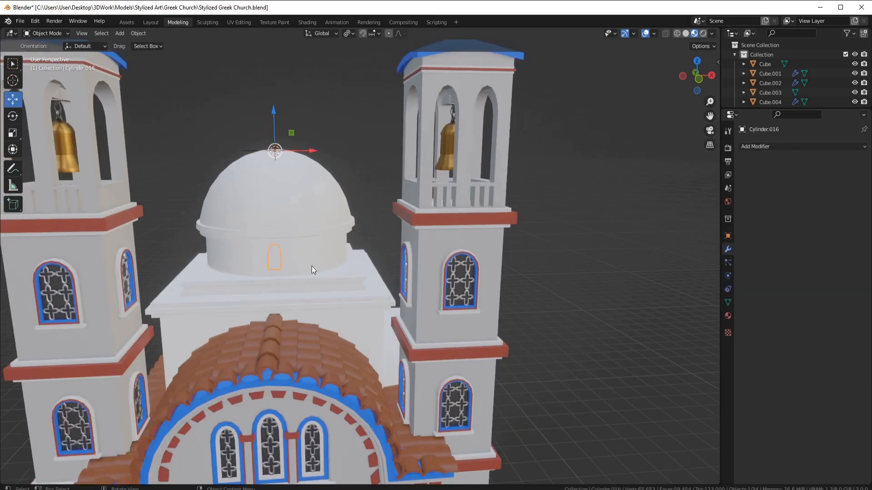
# Array the arched block 12 times around the drum with zero relative offset, using the Empty rotated about Z as object offset
pyautogui.click(802, 146)
pyautogui.click(672, 167)
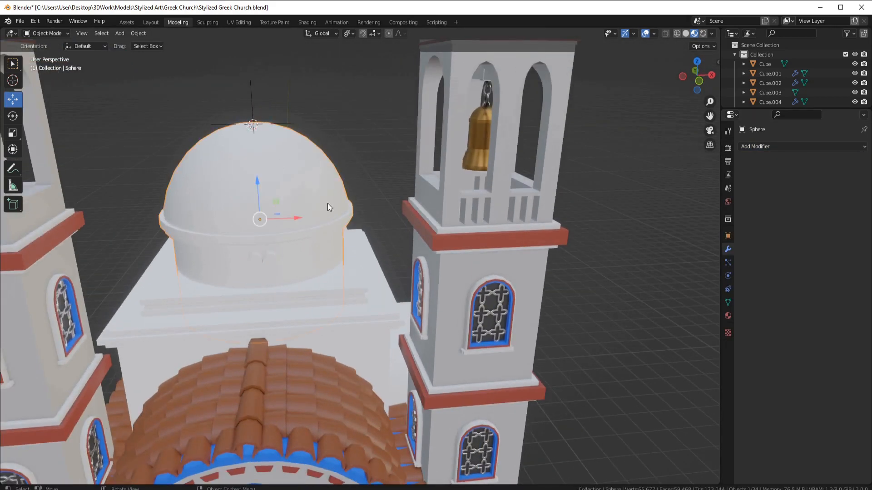
pyautogui.press('r')
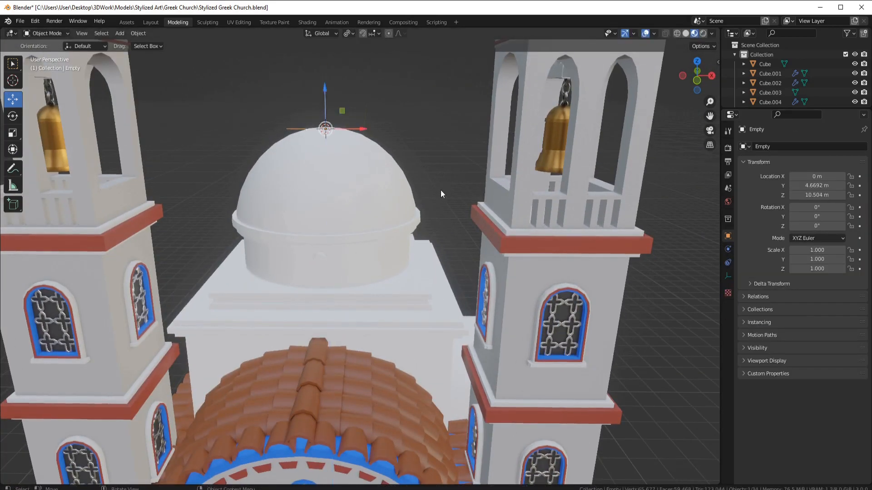
pyautogui.scroll(3, 374, 263)
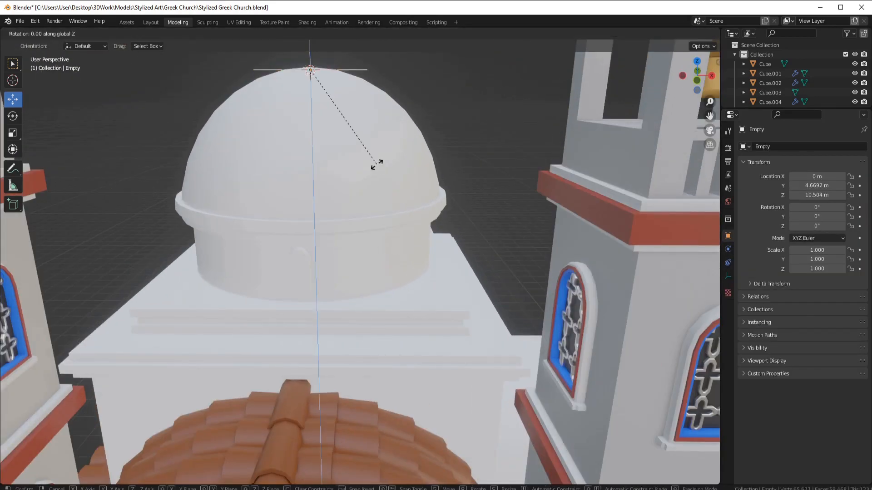
pyautogui.write('20')
pyautogui.press('Return')
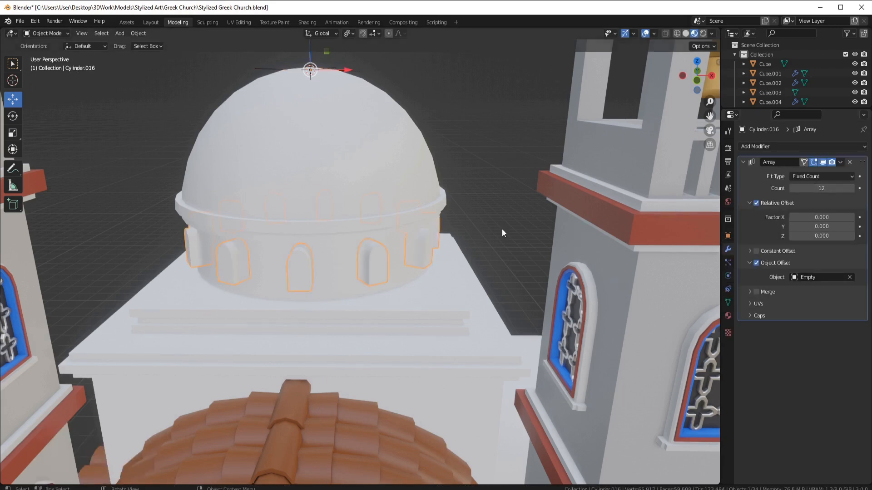
# Apply the array, cut the arches out of the dome's drum with a Boolean Difference, and delete the cutter object
pyautogui.moveTo(502, 229); pyautogui.dragTo(470, 211, button='middle')
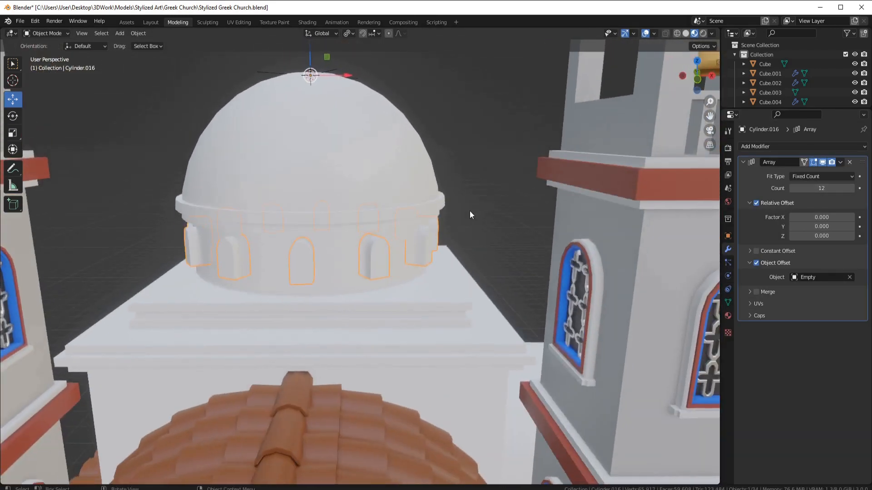
pyautogui.hotkey('ctrl', 'a')
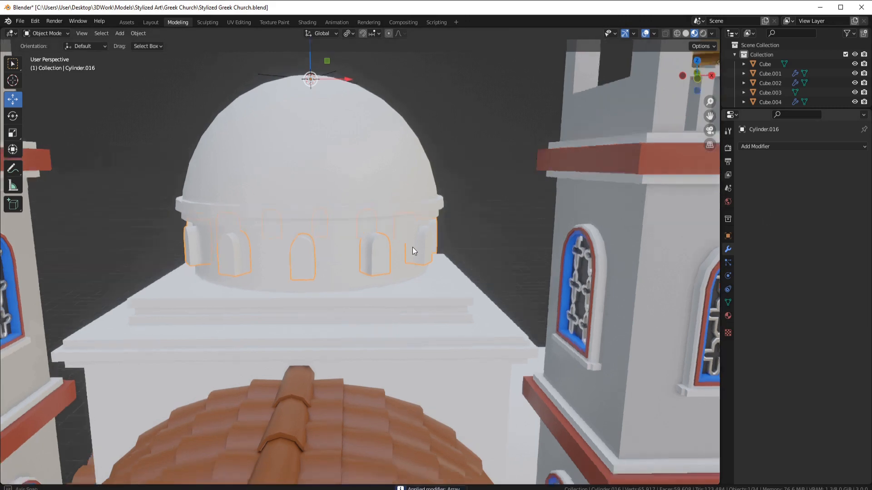
pyautogui.scroll(4, 334, 284)
pyautogui.click(776, 149)
pyautogui.click(681, 193)
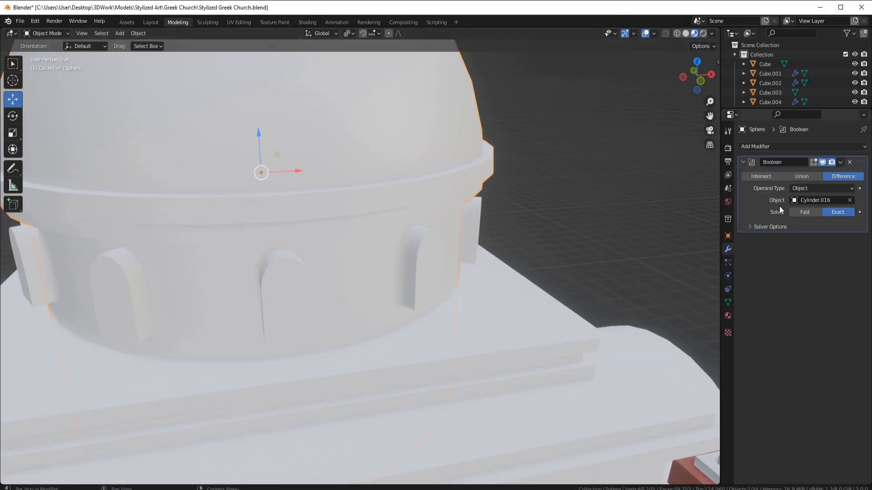
pyautogui.press('Delete')
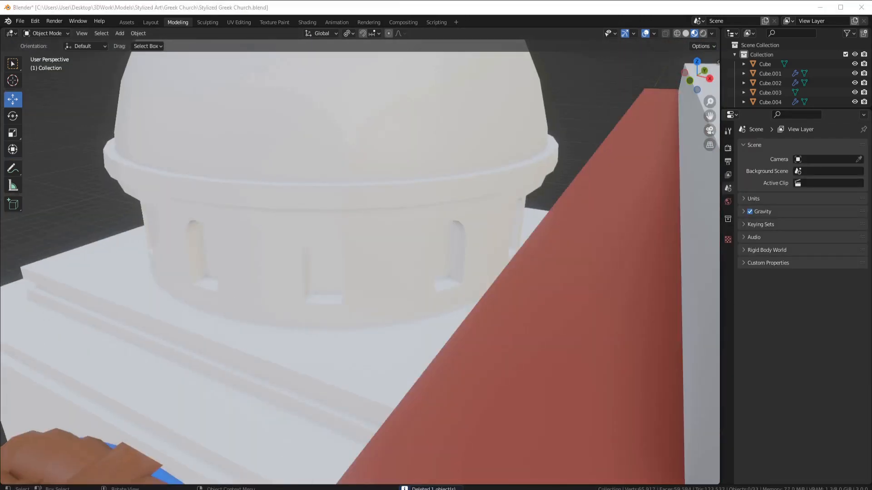
# Duplicate the inner faces of one arched window recess on the drum and move the copy about 0.67 m outward along Y
pyautogui.scroll(2, 275, 263)
pyautogui.moveTo(237, 321); pyautogui.dragTo(314, 322, button='middle')
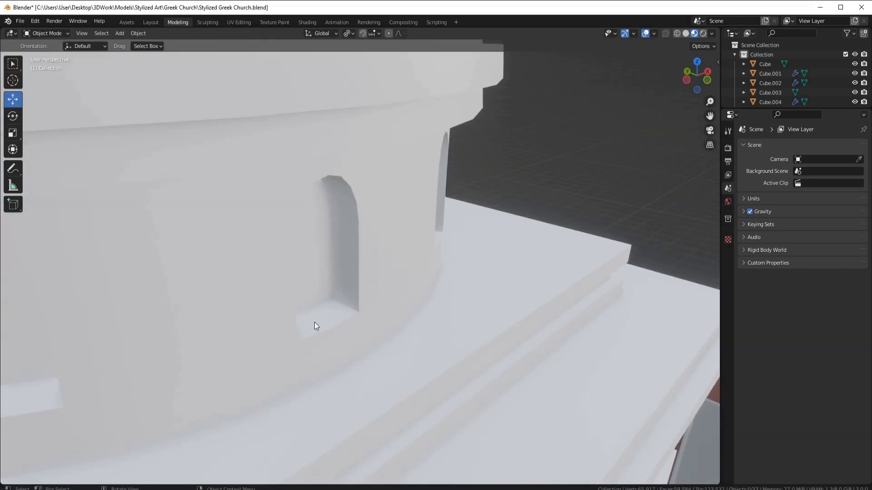
pyautogui.click(327, 278)
pyautogui.press('Tab')
pyautogui.keyDown('ctrl'); pyautogui.click(153, 272); pyautogui.keyUp('ctrl')
pyautogui.moveTo(162, 252); pyautogui.dragTo(325, 233, button='middle')
pyautogui.moveTo(354, 300); pyautogui.dragTo(387, 297, button='middle')
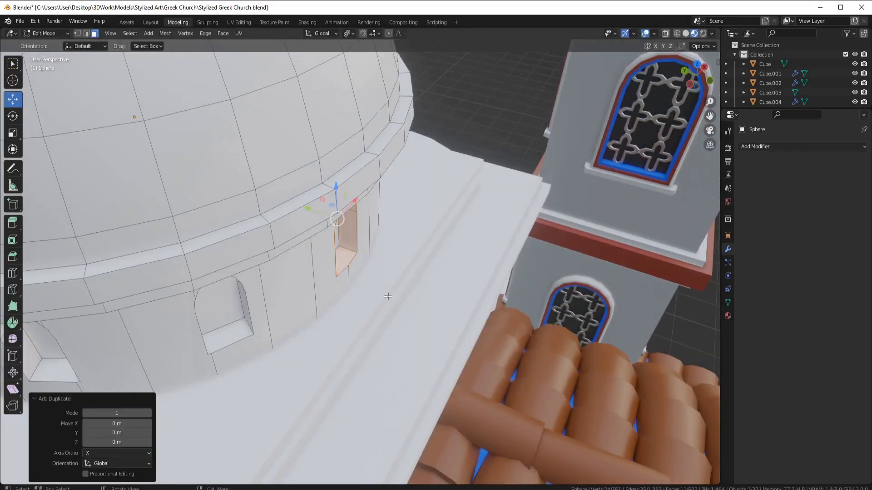
pyautogui.moveTo(335, 223); pyautogui.dragTo(391, 243)
# Narrow the copied arch strip along Y and separate it from the dome into its own object
pyautogui.scroll(5, 427, 282)
pyautogui.press('s')
pyautogui.press('x')
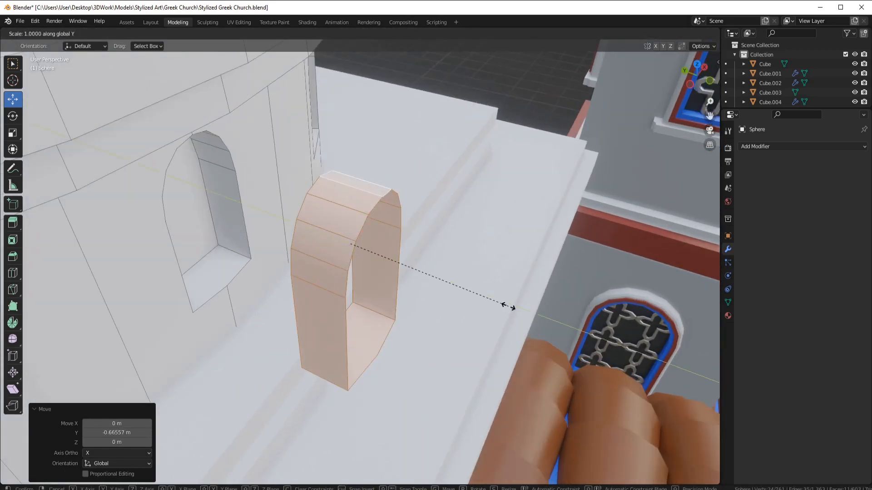
pyautogui.click(454, 288)
pyautogui.moveTo(358, 204); pyautogui.dragTo(318, 165, button='middle')
pyautogui.press('Tab')
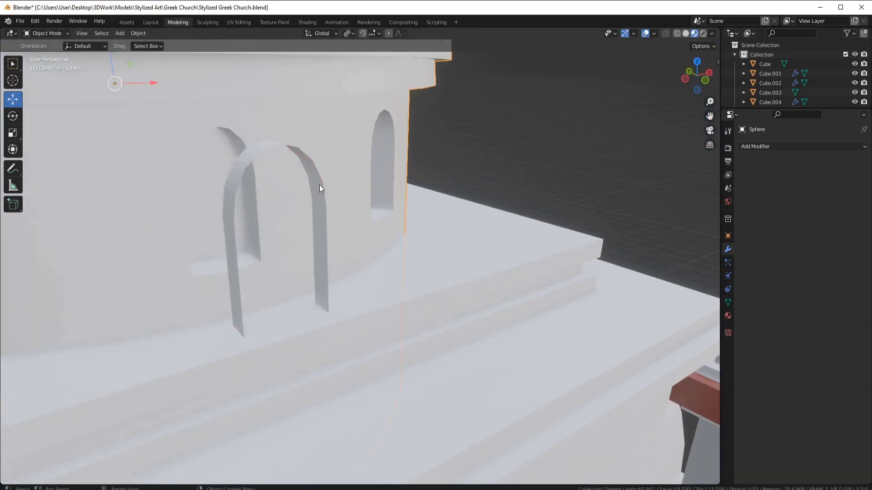
pyautogui.press('Tab')
pyautogui.scroll(3, 277, 241)
pyautogui.moveTo(273, 243); pyautogui.dragTo(287, 267, button='middle')
pyautogui.click(261, 285)
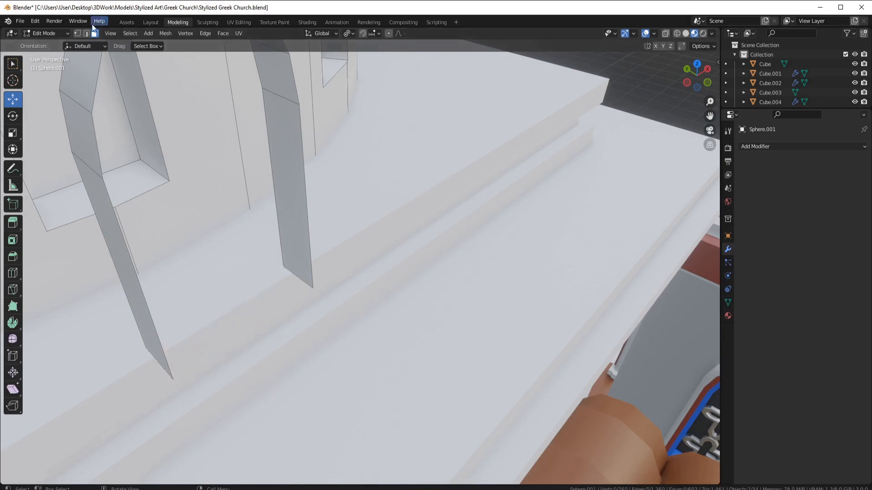
# Apply all transforms to the arch strip and set its origin to its geometry
pyautogui.press('Tab')
pyautogui.moveTo(186, 337); pyautogui.dragTo(307, 173, button='middle')
pyautogui.press('Tab')
pyautogui.hotkey('ctrl', 'a')
pyautogui.click(298, 225)
pyautogui.rightClick(298, 222)
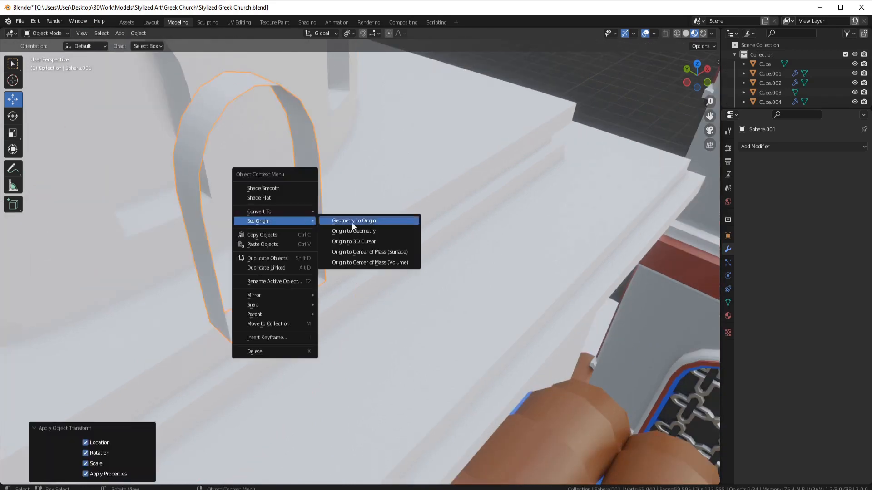
pyautogui.click(355, 231)
# Add a Solidify modifier with even thickness to the arch strip and move it about 0.57 m along Y into the drum recess
pyautogui.click(768, 146)
pyautogui.click(697, 309)
pyautogui.scroll(-5, 311, 222)
pyautogui.moveTo(325, 214); pyautogui.dragTo(246, 187)
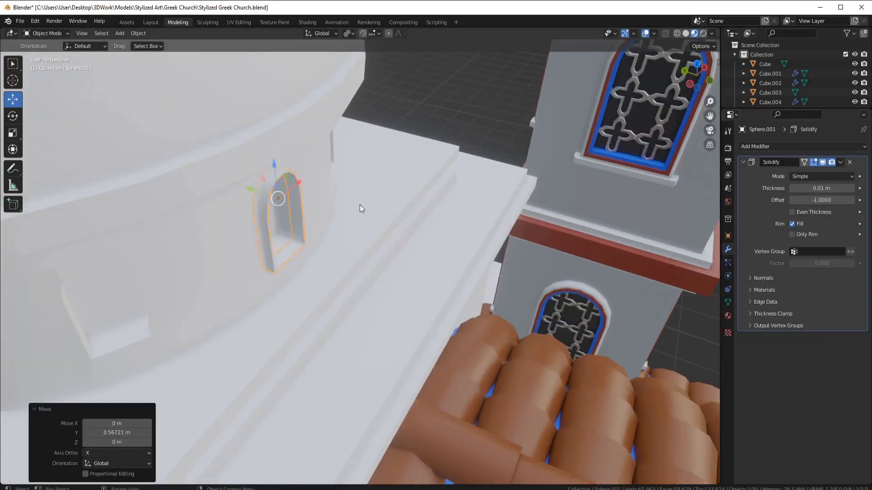
pyautogui.moveTo(399, 240); pyautogui.dragTo(601, 236, button='middle')
pyautogui.scroll(3, 601, 235)
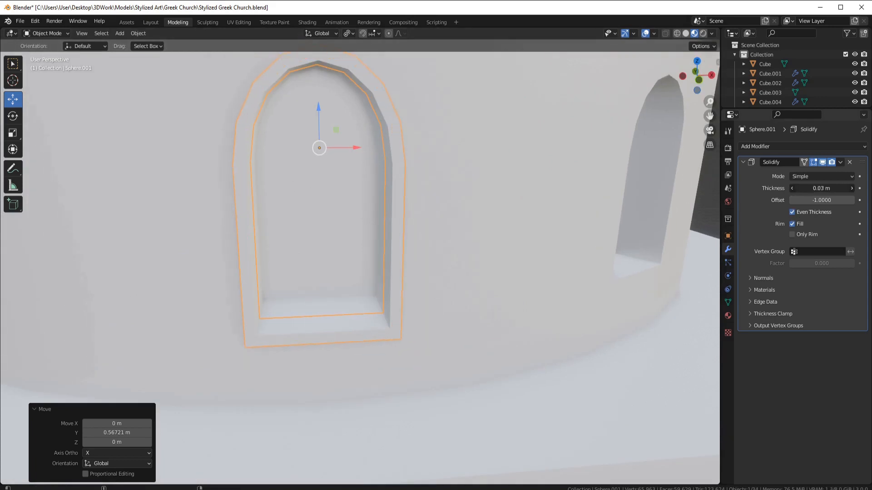
# Set the arch strip's Solidify thickness to 0.029 m and its offset to 1
pyautogui.moveTo(816, 200); pyautogui.dragTo(820, 200)
pyautogui.moveTo(346, 219); pyautogui.dragTo(385, 230, button='middle')
pyautogui.scroll(4, 386, 230)
pyautogui.moveTo(826, 200); pyautogui.dragTo(833, 200)
pyautogui.scroll(-4, 522, 208)
pyautogui.moveTo(522, 208); pyautogui.dragTo(420, 248, button='middle')
pyautogui.moveTo(822, 189); pyautogui.dragTo(823, 189)
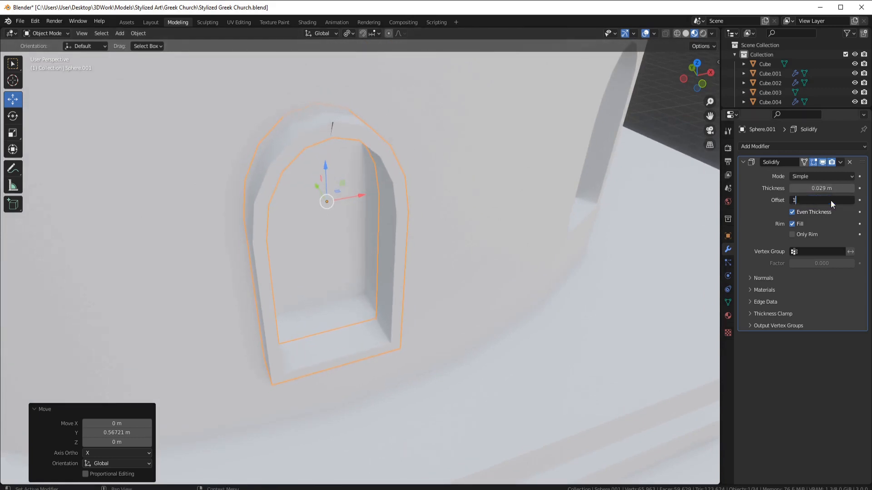
pyautogui.press('Return')
# Scale the arched frame to fit the recess and apply its Solidify modifier
pyautogui.moveTo(503, 184); pyautogui.dragTo(353, 253, button='middle')
pyautogui.press('s')
pyautogui.click(514, 172)
pyautogui.scroll(3, 558, 226)
pyautogui.scroll(-4, 355, 260)
pyautogui.scroll(-3, 353, 252)
pyautogui.scroll(4, 354, 253)
pyautogui.hotkey('ctrl', 'a')
pyautogui.press('Tab')
pyautogui.moveTo(399, 200); pyautogui.dragTo(347, 184, button='middle')
pyautogui.scroll(3, 347, 184)
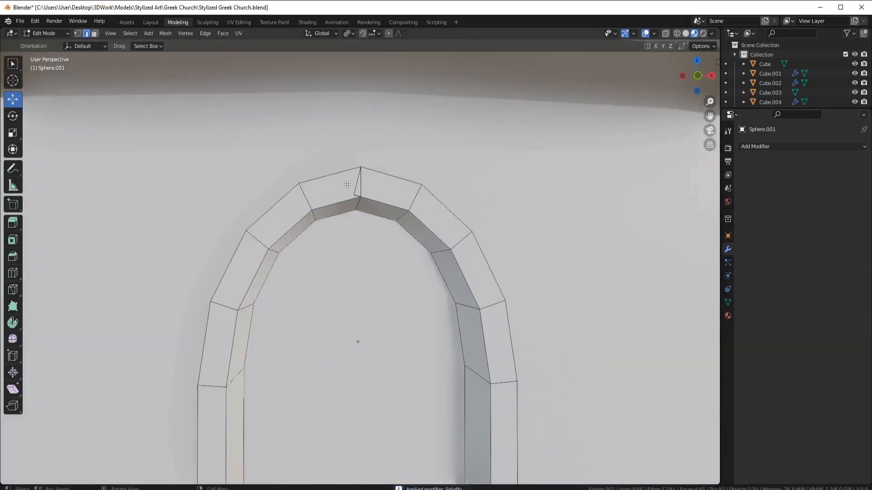
# Isolate the arched frame and merge the stray vertices at its apex, using At Center and At Last
pyautogui.press('Tab')
pyautogui.click(369, 185)
pyautogui.press('h')
pyautogui.rightClick(457, 193)
pyautogui.moveTo(476, 359)
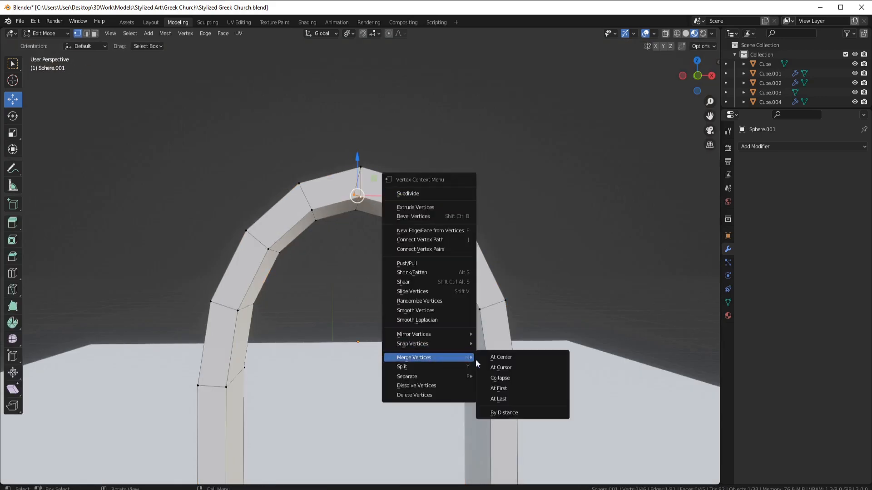
pyautogui.click(504, 357)
pyautogui.scroll(2, 399, 205)
pyautogui.keyDown('shift'); pyautogui.click(359, 149); pyautogui.keyUp('shift')
pyautogui.rightClick(423, 181)
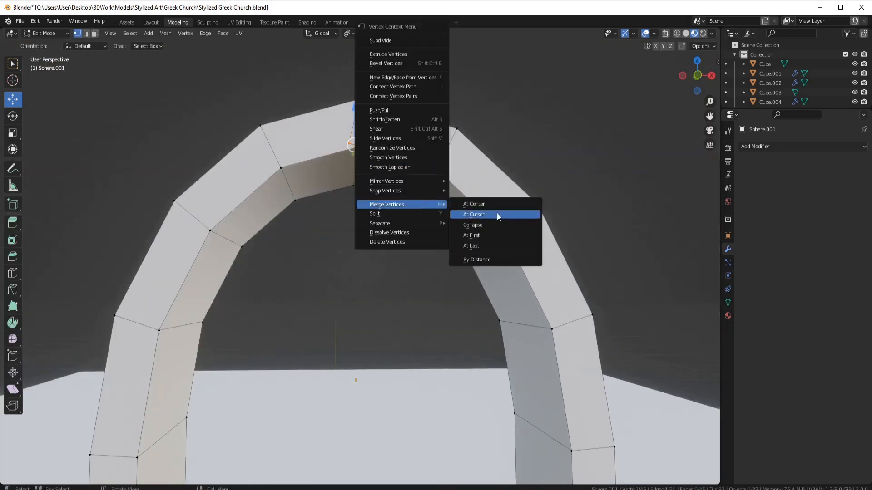
pyautogui.click(496, 245)
# Merge all vertices of the arched frame by distance at 0.0001 m
pyautogui.moveTo(485, 254); pyautogui.dragTo(327, 291, button='middle')
pyautogui.click(362, 117)
pyautogui.press('l')
pyautogui.click(165, 33)
pyautogui.click(268, 315)
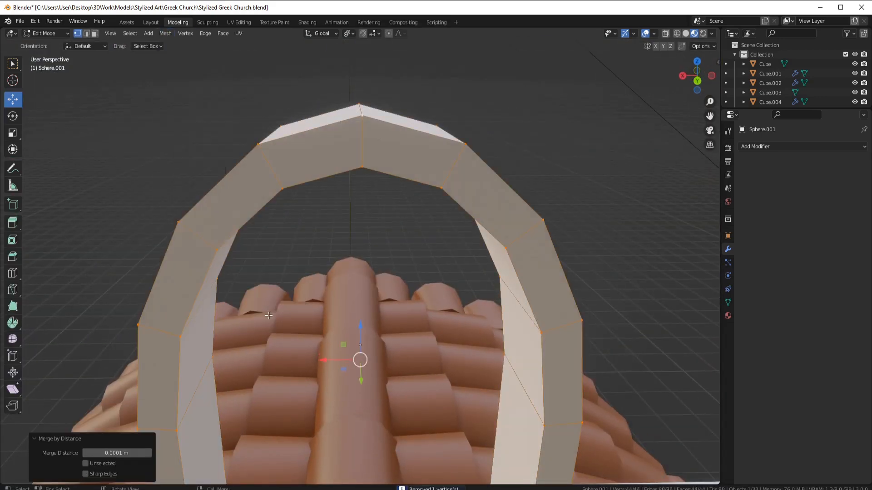
# Add one centered loop cut around the frame's inner side and extrude one of the resulting inner bands in place
pyautogui.click(390, 187)
pyautogui.moveTo(391, 186); pyautogui.dragTo(402, 136)
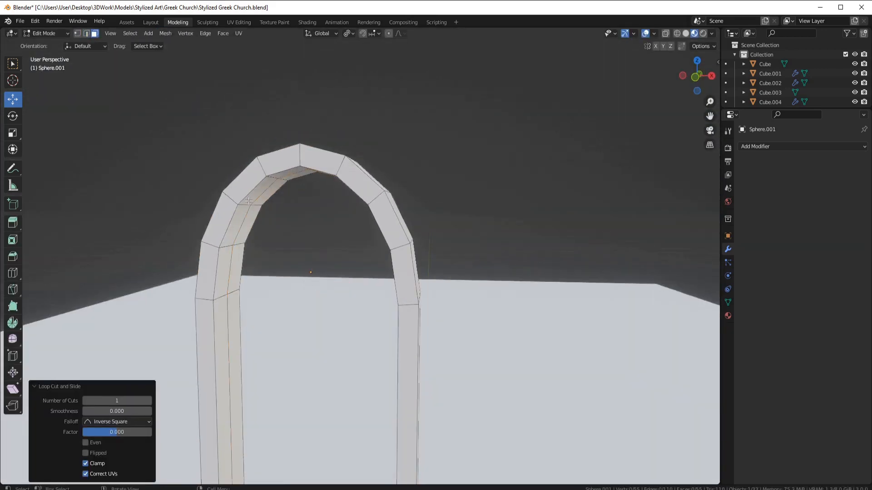
pyautogui.moveTo(445, 292); pyautogui.dragTo(474, 292, button='middle')
pyautogui.keyDown('shift'); pyautogui.moveTo(474, 291); pyautogui.dragTo(481, 178, button='middle'); pyautogui.keyUp('shift')
pyautogui.press('e')
pyautogui.rightClick(481, 178)
pyautogui.click(462, 178)
pyautogui.moveTo(425, 163); pyautogui.dragTo(439, 153, button='middle')
# Try to thicken the extruded inner band with Shrink/Fatten
pyautogui.hotkey('alt', 's')
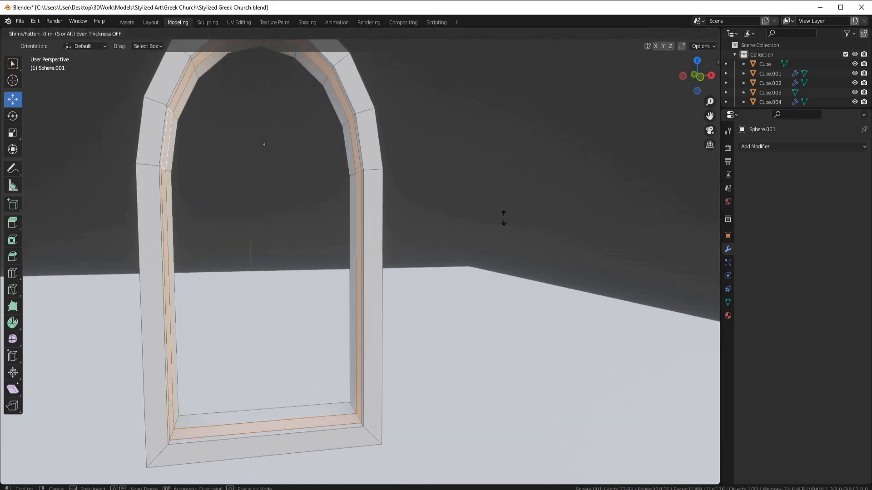
pyautogui.click(485, 219)
pyautogui.scroll(-3, 386, 213)
pyautogui.moveTo(327, 200); pyautogui.dragTo(450, 207, button='middle')
pyautogui.scroll(2, 347, 198)
pyautogui.hotkey('ctrl', 'z')
# Scale the frame's extruded inner band to 0.861 and lower its bottom face by about 0.046 m
pyautogui.press('KP_1')
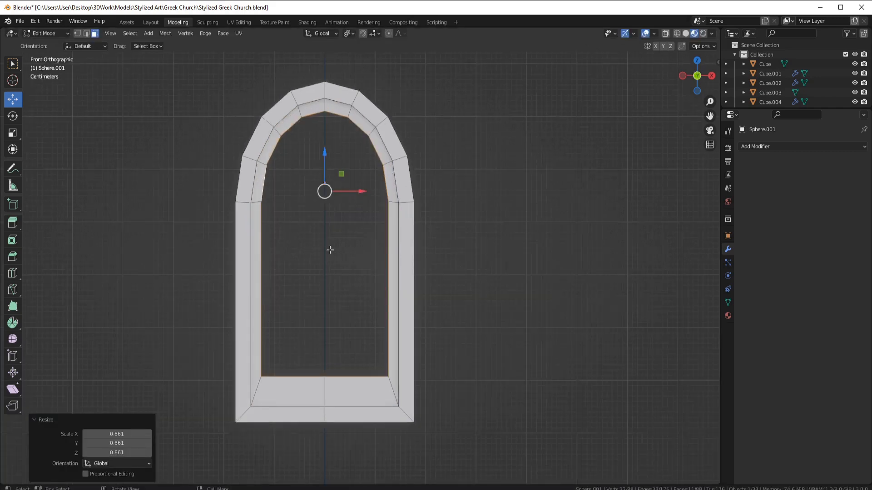
pyautogui.click(97, 35)
pyautogui.moveTo(364, 291); pyautogui.dragTo(378, 320, button='middle')
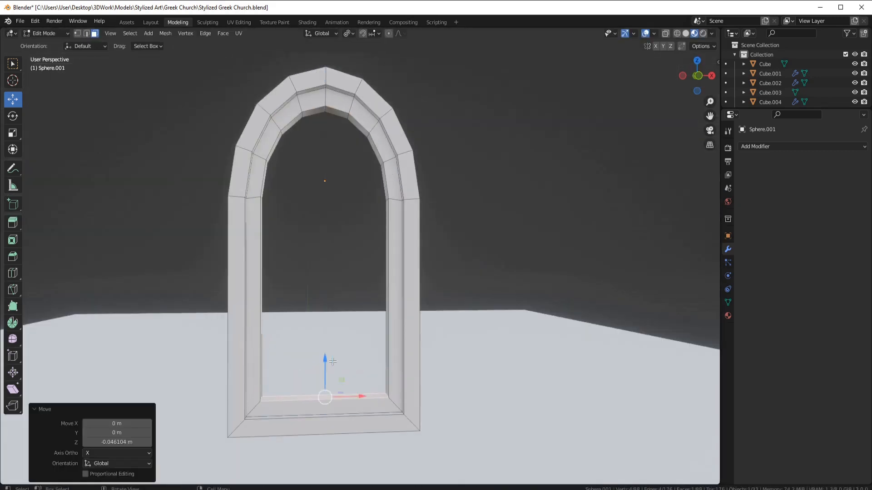
# Add a loop cut around the frame's inner lip and fill the loop with a face as the window's back
pyautogui.moveTo(333, 361); pyautogui.dragTo(355, 315, button='middle')
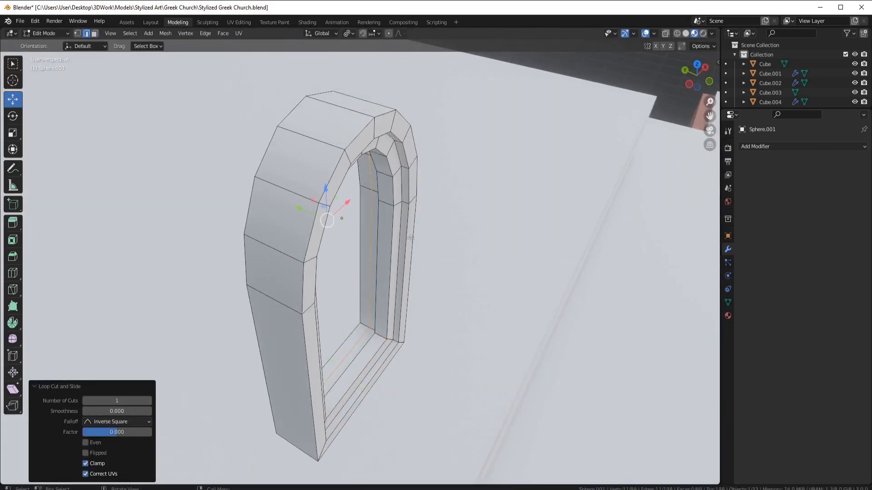
pyautogui.press('f')
pyautogui.scroll(-3, 411, 238)
pyautogui.moveTo(411, 238); pyautogui.dragTo(459, 220, button='middle')
pyautogui.press('Tab')
# Copy a cross from an existing window lattice, move it about 3.78 m along negative X, and separate it into its own object
pyautogui.scroll(-10, 472, 282)
pyautogui.moveTo(479, 310); pyautogui.dragTo(494, 258, button='middle')
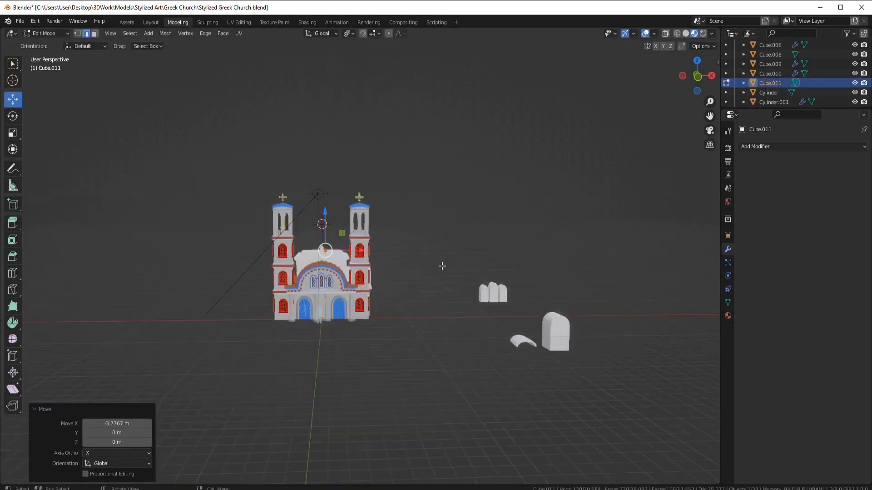
pyautogui.scroll(10, 444, 267)
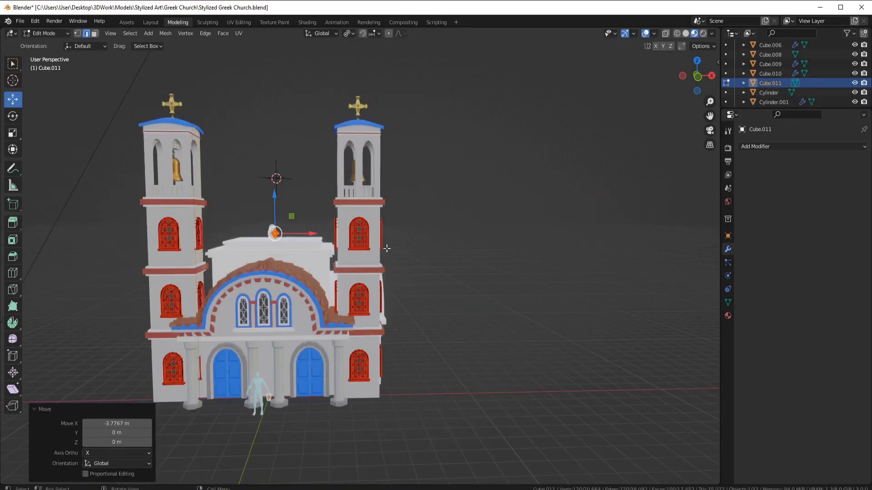
pyautogui.moveTo(389, 245); pyautogui.dragTo(387, 183, button='middle')
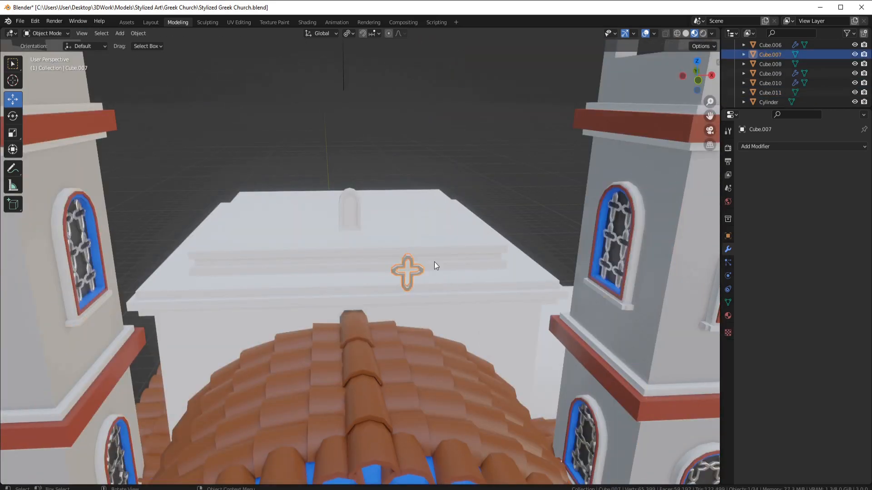
# Apply the cross's transforms and set its origin to its geometry
pyautogui.hotkey('ctrl', 'a')
pyautogui.click(427, 259)
pyautogui.press('KP_1')
pyautogui.hotkey('shift', 's')
pyautogui.press('Escape')
pyautogui.rightClick(418, 164)
pyautogui.moveTo(420, 163)
pyautogui.click(463, 174)
# Move the cross into the upper part of the arched frame and array it twice with a relative Z offset of -1
pyautogui.hotkey('shift', 's')
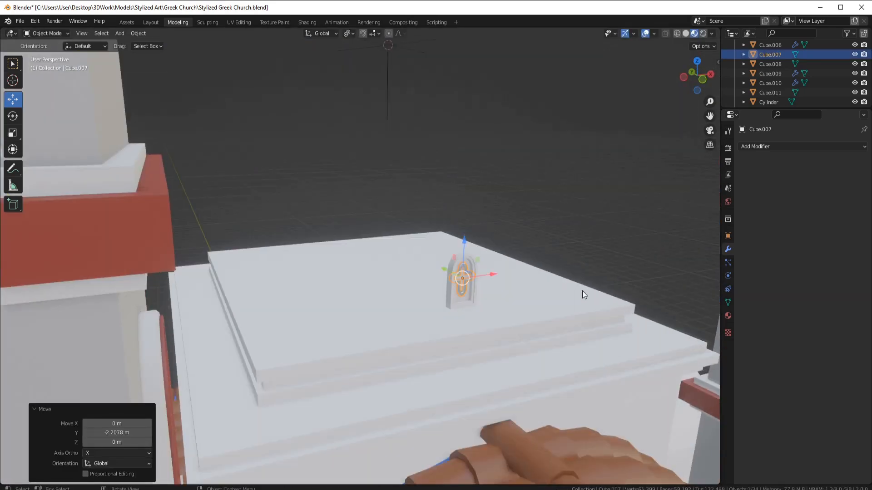
pyautogui.press('KP_1')
pyautogui.scroll(3, 369, 254)
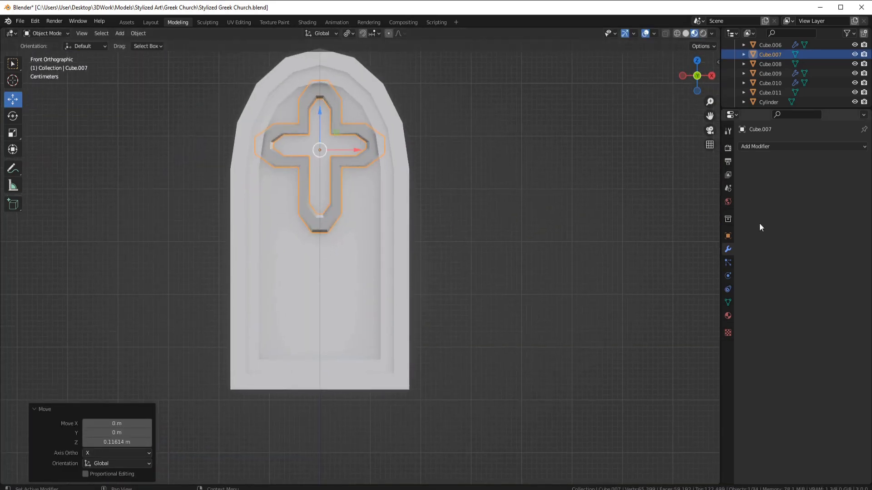
pyautogui.click(768, 146)
pyautogui.click(674, 171)
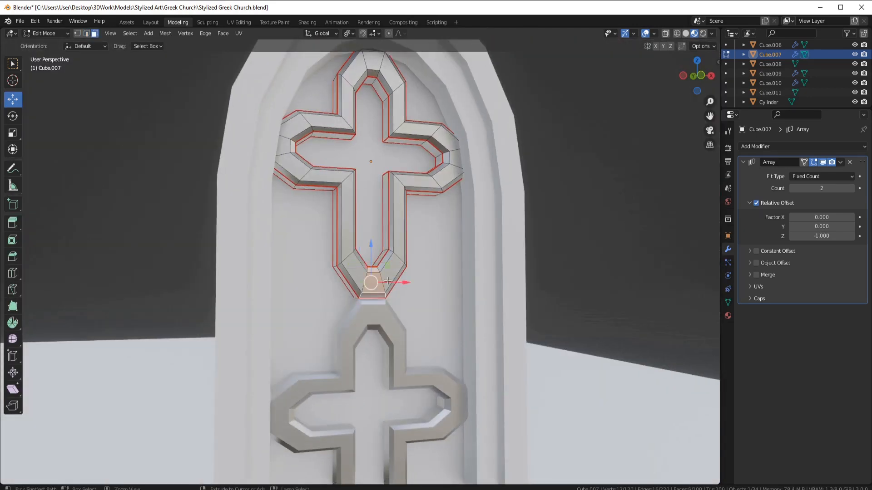
# Shorten the cross's lower arm to fit both crosses in the frame and shift them about 0.018 m along negative Y
pyautogui.press('ctrl+KP_Add')
pyautogui.press('KP_1')
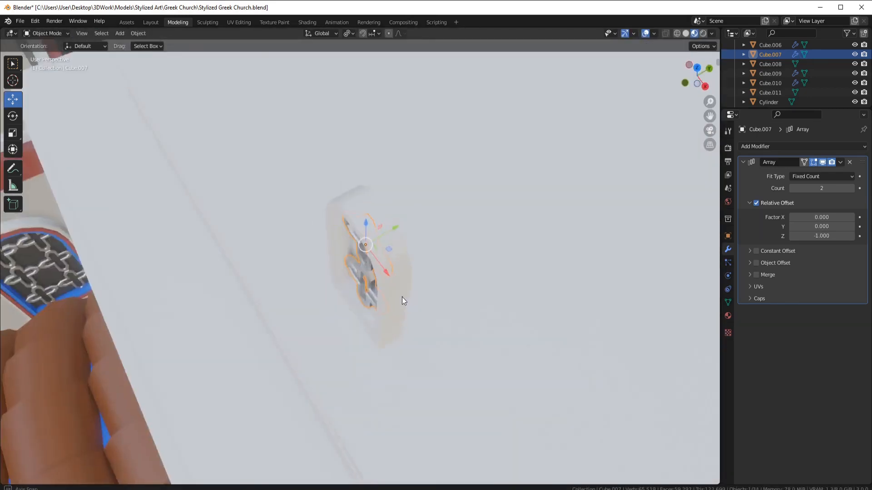
pyautogui.click(389, 218)
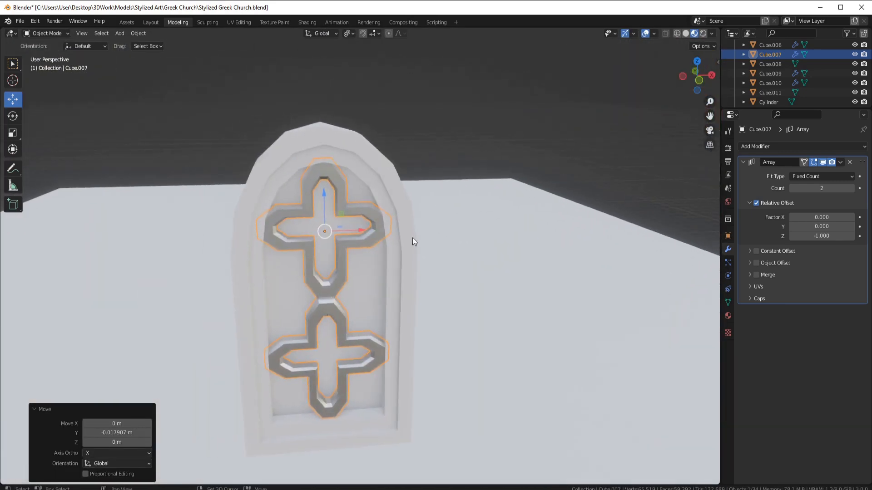
# Give the arched frame the Greek Walls Grey material and add a second slot with the Back Window material
pyautogui.click(412, 238)
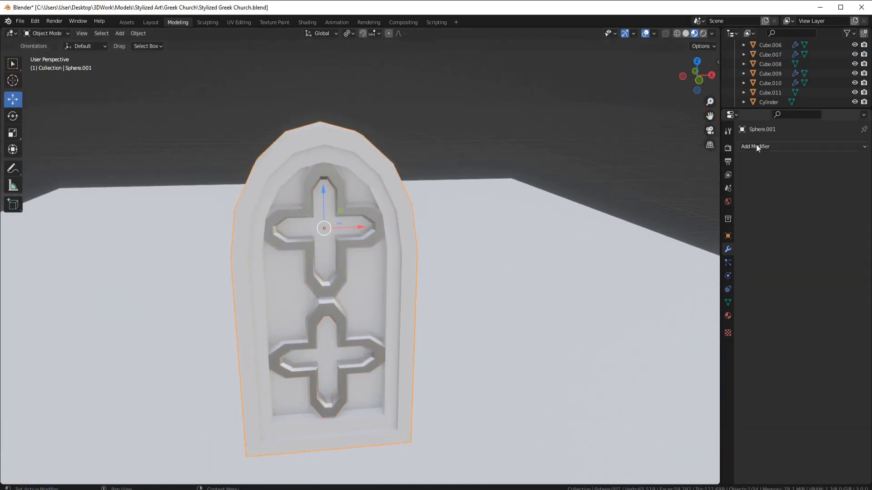
pyautogui.click(779, 202)
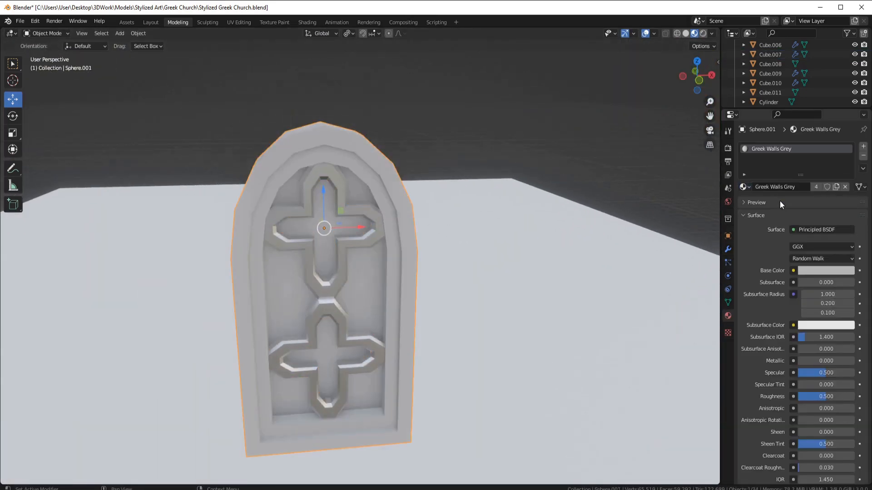
pyautogui.click(862, 147)
pyautogui.click(743, 202)
pyautogui.click(781, 235)
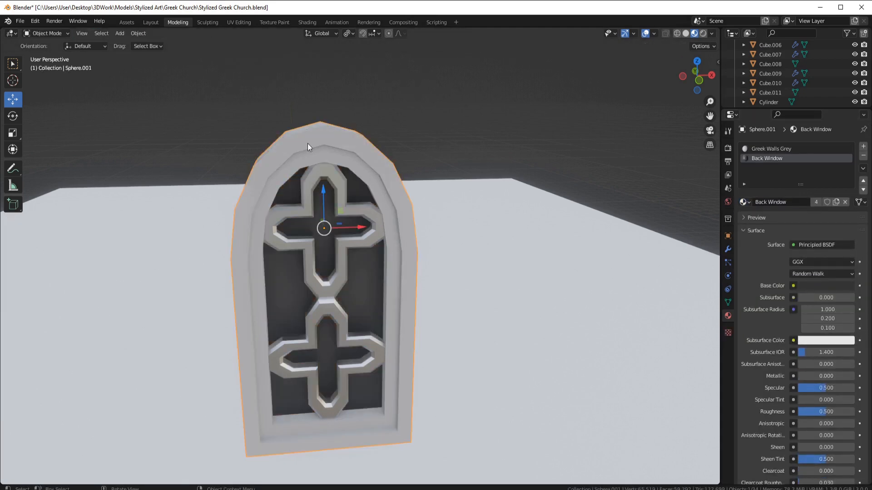
# Delete the ring of faces on the back of the arched frame
pyautogui.press('Tab')
pyautogui.moveTo(399, 196); pyautogui.dragTo(343, 219, button='middle')
pyautogui.keyDown('alt'); pyautogui.click(359, 242); pyautogui.keyUp('alt')
pyautogui.press('3')
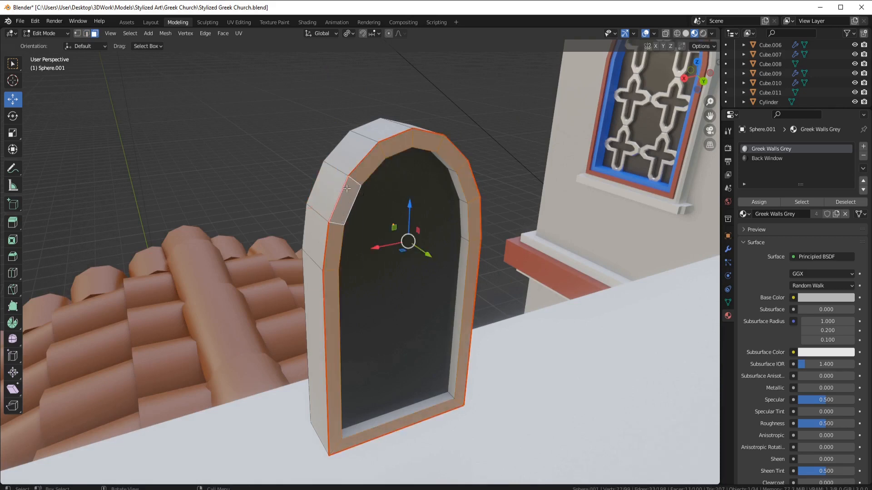
pyautogui.press('x')
pyautogui.click(347, 189)
# Mark seams along the arched frame's outer rim and inner edge loops
pyautogui.moveTo(347, 189); pyautogui.dragTo(147, 52, button='middle')
pyautogui.keyDown('alt'); pyautogui.click(283, 150); pyautogui.keyUp('alt')
pyautogui.moveTo(283, 150); pyautogui.dragTo(263, 140, button='middle')
pyautogui.keyDown('alt'); pyautogui.keyDown('shift'); pyautogui.click(396, 391); pyautogui.keyUp('shift'); pyautogui.keyUp('alt')
pyautogui.keyDown('alt'); pyautogui.keyDown('shift'); pyautogui.click(234, 409); pyautogui.keyUp('shift'); pyautogui.keyUp('alt')
pyautogui.moveTo(351, 291); pyautogui.dragTo(311, 307, button='middle')
pyautogui.rightClick(289, 300)
pyautogui.click(290, 300)
pyautogui.keyDown('alt'); pyautogui.click(310, 344); pyautogui.keyUp('alt')
pyautogui.rightClick(310, 335)
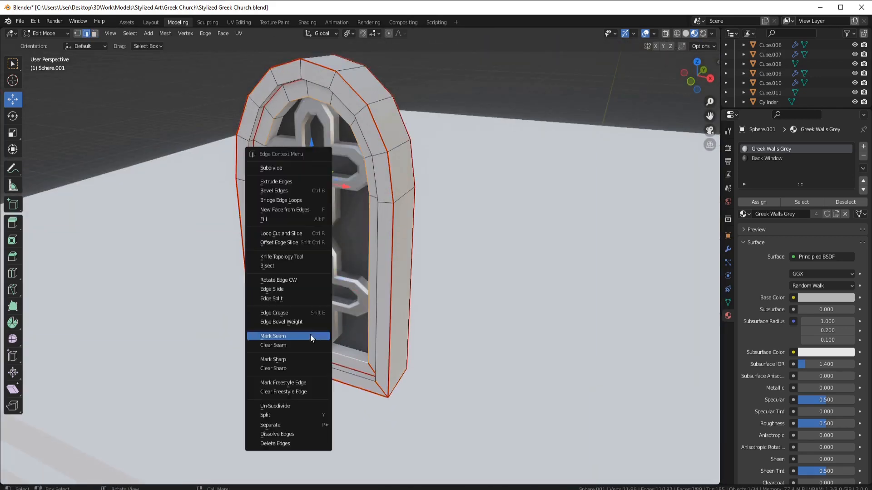
pyautogui.click(310, 334)
# Add a Greek Blue Paint material slot to the arched frame and assign it to the outer frame band
pyautogui.moveTo(383, 234); pyautogui.dragTo(451, 220, button='middle')
pyautogui.click(863, 146)
pyautogui.click(773, 228)
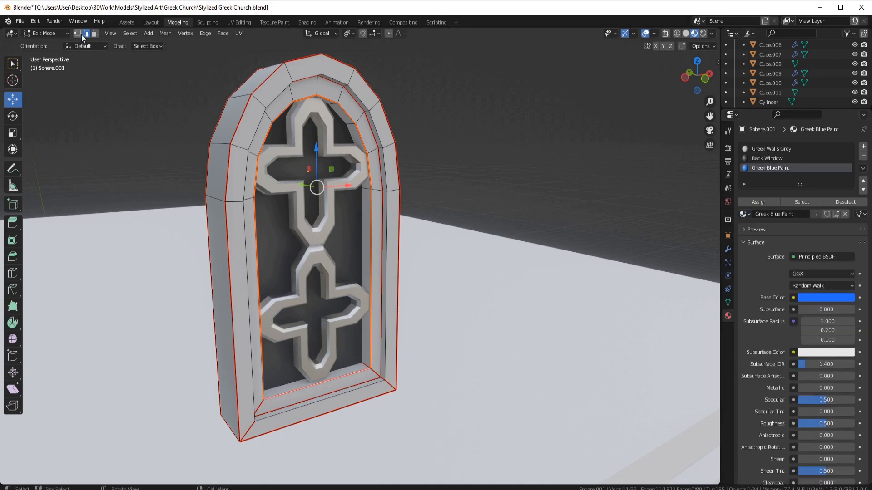
pyautogui.press('l')
pyautogui.press('l')
pyautogui.click(770, 168)
pyautogui.click(767, 203)
# Select the frame's inner parts and add a fourth material slot with Greek Red Paint
pyautogui.click(375, 171)
pyautogui.press('l')
pyautogui.press('l')
pyautogui.click(86, 33)
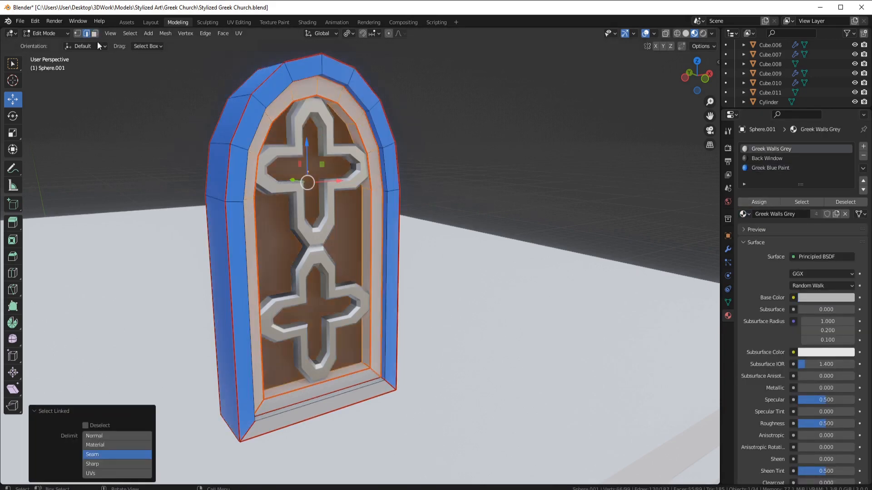
pyautogui.keyDown('alt'); pyautogui.click(362, 254); pyautogui.keyUp('alt')
pyautogui.click(862, 146)
pyautogui.click(754, 213)
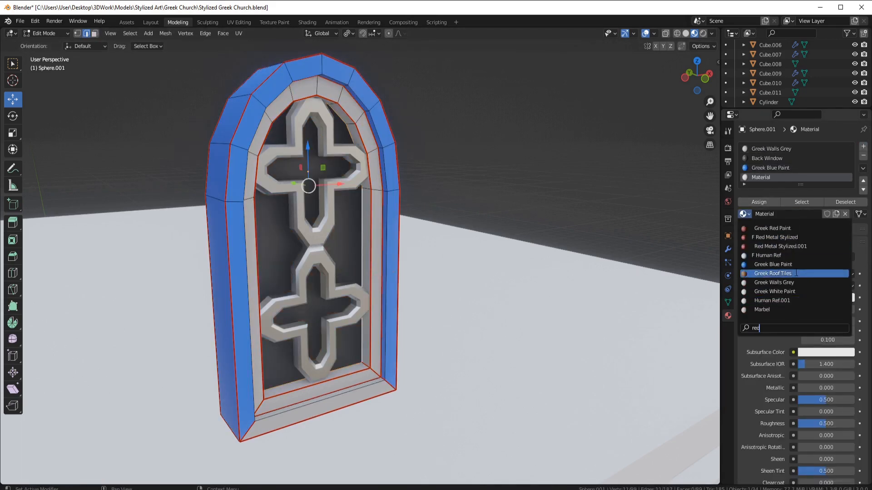
pyautogui.click(363, 233)
pyautogui.press('l')
pyautogui.click(362, 232)
pyautogui.hotkey('ctrl', 'z')
pyautogui.hotkey('ctrl', 'z')
pyautogui.hotkey('ctrl', 'z')
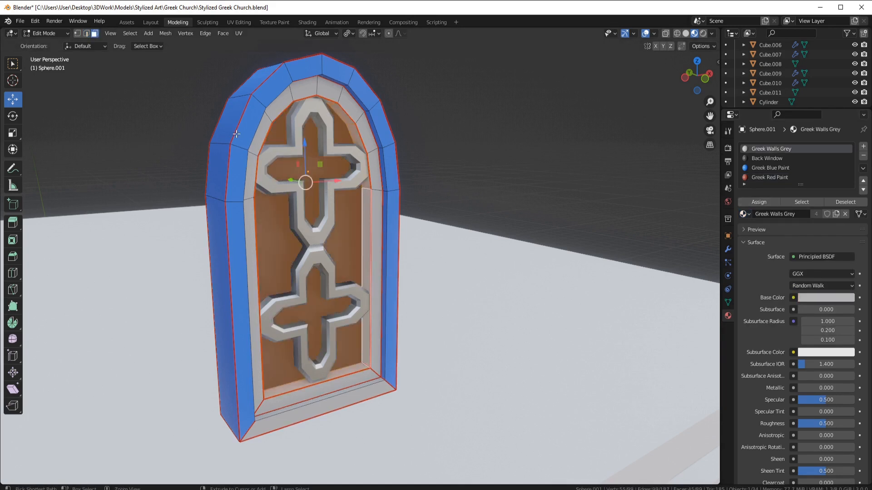
# Mark a seam along the edge loop inside the window frame and clear the selection
pyautogui.click(86, 34)
pyautogui.keyDown('alt'); pyautogui.click(362, 253); pyautogui.keyUp('alt')
pyautogui.rightClick(403, 258)
pyautogui.click(403, 257)
pyautogui.hotkey('alt', 'a')
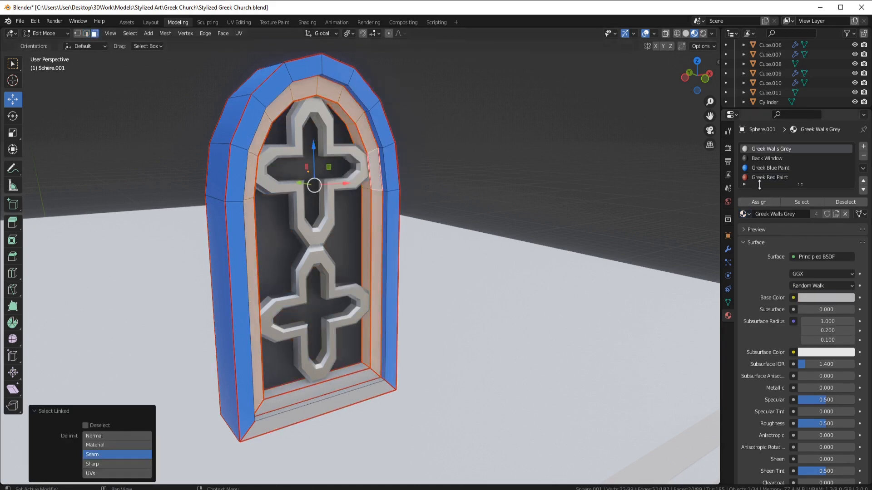
# Assign Greek Red Paint to the inner band of the arched frame and its lower inner faces
pyautogui.click(758, 178)
pyautogui.click(759, 202)
pyautogui.click(336, 385)
pyautogui.click(756, 178)
pyautogui.click(759, 202)
pyautogui.scroll(-2, 451, 300)
pyautogui.press('Tab')
pyautogui.press('Tab')
# Assign Greek Blue Paint to the grey faces along the bottom of the arched frame
pyautogui.click(345, 358)
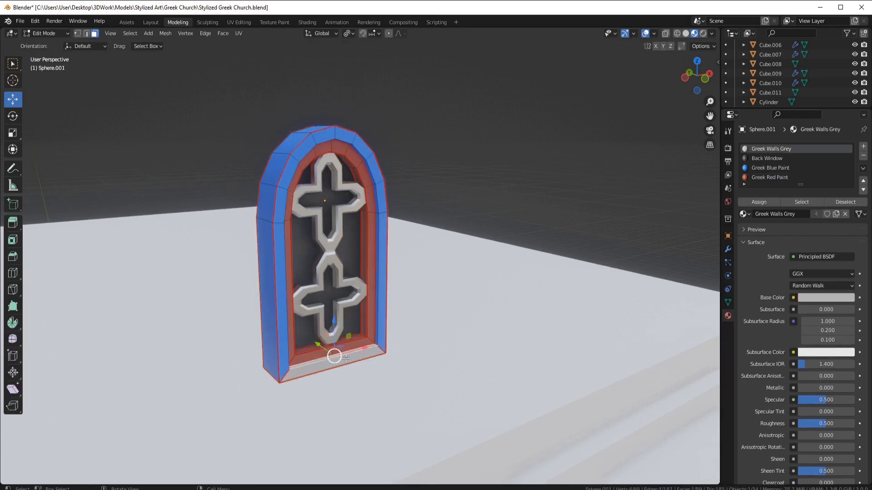
pyautogui.moveTo(345, 358); pyautogui.dragTo(364, 313, button='middle')
pyautogui.keyDown('shift'); pyautogui.click(334, 352); pyautogui.keyUp('shift')
pyautogui.keyDown('shift'); pyautogui.click(345, 343); pyautogui.keyUp('shift')
pyautogui.moveTo(345, 343); pyautogui.dragTo(418, 332, button='middle')
pyautogui.press('Tab')
pyautogui.moveTo(578, 241); pyautogui.dragTo(468, 249, button='middle')
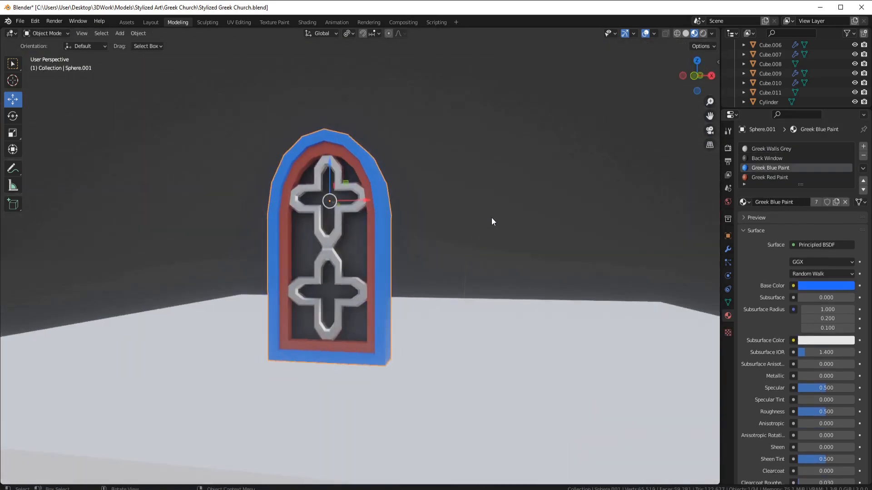
# Reassign the material of the grey ring of faces around the pane on the back of the frame
pyautogui.scroll(2, 384, 251)
pyautogui.moveTo(384, 252); pyautogui.dragTo(218, 286, button='middle')
pyautogui.press('Tab')
pyautogui.scroll(1, 345, 213)
pyautogui.click(349, 203)
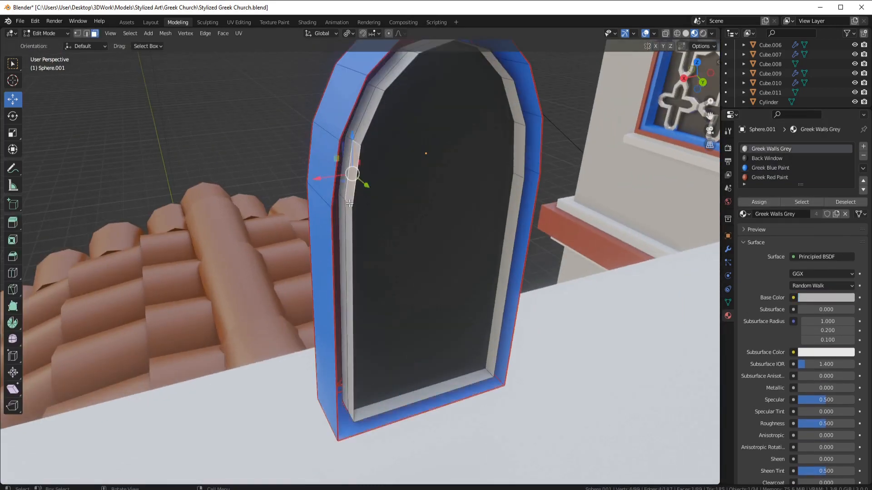
pyautogui.click(759, 202)
pyautogui.press('Tab')
# Select the whole arched frame and unwrap its UVs in the UV Editing workspace
pyautogui.moveTo(635, 240); pyautogui.dragTo(468, 243, button='middle')
pyautogui.press('Tab')
pyautogui.press('a')
pyautogui.click(239, 22)
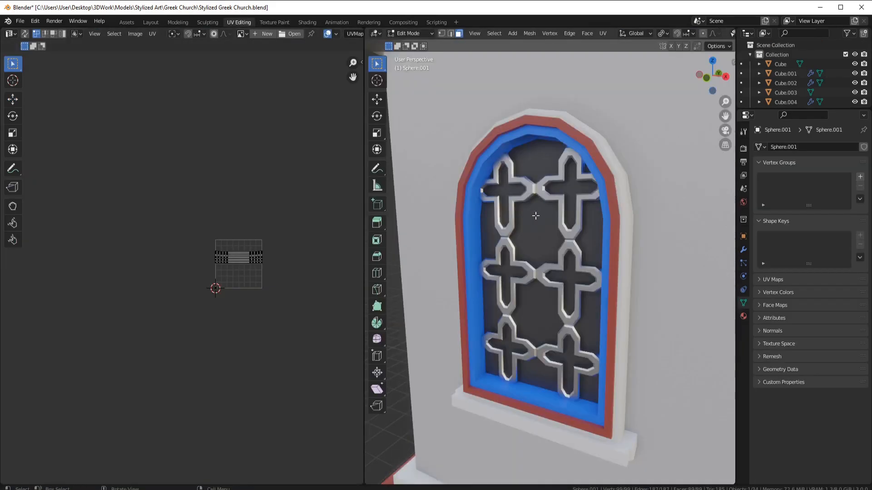
pyautogui.press('KP_Decimal')
pyautogui.moveTo(294, 252); pyautogui.dragTo(73, 254, button='middle')
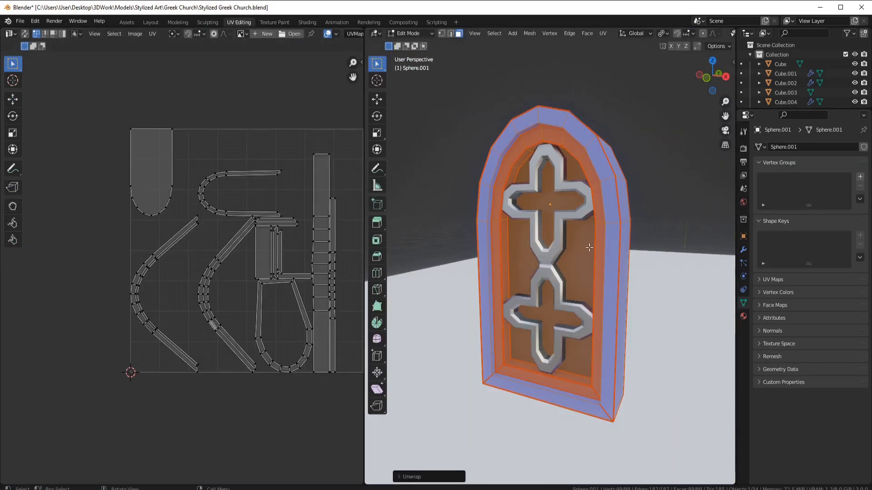
# Mark another seam along the front edge loop between the frame's blue and red bands
pyautogui.moveTo(589, 247)
pyautogui.mouseDown(button='middle')
pyautogui.moveTo(564, 213)
pyautogui.moveTo(601, 237)
pyautogui.mouseUp(button='middle')
pyautogui.click(580, 146)
pyautogui.press('l')
pyautogui.click(501, 249)
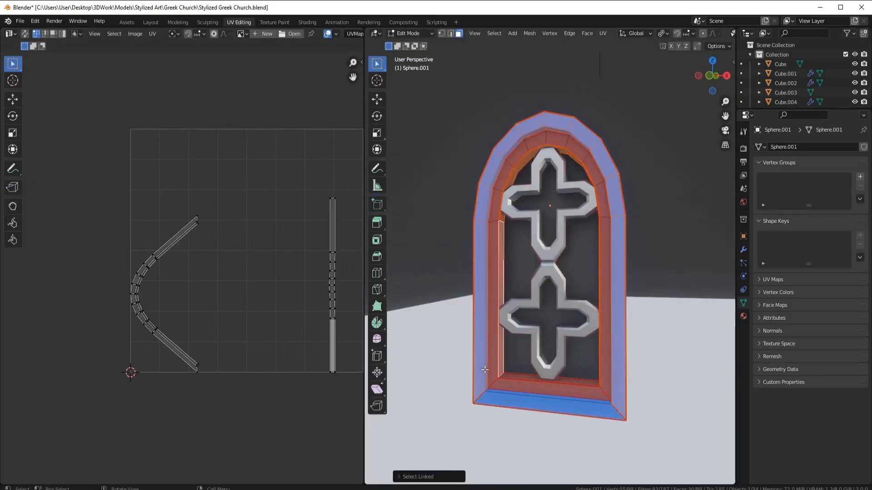
pyautogui.press('2')
pyautogui.keyDown('alt'); pyautogui.click(510, 151); pyautogui.keyUp('alt')
pyautogui.rightClick(510, 151)
pyautogui.click(487, 210)
# Unwrap the frame's UVs again using the added seam
pyautogui.moveTo(601, 202); pyautogui.dragTo(568, 240, button='middle')
pyautogui.press('l')
pyautogui.press('u')
pyautogui.click(598, 202)
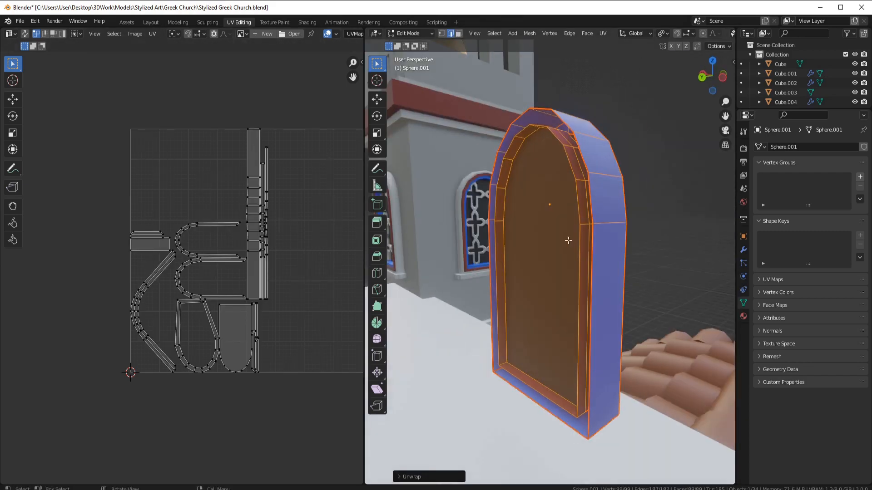
pyautogui.click(458, 34)
pyautogui.click(565, 162)
pyautogui.press('a')
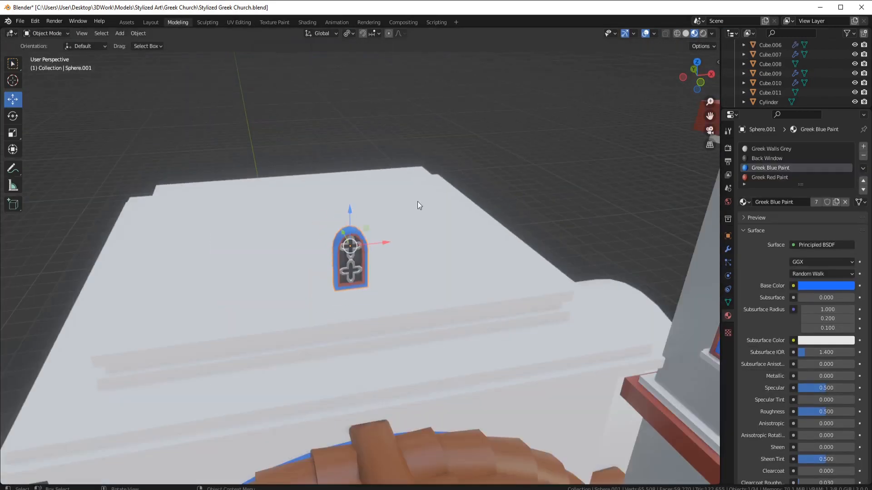
# Move the window 0.034086 m along Y into the front opening of the dome's drum
pyautogui.moveTo(418, 201); pyautogui.dragTo(358, 256, button='middle')
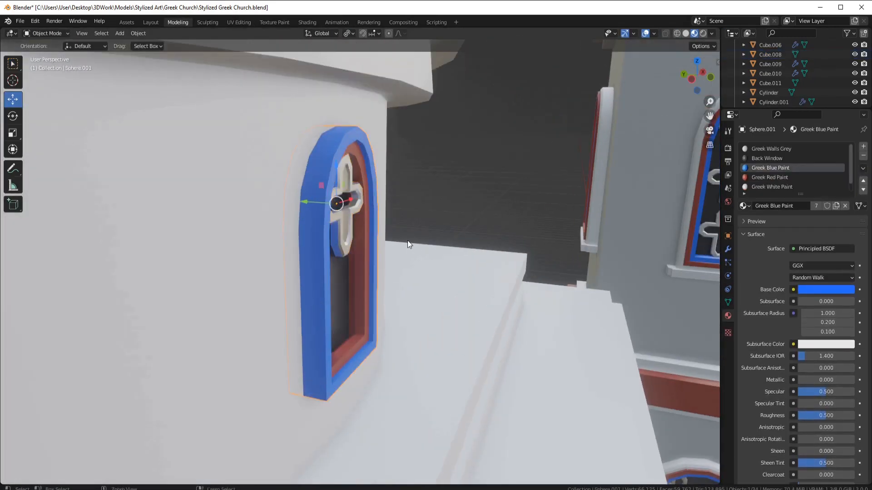
pyautogui.click(349, 255)
pyautogui.click(728, 249)
pyautogui.hotkey('ctrl', 'a')
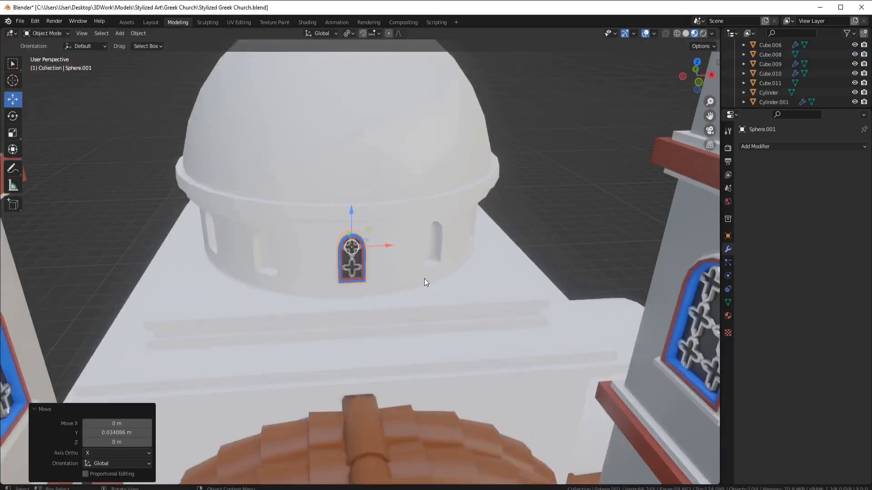
# Add an Array modifier to the drum window and enable Object Offset with the Empty as its object
pyautogui.scroll(3, 424, 279)
pyautogui.click(783, 146)
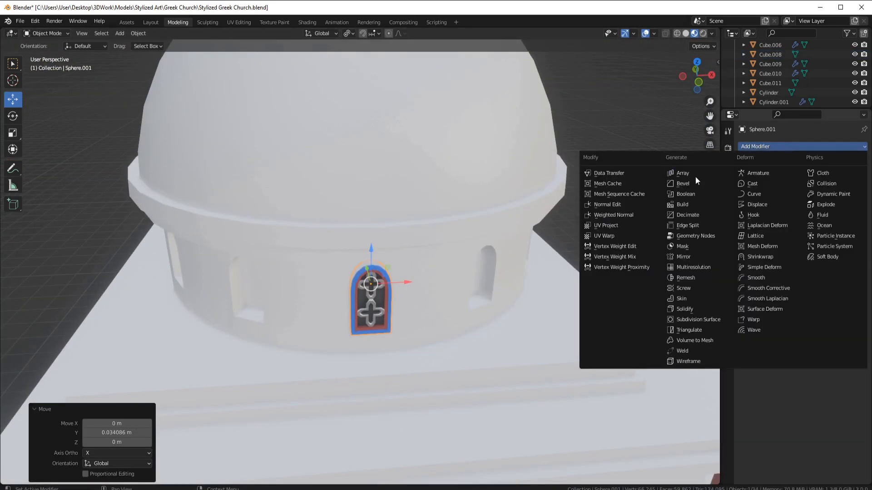
pyautogui.click(696, 175)
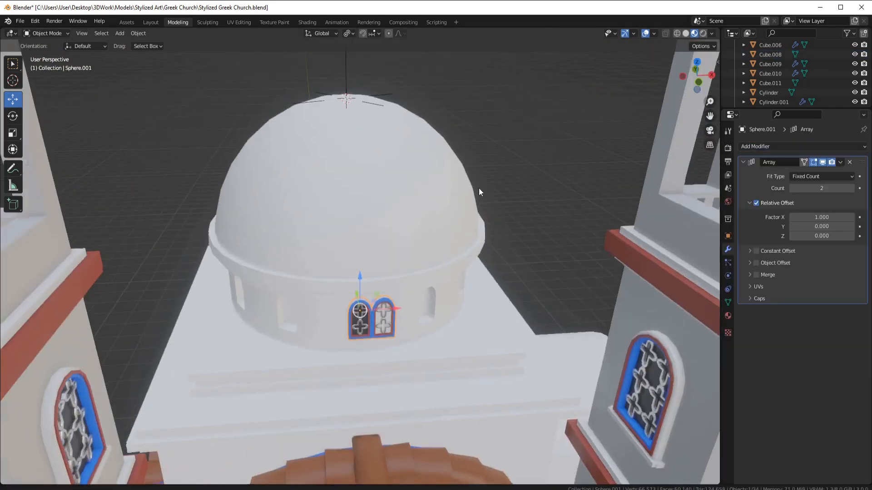
pyautogui.click(756, 263)
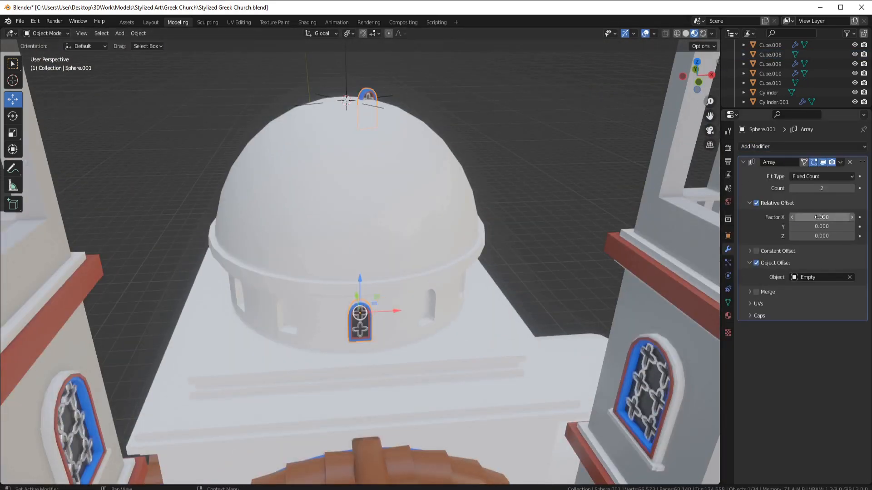
# Set the window's origin to the 3D cursor and its array to 12 copies with a relative offset of 0
pyautogui.rightClick(464, 315)
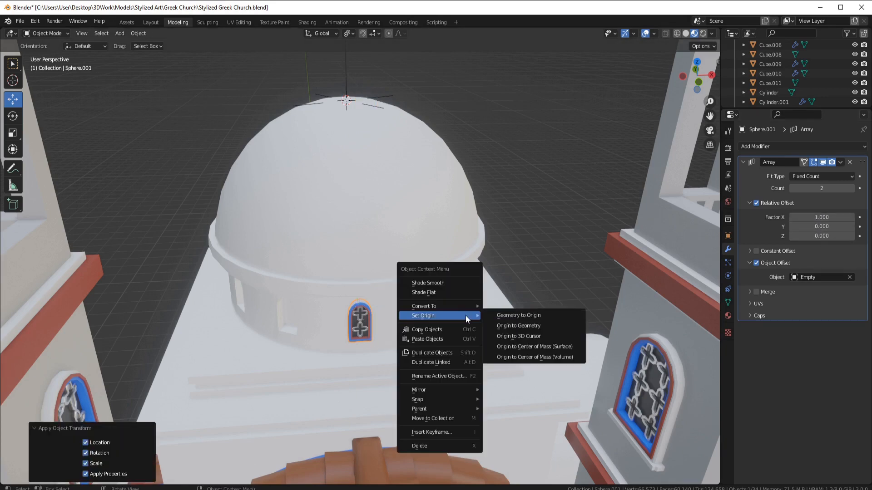
pyautogui.click(538, 325)
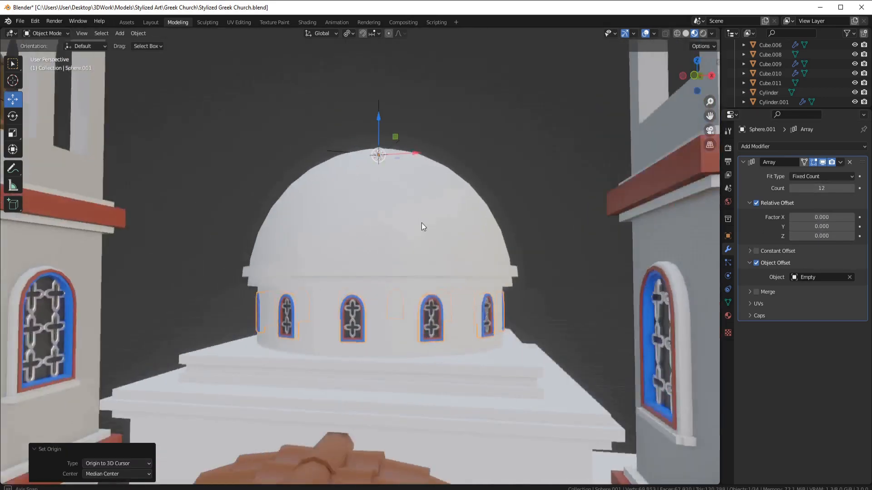
pyautogui.scroll(2, 422, 222)
pyautogui.scroll(-4, 447, 154)
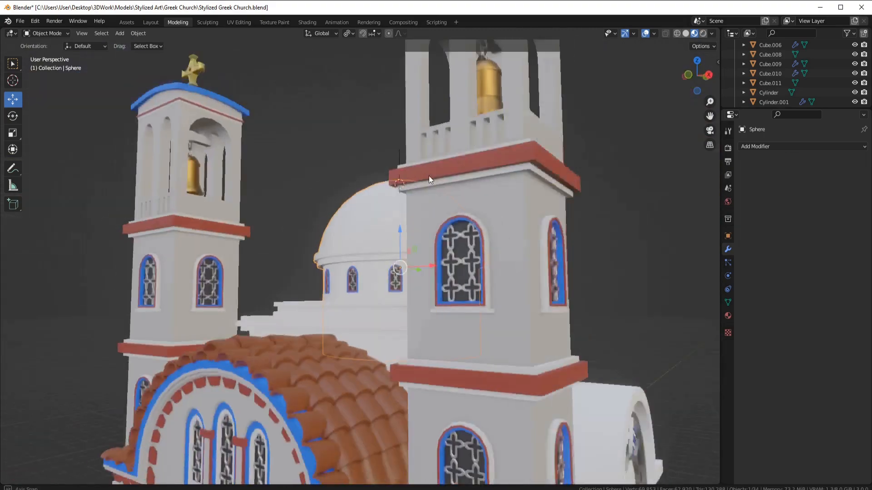
pyautogui.scroll(4, 473, 261)
pyautogui.moveTo(429, 175); pyautogui.dragTo(452, 217, button='middle')
pyautogui.scroll(-3, 451, 217)
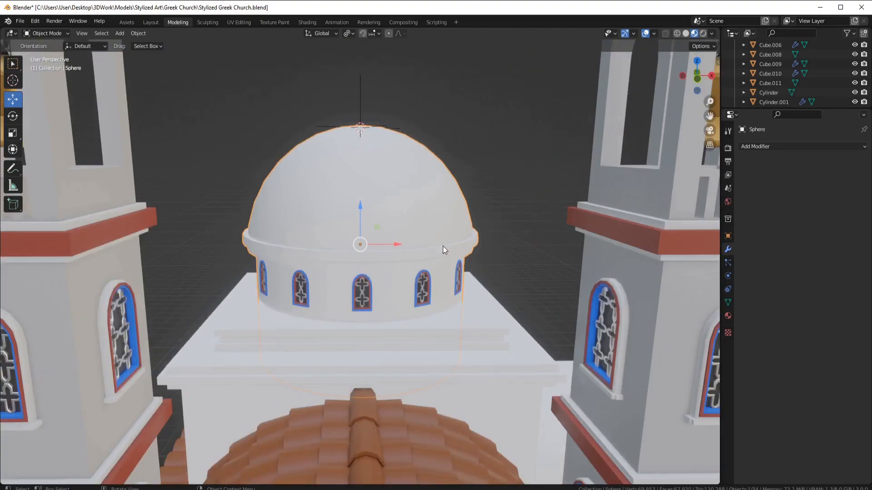
# Raise the small tapered block 8.3656 m along Z to the height of the dome's drum
pyautogui.scroll(-5, 443, 246)
pyautogui.moveTo(442, 246); pyautogui.dragTo(438, 389, button='middle')
pyautogui.click(438, 388)
pyautogui.press('KP_1')
pyautogui.scroll(3, 442, 281)
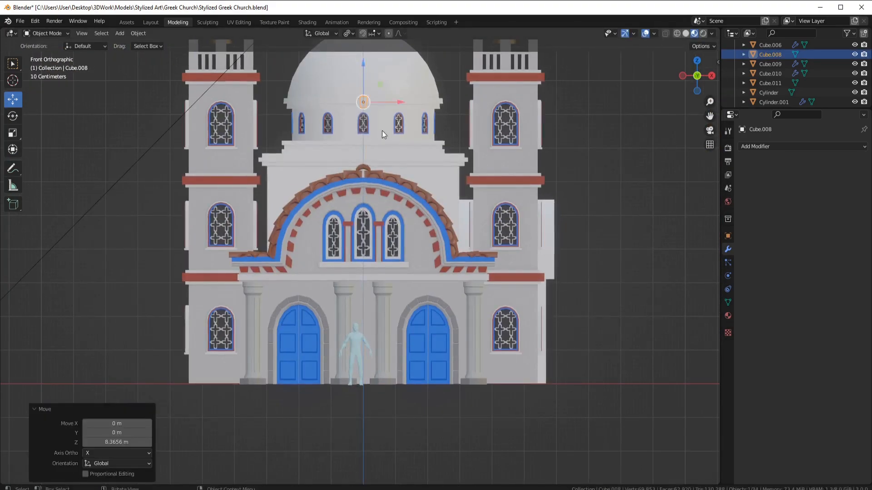
# Scale the tapered block to suit the drum in the front view
pyautogui.scroll(10, 391, 283)
pyautogui.keyDown('shift'); pyautogui.moveTo(382, 130); pyautogui.dragTo(390, 306, button='middle'); pyautogui.keyUp('shift')
pyautogui.press('s')
pyautogui.click(457, 150)
# Adjust the position of the tapered block's mesh in front of the drum in Edit Mode
pyautogui.press('Tab')
pyautogui.scroll(-8, 406, 237)
pyautogui.moveTo(385, 200); pyautogui.dragTo(377, 270, button='middle')
pyautogui.scroll(-6, 406, 237)
pyautogui.press('KP_Decimal')
pyautogui.scroll(-5, 354, 281)
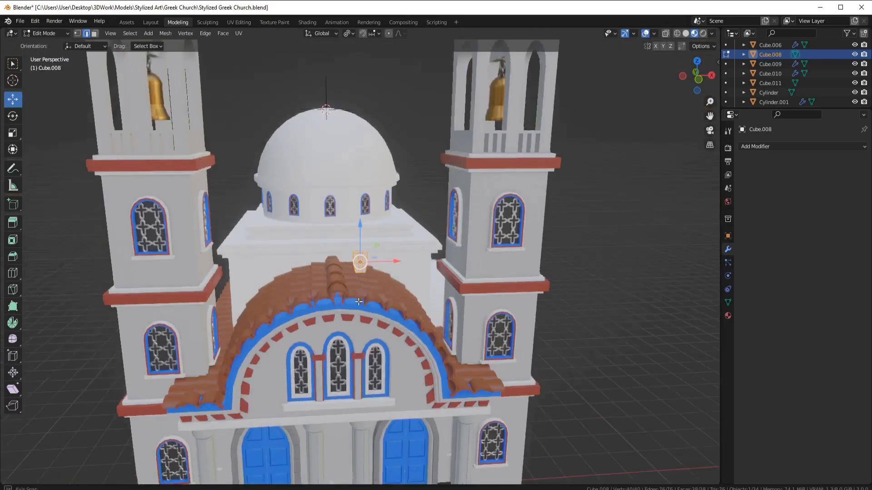
pyautogui.press('KP_7')
pyautogui.press('KP_Decimal')
pyautogui.moveTo(369, 151); pyautogui.dragTo(517, 214, button='middle')
pyautogui.scroll(-2, 432, 198)
pyautogui.moveTo(366, 183); pyautogui.dragTo(366, 192)
pyautogui.moveTo(481, 204); pyautogui.dragTo(437, 294, button='middle')
pyautogui.scroll(2, 433, 221)
pyautogui.scroll(-5, 386, 236)
pyautogui.press('Tab')
# Duplicate the tapered block in place and set the copy's origin to its geometry
pyautogui.hotkey('shift', 'd')
pyautogui.rightClick(437, 295)
pyautogui.scroll(-3, 436, 294)
pyautogui.rightClick(436, 296)
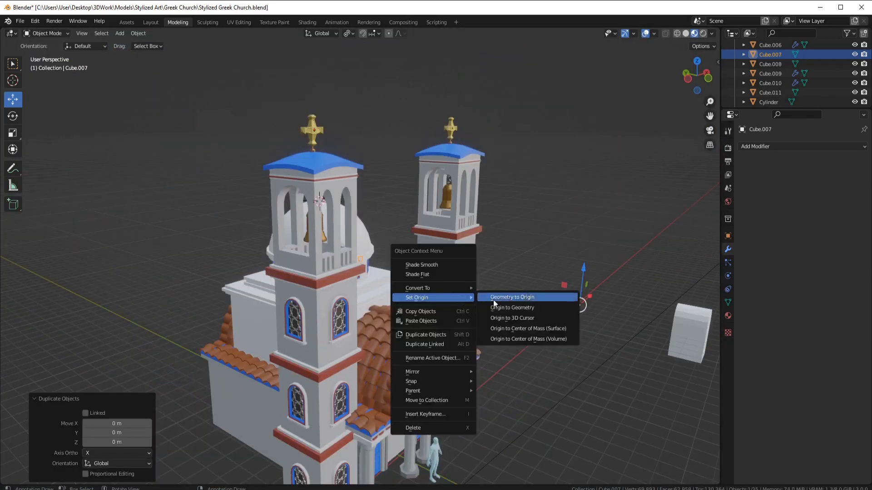
pyautogui.click(499, 307)
# Move the duplicated block away from the church
pyautogui.scroll(-5, 499, 307)
pyautogui.moveTo(325, 243); pyautogui.dragTo(418, 276)
pyautogui.moveTo(488, 276); pyautogui.dragTo(563, 261)
# Scale the tapered block above the front drum window along Z by about 0.71
pyautogui.click(376, 263)
pyautogui.press('KP_1')
pyautogui.scroll(6, 382, 270)
pyautogui.press('s')
pyautogui.press('z')
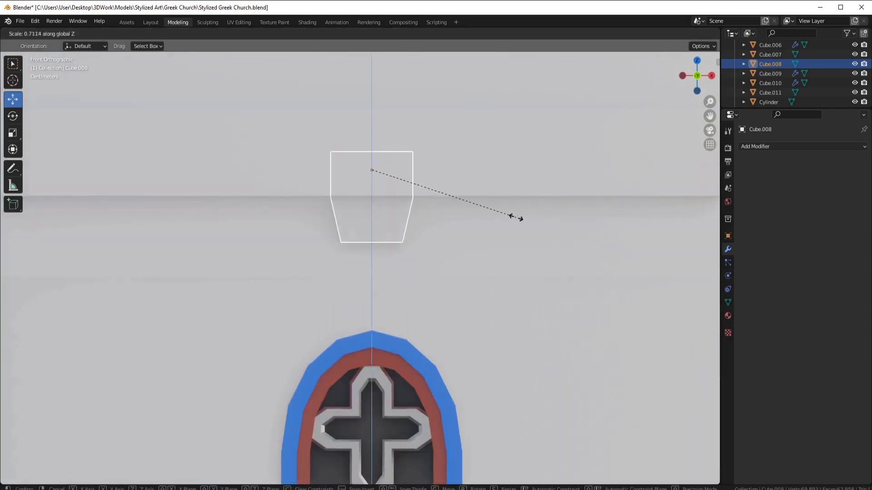
# Simplify the corbel block under the dome's rim with a 5° Limited Dissolve and delete its hidden faces
pyautogui.press('Tab')
pyautogui.click(363, 216)
pyautogui.moveTo(346, 253); pyautogui.dragTo(159, 245, button='middle')
pyautogui.click(387, 204)
pyautogui.press('x')
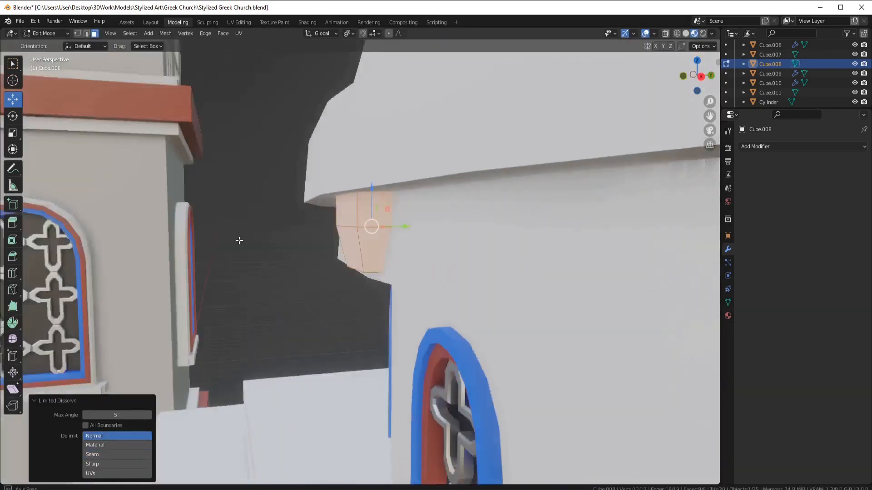
pyautogui.moveTo(324, 170); pyautogui.dragTo(363, 210, button='middle')
pyautogui.click(367, 211)
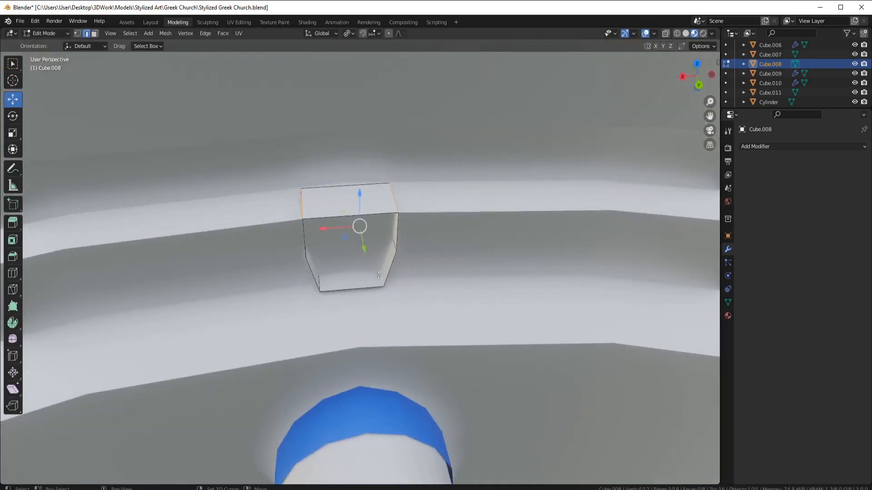
pyautogui.click(366, 208)
# Apply all transforms to the corbel block and unwrap its mesh
pyautogui.press('Tab')
pyautogui.scroll(-6, 376, 197)
pyautogui.hotkey('ctrl', 'a')
pyautogui.click(399, 247)
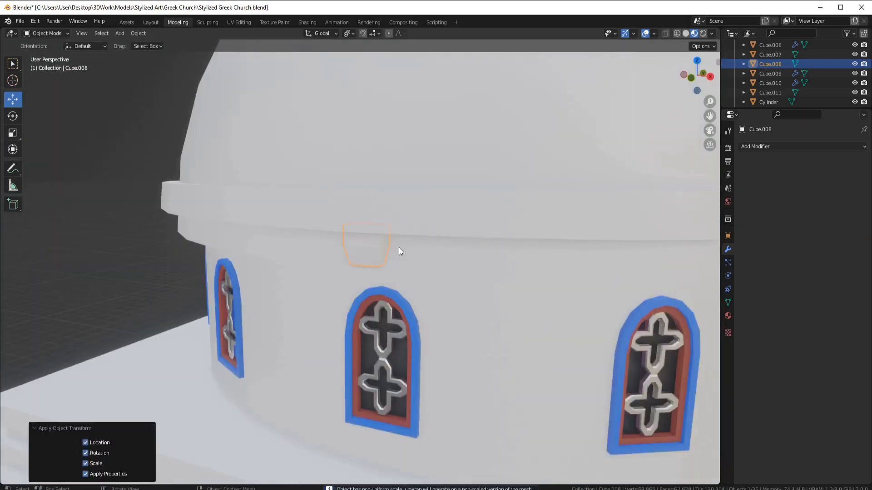
pyautogui.press('Tab')
pyautogui.press('u')
pyautogui.click(399, 247)
pyautogui.press('Tab')
# Set the corbel block's origin to the 3D cursor at the dome's top and add an Array modifier to it
pyautogui.moveTo(440, 248); pyautogui.dragTo(414, 271, button='middle')
pyautogui.rightClick(414, 271)
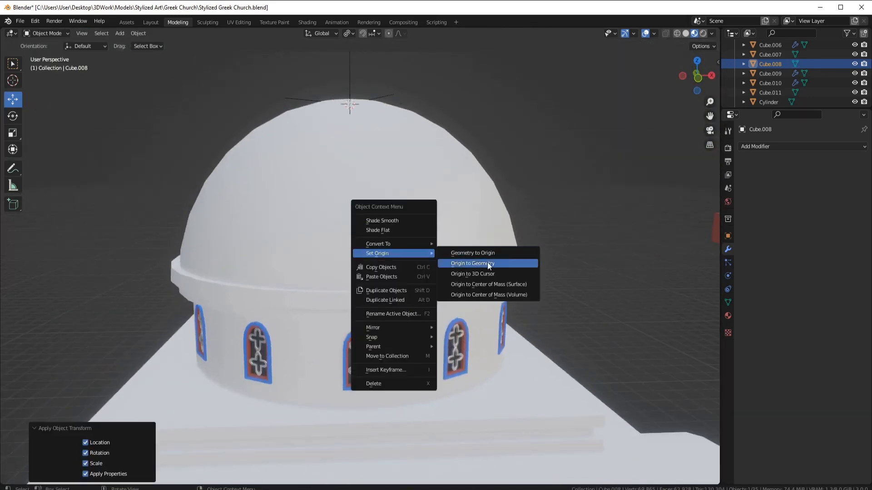
pyautogui.click(766, 146)
pyautogui.click(672, 171)
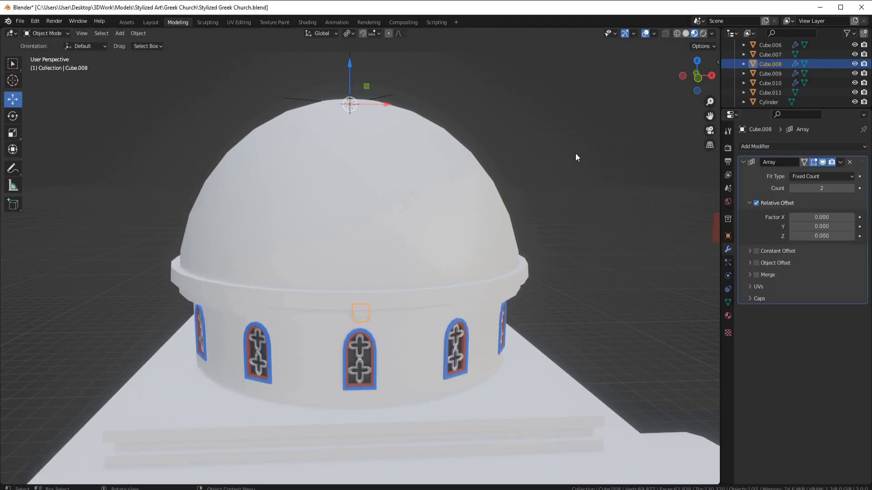
# Use the Empty at the dome's top as the array's object offset and adjust its Z rotation to space the corbels
pyautogui.click(392, 94)
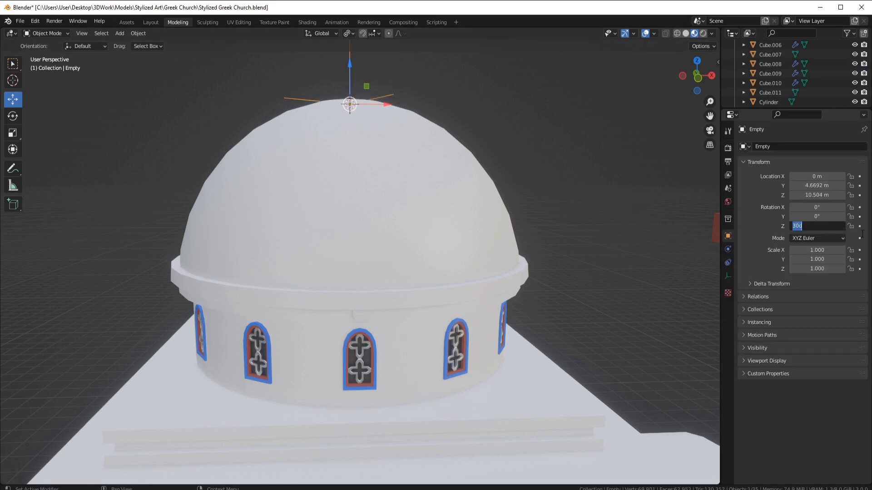
pyautogui.click(374, 346)
pyautogui.hotkey('ctrl', 'a')
pyautogui.click(391, 95)
# Assign the Greek Red Paint material to the corbel blocks
pyautogui.click(362, 314)
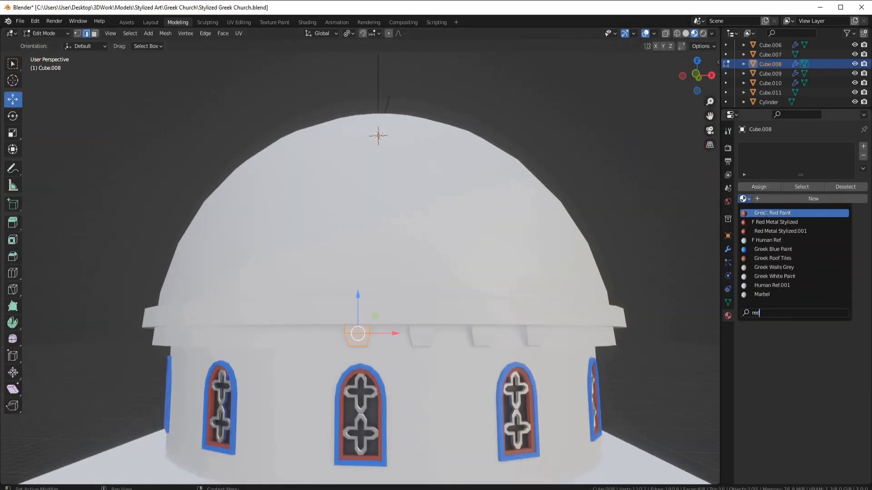
pyautogui.click(766, 214)
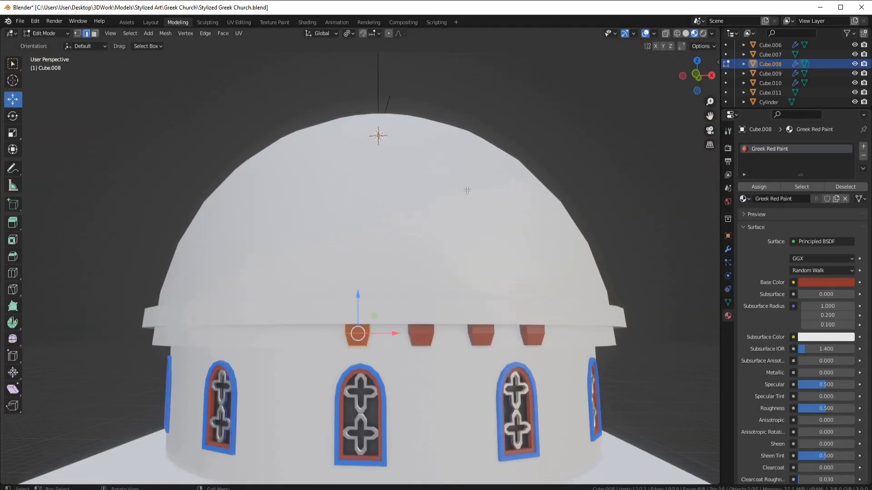
pyautogui.press('Tab')
# Raise the array count to 36 so the corbels ring the dome's drum
pyautogui.click(728, 251)
pyautogui.click(853, 189)
pyautogui.click(853, 189)
pyautogui.click(853, 189)
pyautogui.click(853, 189)
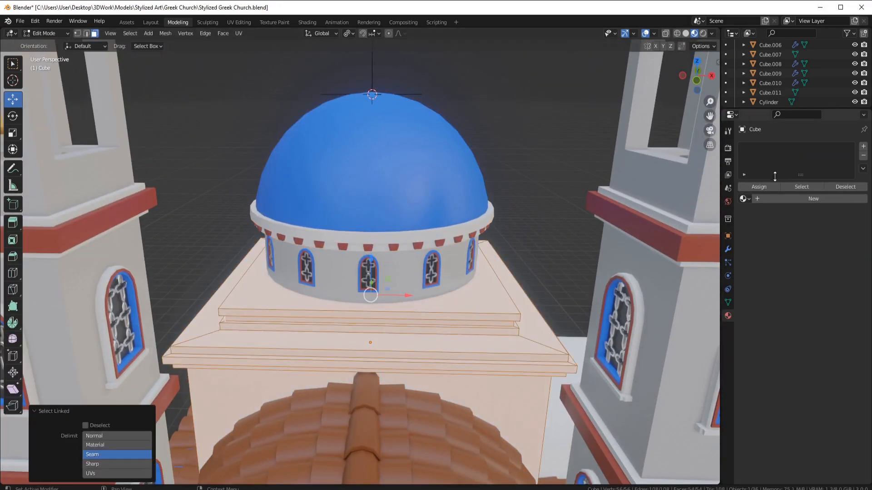
# Assign the Greek Walls Grey material to the stepped base below the dome
pyautogui.click(745, 198)
pyautogui.write('greek')
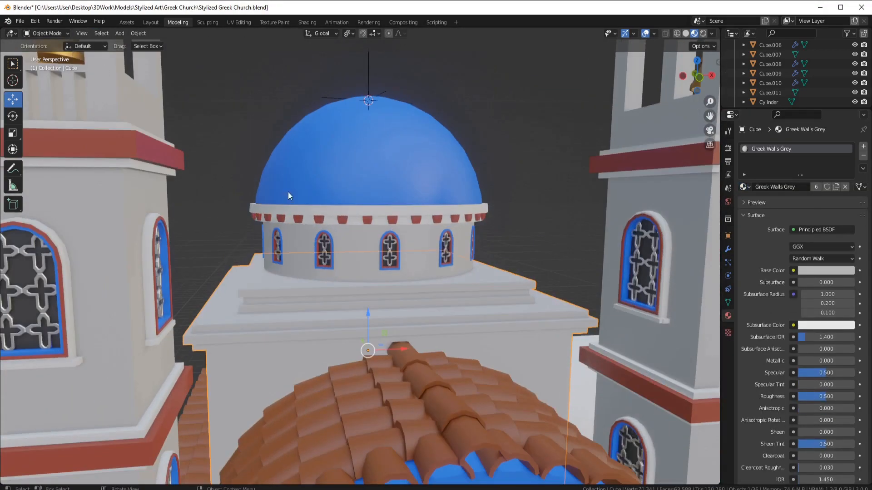
# Mark seams along the edge loops bordering the two narrow bands of the dome's stepped base
pyautogui.moveTo(288, 195); pyautogui.dragTo(293, 176, button='middle')
pyautogui.scroll(2, 176, 186)
pyautogui.press('Tab')
pyautogui.press('2')
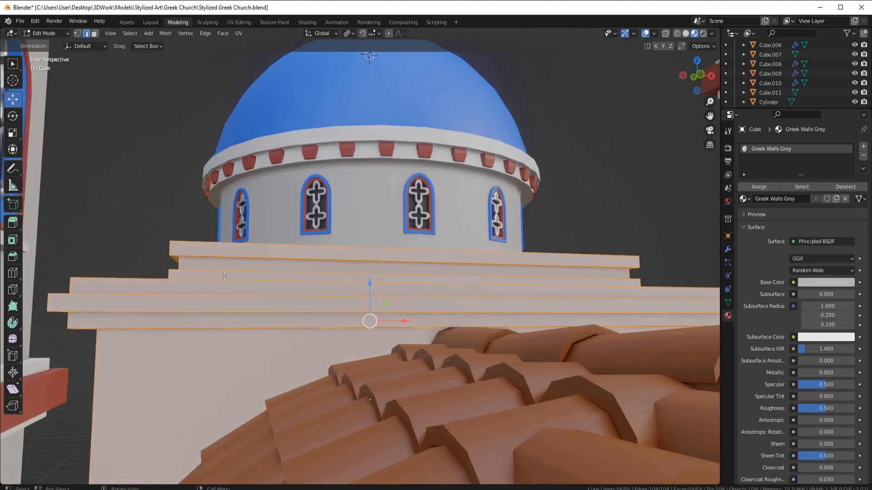
pyautogui.scroll(3, 290, 245)
pyautogui.keyDown('alt'); pyautogui.click(302, 252); pyautogui.keyUp('alt')
pyautogui.moveTo(359, 385); pyautogui.dragTo(370, 405, button='middle')
pyautogui.keyDown('shift'); pyautogui.moveTo(370, 405); pyautogui.dragTo(410, 308, button='middle'); pyautogui.keyUp('shift')
pyautogui.keyDown('alt'); pyautogui.keyDown('shift'); pyautogui.click(410, 262); pyautogui.keyUp('shift'); pyautogui.keyUp('alt')
pyautogui.moveTo(411, 272); pyautogui.dragTo(404, 313, button='middle')
pyautogui.scroll(-6, 408, 300)
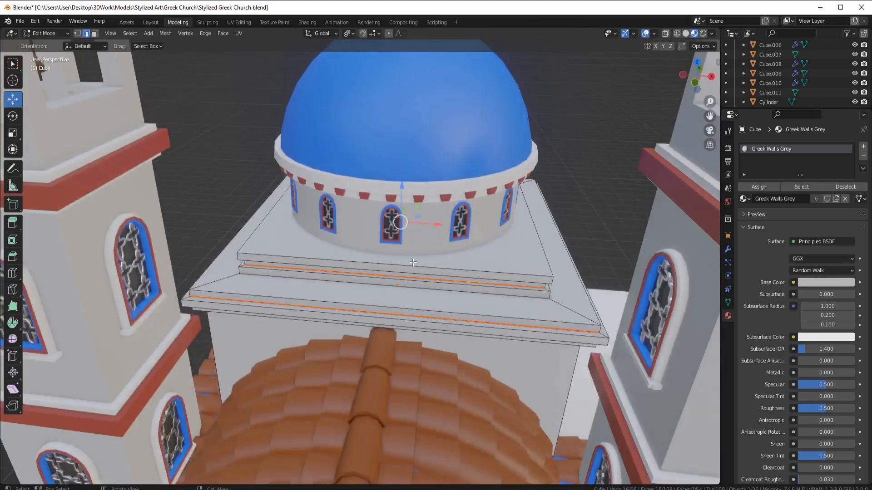
pyautogui.moveTo(447, 290); pyautogui.dragTo(390, 289, button='middle')
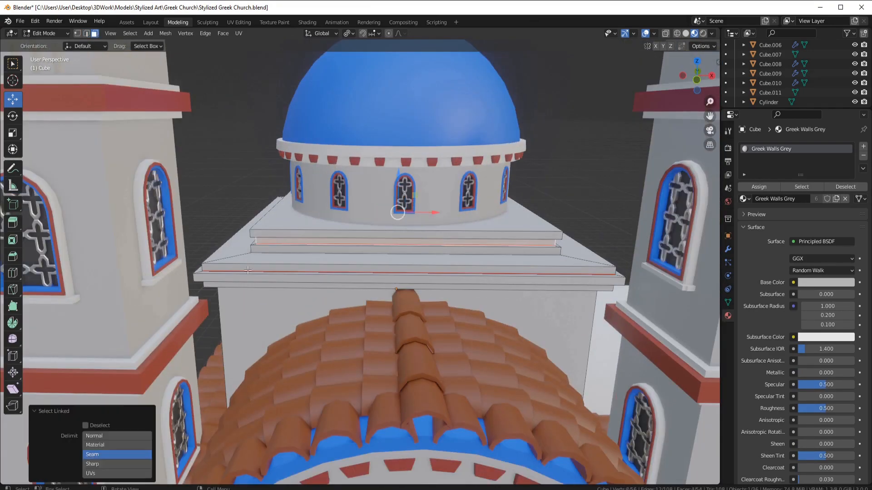
# Select the two narrow bands of the stepped base and assign them Greek Blue Paint in a new material slot
pyautogui.press('l')
pyautogui.click(863, 146)
pyautogui.click(784, 228)
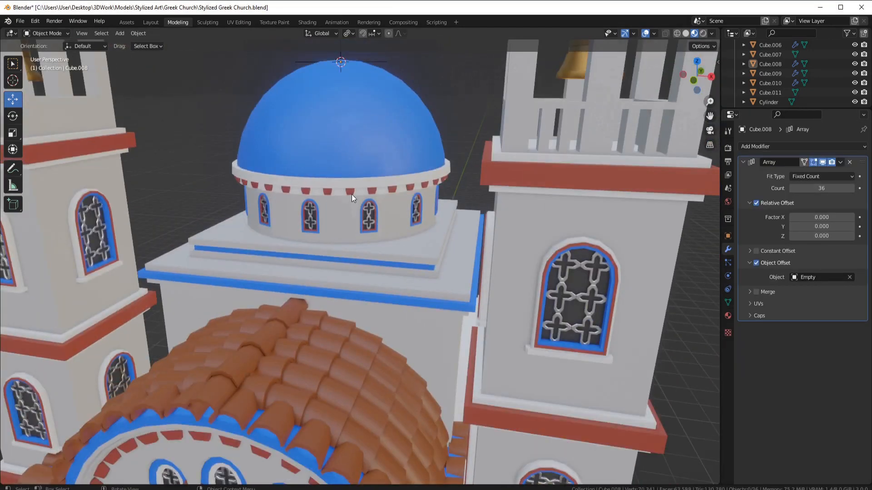
# Apply the Array modifier on the red corbel blocks
pyautogui.hotkey('ctrl', 'a')
pyautogui.scroll(3, 392, 80)
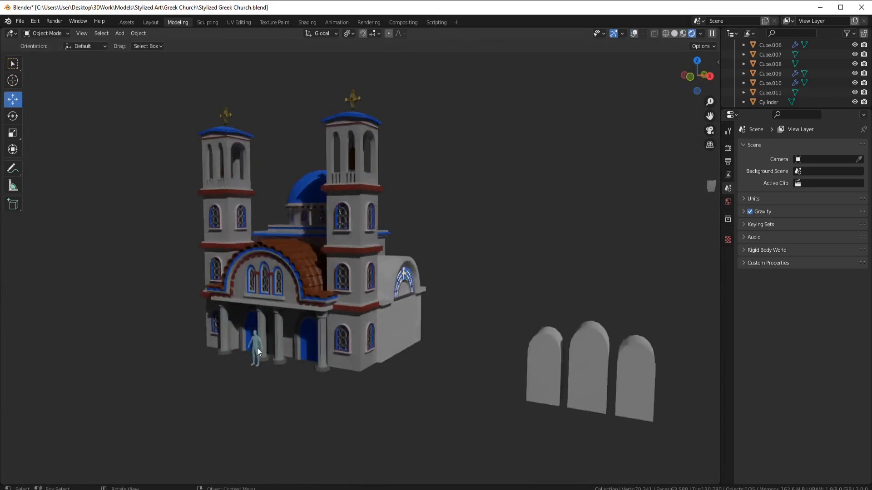
# Move the human reference figure along X to stand beside the church
pyautogui.click(257, 347)
pyautogui.press('g')
pyautogui.press('x')
pyautogui.click(454, 321)
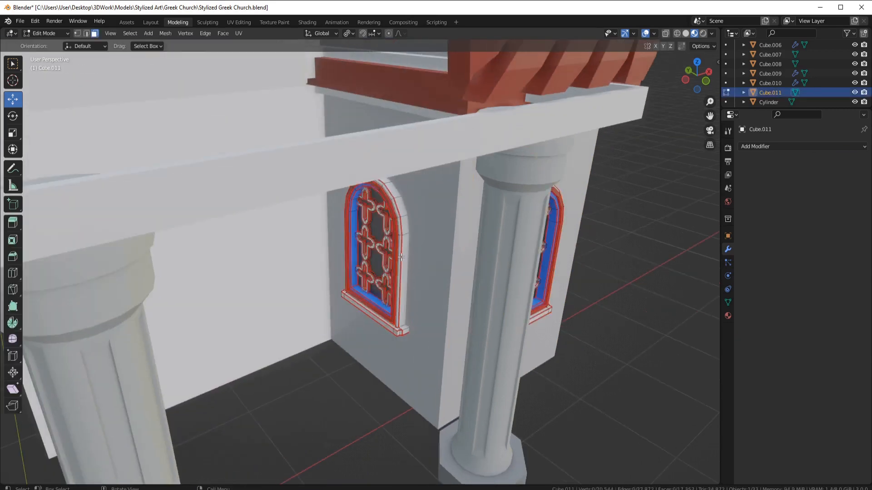
# Delete the porch-facing ground-floor window from the right tower
pyautogui.moveTo(393, 266); pyautogui.dragTo(340, 140, button='middle')
pyautogui.press('b')
pyautogui.press('ctrl+KP_Add')
pyautogui.press('x')
pyautogui.click(405, 316)
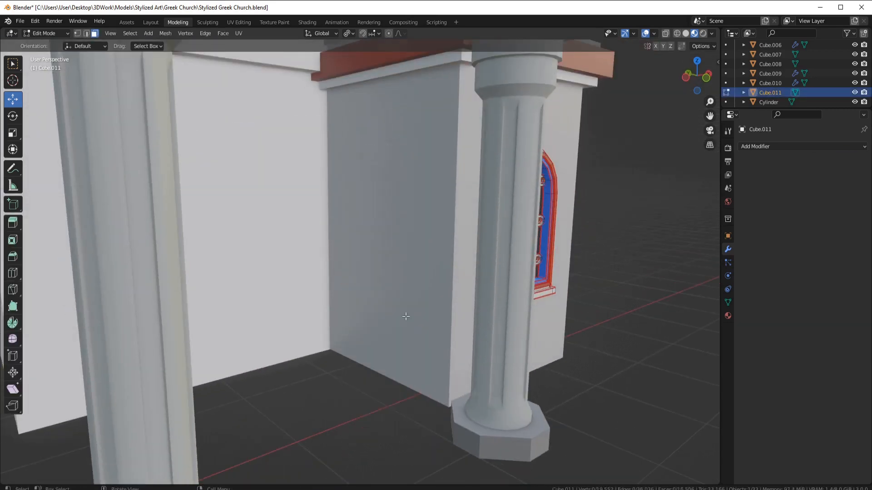
# Select the whole porch-facing ground-floor window on the left tower
pyautogui.scroll(-4, 404, 315)
pyautogui.moveTo(404, 315); pyautogui.dragTo(283, 218, button='middle')
pyautogui.scroll(4, 283, 218)
pyautogui.moveTo(327, 296); pyautogui.dragTo(327, 296)
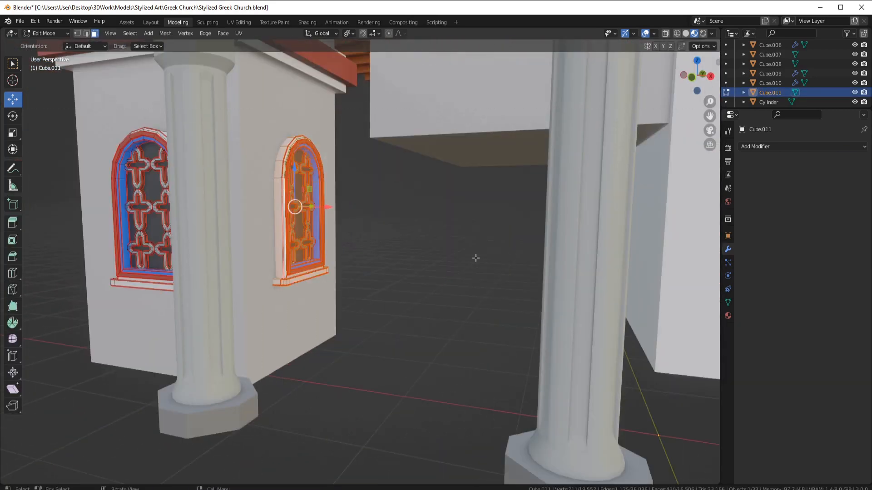
pyautogui.moveTo(476, 258); pyautogui.dragTo(308, 284, button='middle')
pyautogui.scroll(3, 308, 285)
pyautogui.scroll(-6, 304, 290)
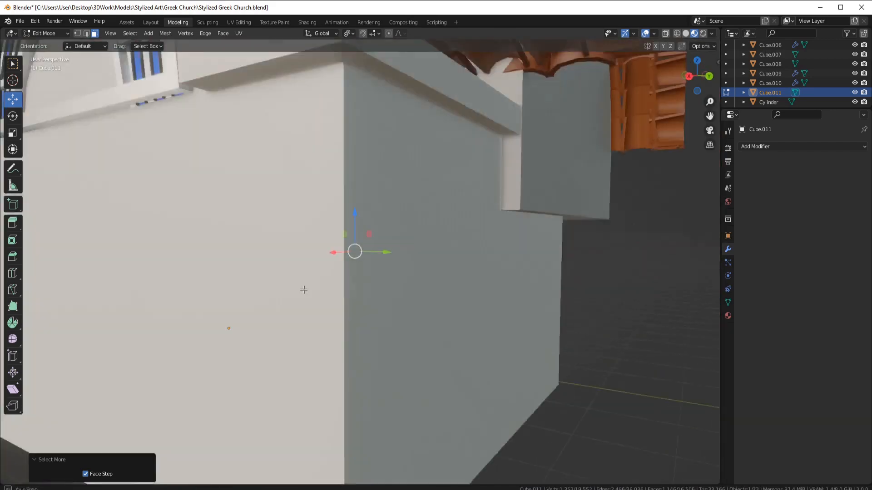
# Hide the church's main body to expose the concealed tower windows
pyautogui.press('Tab')
pyautogui.click(341, 312)
pyautogui.press('h')
pyautogui.keyDown('shift'); pyautogui.moveTo(342, 313); pyautogui.dragTo(454, 268, button='middle'); pyautogui.keyUp('shift')
pyautogui.scroll(4, 304, 224)
# Select the leftover lattice pieces of the concealed ground-floor tower window and delete them
pyautogui.click(304, 218)
pyautogui.press('Tab')
pyautogui.press('l')
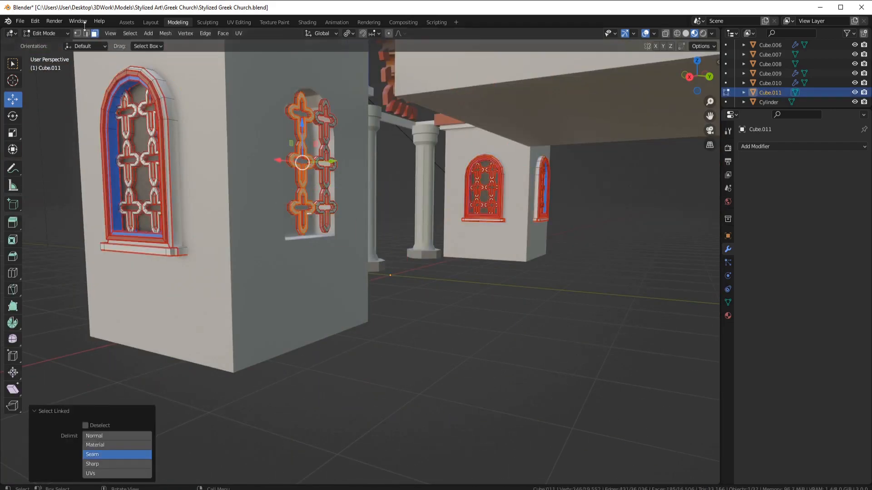
pyautogui.click(324, 128)
pyautogui.hotkey('ctrl', 'z')
pyautogui.hotkey('ctrl', 'shift', 'z')
pyautogui.moveTo(336, 145); pyautogui.dragTo(314, 155, button='middle')
pyautogui.click(412, 120)
pyautogui.press('l')
pyautogui.press('l')
pyautogui.press('l')
pyautogui.press('l')
pyautogui.press('l')
pyautogui.press('l')
pyautogui.press('l')
pyautogui.press('x')
pyautogui.click(404, 168)
# Unhide all objects, and hide the human reference figure again
pyautogui.press('Tab')
pyautogui.moveTo(415, 156); pyautogui.dragTo(343, 266, button='middle')
pyautogui.hotkey('alt', 'h')
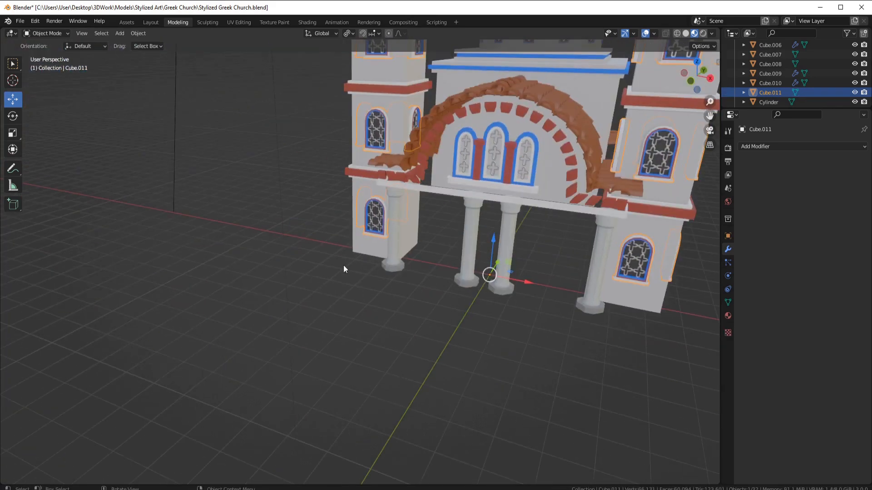
pyautogui.scroll(-5, 402, 274)
pyautogui.moveTo(402, 273); pyautogui.dragTo(501, 307, button='middle')
pyautogui.click(495, 301)
pyautogui.press('h')
pyautogui.scroll(6, 519, 304)
pyautogui.moveTo(431, 306); pyautogui.dragTo(476, 310, button='middle')
pyautogui.moveTo(488, 388); pyautogui.dragTo(418, 403, button='middle')
pyautogui.scroll(5, 432, 355)
pyautogui.hotkey('shift', 'a')
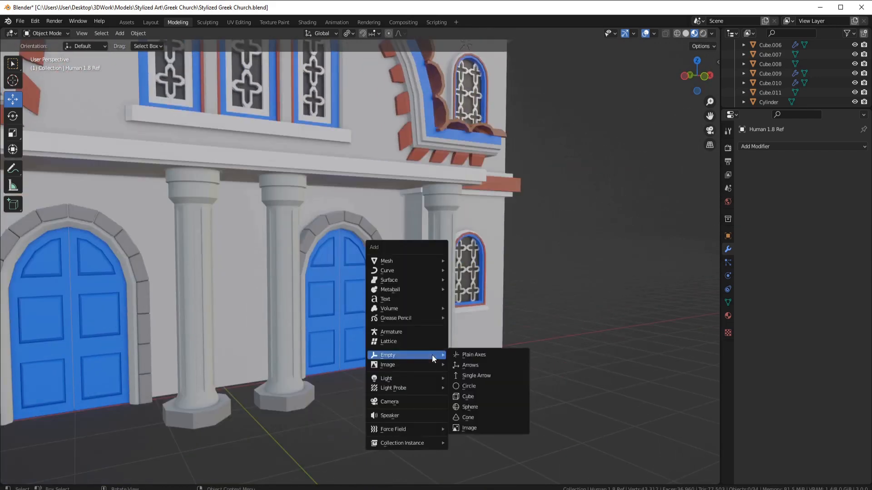
pyautogui.scroll(-2, 249, 311)
# Add a cube at the columns' origin and scale it to about 0.157
pyautogui.click(244, 312)
pyautogui.moveTo(429, 317); pyautogui.dragTo(399, 334, button='middle')
pyautogui.hotkey('shift', 'a')
pyautogui.press('Escape')
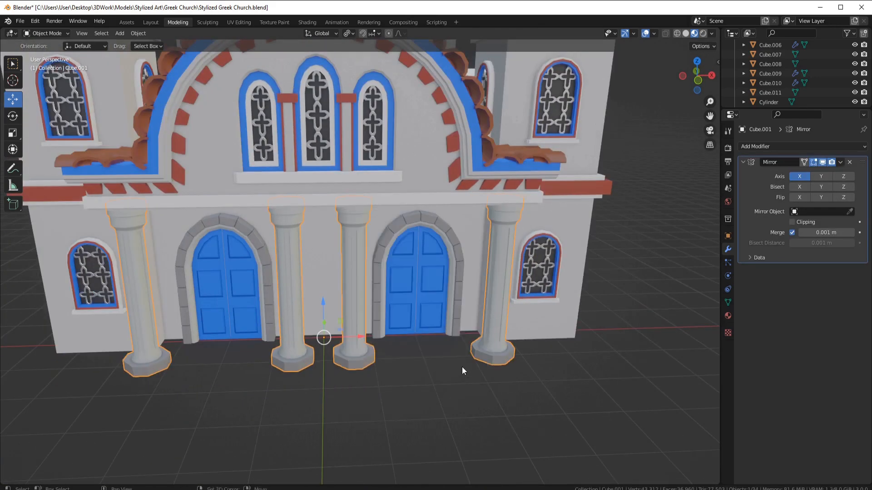
pyautogui.hotkey('shift', 'a')
pyautogui.click(499, 303)
pyautogui.click(341, 323)
pyautogui.scroll(3, 342, 323)
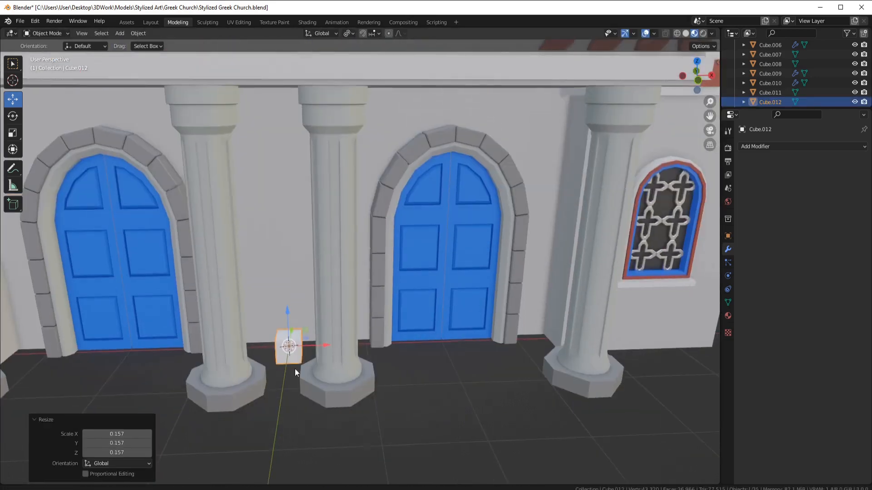
# Move the small cube along X to the outer side of the left door and raise it about 0.028 m
pyautogui.moveTo(316, 345); pyautogui.dragTo(149, 349)
pyautogui.moveTo(254, 359); pyautogui.dragTo(323, 349, button='middle')
pyautogui.moveTo(325, 307); pyautogui.dragTo(326, 294)
pyautogui.scroll(3, 350, 339)
pyautogui.moveTo(358, 339); pyautogui.dragTo(547, 328, button='middle')
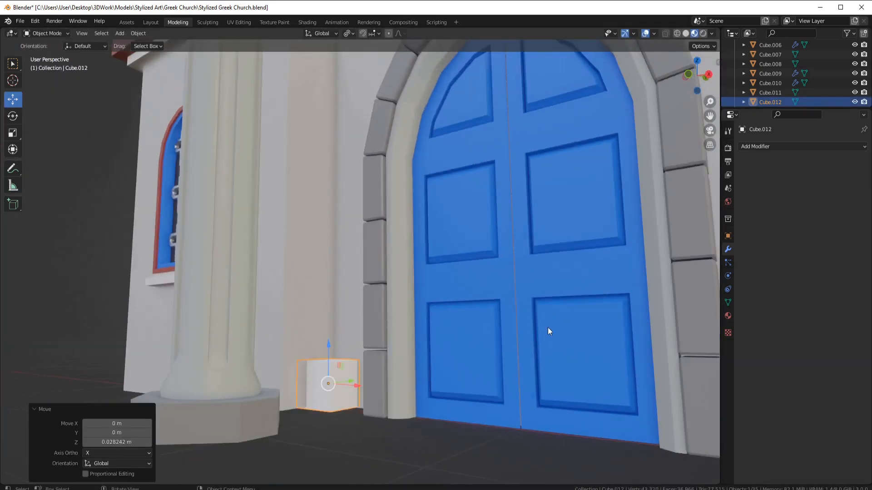
# Add a Bevel modifier to the cube beside the door and apply all of its transforms
pyautogui.click(756, 149)
pyautogui.click(649, 230)
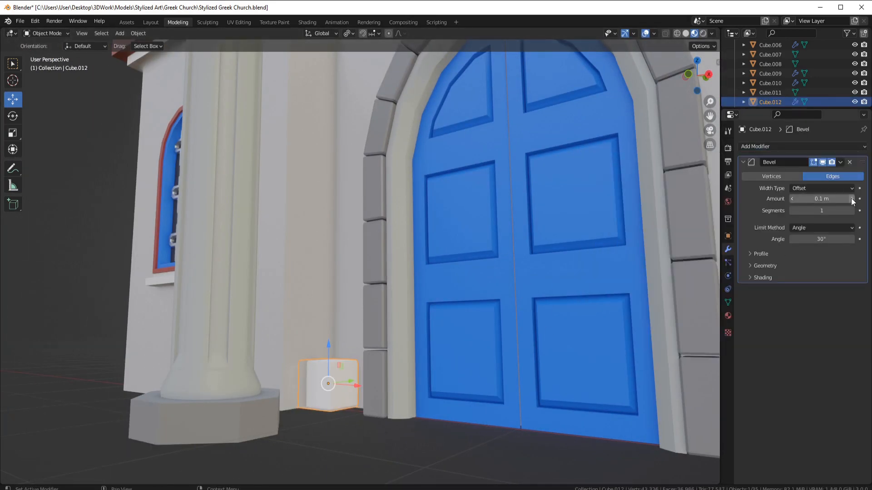
pyautogui.moveTo(545, 268); pyautogui.dragTo(543, 301, button='middle')
pyautogui.scroll(3, 500, 299)
pyautogui.keyDown('shift'); pyautogui.moveTo(418, 345); pyautogui.dragTo(467, 284, button='middle'); pyautogui.keyUp('shift')
pyautogui.hotkey('ctrl', 'a')
pyautogui.click(468, 285)
# Set the cube's bevel amount to 0.03 m
pyautogui.moveTo(794, 200); pyautogui.dragTo(758, 199)
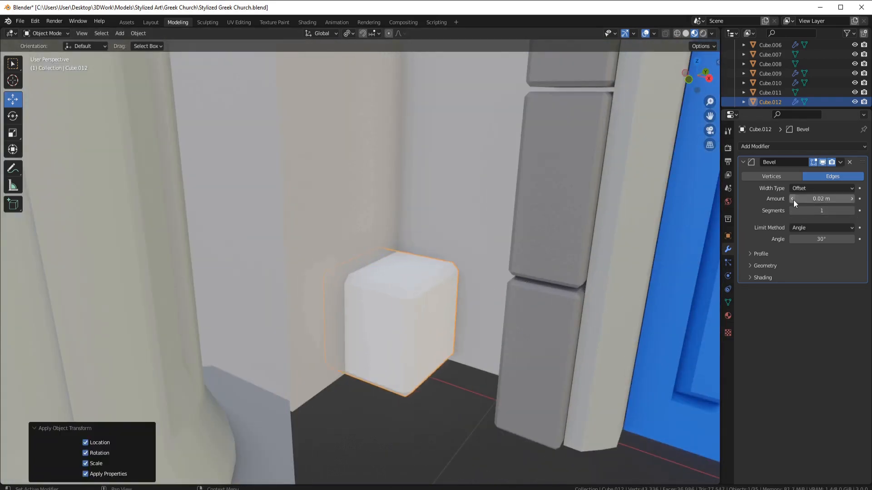
pyautogui.click(851, 211)
pyautogui.click(851, 199)
pyautogui.click(851, 198)
pyautogui.click(851, 199)
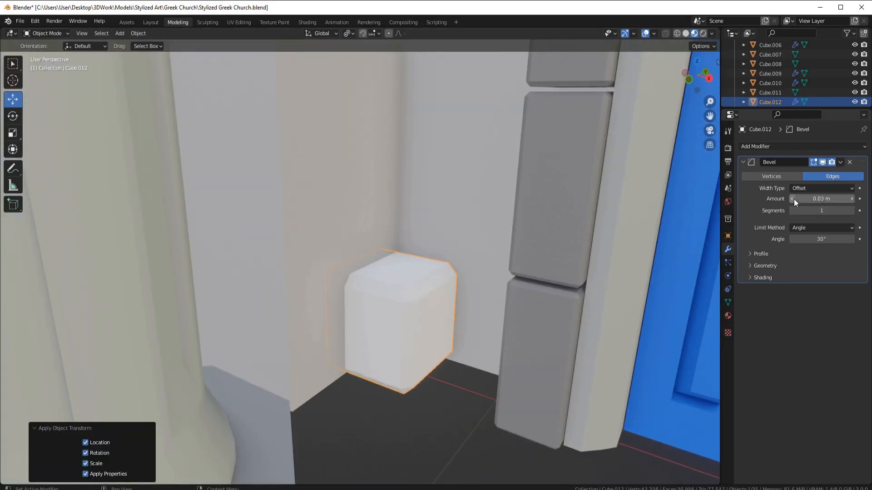
# Assign the Stone material to the bevelled cube
pyautogui.scroll(-4, 474, 299)
pyautogui.click(728, 315)
pyautogui.click(745, 187)
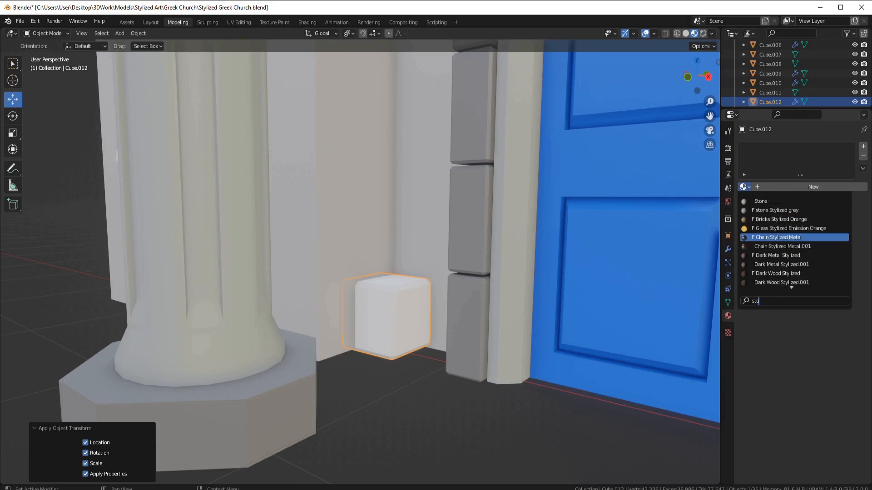
pyautogui.click(767, 201)
pyautogui.scroll(-1, 420, 296)
# Duplicate the stone block in place and set the copy's origin to its geometry
pyautogui.rightClick(454, 290)
pyautogui.rightClick(405, 285)
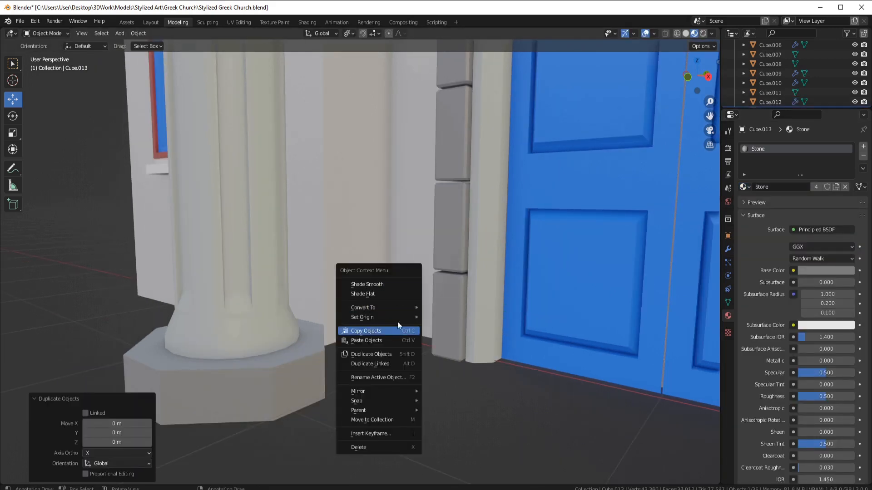
pyautogui.moveTo(397, 317)
pyautogui.click(468, 328)
# Stack the copied block on top of the first and stretch it by about 1.541 along Z
pyautogui.moveTo(384, 269); pyautogui.dragTo(390, 211)
pyautogui.scroll(-4, 416, 293)
pyautogui.scroll(2, 416, 295)
pyautogui.press('s')
pyautogui.press('z')
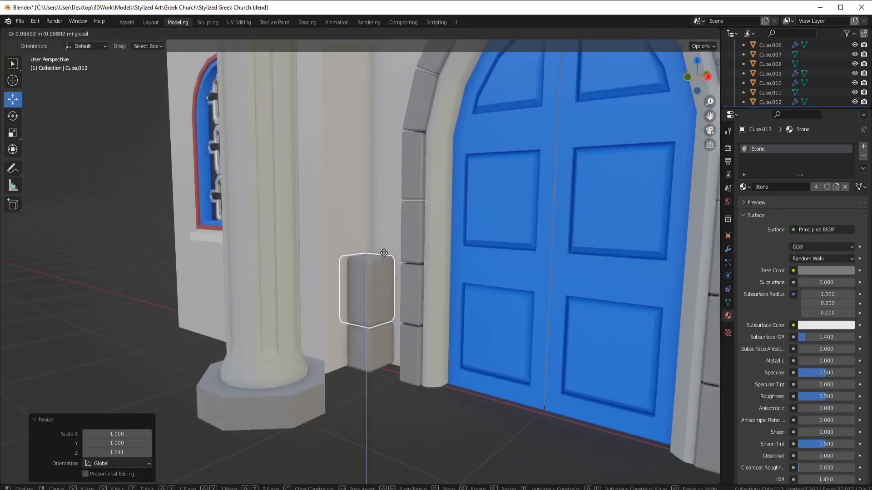
pyautogui.moveTo(383, 253); pyautogui.dragTo(384, 254)
pyautogui.moveTo(386, 256); pyautogui.dragTo(393, 291, button='middle')
pyautogui.scroll(2, 390, 283)
pyautogui.moveTo(388, 279); pyautogui.dragTo(391, 280)
# Duplicate the taller stone block and place the copy on top as the third block of the stack
pyautogui.moveTo(396, 302); pyautogui.dragTo(418, 279, button='middle')
pyautogui.hotkey('shift', 'd')
pyautogui.rightClick(408, 275)
pyautogui.moveTo(363, 254); pyautogui.dragTo(360, 170)
pyautogui.click(549, 277)
pyautogui.moveTo(447, 230); pyautogui.dragTo(441, 253, button='middle')
pyautogui.moveTo(399, 206); pyautogui.dragTo(402, 207)
# Select the three stacked stone blocks beside the door and duplicate them in place
pyautogui.moveTo(407, 245); pyautogui.dragTo(438, 266, button='middle')
pyautogui.click(381, 391)
pyautogui.keyDown('shift'); pyautogui.click(385, 309); pyautogui.keyUp('shift')
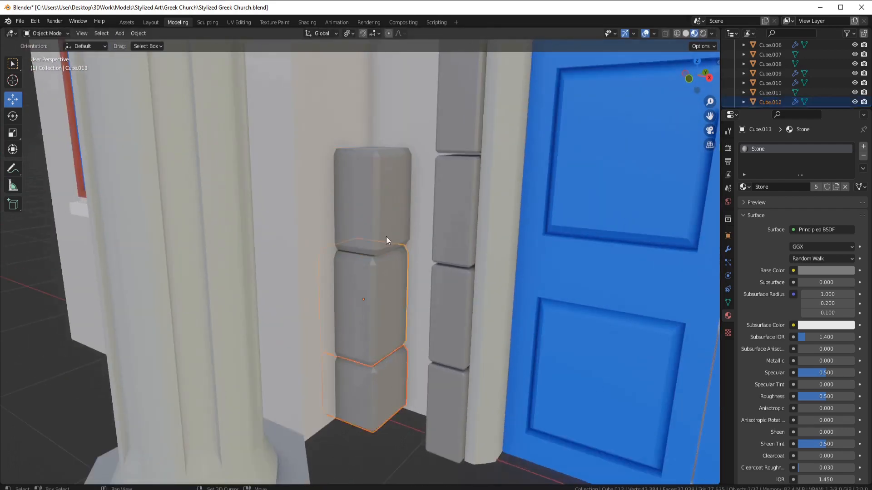
pyautogui.keyDown('shift'); pyautogui.click(385, 213); pyautogui.keyUp('shift')
pyautogui.hotkey('shift', 'd')
pyautogui.rightClick(413, 306)
# Set the copied blocks' origins to their geometry and raise them about 2.96 m onto the top of the original stack
pyautogui.moveTo(543, 300); pyautogui.dragTo(553, 430)
pyautogui.scroll(-6, 540, 408)
pyautogui.moveTo(509, 391); pyautogui.dragTo(445, 313, button='middle')
pyautogui.moveTo(406, 274); pyautogui.dragTo(407, 326)
pyautogui.rightClick(449, 359)
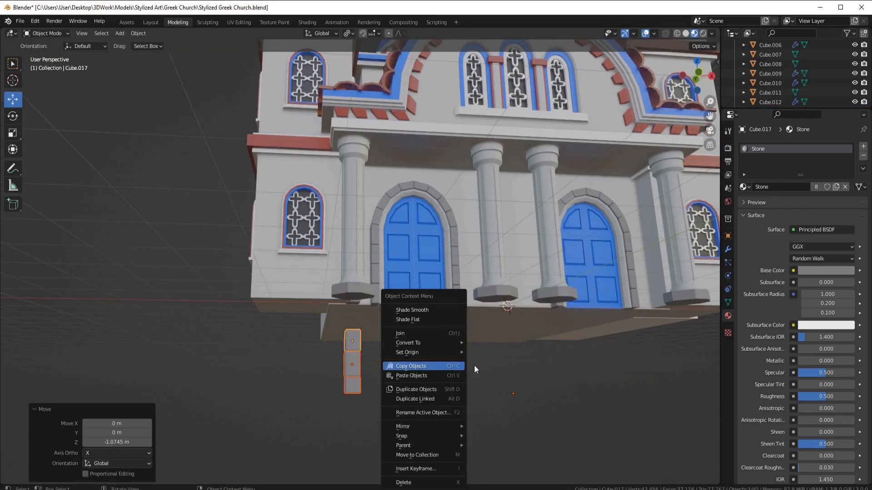
pyautogui.click(484, 362)
pyautogui.moveTo(476, 359); pyautogui.dragTo(459, 383, button='middle')
pyautogui.moveTo(359, 317); pyautogui.dragTo(359, 168)
pyautogui.moveTo(363, 231); pyautogui.dragTo(425, 273, button='middle')
pyautogui.scroll(6, 391, 287)
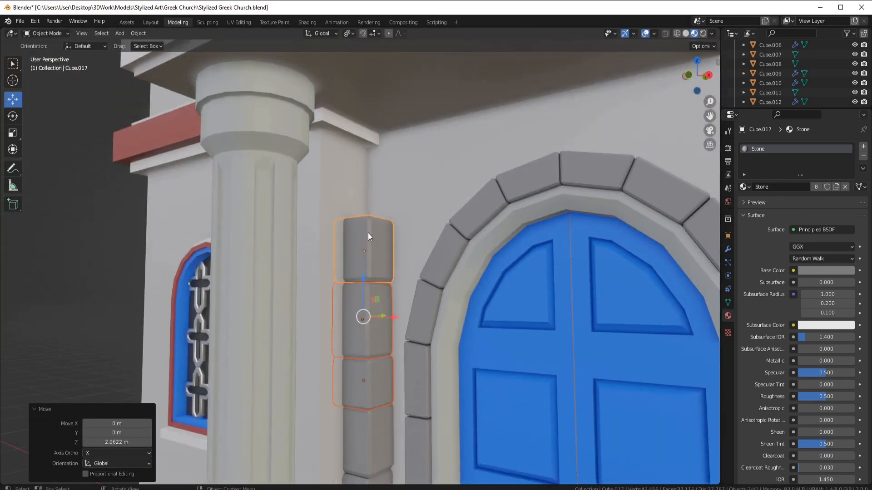
# Duplicate one tall upper block and raise the copy about 0.89 m as the seventh block of the stack
pyautogui.click(384, 294)
pyautogui.hotkey('shift', 'd')
pyautogui.click(384, 291)
pyautogui.moveTo(360, 277); pyautogui.dragTo(380, 147)
pyautogui.moveTo(386, 157); pyautogui.dragTo(402, 186, button='middle')
pyautogui.scroll(3, 400, 186)
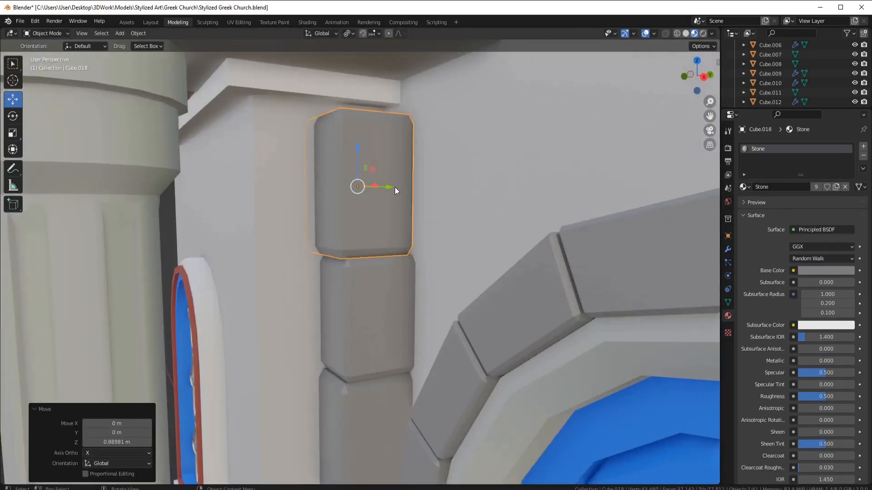
pyautogui.moveTo(393, 187); pyautogui.dragTo(394, 187)
# Stretch the top two stone blocks by 1.141 along Z and raise them to meet the porch ceiling
pyautogui.scroll(-2, 397, 199)
pyautogui.moveTo(400, 214); pyautogui.dragTo(389, 273, button='middle')
pyautogui.keyDown('shift'); pyautogui.click(389, 299); pyautogui.keyUp('shift')
pyautogui.press('s')
pyautogui.press('z')
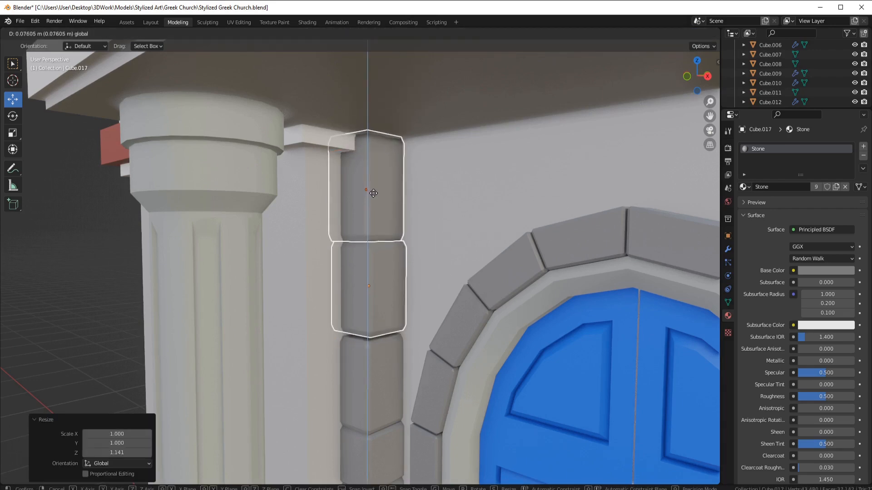
pyautogui.click(547, 226)
pyautogui.press('a')
pyautogui.press('a')
# Join the stacked blocks into one column, apply all transforms and set its origin to its geometry
pyautogui.scroll(-6, 457, 240)
pyautogui.moveTo(456, 242); pyautogui.dragTo(362, 260, button='middle')
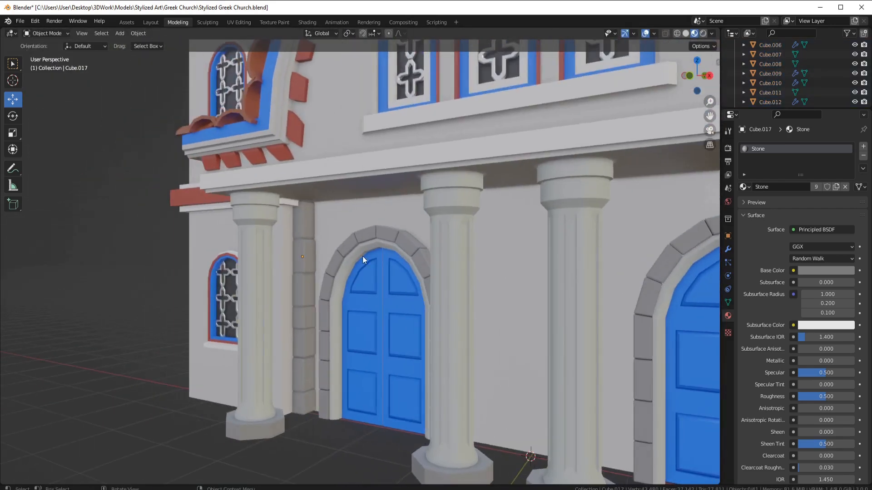
pyautogui.hotkey('ctrl', 'a')
pyautogui.click(413, 366)
pyautogui.rightClick(413, 368)
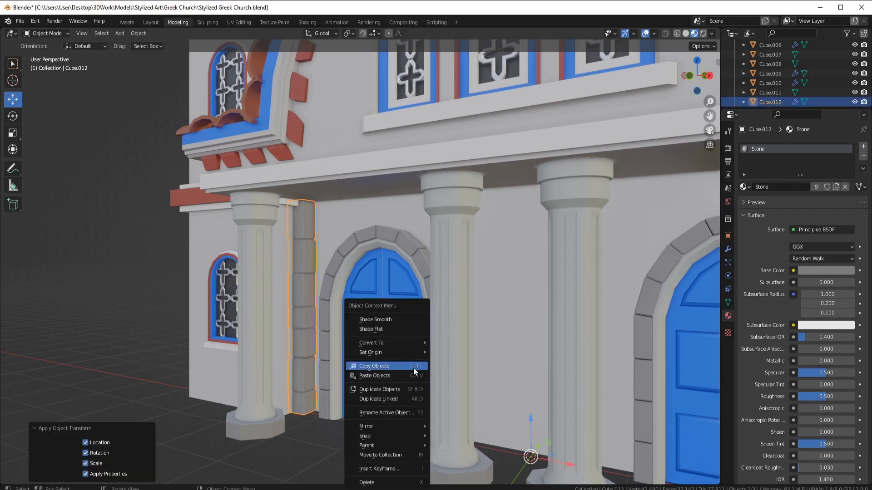
pyautogui.click(454, 362)
# Duplicate the stone column and fit the copy onto the outer front corner of the tower base
pyautogui.hotkey('shift', 'd')
pyautogui.moveTo(329, 296); pyautogui.dragTo(289, 317)
pyautogui.moveTo(291, 318); pyautogui.dragTo(349, 314, button='middle')
pyautogui.moveTo(386, 320); pyautogui.dragTo(229, 336)
pyautogui.moveTo(229, 337); pyautogui.dragTo(331, 349, button='middle')
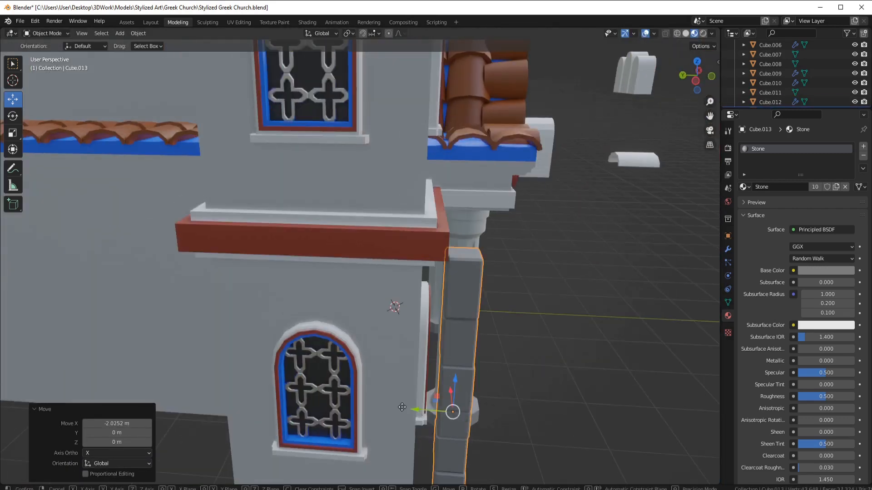
pyautogui.moveTo(418, 408); pyautogui.dragTo(377, 407)
pyautogui.moveTo(399, 395); pyautogui.dragTo(313, 249, button='middle')
pyautogui.moveTo(343, 221); pyautogui.dragTo(349, 222)
pyautogui.moveTo(350, 227); pyautogui.dragTo(348, 289, button='middle')
pyautogui.scroll(4, 349, 289)
pyautogui.hotkey('alt', 'a')
# Duplicate the corner column in the bottom view and move the copy along Y to the tower's rear outer corner
pyautogui.scroll(-8, 389, 314)
pyautogui.moveTo(391, 314); pyautogui.dragTo(463, 360, button='middle')
pyautogui.click(374, 349)
pyautogui.moveTo(405, 362); pyautogui.dragTo(370, 276, button='middle')
pyautogui.press('ctrl+KP_7')
pyautogui.scroll(1, 370, 277)
pyautogui.hotkey('shift', 'd')
pyautogui.rightClick(366, 273)
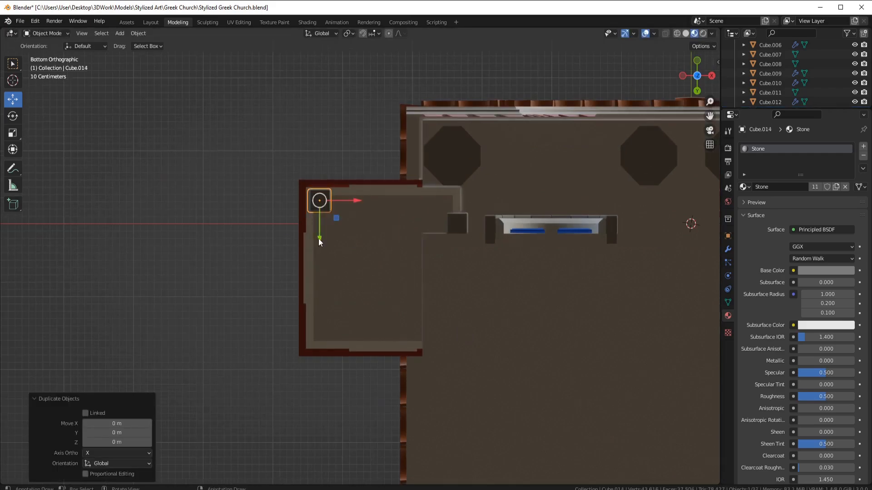
pyautogui.moveTo(319, 241); pyautogui.dragTo(319, 377)
# Join the stone columns around the tower into one object and apply all its transforms
pyautogui.moveTo(319, 377); pyautogui.dragTo(409, 317, button='middle')
pyautogui.scroll(-5, 598, 337)
pyautogui.click(331, 287)
pyautogui.click(360, 291)
pyautogui.keyDown('shift'); pyautogui.click(307, 287); pyautogui.keyUp('shift')
pyautogui.moveTo(490, 313); pyautogui.dragTo(454, 336, button='middle')
pyautogui.keyDown('shift'); pyautogui.click(408, 308); pyautogui.keyUp('shift')
pyautogui.hotkey('ctrl', 'j')
pyautogui.scroll(-3, 412, 322)
pyautogui.hotkey('ctrl', 'a')
pyautogui.click(464, 372)
# Add a Mirror modifier to the joined stone columns so the opposite tower gets them too
pyautogui.click(728, 249)
pyautogui.click(766, 147)
pyautogui.click(704, 257)
pyautogui.click(595, 383)
# Assign the Greek Walls Grey material to the side wing with the arched roof
pyautogui.scroll(-3, 590, 368)
pyautogui.moveTo(590, 368); pyautogui.dragTo(459, 291, button='middle')
pyautogui.scroll(6, 403, 315)
pyautogui.click(536, 263)
pyautogui.click(756, 147)
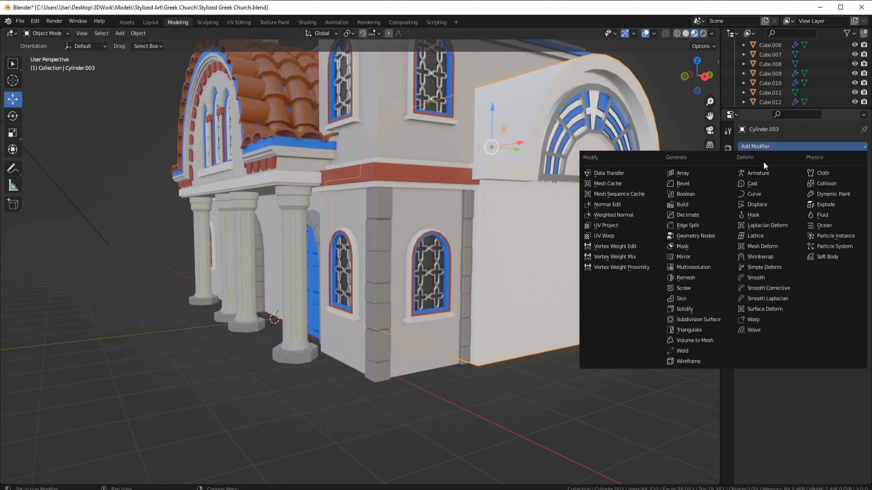
pyautogui.click(727, 315)
pyautogui.click(743, 186)
pyautogui.click(789, 228)
pyautogui.scroll(-4, 568, 270)
pyautogui.moveTo(568, 270); pyautogui.dragTo(594, 282, button='middle')
pyautogui.scroll(1, 595, 283)
pyautogui.click(603, 288)
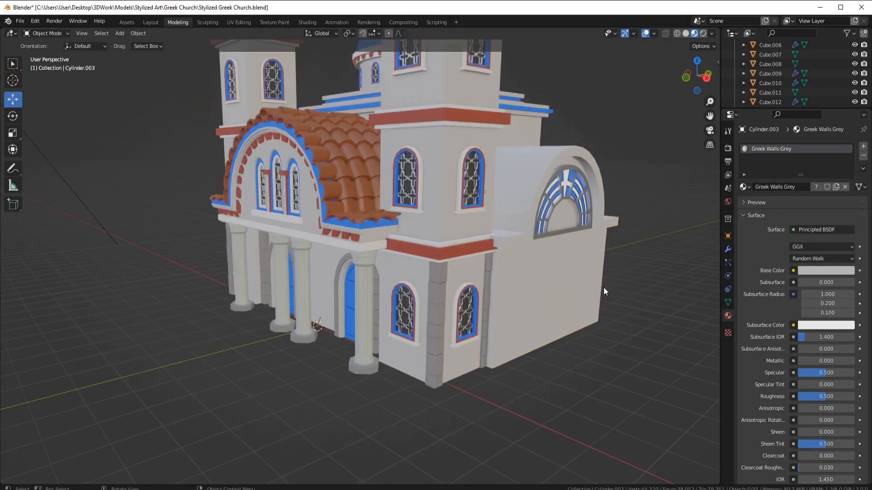
# Hide the roof tiles covering the neighbouring arch and open the side wing's mesh for editing
pyautogui.scroll(5, 410, 267)
pyautogui.moveTo(535, 160); pyautogui.dragTo(336, 272, button='middle')
pyautogui.scroll(-7, 410, 267)
pyautogui.press('Tab')
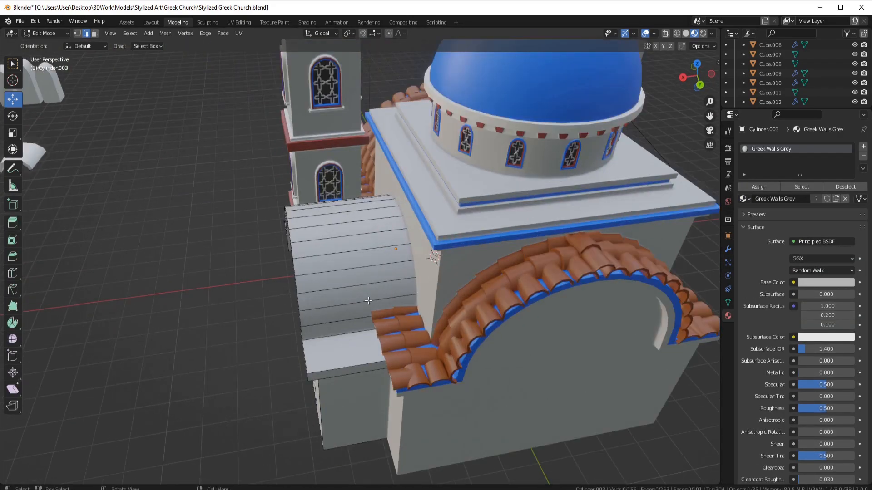
pyautogui.press('Tab')
pyautogui.click(502, 288)
pyautogui.press('h')
pyautogui.click(502, 289)
pyautogui.press('Tab')
pyautogui.moveTo(561, 310); pyautogui.dragTo(535, 305, button='middle')
pyautogui.press('Tab')
pyautogui.click(406, 328)
pyautogui.scroll(-2, 406, 322)
pyautogui.press('Tab')
pyautogui.hotkey('ctrl', 'r')
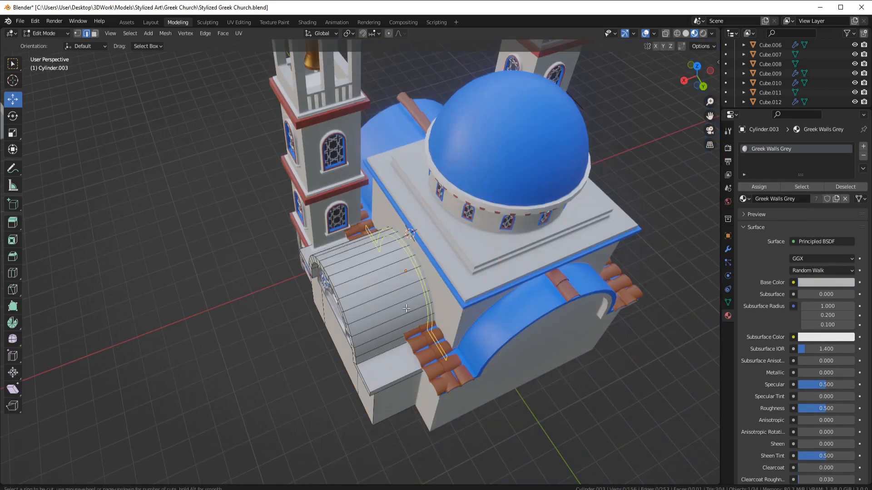
pyautogui.rightClick(406, 308)
# Try moving the linked faces inside the side wing along X
pyautogui.moveTo(407, 263); pyautogui.dragTo(349, 267, button='middle')
pyautogui.scroll(5, 429, 293)
pyautogui.press('3')
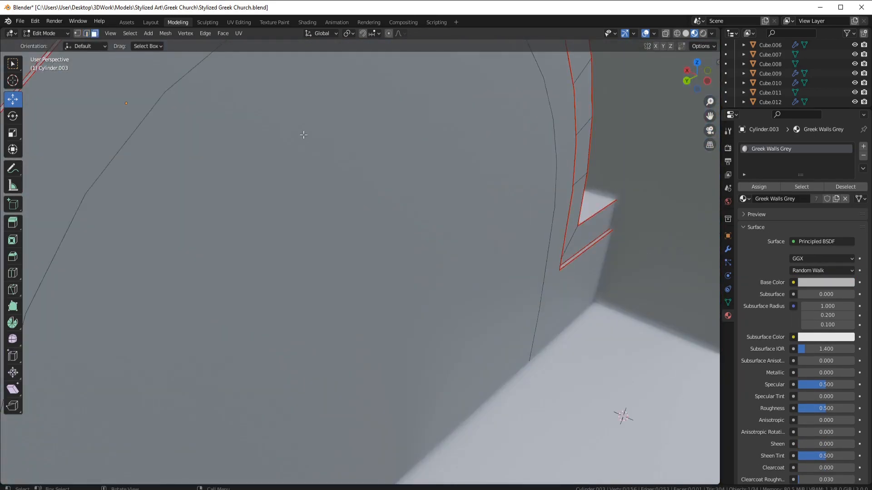
pyautogui.click(359, 264)
pyautogui.press('l')
pyautogui.press('l')
pyautogui.scroll(-6, 372, 227)
pyautogui.moveTo(373, 222); pyautogui.dragTo(450, 199, button='middle')
pyautogui.press('g')
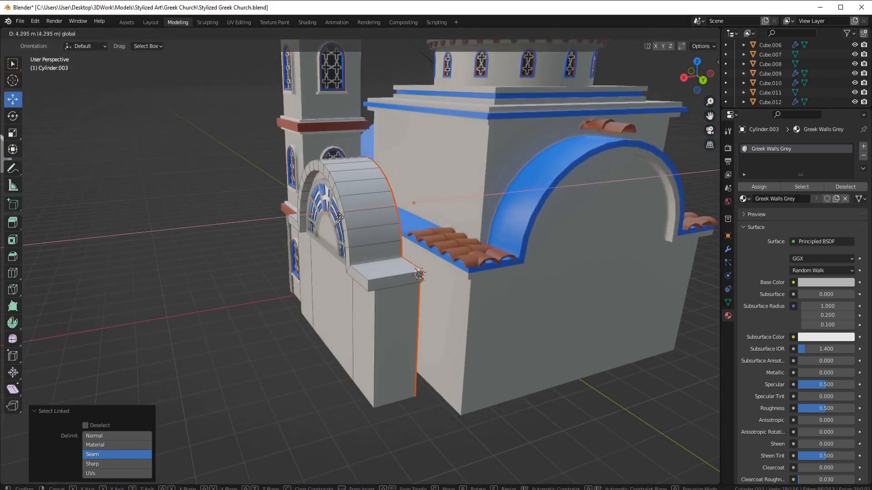
pyautogui.click(390, 215)
pyautogui.moveTo(390, 216); pyautogui.dragTo(399, 243, button='middle')
# Duplicate half of the side wing's curved roof faces, from base to ridge, and move the copy out along X
pyautogui.click(404, 290)
pyautogui.moveTo(404, 291); pyautogui.dragTo(411, 254, button='middle')
pyautogui.keyDown('shift'); pyautogui.click(395, 187); pyautogui.keyUp('shift')
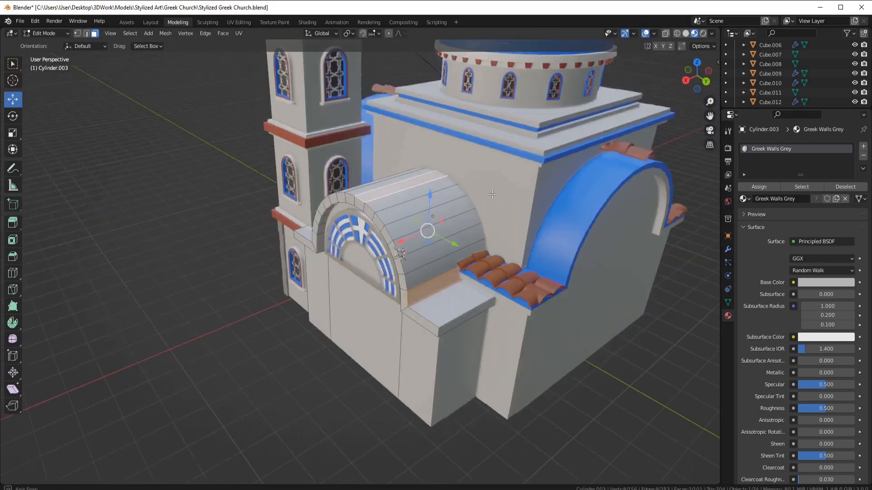
pyautogui.keyDown('ctrl'); pyautogui.click(458, 257); pyautogui.keyUp('ctrl')
pyautogui.hotkey('shift', 'd')
pyautogui.press('x')
pyautogui.click(302, 296)
pyautogui.moveTo(304, 294); pyautogui.dragTo(324, 294, button='middle')
# Separate the copied roof faces into their own object and apply all its transforms
pyautogui.click(326, 299)
pyautogui.press('l')
pyautogui.press('p')
pyautogui.press('Tab')
pyautogui.click(325, 293)
pyautogui.hotkey('ctrl', 'a')
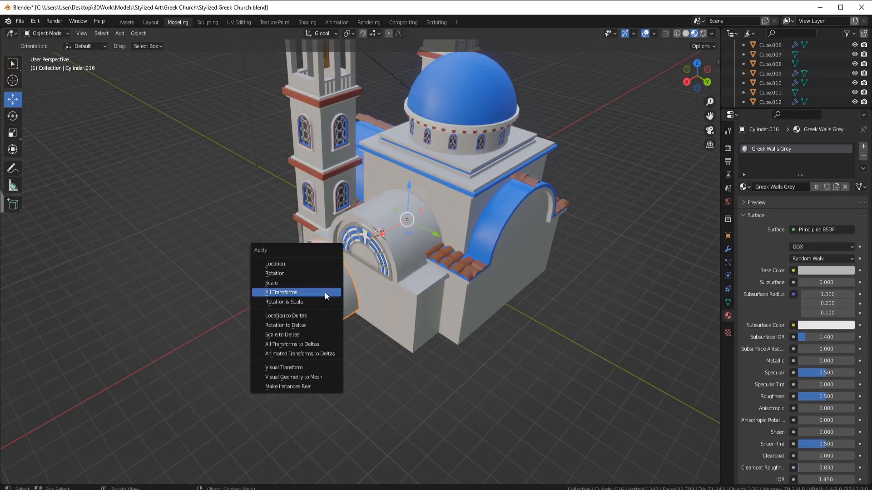
pyautogui.click(325, 292)
# Export the separated roof surface as an OBJ file named Small Roof in the Greek Church folder
pyautogui.click(20, 21)
pyautogui.moveTo(36, 189)
pyautogui.click(187, 227)
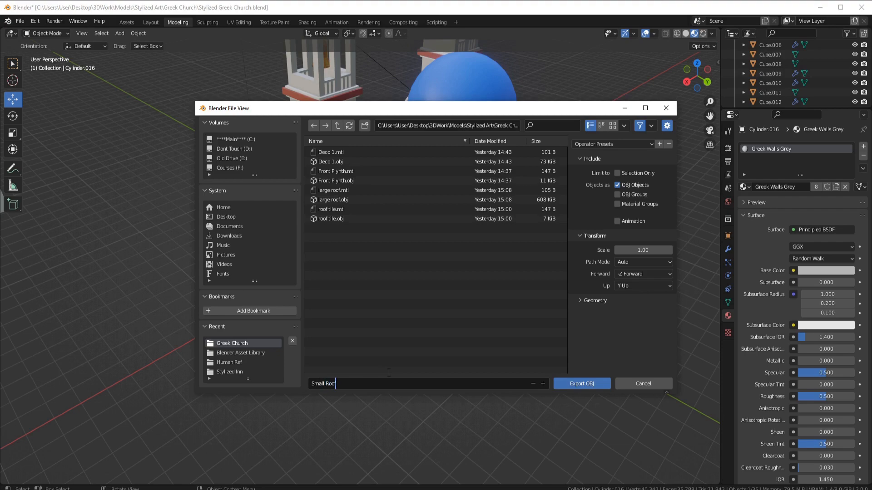
pyautogui.press('Return')
# Switch to ZBrush and import the Small Roof OBJ from the Greek Church folder
pyautogui.click(821, 7)
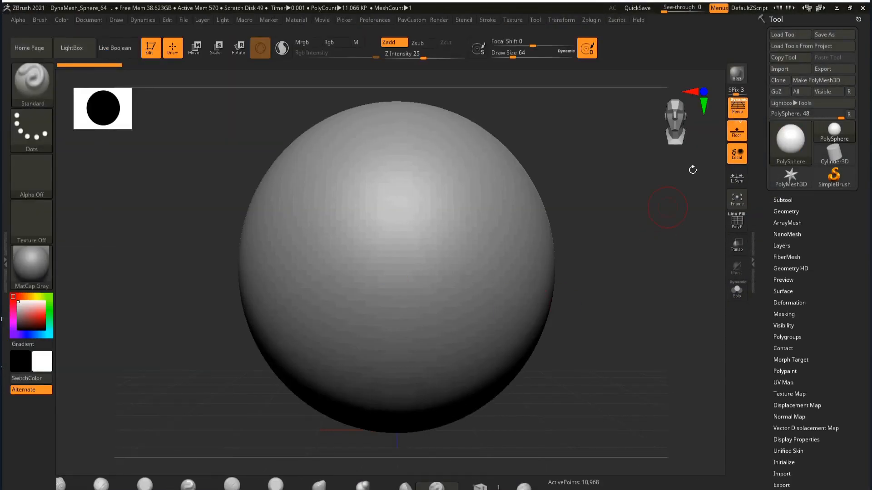
pyautogui.click(790, 69)
pyautogui.scroll(-1, 334, 274)
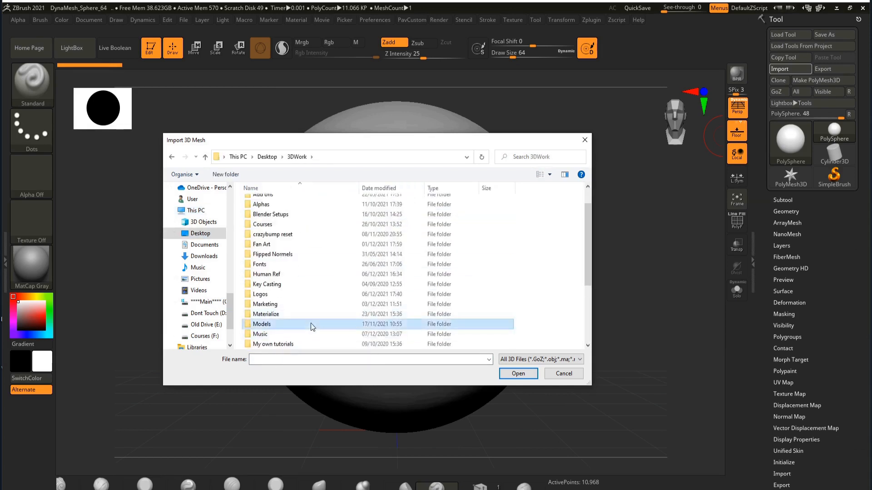
pyautogui.doubleClick(312, 326)
pyautogui.doubleClick(527, 225)
pyautogui.doubleClick(467, 226)
pyautogui.doubleClick(464, 227)
# Face the imported roof surface with perspective turned off and choose the ZModeler brush
pyautogui.moveTo(504, 236)
pyautogui.mouseDown()
pyautogui.moveTo(522, 282)
pyautogui.moveTo(623, 307)
pyautogui.mouseUp()
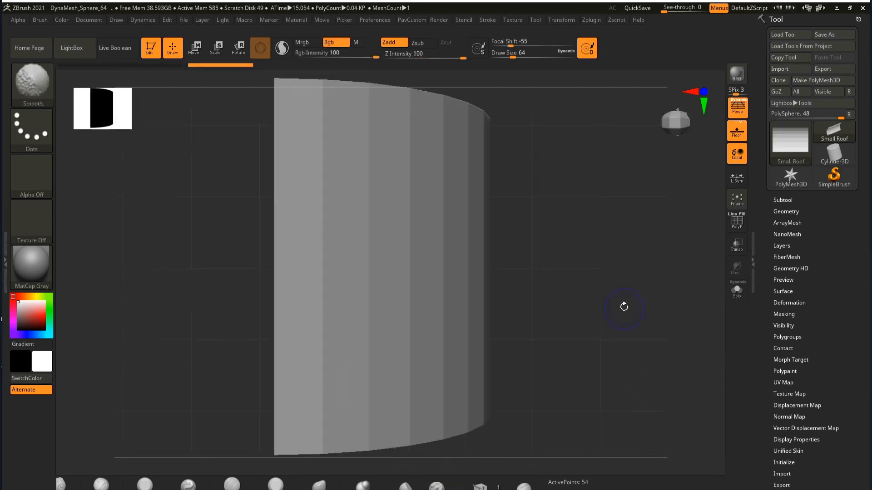
pyautogui.click(741, 113)
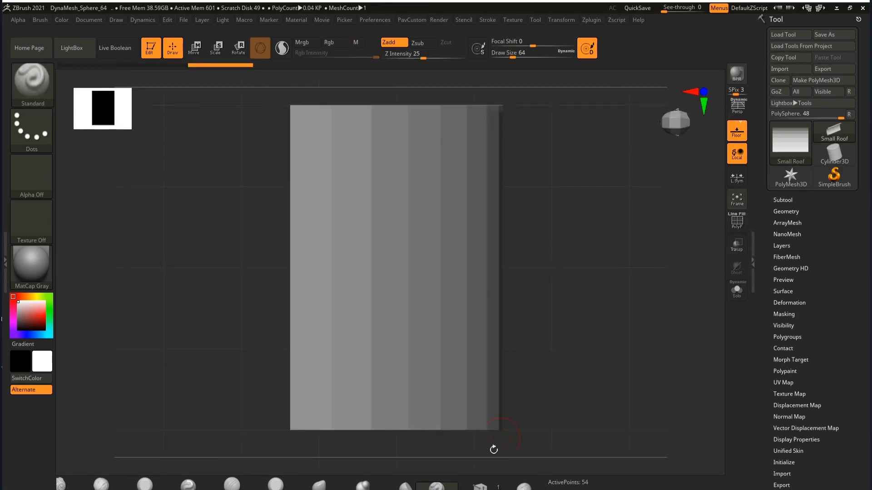
pyautogui.press('b')
pyautogui.press('z')
pyautogui.press('m')
# Insert a NanoMesh on all polygons of the roof surface with the ZModeler polygon action
pyautogui.press('space')
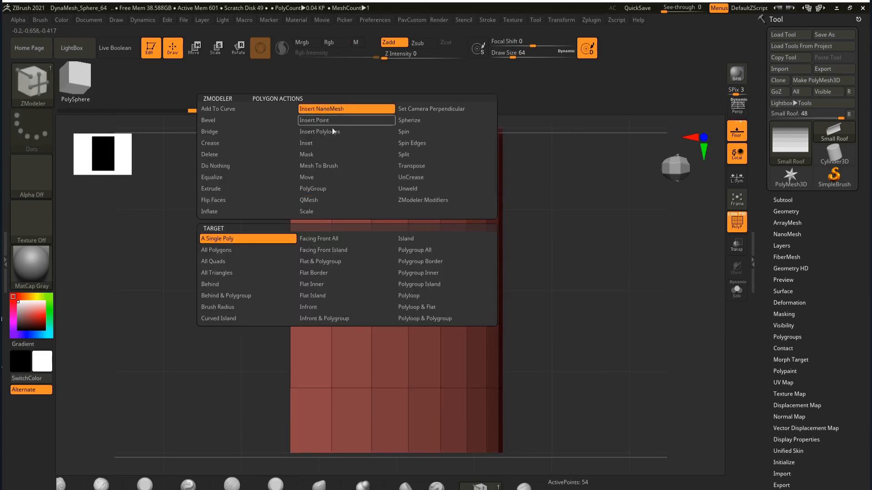
pyautogui.click(417, 245)
pyautogui.click(347, 230)
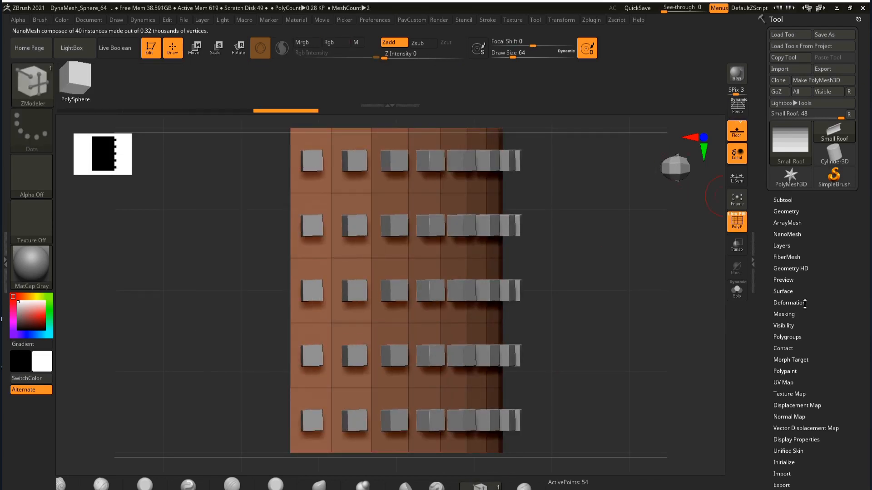
# Edit the NanoMesh's source mesh and replace the default cube with the imported roof tile model
pyautogui.click(791, 235)
pyautogui.click(787, 308)
pyautogui.click(784, 69)
pyautogui.doubleClick(413, 208)
pyautogui.click(787, 307)
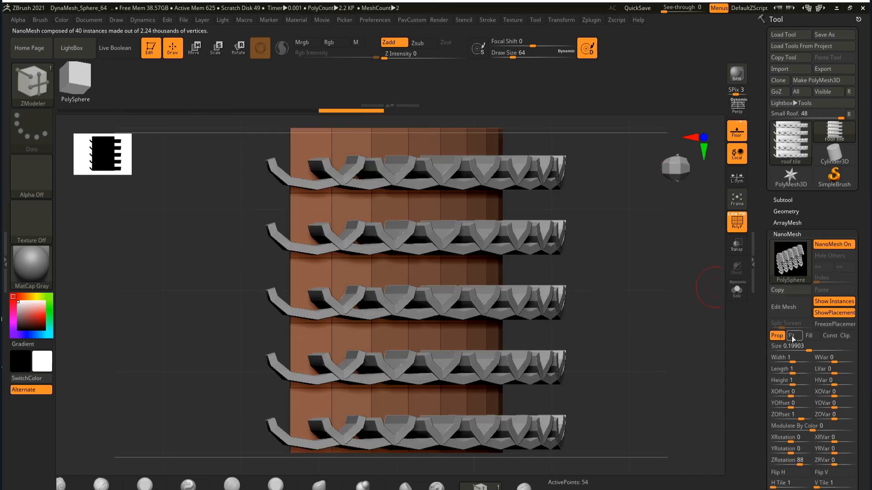
# Fit the tiles to the roof polygons and orient them with X rotation 86 and Z rotation 0
pyautogui.click(791, 336)
pyautogui.moveTo(801, 464); pyautogui.dragTo(800, 441)
pyautogui.keyDown('alt'); pyautogui.moveTo(590, 409); pyautogui.dragTo(584, 367); pyautogui.keyUp('alt')
pyautogui.moveTo(628, 314); pyautogui.dragTo(604, 296)
pyautogui.keyDown('alt'); pyautogui.moveTo(604, 318); pyautogui.dragTo(622, 373); pyautogui.keyUp('alt')
# Increase the NanoMesh tile height to about 1.22
pyautogui.moveTo(794, 383); pyautogui.dragTo(794, 383)
pyautogui.moveTo(663, 358); pyautogui.dragTo(590, 337)
pyautogui.keyDown('alt'); pyautogui.moveTo(590, 337); pyautogui.dragTo(638, 352); pyautogui.keyUp('alt')
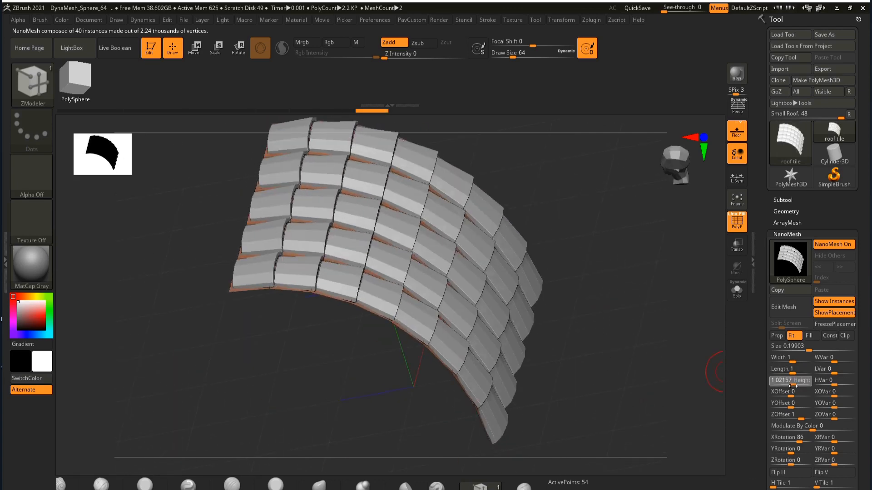
pyautogui.moveTo(792, 386); pyautogui.dragTo(795, 386)
pyautogui.keyDown('alt'); pyautogui.moveTo(531, 436); pyautogui.dragTo(500, 395); pyautogui.keyUp('alt')
pyautogui.moveTo(608, 404); pyautogui.dragTo(602, 337)
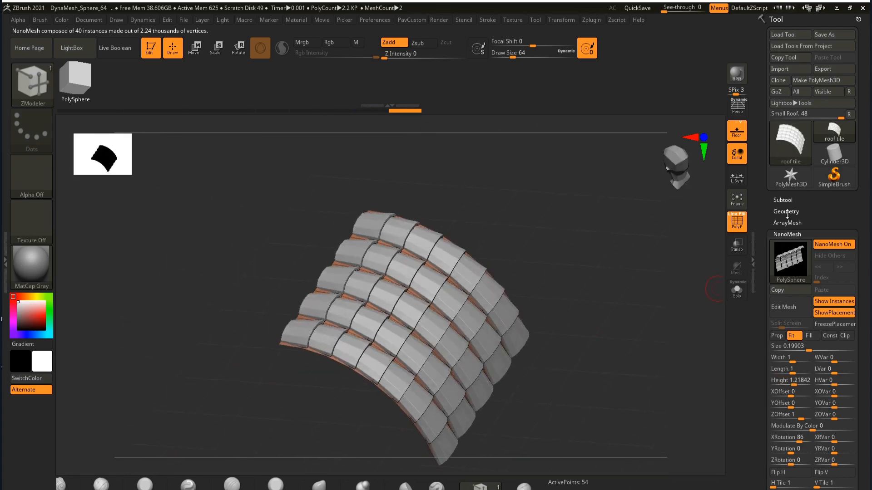
# Convert the NanoMesh tiles to real geometry and export the result over the existing Small Roof OBJ
pyautogui.click(786, 213)
pyautogui.click(795, 279)
pyautogui.click(826, 70)
pyautogui.doubleClick(429, 223)
pyautogui.click(458, 257)
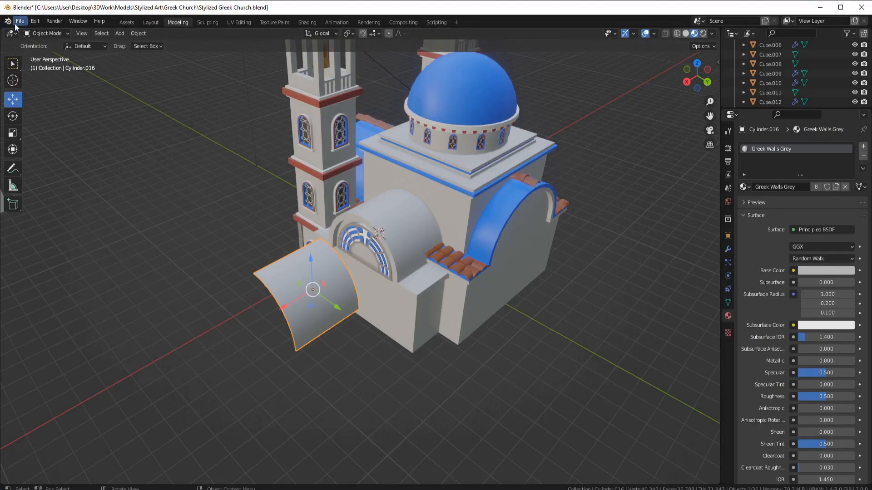
# Switch to Blender, import the tiled Small Roof OBJ and shade it smooth
pyautogui.click(20, 21)
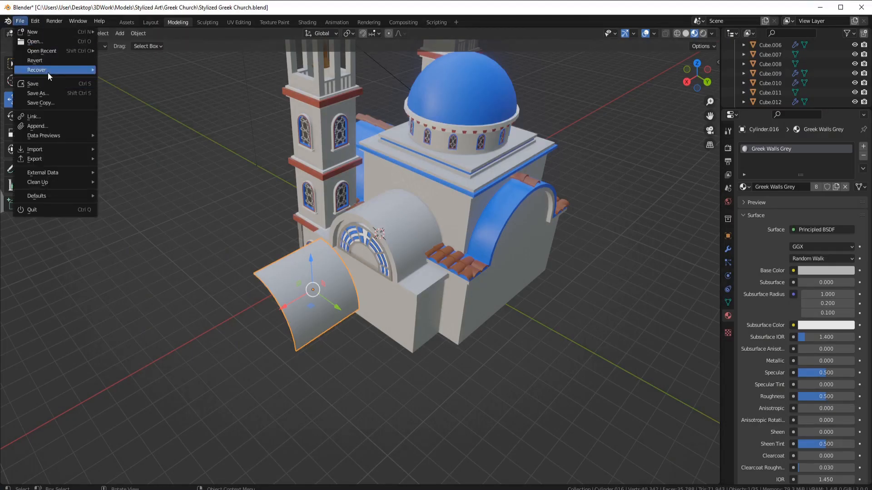
pyautogui.moveTo(41, 149)
pyautogui.click(164, 205)
pyautogui.click(338, 281)
pyautogui.rightClick(391, 257)
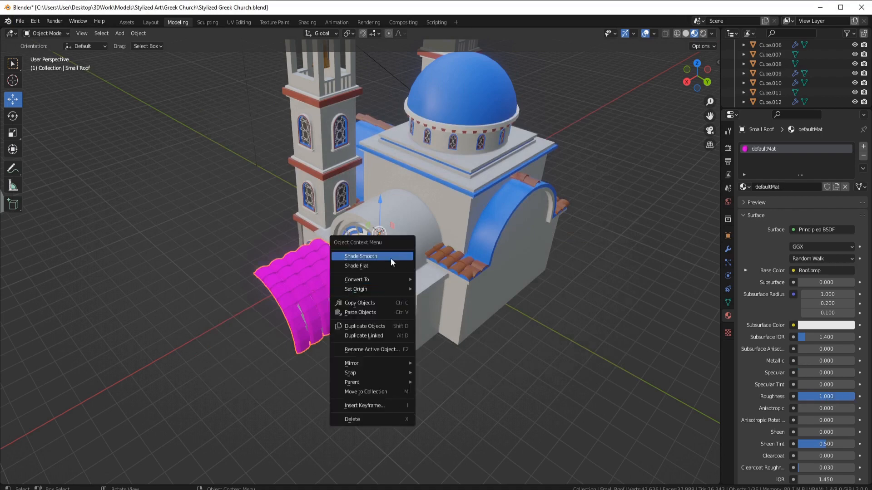
pyautogui.click(391, 256)
# Enable Auto Smooth on the imported roof and assign it the Greek Roof Tiles material
pyautogui.click(728, 301)
pyautogui.click(792, 344)
pyautogui.click(728, 316)
pyautogui.click(744, 187)
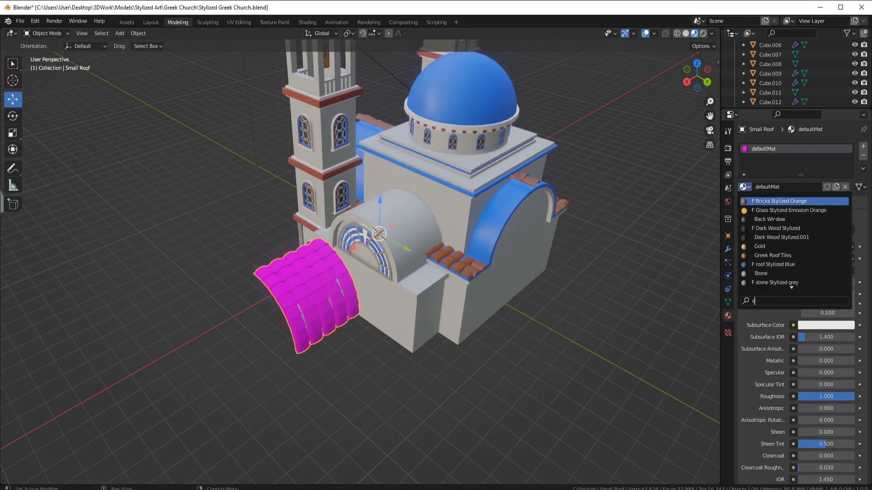
pyautogui.write('roof')
pyautogui.click(771, 202)
pyautogui.scroll(1, 385, 300)
pyautogui.rightClick(377, 296)
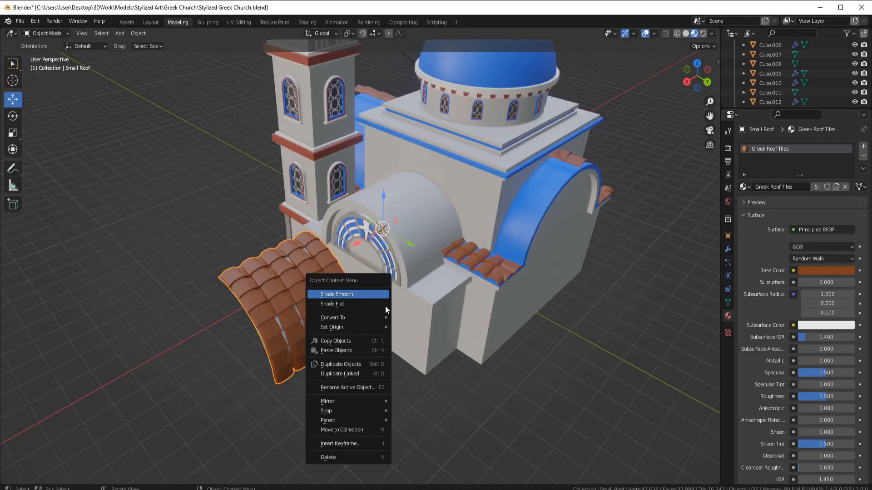
pyautogui.click(420, 336)
# Delete the linked base surface underneath the tiles in the Small Roof mesh
pyautogui.moveTo(400, 313); pyautogui.dragTo(454, 265, button='middle')
pyautogui.scroll(4, 472, 272)
pyautogui.press('Tab')
pyautogui.press('l')
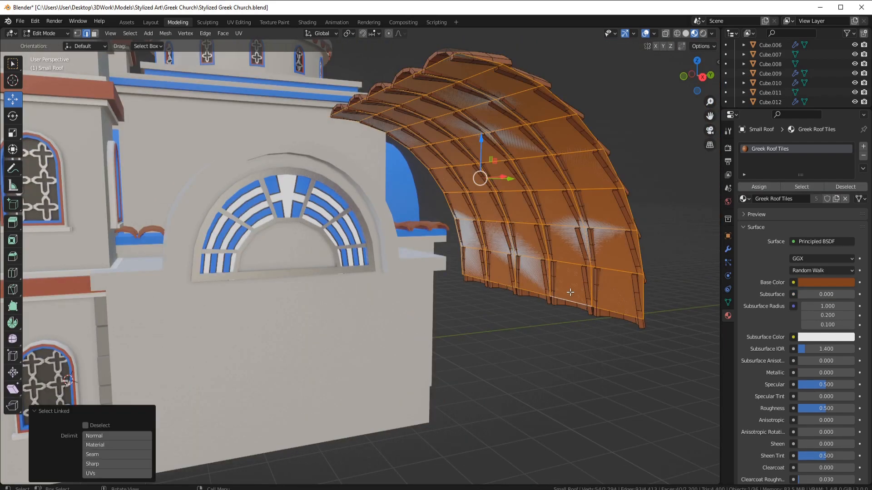
pyautogui.press('x')
pyautogui.click(573, 292)
pyautogui.scroll(-3, 548, 263)
pyautogui.press('Tab')
# Reveal all hidden objects in the church scene
pyautogui.scroll(3, 562, 311)
pyautogui.moveTo(562, 312); pyautogui.dragTo(495, 336, button='middle')
pyautogui.scroll(-4, 495, 250)
pyautogui.hotkey('alt', 'h')
pyautogui.moveTo(494, 249); pyautogui.dragTo(445, 281, button='middle')
pyautogui.scroll(4, 445, 281)
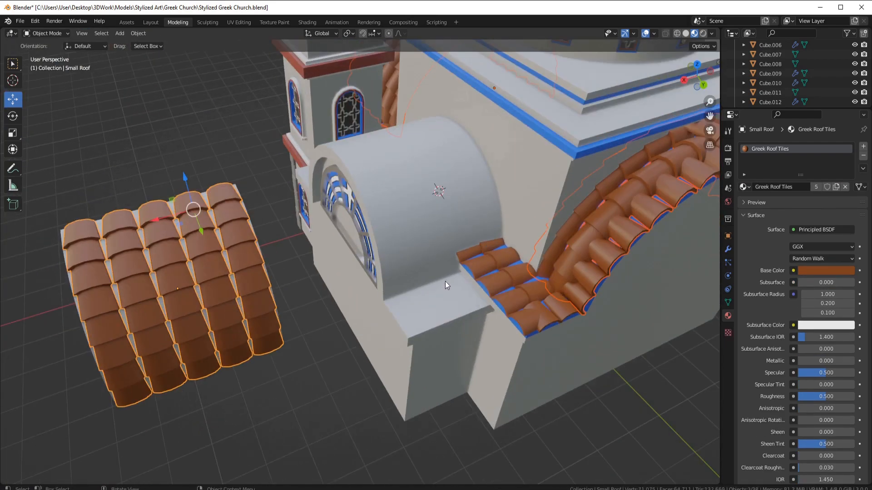
# Delete the leftover plain roof surface and move the tiled roof onto the side wing's curved top
pyautogui.press('Delete')
pyautogui.moveTo(149, 296); pyautogui.dragTo(402, 217)
pyautogui.click(237, 282)
pyautogui.scroll(2, 475, 265)
pyautogui.moveTo(463, 314); pyautogui.dragTo(423, 347, button='middle')
pyautogui.scroll(2, 475, 265)
# Delete the lower-roof tiles that overlap the foot of the wing's tiled roof
pyautogui.click(421, 351)
pyautogui.press('Tab')
pyautogui.click(401, 321)
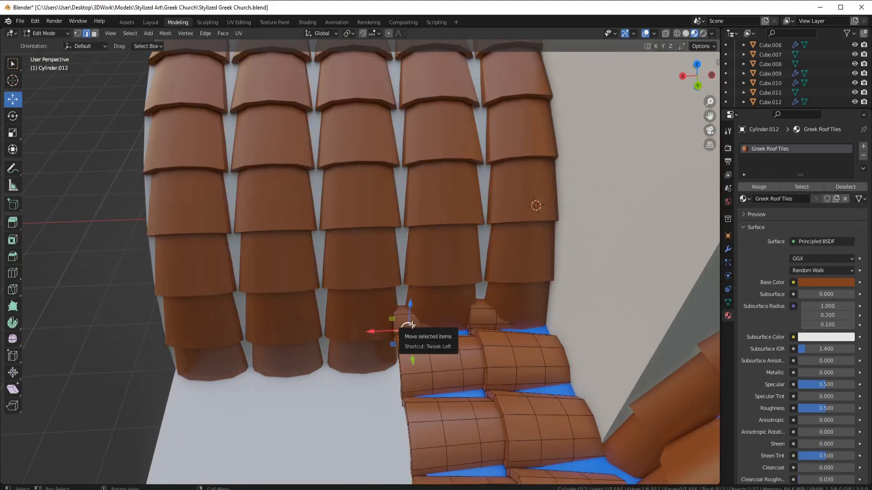
pyautogui.press('l')
pyautogui.press('x')
pyautogui.click(486, 340)
pyautogui.scroll(-5, 486, 340)
pyautogui.moveTo(564, 317); pyautogui.dragTo(463, 339, button='middle')
pyautogui.scroll(2, 404, 339)
pyautogui.press('Tab')
# Add a material slot to the side wing and assign a blue material to its curved roof and ledge faces
pyautogui.click(422, 345)
pyautogui.press('Tab')
pyautogui.moveTo(345, 179); pyautogui.dragTo(325, 147, button='middle')
pyautogui.moveTo(291, 359); pyautogui.dragTo(261, 363, button='middle')
pyautogui.keyDown('ctrl'); pyautogui.click(478, 335); pyautogui.keyUp('ctrl')
pyautogui.click(863, 147)
pyautogui.click(747, 214)
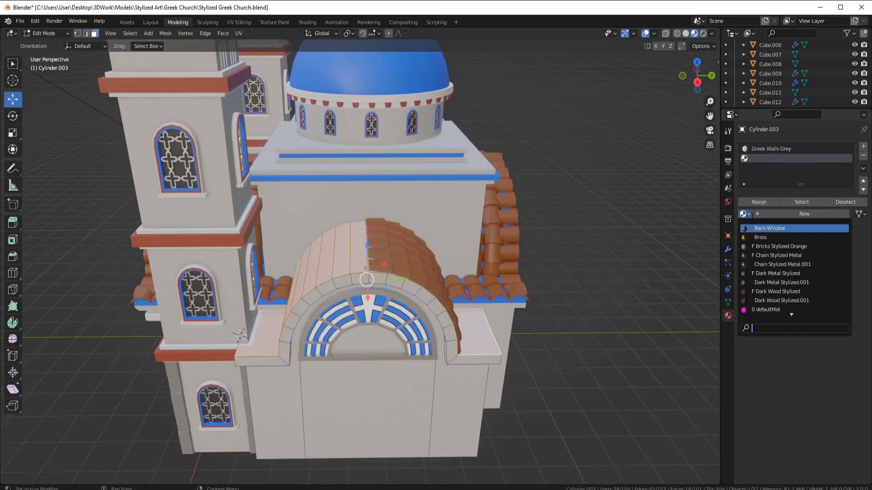
pyautogui.click(784, 229)
pyautogui.click(759, 203)
pyautogui.press('Tab')
# Snap the 3D cursor to the middle of the side wing and apply the tiled roof's transforms
pyautogui.moveTo(441, 286)
pyautogui.mouseDown(button='middle')
pyautogui.moveTo(406, 305)
pyautogui.moveTo(436, 297)
pyautogui.moveTo(385, 307)
pyautogui.moveTo(443, 304)
pyautogui.moveTo(432, 284)
pyautogui.moveTo(342, 293)
pyautogui.moveTo(334, 296)
pyautogui.moveTo(346, 308)
pyautogui.moveTo(334, 319)
pyautogui.mouseUp(button='middle')
pyautogui.hotkey('shift', 's')
pyautogui.click(434, 348)
pyautogui.click(415, 314)
pyautogui.hotkey('ctrl', 'a')
pyautogui.click(472, 306)
# Delete the front column of tiles from the wing's curved roof
pyautogui.scroll(4, 335, 318)
pyautogui.press('Tab')
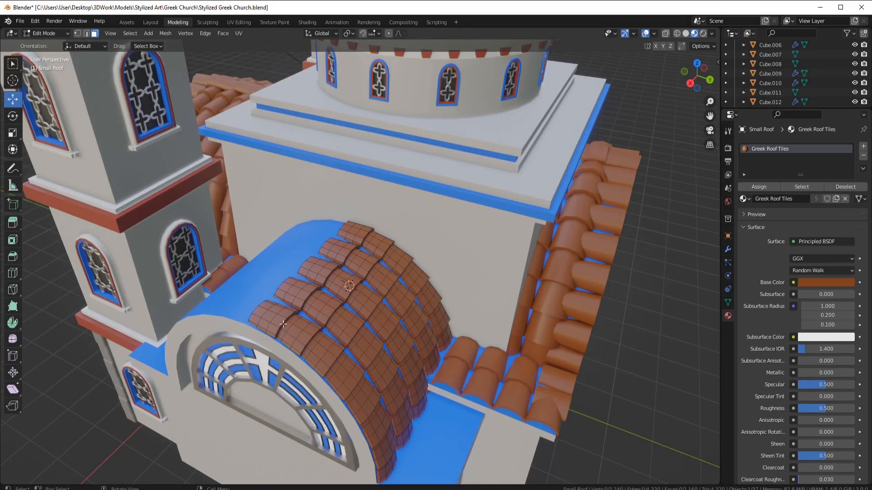
pyautogui.press('l')
pyautogui.press('l')
pyautogui.click(382, 388)
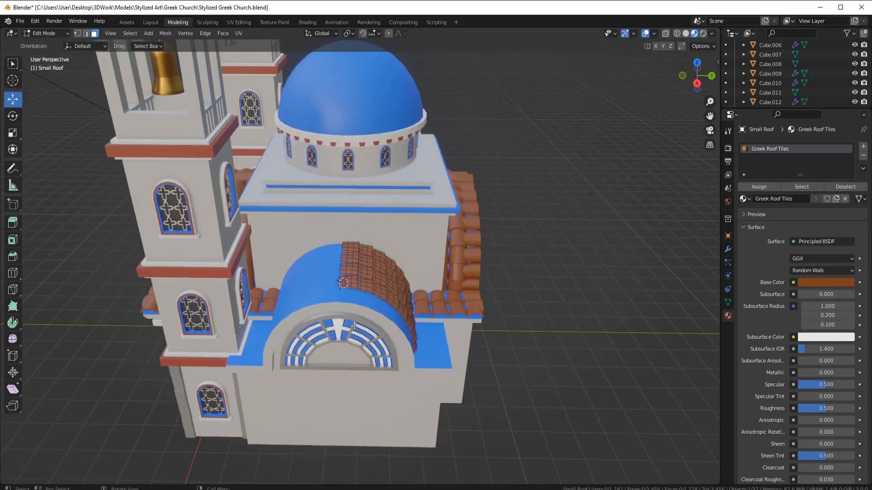
# Try to duplicate one large-roof tile and move it off the roof along X
pyautogui.moveTo(454, 317); pyautogui.dragTo(500, 329, button='middle')
pyautogui.hotkey('shift', 'd')
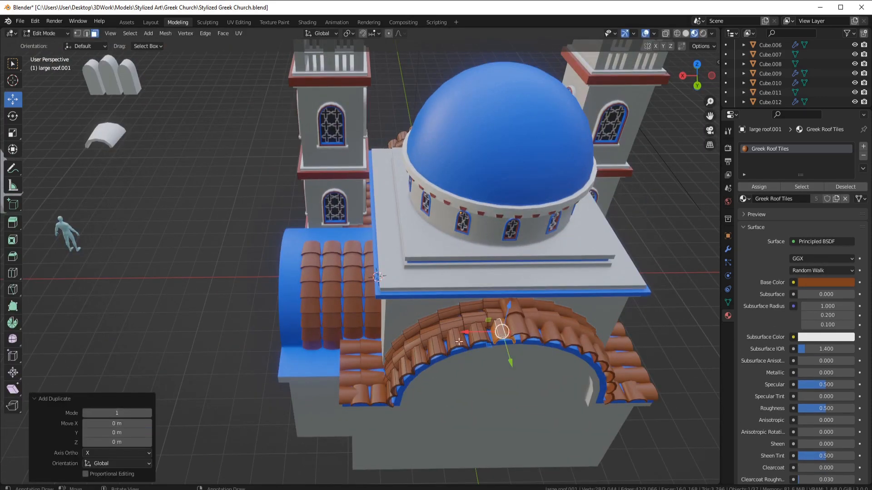
pyautogui.click(728, 250)
pyautogui.press('x')
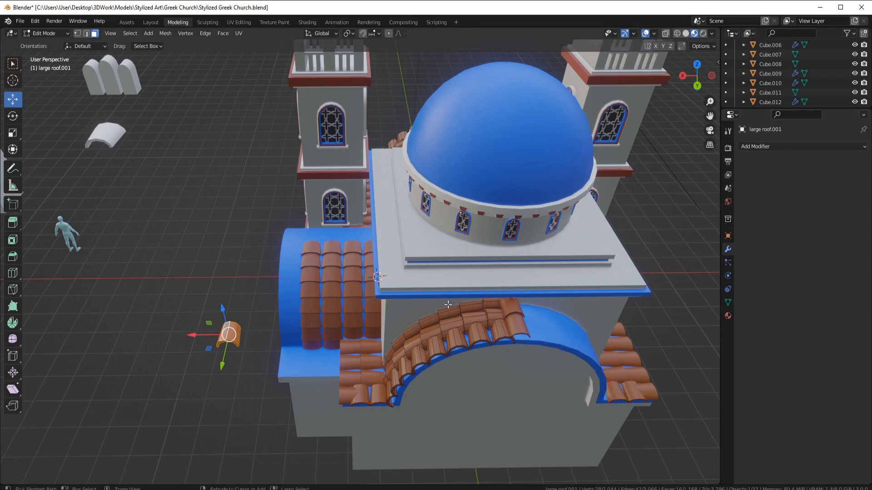
pyautogui.moveTo(448, 305); pyautogui.dragTo(561, 313, button='middle')
pyautogui.hotkey('ctrl', 'z')
pyautogui.hotkey('ctrl', 'z')
# Separate one tile of the large roof into its own object and remove its Mirror modifier
pyautogui.click(444, 347)
pyautogui.press('l')
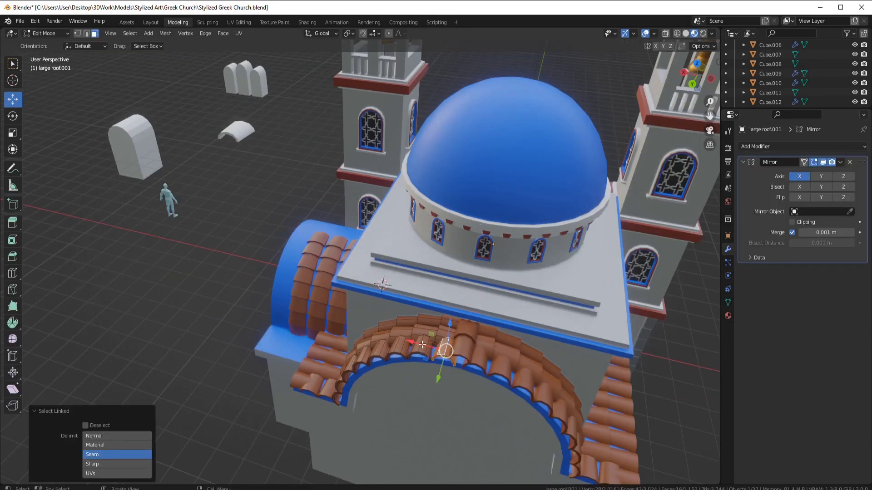
pyautogui.press('p')
pyautogui.click(309, 310)
pyautogui.press('Tab')
pyautogui.click(205, 286)
pyautogui.click(849, 162)
# Set the separated tile's origin to its geometry and rotate it 180 degrees about Z
pyautogui.scroll(-3, 318, 300)
pyautogui.moveTo(282, 308); pyautogui.dragTo(356, 304, button='middle')
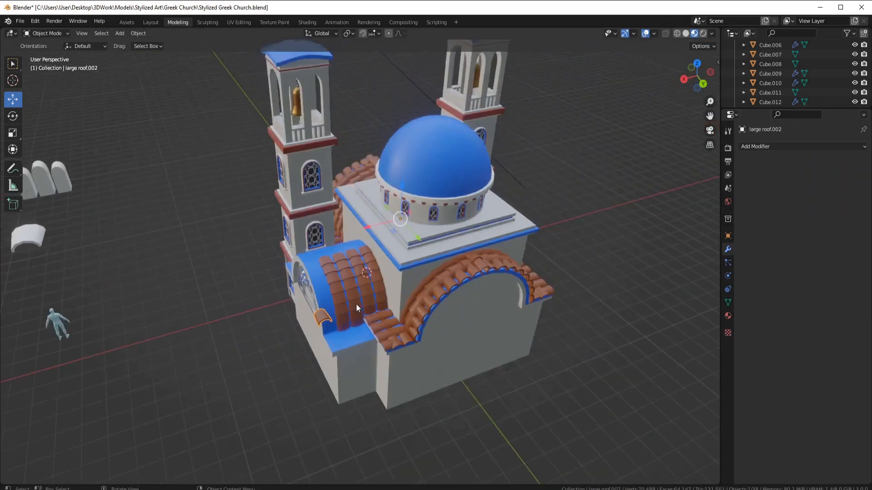
pyautogui.press('r')
pyautogui.rightClick(353, 323)
pyautogui.moveTo(369, 319)
pyautogui.click(418, 318)
pyautogui.write('r')
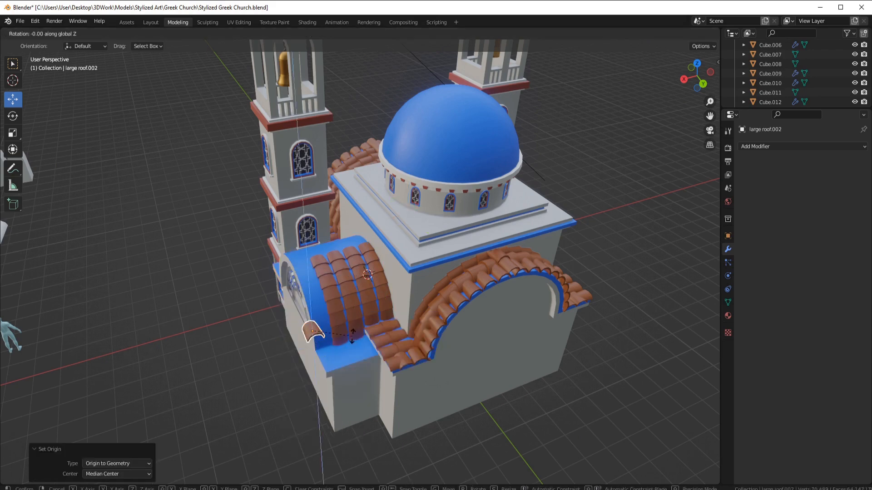
pyautogui.write('z180')
pyautogui.press('Return')
# From the top view, position the separated tile over the front edge of the side wing
pyautogui.press('KP_7')
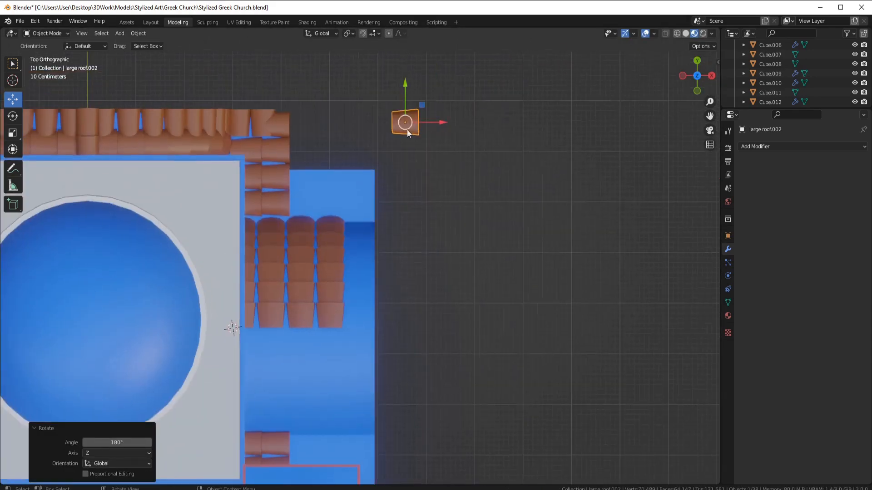
pyautogui.hotkey('shift', 's')
pyautogui.click(472, 153)
pyautogui.moveTo(400, 353); pyautogui.dragTo(400, 352)
pyautogui.click(341, 318)
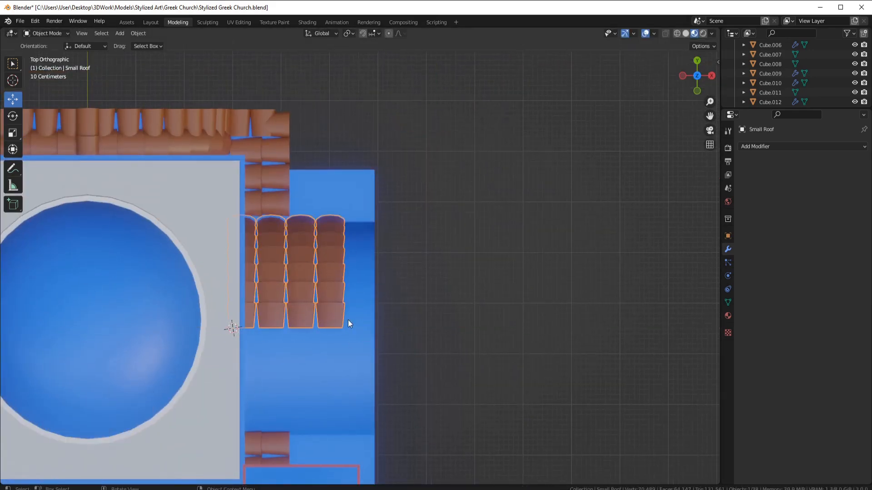
# Raise the separated tile about 1.38 m and adjust it to sit on the crown of the wing's front arch
pyautogui.moveTo(348, 319); pyautogui.dragTo(298, 261, button='middle')
pyautogui.click(319, 336)
pyautogui.moveTo(318, 311); pyautogui.dragTo(326, 257)
pyautogui.moveTo(328, 258); pyautogui.dragTo(342, 271, button='middle')
pyautogui.scroll(4, 401, 288)
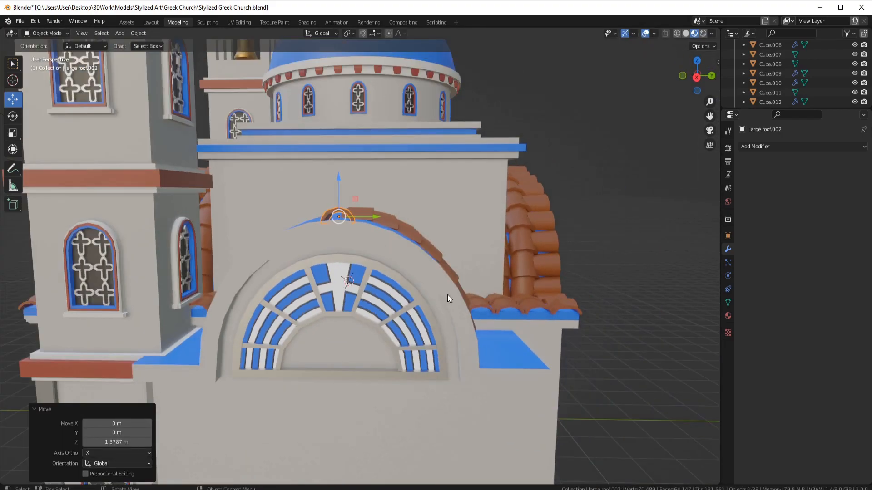
pyautogui.moveTo(447, 299); pyautogui.dragTo(450, 290, button='middle')
pyautogui.moveTo(447, 261); pyautogui.dragTo(408, 328, button='middle')
pyautogui.moveTo(283, 296); pyautogui.dragTo(279, 299)
# Snap the 3D cursor between the two inner bottom corners of the wing's front arch
pyautogui.scroll(-3, 416, 318)
pyautogui.moveTo(415, 318); pyautogui.dragTo(493, 243, button='middle')
pyautogui.scroll(3, 472, 254)
pyautogui.click(240, 285)
pyautogui.press('Tab')
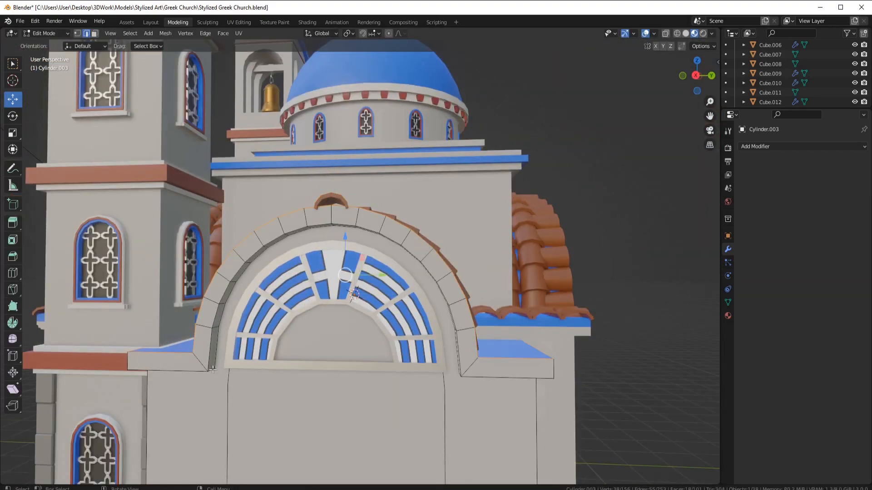
pyautogui.click(212, 370)
pyautogui.moveTo(227, 369); pyautogui.dragTo(254, 368, button='middle')
pyautogui.keyDown('shift'); pyautogui.click(475, 373); pyautogui.keyUp('shift')
pyautogui.press('Tab')
# Set the pivot point to the 3D cursor and try rotating the crown tile around it
pyautogui.click(356, 205)
pyautogui.moveTo(445, 304)
pyautogui.mouseDown(button='middle')
pyautogui.moveTo(448, 333)
pyautogui.moveTo(443, 305)
pyautogui.mouseUp(button='middle')
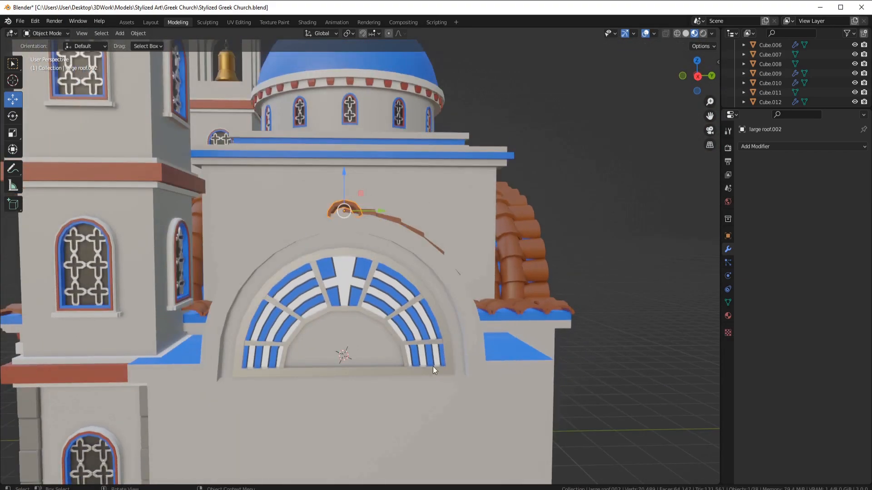
pyautogui.moveTo(423, 351); pyautogui.dragTo(386, 369, button='middle')
pyautogui.press('.')
pyautogui.click(469, 372)
pyautogui.press('r')
pyautogui.press('y')
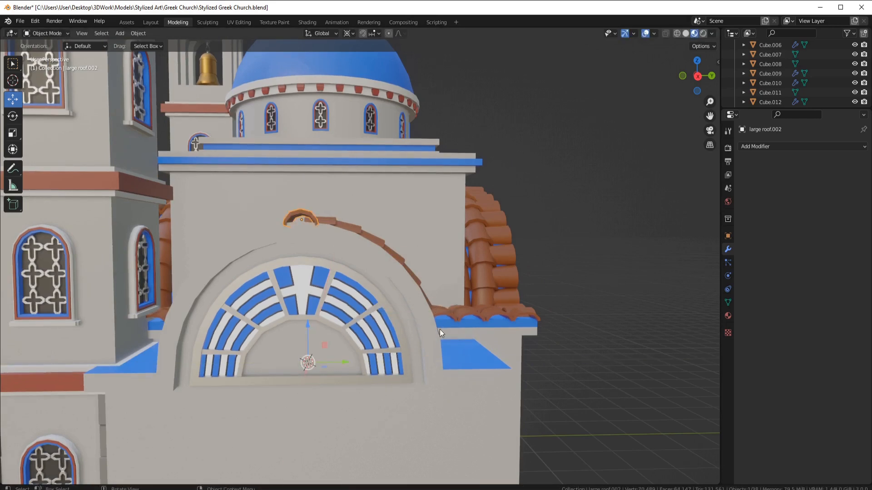
# Select the wing's arch faces from one foot to the other and snap the 3D cursor to their center
pyautogui.moveTo(424, 331); pyautogui.dragTo(268, 285, button='middle')
pyautogui.click(190, 384)
pyautogui.moveTo(454, 318); pyautogui.dragTo(388, 347, button='middle')
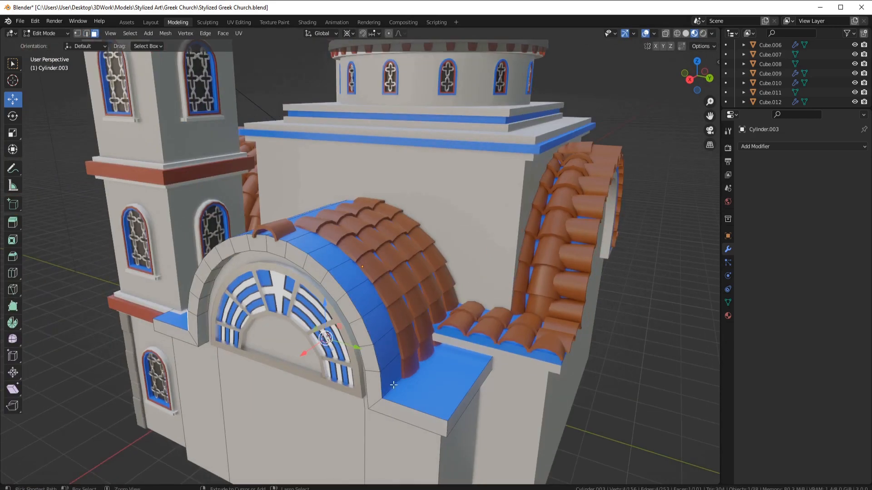
pyautogui.keyDown('ctrl'); pyautogui.click(392, 363); pyautogui.keyUp('ctrl')
pyautogui.hotkey('shift', 's')
pyautogui.click(394, 402)
pyautogui.moveTo(287, 298); pyautogui.dragTo(337, 259, button='middle')
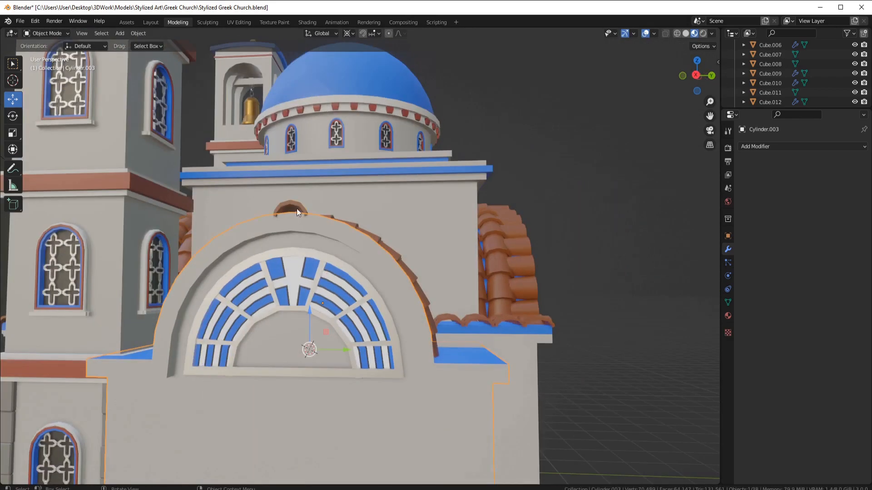
# In the side view, rotate the crown tile slightly around the 3D cursor along the arch
pyautogui.click(296, 209)
pyautogui.press('KP_3')
pyautogui.press('r')
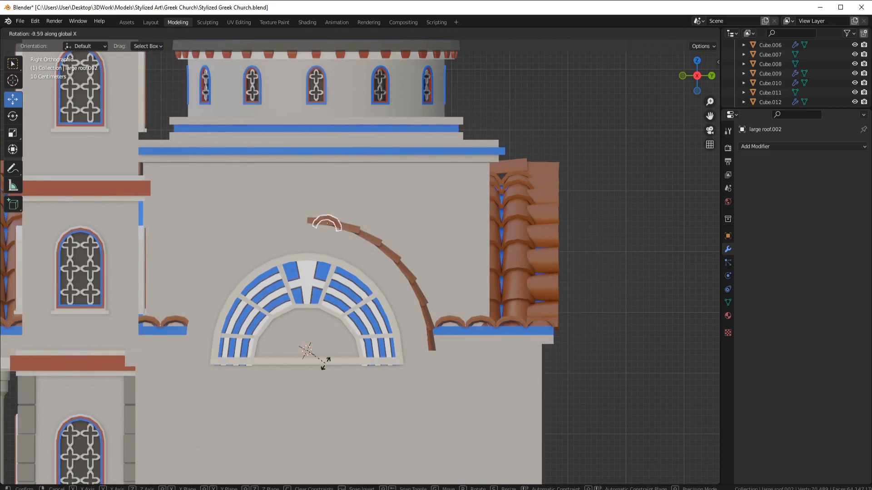
pyautogui.click(329, 364)
# Duplicate the edge tile in rotated copies down the arch, rotating the last group of three about -41.5 degrees
pyautogui.hotkey('shift', 'd')
pyautogui.press('r')
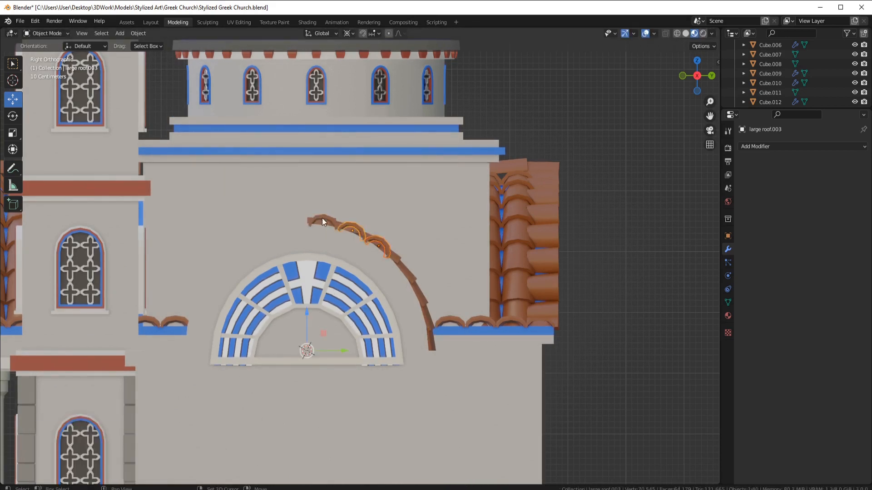
pyautogui.hotkey('shift', 'd')
pyautogui.press('r')
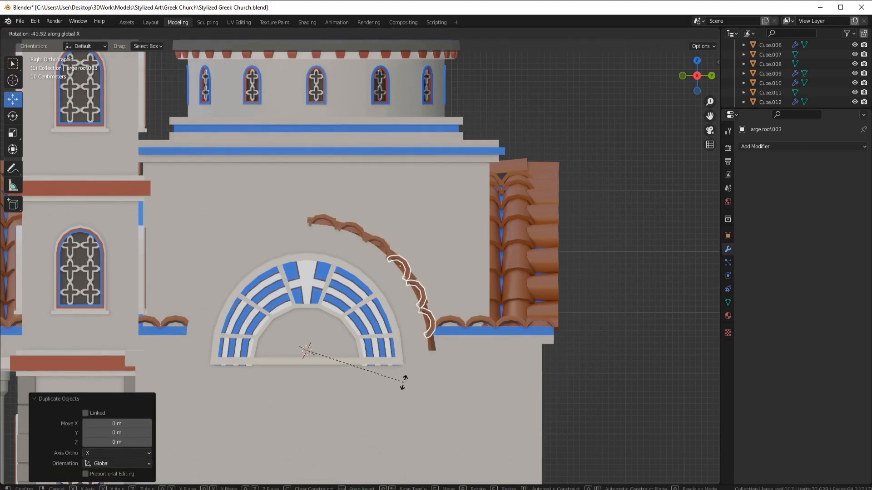
pyautogui.click(404, 383)
# Rotate the whole row of edge tiles slightly about the X axis around the 3D cursor to fit the wing's arch
pyautogui.moveTo(403, 382); pyautogui.dragTo(506, 254, button='middle')
pyautogui.moveTo(487, 272); pyautogui.dragTo(363, 232, button='middle')
pyautogui.click(359, 225)
pyautogui.press('r')
pyautogui.press('x')
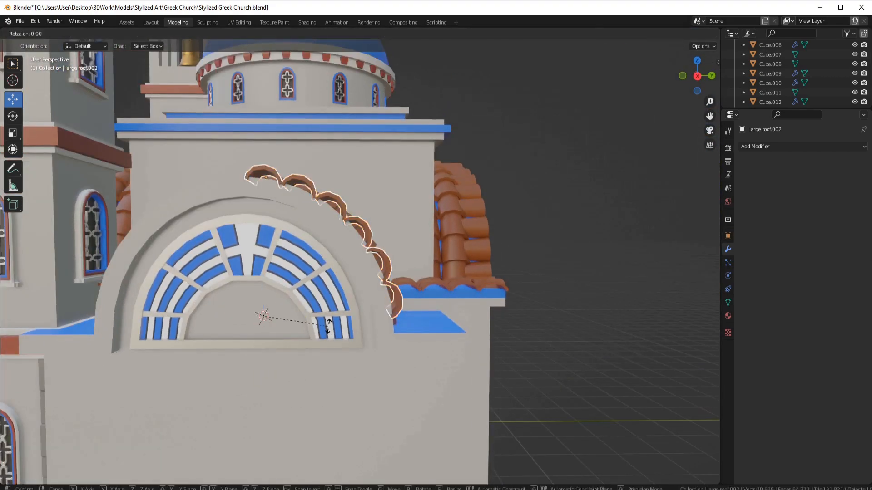
pyautogui.click(360, 227)
# Duplicate the ridge tile row of the front arched roof and set the copy's origin to its geometry
pyautogui.moveTo(323, 325); pyautogui.dragTo(366, 255, button='middle')
pyautogui.scroll(5, 365, 255)
pyautogui.click(313, 286)
pyautogui.rightClick(348, 287)
pyautogui.rightClick(348, 289)
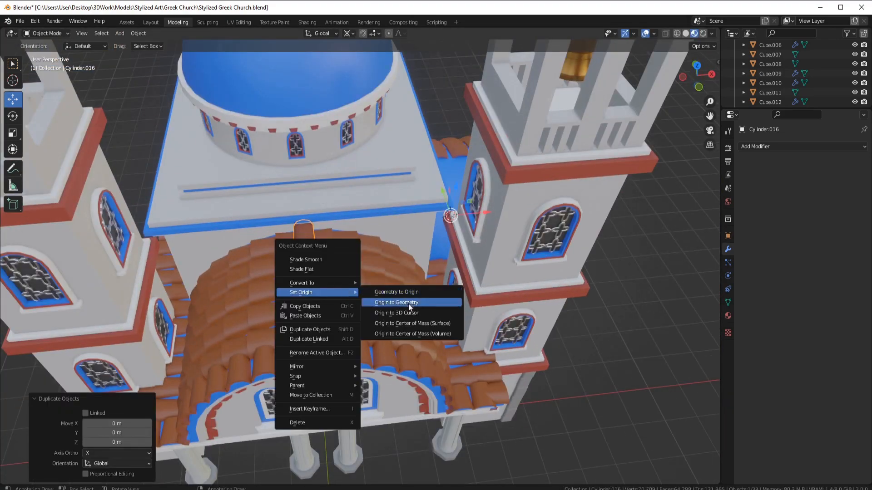
pyautogui.click(408, 303)
# Move the ridge row copy about 4.96 m along X clear of the church and rotate it 90 degrees about Z
pyautogui.press('.')
pyautogui.moveTo(341, 291); pyautogui.dragTo(562, 315)
pyautogui.scroll(-4, 563, 316)
pyautogui.keyDown('shift'); pyautogui.moveTo(562, 315); pyautogui.dragTo(460, 341, button='middle'); pyautogui.keyUp('shift')
pyautogui.moveTo(371, 288); pyautogui.dragTo(489, 291)
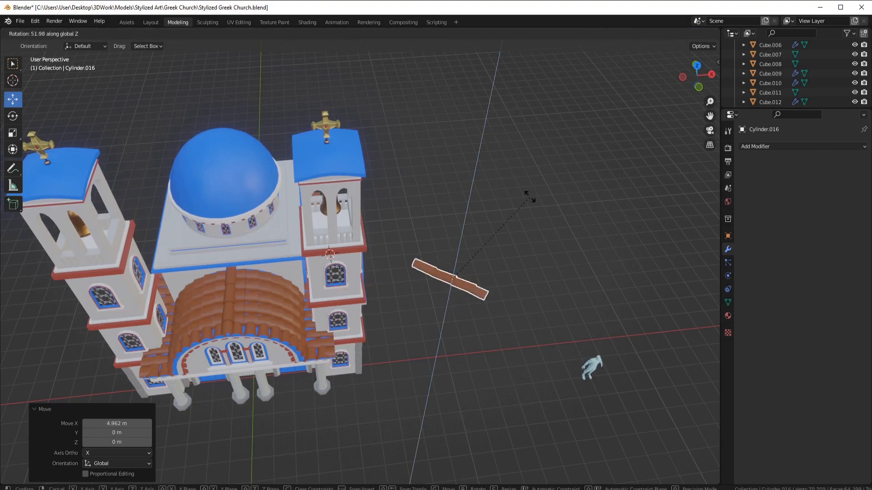
pyautogui.write('90')
pyautogui.press('Return')
# Snap the ridge row to the 3D cursor in the side view and raise it onto the crown of the wing's roof
pyautogui.press('KP_3')
pyautogui.scroll(3, 458, 210)
pyautogui.hotkey('shift', 's')
pyautogui.click(392, 169)
pyautogui.press('g')
pyautogui.press('z')
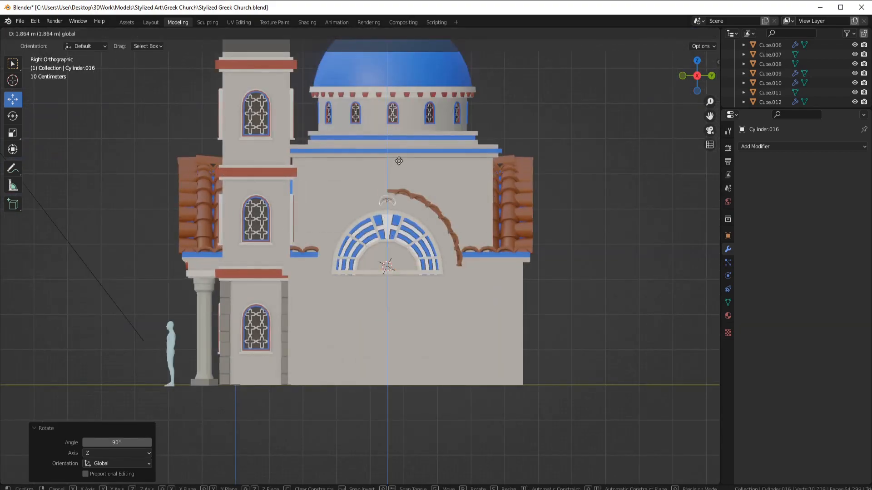
pyautogui.click(397, 114)
pyautogui.moveTo(393, 199); pyautogui.dragTo(314, 308, button='middle')
pyautogui.moveTo(415, 148); pyautogui.dragTo(415, 151)
# Duplicate one column of linked tiles in the wing's roof mesh and shift the copy along the roof
pyautogui.moveTo(420, 172); pyautogui.dragTo(375, 168, button='middle')
pyautogui.scroll(-2, 374, 168)
pyautogui.keyDown('shift'); pyautogui.moveTo(409, 168); pyautogui.dragTo(404, 279, button='middle'); pyautogui.keyUp('shift')
pyautogui.scroll(3, 404, 279)
pyautogui.click(463, 268)
pyautogui.keyDown('shift'); pyautogui.moveTo(404, 279); pyautogui.dragTo(460, 284, button='middle'); pyautogui.keyUp('shift')
pyautogui.press('Tab')
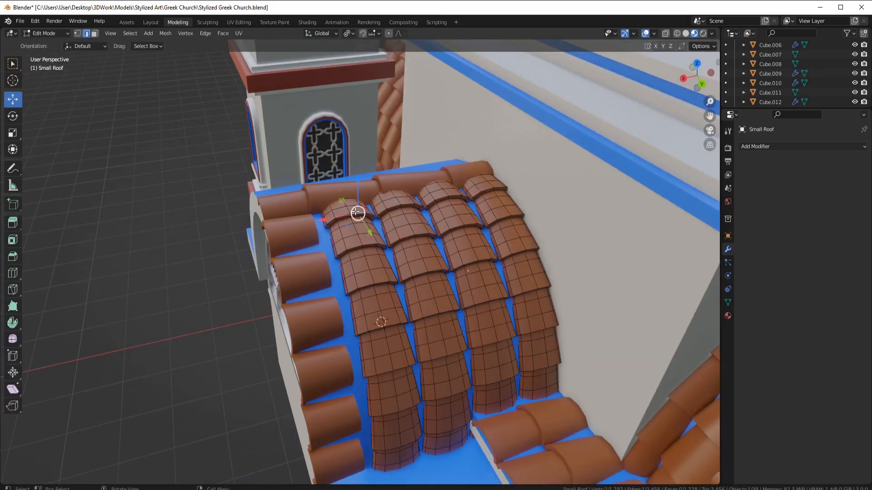
pyautogui.press('l')
pyautogui.press('l')
pyautogui.press('l')
pyautogui.press('l')
pyautogui.press('l')
pyautogui.press('l')
pyautogui.press('l')
pyautogui.press('l')
pyautogui.moveTo(395, 454); pyautogui.dragTo(381, 449, button='middle')
pyautogui.hotkey('shift', 'd')
pyautogui.rightClick(327, 335)
pyautogui.moveTo(314, 335)
pyautogui.mouseDown()
pyautogui.moveTo(264, 343)
pyautogui.moveTo(328, 336)
pyautogui.mouseUp()
# Select the four outer columns of linked roof tiles and move them about -0.074 m along X, towards the front arch
pyautogui.press('l')
pyautogui.press('l')
pyautogui.press('l')
pyautogui.press('l')
pyautogui.press('l')
pyautogui.press('l')
pyautogui.press('l')
pyautogui.press('l')
pyautogui.press('l')
pyautogui.press('l')
pyautogui.press('l')
pyautogui.press('l')
pyautogui.press('l')
pyautogui.press('l')
pyautogui.press('l')
pyautogui.press('l')
pyautogui.moveTo(345, 328); pyautogui.dragTo(320, 337, button='middle')
pyautogui.press('l')
pyautogui.press('l')
pyautogui.press('l')
pyautogui.press('l')
pyautogui.press('l')
pyautogui.press('l')
pyautogui.press('l')
pyautogui.press('l')
pyautogui.moveTo(296, 342); pyautogui.dragTo(302, 342)
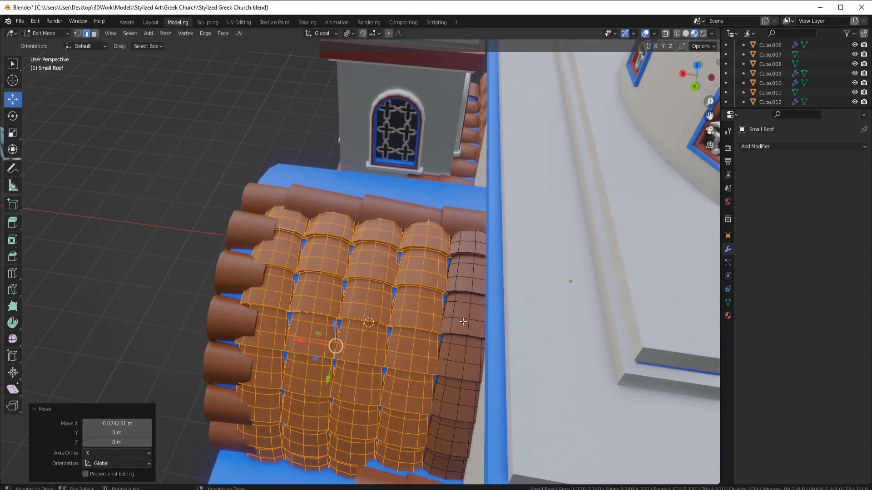
pyautogui.moveTo(308, 341); pyautogui.dragTo(322, 338, button='middle')
# Scale the wing's tiled roof object along the X axis to fit between the wall and the edge tiles
pyautogui.press('Tab')
pyautogui.press('s')
pyautogui.press('x')
pyautogui.click(691, 335)
pyautogui.moveTo(692, 335); pyautogui.dragTo(481, 279, button='middle')
# Join the roof tiles with the edge tiles, apply the transforms and set the origin to the 3D cursor
pyautogui.keyDown('shift'); pyautogui.click(461, 287); pyautogui.keyUp('shift')
pyautogui.hotkey('ctrl', 'j')
pyautogui.hotkey('ctrl', 'a')
pyautogui.click(481, 279)
pyautogui.rightClick(481, 279)
pyautogui.click(533, 298)
# Add a Mirror modifier to the joined roof tiles with only the Y axis enabled, and save the file
pyautogui.click(764, 146)
pyautogui.click(692, 257)
pyautogui.click(820, 177)
pyautogui.click(800, 177)
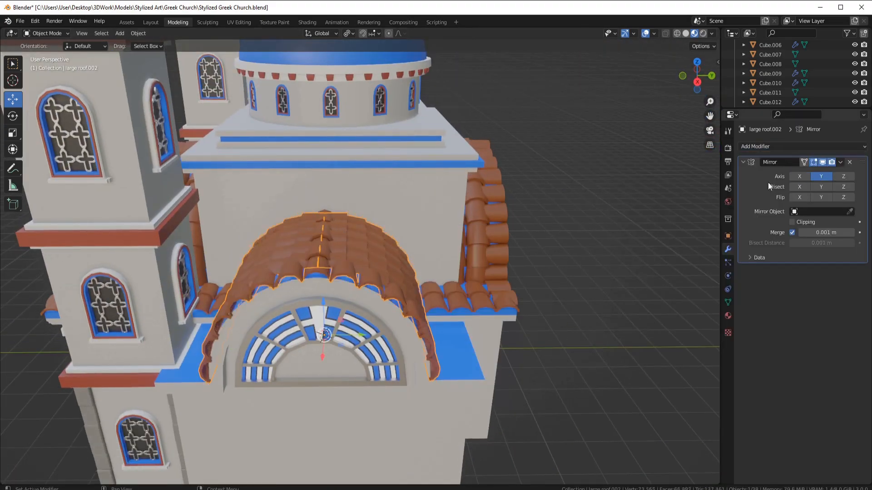
pyautogui.click(572, 229)
pyautogui.moveTo(572, 229); pyautogui.dragTo(545, 254, button='middle')
pyautogui.click(20, 21)
pyautogui.click(32, 87)
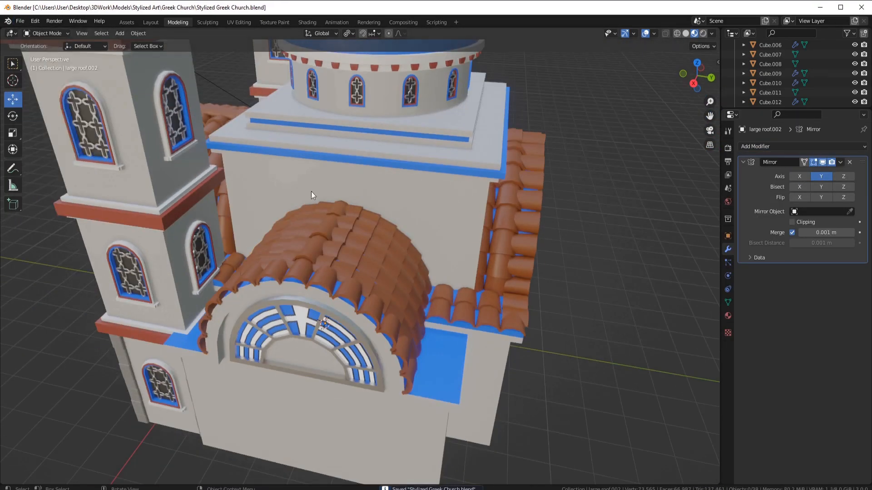
# Duplicate a linked pair of tiles from the eave beside the wing, move the copy over the bare ledge and separate it
pyautogui.moveTo(454, 254); pyautogui.dragTo(341, 265, button='middle')
pyautogui.scroll(3, 357, 261)
pyautogui.keyDown('shift'); pyautogui.moveTo(454, 267); pyautogui.dragTo(416, 284, button='middle'); pyautogui.keyUp('shift')
pyautogui.click(382, 268)
pyautogui.scroll(-2, 390, 298)
pyautogui.scroll(4, 416, 284)
pyautogui.press('Tab')
pyautogui.click(304, 284)
pyautogui.press('l')
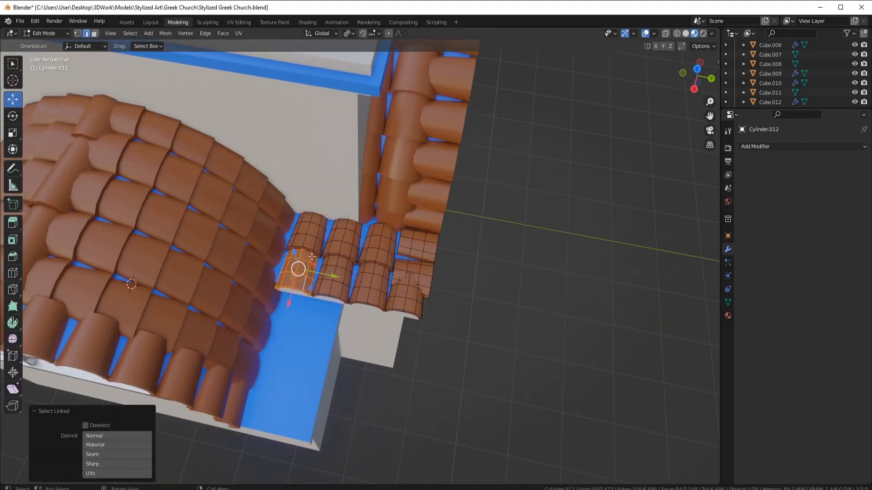
pyautogui.rightClick(312, 237)
pyautogui.moveTo(290, 295); pyautogui.dragTo(253, 427)
pyautogui.press('p')
pyautogui.click(258, 422)
pyautogui.press('Tab')
pyautogui.click(266, 391)
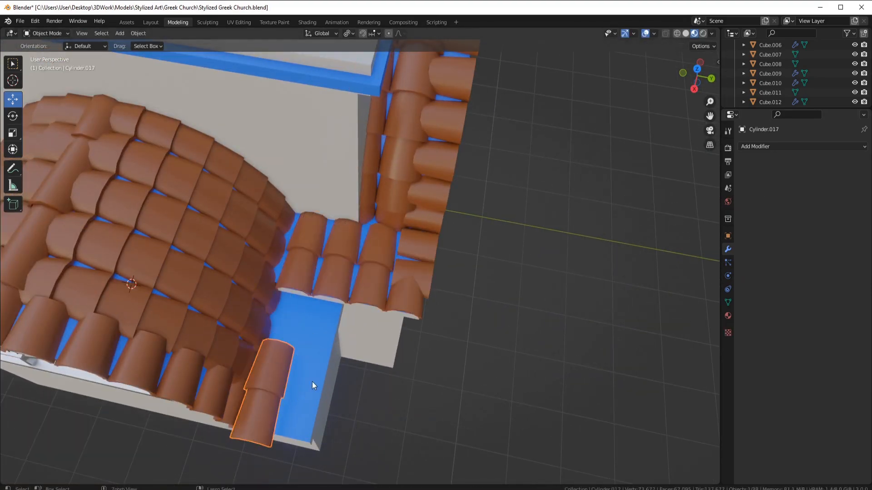
# Set the separated tile pair's origin to its geometry and rotate the pair 90 degrees about Z
pyautogui.rightClick(312, 381)
pyautogui.moveTo(312, 355)
pyautogui.click(363, 364)
pyautogui.write('rz')
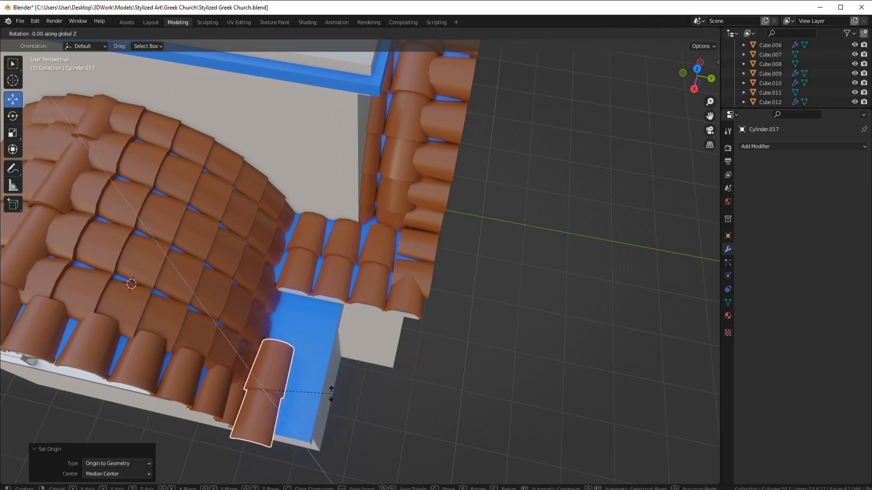
pyautogui.write('90')
pyautogui.press('Return')
# Position the tile pair at the inner end of the wing's side ledge, lowering it about 0.42 m onto the surface
pyautogui.moveTo(261, 406); pyautogui.dragTo(274, 347)
pyautogui.moveTo(404, 356); pyautogui.dragTo(360, 290, button='middle')
pyautogui.moveTo(292, 336); pyautogui.dragTo(292, 358)
pyautogui.moveTo(291, 357); pyautogui.dragTo(338, 384, button='middle')
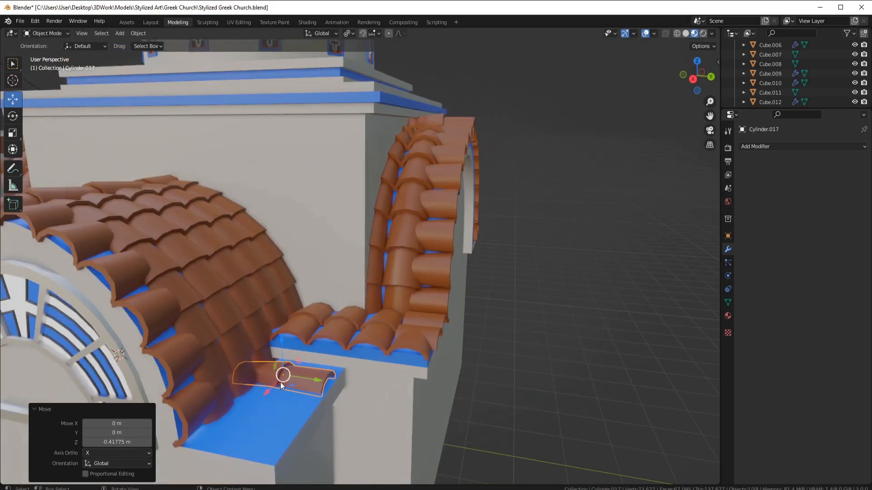
pyautogui.moveTo(280, 382); pyautogui.dragTo(386, 331, button='middle')
# Duplicate the tile pair twice along X to form three rows across the ledge
pyautogui.hotkey('shift', 'd')
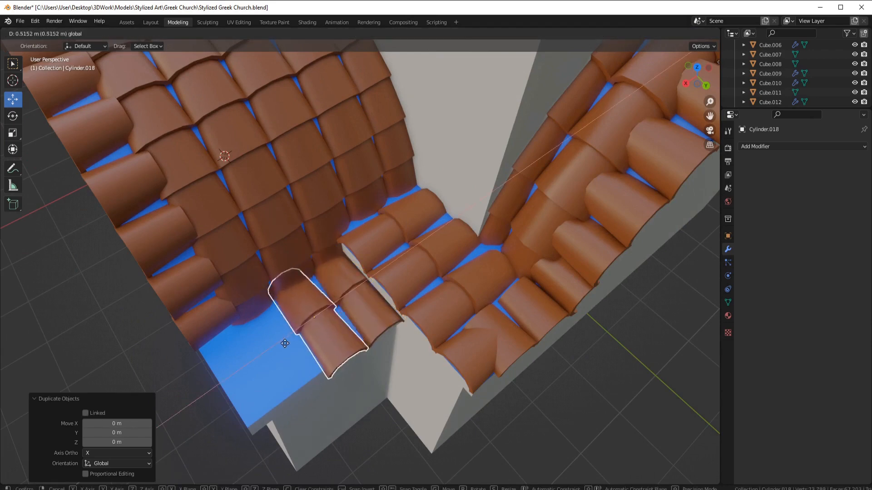
pyautogui.hotkey('shift', 'd')
pyautogui.rightClick(289, 337)
pyautogui.moveTo(284, 343); pyautogui.dragTo(250, 362)
pyautogui.keyDown('shift'); pyautogui.moveTo(311, 357); pyautogui.dragTo(427, 307, button='middle'); pyautogui.keyUp('shift')
# Duplicate another tile pair, rotate it 90 degrees about Z and place it at the ledge's front edge
pyautogui.hotkey('shift', 'd')
pyautogui.rightClick(374, 352)
pyautogui.write('rz90')
pyautogui.press('Return')
pyautogui.moveTo(371, 355); pyautogui.dragTo(317, 408)
pyautogui.moveTo(271, 394); pyautogui.dragTo(279, 388)
pyautogui.keyDown('shift'); pyautogui.moveTo(400, 362); pyautogui.dragTo(375, 322, button='middle'); pyautogui.keyUp('shift')
# Delete the overhanging tile of the front pair and duplicate the remaining tile beside it to cover the ledge corner
pyautogui.press('Tab')
pyautogui.press('l')
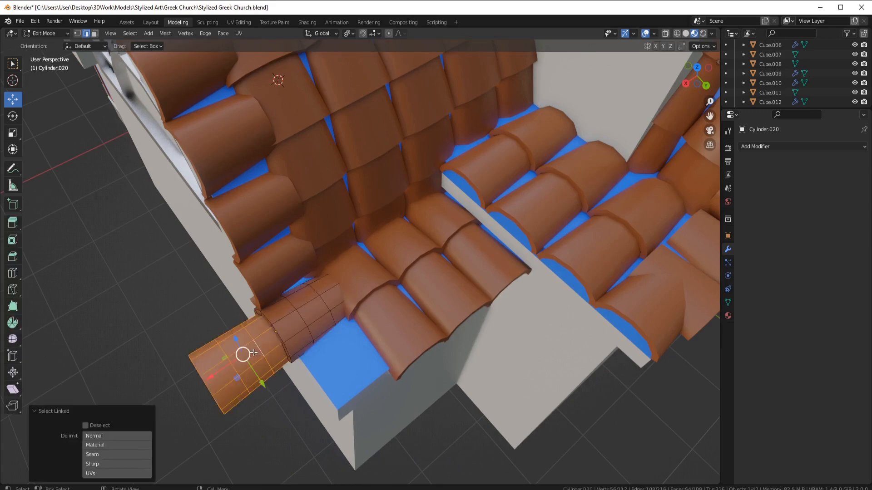
pyautogui.press('x')
pyautogui.click(254, 354)
pyautogui.click(310, 334)
pyautogui.press('l')
pyautogui.hotkey('shift', 'd')
pyautogui.rightClick(314, 335)
pyautogui.moveTo(328, 337); pyautogui.dragTo(376, 386)
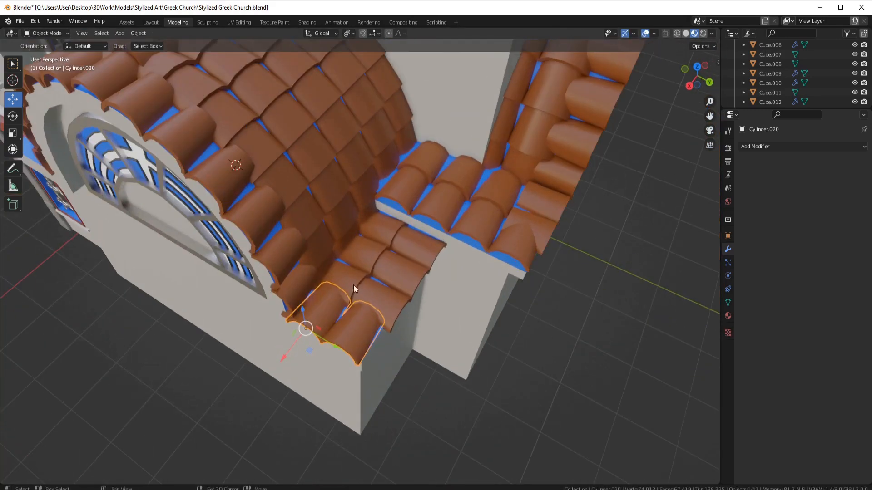
# Join the ledge tiles, apply all their transforms and set the origin to the 3D cursor
pyautogui.moveTo(353, 286); pyautogui.dragTo(408, 241)
pyautogui.rightClick(376, 248)
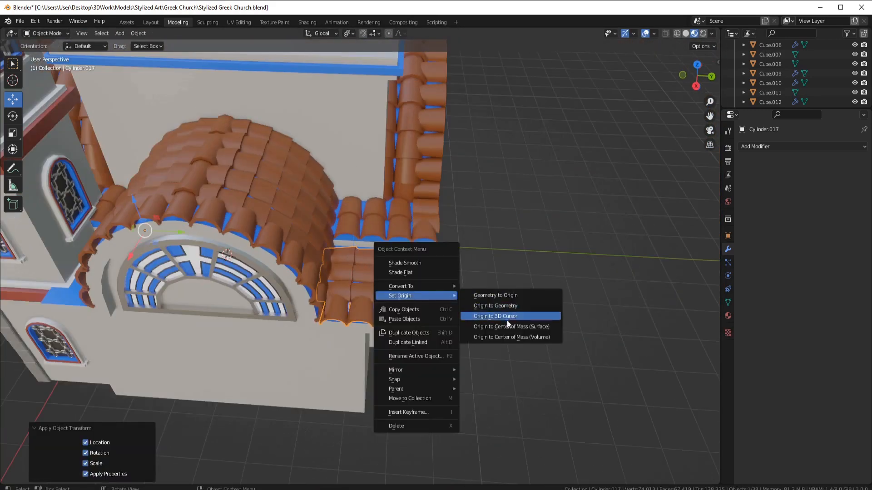
pyautogui.click(509, 298)
# Mirror the ledge tiles across the Y axis to the tower side with a Mirror modifier and apply it
pyautogui.click(772, 146)
pyautogui.click(672, 243)
pyautogui.click(821, 176)
pyautogui.moveTo(558, 245); pyautogui.dragTo(390, 255, button='middle')
pyautogui.hotkey('ctrl', 'a')
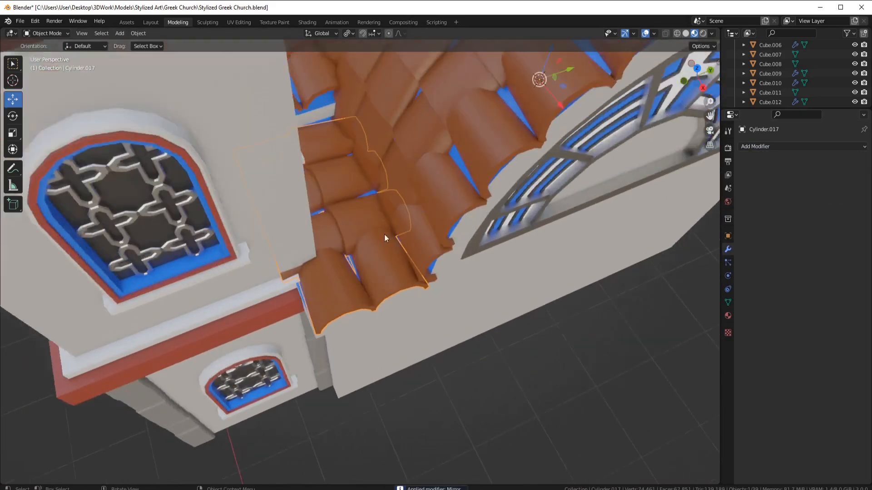
# Select the mirrored tiles behind the front pair beside the tower and scale them to about 0.902 along X
pyautogui.press('Tab')
pyautogui.press('l')
pyautogui.press('x')
pyautogui.click(481, 356)
pyautogui.moveTo(350, 255); pyautogui.dragTo(348, 266, button='middle')
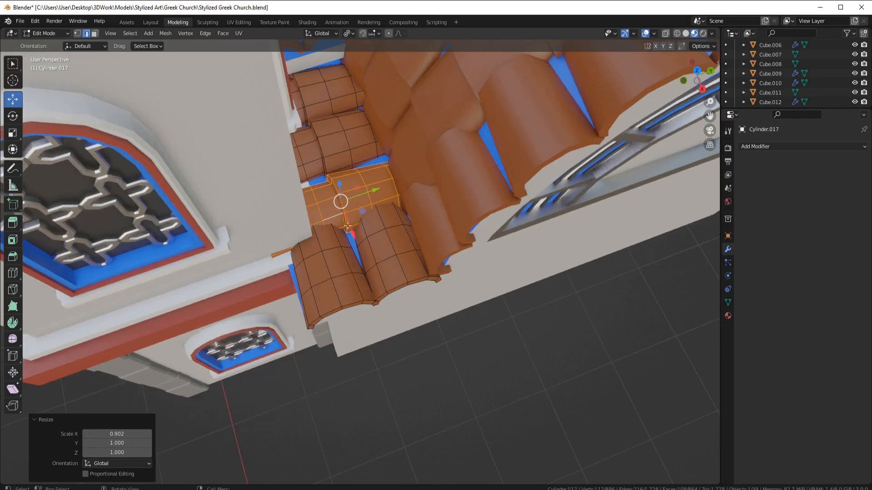
# Shift the narrowed rear ledge tiles slightly along X and scale the neighbouring front tiles along Y
pyautogui.moveTo(347, 226); pyautogui.dragTo(346, 220)
pyautogui.click(322, 283)
pyautogui.press('l')
pyautogui.click(485, 307)
pyautogui.moveTo(371, 292); pyautogui.dragTo(370, 288)
pyautogui.press('s')
pyautogui.press('y')
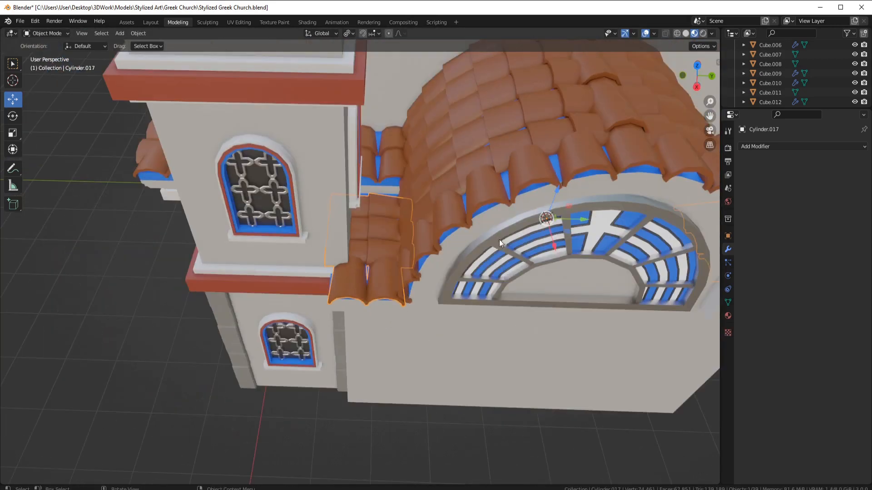
# Edit the ledge tiles on the church's other roof corner and move the tile columns closer together along Y
pyautogui.moveTo(500, 238)
pyautogui.mouseDown(button='middle')
pyautogui.moveTo(483, 265)
pyautogui.moveTo(500, 242)
pyautogui.mouseUp(button='middle')
pyautogui.scroll(3, 457, 327)
pyautogui.keyDown('shift'); pyautogui.moveTo(456, 327); pyautogui.dragTo(377, 304, button='middle'); pyautogui.keyUp('shift')
pyautogui.scroll(3, 377, 303)
pyautogui.click(377, 303)
pyautogui.press('Tab')
pyautogui.press('l')
pyautogui.press('l')
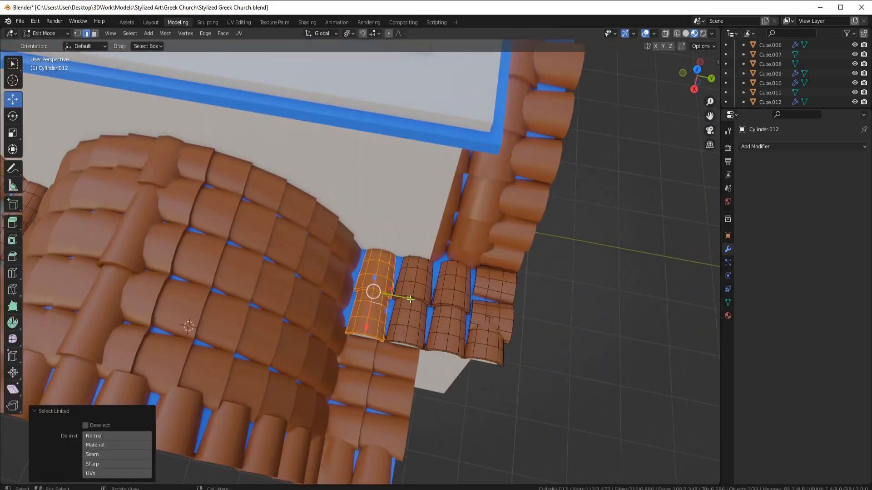
pyautogui.hotkey('alt', 'a')
pyautogui.press('l')
pyautogui.press('l')
pyautogui.moveTo(409, 298); pyautogui.dragTo(433, 303)
# Close up the next tile column and duplicate it about 0.45 m along Y to fill the remaining gap
pyautogui.hotkey('alt', 'a')
pyautogui.press('l')
pyautogui.press('l')
pyautogui.moveTo(478, 320); pyautogui.dragTo(453, 317)
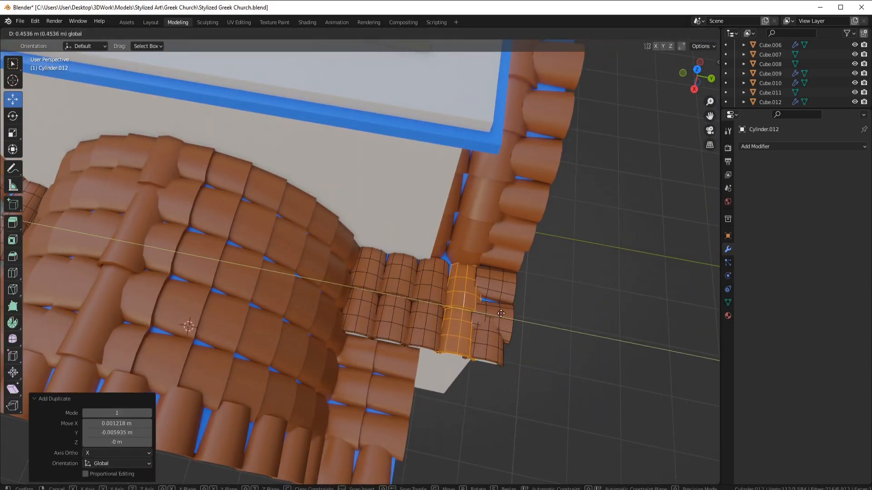
# Scale the four ledge tile columns to 0.917 along Y and move them about -0.08 m along Y
pyautogui.moveTo(460, 307); pyautogui.dragTo(406, 358, button='middle')
pyautogui.press('l')
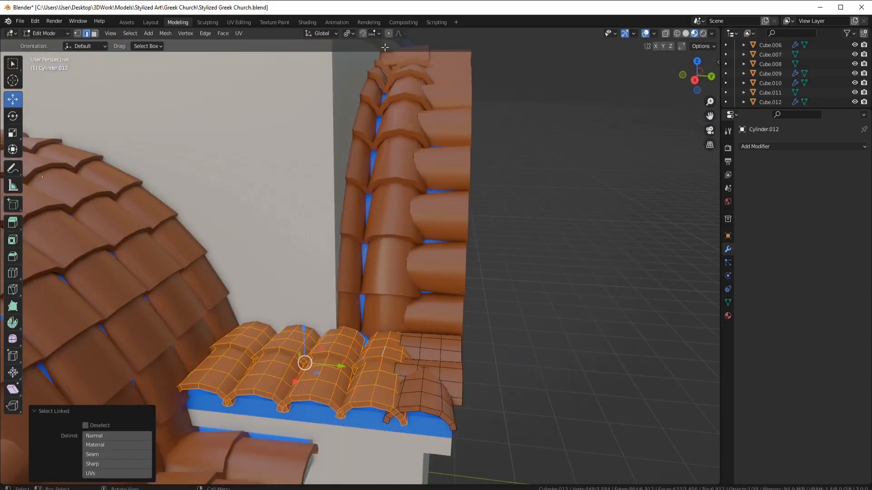
pyautogui.click(535, 323)
pyautogui.moveTo(354, 227); pyautogui.dragTo(386, 277, button='middle')
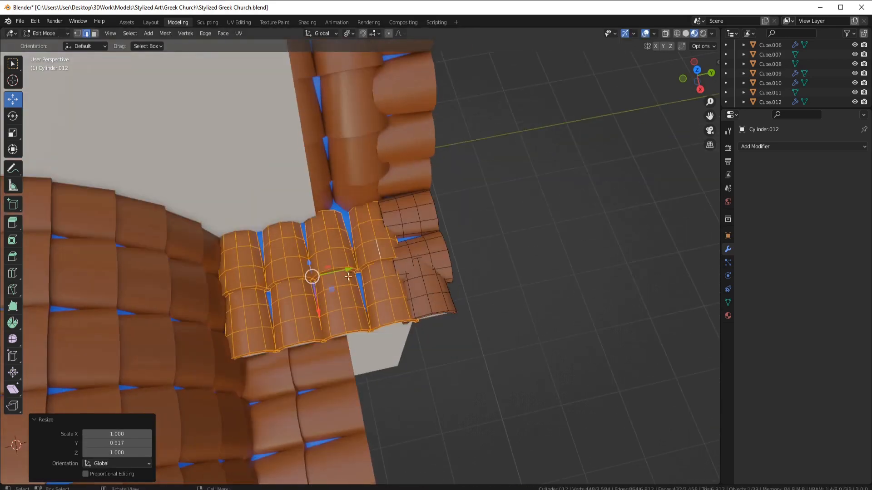
pyautogui.moveTo(350, 271); pyautogui.dragTo(340, 273)
pyautogui.moveTo(400, 272); pyautogui.dragTo(341, 261, button='middle')
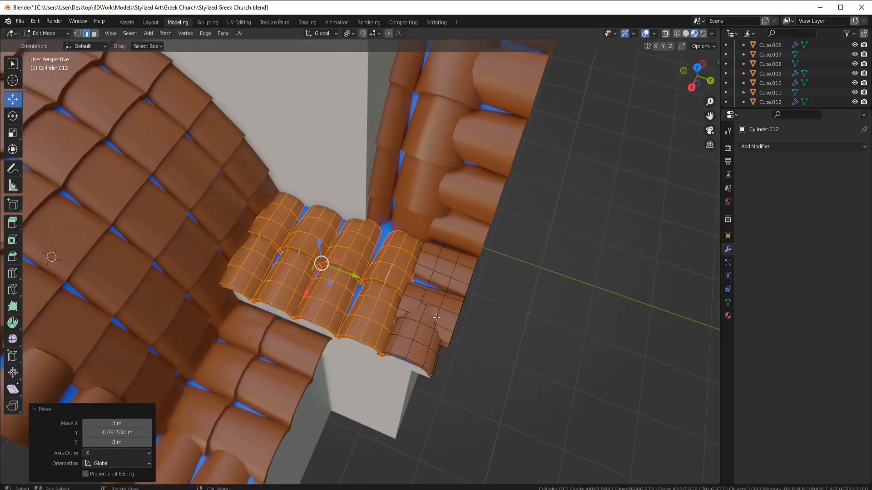
pyautogui.press('Tab')
pyautogui.moveTo(436, 317); pyautogui.dragTo(391, 306, button='middle')
pyautogui.scroll(4, 448, 265)
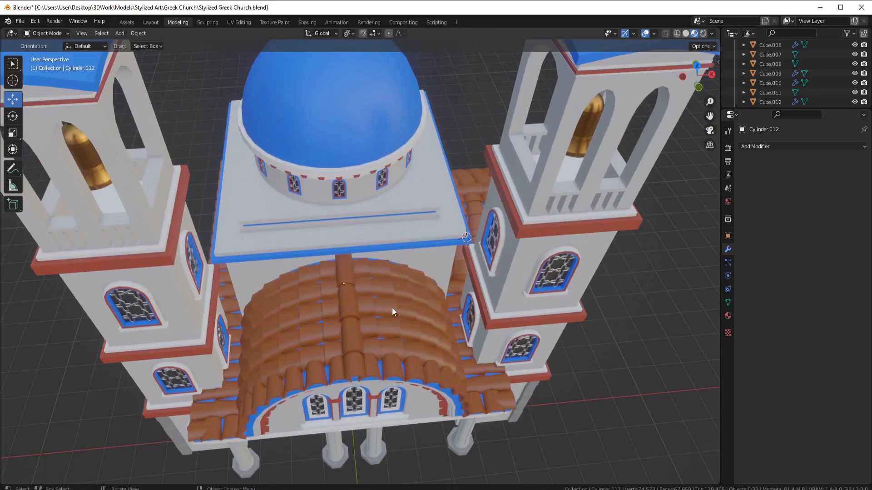
# Hide the tile objects covering the arched roofs to expose the blue roof surfaces
pyautogui.click(299, 308)
pyautogui.press('Delete')
pyautogui.click(400, 314)
pyautogui.press('Delete')
pyautogui.moveTo(504, 305); pyautogui.dragTo(407, 320, button='middle')
# Assign the Dark Wood Stylized material in a new slot to the side wing's arched roof and ledge faces
pyautogui.click(322, 249)
pyautogui.press('Tab')
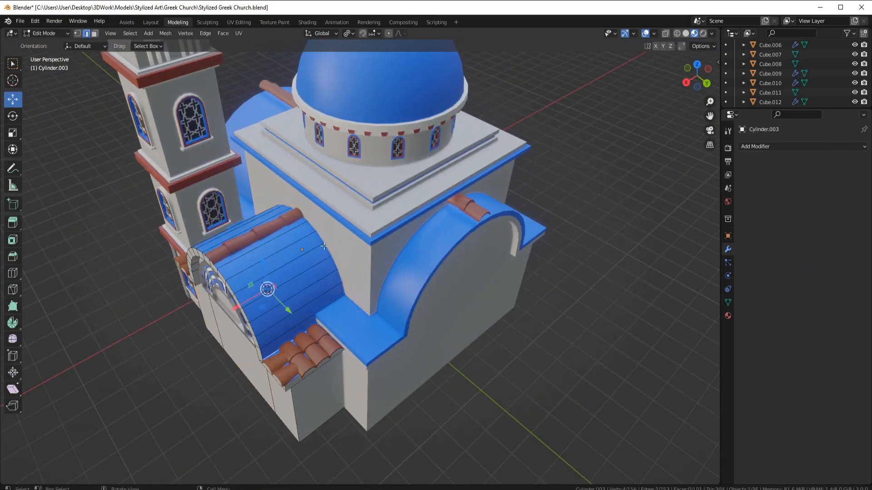
pyautogui.click(295, 376)
pyautogui.moveTo(295, 376); pyautogui.dragTo(360, 373, button='middle')
pyautogui.keyDown('ctrl'); pyautogui.click(273, 368); pyautogui.keyUp('ctrl')
pyautogui.click(728, 315)
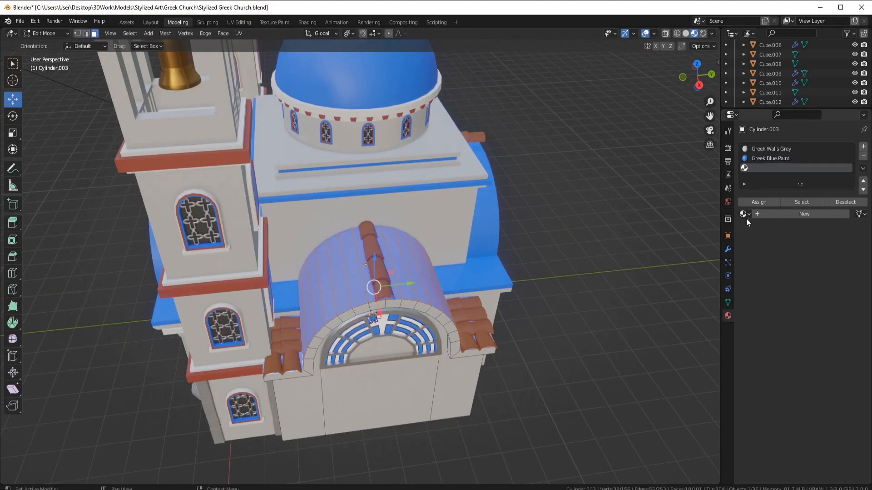
pyautogui.click(744, 213)
pyautogui.write('dark')
pyautogui.click(799, 228)
pyautogui.moveTo(542, 268); pyautogui.dragTo(500, 246, button='middle')
pyautogui.press('Tab')
# Assign Greek Blue Paint to the front trim faces along the side wing's arch and ledges
pyautogui.press('Tab')
pyautogui.click(268, 302)
pyautogui.keyDown('ctrl'); pyautogui.click(357, 191); pyautogui.keyUp('ctrl')
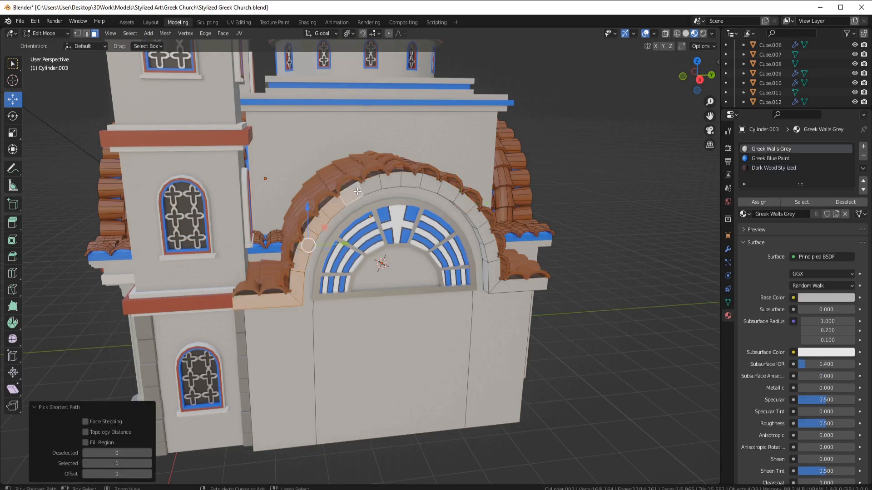
pyautogui.click(770, 158)
pyautogui.click(759, 202)
pyautogui.press('Tab')
# Hide the large tile roof covering the rear arch
pyautogui.moveTo(562, 250); pyautogui.dragTo(473, 284, button='middle')
pyautogui.press('Tab')
pyautogui.press('Tab')
pyautogui.click(457, 275)
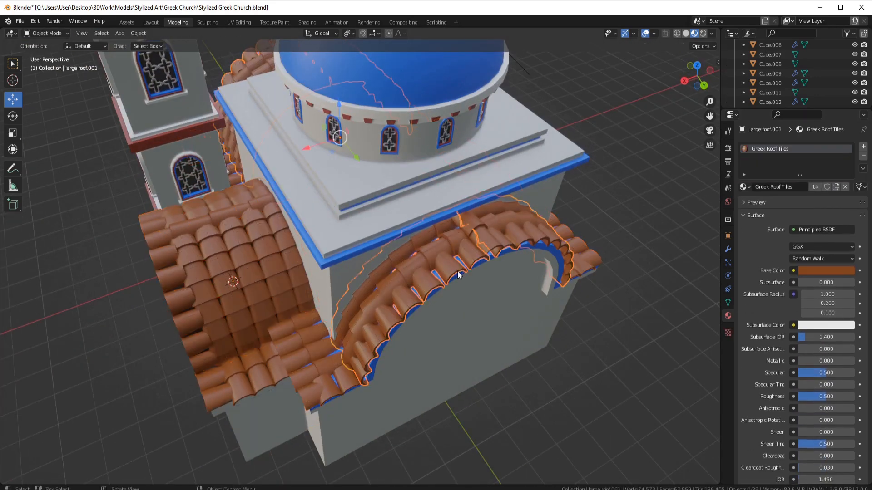
pyautogui.press('h')
# Assign Dark Wood Stylized in a new slot to the roof faces of the rear arch and its ledges
pyautogui.click(412, 289)
pyautogui.press('Tab')
pyautogui.click(327, 373)
pyautogui.keyDown('ctrl'); pyautogui.click(574, 259); pyautogui.keyUp('ctrl')
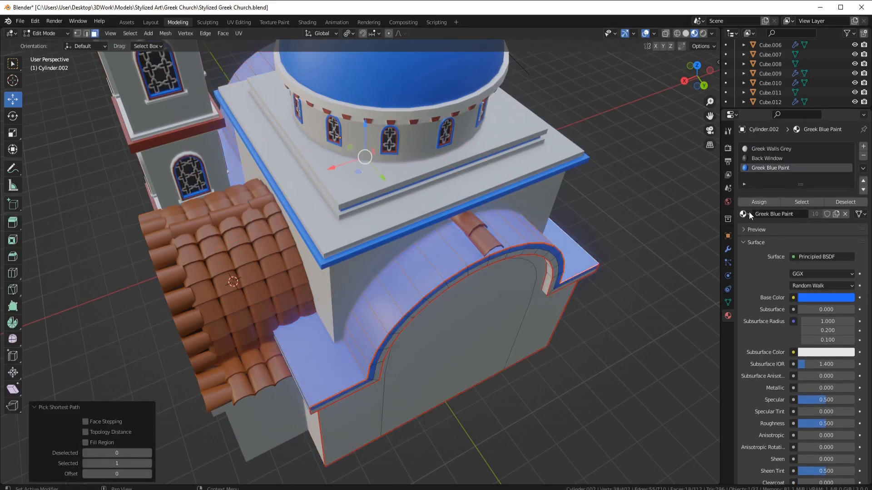
pyautogui.click(863, 146)
pyautogui.click(744, 214)
pyautogui.write('dark')
pyautogui.click(774, 228)
pyautogui.click(759, 202)
pyautogui.press('Tab')
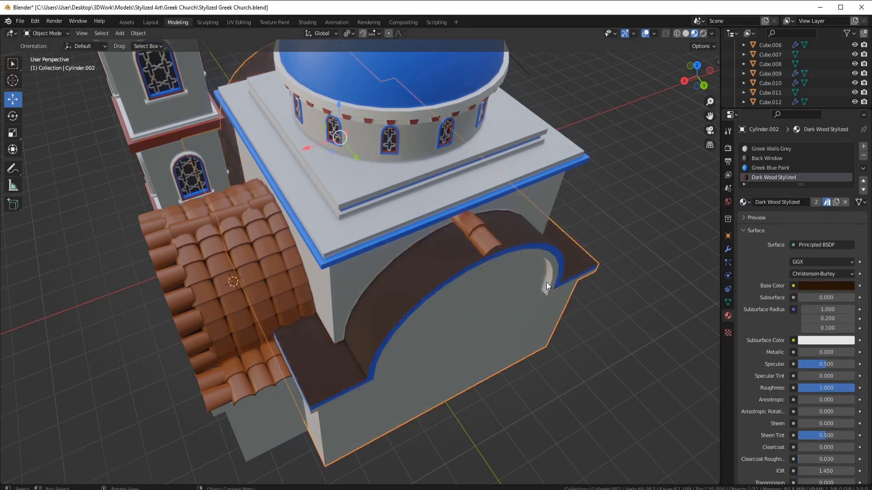
# Unhide all the roof tiles and save the file
pyautogui.hotkey('alt', 'h')
pyautogui.scroll(-3, 549, 288)
pyautogui.click(555, 298)
pyautogui.moveTo(554, 299); pyautogui.dragTo(292, 281, button='middle')
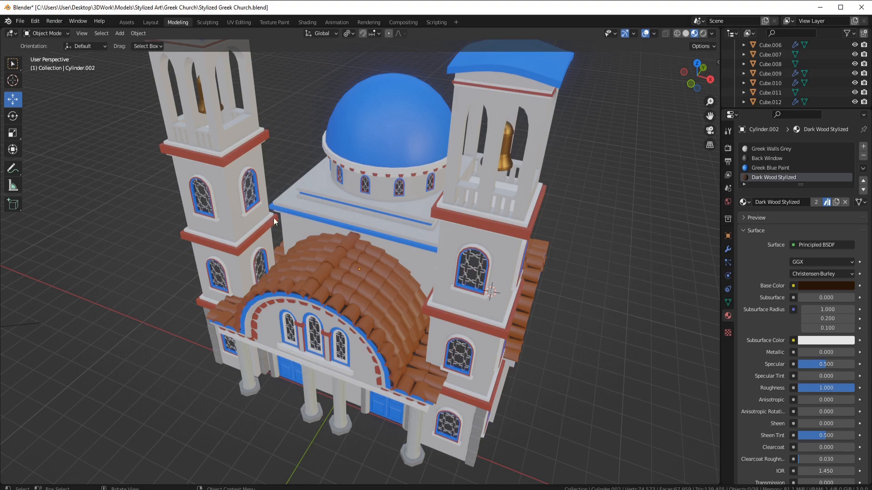
pyautogui.hotkey('ctrl', 's')
# Snap the 3D cursor to the central face of the church's rear wall
pyautogui.moveTo(593, 248); pyautogui.dragTo(450, 219, button='middle')
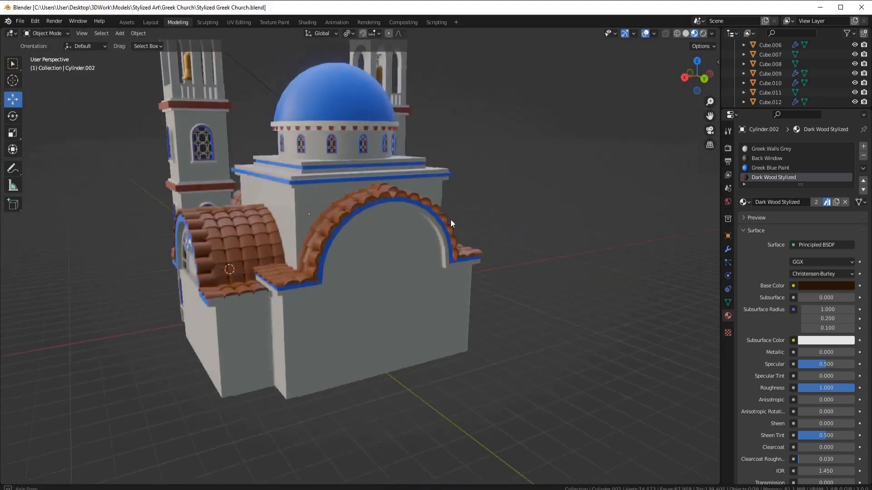
pyautogui.moveTo(318, 311); pyautogui.dragTo(439, 315, button='middle')
pyautogui.click(382, 350)
pyautogui.moveTo(416, 347); pyautogui.dragTo(394, 343, button='middle')
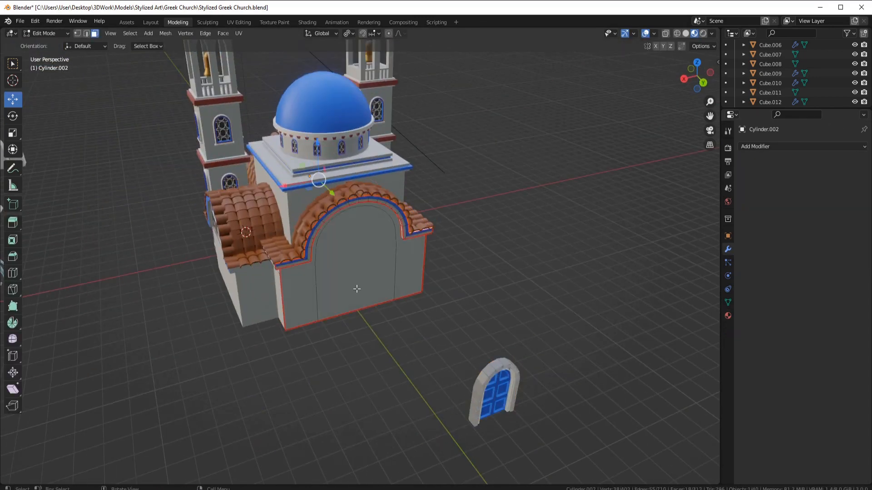
pyautogui.click(357, 290)
pyautogui.hotkey('shift', 's')
pyautogui.press('Tab')
# Centre the copied door's origin on its geometry, rotate it 180° about Z and snap it to the 3D cursor
pyautogui.click(508, 385)
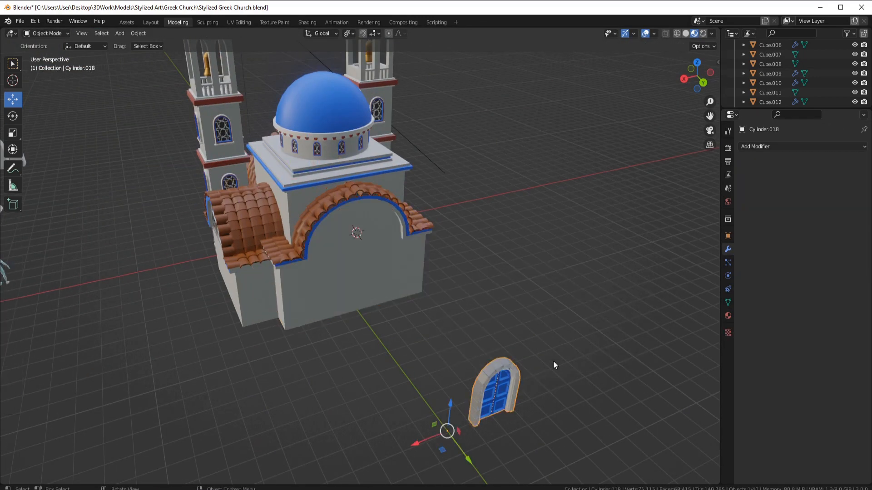
pyautogui.hotkey('ctrl', 'a')
pyautogui.click(553, 361)
pyautogui.rightClick(553, 359)
pyautogui.click(605, 363)
pyautogui.write('80')
pyautogui.press('Return')
pyautogui.hotkey('shift', 's')
pyautogui.click(536, 316)
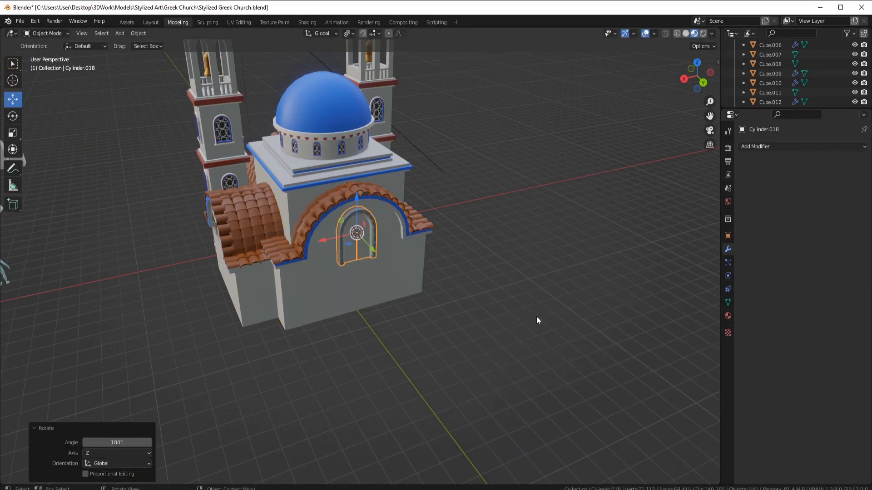
# Pull the door out to the rear wall's surface and lower it to the base of the wall
pyautogui.scroll(5, 536, 316)
pyautogui.moveTo(454, 290); pyautogui.dragTo(482, 285, button='middle')
pyautogui.moveTo(320, 204); pyautogui.dragTo(327, 208)
pyautogui.moveTo(333, 236); pyautogui.dragTo(358, 208, button='middle')
pyautogui.press('ctrl+KP_1')
pyautogui.moveTo(353, 165); pyautogui.dragTo(364, 268)
pyautogui.moveTo(332, 269); pyautogui.dragTo(456, 317, button='middle')
pyautogui.scroll(5, 456, 318)
pyautogui.moveTo(473, 357); pyautogui.dragTo(458, 349)
pyautogui.moveTo(513, 325); pyautogui.dragTo(381, 332, button='middle')
pyautogui.scroll(-8, 463, 287)
pyautogui.click(536, 255)
pyautogui.moveTo(382, 332); pyautogui.dragTo(318, 322, button='middle')
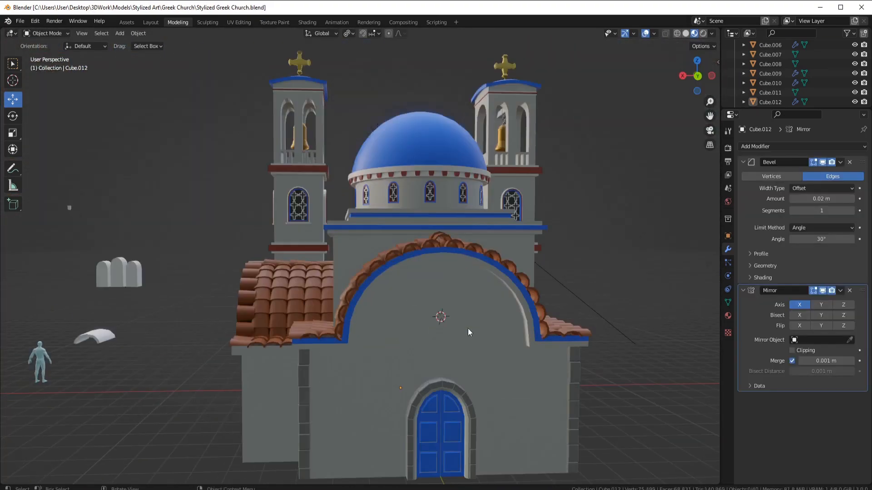
# Add a 20-vertex cylinder at the 3D cursor and rotate it 90° about X
pyautogui.hotkey('shift', 'a')
pyautogui.moveTo(459, 300)
pyautogui.click(506, 347)
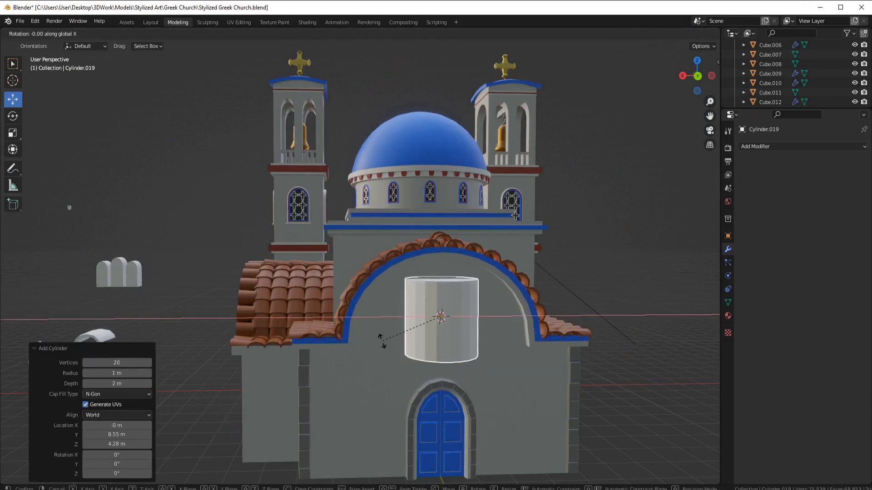
pyautogui.press('r')
pyautogui.press('x')
pyautogui.press('9')
pyautogui.press('0')
pyautogui.press('Return')
# Raise the cylinder about 0.44 m within the rear wall's arch
pyautogui.press('ctrl+KP_1')
pyautogui.scroll(4, 487, 318)
pyautogui.scroll(3, 487, 318)
pyautogui.keyDown('shift'); pyautogui.moveTo(487, 318); pyautogui.dragTo(474, 267, button='middle'); pyautogui.keyUp('shift')
pyautogui.moveTo(381, 246); pyautogui.dragTo(381, 220)
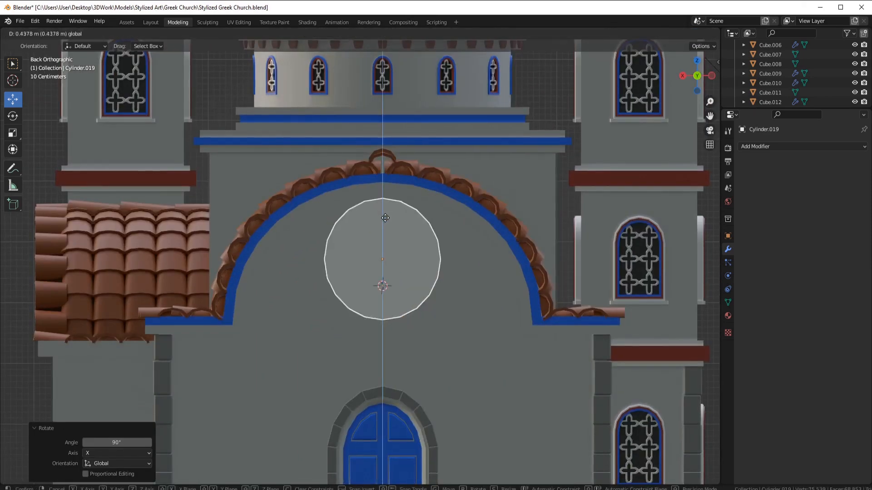
pyautogui.scroll(-3, 455, 310)
pyautogui.scroll(3, 429, 316)
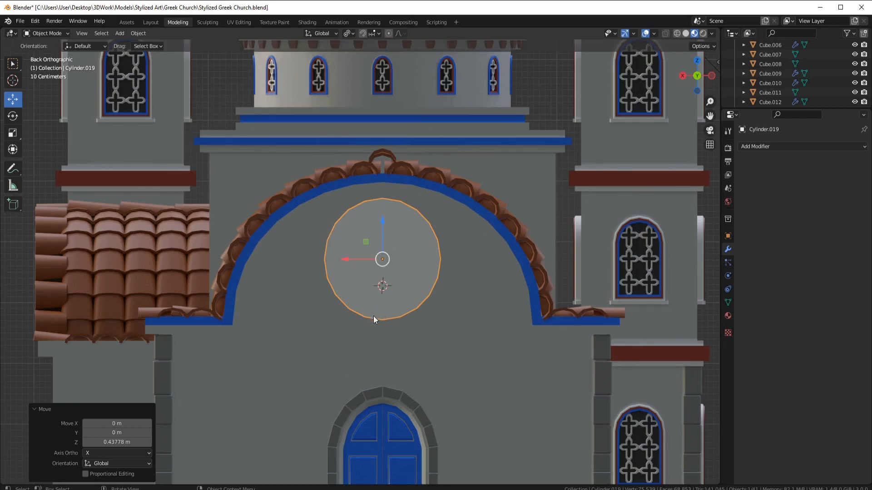
pyautogui.scroll(3, 454, 293)
# Duplicate the side faces along one half of the cylinder and move the copy about 0.20 m outward along X
pyautogui.press('Tab')
pyautogui.moveTo(410, 303); pyautogui.dragTo(464, 263, button='middle')
pyautogui.click(474, 221)
pyautogui.keyDown('ctrl'); pyautogui.click(472, 397); pyautogui.keyUp('ctrl')
pyautogui.scroll(-4, 473, 268)
pyautogui.hotkey('shift', 'd')
pyautogui.rightClick(464, 263)
pyautogui.press('ctrl+KP_1')
pyautogui.moveTo(310, 260); pyautogui.dragTo(300, 261)
pyautogui.scroll(4, 385, 293)
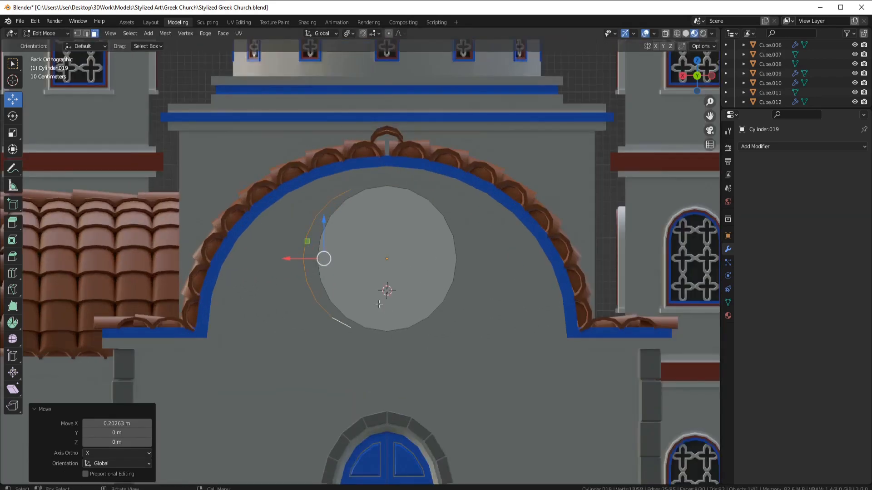
# Delete the uppermost face of the duplicated curved strip
pyautogui.scroll(4, 449, 209)
pyautogui.click(452, 196)
pyautogui.moveTo(409, 200); pyautogui.dragTo(475, 191, button='middle')
pyautogui.scroll(-6, 459, 198)
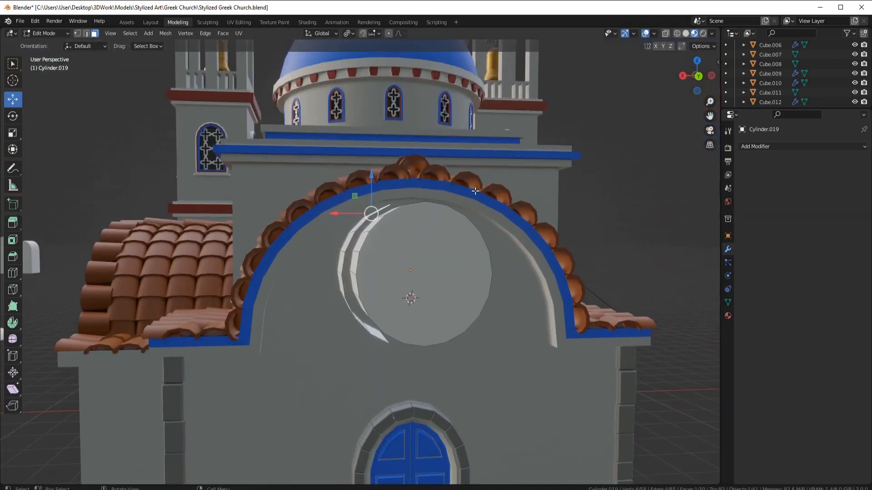
pyautogui.press('x')
pyautogui.click(470, 209)
# Switch to edge selection and solid shading, and edit the cylinder together with the rear wall from the back view
pyautogui.moveTo(457, 237); pyautogui.dragTo(406, 201, button='middle')
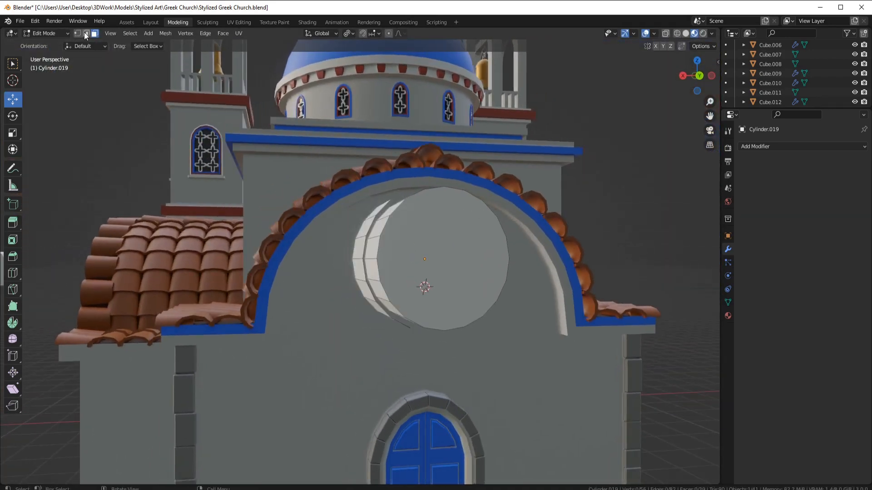
pyautogui.press('ctrl+KP_1')
pyautogui.scroll(3, 302, 247)
pyautogui.keyDown('shift'); pyautogui.moveTo(254, 205); pyautogui.dragTo(299, 206, button='middle'); pyautogui.keyUp('shift')
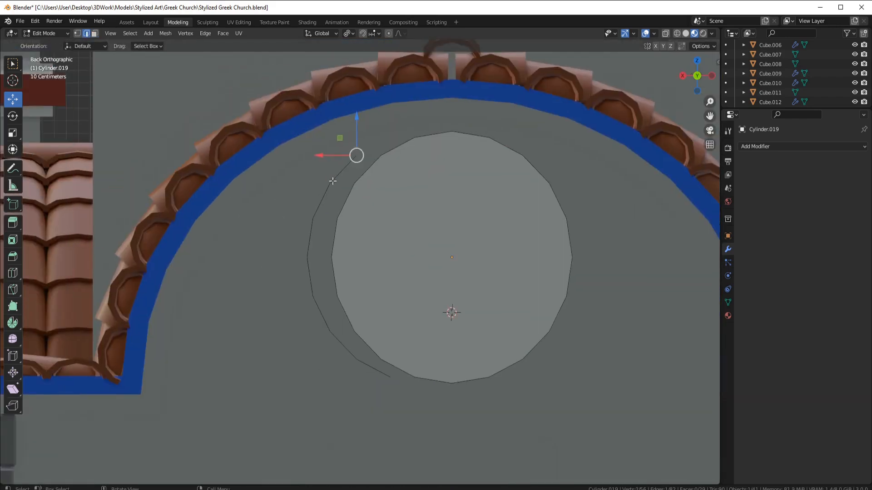
pyautogui.press('z')
pyautogui.press('Tab')
pyautogui.click(258, 174)
pyautogui.press('Tab')
pyautogui.press('Tab')
pyautogui.moveTo(353, 181); pyautogui.dragTo(404, 253, button='middle')
pyautogui.scroll(-4, 366, 210)
pyautogui.keyDown('shift'); pyautogui.click(543, 270); pyautogui.keyUp('shift')
pyautogui.press('Tab')
pyautogui.press('KP_1')
pyautogui.press('ctrl+KP_1')
pyautogui.scroll(3, 372, 237)
pyautogui.click(522, 179)
pyautogui.press('ctrl+KP_1')
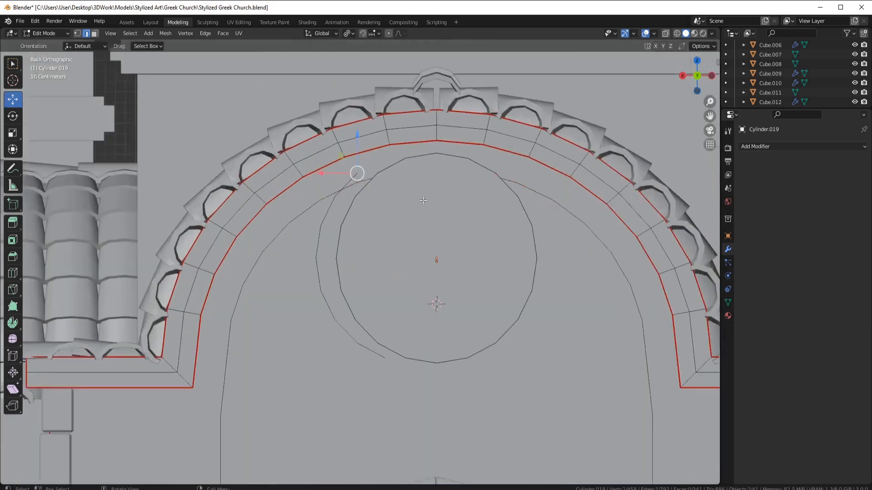
# Extrude the curved strip's upper end edge segment by segment, following the rear wall's arch down one side
pyautogui.scroll(2, 327, 202)
pyautogui.keyDown('shift'); pyautogui.moveTo(327, 202); pyautogui.dragTo(387, 193, button='middle'); pyautogui.keyUp('shift')
pyautogui.click(334, 210)
pyautogui.press('e')
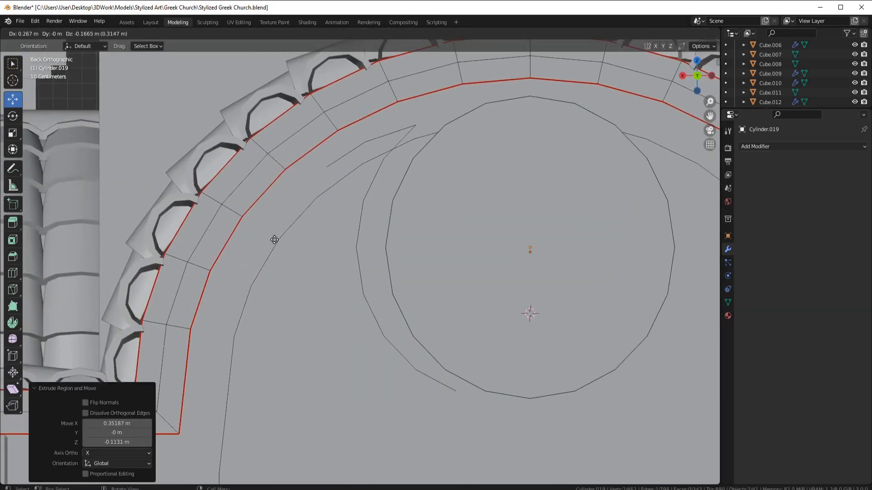
pyautogui.click(204, 424)
# Close the window outline by filling a face between the extruded strip's last edge and the curved strip's lower end
pyautogui.moveTo(361, 277); pyautogui.dragTo(391, 298, button='middle')
pyautogui.scroll(-5, 401, 299)
pyautogui.keyDown('shift'); pyautogui.click(522, 310); pyautogui.keyUp('shift')
pyautogui.press('f')
pyautogui.moveTo(499, 308); pyautogui.dragTo(513, 312, button='middle')
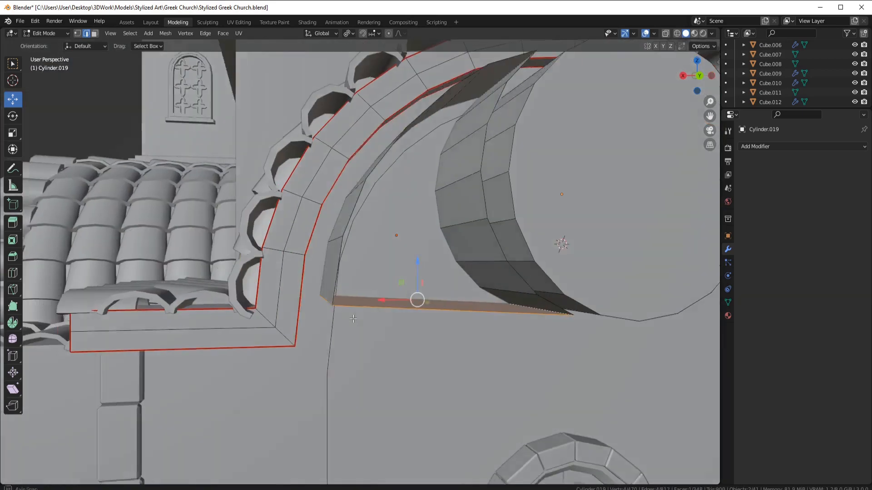
# Move the outer bottom corner edge of the window outline about 0.11 m down along Z
pyautogui.click(336, 301)
pyautogui.press('ctrl+KP_1')
pyautogui.scroll(4, 379, 299)
pyautogui.press('g')
pyautogui.press('z')
pyautogui.moveTo(235, 275); pyautogui.dragTo(234, 276)
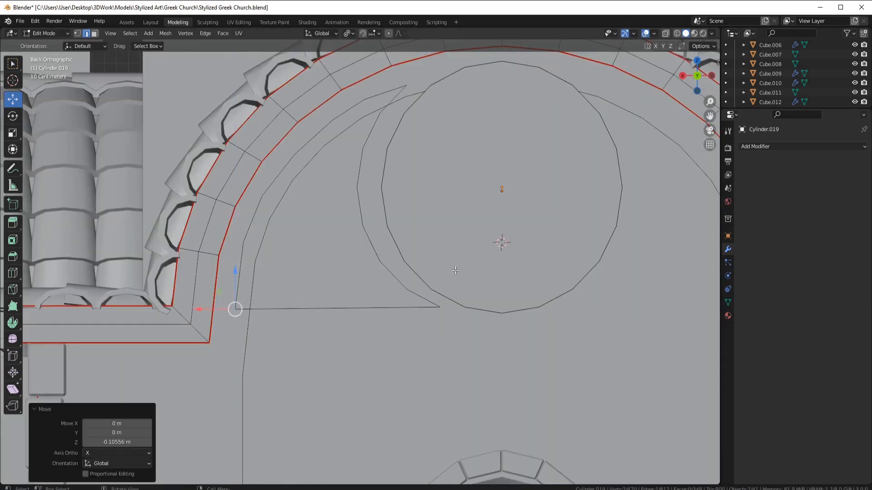
# Shift the inner bottom corner edge of the window outline along X, closer to the cylinder
pyautogui.scroll(-3, 443, 282)
pyautogui.scroll(3, 445, 286)
pyautogui.moveTo(384, 305); pyautogui.dragTo(378, 308, button='middle')
pyautogui.scroll(-3, 377, 309)
pyautogui.click(378, 308)
pyautogui.press('ctrl+KP_1')
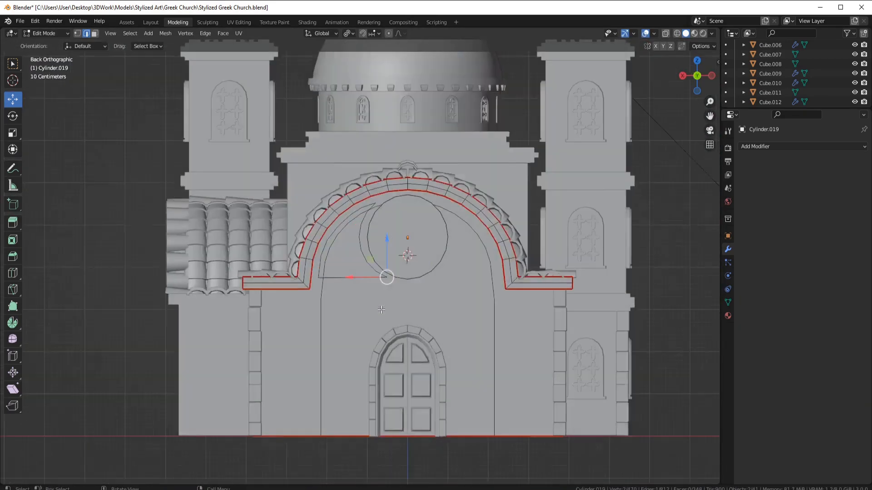
pyautogui.scroll(7, 423, 286)
pyautogui.press('g')
pyautogui.press('x')
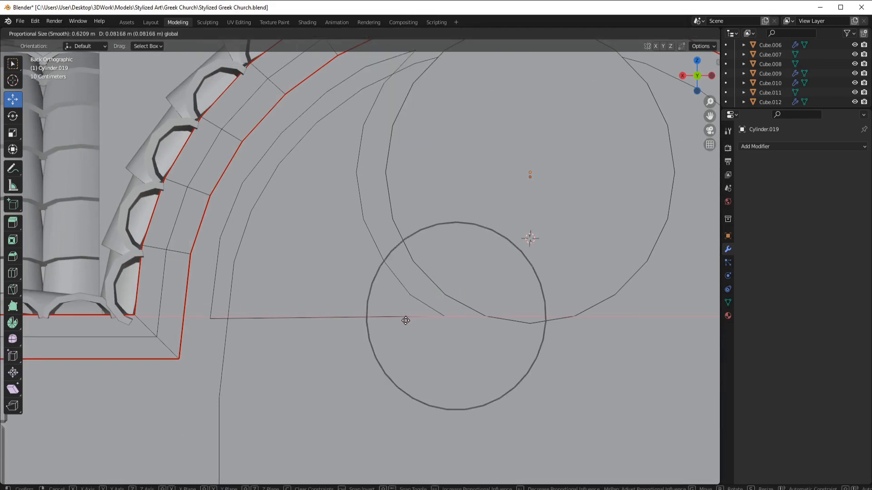
pyautogui.click(399, 320)
# Fill the closed crescent outline with a face and select it together with the cylinder's front cap
pyautogui.scroll(-4, 365, 253)
pyautogui.keyDown('alt'); pyautogui.click(365, 252); pyautogui.keyUp('alt')
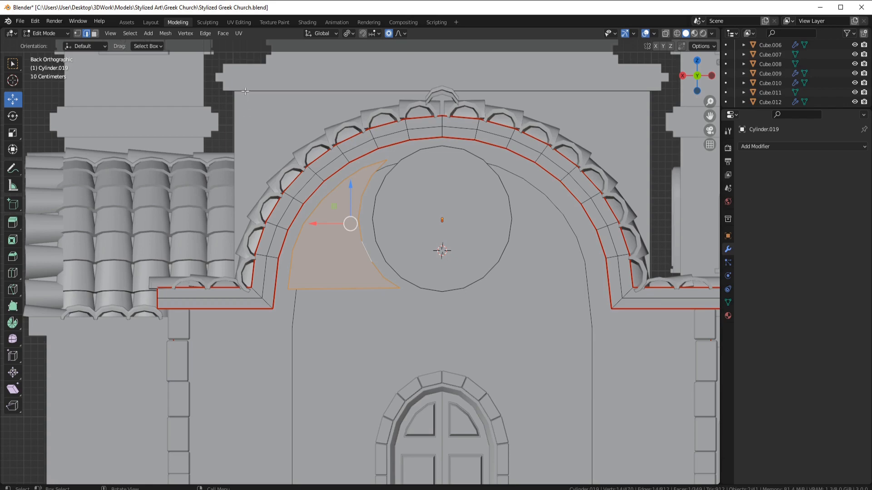
pyautogui.click(95, 34)
pyautogui.keyDown('shift'); pyautogui.click(392, 213); pyautogui.keyUp('shift')
pyautogui.scroll(-3, 388, 212)
pyautogui.moveTo(384, 209); pyautogui.dragTo(445, 237, button='middle')
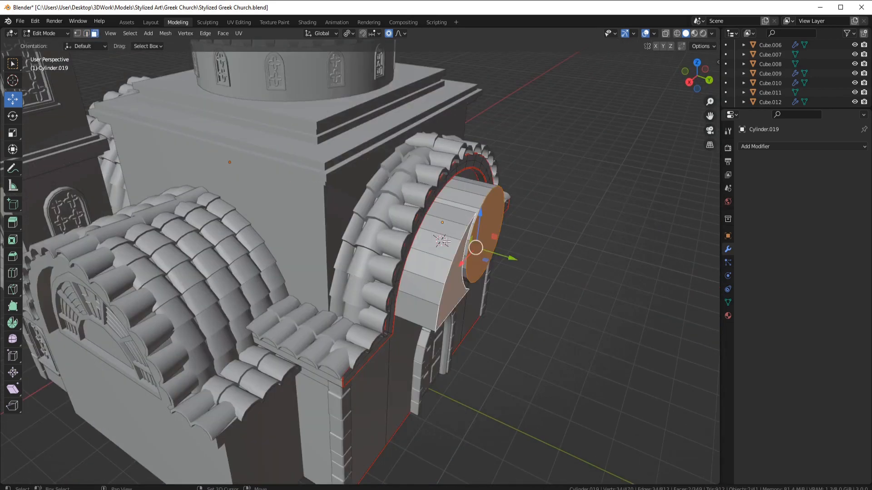
# Duplicate the two selected faces, offset them outward along Y, and remove the original cylinder and strip geometry
pyautogui.hotkey('shift', 'd')
pyautogui.rightClick(466, 239)
pyautogui.press('g')
pyautogui.press('y')
pyautogui.press('r')
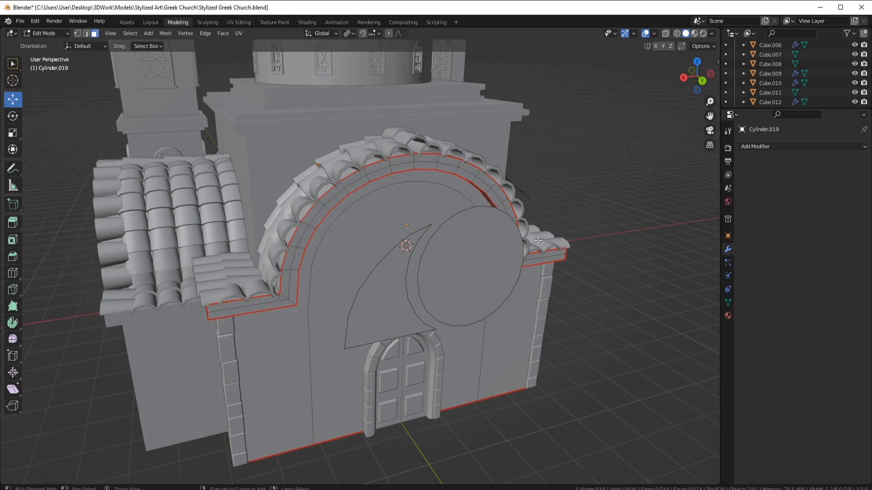
# Connect two opposite vertices across the disc, subdivide the connecting edge and raise its midpoint about 0.39 m
pyautogui.press('ctrl+KP_1')
pyautogui.scroll(2, 363, 195)
pyautogui.keyDown('shift'); pyautogui.moveTo(347, 184); pyautogui.dragTo(341, 214, button='middle'); pyautogui.keyUp('shift')
pyautogui.scroll(1, 341, 214)
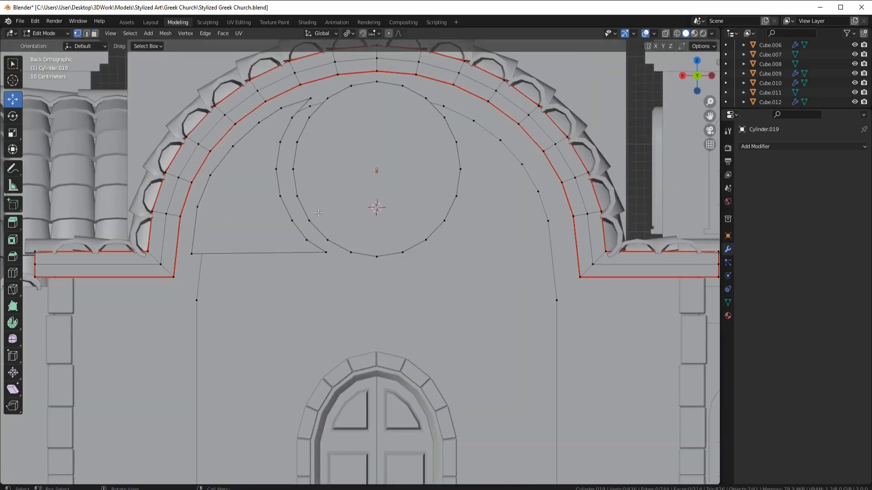
pyautogui.rightClick(416, 194)
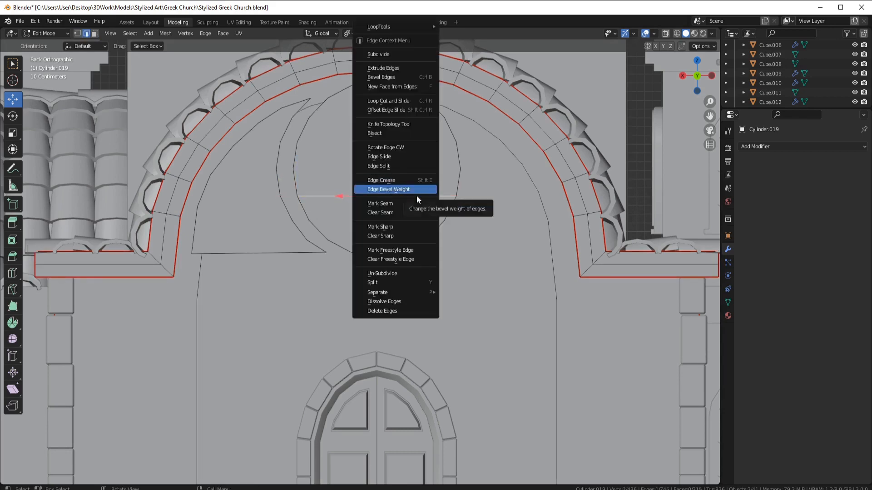
pyautogui.click(414, 54)
pyautogui.rightClick(416, 163)
pyautogui.click(78, 33)
pyautogui.moveTo(379, 162); pyautogui.dragTo(380, 143)
# Subdivide both halves of the bent line across the disc twice, with one cut each time
pyautogui.click(86, 33)
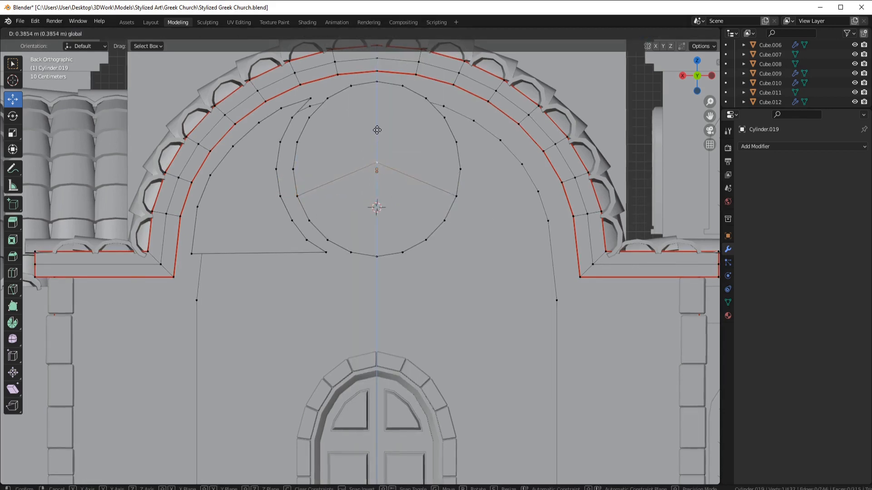
pyautogui.click(344, 174)
pyautogui.rightClick(430, 157)
pyautogui.click(431, 157)
pyautogui.rightClick(431, 157)
pyautogui.click(430, 157)
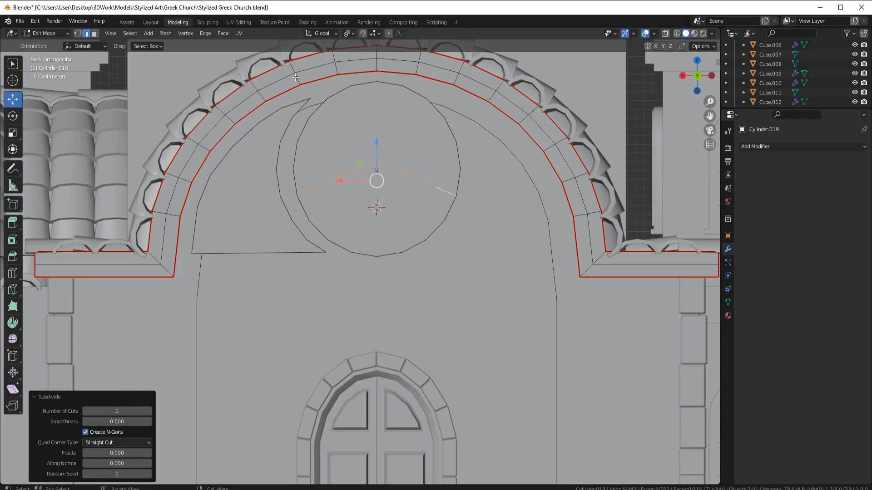
# Raise the middle vertices of the subdivided line in stages along Z to round it into an arc
pyautogui.press('1')
pyautogui.click(357, 170)
pyautogui.click(376, 132)
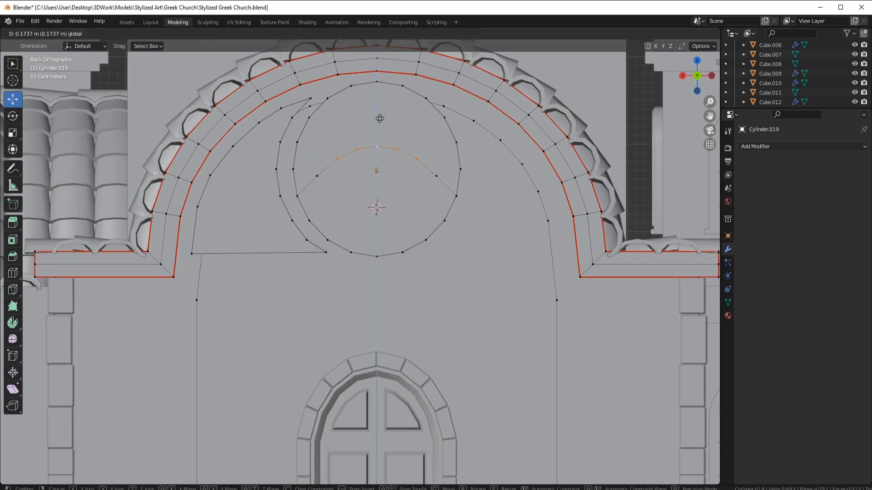
pyautogui.moveTo(379, 119); pyautogui.dragTo(380, 118)
# Change the pivot point and spread the arc's outer vertex pairs apart along X, scaling the outermost by about 1.07
pyautogui.click(436, 176)
pyautogui.keyDown('shift'); pyautogui.click(316, 176); pyautogui.keyUp('shift')
pyautogui.press('s')
pyautogui.press('x')
pyautogui.rightClick(521, 183)
pyautogui.click(350, 33)
pyautogui.click(389, 77)
pyautogui.press('s')
pyautogui.press('x')
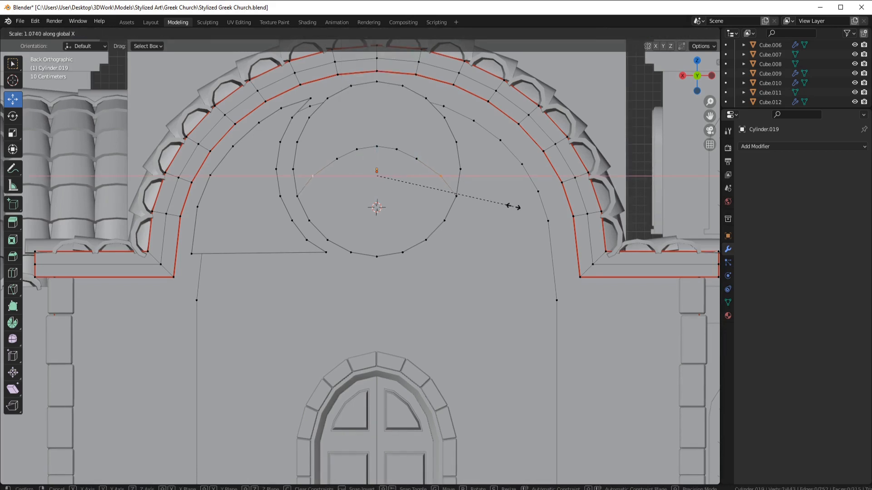
pyautogui.click(513, 207)
# Raise the top three vertices of the disc's inner arc about 0.05 m along Z
pyautogui.click(532, 188)
pyautogui.moveTo(410, 134); pyautogui.dragTo(346, 154)
pyautogui.moveTo(379, 123); pyautogui.dragTo(380, 119)
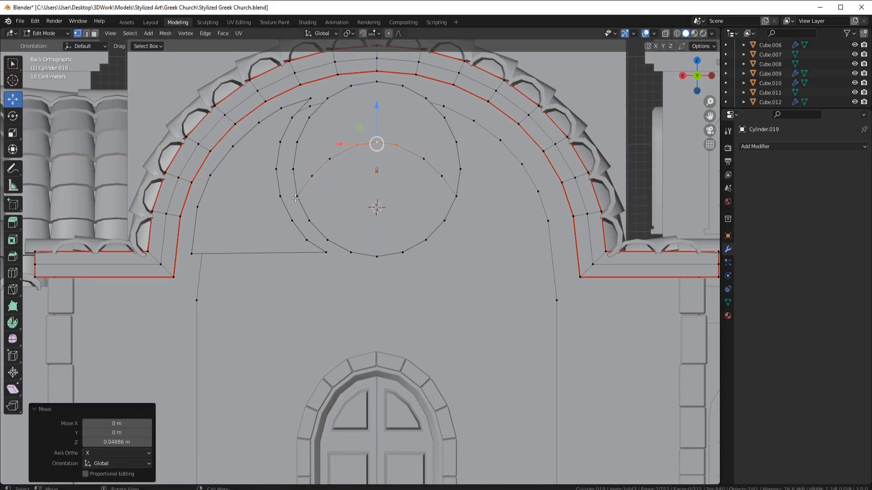
# Knife-cut radial segments into the crescent and disc plus a vertical centre line, and delete the disc's half beyond that line
pyautogui.click(291, 222)
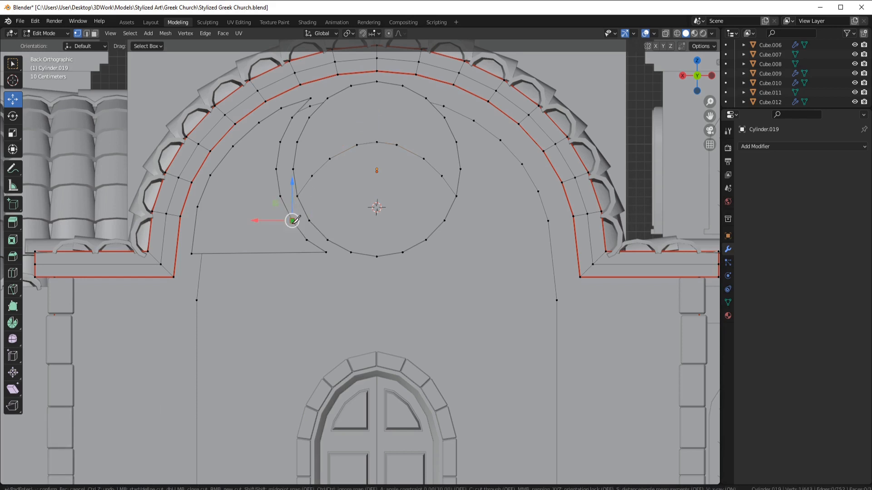
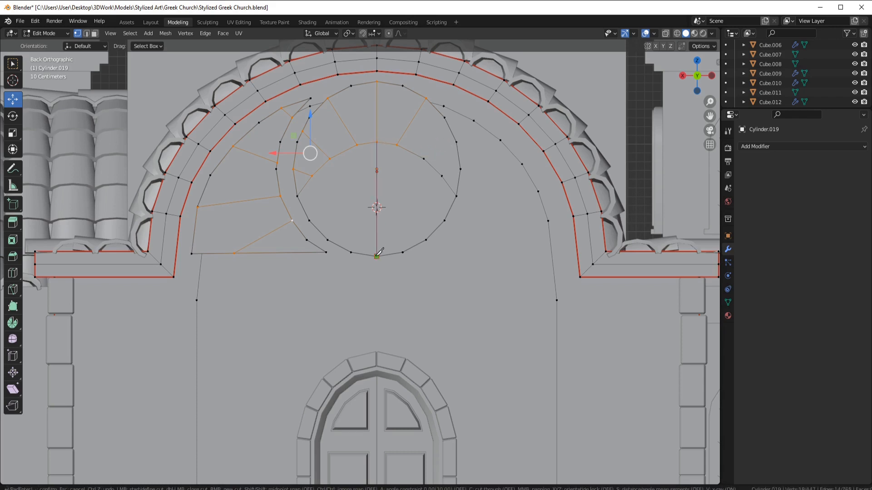
pyautogui.click(396, 119)
pyautogui.keyDown('shift'); pyautogui.click(429, 141); pyautogui.keyUp('shift')
pyautogui.keyDown('shift'); pyautogui.click(409, 163); pyautogui.keyUp('shift')
pyautogui.press('x')
pyautogui.click(407, 175)
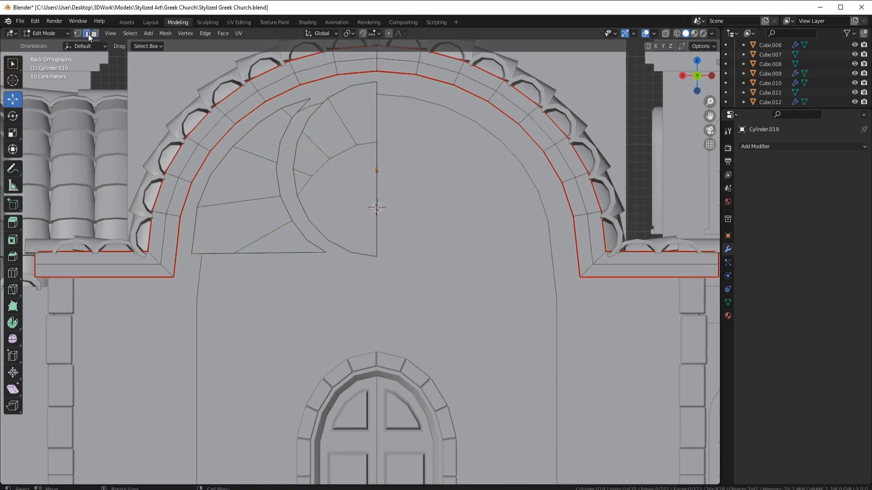
# Select all linked faces of the crescent and the half disc, delimited by seams
pyautogui.hotkey('ctrl', 'l')
pyautogui.rightClick(484, 99)
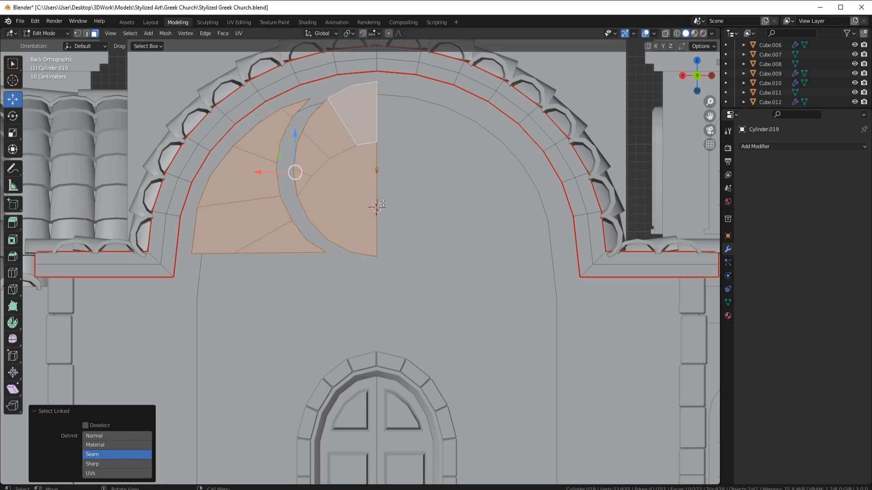
pyautogui.press('i')
pyautogui.click(381, 206)
pyautogui.click(85, 464)
pyautogui.hotkey('ctrl', 'z')
# Inset the faces of both window shapes along their outer boundaries to form narrow frames
pyautogui.press('i')
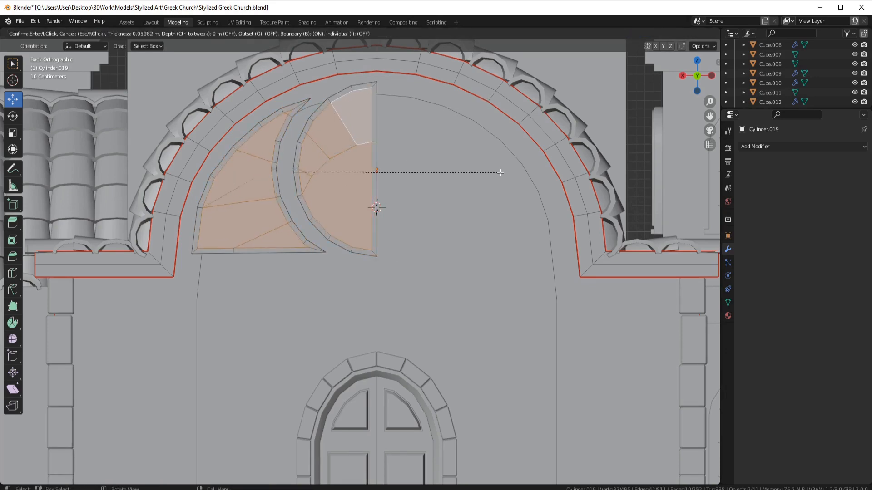
pyautogui.click(507, 175)
pyautogui.keyDown('shift'); pyautogui.moveTo(507, 175); pyautogui.dragTo(572, 240, button='middle'); pyautogui.keyUp('shift')
pyautogui.scroll(4, 573, 240)
# Try deleting the inner window faces and merging the overlapping vertices at the crescent frame's upper tip
pyautogui.press('x')
pyautogui.click(437, 158)
pyautogui.keyDown('shift'); pyautogui.moveTo(328, 110); pyautogui.dragTo(238, 176, button='middle'); pyautogui.keyUp('shift')
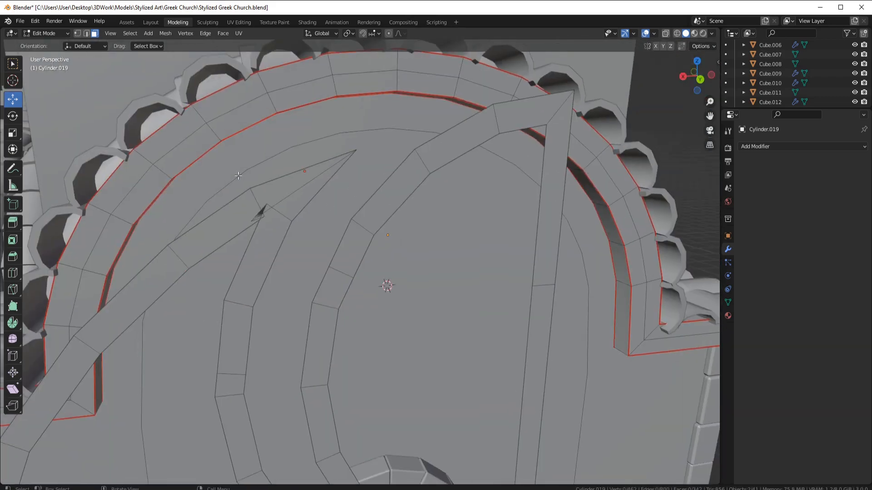
pyautogui.rightClick(269, 202)
pyautogui.moveTo(272, 382)
pyautogui.click(345, 392)
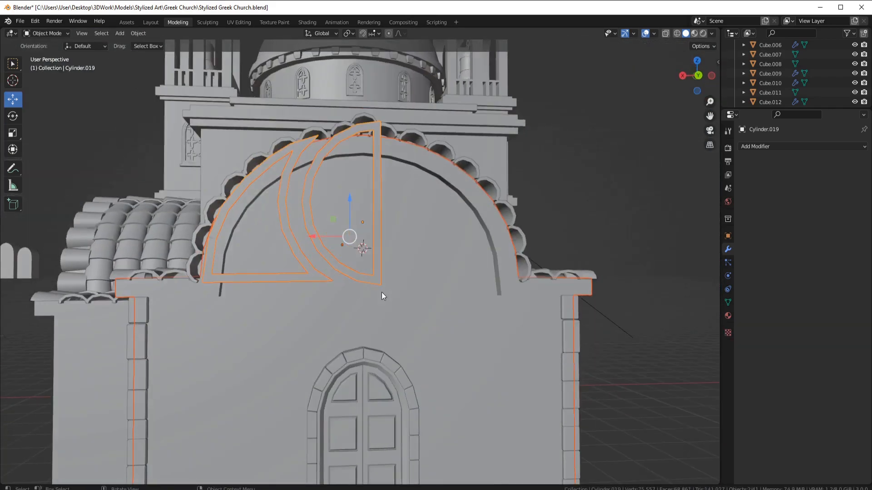
# Duplicate the inner faces of both window shapes and move the copy about 1.16 m outward along Y
pyautogui.press('Tab')
pyautogui.press('3')
pyautogui.keyDown('shift'); pyautogui.click(359, 152); pyautogui.keyUp('shift')
pyautogui.scroll(-5, 391, 291)
pyautogui.moveTo(358, 254); pyautogui.dragTo(408, 306, button='middle')
pyautogui.scroll(5, 409, 306)
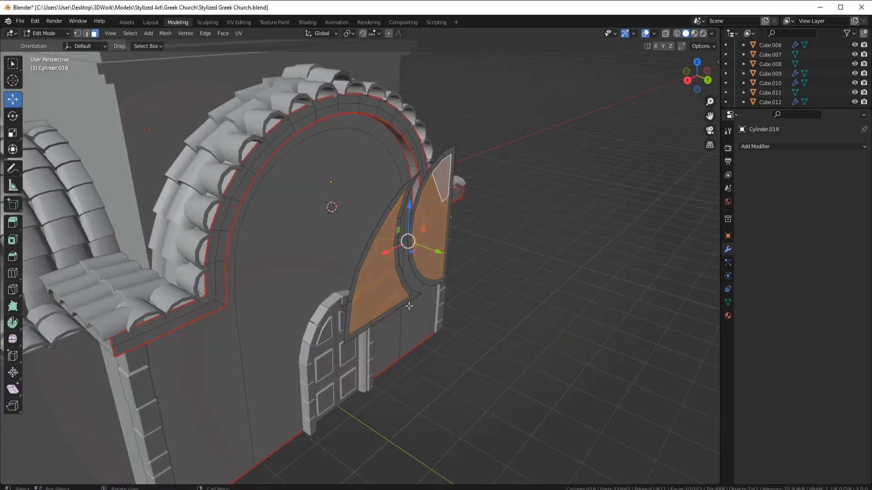
pyautogui.hotkey('shift', 'd')
pyautogui.rightClick(409, 306)
pyautogui.moveTo(438, 252); pyautogui.dragTo(516, 282)
# Merge the overlapping inner vertices near the crescent frame's upper tip at their center
pyautogui.moveTo(517, 283); pyautogui.dragTo(500, 280, button='middle')
pyautogui.scroll(4, 499, 281)
pyautogui.press('1')
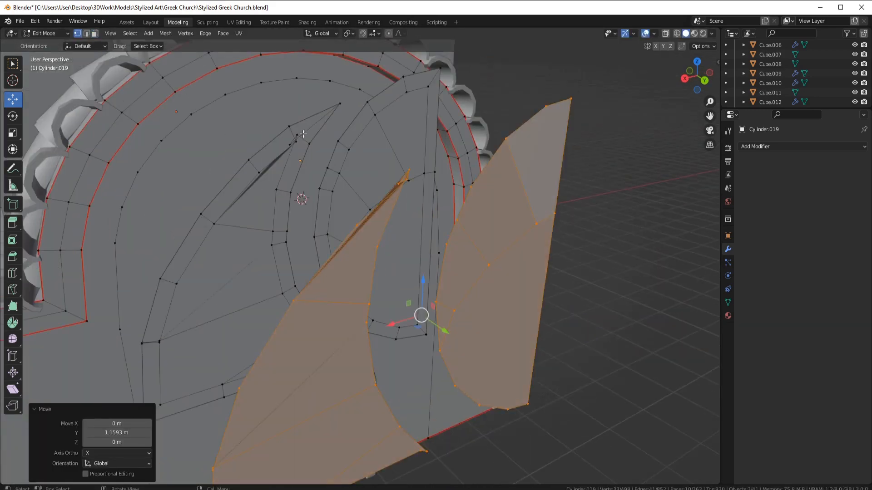
pyautogui.moveTo(286, 118); pyautogui.dragTo(316, 154)
pyautogui.rightClick(316, 155)
pyautogui.moveTo(309, 218)
pyautogui.click(361, 216)
pyautogui.moveTo(349, 204); pyautogui.dragTo(329, 200, button='middle')
pyautogui.moveTo(252, 113); pyautogui.dragTo(287, 152)
pyautogui.rightClick(290, 157)
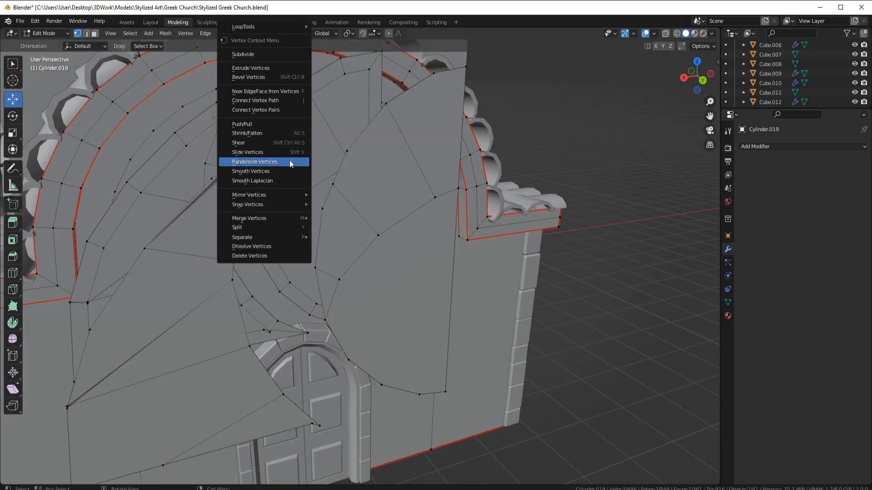
pyautogui.click(335, 216)
# Delete the original inner faces of the crescent and the half disc, keeping only their frames
pyautogui.scroll(-5, 313, 197)
pyautogui.moveTo(306, 193); pyautogui.dragTo(318, 191, button='middle')
pyautogui.click(94, 34)
pyautogui.click(288, 198)
pyautogui.keyDown('shift'); pyautogui.click(273, 245); pyautogui.keyUp('shift')
pyautogui.moveTo(272, 246); pyautogui.dragTo(309, 250, button='middle')
pyautogui.keyDown('shift'); pyautogui.click(368, 279); pyautogui.keyUp('shift')
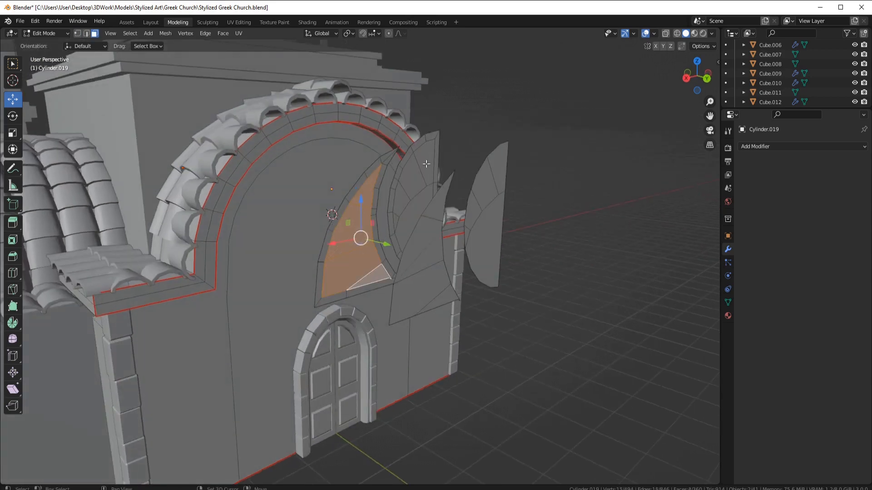
pyautogui.keyDown('shift'); pyautogui.click(415, 181); pyautogui.keyUp('shift')
pyautogui.moveTo(422, 205)
pyautogui.mouseDown(button='middle')
pyautogui.moveTo(397, 246)
pyautogui.moveTo(363, 244)
pyautogui.moveTo(418, 250)
pyautogui.moveTo(439, 276)
pyautogui.moveTo(388, 208)
pyautogui.moveTo(409, 213)
pyautogui.mouseUp(button='middle')
pyautogui.press('x')
pyautogui.click(364, 245)
# Merge the crowded vertices at the crescent frame's lower pointed tip at their center
pyautogui.scroll(4, 323, 227)
pyautogui.scroll(-4, 324, 224)
pyautogui.click(329, 217)
pyautogui.press('l')
pyautogui.press('l')
pyautogui.scroll(4, 438, 276)
pyautogui.press('1')
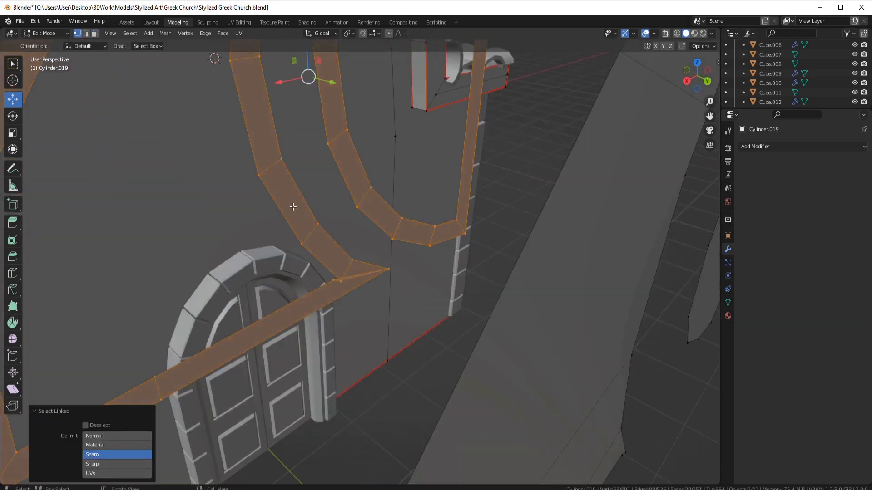
pyautogui.moveTo(366, 255); pyautogui.dragTo(396, 280)
pyautogui.rightClick(397, 273)
pyautogui.moveTo(398, 273)
pyautogui.click(445, 272)
# Merge the remaining groups of overlapping vertices along the lower part of the window frames at their centers
pyautogui.scroll(-3, 445, 272)
pyautogui.moveTo(445, 272); pyautogui.dragTo(429, 254, button='middle')
pyautogui.moveTo(429, 243); pyautogui.dragTo(485, 277)
pyautogui.rightClick(489, 273)
pyautogui.click(522, 273)
pyautogui.moveTo(395, 241); pyautogui.dragTo(354, 229, button='middle')
pyautogui.moveTo(154, 265); pyautogui.dragTo(195, 294)
pyautogui.rightClick(262, 272)
pyautogui.click(301, 272)
pyautogui.moveTo(301, 268); pyautogui.dragTo(247, 241, button='middle')
pyautogui.moveTo(229, 212); pyautogui.dragTo(256, 233)
pyautogui.rightClick(286, 229)
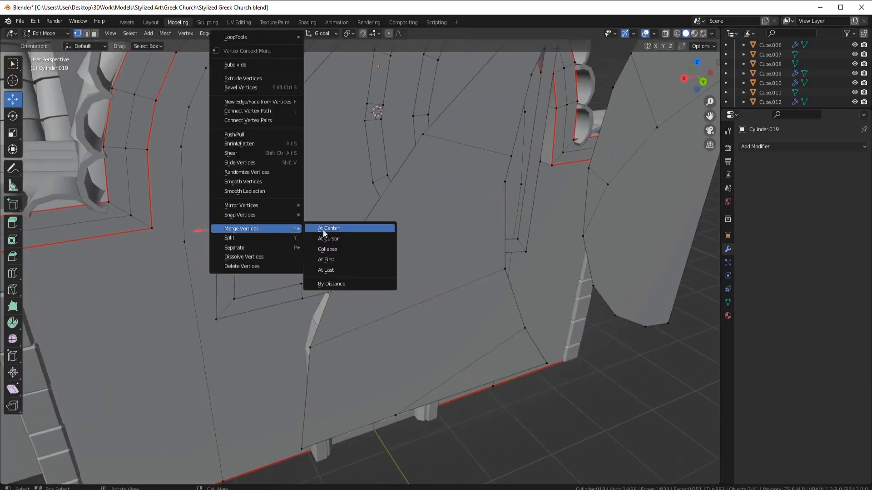
pyautogui.click(322, 231)
# Extrude both linked window frames about 0.11 m along their normals to give them thickness
pyautogui.moveTo(318, 232); pyautogui.dragTo(341, 238, button='middle')
pyautogui.scroll(-3, 342, 238)
pyautogui.moveTo(458, 233); pyautogui.dragTo(331, 223, button='middle')
pyautogui.scroll(-3, 387, 220)
pyautogui.scroll(4, 415, 220)
pyautogui.press('Tab')
pyautogui.press('Tab')
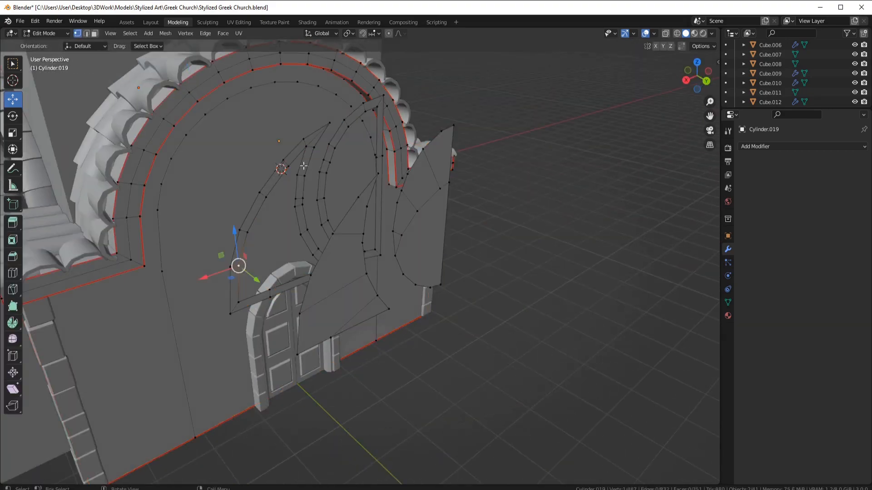
pyautogui.press('l')
pyautogui.press('l')
pyautogui.moveTo(320, 175); pyautogui.dragTo(369, 195, button='middle')
pyautogui.press('e')
pyautogui.click(484, 234)
pyautogui.moveTo(502, 219); pyautogui.dragTo(475, 212, button='middle')
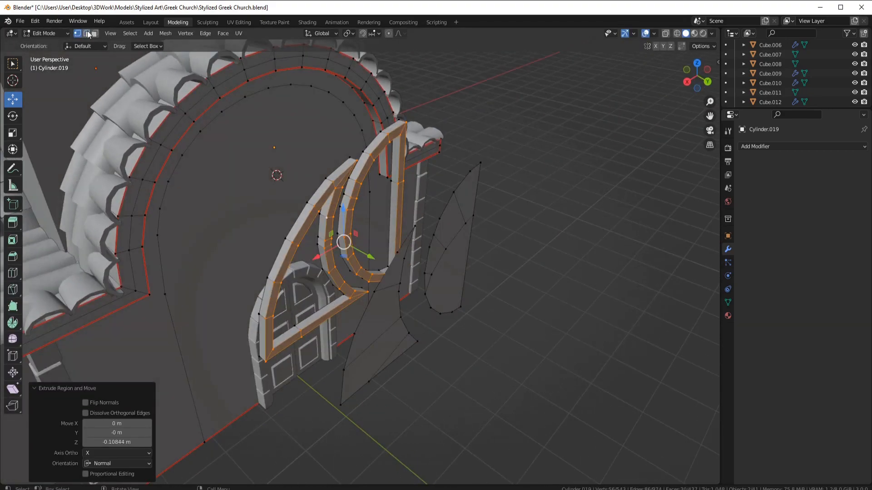
# Bevel the dividing edges across the loose crescent and half-disc panes into narrow strips
pyautogui.click(87, 34)
pyautogui.keyDown('alt'); pyautogui.click(309, 221); pyautogui.keyUp('alt')
pyautogui.moveTo(313, 192); pyautogui.dragTo(306, 173, button='middle')
pyautogui.keyDown('shift'); pyautogui.moveTo(306, 172); pyautogui.dragTo(192, 275, button='middle'); pyautogui.keyUp('shift')
pyautogui.keyDown('alt'); pyautogui.keyDown('shift'); pyautogui.click(279, 328); pyautogui.keyUp('shift'); pyautogui.keyUp('alt')
pyautogui.rightClick(327, 376)
pyautogui.click(311, 375)
pyautogui.click(378, 313)
pyautogui.rightClick(328, 251)
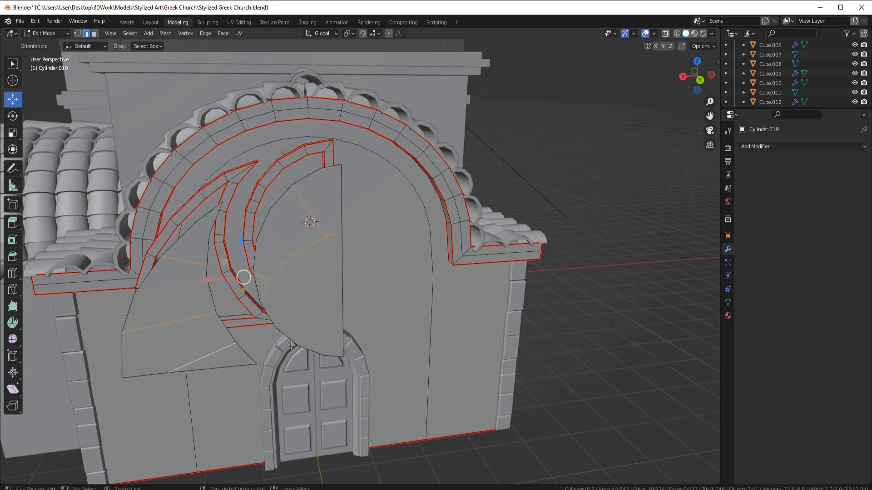
pyautogui.click(298, 348)
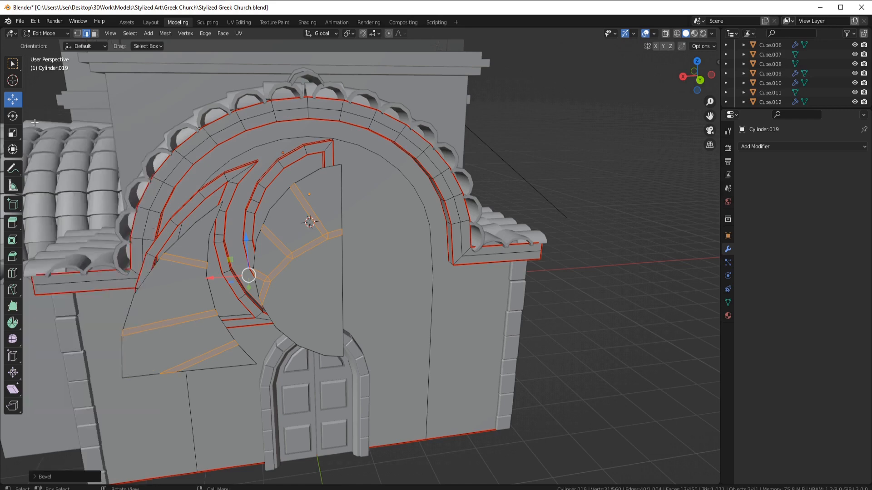
# Extrude the narrow strip faces outward from the panes to form raised glazing bars
pyautogui.moveTo(318, 273); pyautogui.dragTo(449, 274, button='middle')
pyautogui.moveTo(457, 243); pyautogui.dragTo(417, 233, button='middle')
pyautogui.rightClick(468, 255)
pyautogui.click(468, 255)
pyautogui.scroll(1, 417, 234)
pyautogui.click(291, 214)
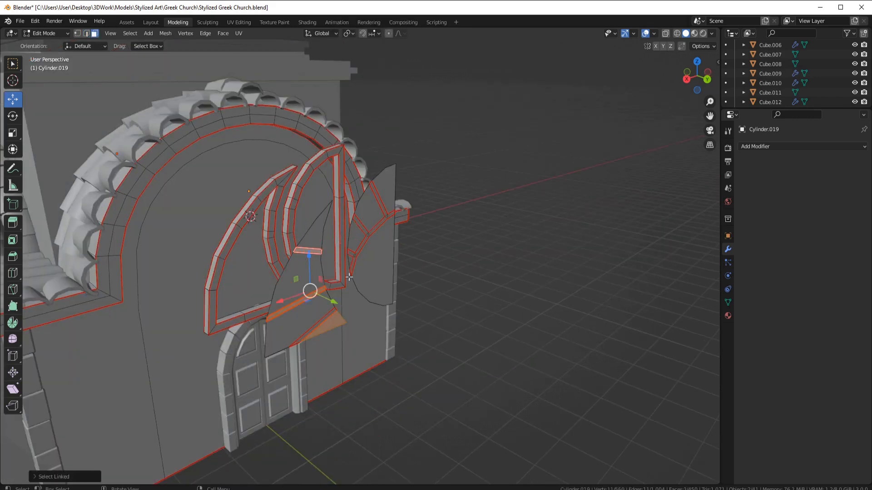
pyautogui.press('e')
pyautogui.moveTo(386, 293); pyautogui.dragTo(389, 219, button='middle')
pyautogui.click(464, 302)
# Bevel the front edges of the raised glazing bars, leaving out the short edges at their junctions
pyautogui.scroll(-4, 462, 303)
pyautogui.scroll(5, 338, 275)
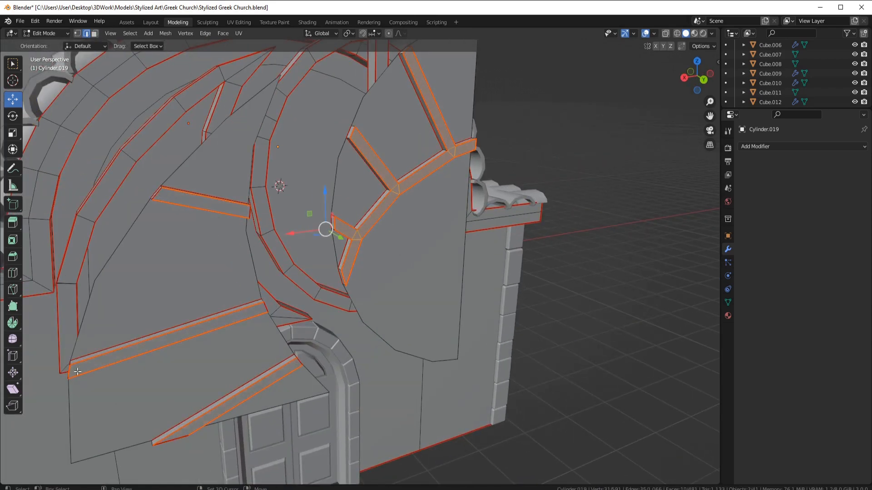
pyautogui.moveTo(341, 242); pyautogui.dragTo(370, 159, button='middle')
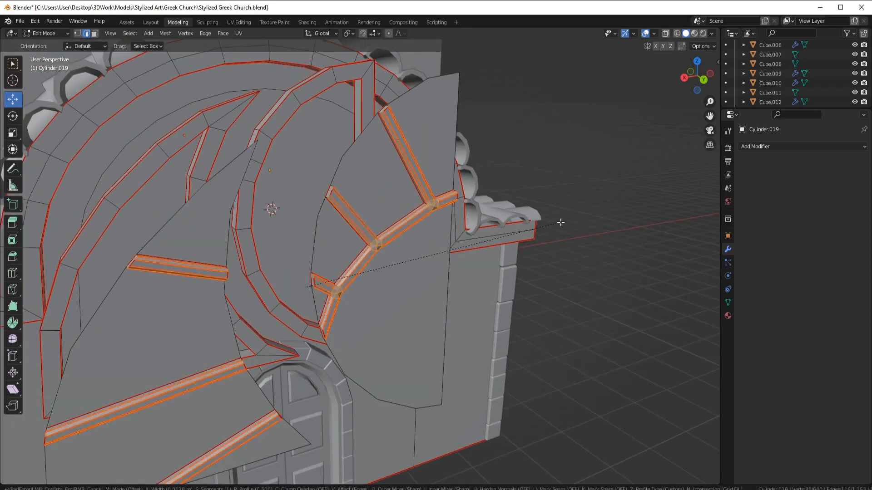
pyautogui.keyDown('ctrl'); pyautogui.moveTo(381, 236); pyautogui.dragTo(363, 303, button='middle'); pyautogui.keyUp('ctrl')
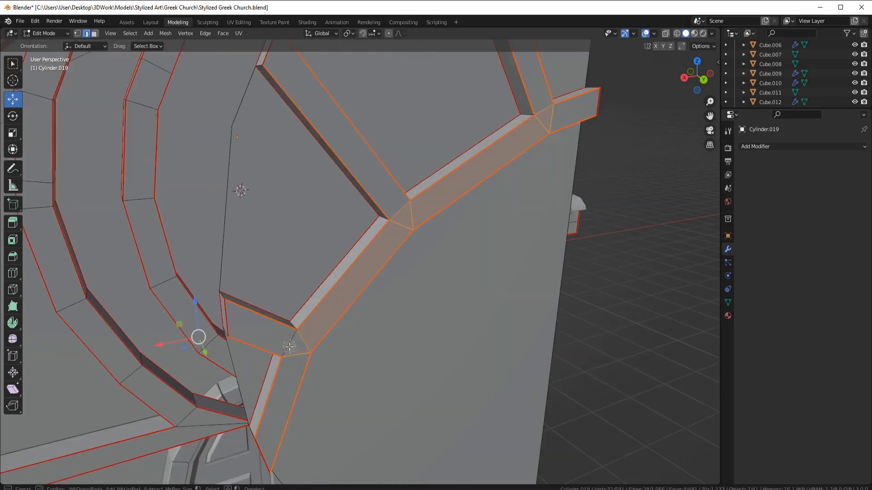
pyautogui.scroll(-5, 550, 123)
pyautogui.hotkey('ctrl', 'b')
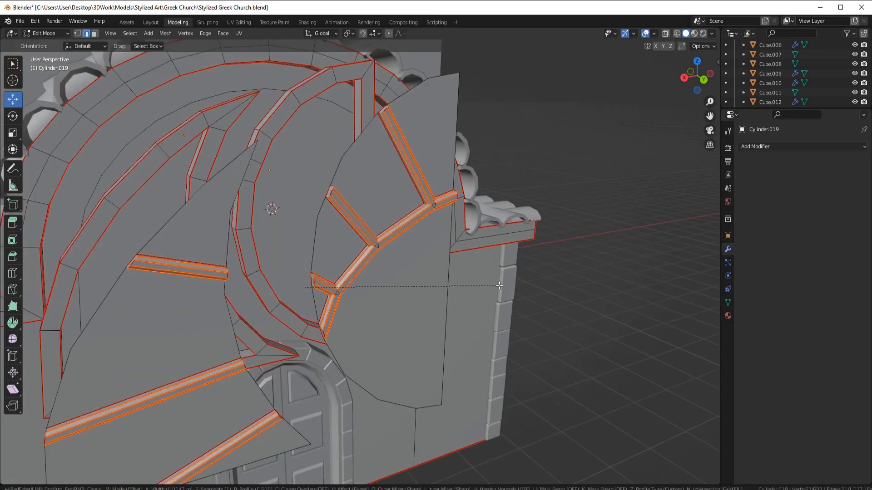
pyautogui.click(492, 288)
# Move both linked panes with their bars back along Y until they sit inside the window frames
pyautogui.press('Tab')
pyautogui.moveTo(492, 287); pyautogui.dragTo(511, 276, button='middle')
pyautogui.scroll(3, 422, 225)
pyautogui.press('Tab')
pyautogui.press('l')
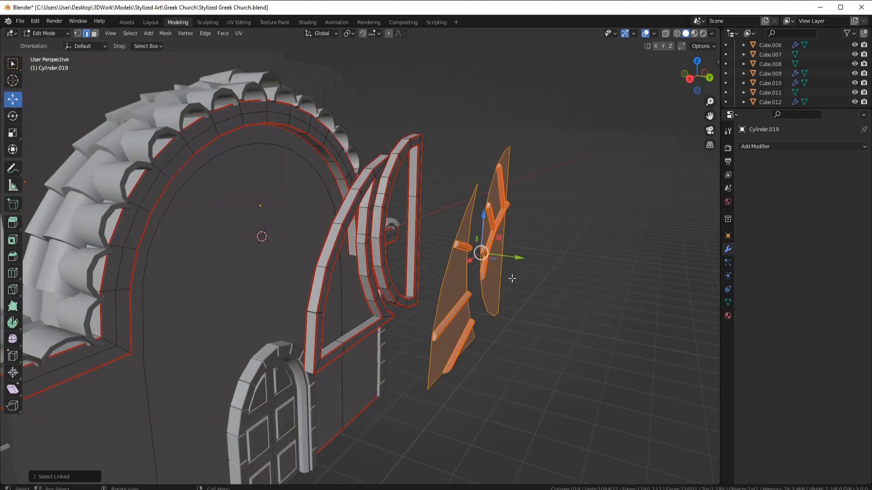
pyautogui.moveTo(520, 257); pyautogui.dragTo(410, 242)
pyautogui.moveTo(409, 242); pyautogui.dragTo(377, 277, button='middle')
pyautogui.scroll(4, 386, 318)
pyautogui.moveTo(408, 354)
pyautogui.mouseDown(button='middle')
pyautogui.moveTo(419, 297)
pyautogui.moveTo(399, 236)
pyautogui.mouseUp(button='middle')
pyautogui.moveTo(290, 107); pyautogui.dragTo(295, 103)
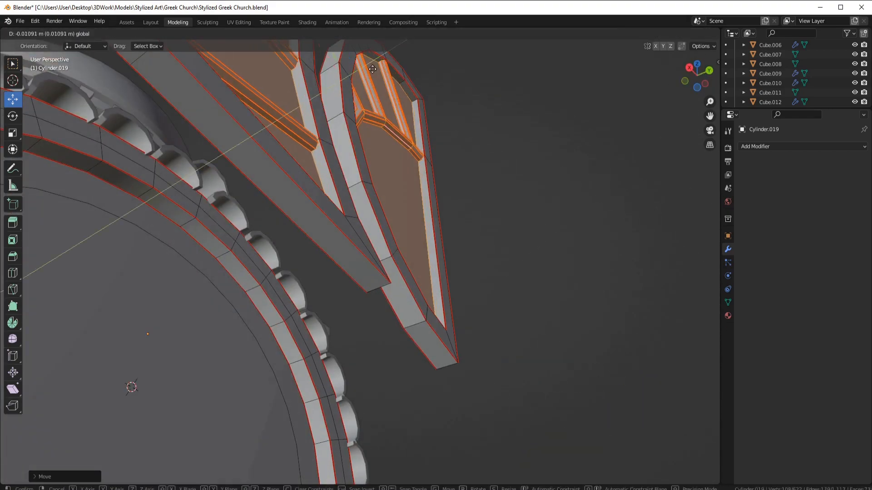
pyautogui.moveTo(423, 181); pyautogui.dragTo(452, 241, button='middle')
# Preview the materials and separate the linked window frames and panes from the wall mesh into their own object
pyautogui.scroll(-6, 451, 241)
pyautogui.press('z')
pyautogui.moveTo(354, 231)
pyautogui.mouseDown(button='middle')
pyautogui.moveTo(416, 224)
pyautogui.moveTo(345, 227)
pyautogui.mouseUp(button='middle')
pyautogui.scroll(-2, 426, 236)
pyautogui.scroll(5, 345, 227)
pyautogui.click(522, 168)
pyautogui.press('l')
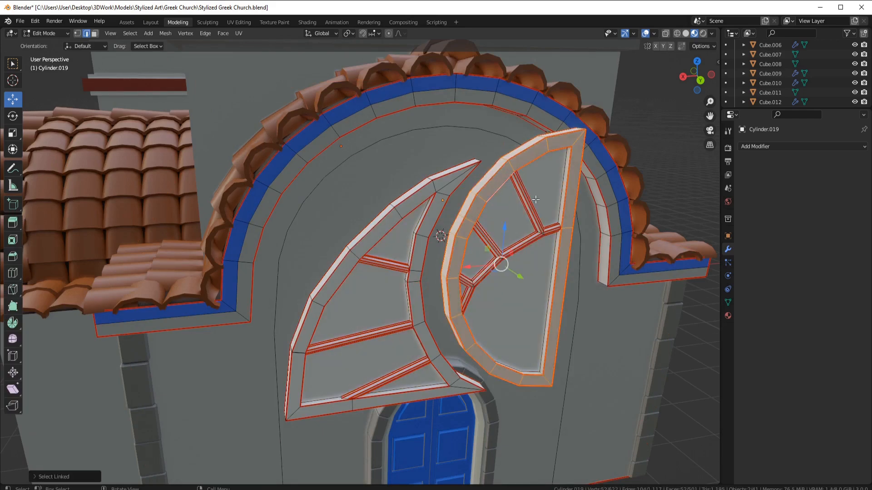
pyautogui.press('l')
pyautogui.press('p')
pyautogui.click(611, 221)
pyautogui.press('Tab')
# Select the separated window object and apply its transforms
pyautogui.click(495, 256)
pyautogui.hotkey('ctrl', 'a')
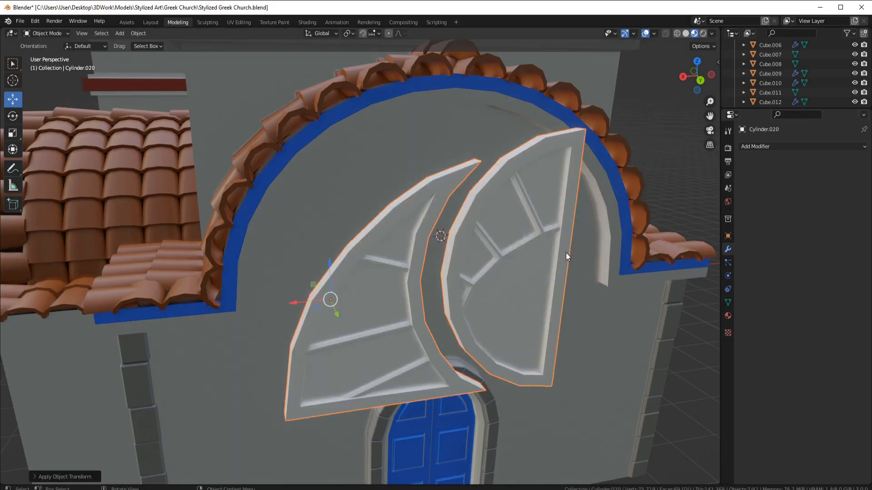
pyautogui.rightClick(566, 253)
# Give the window object the Greek Walls Grey material and assign lead Stylized grey to its panes and bars
pyautogui.click(728, 315)
pyautogui.click(746, 187)
pyautogui.click(774, 255)
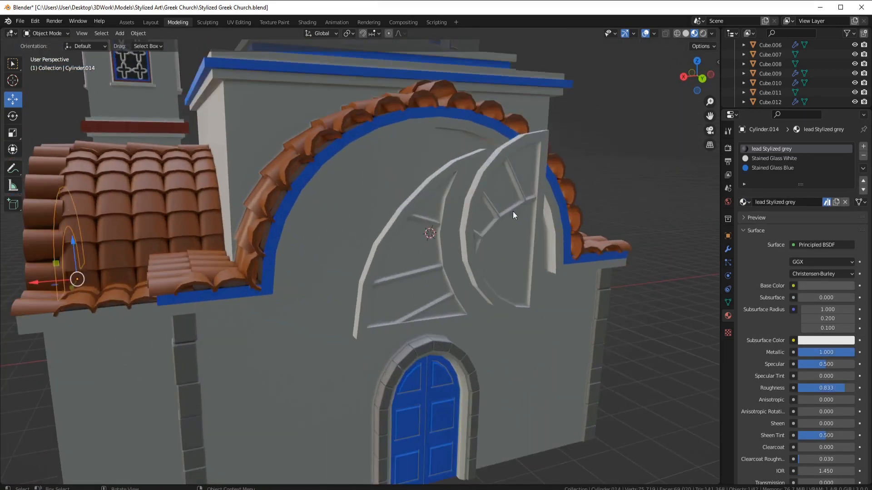
pyautogui.press('Tab')
pyautogui.click(743, 214)
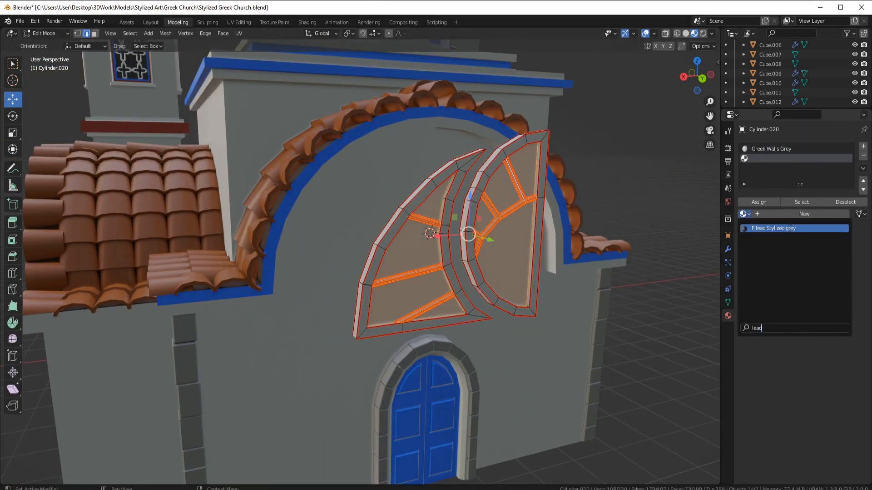
pyautogui.click(791, 228)
# Select the glass faces between the bars in both windows and add Stained Glass Blue in a new material slot
pyautogui.click(514, 241)
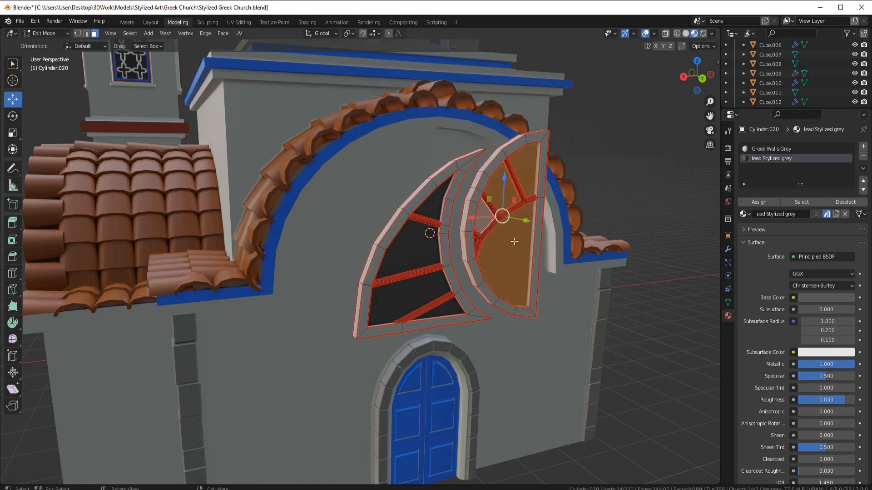
pyautogui.scroll(3, 514, 241)
pyautogui.keyDown('shift'); pyautogui.click(485, 185); pyautogui.keyUp('shift')
pyautogui.keyDown('shift'); pyautogui.click(363, 189); pyautogui.keyUp('shift')
pyautogui.keyDown('shift'); pyautogui.click(386, 93); pyautogui.keyUp('shift')
pyautogui.keyDown('shift'); pyautogui.click(363, 281); pyautogui.keyUp('shift')
pyautogui.keyDown('shift'); pyautogui.click(416, 325); pyautogui.keyUp('shift')
pyautogui.click(862, 147)
pyautogui.click(744, 214)
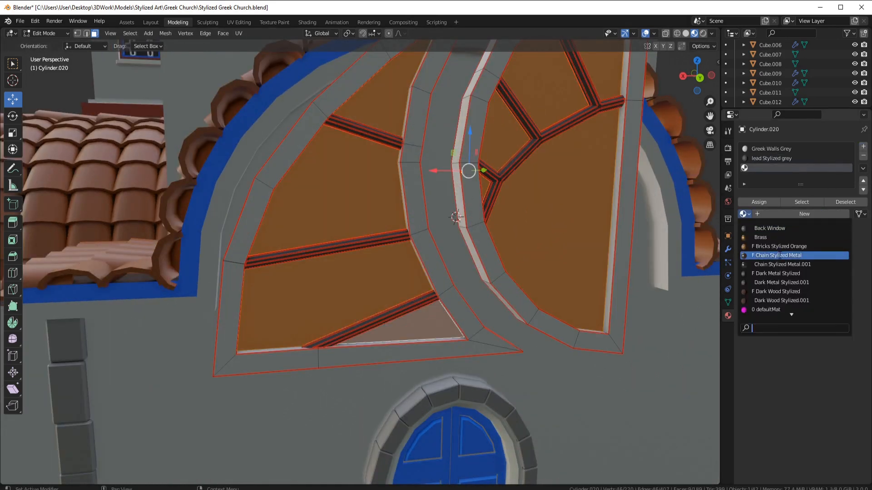
pyautogui.click(792, 228)
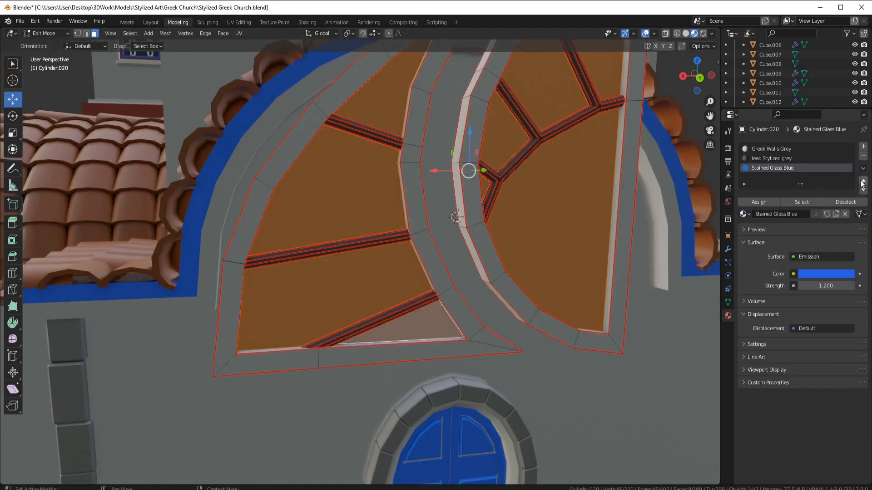
# Create a Stained Glass Yellow material from a copy of Stained Glass Blue and remove the blue slot
pyautogui.click(863, 147)
pyautogui.click(792, 214)
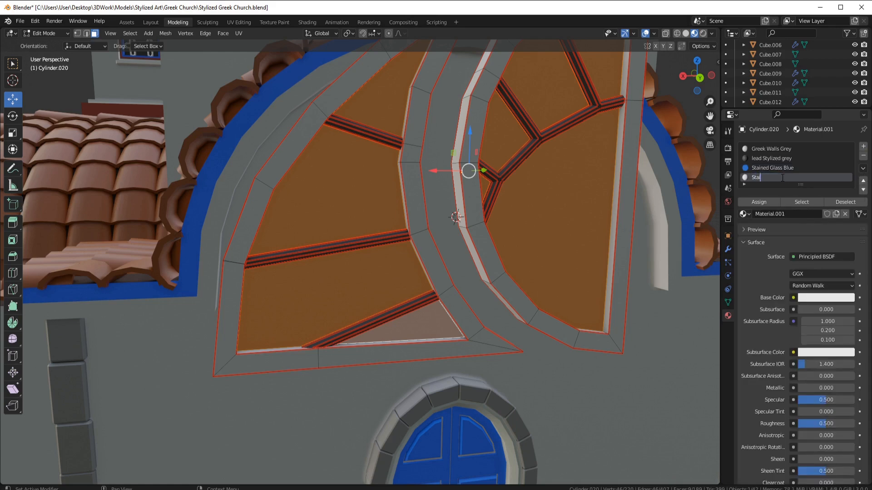
pyautogui.click(839, 199)
pyautogui.click(771, 168)
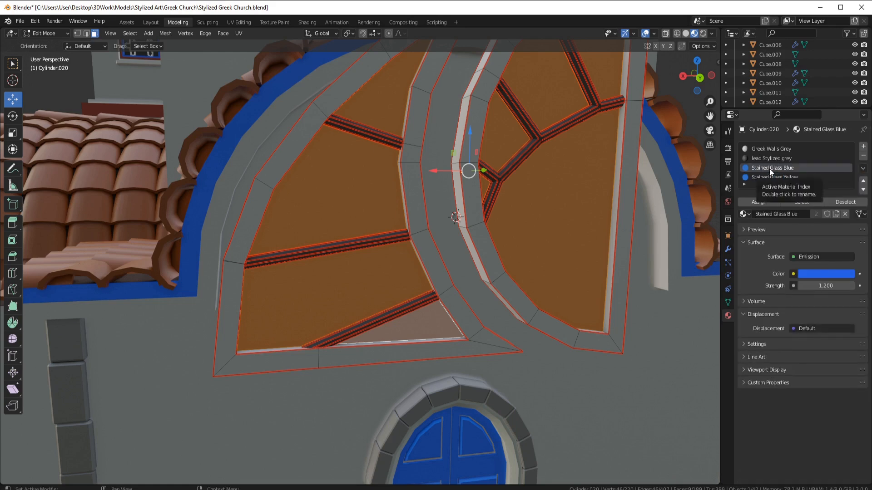
pyautogui.press('Tab')
pyautogui.click(863, 155)
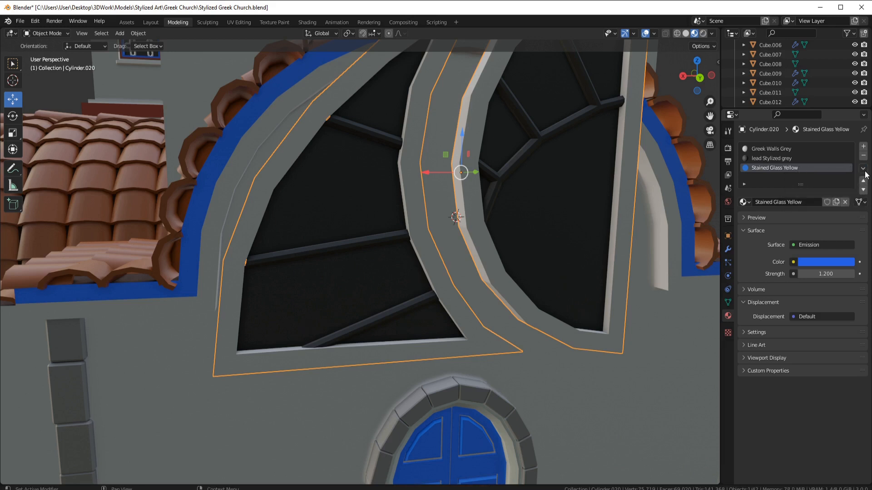
# Add two more materials copied from the stained glass settings, naming the first one Stained Glass Red
pyautogui.click(864, 147)
pyautogui.click(863, 170)
pyautogui.click(847, 199)
pyautogui.click(844, 201)
pyautogui.click(863, 169)
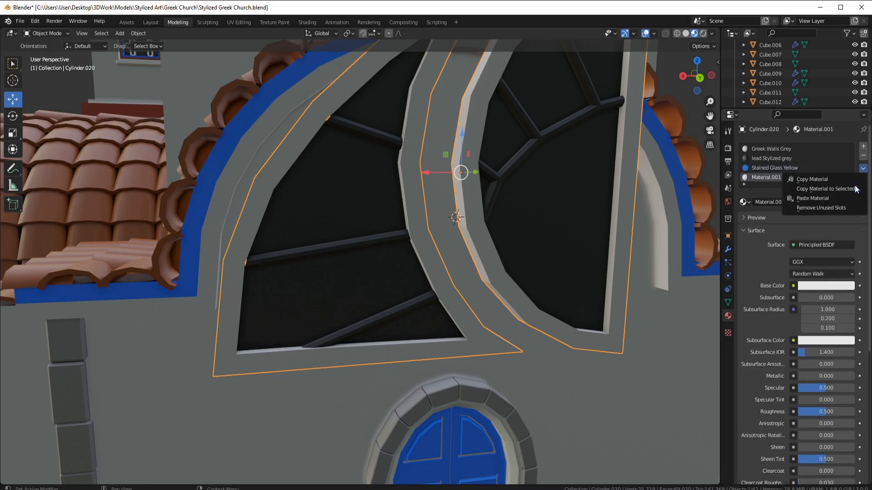
pyautogui.click(847, 199)
pyautogui.click(863, 171)
pyautogui.click(864, 147)
pyautogui.click(812, 206)
pyautogui.click(863, 170)
pyautogui.click(834, 199)
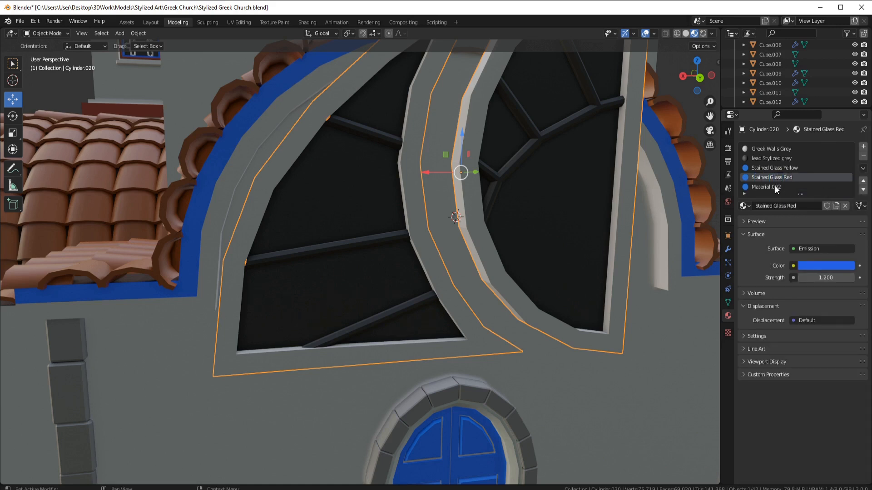
# Name the last material Stained Glass Orange and set the three glass materials' emission colors to yellow, red and orange
pyautogui.click(821, 265)
pyautogui.click(781, 176)
pyautogui.click(761, 178)
pyautogui.click(821, 266)
pyautogui.click(815, 195)
pyautogui.click(764, 187)
pyautogui.click(822, 265)
pyautogui.click(794, 193)
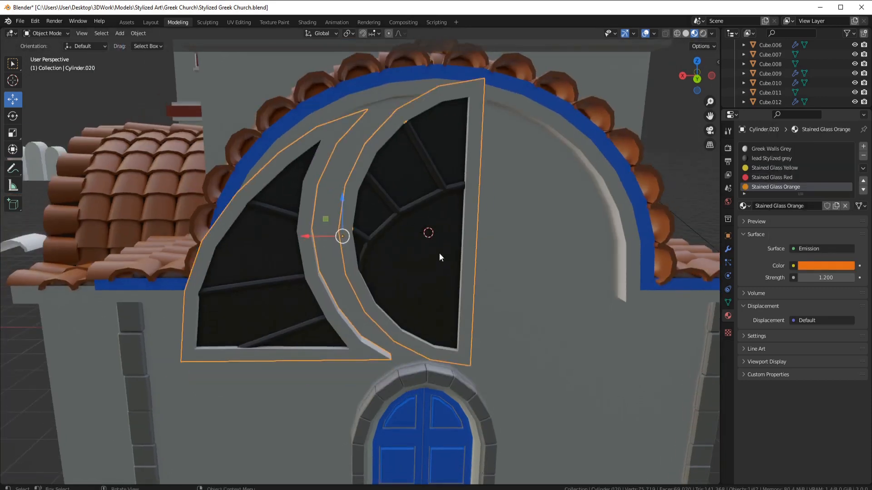
# Assign Stained Glass Yellow to the large lower pane of the half-disc window
pyautogui.press('Tab')
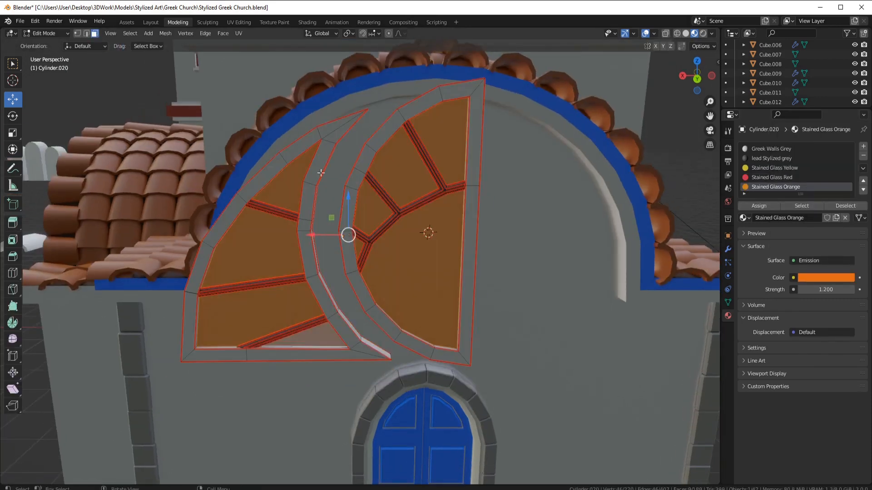
pyautogui.click(417, 260)
pyautogui.click(782, 170)
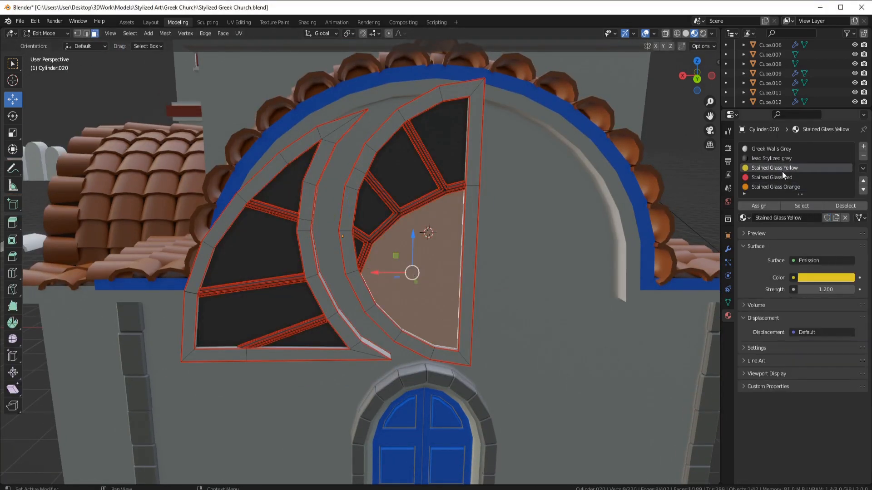
pyautogui.click(758, 206)
# Assign Stained Glass Red to alternating outer panes of the half-disc and crescent windows
pyautogui.click(439, 145)
pyautogui.keyDown('shift'); pyautogui.click(374, 207); pyautogui.keyUp('shift')
pyautogui.keyDown('shift'); pyautogui.click(290, 184); pyautogui.keyUp('shift')
pyautogui.keyDown('shift'); pyautogui.click(268, 314); pyautogui.keyUp('shift')
pyautogui.click(771, 177)
pyautogui.click(759, 207)
# Assign Stained Glass Orange to the remaining dark panes of both windows
pyautogui.click(402, 172)
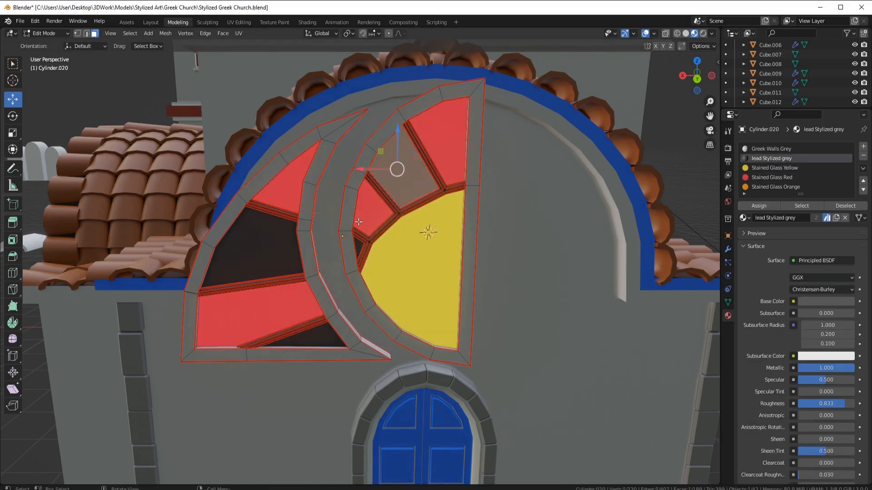
pyautogui.keyDown('shift'); pyautogui.click(257, 245); pyautogui.keyUp('shift')
pyautogui.keyDown('shift'); pyautogui.click(359, 250); pyautogui.keyUp('shift')
pyautogui.keyDown('shift'); pyautogui.click(325, 338); pyautogui.keyUp('shift')
pyautogui.click(771, 187)
pyautogui.click(758, 206)
# Darken the emission colors of the Stained Glass Red and Stained Glass Orange materials
pyautogui.scroll(2, 479, 204)
pyautogui.moveTo(454, 214); pyautogui.dragTo(490, 221, button='middle')
pyautogui.click(450, 167)
pyautogui.click(824, 277)
pyautogui.moveTo(847, 146)
pyautogui.mouseDown()
pyautogui.moveTo(847, 172)
pyautogui.moveTo(847, 160)
pyautogui.mouseUp()
pyautogui.click(808, 211)
pyautogui.click(415, 166)
pyautogui.click(824, 277)
pyautogui.click(789, 205)
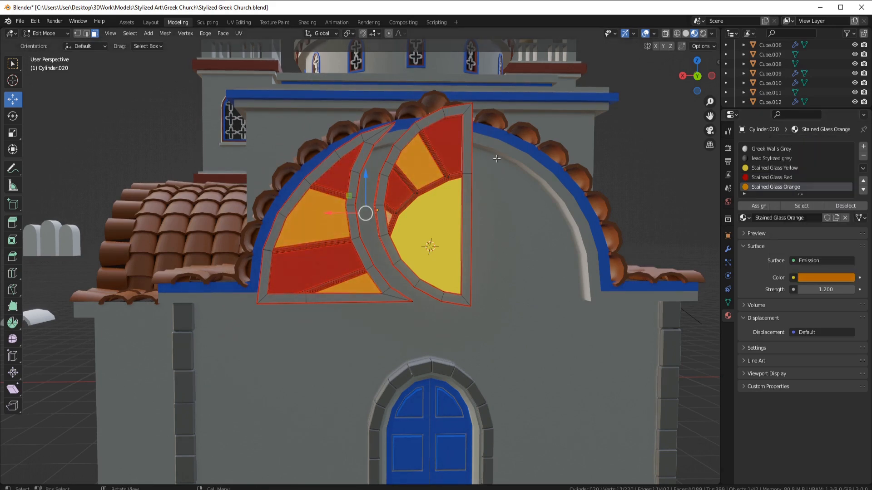
# Change the Stained Glass Red emission color to a brighter, softer orange-red
pyautogui.click(772, 177)
pyautogui.click(824, 278)
pyautogui.moveTo(847, 174); pyautogui.dragTo(847, 149)
pyautogui.click(824, 277)
# Move the window object back against the rear wall inside the arch and reset its origin
pyautogui.press('Tab')
pyautogui.scroll(-5, 442, 245)
pyautogui.moveTo(442, 246); pyautogui.dragTo(465, 264, button='middle')
pyautogui.moveTo(455, 293); pyautogui.dragTo(411, 253)
pyautogui.scroll(5, 436, 236)
pyautogui.moveTo(500, 220); pyautogui.dragTo(451, 249, button='middle')
pyautogui.scroll(2, 455, 217)
pyautogui.scroll(-1, 457, 219)
pyautogui.scroll(-3, 461, 234)
pyautogui.scroll(2, 451, 249)
pyautogui.rightClick(451, 249)
pyautogui.click(508, 259)
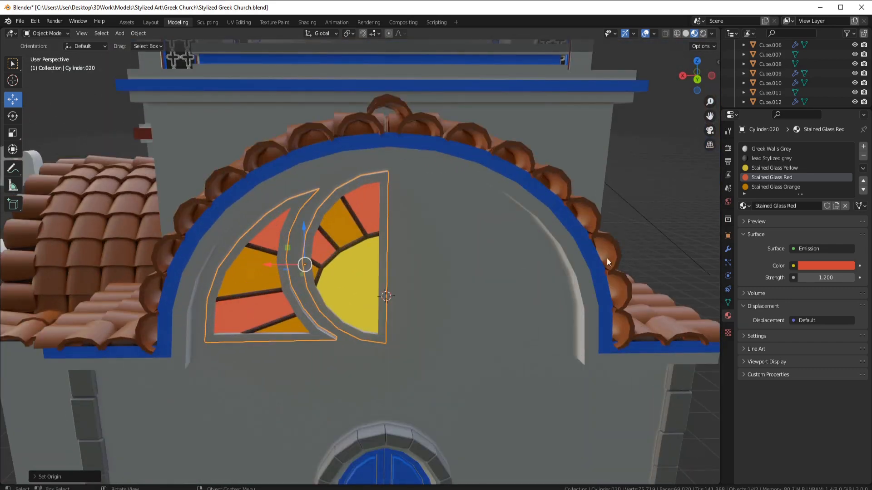
# Add an X-axis Mirror modifier to the window object and set its origin at the arch's center line
pyautogui.click(728, 250)
pyautogui.click(761, 147)
pyautogui.click(681, 257)
pyautogui.rightClick(477, 269)
pyautogui.click(529, 288)
# Enable Clipping on the window's Mirror modifier and try moving the half disc's upper central frame face
pyautogui.press('Tab')
pyautogui.scroll(2, 486, 235)
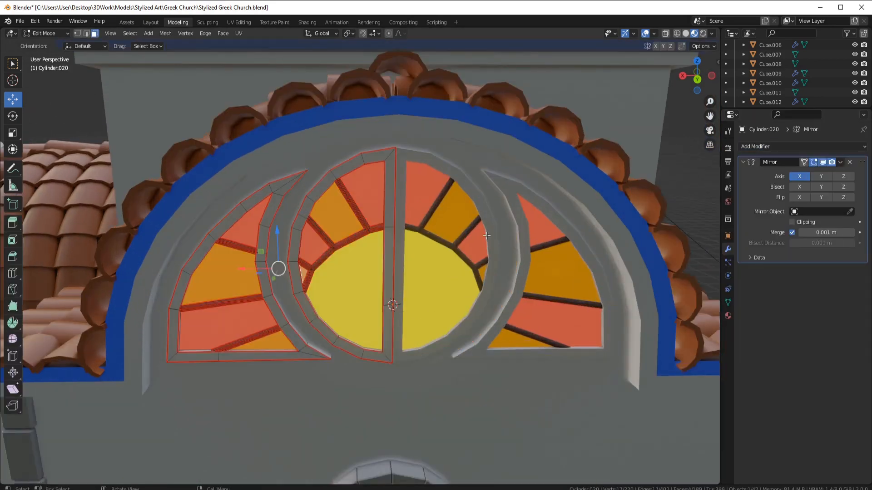
pyautogui.scroll(1, 379, 241)
pyautogui.moveTo(379, 242); pyautogui.dragTo(394, 225, button='middle')
pyautogui.keyDown('alt'); pyautogui.click(428, 165); pyautogui.keyUp('alt')
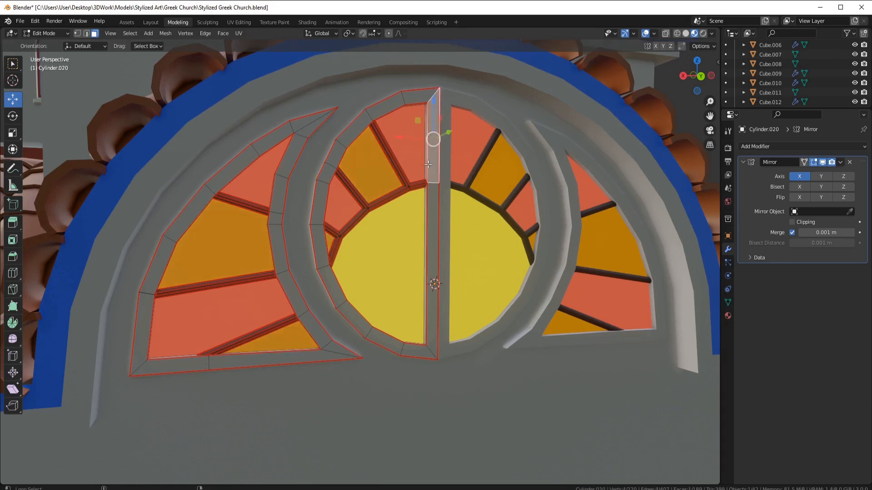
pyautogui.moveTo(395, 211); pyautogui.dragTo(404, 210)
pyautogui.rightClick(404, 210)
pyautogui.moveTo(394, 173); pyautogui.dragTo(378, 176, button='middle')
pyautogui.press('l')
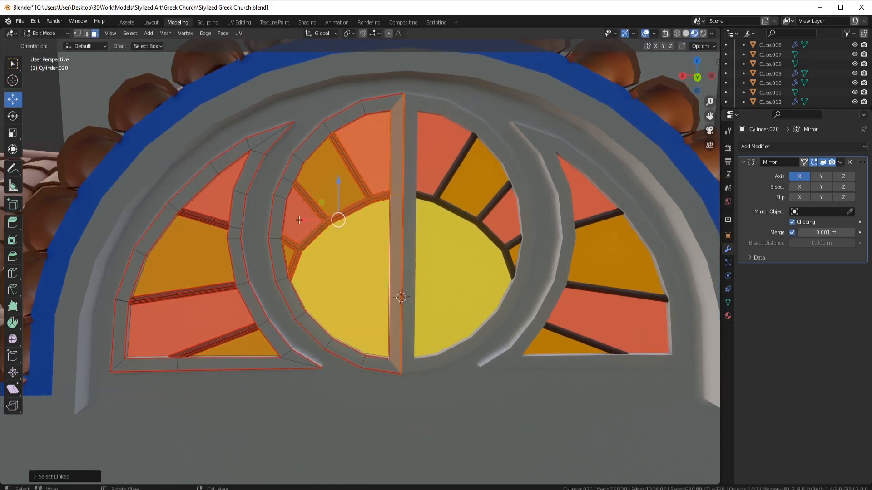
pyautogui.moveTo(300, 220); pyautogui.dragTo(314, 219)
pyautogui.hotkey('ctrl', 'z')
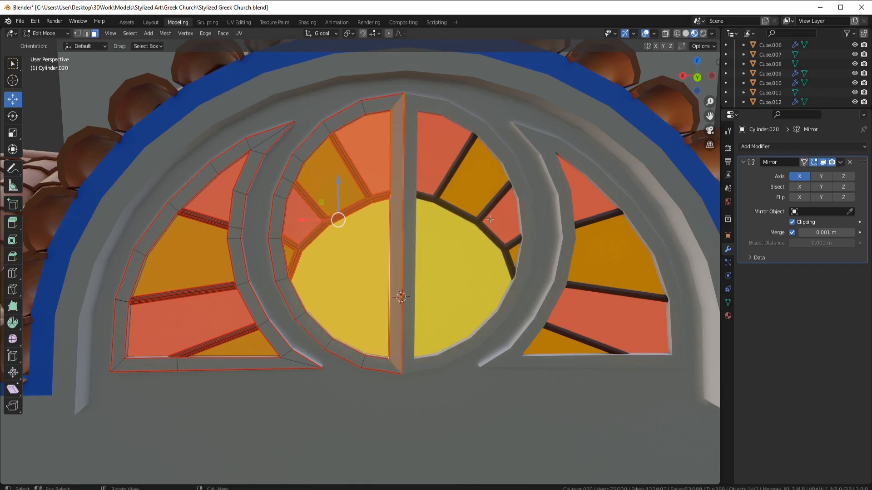
# Widen the whole window mesh slightly along X and shift it toward the mirror plane to narrow the central bar
pyautogui.press('a')
pyautogui.press('x')
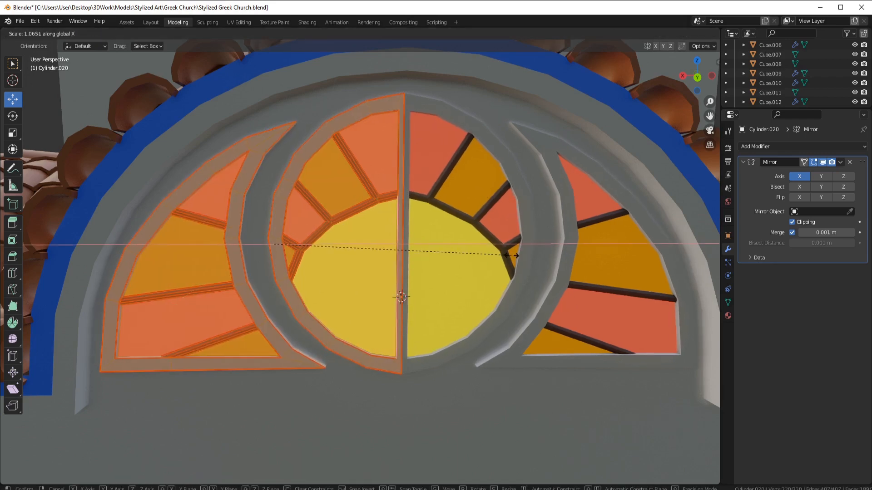
pyautogui.click(510, 255)
pyautogui.scroll(-2, 454, 252)
pyautogui.moveTo(263, 232); pyautogui.dragTo(273, 232)
pyautogui.moveTo(277, 231); pyautogui.dragTo(322, 225, button='middle')
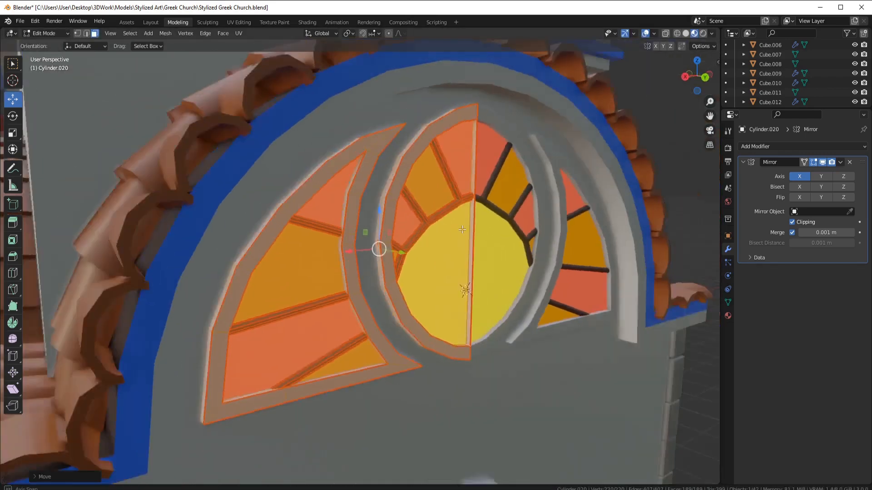
# Delete the narrow upper frame face along the mirror seam of the round window
pyautogui.scroll(2, 386, 220)
pyautogui.moveTo(431, 218)
pyautogui.mouseDown(button='middle')
pyautogui.moveTo(369, 220)
pyautogui.moveTo(429, 216)
pyautogui.mouseUp(button='middle')
pyautogui.click(473, 177)
pyautogui.press('x')
pyautogui.click(473, 177)
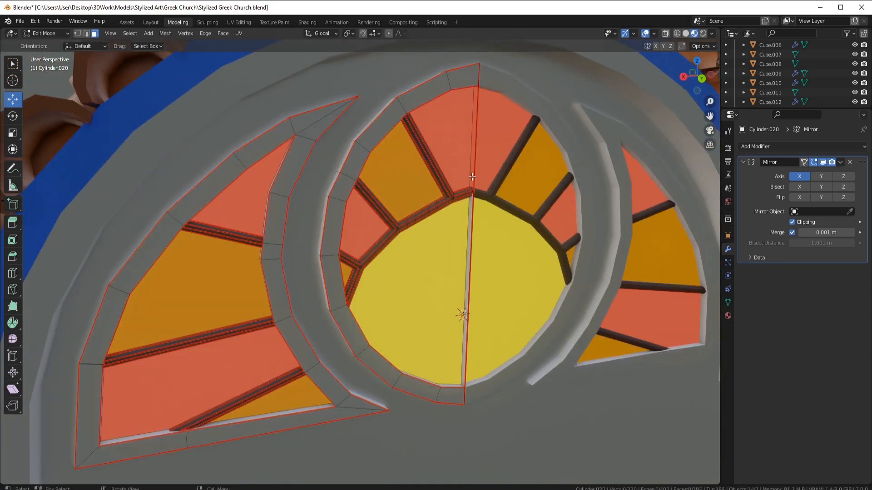
# Delete the narrow inner faces along the mirror seam in the round window's upper red pane and yellow pane
pyautogui.press('x')
pyautogui.click(476, 136)
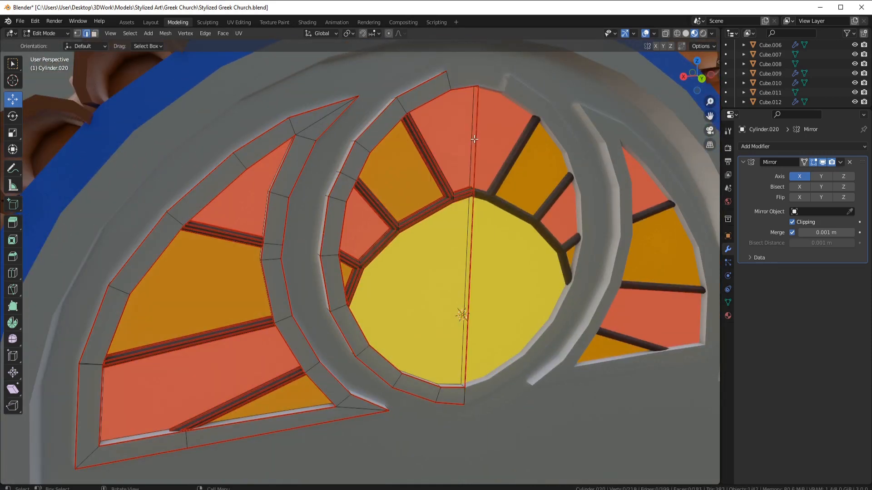
pyautogui.press('x')
pyautogui.click(475, 148)
pyautogui.click(469, 217)
pyautogui.press('x')
pyautogui.click(473, 235)
pyautogui.press('x')
pyautogui.click(473, 235)
pyautogui.click(472, 239)
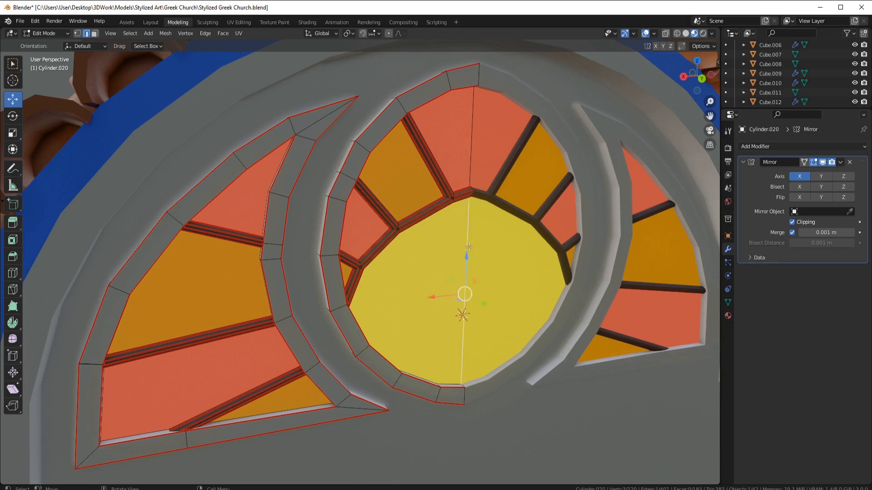
# Try to delete the center seam edge of the round window's yellow pane
pyautogui.press('x')
pyautogui.click(473, 240)
pyautogui.hotkey('ctrl', 'z')
# Examine the mirror seam through the center of the stained-glass window for leftover or misaligned geometry
pyautogui.press('Tab')
pyautogui.scroll(-3, 472, 239)
pyautogui.moveTo(473, 239); pyautogui.dragTo(467, 214, button='middle')
pyautogui.scroll(3, 431, 209)
pyautogui.scroll(-4, 414, 210)
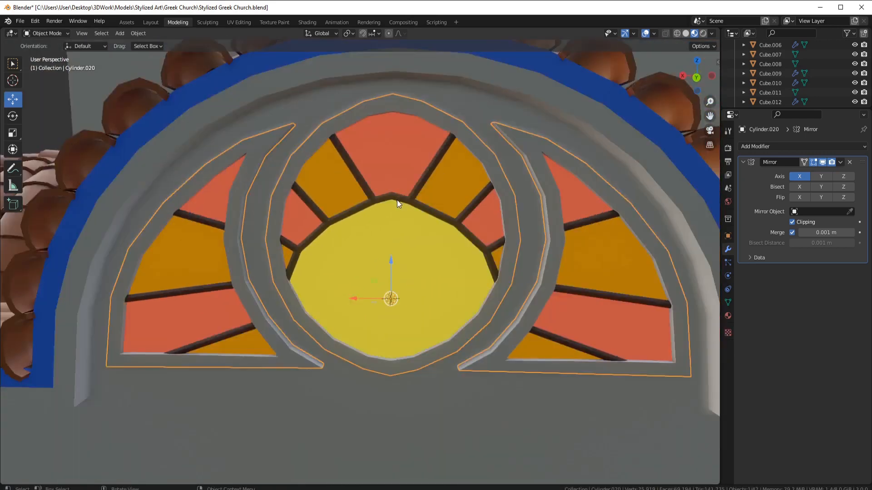
pyautogui.press('Tab')
pyautogui.scroll(5, 434, 204)
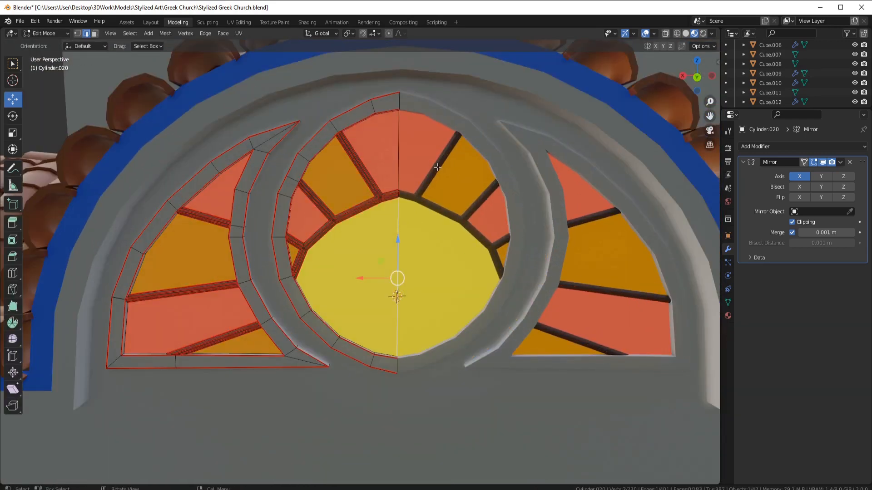
pyautogui.scroll(6, 438, 167)
pyautogui.keyDown('shift'); pyautogui.moveTo(454, 113); pyautogui.dragTo(317, 263, button='middle'); pyautogui.keyUp('shift')
pyautogui.keyDown('alt'); pyautogui.click(328, 211); pyautogui.keyUp('alt')
pyautogui.scroll(-5, 336, 214)
pyautogui.scroll(3, 399, 234)
pyautogui.keyDown('alt'); pyautogui.moveTo(345, 216); pyautogui.dragTo(447, 236, button='middle'); pyautogui.keyUp('alt')
pyautogui.scroll(-5, 400, 234)
pyautogui.scroll(3, 456, 207)
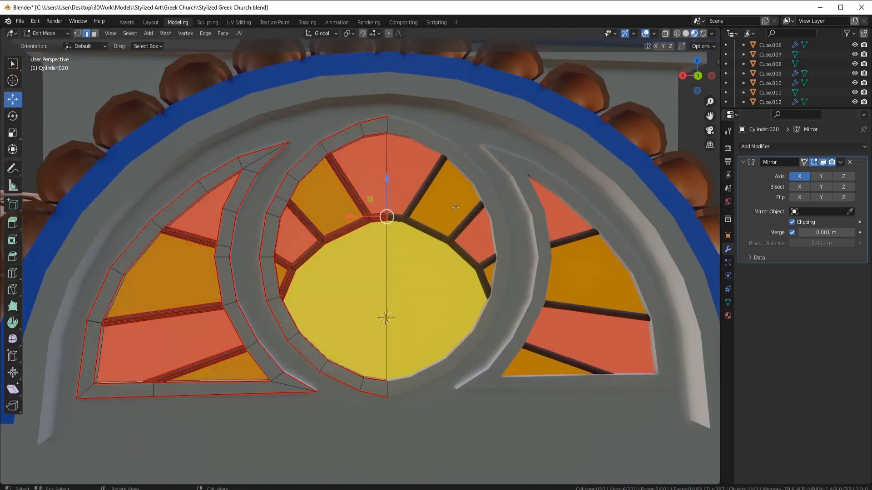
# Deselect the seam edges and apply the stained-glass window's Mirror modifier
pyautogui.click(650, 354)
pyautogui.scroll(-5, 590, 347)
pyautogui.keyDown('alt'); pyautogui.moveTo(536, 341); pyautogui.dragTo(481, 332, button='middle'); pyautogui.keyUp('alt')
pyautogui.press('Tab')
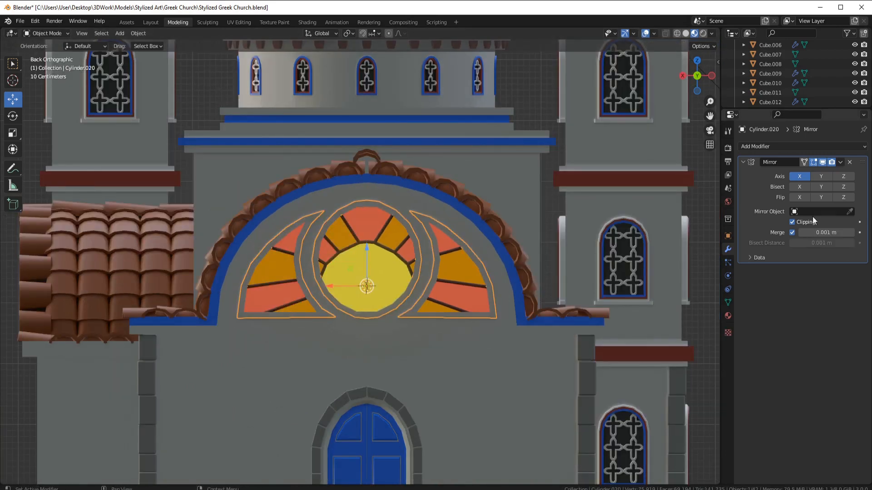
pyautogui.hotkey('ctrl', 'a')
pyautogui.click(555, 239)
# Add a cube, scale it down and lower it along Z between the stained-glass window and the door
pyautogui.scroll(-1, 472, 255)
pyautogui.moveTo(455, 258); pyautogui.dragTo(380, 268, button='middle')
pyautogui.scroll(-6, 380, 269)
pyautogui.scroll(4, 399, 265)
pyautogui.hotkey('shift', 'a')
pyautogui.click(474, 272)
pyautogui.press('s')
pyautogui.click(468, 222)
pyautogui.press('g')
pyautogui.press('z')
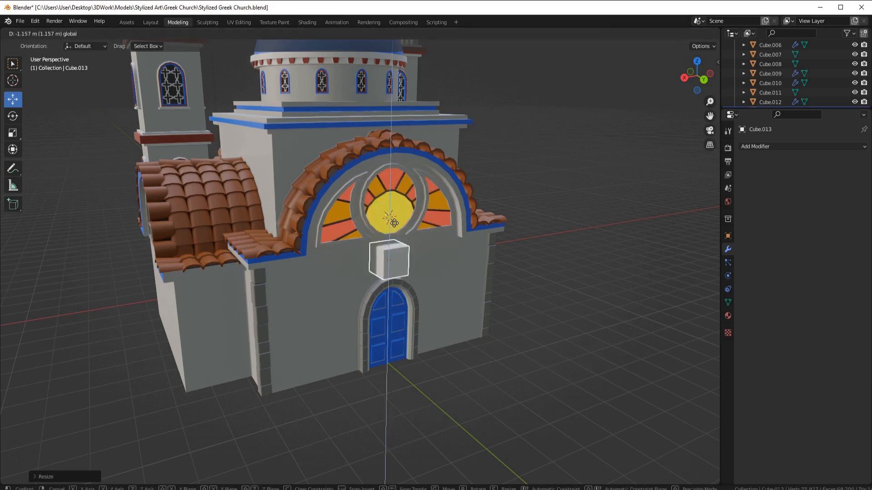
pyautogui.click(453, 260)
# Stretch the cube along X into a long beam, flatten it along Z and raise it directly beneath the stained-glass window
pyautogui.press('KP_1')
pyautogui.press('ctrl+KP_1')
pyautogui.scroll(4, 522, 250)
pyautogui.press('s')
pyautogui.press('x')
pyautogui.click(488, 328)
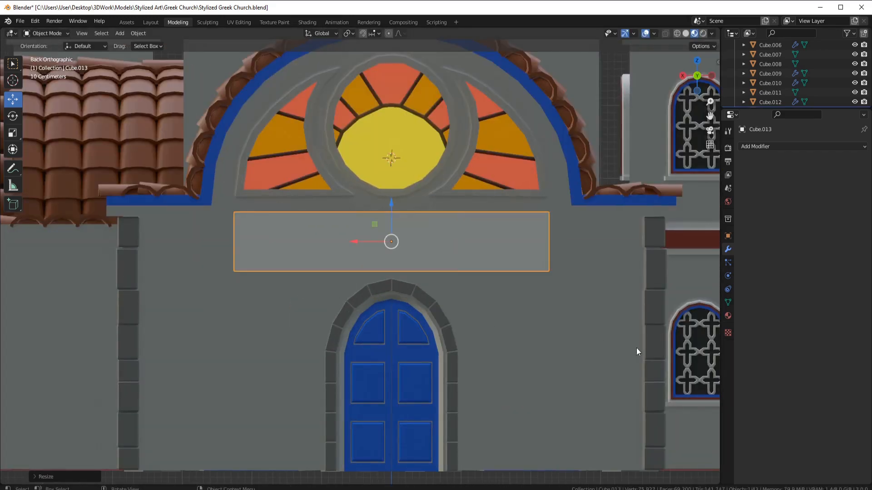
pyautogui.press('s')
pyautogui.press('z')
pyautogui.click(463, 290)
pyautogui.moveTo(393, 209); pyautogui.dragTo(393, 190)
# Move the long beam along Y to the wall surface and adjust its depth so it projects slightly from the wall
pyautogui.moveTo(442, 268); pyautogui.dragTo(538, 260, button='middle')
pyautogui.scroll(3, 538, 261)
pyautogui.press('g')
pyautogui.press('y')
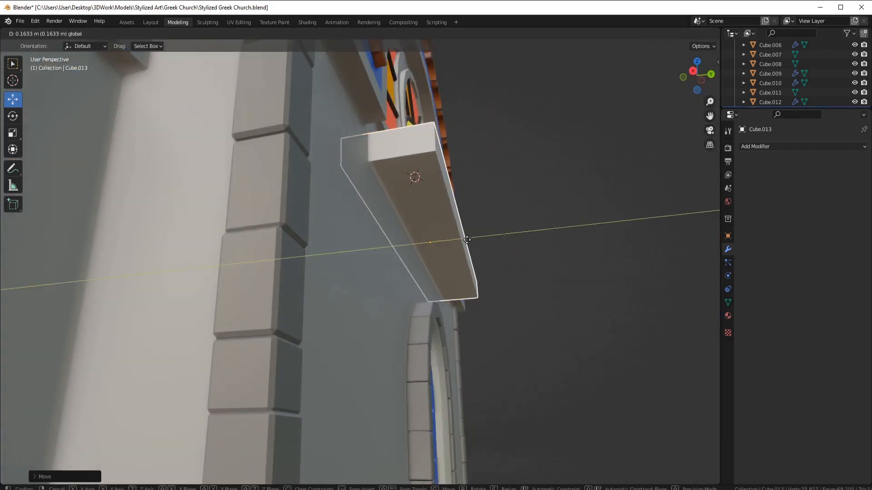
pyautogui.click(586, 268)
pyautogui.scroll(2, 622, 279)
pyautogui.press('s')
pyautogui.press('y')
pyautogui.click(562, 264)
pyautogui.moveTo(428, 252); pyautogui.dragTo(432, 252)
pyautogui.moveTo(486, 261); pyautogui.dragTo(420, 270, button='middle')
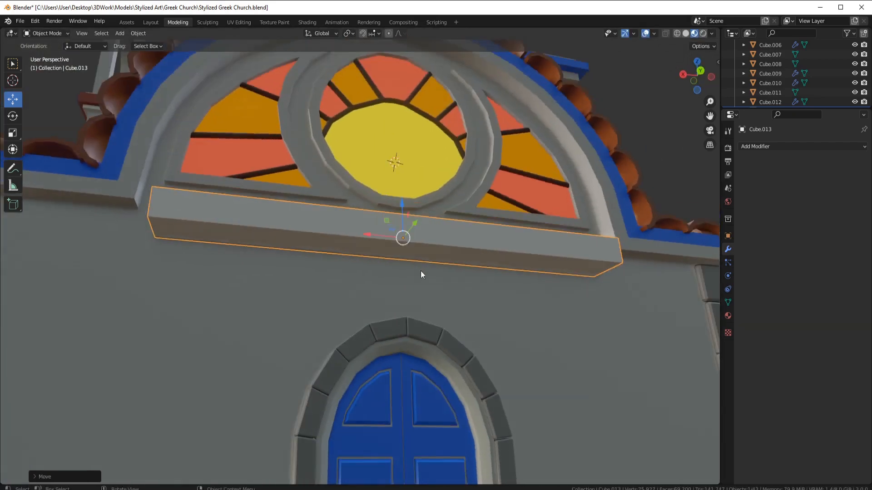
# Duplicate the long beam, lower the copy directly beneath it and shorten the copy along X to roughly the door surround's width
pyautogui.hotkey('shift', 'd')
pyautogui.click(420, 270)
pyautogui.moveTo(402, 204); pyautogui.dragTo(403, 238)
pyautogui.moveTo(404, 242); pyautogui.dragTo(408, 200, button='middle')
pyautogui.moveTo(407, 196); pyautogui.dragTo(404, 217)
pyautogui.press('s')
pyautogui.press('x')
pyautogui.click(529, 308)
pyautogui.scroll(-4, 472, 320)
pyautogui.moveTo(513, 281); pyautogui.dragTo(419, 246, button='middle')
pyautogui.hotkey('alt', 'a')
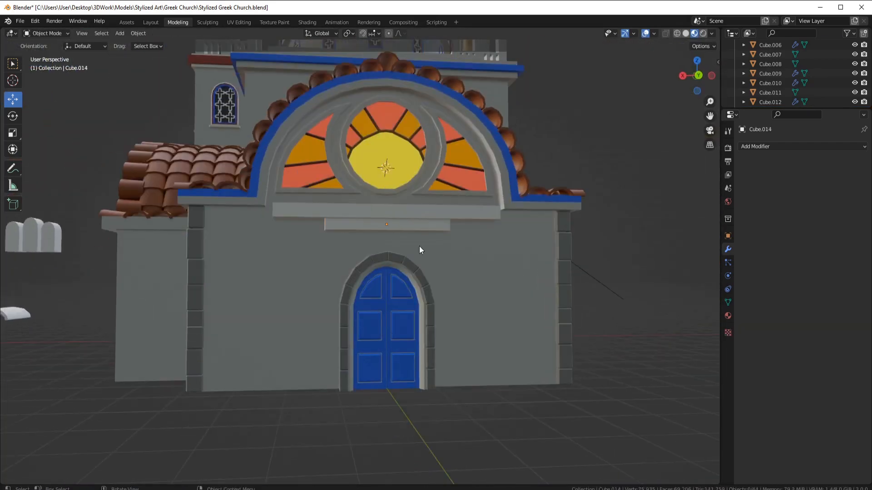
# Add a small cube and place it against the wall at one end of the shorter beam
pyautogui.hotkey('shift', 'a')
pyautogui.moveTo(418, 246)
pyautogui.click(475, 248)
pyautogui.press('s')
pyautogui.click(386, 140)
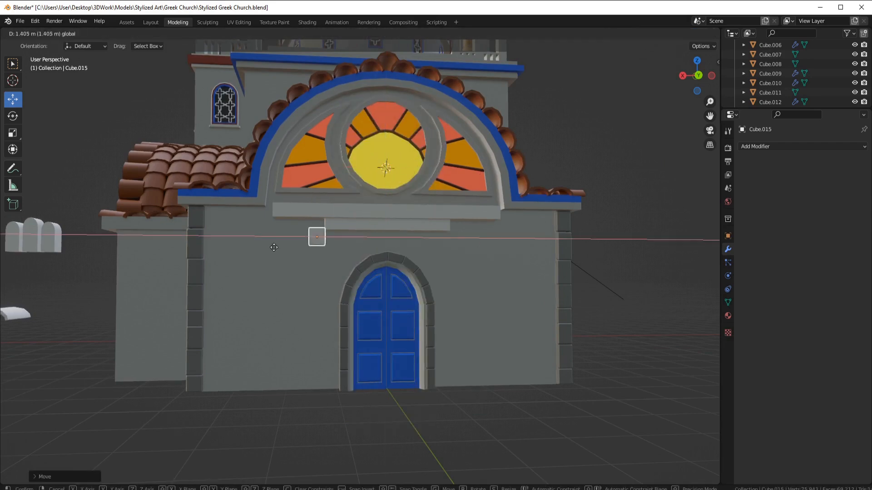
pyautogui.scroll(3, 276, 240)
pyautogui.moveTo(286, 181); pyautogui.dragTo(287, 154)
pyautogui.moveTo(363, 141); pyautogui.dragTo(455, 131, button='middle')
pyautogui.moveTo(410, 114); pyautogui.dragTo(421, 115)
pyautogui.moveTo(421, 115); pyautogui.dragTo(390, 121, button='middle')
# Lower the small cube's bottom face to the ground to form a pillar beside the door
pyautogui.press('Tab')
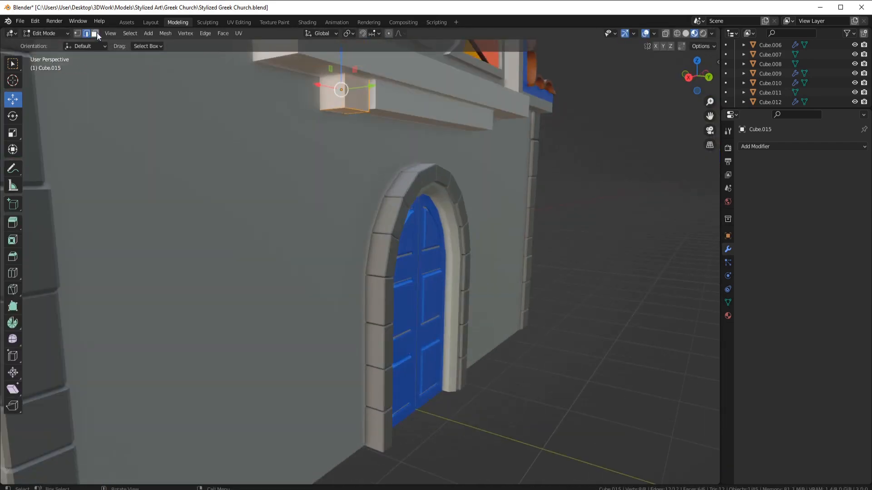
pyautogui.click(95, 33)
pyautogui.click(347, 111)
pyautogui.scroll(-3, 347, 111)
pyautogui.moveTo(352, 142); pyautogui.dragTo(352, 338)
pyautogui.press('Tab')
pyautogui.press('a')
pyautogui.press('a')
# Apply the scale of the long upper beam beneath the stained-glass window
pyautogui.moveTo(541, 227); pyautogui.dragTo(419, 247, button='middle')
pyautogui.scroll(3, 418, 246)
pyautogui.moveTo(227, 236); pyautogui.dragTo(312, 249, button='middle')
pyautogui.click(318, 218)
pyautogui.press('Tab')
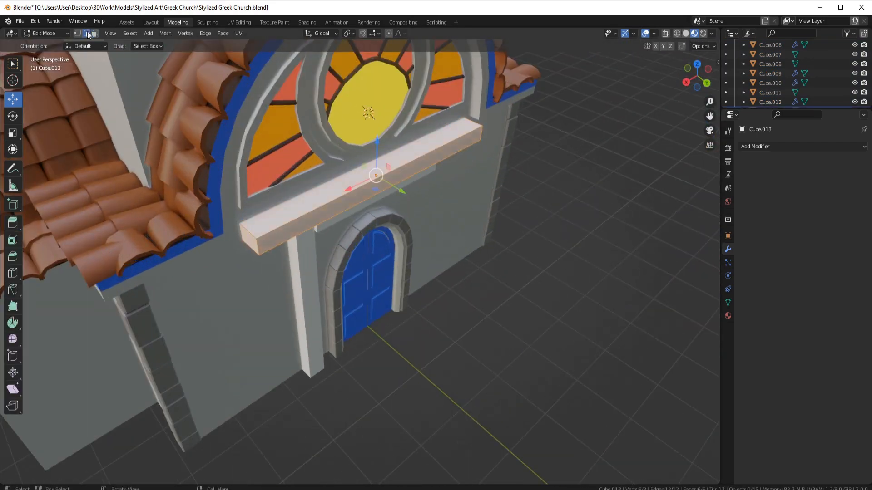
pyautogui.moveTo(363, 86); pyautogui.dragTo(454, 105, button='middle')
pyautogui.click(728, 148)
pyautogui.moveTo(681, 172); pyautogui.dragTo(630, 192, button='middle')
pyautogui.press('Tab')
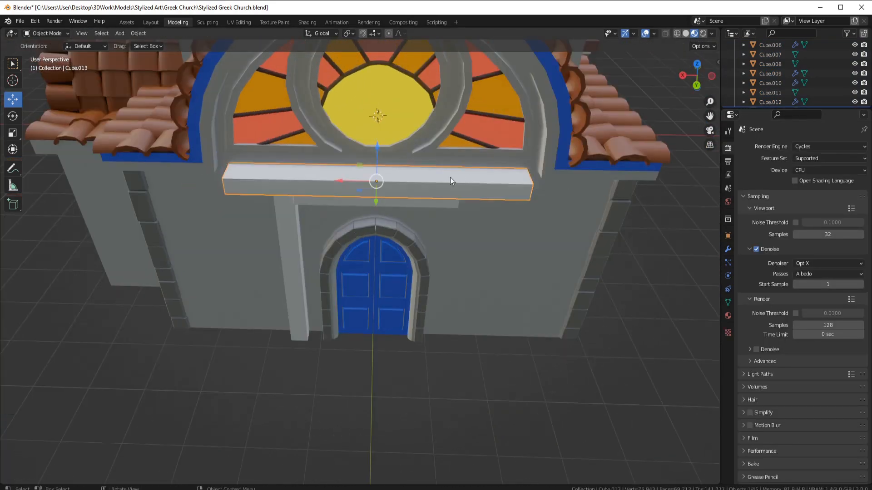
pyautogui.hotkey('ctrl', 'a')
pyautogui.click(455, 179)
pyautogui.rightClick(457, 179)
pyautogui.click(509, 187)
# Bevel the two outer vertical corner edges of the long upper beam
pyautogui.press('Tab')
pyautogui.hotkey('ctrl', 'b')
pyautogui.click(587, 209)
pyautogui.press('Tab')
# Cut two horizontal edge loops around the long beam and extrude the middle band outward along its normals
pyautogui.moveTo(567, 195); pyautogui.dragTo(255, 188, button='middle')
pyautogui.scroll(-4, 496, 216)
pyautogui.scroll(5, 380, 222)
pyautogui.press('Tab')
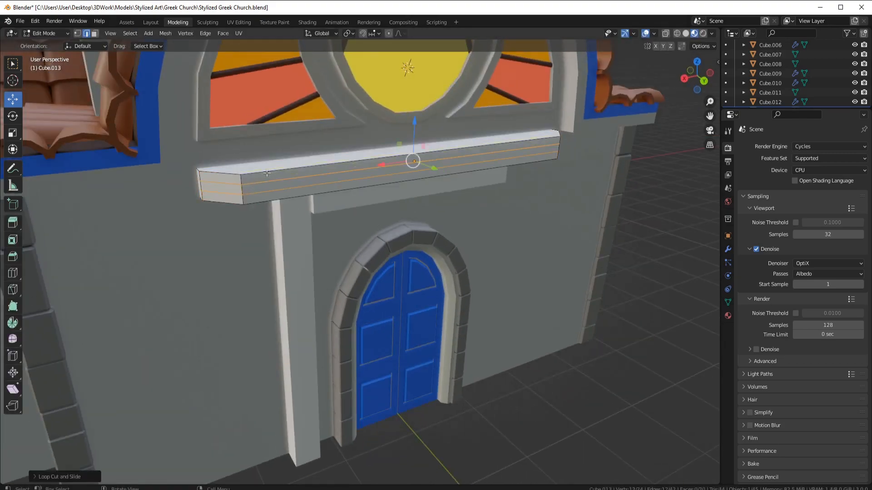
pyautogui.click(200, 184)
pyautogui.moveTo(200, 185); pyautogui.dragTo(123, 182, button='middle')
pyautogui.keyDown('ctrl'); pyautogui.click(618, 199); pyautogui.keyUp('ctrl')
pyautogui.press('e')
pyautogui.rightClick(654, 200)
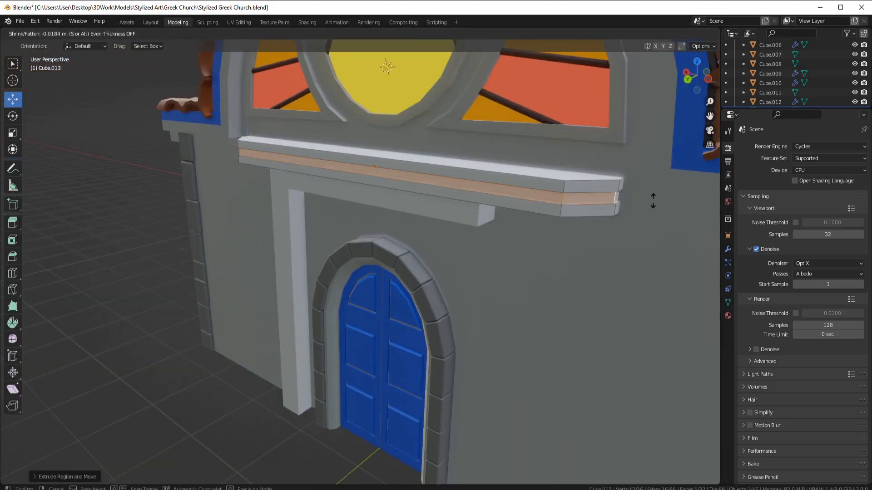
pyautogui.scroll(-4, 603, 196)
# Grow the selection around the beam's raised band and give the beam the Greek Walls Grey material
pyautogui.press('ctrl+KP_Add')
pyautogui.moveTo(538, 151); pyautogui.dragTo(590, 184, button='middle')
pyautogui.scroll(-4, 645, 202)
pyautogui.scroll(5, 576, 182)
pyautogui.click(727, 315)
pyautogui.click(743, 198)
pyautogui.write('gre')
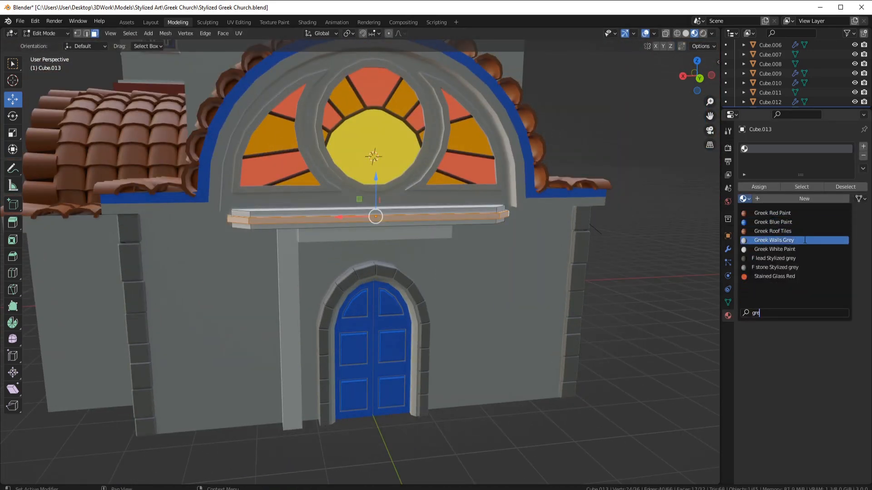
pyautogui.click(804, 240)
# Add a second material slot with Greek Red Paint and assign it to the beam's raised band
pyautogui.click(863, 146)
pyautogui.click(744, 214)
pyautogui.write('gre')
pyautogui.click(790, 229)
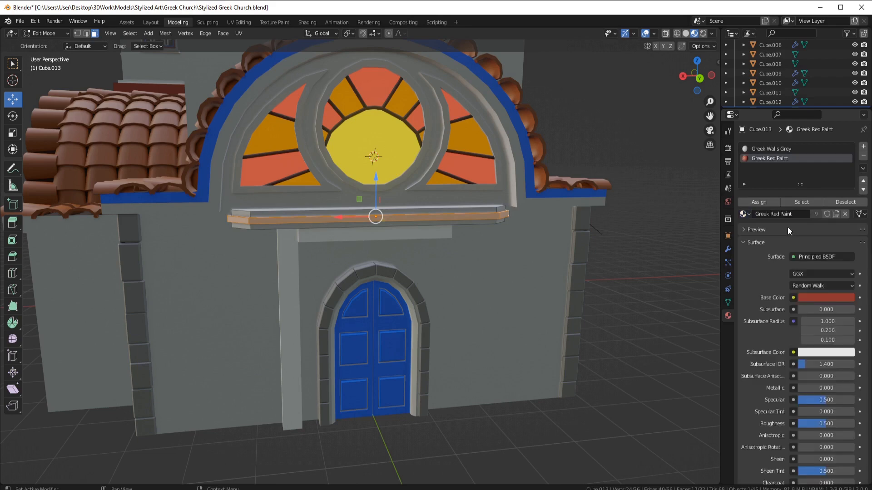
pyautogui.click(761, 202)
pyautogui.press('Tab')
# Set the origin of the pillar beside the door to the 3D cursor
pyautogui.moveTo(415, 267); pyautogui.dragTo(295, 249, button='middle')
pyautogui.click(296, 249)
pyautogui.moveTo(510, 271); pyautogui.dragTo(510, 267, button='middle')
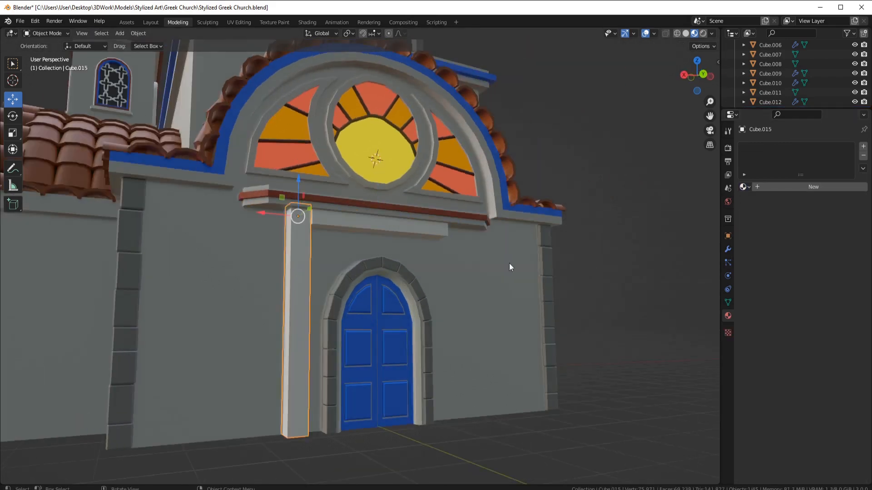
pyautogui.rightClick(524, 279)
pyautogui.click(590, 313)
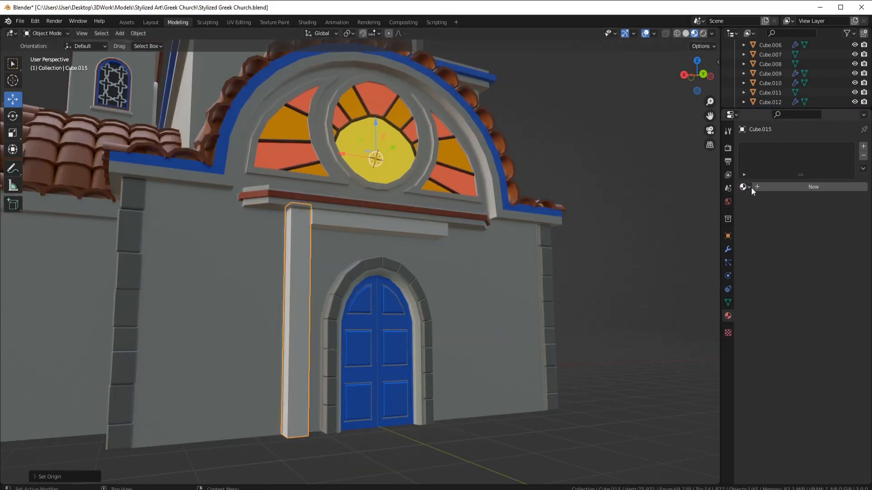
# Add a Mirror modifier to the pillar to create its counterpart on the door's other side
pyautogui.click(728, 249)
pyautogui.click(801, 146)
pyautogui.click(667, 271)
pyautogui.moveTo(500, 282); pyautogui.dragTo(481, 273, button='middle')
pyautogui.scroll(-5, 470, 262)
pyautogui.click(495, 269)
pyautogui.scroll(5, 375, 258)
# Give the mirrored door pillars the Greek Blue Paint material
pyautogui.moveTo(375, 257); pyautogui.dragTo(358, 247, button='middle')
pyautogui.click(728, 316)
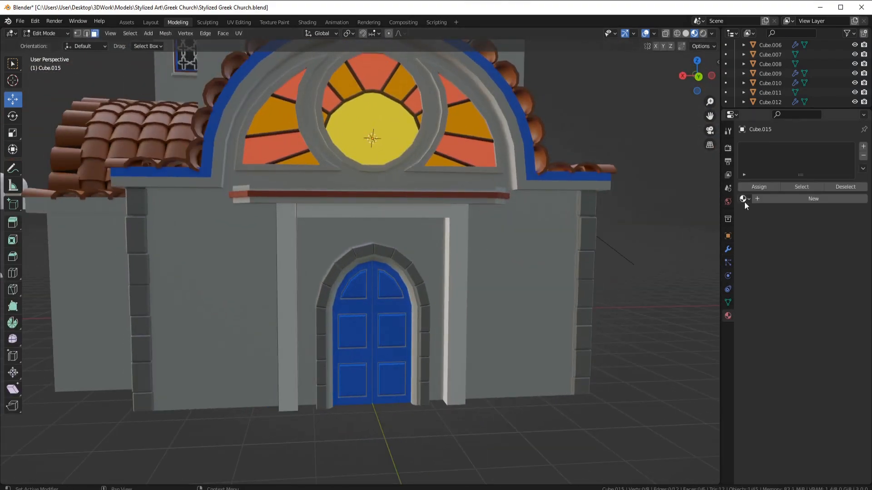
pyautogui.click(744, 201)
pyautogui.write('bl')
pyautogui.press('Return')
# Switch from the door pillars to the arched window frame on the side wall and select it as an object
pyautogui.moveTo(493, 255); pyautogui.dragTo(446, 257, button='middle')
pyautogui.scroll(-3, 363, 268)
pyautogui.moveTo(290, 267)
pyautogui.mouseDown(button='middle')
pyautogui.moveTo(350, 283)
pyautogui.moveTo(410, 224)
pyautogui.moveTo(410, 235)
pyautogui.mouseUp(button='middle')
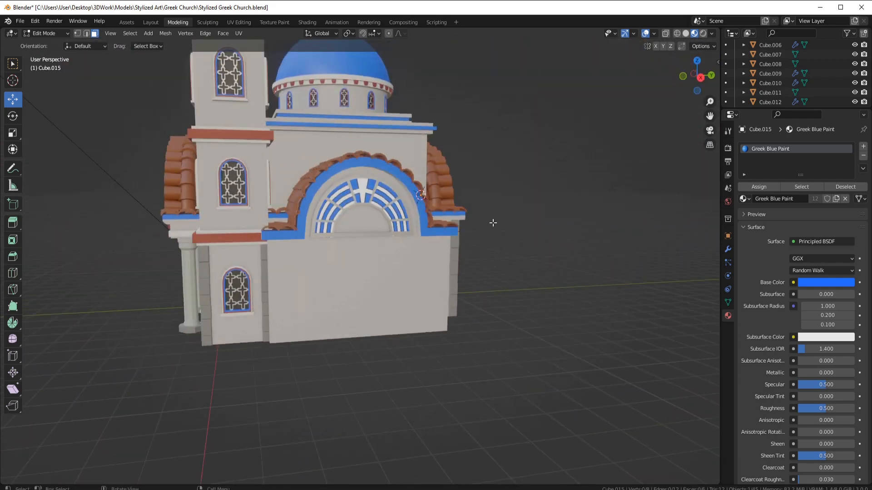
pyautogui.moveTo(493, 223); pyautogui.dragTo(492, 202, button='middle')
pyautogui.scroll(7, 386, 193)
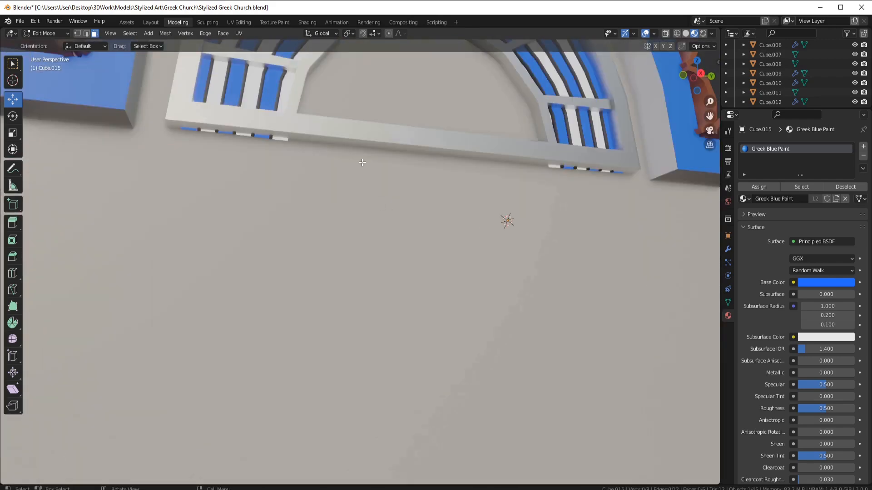
pyautogui.hotkey('alt', 'q')
pyautogui.click(397, 149)
pyautogui.moveTo(428, 119); pyautogui.dragTo(428, 126)
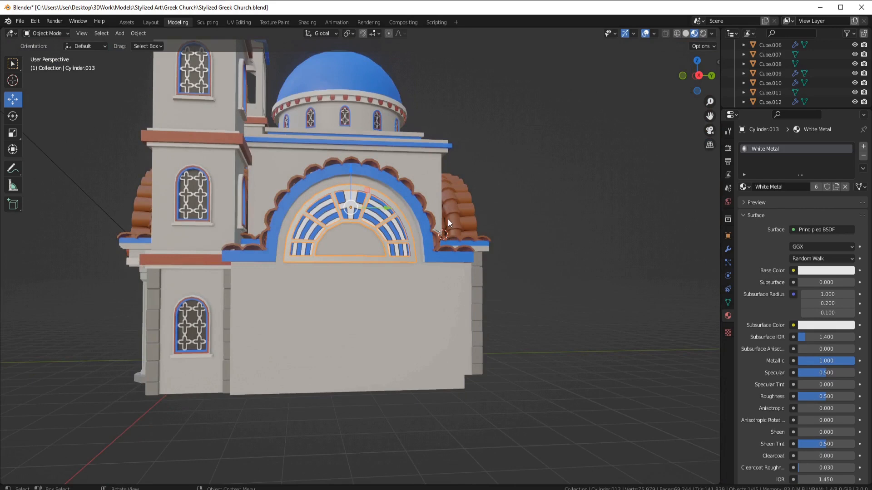
# Create a filled half-round pane from the inner opening of the side wall's arched window frame
pyautogui.scroll(-3, 448, 218)
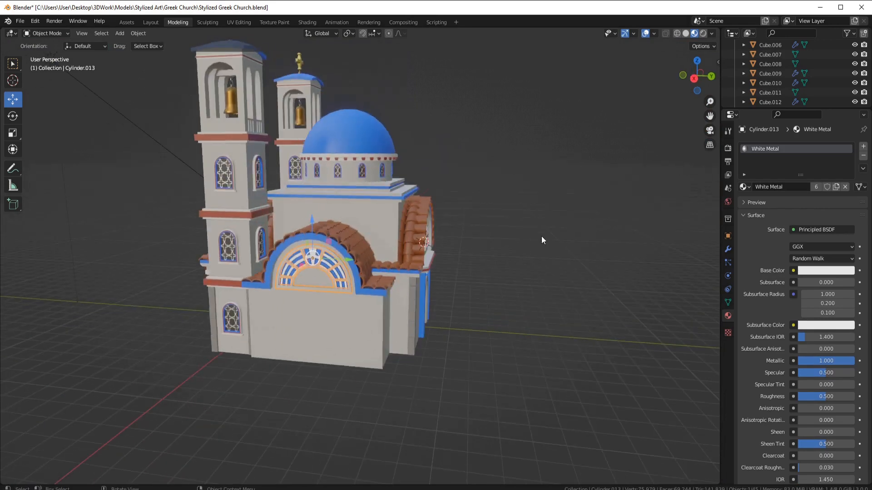
pyautogui.moveTo(617, 227); pyautogui.dragTo(390, 249, button='middle')
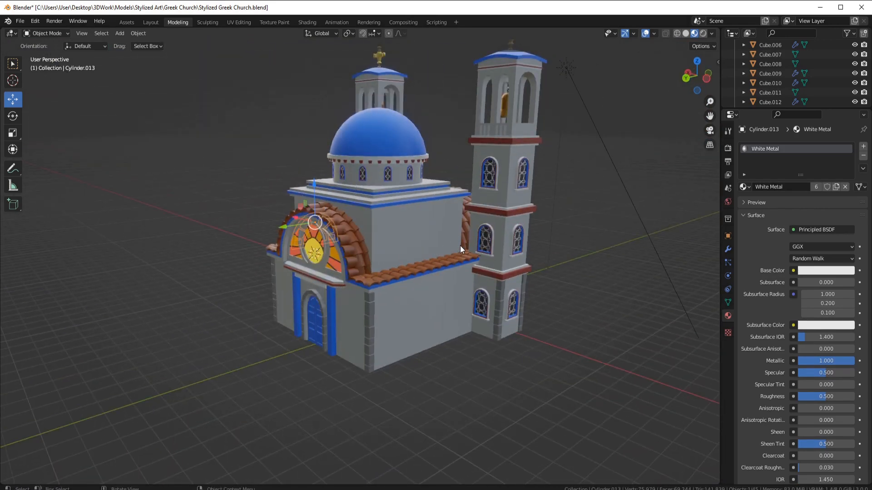
pyautogui.moveTo(252, 267); pyautogui.dragTo(411, 260, button='middle')
pyautogui.scroll(7, 418, 259)
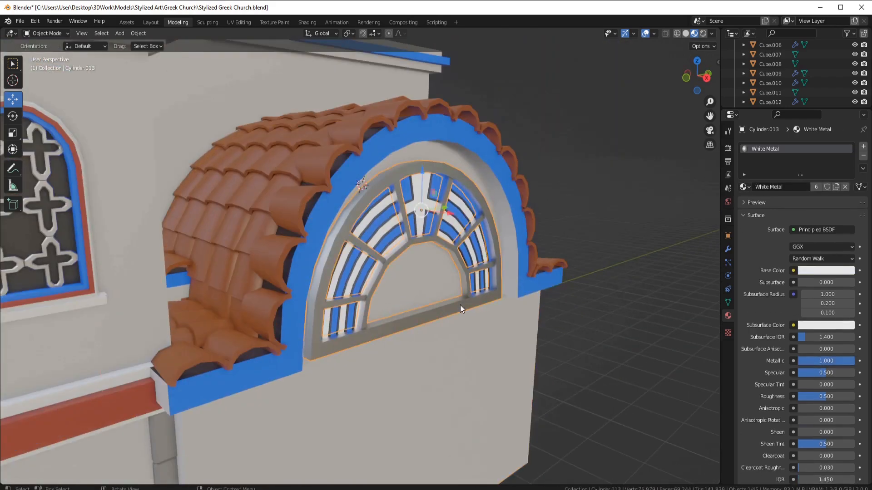
pyautogui.press('Tab')
pyautogui.scroll(3, 467, 291)
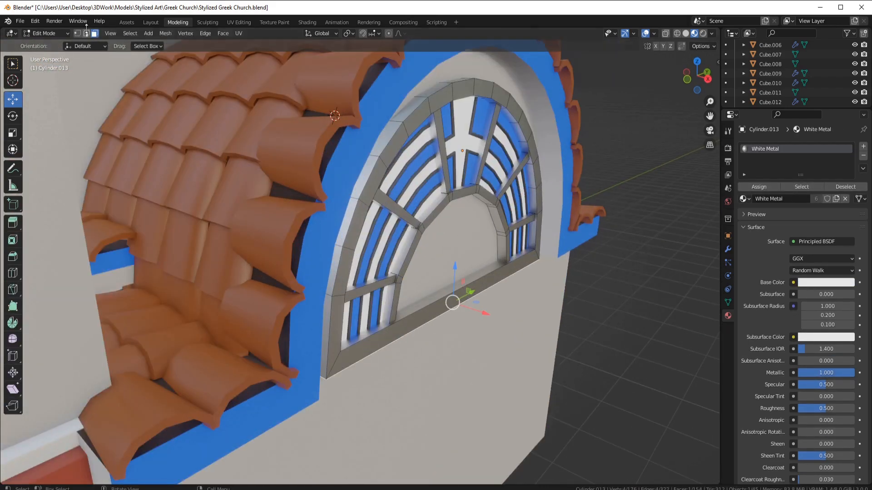
pyautogui.press('f')
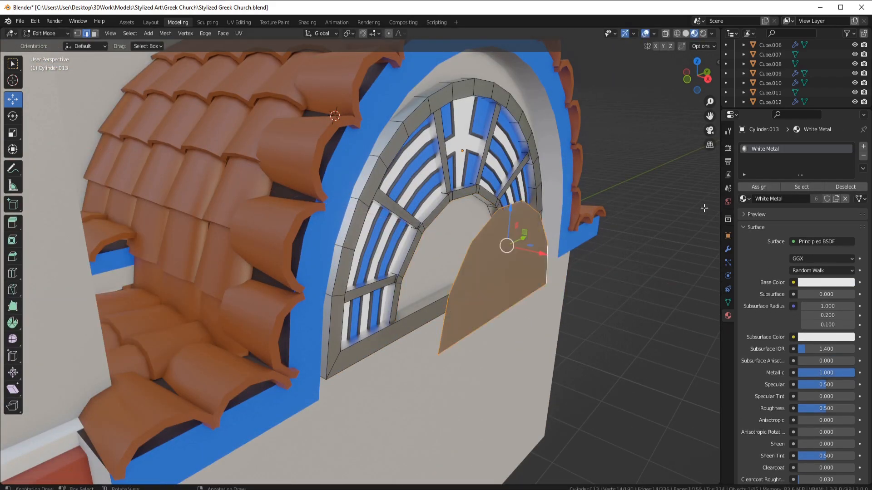
# Assign a second material slot with Stained Glass Yellow to the half-round pane and move the pane into the window opening
pyautogui.click(862, 147)
pyautogui.click(745, 214)
pyautogui.write('sta')
pyautogui.click(777, 264)
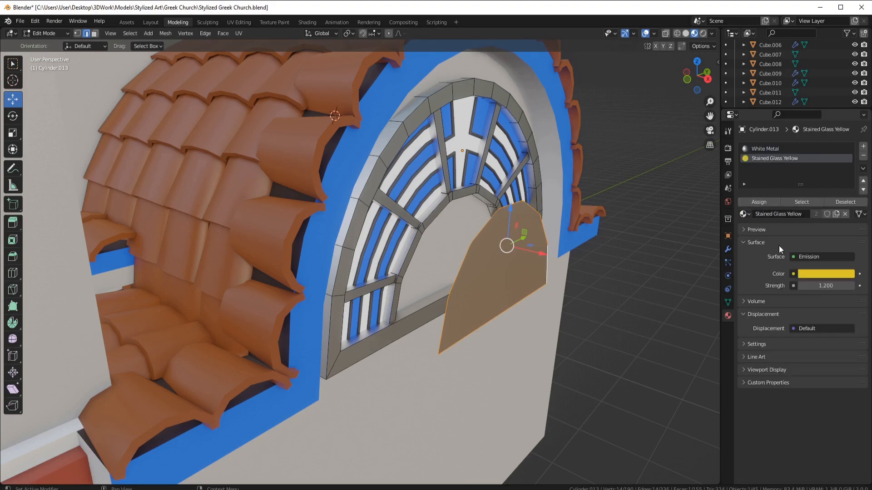
pyautogui.moveTo(545, 256); pyautogui.dragTo(522, 257, button='middle')
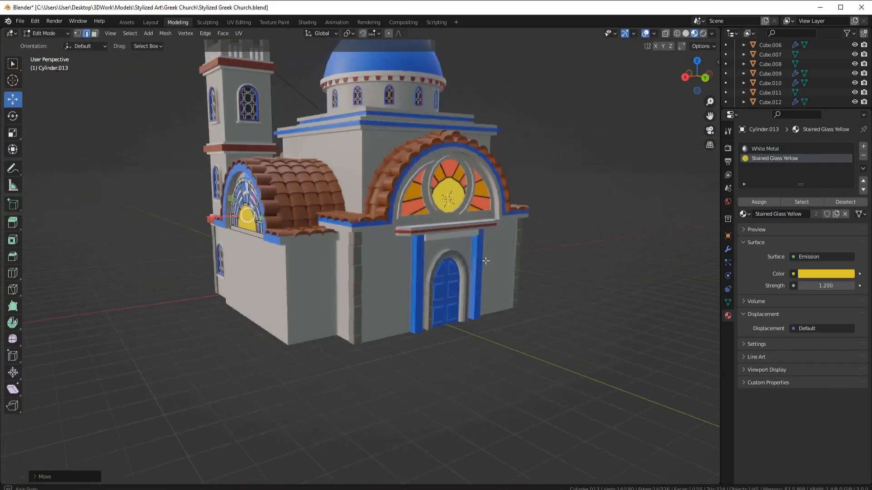
pyautogui.moveTo(486, 261); pyautogui.dragTo(434, 271, button='middle')
# Leave editing of the arched window frame and save the church file
pyautogui.press('Tab')
pyautogui.moveTo(522, 265); pyautogui.dragTo(498, 262, button='middle')
pyautogui.click(497, 263)
pyautogui.click(20, 21)
pyautogui.click(57, 84)
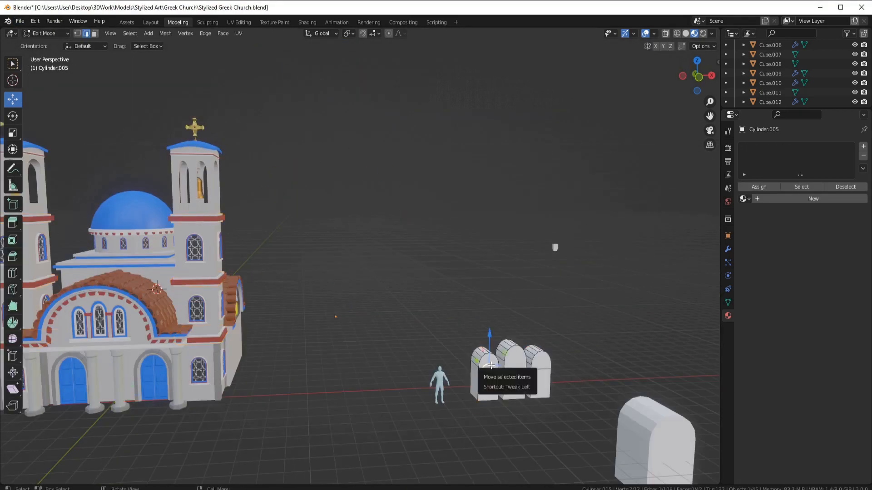
# Place a separate, rotated copy of an arched cutter block on the side wall, below the front end of the arched window
pyautogui.rightClick(324, 370)
pyautogui.click(356, 366)
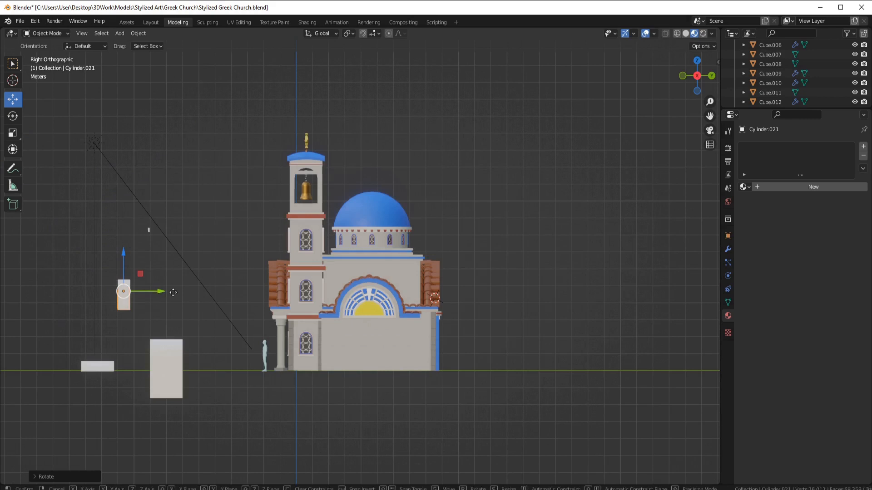
pyautogui.moveTo(173, 292); pyautogui.dragTo(387, 292)
pyautogui.scroll(4, 363, 349)
pyautogui.moveTo(326, 196); pyautogui.dragTo(337, 290)
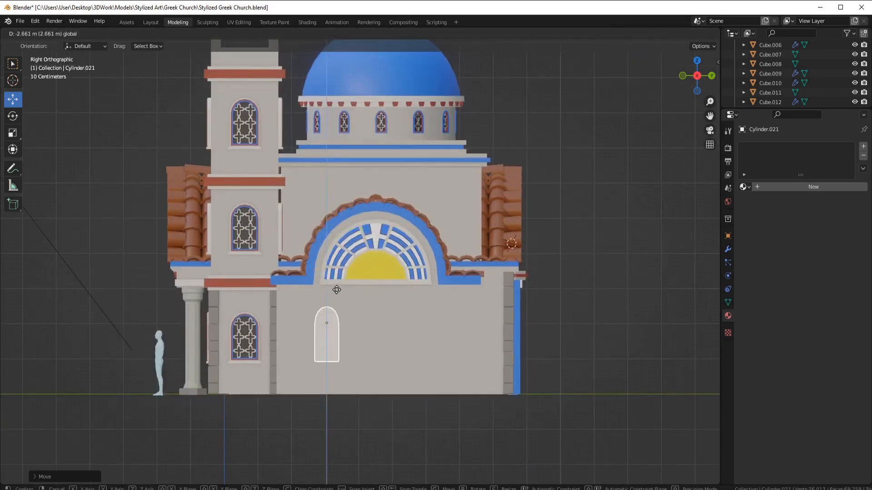
# Add a cube at the arched window frame's centre and lower it to ground level as the side door's block-out
pyautogui.click(424, 279)
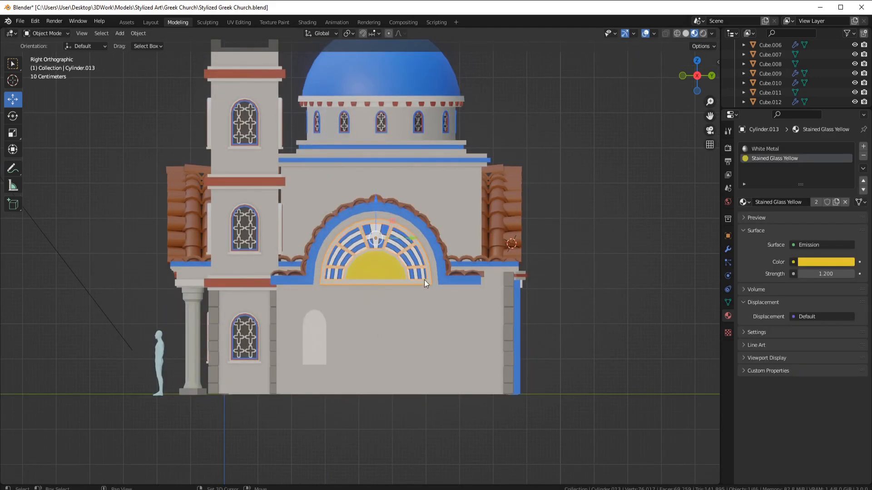
pyautogui.hotkey('shift', 's')
pyautogui.click(417, 321)
pyautogui.hotkey('shift', 'a')
pyautogui.moveTo(392, 297)
pyautogui.click(446, 307)
pyautogui.moveTo(375, 198); pyautogui.dragTo(379, 320)
# Move the human reference in front of the door cube and narrow the cube along Y to suit the figure
pyautogui.click(159, 359)
pyautogui.press('g')
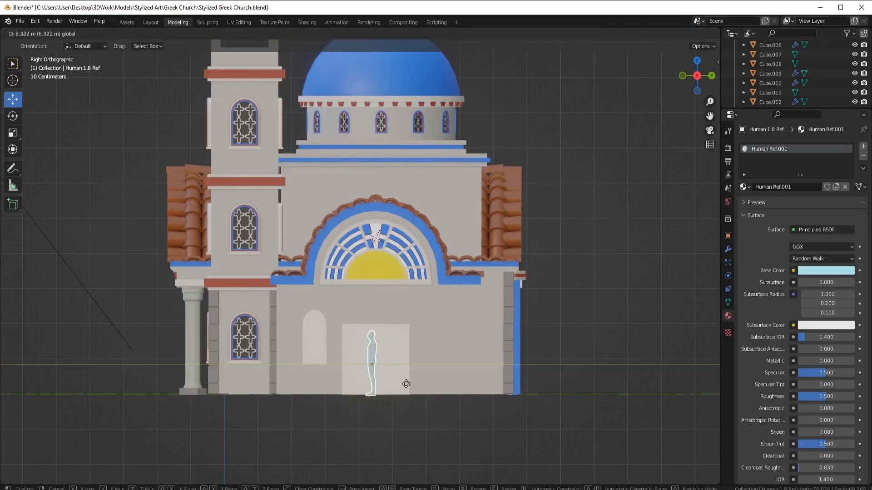
pyautogui.moveTo(408, 364); pyautogui.dragTo(414, 365)
pyautogui.click(401, 373)
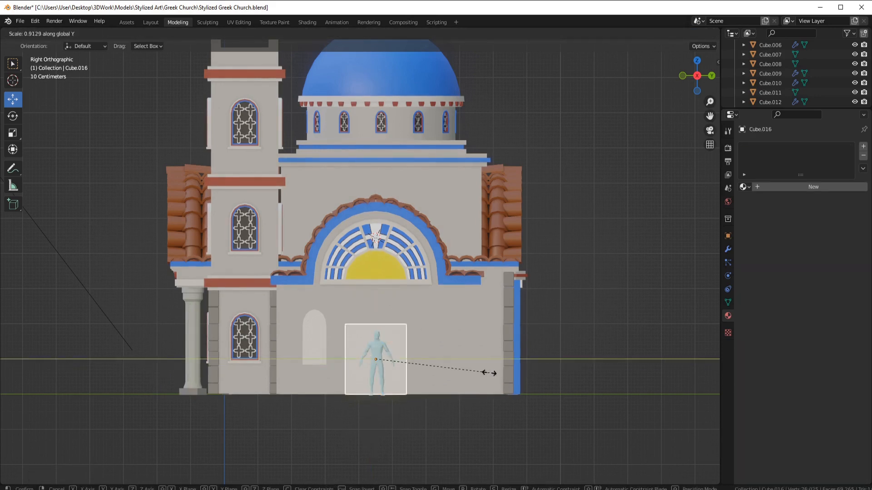
pyautogui.click(468, 373)
# Mirror the arched window cutter to the door's other side, using the 3D cursor at the cube's centre as its origin
pyautogui.hotkey('shift', 's')
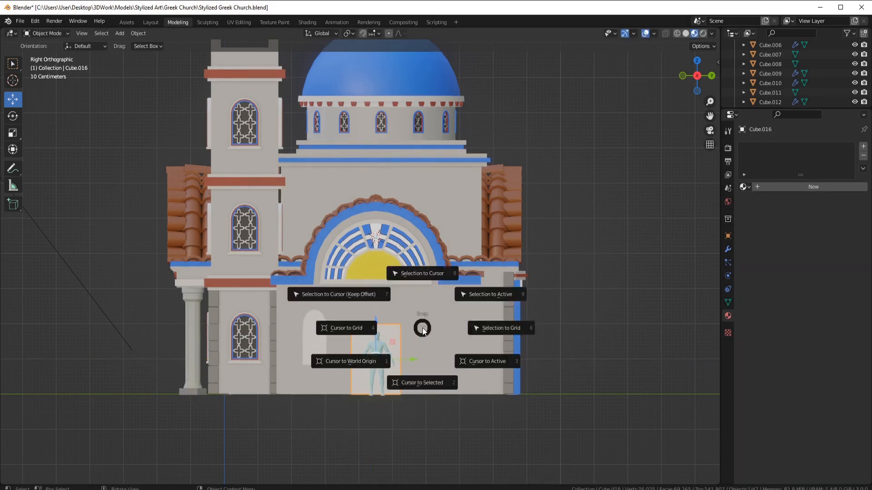
pyautogui.click(457, 361)
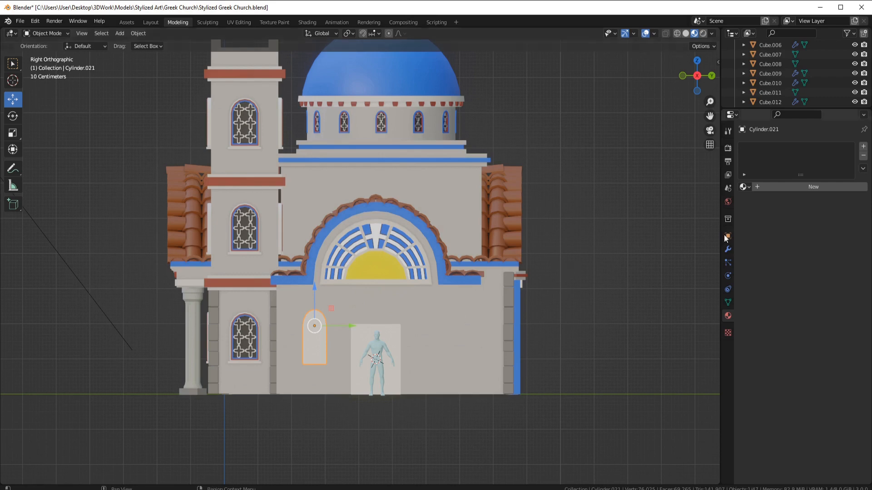
pyautogui.rightClick(436, 328)
pyautogui.moveTo(436, 329)
pyautogui.click(492, 349)
pyautogui.click(762, 147)
pyautogui.click(691, 257)
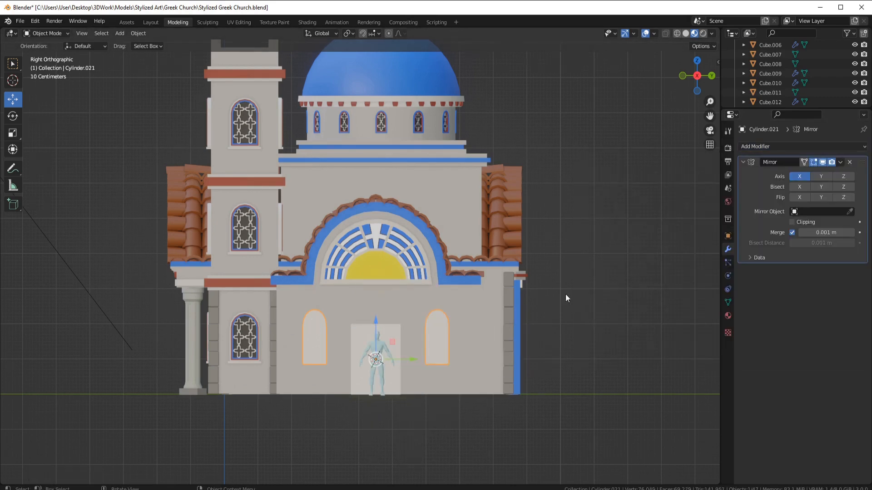
# Adjust the mirrored window cutters' depth along X and position them partly inside the side wall
pyautogui.moveTo(565, 294); pyautogui.dragTo(499, 329, button='middle')
pyautogui.moveTo(475, 350); pyautogui.dragTo(570, 330)
pyautogui.moveTo(640, 409); pyautogui.dragTo(612, 431, button='middle')
pyautogui.press('s')
pyautogui.press('y')
pyautogui.press('x')
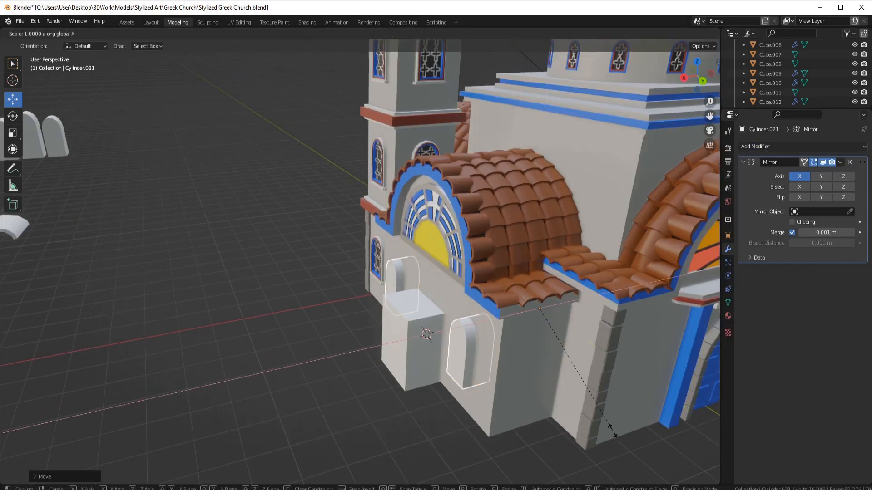
pyautogui.click(506, 317)
pyautogui.moveTo(506, 317); pyautogui.dragTo(430, 337)
pyautogui.scroll(-2, 457, 320)
pyautogui.moveTo(429, 336); pyautogui.dragTo(435, 318, button='middle')
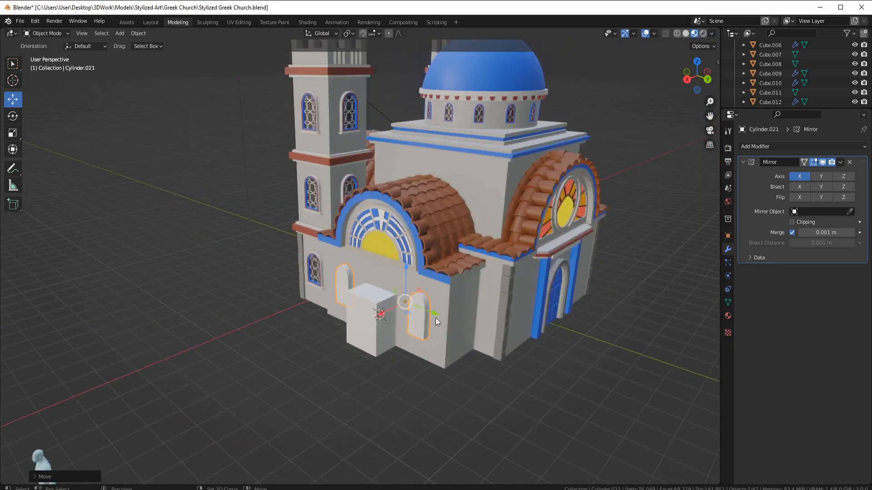
# Duplicate the arched cutter geometry and move the copy to the height of the main block's upper wall
pyautogui.press('Tab')
pyautogui.press('Tab')
pyautogui.press('Tab')
pyautogui.press('l')
pyautogui.scroll(-2, 342, 291)
pyautogui.moveTo(347, 290); pyautogui.dragTo(321, 281, button='middle')
pyautogui.hotkey('shift', 'd')
pyautogui.moveTo(318, 295); pyautogui.dragTo(529, 218)
pyautogui.moveTo(529, 222); pyautogui.dragTo(421, 296, button='middle')
pyautogui.press('ctrl+KP_3')
pyautogui.scroll(5, 397, 346)
pyautogui.moveTo(391, 267); pyautogui.dragTo(430, 273)
# Complete a row of four arched cutters and set them into the main block's upper side wall
pyautogui.scroll(3, 473, 289)
pyautogui.scroll(-5, 482, 301)
pyautogui.moveTo(430, 272); pyautogui.dragTo(470, 295, button='middle')
pyautogui.press('l')
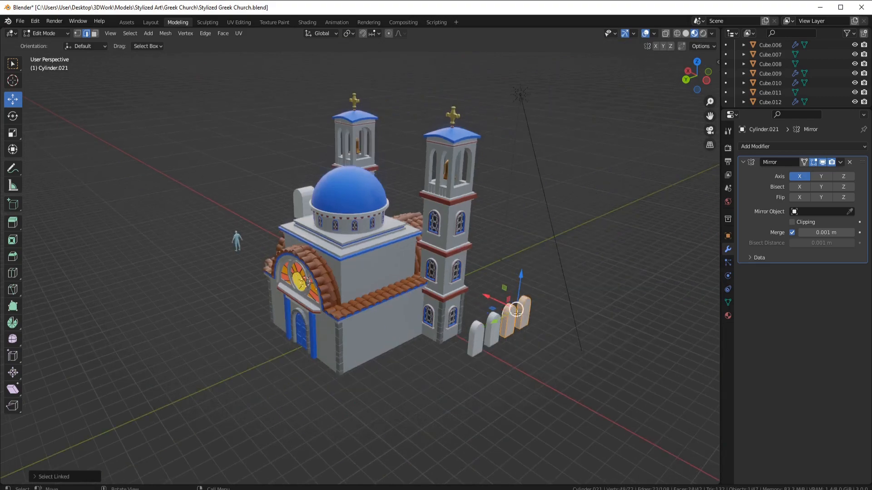
pyautogui.moveTo(488, 298); pyautogui.dragTo(365, 242)
pyautogui.scroll(4, 409, 259)
pyautogui.moveTo(459, 272); pyautogui.dragTo(454, 254, button='middle')
pyautogui.press('Tab')
# Apply the church main block's transforms and set its origin to its geometry
pyautogui.click(390, 269)
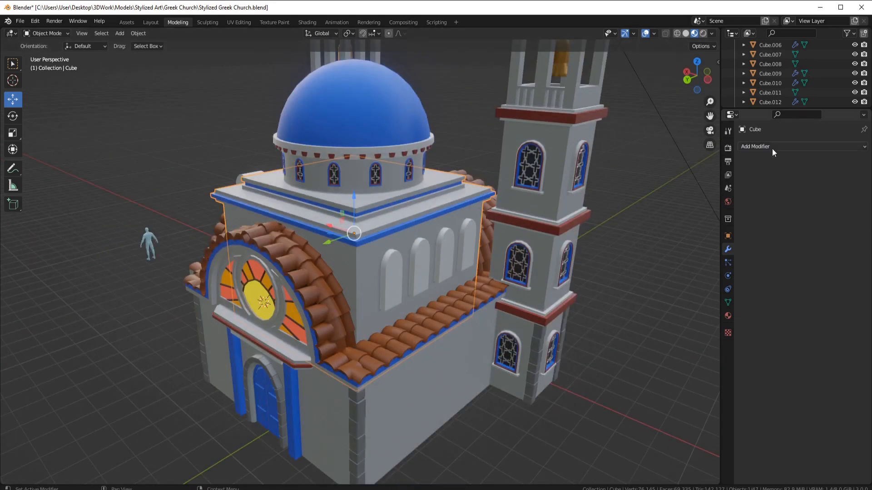
pyautogui.hotkey('ctrl', 'a')
pyautogui.click(459, 234)
pyautogui.rightClick(460, 234)
pyautogui.moveTo(460, 235)
pyautogui.click(516, 246)
# Cut the four arched recesses into the upper wall with a Boolean Difference modifier and delete the cutters
pyautogui.click(768, 147)
pyautogui.click(699, 200)
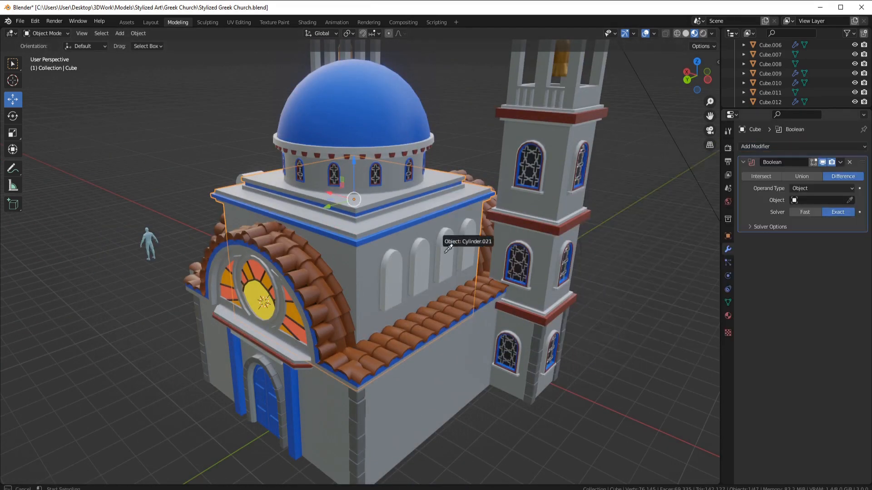
pyautogui.press('Delete')
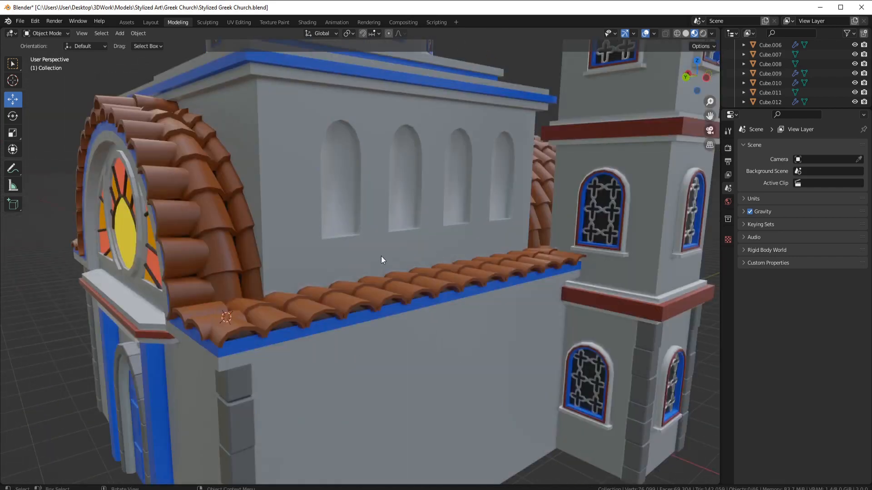
# Apply the vaulted side wing's transforms and set its origin to its geometry
pyautogui.moveTo(381, 256); pyautogui.dragTo(480, 260, button='middle')
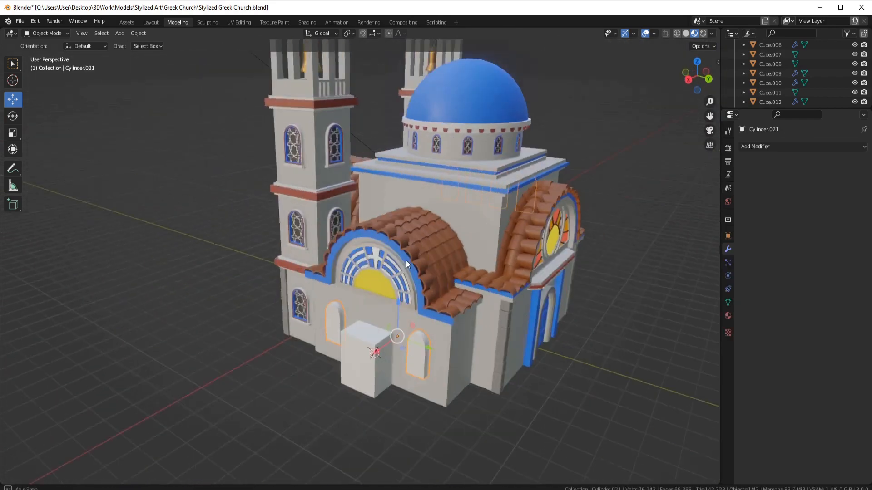
pyautogui.moveTo(406, 261); pyautogui.dragTo(386, 250, button='middle')
pyautogui.click(484, 306)
pyautogui.hotkey('ctrl', 'a')
pyautogui.click(484, 306)
pyautogui.rightClick(484, 306)
pyautogui.moveTo(487, 306)
pyautogui.click(540, 317)
# Add a Boolean modifier to the side wing and cut the two arched recesses with the mirrored cutters
pyautogui.click(767, 147)
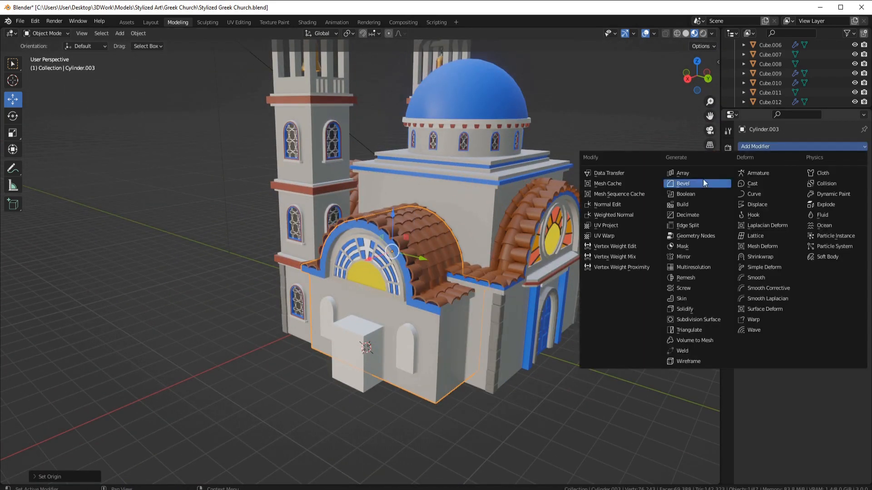
pyautogui.click(686, 194)
pyautogui.click(849, 200)
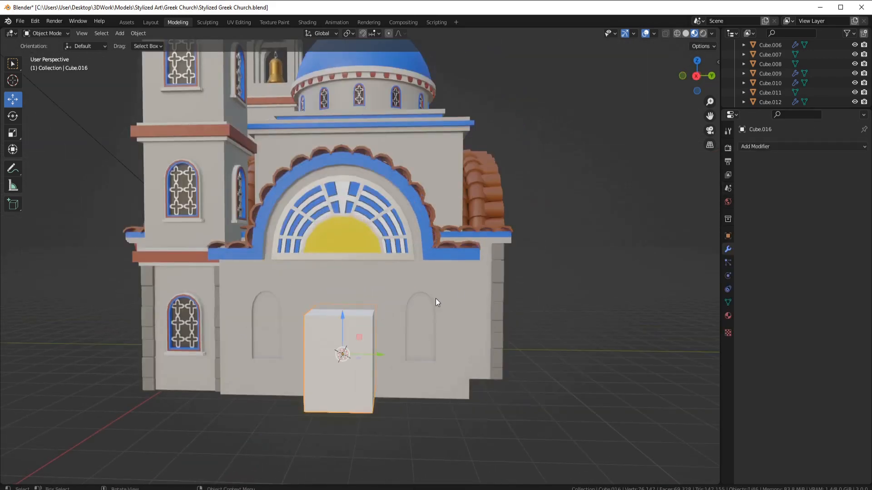
# Duplicate the door cube's outer face, move it outward along X, and divide it with one vertical and two horizontal loop cuts
pyautogui.moveTo(437, 301); pyautogui.dragTo(451, 313, button='middle')
pyautogui.press('Tab')
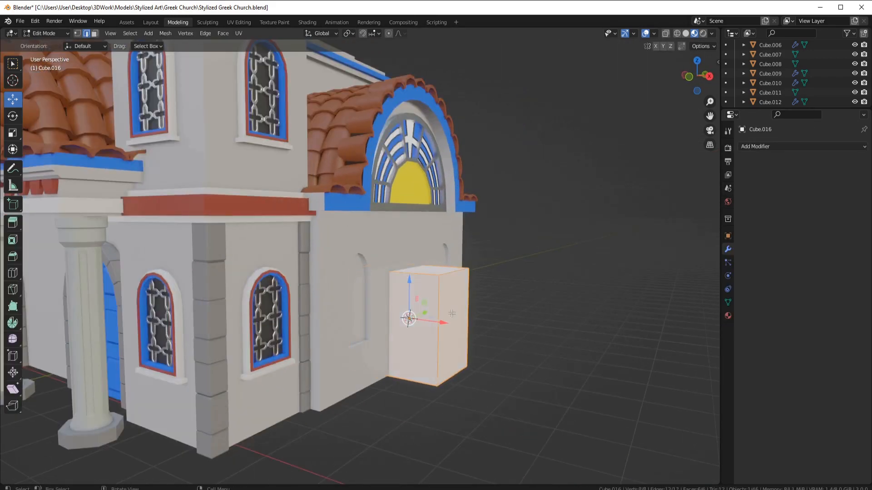
pyautogui.hotkey('shift', 'd')
pyautogui.rightClick(476, 324)
pyautogui.moveTo(475, 324); pyautogui.dragTo(563, 332)
pyautogui.moveTo(447, 309); pyautogui.dragTo(377, 303, button='middle')
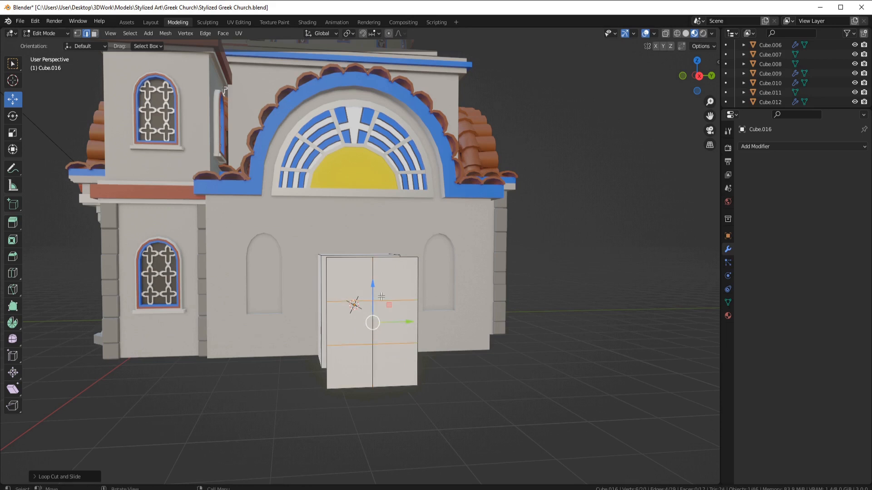
# Delete the original door cube behind the divided panel
pyautogui.moveTo(534, 276); pyautogui.dragTo(565, 285, button='middle')
pyautogui.click(418, 284)
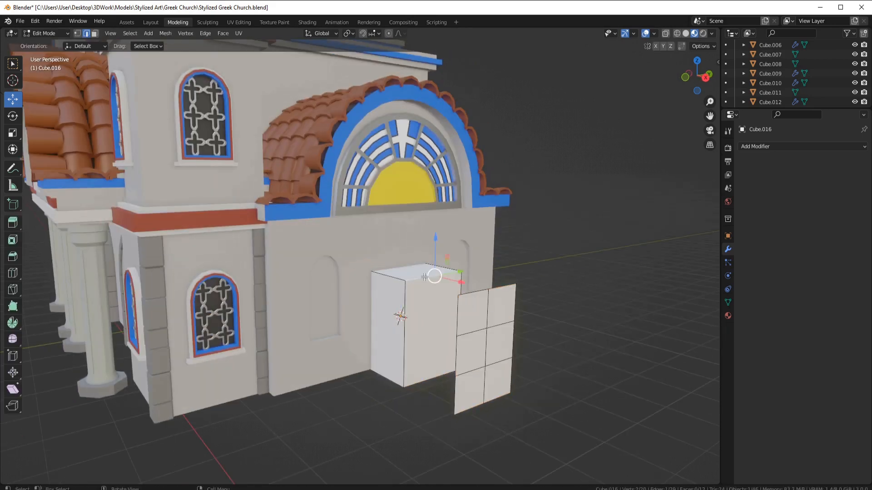
pyautogui.press('l')
pyautogui.press('x')
pyautogui.click(417, 284)
# Apply the door panel's transforms and set its origin to its geometry
pyautogui.press('Tab')
pyautogui.hotkey('ctrl', 'a')
pyautogui.click(486, 317)
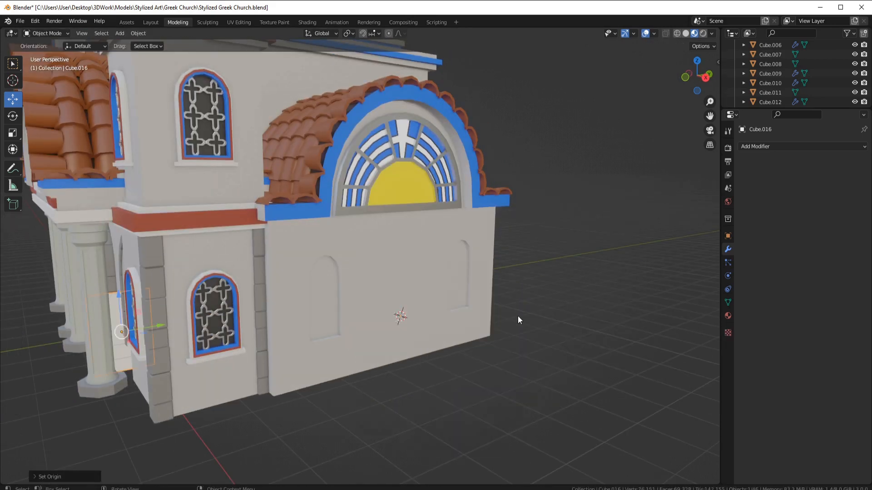
pyautogui.rightClick(517, 315)
pyautogui.click(565, 330)
# Bevel the door panel's dividing edges into strips and inset the six panel faces by about 0.09 m
pyautogui.press('Tab')
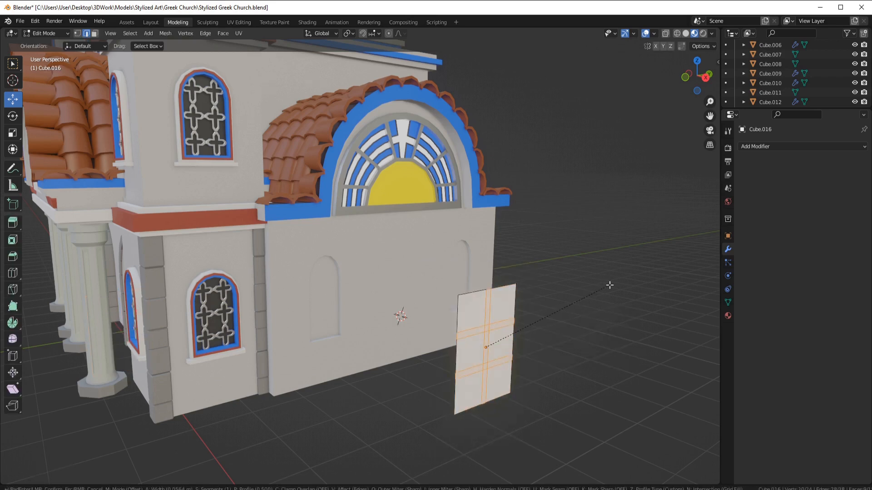
pyautogui.scroll(4, 490, 313)
pyautogui.moveTo(541, 323); pyautogui.dragTo(454, 337, button='middle')
pyautogui.click(95, 33)
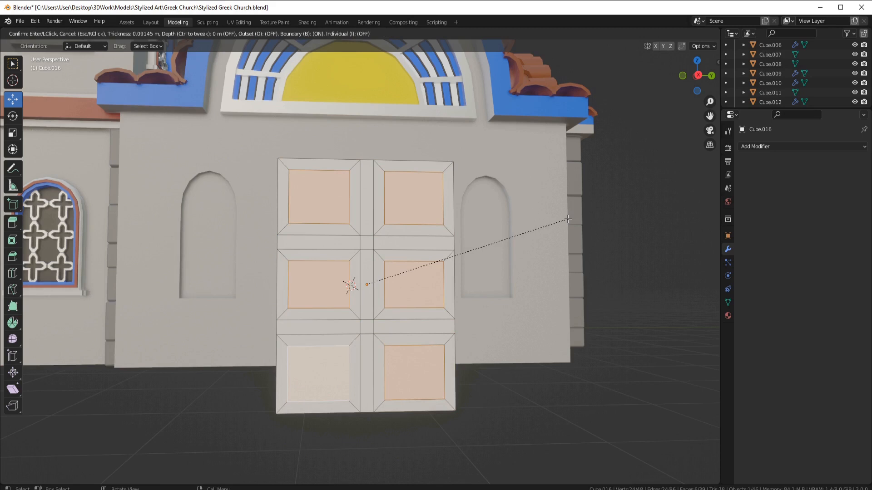
# Select the whole linked door panel and extrude it to give the door thickness
pyautogui.moveTo(335, 243); pyautogui.dragTo(259, 247, button='middle')
pyautogui.hotkey('ctrl', 'l')
pyautogui.press('e')
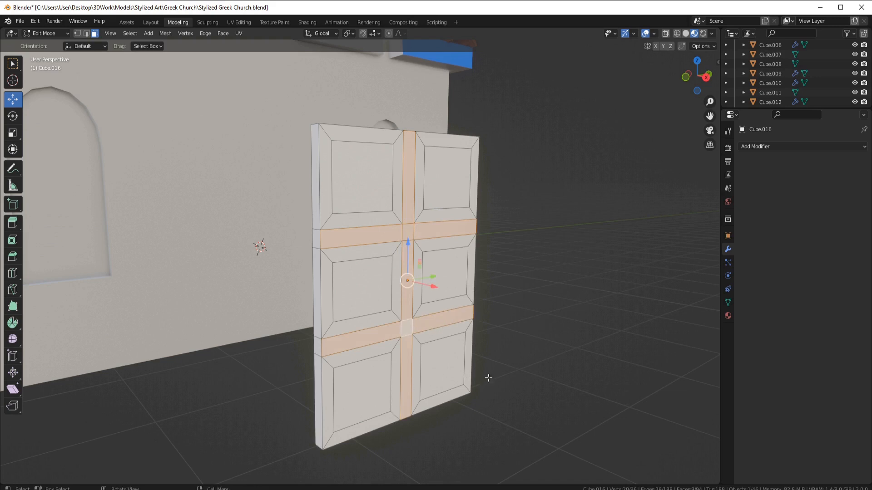
# Extrude the door's dividing strips and pull the six inner panel faces outward by about 0.03 m
pyautogui.press('e')
pyautogui.click(451, 377)
pyautogui.click(372, 282)
pyautogui.moveTo(412, 381); pyautogui.dragTo(481, 370, button='middle')
pyautogui.moveTo(605, 254); pyautogui.dragTo(613, 255)
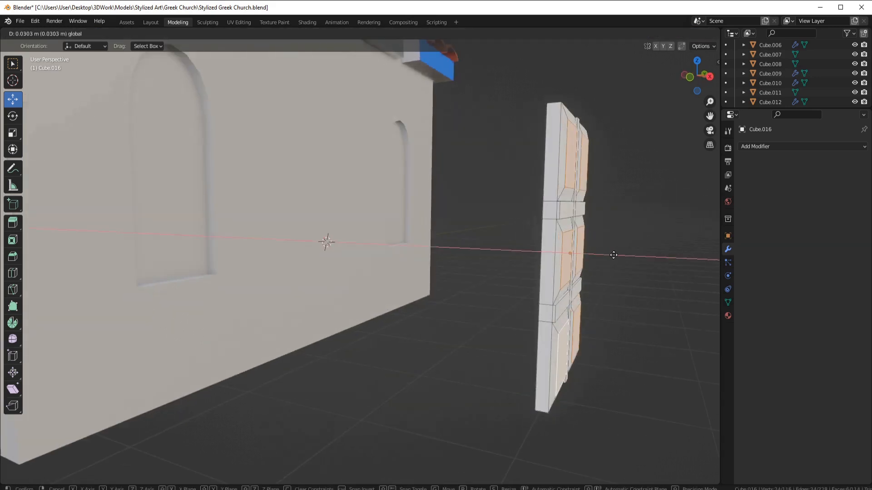
# Inset the six panel faces again and extrude them about 0.03 m inward as recesses
pyautogui.moveTo(575, 205); pyautogui.dragTo(496, 189, button='middle')
pyautogui.press('i')
pyautogui.click(474, 255)
pyautogui.moveTo(475, 259); pyautogui.dragTo(534, 277, button='middle')
pyautogui.press('e')
pyautogui.click(583, 317)
pyautogui.moveTo(583, 316); pyautogui.dragTo(511, 289, button='middle')
pyautogui.click(640, 181)
pyautogui.press('e')
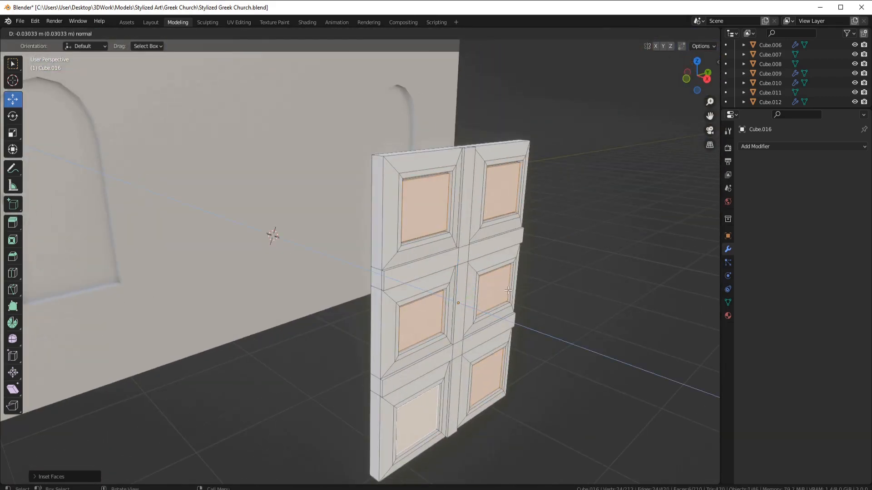
# Scale the six recessed panel faces, each about its own individual origin
pyautogui.press('s')
pyautogui.press('Escape')
pyautogui.click(354, 33)
pyautogui.click(372, 75)
pyautogui.press('s')
pyautogui.click(596, 191)
pyautogui.press('Tab')
pyautogui.moveTo(596, 190); pyautogui.dragTo(372, 179, button='middle')
pyautogui.press('Tab')
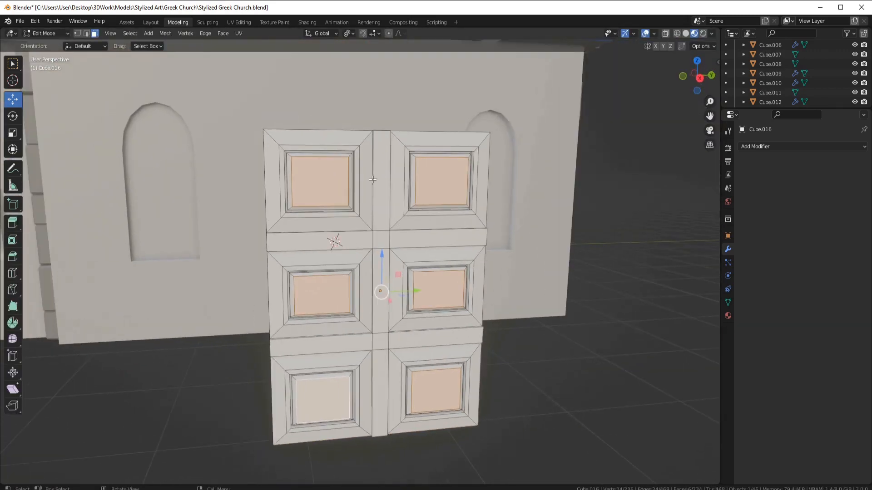
# Cut the door's upright centre strip lengthwise and split one linked half off as a separate leaf
pyautogui.click(384, 179)
pyautogui.rightClick(382, 187)
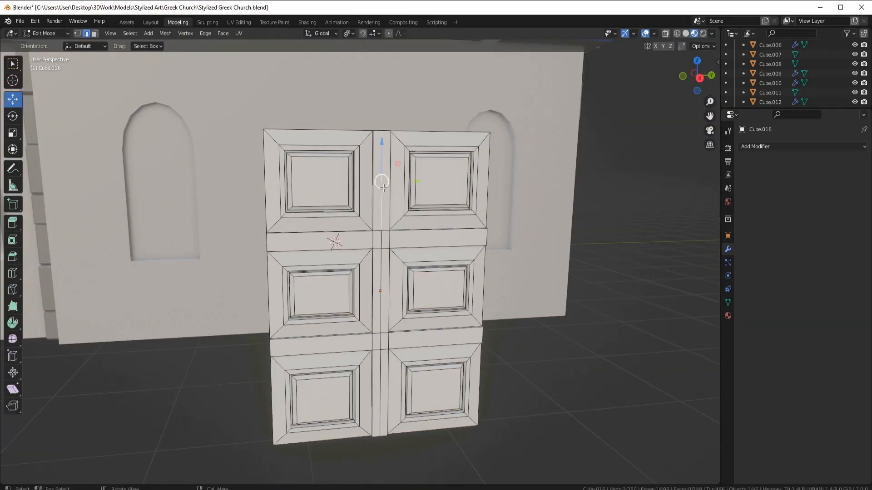
pyautogui.press('3')
pyautogui.click(438, 180)
pyautogui.press('l')
pyautogui.press('y')
pyautogui.press('g')
pyautogui.rightClick(532, 141)
# Assign the Greek Blue Paint material to the whole door
pyautogui.press('a')
pyautogui.press('KP_1')
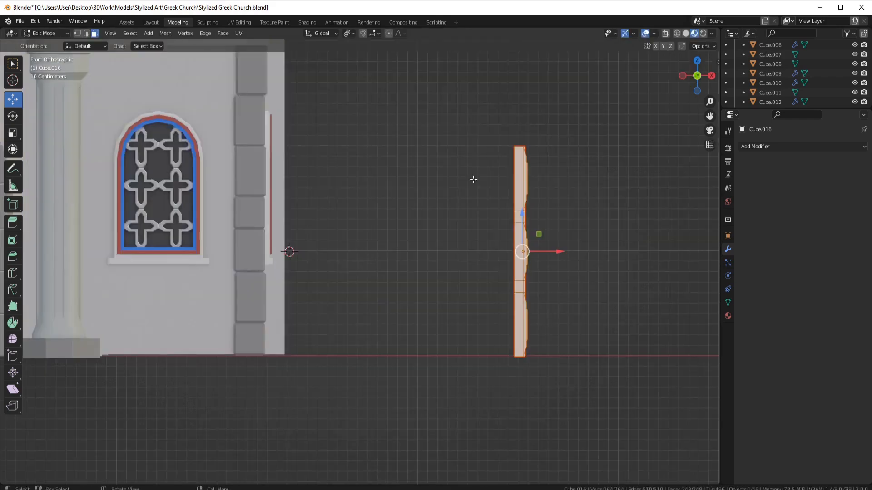
pyautogui.press('KP_3')
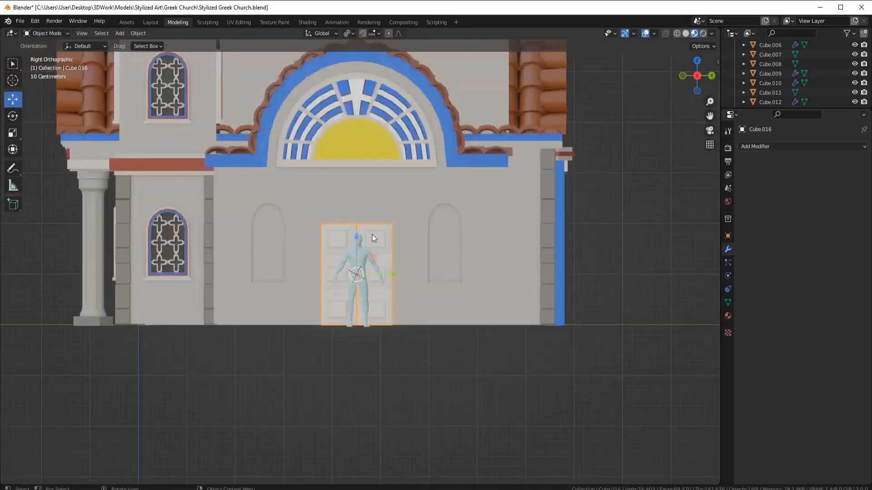
pyautogui.click(801, 147)
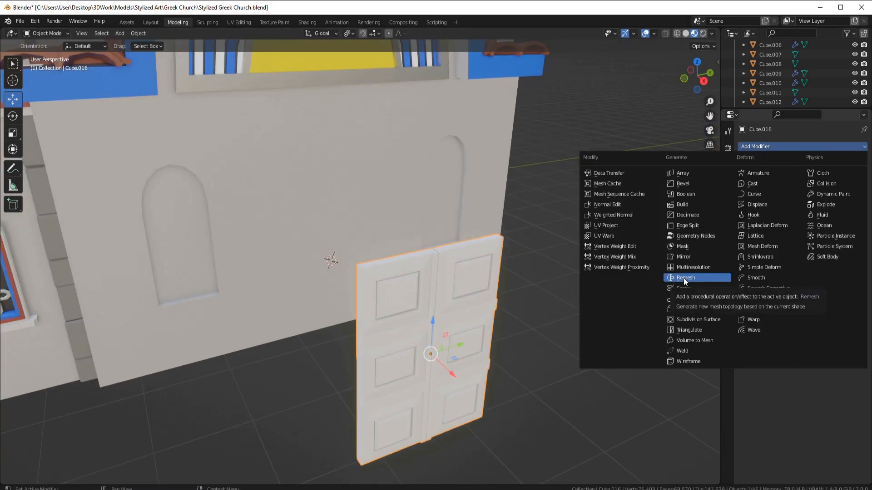
pyautogui.click(728, 315)
pyautogui.click(743, 187)
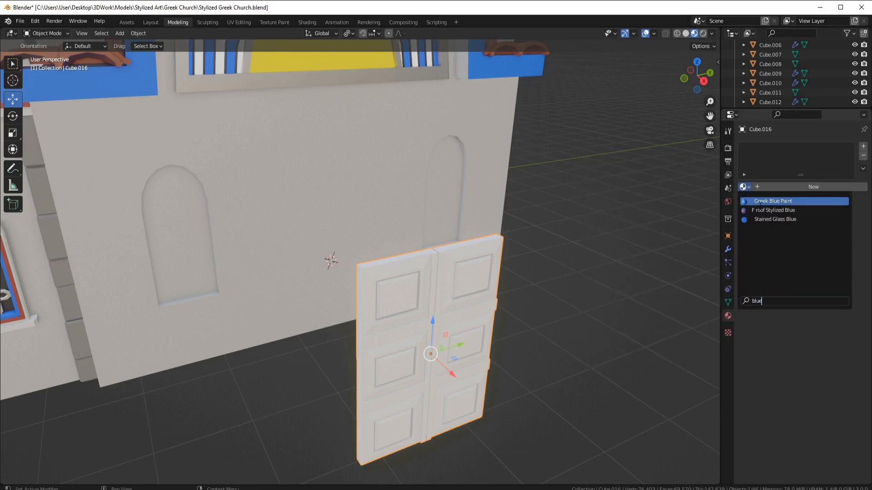
pyautogui.click(760, 204)
# Move the blue door against the side wing's wall between the two arched recesses
pyautogui.scroll(-4, 484, 323)
pyautogui.moveTo(457, 338); pyautogui.dragTo(357, 280)
pyautogui.moveTo(485, 274)
pyautogui.mouseDown(button='middle')
pyautogui.moveTo(551, 253)
pyautogui.moveTo(475, 267)
pyautogui.moveTo(486, 255)
pyautogui.moveTo(513, 266)
pyautogui.mouseUp(button='middle')
pyautogui.click(551, 252)
pyautogui.scroll(-4, 476, 267)
pyautogui.scroll(4, 389, 263)
# Duplicate the door's outer top and side faces and place the copy in front of it as a frame strip
pyautogui.click(389, 264)
pyautogui.press('Tab')
pyautogui.scroll(3, 389, 263)
pyautogui.moveTo(389, 263); pyautogui.dragTo(396, 149, button='middle')
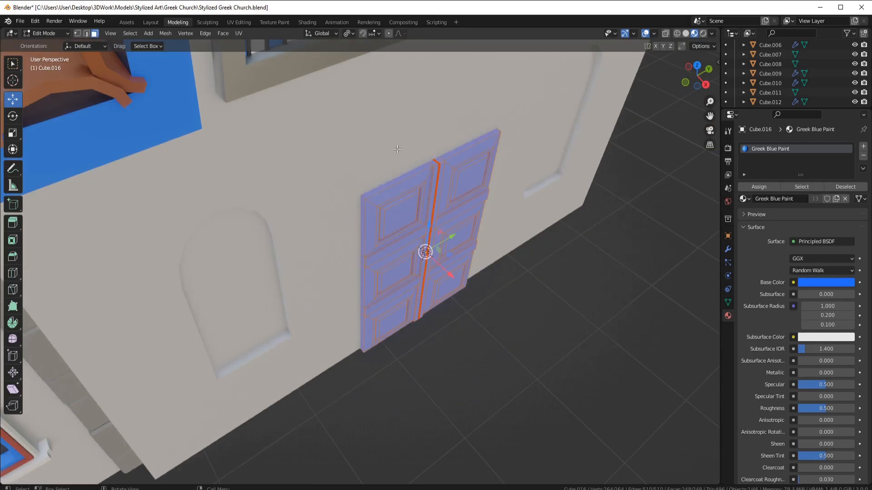
pyautogui.click(398, 178)
pyautogui.keyDown('shift'); pyautogui.click(466, 146); pyautogui.keyUp('shift')
pyautogui.moveTo(411, 215); pyautogui.dragTo(415, 188, button='middle')
pyautogui.keyDown('ctrl'); pyautogui.click(362, 367); pyautogui.keyUp('ctrl')
pyautogui.moveTo(362, 367); pyautogui.dragTo(394, 269, button='middle')
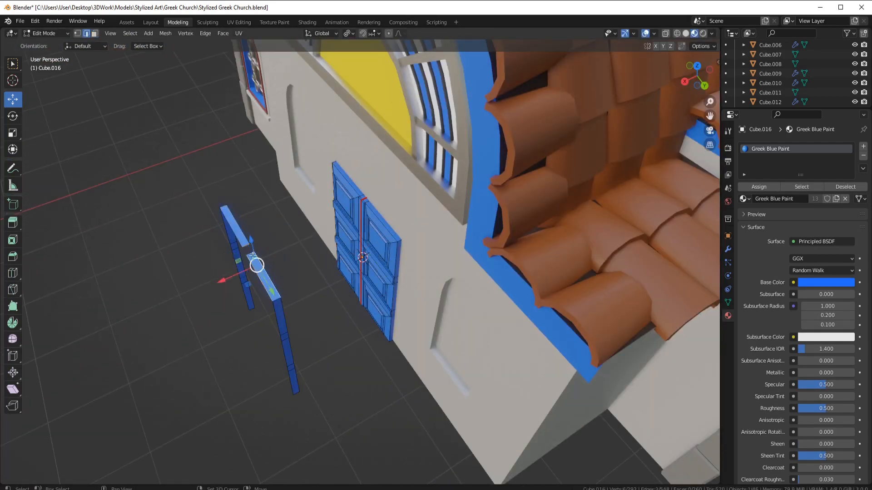
# Simplify the frame strip with Limited Dissolve and add evenly spaced loop cuts across its top and legs
pyautogui.moveTo(266, 239); pyautogui.dragTo(398, 280, button='middle')
pyautogui.press('l')
pyautogui.hotkey('ctrl', 'e')
pyautogui.press('x')
pyautogui.click(400, 352)
pyautogui.hotkey('ctrl', 'r')
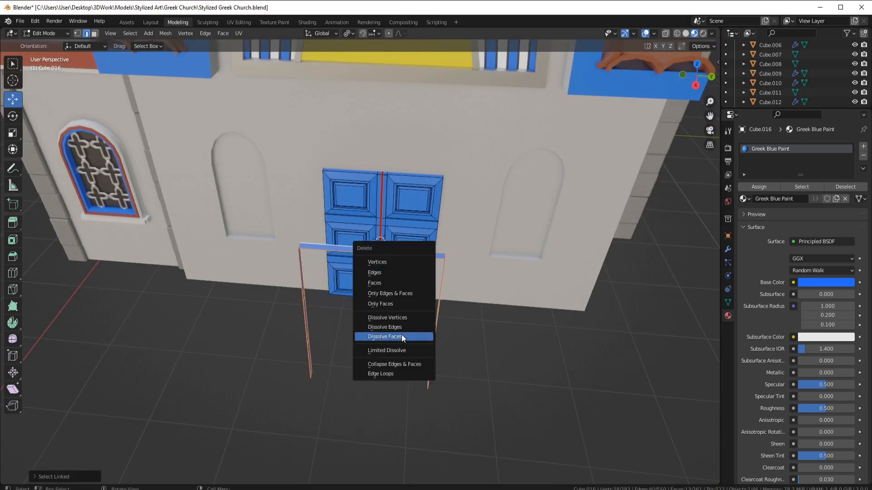
pyautogui.click(372, 252)
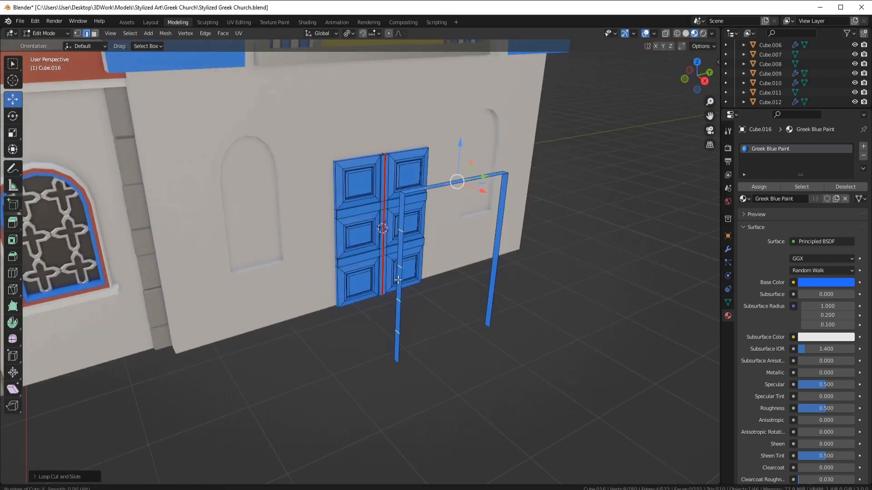
# Deepen the linked frame strip by scaling it about 1.12 along the global X axis
pyautogui.moveTo(498, 248); pyautogui.dragTo(314, 212, button='middle')
pyautogui.press('l')
pyautogui.press('s')
pyautogui.press('y')
pyautogui.press('x')
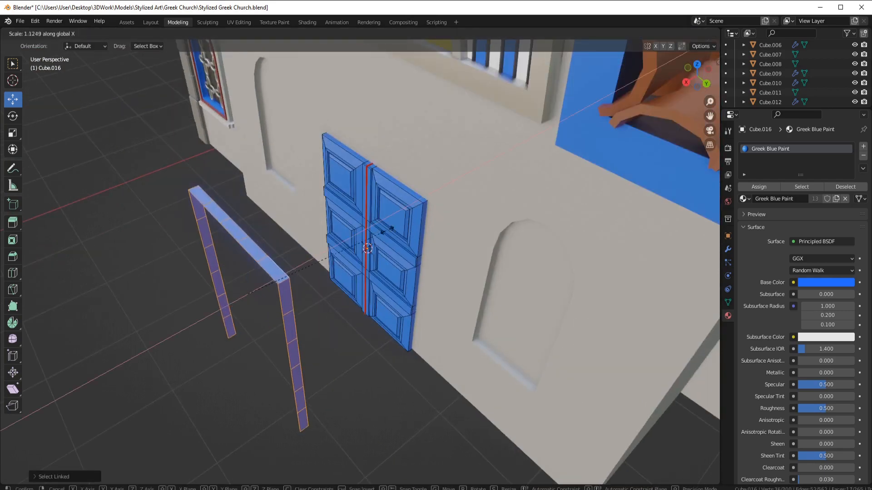
pyautogui.click(389, 227)
pyautogui.moveTo(389, 228); pyautogui.dragTo(410, 218, button='middle')
# Separate the frame strip into its own object, apply its transforms and set its origin to its geometry
pyautogui.click(728, 249)
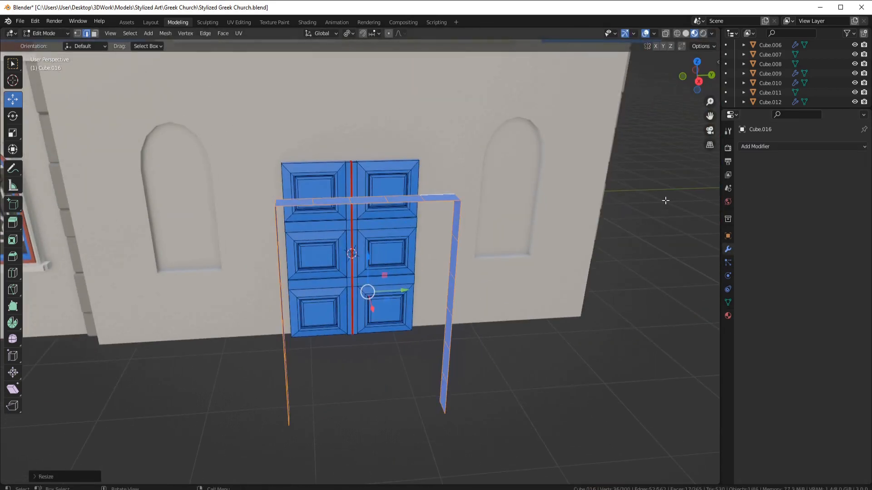
pyautogui.press('p')
pyautogui.press('Tab')
pyautogui.click(456, 219)
pyautogui.hotkey('ctrl', 'a')
pyautogui.rightClick(460, 223)
pyautogui.click(571, 236)
# Solidify the door frame with a thickness of 0.19 m and even thickness, and apply the modifier
pyautogui.click(767, 147)
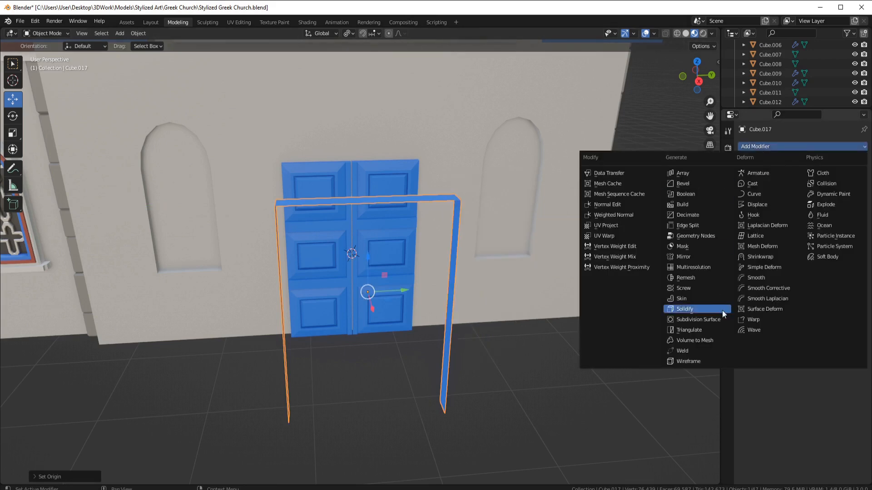
pyautogui.click(722, 310)
pyautogui.click(793, 213)
pyautogui.moveTo(817, 188); pyautogui.dragTo(844, 188)
pyautogui.moveTo(507, 225); pyautogui.dragTo(530, 191, button='middle')
pyautogui.press('Tab')
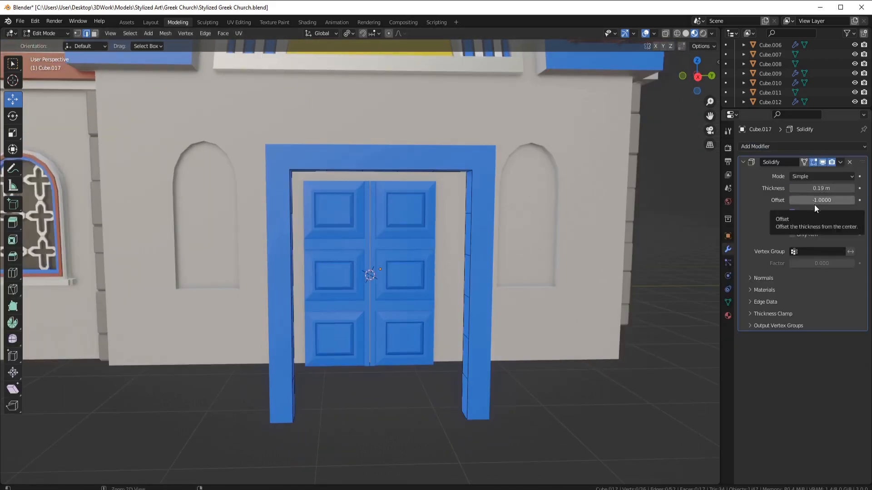
pyautogui.press('Tab')
pyautogui.hotkey('ctrl', 'a')
pyautogui.press('Tab')
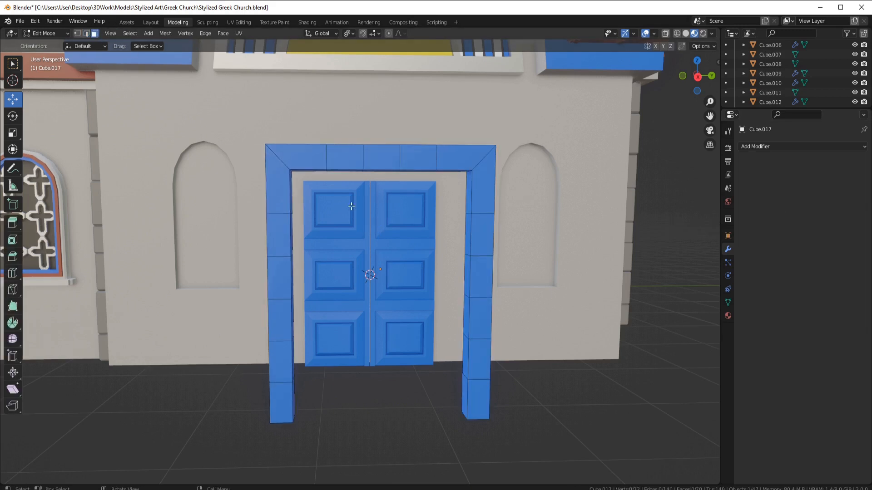
# Split alternate frame segments into separate blocks and scale all blocks individually to open gaps between them
pyautogui.press('y')
pyautogui.press('g')
pyautogui.rightClick(482, 313)
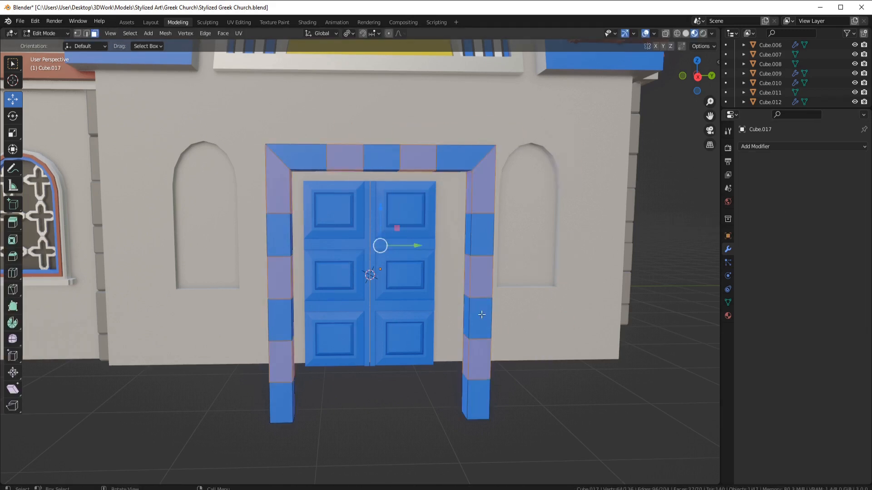
pyautogui.press('a')
pyautogui.press('s')
pyautogui.click(576, 326)
# Delete the bottom faces of the frame's two legs
pyautogui.moveTo(556, 325); pyautogui.dragTo(553, 284, button='middle')
pyautogui.click(270, 283)
pyautogui.keyDown('shift'); pyautogui.click(489, 284); pyautogui.keyUp('shift')
pyautogui.press('x')
pyautogui.click(488, 277)
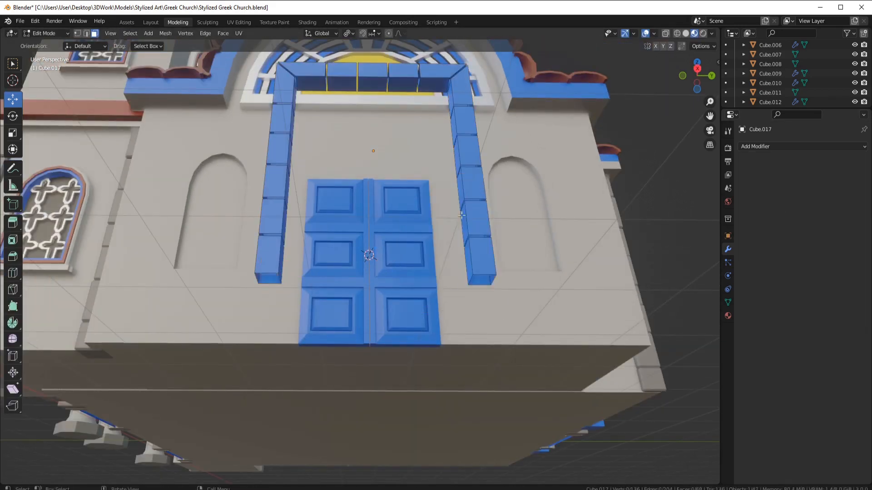
# Raise the top of the frame's centre block to form a keystone
pyautogui.moveTo(454, 241); pyautogui.dragTo(447, 290, button='middle')
pyautogui.keyDown('shift'); pyautogui.moveTo(377, 204); pyautogui.dragTo(368, 223, button='middle'); pyautogui.keyUp('shift')
pyautogui.click(353, 223)
pyautogui.moveTo(352, 182); pyautogui.dragTo(352, 162)
pyautogui.moveTo(385, 237); pyautogui.dragTo(373, 241, button='middle')
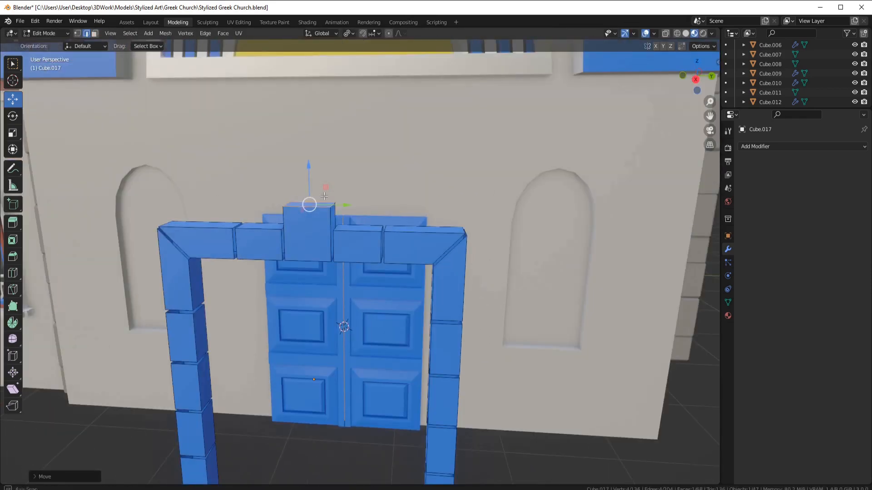
# Raise the inner top edges of the two blocks beside the keystone so they slope up to it
pyautogui.moveTo(324, 196); pyautogui.dragTo(320, 200, button='middle')
pyautogui.click(279, 230)
pyautogui.keyDown('shift'); pyautogui.click(331, 232); pyautogui.keyUp('shift')
pyautogui.moveTo(306, 194); pyautogui.dragTo(305, 178)
pyautogui.scroll(-4, 318, 195)
pyautogui.moveTo(415, 273); pyautogui.dragTo(434, 249, button='middle')
# Replace the door frame's material with Stone
pyautogui.press('Tab')
pyautogui.click(728, 315)
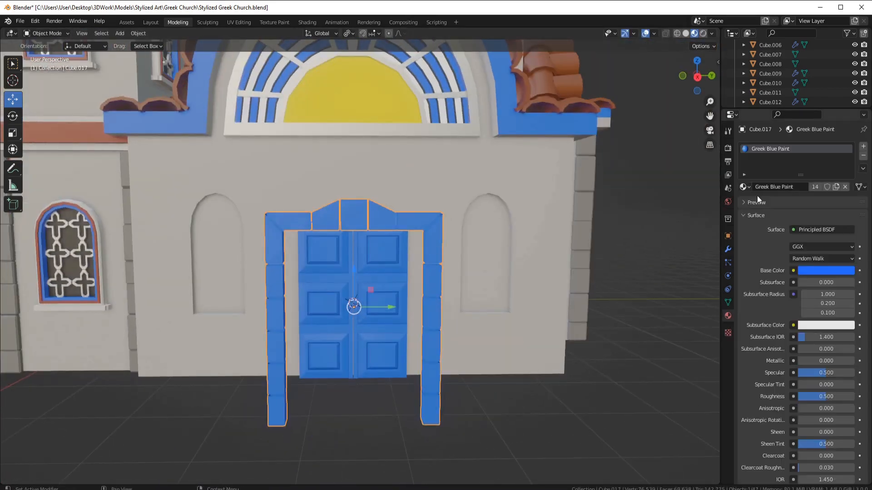
pyautogui.click(745, 187)
pyautogui.write('st')
pyautogui.click(769, 201)
# Select all of the frame's blocks and fill their open holes
pyautogui.scroll(2, 358, 246)
pyautogui.moveTo(358, 247)
pyautogui.mouseDown(button='middle')
pyautogui.moveTo(412, 213)
pyautogui.moveTo(394, 184)
pyautogui.mouseUp(button='middle')
pyautogui.press('Tab')
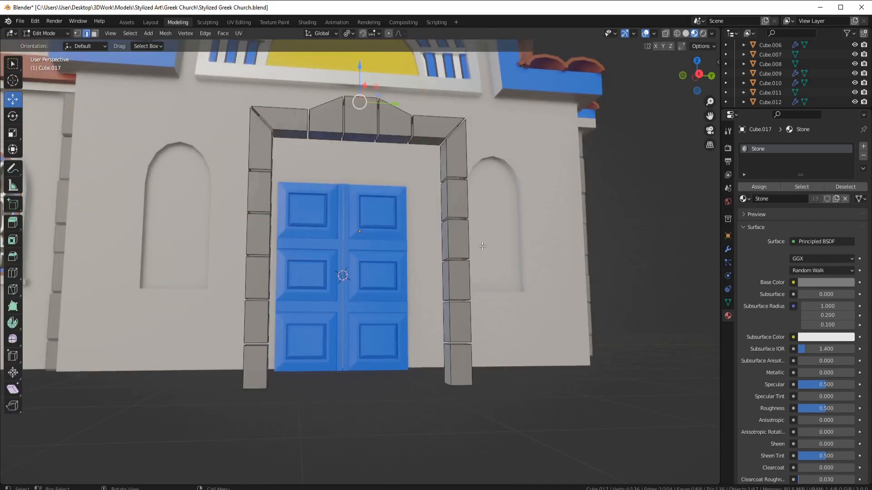
pyautogui.press('a')
pyautogui.click(165, 33)
pyautogui.moveTo(195, 241)
pyautogui.click(268, 308)
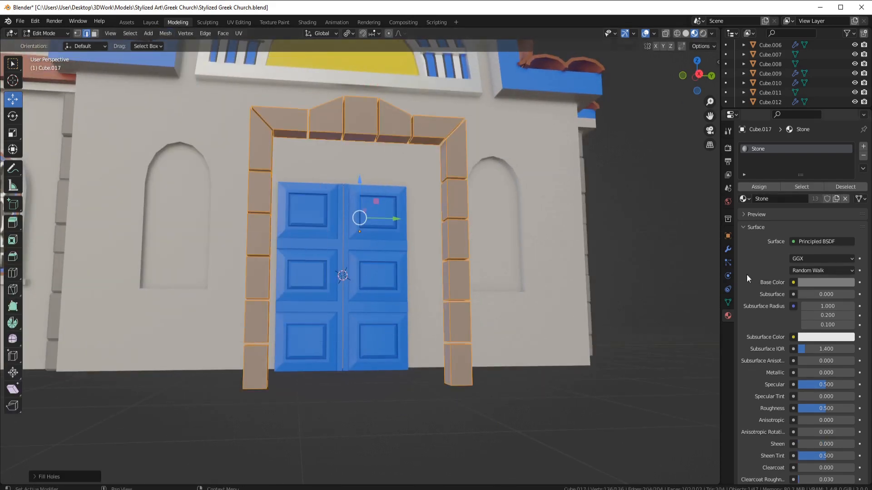
# Apply the stone frame's transforms and set its origin to its geometry
pyautogui.click(728, 249)
pyautogui.click(768, 147)
pyautogui.press('Tab')
pyautogui.hotkey('ctrl', 'a')
pyautogui.click(524, 250)
pyautogui.rightClick(524, 250)
pyautogui.click(573, 259)
# Add a Bevel modifier to the stone frame with an amount of 0.01 m
pyautogui.click(768, 146)
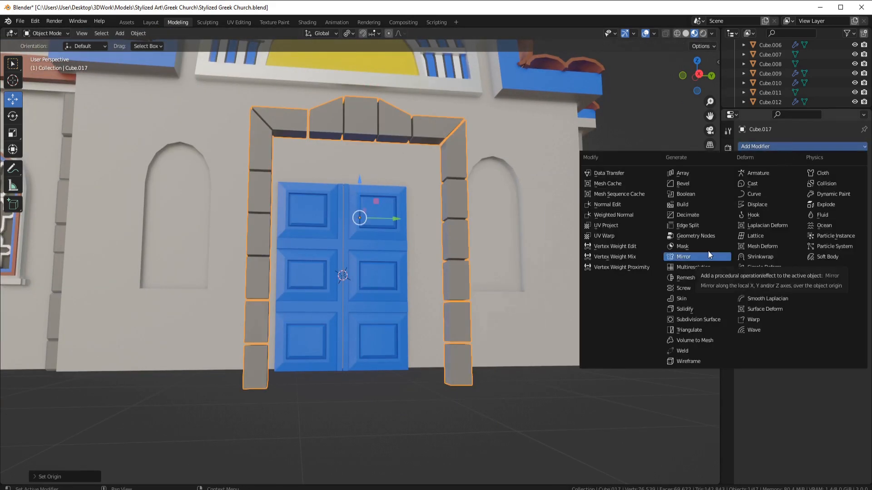
pyautogui.click(699, 184)
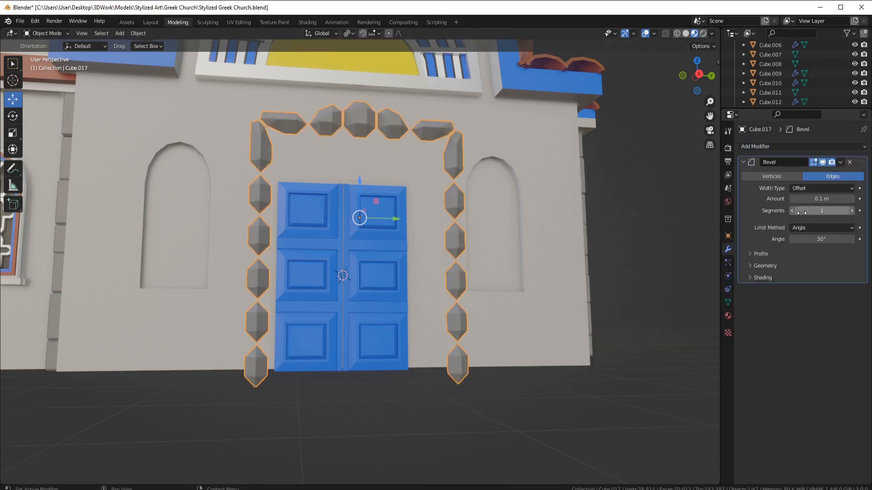
pyautogui.click(793, 200)
pyautogui.click(794, 200)
pyautogui.click(793, 200)
pyautogui.click(793, 199)
pyautogui.click(793, 199)
pyautogui.click(792, 199)
pyautogui.click(793, 199)
pyautogui.click(792, 198)
pyautogui.click(792, 199)
# Fit the stone frame against the wall around the blue door and apply its bevel
pyautogui.press('s')
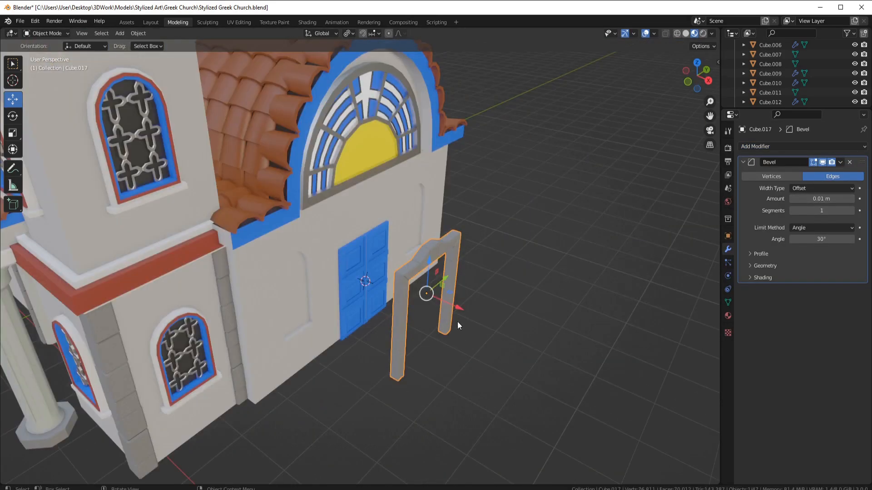
pyautogui.moveTo(458, 308); pyautogui.dragTo(397, 285)
pyautogui.scroll(5, 408, 287)
pyautogui.moveTo(418, 289); pyautogui.dragTo(454, 261, button='middle')
pyautogui.scroll(-9, 484, 238)
pyautogui.click(477, 268)
pyautogui.hotkey('ctrl', 'a')
pyautogui.scroll(3, 481, 265)
pyautogui.keyDown('shift'); pyautogui.moveTo(369, 226); pyautogui.dragTo(390, 285, button='middle'); pyautogui.keyUp('shift')
# Add a loop cut along the blue trim that follows the side wing's arched gable
pyautogui.press('Tab')
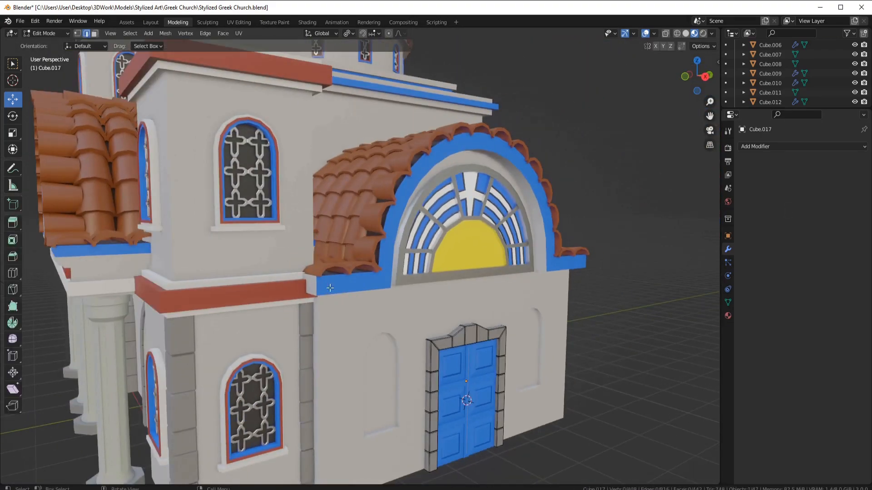
pyautogui.press('Tab')
pyautogui.click(330, 287)
pyautogui.press('Tab')
pyautogui.moveTo(330, 287); pyautogui.dragTo(383, 279, button='middle')
pyautogui.hotkey('ctrl', 'r')
pyautogui.click(383, 278)
# Bevel the trim's new loop into a narrow strip, extrude it and offset it with Shrink/Fatten
pyautogui.scroll(2, 517, 272)
pyautogui.moveTo(491, 268); pyautogui.dragTo(527, 287, button='middle')
pyautogui.hotkey('ctrl', 'b')
pyautogui.click(508, 271)
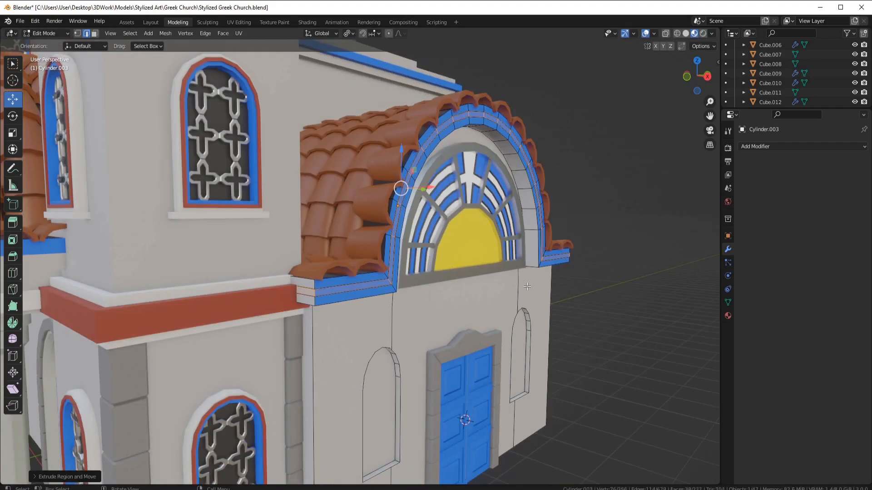
pyautogui.click(502, 323)
# Assign Greek Red Paint to the trim's narrow strip and Greek Blue Paint to the arch's inner faces
pyautogui.moveTo(502, 323); pyautogui.dragTo(469, 288, button='middle')
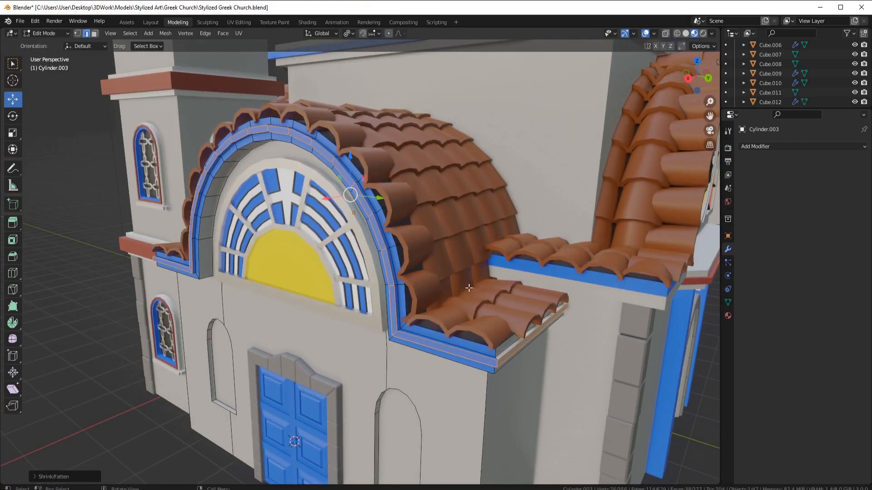
pyautogui.click(728, 315)
pyautogui.click(769, 208)
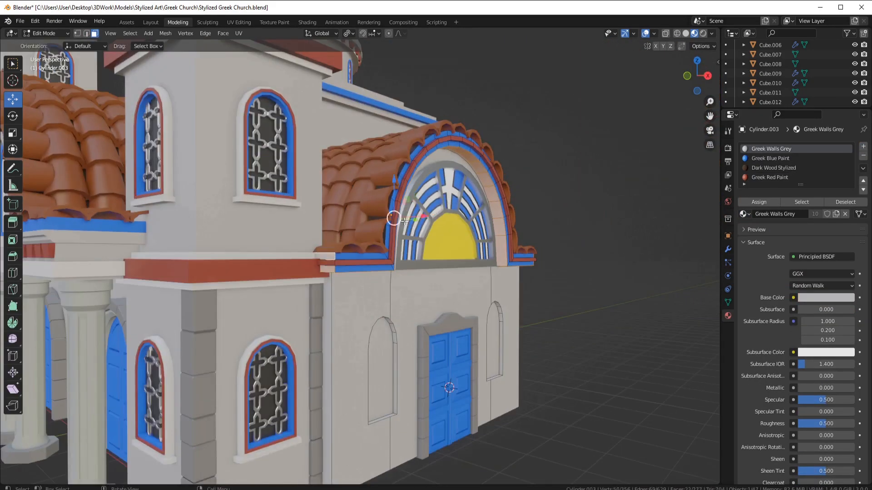
pyautogui.click(770, 158)
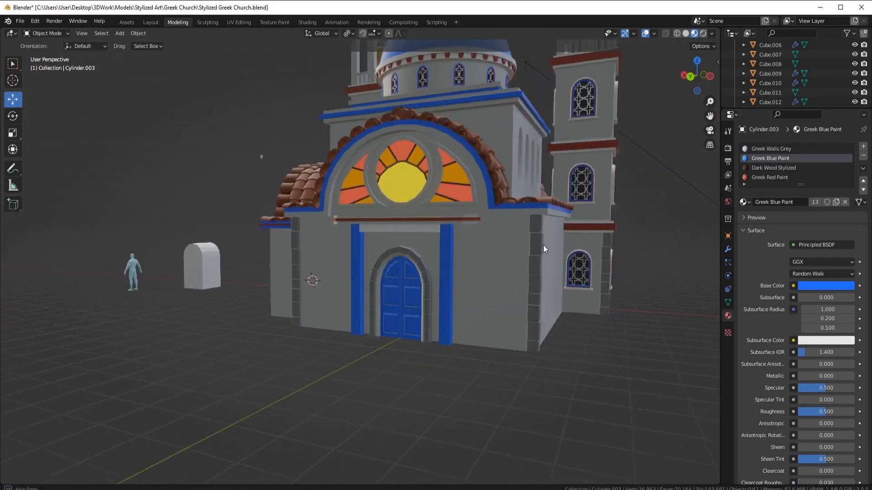
# Shape the blue pillars beside the arched door with a wider base, using a loop cut, and assign Stone to the base
pyautogui.moveTo(543, 245); pyautogui.dragTo(586, 256, button='middle')
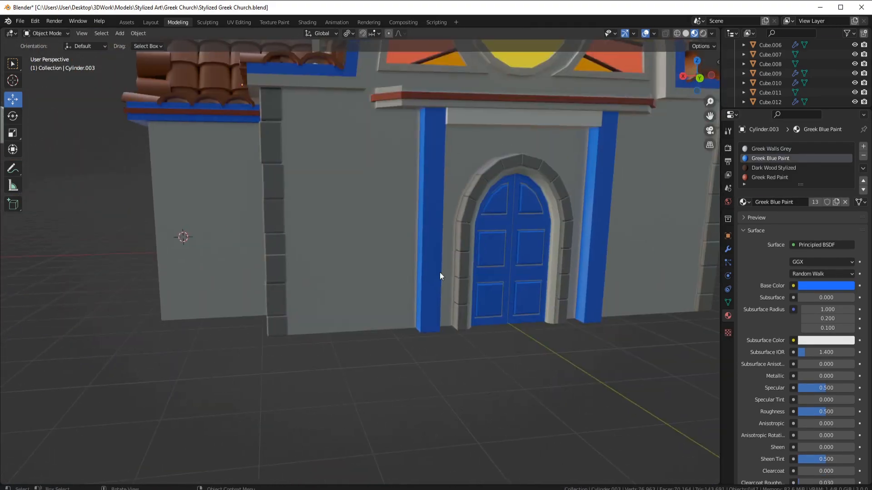
pyautogui.press('Tab')
pyautogui.hotkey('ctrl', 'r')
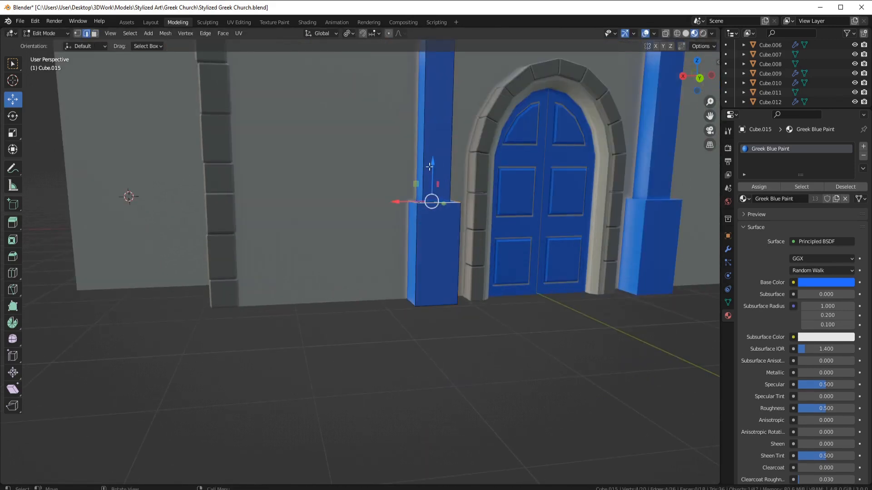
pyautogui.click(863, 147)
pyautogui.click(743, 199)
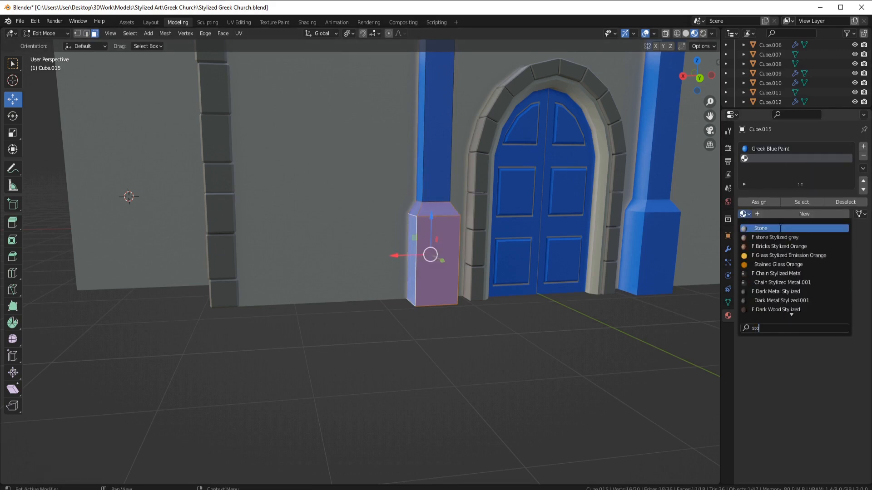
pyautogui.click(772, 313)
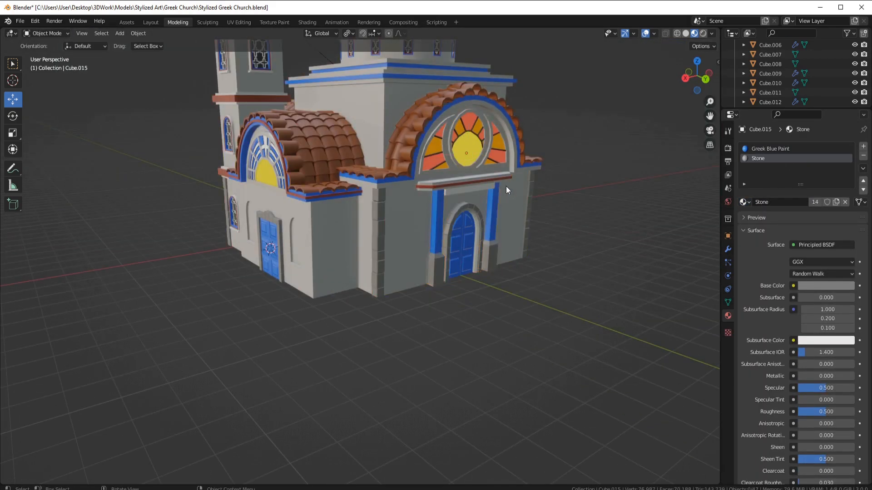
# Remove the pillars' hidden faces as seen from below and save the church file
pyautogui.moveTo(506, 186)
pyautogui.mouseDown(button='middle')
pyautogui.moveTo(540, 181)
pyautogui.moveTo(383, 128)
pyautogui.mouseUp(button='middle')
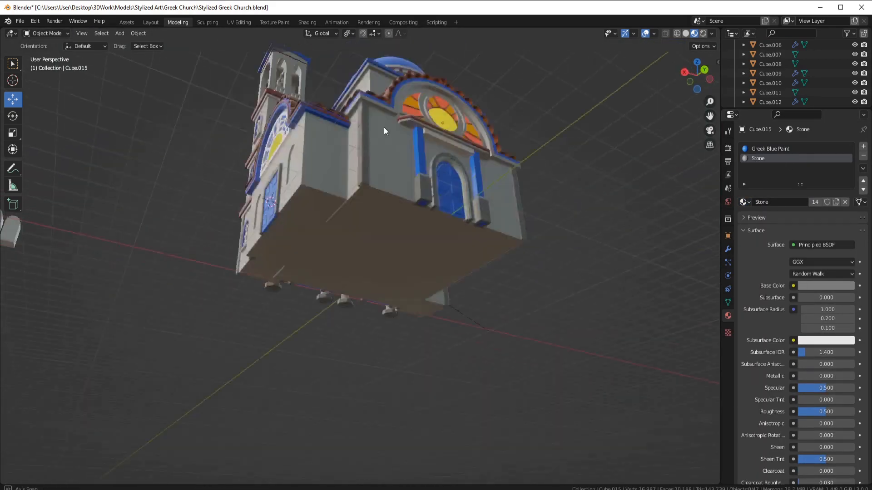
pyautogui.scroll(5, 383, 127)
pyautogui.press('Tab')
pyautogui.click(352, 124)
pyautogui.scroll(-5, 437, 176)
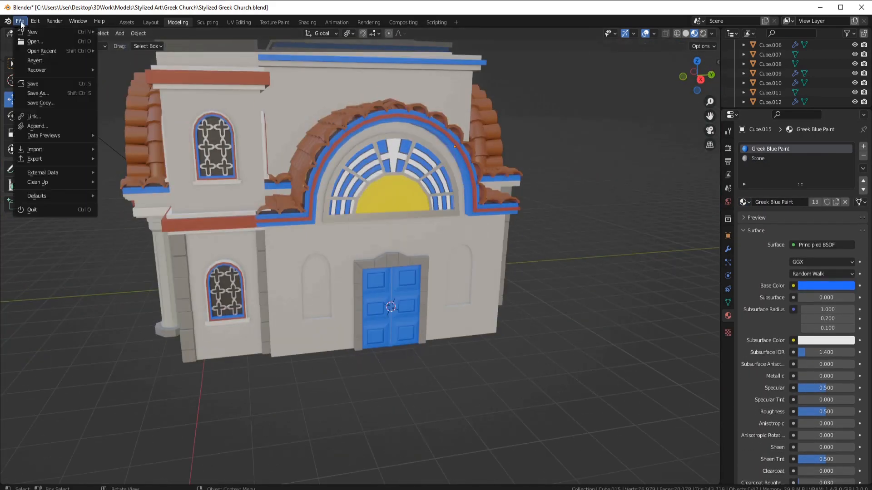
pyautogui.click(36, 86)
# Select the inner border faces of the arched niche beside the side wing's door, duplicate them and separate them into their own object
pyautogui.scroll(4, 352, 259)
pyautogui.scroll(3, 377, 238)
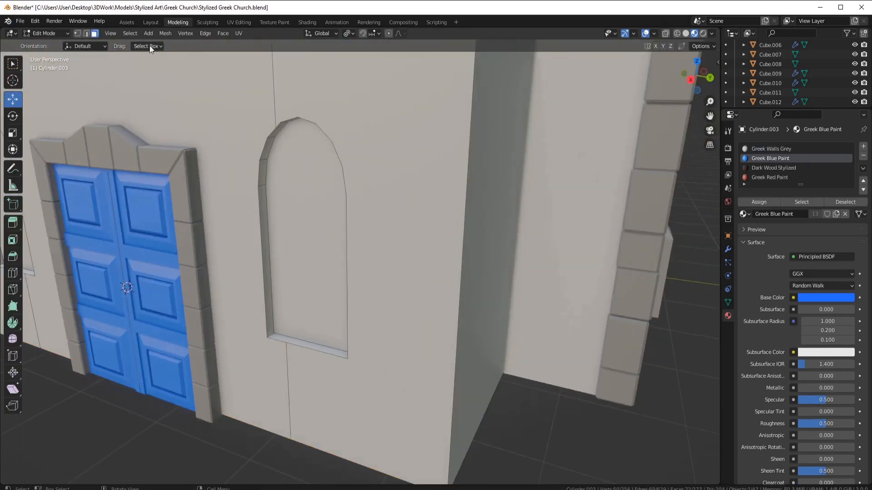
pyautogui.click(261, 191)
pyautogui.keyDown('shift'); pyautogui.click(262, 172); pyautogui.keyUp('shift')
pyautogui.keyDown('shift'); pyautogui.click(267, 147); pyautogui.keyUp('shift')
pyautogui.moveTo(272, 136); pyautogui.dragTo(309, 86, button='middle')
pyautogui.keyDown('shift'); pyautogui.moveTo(408, 72); pyautogui.dragTo(314, 161, button='middle'); pyautogui.keyUp('shift')
pyautogui.keyDown('shift'); pyautogui.click(347, 85); pyautogui.keyUp('shift')
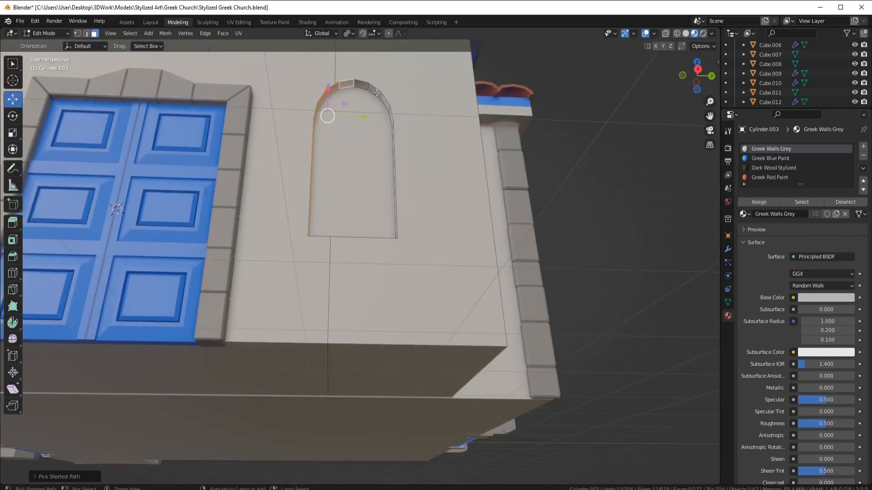
pyautogui.keyDown('ctrl'); pyautogui.click(395, 150); pyautogui.keyUp('ctrl')
pyautogui.moveTo(395, 159); pyautogui.dragTo(409, 231, button='middle')
pyautogui.keyDown('shift'); pyautogui.moveTo(408, 363); pyautogui.dragTo(404, 109, button='middle'); pyautogui.keyUp('shift')
pyautogui.keyDown('ctrl'); pyautogui.click(417, 420); pyautogui.keyUp('ctrl')
pyautogui.moveTo(480, 373); pyautogui.dragTo(403, 368, button='middle')
pyautogui.hotkey('shift', 'd')
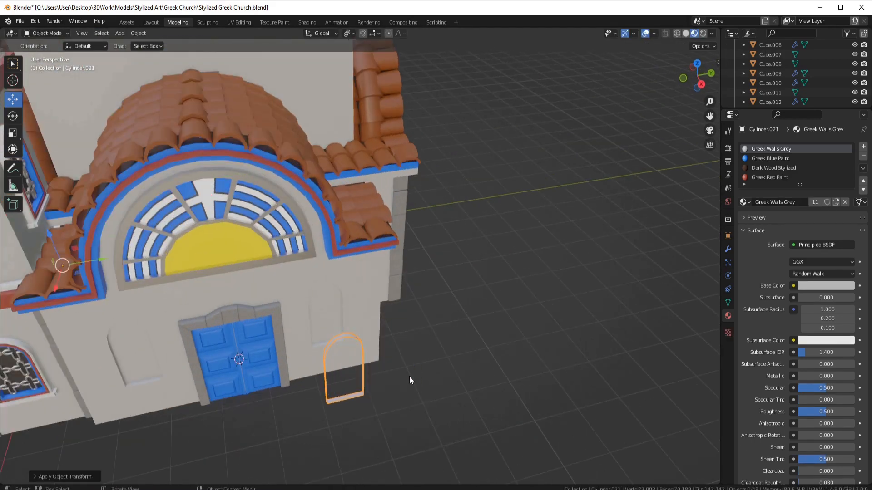
# Add a Solidify modifier with even thickness to the separated arched outline
pyautogui.scroll(5, 410, 328)
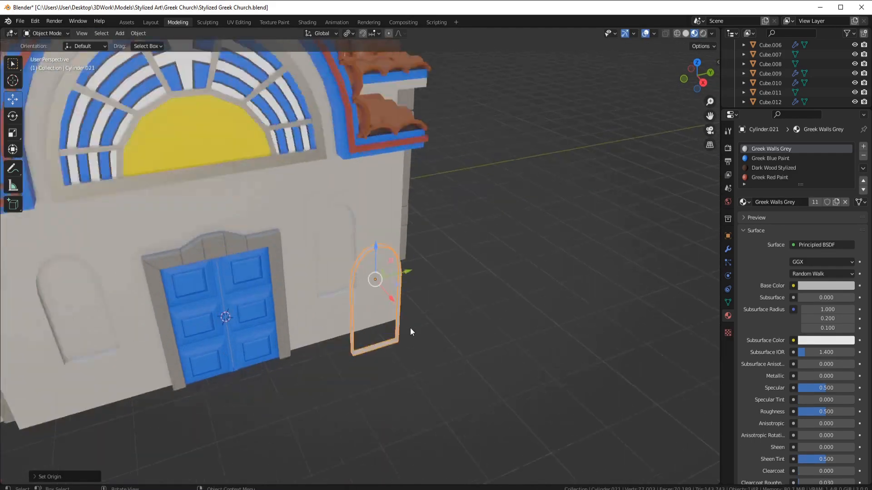
pyautogui.click(728, 251)
pyautogui.click(755, 146)
pyautogui.click(640, 305)
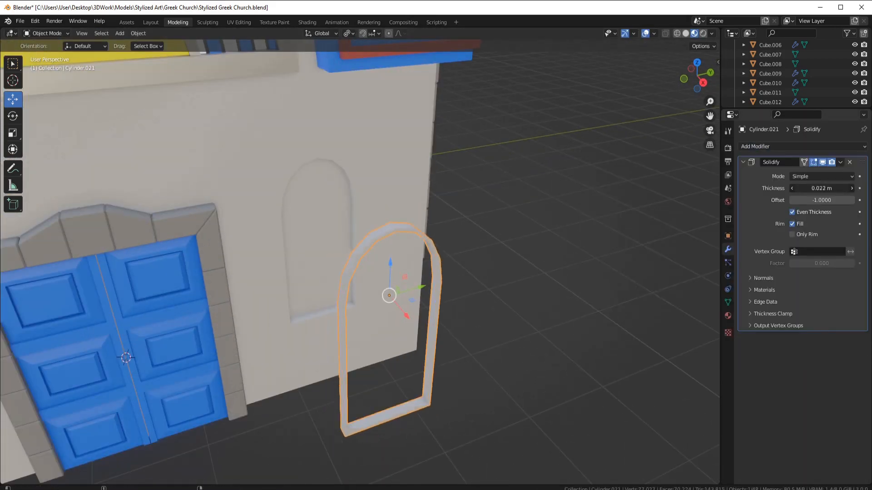
# Fit the arched frame around the niche and set its Solidify thickness to 0.118 m and offset to -0.2192
pyautogui.moveTo(421, 288); pyautogui.dragTo(459, 291, button='middle')
pyautogui.moveTo(534, 337); pyautogui.dragTo(395, 266)
pyautogui.scroll(2, 431, 269)
pyautogui.scroll(-4, 317, 256)
pyautogui.moveTo(432, 269)
pyautogui.mouseDown(button='middle')
pyautogui.moveTo(317, 257)
pyautogui.moveTo(424, 258)
pyautogui.mouseUp(button='middle')
pyautogui.scroll(4, 424, 257)
pyautogui.scroll(-4, 424, 258)
pyautogui.moveTo(485, 258); pyautogui.dragTo(403, 246, button='middle')
pyautogui.scroll(4, 421, 239)
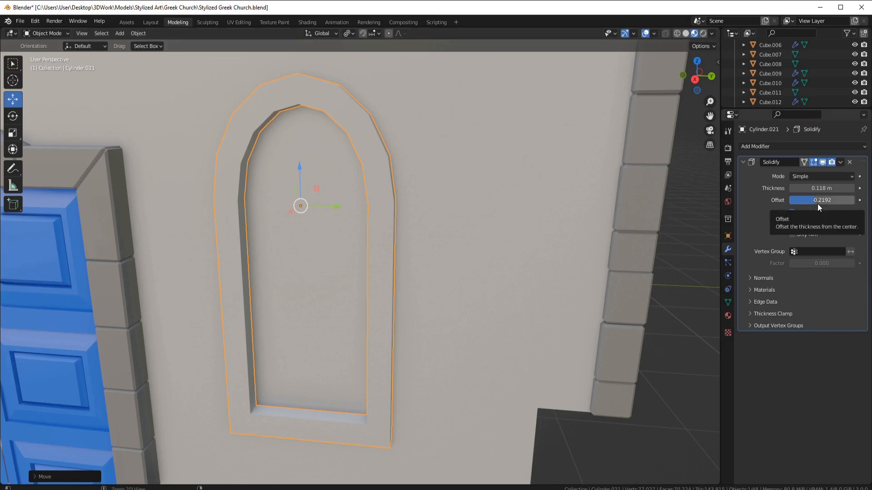
# Duplicate the arched frame in place and scale the copy to about 0.85 so it nests inside the outer frame
pyautogui.rightClick(553, 190)
pyautogui.press('s')
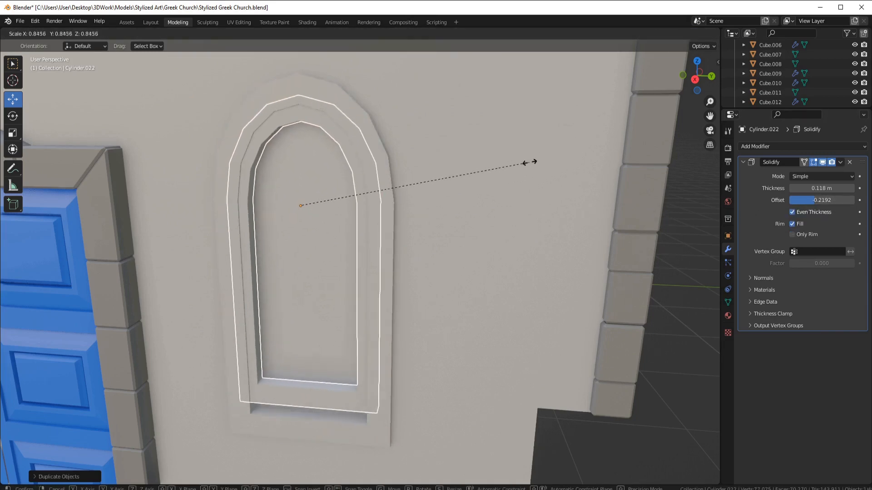
pyautogui.click(527, 161)
pyautogui.moveTo(400, 200); pyautogui.dragTo(472, 225, button='middle')
pyautogui.moveTo(534, 249); pyautogui.dragTo(532, 249)
pyautogui.click(533, 249)
# Lower the inner frame's bottom face so it meets the outer frame's sill
pyautogui.press('Tab')
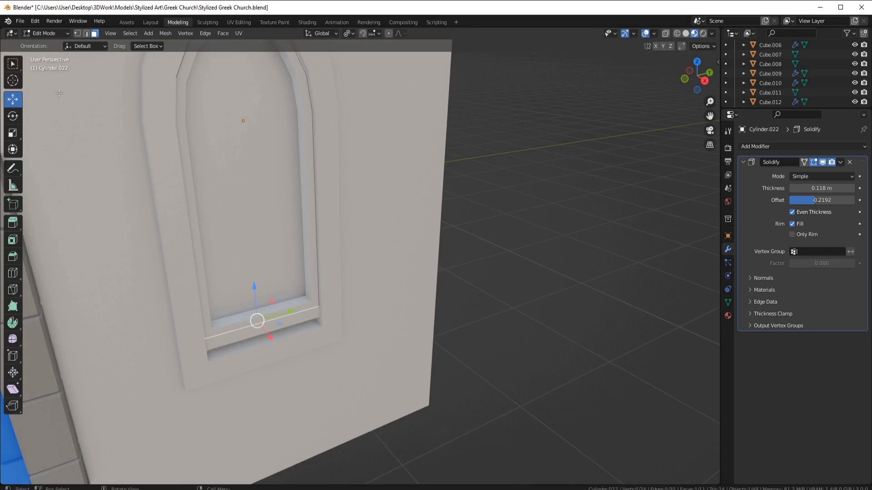
pyautogui.moveTo(258, 302); pyautogui.dragTo(258, 302)
pyautogui.scroll(-3, 272, 295)
pyautogui.moveTo(386, 263); pyautogui.dragTo(366, 334, button='middle')
pyautogui.press('Tab')
pyautogui.scroll(3, 363, 223)
pyautogui.scroll(-3, 362, 215)
pyautogui.press('ctrl+KP_3')
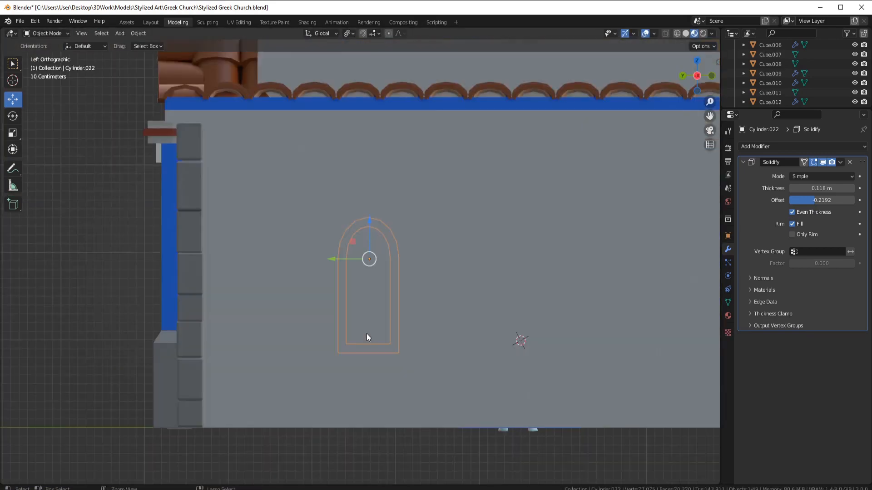
pyautogui.press('KP_3')
pyautogui.scroll(4, 354, 313)
pyautogui.scroll(-3, 408, 255)
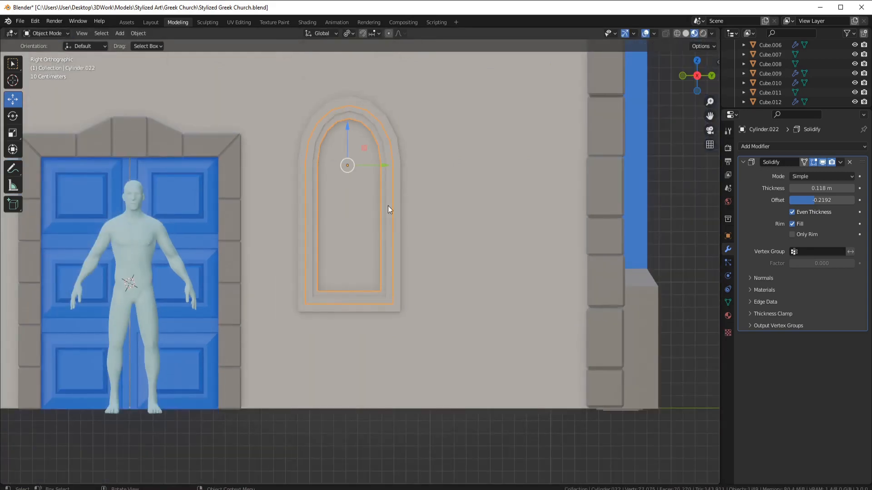
# Apply the Solidify modifiers of the outer and inner arched frames
pyautogui.moveTo(388, 209); pyautogui.dragTo(454, 222, button='middle')
pyautogui.hotkey('ctrl', 'a')
pyautogui.moveTo(526, 252); pyautogui.dragTo(547, 241, button='middle')
# Mark the inner frame's back edge loop as a seam and fill it with a face
pyautogui.press('Tab')
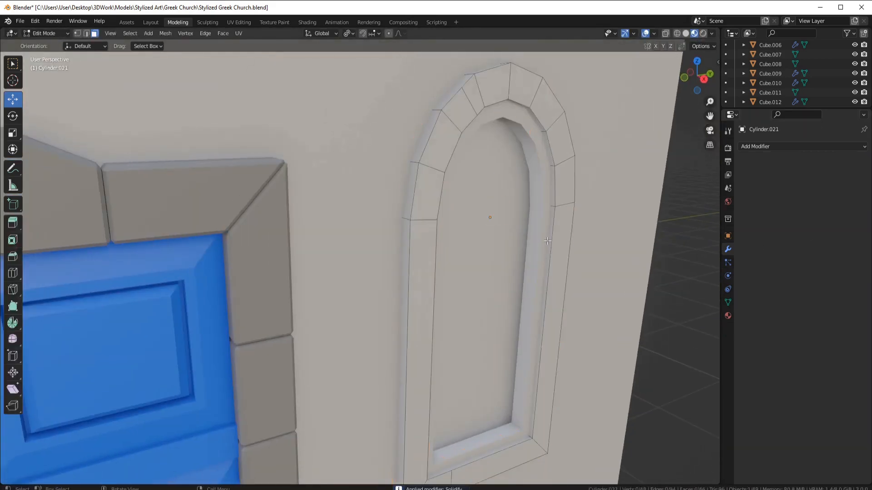
pyautogui.keyDown('alt'); pyautogui.click(528, 222); pyautogui.keyUp('alt')
pyautogui.rightClick(554, 231)
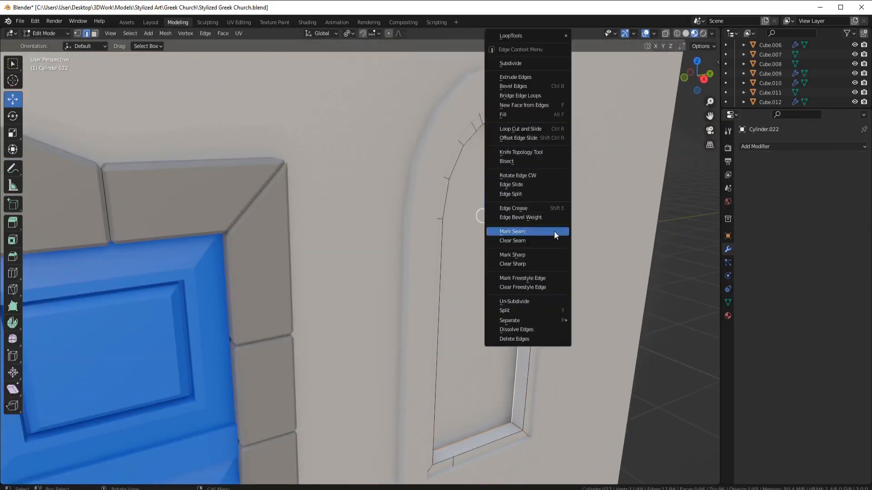
pyautogui.click(554, 231)
pyautogui.press('f')
# Separate a copy of one cross ornament from the tower window lattice and set its origin to its geometry
pyautogui.scroll(-5, 499, 232)
pyautogui.moveTo(345, 227)
pyautogui.mouseDown(button='middle')
pyautogui.moveTo(427, 222)
pyautogui.moveTo(333, 236)
pyautogui.mouseUp(button='middle')
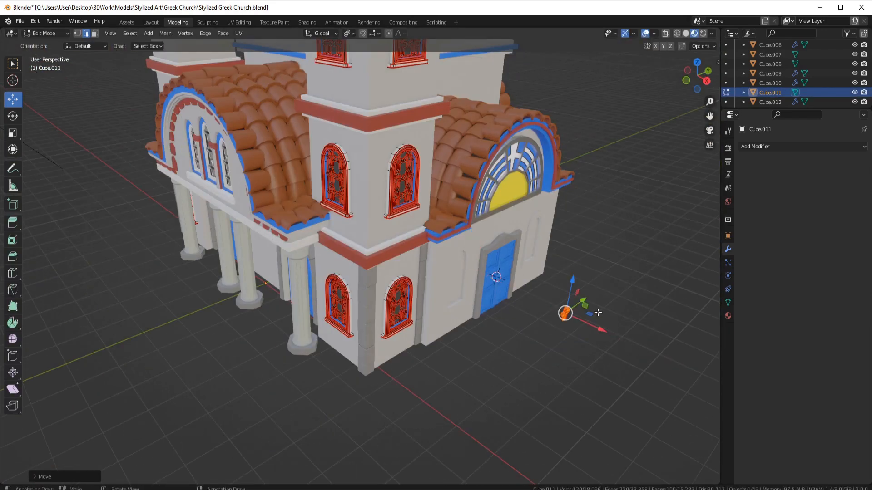
pyautogui.press('Tab')
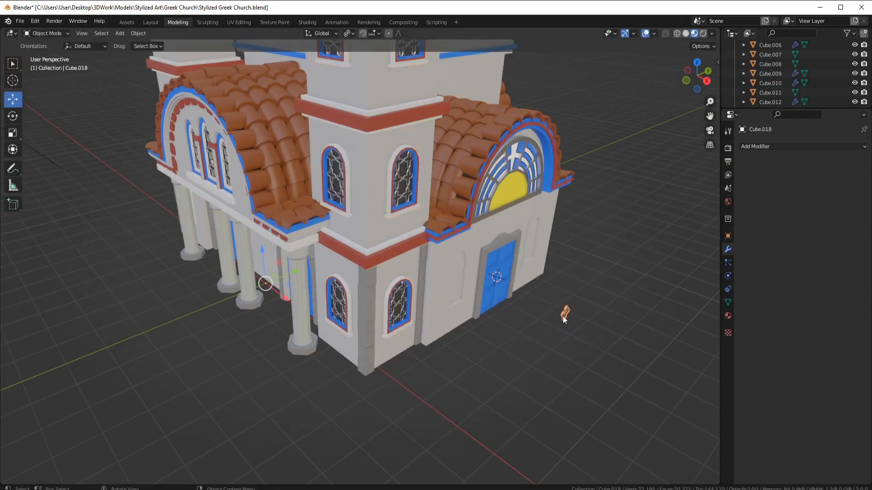
pyautogui.press('KP_3')
pyautogui.scroll(5, 439, 256)
pyautogui.rightClick(448, 244)
pyautogui.click(494, 254)
# Snap the cross to the centre of the new window's back face using the 3D cursor and scale it up to the frame's width
pyautogui.press('Tab')
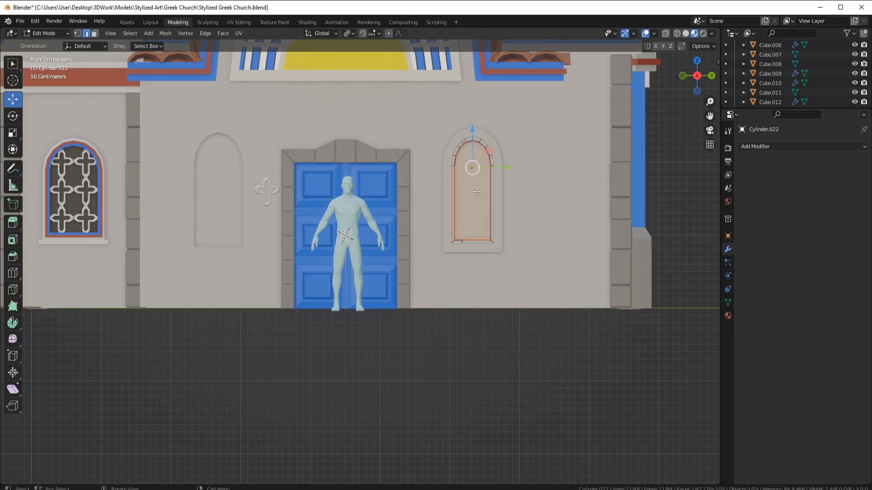
pyautogui.hotkey('shift', 's')
pyautogui.click(481, 234)
pyautogui.press('8')
pyautogui.scroll(5, 445, 249)
pyautogui.press('s')
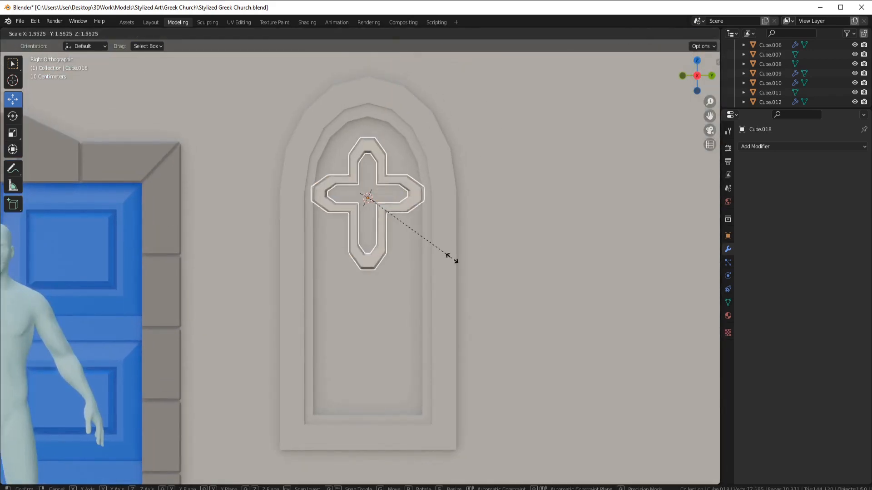
pyautogui.click(373, 132)
pyautogui.hotkey('shift', 'd')
pyautogui.press('z')
pyautogui.click(399, 265)
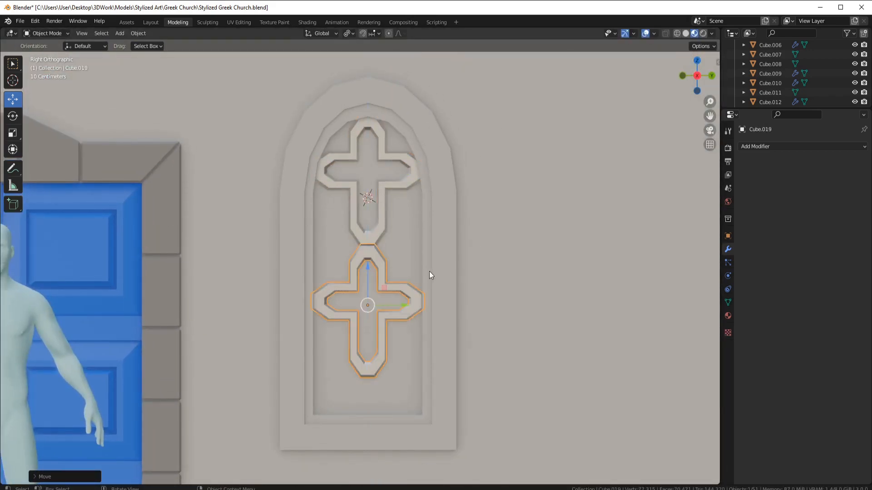
# Add an Array modifier to the cross with a count of 3 and a relative offset of 0 in X and -1 in Z
pyautogui.press('Tab')
pyautogui.click(803, 146)
pyautogui.click(676, 173)
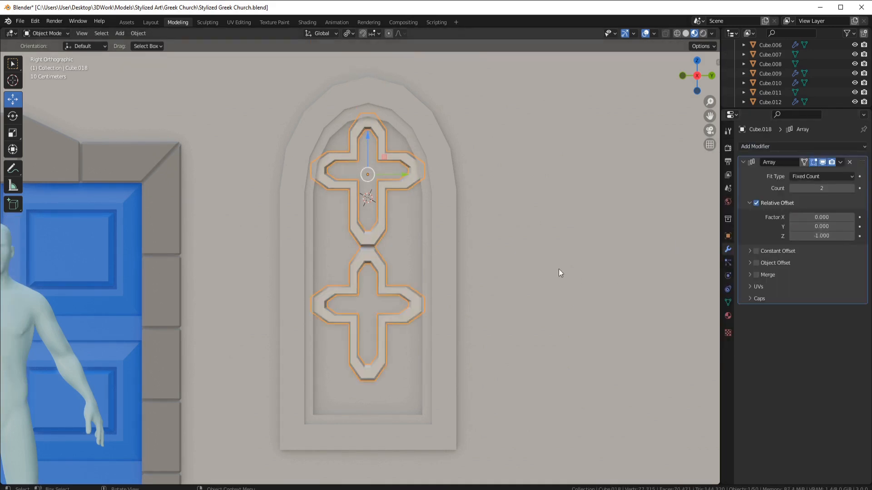
pyautogui.scroll(2, 561, 273)
pyautogui.click(851, 188)
pyautogui.scroll(-2, 465, 268)
pyautogui.scroll(1, 415, 218)
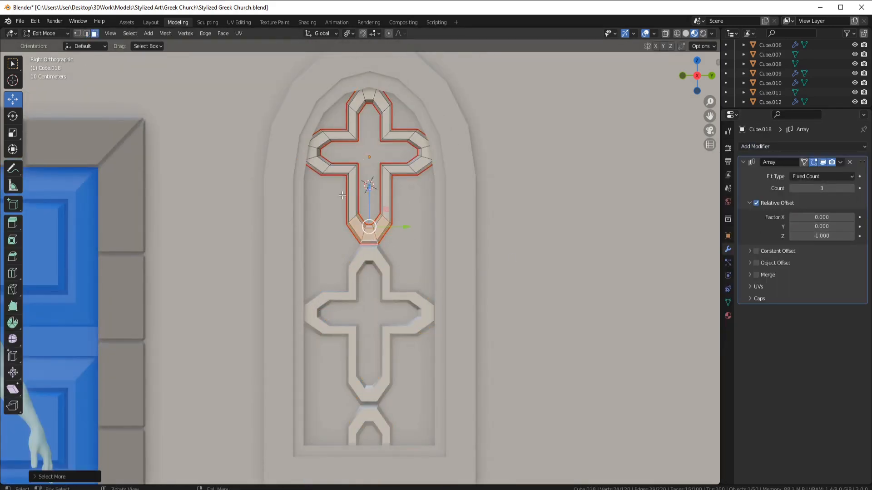
# Shorten the cross's lower and upper arms along Z so the three stacked crosses fit inside the window
pyautogui.press('g')
pyautogui.press('z')
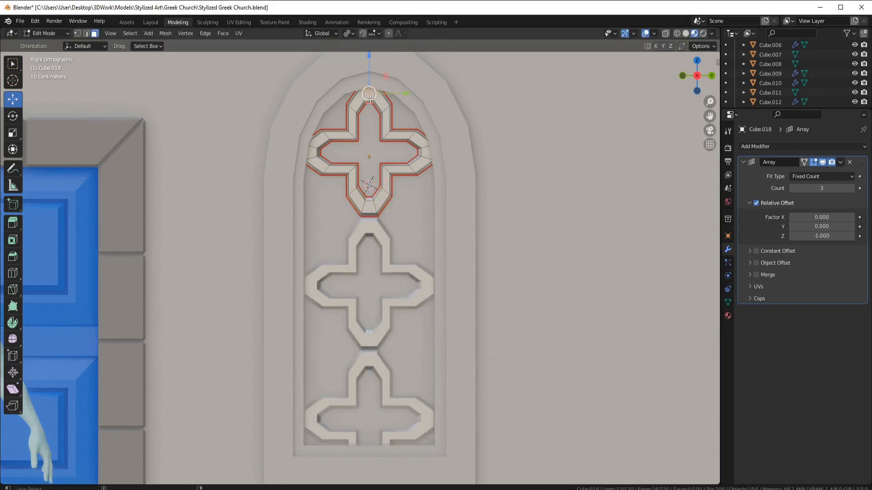
pyautogui.press('ctrl+KP_Add')
pyautogui.press('g')
pyautogui.press('z')
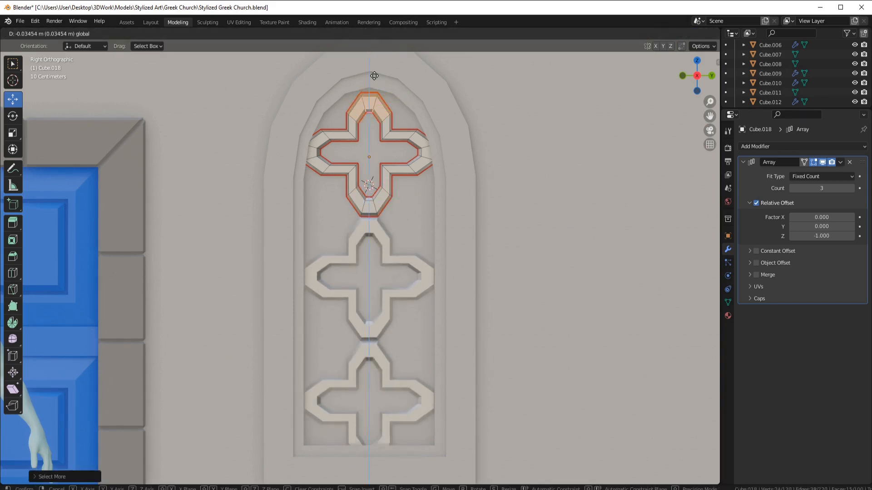
pyautogui.press('Tab')
pyautogui.scroll(-2, 445, 202)
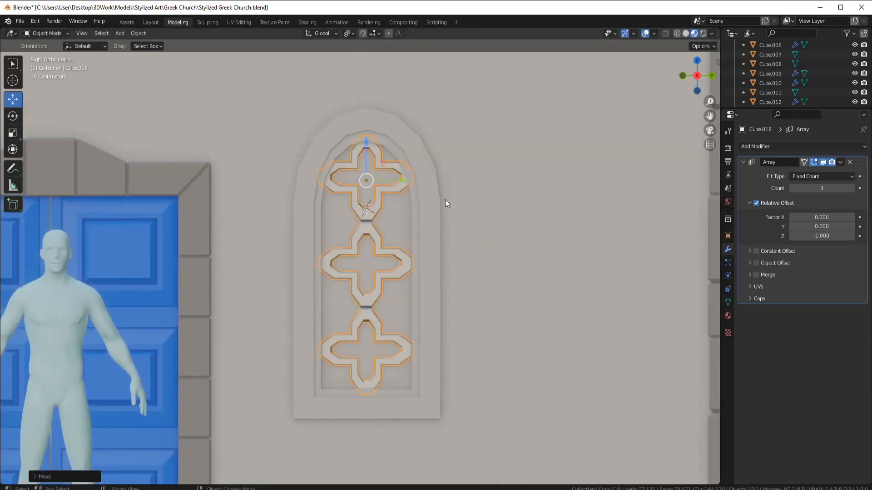
# Assign Greek Blue Paint to the window's whole outer frame
pyautogui.moveTo(597, 231); pyautogui.dragTo(405, 235, button='middle')
pyautogui.scroll(-6, 385, 230)
pyautogui.scroll(4, 385, 229)
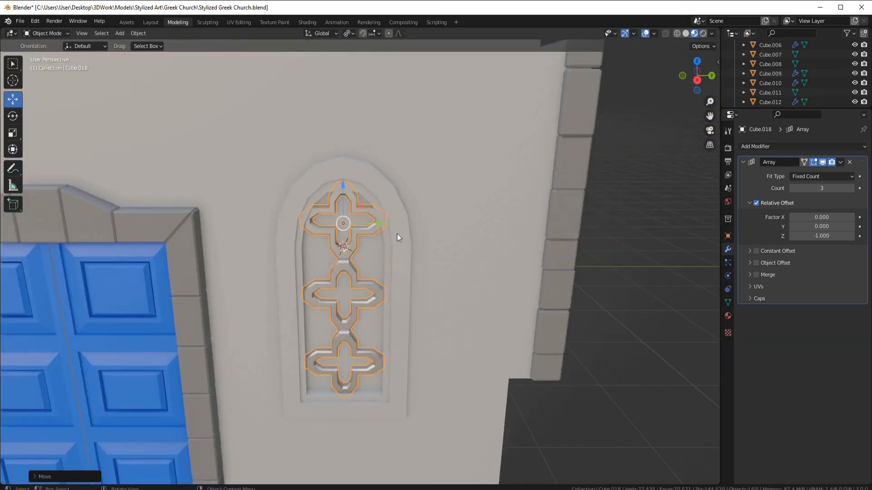
pyautogui.click(397, 234)
pyautogui.click(728, 315)
pyautogui.press('Tab')
pyautogui.press('Tab')
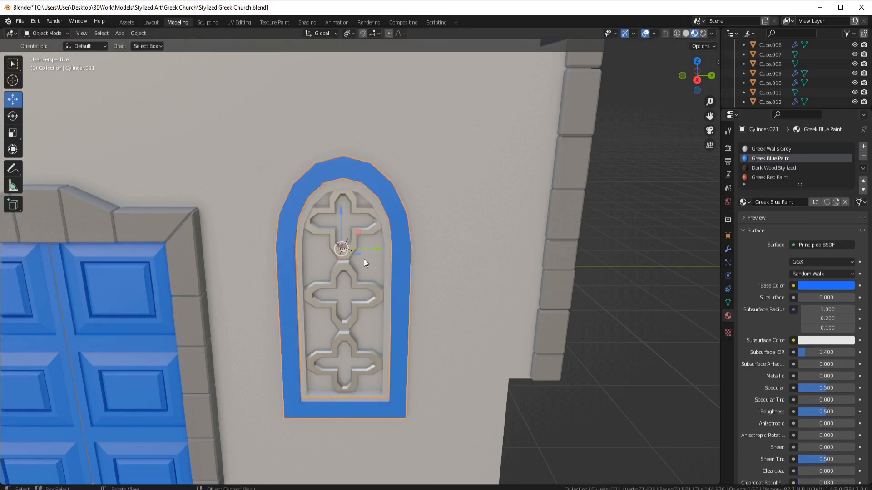
# Add a Back Window material slot to the inner frame and assign it to the filled back face
pyautogui.click(364, 259)
pyautogui.press('Tab')
pyautogui.click(863, 147)
pyautogui.click(744, 218)
pyautogui.click(768, 238)
pyautogui.click(767, 206)
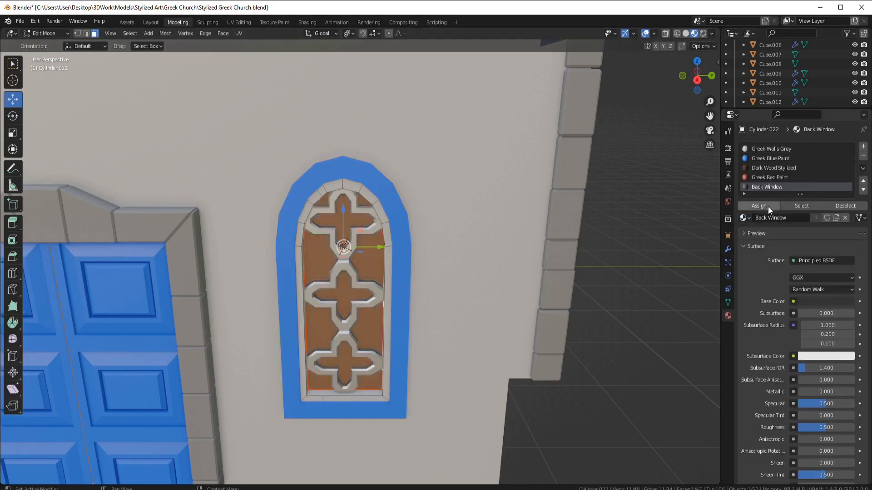
# Select the inner frame's face loops around the arch, sides and sill, and assign Greek Red Paint to them
pyautogui.moveTo(386, 234); pyautogui.dragTo(337, 237, button='middle')
pyautogui.scroll(1, 334, 238)
pyautogui.keyDown('alt'); pyautogui.click(294, 268); pyautogui.keyUp('alt')
pyautogui.keyDown('alt'); pyautogui.keyDown('shift'); pyautogui.click(298, 195); pyautogui.keyUp('shift'); pyautogui.keyUp('alt')
pyautogui.keyDown('alt'); pyautogui.keyDown('shift'); pyautogui.click(298, 194); pyautogui.keyUp('shift'); pyautogui.keyUp('alt')
pyautogui.moveTo(297, 199); pyautogui.dragTo(332, 165, button='middle')
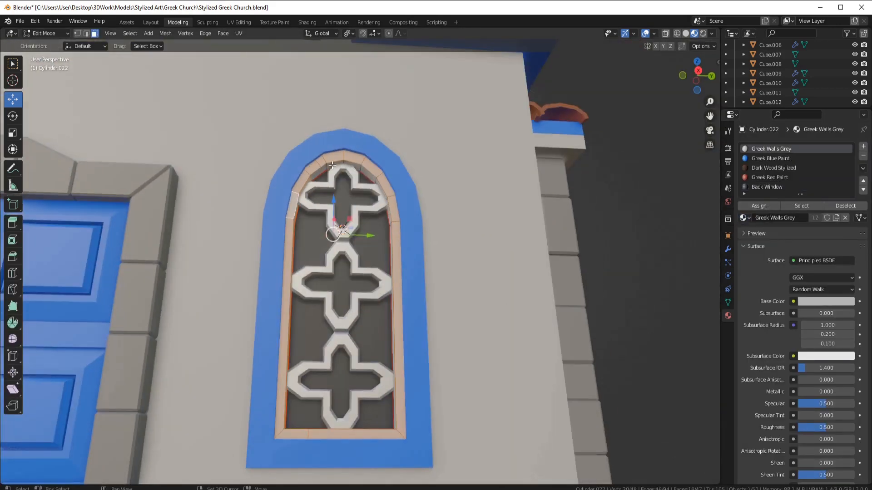
pyautogui.moveTo(389, 217); pyautogui.dragTo(431, 227, button='middle')
pyautogui.keyDown('ctrl'); pyautogui.click(396, 259); pyautogui.keyUp('ctrl')
pyautogui.moveTo(408, 255)
pyautogui.mouseDown(button='middle')
pyautogui.moveTo(336, 245)
pyautogui.moveTo(429, 238)
pyautogui.mouseUp(button='middle')
pyautogui.click(769, 178)
pyautogui.click(759, 206)
pyautogui.press('Tab')
pyautogui.scroll(-5, 378, 252)
pyautogui.scroll(-4, 472, 243)
pyautogui.scroll(6, 470, 261)
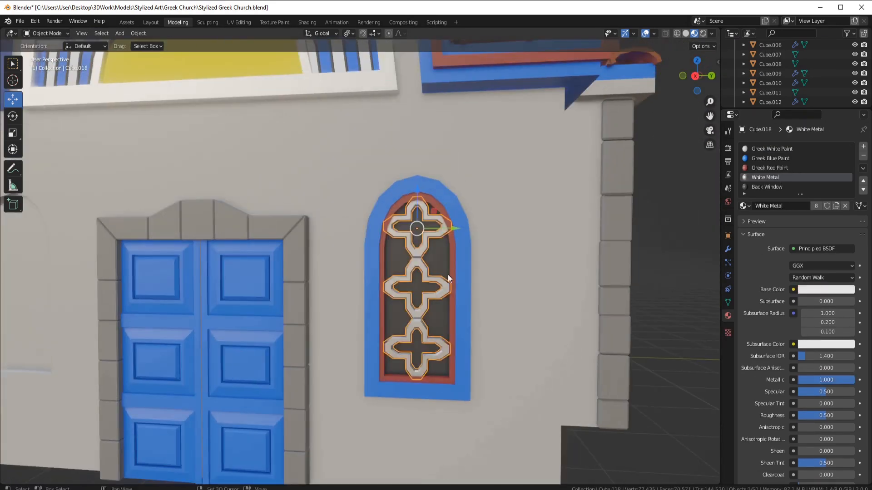
pyautogui.click(448, 275)
pyautogui.hotkey('ctrl', 'j')
pyautogui.hotkey('ctrl', 'z')
# Apply the Array modifier of the crosses and join them with the inner and outer frames into one window object
pyautogui.click(443, 230)
pyautogui.click(728, 249)
pyautogui.hotkey('ctrl', 'a')
pyautogui.keyDown('shift'); pyautogui.click(454, 255); pyautogui.keyUp('shift')
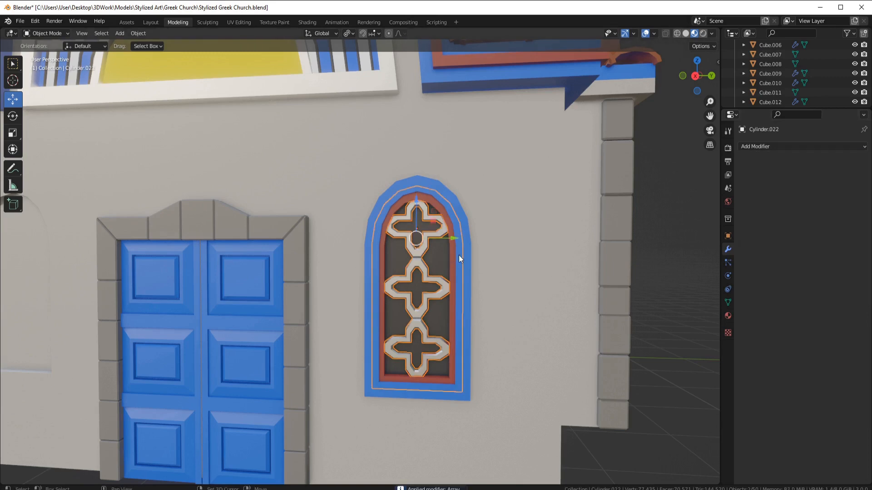
pyautogui.keyDown('shift'); pyautogui.click(464, 254); pyautogui.keyUp('shift')
pyautogui.hotkey('ctrl', 'j')
pyautogui.press('g')
pyautogui.rightClick(473, 249)
pyautogui.moveTo(472, 250); pyautogui.dragTo(480, 269, button='middle')
pyautogui.scroll(-3, 479, 269)
pyautogui.scroll(3, 477, 274)
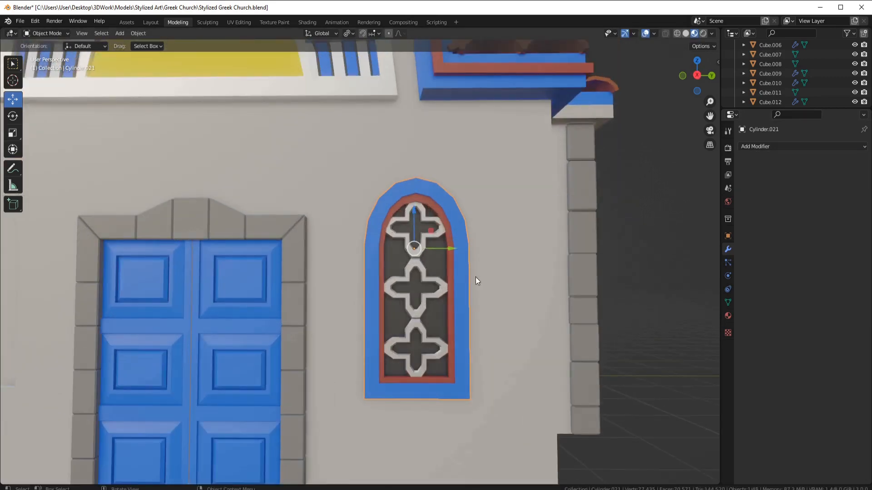
# Snap the 3D cursor to the back face of the niche behind the window and set the window's origin to the 3D cursor
pyautogui.press('h')
pyautogui.click(424, 266)
pyautogui.press('Tab')
pyautogui.press('Tab')
pyautogui.hotkey('shift', 's')
pyautogui.scroll(-2, 414, 305)
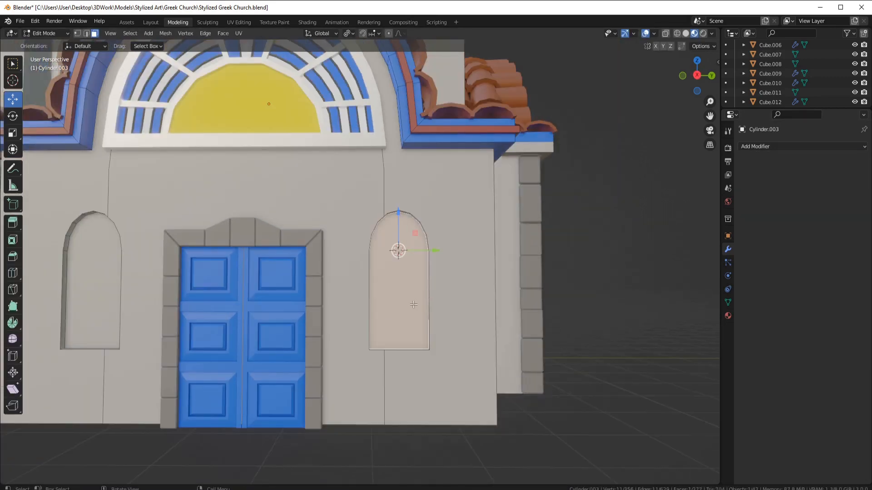
pyautogui.press('Tab')
pyautogui.hotkey('alt', 'h')
pyautogui.rightClick(439, 279)
pyautogui.moveTo(440, 284)
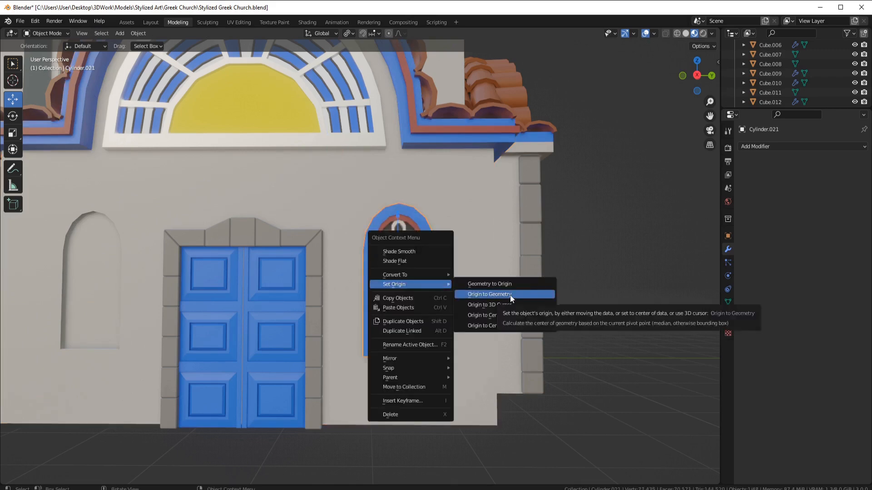
pyautogui.click(510, 304)
# Place a duplicate of the window in the matching niche across the blue door, and move a further copy out beyond the wing
pyautogui.keyDown('shift'); pyautogui.moveTo(254, 274); pyautogui.dragTo(356, 267, button='middle'); pyautogui.keyUp('shift')
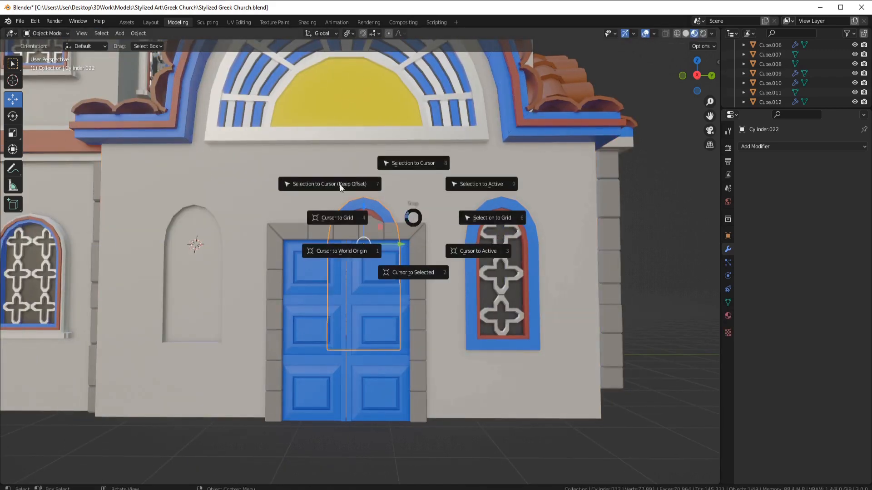
pyautogui.moveTo(412, 216); pyautogui.dragTo(317, 256, button='middle')
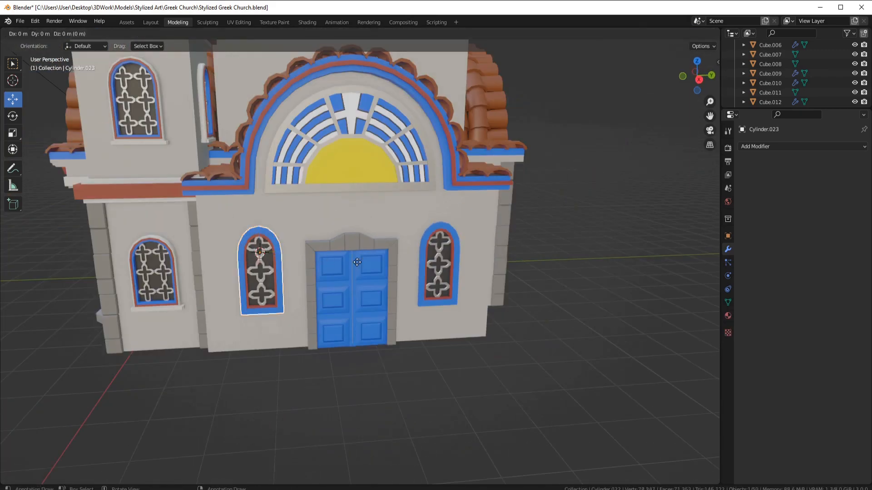
pyautogui.rightClick(357, 262)
pyautogui.moveTo(294, 252); pyautogui.dragTo(659, 240)
pyautogui.keyDown('shift'); pyautogui.moveTo(626, 293); pyautogui.dragTo(429, 332, button='middle'); pyautogui.keyUp('shift')
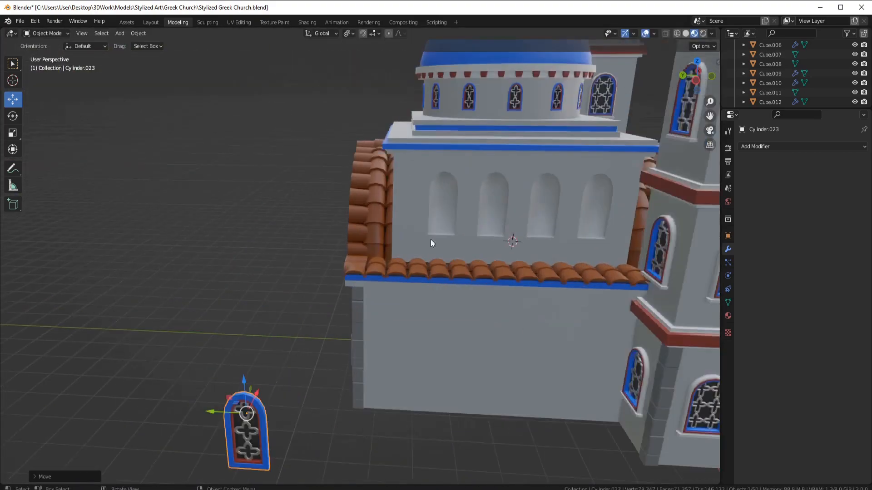
# Place the 3D cursor in the first arched niche on the side wall below the dome and snap the spare window to it
pyautogui.press('Tab')
pyautogui.press('Tab')
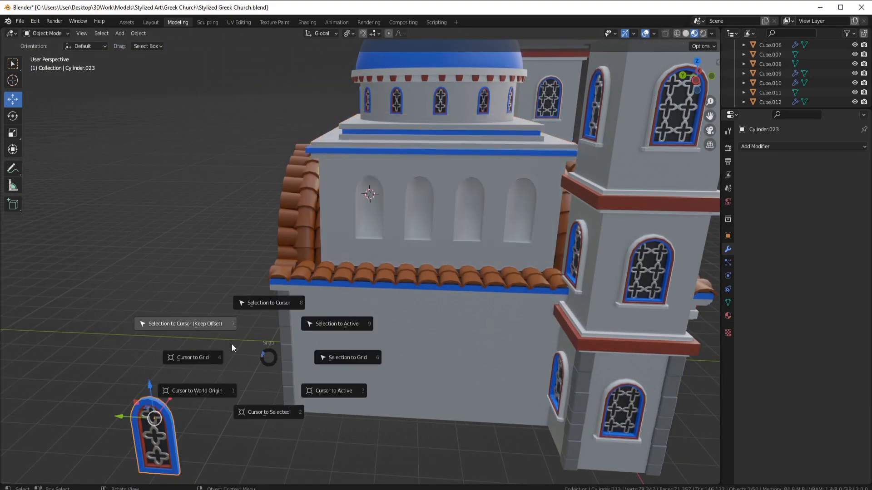
pyautogui.click(232, 344)
pyautogui.scroll(3, 434, 255)
pyautogui.moveTo(231, 344); pyautogui.dragTo(418, 240, button='middle')
pyautogui.moveTo(415, 238); pyautogui.dragTo(426, 240)
pyautogui.moveTo(426, 241); pyautogui.dragTo(465, 234, button='middle')
pyautogui.scroll(-5, 274, 226)
pyautogui.scroll(3, 383, 231)
pyautogui.scroll(-5, 383, 230)
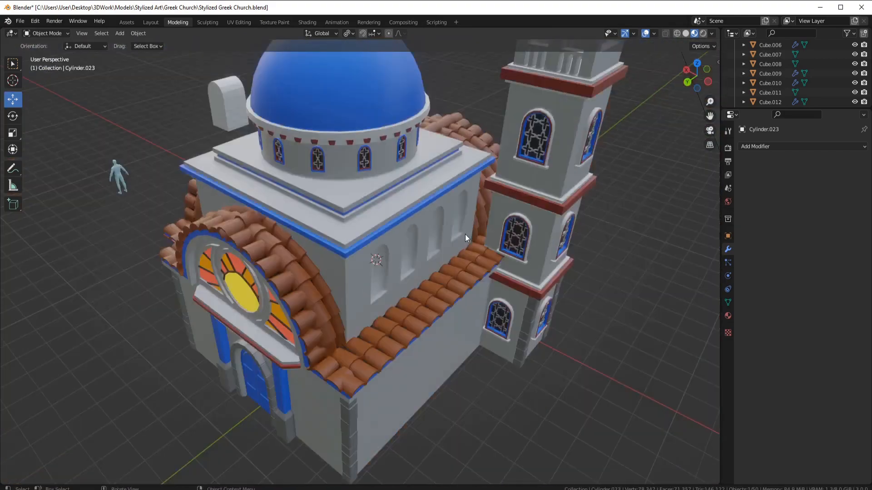
# Duplicate the window for the remaining niches below the dome, filling the second niche and moving the spare copies out past the front gable
pyautogui.scroll(-4, 465, 235)
pyautogui.click(379, 395)
pyautogui.hotkey('shift', 's')
pyautogui.click(399, 216)
pyautogui.scroll(8, 413, 243)
pyautogui.hotkey('shift', 'd')
pyautogui.scroll(-6, 335, 250)
pyautogui.moveTo(264, 285); pyautogui.dragTo(178, 336)
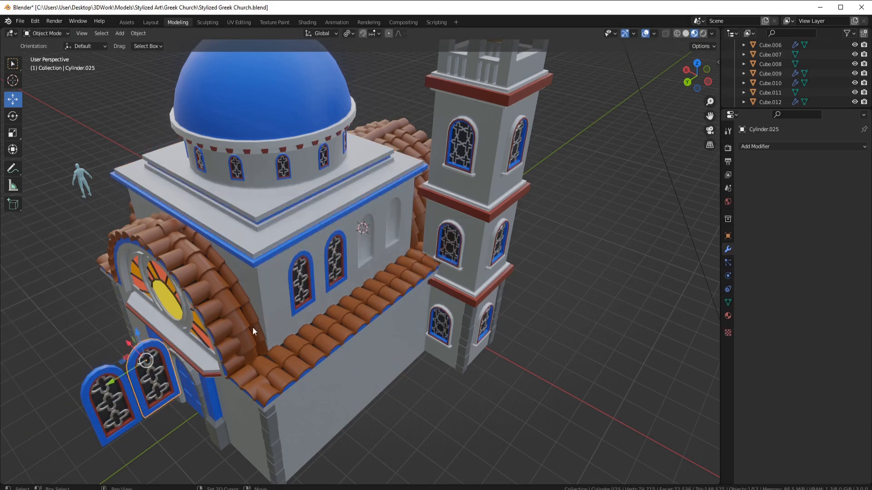
# Snap the spare window copies into the third and fourth arched niches, moving the 3D cursor to the last niche's face in between
pyautogui.hotkey('shift', 's')
pyautogui.click(201, 296)
pyautogui.click(393, 221)
pyautogui.press('Tab')
pyautogui.click(394, 217)
pyautogui.hotkey('shift', 's')
pyautogui.click(391, 252)
pyautogui.press('Tab')
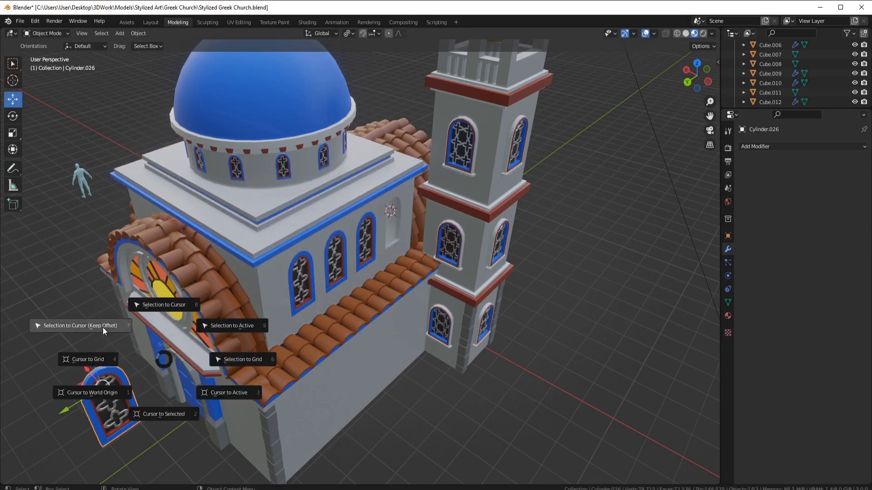
pyautogui.click(103, 326)
# Join the four side wall windows into one object, adjust their depth in the niches, and deselect them
pyautogui.scroll(5, 317, 282)
pyautogui.hotkey('ctrl', 'j')
pyautogui.moveTo(282, 313); pyautogui.dragTo(313, 304, button='middle')
pyautogui.moveTo(341, 254); pyautogui.dragTo(338, 253)
pyautogui.moveTo(427, 281); pyautogui.dragTo(393, 297, button='middle')
pyautogui.scroll(-6, 393, 298)
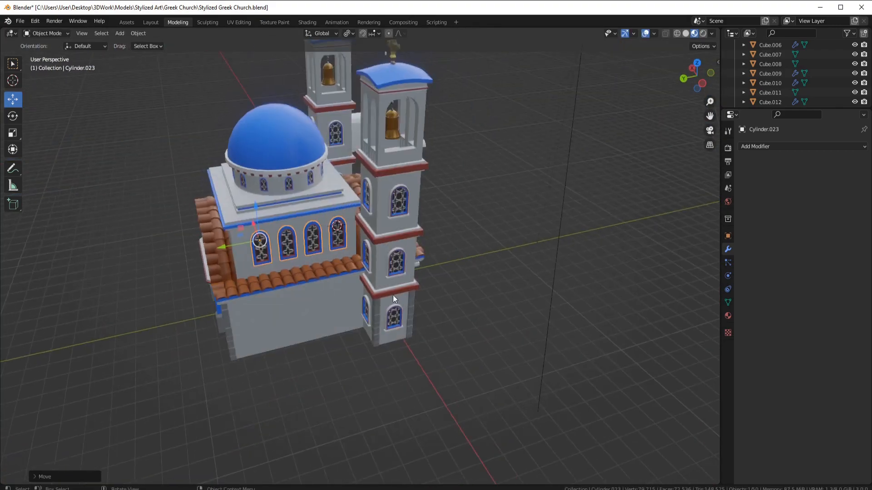
pyautogui.click(355, 357)
pyautogui.moveTo(354, 341); pyautogui.dragTo(462, 274, button='middle')
pyautogui.scroll(4, 461, 274)
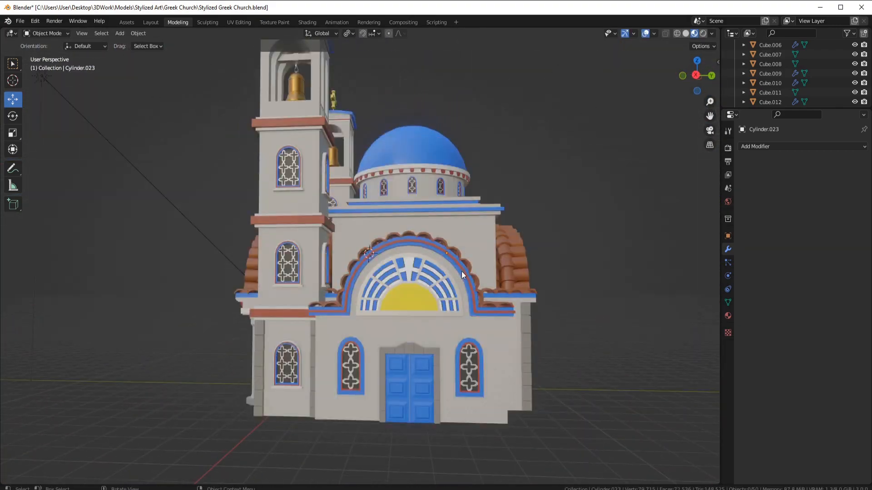
# Bring the dark wood material from the asset library to the bell tower and assign Dark Wood Stylized.001 to the beam holding the bell
pyautogui.click(126, 22)
pyautogui.moveTo(422, 200); pyautogui.dragTo(467, 145, button='middle')
pyautogui.moveTo(428, 451); pyautogui.dragTo(419, 94)
pyautogui.moveTo(419, 93); pyautogui.dragTo(430, 116, button='middle')
pyautogui.click(728, 316)
pyautogui.click(432, 70)
pyautogui.press('Tab')
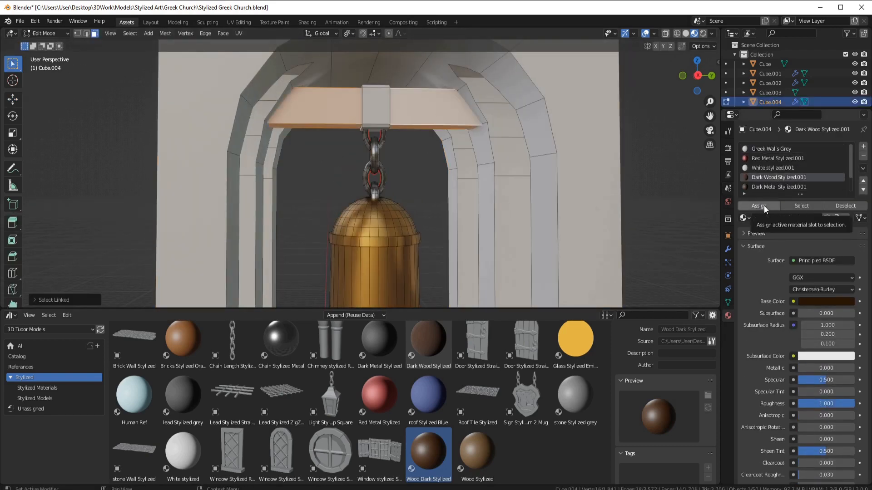
pyautogui.press('Tab')
# Assign Dark Metal Stylized.001 to the bracket wrapped around the bell's wooden beam
pyautogui.moveTo(491, 195); pyautogui.dragTo(395, 245, button='middle')
pyautogui.press('Tab')
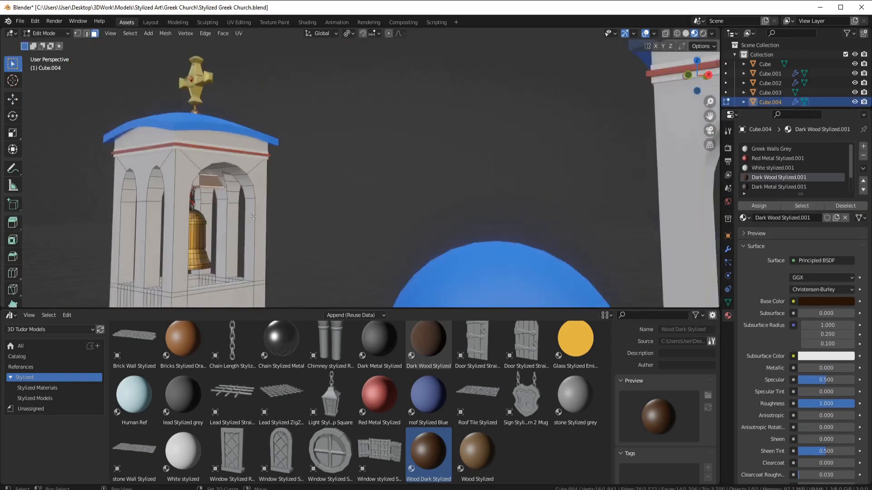
pyautogui.scroll(5, 351, 181)
pyautogui.press('Tab')
pyautogui.scroll(3, 369, 195)
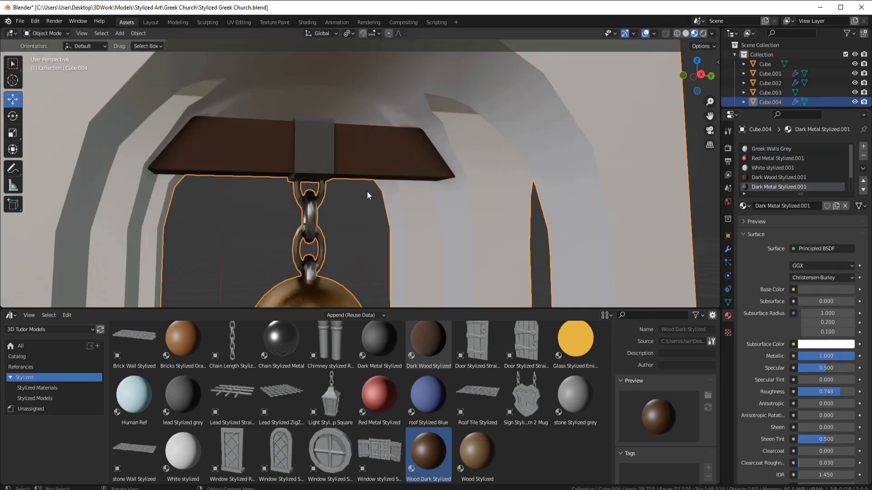
# Add the arched Door Stylized Straight asset to the scene and lower it to ground level in front view
pyautogui.moveTo(370, 194); pyautogui.dragTo(544, 209, button='middle')
pyautogui.scroll(-7, 432, 252)
pyautogui.press('a')
pyautogui.press('a')
pyautogui.scroll(-5, 410, 168)
pyautogui.scroll(1, 527, 363)
pyautogui.moveTo(527, 347); pyautogui.dragTo(467, 227)
pyautogui.moveTo(467, 227); pyautogui.dragTo(534, 213, button='middle')
pyautogui.press('KP_1')
pyautogui.scroll(-3, 535, 213)
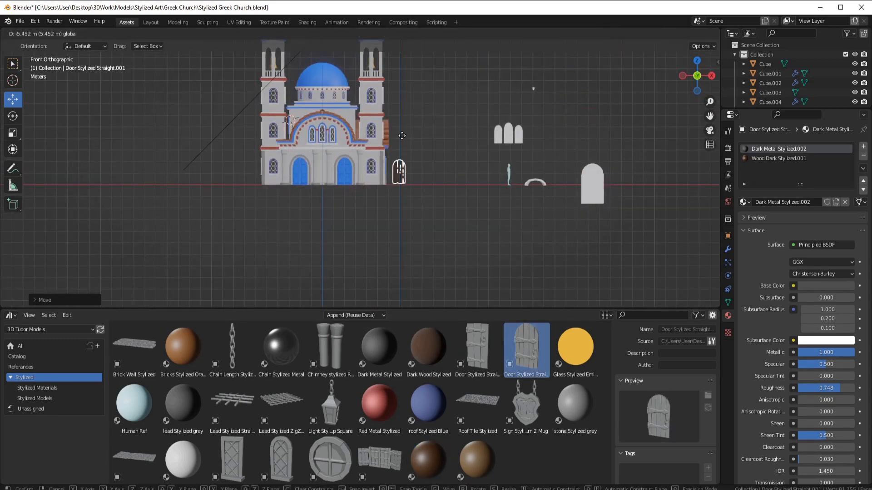
pyautogui.click(404, 136)
# Move the wooden door horizontally to the church entrance beside the blue doors and open its mesh for editing
pyautogui.scroll(8, 540, 179)
pyautogui.scroll(3, 384, 242)
pyautogui.keyDown('shift'); pyautogui.moveTo(167, 223); pyautogui.dragTo(437, 195, button='middle'); pyautogui.keyUp('shift')
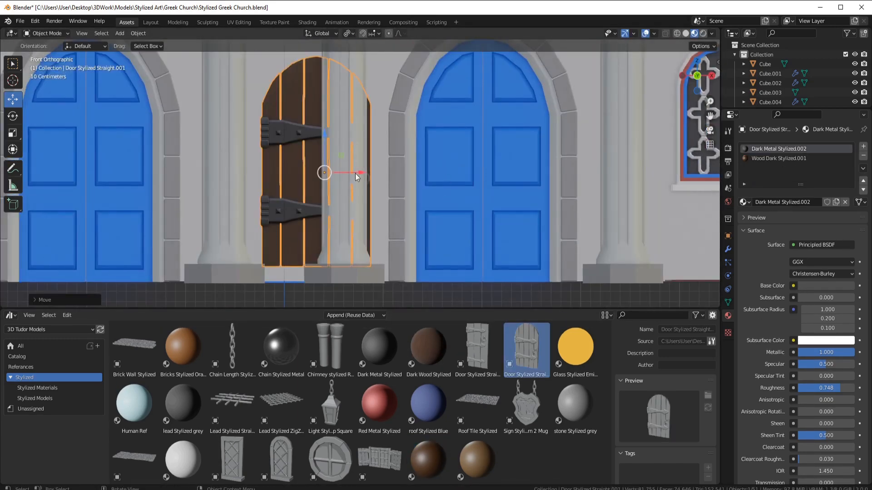
pyautogui.moveTo(362, 175); pyautogui.dragTo(508, 181)
pyautogui.press('Tab')
pyautogui.scroll(2, 514, 186)
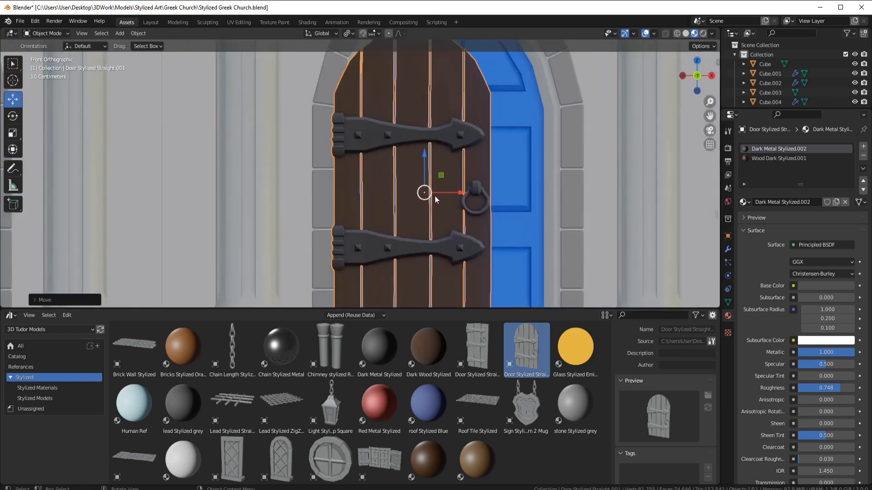
pyautogui.keyDown('shift'); pyautogui.moveTo(435, 195); pyautogui.dragTo(201, 188, button='middle'); pyautogui.keyUp('shift')
# Select the wooden door's linked ring handle geometry, duplicate it and move the copy onto the blue entrance door
pyautogui.press('l')
pyautogui.scroll(2, 213, 201)
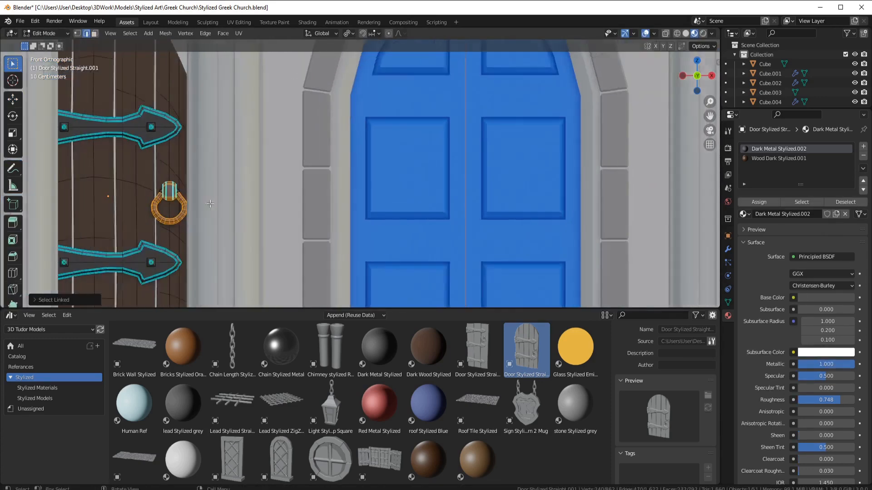
pyautogui.scroll(-15, 196, 210)
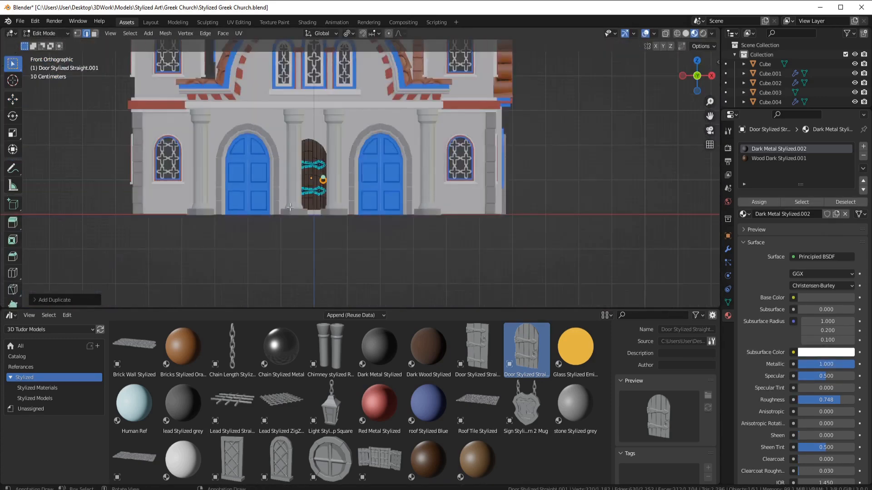
pyautogui.keyDown('shift'); pyautogui.moveTo(355, 173); pyautogui.dragTo(361, 205, button='middle'); pyautogui.keyUp('shift')
pyautogui.scroll(10, 373, 195)
pyautogui.rightClick(383, 189)
pyautogui.press('Escape')
pyautogui.press('Tab')
pyautogui.press('Tab')
pyautogui.press('.')
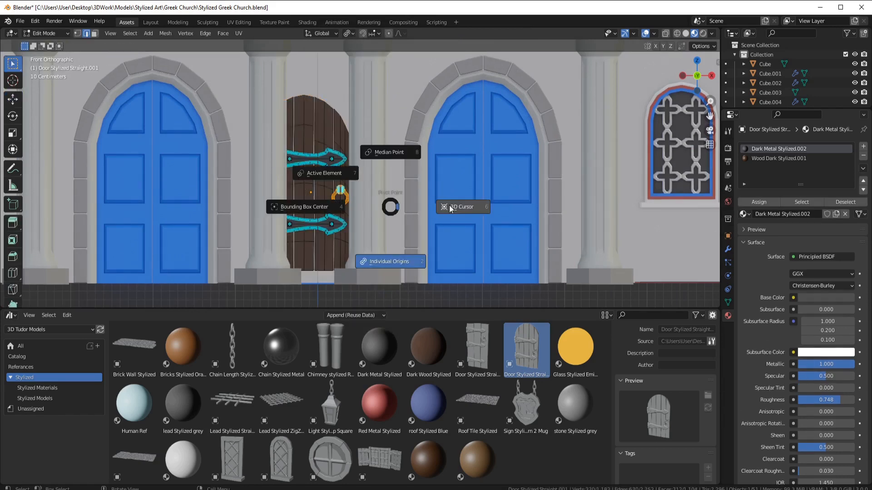
pyautogui.press('Escape')
pyautogui.scroll(-1, 339, 212)
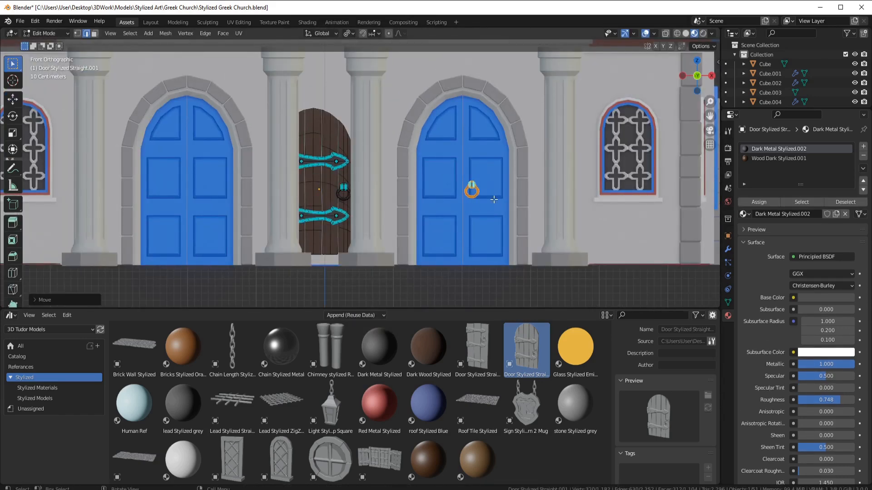
# Separate the duplicated ring handle into its own object and set its origin to its geometry
pyautogui.press('p')
pyautogui.click(494, 200)
pyautogui.press('Tab')
pyautogui.click(474, 196)
pyautogui.rightClick(498, 203)
pyautogui.click(536, 212)
# Adjust the ring handle's depth so that it sits against the blue door's surface
pyautogui.keyDown('shift'); pyautogui.moveTo(496, 207); pyautogui.dragTo(396, 203, button='middle'); pyautogui.keyUp('shift')
pyautogui.scroll(3, 396, 203)
pyautogui.moveTo(477, 169); pyautogui.dragTo(451, 208, button='middle')
pyautogui.scroll(-4, 452, 208)
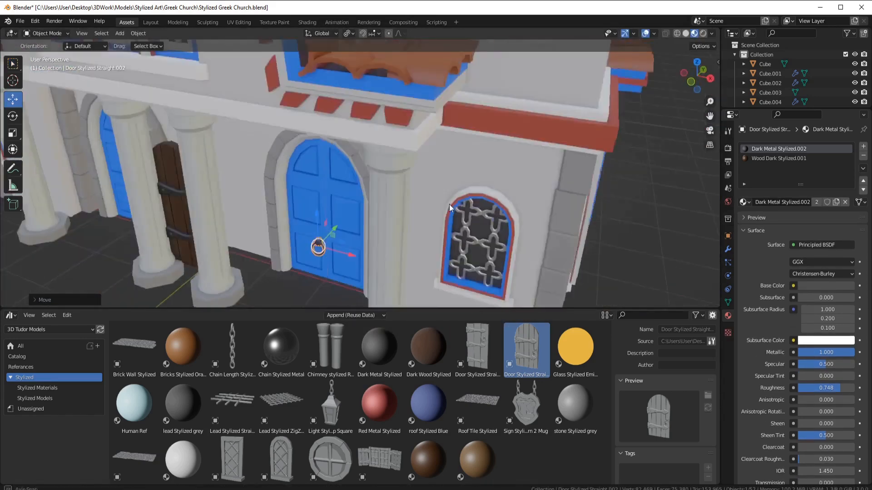
pyautogui.scroll(5, 334, 236)
pyautogui.keyDown('shift'); pyautogui.moveTo(332, 236); pyautogui.dragTo(300, 204, button='middle'); pyautogui.keyUp('shift')
pyautogui.moveTo(406, 140); pyautogui.dragTo(407, 139)
# Move the wooden asset door sideways along X, out past the church wall
pyautogui.moveTo(417, 236); pyautogui.dragTo(472, 213, button='middle')
pyautogui.scroll(-6, 473, 214)
pyautogui.click(276, 207)
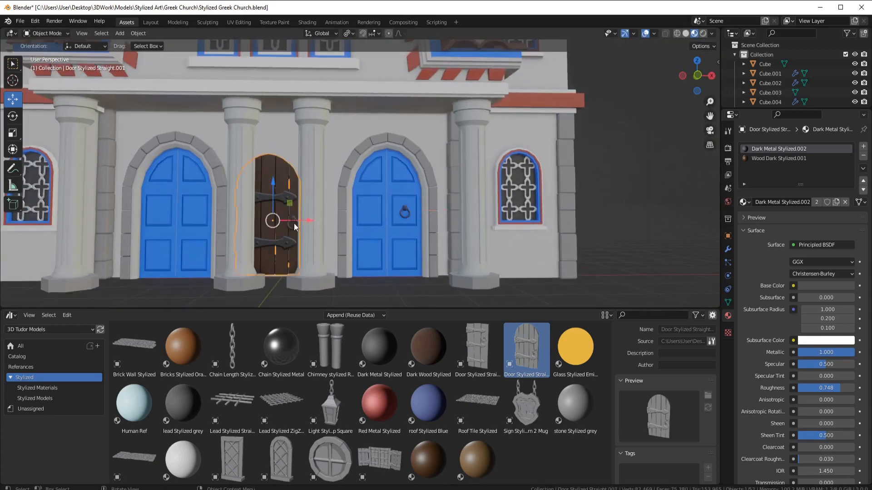
pyautogui.moveTo(300, 221); pyautogui.dragTo(681, 222)
# Select the ring handle and reposition it on the middle panel of the blue door's leaf
pyautogui.keyDown('shift'); pyautogui.moveTo(422, 229); pyautogui.dragTo(389, 206, button='middle'); pyautogui.keyUp('shift')
pyautogui.scroll(3, 389, 206)
pyautogui.click(383, 210)
pyautogui.moveTo(383, 172); pyautogui.dragTo(382, 217)
pyautogui.scroll(-4, 444, 225)
pyautogui.moveTo(481, 136)
pyautogui.mouseDown(button='middle')
pyautogui.moveTo(438, 154)
pyautogui.moveTo(477, 150)
pyautogui.mouseUp(button='middle')
pyautogui.scroll(4, 400, 195)
# Duplicate the ring handle onto the other leaf of the blue door and join both handles into one object
pyautogui.press('KP_1')
pyautogui.scroll(5, 396, 136)
pyautogui.keyDown('shift'); pyautogui.moveTo(386, 174); pyautogui.dragTo(411, 202, button='middle'); pyautogui.keyUp('shift')
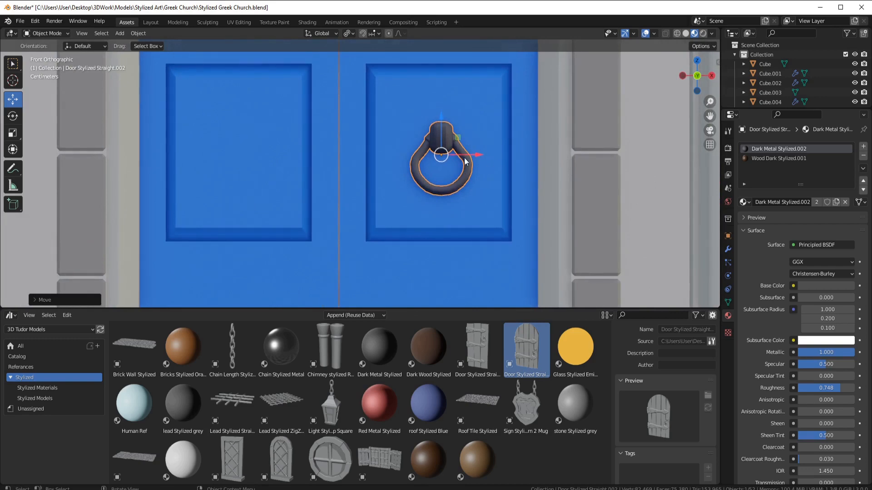
pyautogui.moveTo(336, 167)
pyautogui.mouseDown(button='middle')
pyautogui.moveTo(388, 207)
pyautogui.moveTo(326, 161)
pyautogui.mouseUp(button='middle')
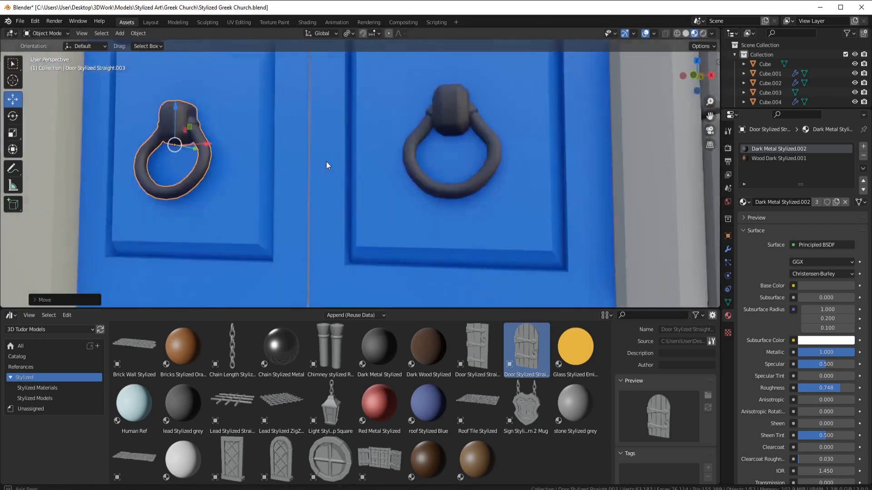
pyautogui.scroll(-6, 326, 161)
pyautogui.keyDown('shift'); pyautogui.click(393, 165); pyautogui.keyUp('shift')
pyautogui.hotkey('ctrl', 'j')
# Centre the handle pair across the blue door's two leaves and place a duplicate on the second entrance door along X
pyautogui.scroll(-1, 393, 166)
pyautogui.press('KP_1')
pyautogui.scroll(-3, 419, 233)
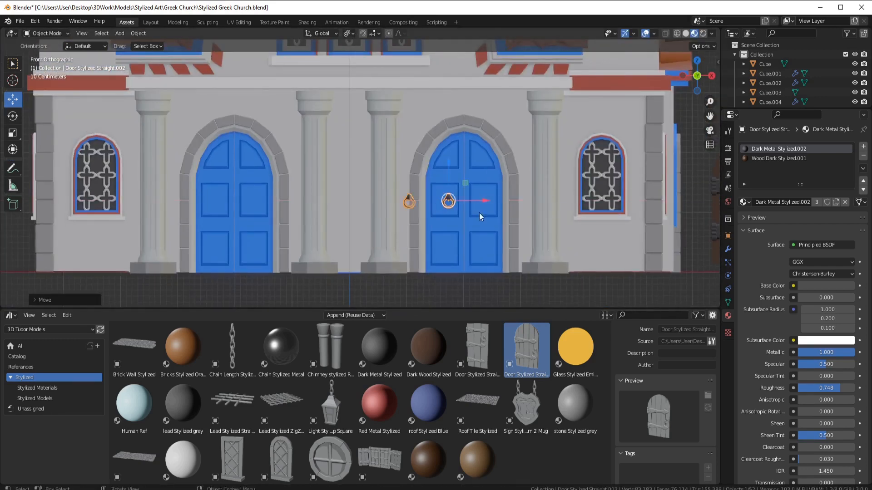
pyautogui.press('g')
pyautogui.click(513, 217)
pyautogui.hotkey('shift', 'd')
pyautogui.press('x')
pyautogui.click(728, 250)
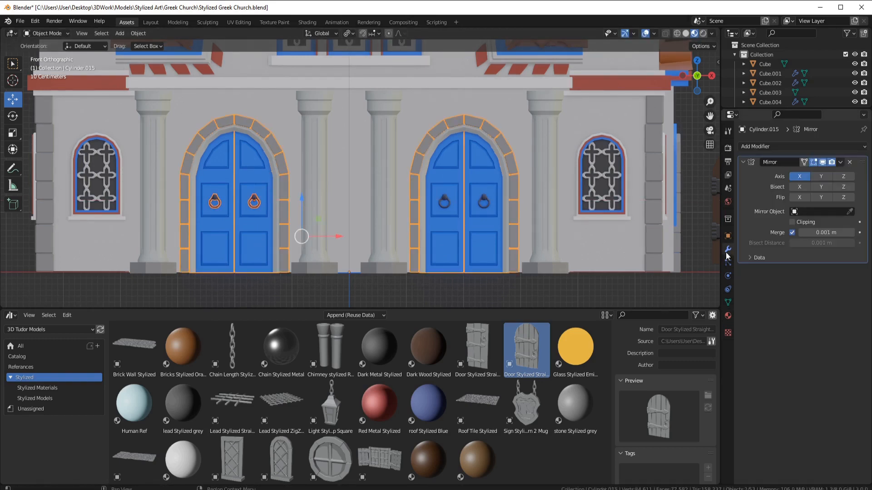
# Duplicate the handle pair, move the copy out beside the church and rotate it 90° about Z
pyautogui.click(257, 204)
pyautogui.scroll(-3, 504, 191)
pyautogui.moveTo(508, 184); pyautogui.dragTo(320, 204, button='middle')
pyautogui.click(319, 203)
pyautogui.hotkey('shift', 'd')
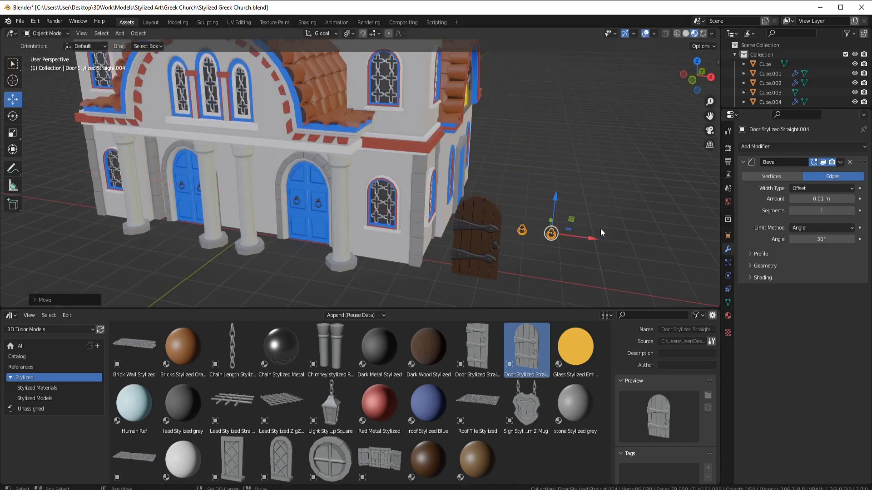
pyautogui.keyDown('shift'); pyautogui.moveTo(601, 230); pyautogui.dragTo(416, 228, button='middle'); pyautogui.keyUp('shift')
pyautogui.scroll(1, 416, 228)
pyautogui.write('rz90')
pyautogui.press('Return')
pyautogui.press('KP_1')
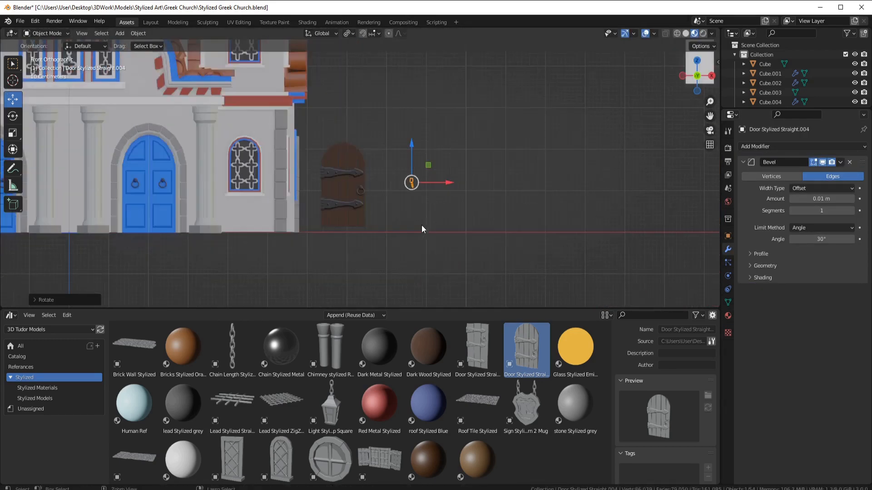
# Move the rotated handle pair into place against the blue door on the church's side wall
pyautogui.press('KP_3')
pyautogui.scroll(3, 518, 209)
pyautogui.moveTo(525, 212); pyautogui.dragTo(525, 212)
pyautogui.moveTo(414, 201); pyautogui.dragTo(467, 230, button='middle')
pyautogui.moveTo(515, 244); pyautogui.dragTo(343, 132)
pyautogui.scroll(3, 337, 138)
pyautogui.press('KP_3')
pyautogui.scroll(3, 381, 188)
pyautogui.scroll(-4, 381, 187)
pyautogui.click(435, 227)
pyautogui.moveTo(474, 278); pyautogui.dragTo(231, 278)
pyautogui.keyDown('shift'); pyautogui.moveTo(432, 254); pyautogui.dragTo(347, 170, button='middle'); pyautogui.keyUp('shift')
pyautogui.scroll(2, 347, 169)
# Select the linked parts of the side door's handles in Edit Mode and adjust their placement on the door leaves
pyautogui.click(390, 155)
pyautogui.moveTo(429, 166); pyautogui.dragTo(455, 168)
pyautogui.moveTo(445, 178); pyautogui.dragTo(492, 165, button='middle')
pyautogui.scroll(2, 282, 154)
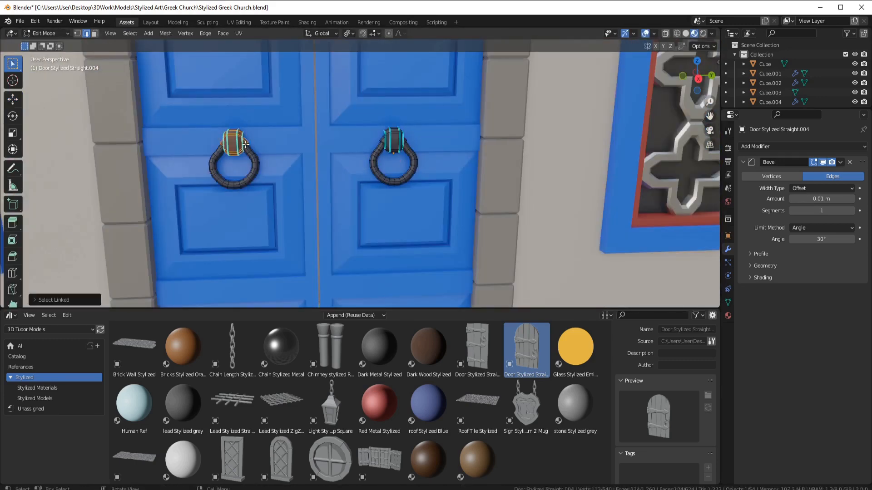
pyautogui.press('Tab')
pyautogui.press('KP_3')
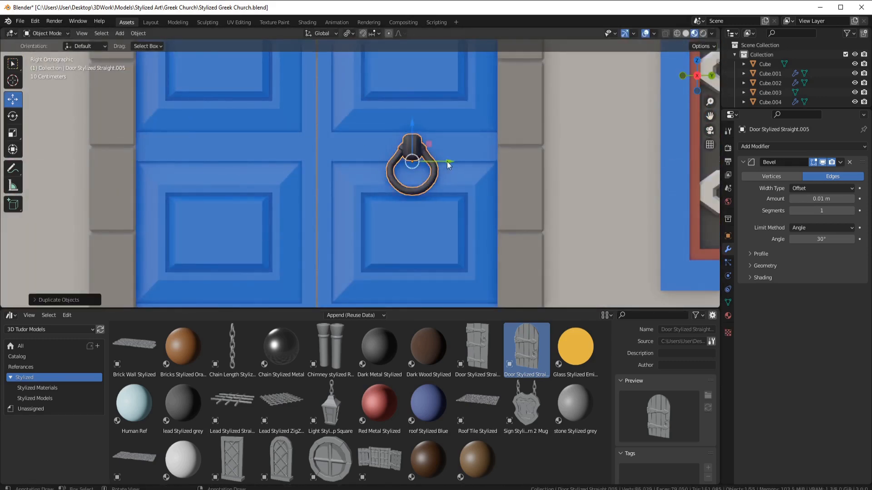
# Duplicate the front door's handle pair, move the copy along Y behind the church and rotate it 180° about Z
pyautogui.scroll(-5, 447, 165)
pyautogui.moveTo(447, 165); pyautogui.dragTo(374, 183, button='middle')
pyautogui.hotkey('shift', 'd')
pyautogui.rightClick(405, 221)
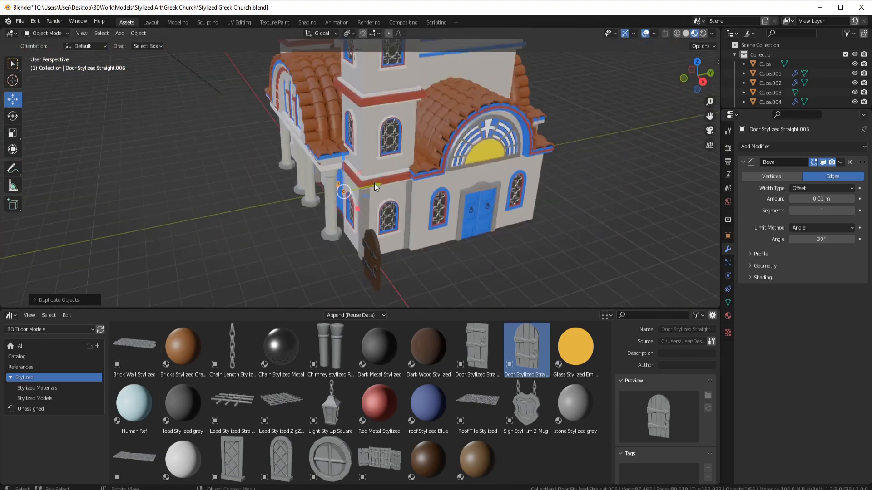
pyautogui.moveTo(375, 183); pyautogui.dragTo(545, 146)
pyautogui.moveTo(508, 149); pyautogui.dragTo(372, 148, button='middle')
pyautogui.write('rz180')
pyautogui.press('Return')
# Align the rotated handle pair with the two leaves of the rear entrance door
pyautogui.press('ctrl+KP_1')
pyautogui.scroll(3, 443, 225)
pyautogui.keyDown('shift'); pyautogui.moveTo(443, 225); pyautogui.dragTo(353, 199, button='middle'); pyautogui.keyUp('shift')
pyautogui.moveTo(222, 167); pyautogui.dragTo(462, 202)
pyautogui.keyDown('shift'); pyautogui.moveTo(462, 202); pyautogui.dragTo(427, 213, button='middle'); pyautogui.keyUp('shift')
pyautogui.moveTo(313, 170); pyautogui.dragTo(266, 165)
# Try assigning Greek White Paint in a new material slot to the ledge faces on the stepped base beneath the dome
pyautogui.scroll(6, 401, 182)
pyautogui.keyDown('shift'); pyautogui.moveTo(265, 165); pyautogui.dragTo(472, 181, button='middle'); pyautogui.keyUp('shift')
pyautogui.scroll(-6, 453, 168)
pyautogui.scroll(6, 364, 175)
pyautogui.click(352, 209)
pyautogui.press('Tab')
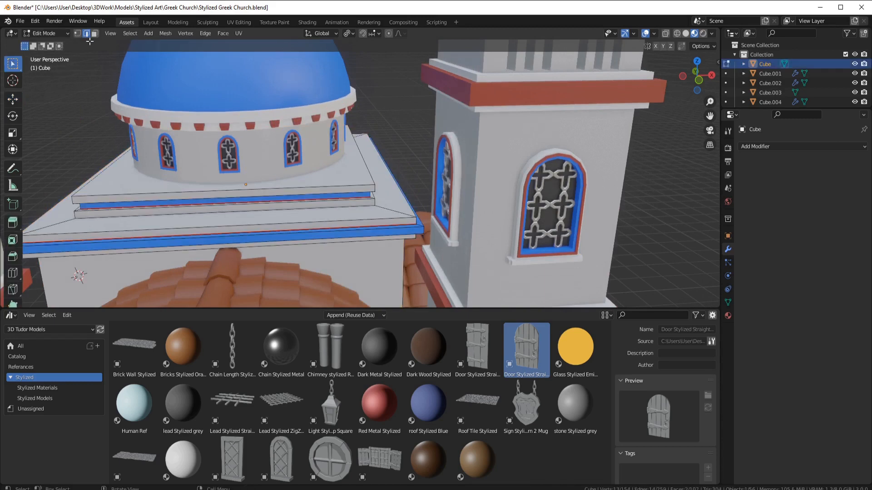
pyautogui.click(94, 34)
pyautogui.keyDown('shift'); pyautogui.moveTo(73, 209); pyautogui.dragTo(148, 222, button='middle'); pyautogui.keyUp('shift')
pyautogui.click(728, 315)
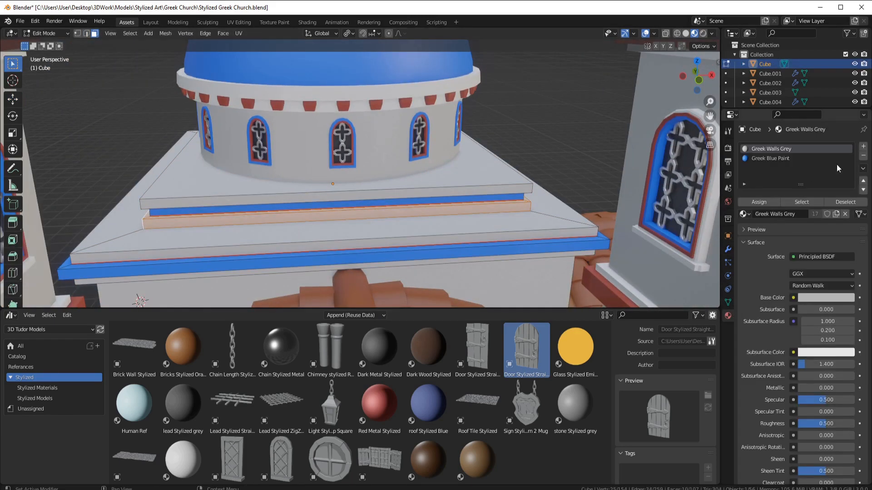
pyautogui.click(743, 214)
pyautogui.click(793, 247)
pyautogui.click(759, 202)
pyautogui.press('Tab')
pyautogui.scroll(-3, 531, 219)
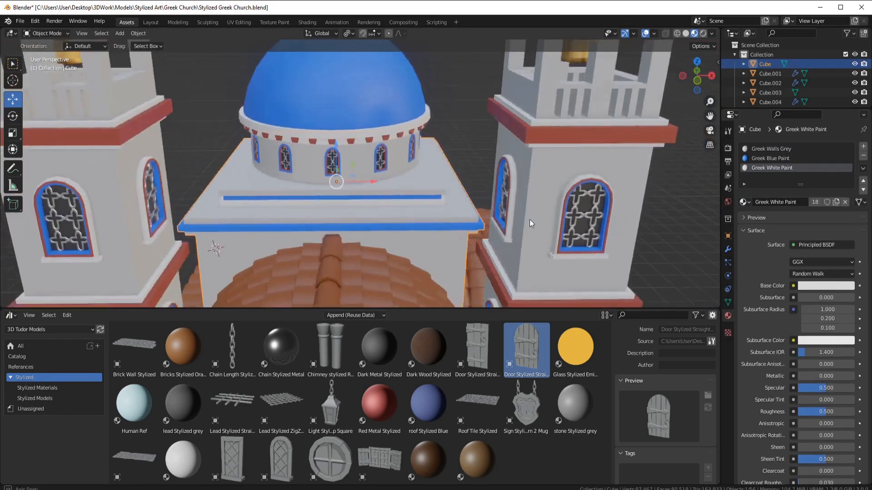
# Undo the white paint on the dome base ledge and assign Greek Walls Grey to its faces
pyautogui.moveTo(531, 219); pyautogui.dragTo(519, 214, button='middle')
pyautogui.hotkey('ctrl', 'z')
pyautogui.click(758, 202)
pyautogui.press('Tab')
pyautogui.scroll(-3, 464, 192)
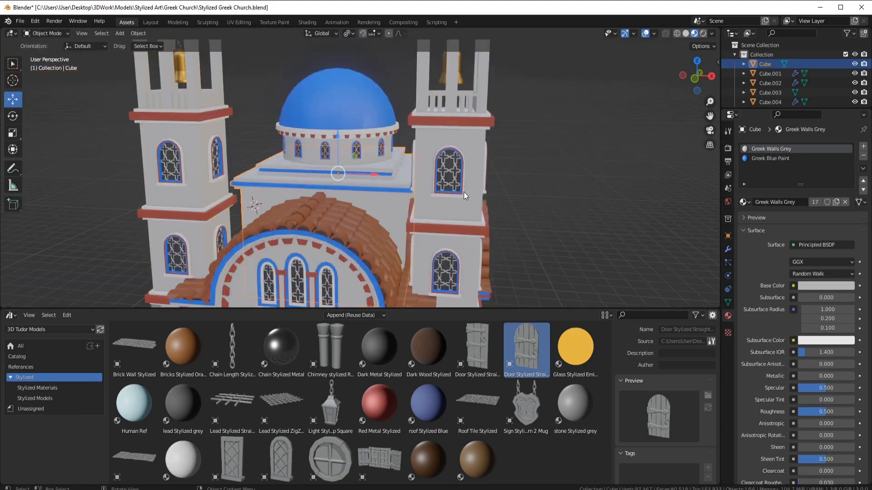
pyautogui.press('a')
pyautogui.press('a')
# Replace the White Metal material on the side facade's semicircular window frame with Stone
pyautogui.keyDown('shift'); pyautogui.moveTo(464, 192); pyautogui.dragTo(463, 157, button='middle'); pyautogui.keyUp('shift')
pyautogui.scroll(4, 437, 179)
pyautogui.scroll(-4, 333, 140)
pyautogui.scroll(3, 426, 157)
pyautogui.click(426, 157)
pyautogui.scroll(-3, 528, 157)
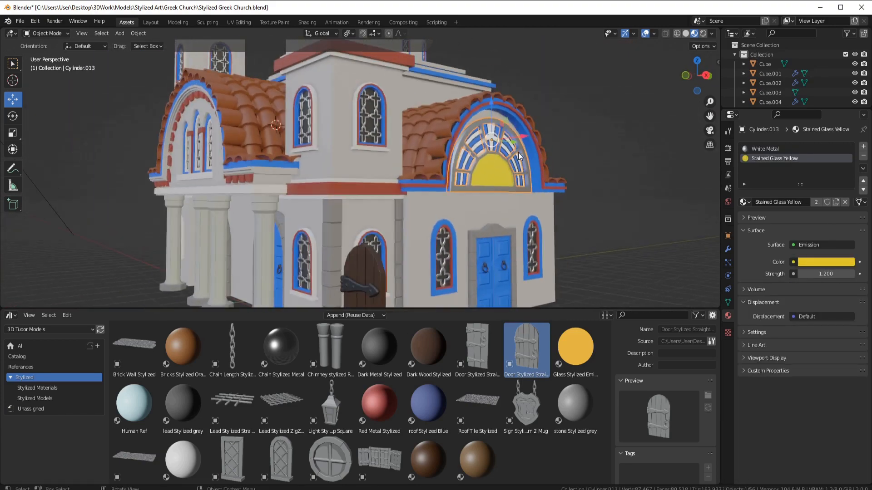
pyautogui.scroll(4, 463, 156)
pyautogui.click(769, 151)
pyautogui.moveTo(545, 159); pyautogui.dragTo(502, 163, button='middle')
pyautogui.scroll(2, 502, 163)
pyautogui.click(747, 203)
pyautogui.click(761, 235)
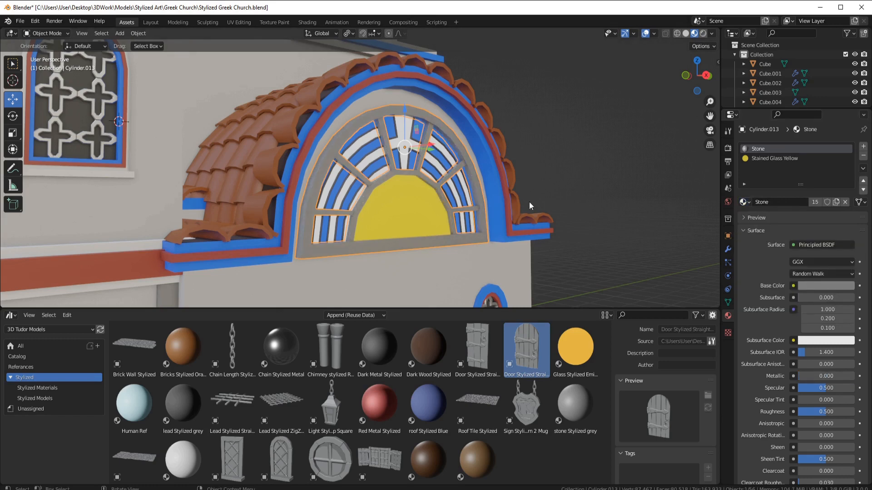
# Add a Stone material slot to the rear stained glass window and assign it to all three frame sections
pyautogui.scroll(-4, 529, 202)
pyautogui.moveTo(529, 202); pyautogui.dragTo(441, 230, button='middle')
pyautogui.scroll(4, 441, 230)
pyautogui.click(441, 230)
pyautogui.press('Tab')
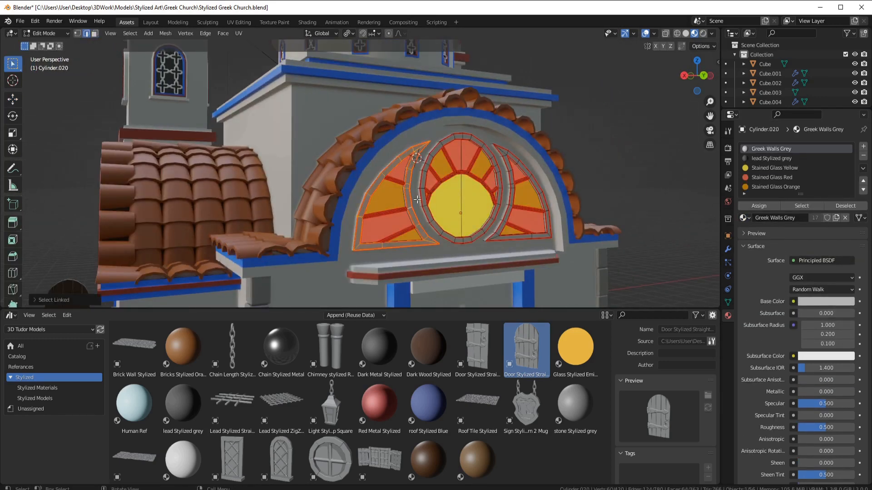
pyautogui.scroll(3, 417, 199)
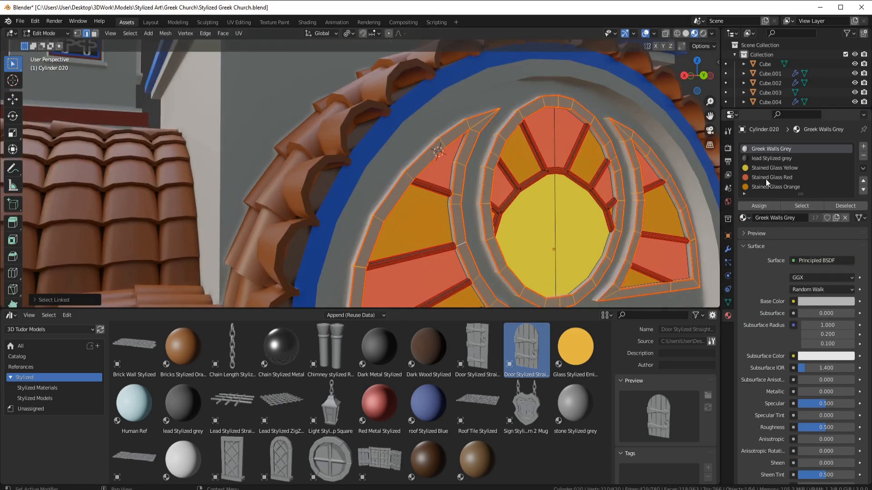
pyautogui.click(863, 146)
pyautogui.click(745, 218)
pyautogui.click(758, 232)
pyautogui.click(758, 206)
pyautogui.press('Tab')
pyautogui.scroll(-6, 548, 175)
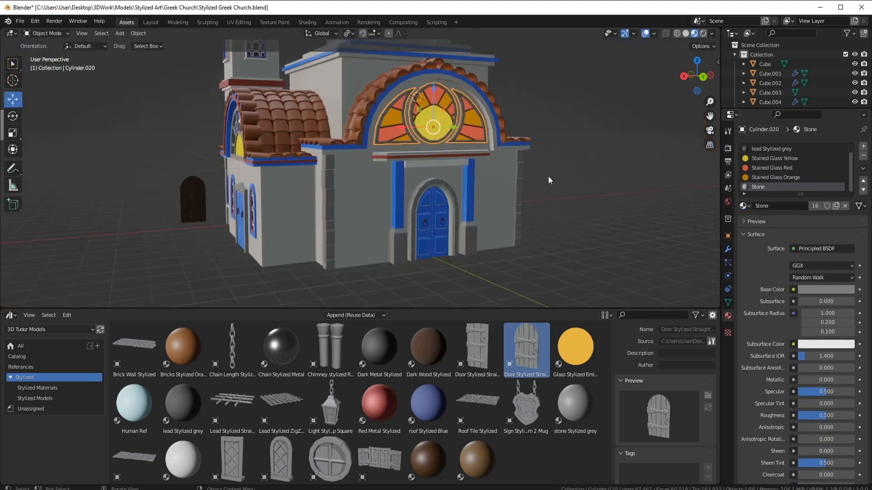
pyautogui.click(549, 176)
# Duplicate the bell tower's cross geometry in Edit Mode and move the copy along X towards the dome
pyautogui.moveTo(549, 176); pyautogui.dragTo(340, 185, button='middle')
pyautogui.scroll(4, 492, 192)
pyautogui.scroll(-4, 471, 186)
pyautogui.scroll(3, 256, 183)
pyautogui.keyDown('shift'); pyautogui.moveTo(339, 185); pyautogui.dragTo(387, 245, button='middle'); pyautogui.keyUp('shift')
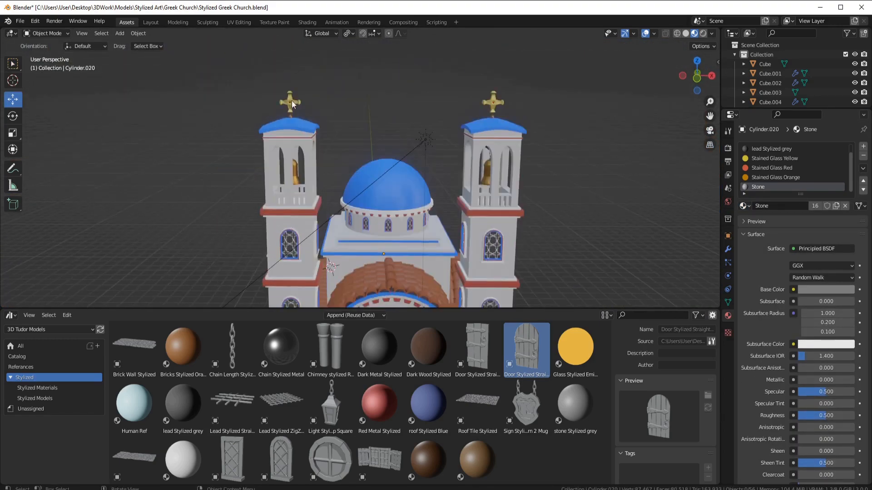
pyautogui.click(291, 104)
pyautogui.click(728, 250)
pyautogui.scroll(-4, 370, 177)
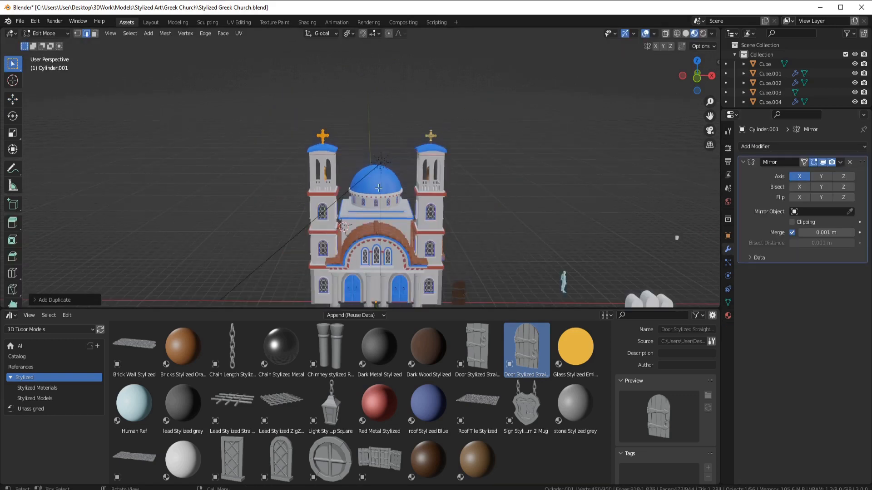
pyautogui.scroll(4, 370, 177)
pyautogui.rightClick(352, 131)
pyautogui.hotkey('shift', 'space')
pyautogui.press('g')
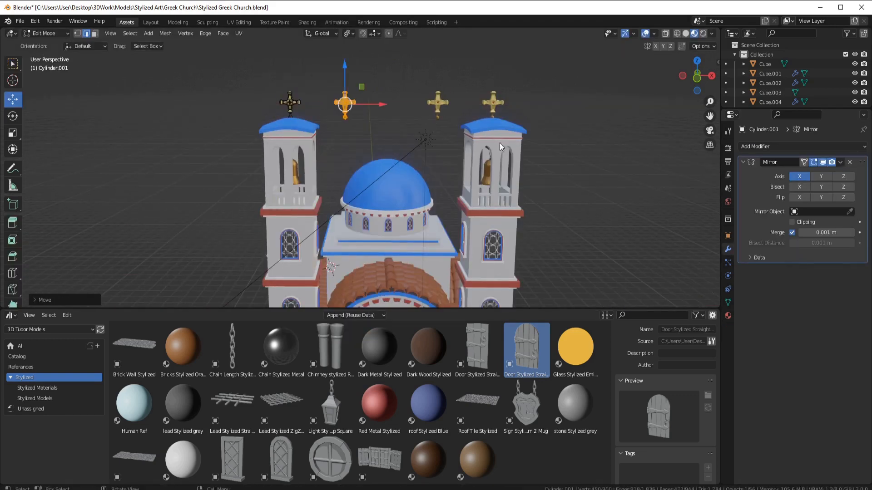
# Make the cross copy a separate object without the Mirror modifier, applying its transforms and setting its origin to its geometry
pyautogui.click(850, 162)
pyautogui.press('KP_7')
pyautogui.hotkey('ctrl', 'a')
pyautogui.click(421, 244)
pyautogui.rightClick(420, 244)
pyautogui.click(453, 253)
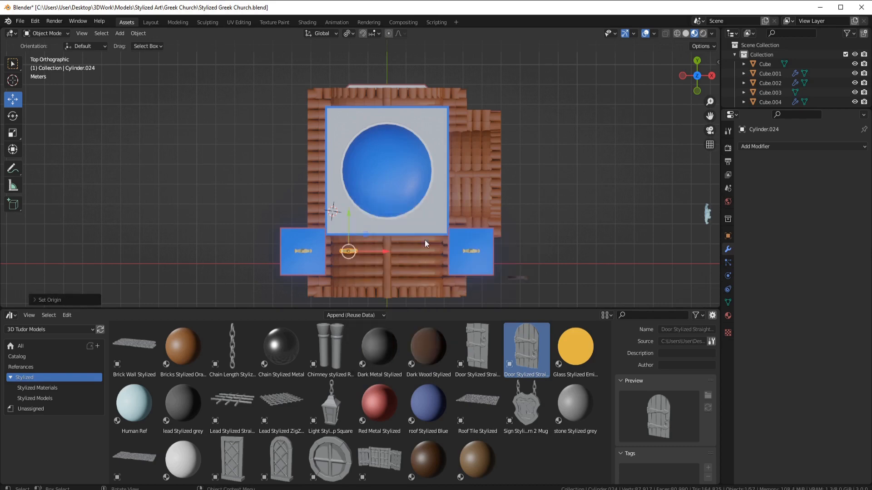
# Centre the cross copy on top of the blue dome and switch to the Modeling workspace
pyautogui.moveTo(349, 215); pyautogui.dragTo(348, 128)
pyautogui.moveTo(385, 164); pyautogui.dragTo(419, 151)
pyautogui.press('KP_1')
pyautogui.scroll(-2, 419, 151)
pyautogui.click(177, 22)
pyautogui.moveTo(517, 208); pyautogui.dragTo(509, 268, button='middle')
pyautogui.moveTo(411, 142); pyautogui.dragTo(416, 137)
pyautogui.click(518, 236)
pyautogui.moveTo(504, 268); pyautogui.dragTo(533, 218, button='middle')
pyautogui.scroll(-3, 533, 217)
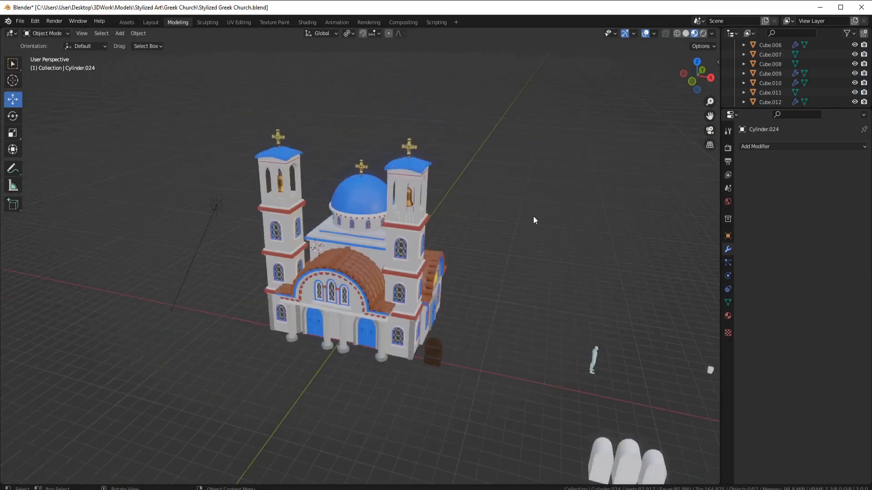
# Delete the cross from the top of the dome
pyautogui.scroll(4, 532, 220)
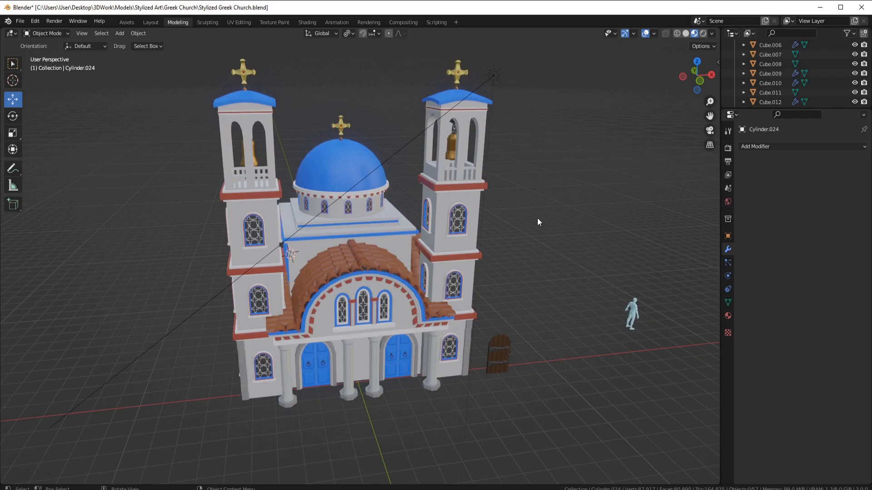
pyautogui.click(349, 123)
pyautogui.press('Delete')
# Circle-select the faces around the dome's peak and extrude them upwards into a low raised cap
pyautogui.moveTo(445, 171); pyautogui.dragTo(417, 175, button='middle')
pyautogui.moveTo(364, 154); pyautogui.dragTo(355, 197, button='middle')
pyautogui.scroll(3, 355, 198)
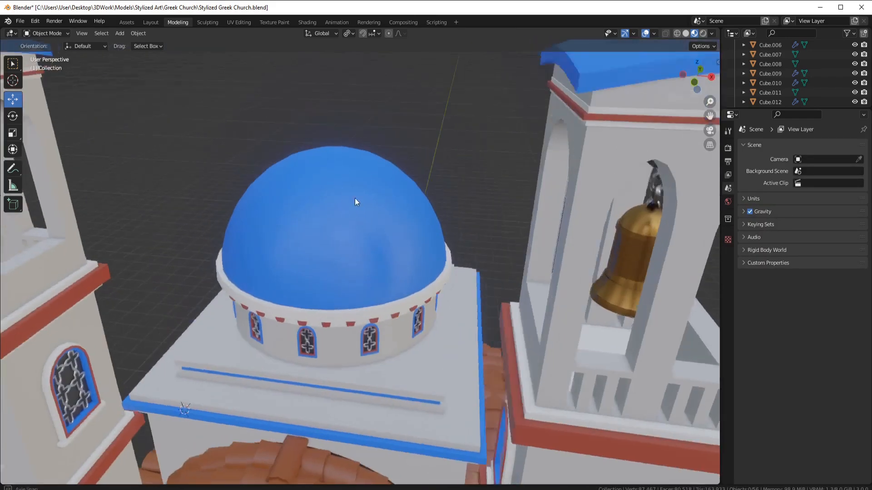
pyautogui.click(355, 198)
pyautogui.press('Tab')
pyautogui.moveTo(354, 141); pyautogui.dragTo(350, 173, button='middle')
pyautogui.scroll(3, 350, 174)
pyautogui.click(346, 198)
pyautogui.press('c')
pyautogui.moveTo(363, 199); pyautogui.dragTo(330, 157)
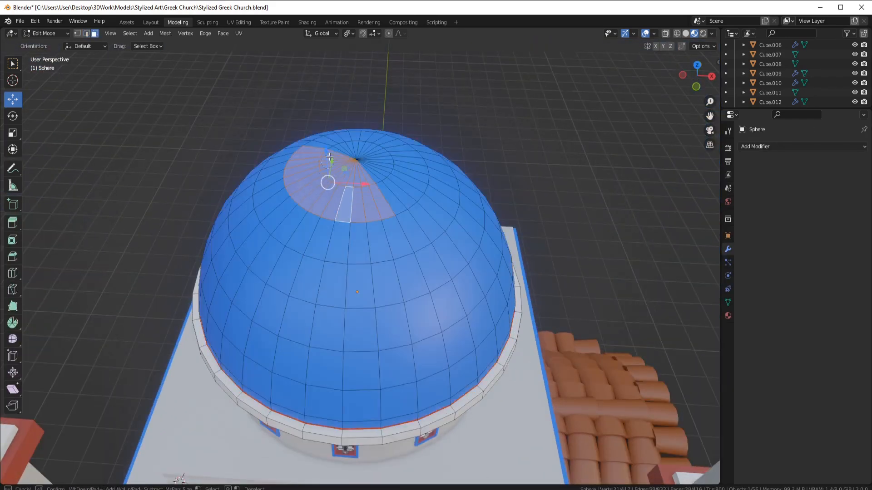
pyautogui.moveTo(403, 186); pyautogui.dragTo(384, 189, button='middle')
pyautogui.press('e')
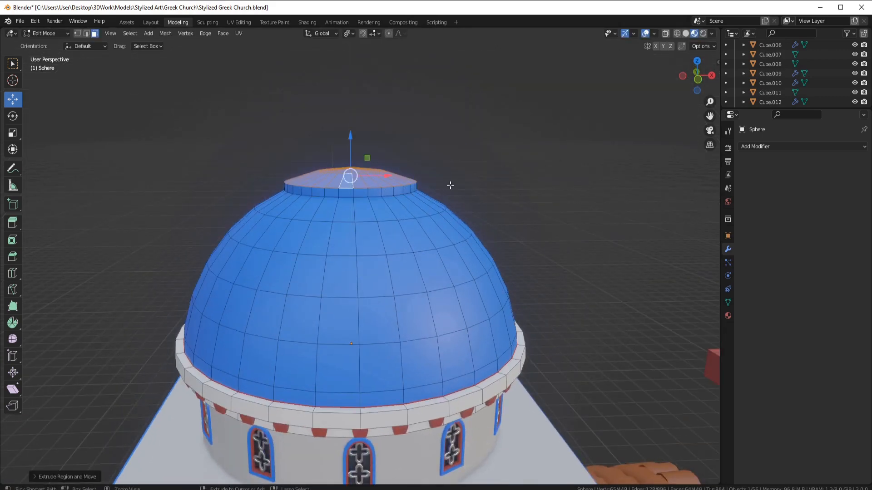
# Add a Greek Walls Grey material slot to the dome and assign it to the raised cap
pyautogui.click(728, 315)
pyautogui.click(864, 147)
pyautogui.click(745, 214)
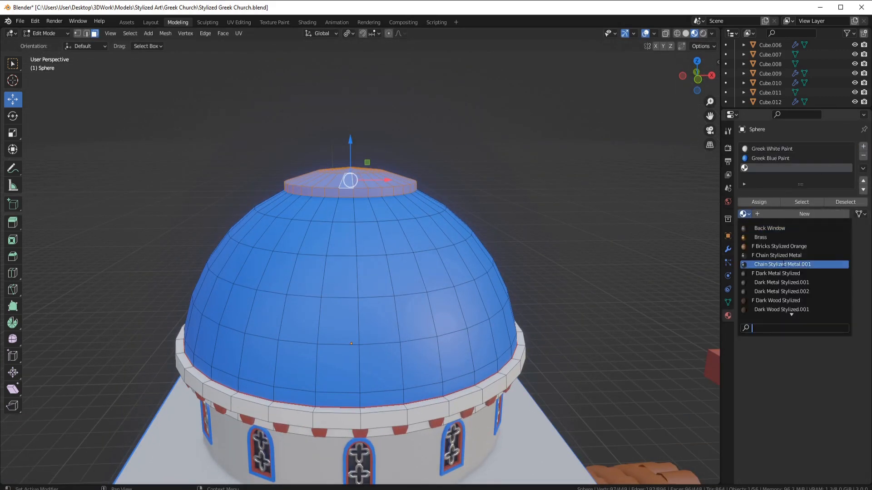
pyautogui.click(795, 228)
pyautogui.click(759, 202)
pyautogui.press('Tab')
# Select a face loop on the dome's raised cap and assign Greek Walls Grey to it
pyautogui.scroll(-5, 458, 243)
pyautogui.scroll(6, 409, 290)
pyautogui.moveTo(458, 243); pyautogui.dragTo(502, 270, button='middle')
pyautogui.press('Tab')
pyautogui.keyDown('alt'); pyautogui.click(322, 187); pyautogui.keyUp('alt')
pyautogui.click(763, 204)
pyautogui.press('Tab')
pyautogui.scroll(-6, 444, 277)
pyautogui.scroll(-3, 500, 268)
pyautogui.click(513, 275)
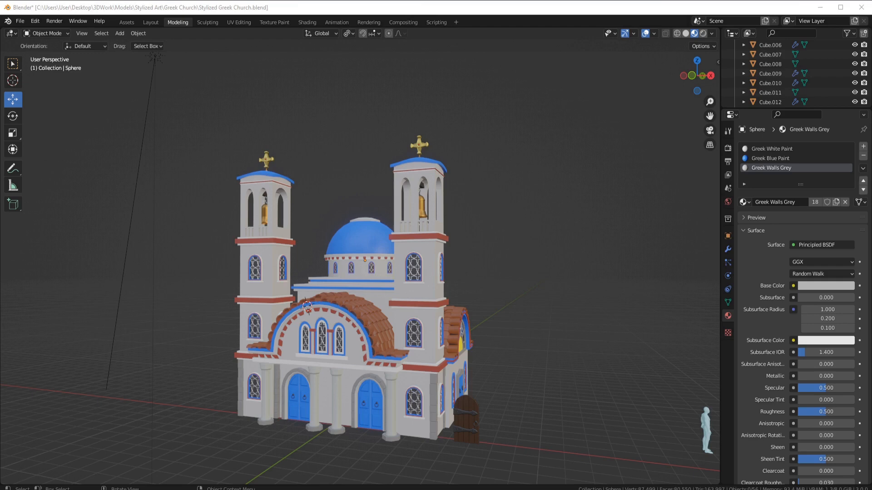
# Scale the upper outer edge loop of the dome cap inward to give the cap a sloped side
pyautogui.moveTo(418, 245); pyautogui.dragTo(422, 286, button='middle')
pyautogui.scroll(6, 399, 218)
pyautogui.keyDown('shift'); pyautogui.moveTo(372, 150); pyautogui.dragTo(379, 220, button='middle'); pyautogui.keyUp('shift')
pyautogui.scroll(3, 380, 219)
pyautogui.press('Tab')
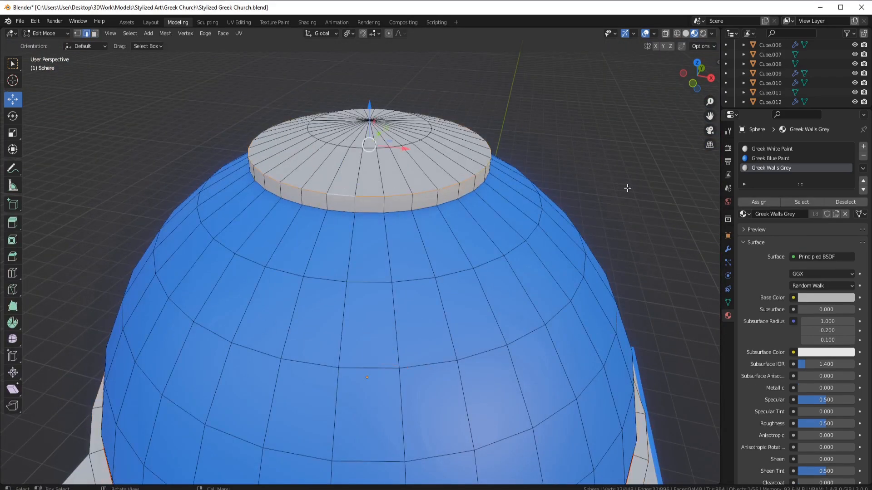
pyautogui.press('s')
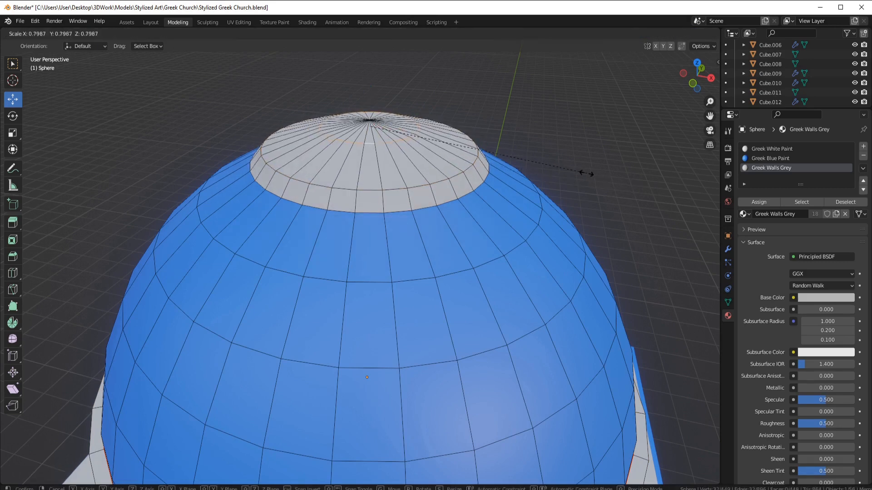
pyautogui.click(566, 172)
# Assign Greek Blue Paint to the top faces of the dome cap
pyautogui.press('Tab')
pyautogui.scroll(-6, 454, 227)
pyautogui.moveTo(459, 254); pyautogui.dragTo(409, 245, button='middle')
pyautogui.scroll(6, 388, 197)
pyautogui.press('Tab')
pyautogui.keyDown('alt'); pyautogui.click(365, 218); pyautogui.keyUp('alt')
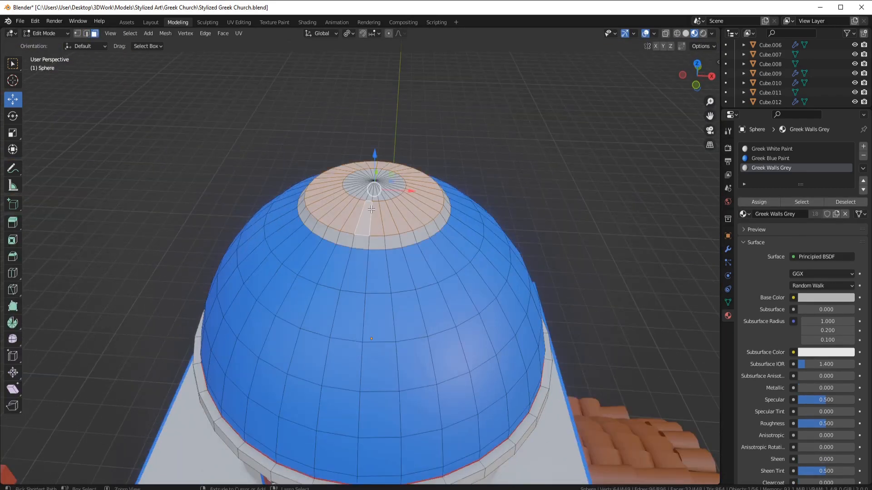
pyautogui.click(770, 158)
pyautogui.click(758, 202)
pyautogui.press('Tab')
# Select the sloped side face loop of the dome cap and assign Greek White Paint to it
pyautogui.scroll(-6, 544, 247)
pyautogui.scroll(6, 454, 222)
pyautogui.press('Tab')
pyautogui.click(363, 166)
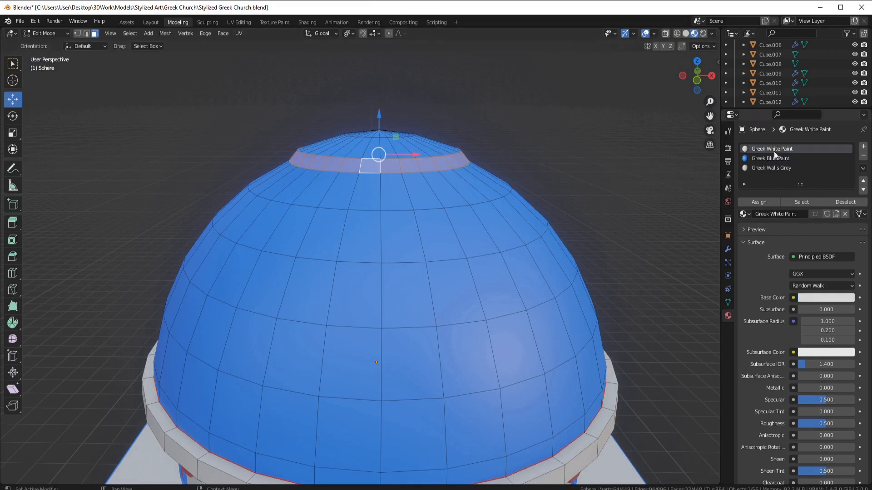
pyautogui.click(758, 202)
pyautogui.press('Tab')
pyautogui.scroll(-6, 522, 200)
pyautogui.moveTo(522, 200)
pyautogui.mouseDown(button='middle')
pyautogui.moveTo(427, 184)
pyautogui.moveTo(459, 179)
pyautogui.mouseUp(button='middle')
pyautogui.scroll(-4, 490, 181)
pyautogui.scroll(5, 374, 220)
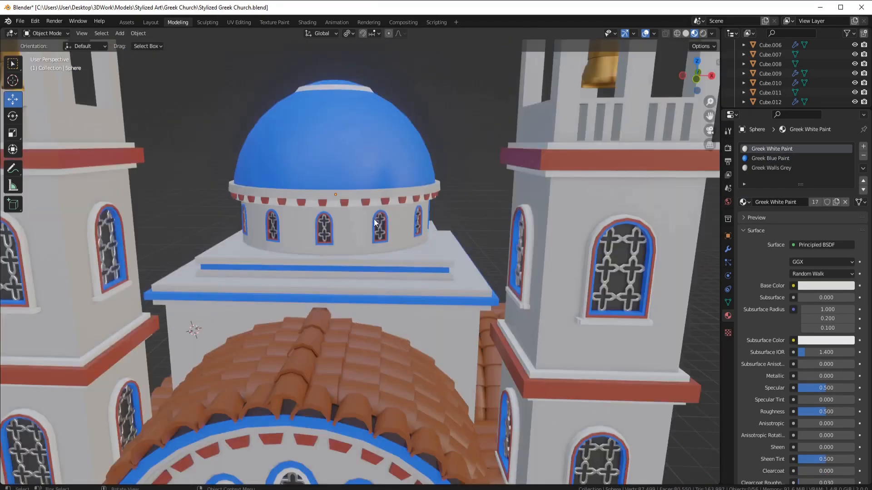
pyautogui.press('Tab')
pyautogui.scroll(2, 345, 204)
pyautogui.click(769, 150)
pyautogui.click(759, 202)
pyautogui.press('Tab')
pyautogui.scroll(-5, 500, 227)
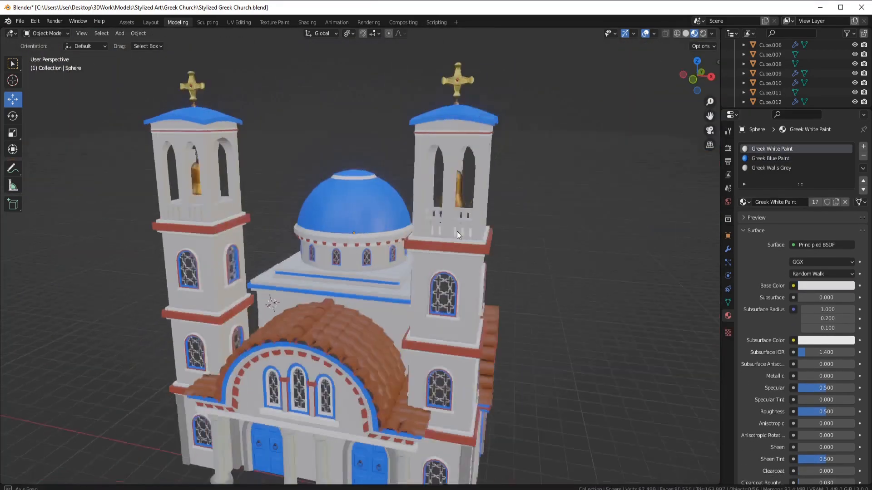
# Save the Stylized Greek Church file
pyautogui.moveTo(457, 231)
pyautogui.mouseDown(button='middle')
pyautogui.moveTo(317, 214)
pyautogui.moveTo(647, 220)
pyautogui.moveTo(467, 229)
pyautogui.mouseUp(button='middle')
pyautogui.scroll(-3, 454, 227)
pyautogui.click(19, 21)
pyautogui.click(30, 86)
# Delete the leftover pieces beside the church, including the small brown object and the spare white arch shapes
pyautogui.scroll(-4, 163, 132)
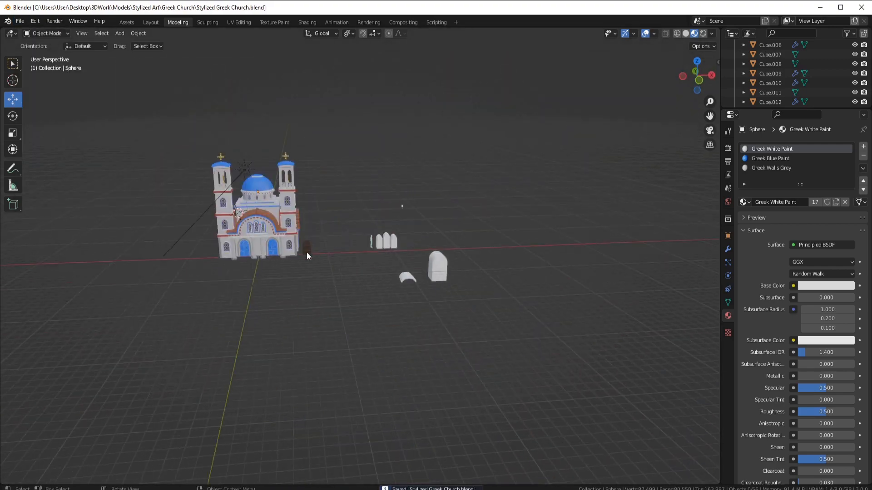
pyautogui.click(307, 252)
pyautogui.press('Delete')
pyautogui.click(385, 241)
pyautogui.moveTo(345, 160); pyautogui.dragTo(513, 330)
pyautogui.press('Delete')
# Switch the viewport to rendered shading and view the whole church from its side entrance
pyautogui.moveTo(369, 266); pyautogui.dragTo(300, 279, button='middle')
pyautogui.scroll(-4, 456, 279)
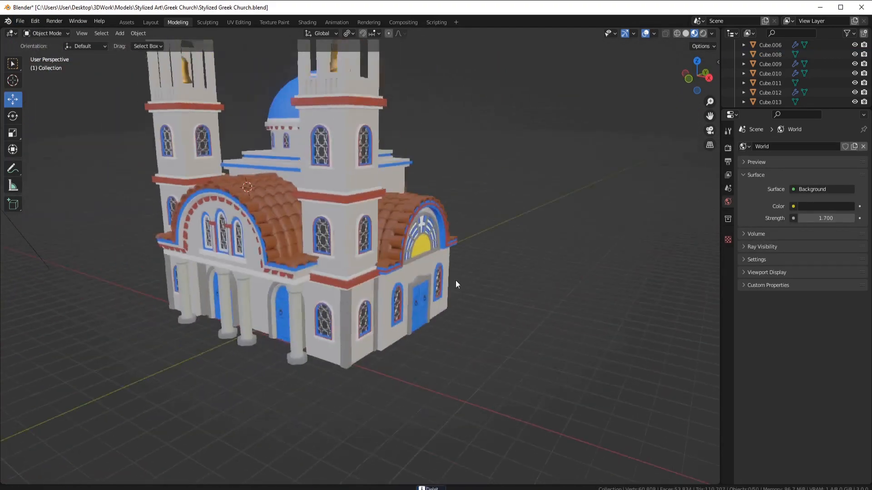
pyautogui.moveTo(485, 286)
pyautogui.mouseDown(button='middle')
pyautogui.moveTo(456, 268)
pyautogui.moveTo(363, 293)
pyautogui.mouseUp(button='middle')
pyautogui.scroll(-1, 398, 287)
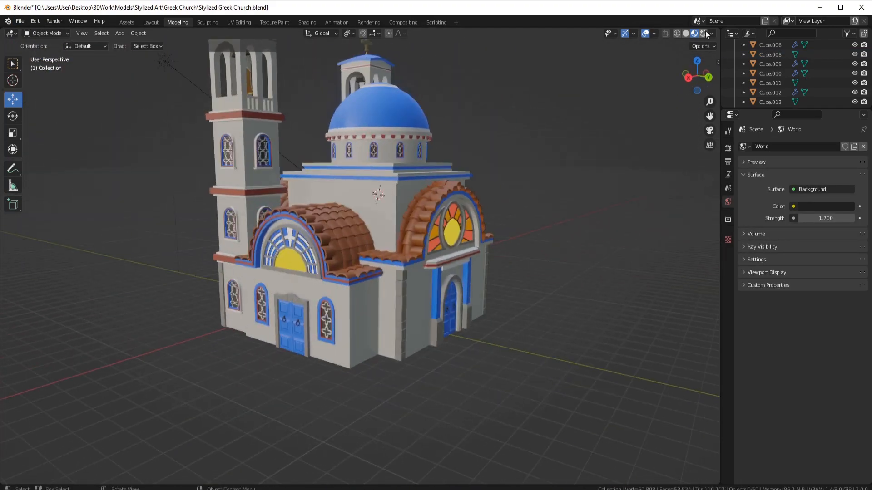
pyautogui.click(703, 33)
pyautogui.moveTo(461, 209); pyautogui.dragTo(499, 211, button='middle')
pyautogui.keyDown('shift'); pyautogui.moveTo(501, 152); pyautogui.dragTo(506, 219, button='middle'); pyautogui.keyUp('shift')
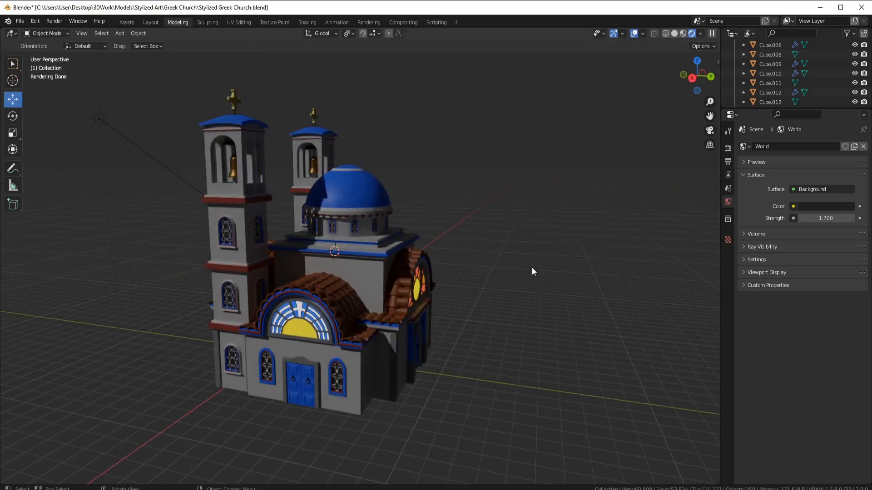